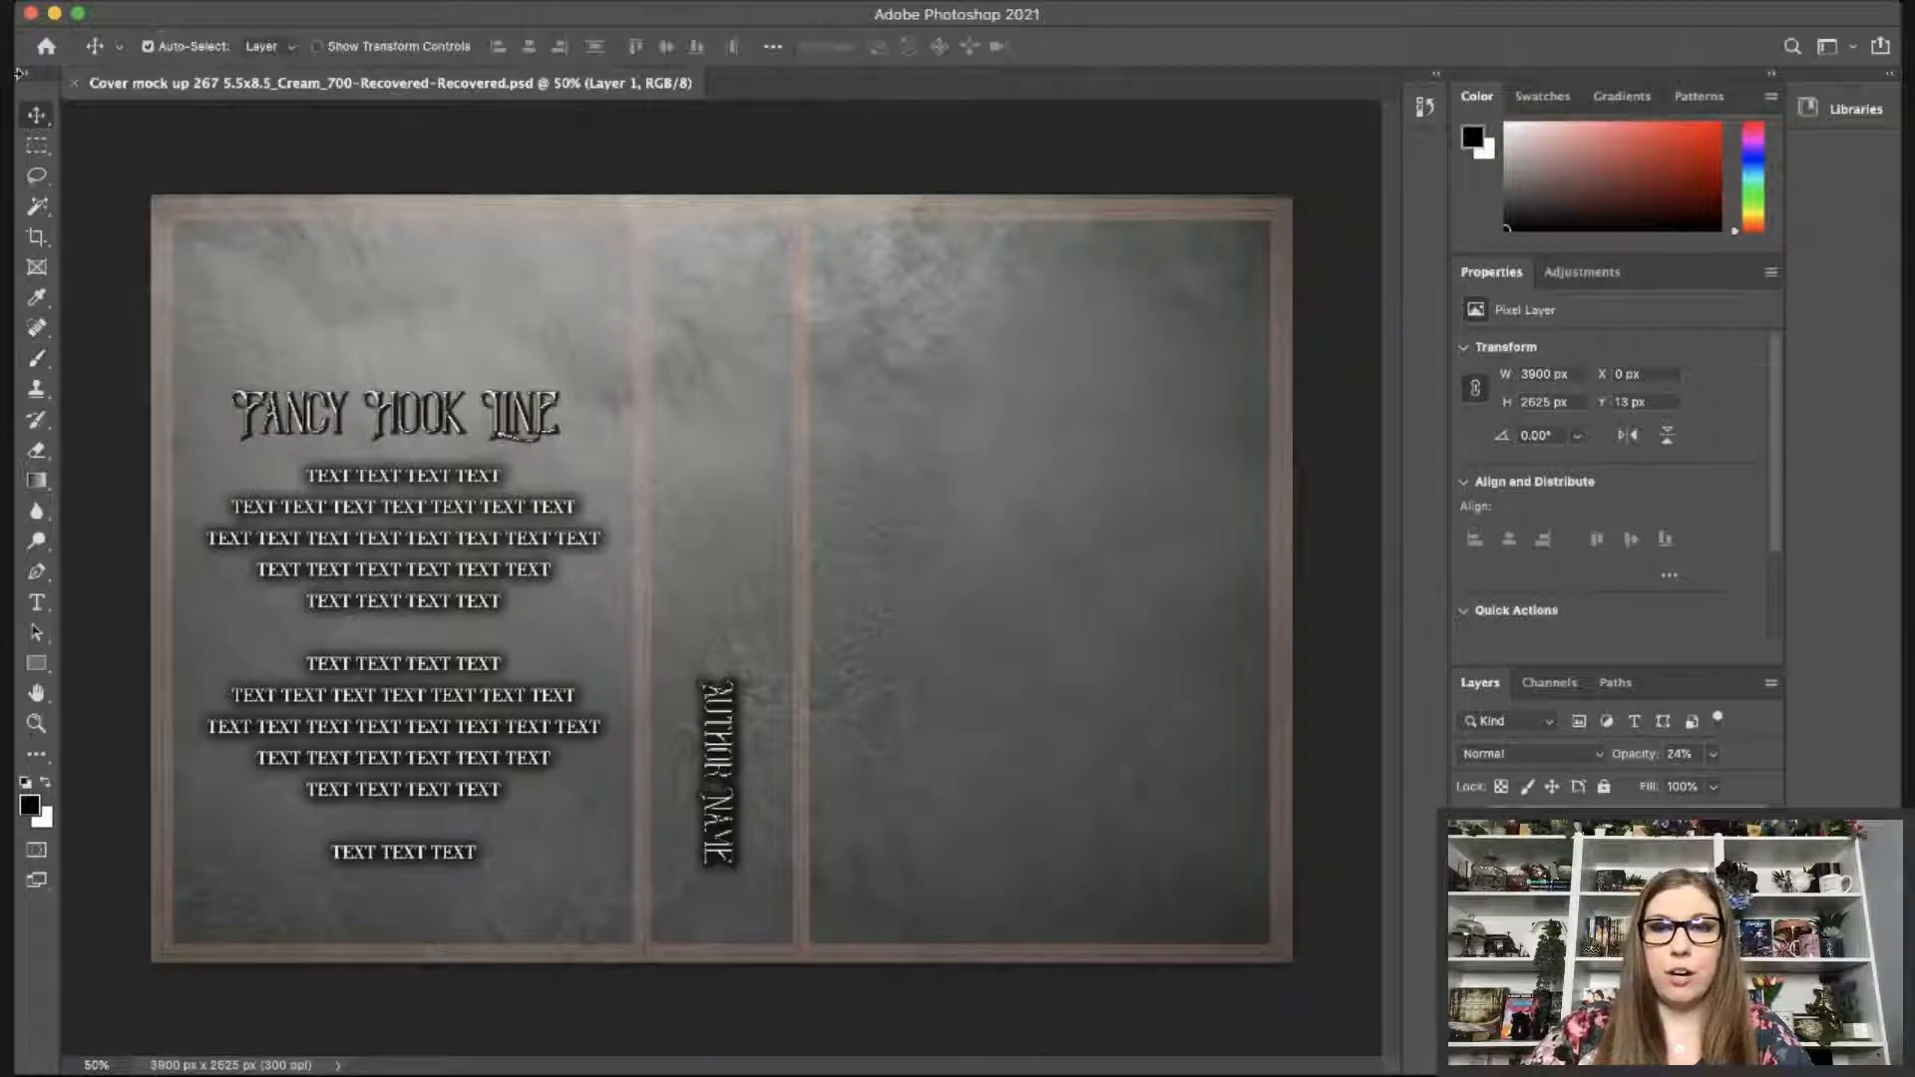
# Bring the winged warrior photo onto the front cover and nudge it up to a Y position of 0 px.
pyautogui.press('Up')
pyautogui.press('Up')
pyautogui.press('Up')
pyautogui.press('Up')
pyautogui.press('Up')
pyautogui.press('Up')
pyautogui.press('Up')
pyautogui.press('Up')
pyautogui.press('Up')
pyautogui.press('Up')
pyautogui.press('Up')
pyautogui.press('Up')
pyautogui.press('Up')
pyautogui.press('Up')
pyautogui.press('Up')
pyautogui.press('Up')
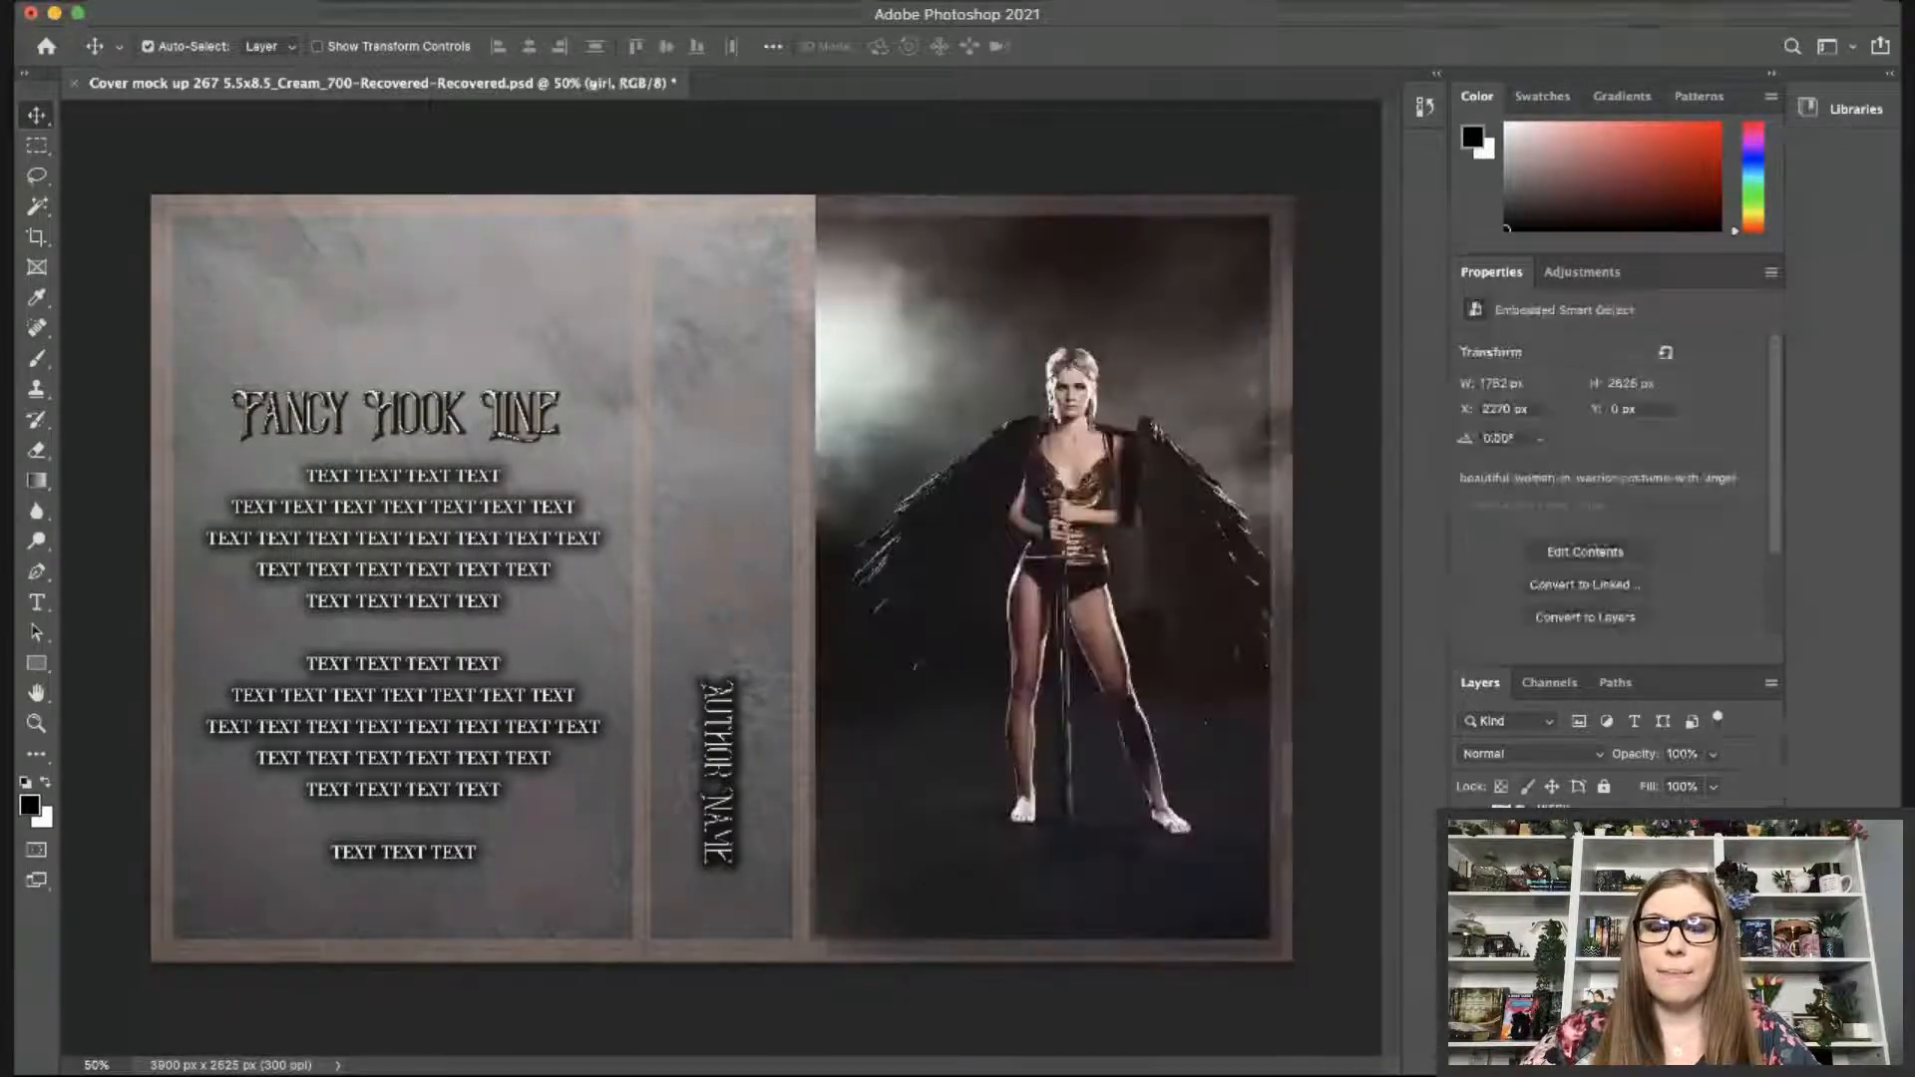
# Select the winged woman on the front cover with the Object Selection tool in Rectangle mode.
pyautogui.click(38, 208)
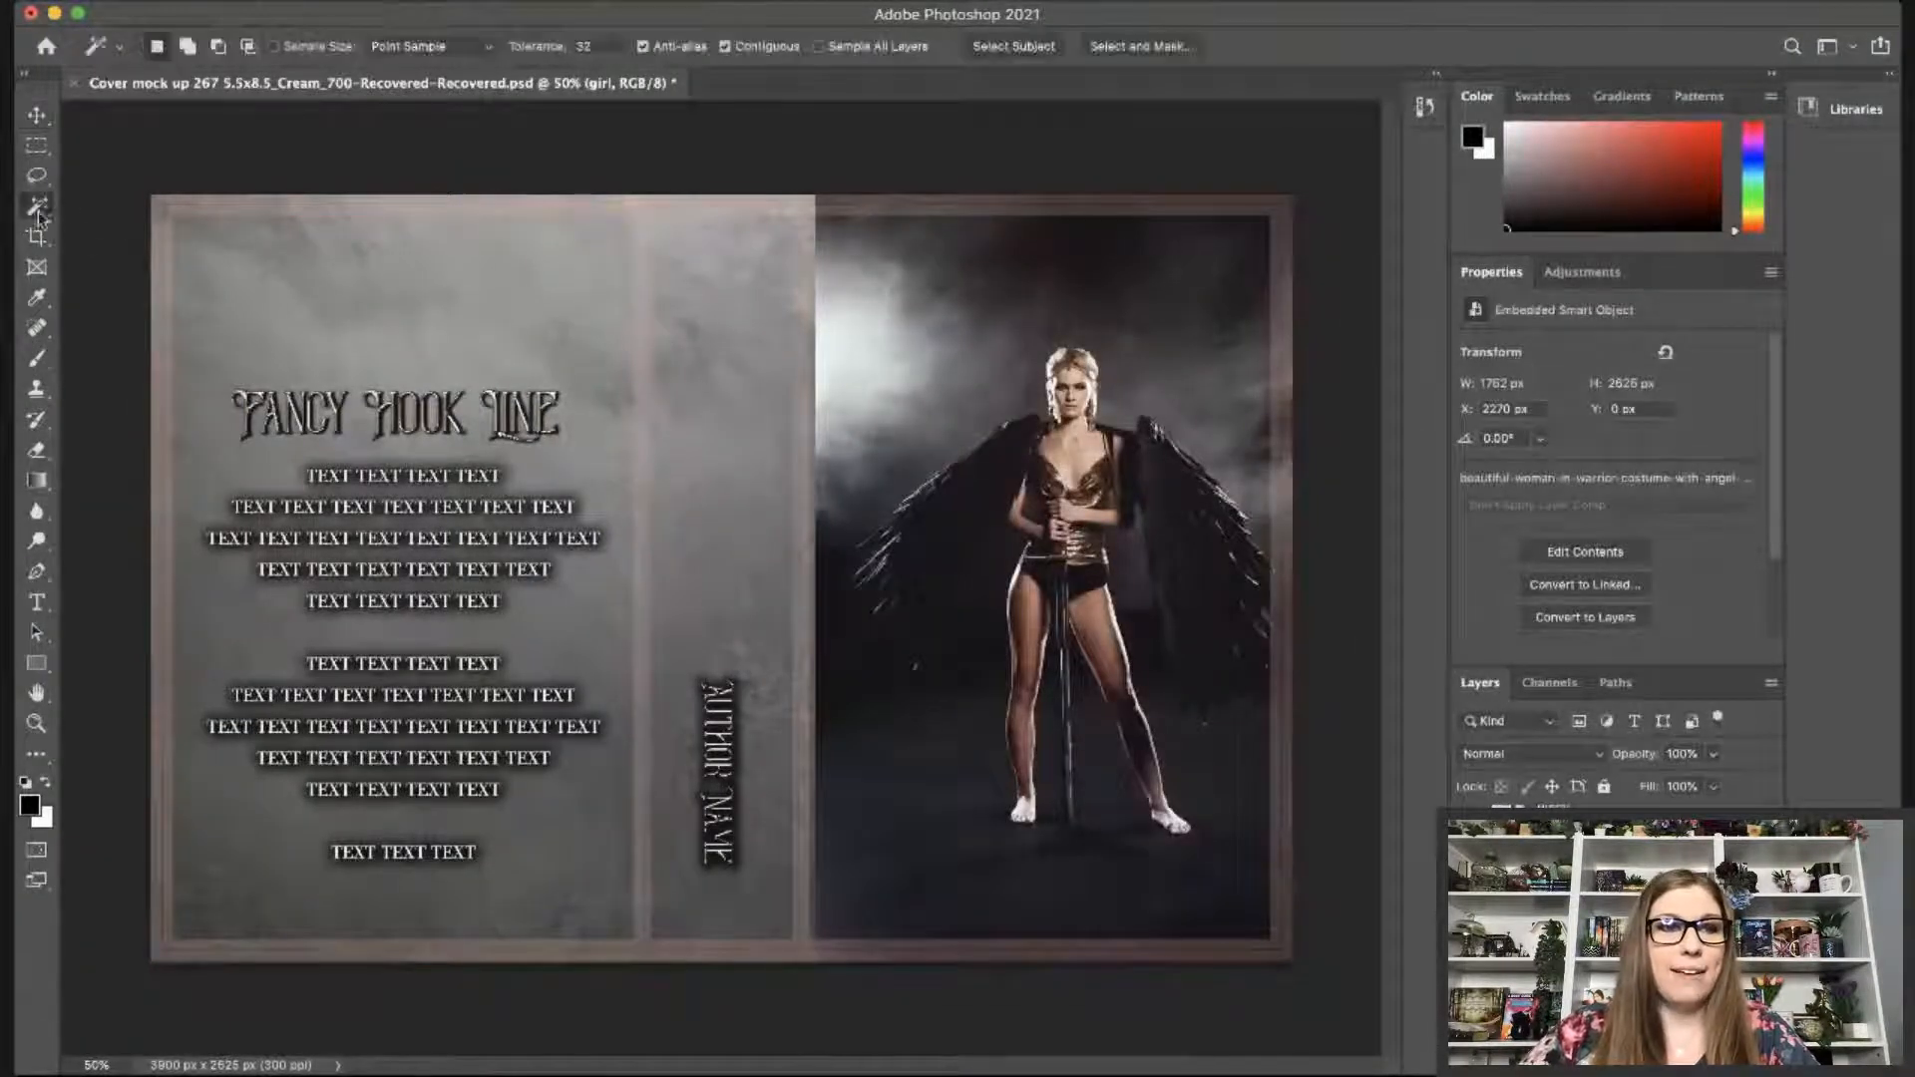
pyautogui.click(188, 207)
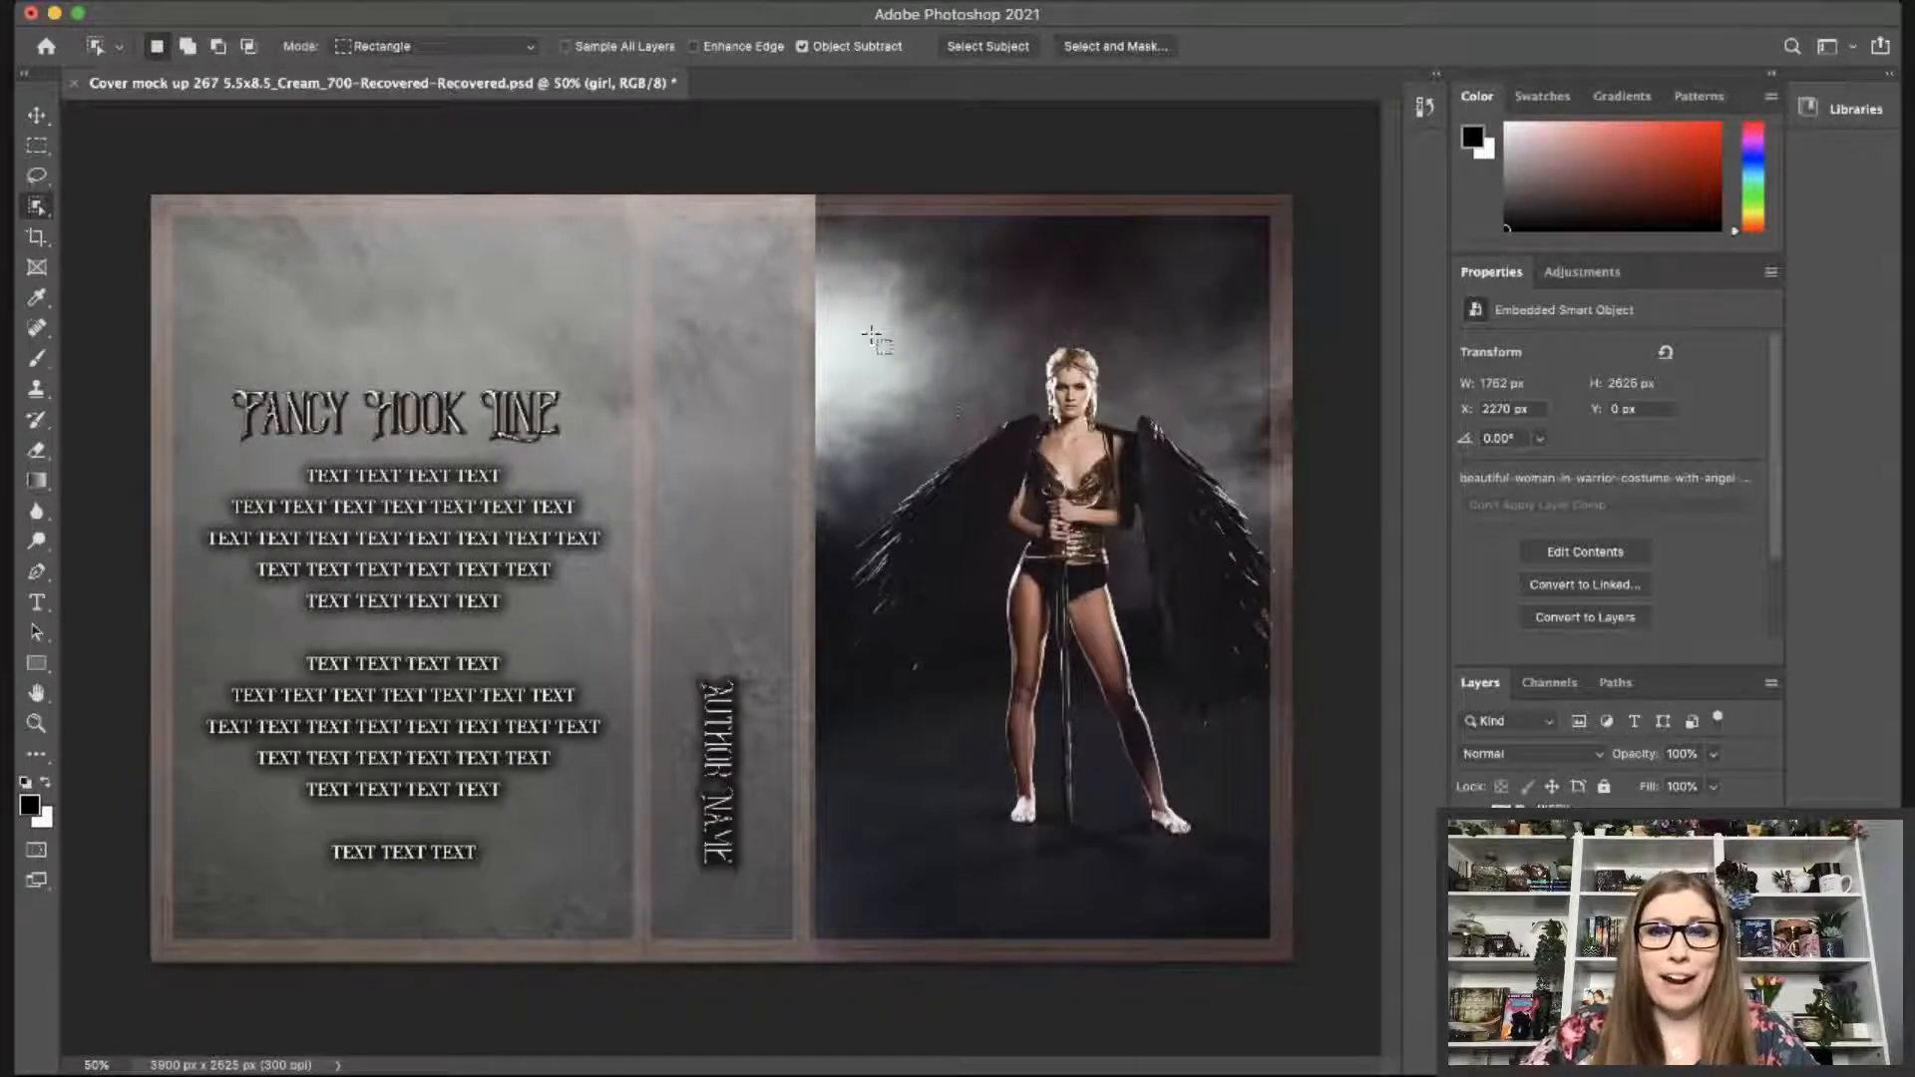
pyautogui.moveTo(870, 332); pyautogui.dragTo(1272, 939)
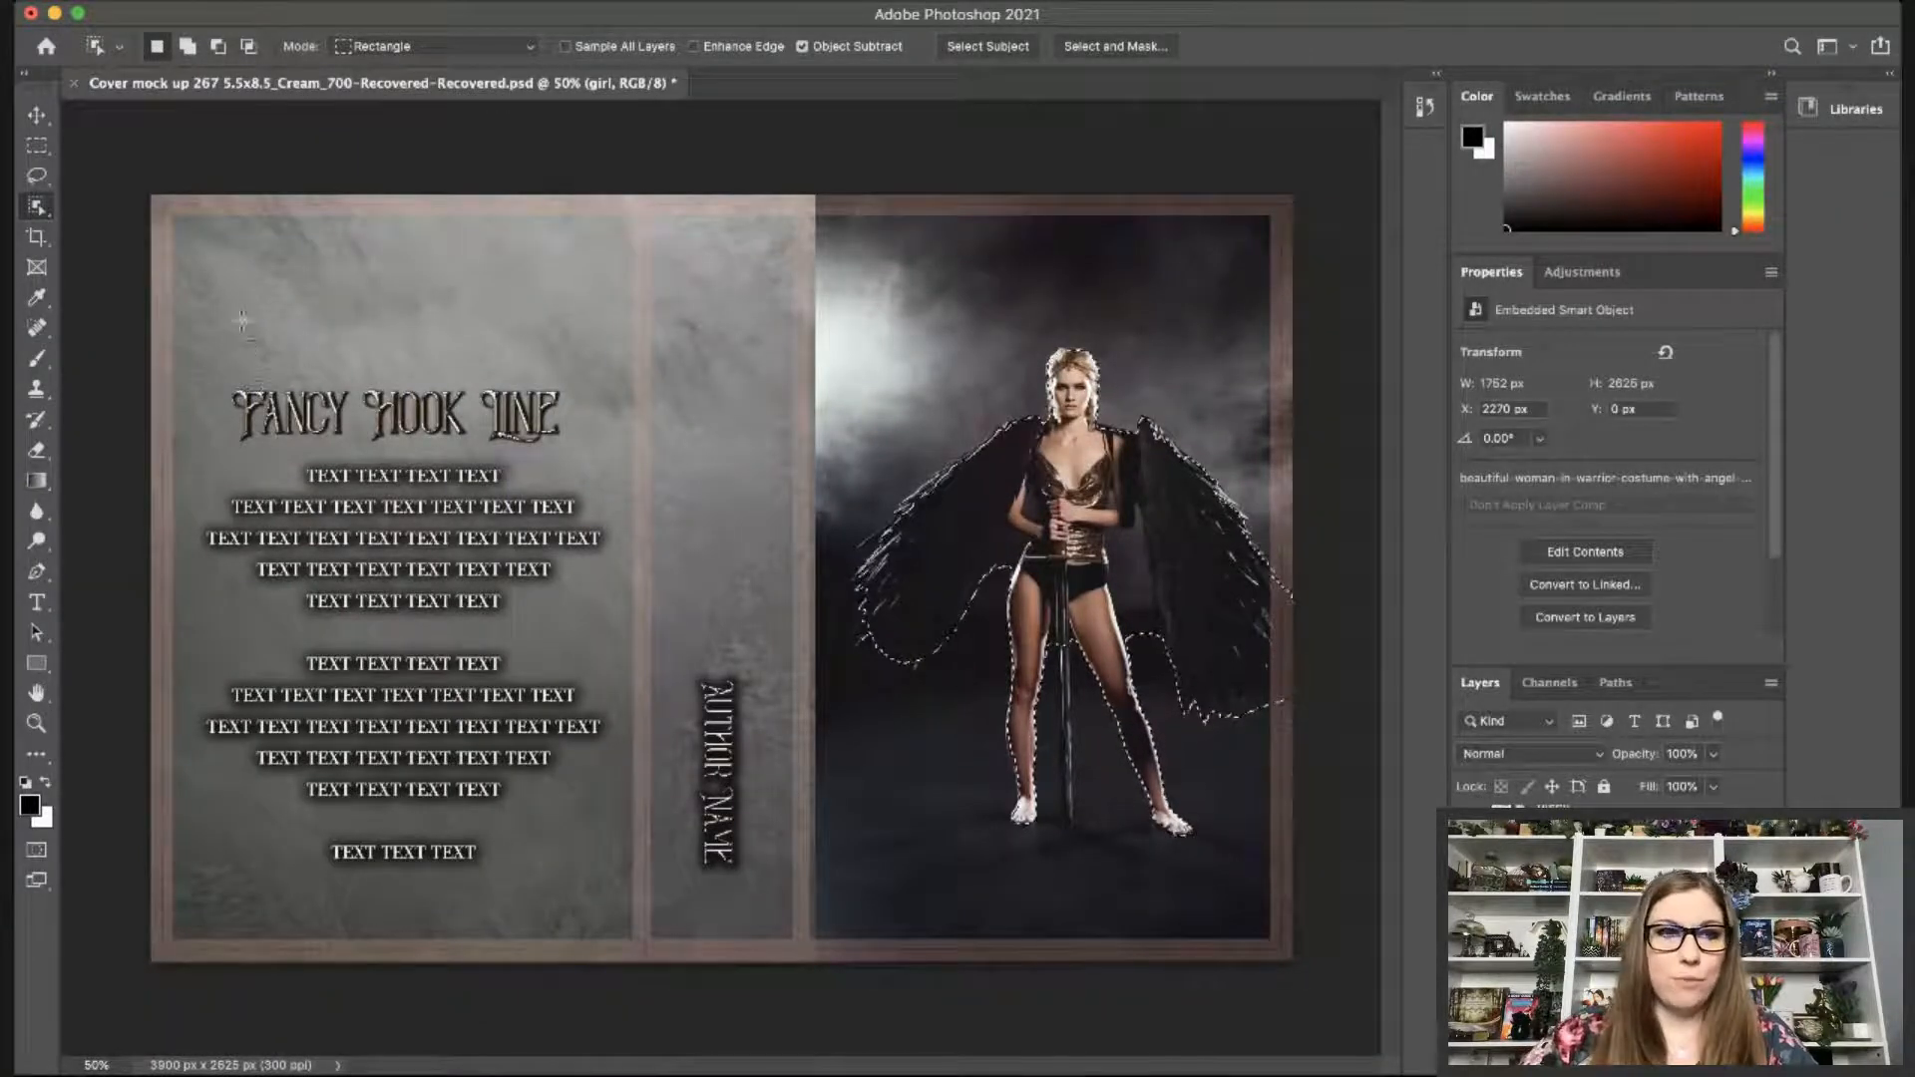
# Subtract the background between the woman's leg and the wing on the right from the selection with the Lasso.
pyautogui.press('l')
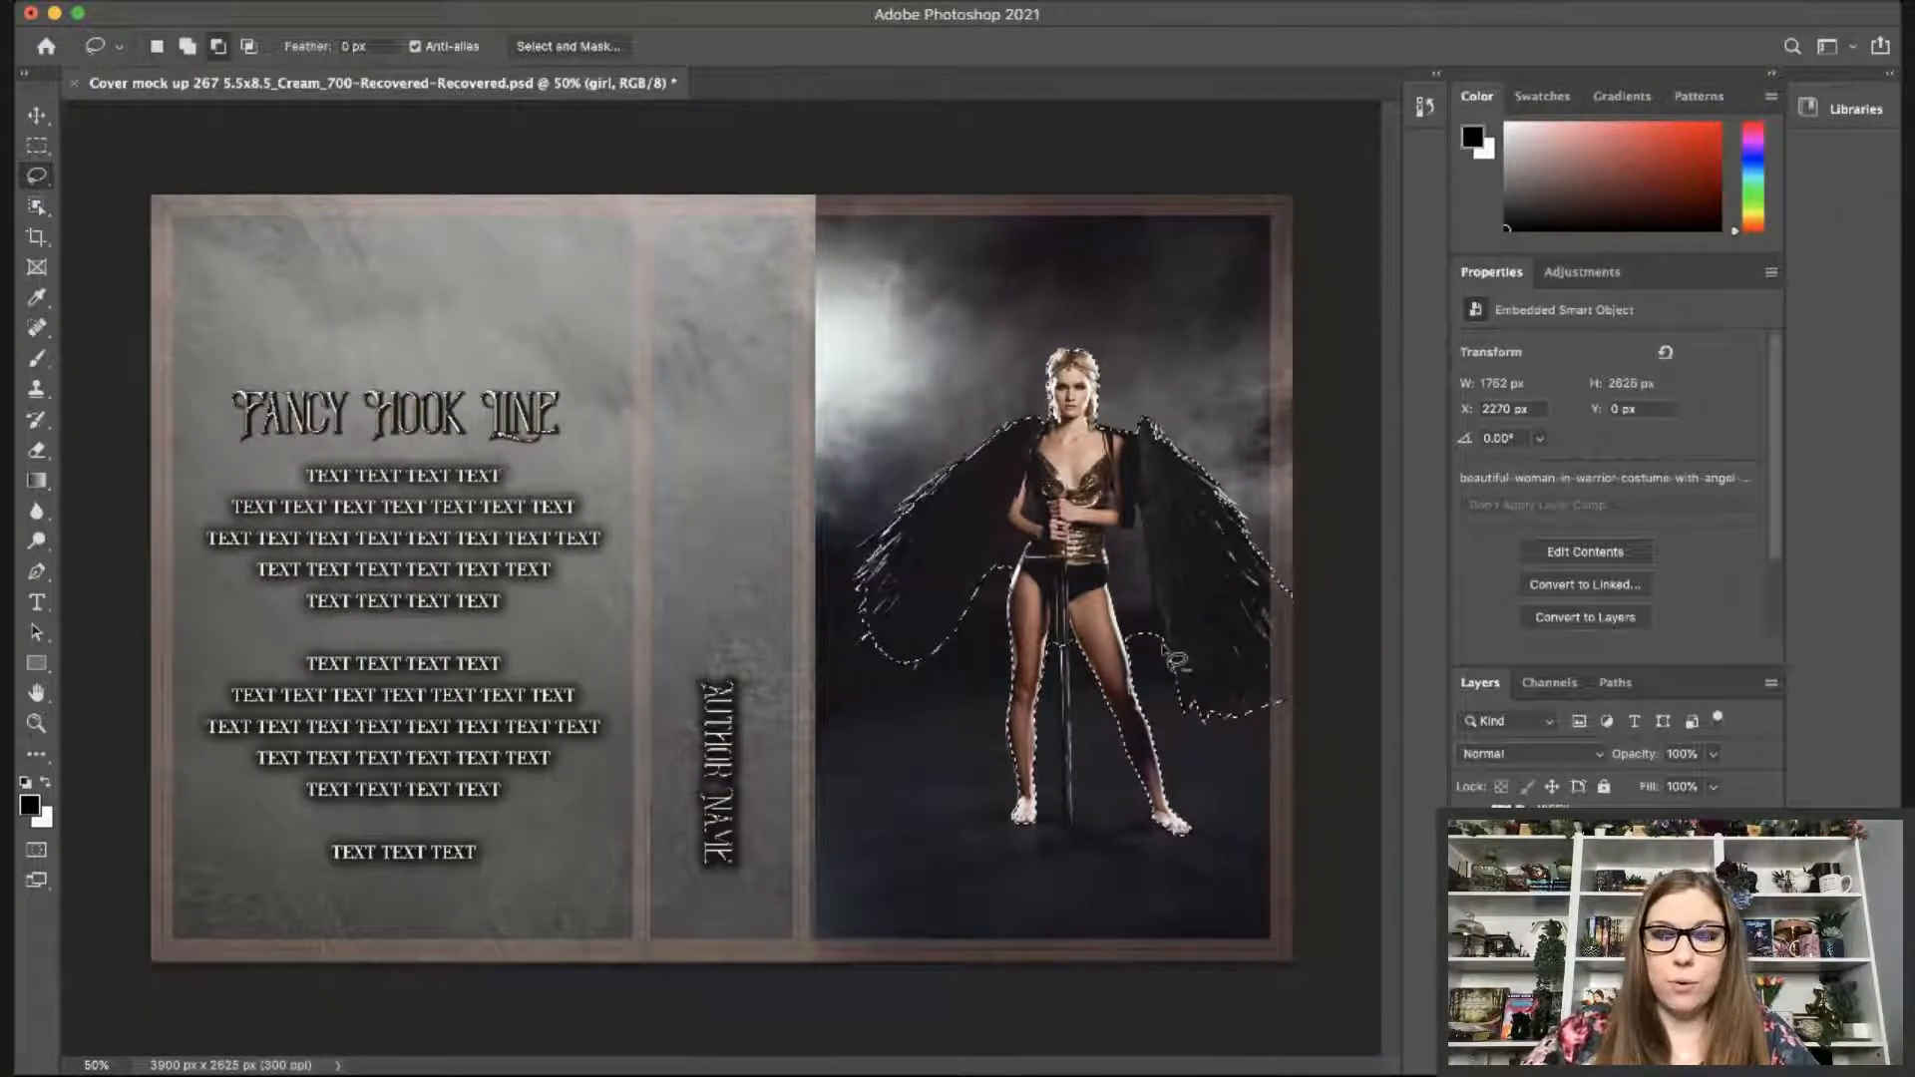
pyautogui.moveTo(1180, 653)
pyautogui.mouseDown()
pyautogui.moveTo(1147, 516)
pyautogui.moveTo(1112, 575)
pyautogui.mouseUp()
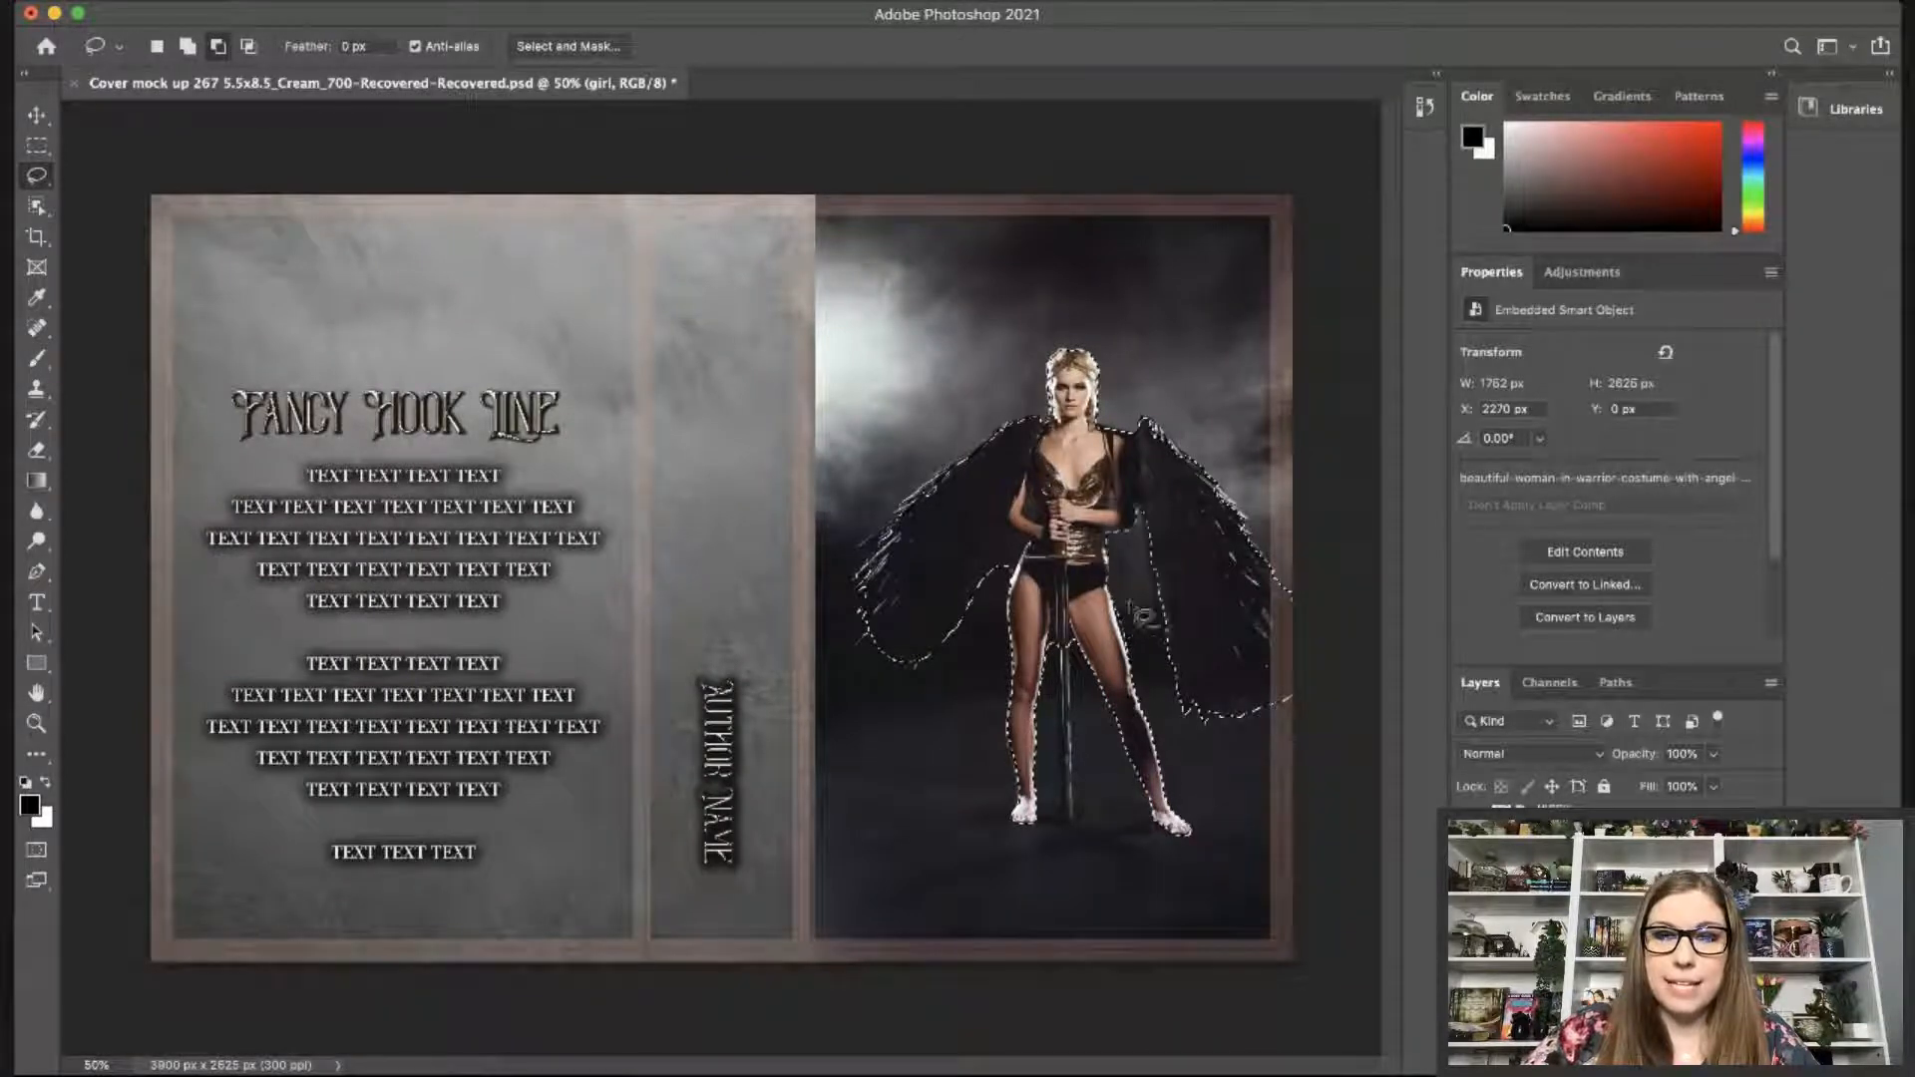
pyautogui.moveTo(1131, 615); pyautogui.dragTo(1164, 670)
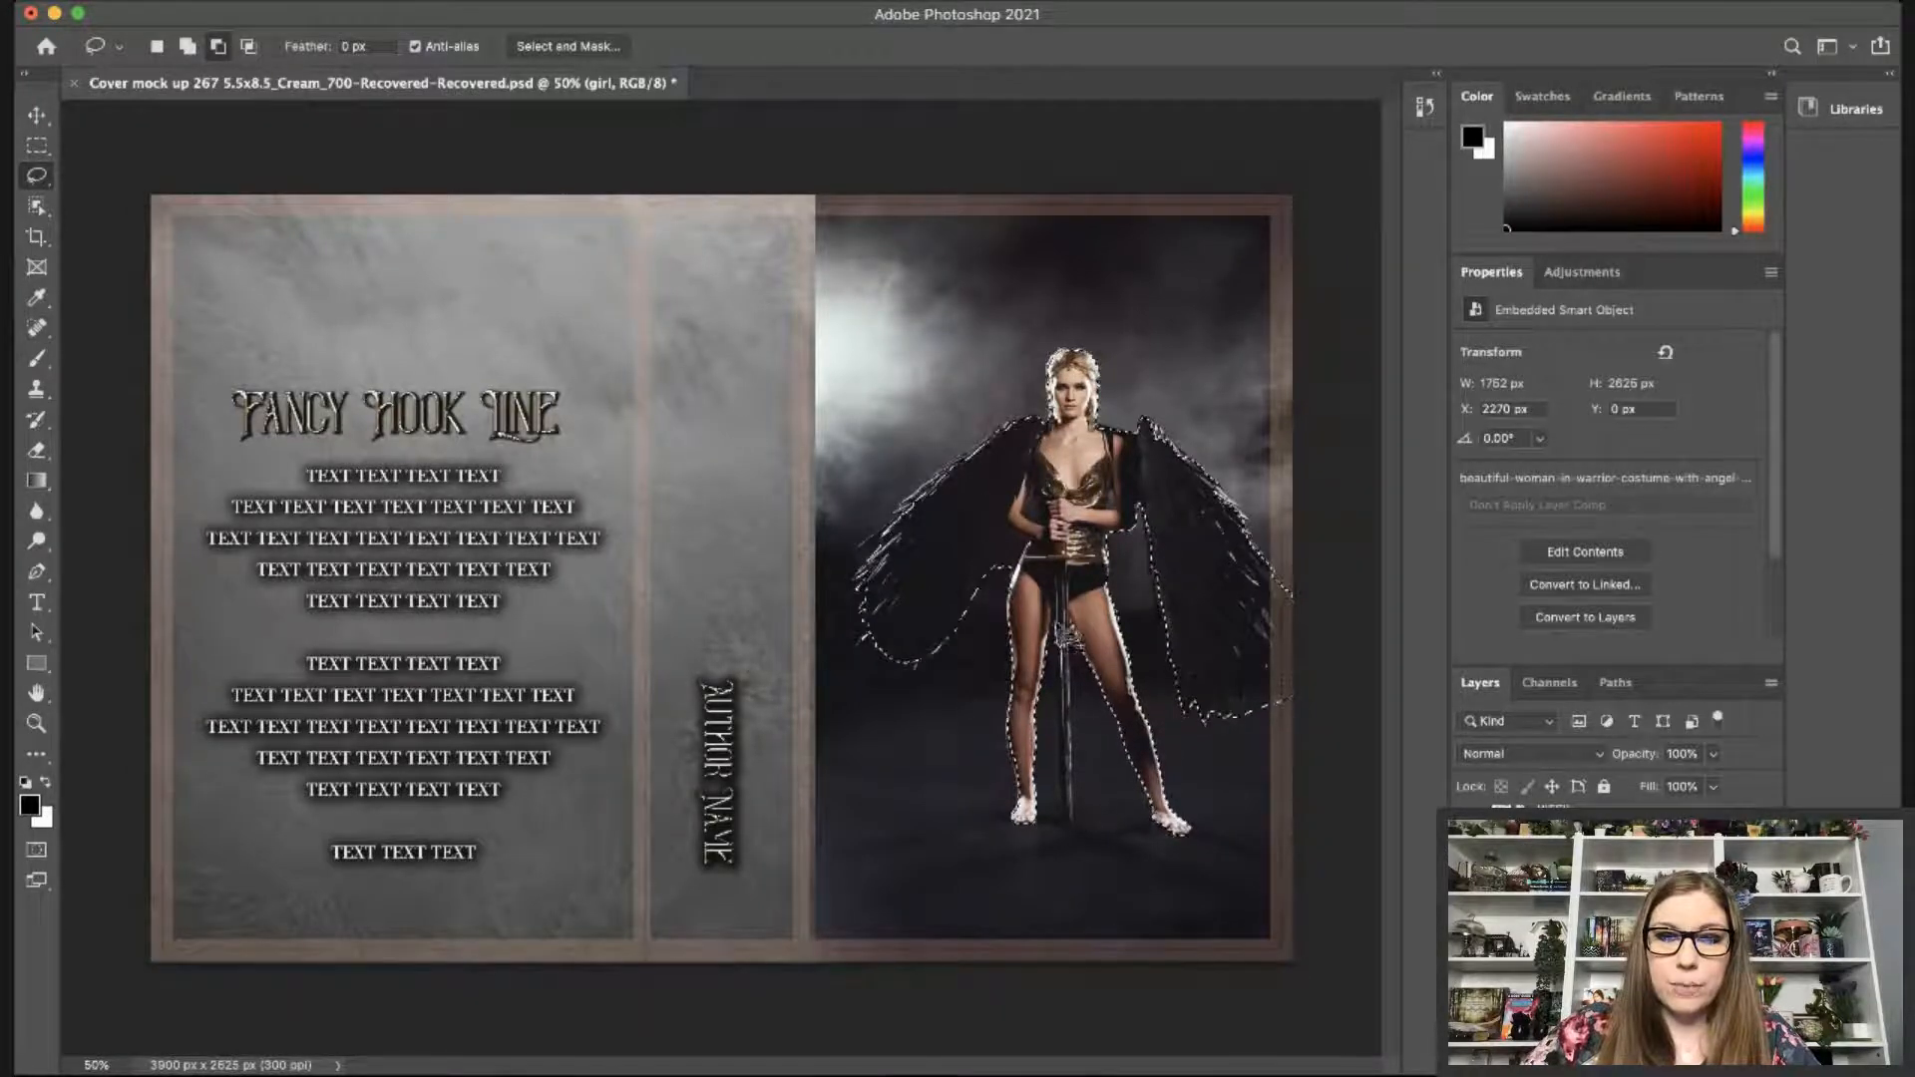
# Add the sword blade between the woman's legs to the selection with the Lasso.
pyautogui.press('shift')
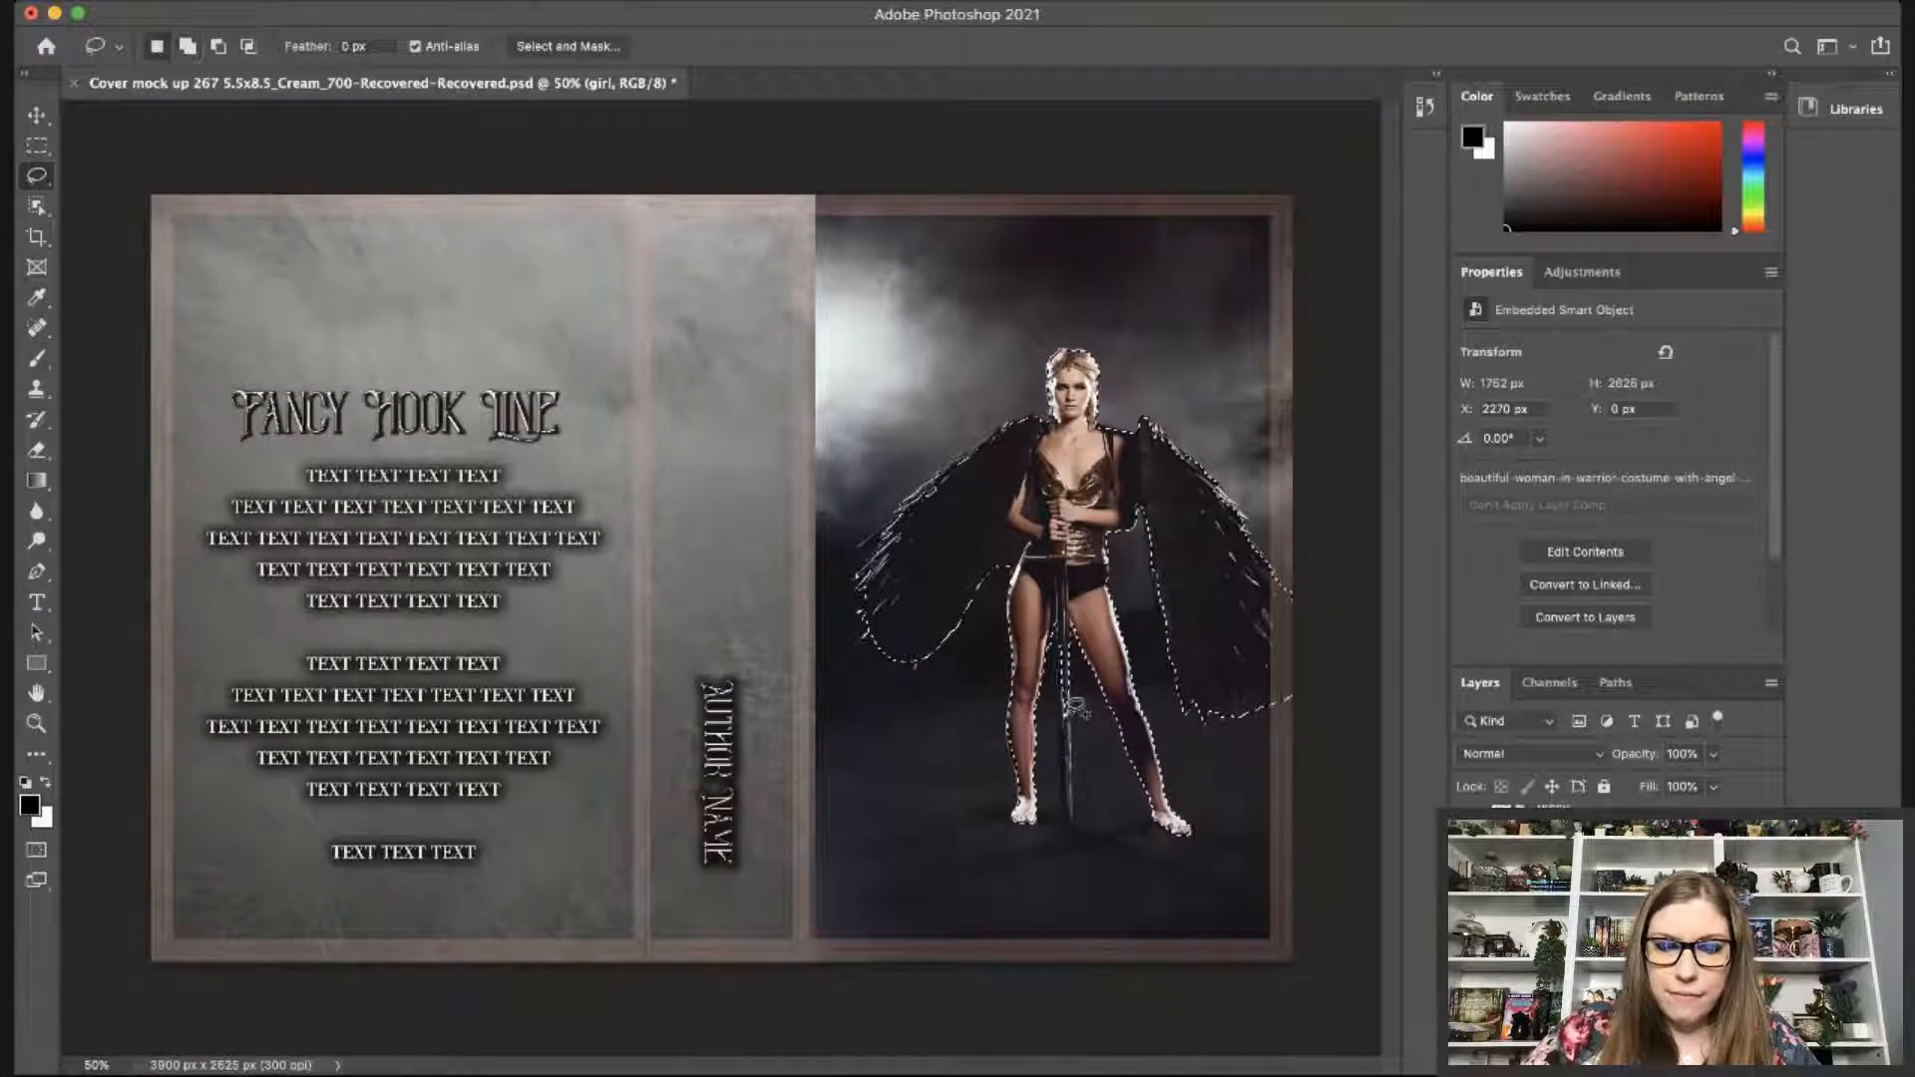
pyautogui.press('shift')
pyautogui.press('shift')
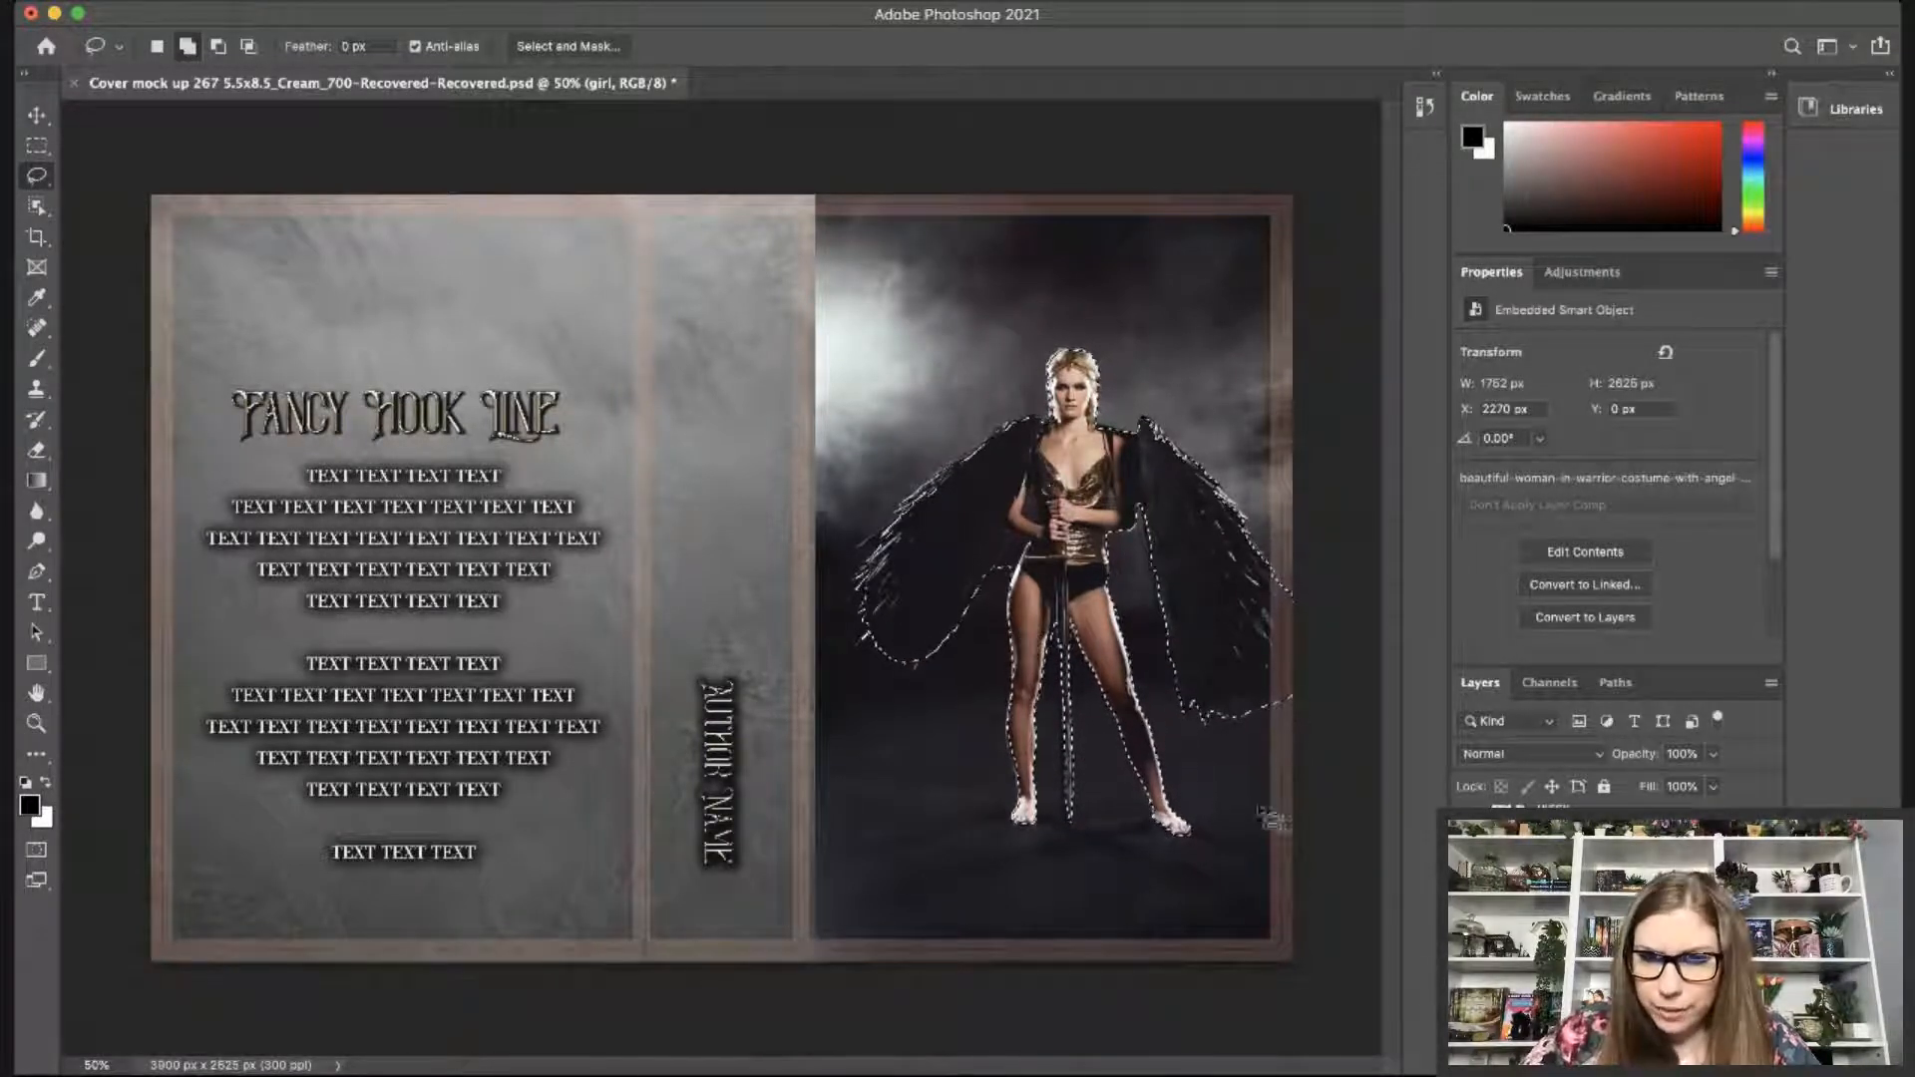
# Reshape the selection along the lower edges of both wings into jagged feather tips with the Lasso.
pyautogui.press('alt')
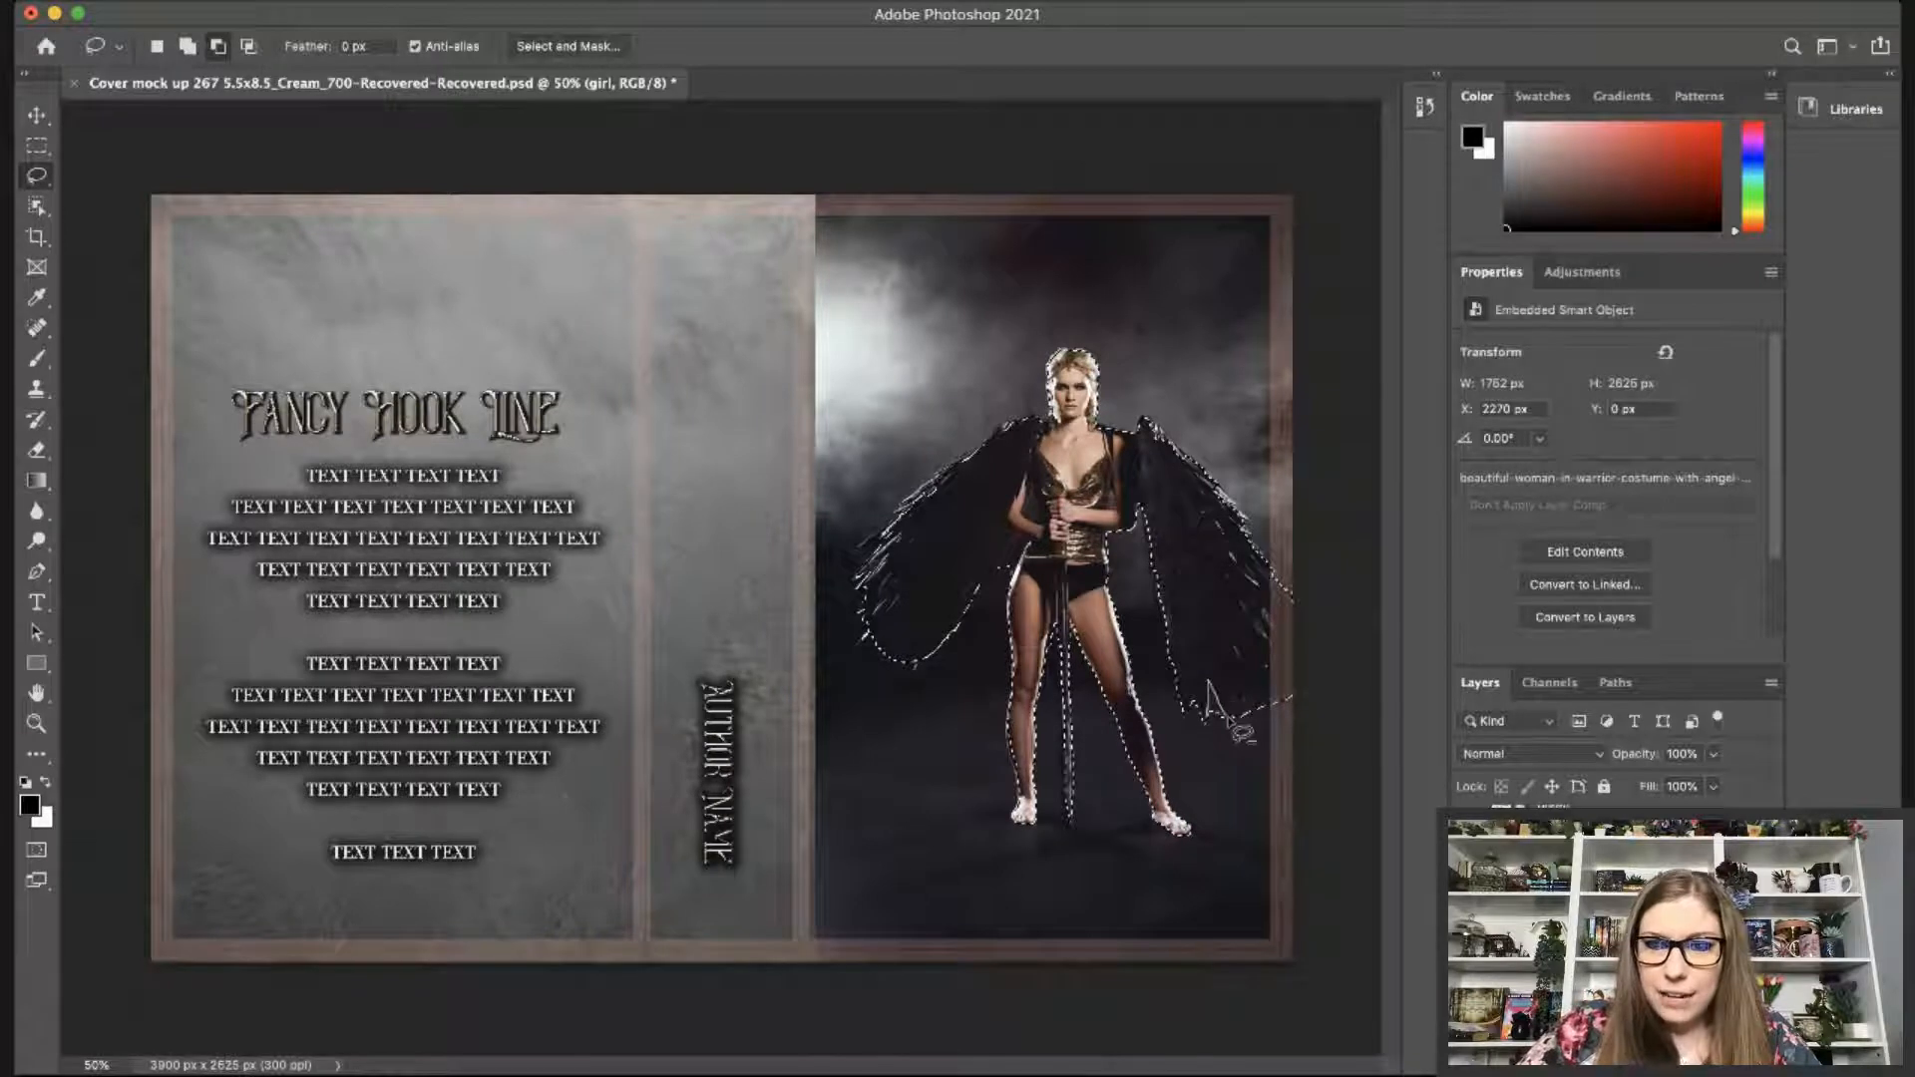
pyautogui.moveTo(1237, 736)
pyautogui.mouseDown()
pyautogui.moveTo(1273, 698)
pyautogui.moveTo(1319, 720)
pyautogui.mouseUp()
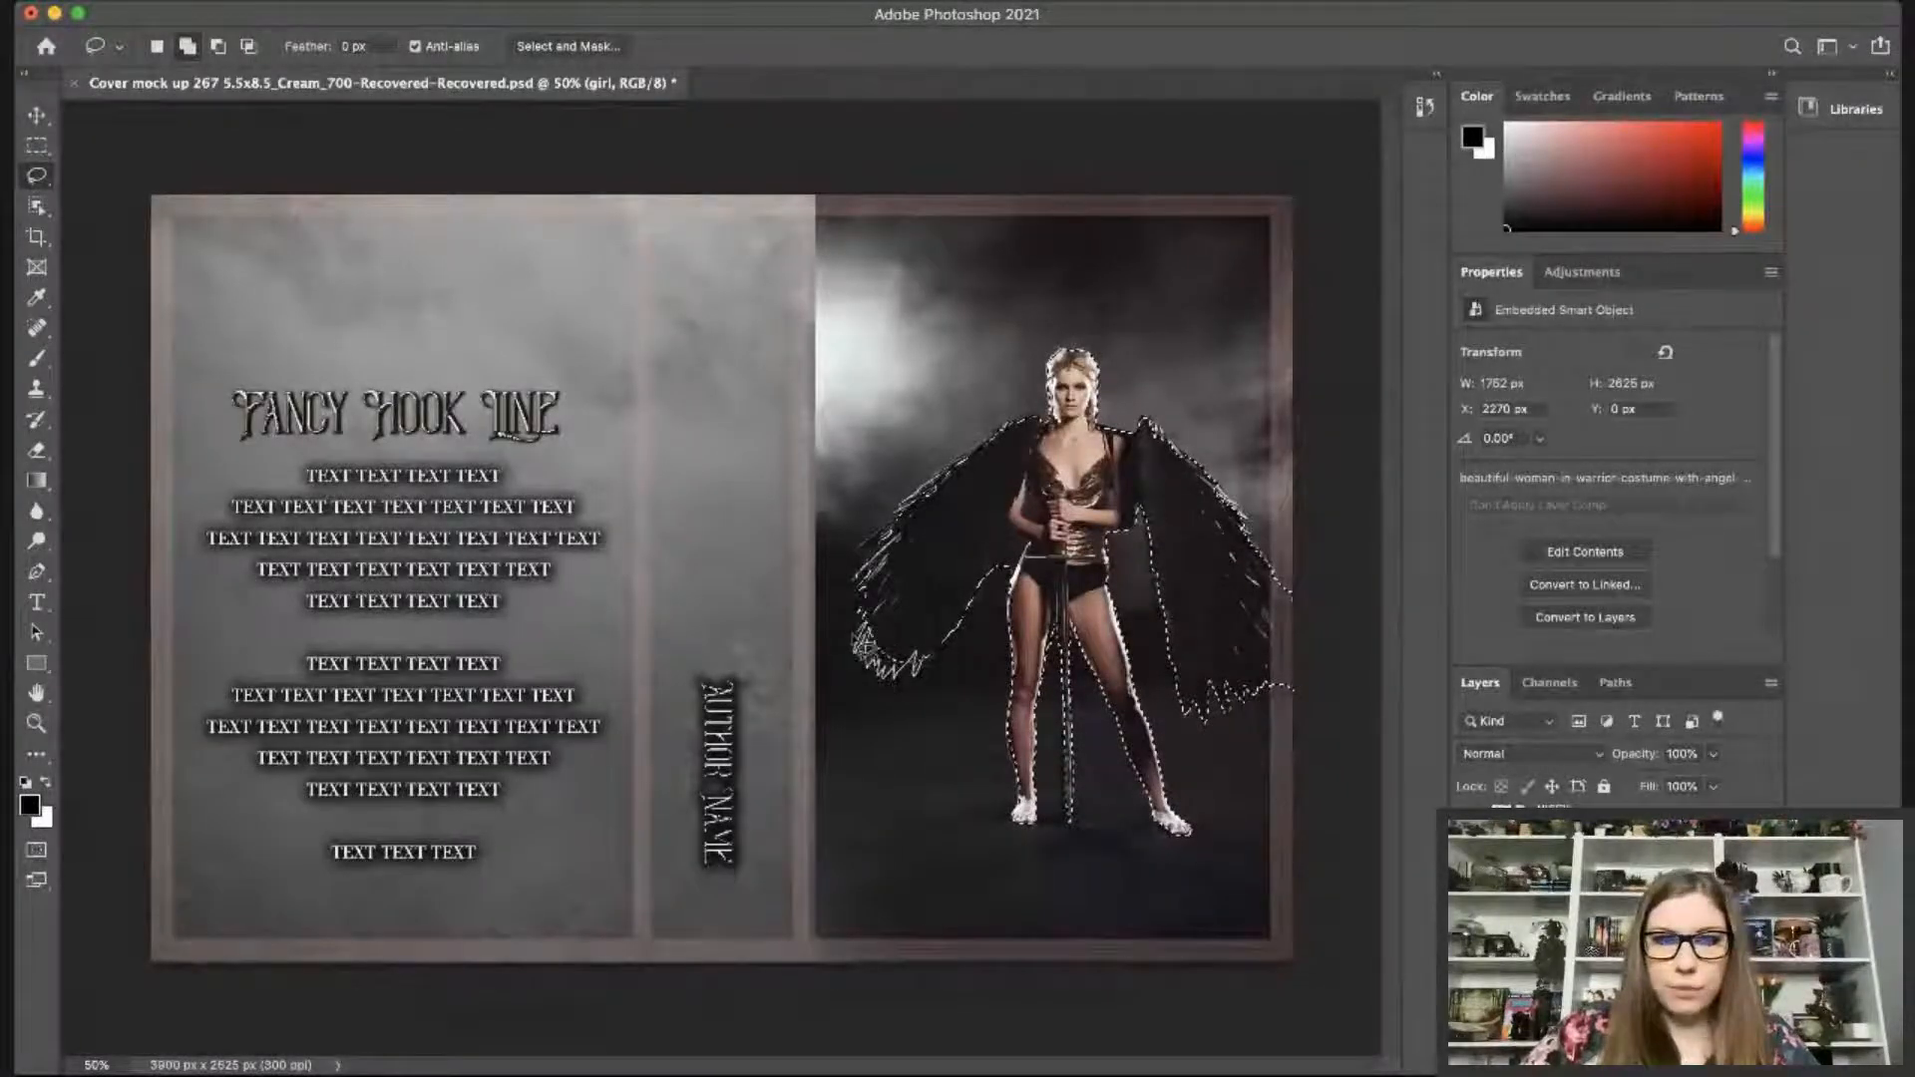
pyautogui.moveTo(874, 625)
pyautogui.mouseDown()
pyautogui.moveTo(846, 604)
pyautogui.moveTo(922, 562)
pyautogui.moveTo(943, 621)
pyautogui.moveTo(923, 636)
pyautogui.mouseUp()
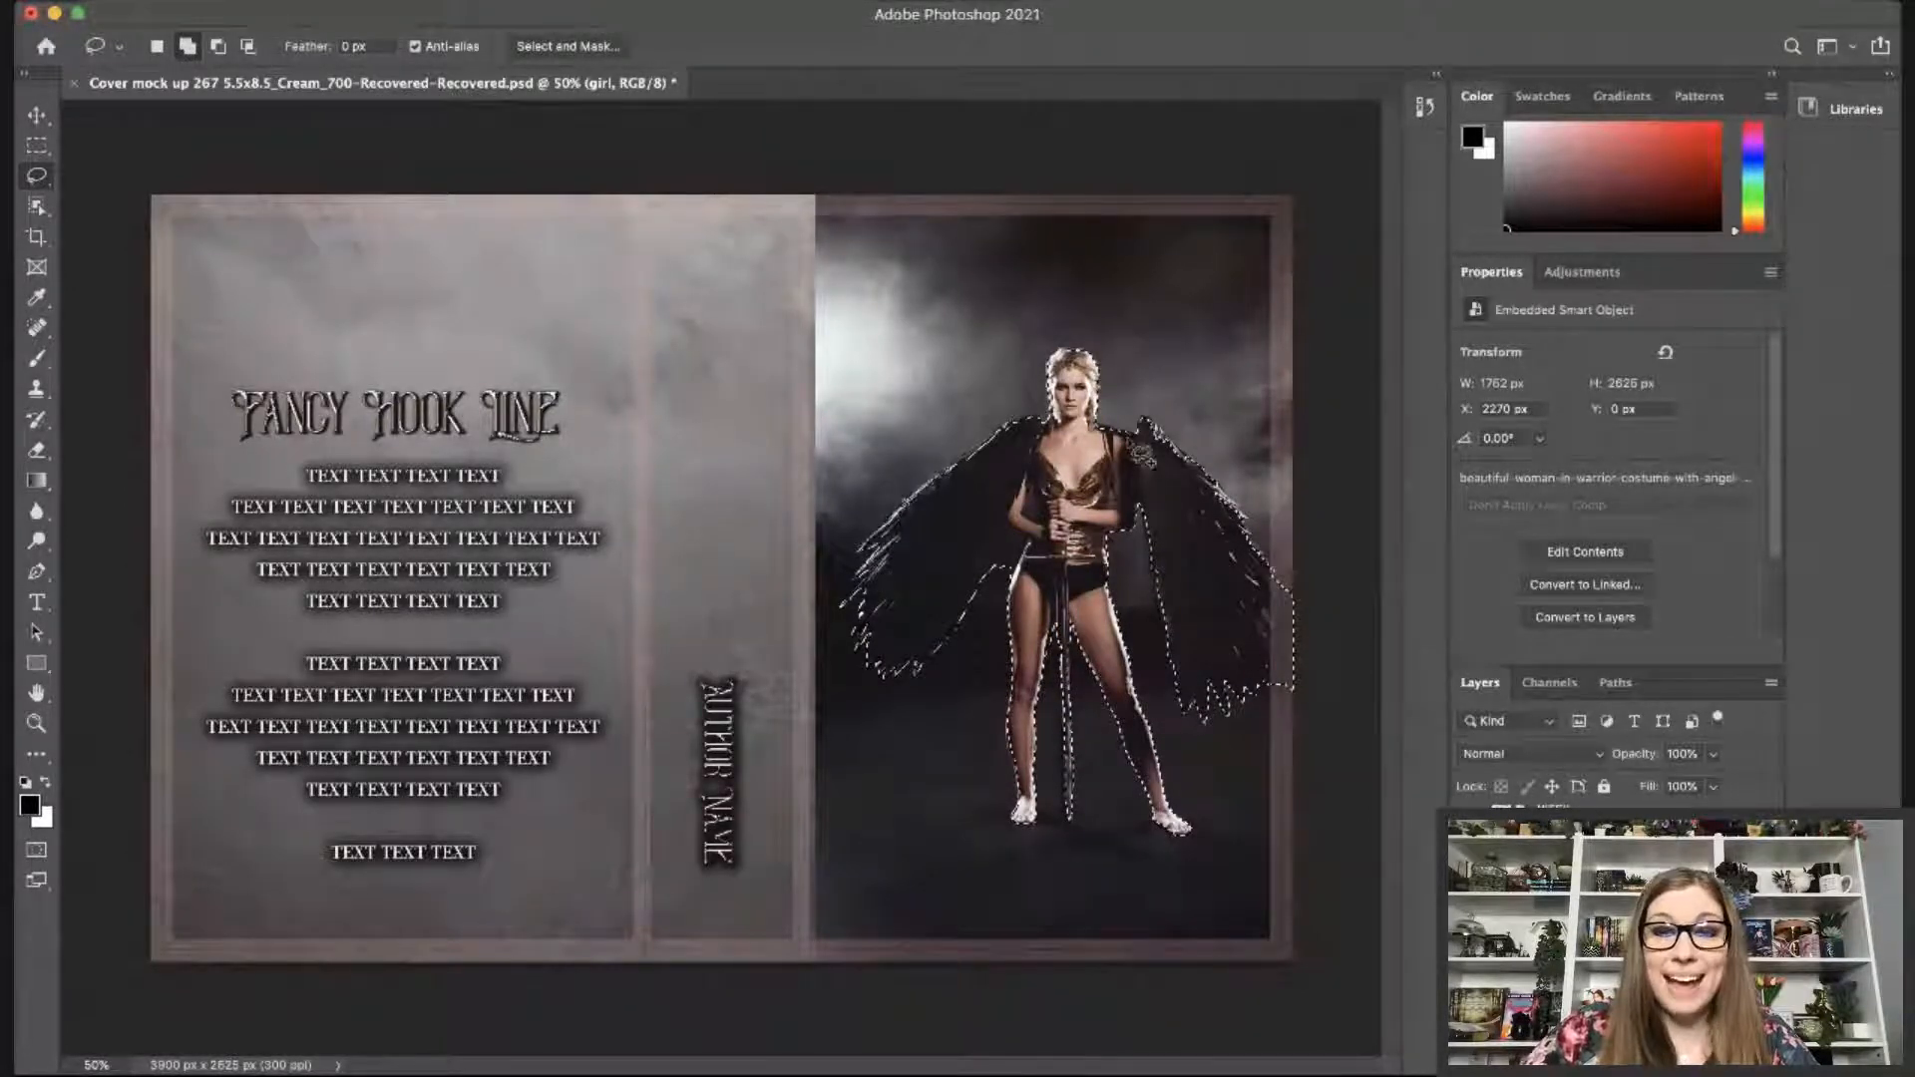
# Subtract the background between the forearm and the wing on the left from the selection, then finish refining its outline.
pyautogui.press('alt')
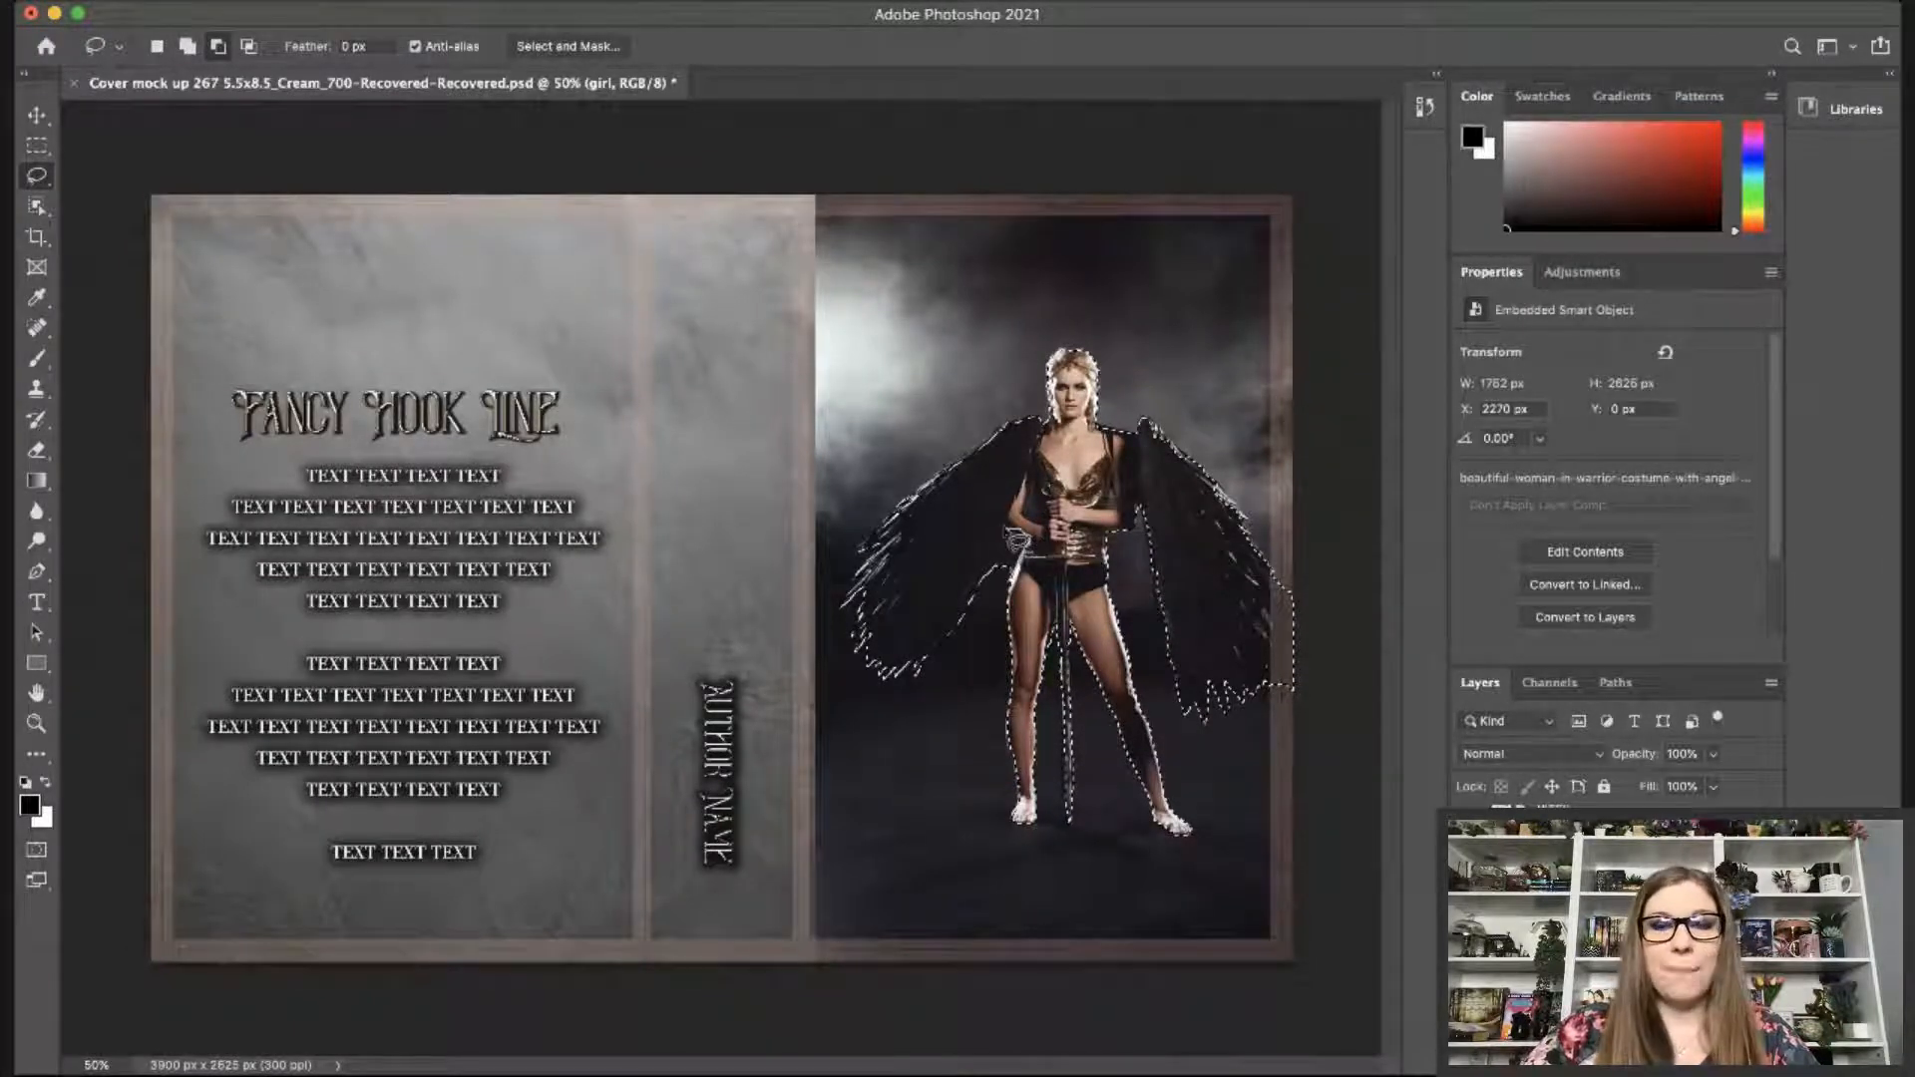
pyautogui.moveTo(1012, 544)
pyautogui.mouseDown()
pyautogui.moveTo(995, 587)
pyautogui.moveTo(1015, 596)
pyautogui.moveTo(1060, 504)
pyautogui.moveTo(1022, 524)
pyautogui.moveTo(1050, 537)
pyautogui.mouseUp()
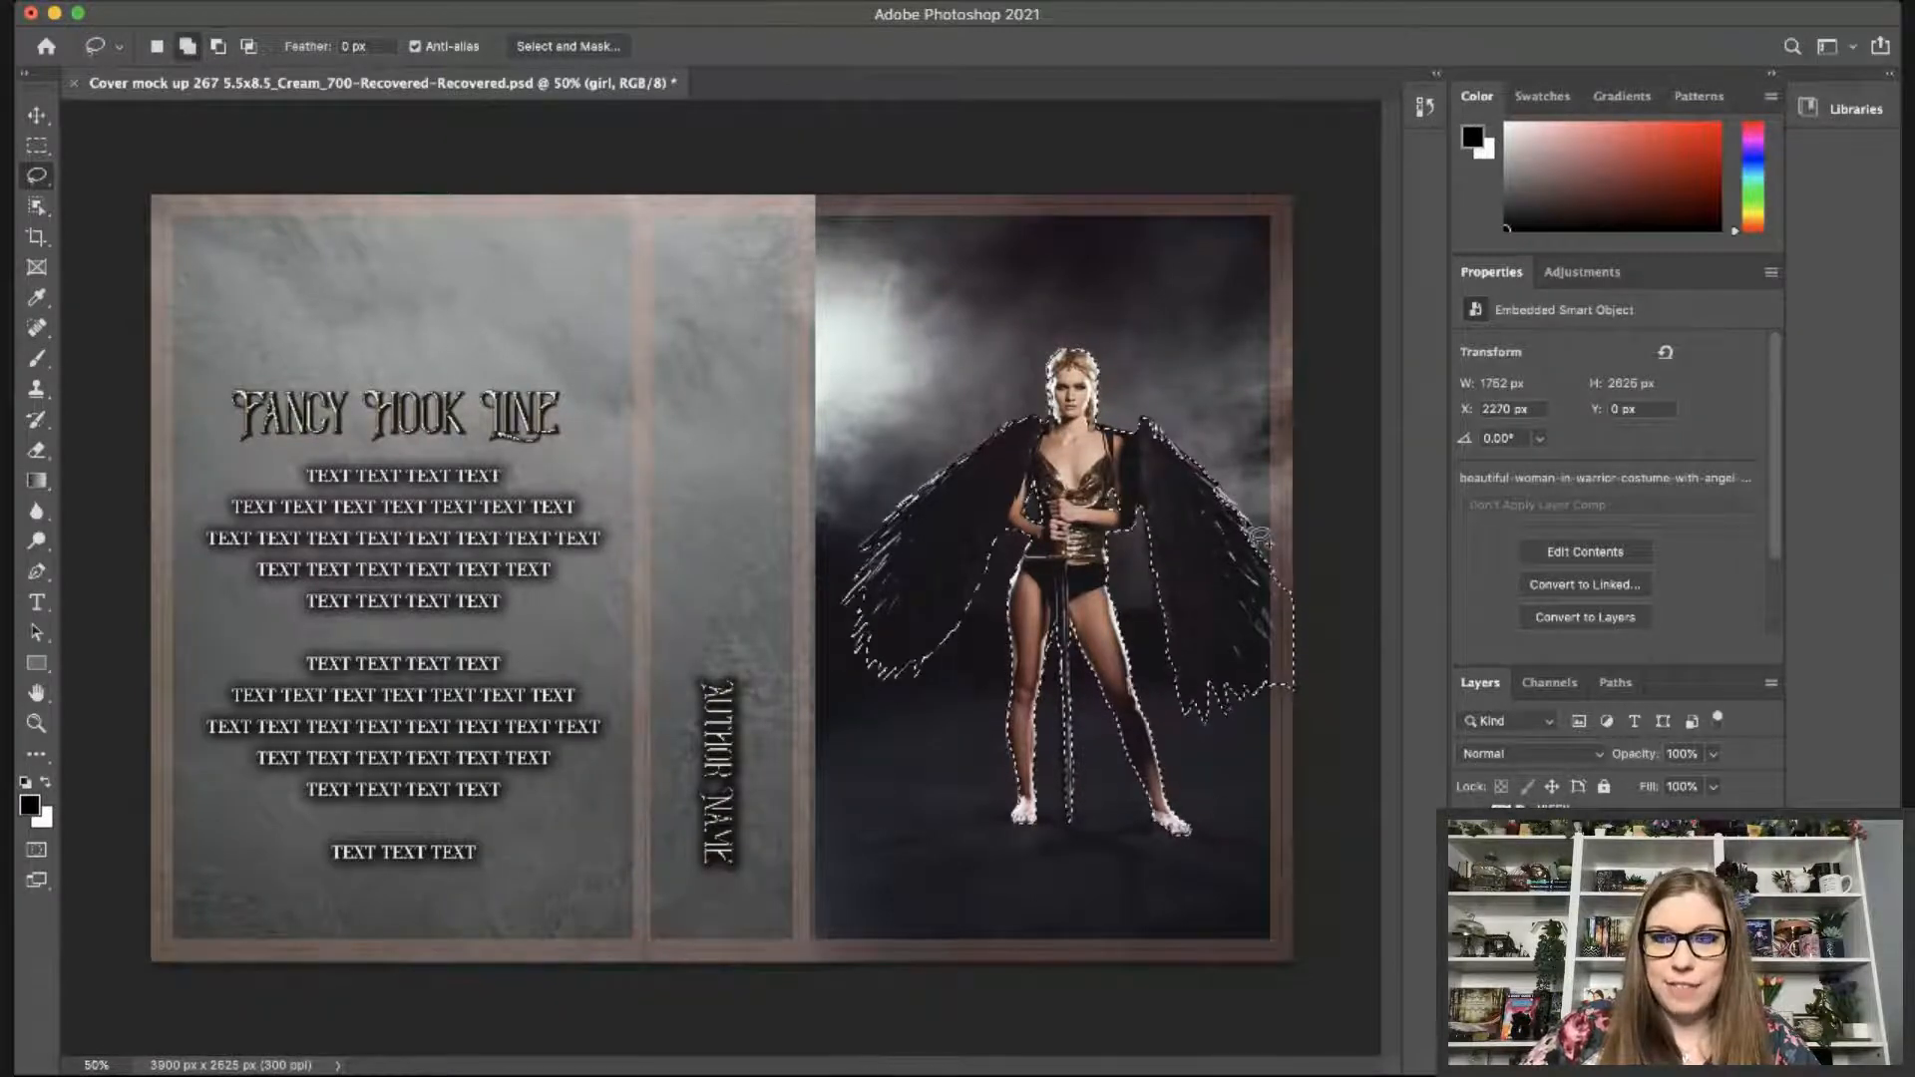
pyautogui.press('shift')
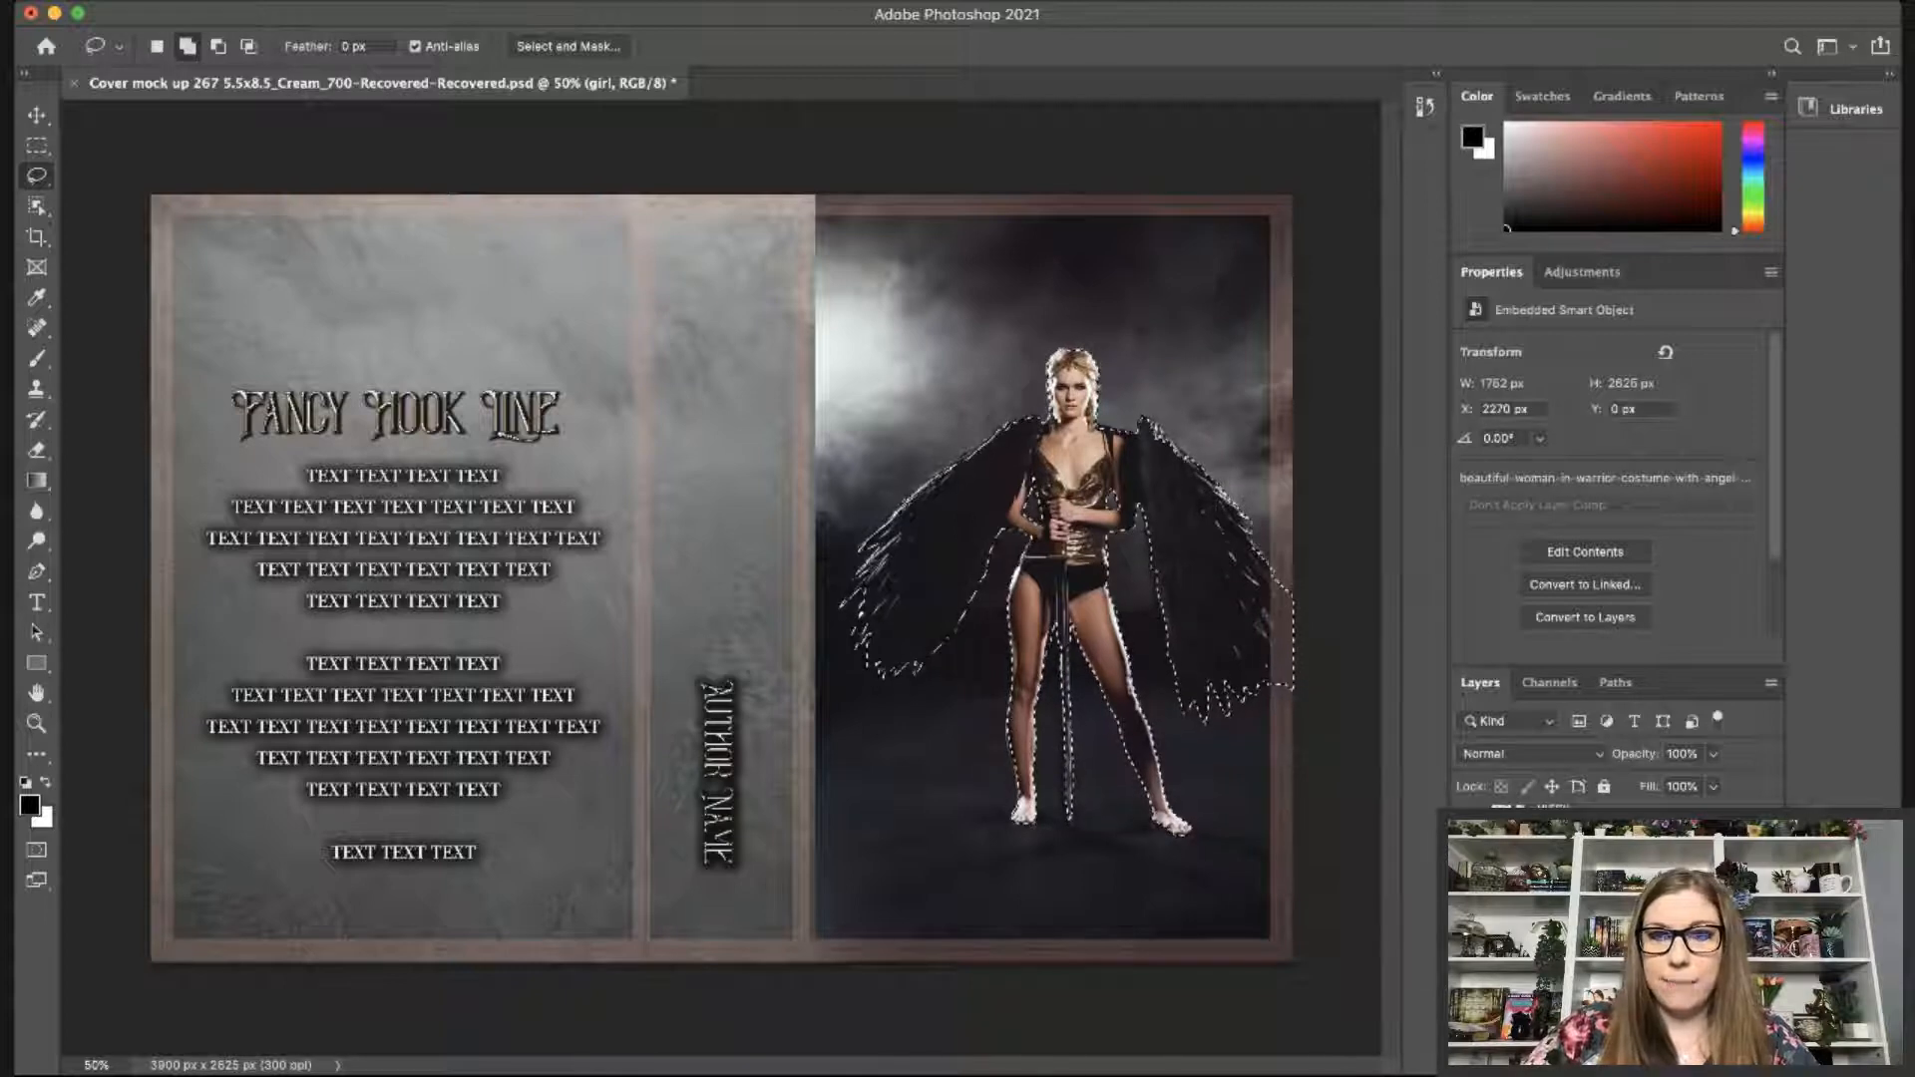
# Mask the girl layer to the selection and move the cutout slightly left on the front cover.
pyautogui.press('v')
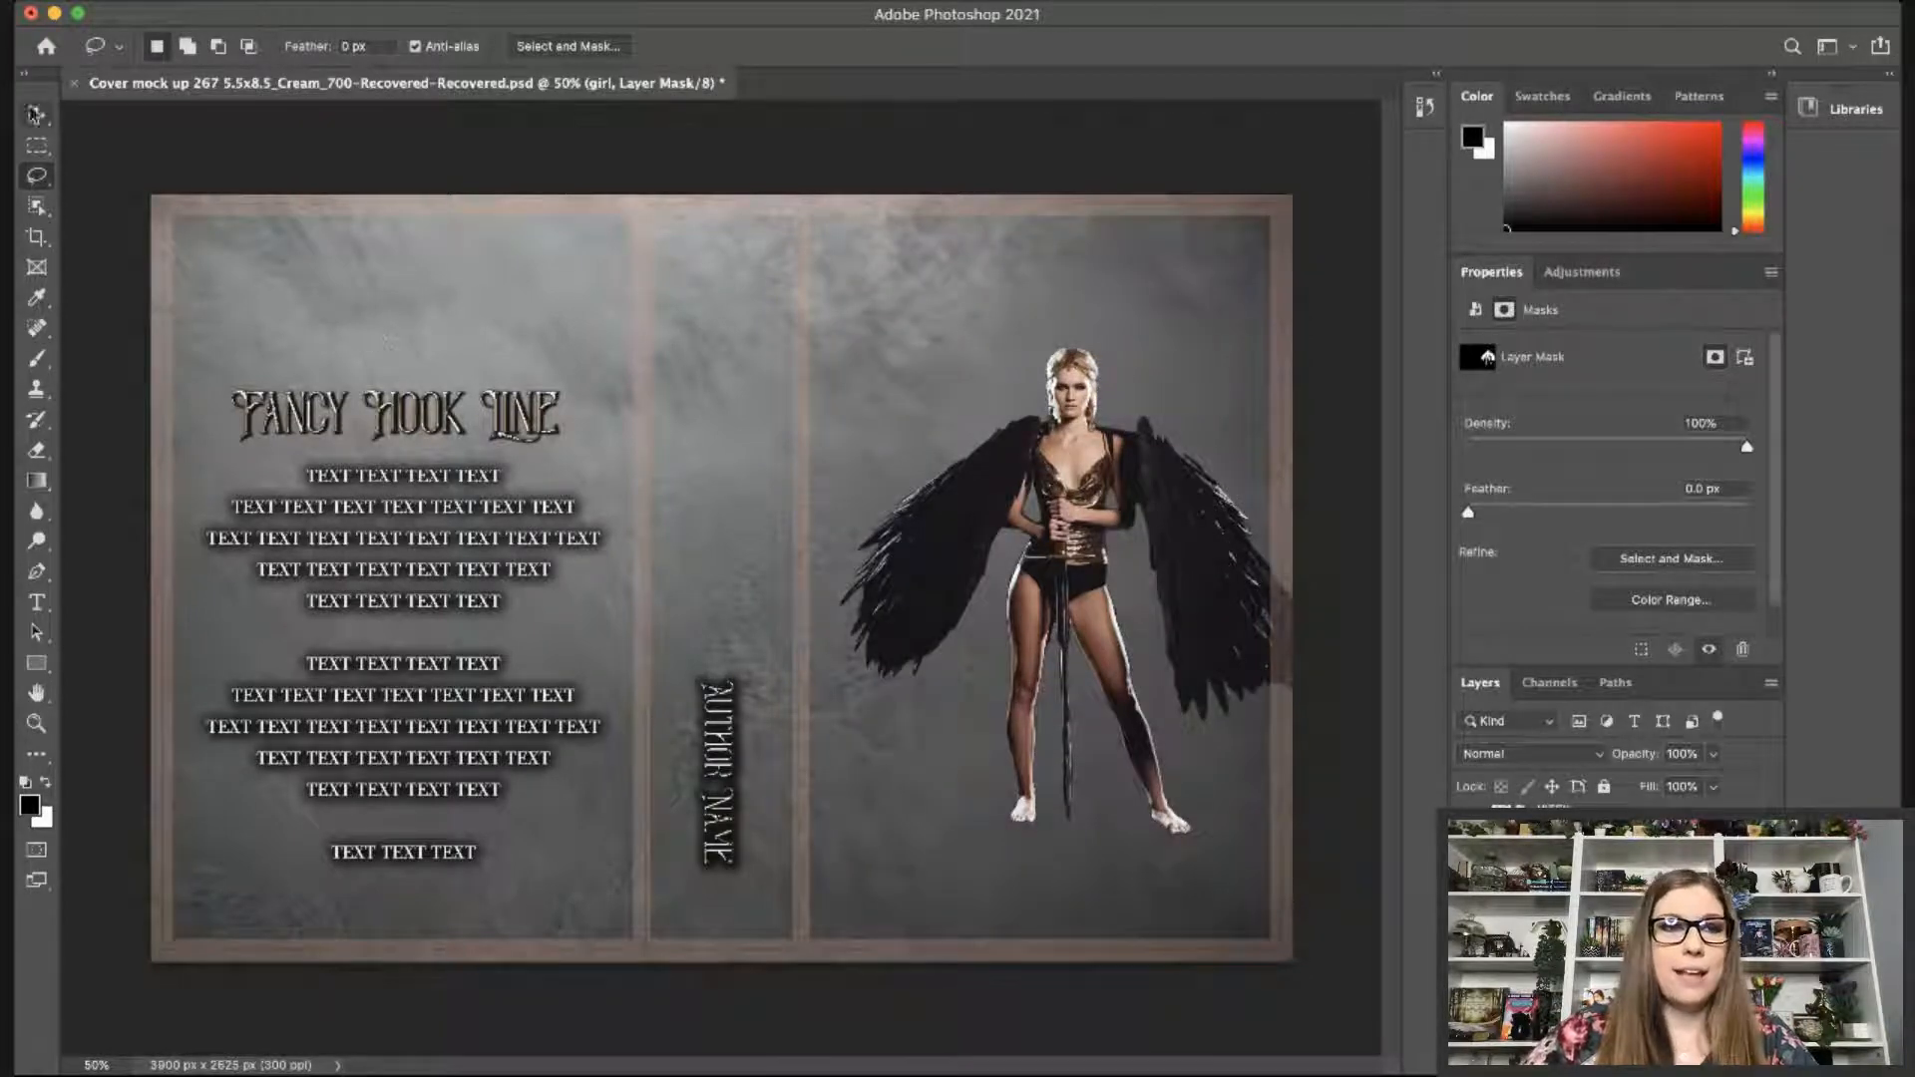
pyautogui.moveTo(1173, 525); pyautogui.dragTo(1124, 519)
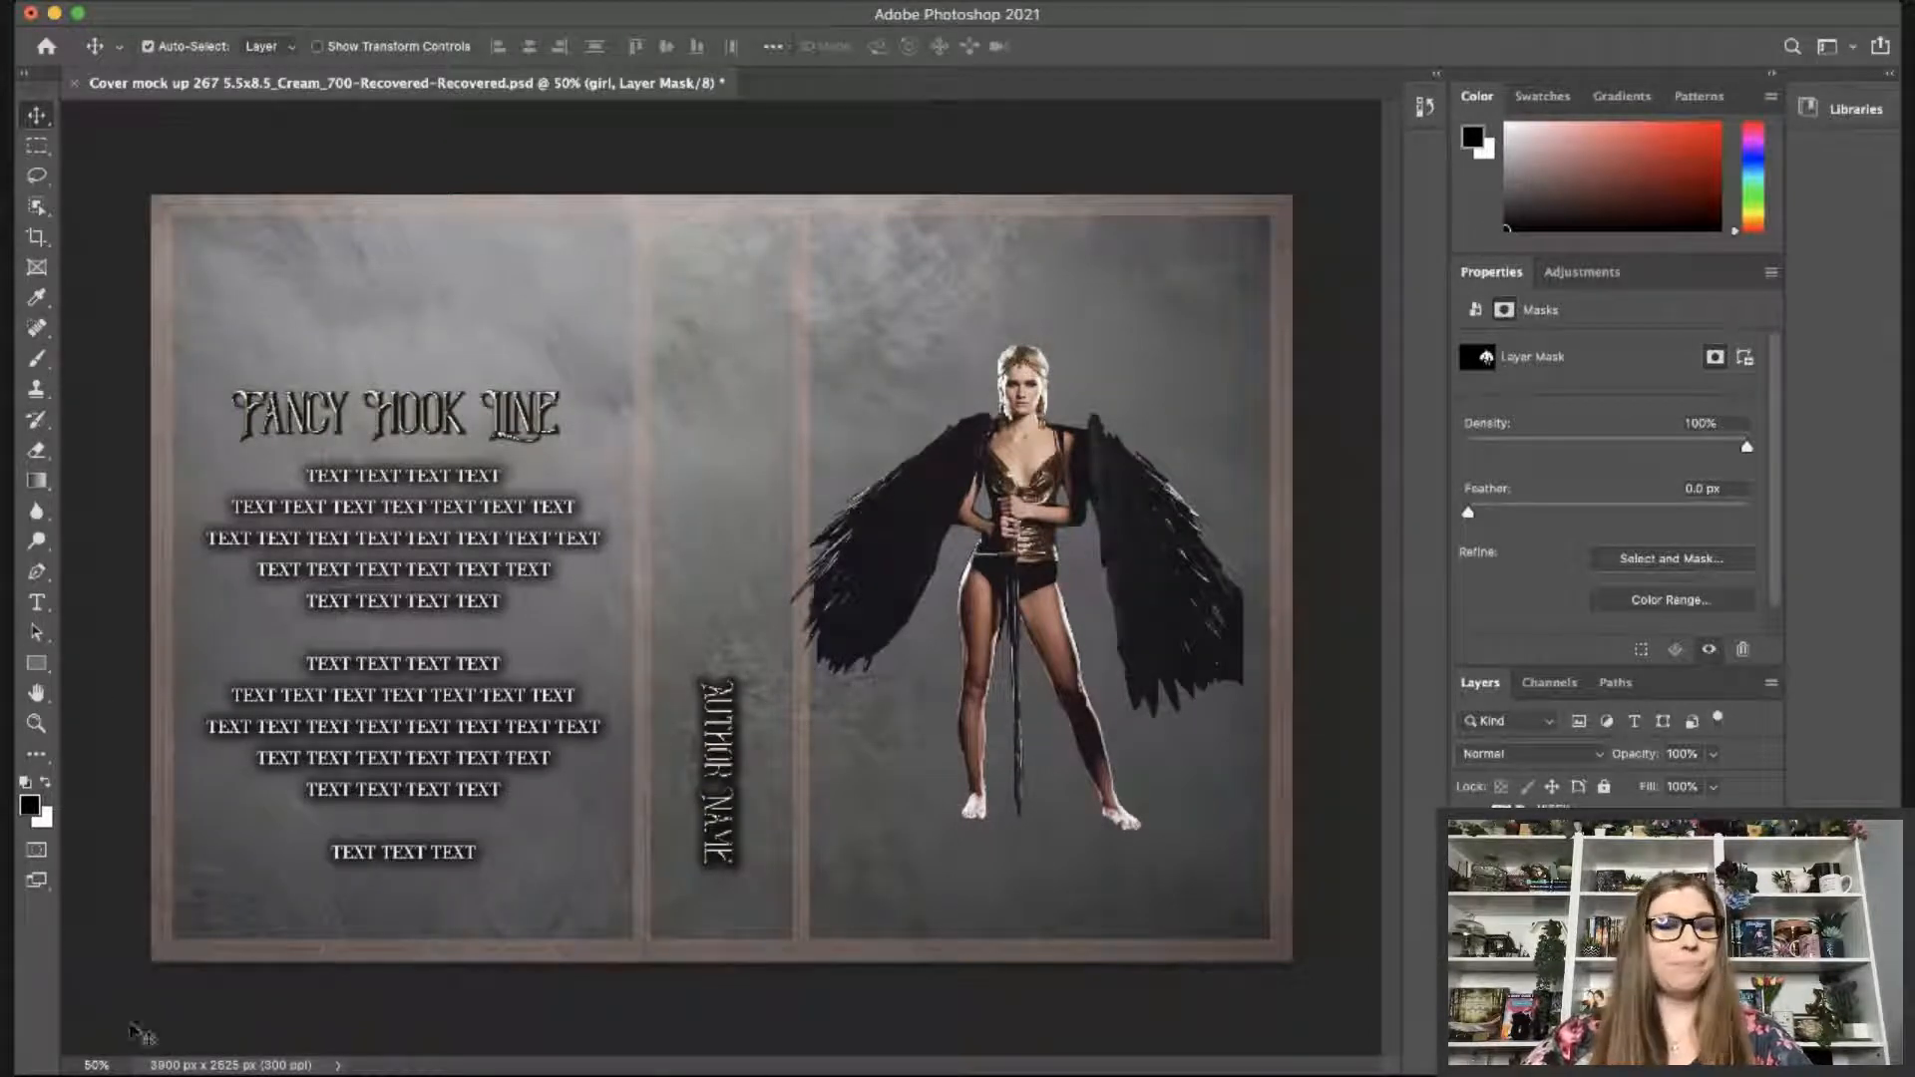
# Paint black on the girl's layer mask with a smaller hard brush to smooth the inner edge of the right wing.
pyautogui.click(97, 1065)
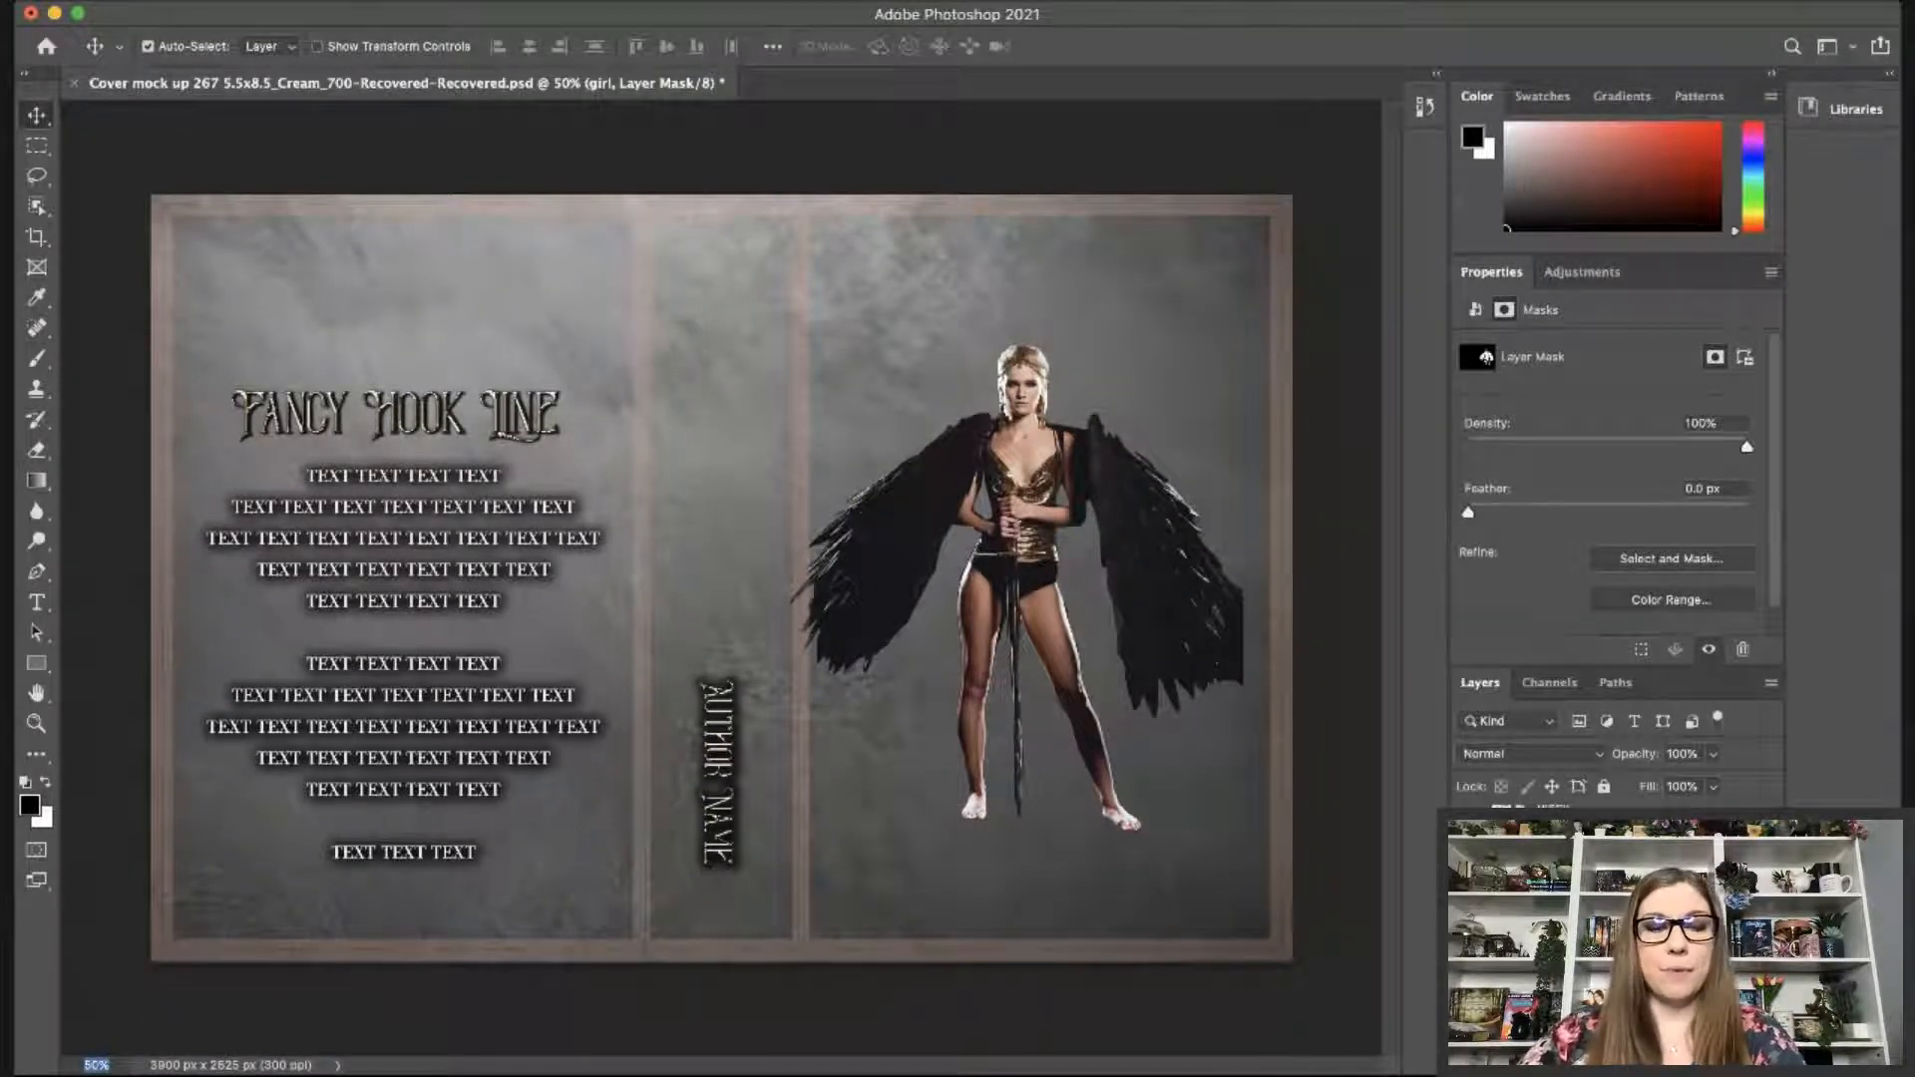
pyautogui.write('200')
pyautogui.press('Return')
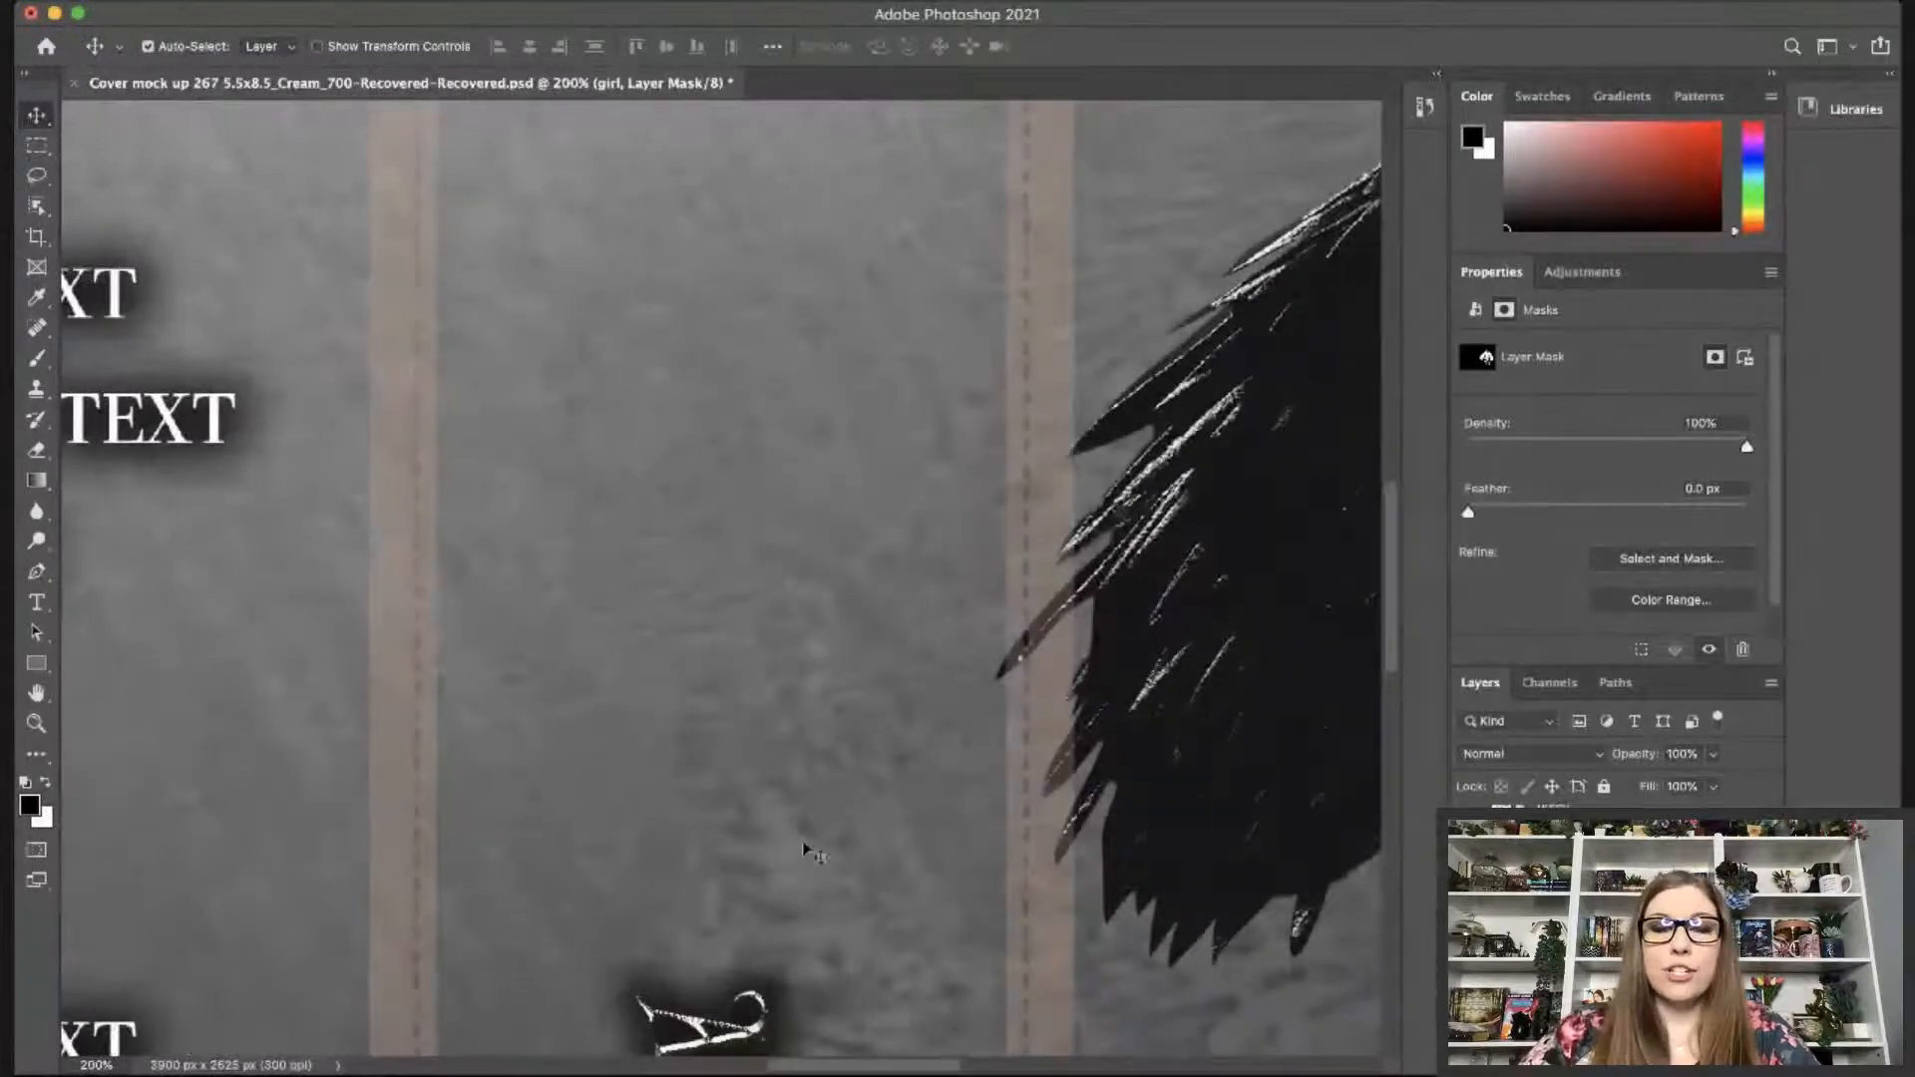
pyautogui.moveTo(926, 1068); pyautogui.dragTo(1143, 1054)
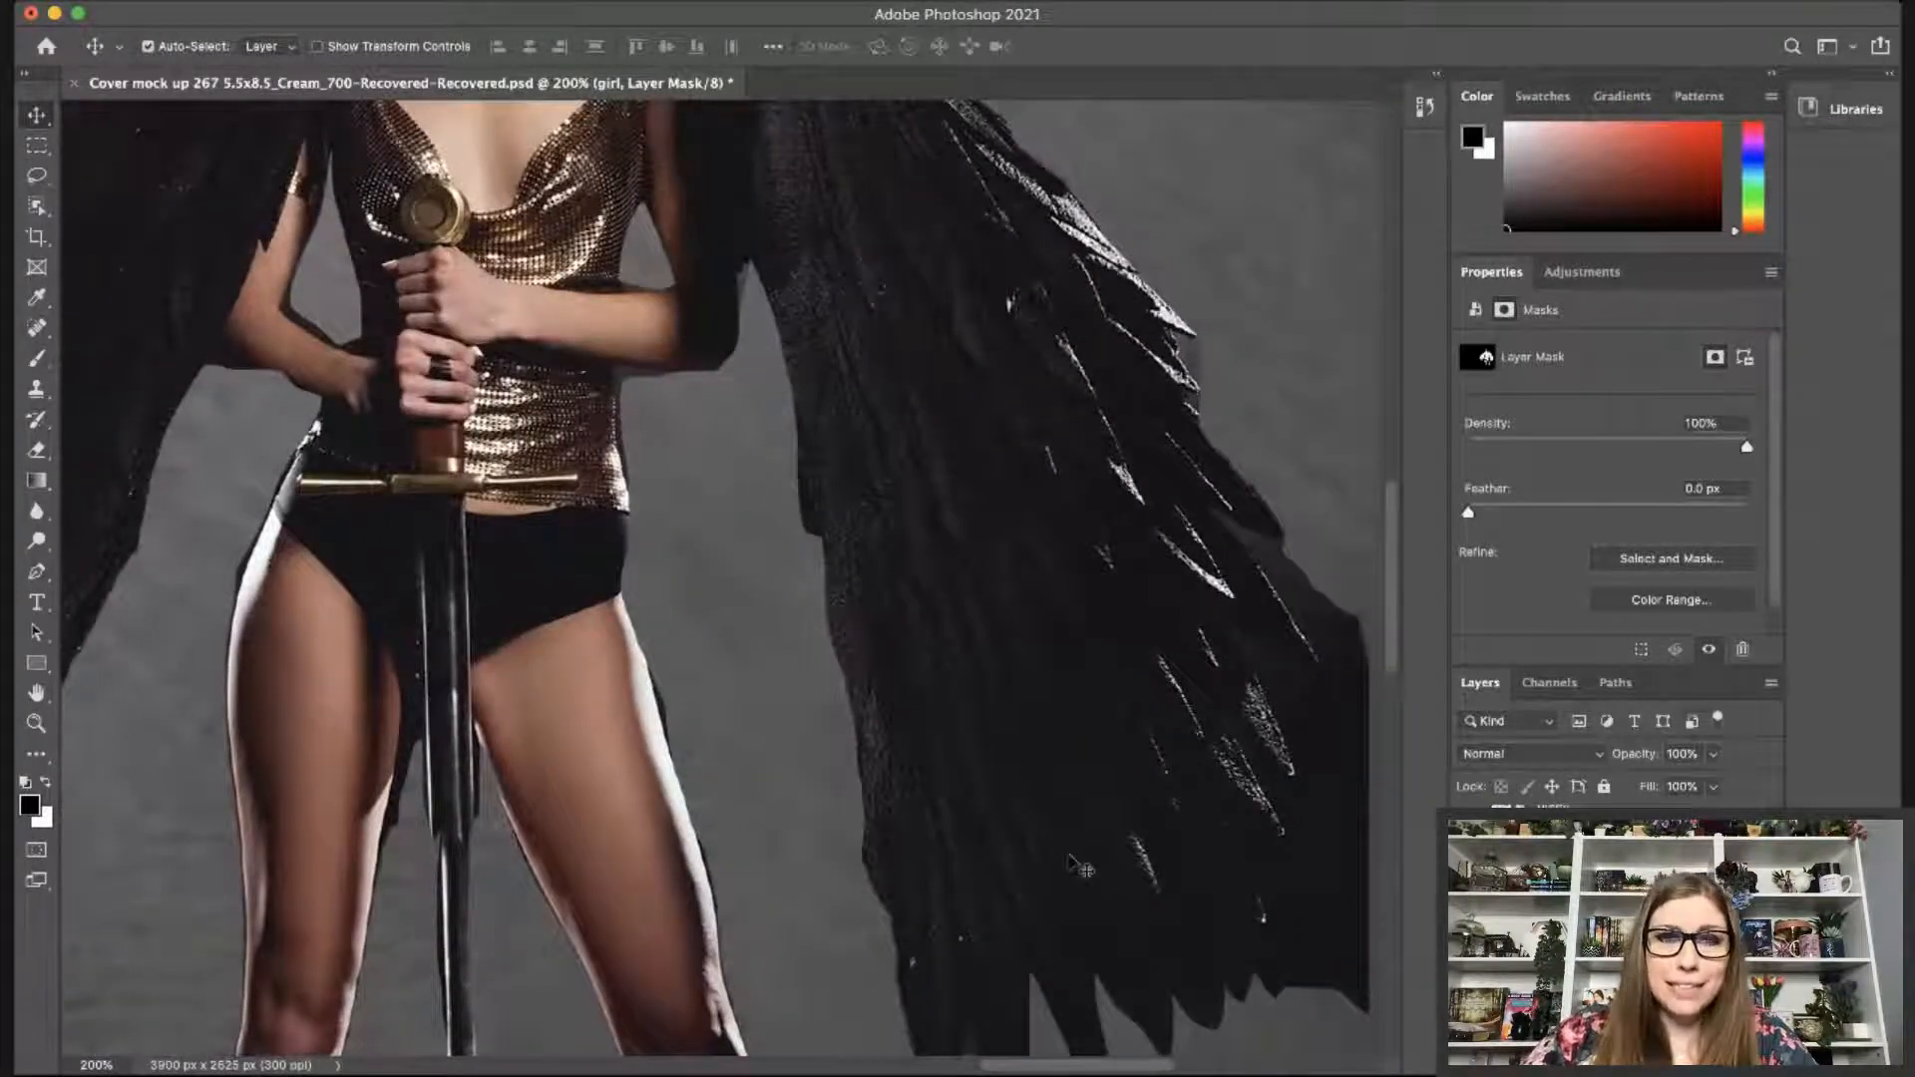
pyautogui.click(36, 358)
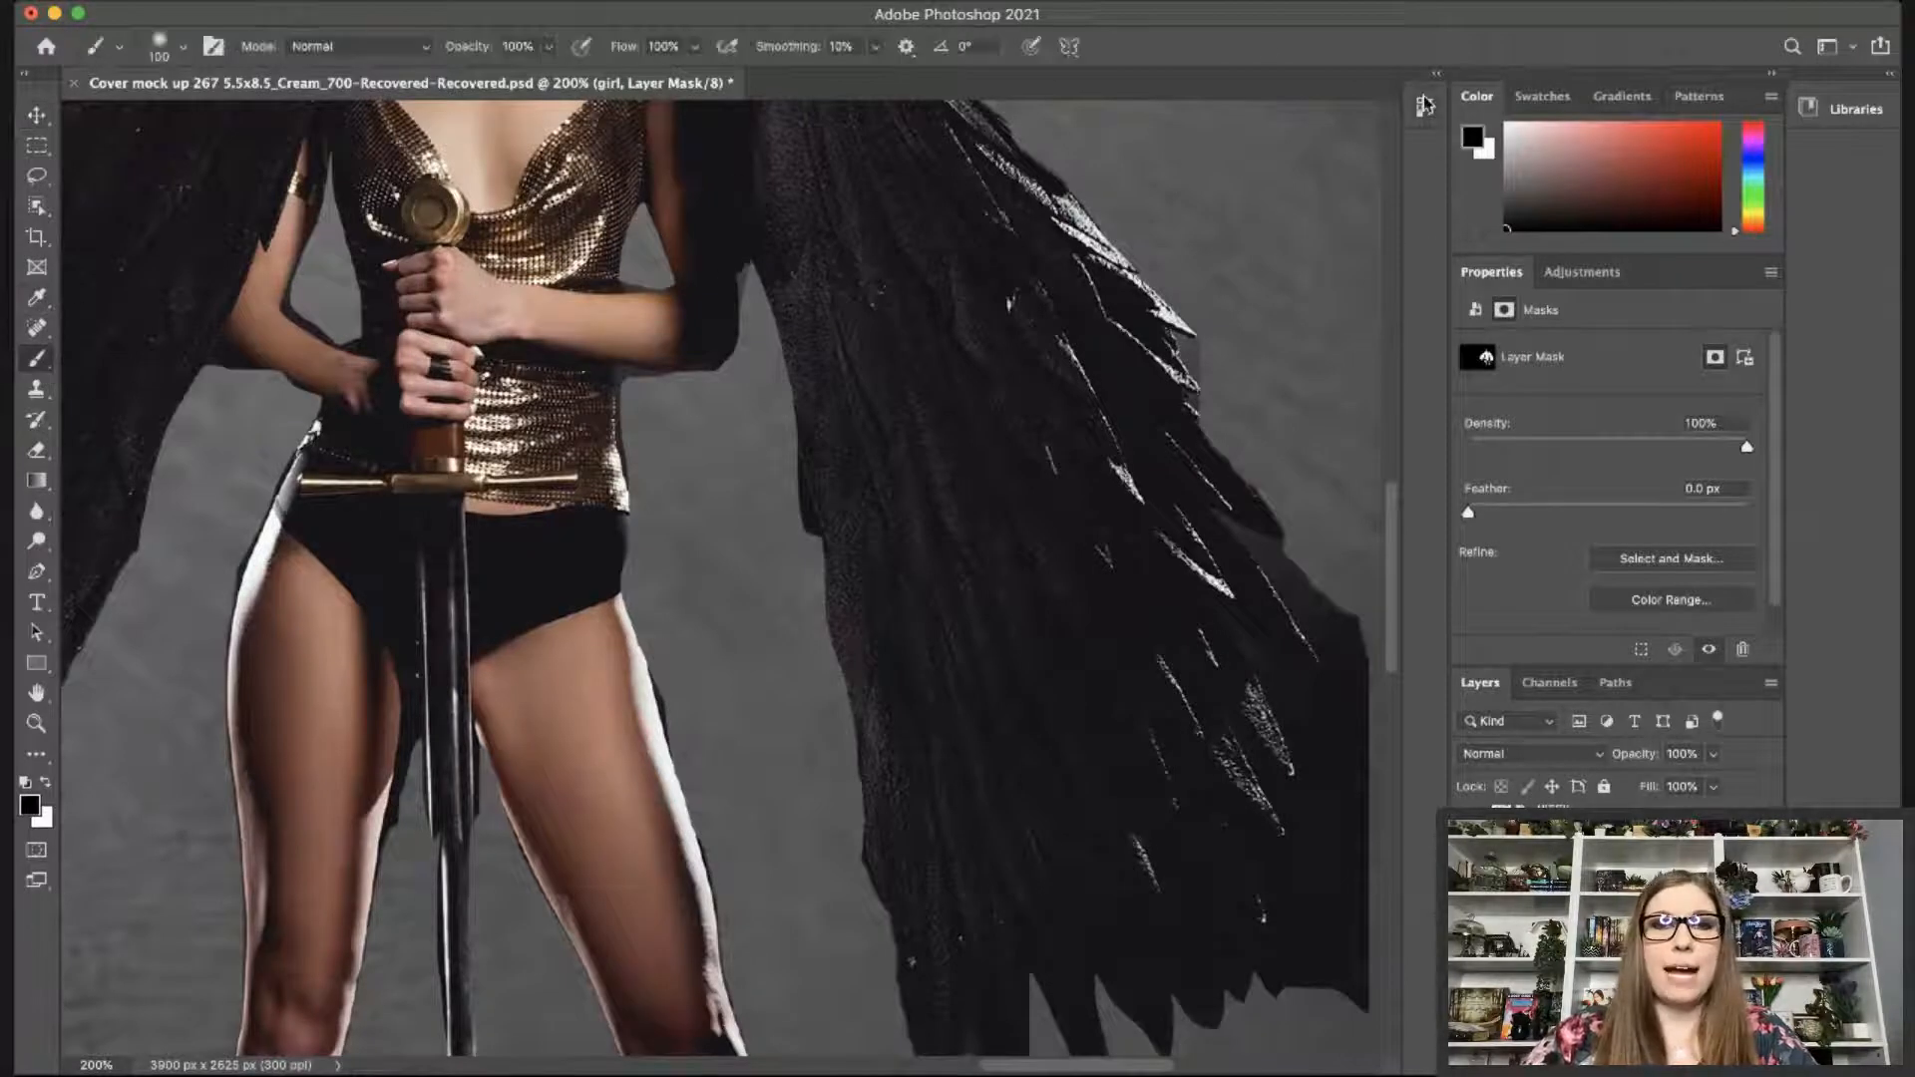
pyautogui.click(773, 196)
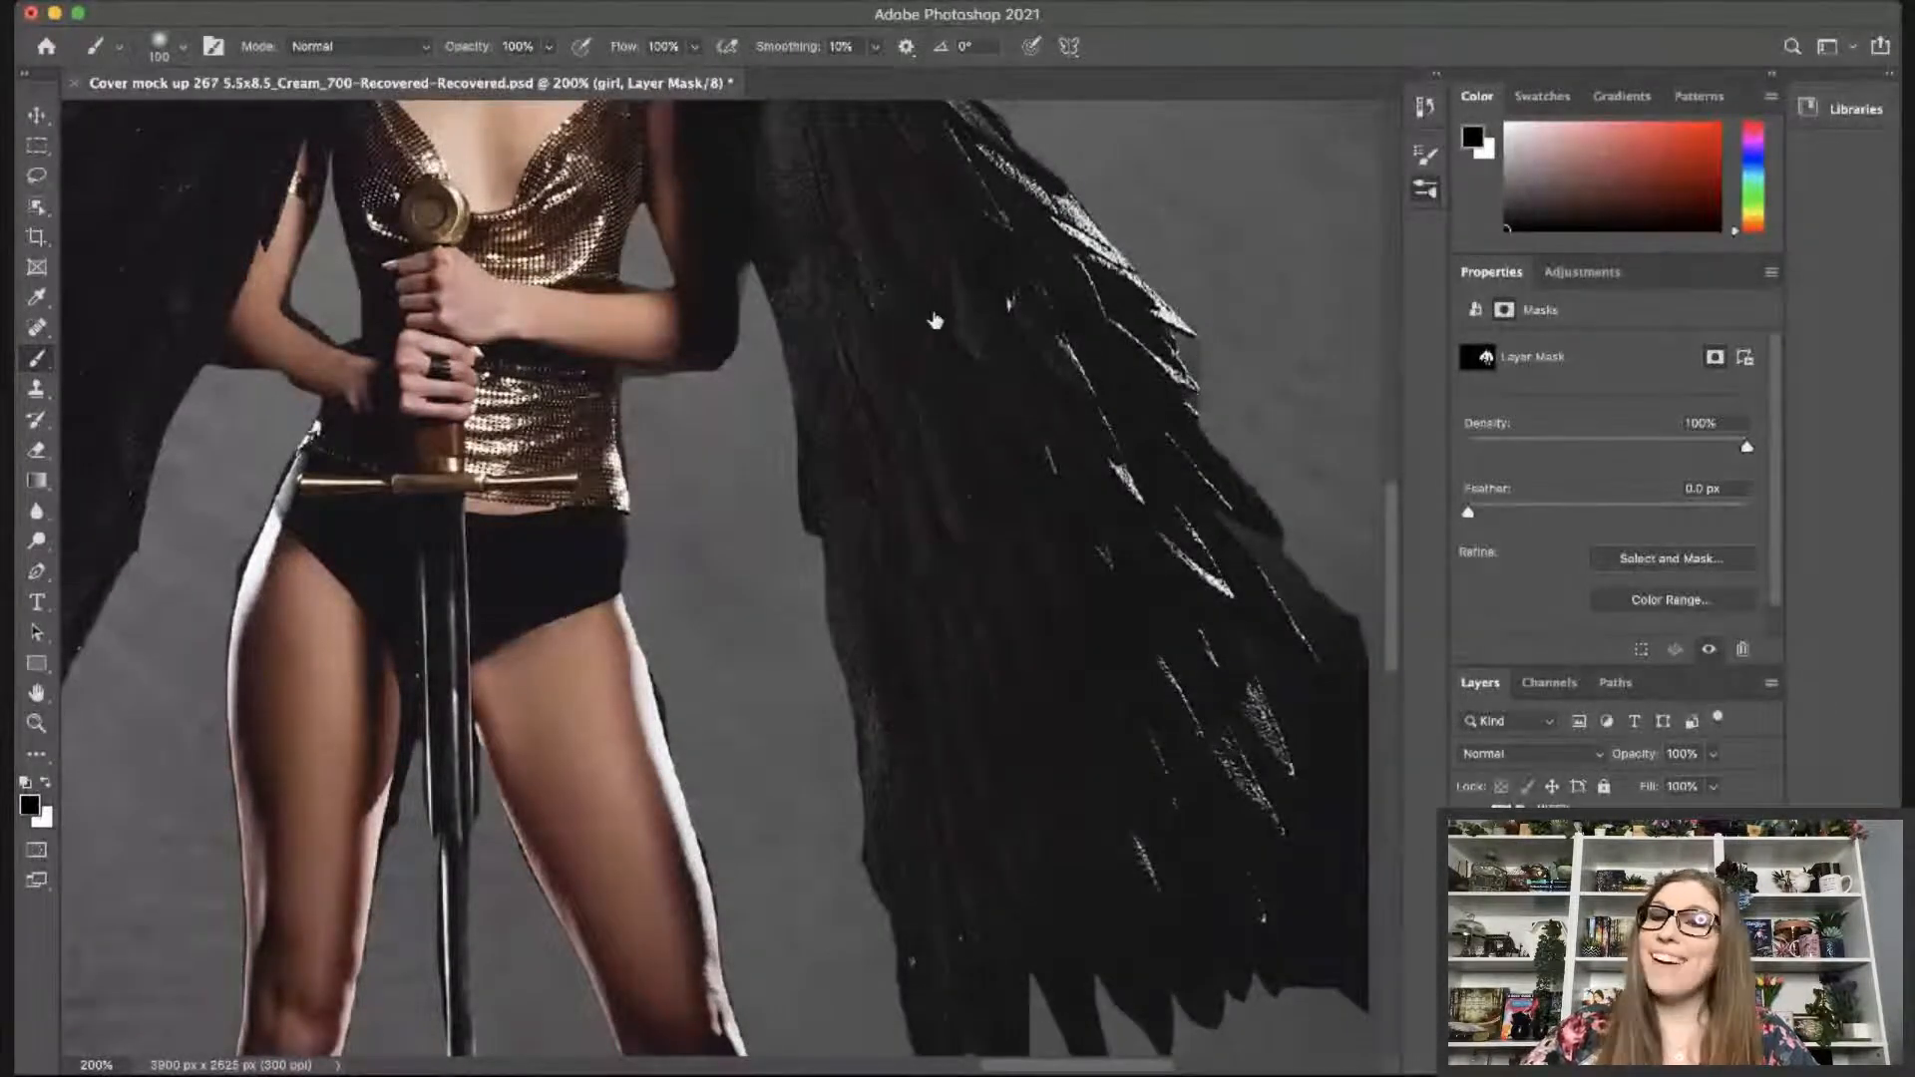
pyautogui.press('[')
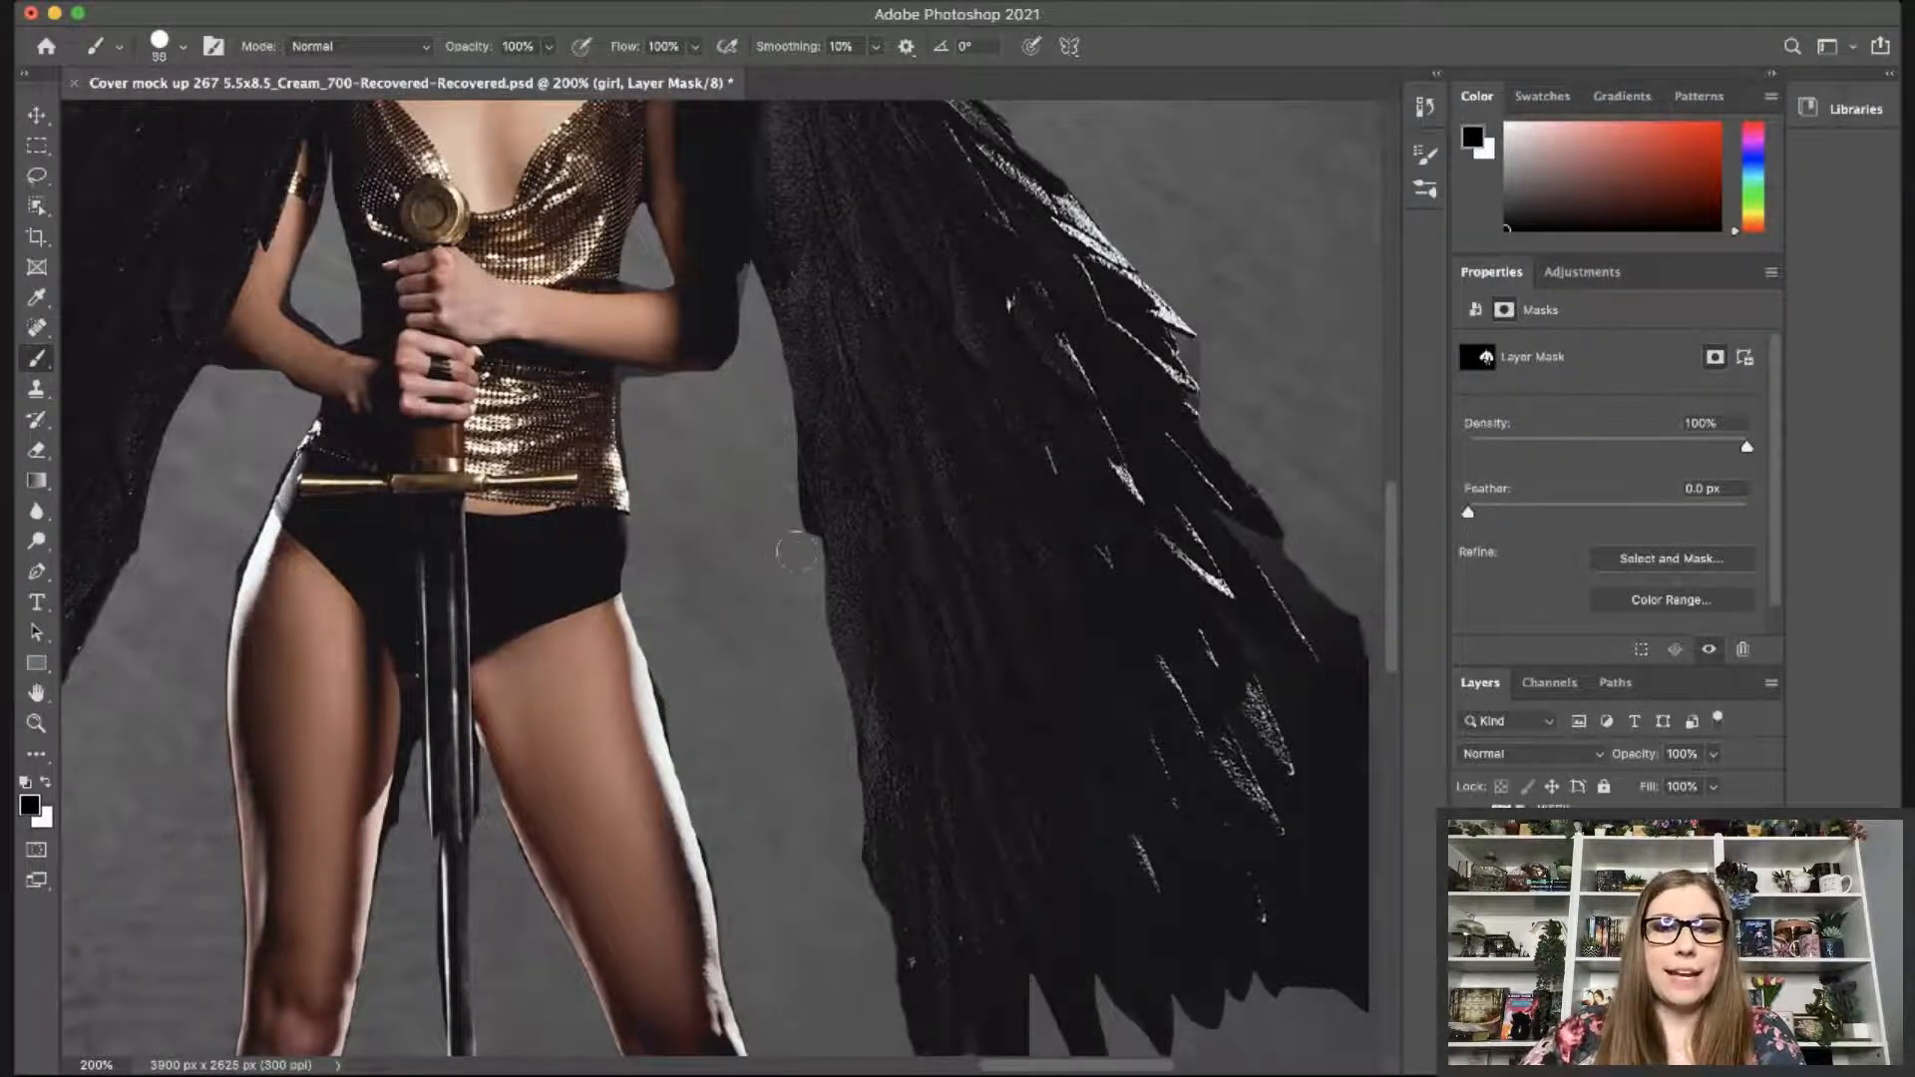
pyautogui.moveTo(796, 552); pyautogui.dragTo(792, 497)
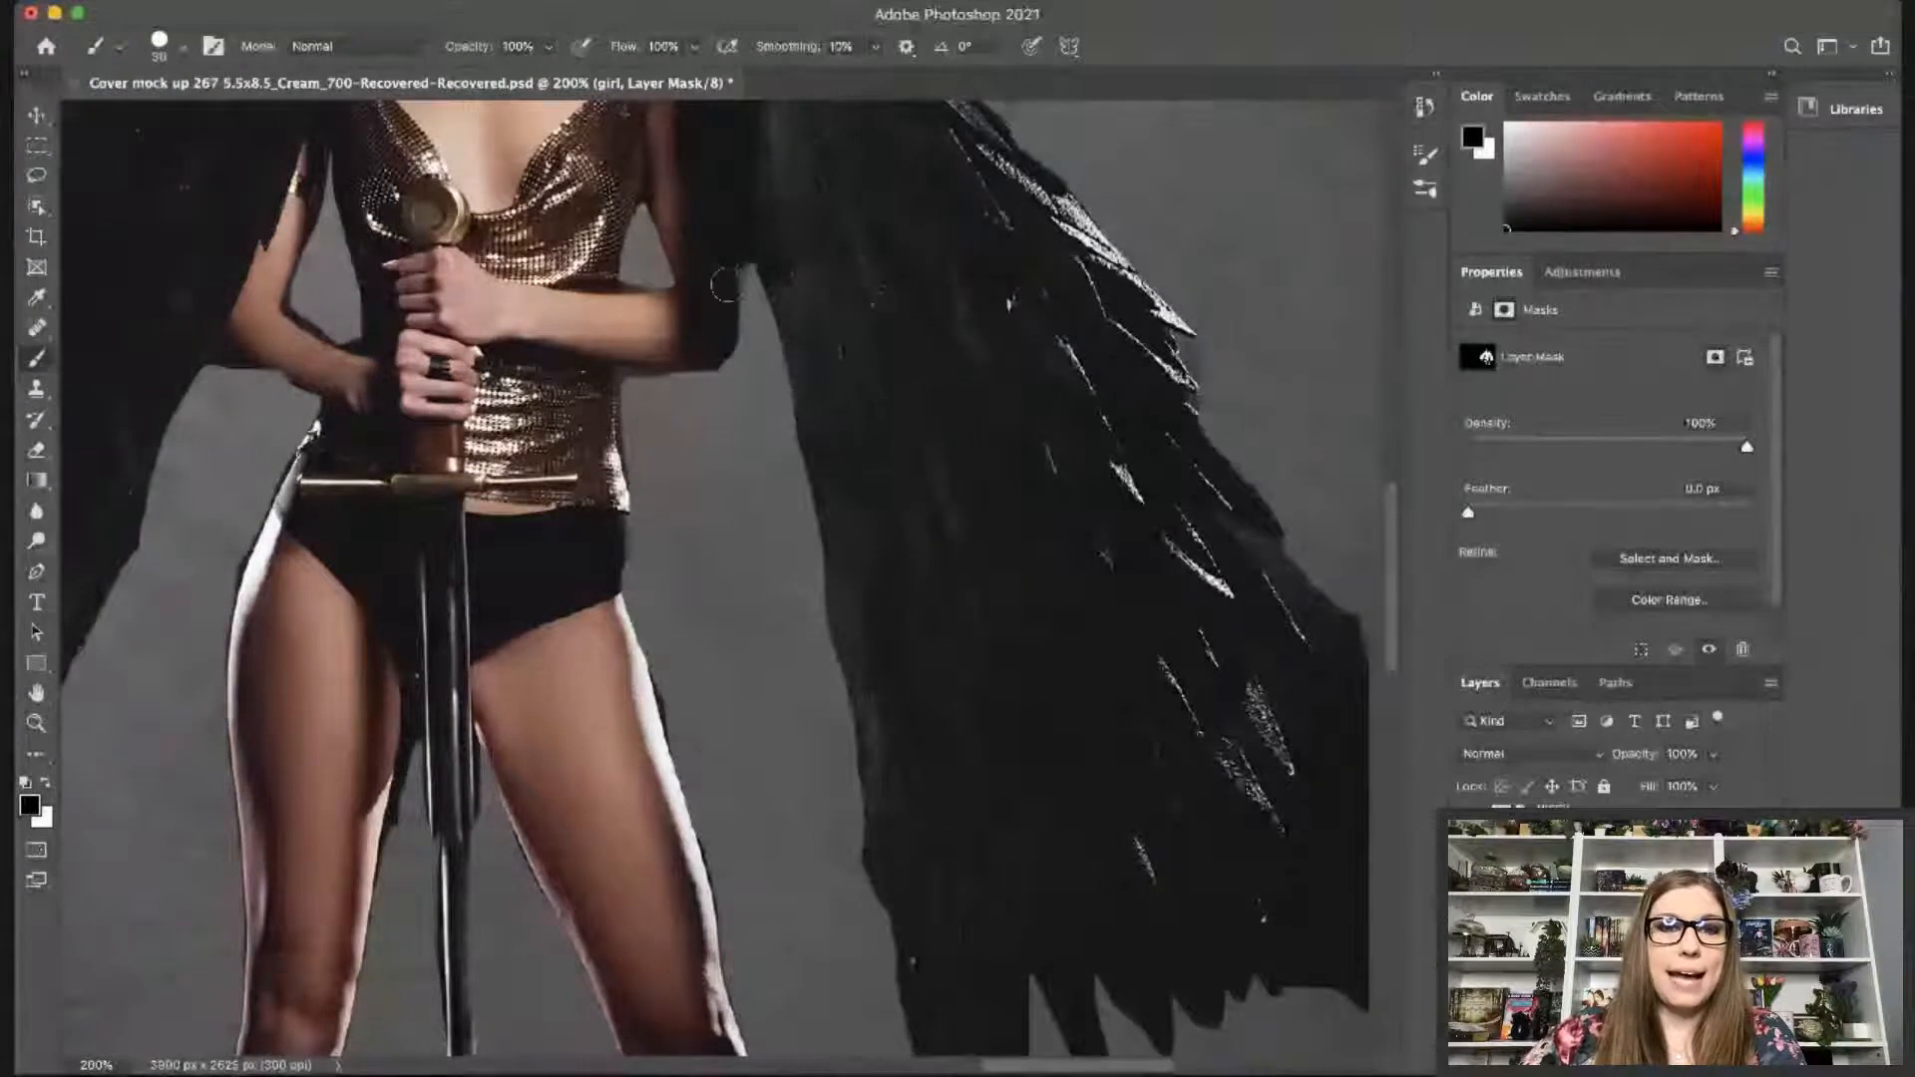
# Clean up the mask in the narrow notch between the woman's arm and the right wing with a very small brush.
pyautogui.press('[')
pyautogui.press('[')
pyautogui.press('[')
pyautogui.press('[')
pyautogui.press('[')
pyautogui.press('[')
pyautogui.press('[')
pyautogui.press('[')
pyautogui.moveTo(744, 284); pyautogui.dragTo(744, 271)
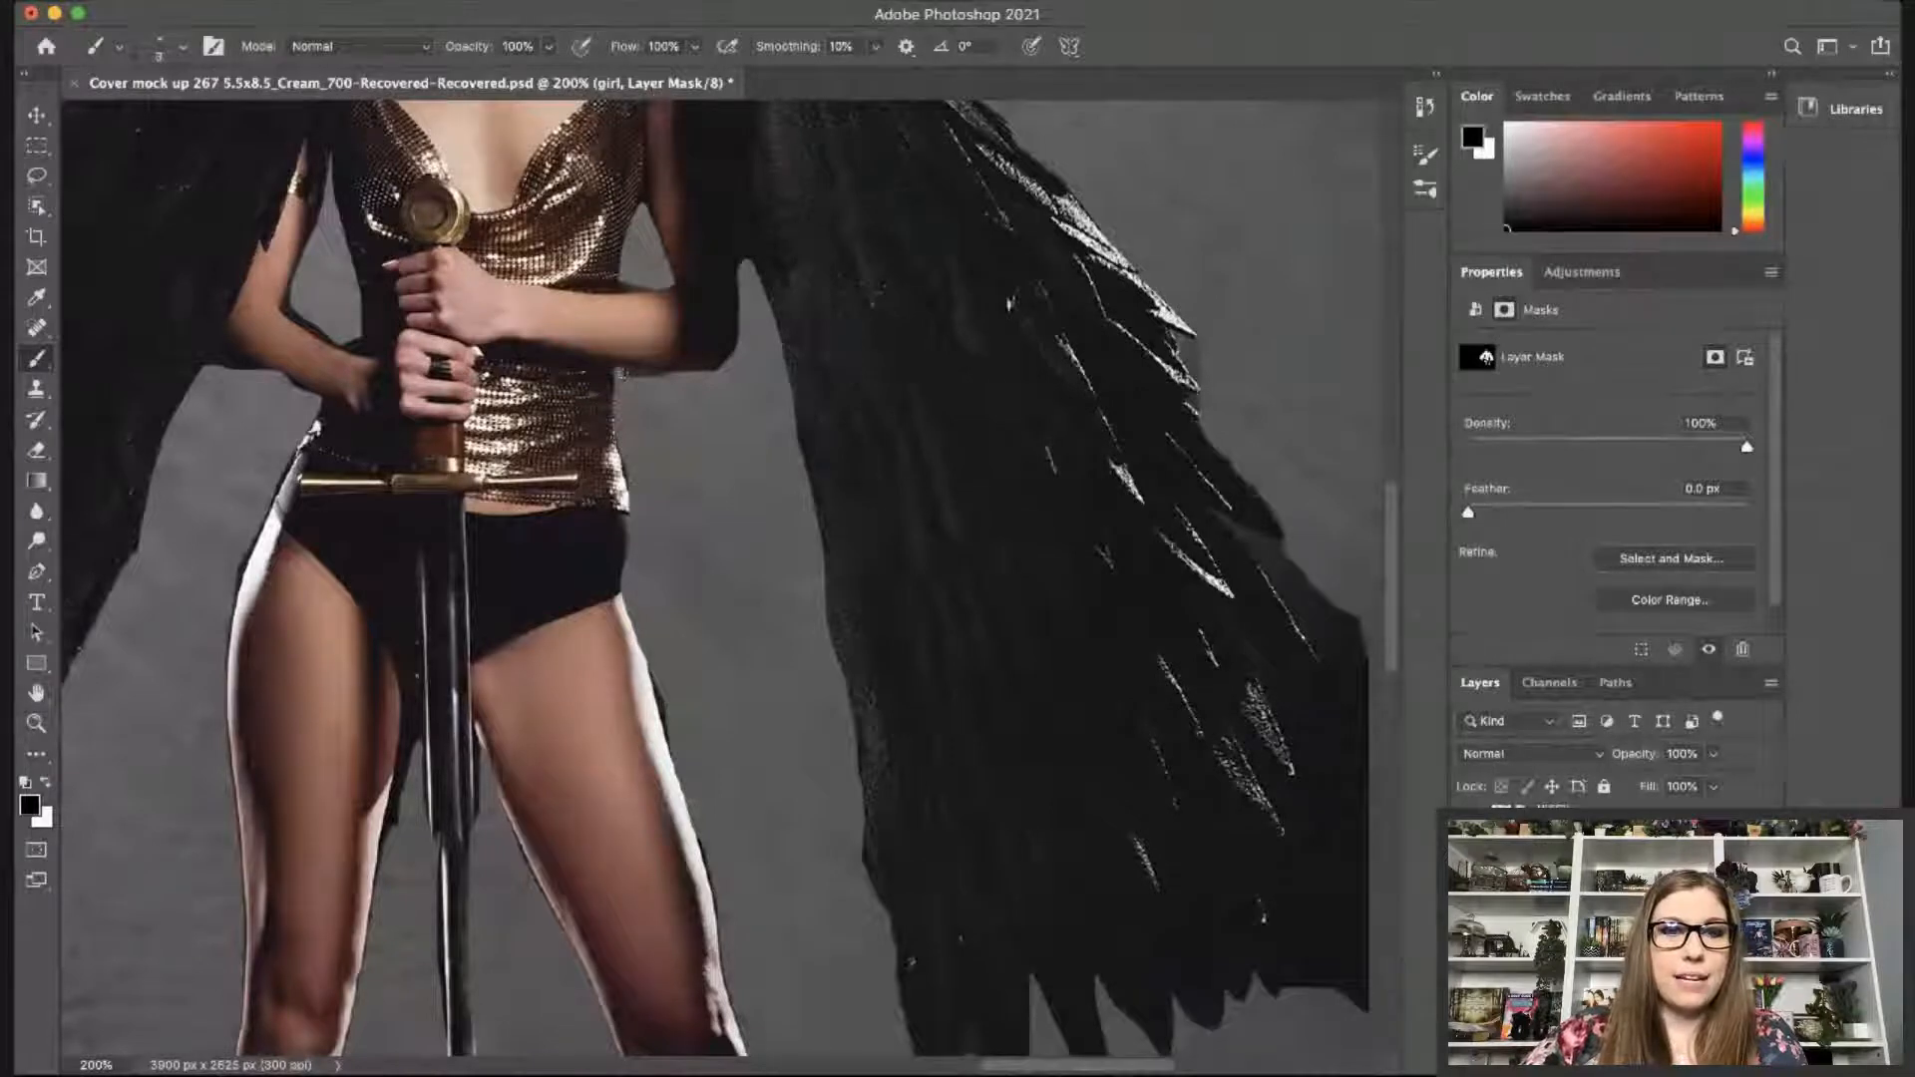
# Mask out the leftover fringe along the outer edge of the woman's right-hand thigh, enlarging the brush to 35 px.
pyautogui.press(']')
pyautogui.press(']')
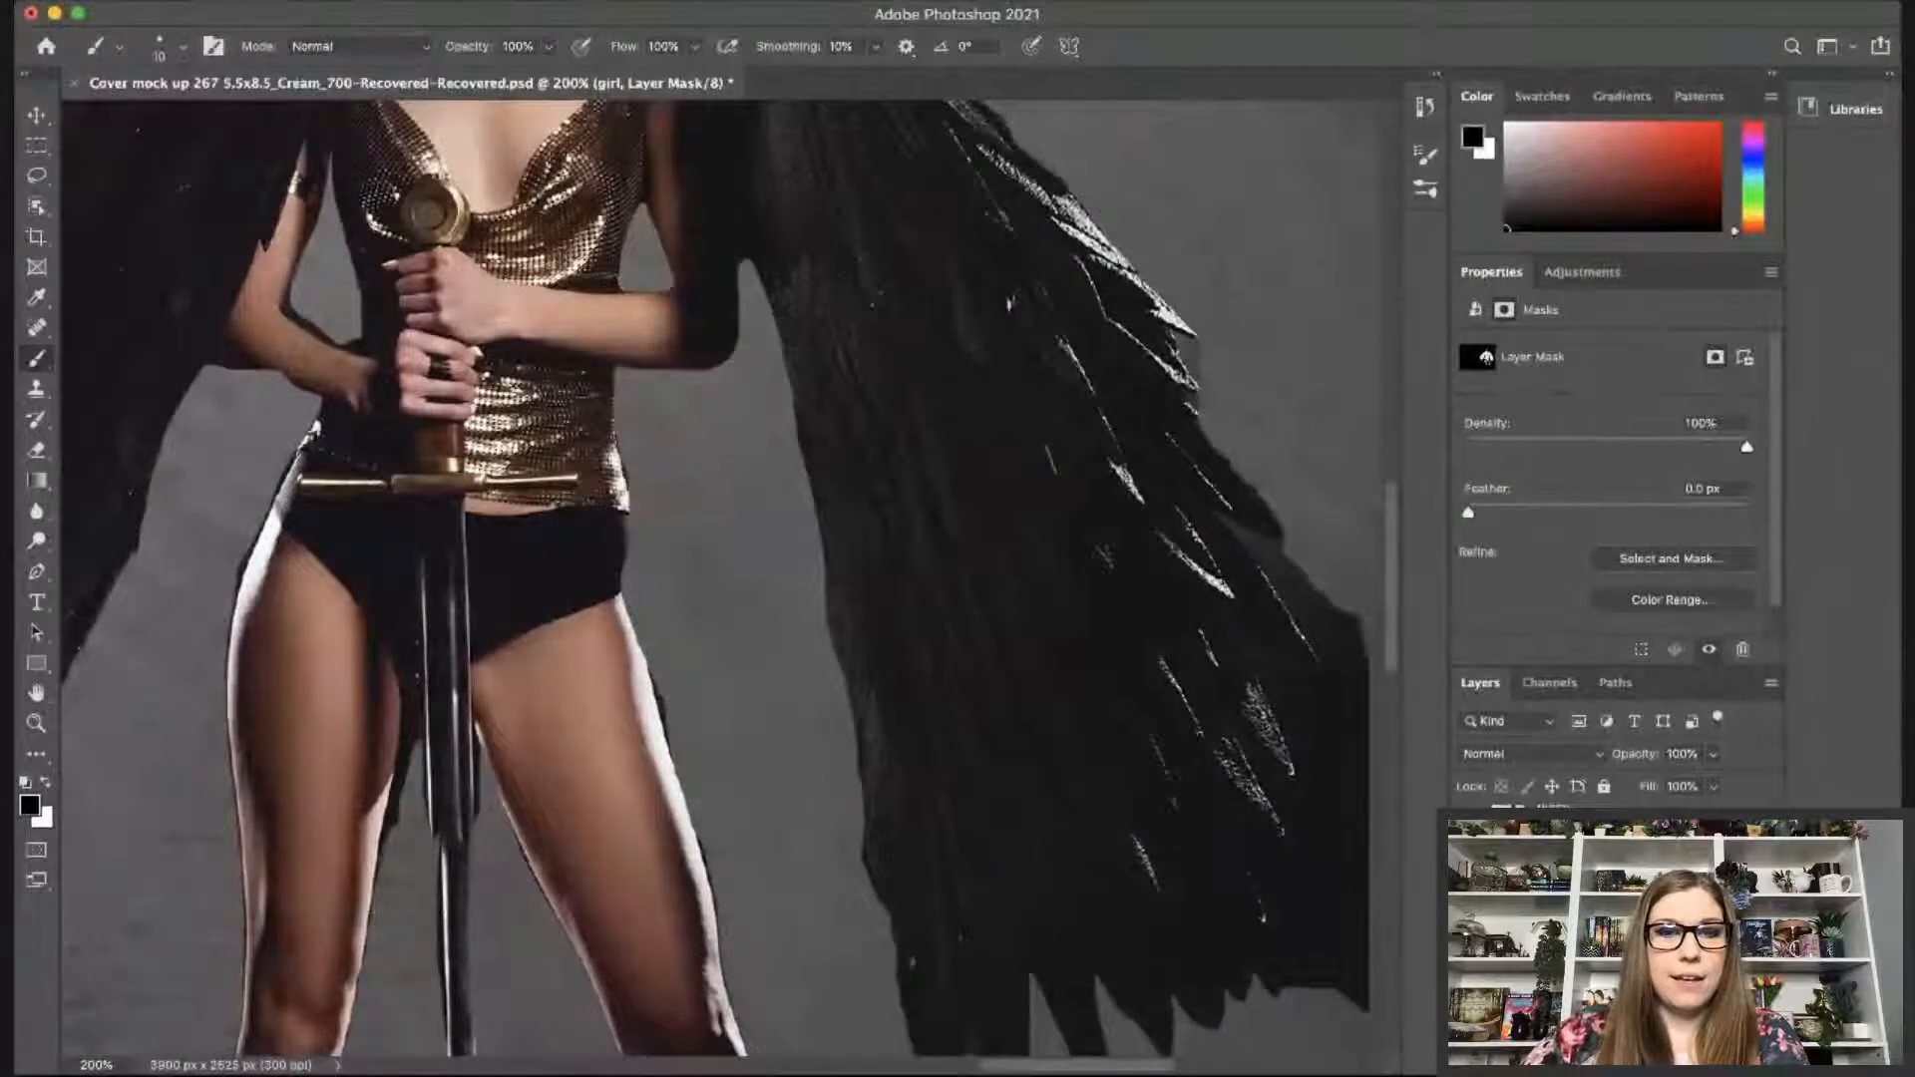
pyautogui.press(']')
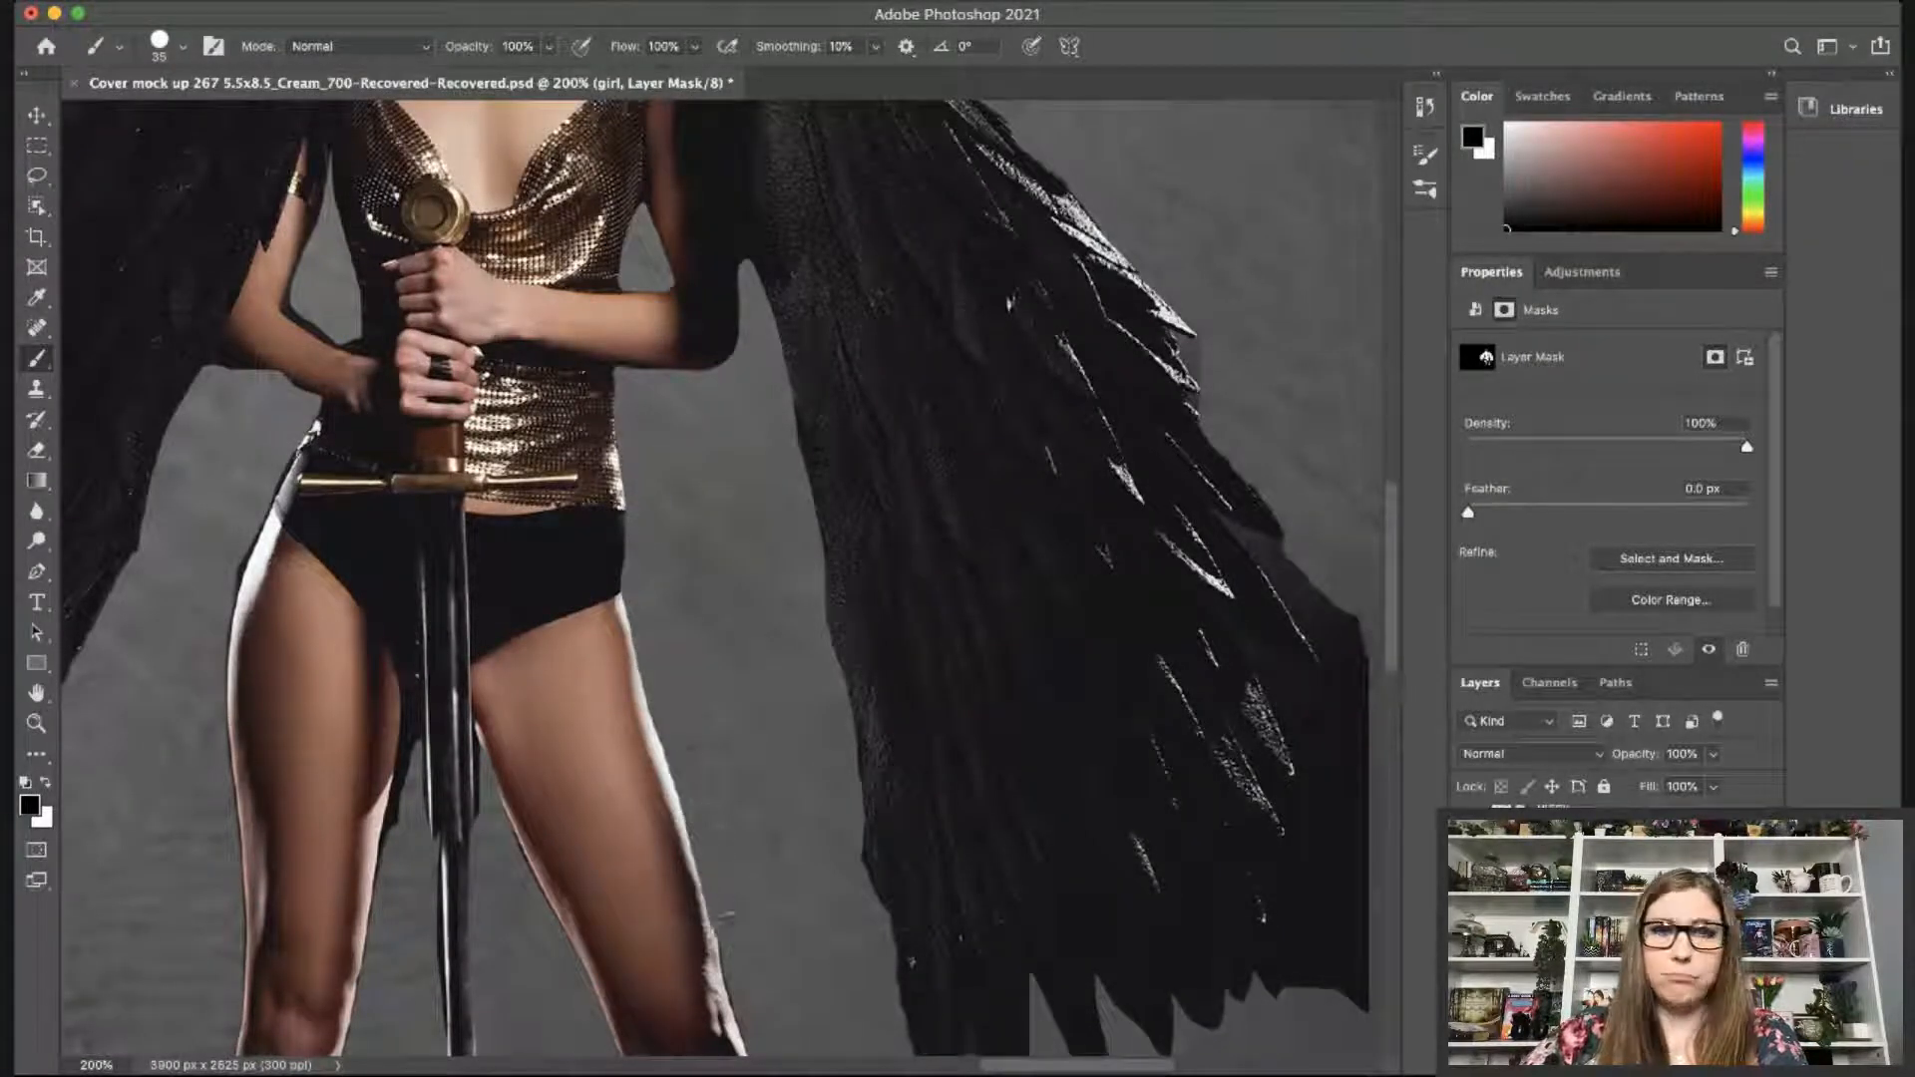
# Trim the mask around the innermost feather tip at the bottom of the right wing, reducing the brush for the narrow gap.
pyautogui.scroll(-5, 1174, 698)
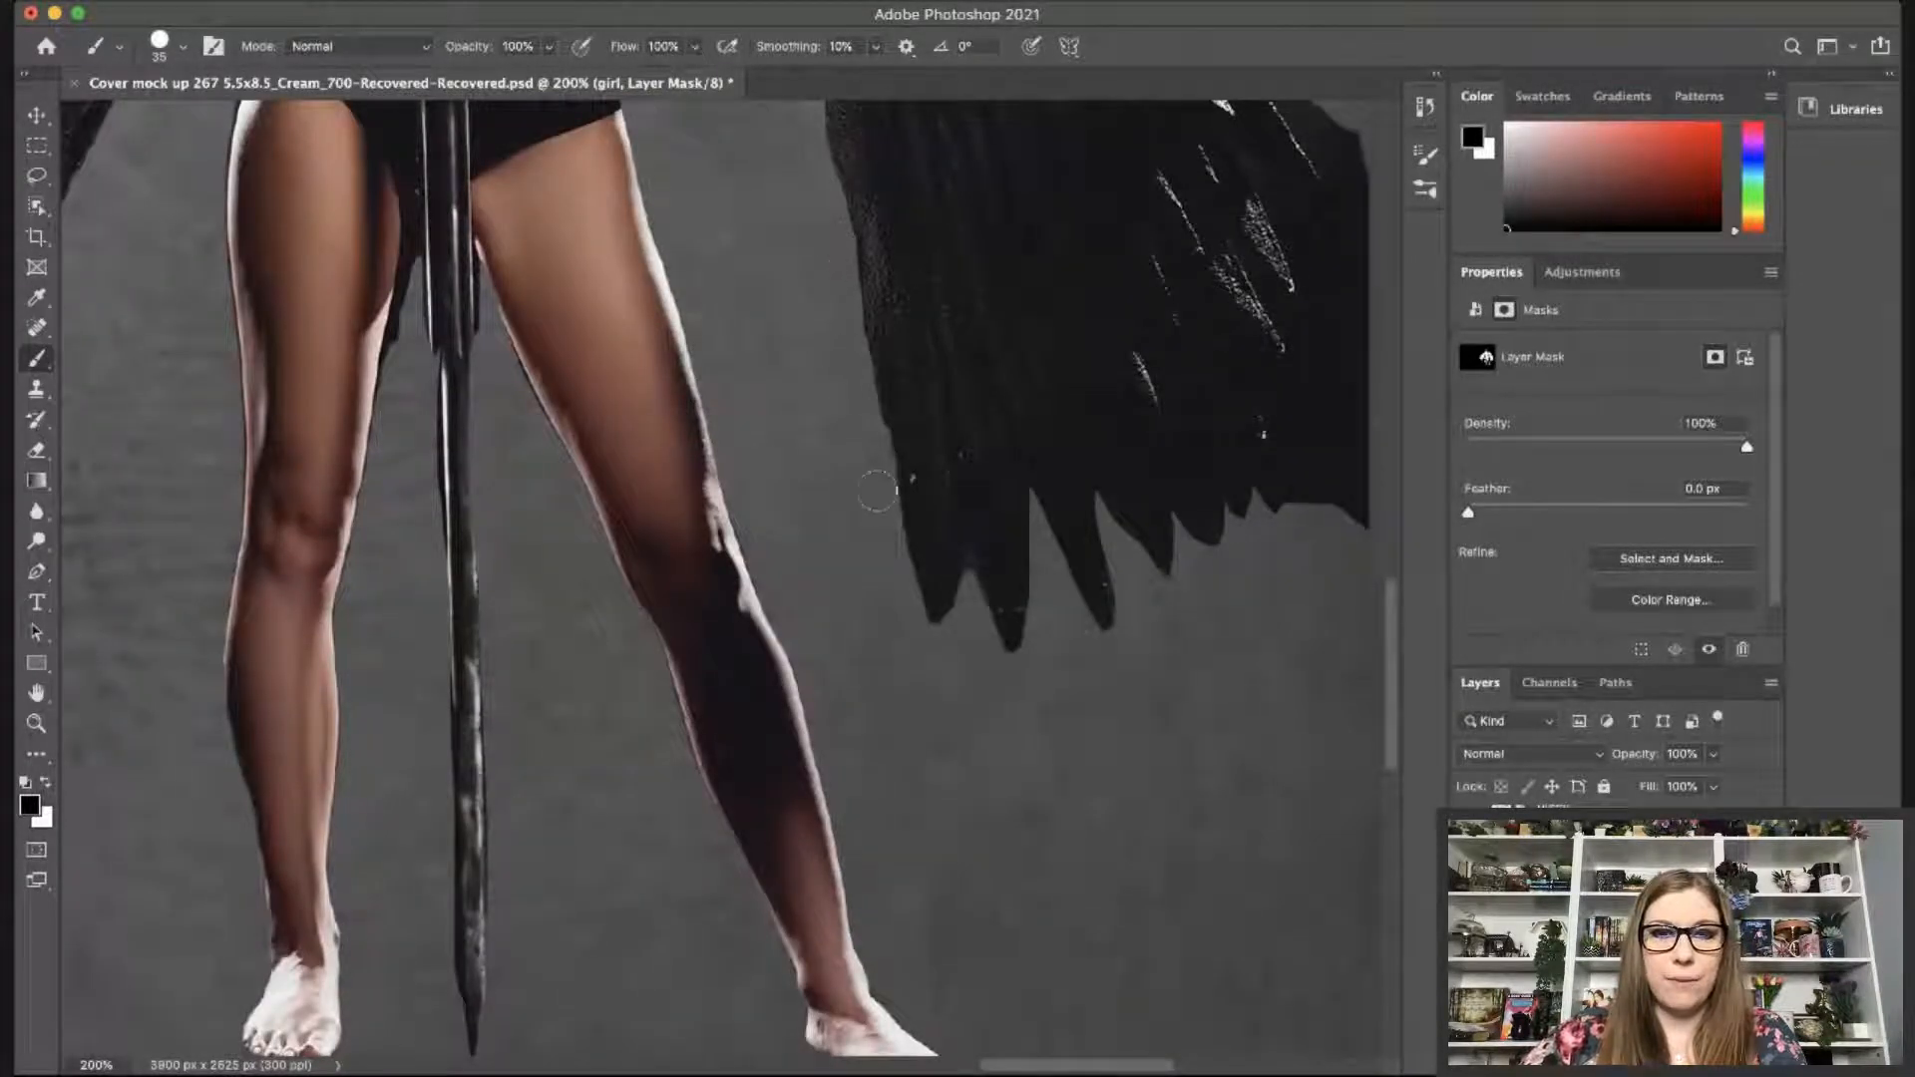
pyautogui.moveTo(877, 490)
pyautogui.mouseDown()
pyautogui.moveTo(905, 612)
pyautogui.moveTo(961, 572)
pyautogui.moveTo(970, 531)
pyautogui.mouseUp()
pyautogui.press('[')
pyautogui.press('[')
pyautogui.press('[')
pyautogui.press('[')
pyautogui.press('[')
pyautogui.press('[')
pyautogui.press('[')
pyautogui.press('[')
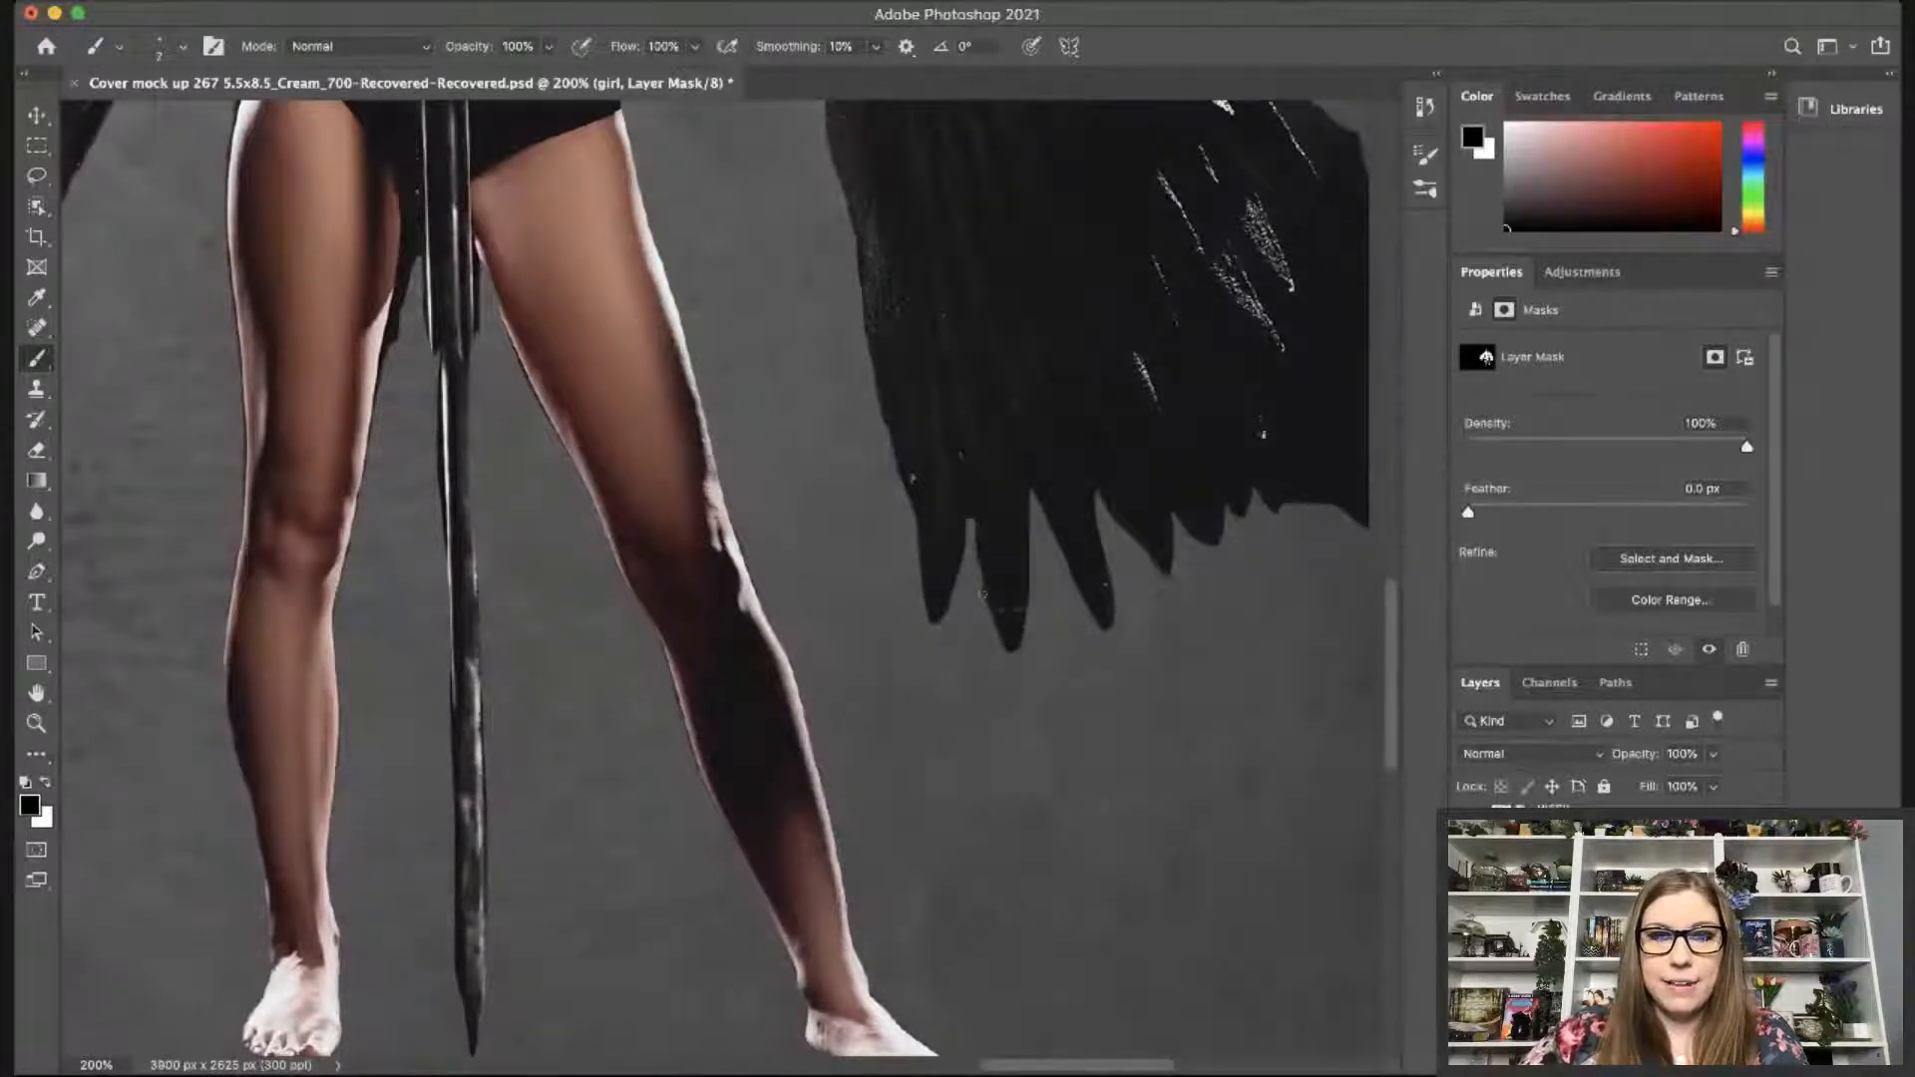
# Refine the mask around the second and third feather tips of the right wing with a slightly larger brush.
pyautogui.press(']')
pyautogui.press(']')
pyautogui.press(']')
pyautogui.press(']')
pyautogui.press(']')
pyautogui.moveTo(1001, 635); pyautogui.dragTo(966, 536)
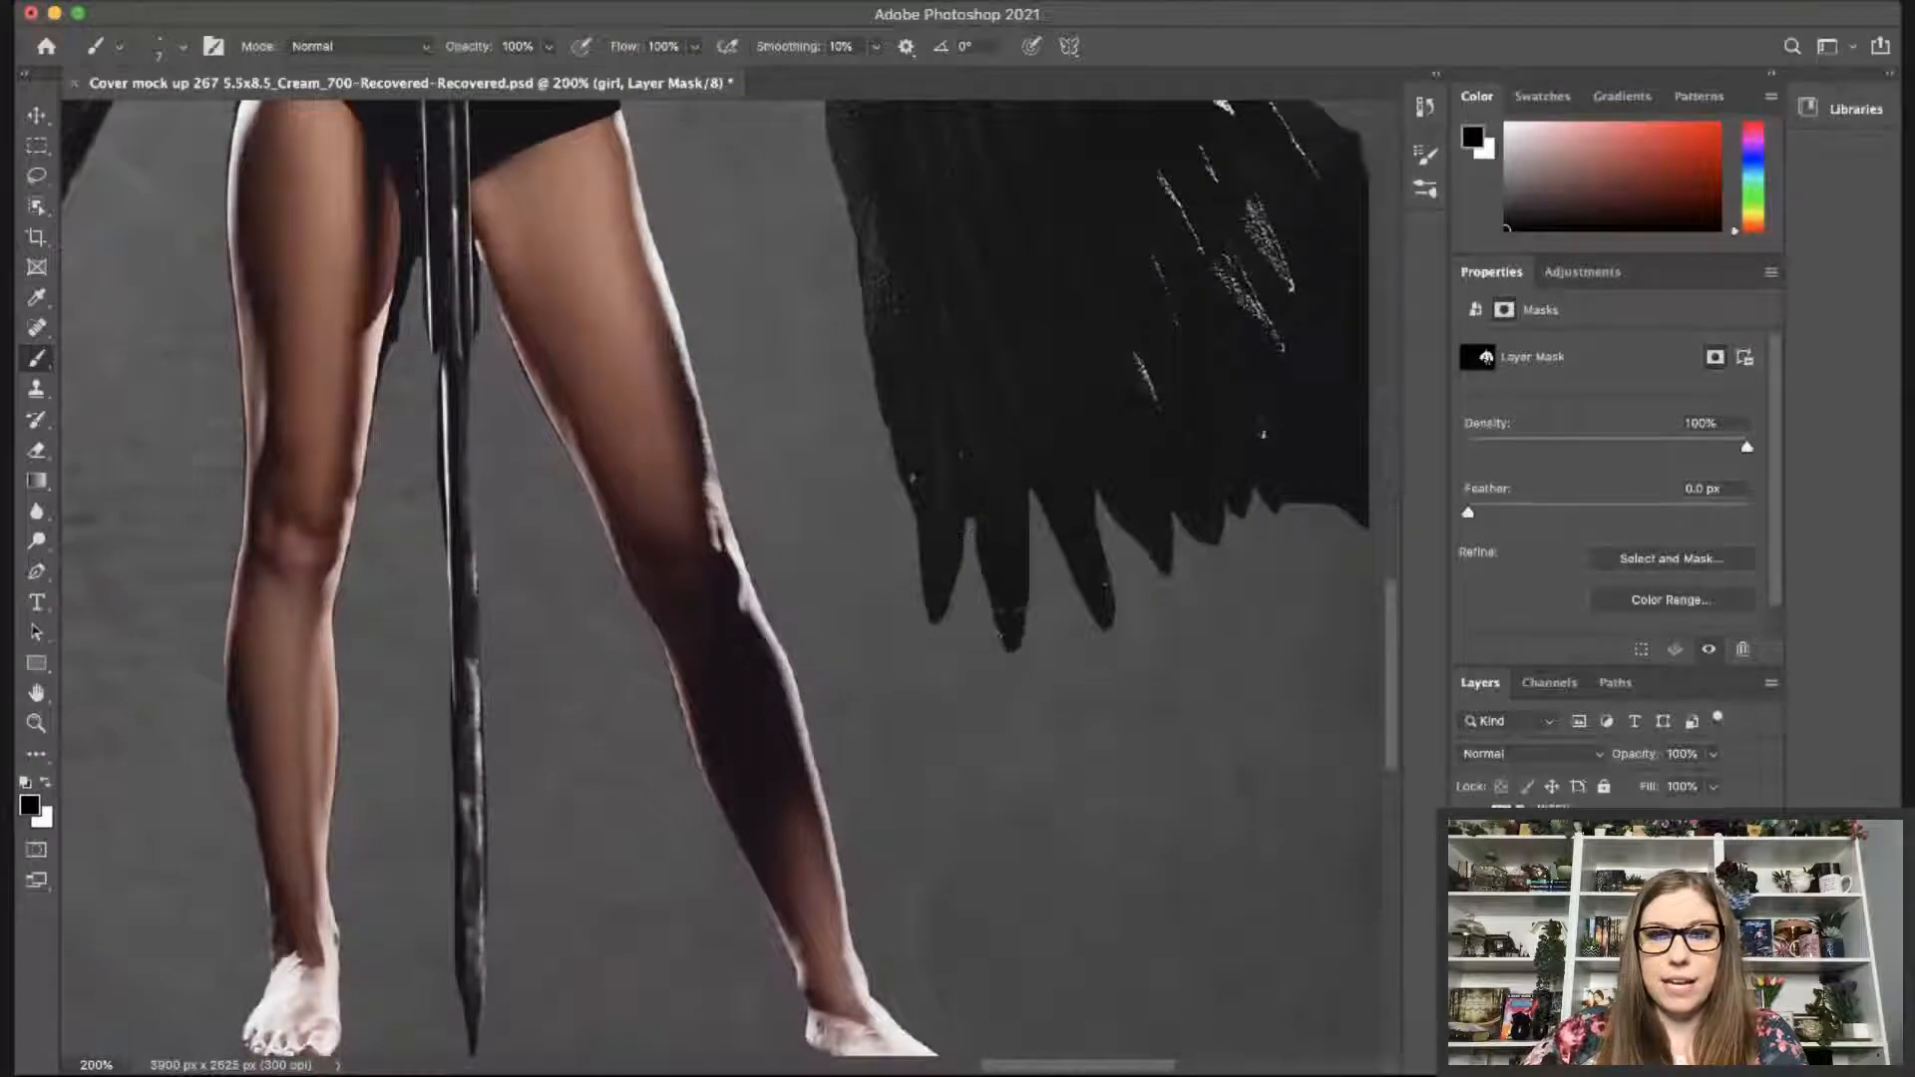
# Mask away the straight cut-off outer edge of the right wing, shaping it into a rounded contour.
pyautogui.hscroll(5, 1205, 621)
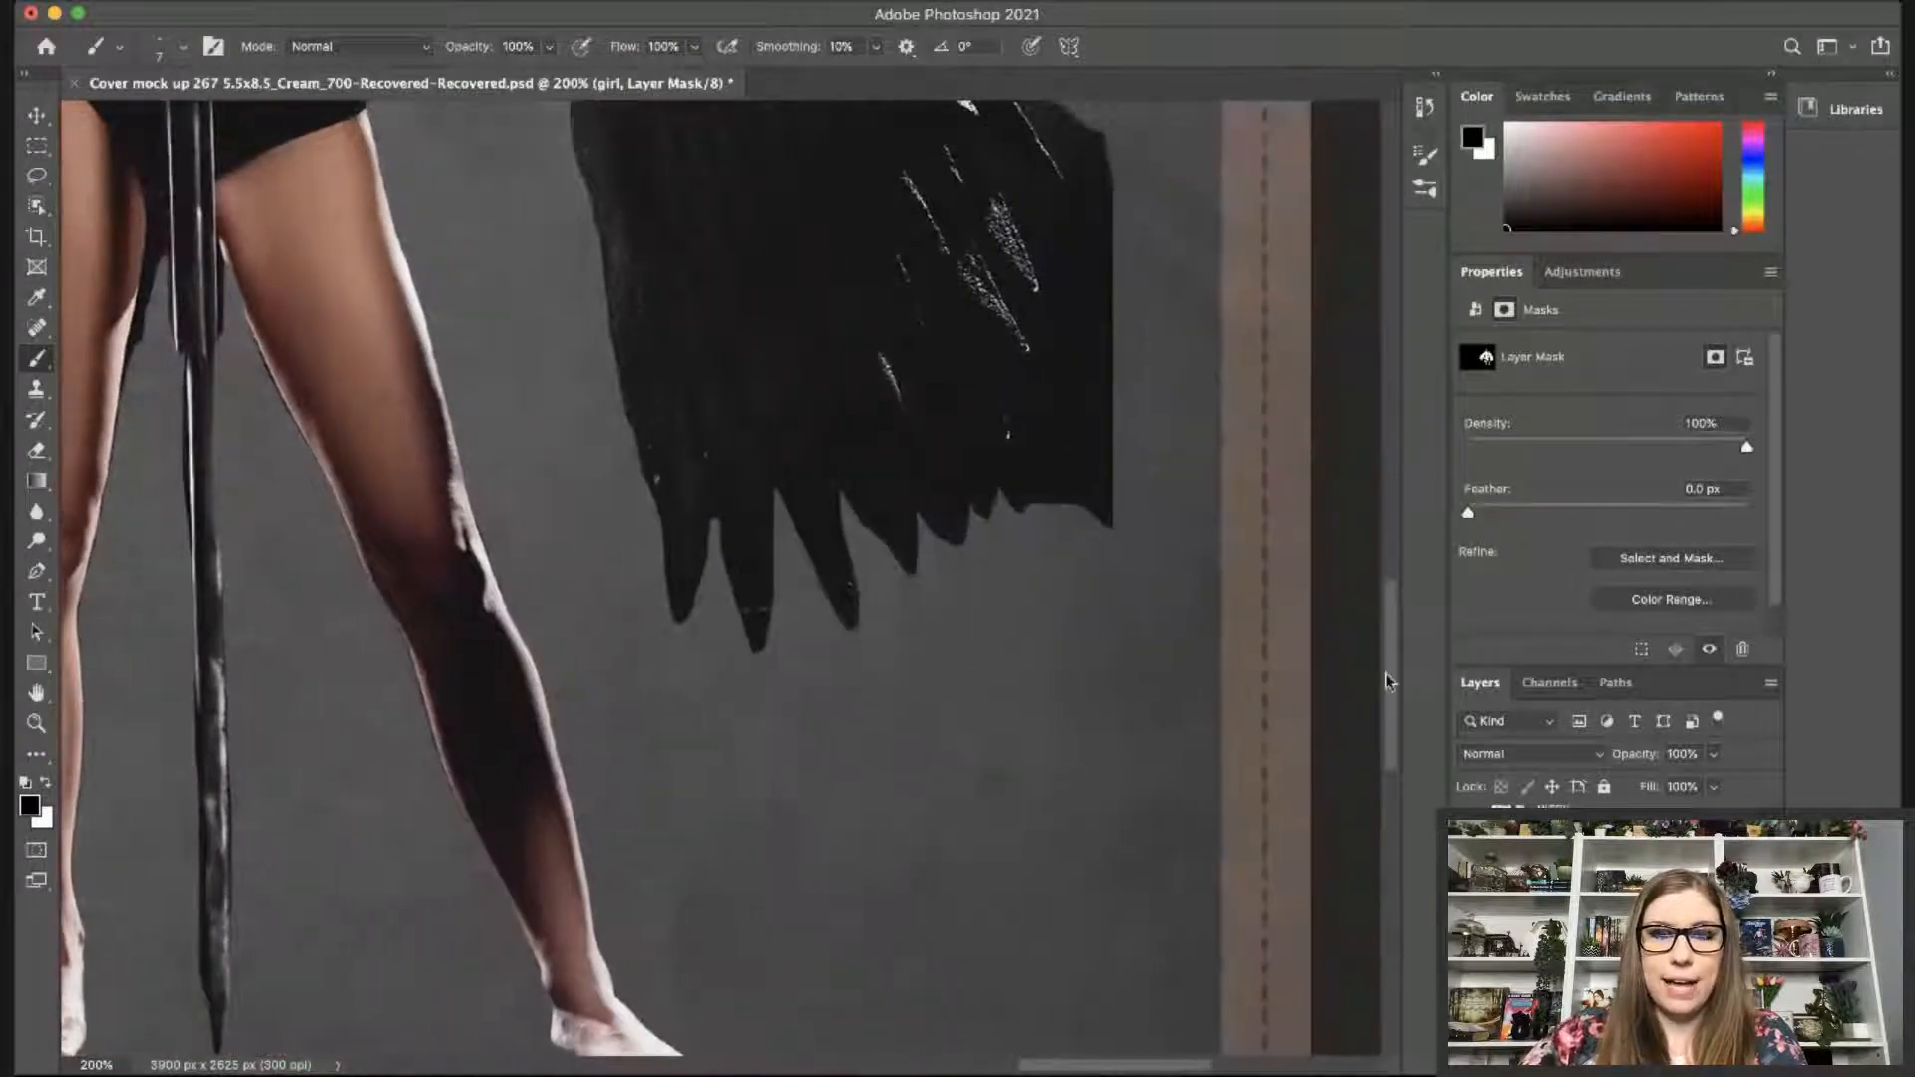
pyautogui.scroll(5, 1386, 682)
pyautogui.moveTo(1043, 371); pyautogui.dragTo(1102, 539)
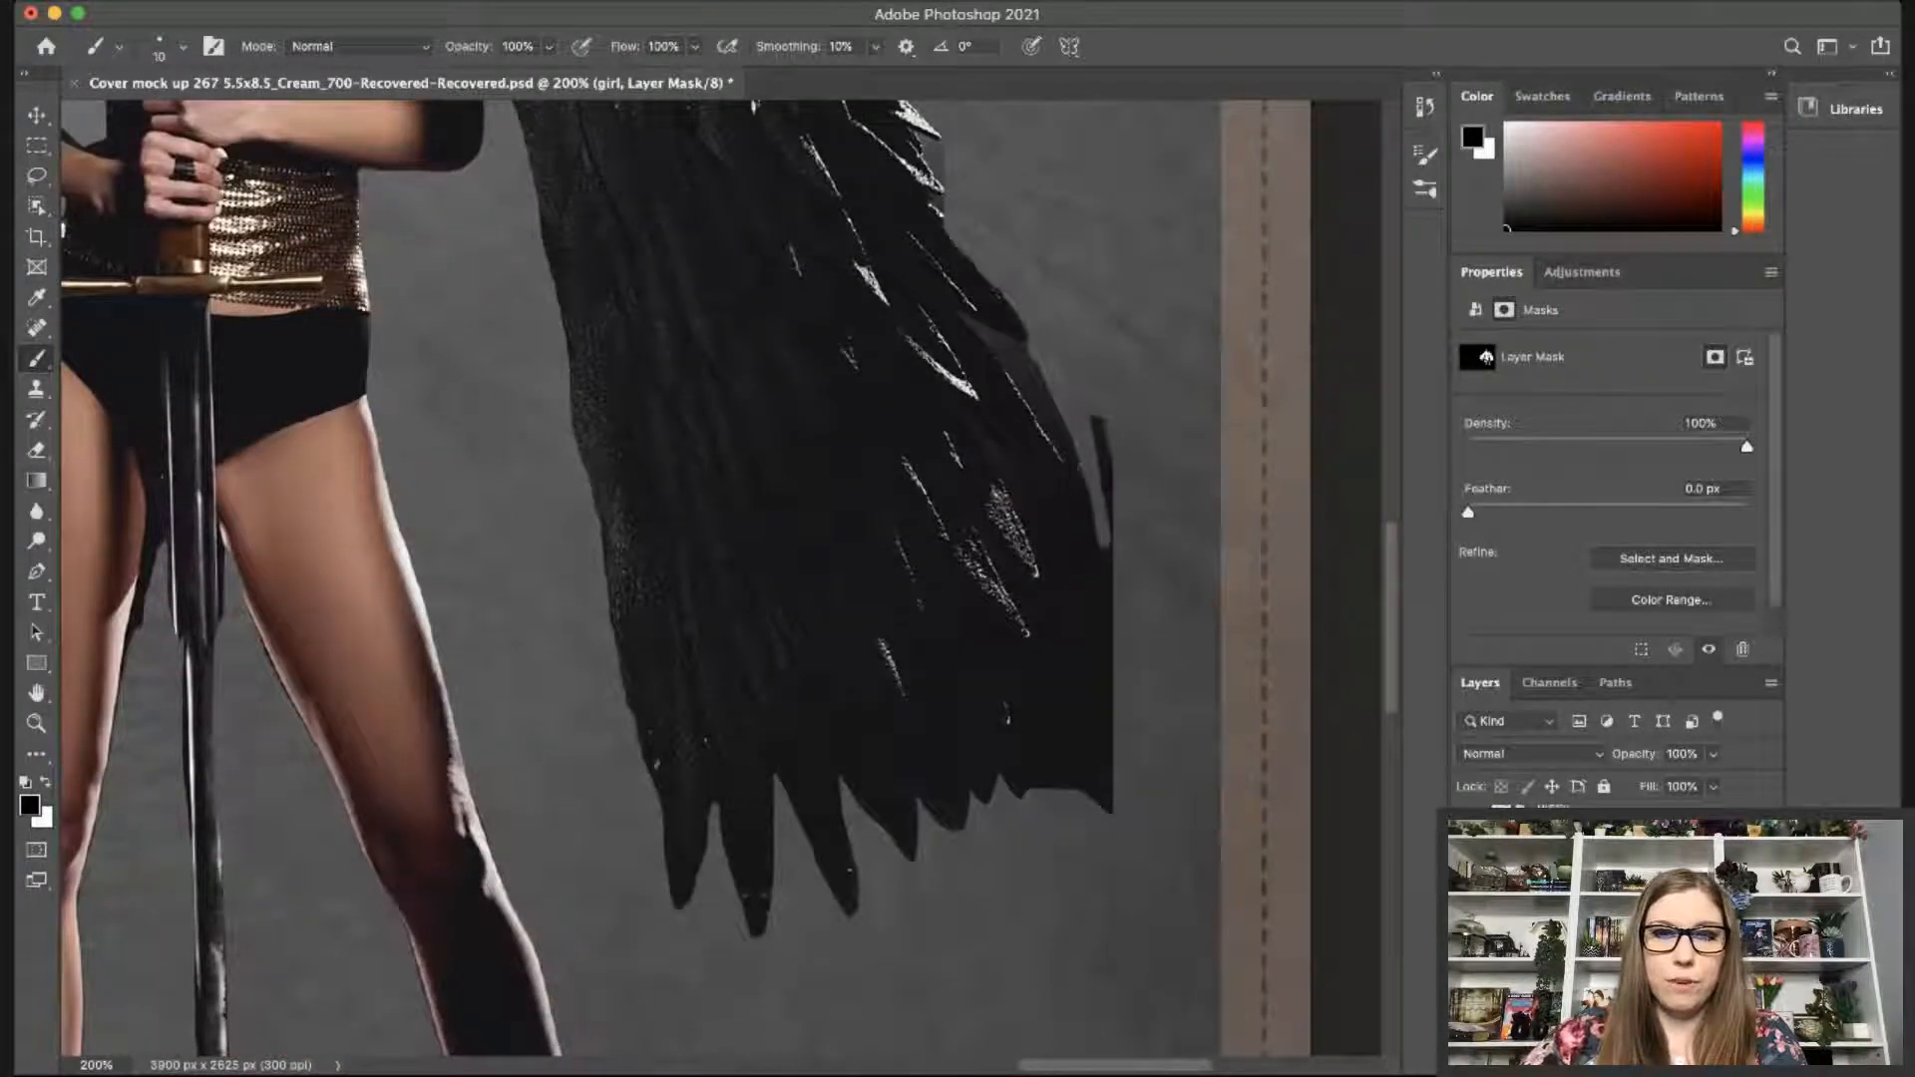
pyautogui.moveTo(1095, 403)
pyautogui.mouseDown()
pyautogui.moveTo(1086, 598)
pyautogui.moveTo(1023, 773)
pyautogui.moveTo(1033, 703)
pyautogui.mouseUp()
pyautogui.moveTo(1087, 798); pyautogui.dragTo(1102, 714)
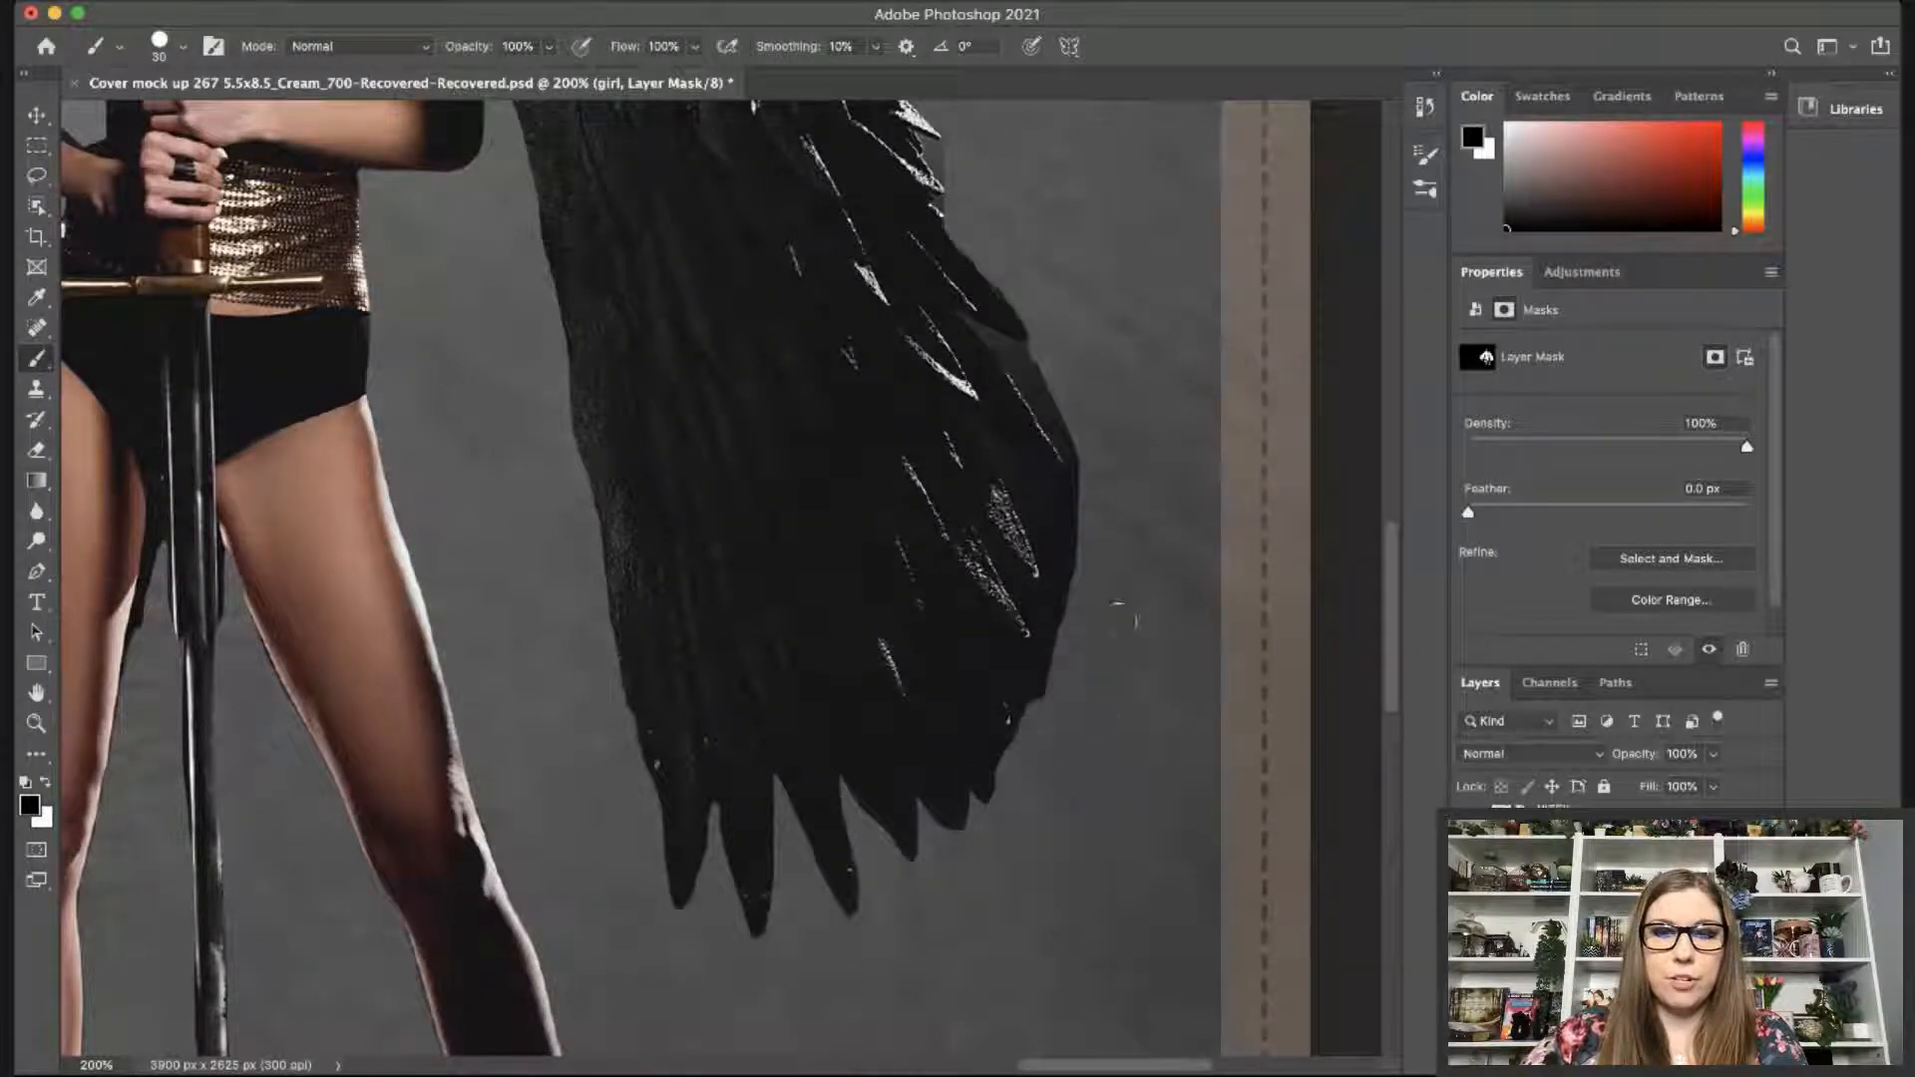
# Outline pointed feather shapes along the lower outer edge of the right wing with the Lasso and mask out the selected area beyond them.
pyautogui.click(37, 175)
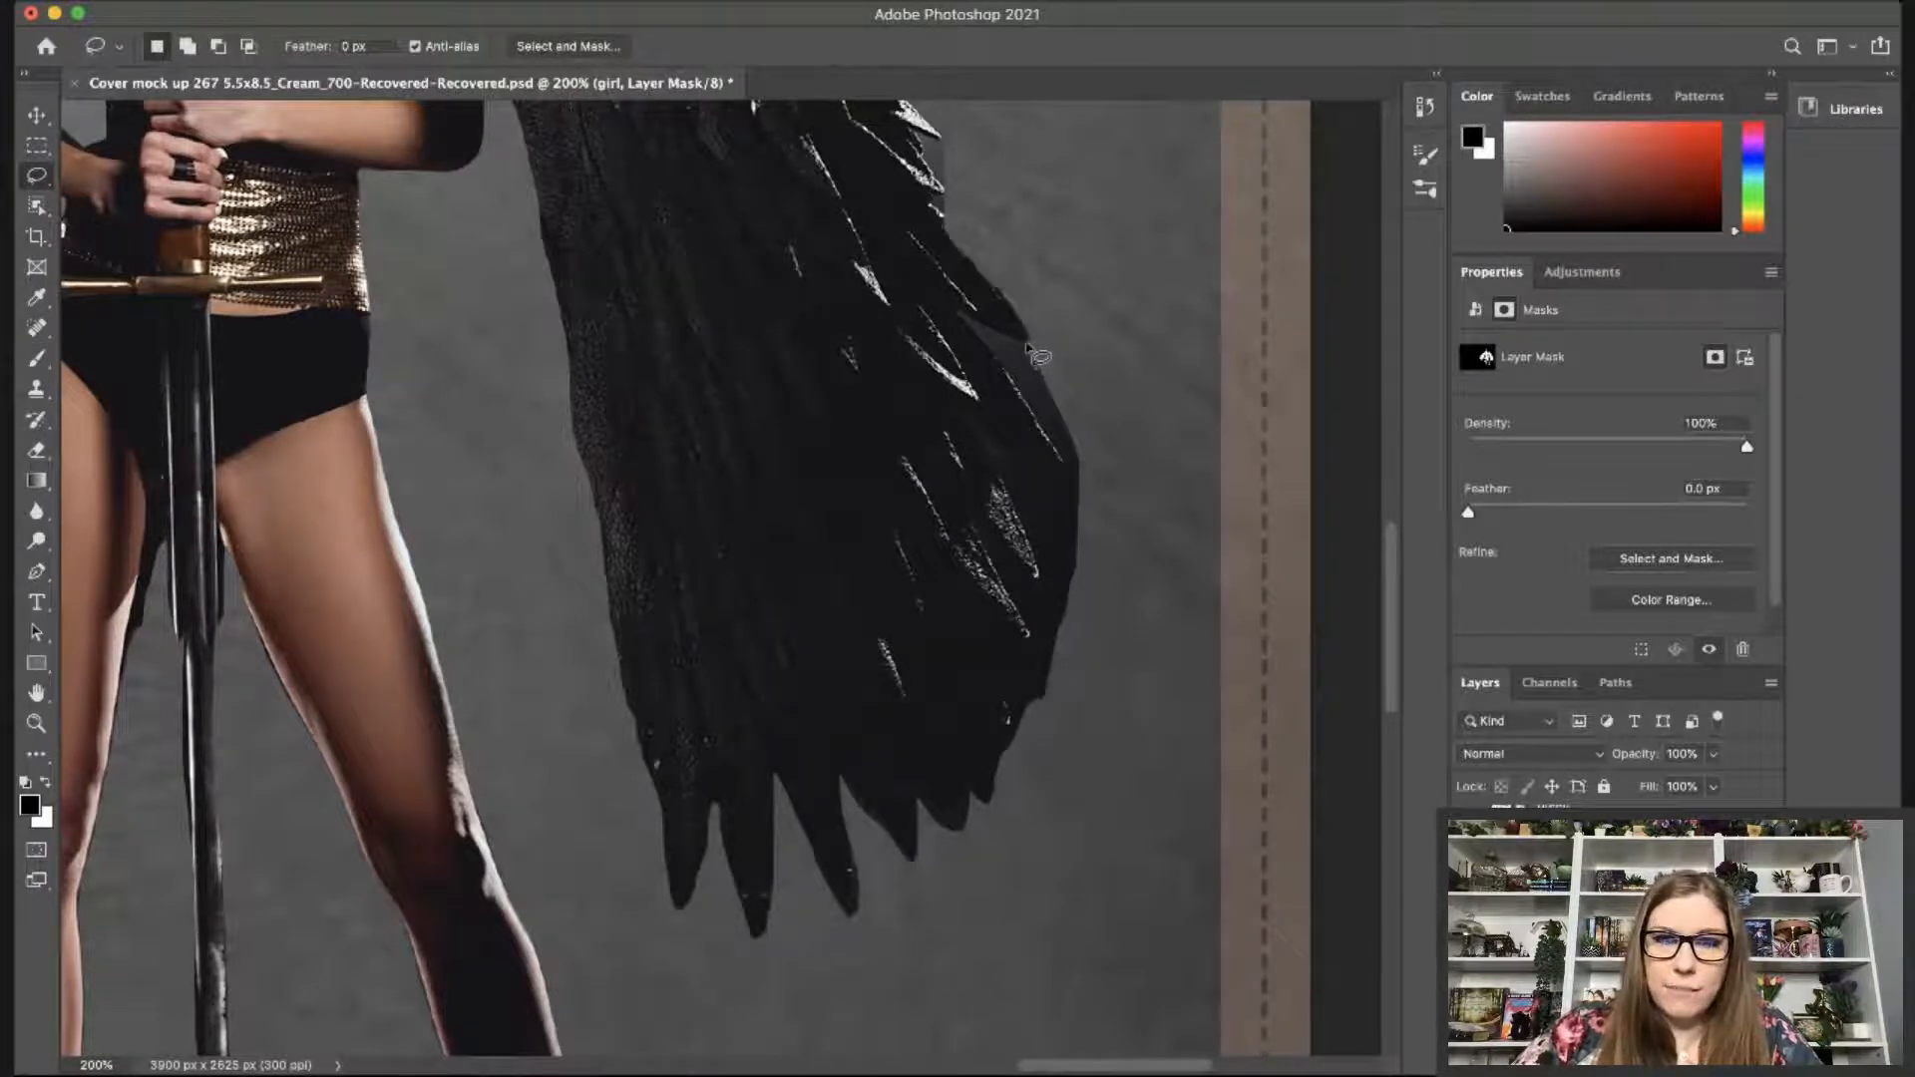
pyautogui.moveTo(1035, 349)
pyautogui.mouseDown()
pyautogui.moveTo(958, 318)
pyautogui.moveTo(1063, 471)
pyautogui.moveTo(976, 417)
pyautogui.moveTo(1049, 589)
pyautogui.moveTo(960, 477)
pyautogui.moveTo(1029, 634)
pyautogui.moveTo(953, 574)
pyautogui.moveTo(998, 698)
pyautogui.moveTo(945, 670)
pyautogui.moveTo(973, 763)
pyautogui.moveTo(1139, 871)
pyautogui.moveTo(1168, 377)
pyautogui.moveTo(1153, 345)
pyautogui.mouseUp()
pyautogui.press('b')
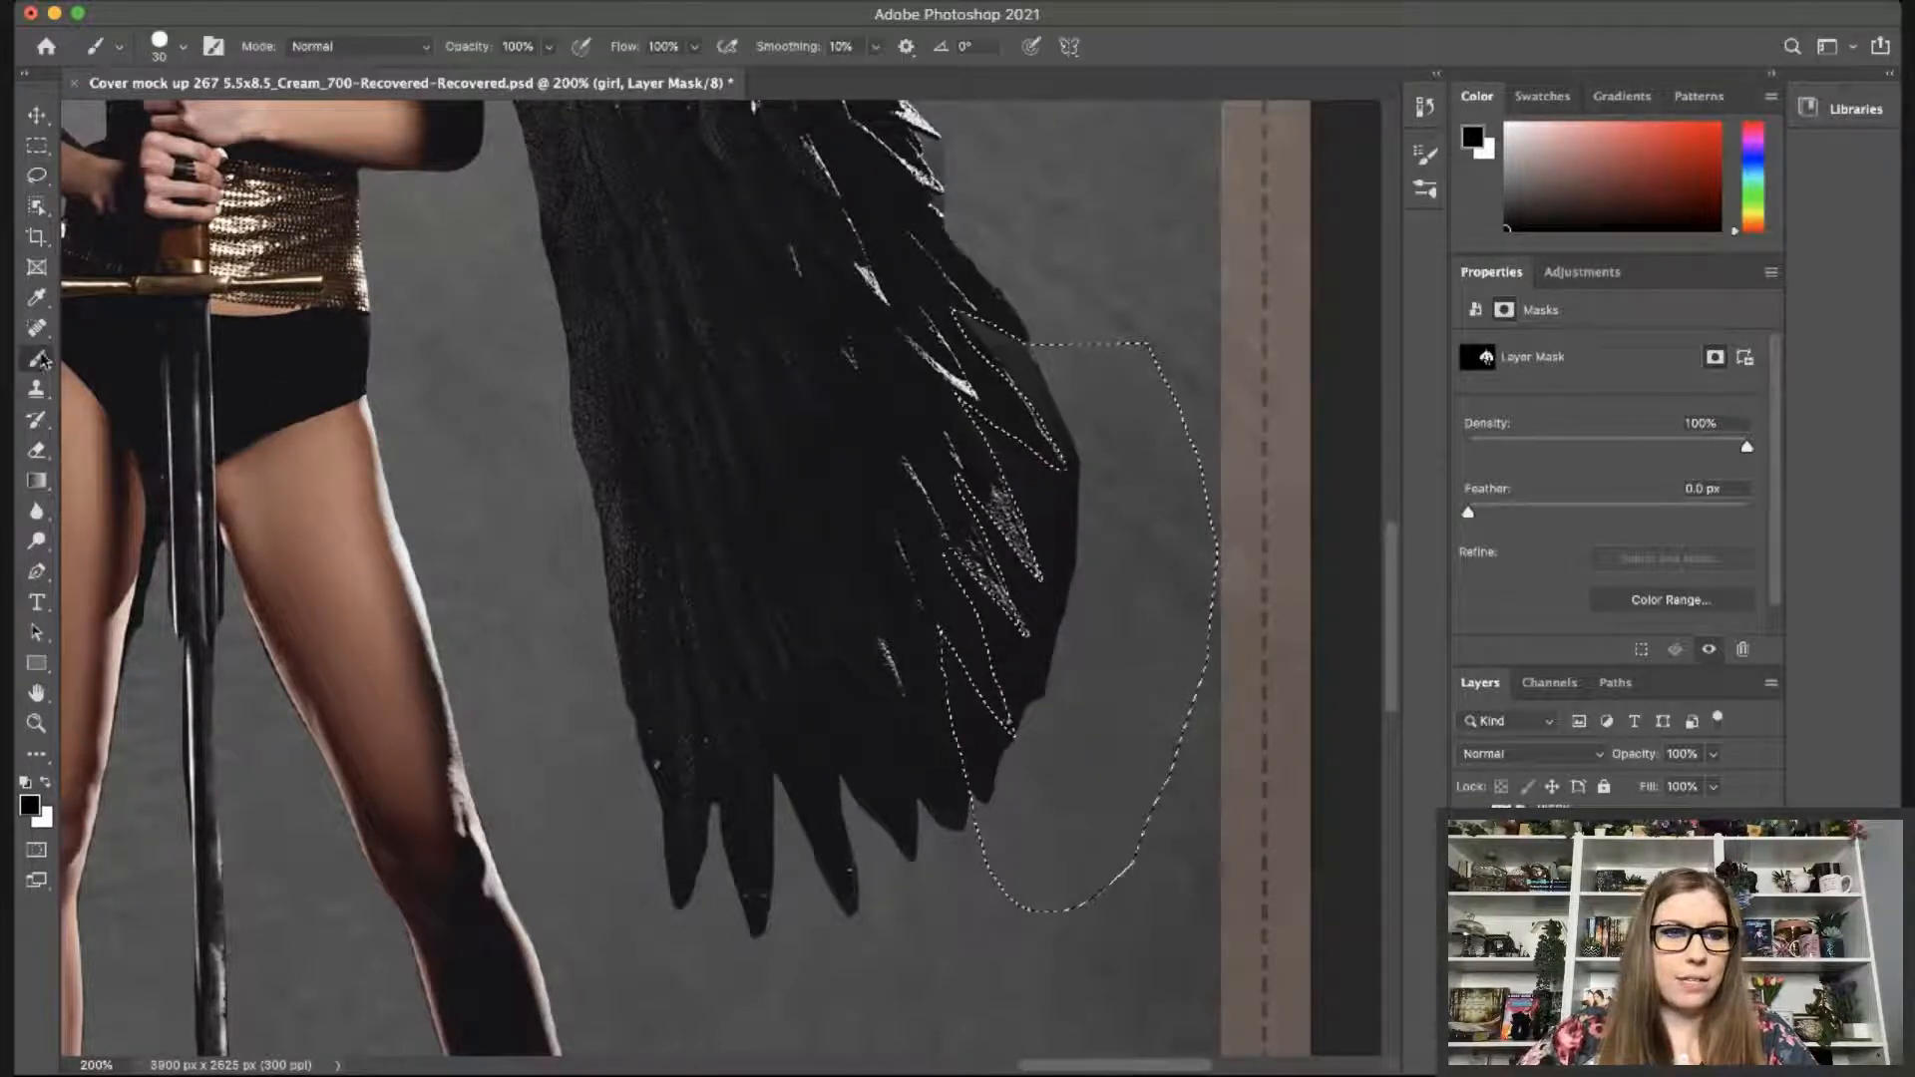
pyautogui.press(']')
pyautogui.press(']')
pyautogui.press(']')
pyautogui.press(']')
pyautogui.press(']')
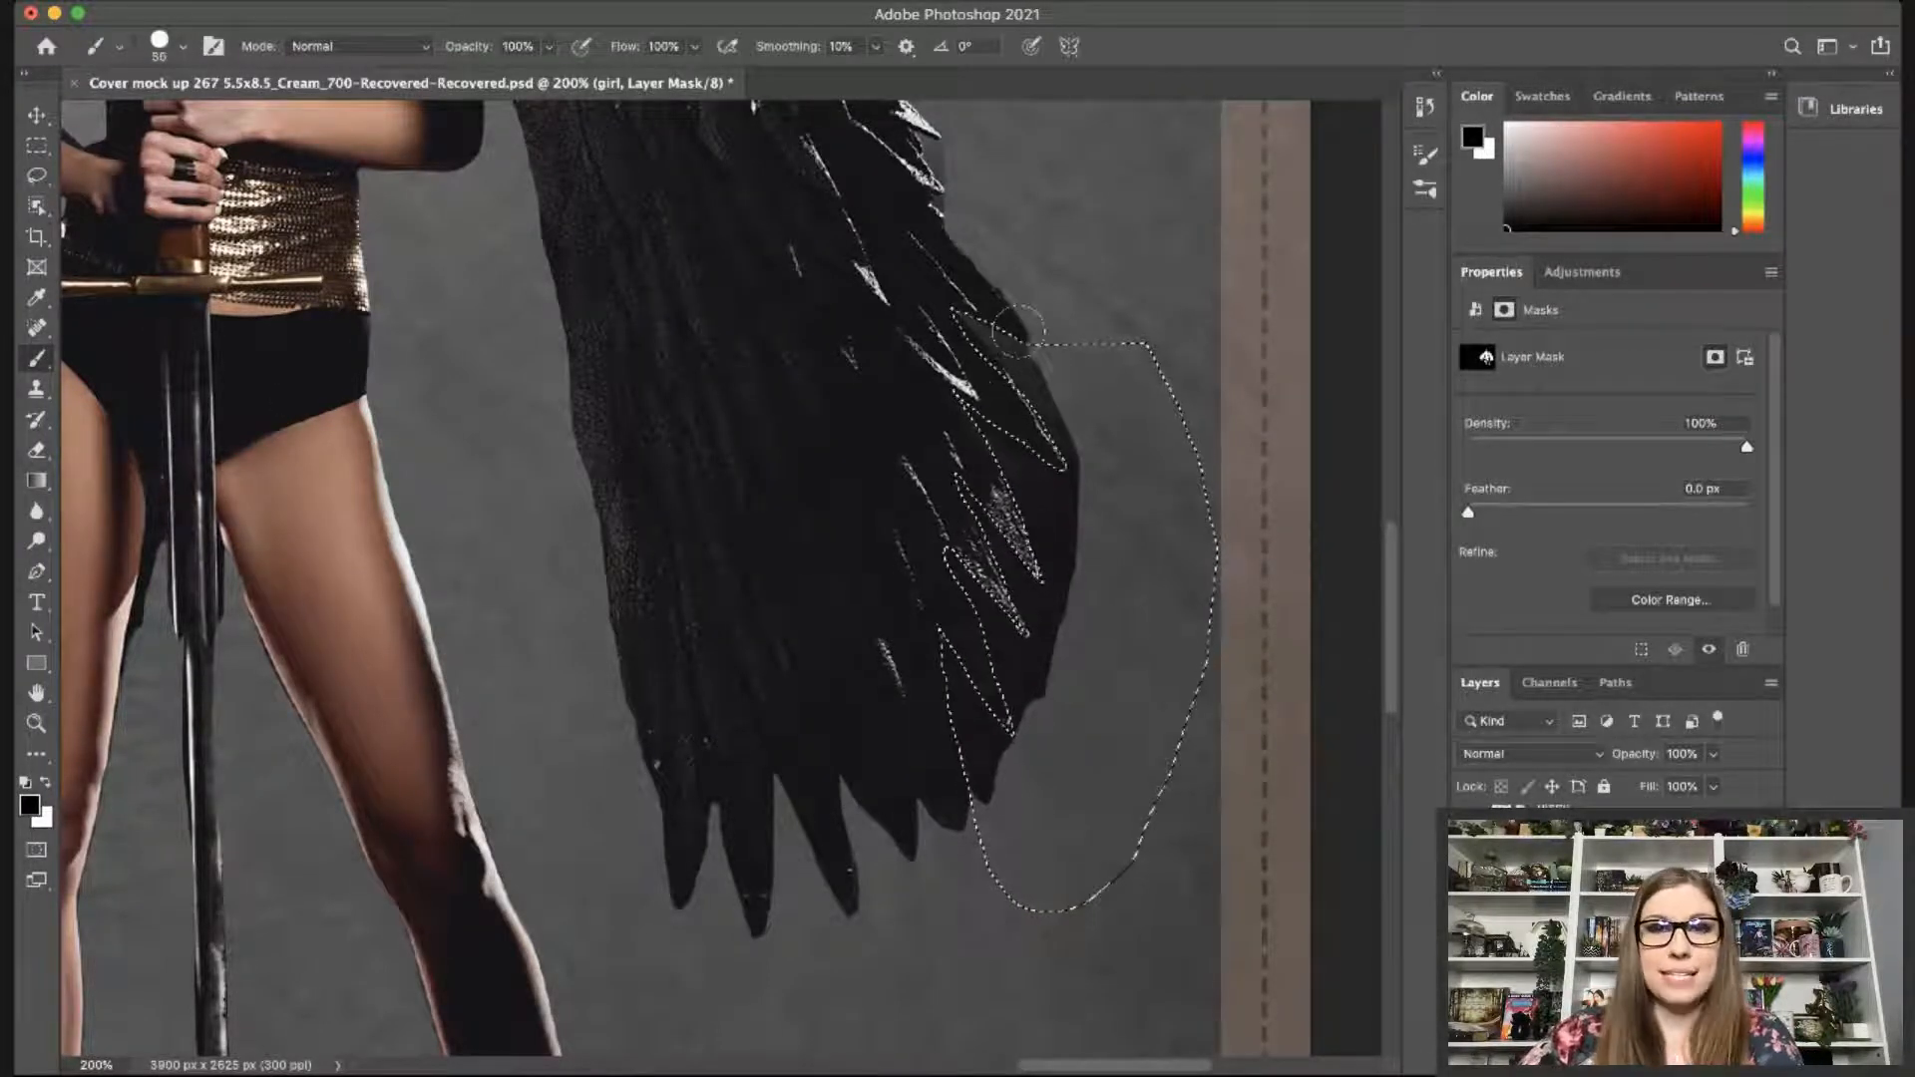
pyautogui.moveTo(997, 349)
pyautogui.mouseDown()
pyautogui.moveTo(1086, 594)
pyautogui.moveTo(981, 669)
pyautogui.mouseUp()
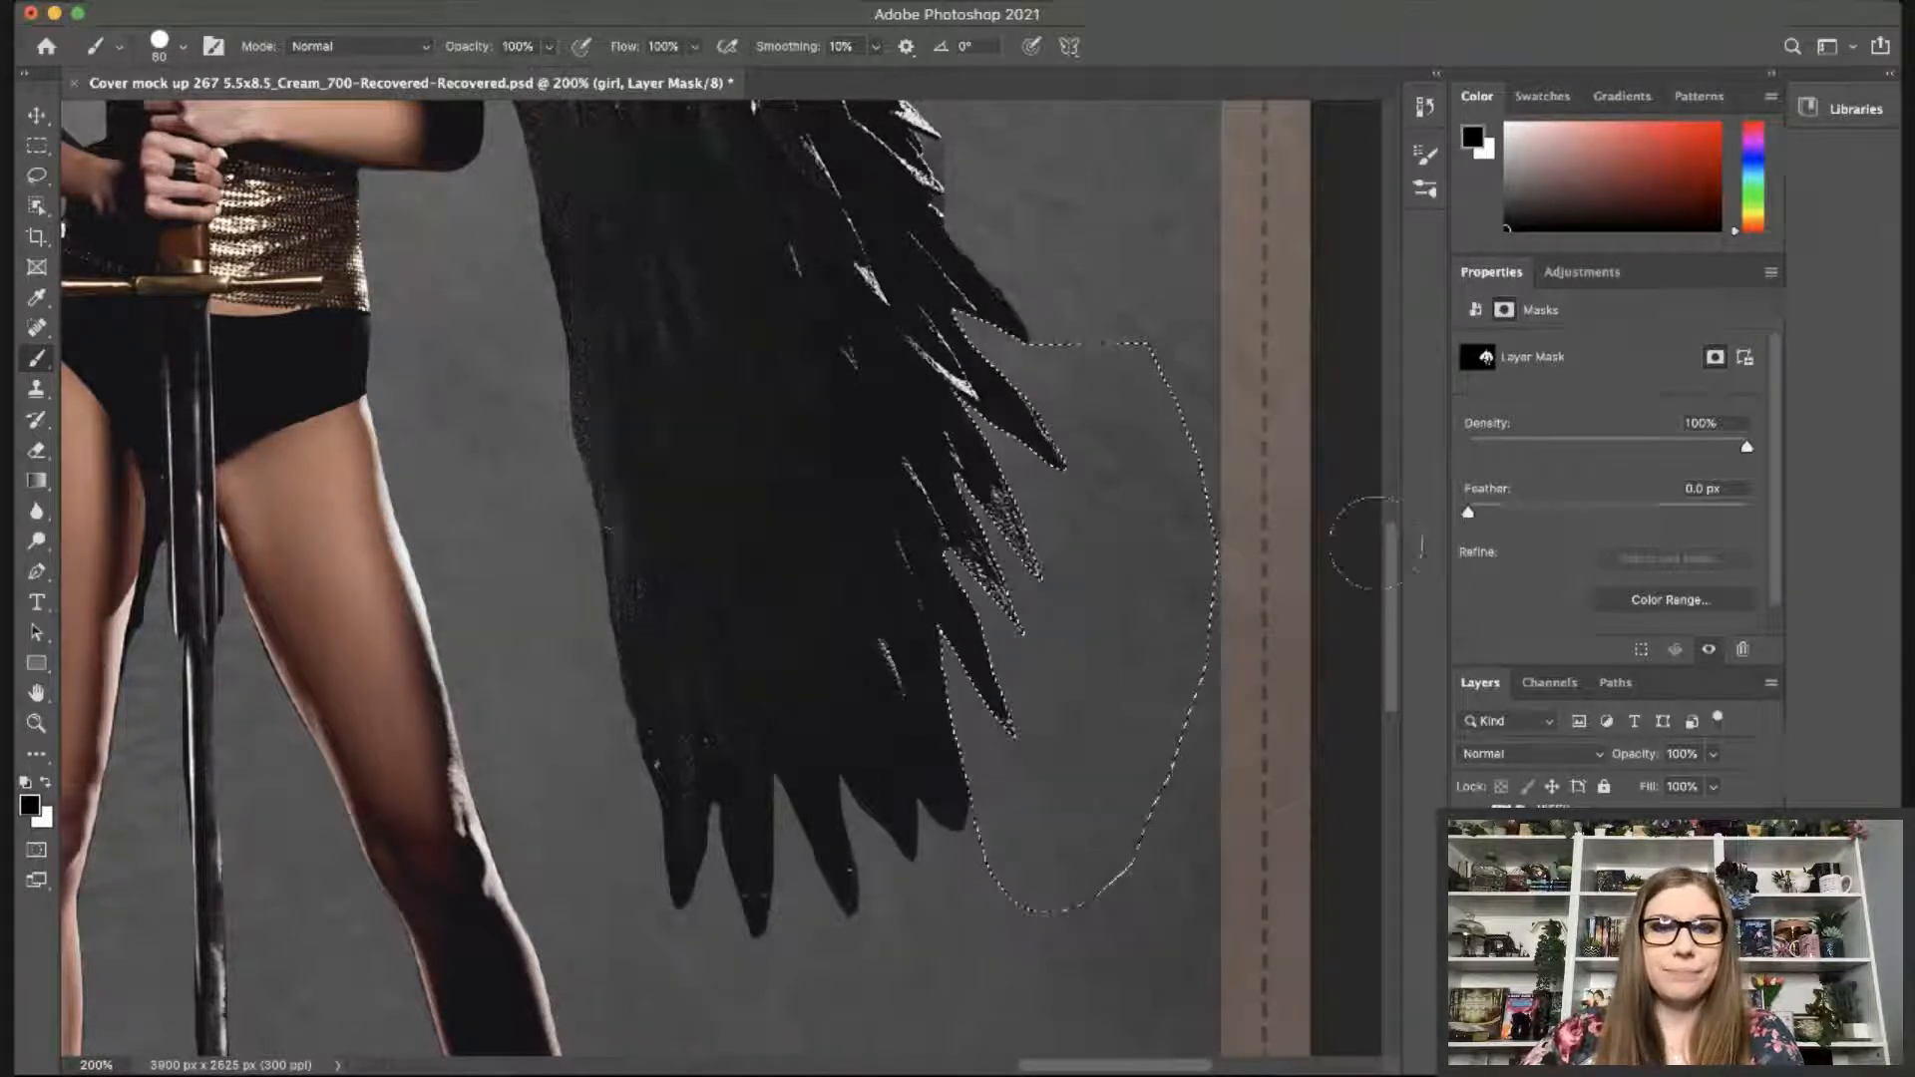
# Lasso the leftover patch between the feather tips midway along the right wing's outer edge and mask it out.
pyautogui.scroll(5, 1397, 479)
pyautogui.scroll(-2, 1400, 486)
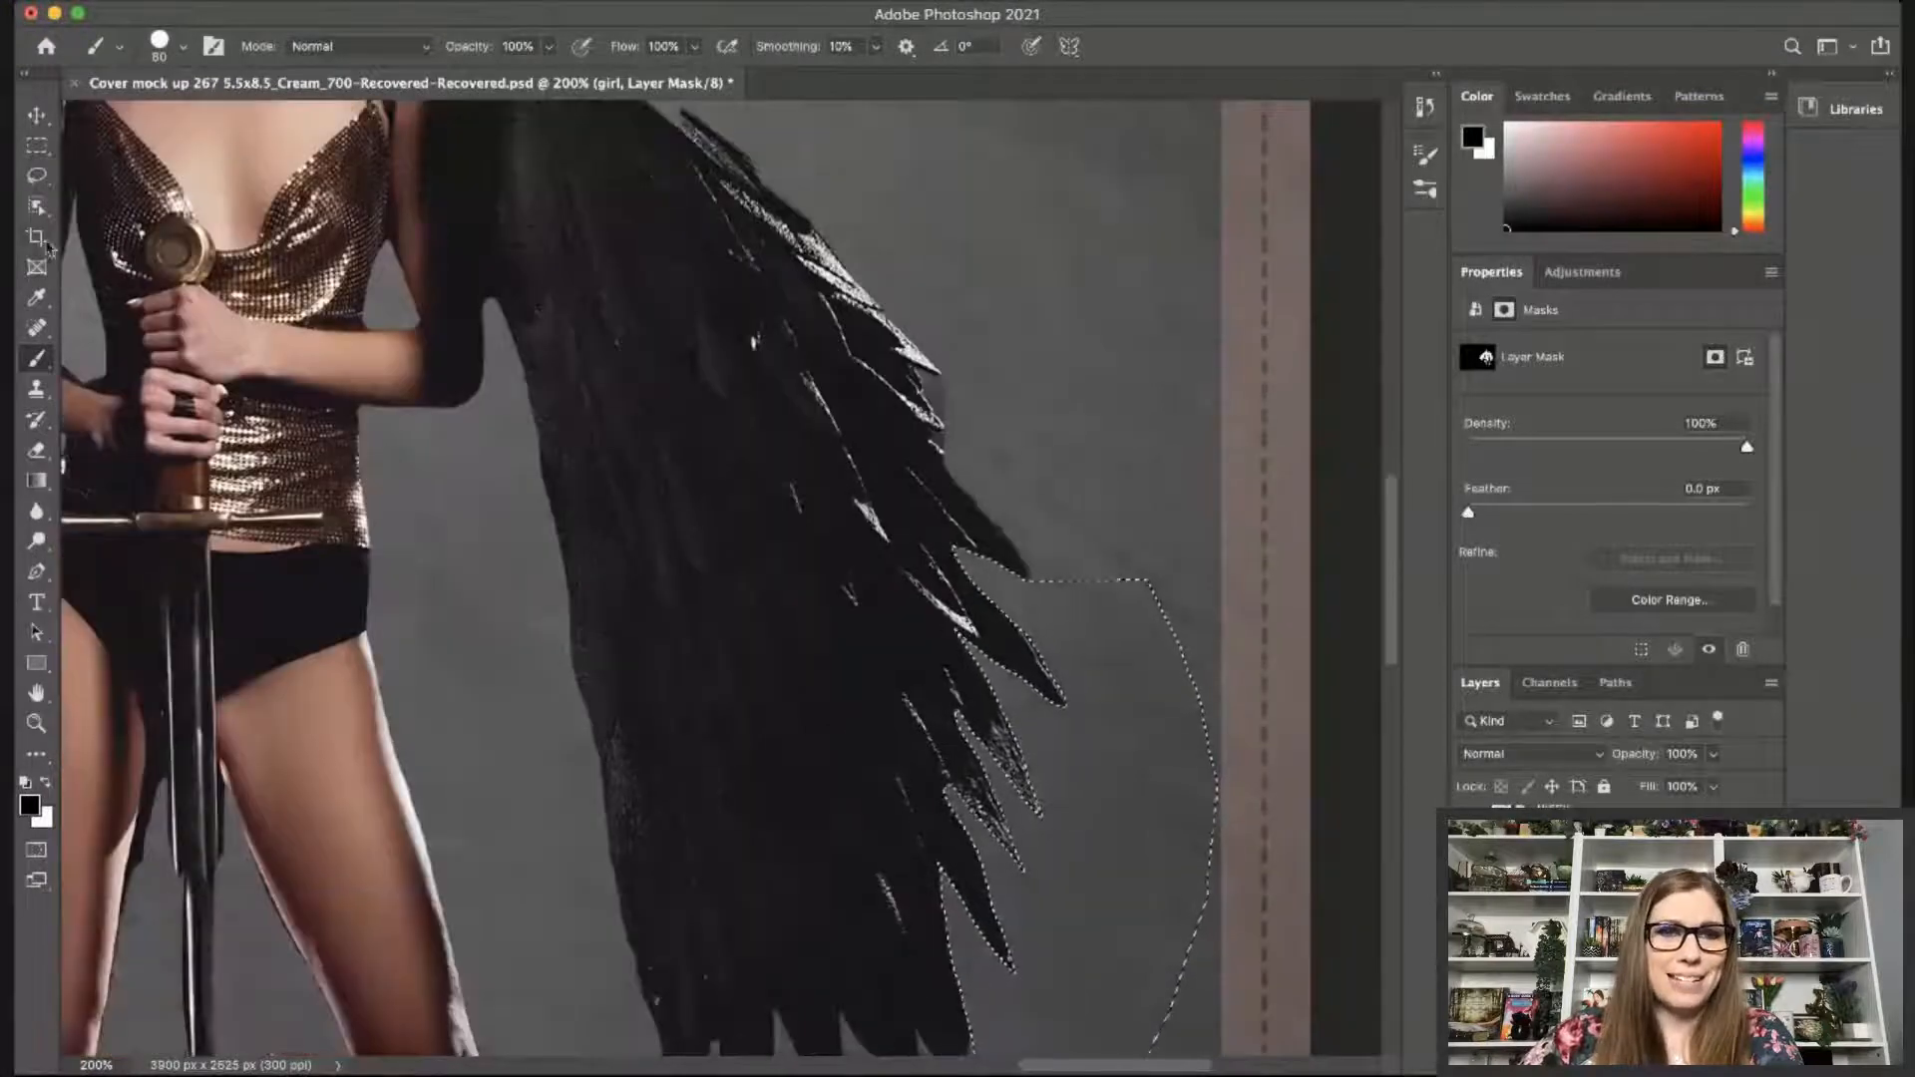
pyautogui.press('l')
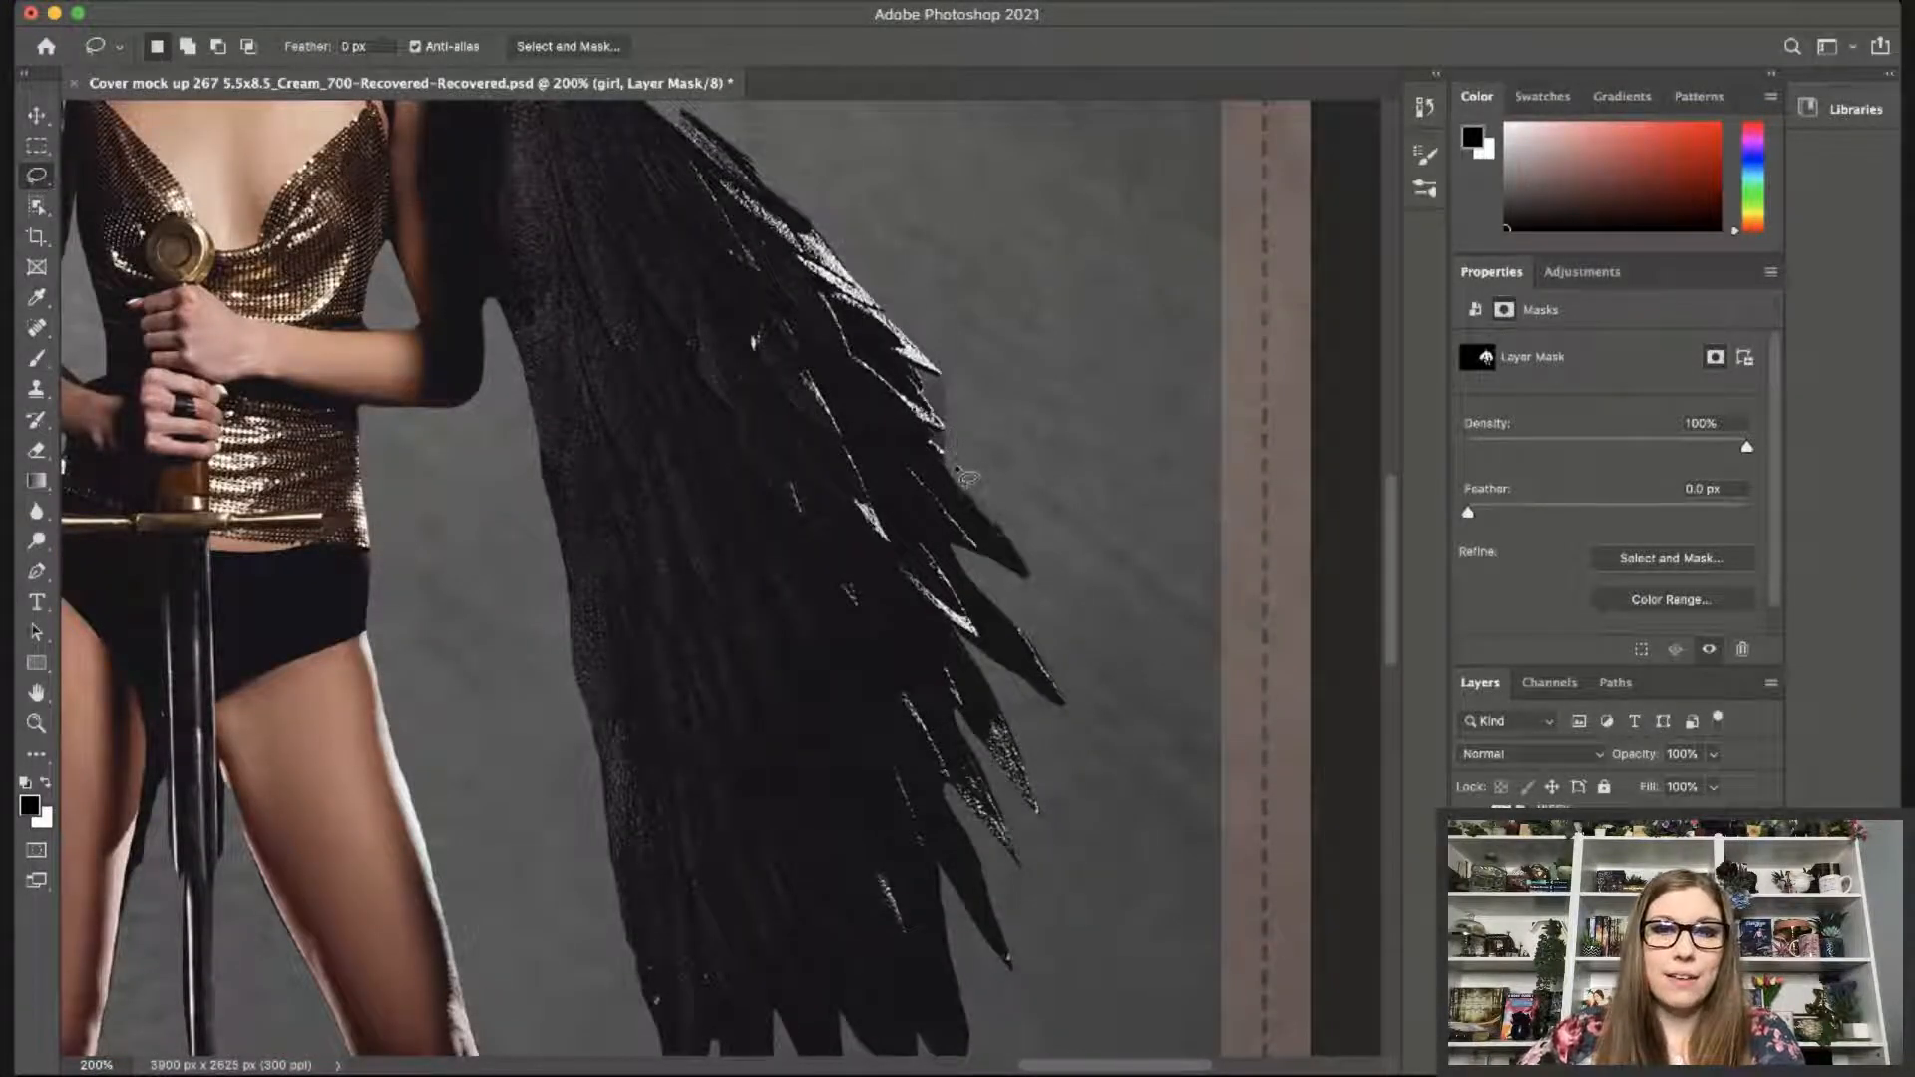
pyautogui.moveTo(946, 444)
pyautogui.mouseDown()
pyautogui.moveTo(920, 381)
pyautogui.moveTo(947, 369)
pyautogui.moveTo(998, 421)
pyautogui.mouseUp()
pyautogui.moveTo(981, 476); pyautogui.dragTo(976, 475)
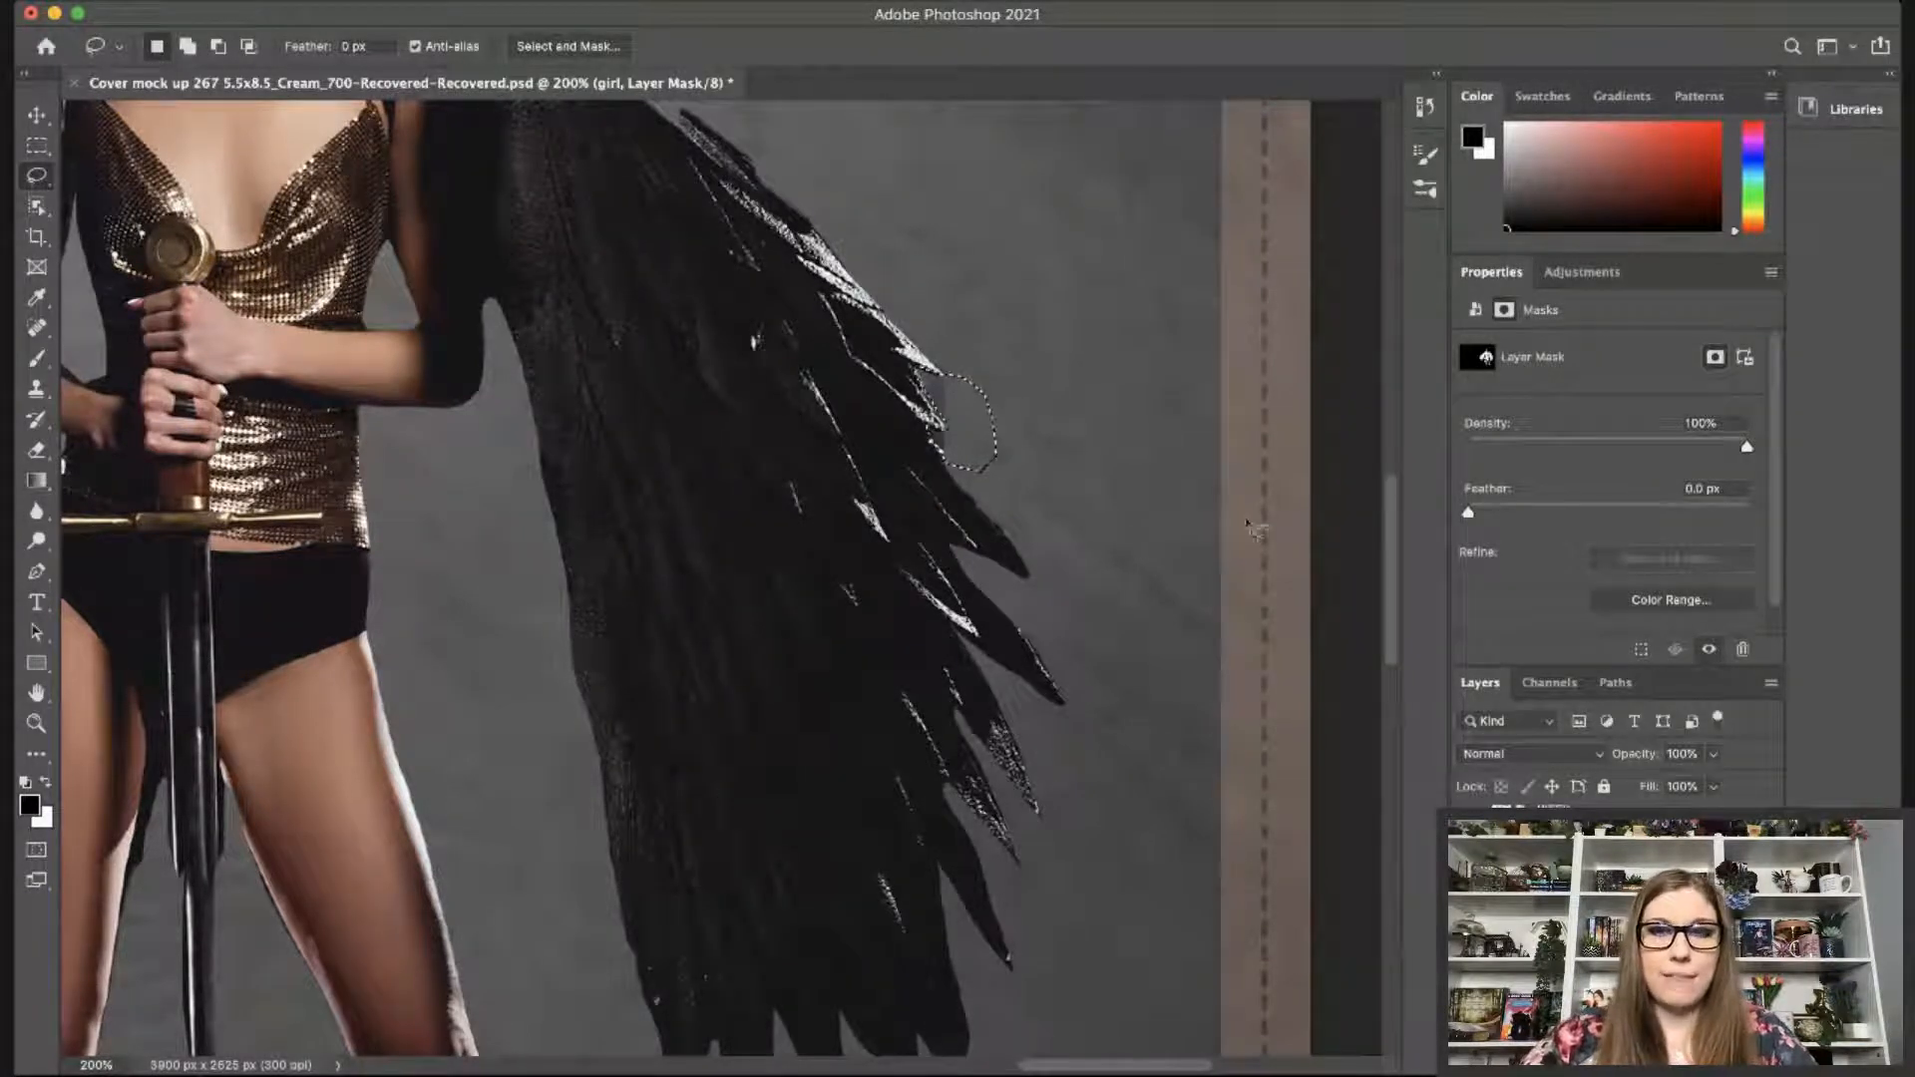
pyautogui.moveTo(1391, 540)
pyautogui.mouseDown()
pyautogui.moveTo(1394, 514)
pyautogui.moveTo(1393, 531)
pyautogui.mouseUp()
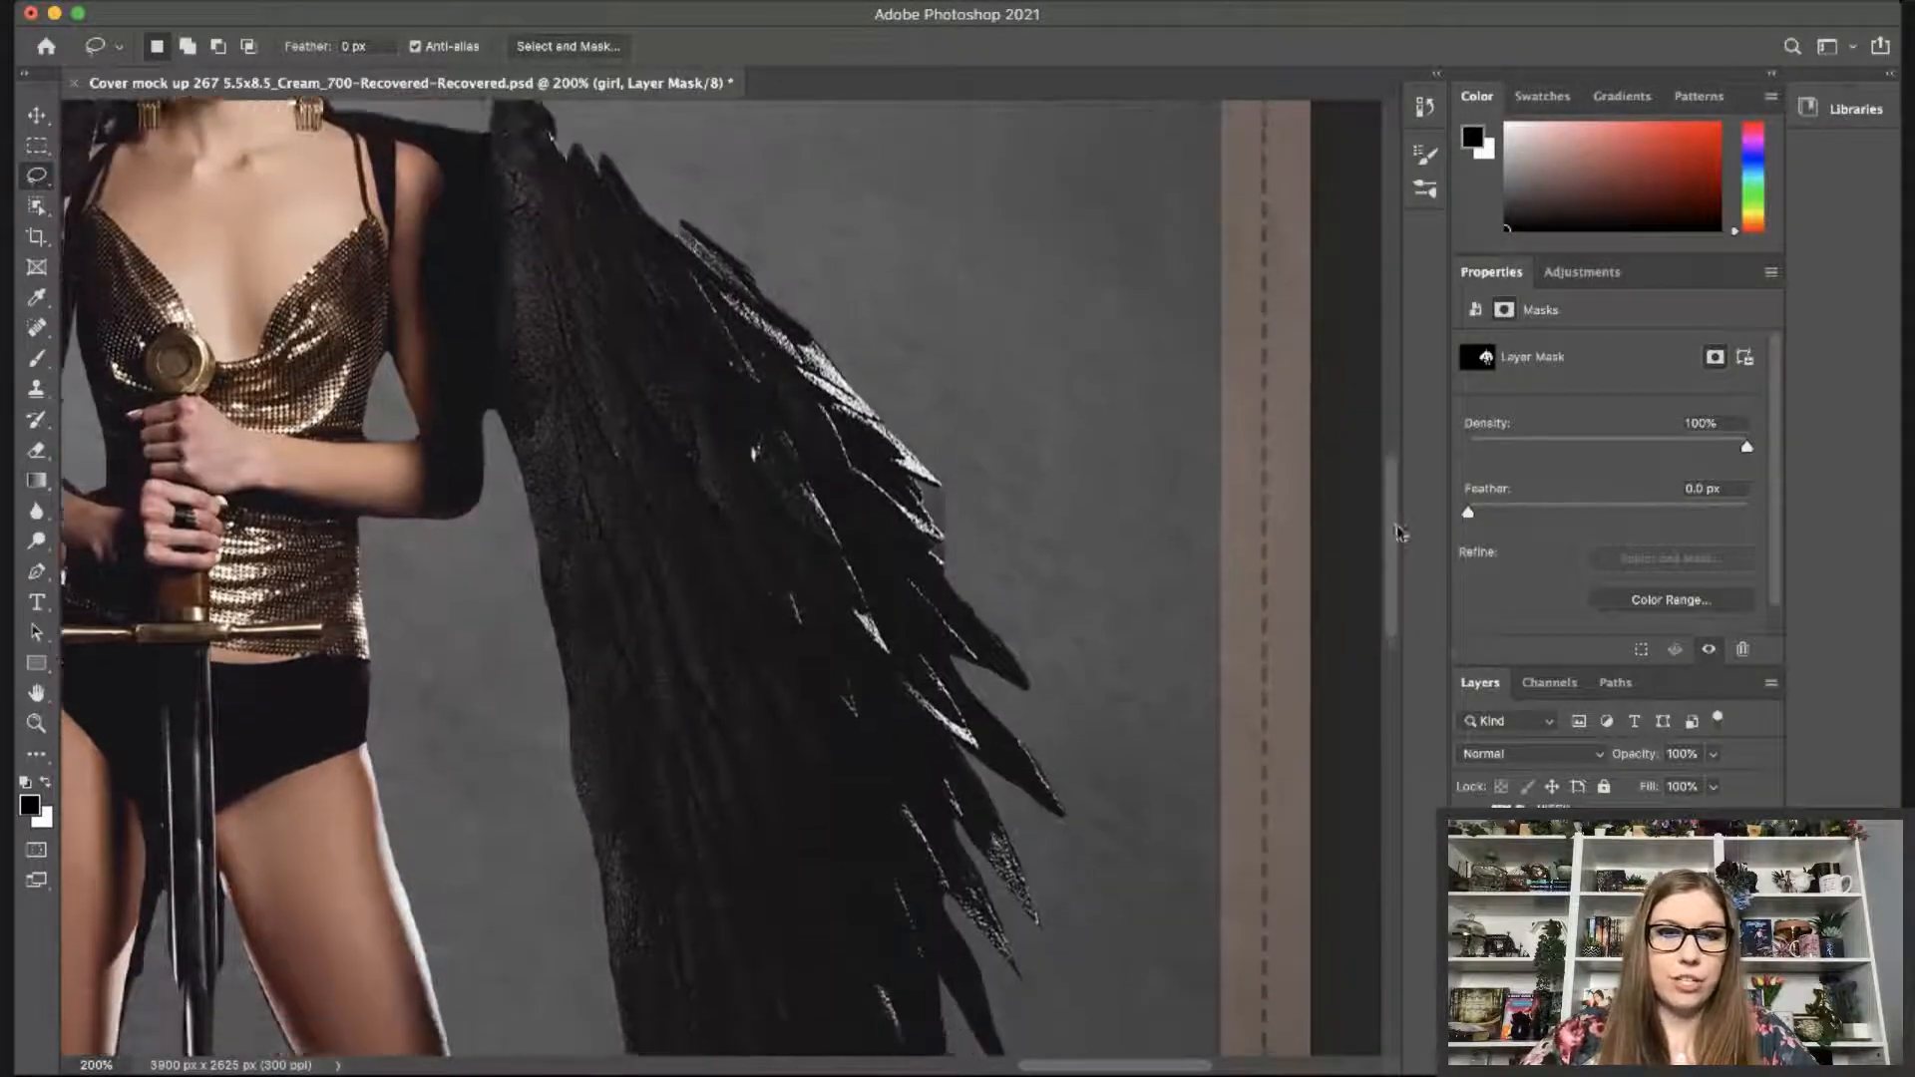
pyautogui.press('b')
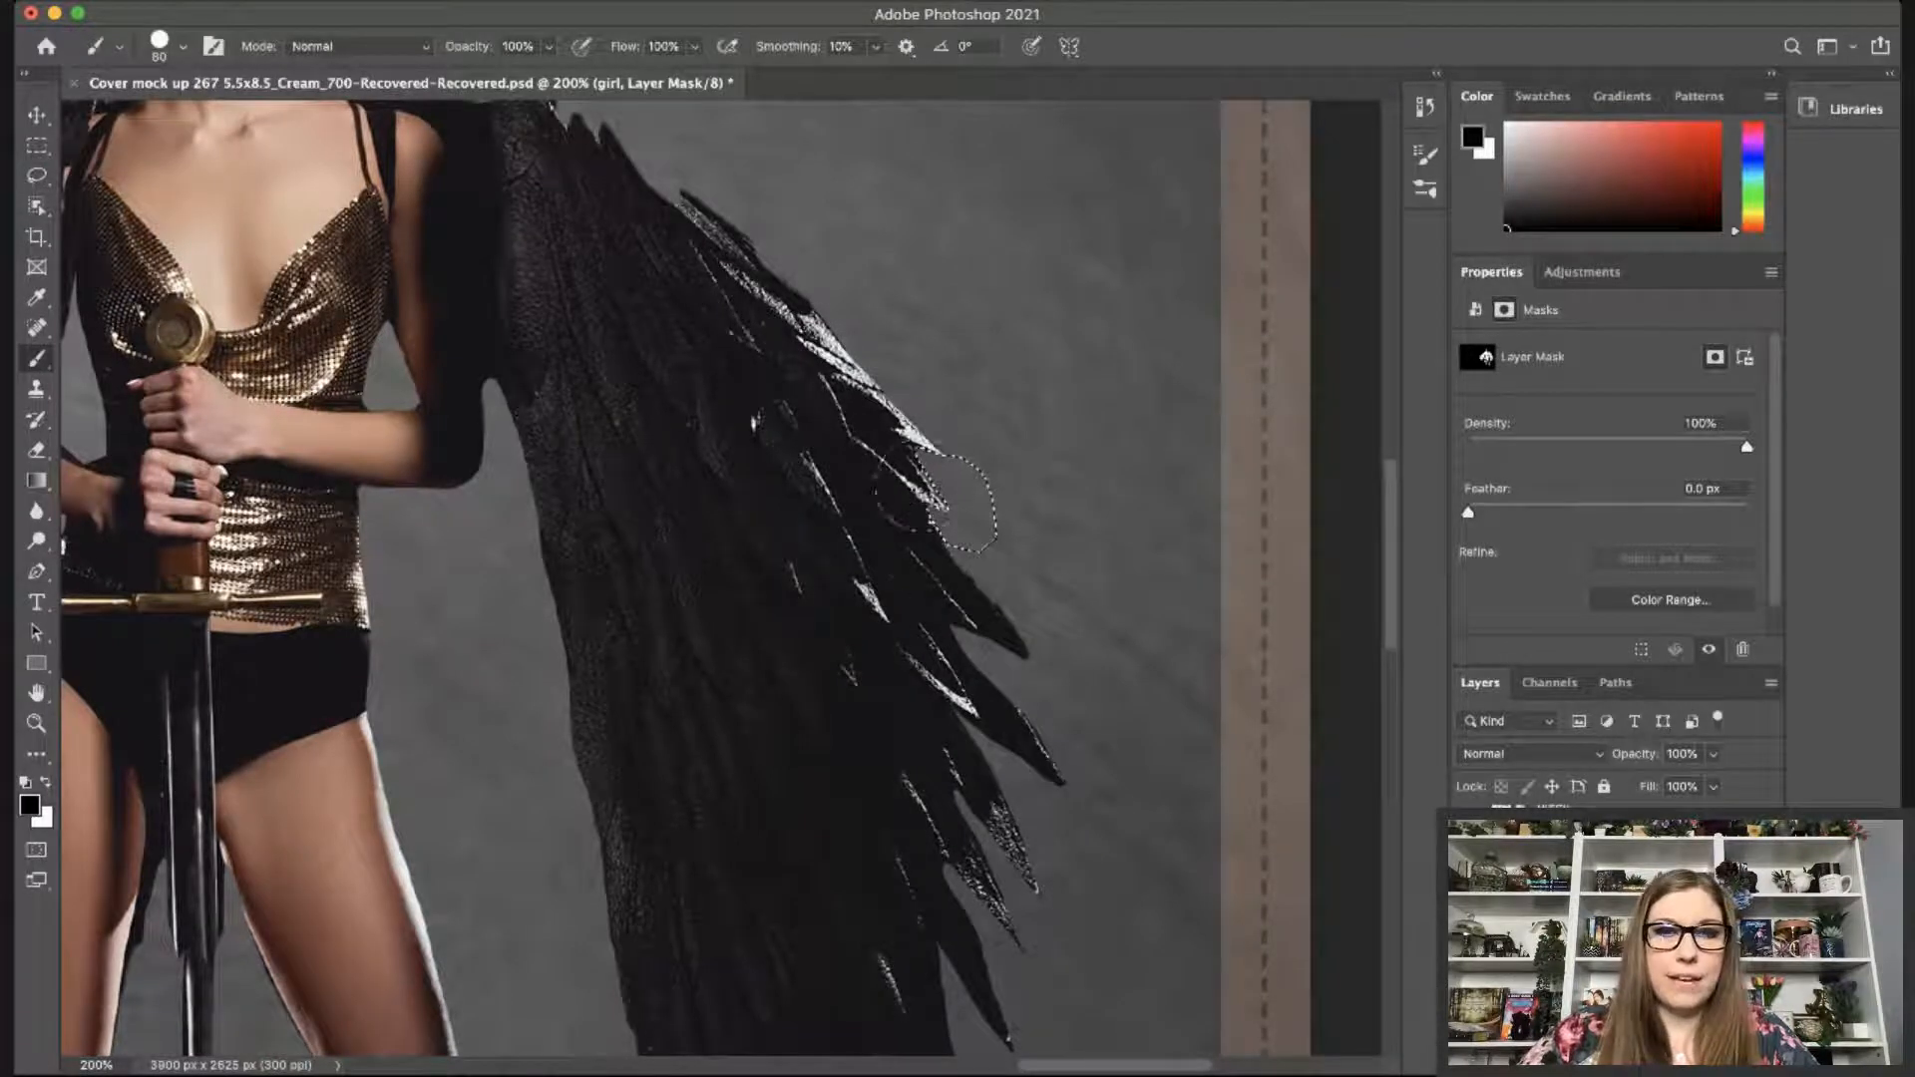
pyautogui.click(37, 176)
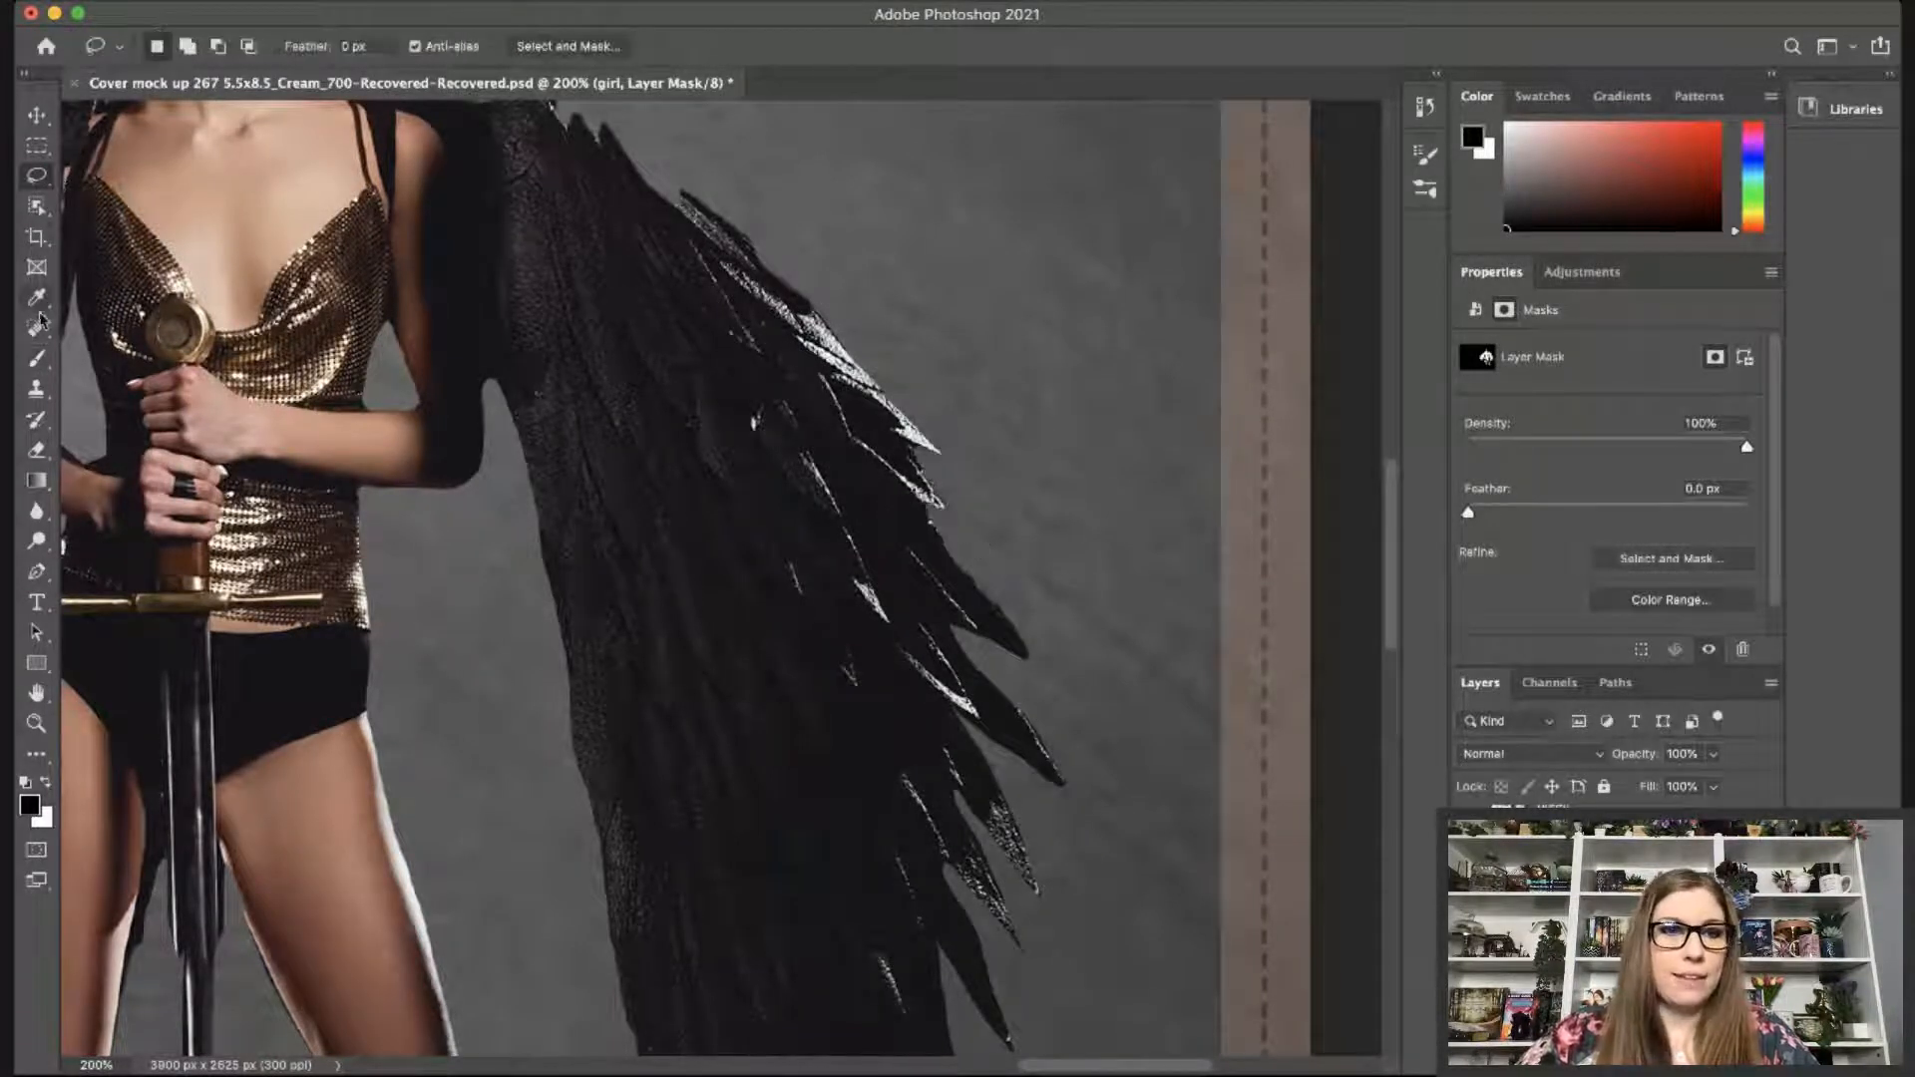
pyautogui.click(37, 358)
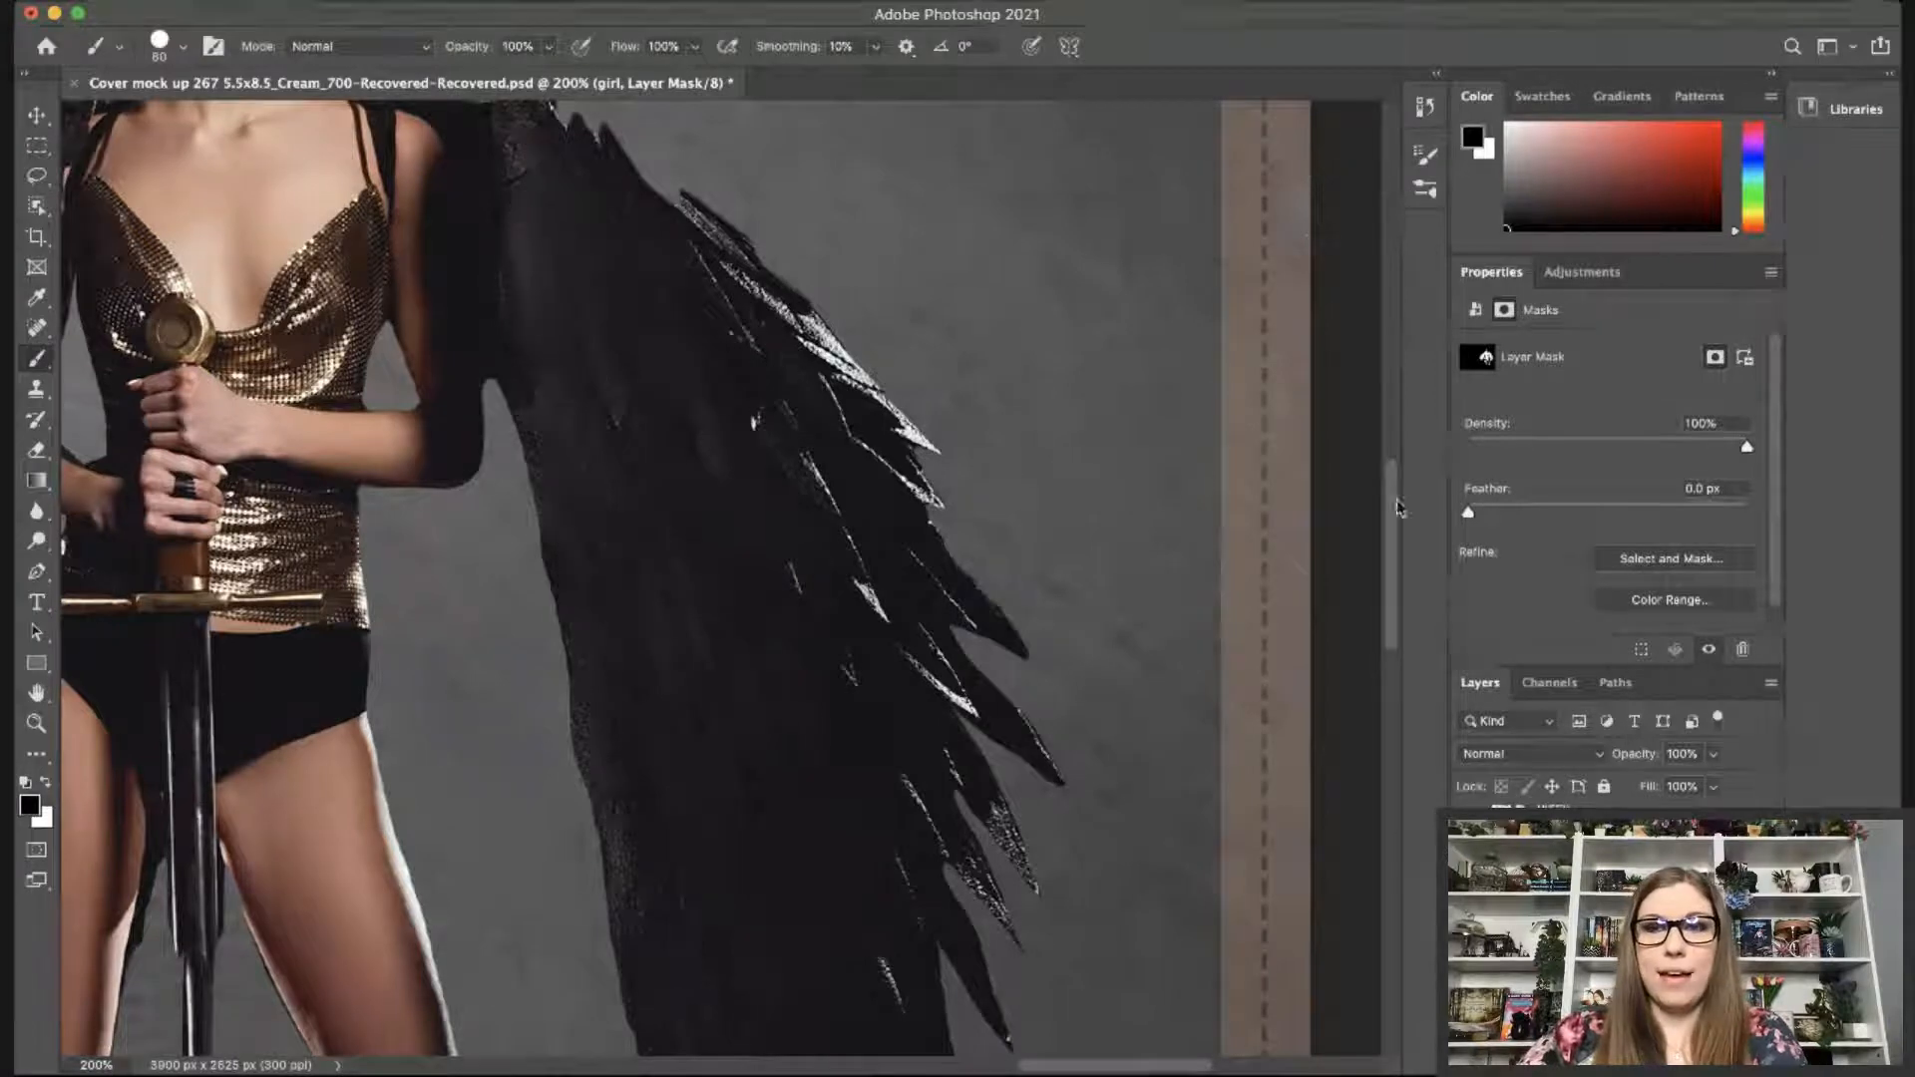
# Paint the hidden upper edge of the right wing back into the mask, from the outer feathers to the shoulder peak, with a smaller brush.
pyautogui.scroll(5, 713, 394)
pyautogui.moveTo(730, 371); pyautogui.dragTo(777, 410)
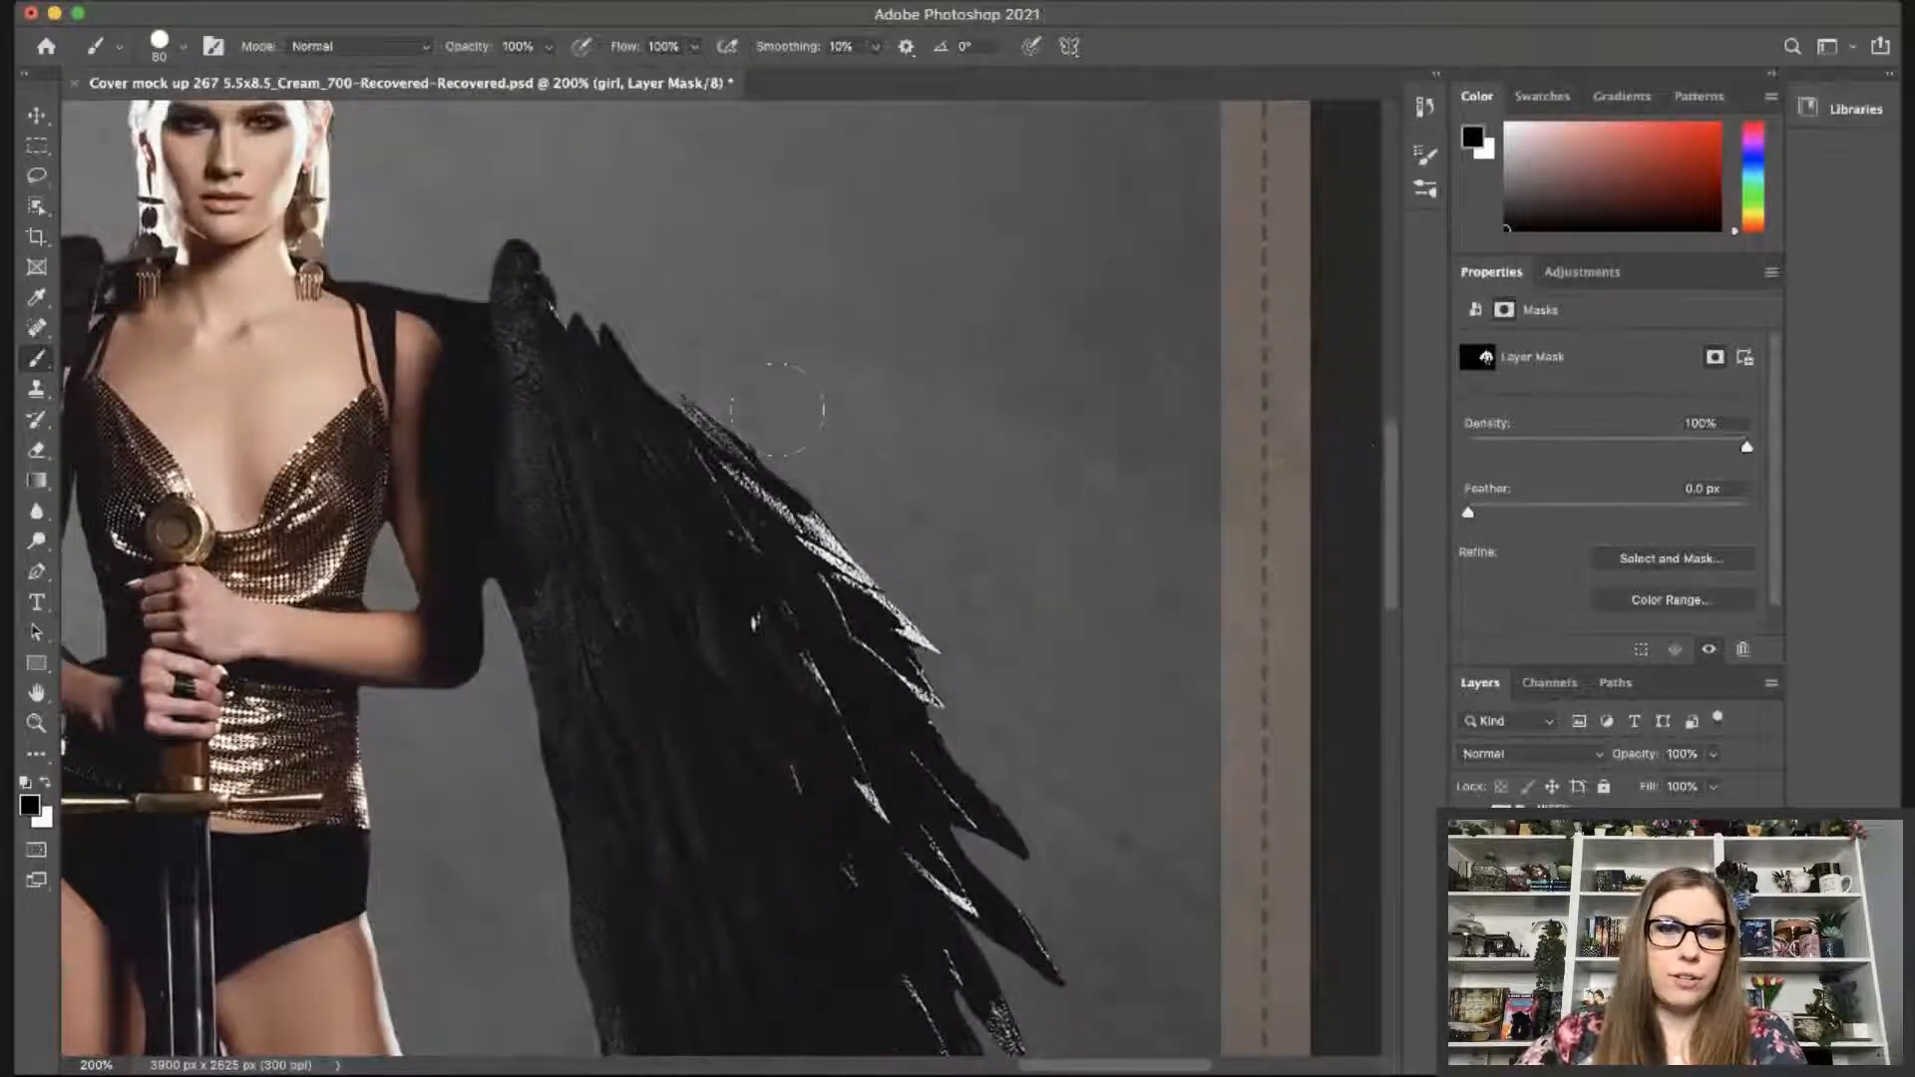
pyautogui.press('[')
pyautogui.press('[')
pyautogui.press('[')
pyautogui.press('[')
pyautogui.press('x')
pyautogui.moveTo(680, 464)
pyautogui.mouseDown()
pyautogui.moveTo(524, 255)
pyautogui.moveTo(609, 338)
pyautogui.moveTo(519, 261)
pyautogui.moveTo(558, 294)
pyautogui.mouseUp()
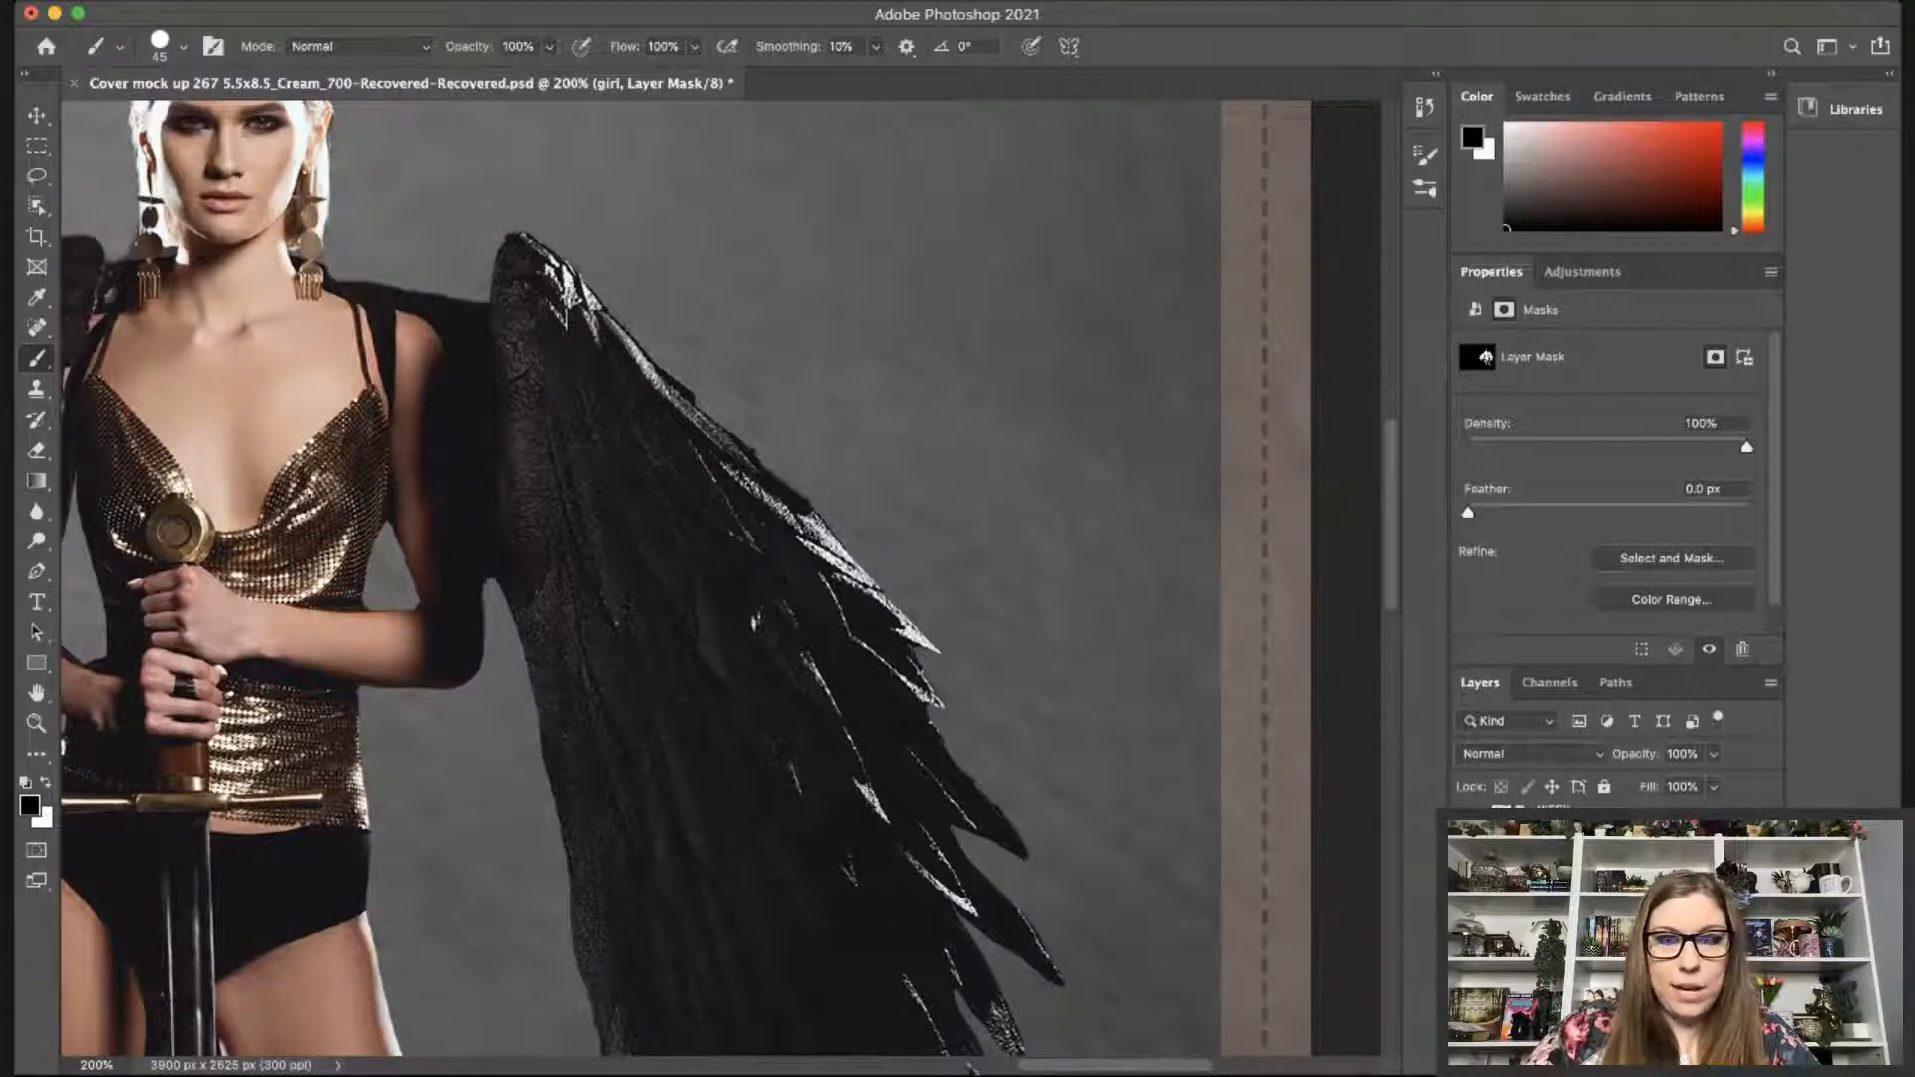
# Clean up the mask along the top of the shoulder between the neck and the right wing with a very small brush.
pyautogui.moveTo(1064, 1066); pyautogui.dragTo(994, 1059)
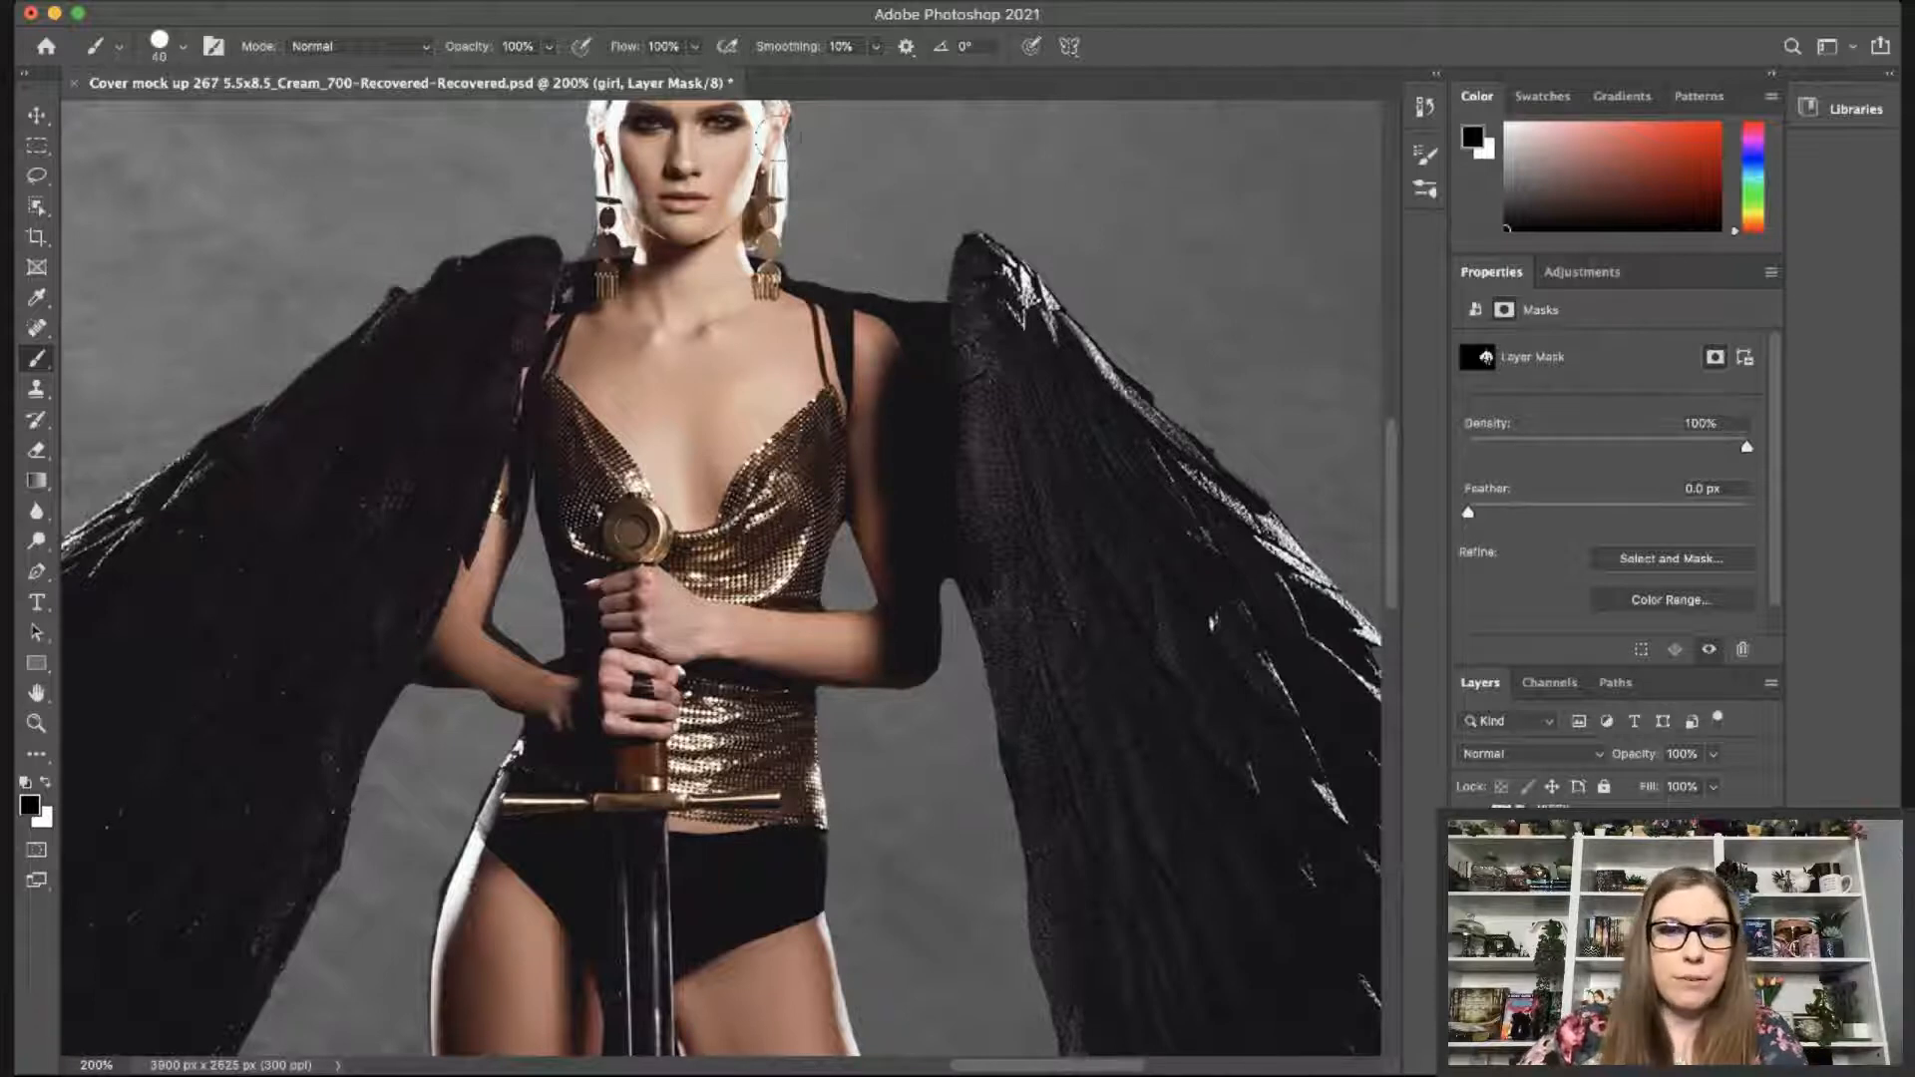
pyautogui.press('[')
pyautogui.press('[')
pyautogui.press('[')
pyautogui.press('[')
pyautogui.press('[')
pyautogui.press('[')
pyautogui.press('[')
pyautogui.press('[')
pyautogui.press('[')
pyautogui.press('[')
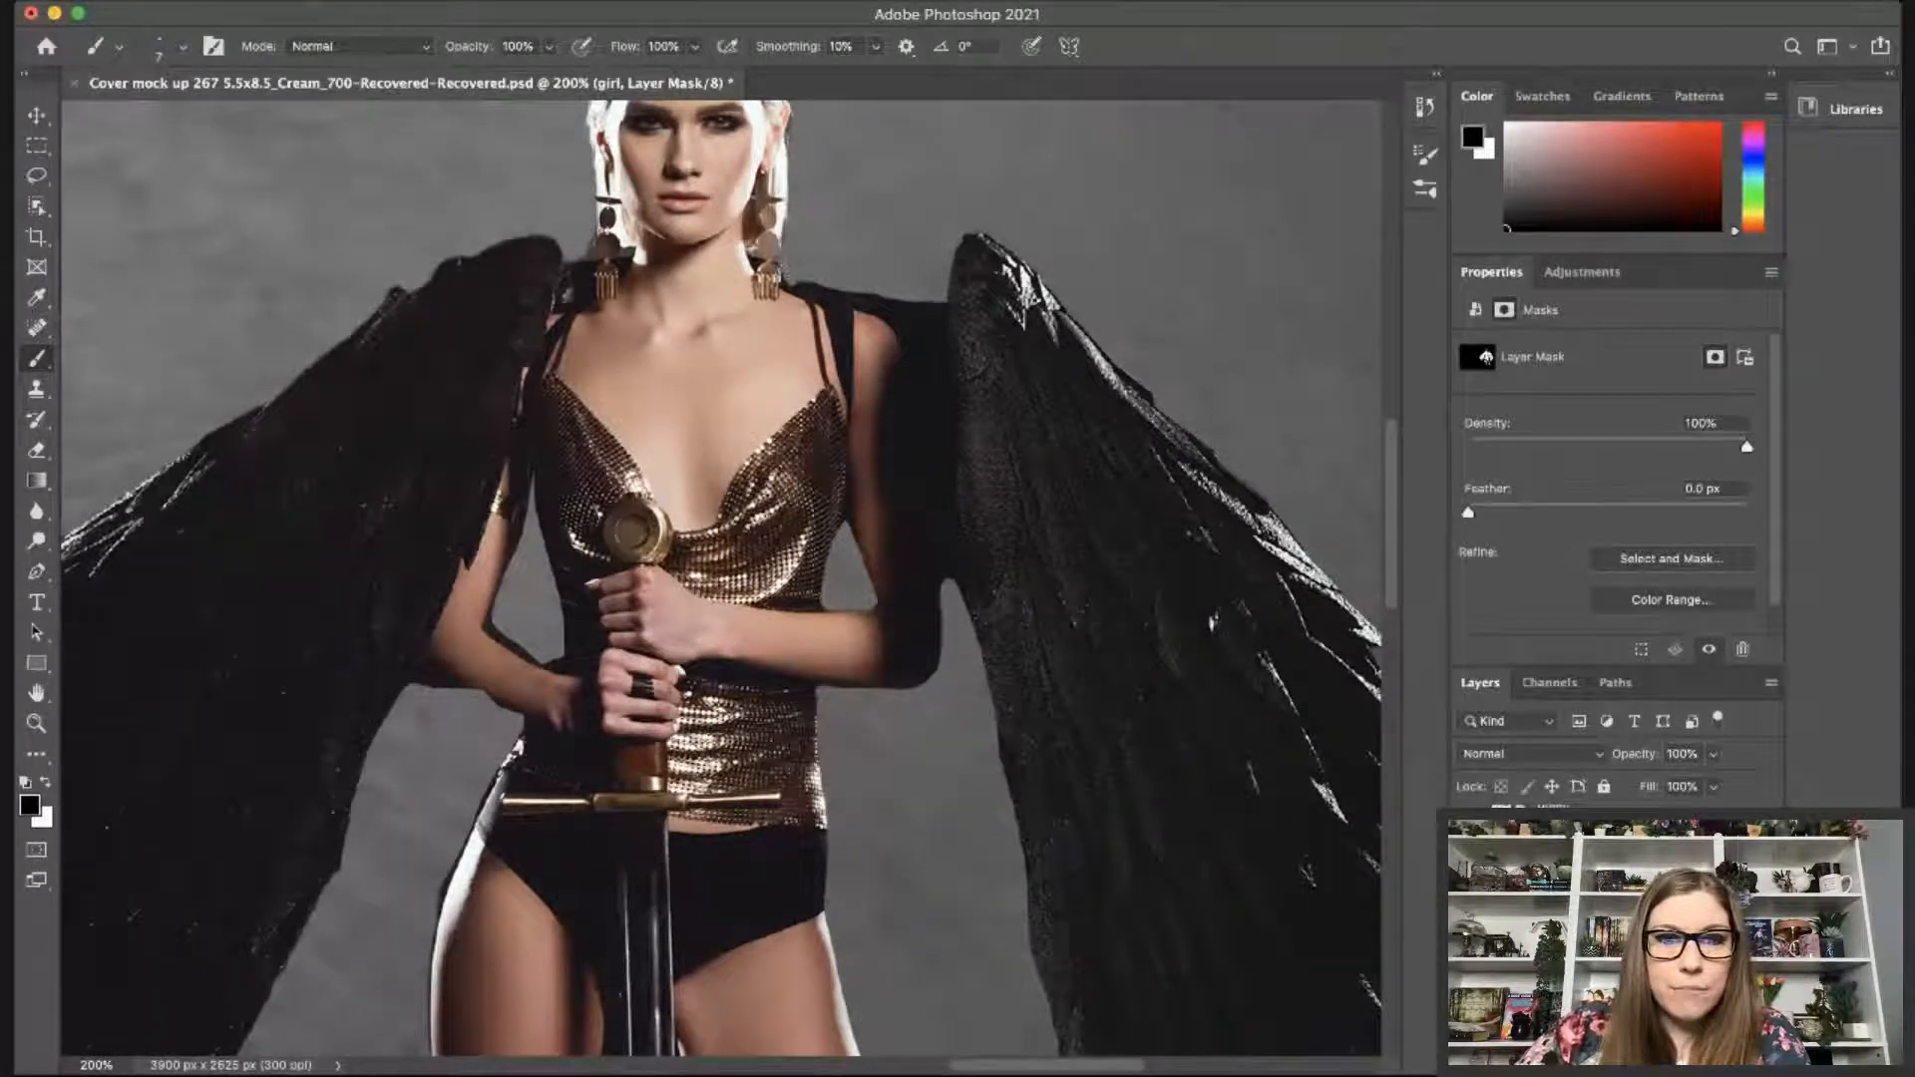
pyautogui.moveTo(798, 281); pyautogui.dragTo(864, 282)
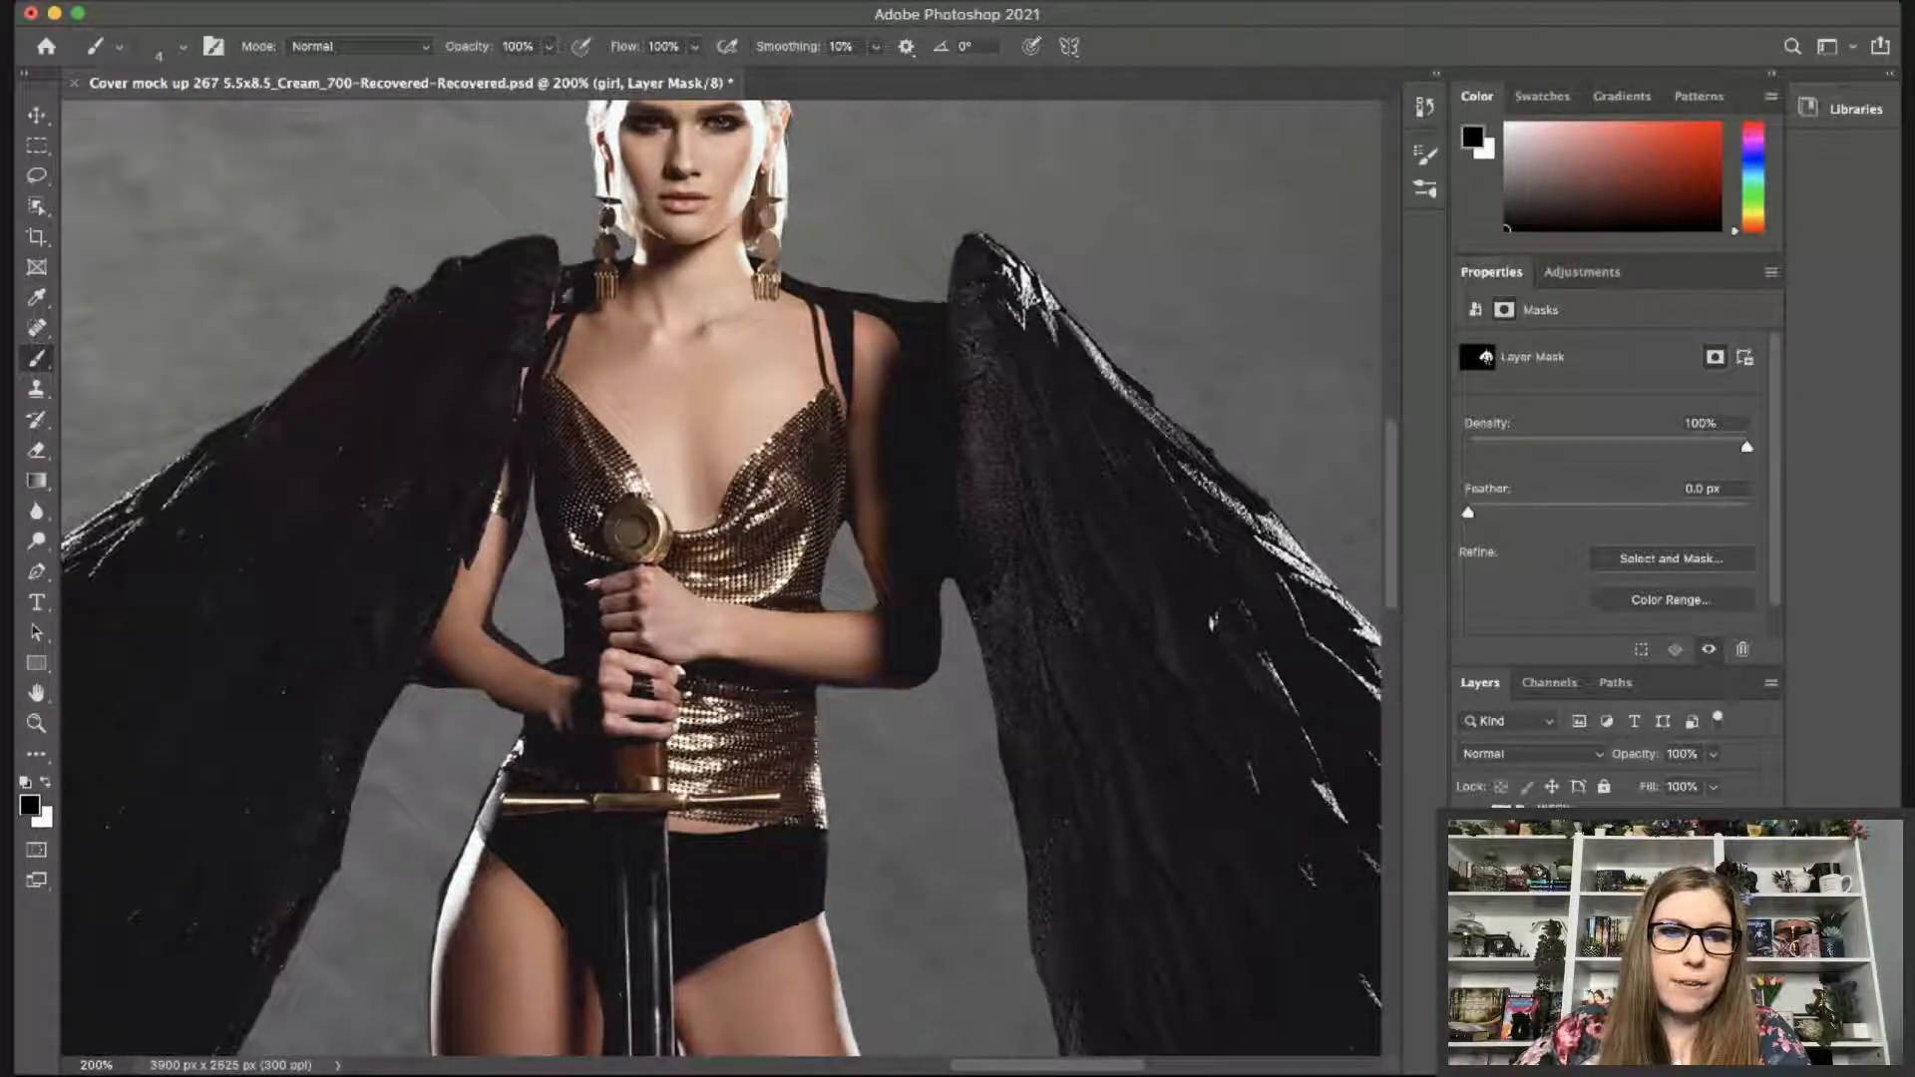
pyautogui.press('x')
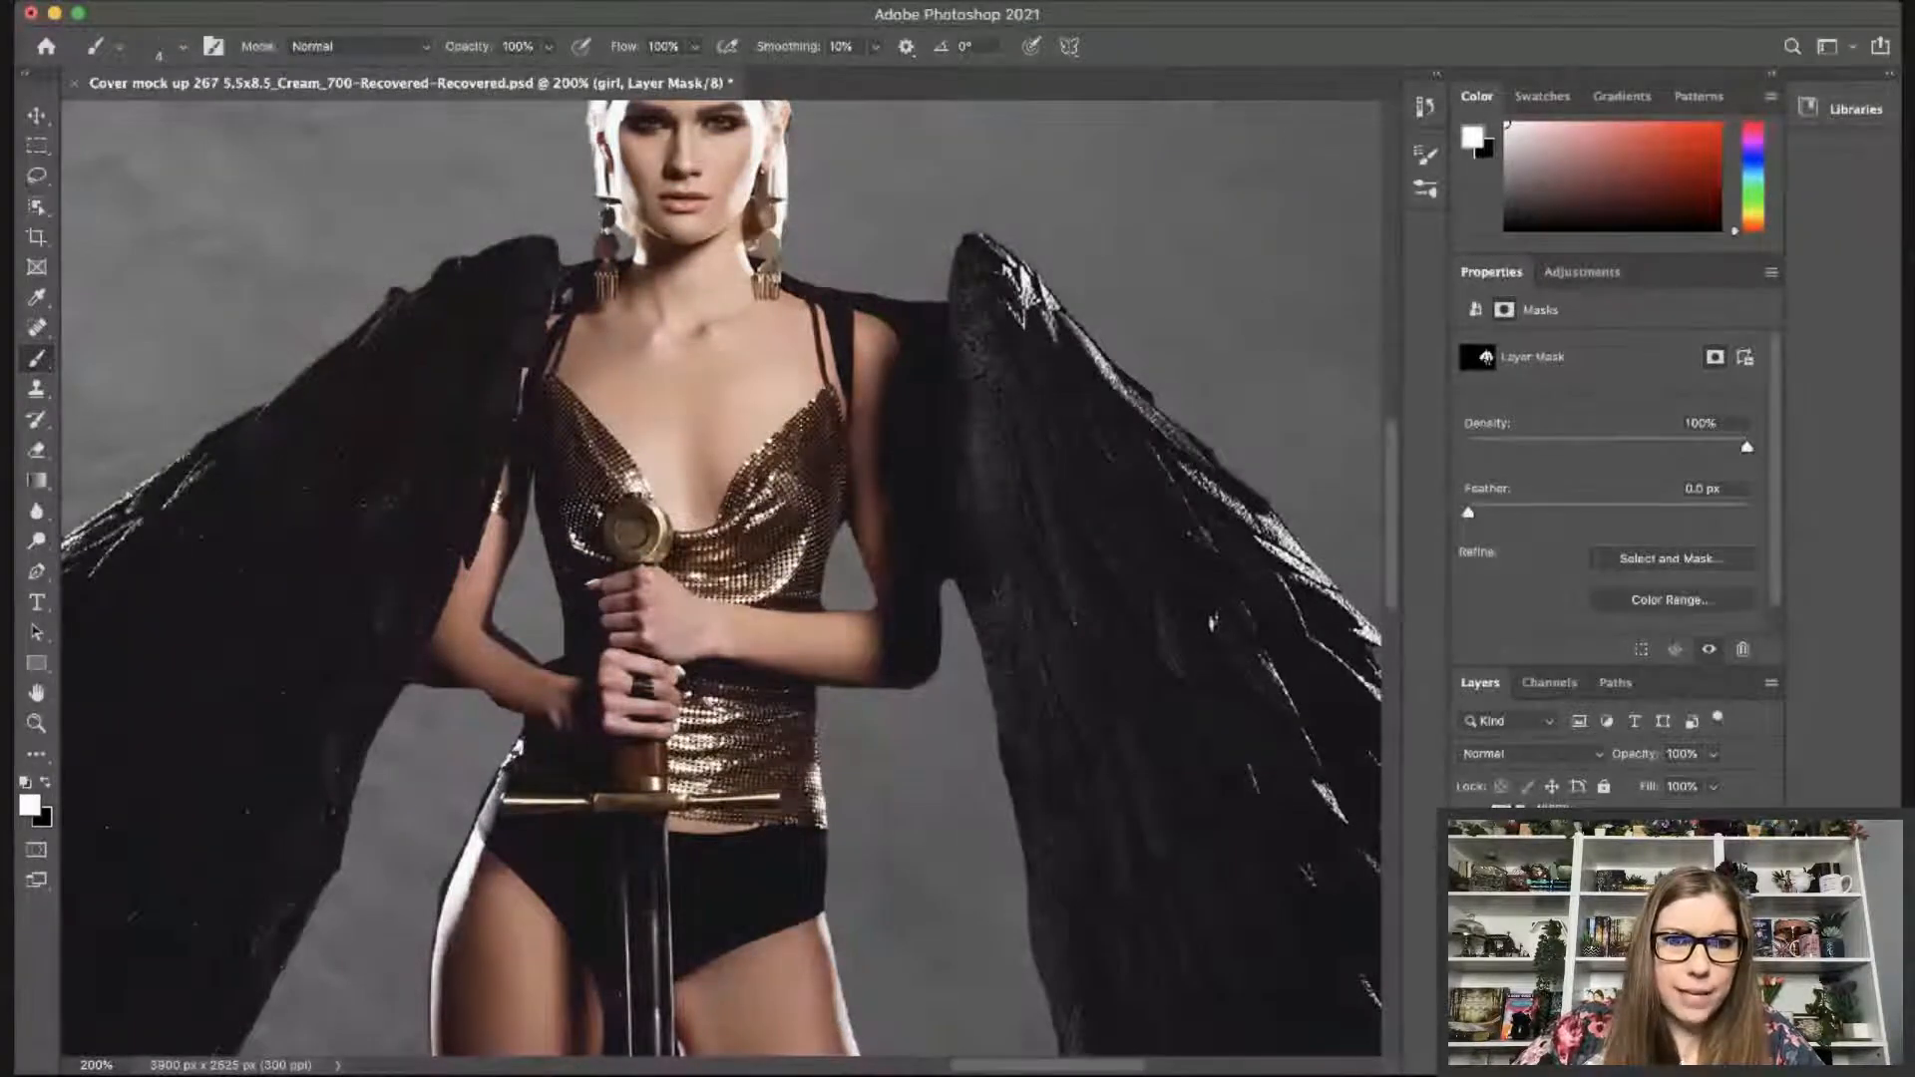
pyautogui.press('x')
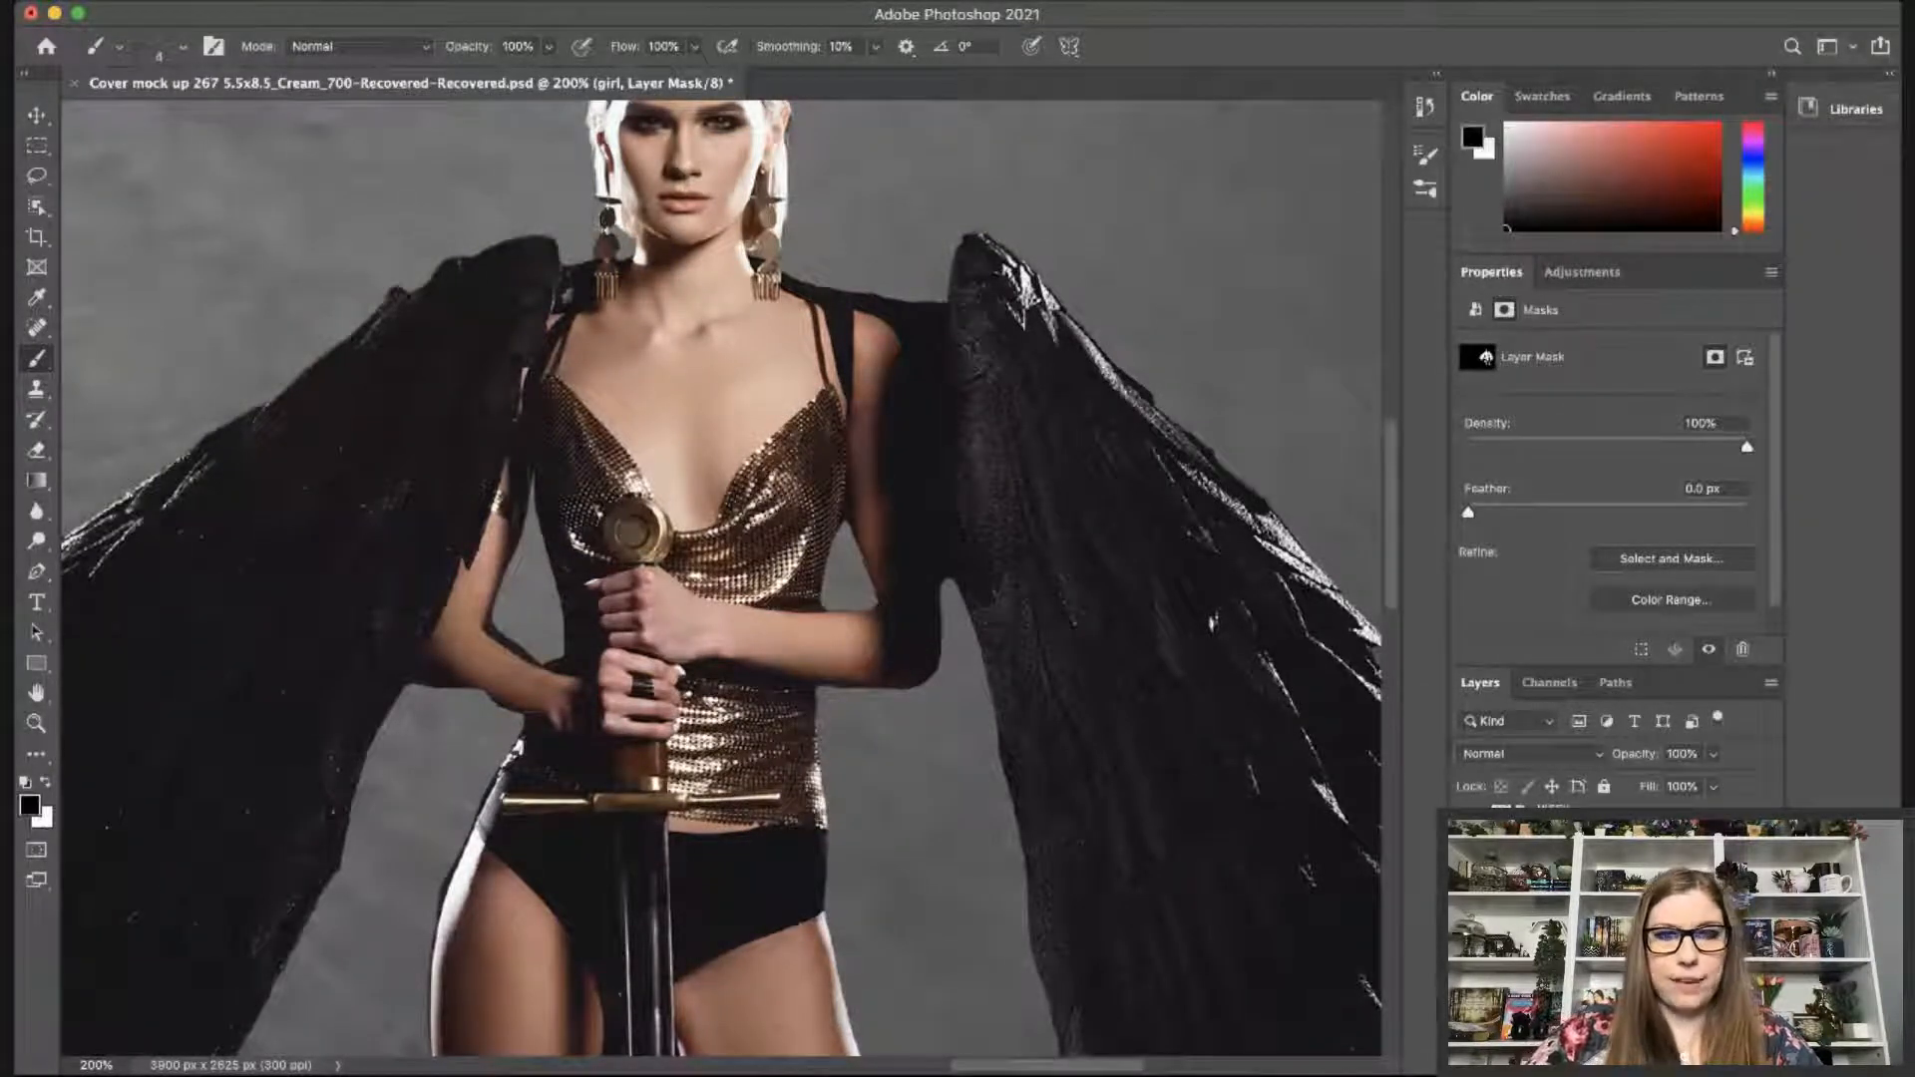
# Mask away the stray fringe along the top edge of the left wing with a 10 px brush.
pyautogui.hscroll(-10, 720, 578)
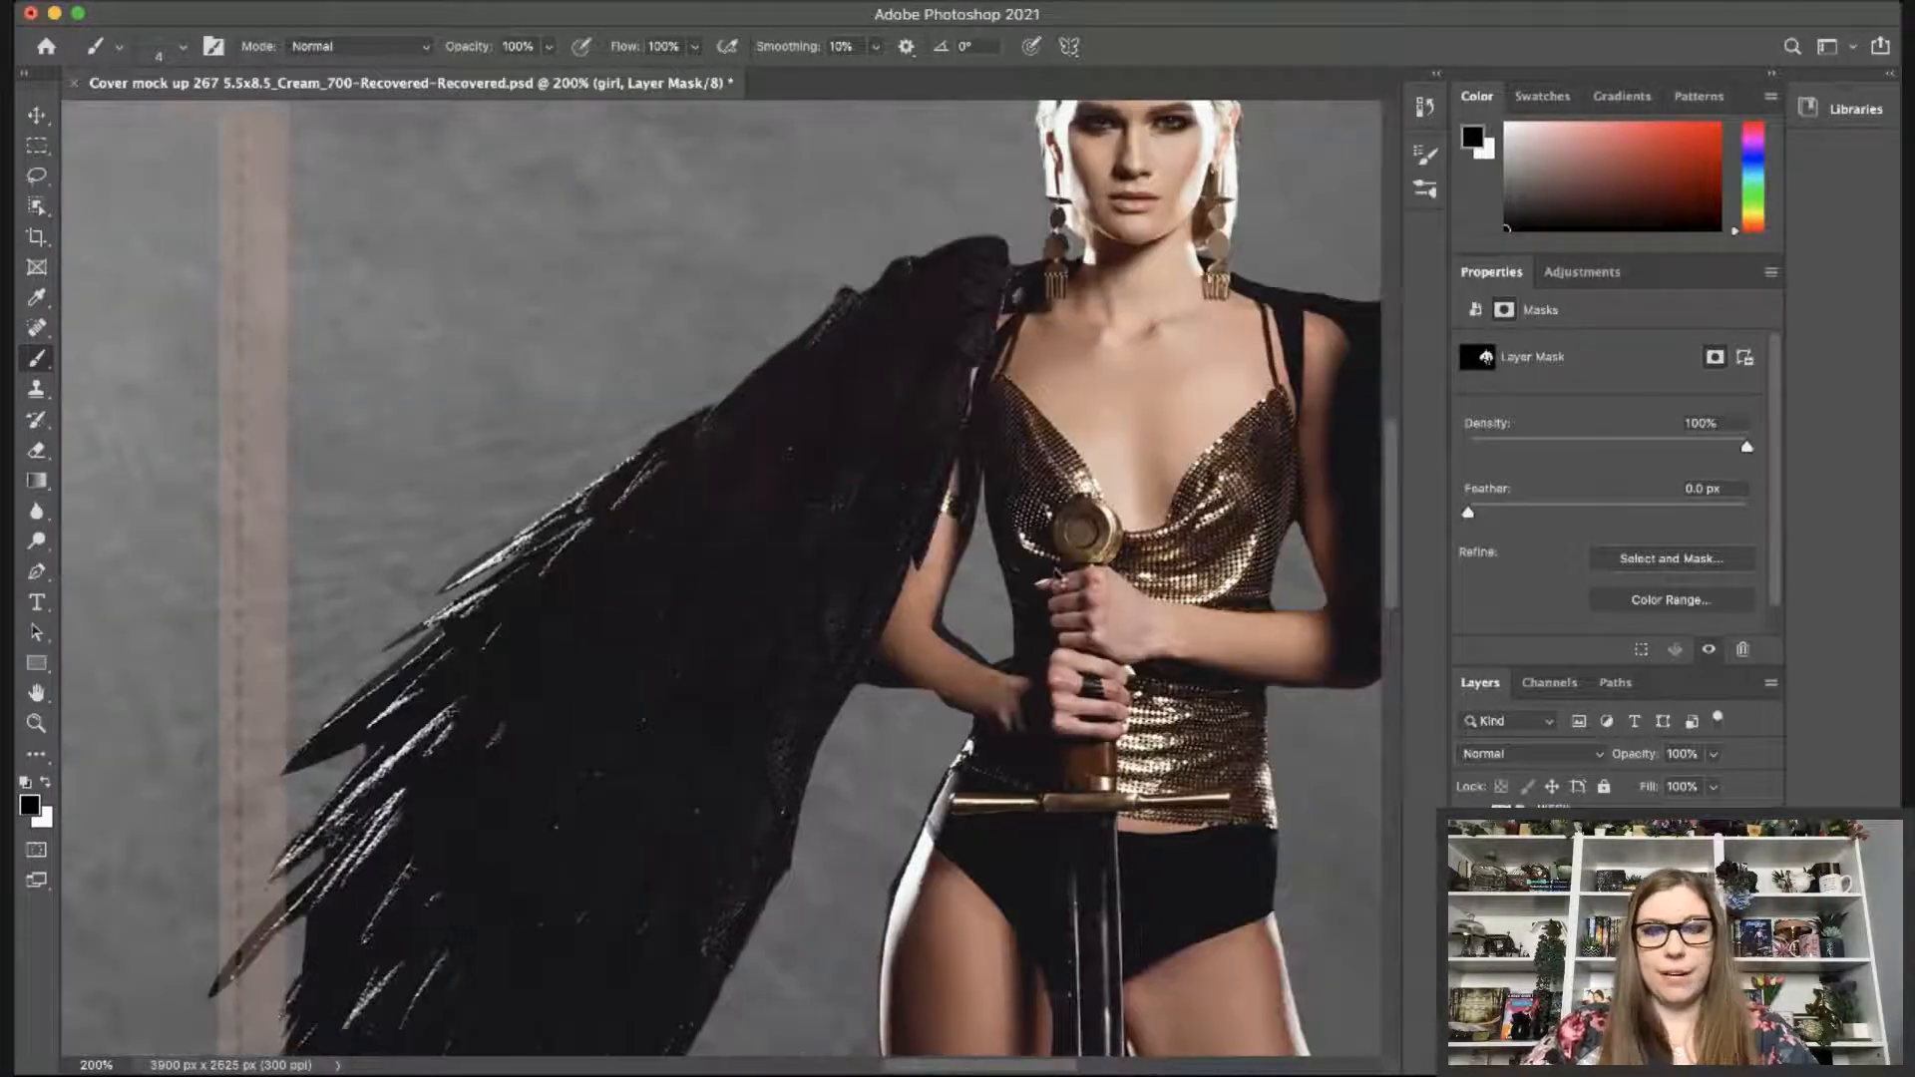
pyautogui.press(']')
pyautogui.press(']')
pyautogui.press(']')
pyautogui.press(']')
pyautogui.press(']')
pyautogui.press(']')
pyautogui.press(']')
pyautogui.press(']')
pyautogui.press(']')
pyautogui.press(']')
pyautogui.press(']')
pyautogui.press(']')
pyautogui.press(']')
pyautogui.press(']')
pyautogui.press('[')
pyautogui.press('[')
pyautogui.press('[')
pyautogui.press('[')
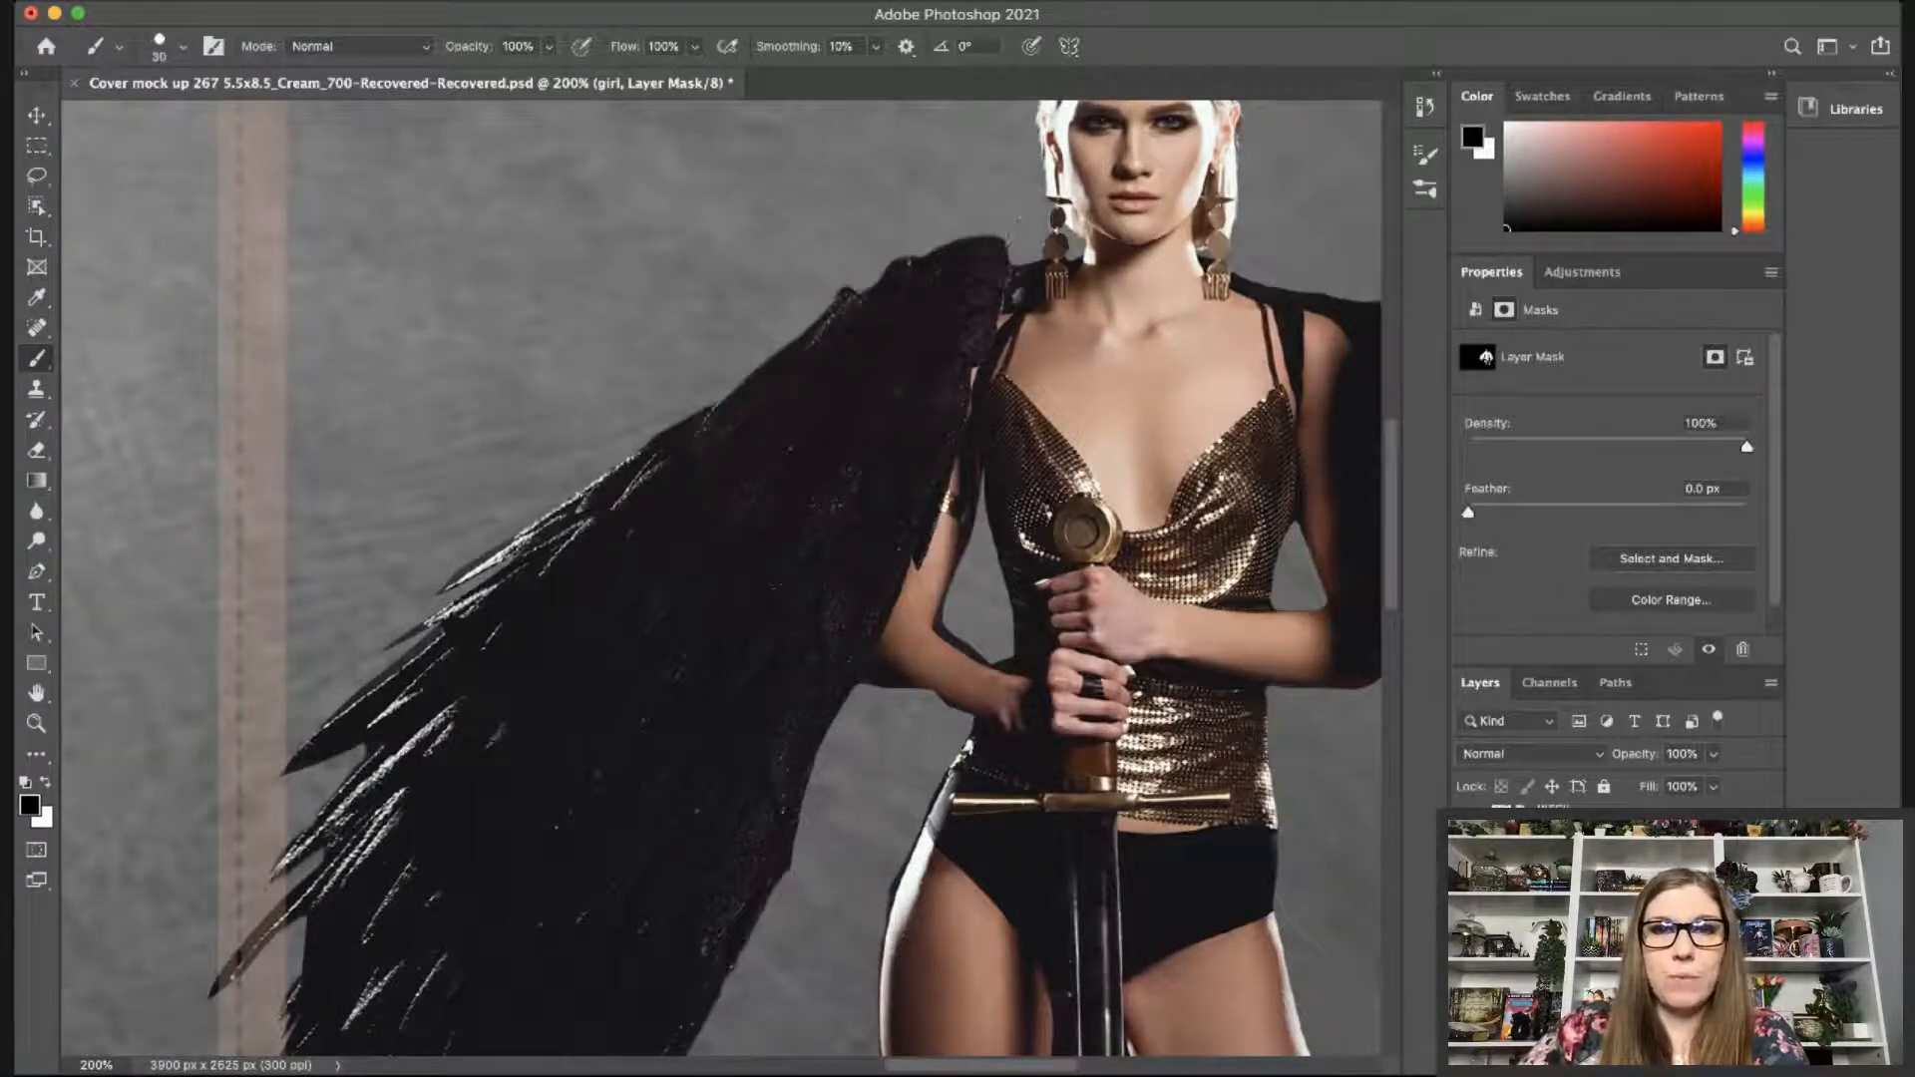
pyautogui.press('[')
pyautogui.press('[')
pyautogui.press('[')
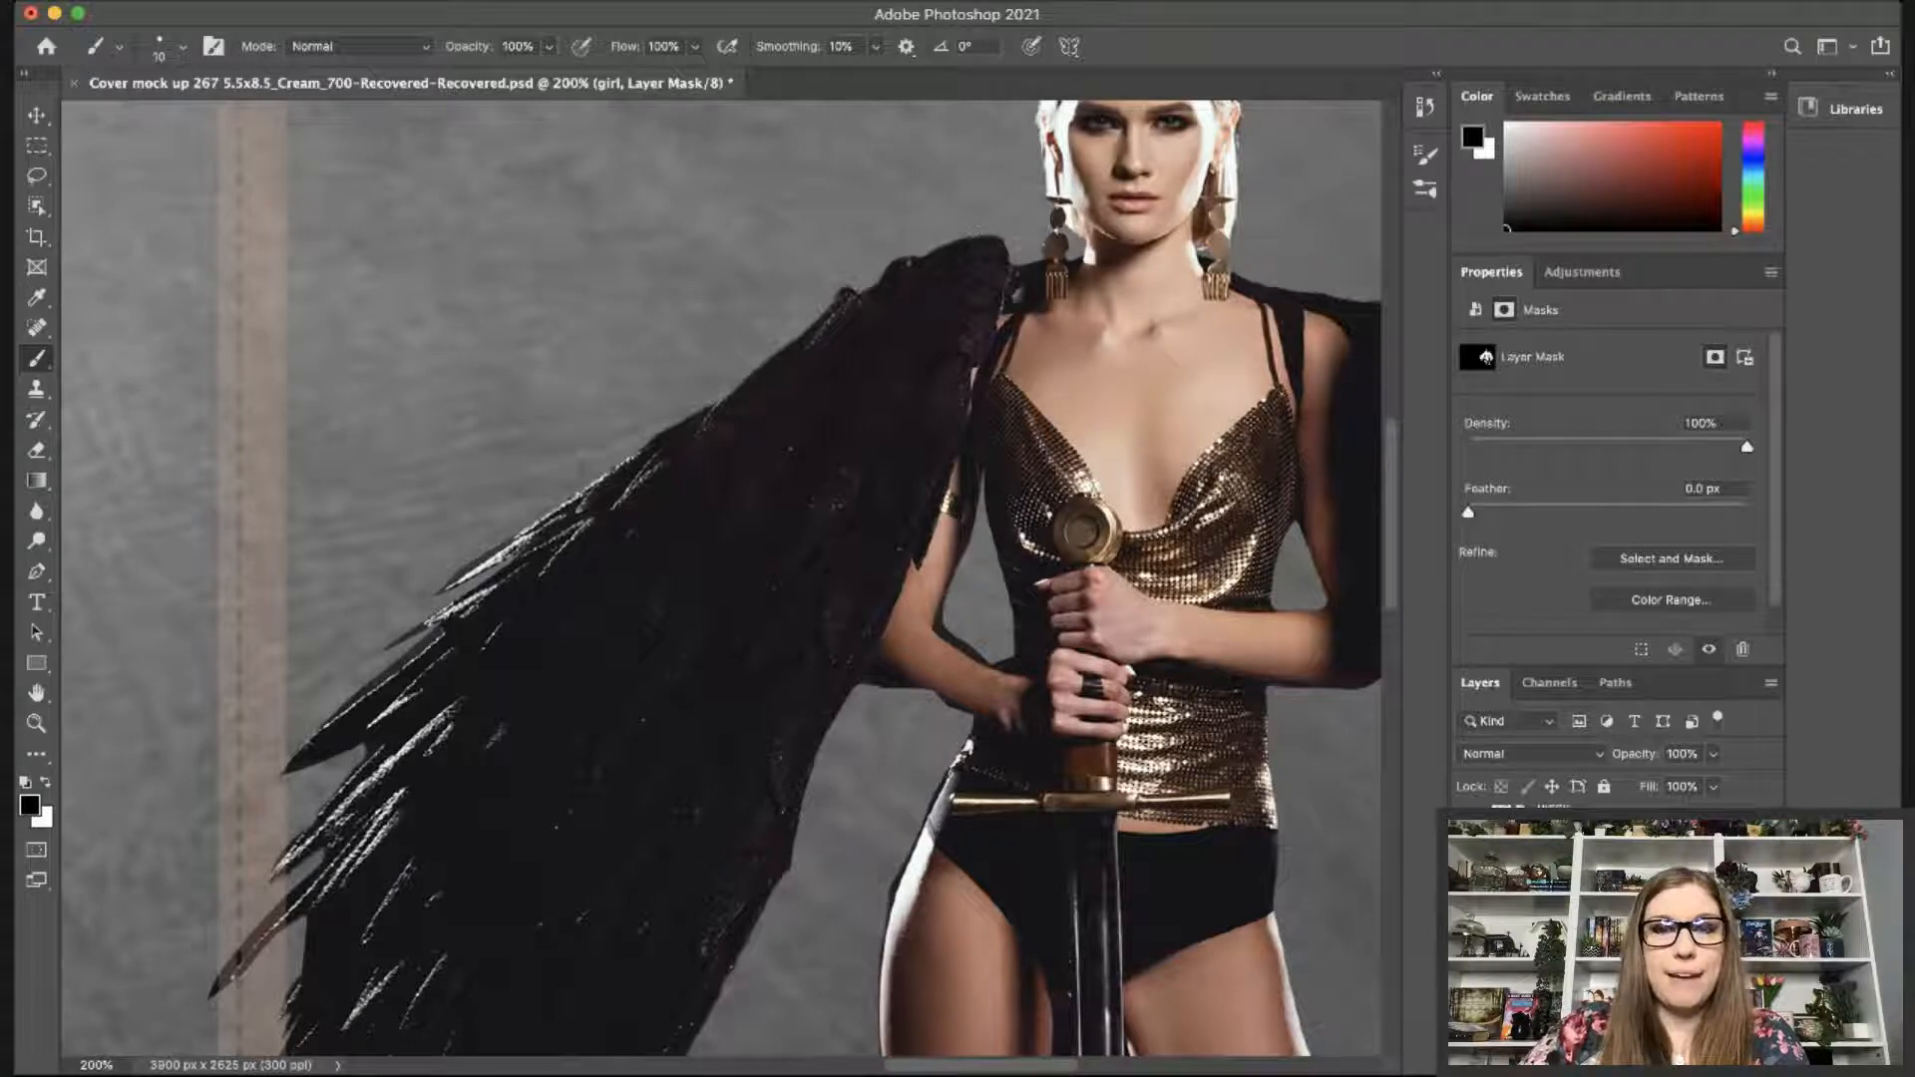
pyautogui.press('[')
pyautogui.moveTo(937, 248); pyautogui.dragTo(808, 326)
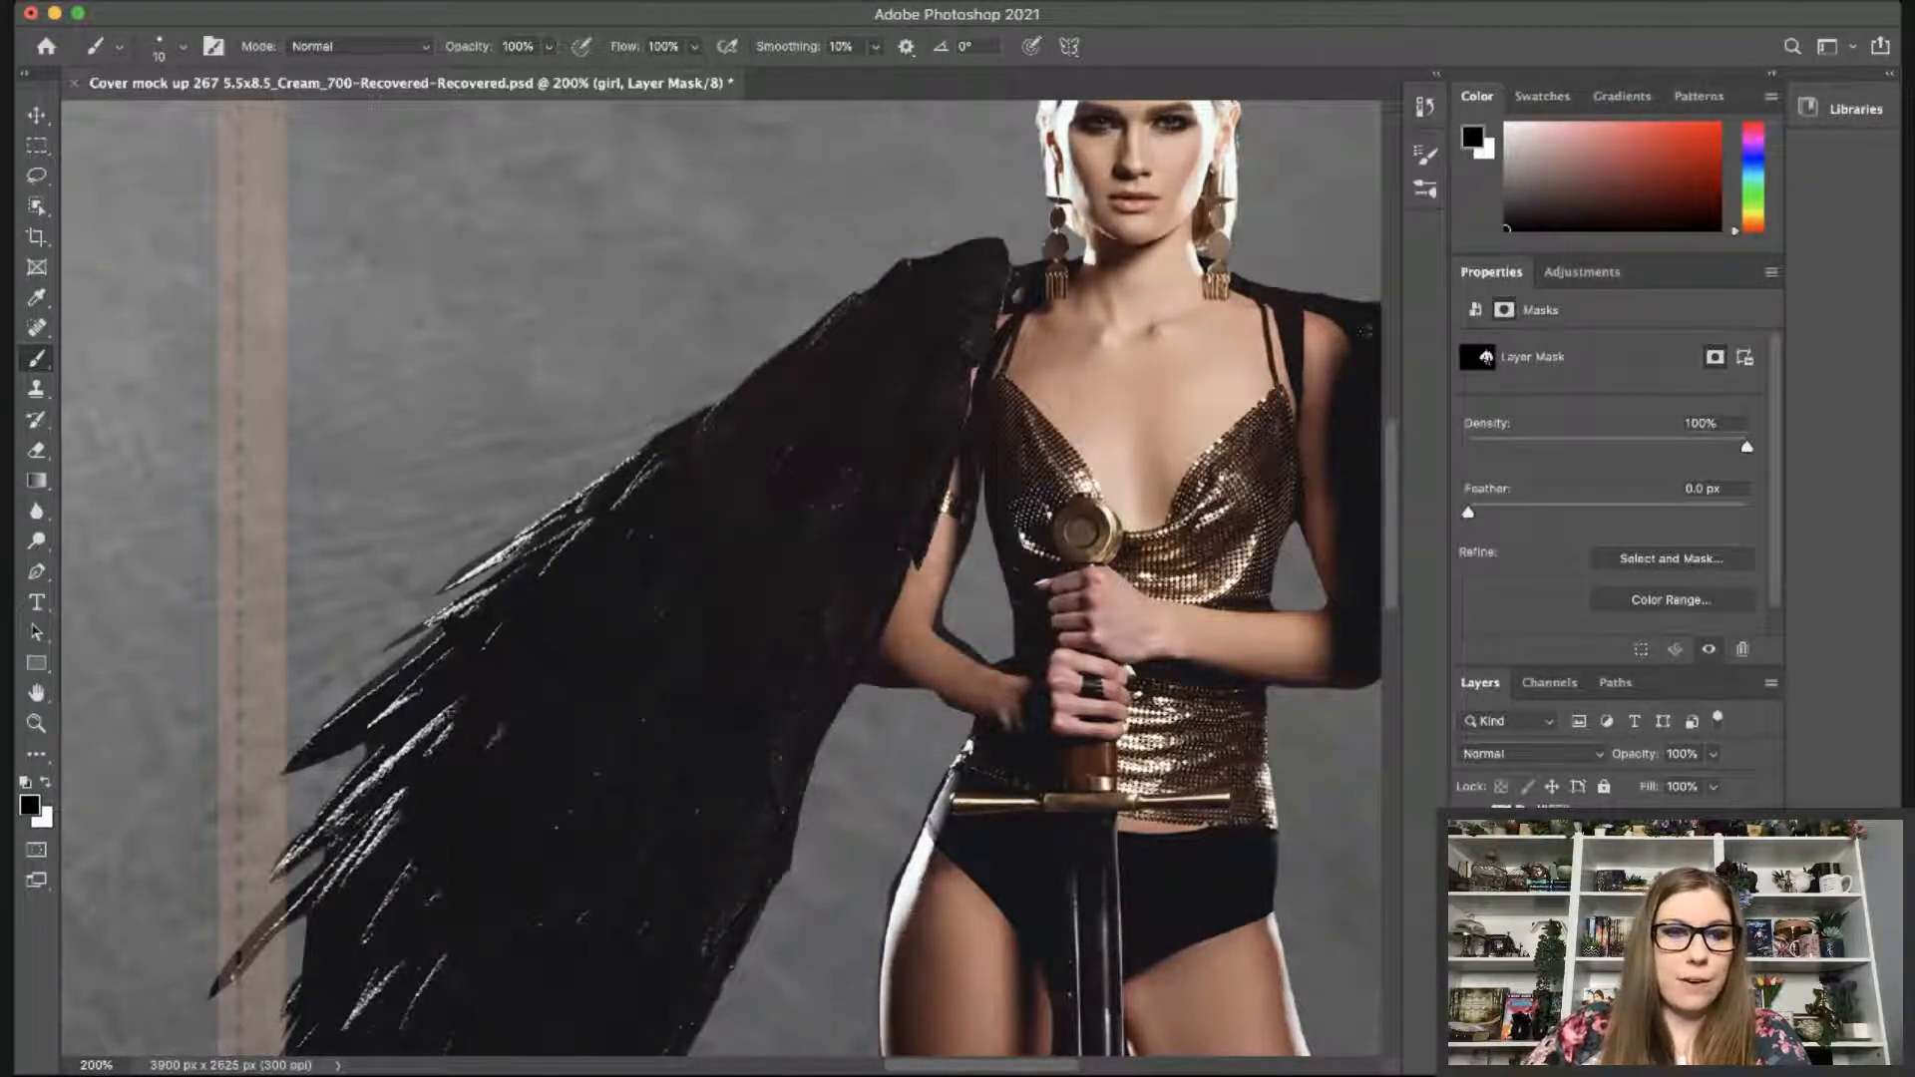
# Mask out the fringe along the left wing's lower inner edge and the outer edge of the left leg with a 35 px brush.
pyautogui.moveTo(1391, 449); pyautogui.dragTo(1391, 579)
pyautogui.press(']')
pyautogui.press(']')
pyautogui.press(']')
pyautogui.press(']')
pyautogui.press(']')
pyautogui.moveTo(798, 262)
pyautogui.mouseDown()
pyautogui.moveTo(733, 309)
pyautogui.moveTo(653, 464)
pyautogui.moveTo(650, 441)
pyautogui.moveTo(628, 464)
pyautogui.mouseUp()
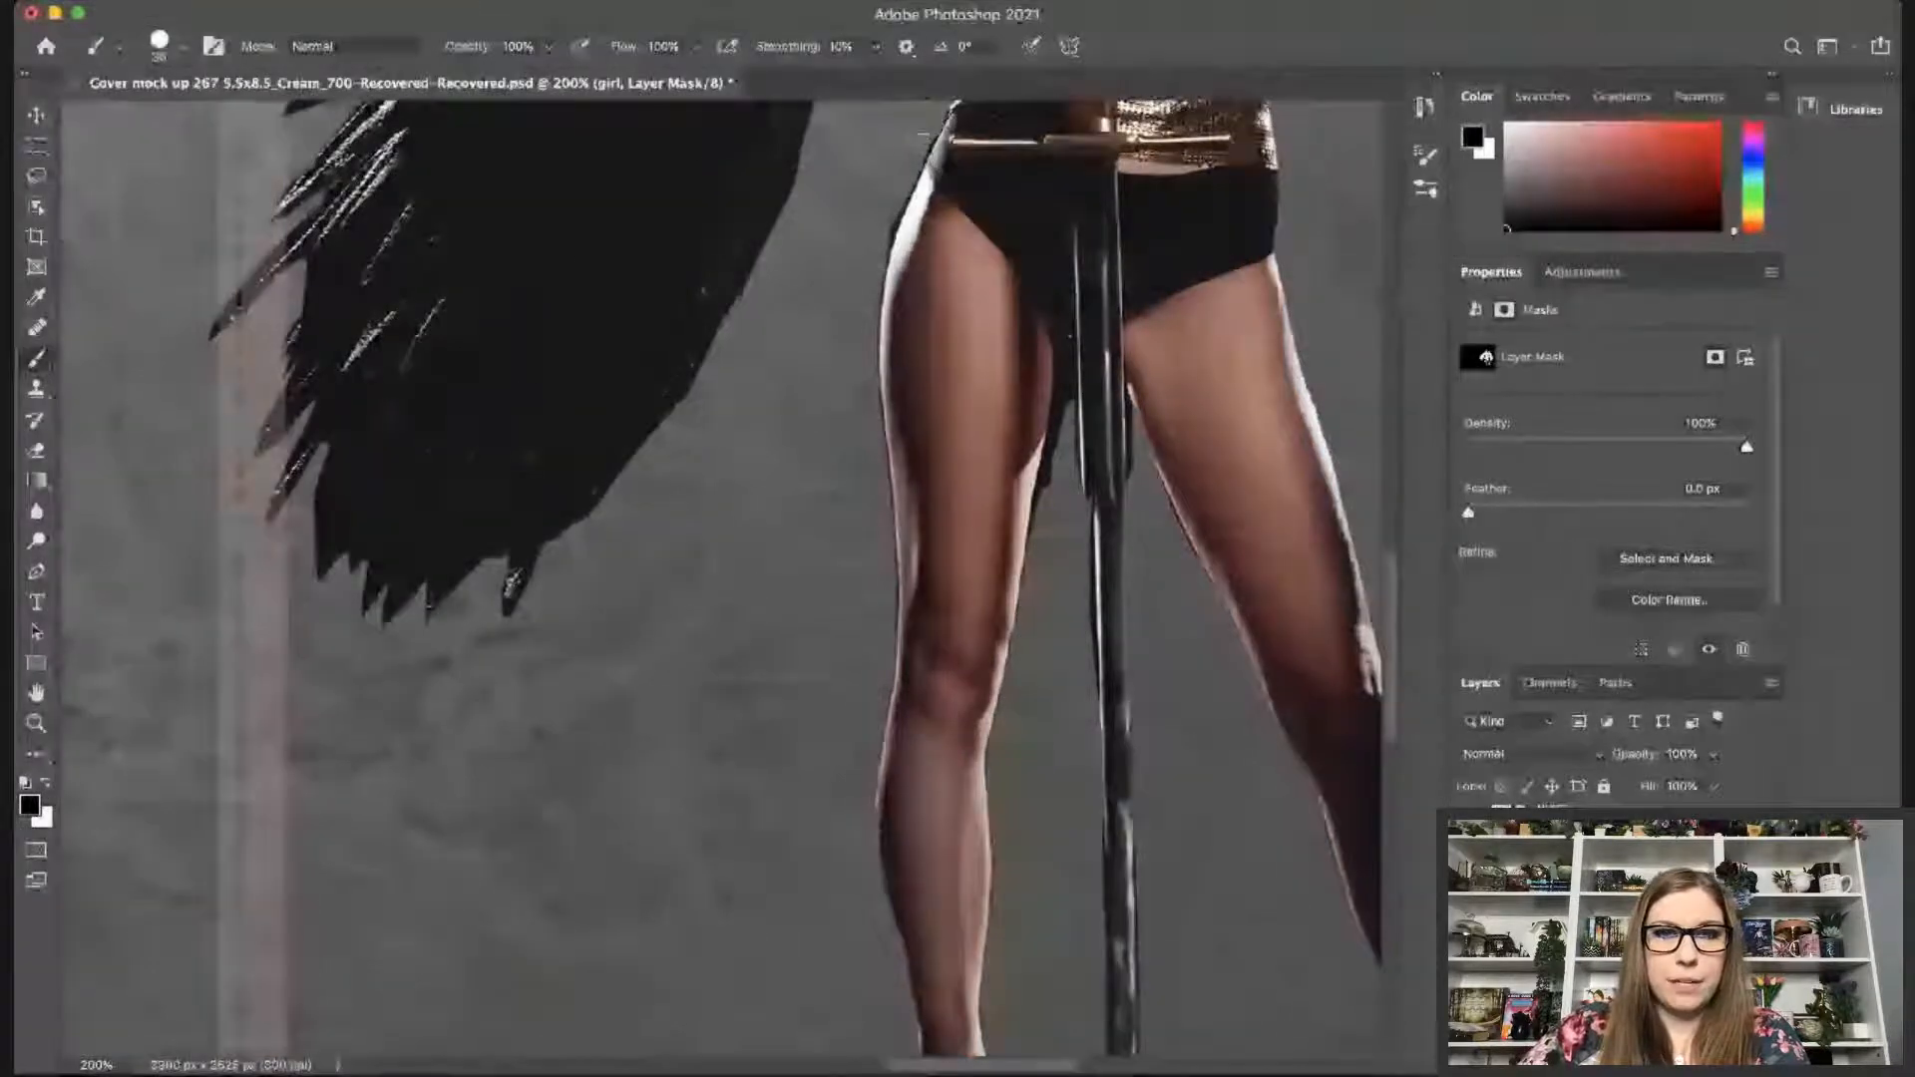
pyautogui.moveTo(922, 135)
pyautogui.mouseDown()
pyautogui.moveTo(868, 214)
pyautogui.moveTo(875, 545)
pyautogui.moveTo(856, 691)
pyautogui.mouseUp()
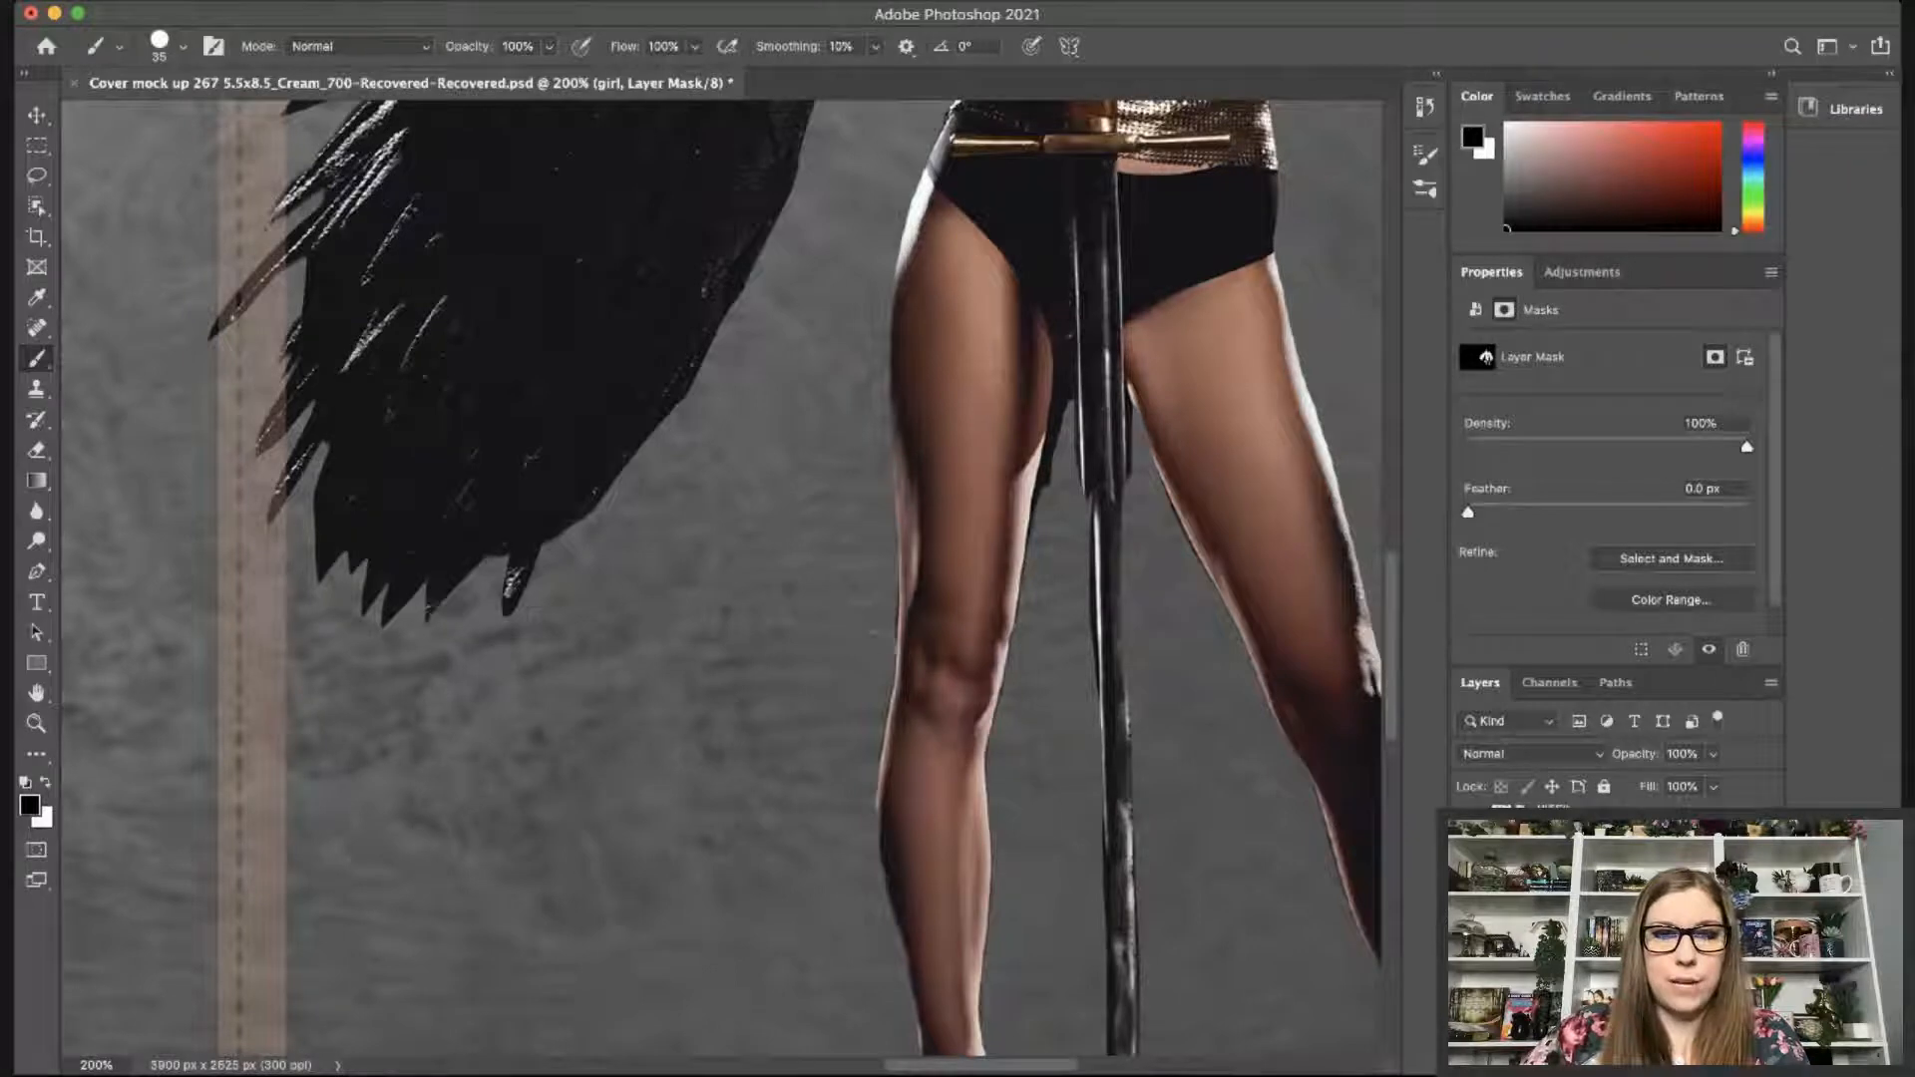
# Mask out the dark leftover between the left thigh and the sword with a small brush, and restore the blade's left edge with a straight stroke.
pyautogui.press('[')
pyautogui.press('[')
pyautogui.press('[')
pyautogui.press('[')
pyautogui.press('[')
pyautogui.press('[')
pyautogui.press('[')
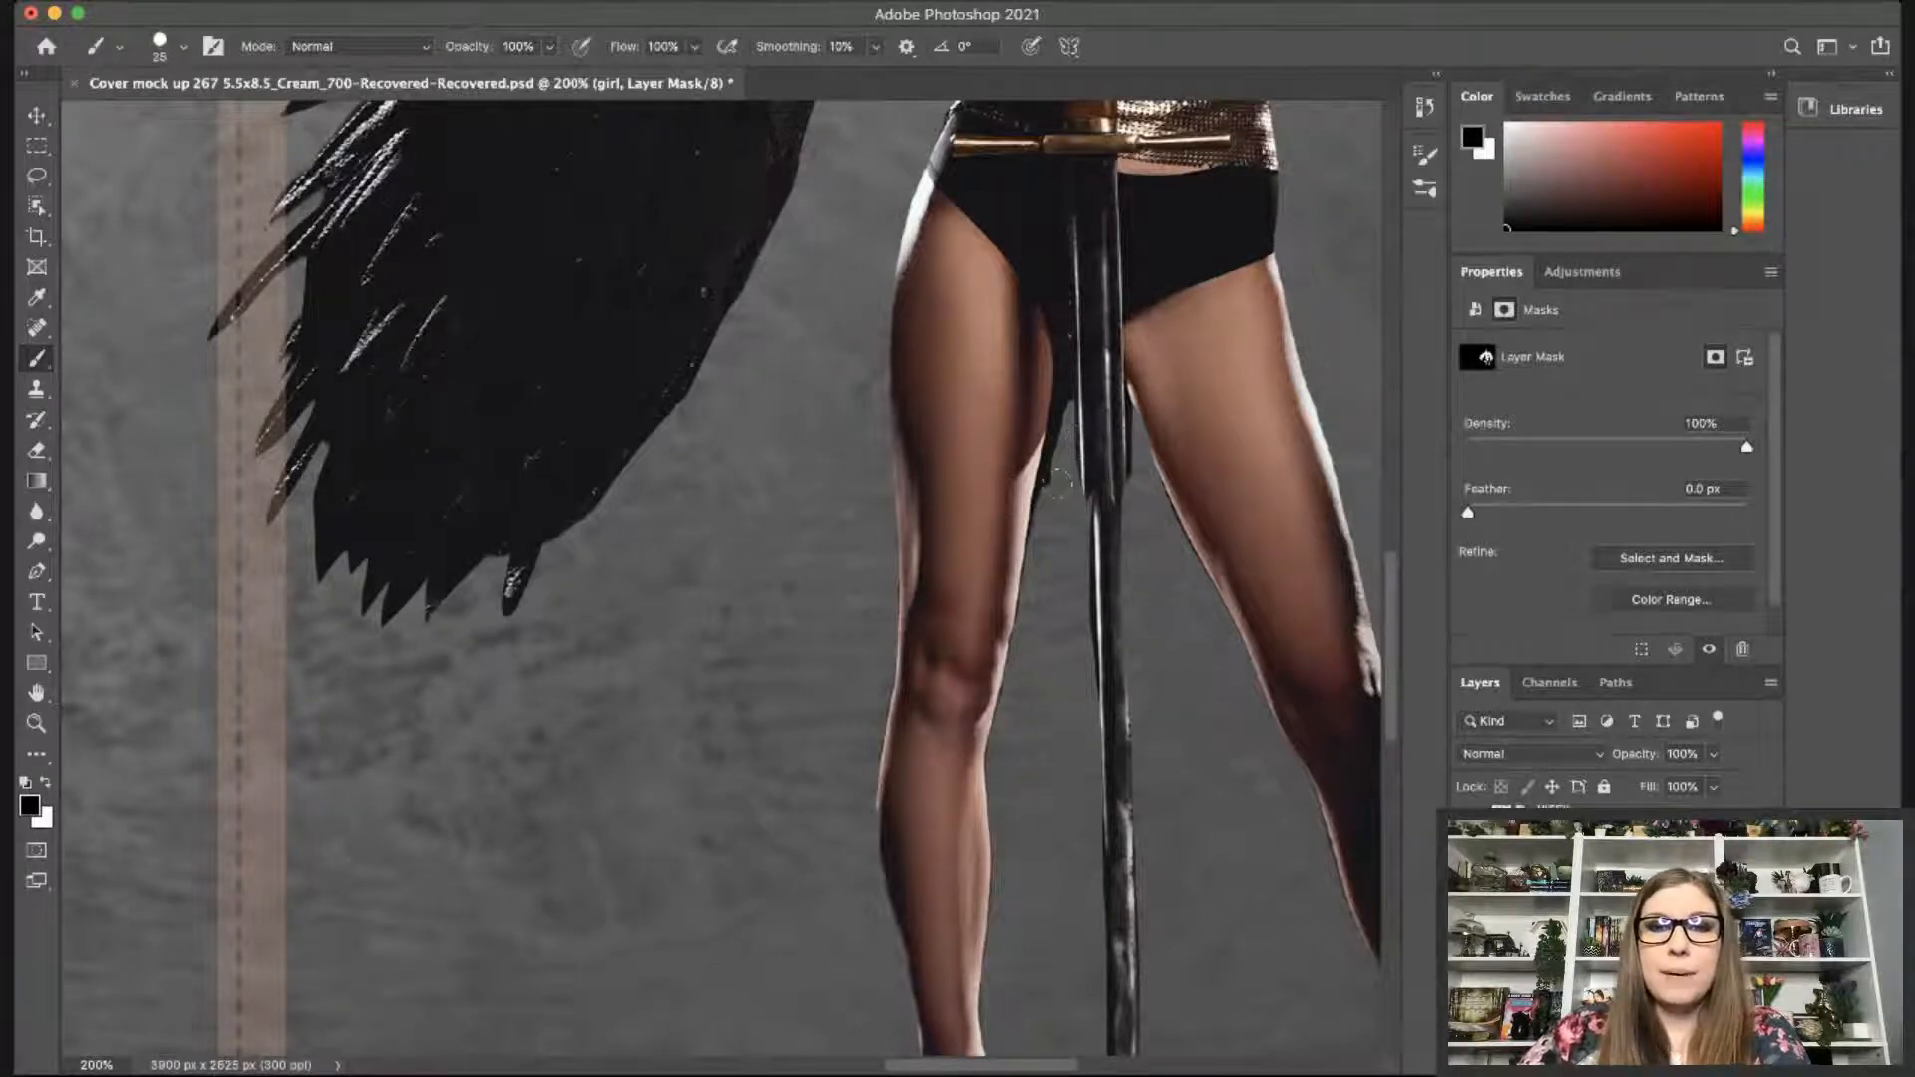
pyautogui.moveTo(1053, 449)
pyautogui.mouseDown()
pyautogui.moveTo(1068, 344)
pyautogui.moveTo(1053, 437)
pyautogui.mouseUp()
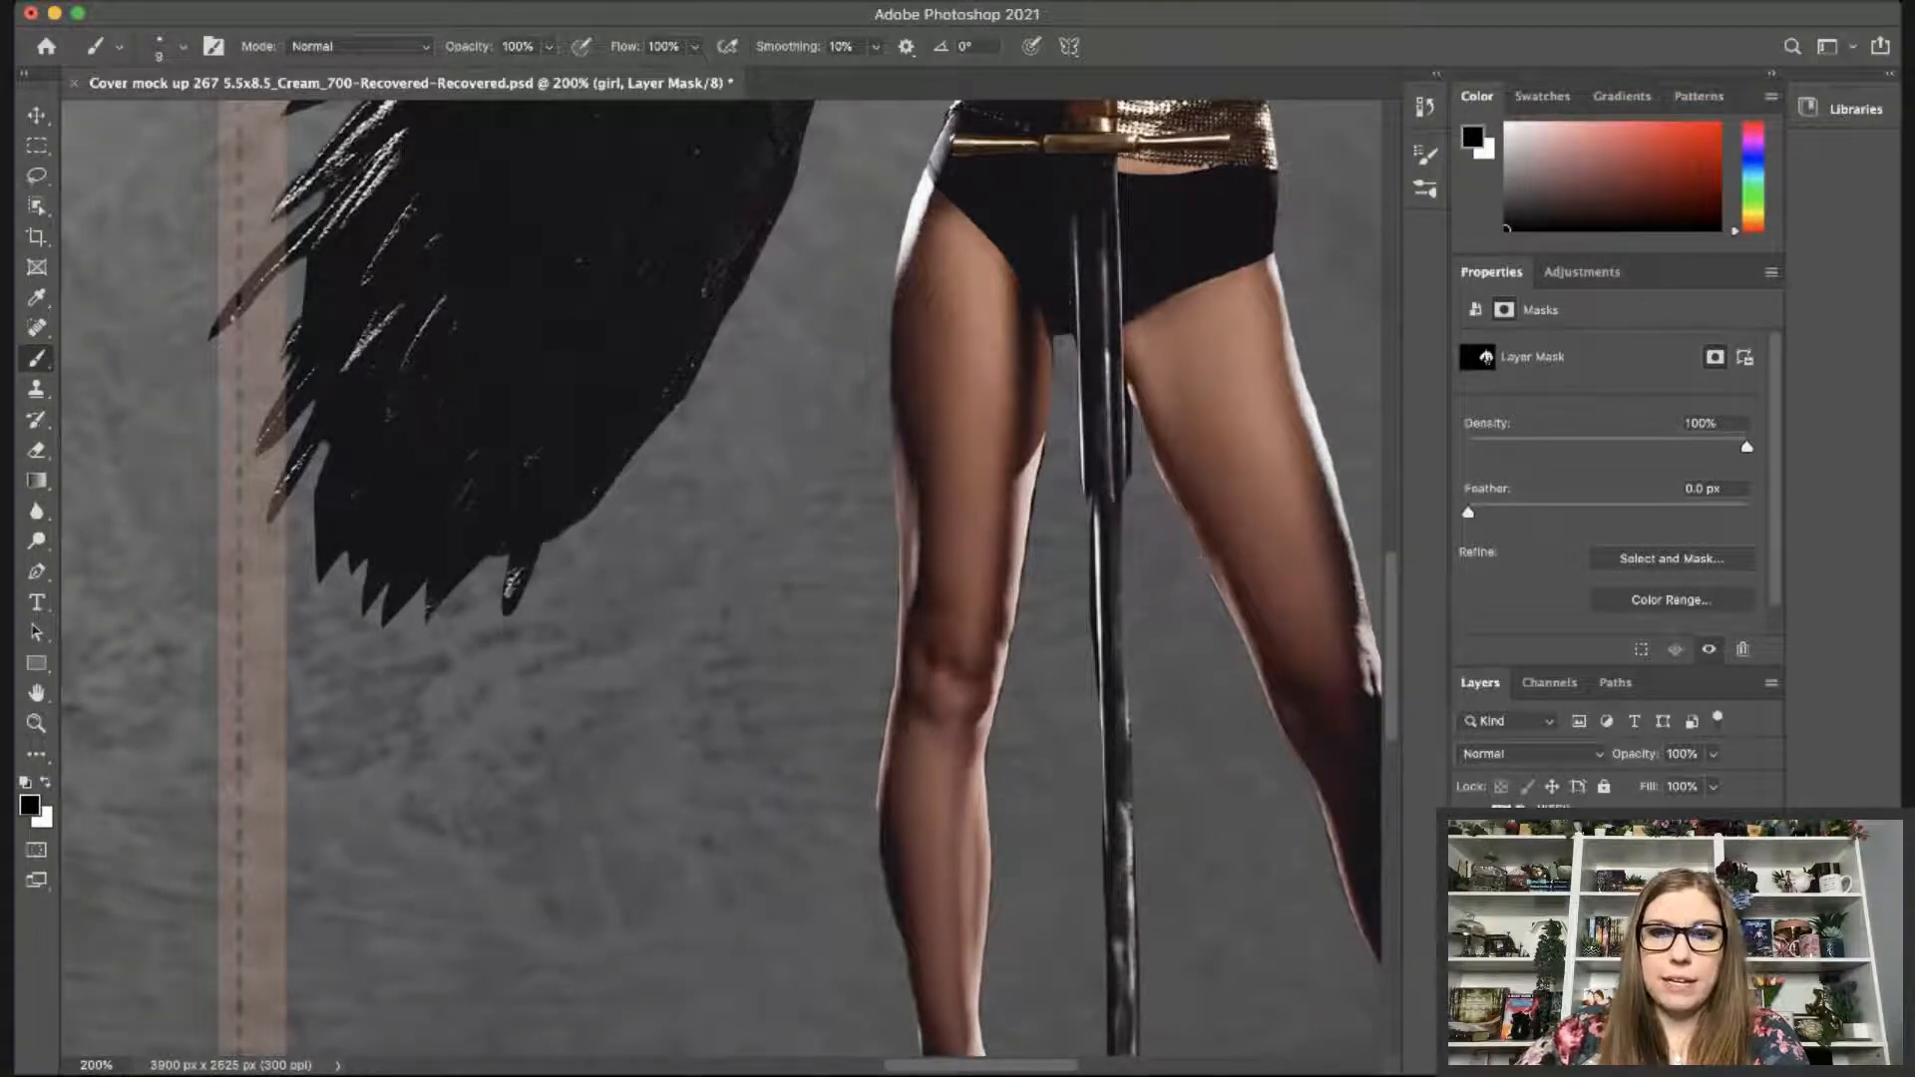
pyautogui.press('x')
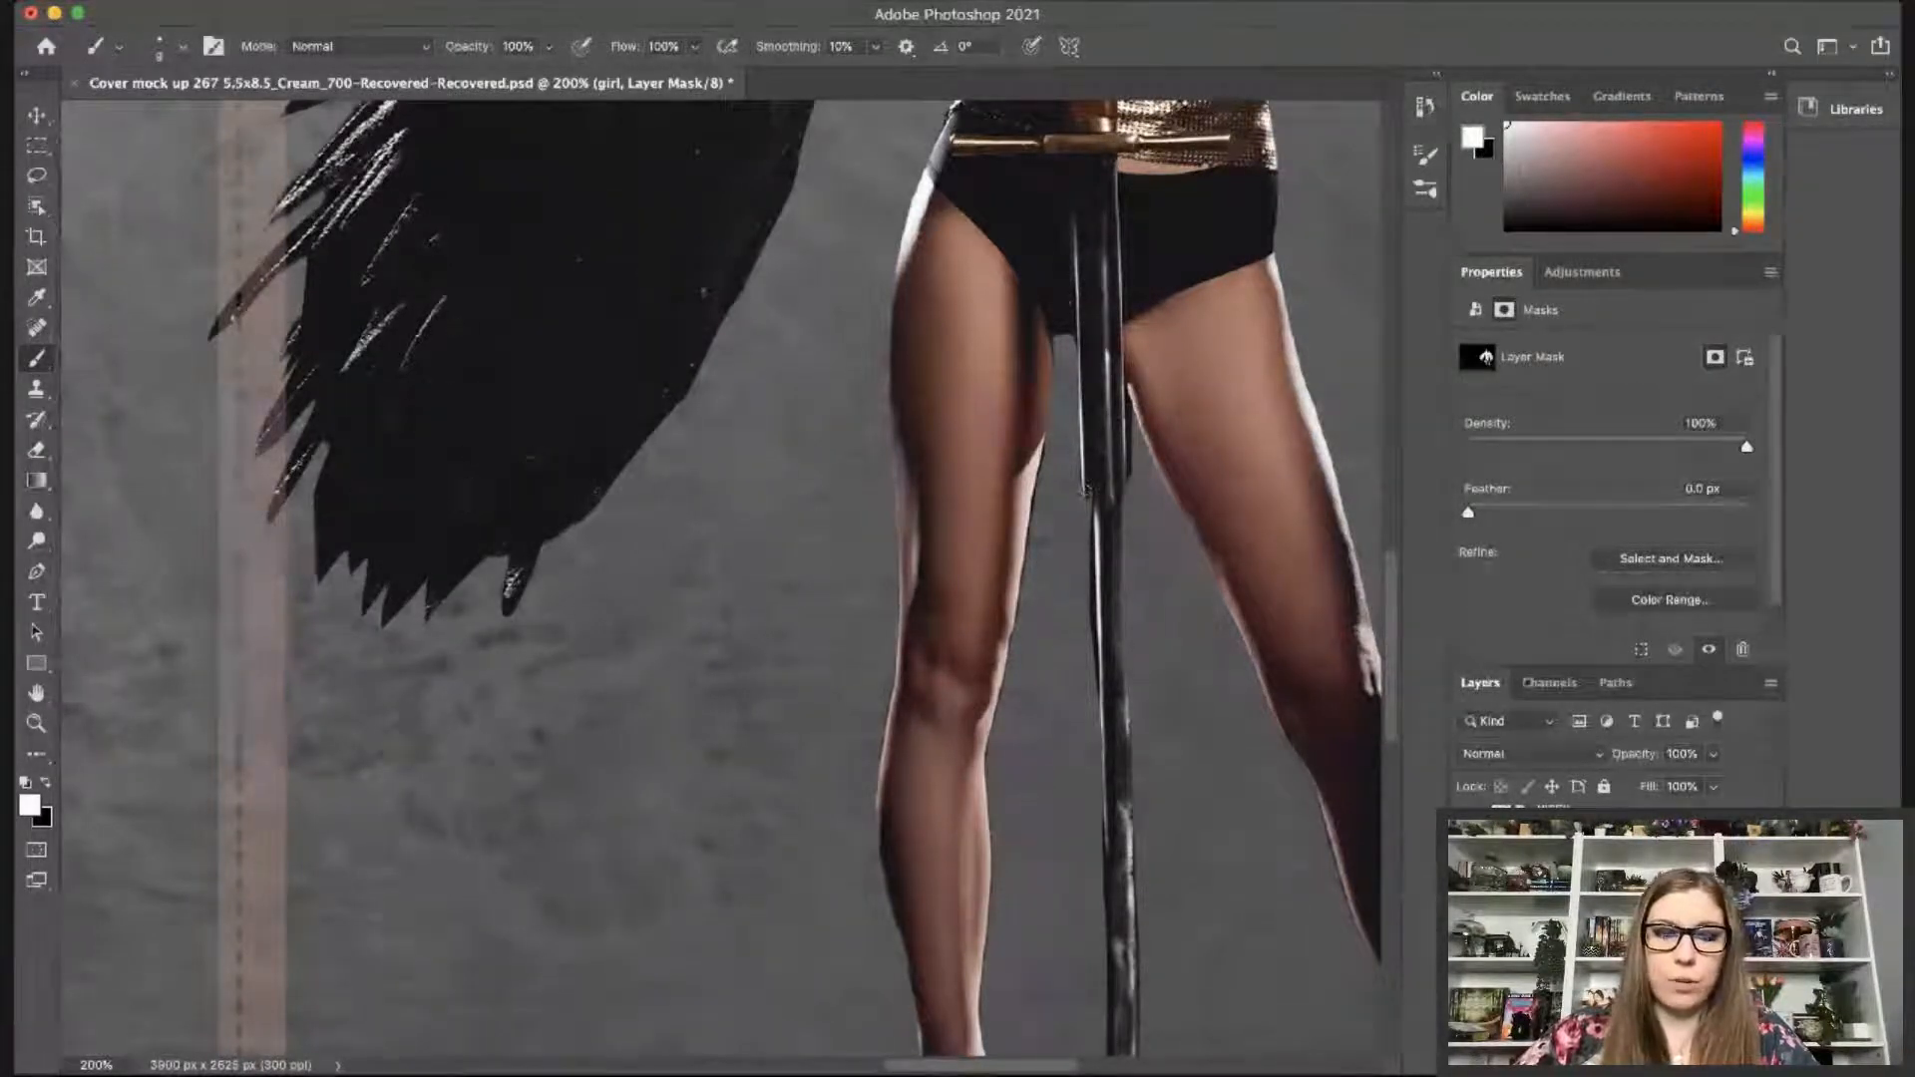
pyautogui.keyDown('shift'); pyautogui.click(1110, 972); pyautogui.keyUp('shift')
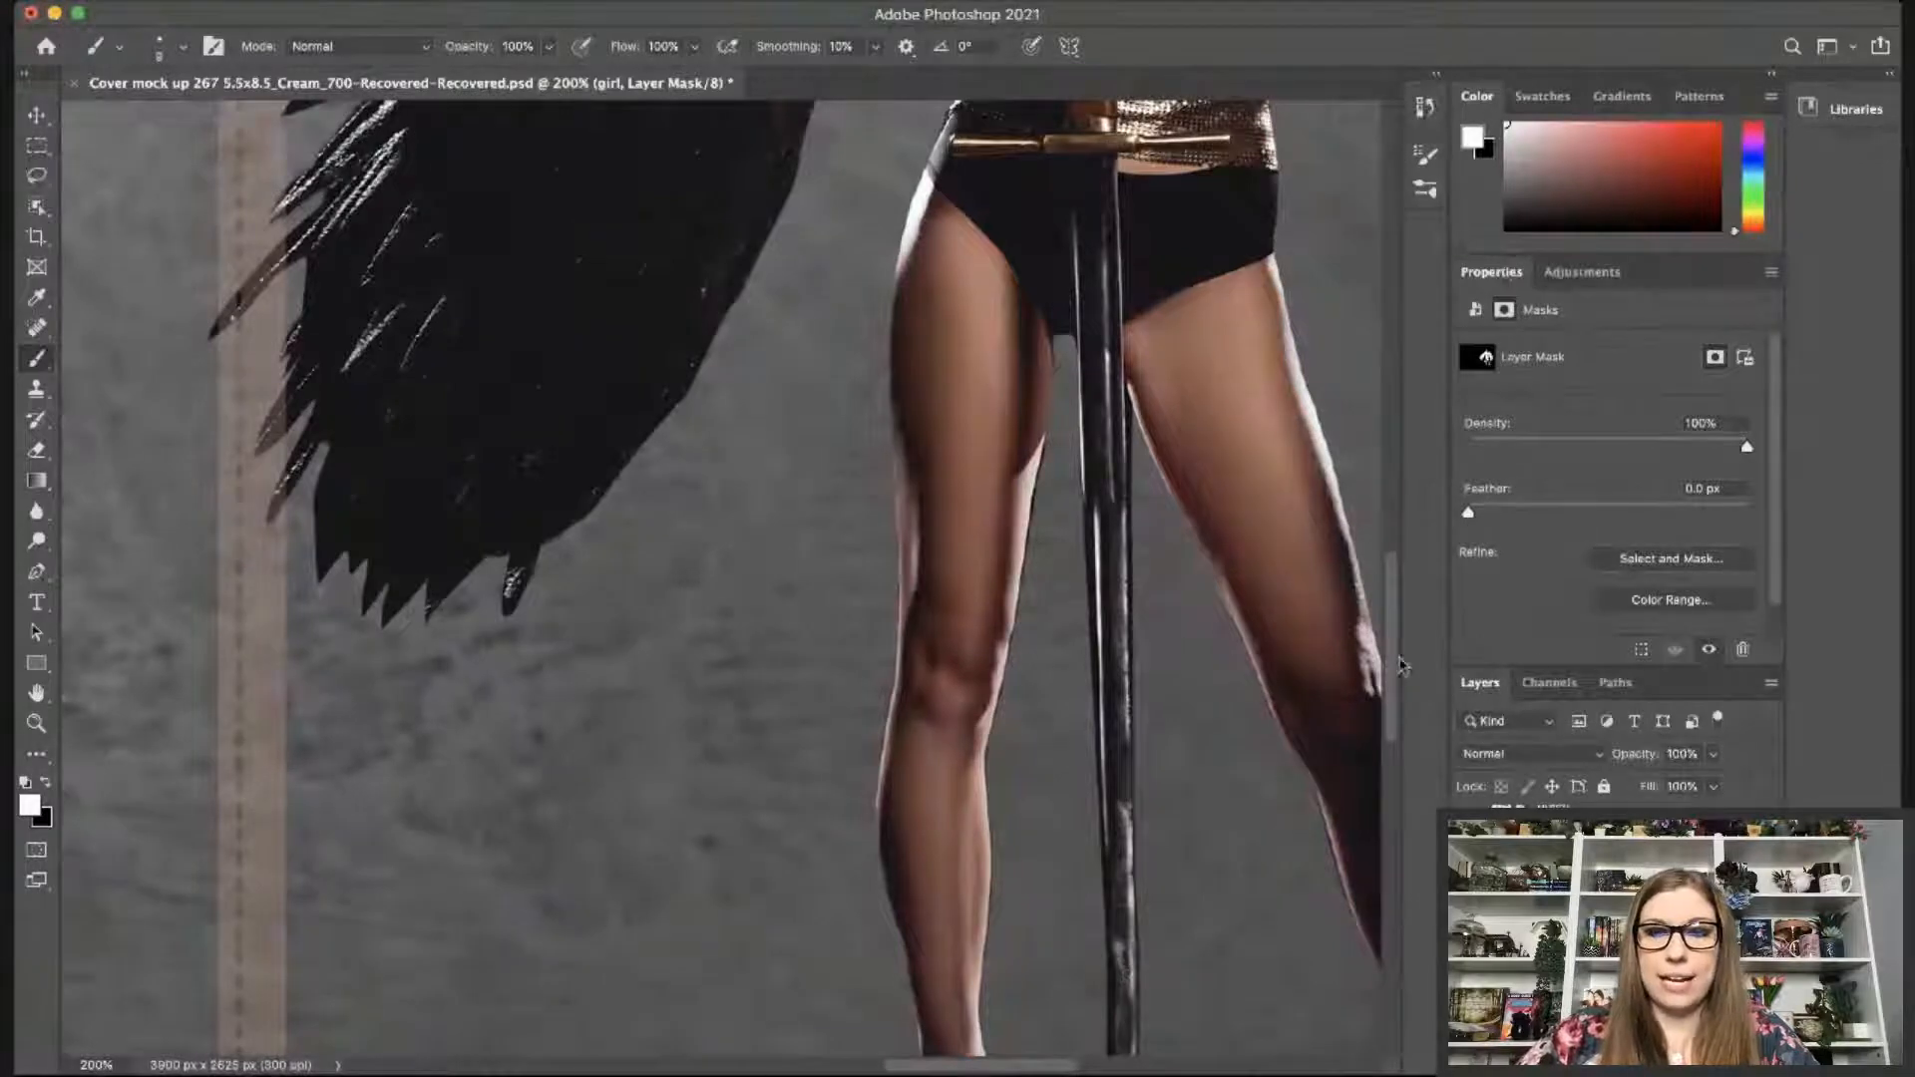
# Mask out the fringe along the inner edge of the right calf down towards the ankle.
pyautogui.scroll(-5, 1400, 665)
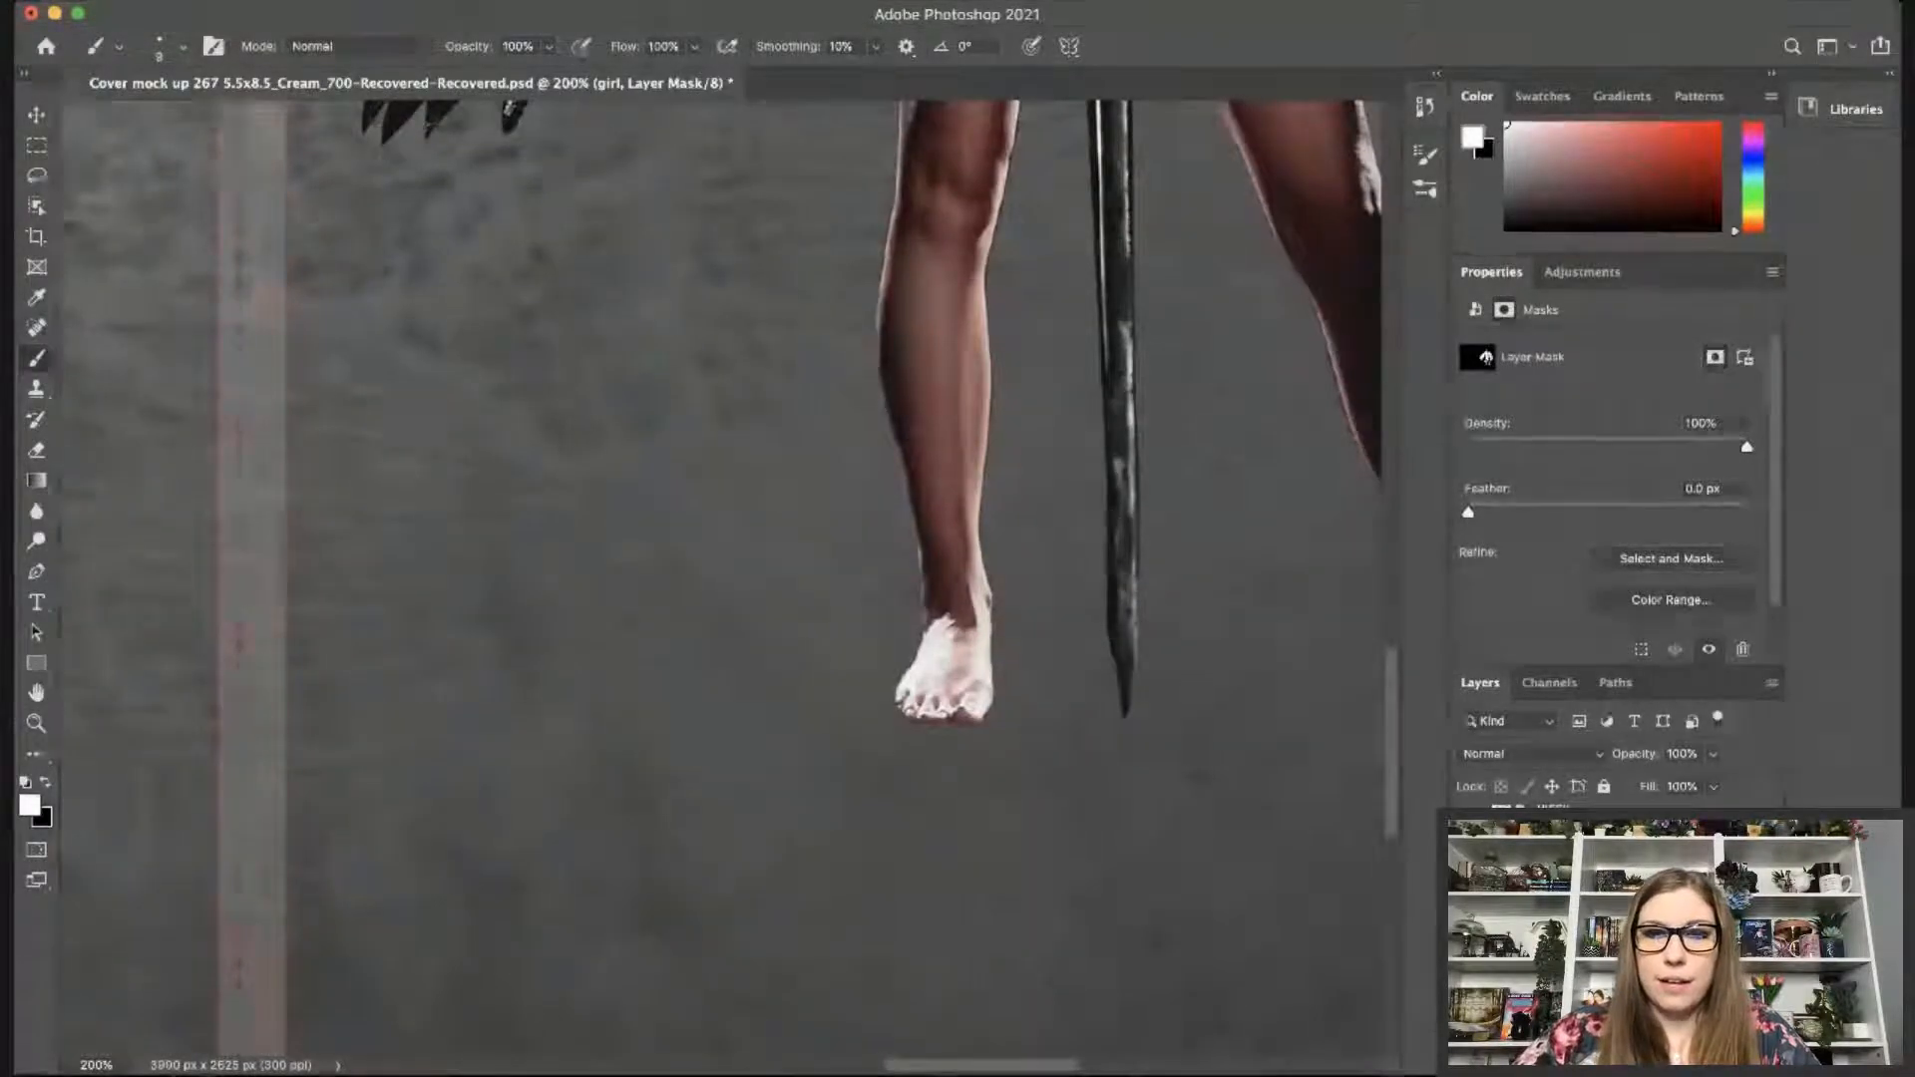
pyautogui.moveTo(1017, 1066); pyautogui.dragTo(1095, 1066)
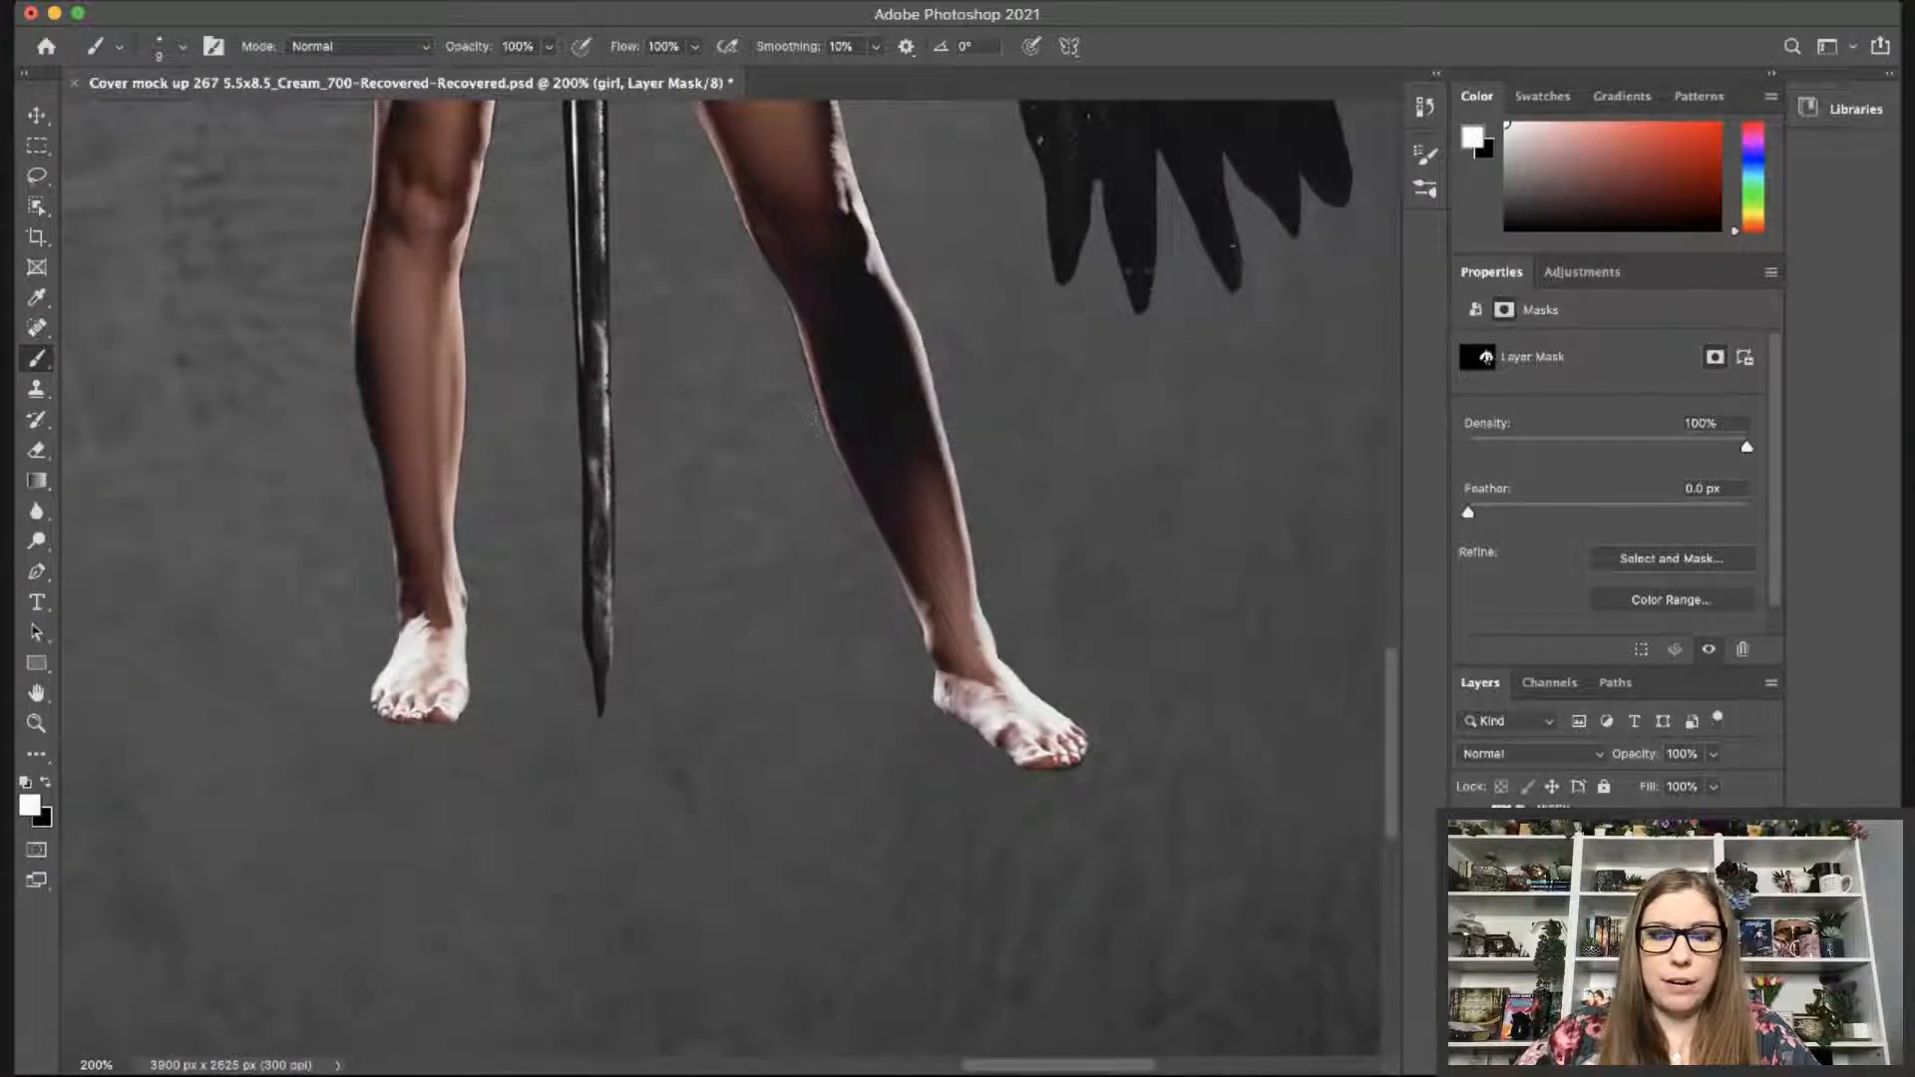
pyautogui.press('x')
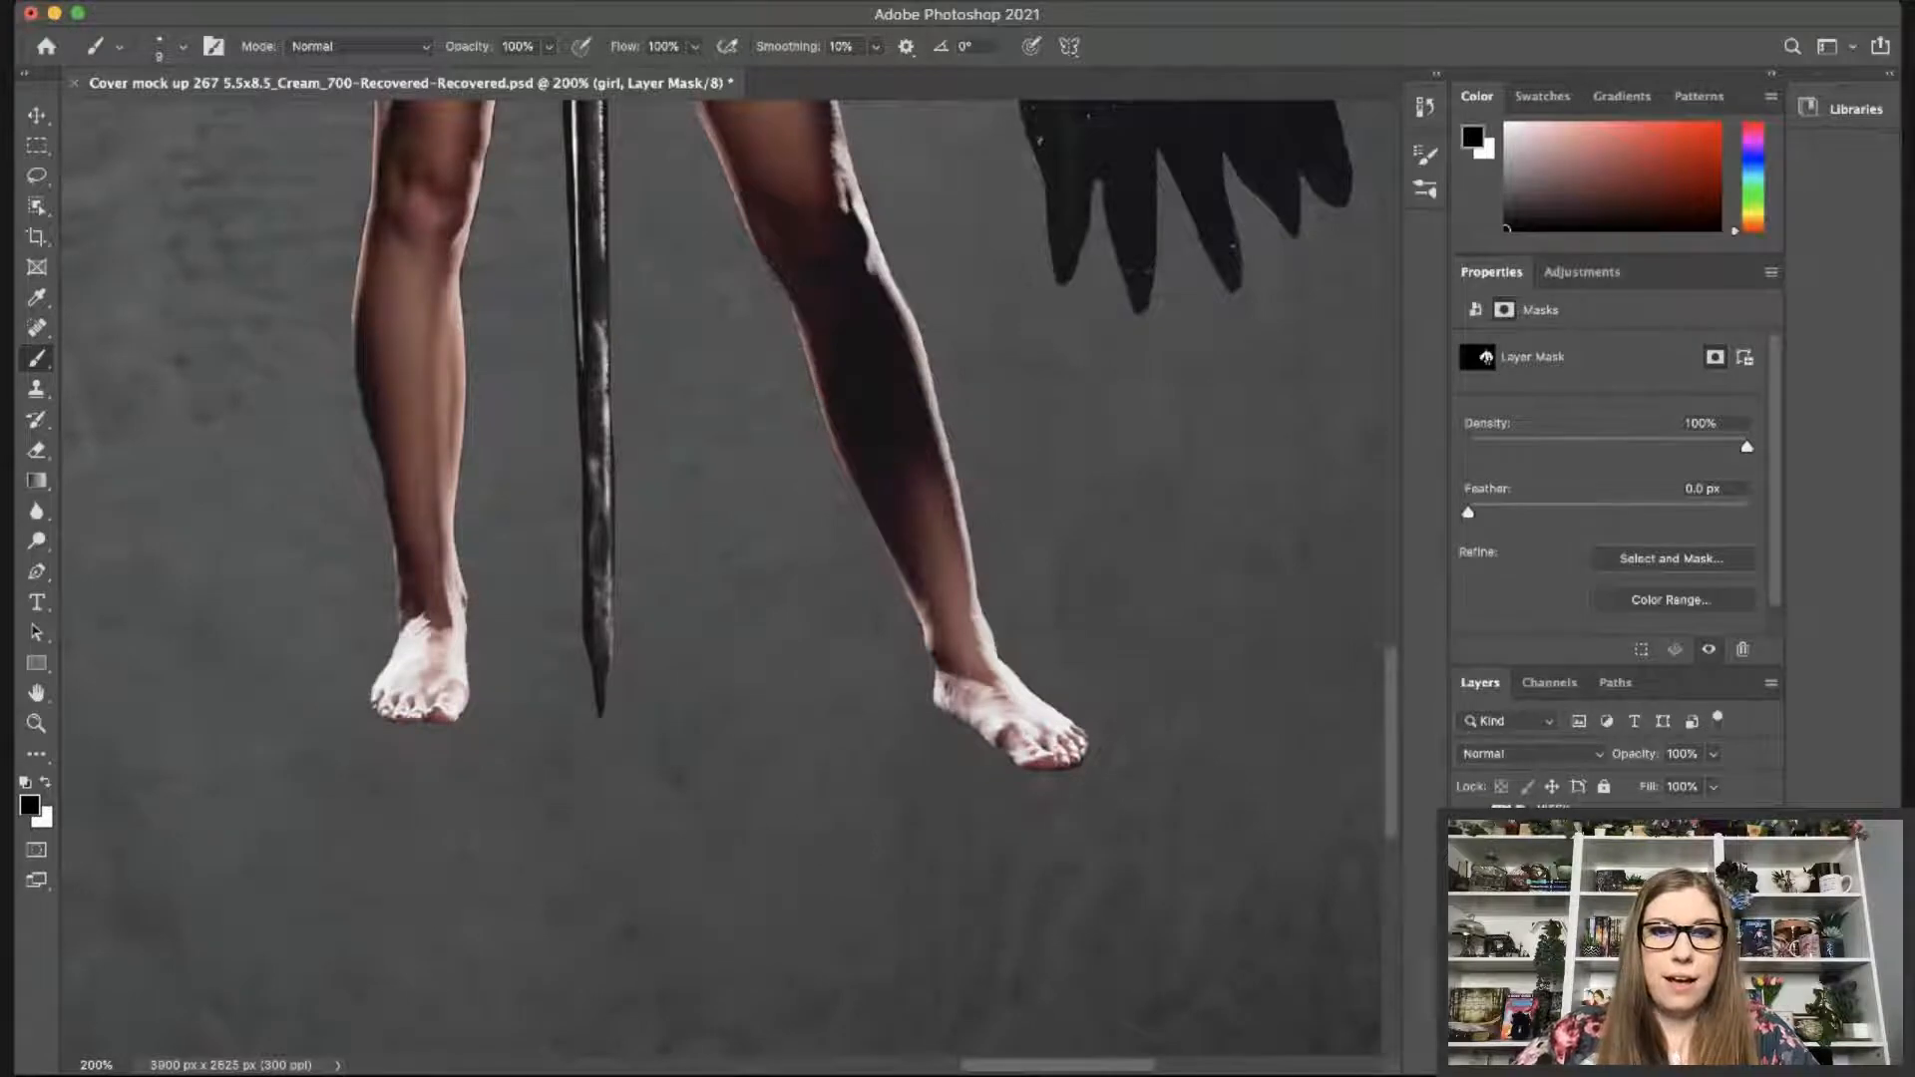
pyautogui.moveTo(828, 441); pyautogui.dragTo(898, 581)
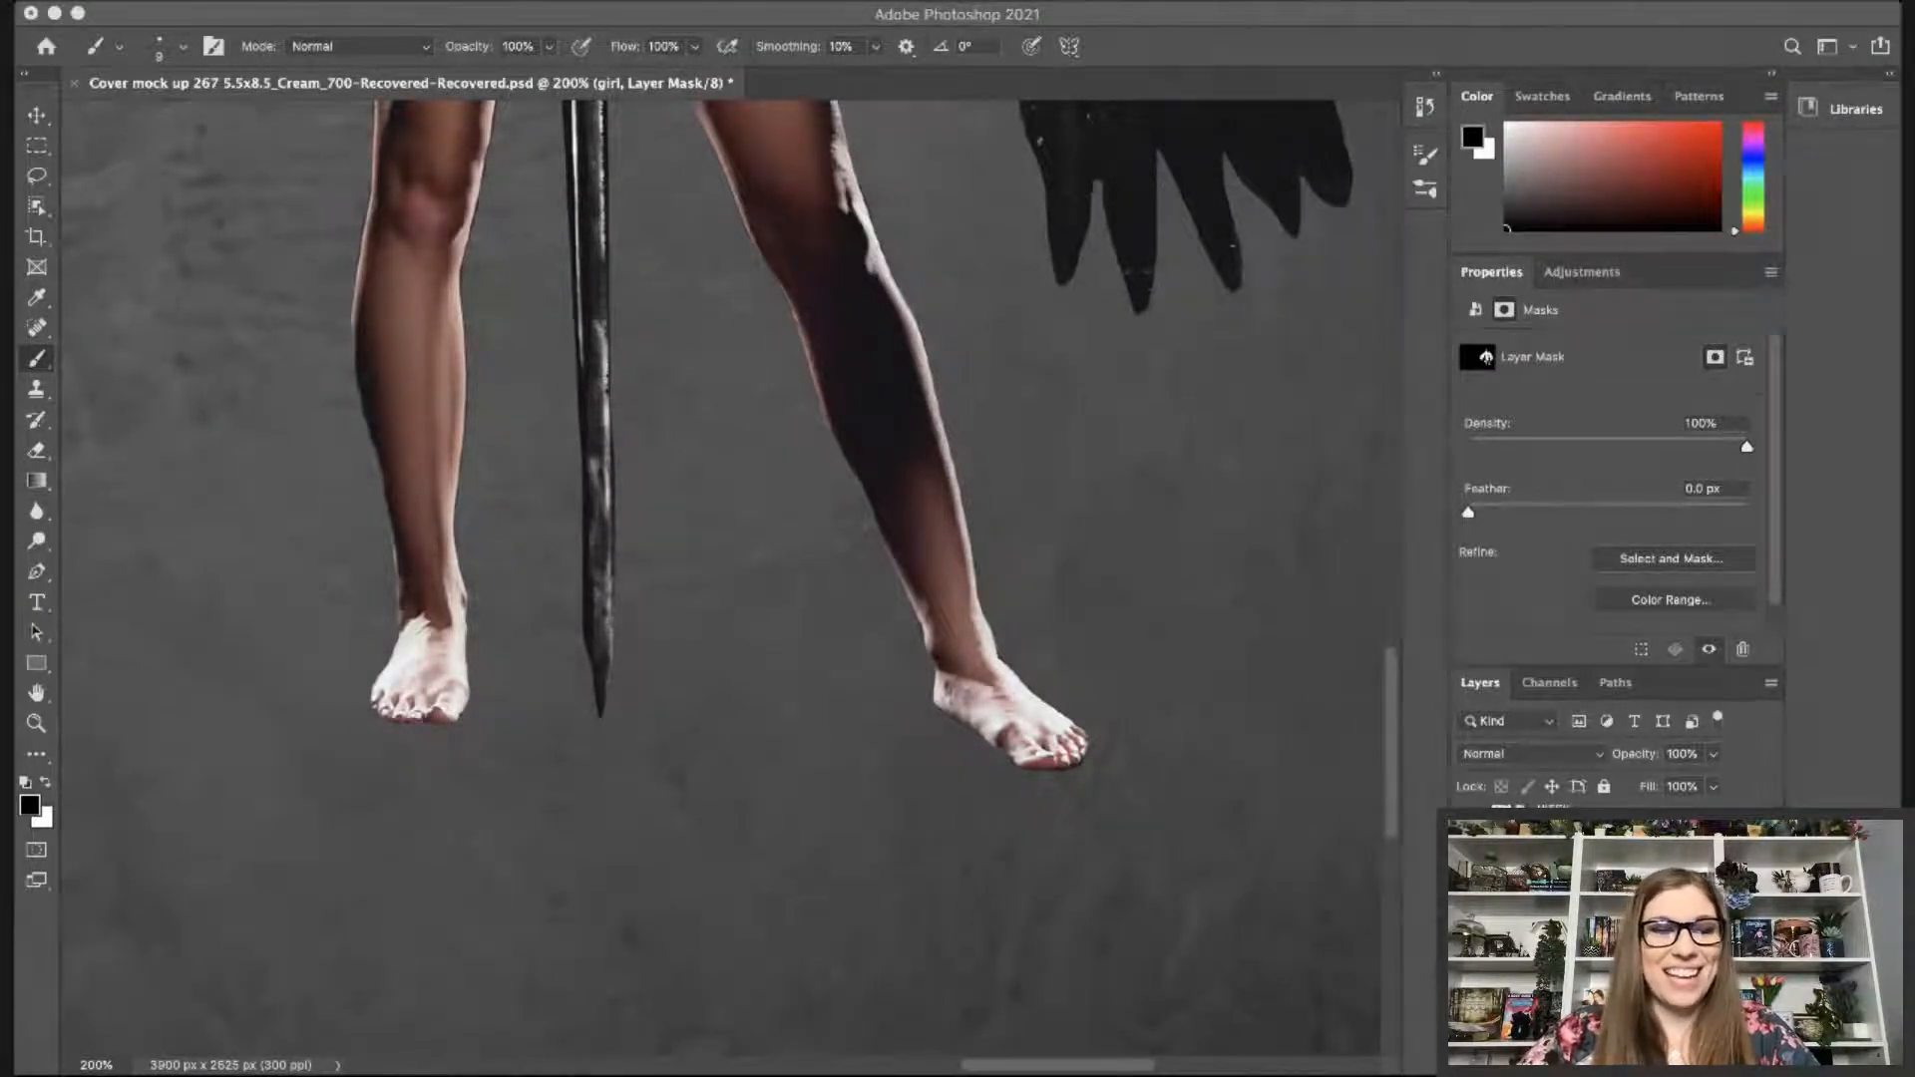
pyautogui.click(748, 841)
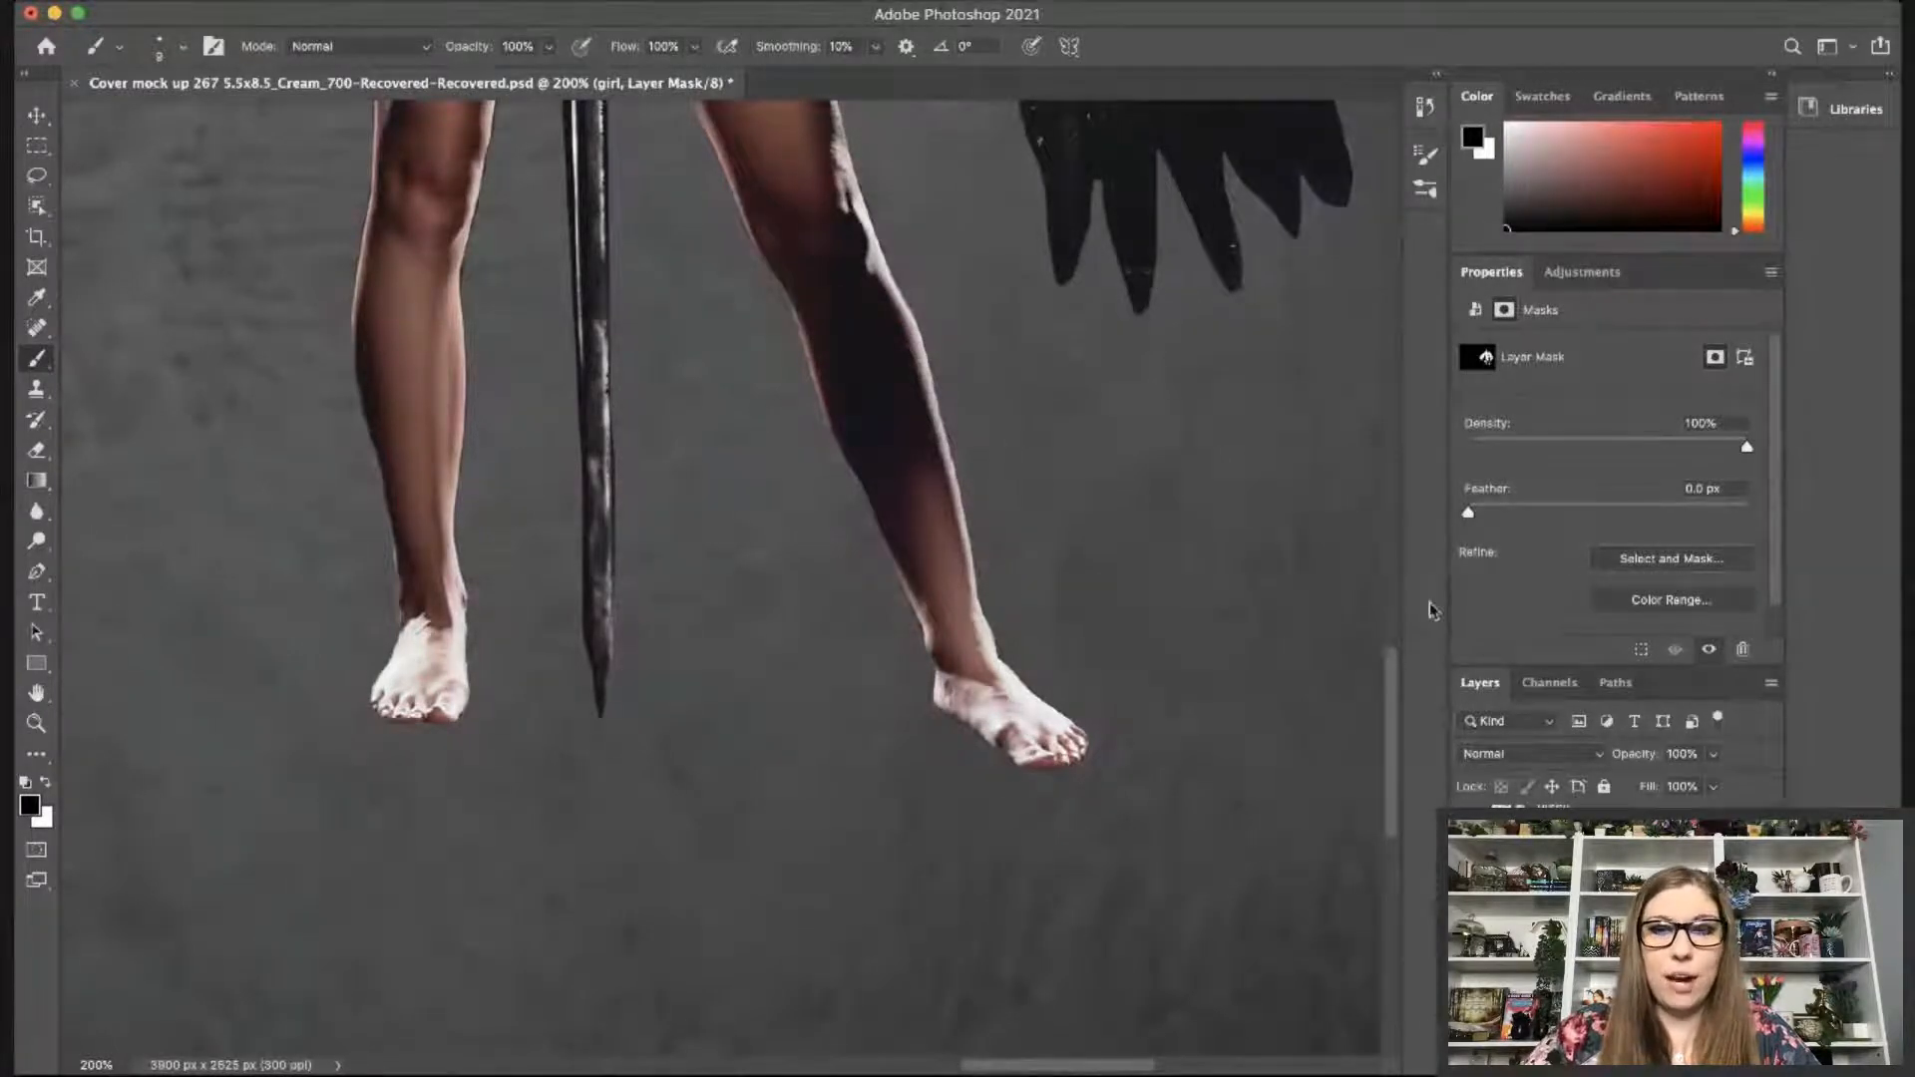
# Move the winged woman slightly down on the front cover.
pyautogui.moveTo(1399, 785); pyautogui.dragTo(1417, 491)
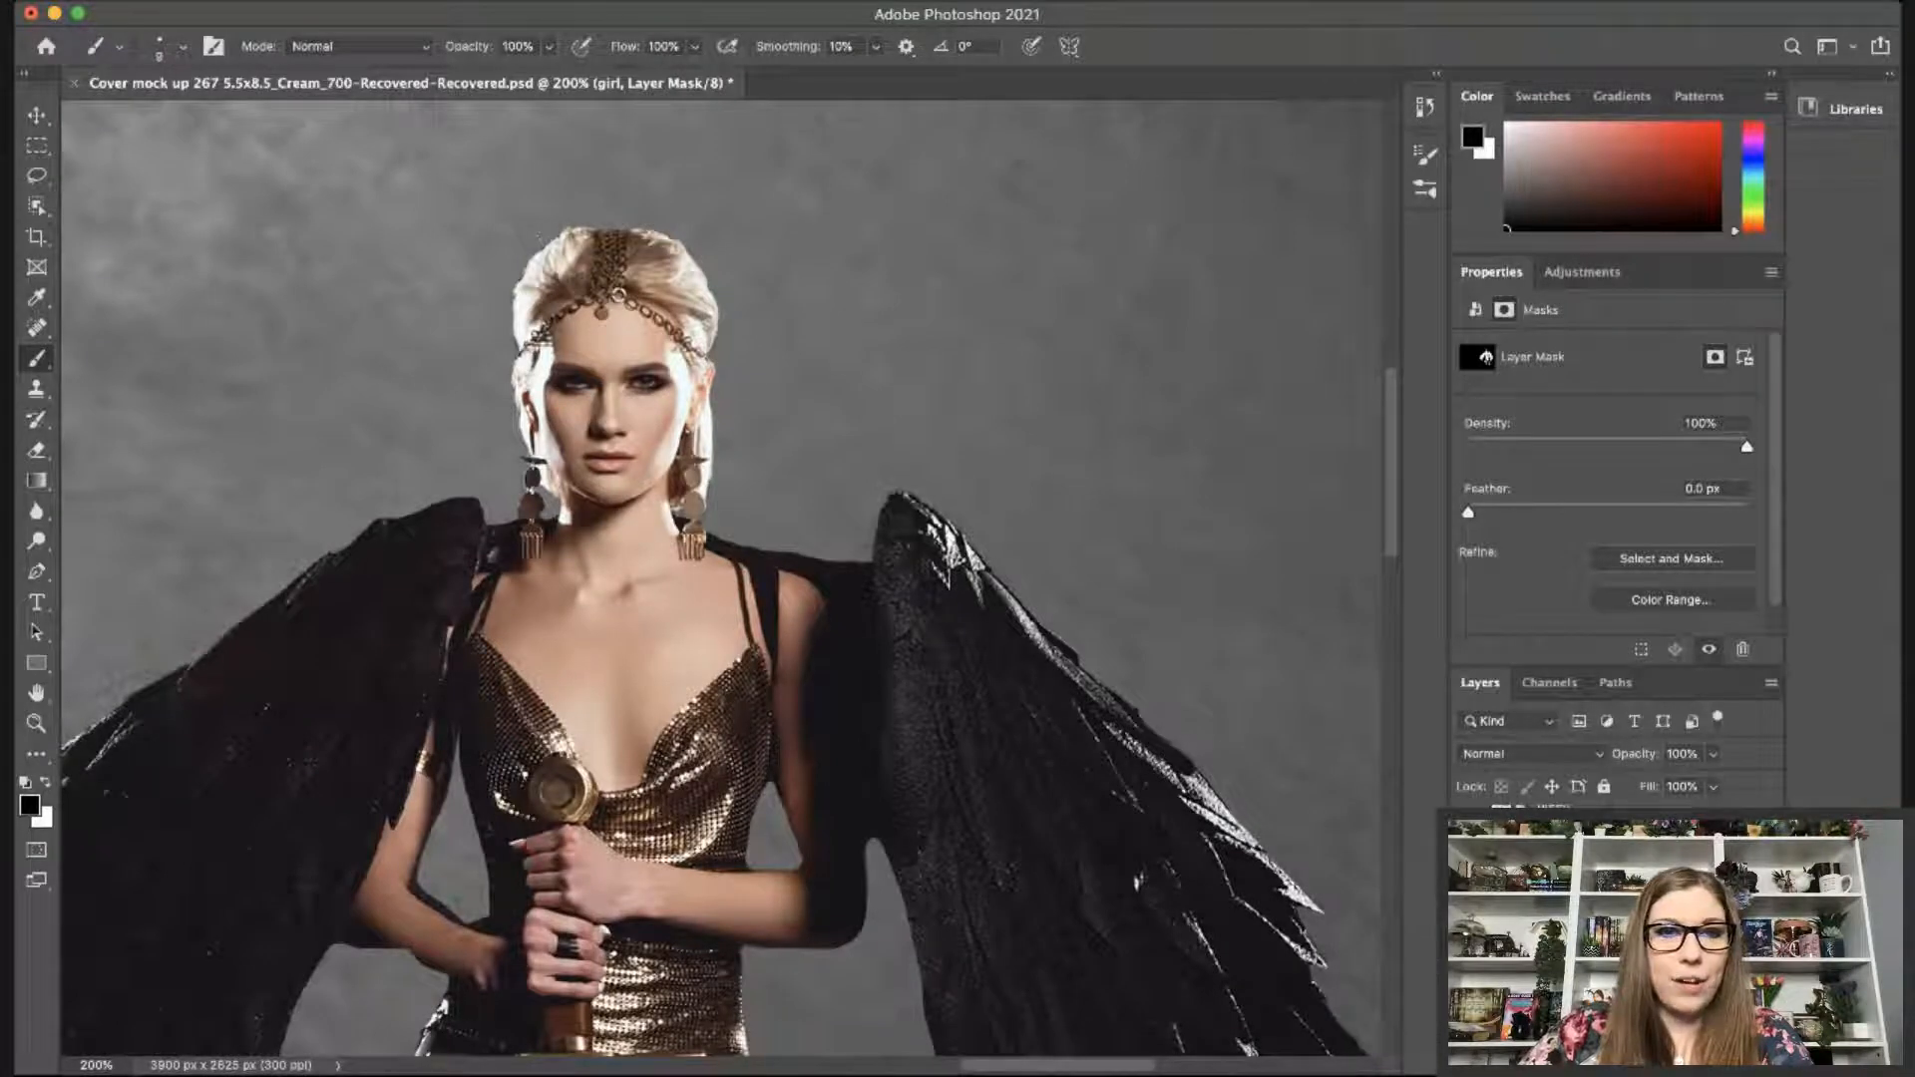
pyautogui.click(100, 1065)
pyautogui.write('12800')
pyautogui.press('Return')
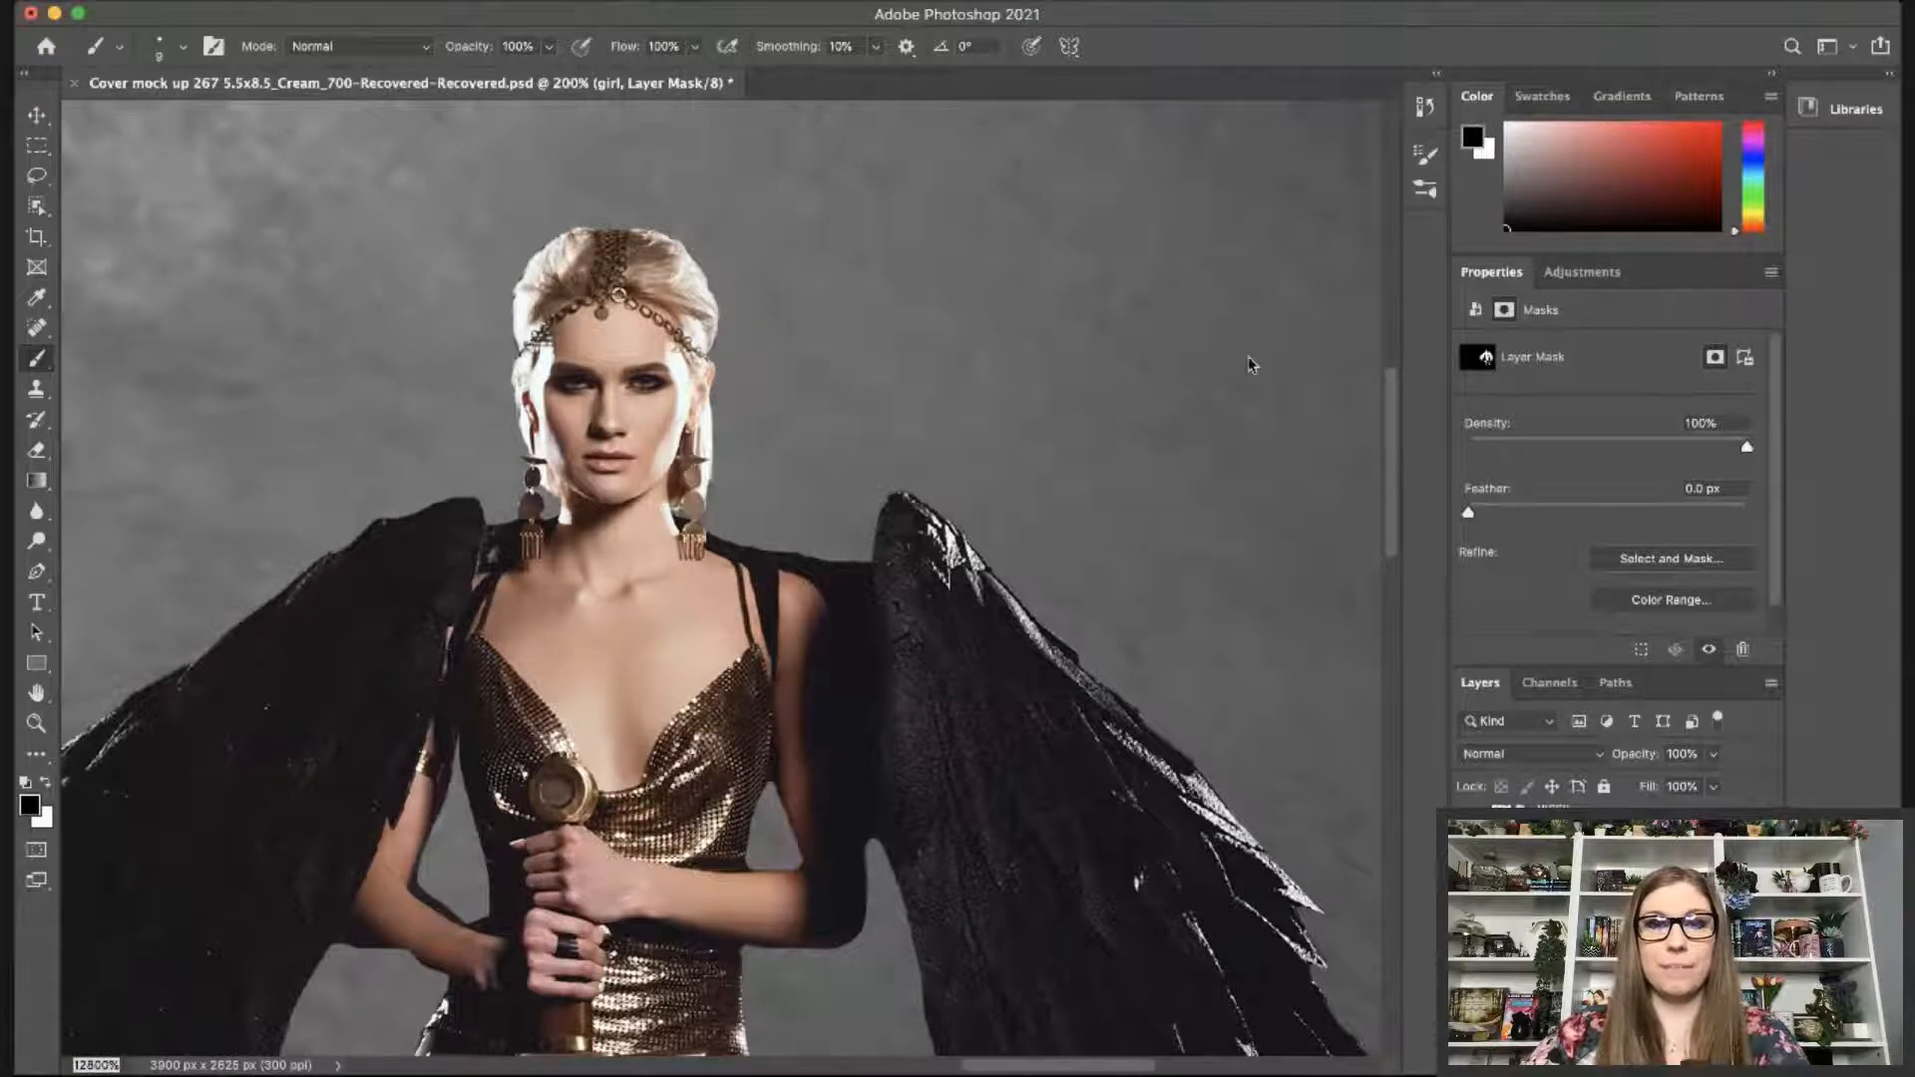
pyautogui.write('50')
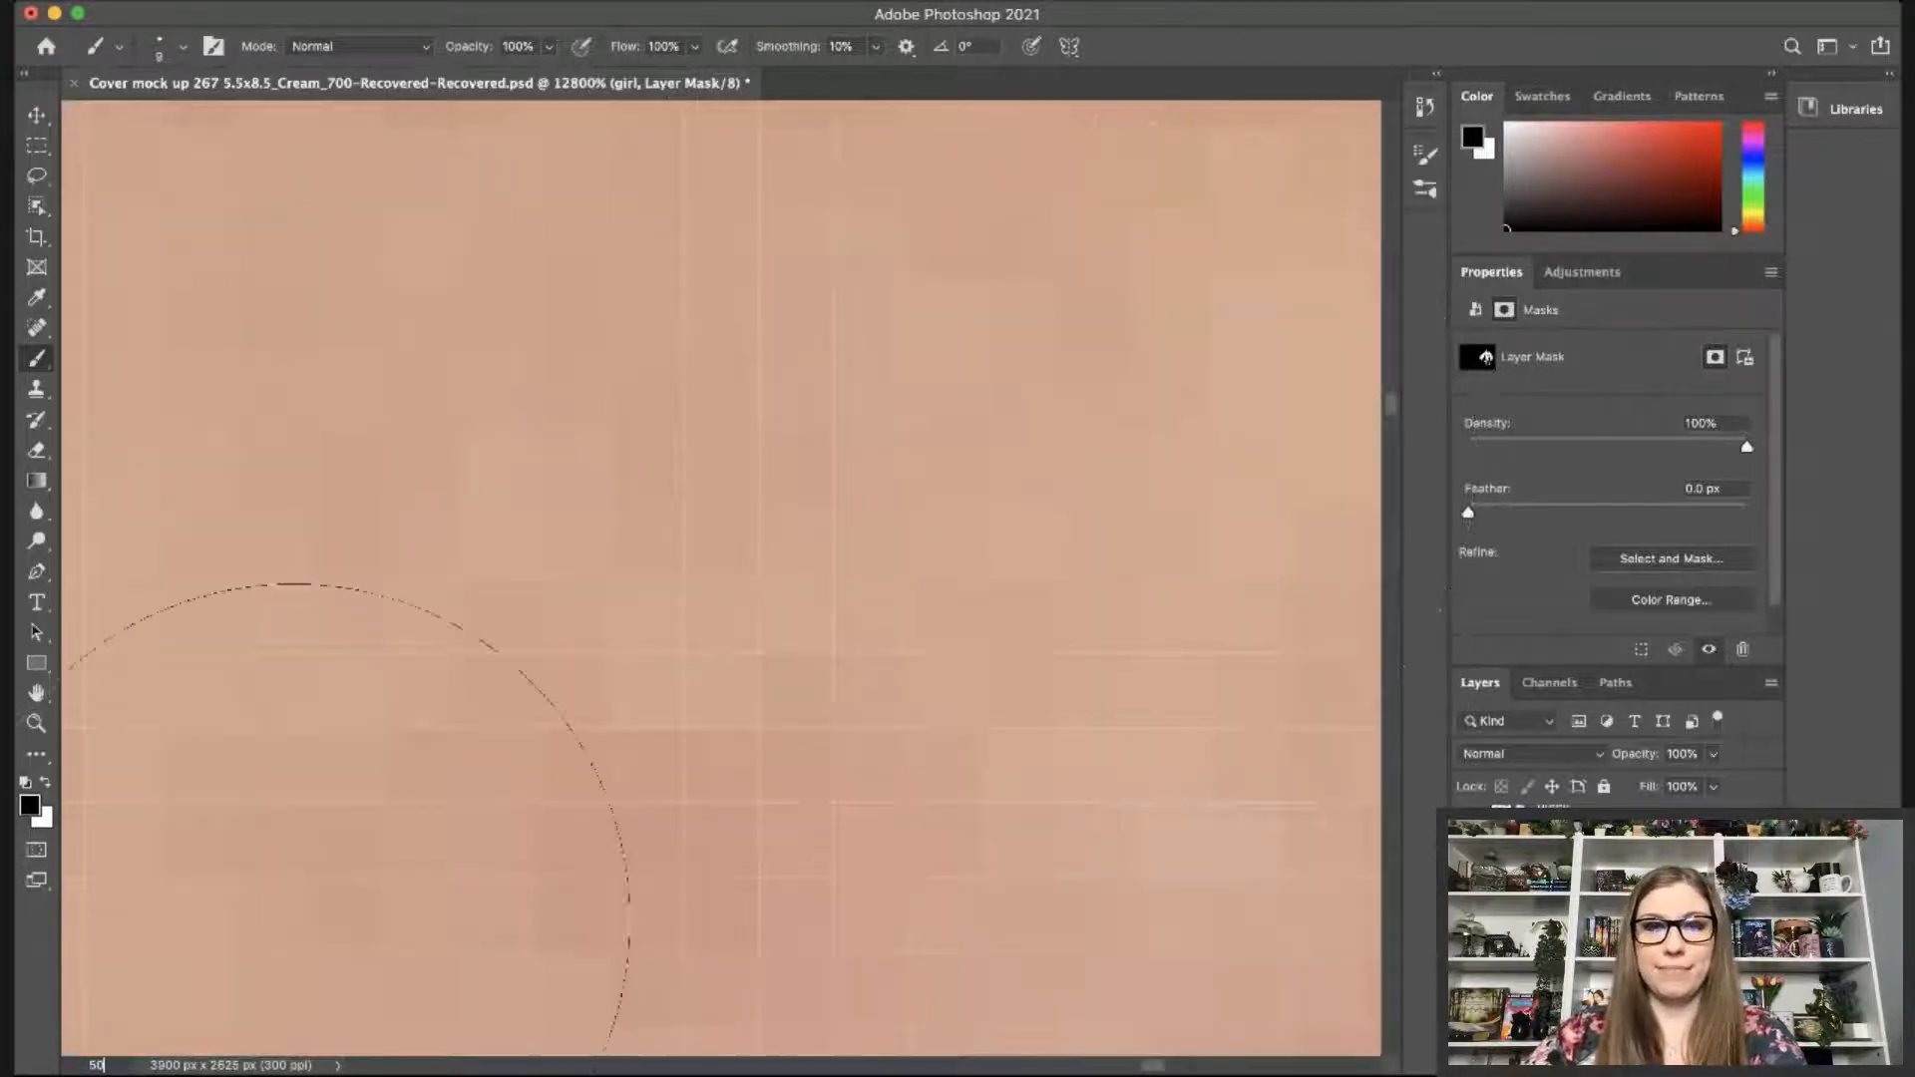
pyautogui.press('Return')
pyautogui.press('v')
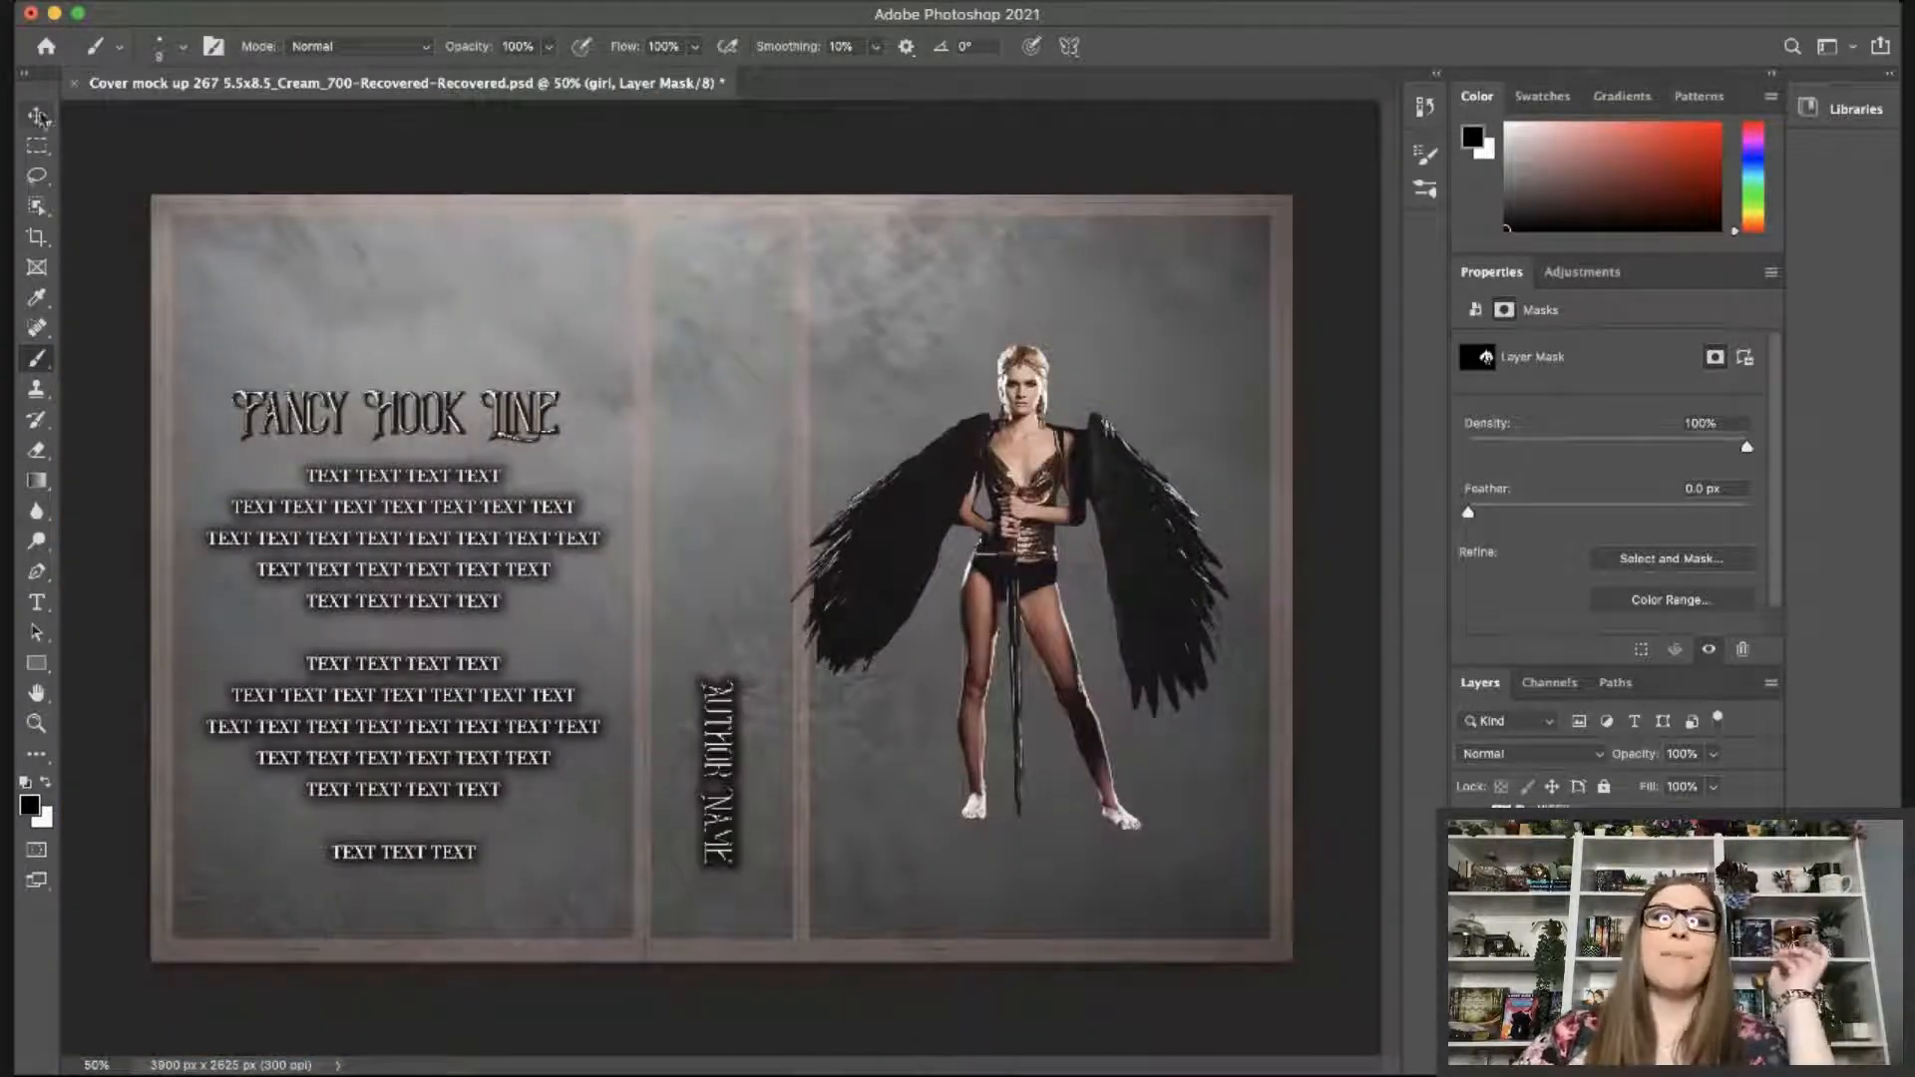
pyautogui.moveTo(1047, 524)
pyautogui.mouseDown()
pyautogui.moveTo(1082, 573)
pyautogui.moveTo(1063, 554)
pyautogui.mouseUp()
# Show the mountain background layer, enlarged to 3996 × 2667 px to extend past the cover edges and flipped horizontally.
pyautogui.click(1596, 948)
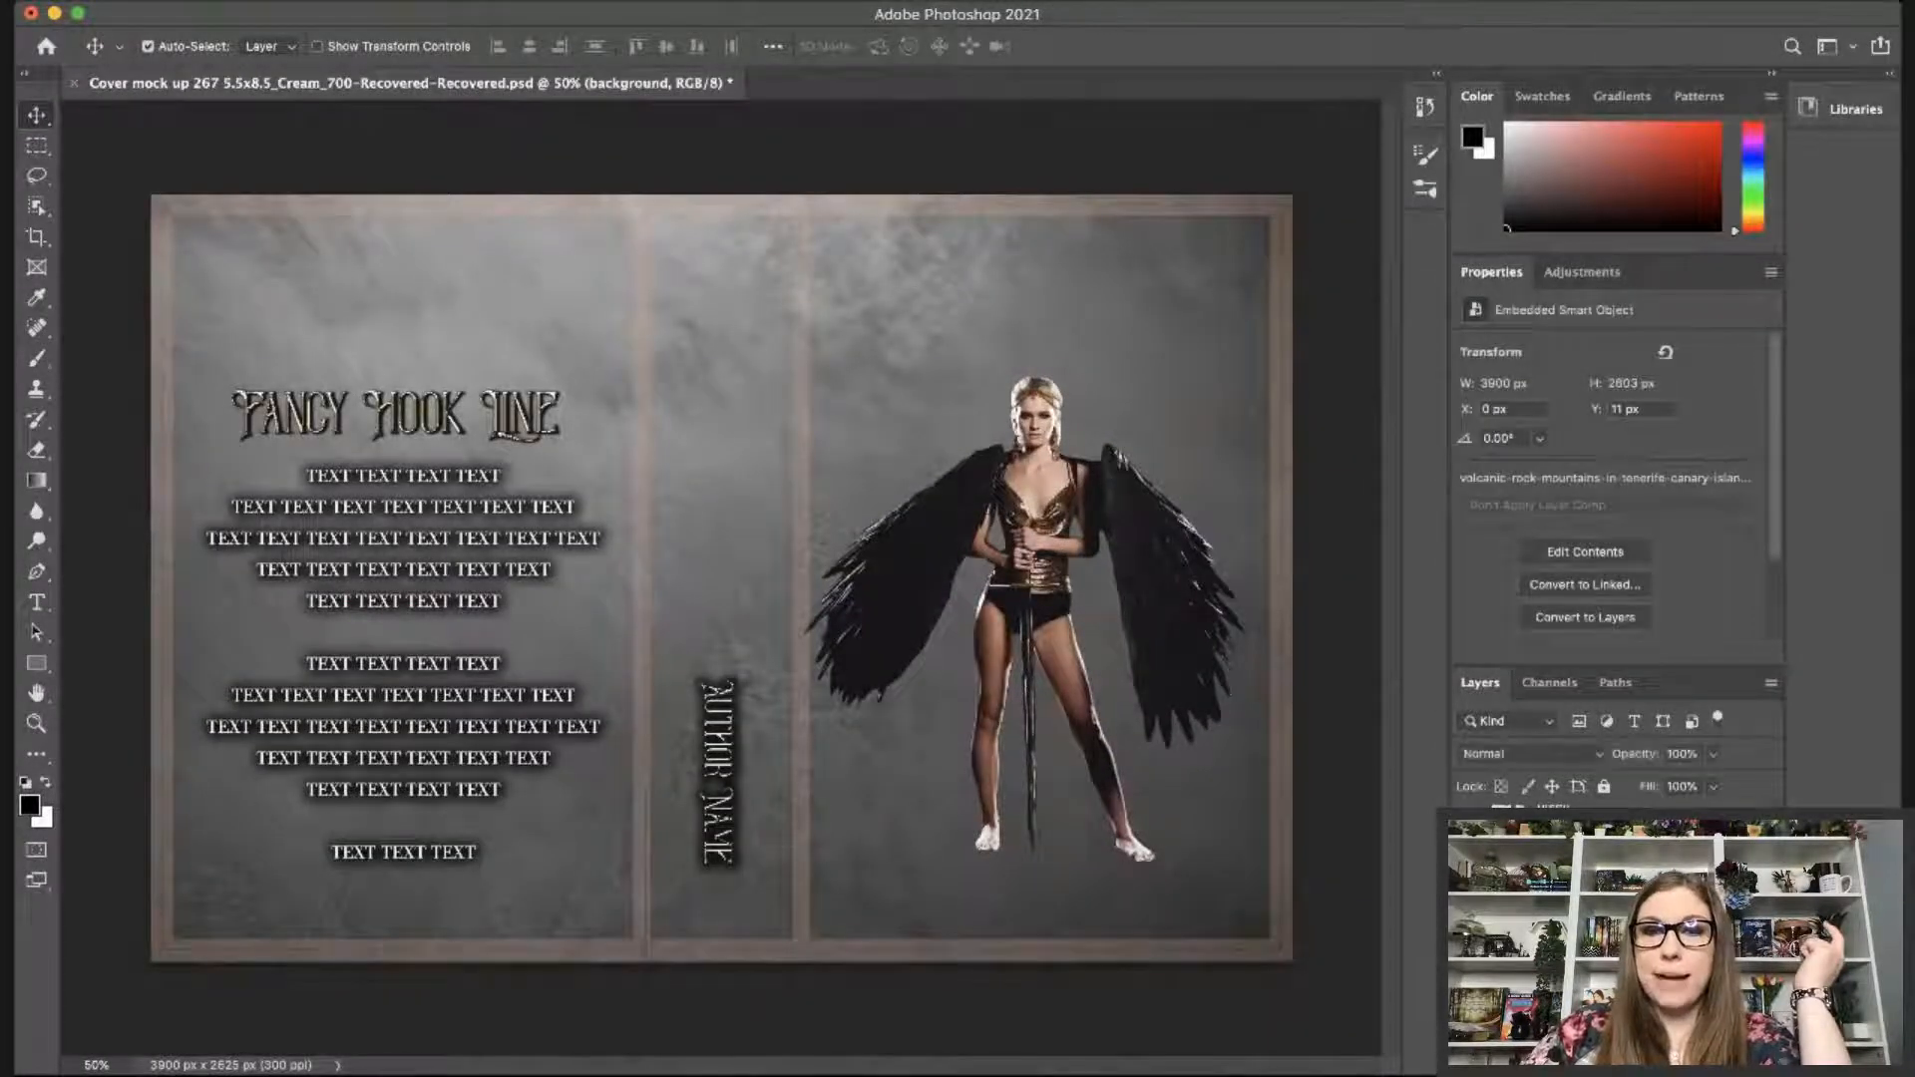
pyautogui.click(1472, 898)
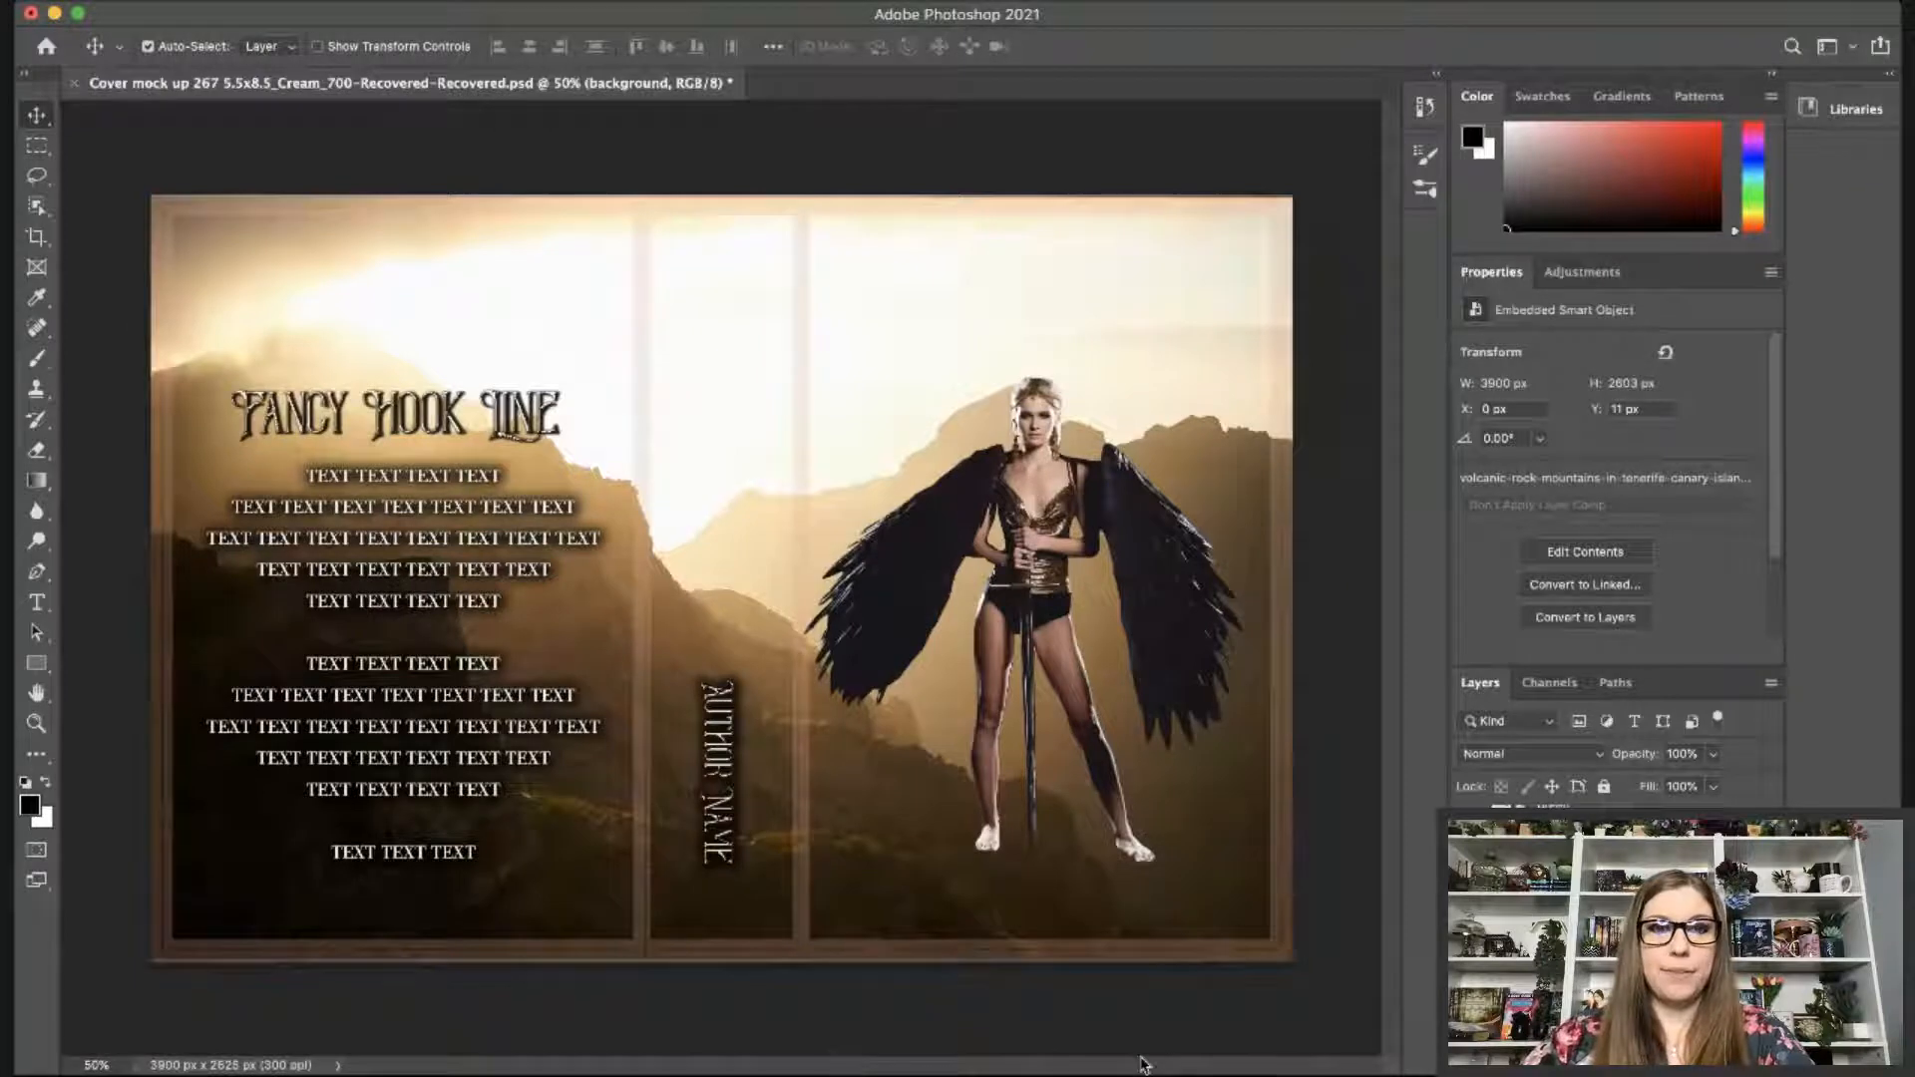
pyautogui.press('super+t')
pyautogui.moveTo(720, 197); pyautogui.dragTo(722, 181)
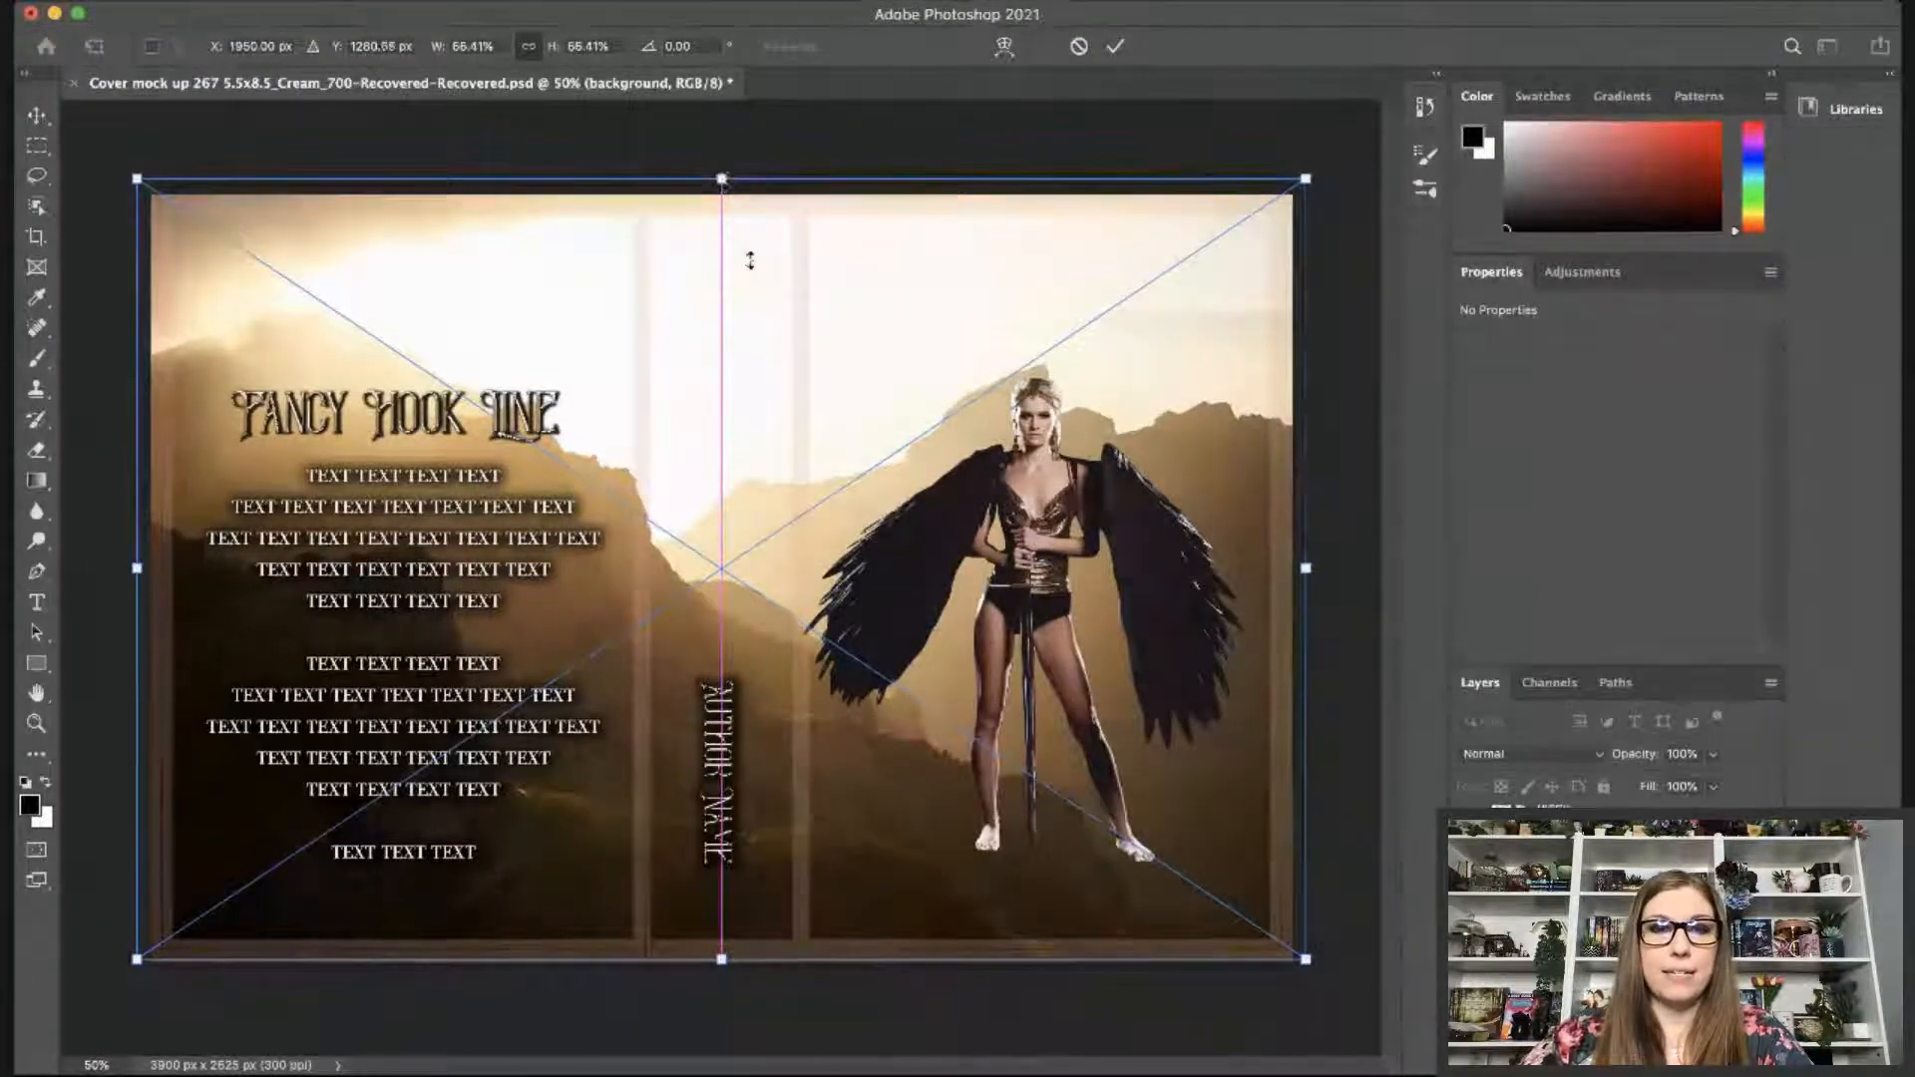
pyautogui.moveTo(749, 267); pyautogui.dragTo(750, 275)
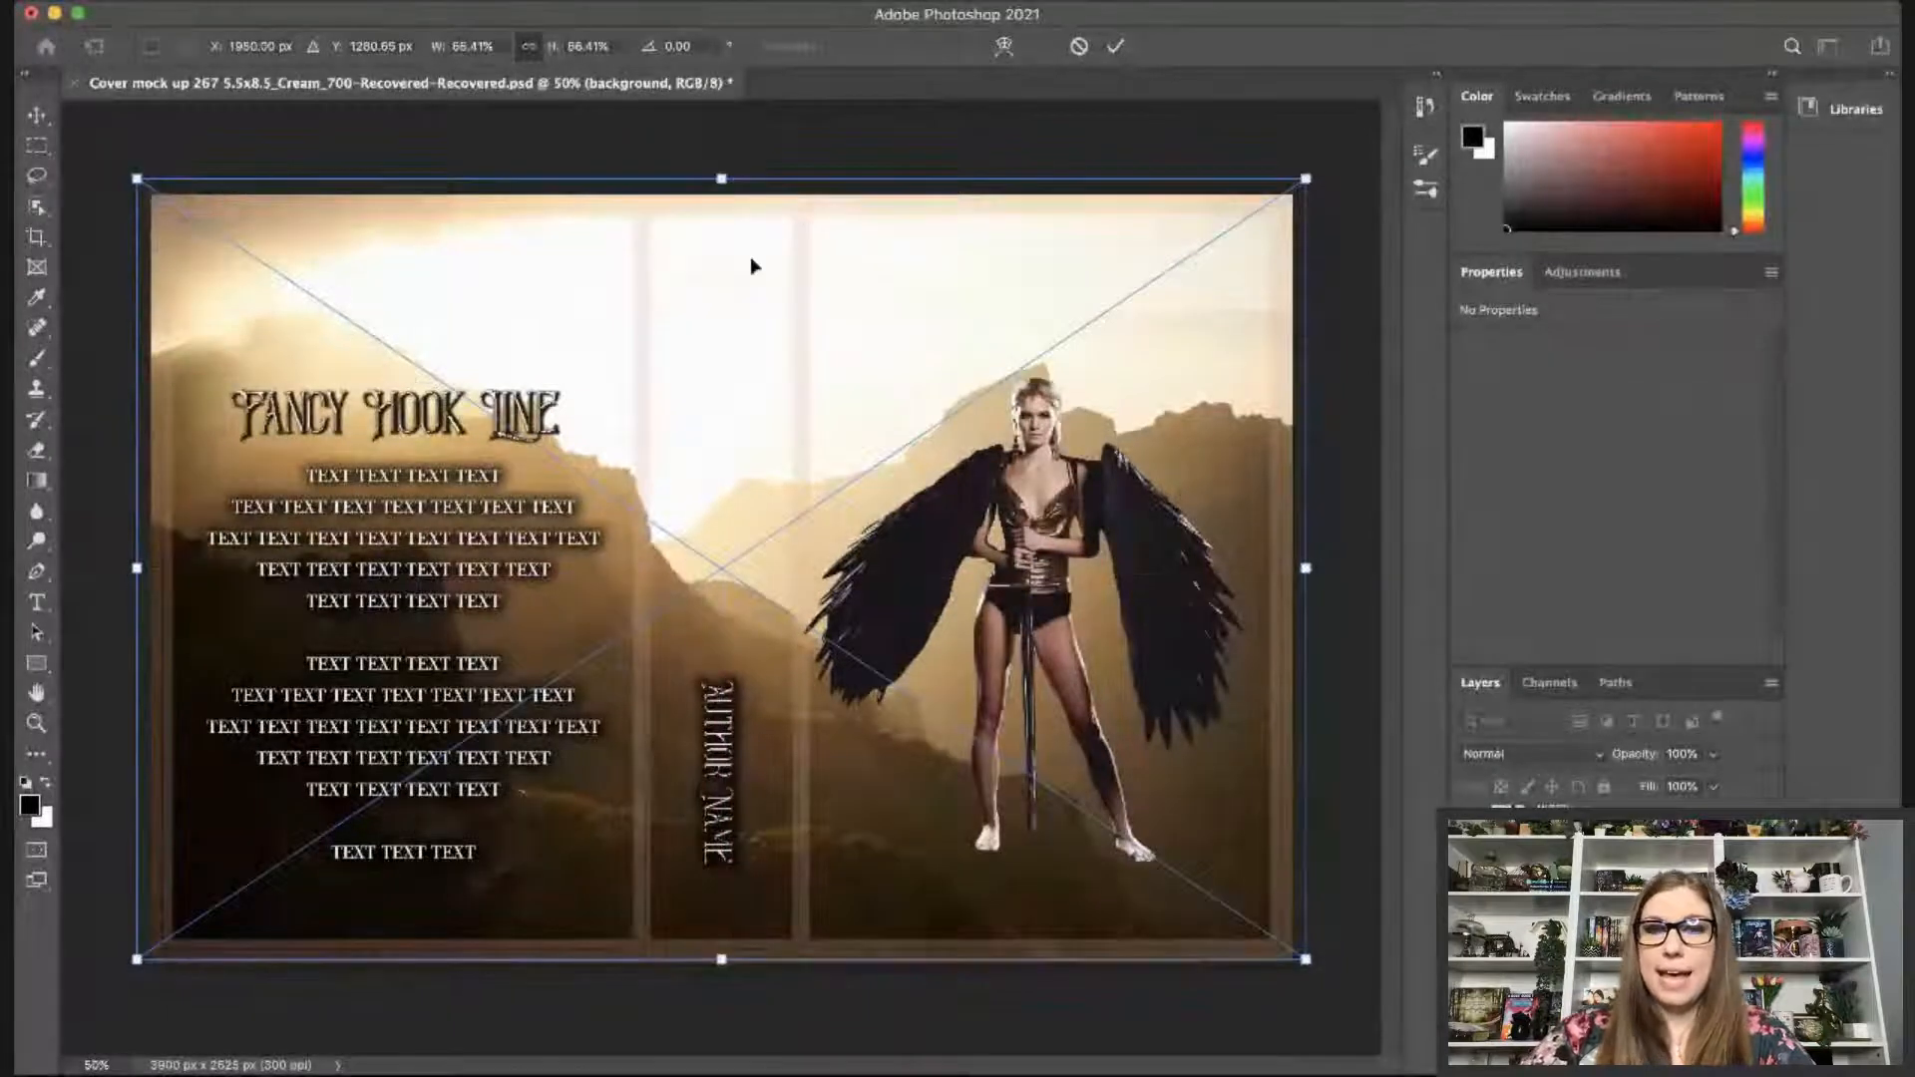
pyautogui.moveTo(750, 257); pyautogui.dragTo(748, 268)
pyautogui.press('Return')
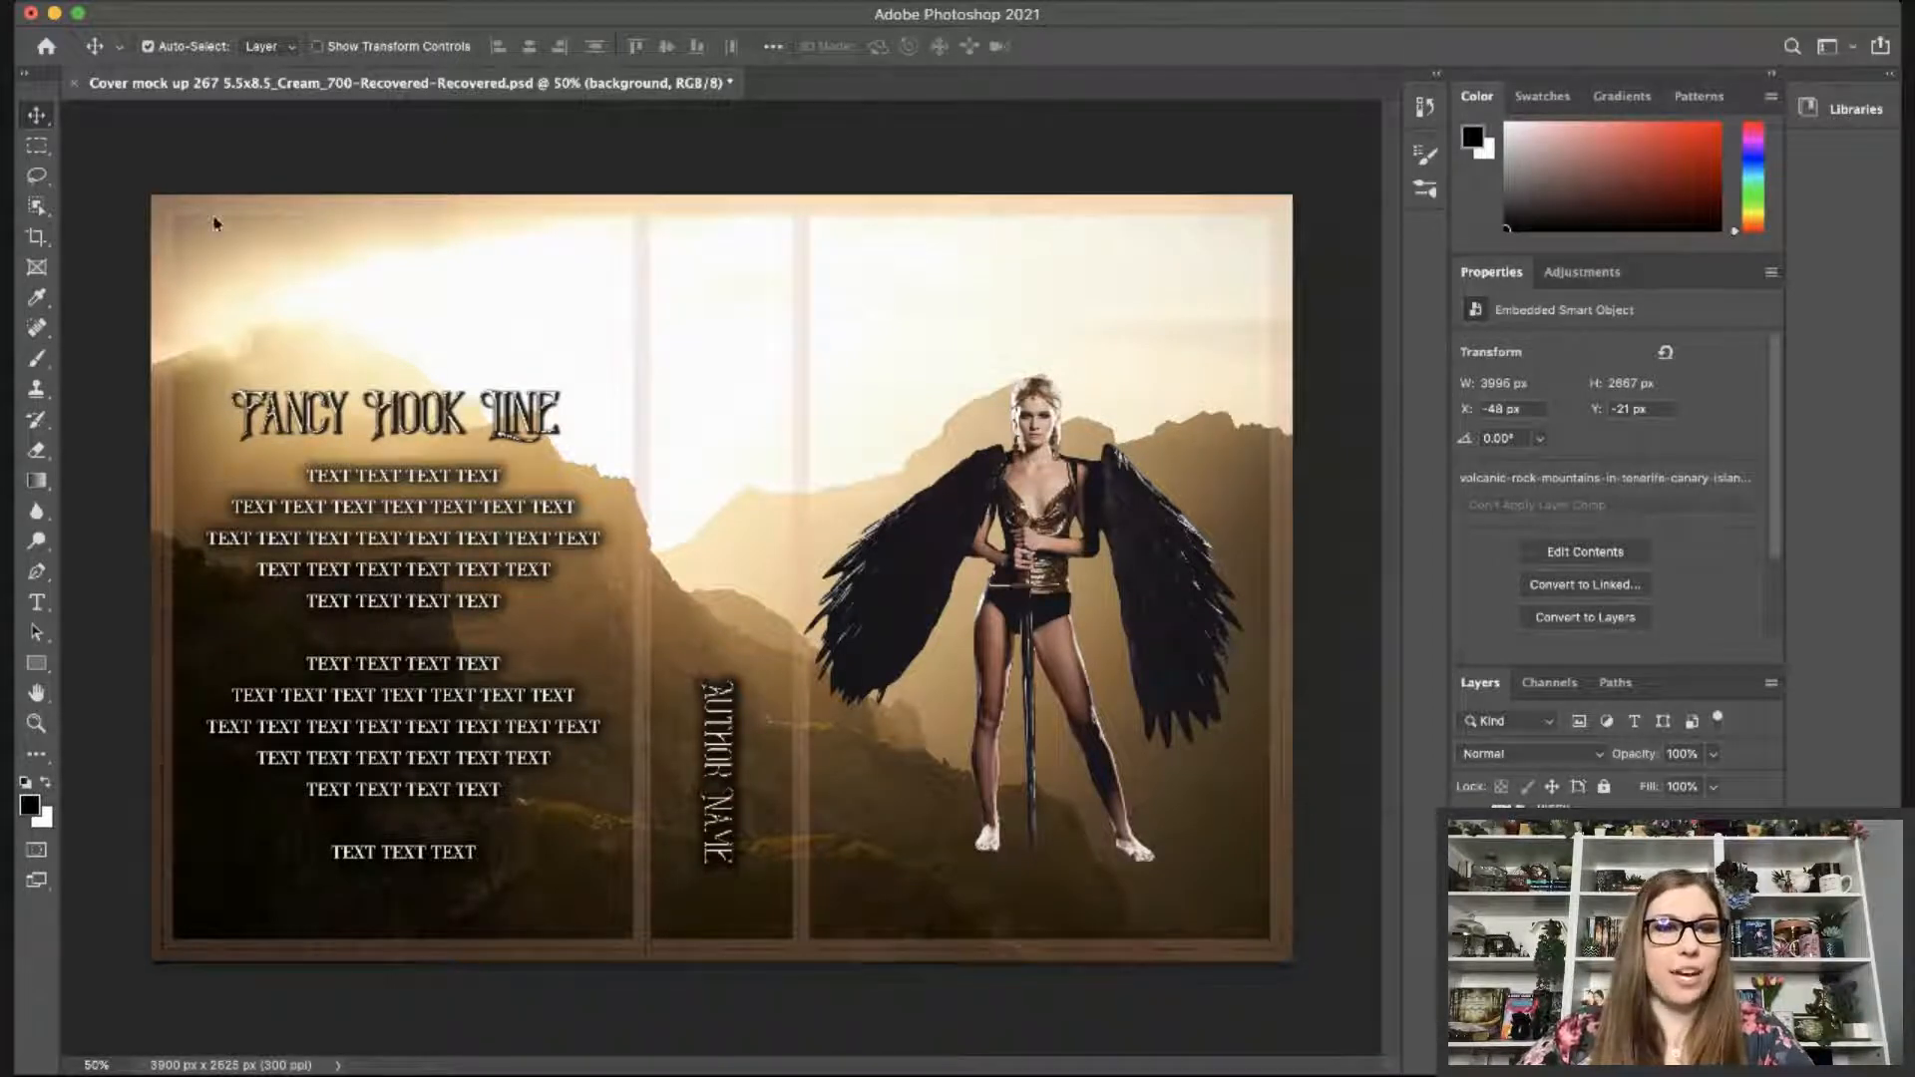
pyautogui.click(731, 865)
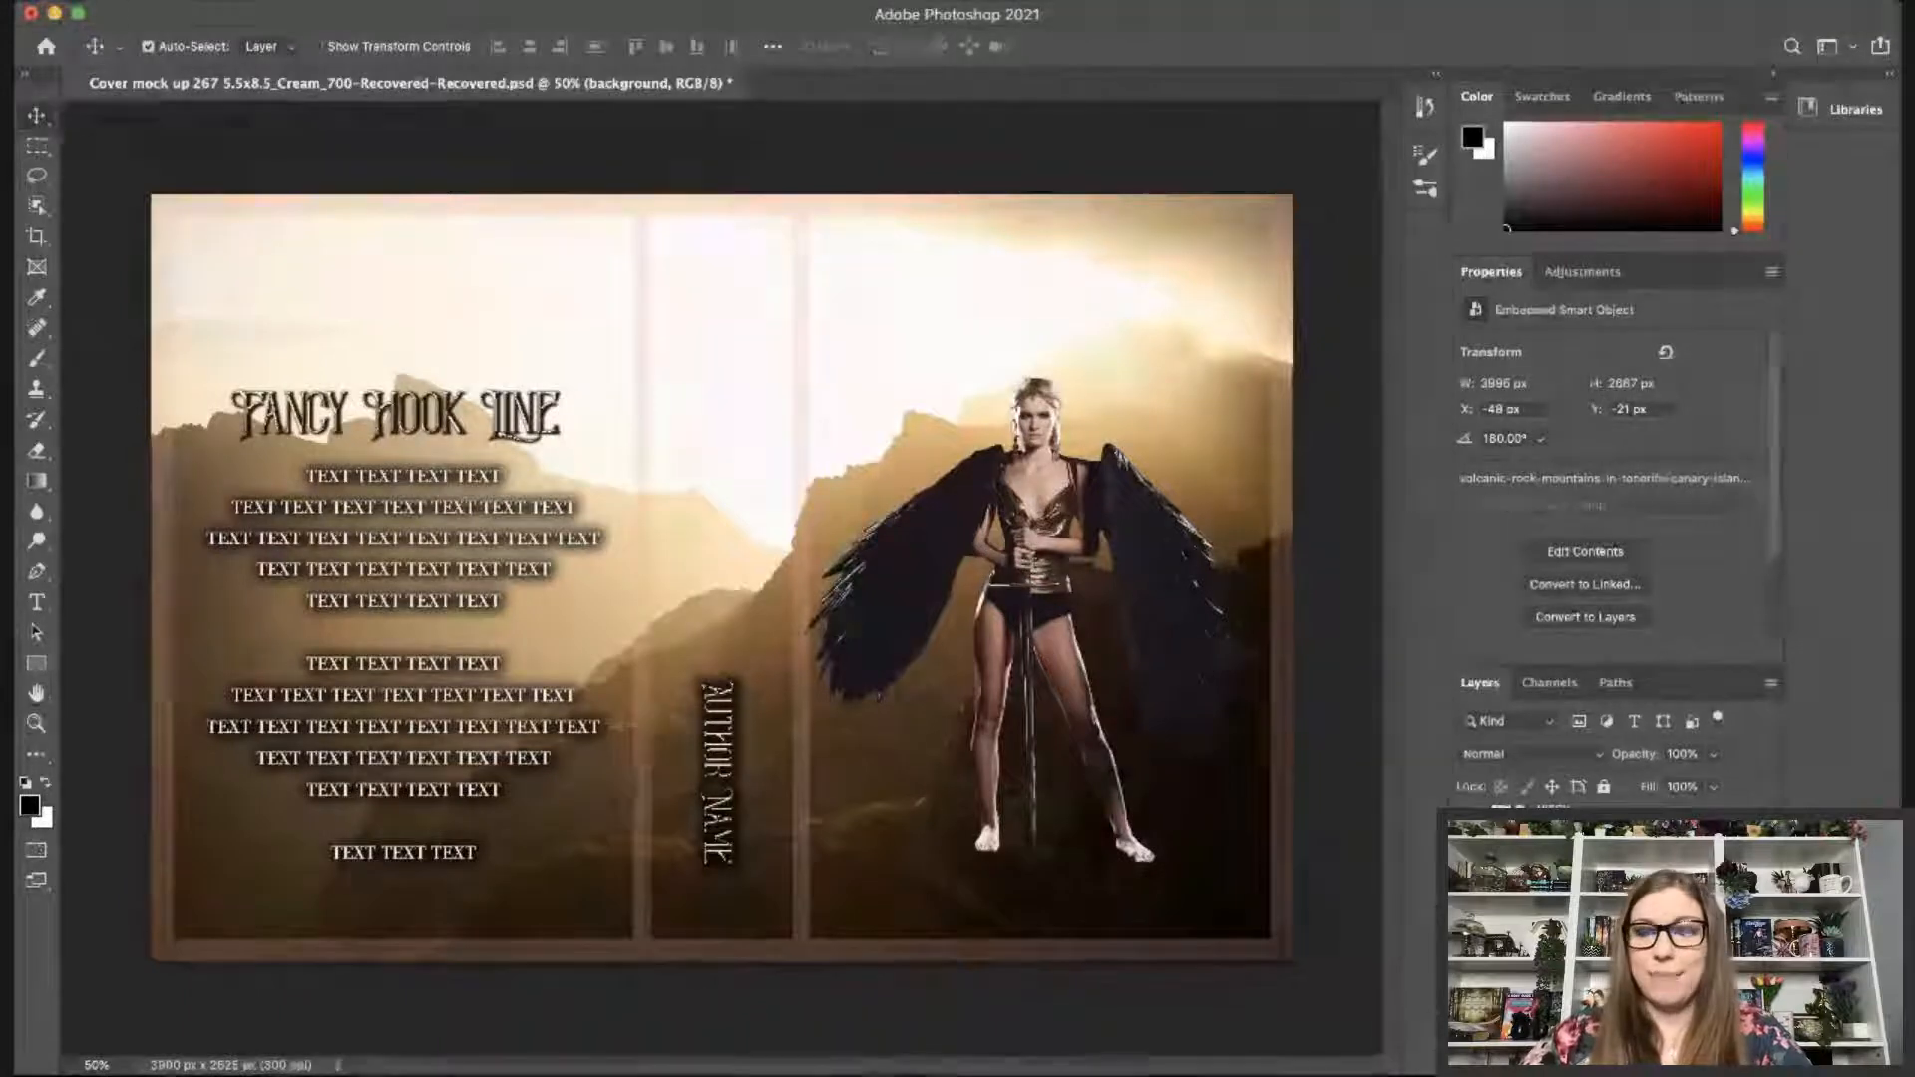
# Show the rock layer and select the rock formation under the standing man with the Object Selection tool.
pyautogui.click(1616, 897)
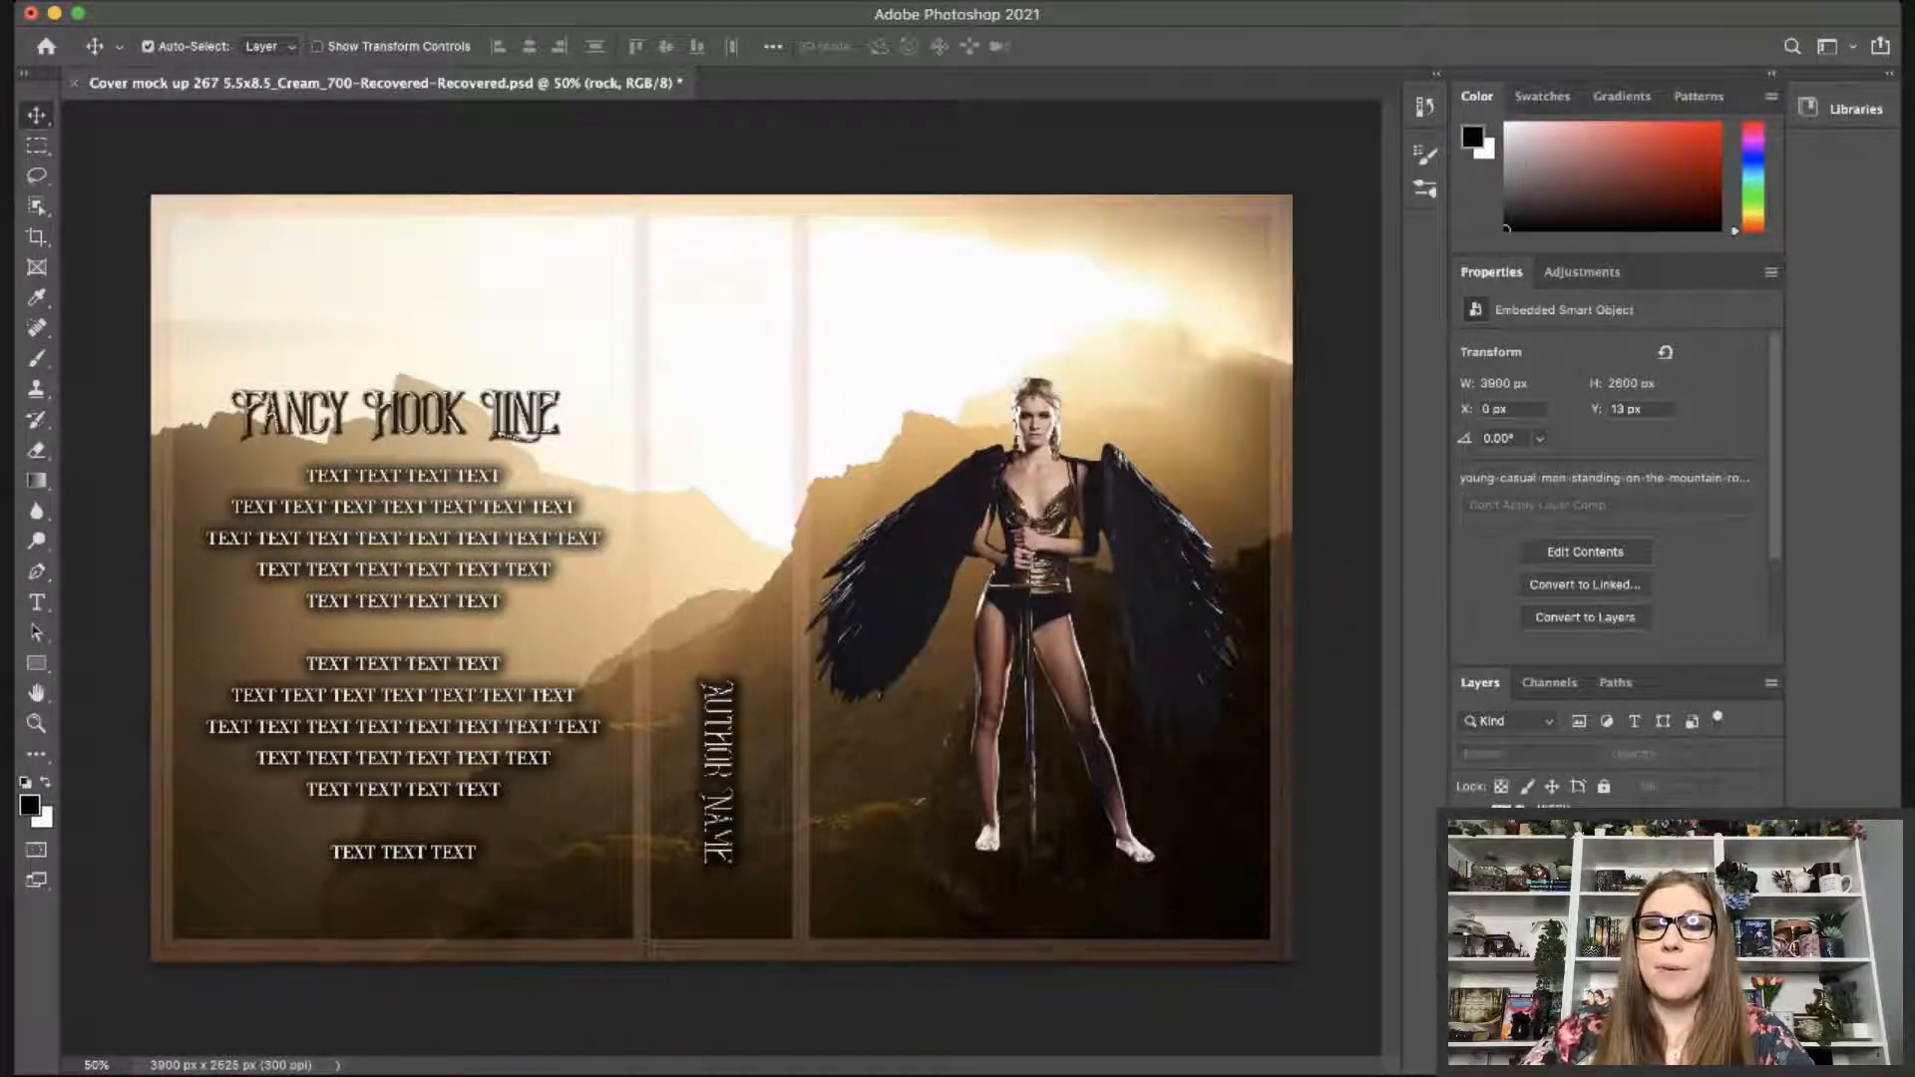
pyautogui.press('super+comma')
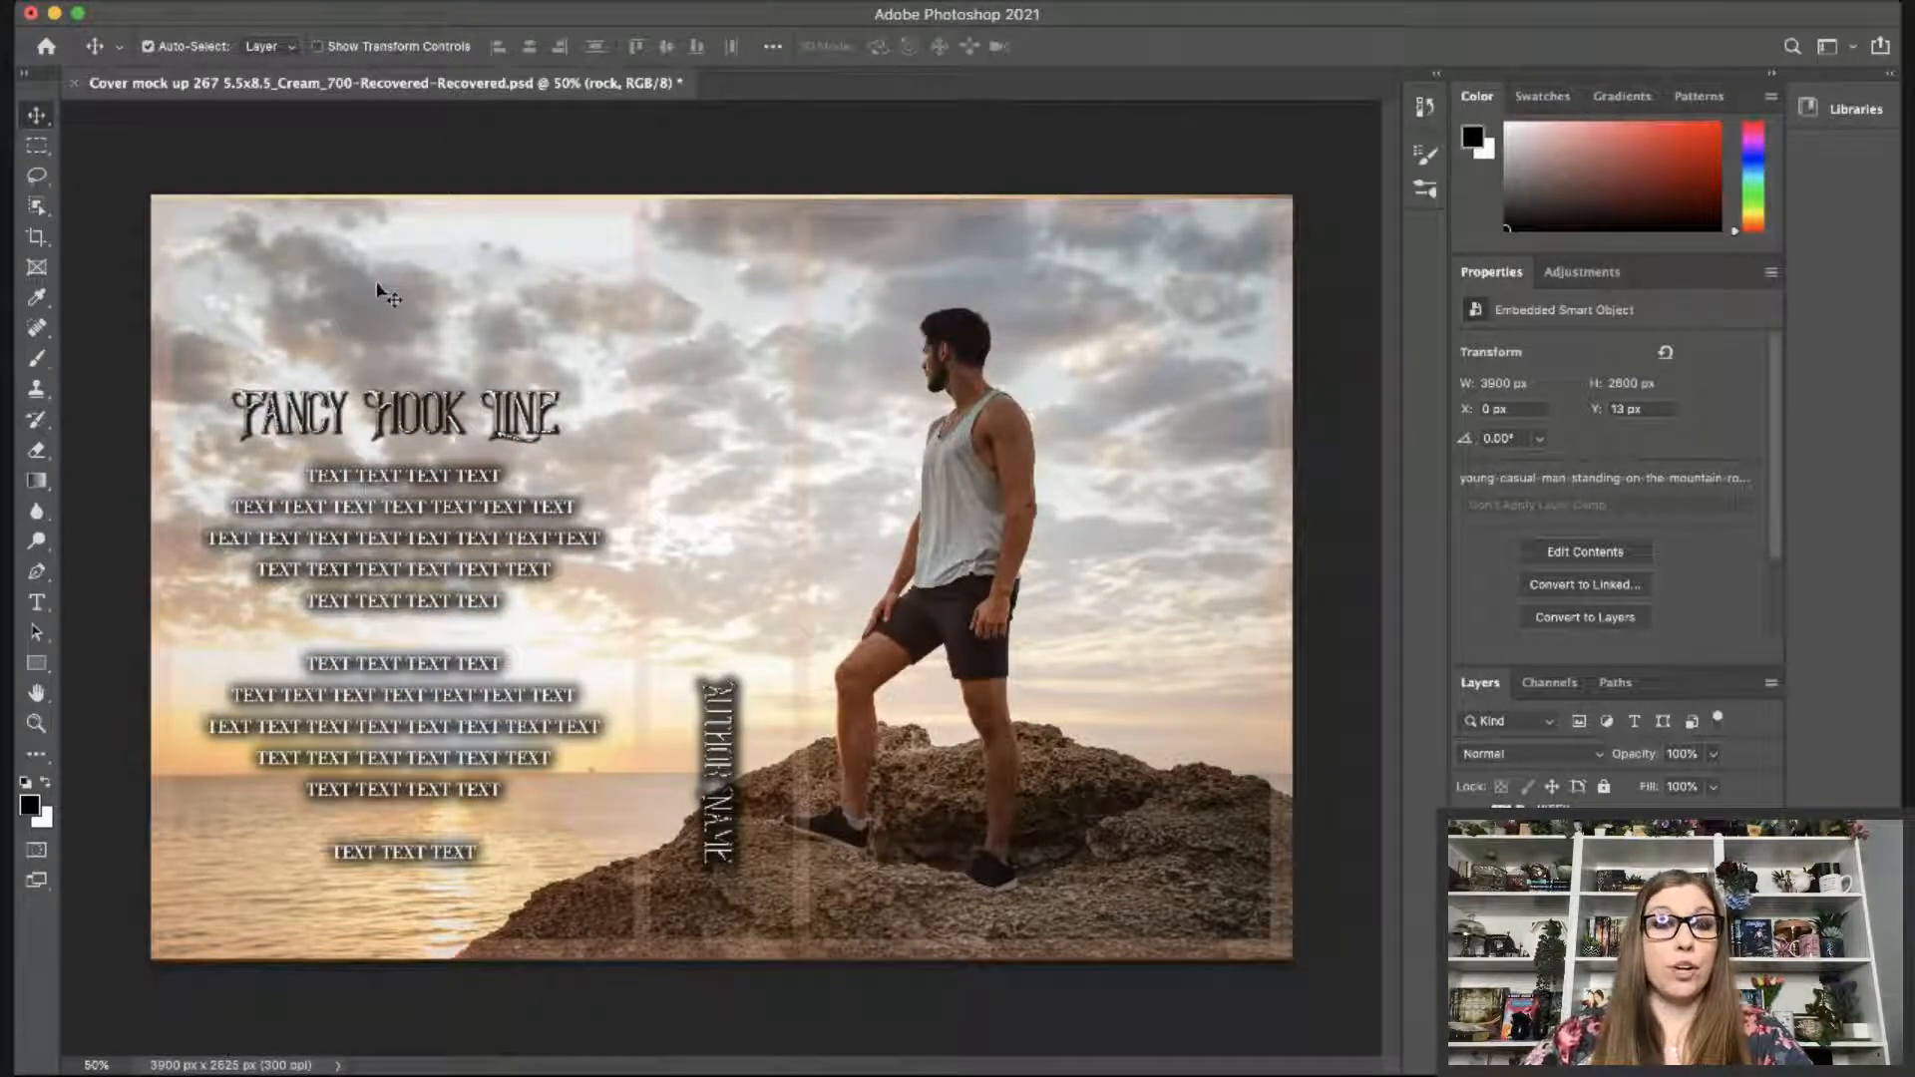
pyautogui.press('w')
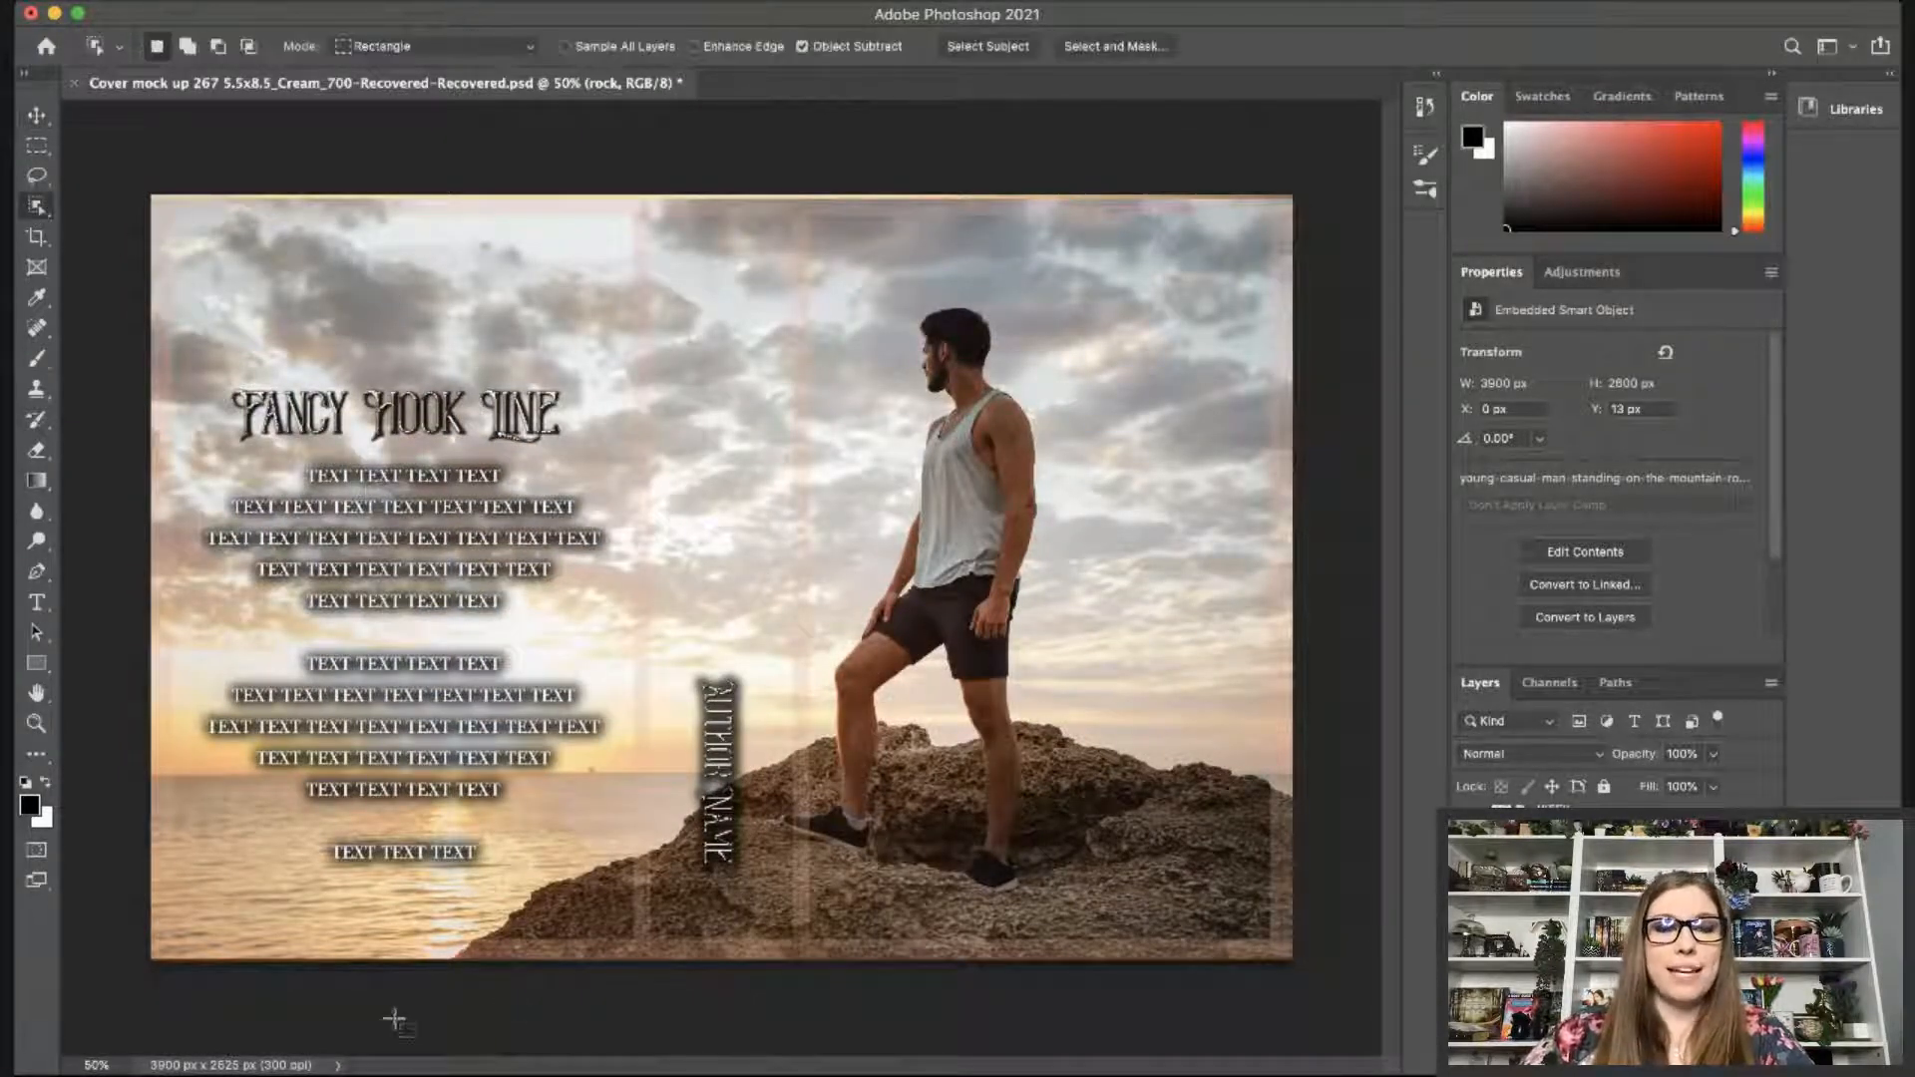
pyautogui.moveTo(568, 994); pyautogui.dragTo(1383, 698)
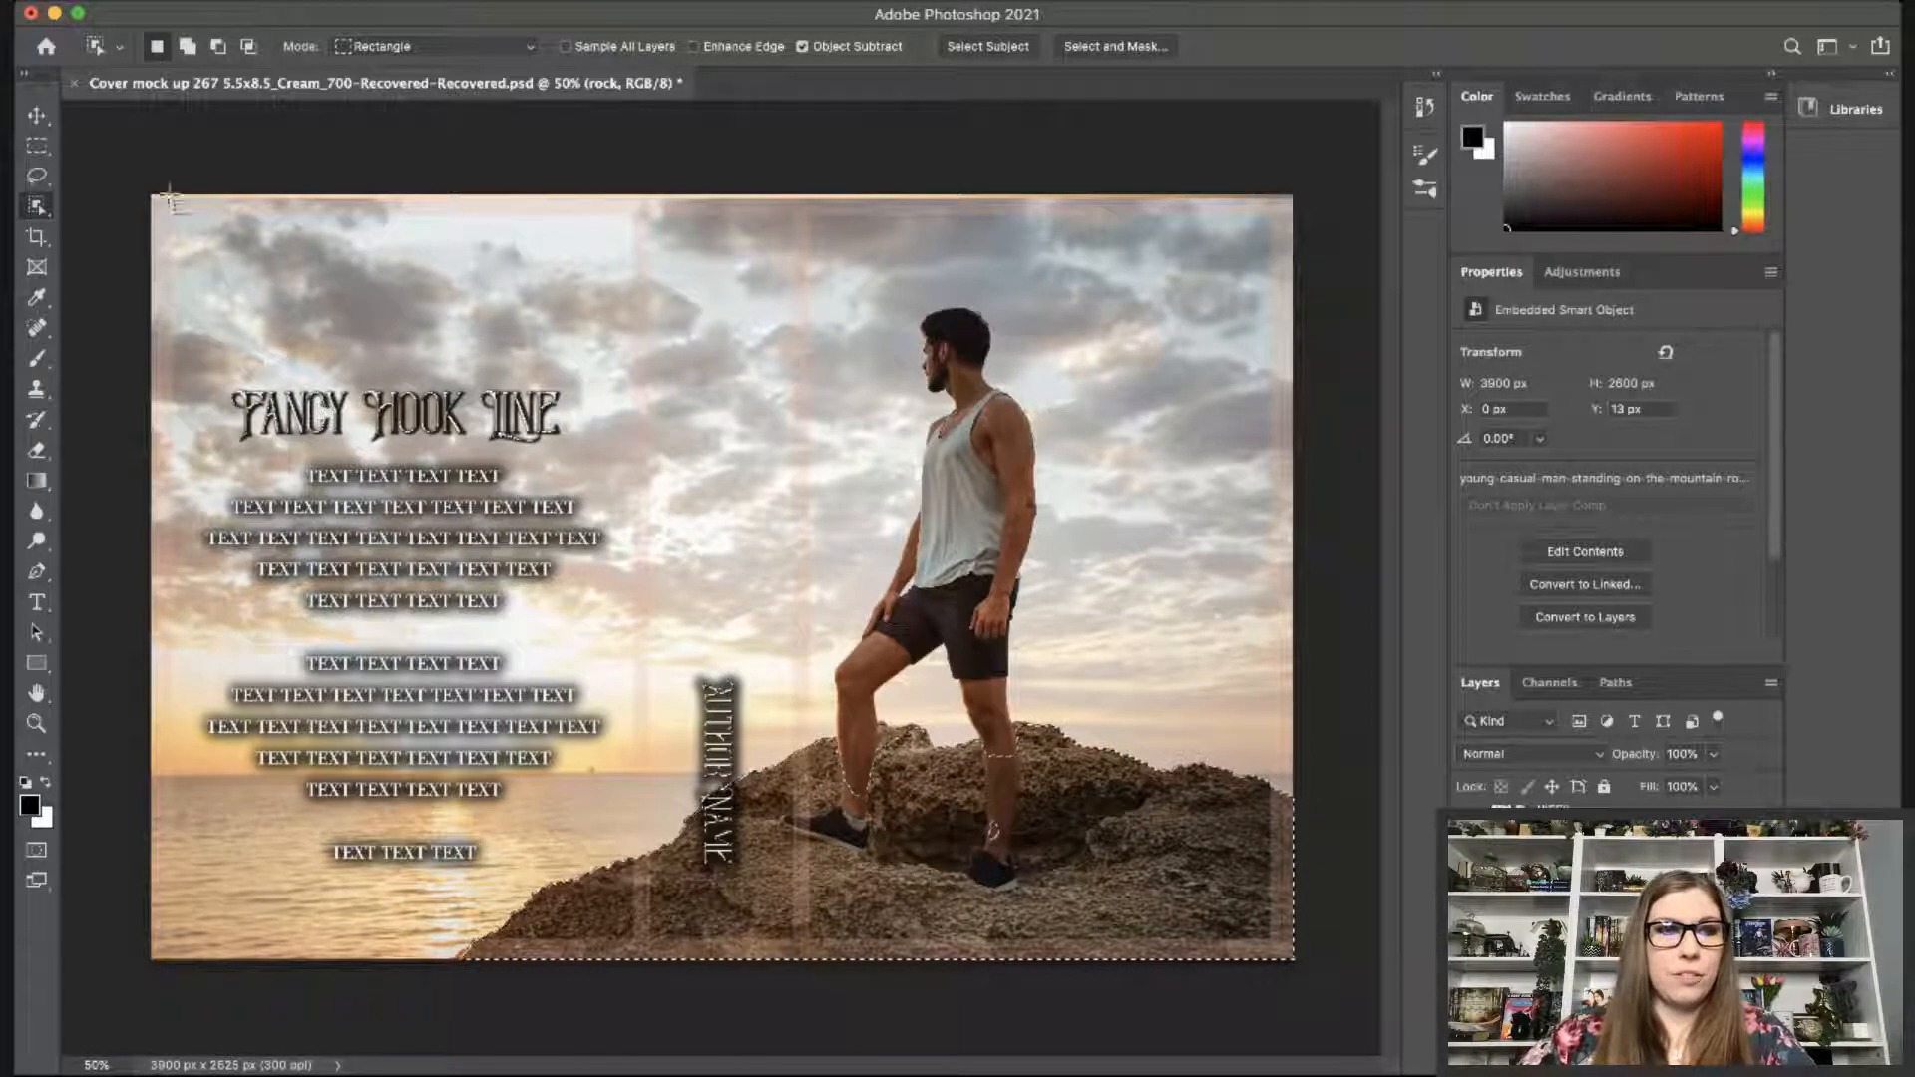
# Add the missing areas around the man's lower legs to the selection with the Lasso and mask the layer to the rock.
pyautogui.click(38, 177)
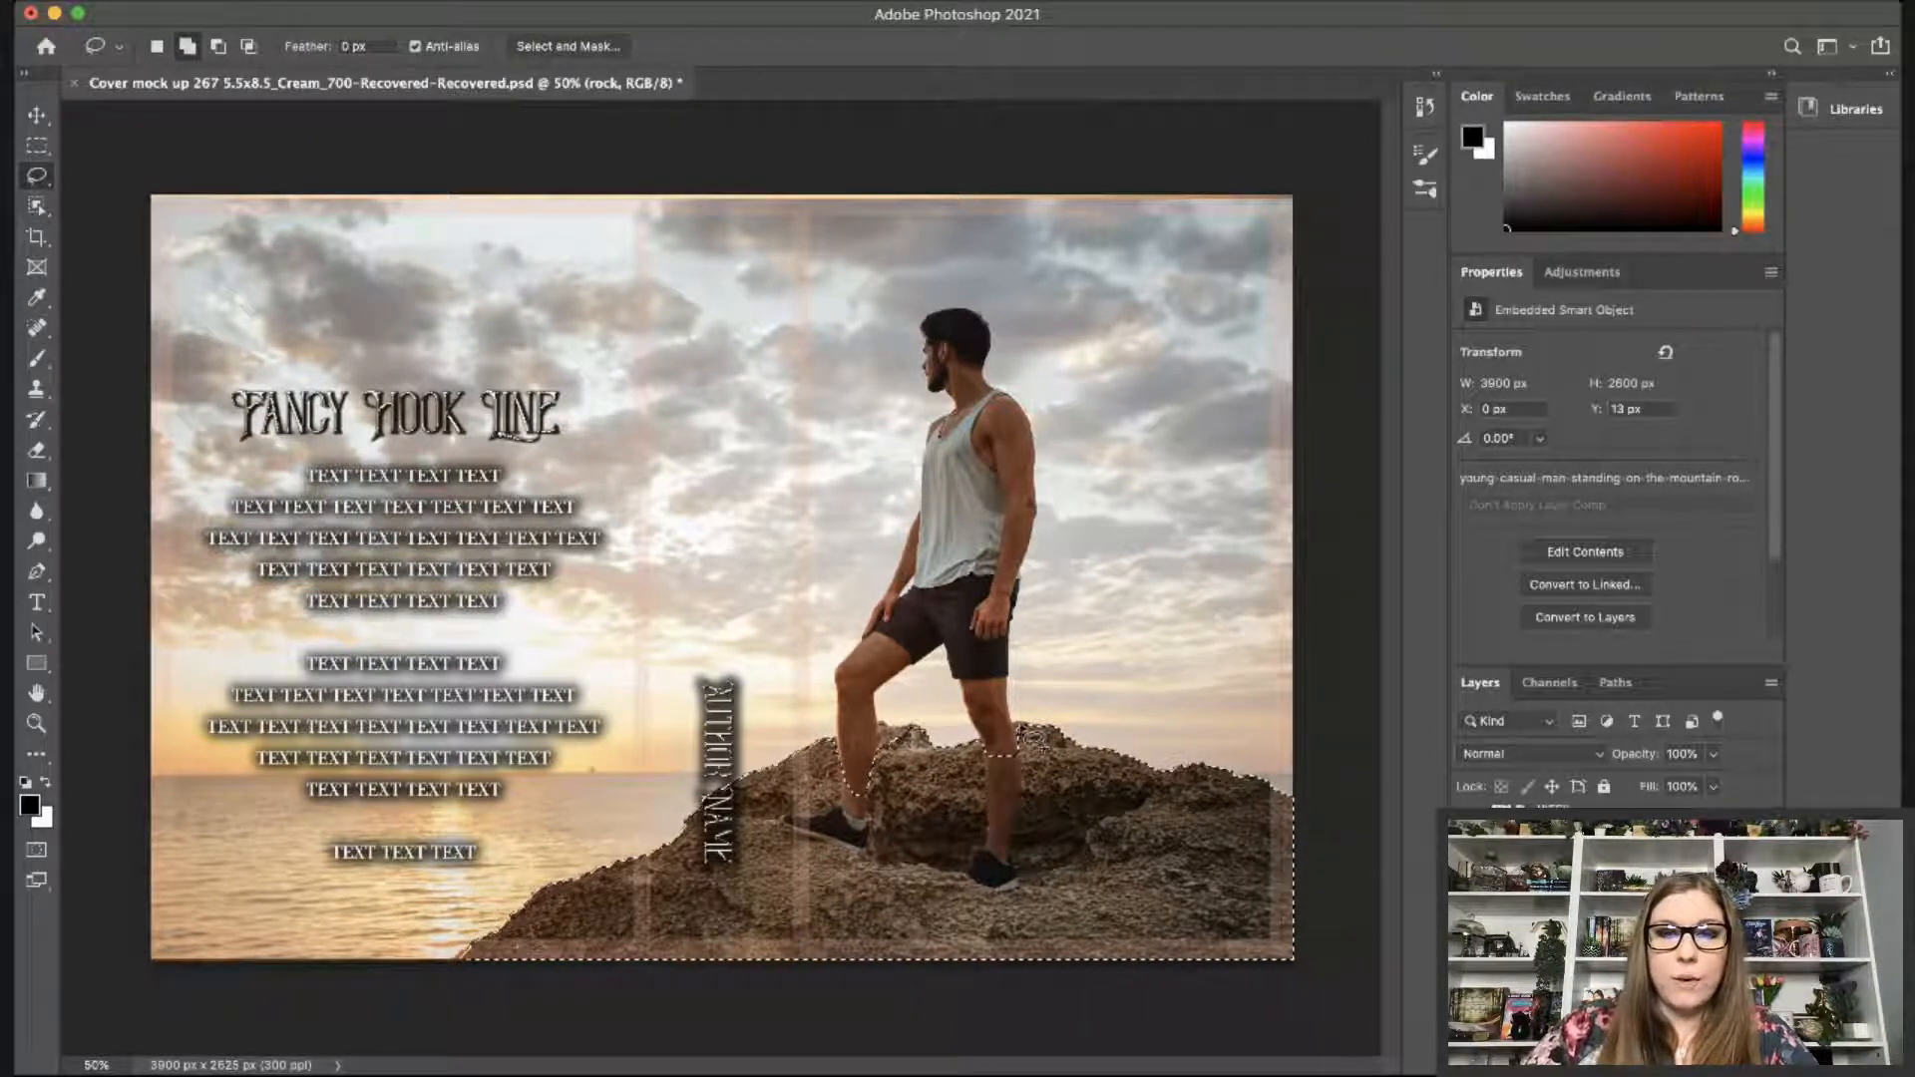
pyautogui.moveTo(1007, 738)
pyautogui.mouseDown()
pyautogui.moveTo(977, 789)
pyautogui.moveTo(1007, 808)
pyautogui.moveTo(1097, 790)
pyautogui.mouseUp()
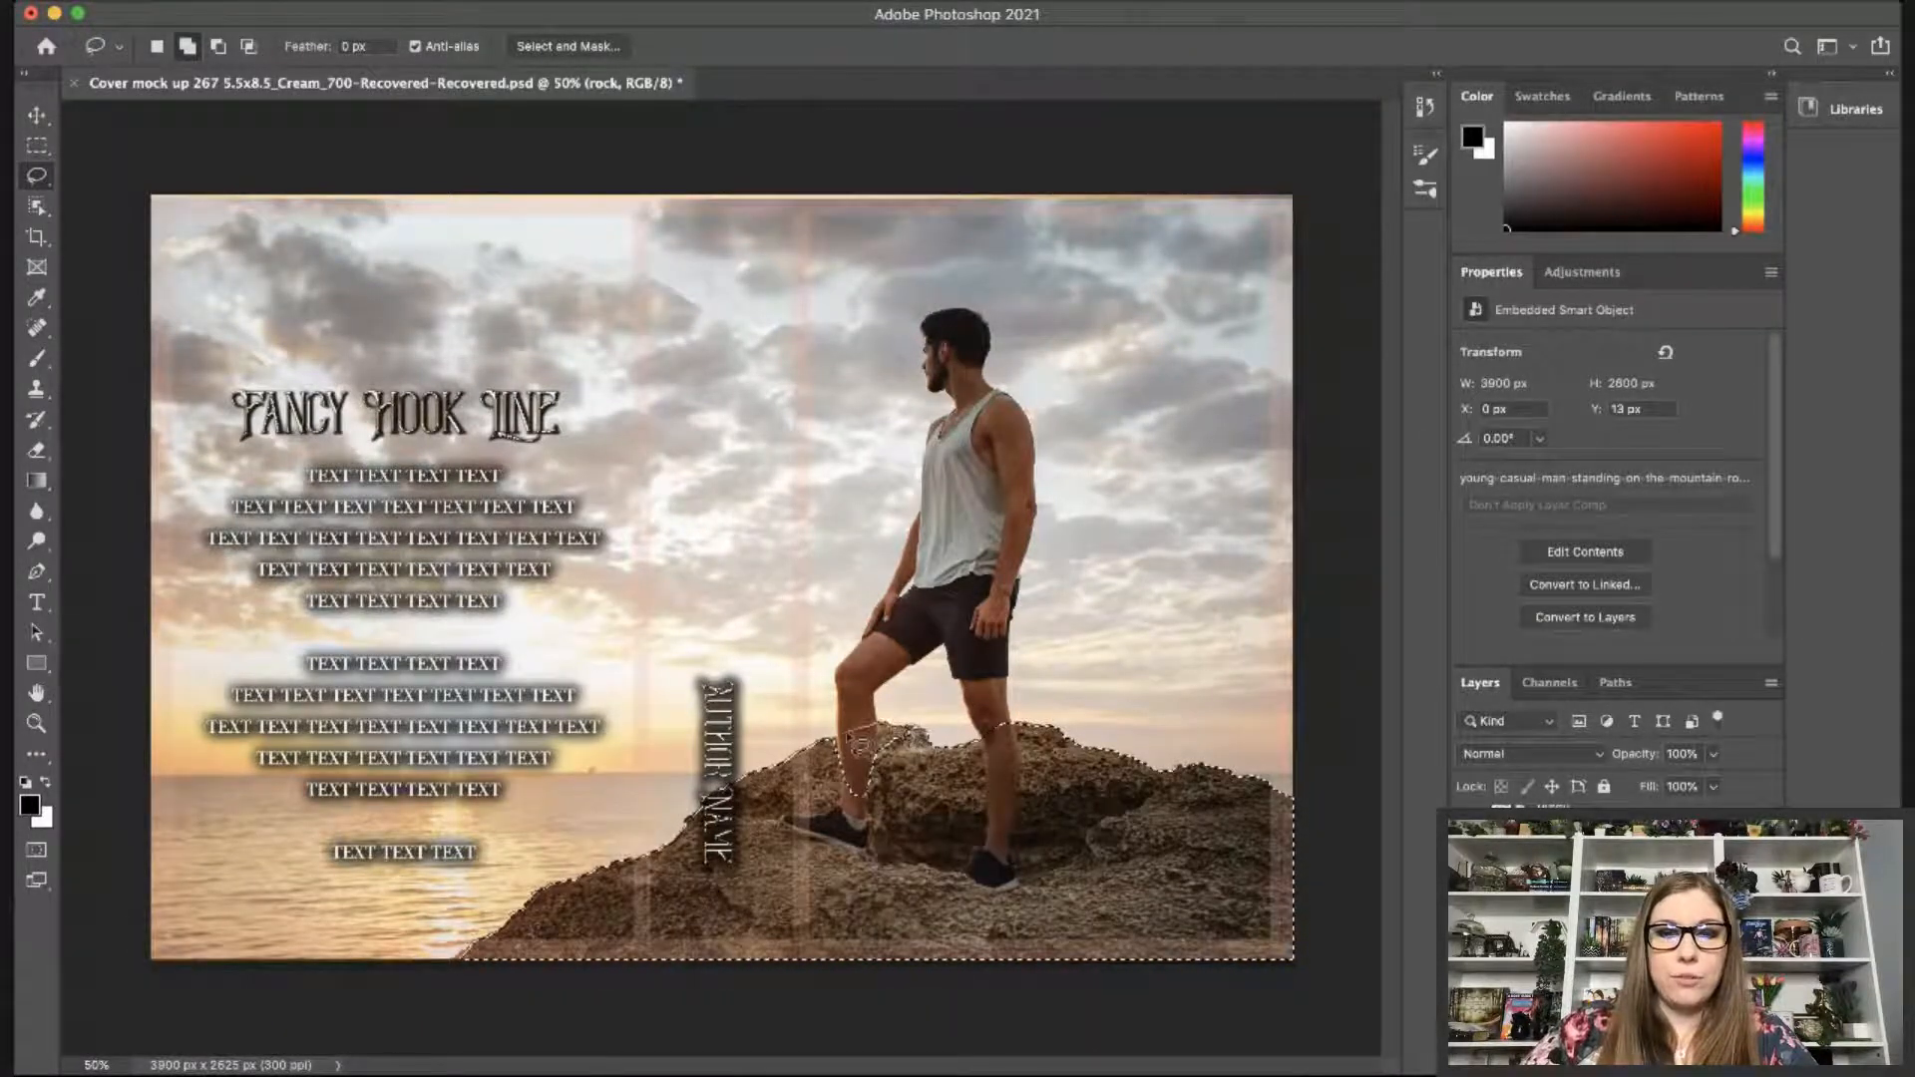
pyautogui.moveTo(850, 761)
pyautogui.mouseDown()
pyautogui.moveTo(903, 854)
pyautogui.moveTo(880, 798)
pyautogui.mouseUp()
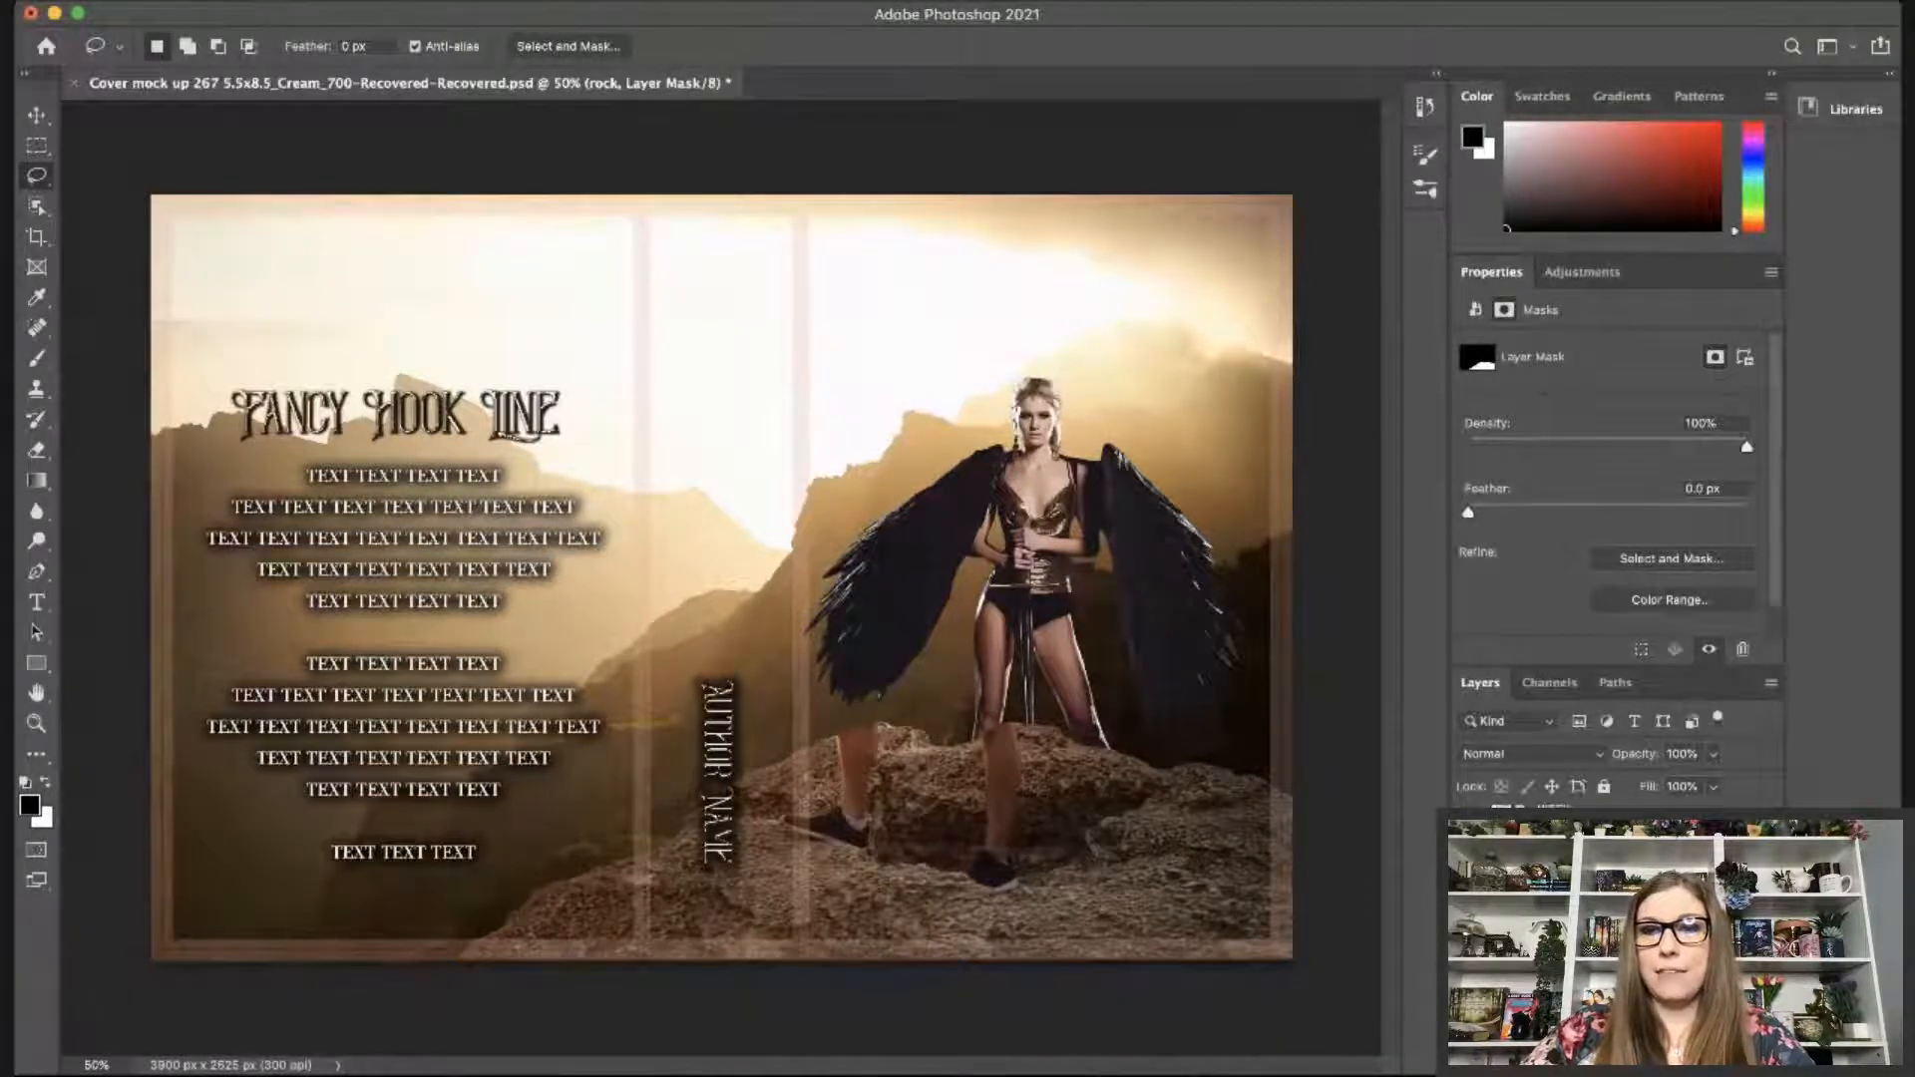
pyautogui.click(1475, 309)
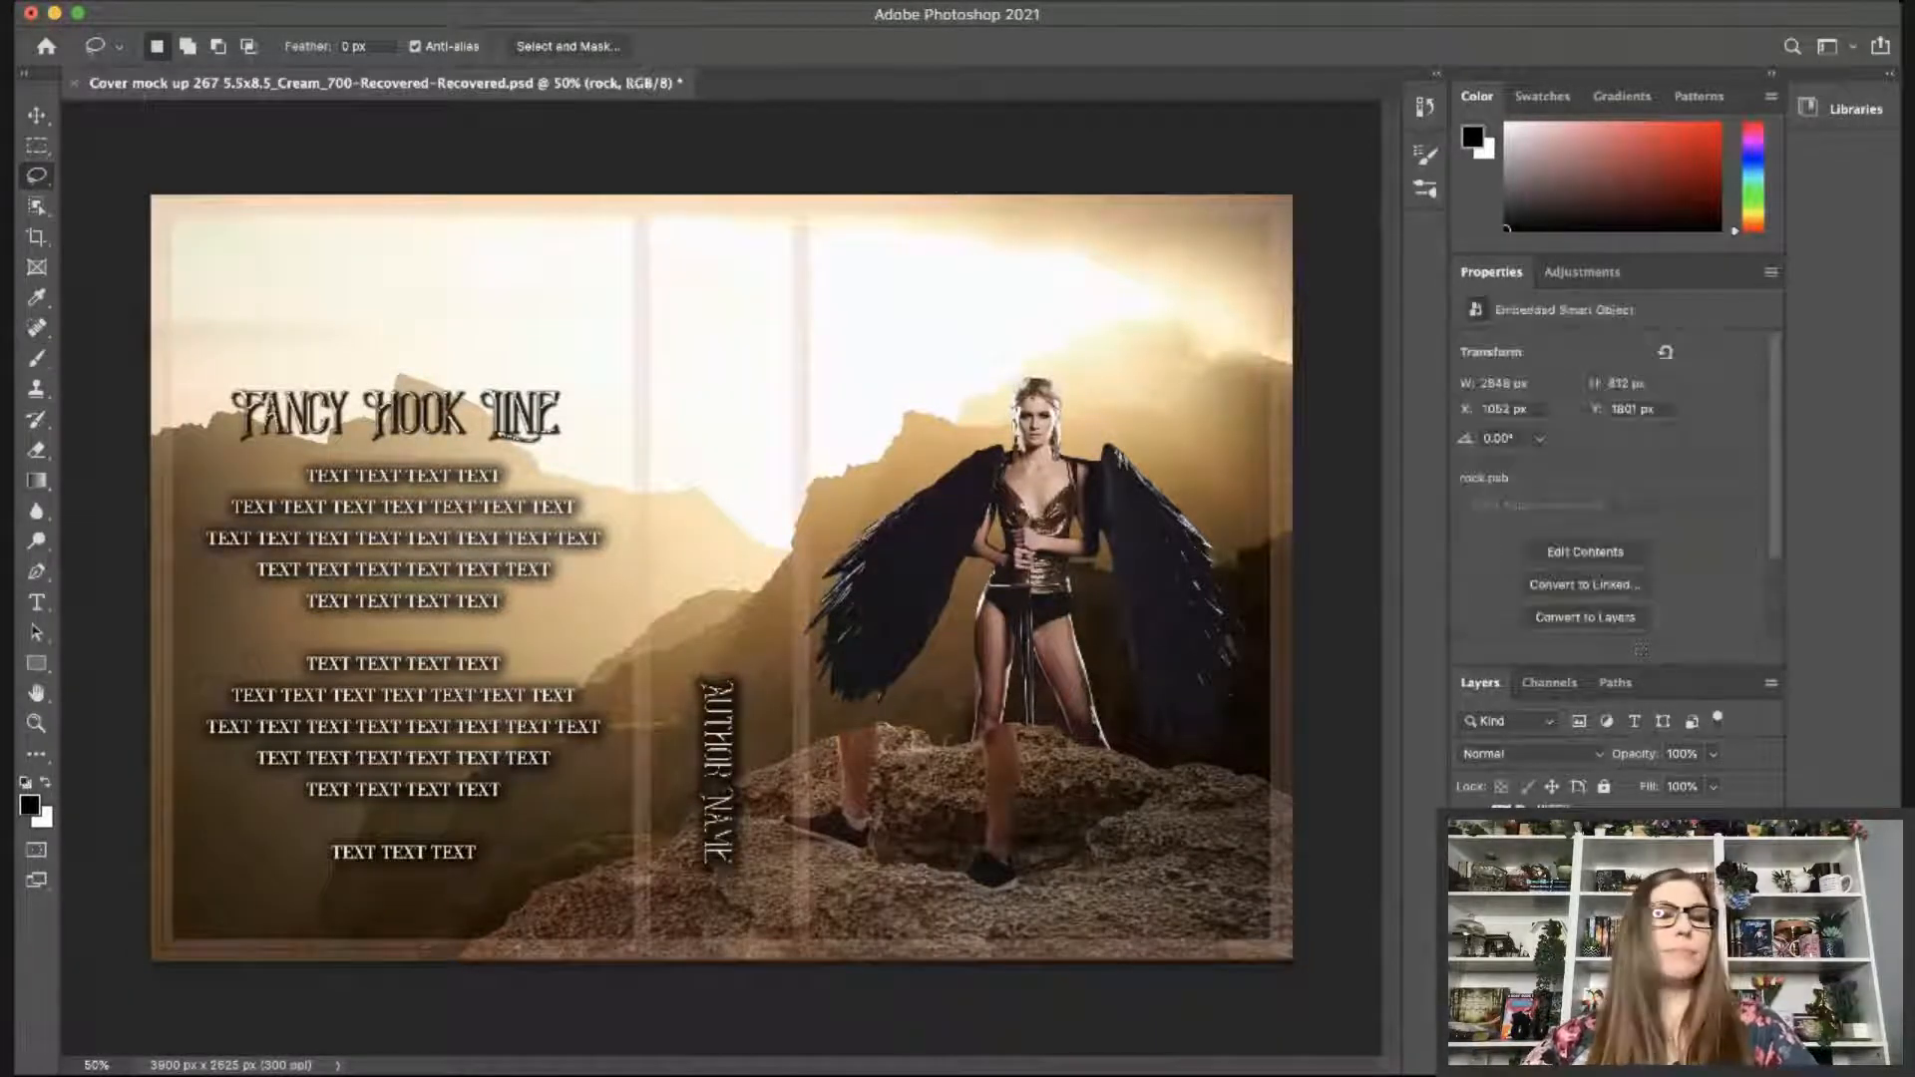
# Rasterize the rock layer and paint out the man's right-hand leg with a 100 px content-aware Spot Healing Brush.
pyautogui.click(44, 327)
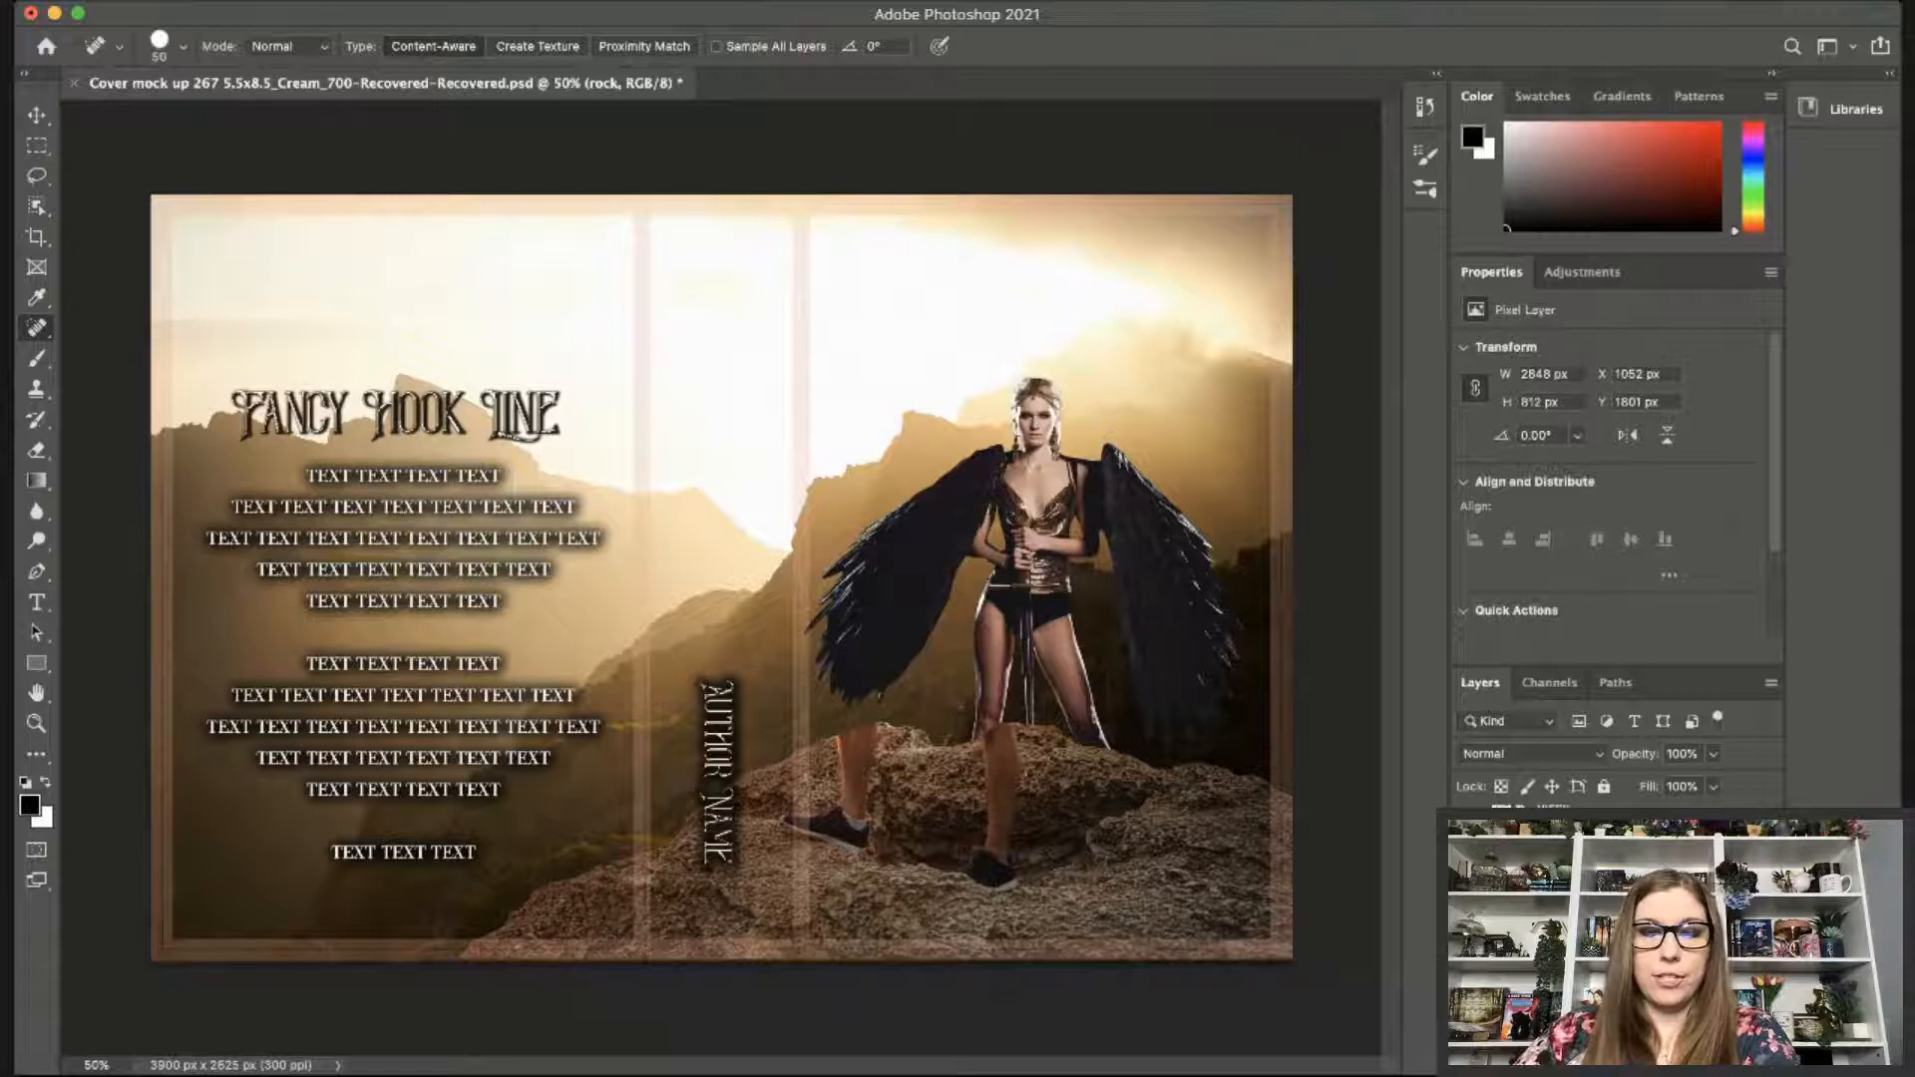
pyautogui.press(']')
pyautogui.press(']')
pyautogui.press(']')
pyautogui.press(']')
pyautogui.press(']')
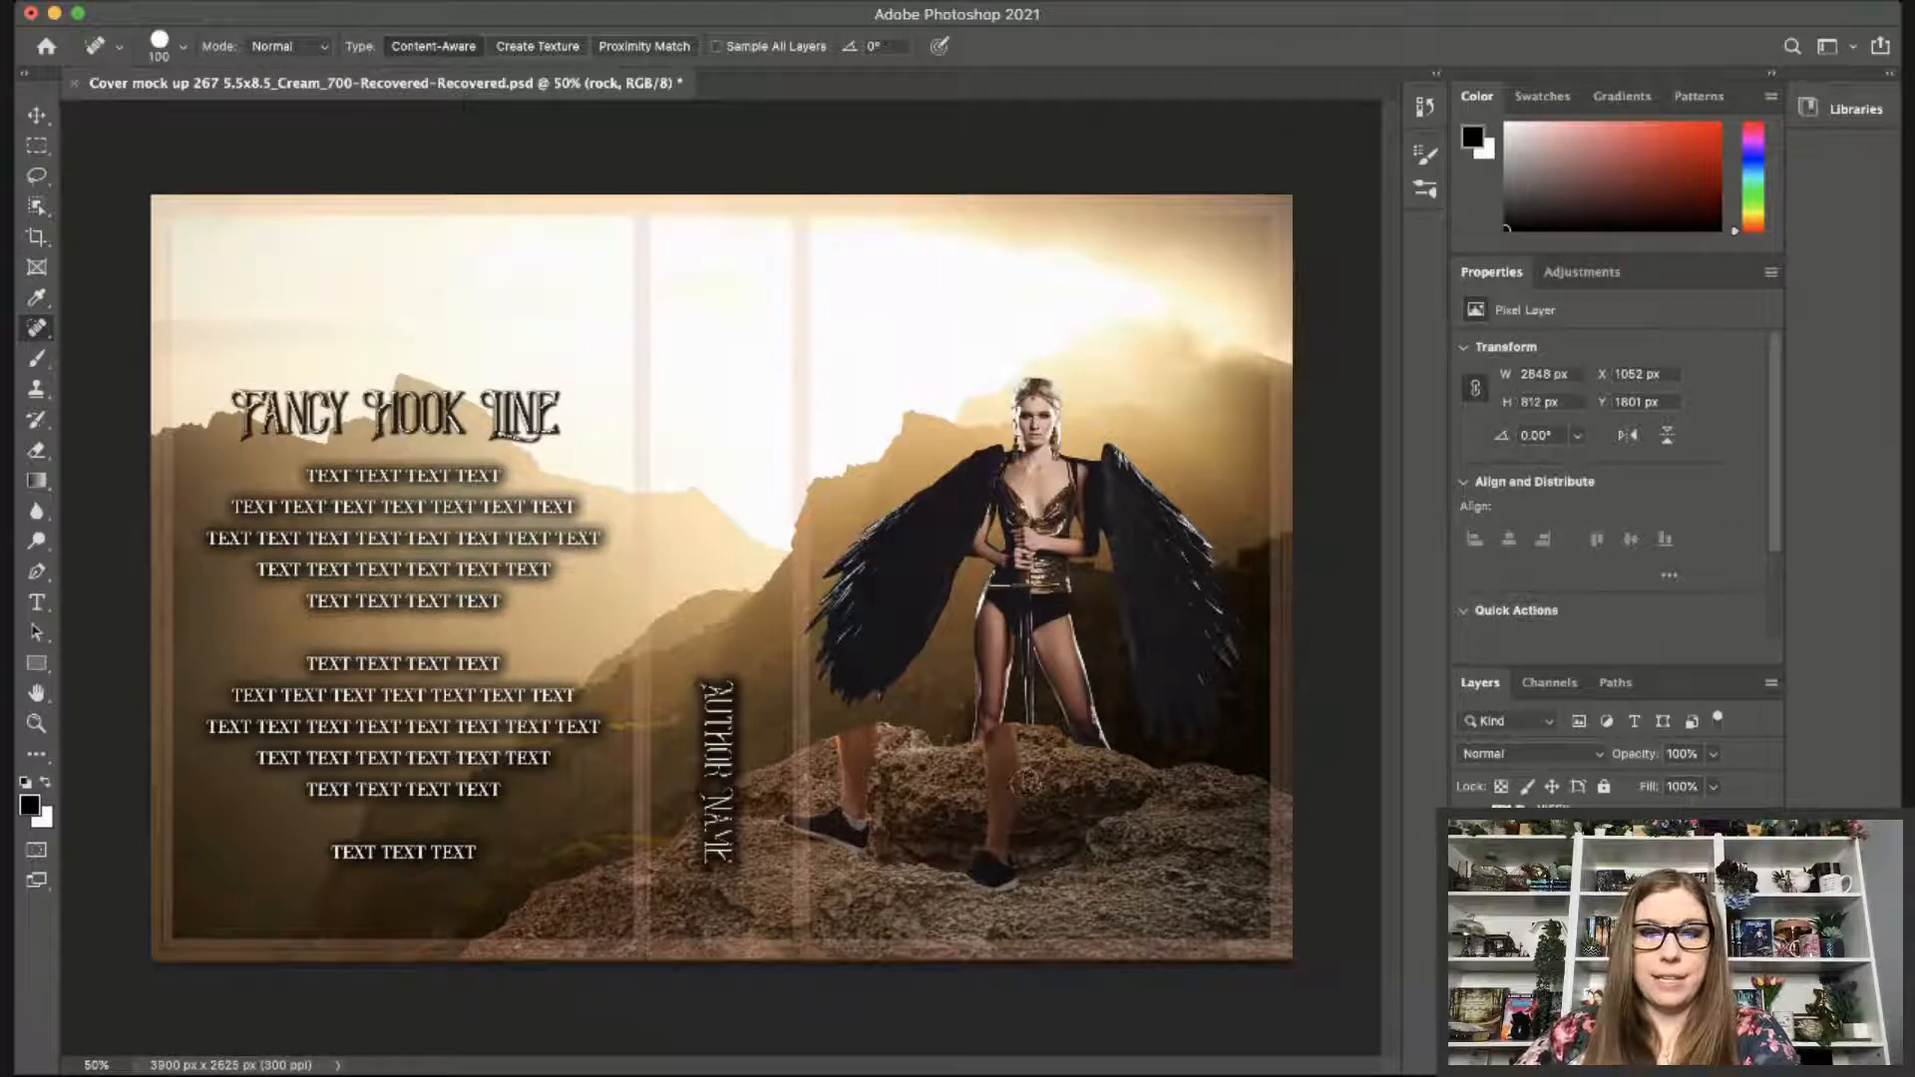
pyautogui.click(1005, 758)
pyautogui.click(1002, 743)
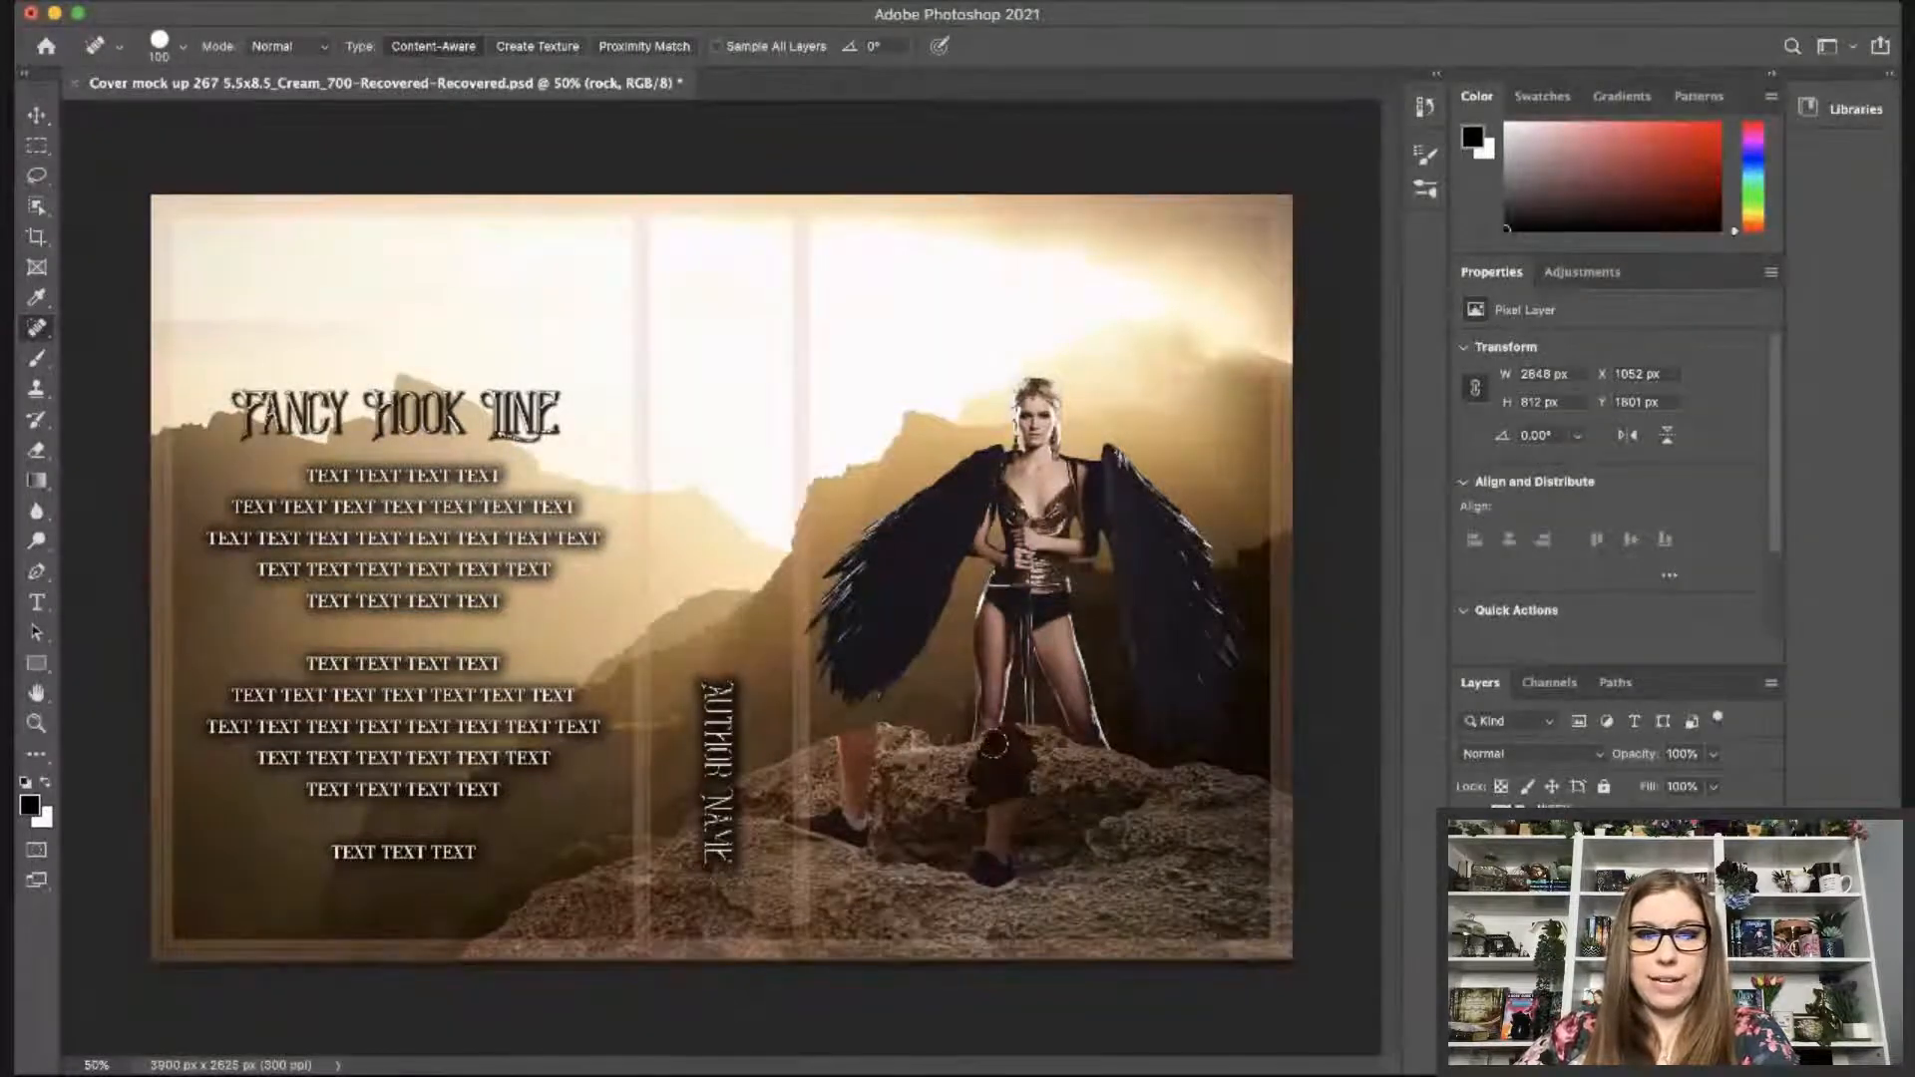
pyautogui.moveTo(999, 812)
pyautogui.mouseDown()
pyautogui.moveTo(981, 850)
pyautogui.moveTo(994, 828)
pyautogui.moveTo(1000, 858)
pyautogui.mouseUp()
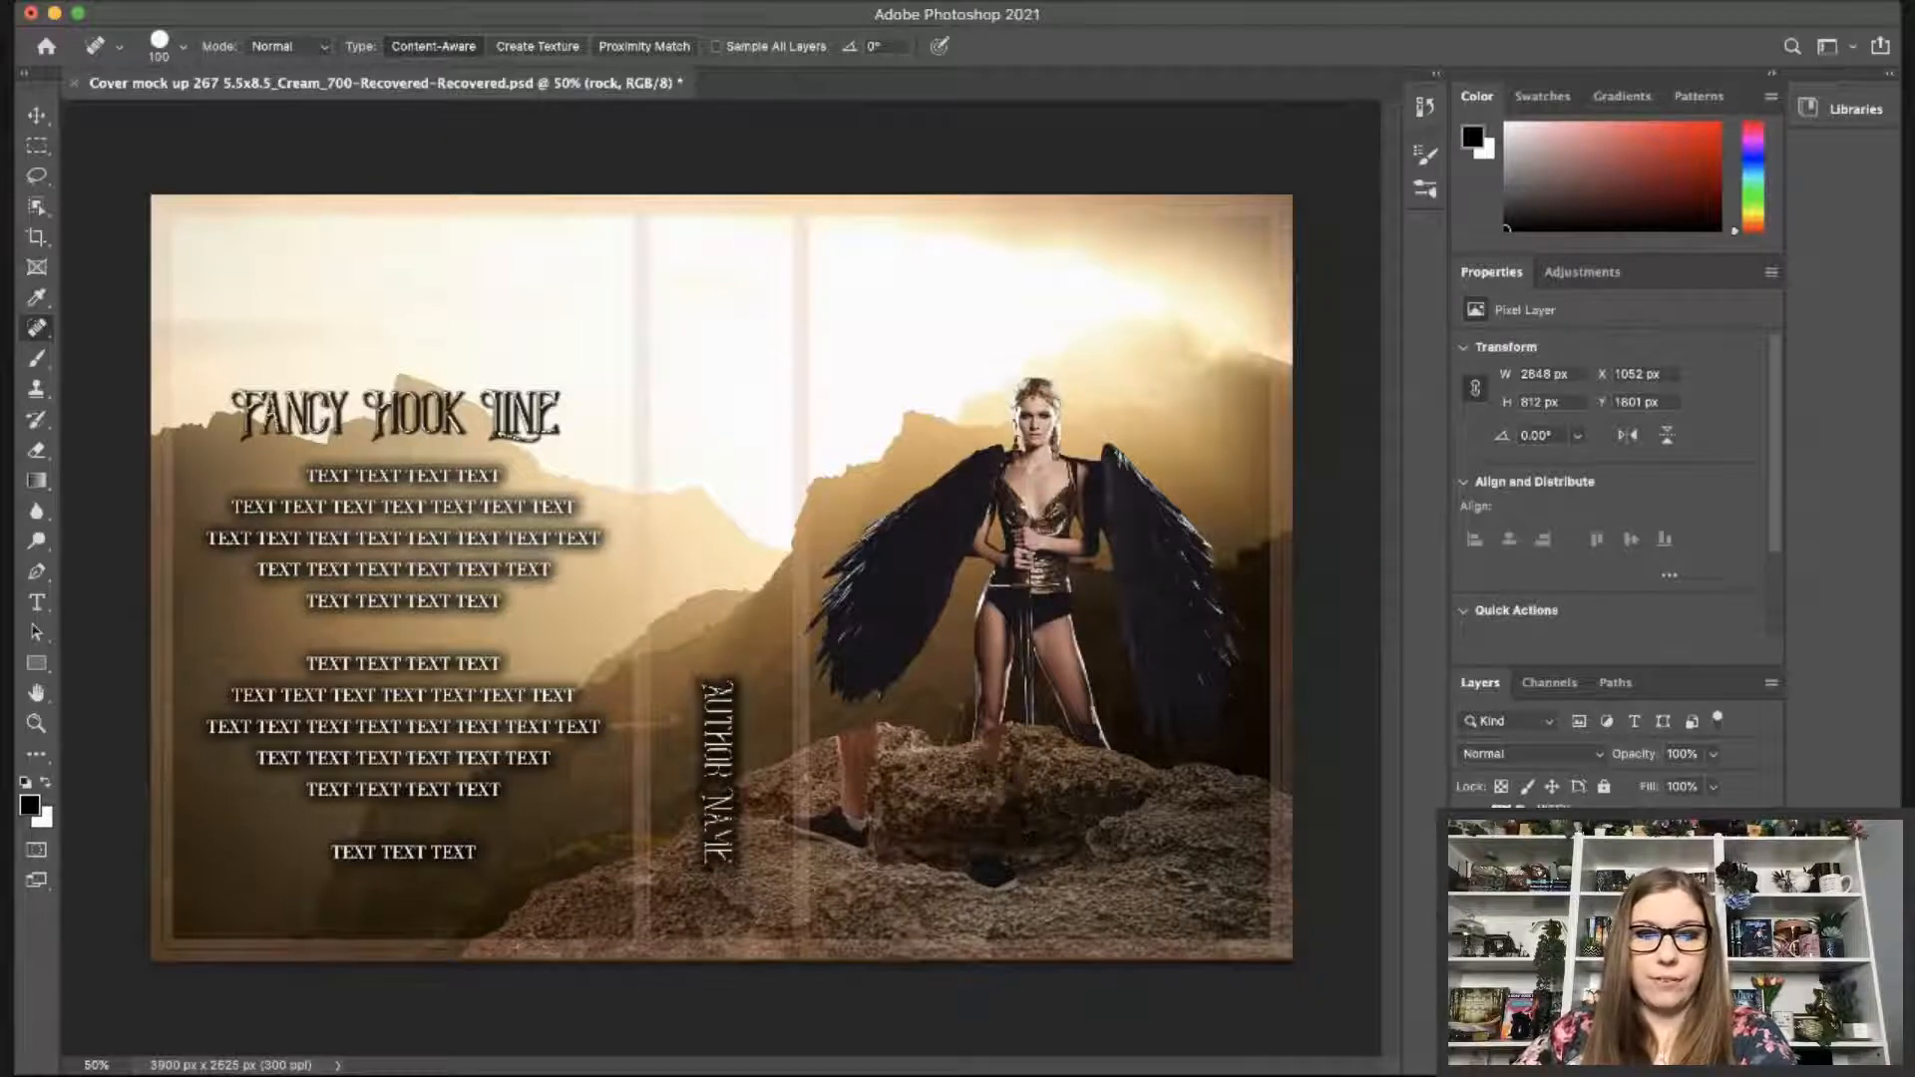
# Heal away the man's other leg, both shoes and the leftover patches in the rock's hollow.
pyautogui.moveTo(1028, 783)
pyautogui.mouseDown()
pyautogui.moveTo(1055, 858)
pyautogui.moveTo(973, 807)
pyautogui.mouseUp()
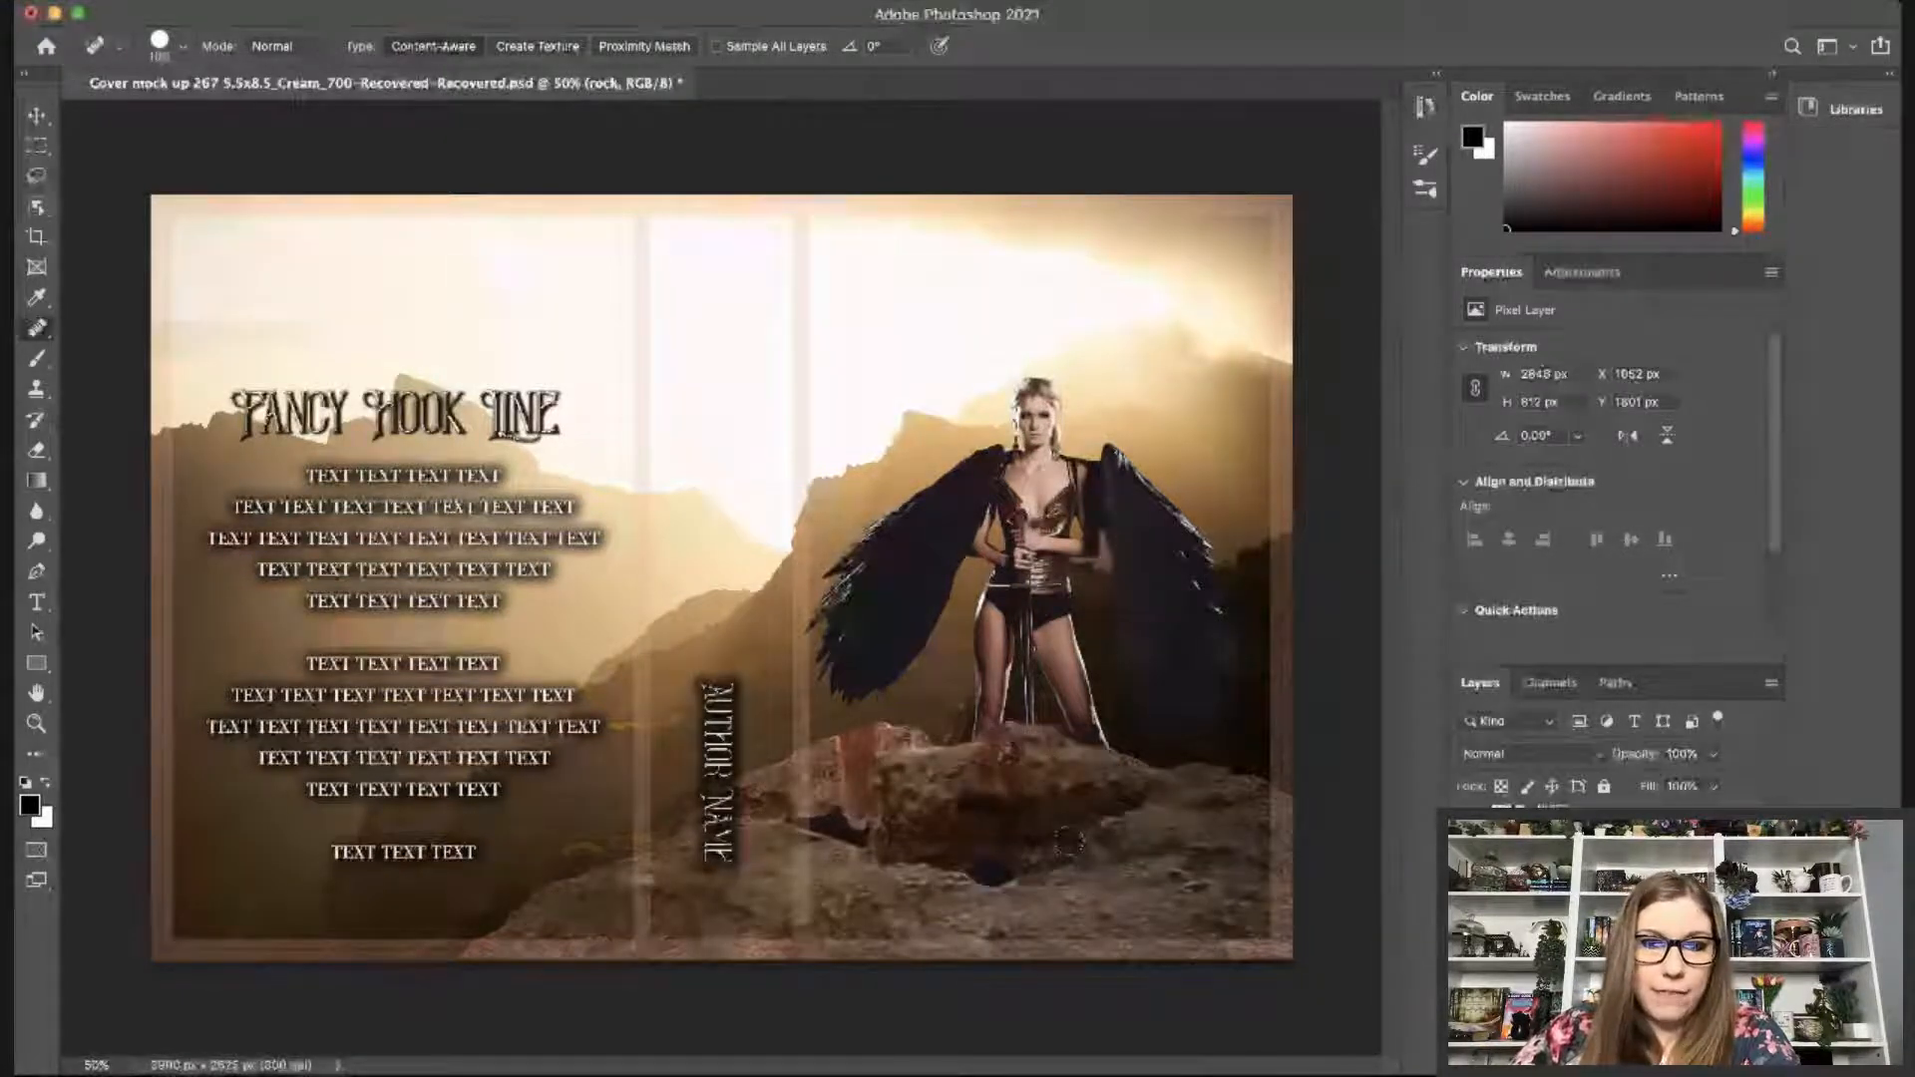
pyautogui.click(1013, 770)
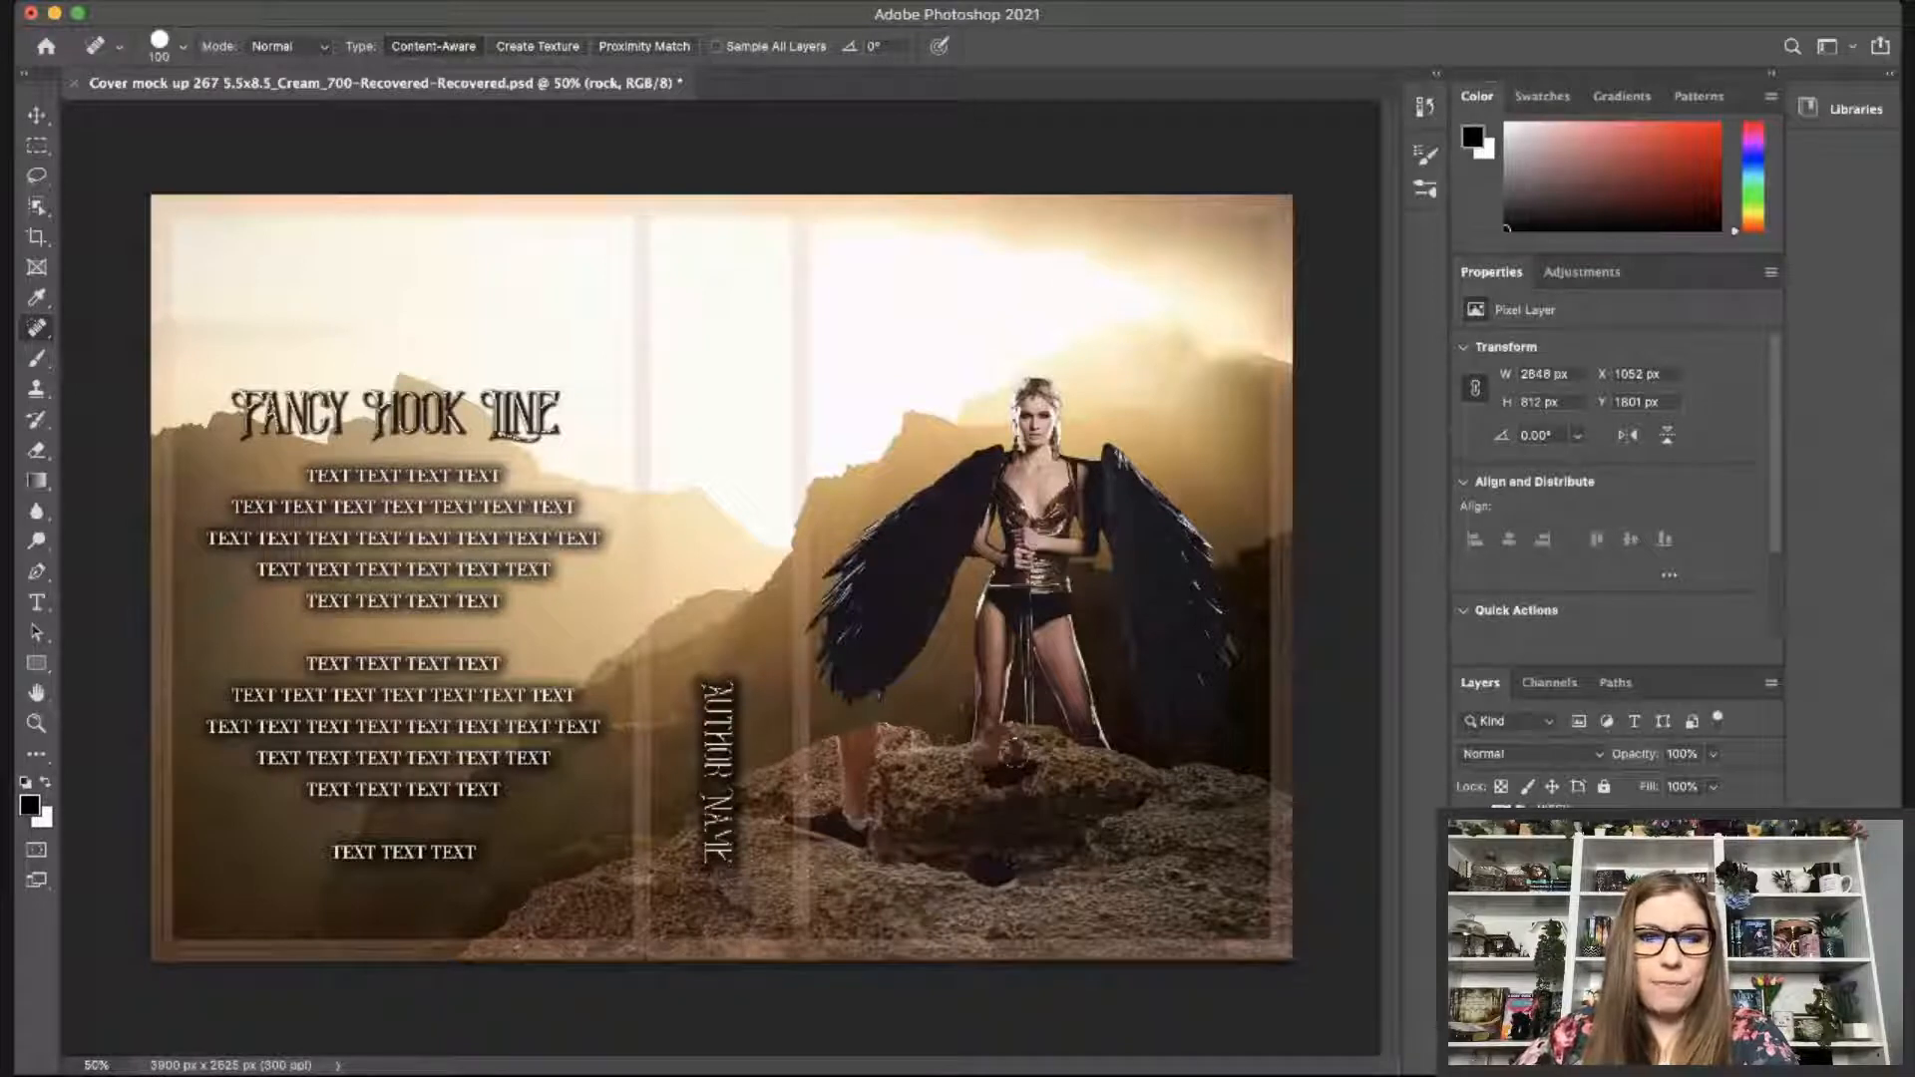
pyautogui.moveTo(864, 768)
pyautogui.mouseDown()
pyautogui.moveTo(871, 820)
pyautogui.moveTo(823, 828)
pyautogui.moveTo(900, 855)
pyautogui.moveTo(839, 821)
pyautogui.moveTo(890, 826)
pyautogui.mouseUp()
pyautogui.moveTo(993, 860)
pyautogui.mouseDown()
pyautogui.moveTo(1037, 880)
pyautogui.moveTo(979, 878)
pyautogui.mouseUp()
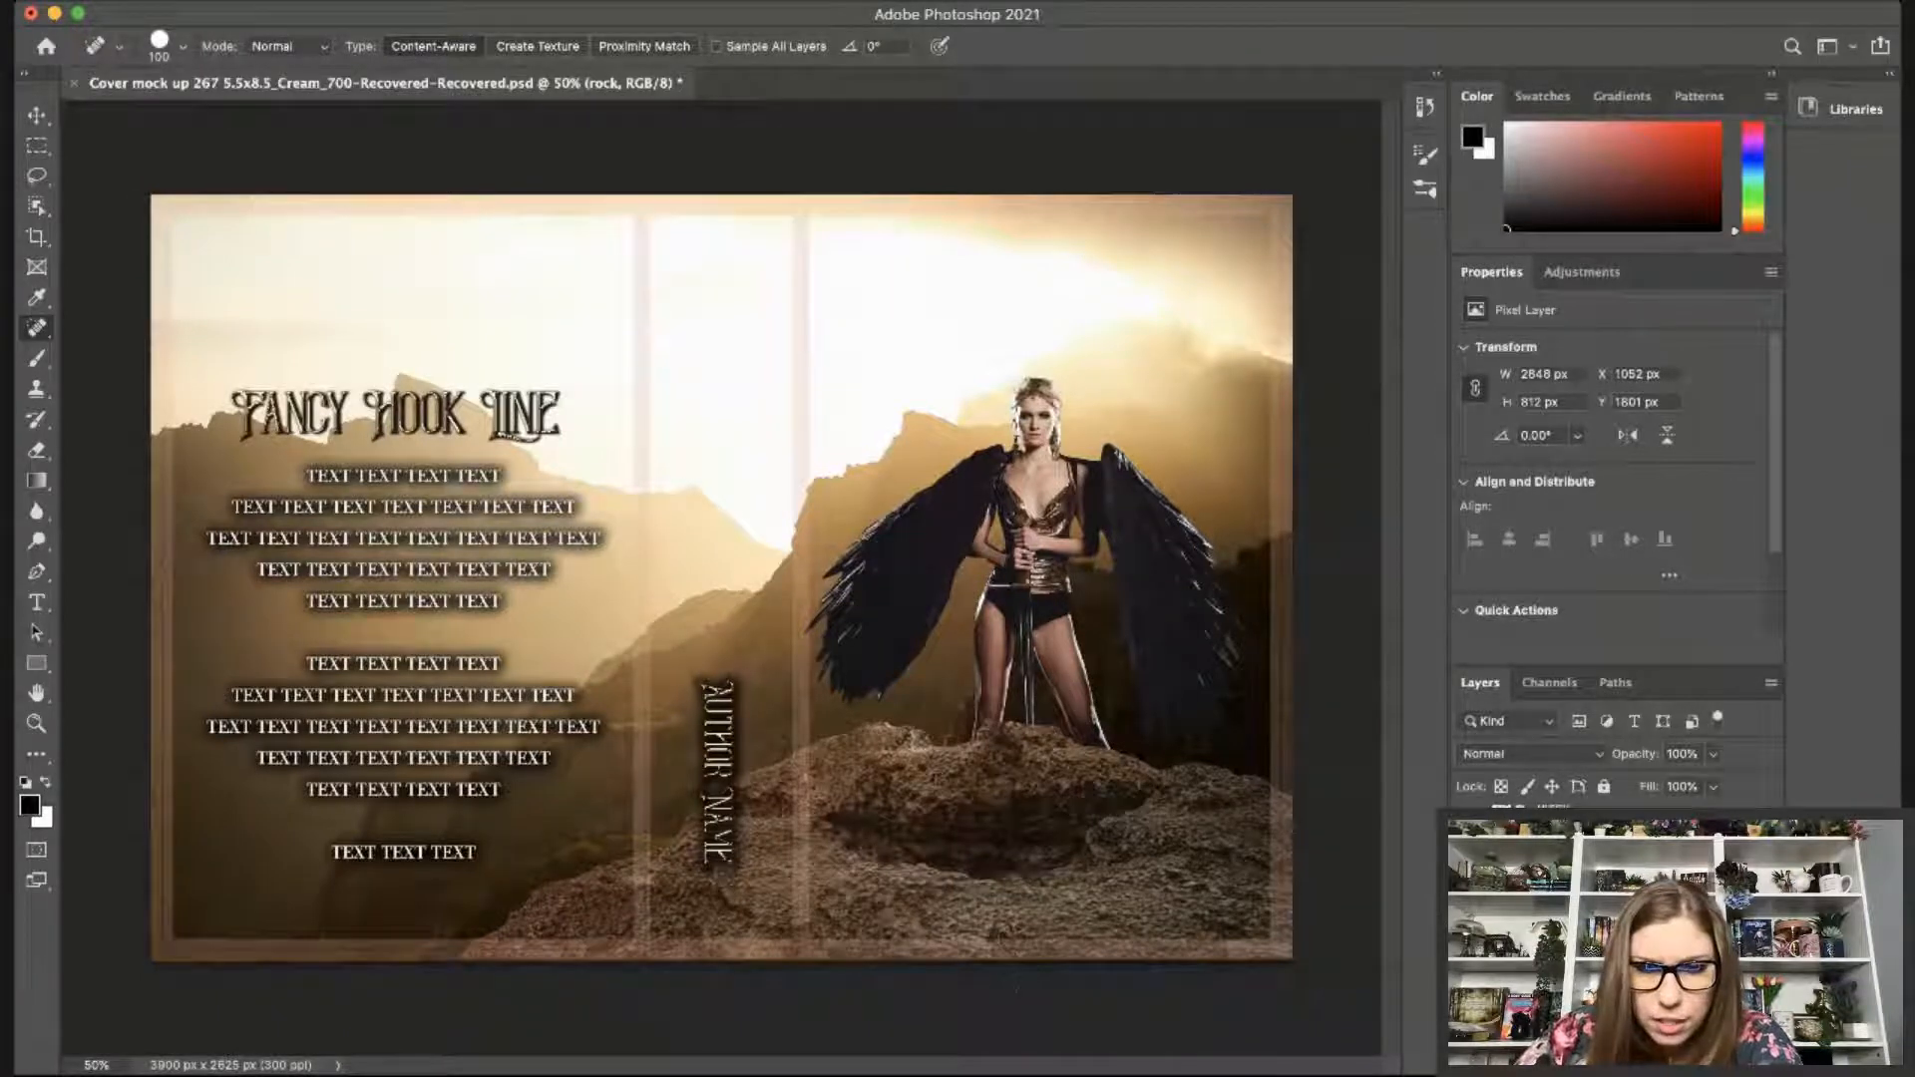
# Clone rock texture over the smudged healed areas around the hollow with an 80 px Clone Stamp.
pyautogui.click(37, 389)
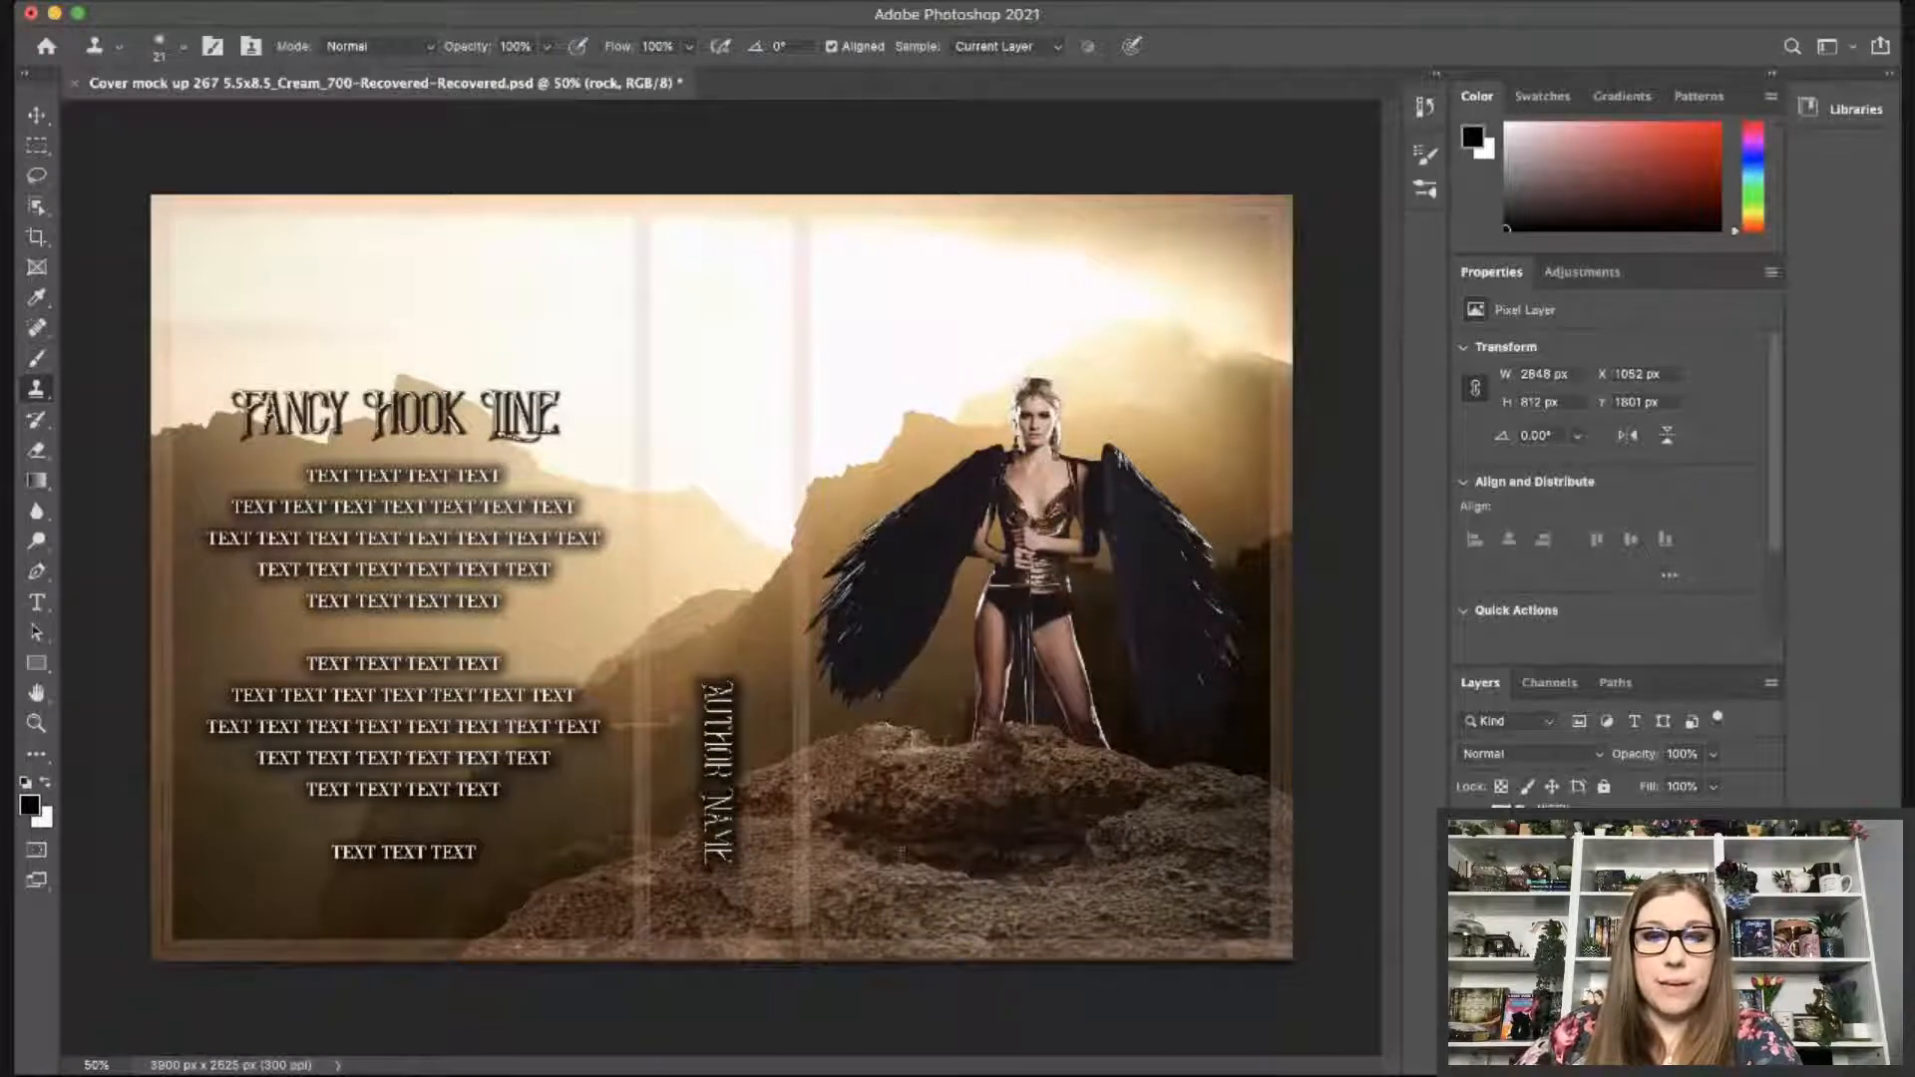
pyautogui.press(']')
pyautogui.press(']')
pyautogui.press(']')
pyautogui.press(']')
pyautogui.press(']')
pyautogui.press(']')
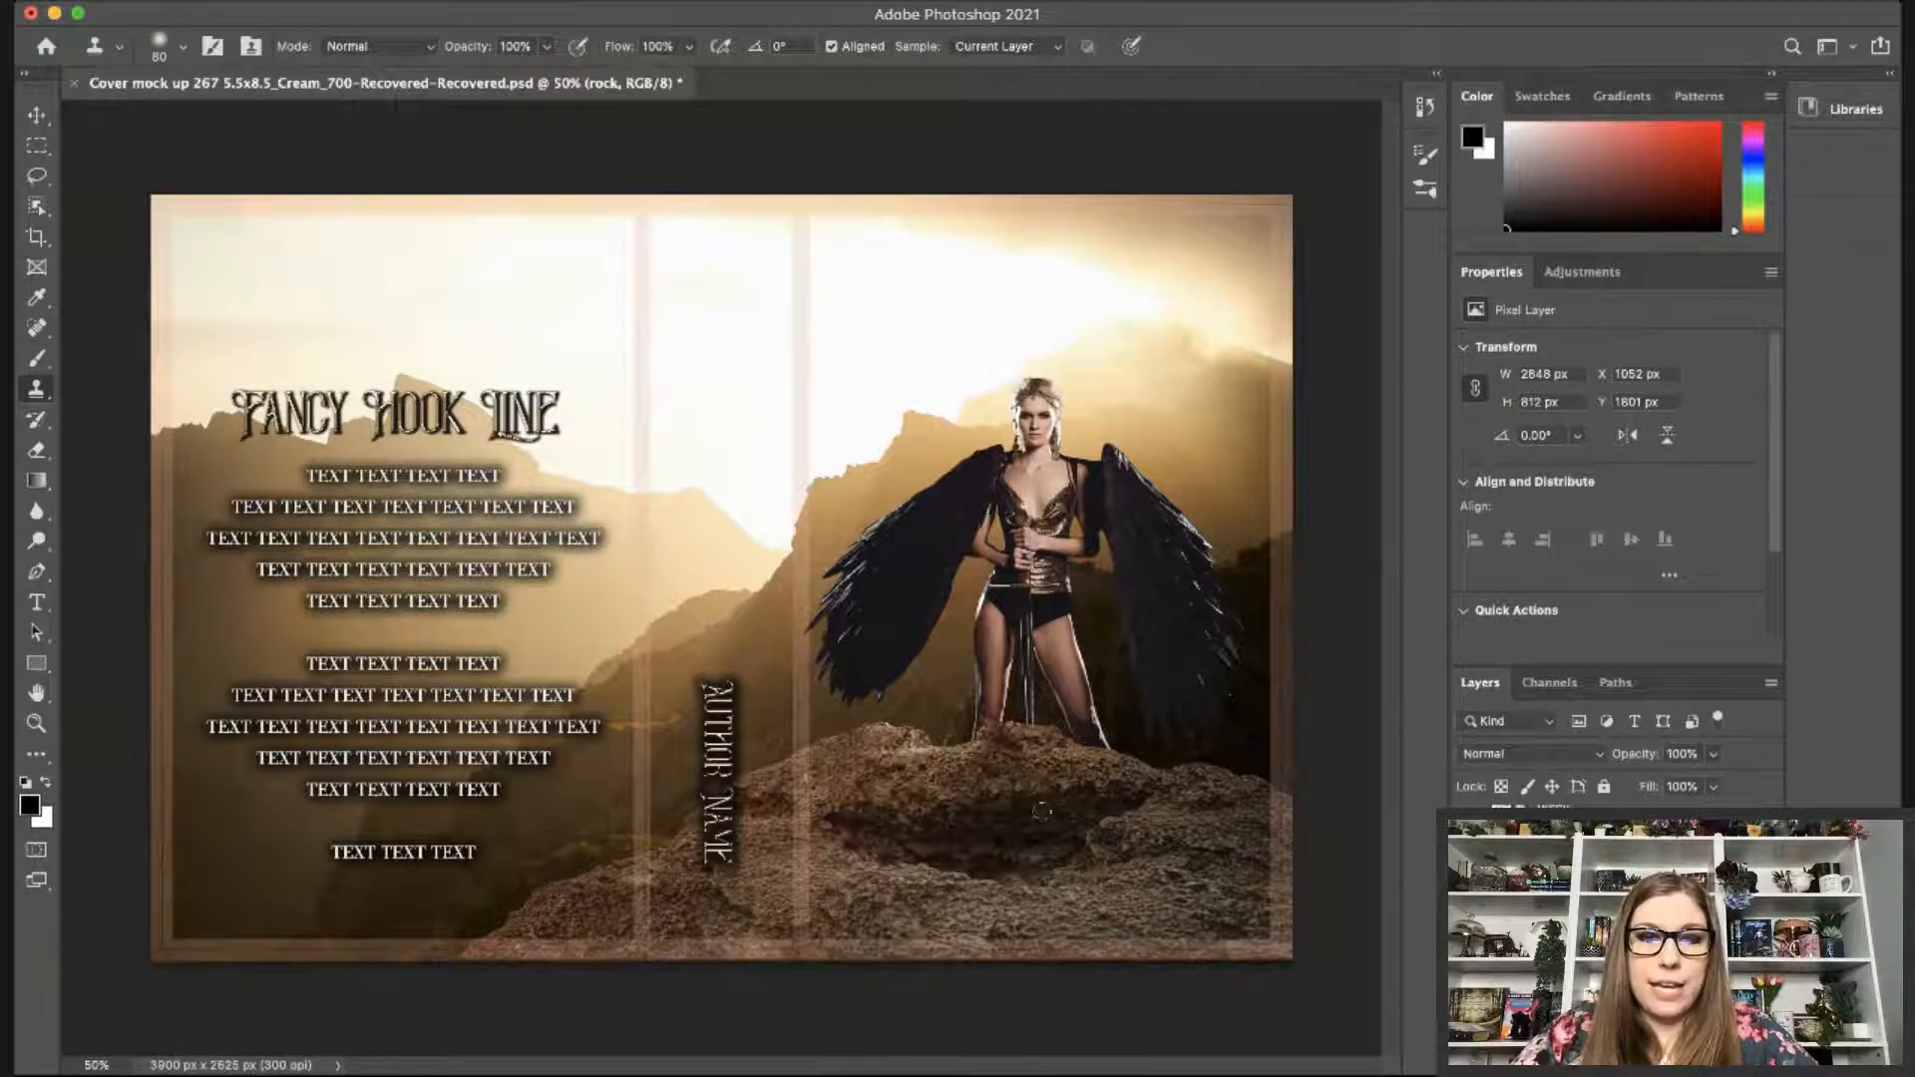
pyautogui.moveTo(1001, 798); pyautogui.dragTo(970, 795)
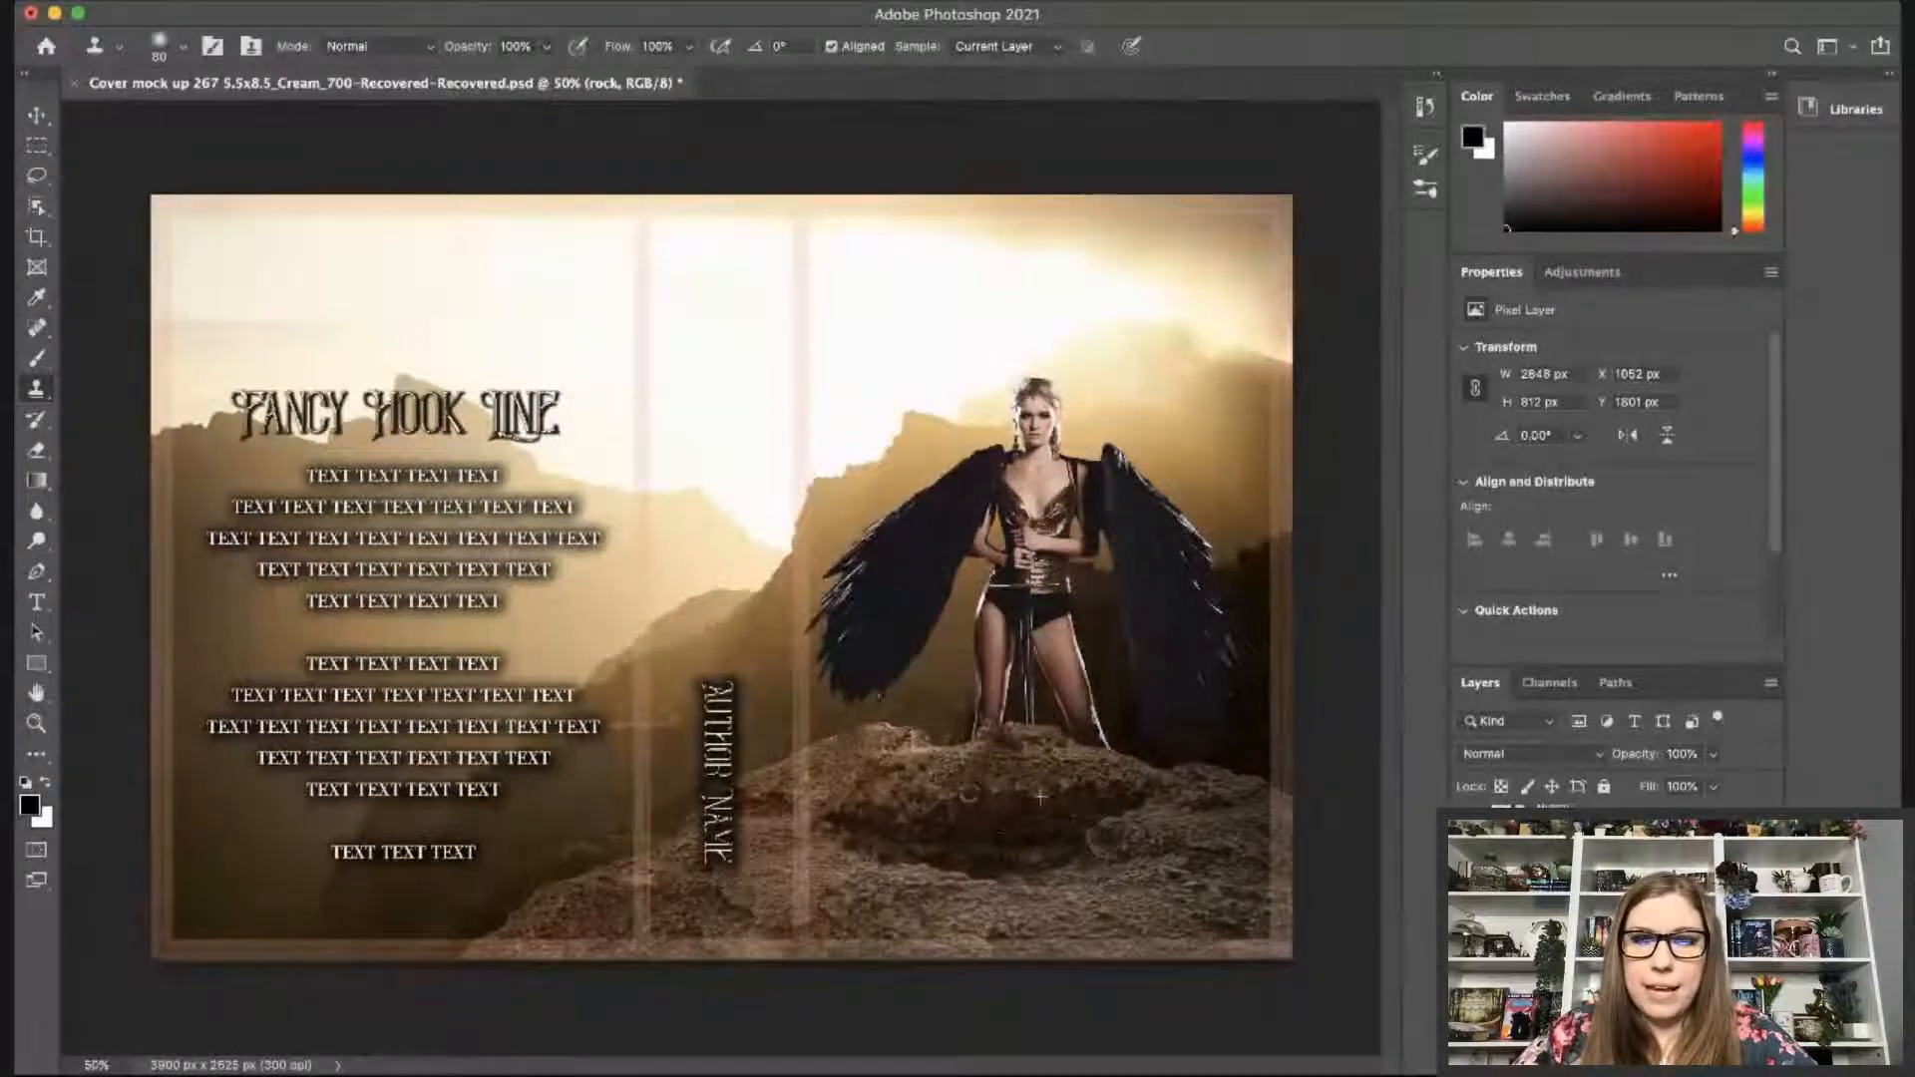
pyautogui.click(1098, 796)
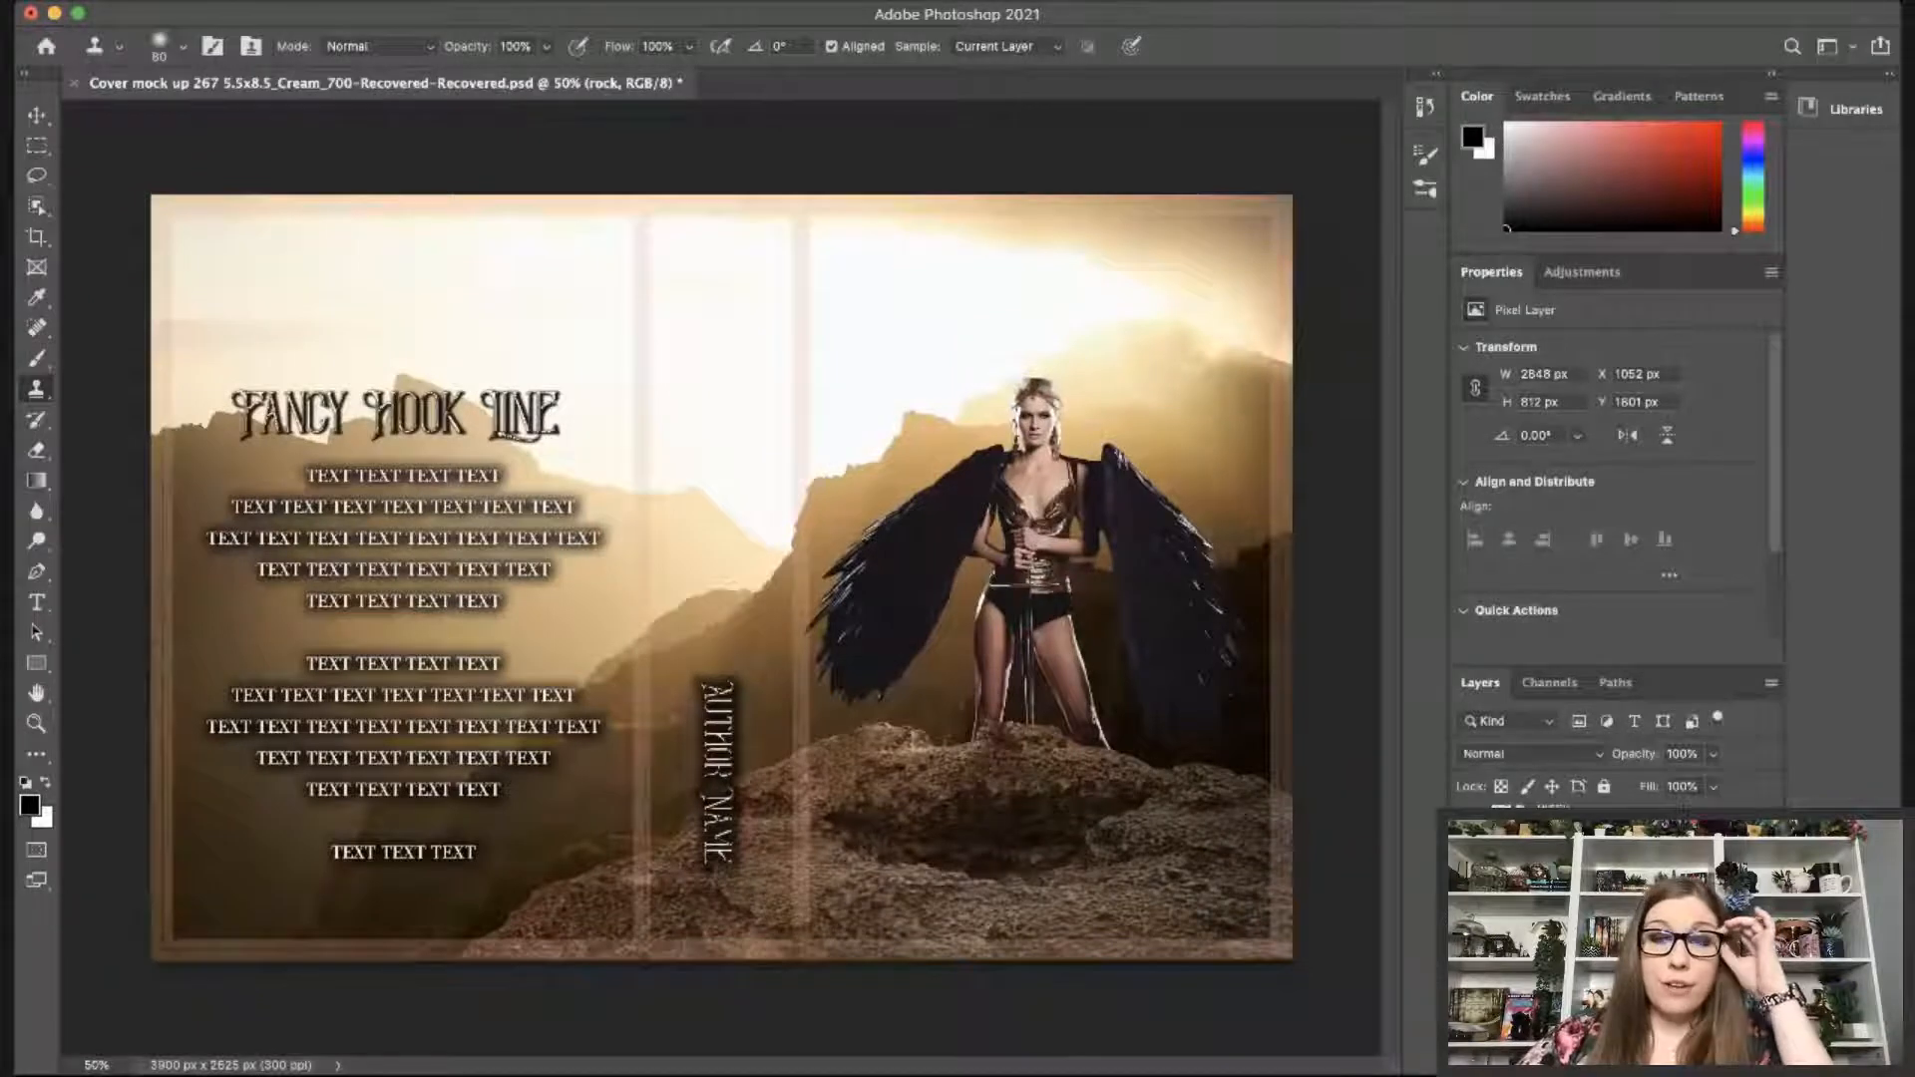
# Send the rock layer behind the winged woman and move her down so her feet stand on the rock.
pyautogui.press('super+bracketleft')
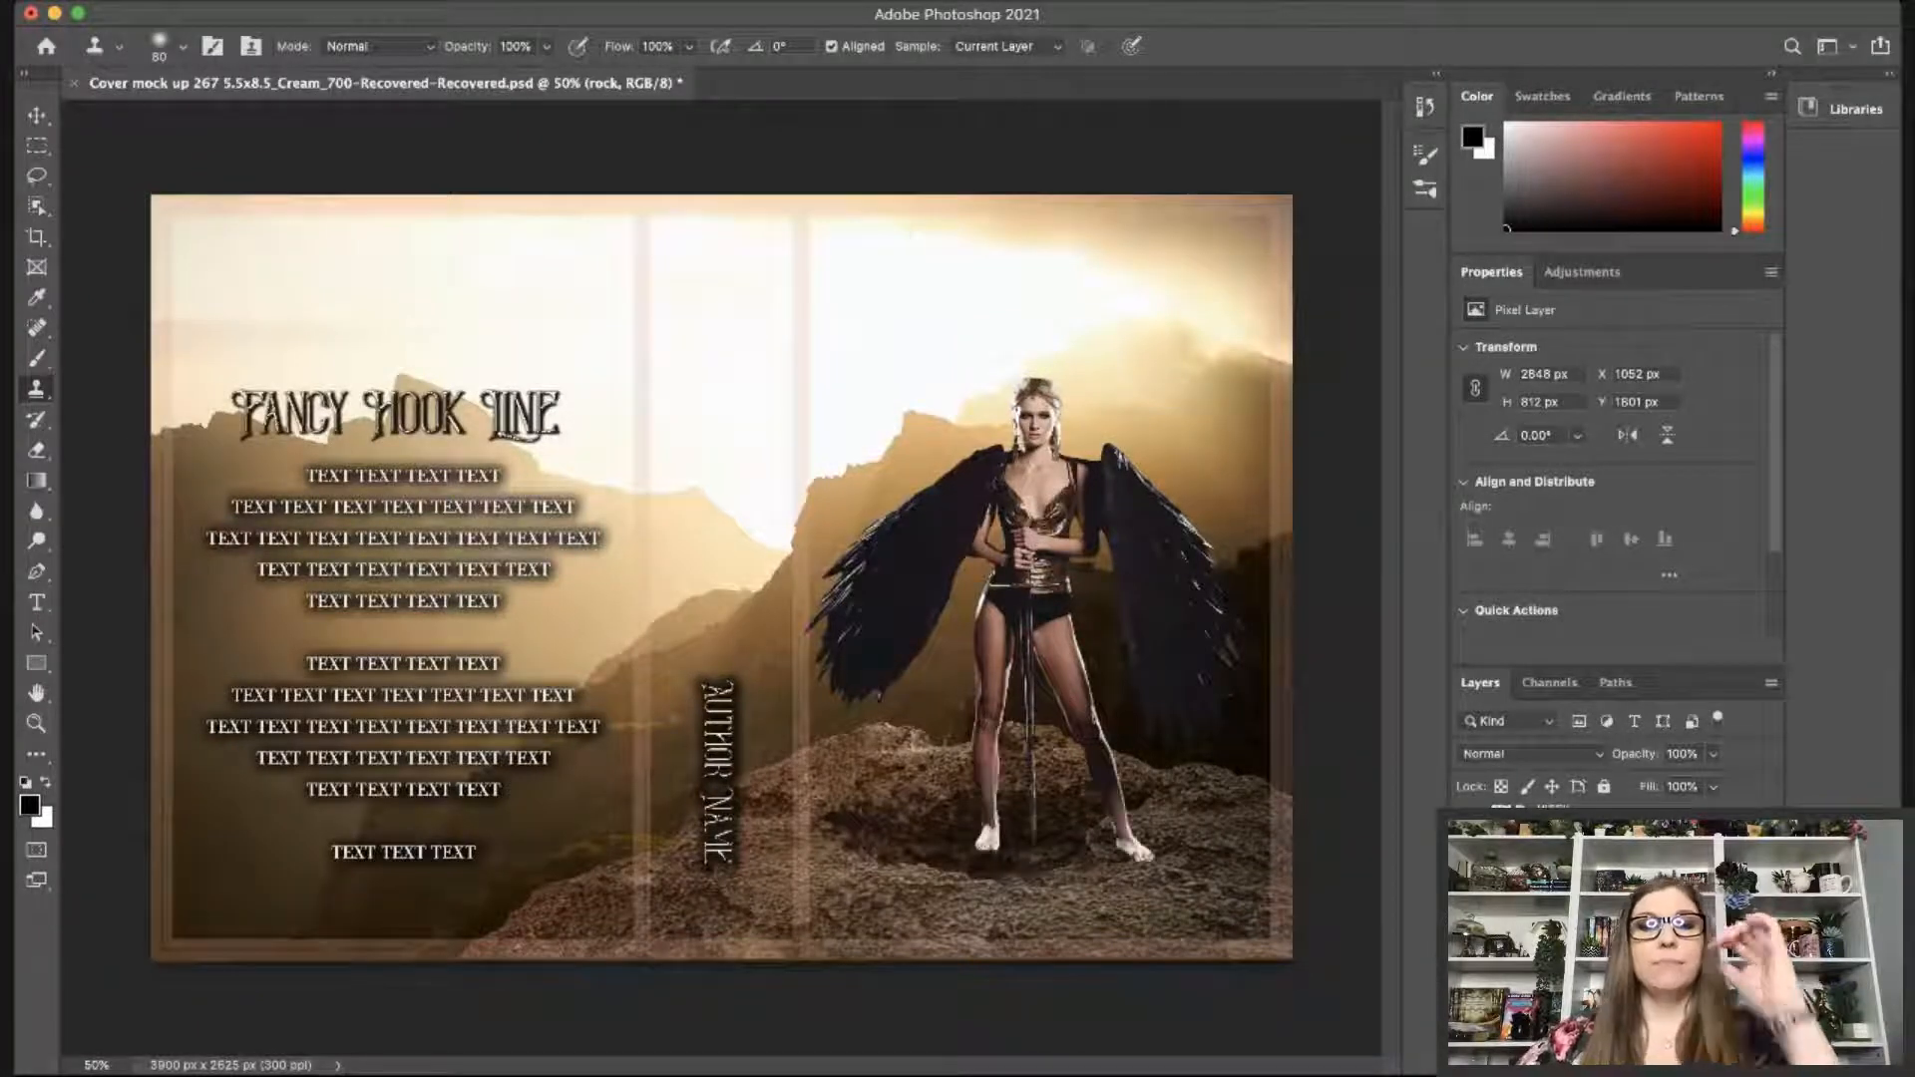
pyautogui.press('v')
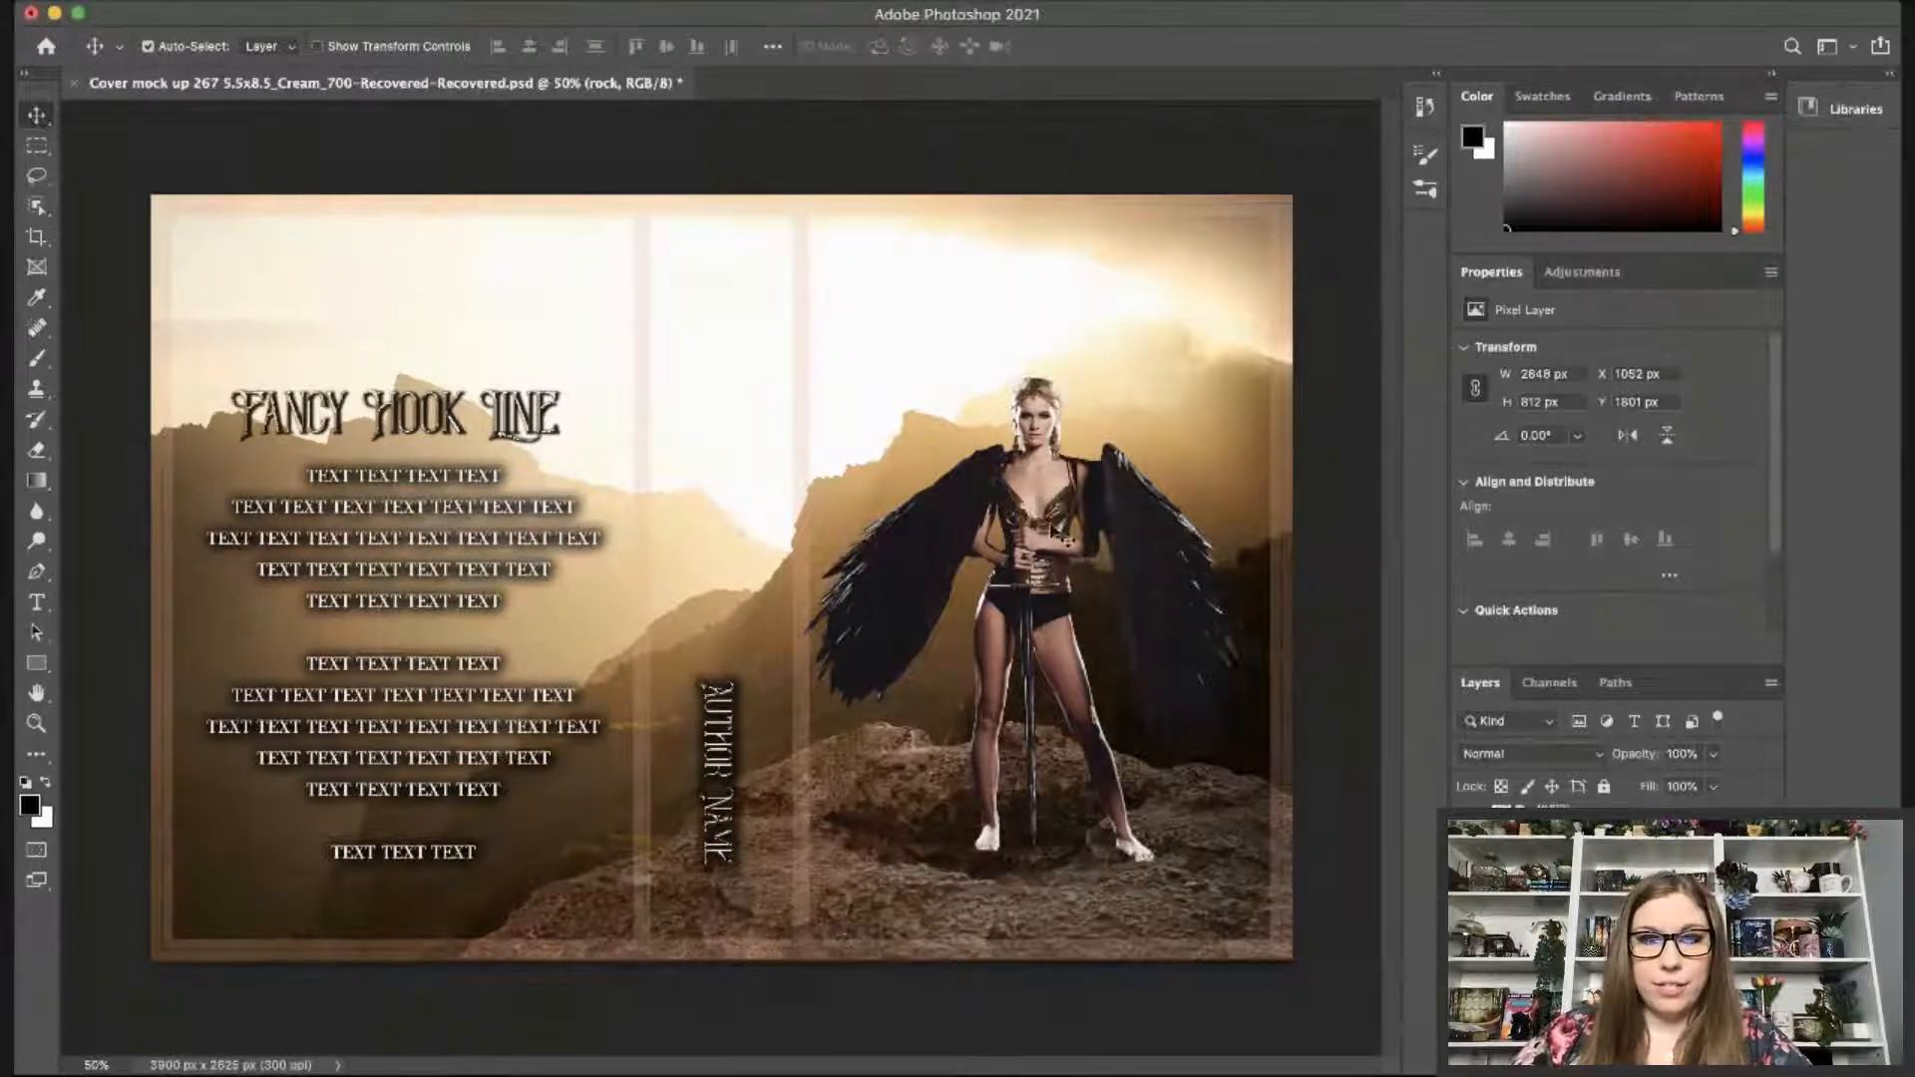
pyautogui.moveTo(1065, 516); pyautogui.dragTo(1079, 599)
# Turn off automatic layer selection and shift the girl layer slightly right, to X 2215 px and Y 241 px.
pyautogui.click(1049, 564)
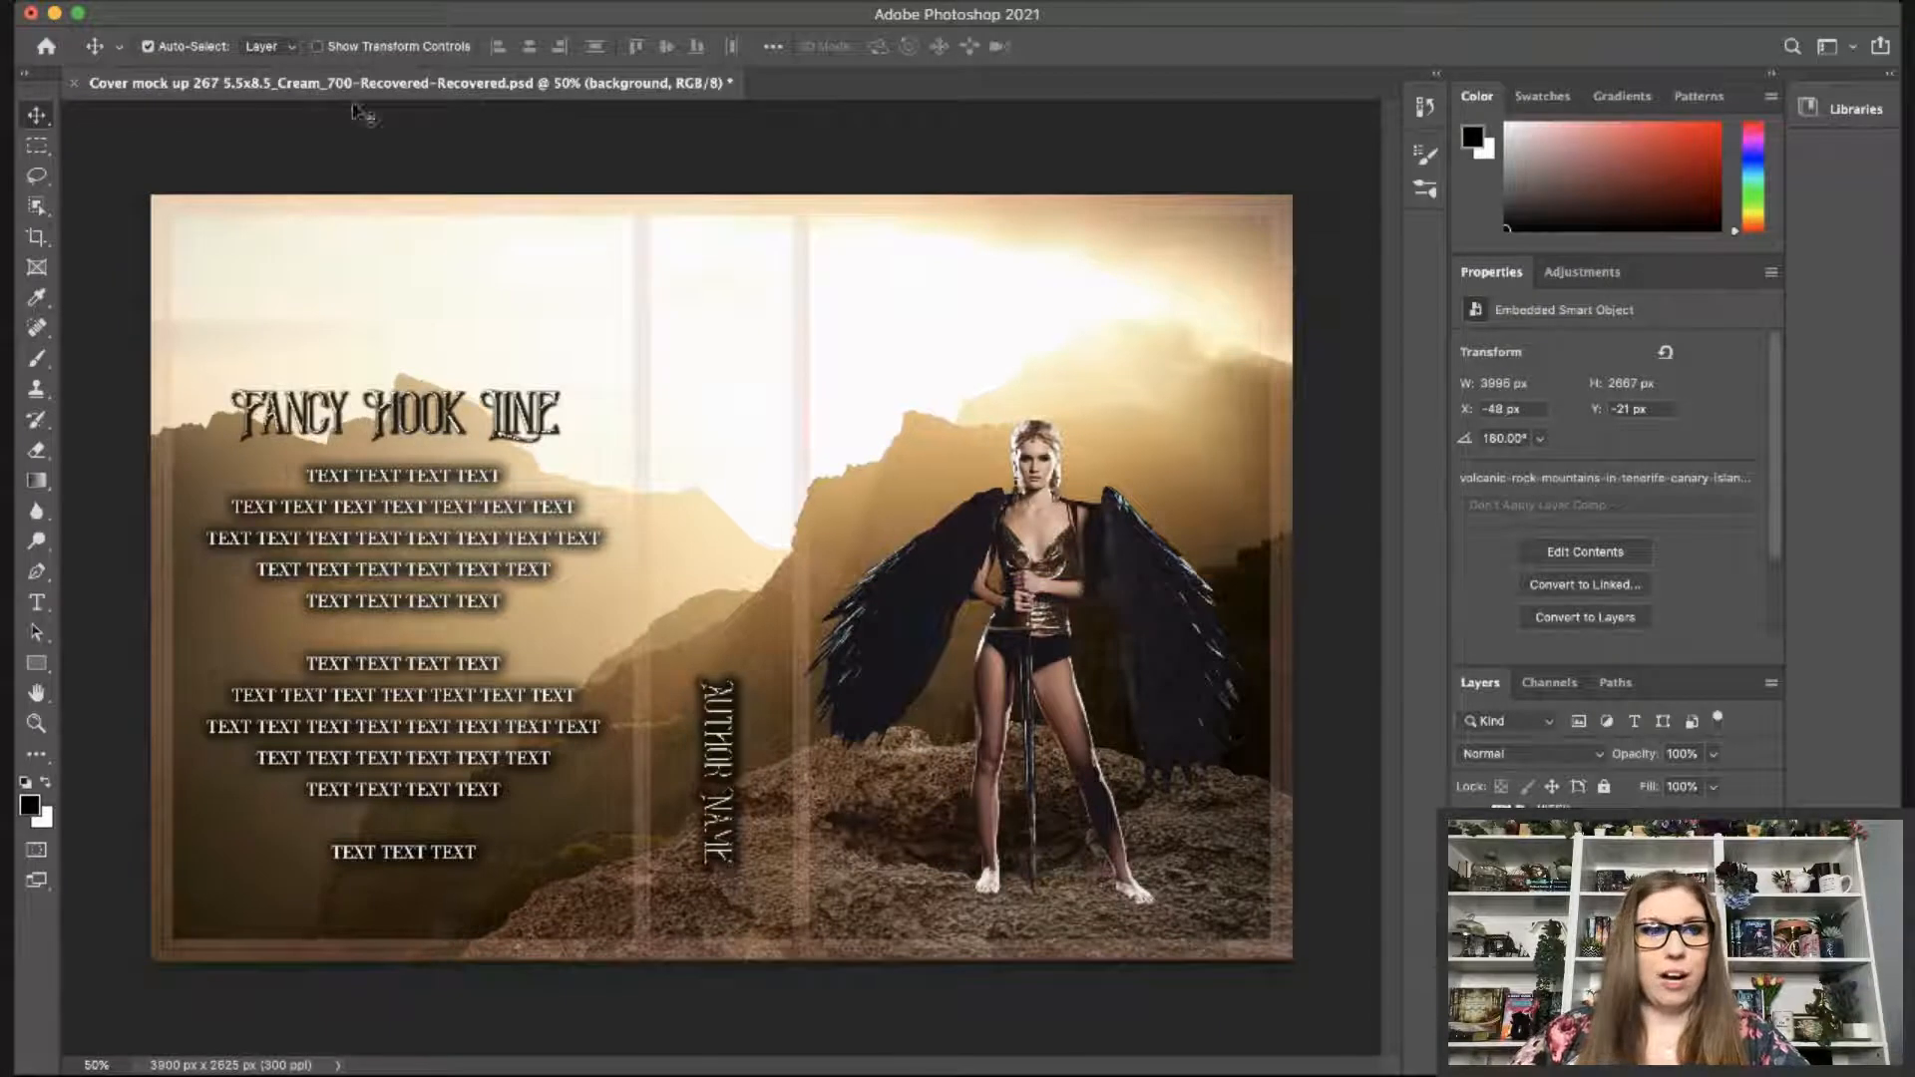
pyautogui.click(149, 46)
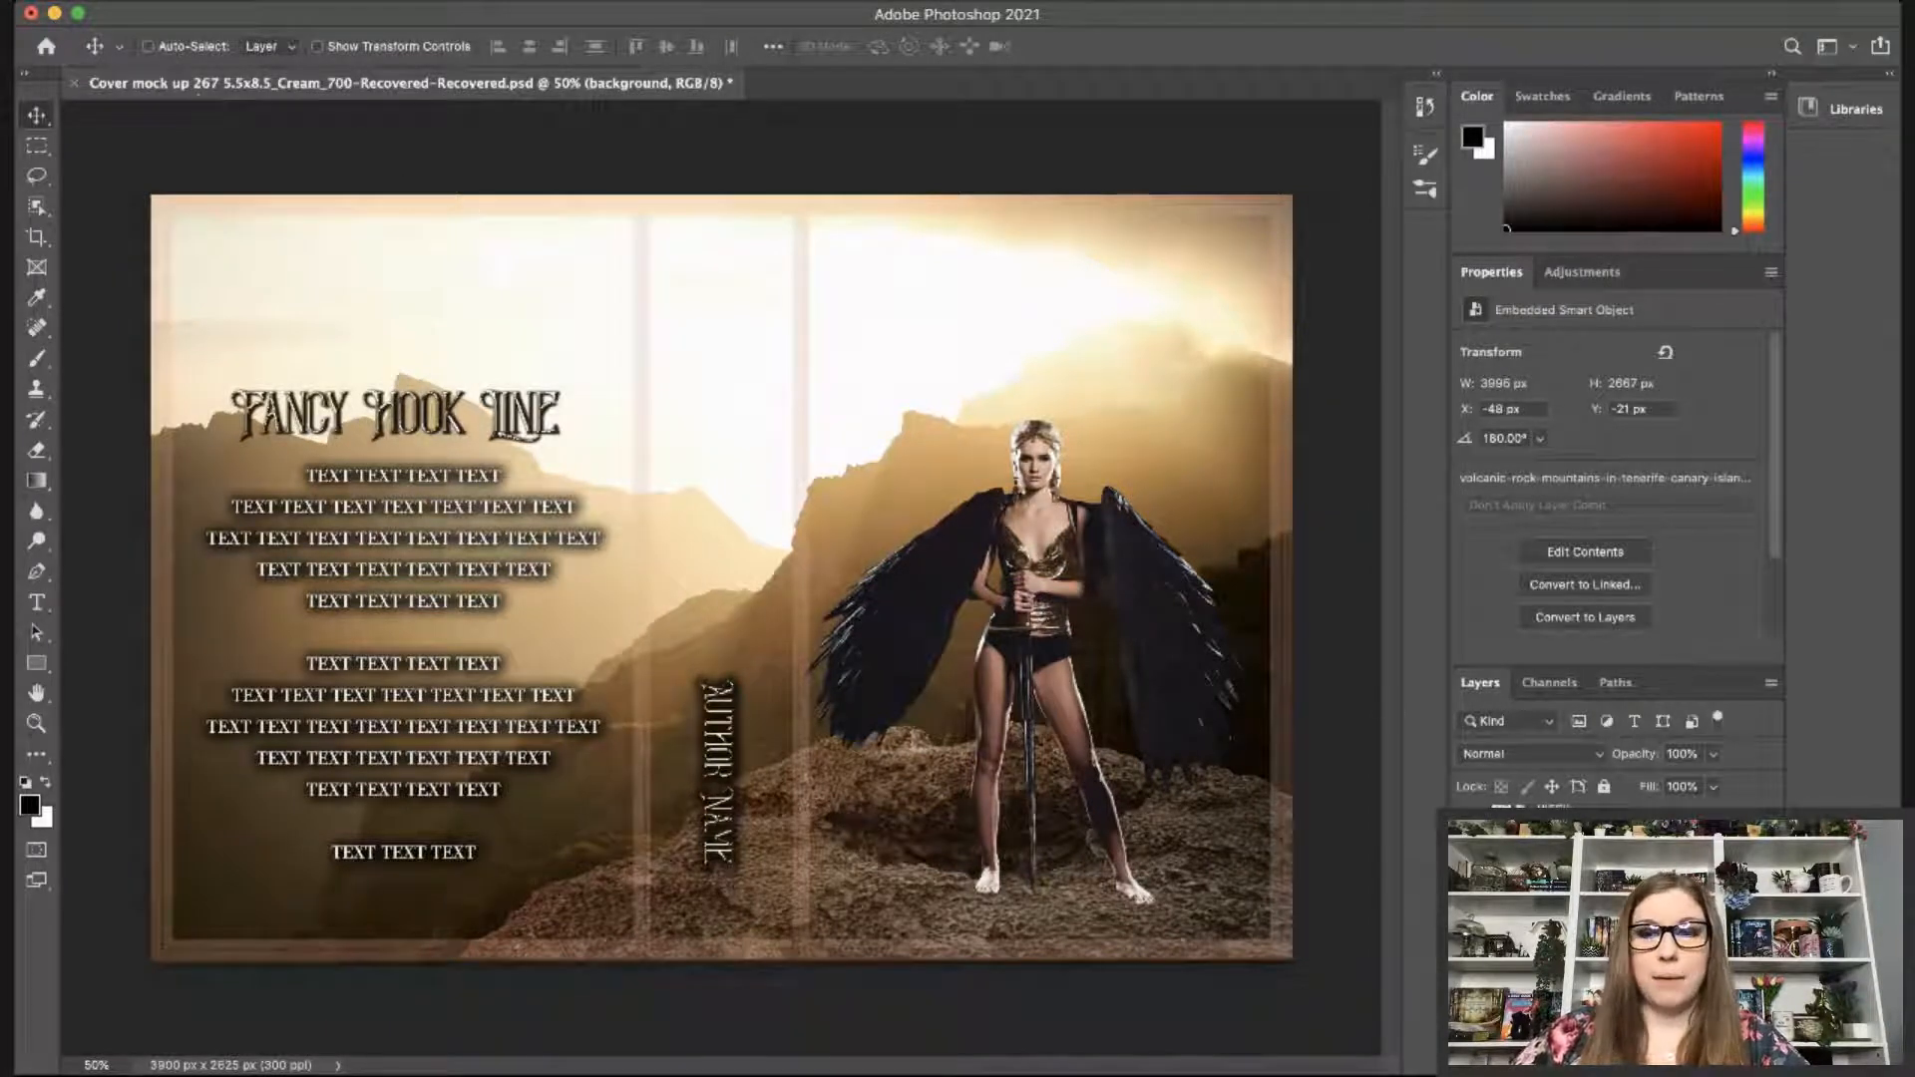
pyautogui.click(1596, 848)
pyautogui.moveTo(1033, 581); pyautogui.dragTo(1059, 590)
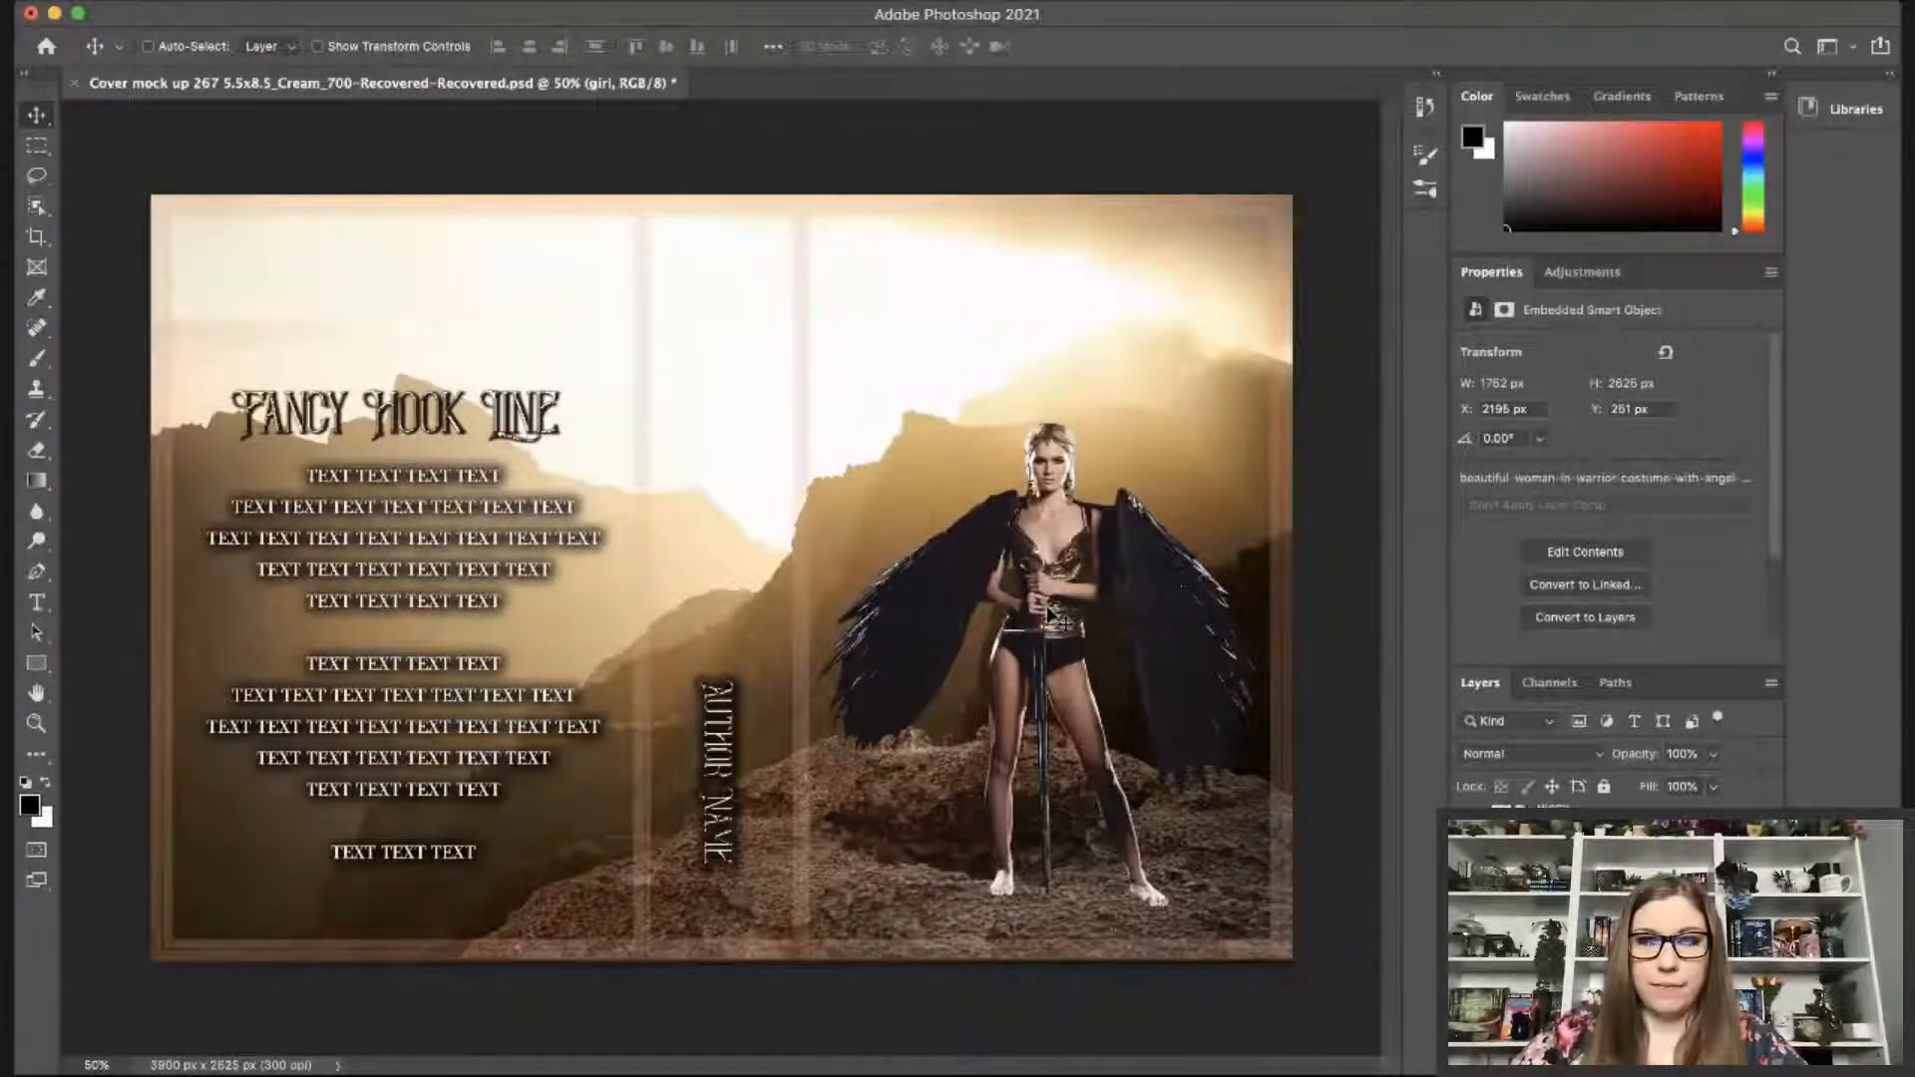
pyautogui.moveTo(1047, 607); pyautogui.dragTo(1053, 605)
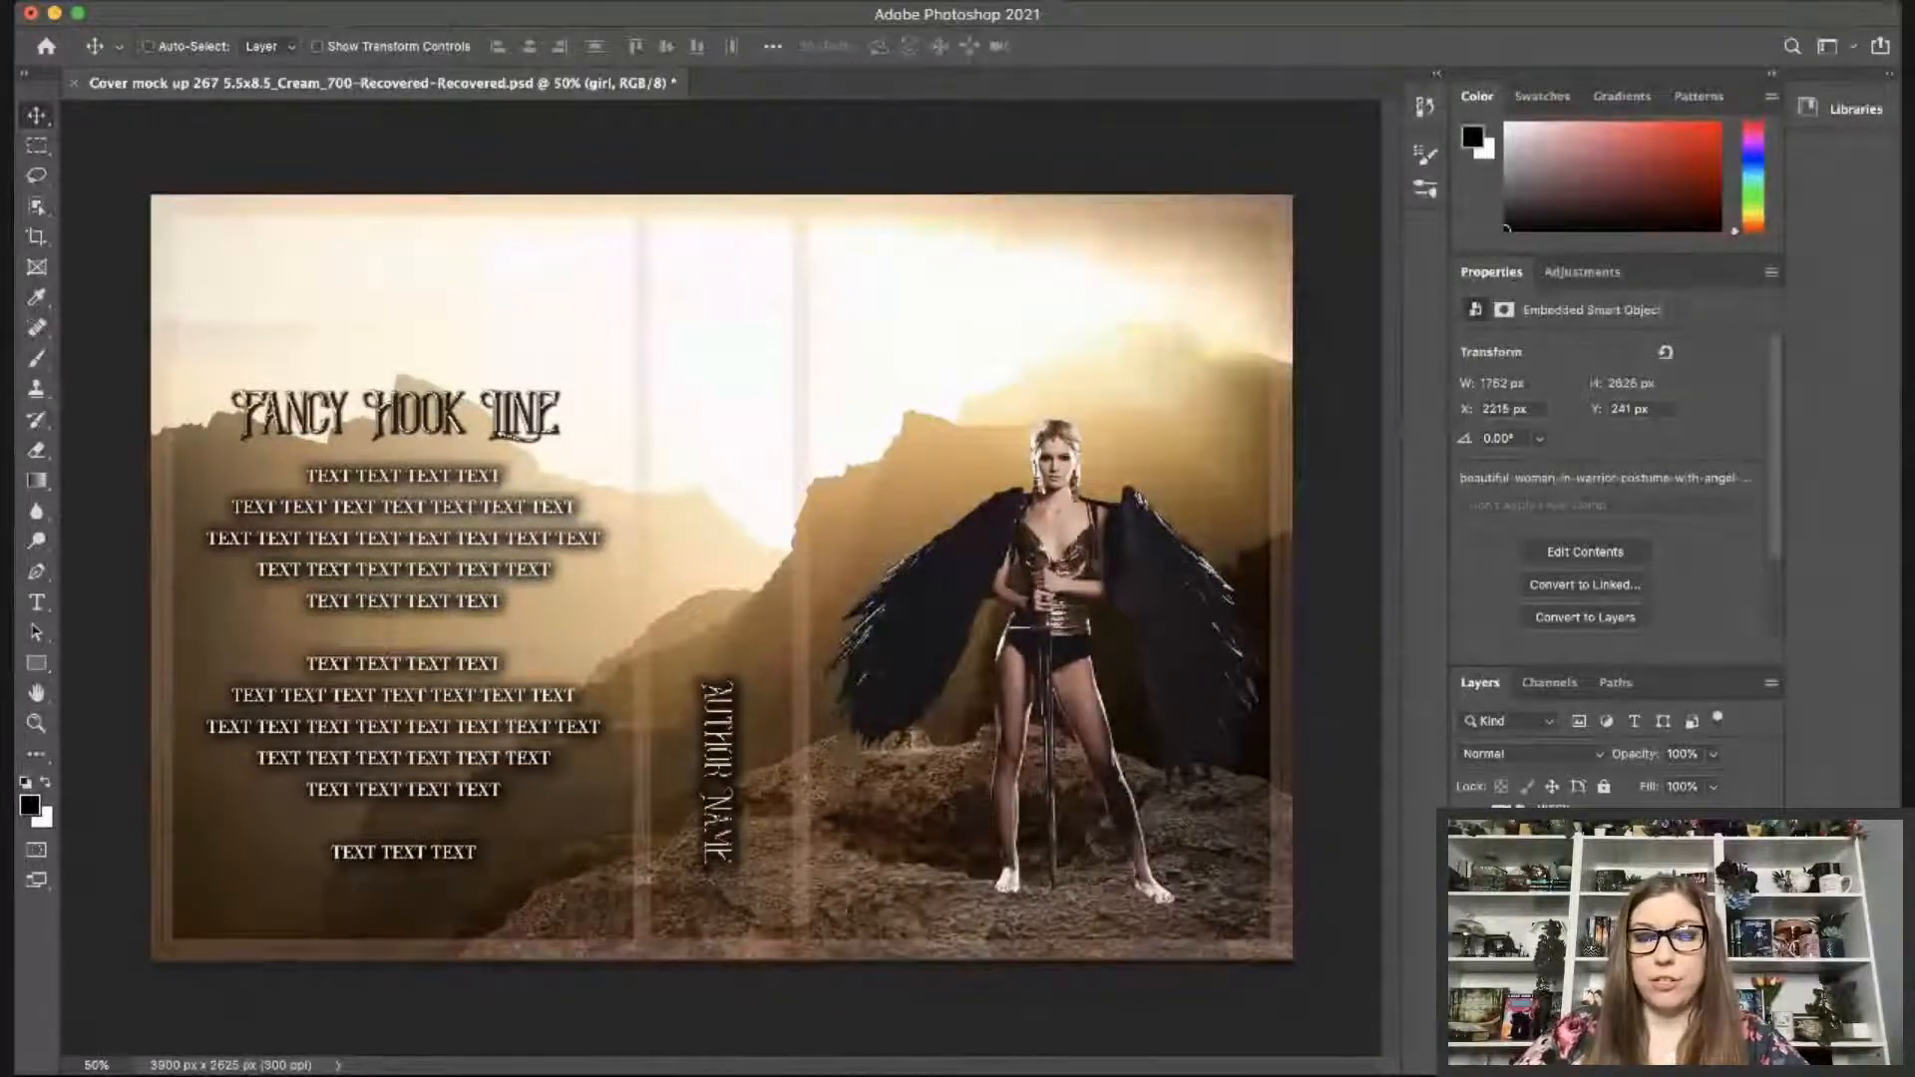
# Duplicate the girl layer, convert the copy to its own smart object and add a blank layer mask to it.
pyautogui.press('super+j')
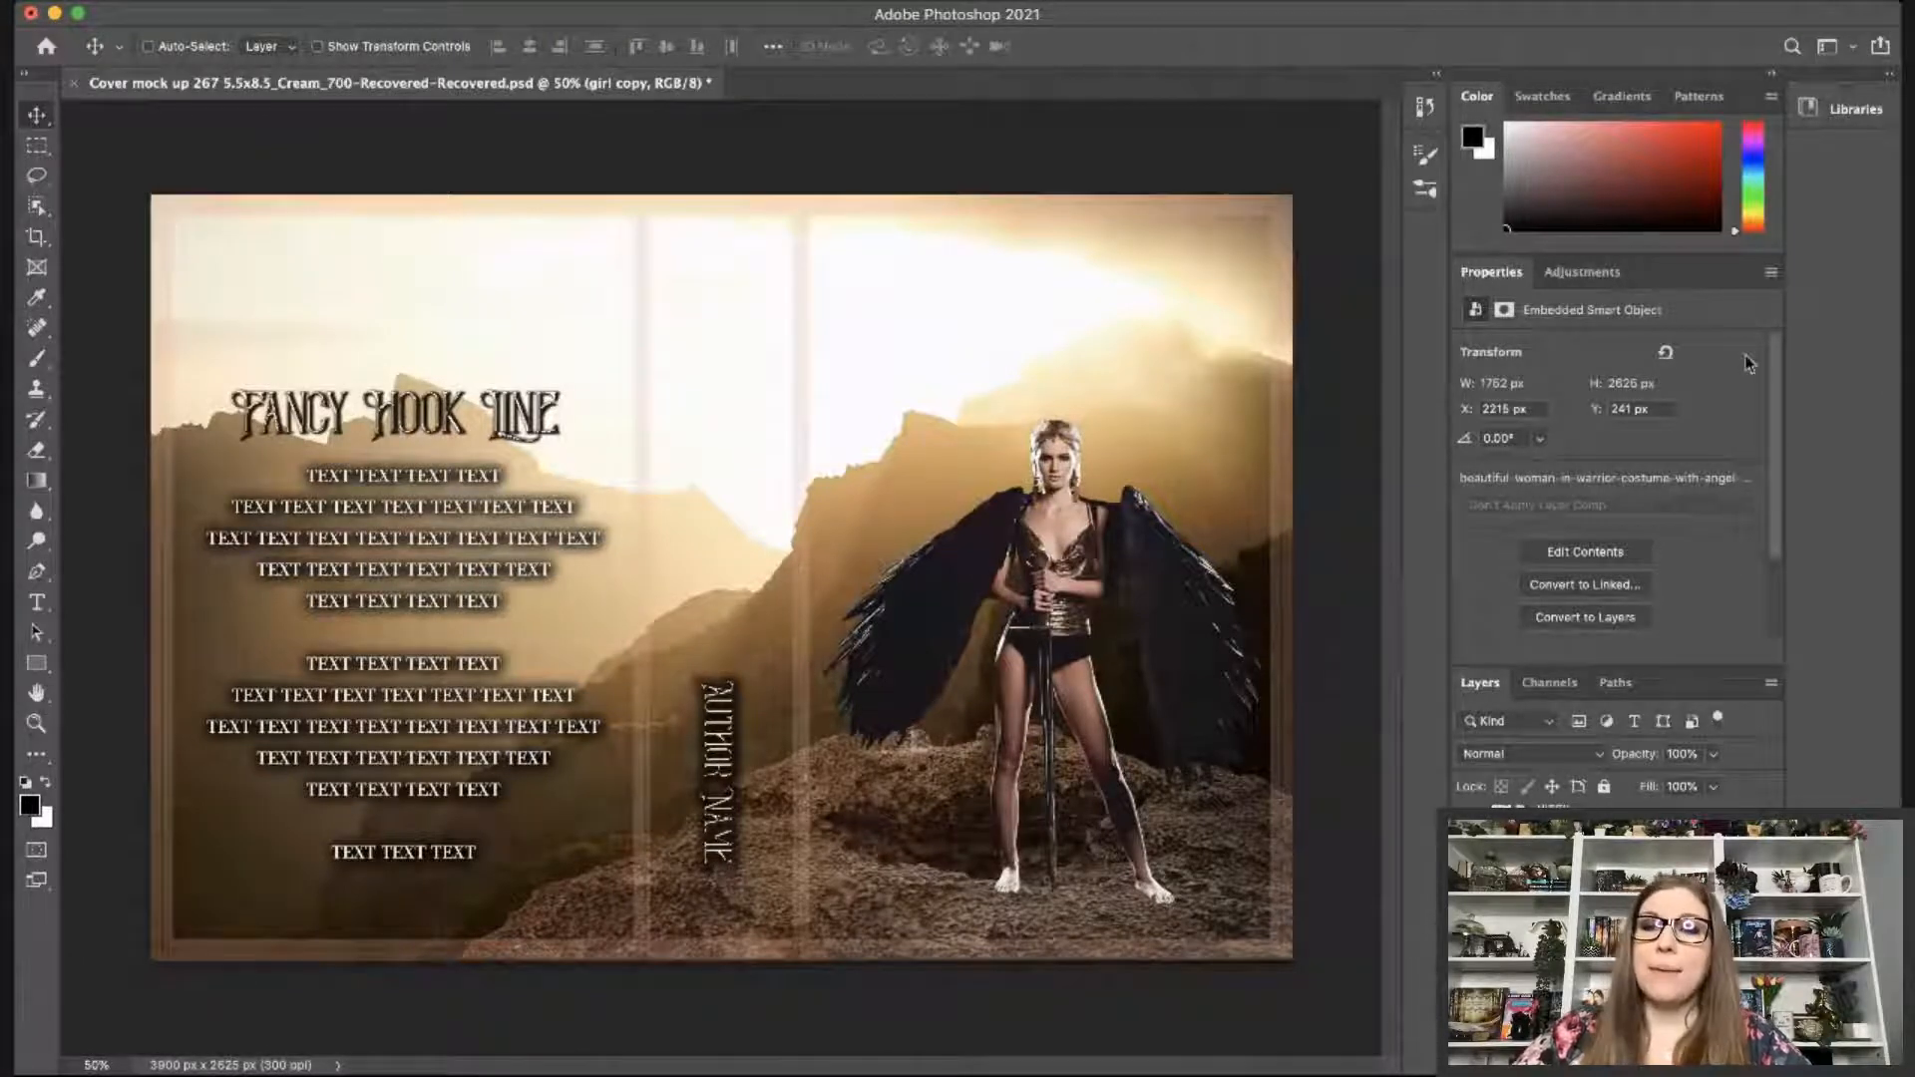
pyautogui.click(1746, 432)
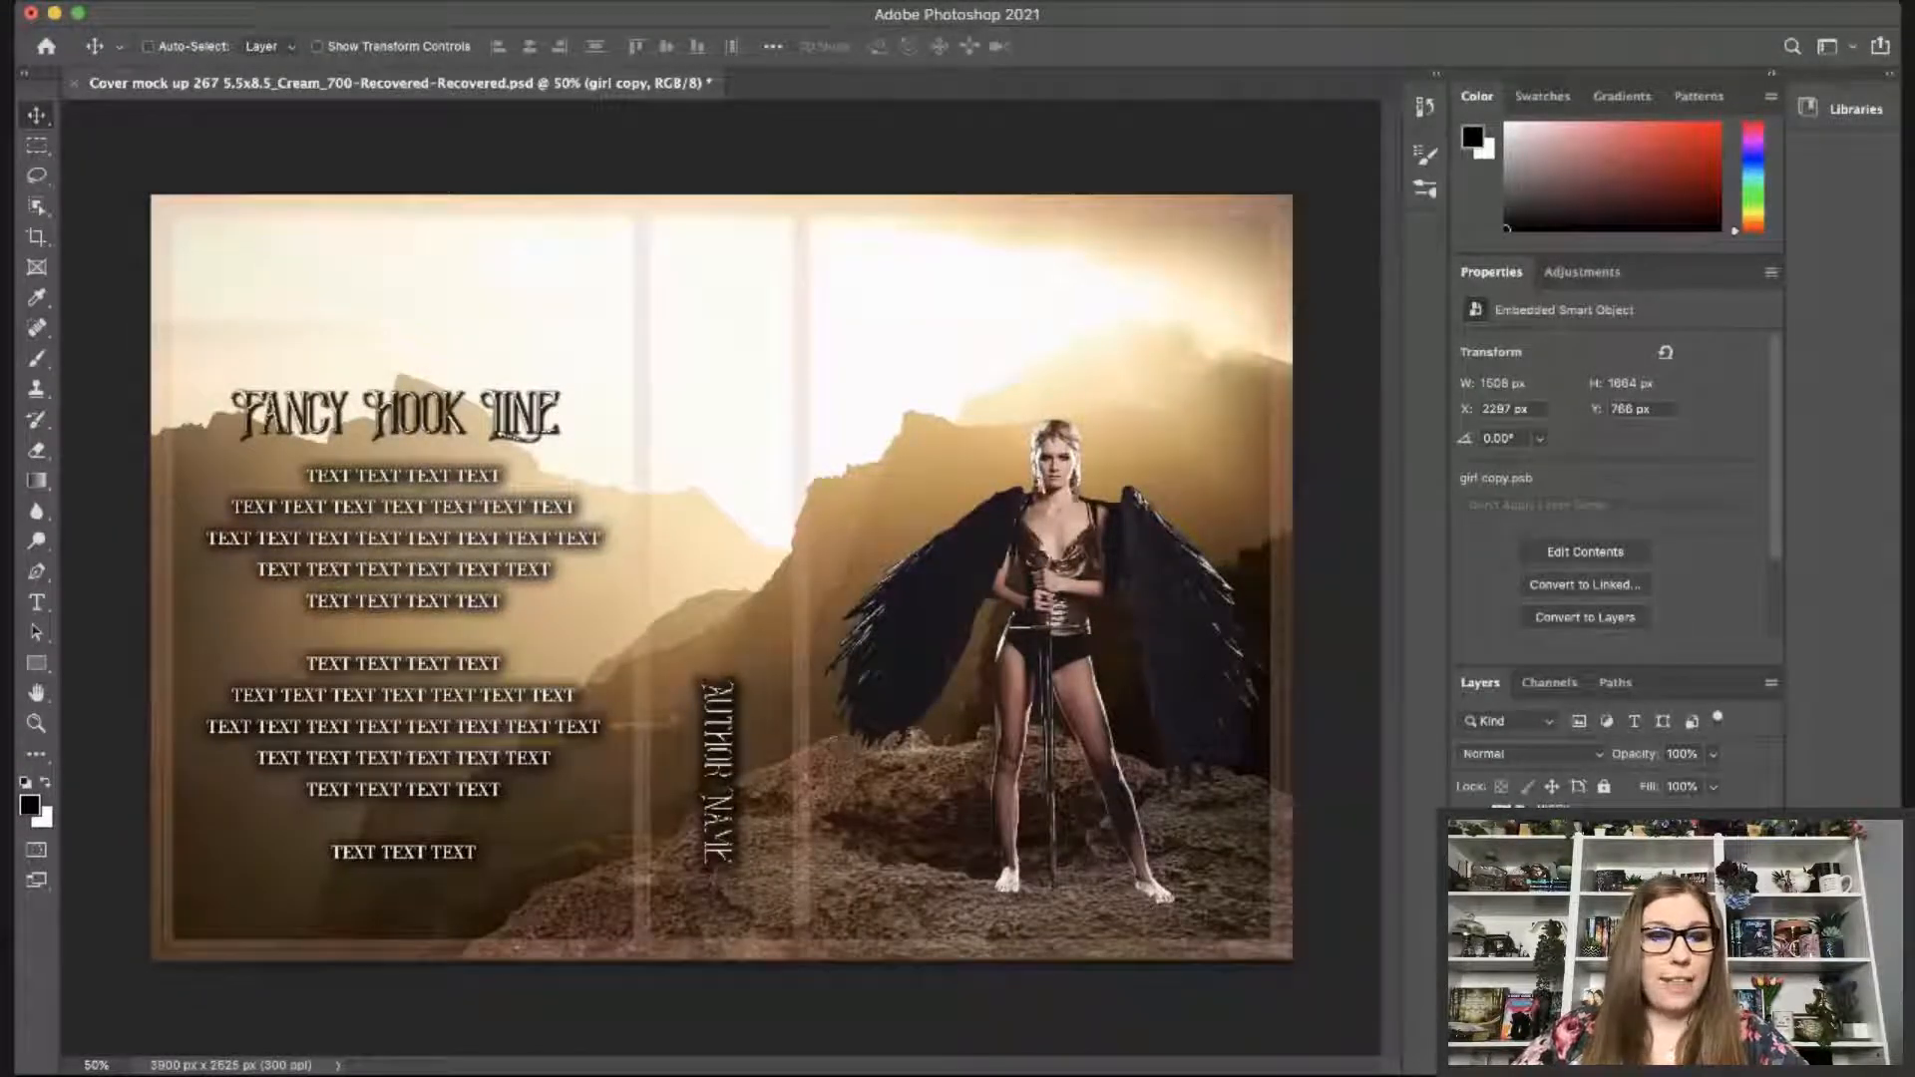
# Paint black on the girl copy's mask with a small brush to hide the toes of her left-hand foot behind the rock edge.
pyautogui.click(97, 1065)
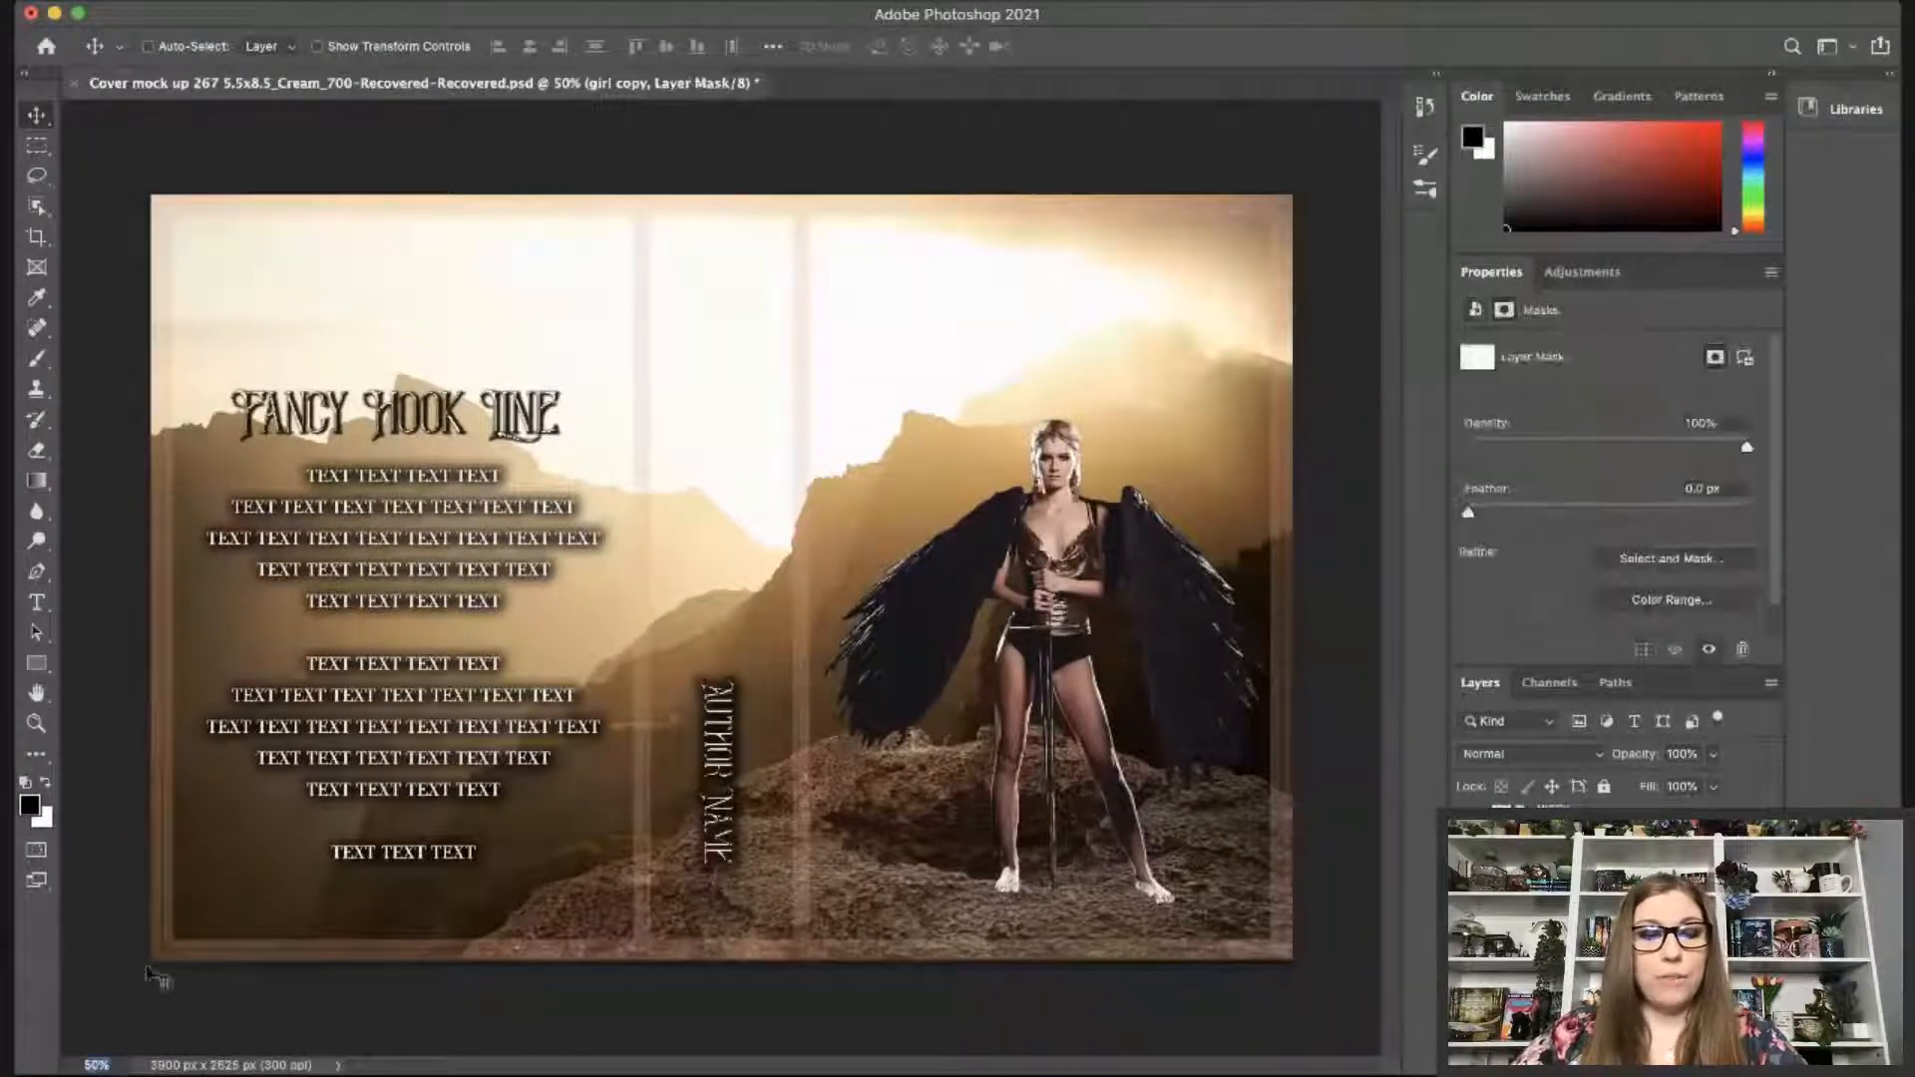
pyautogui.write('200')
pyautogui.press('Return')
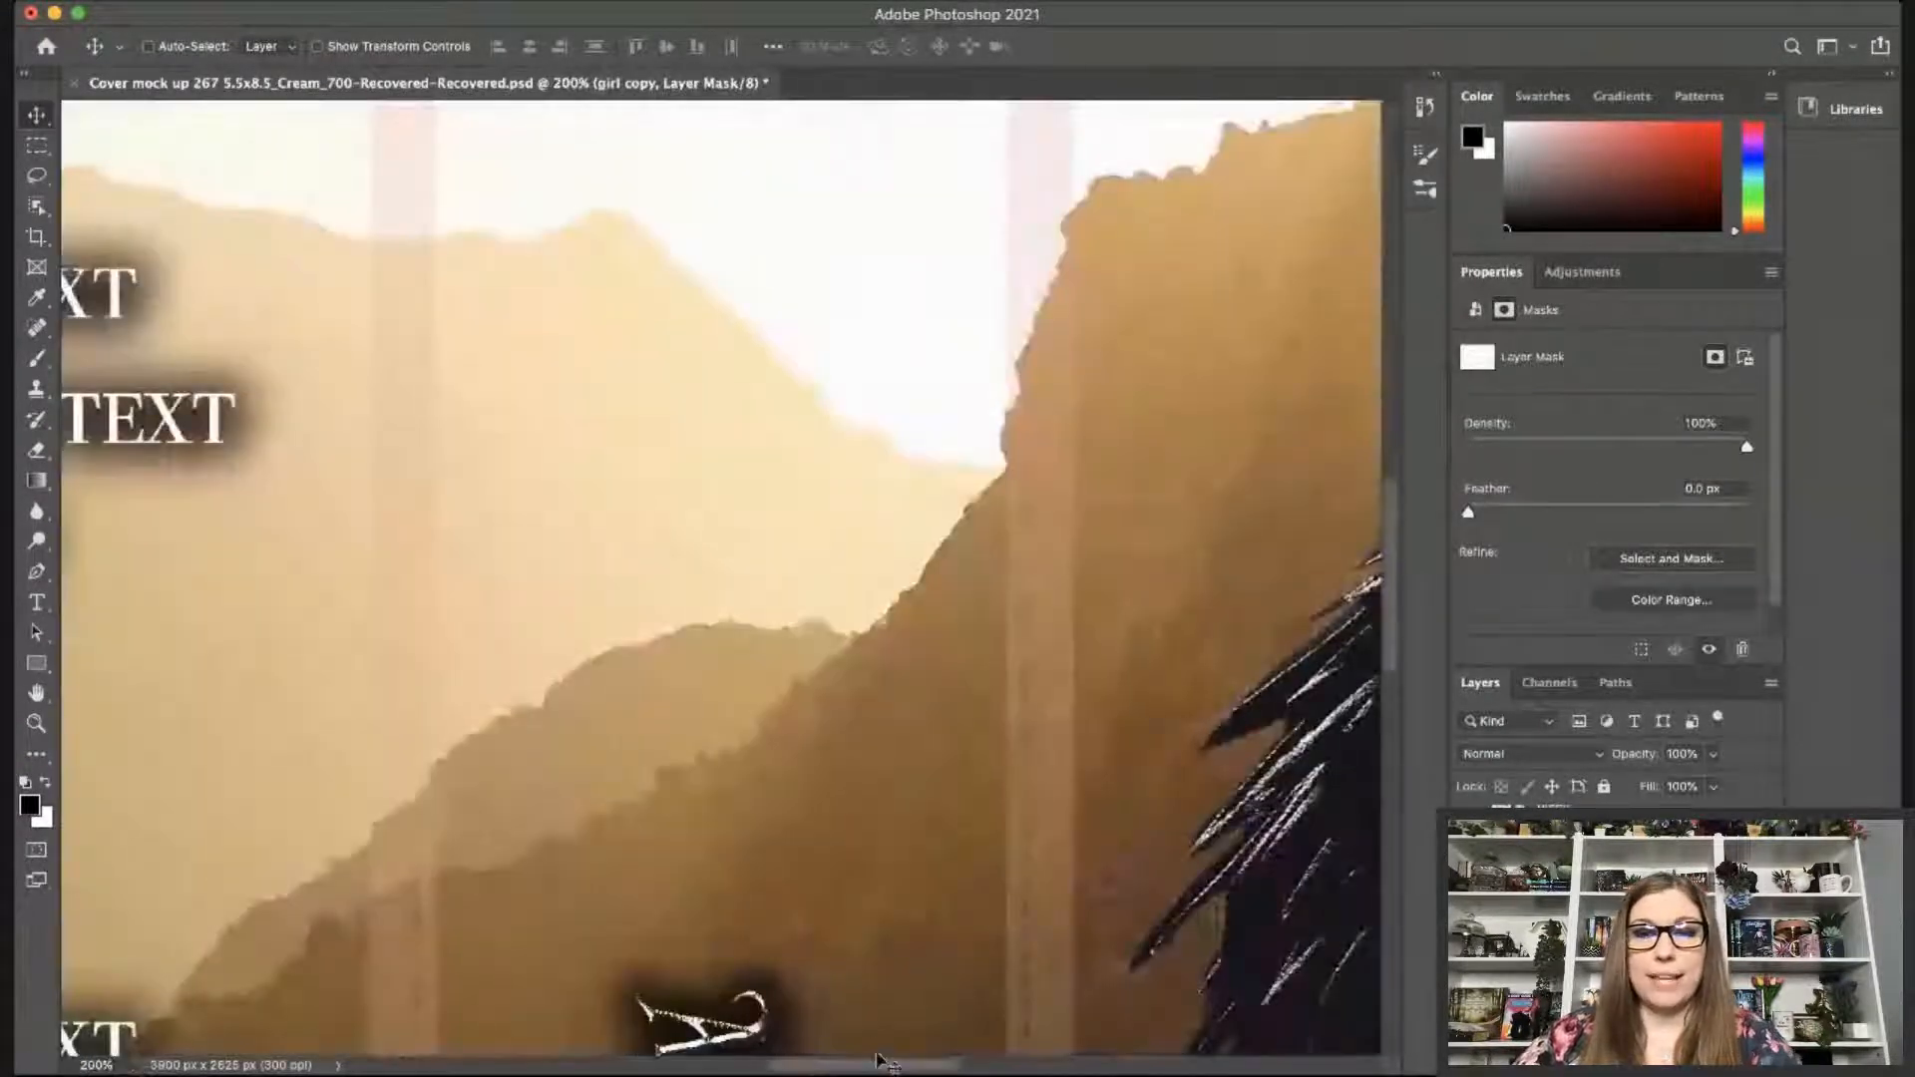
pyautogui.moveTo(865, 1064); pyautogui.dragTo(1048, 1063)
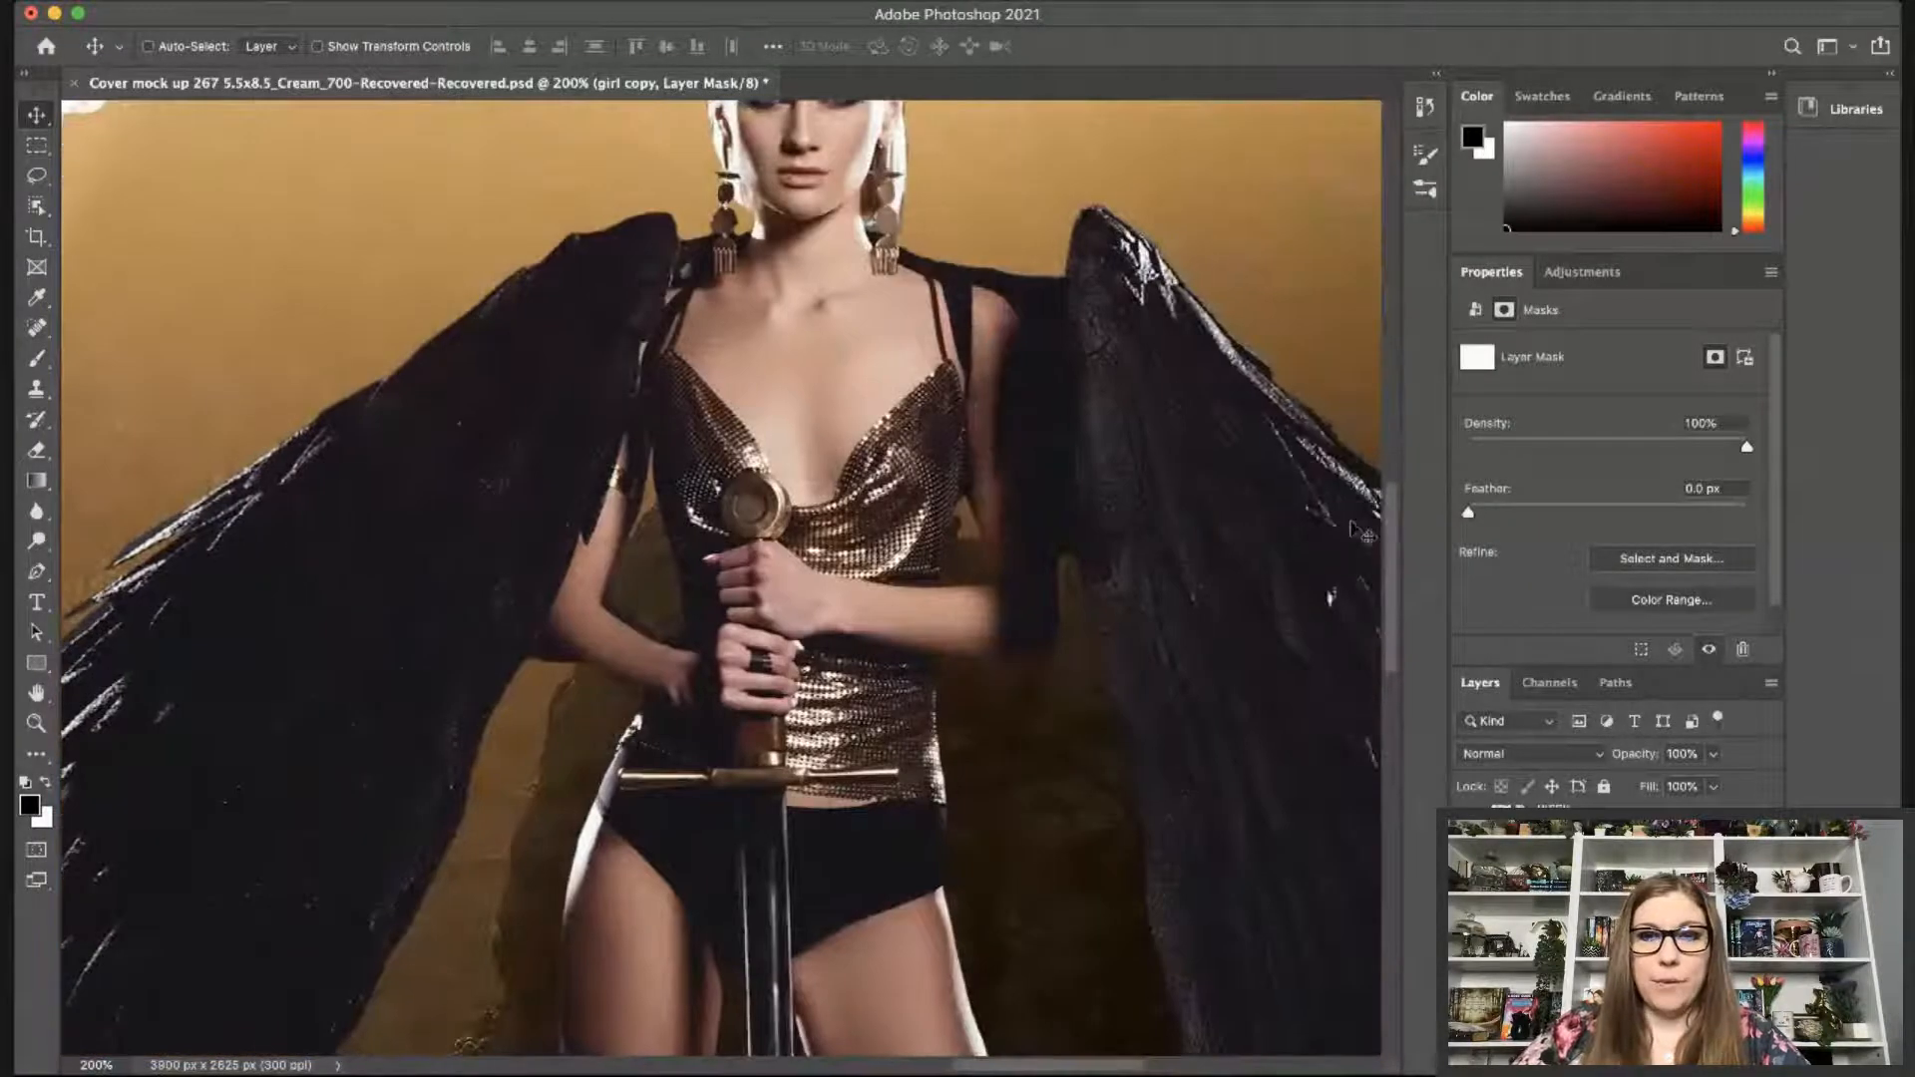
pyautogui.scroll(-10, 1362, 534)
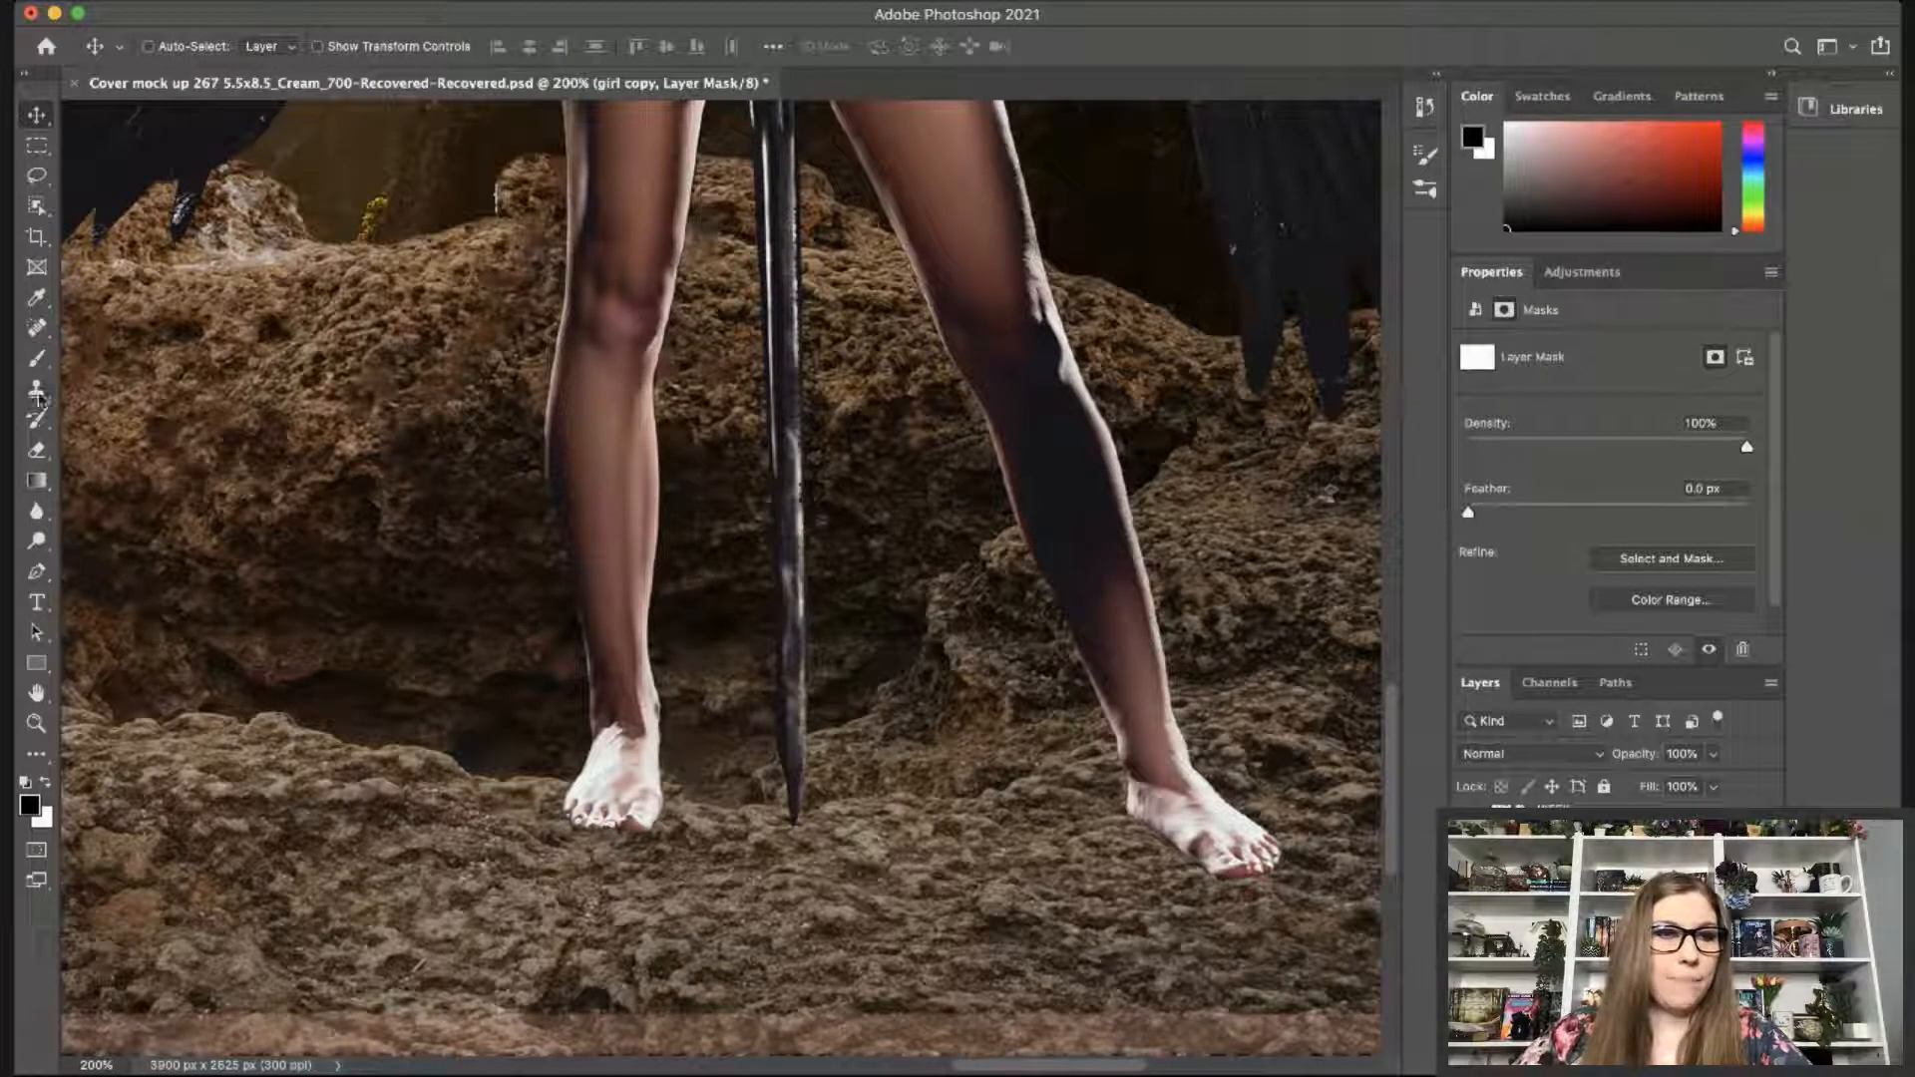
pyautogui.click(37, 359)
pyautogui.moveTo(575, 791)
pyautogui.mouseDown()
pyautogui.moveTo(659, 820)
pyautogui.moveTo(583, 806)
pyautogui.moveTo(619, 816)
pyautogui.mouseUp()
pyautogui.press('[')
pyautogui.press('[')
pyautogui.press('[')
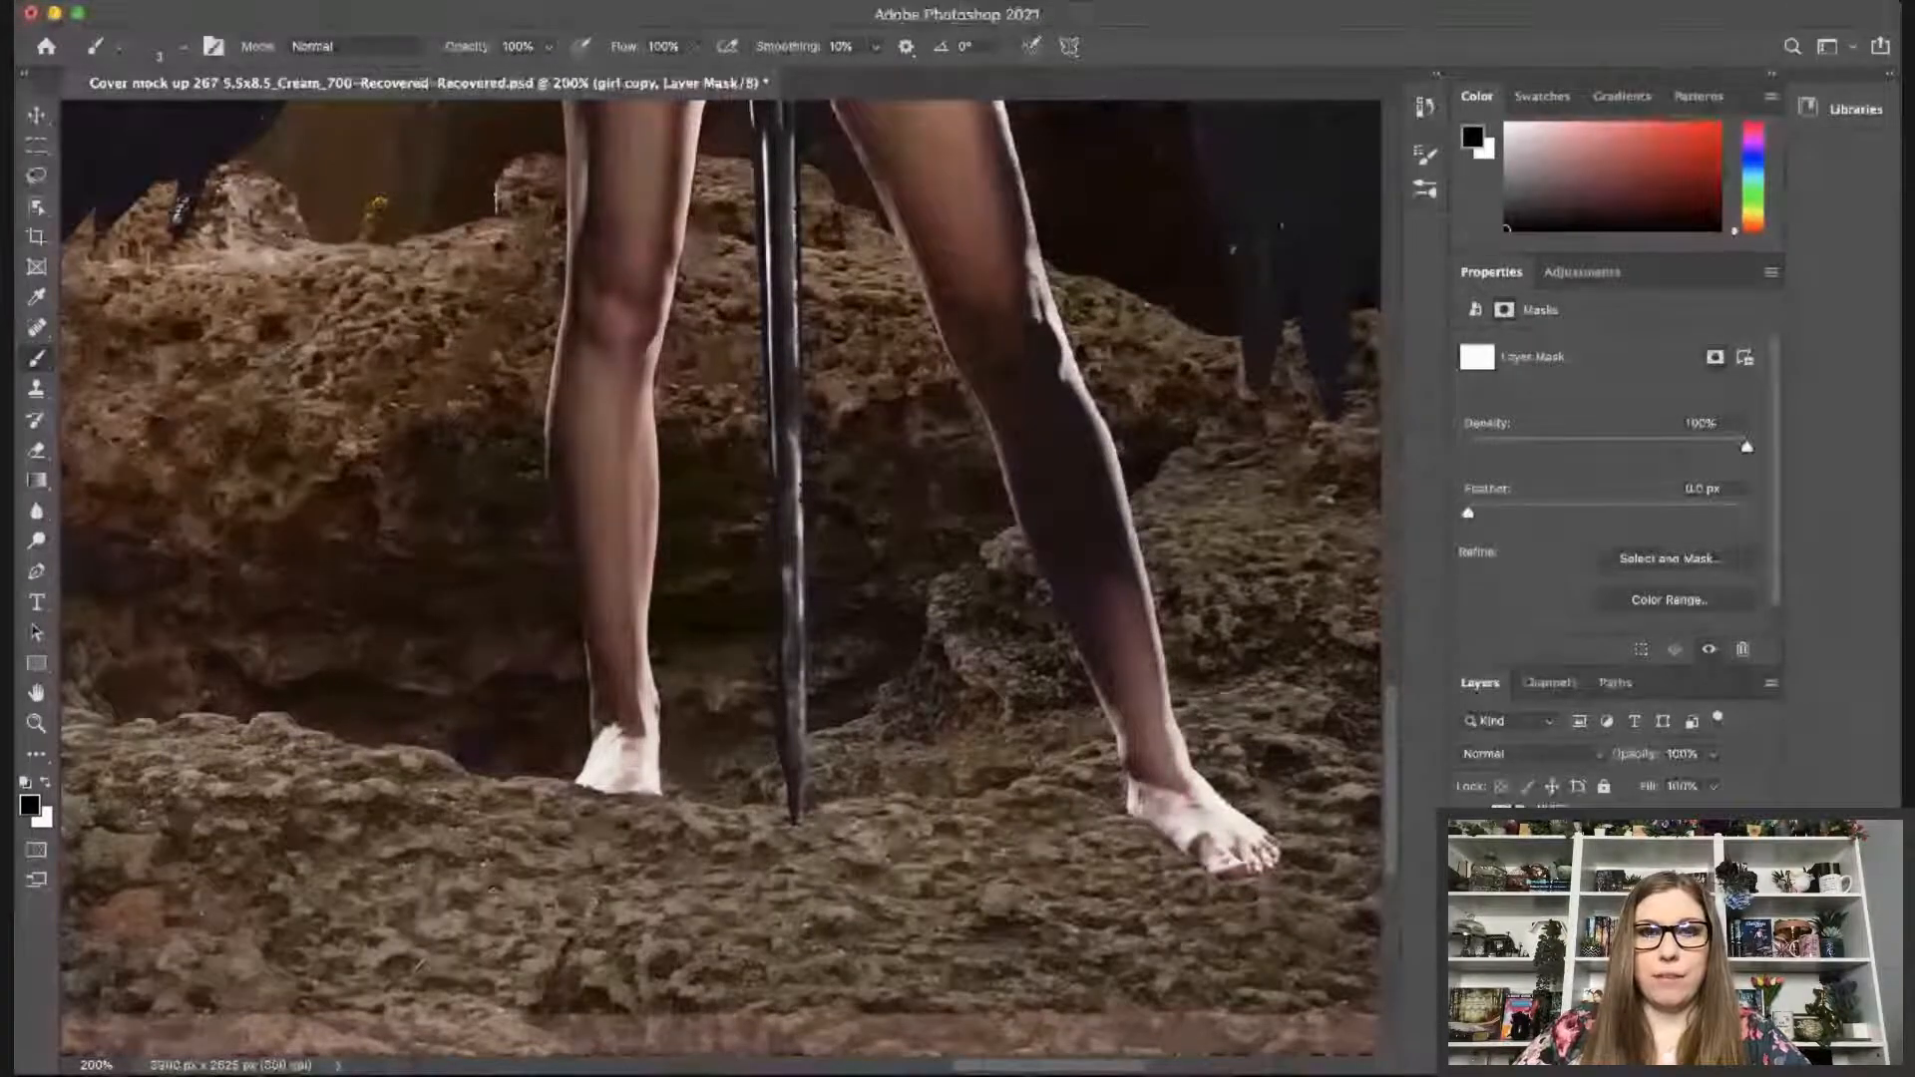
# Add a new layer clipped to the woman, draw black linear gradients upward over her feet and shins, and set its opacity to 66%.
pyautogui.press('super+alt+shift+n')
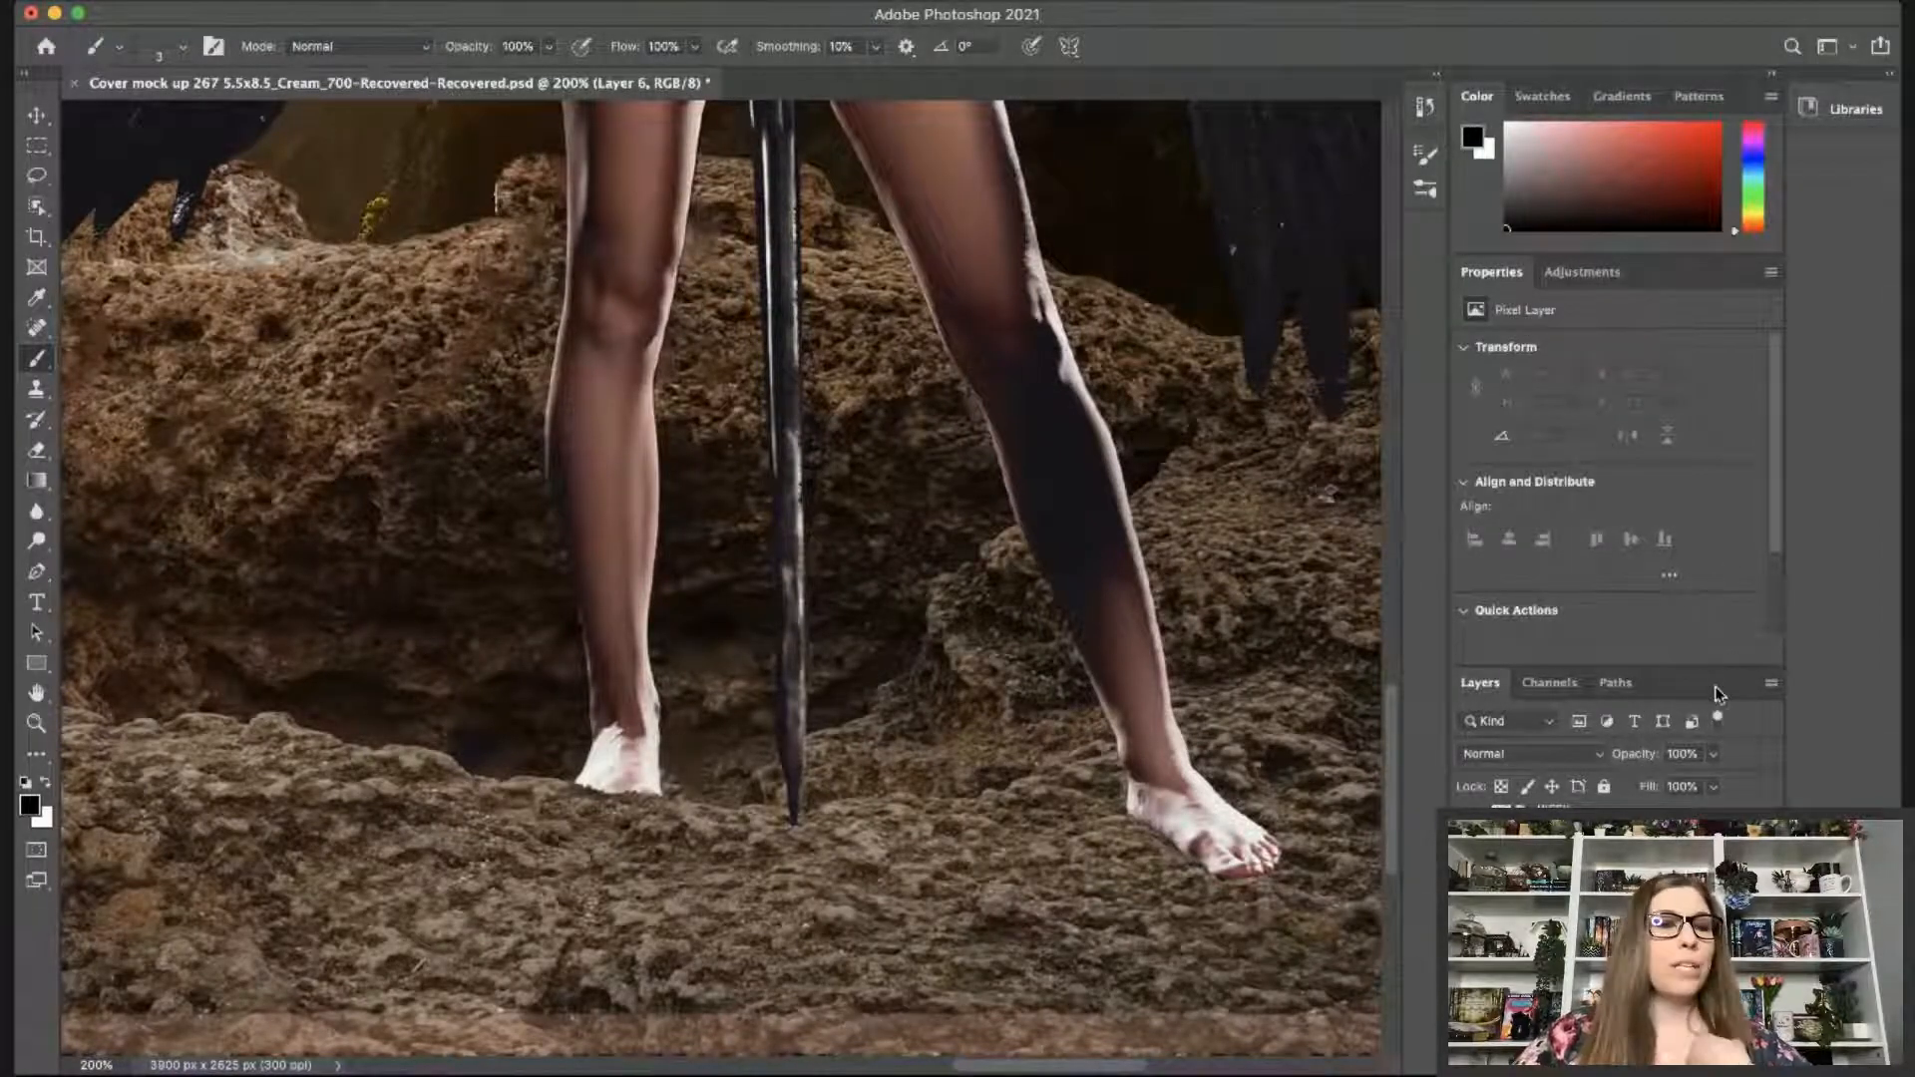
pyautogui.click(38, 481)
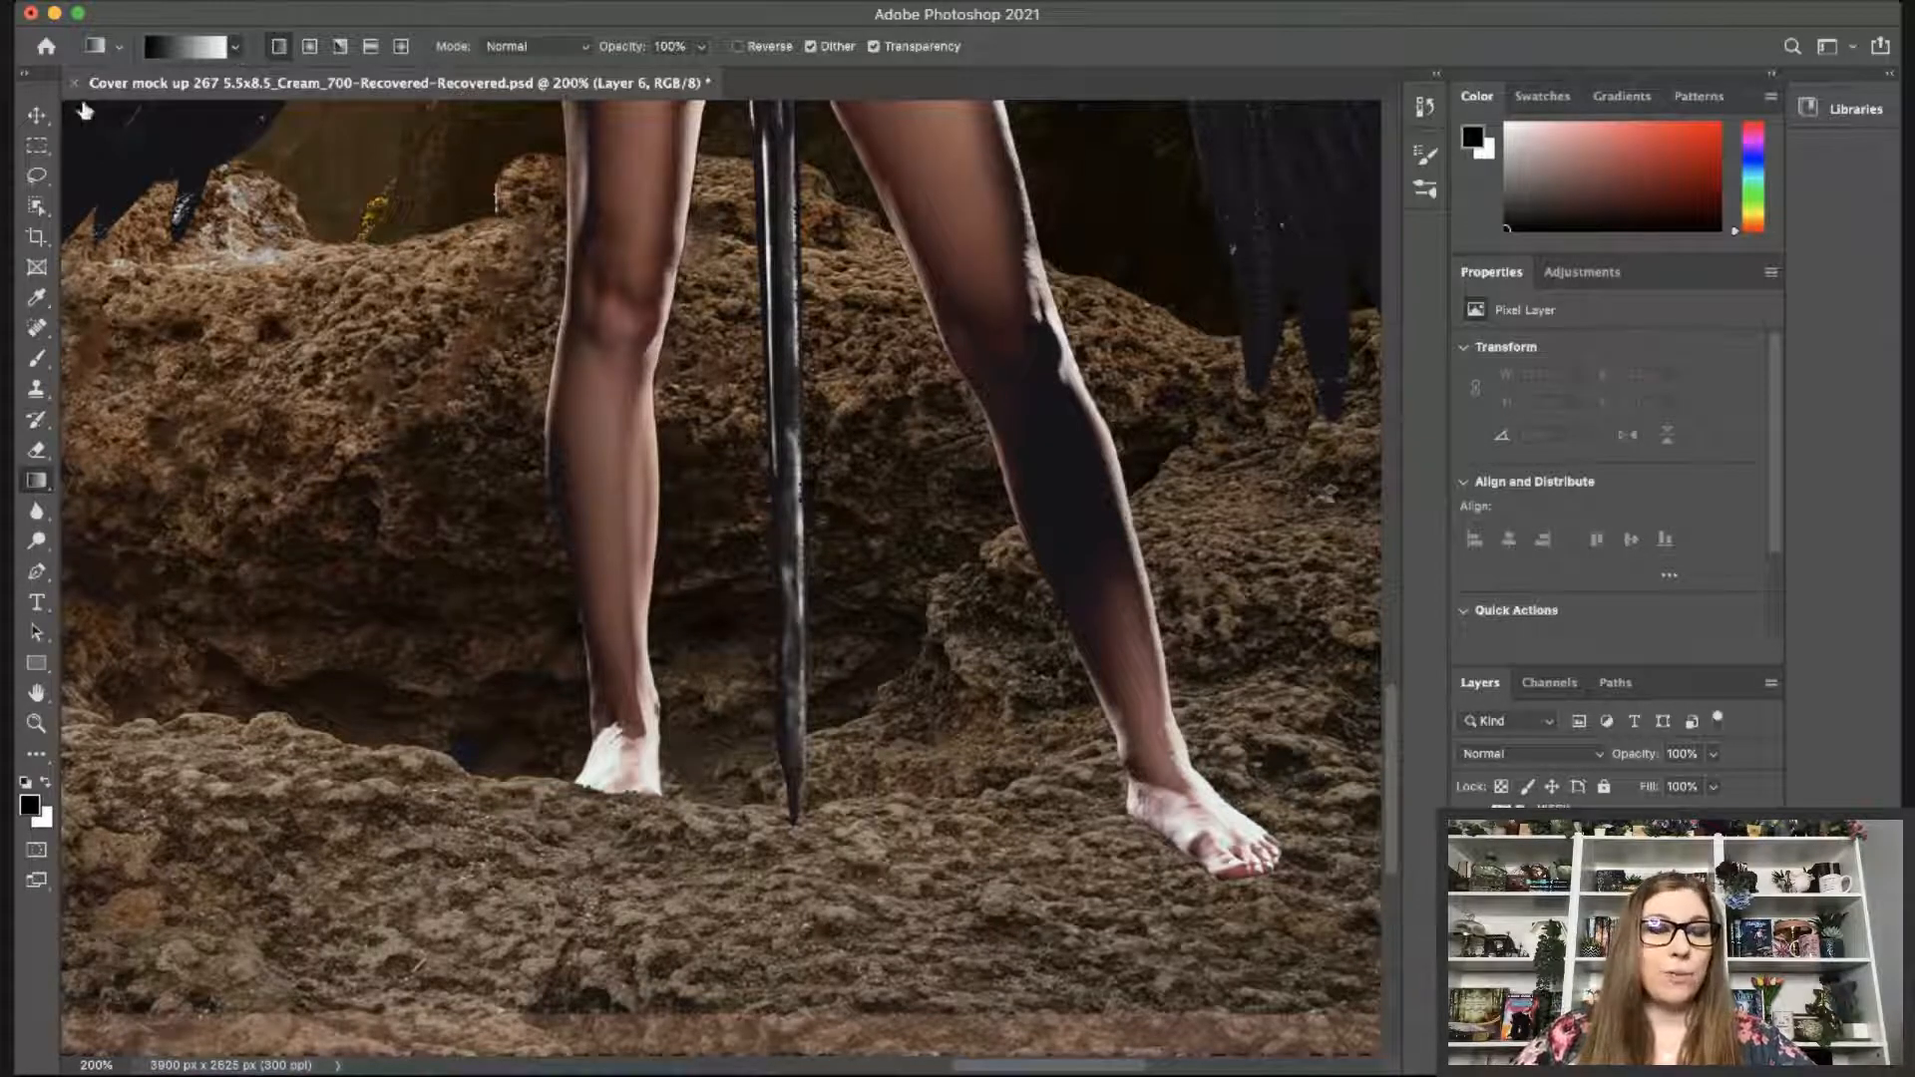
pyautogui.click(133, 127)
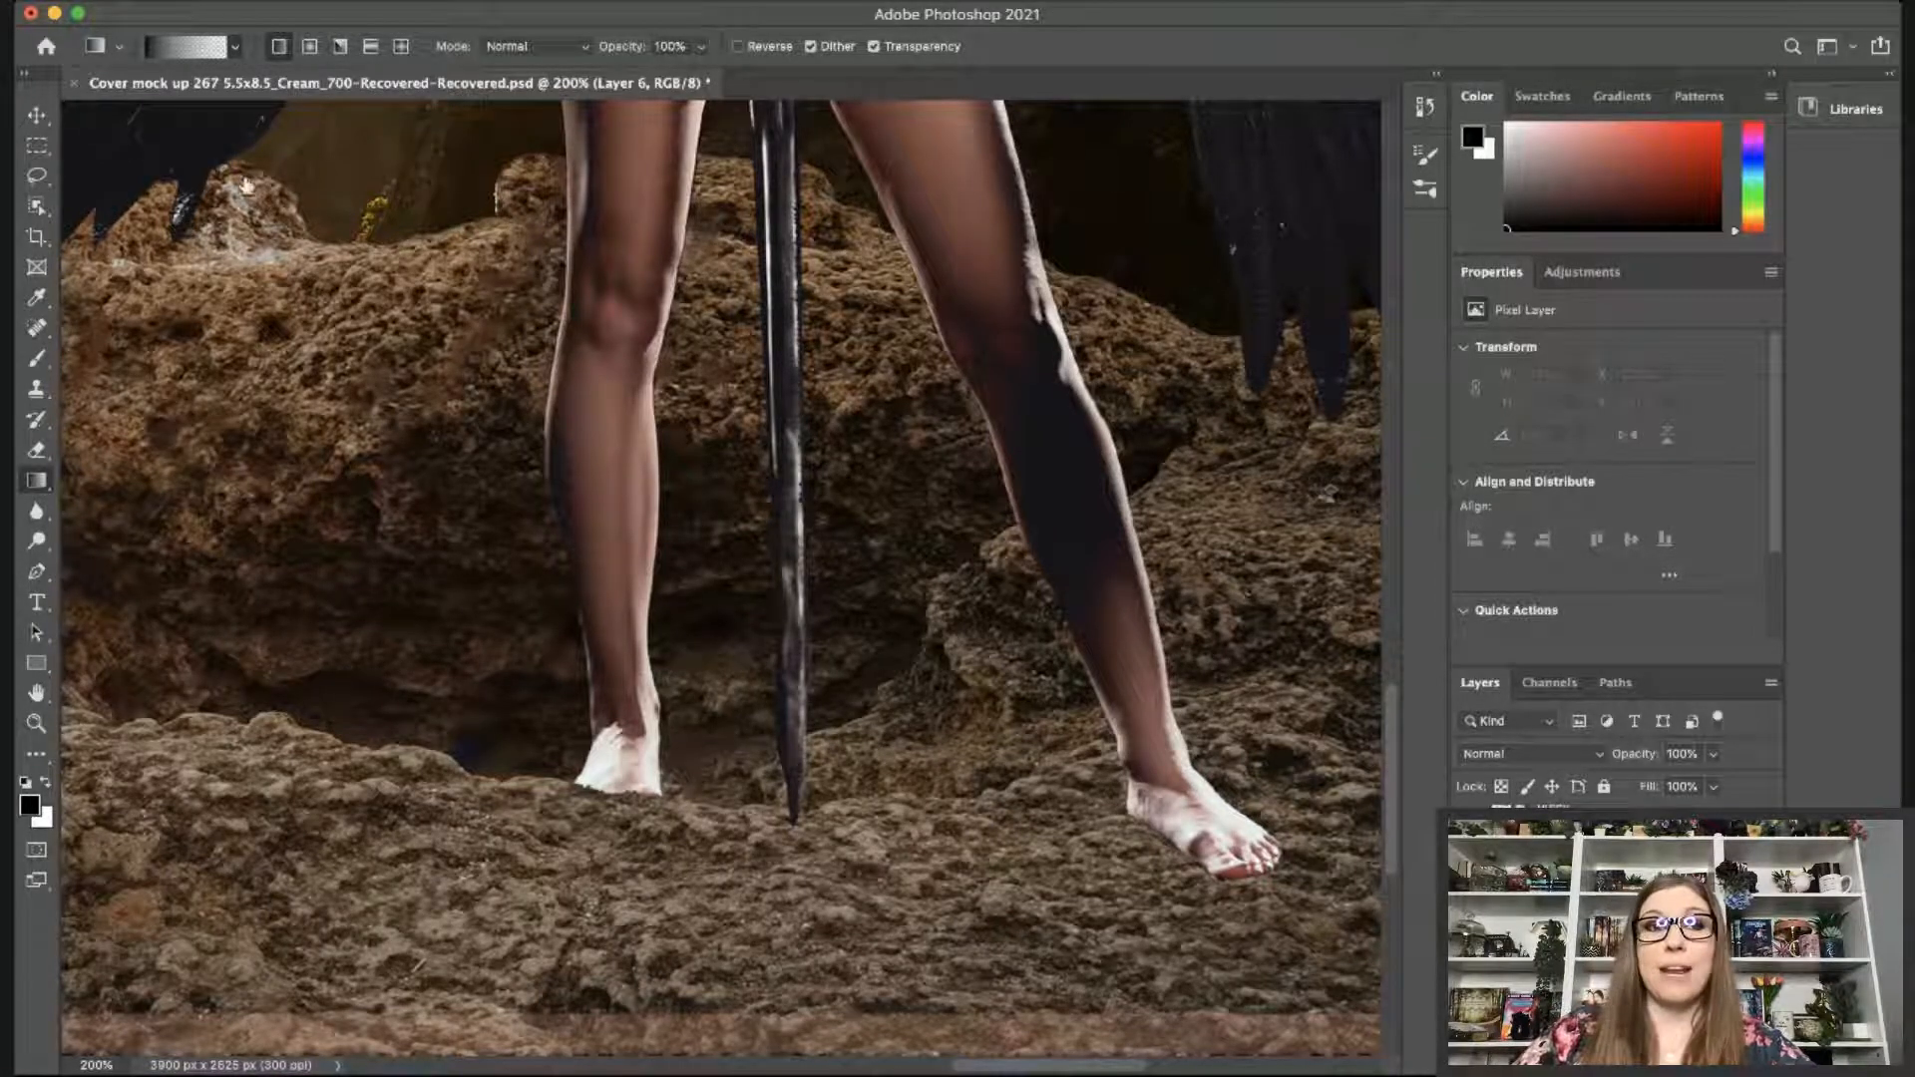
pyautogui.click(309, 46)
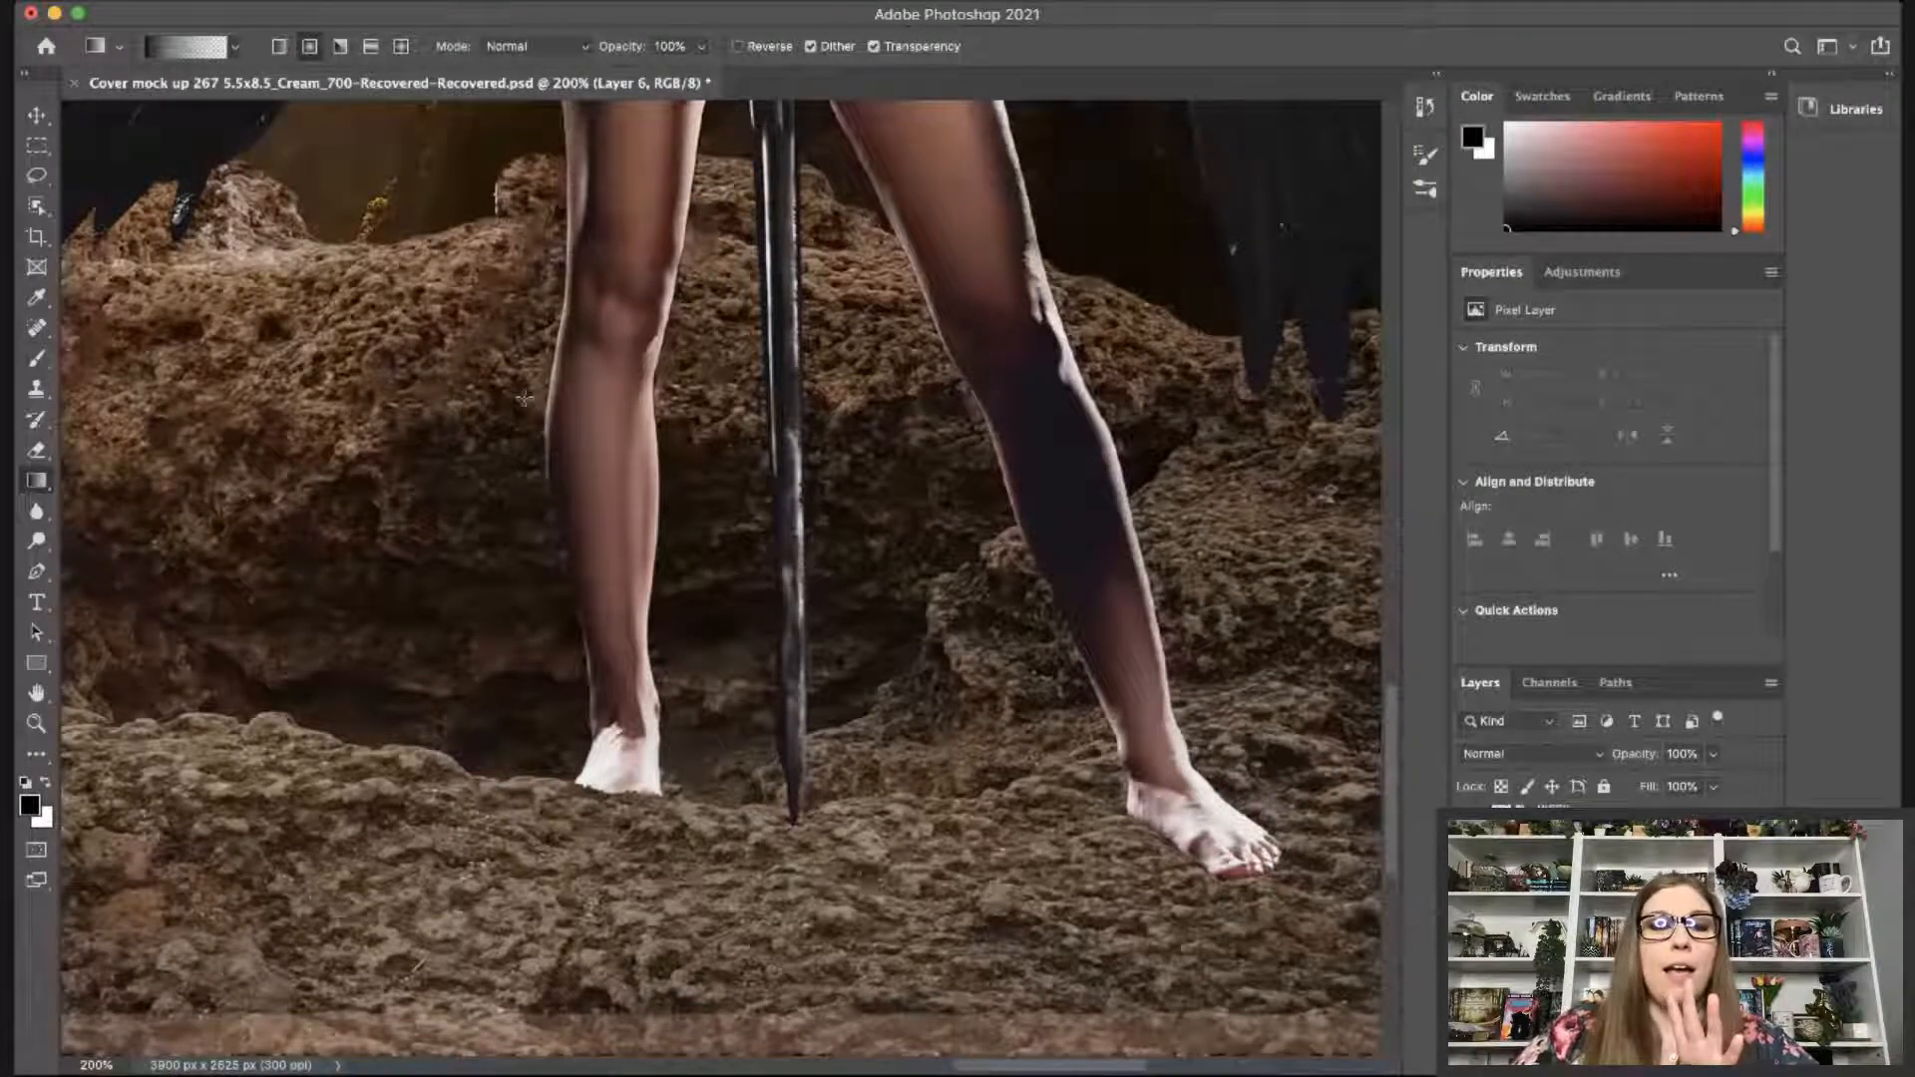
pyautogui.click(279, 46)
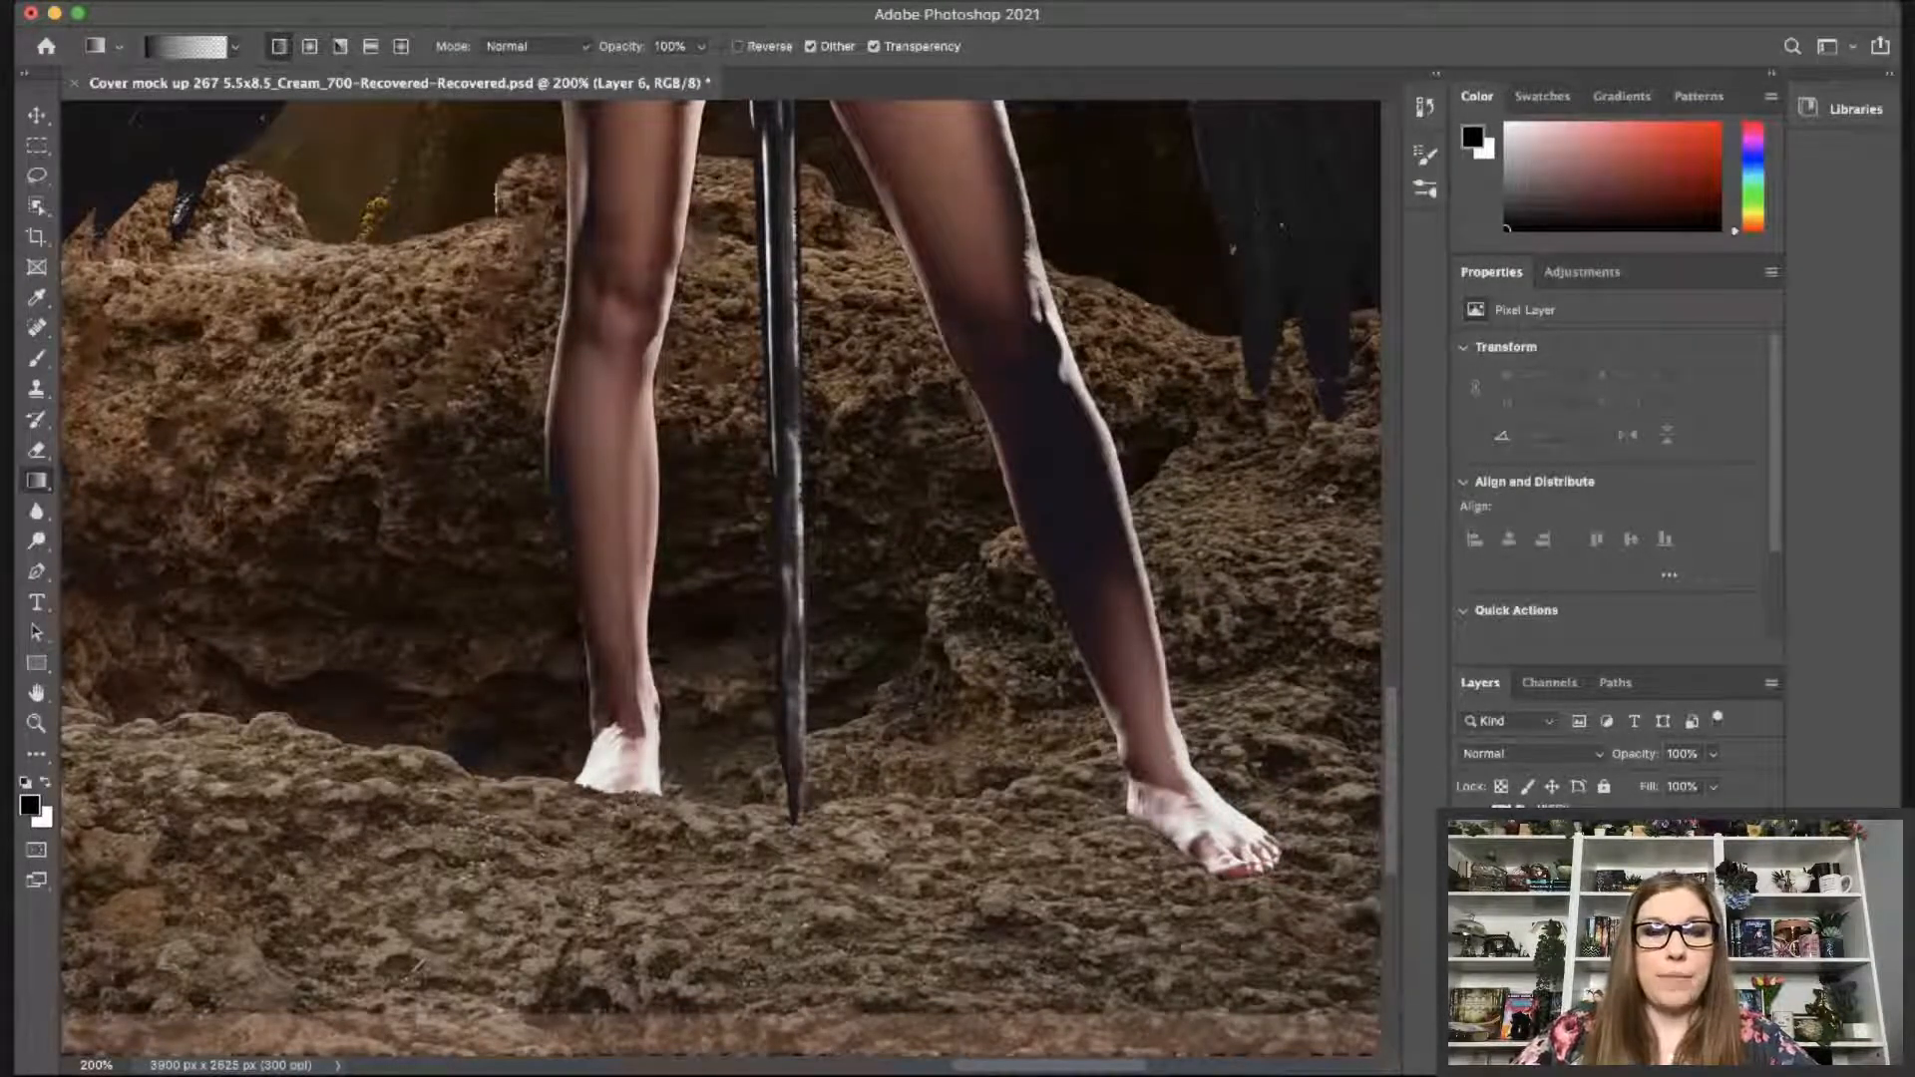
pyautogui.moveTo(619, 813); pyautogui.dragTo(624, 573)
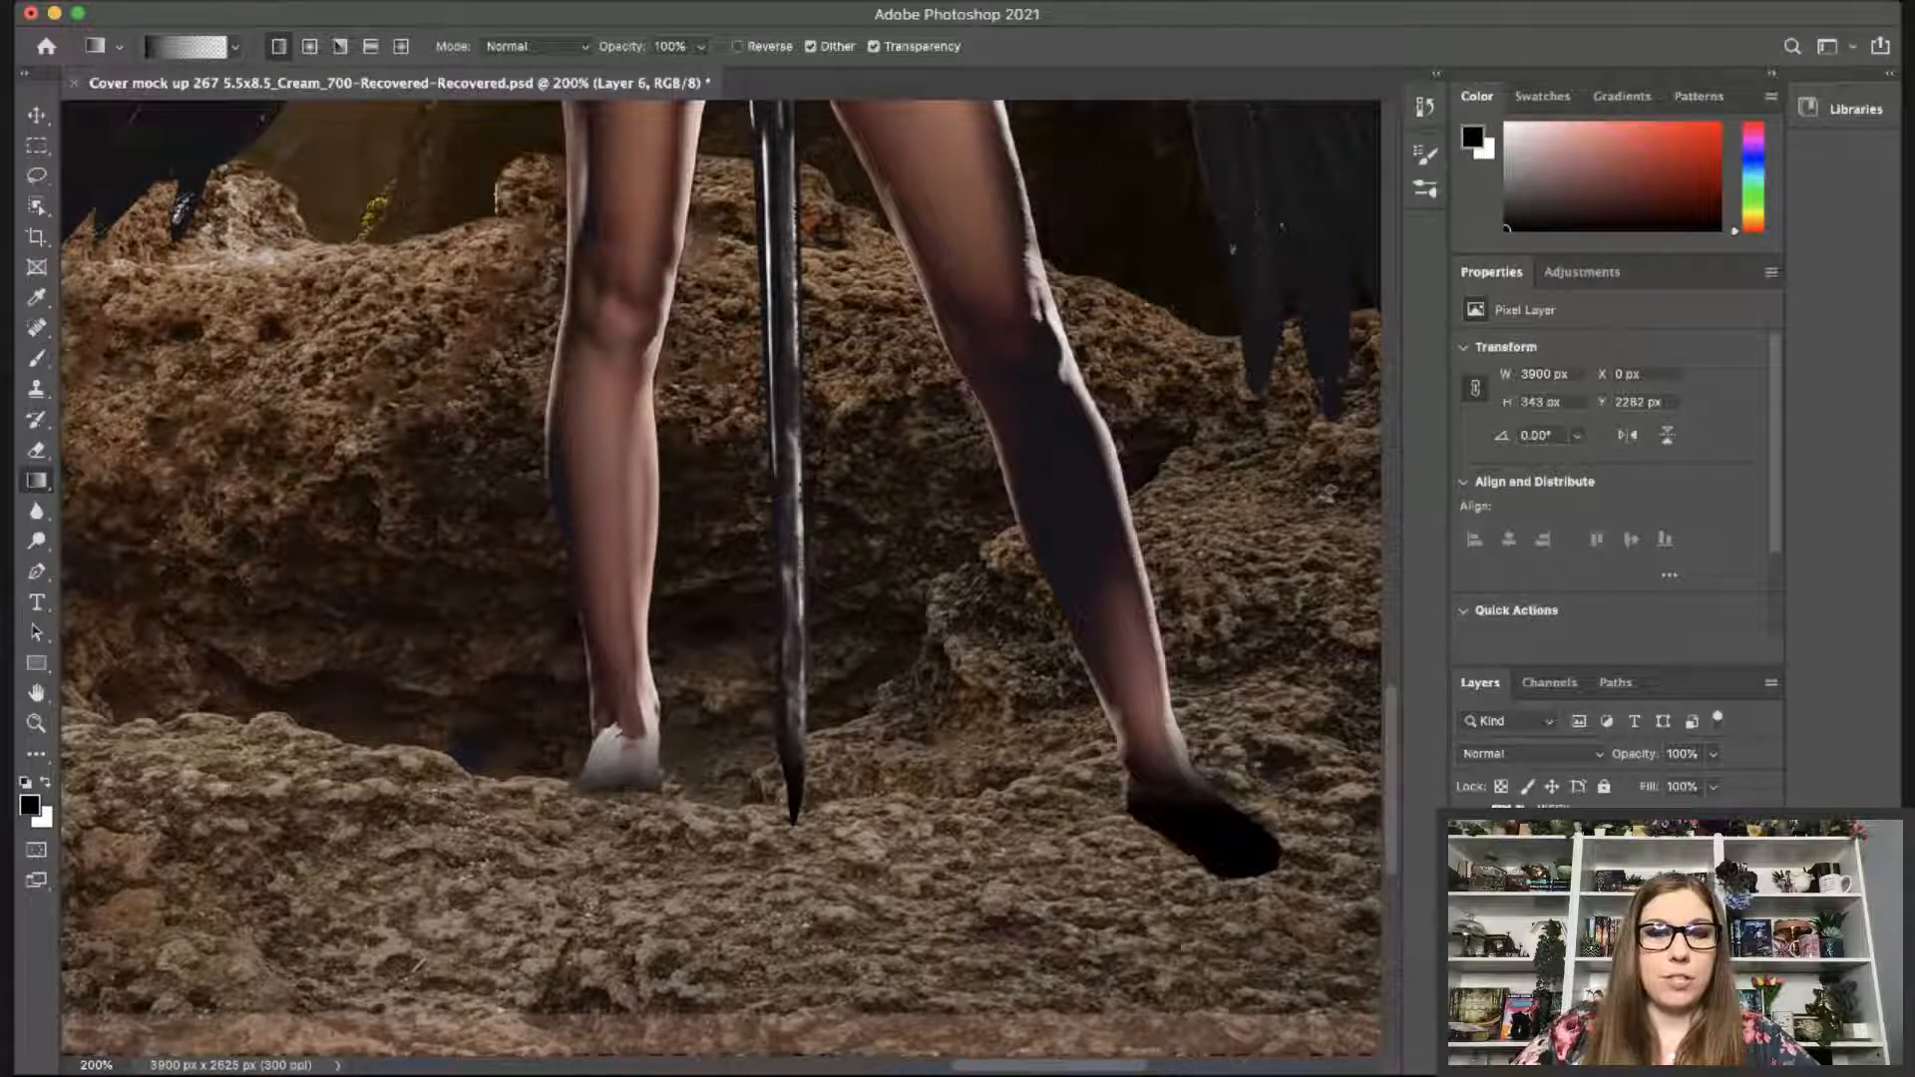
pyautogui.moveTo(611, 815); pyautogui.dragTo(631, 579)
pyautogui.moveTo(596, 752); pyautogui.dragTo(646, 475)
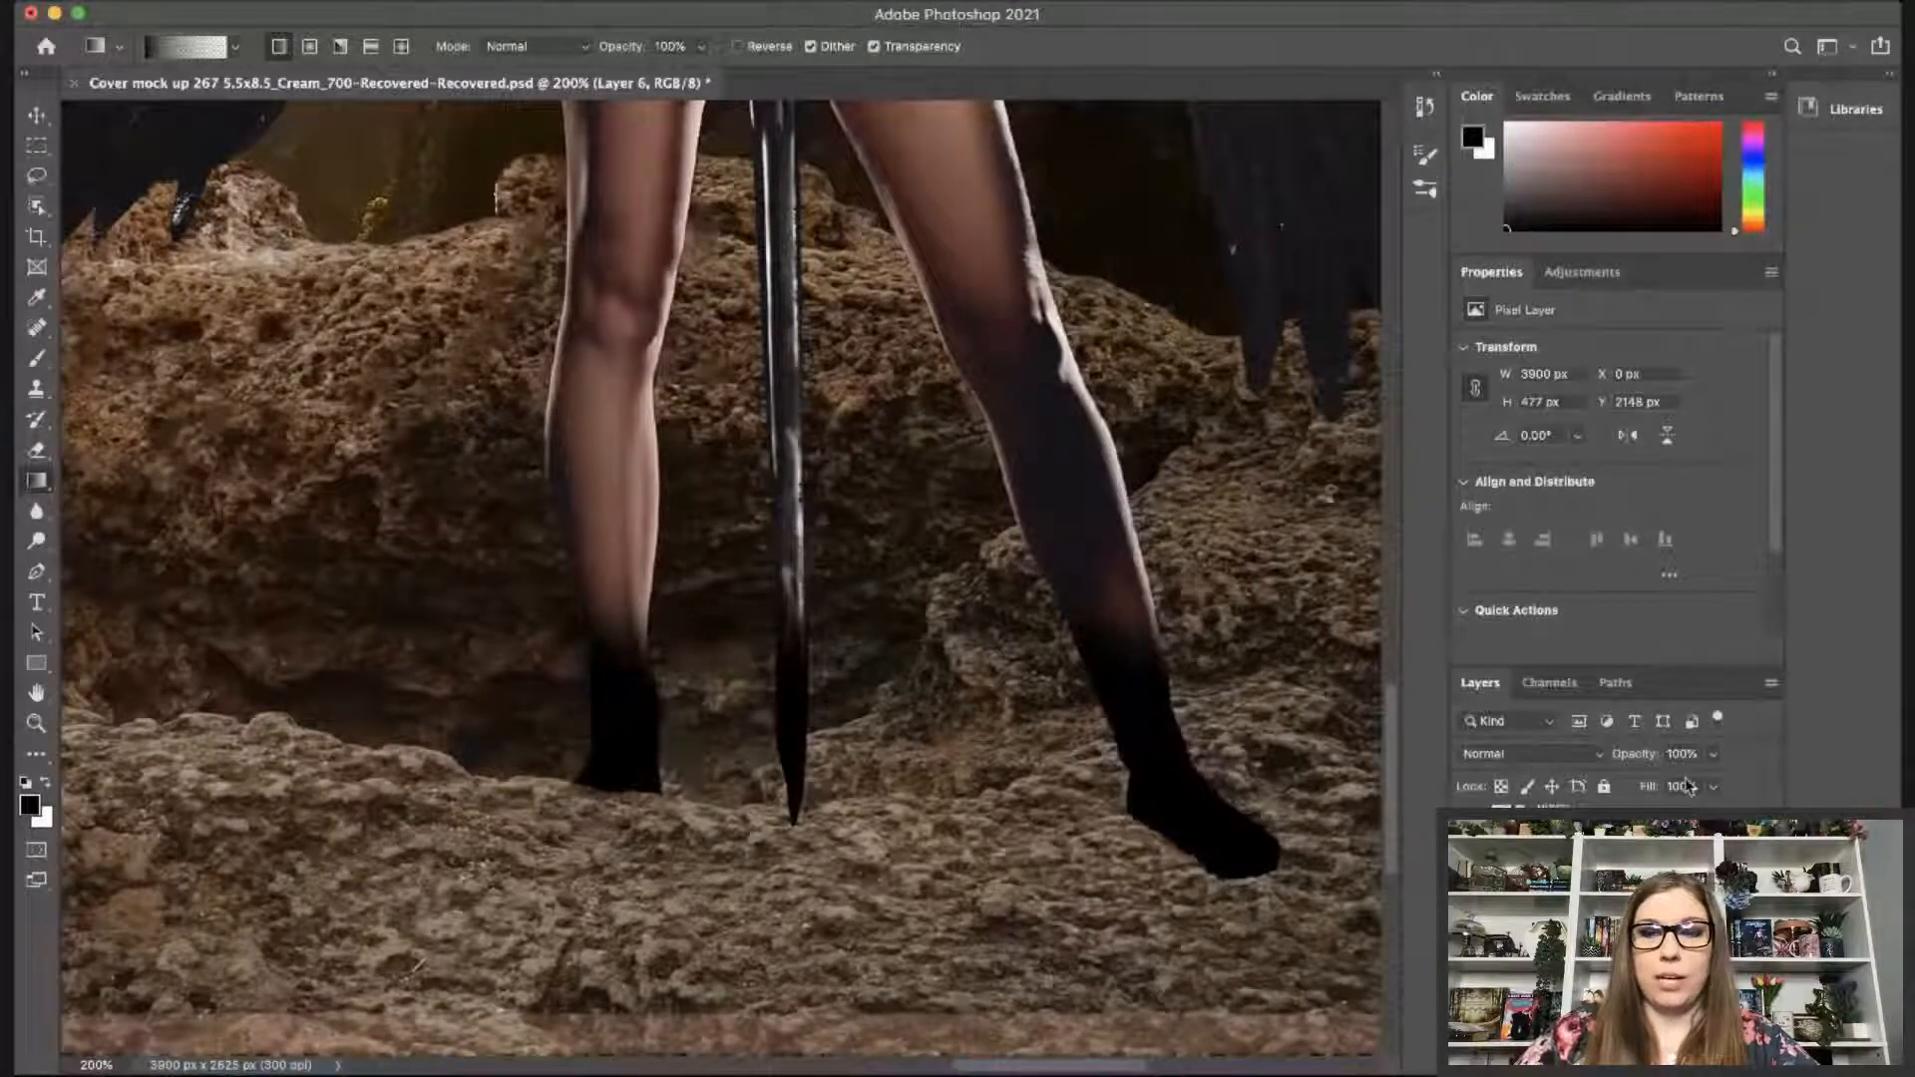
pyautogui.click(1715, 753)
pyautogui.moveTo(1715, 788); pyautogui.dragTo(1671, 796)
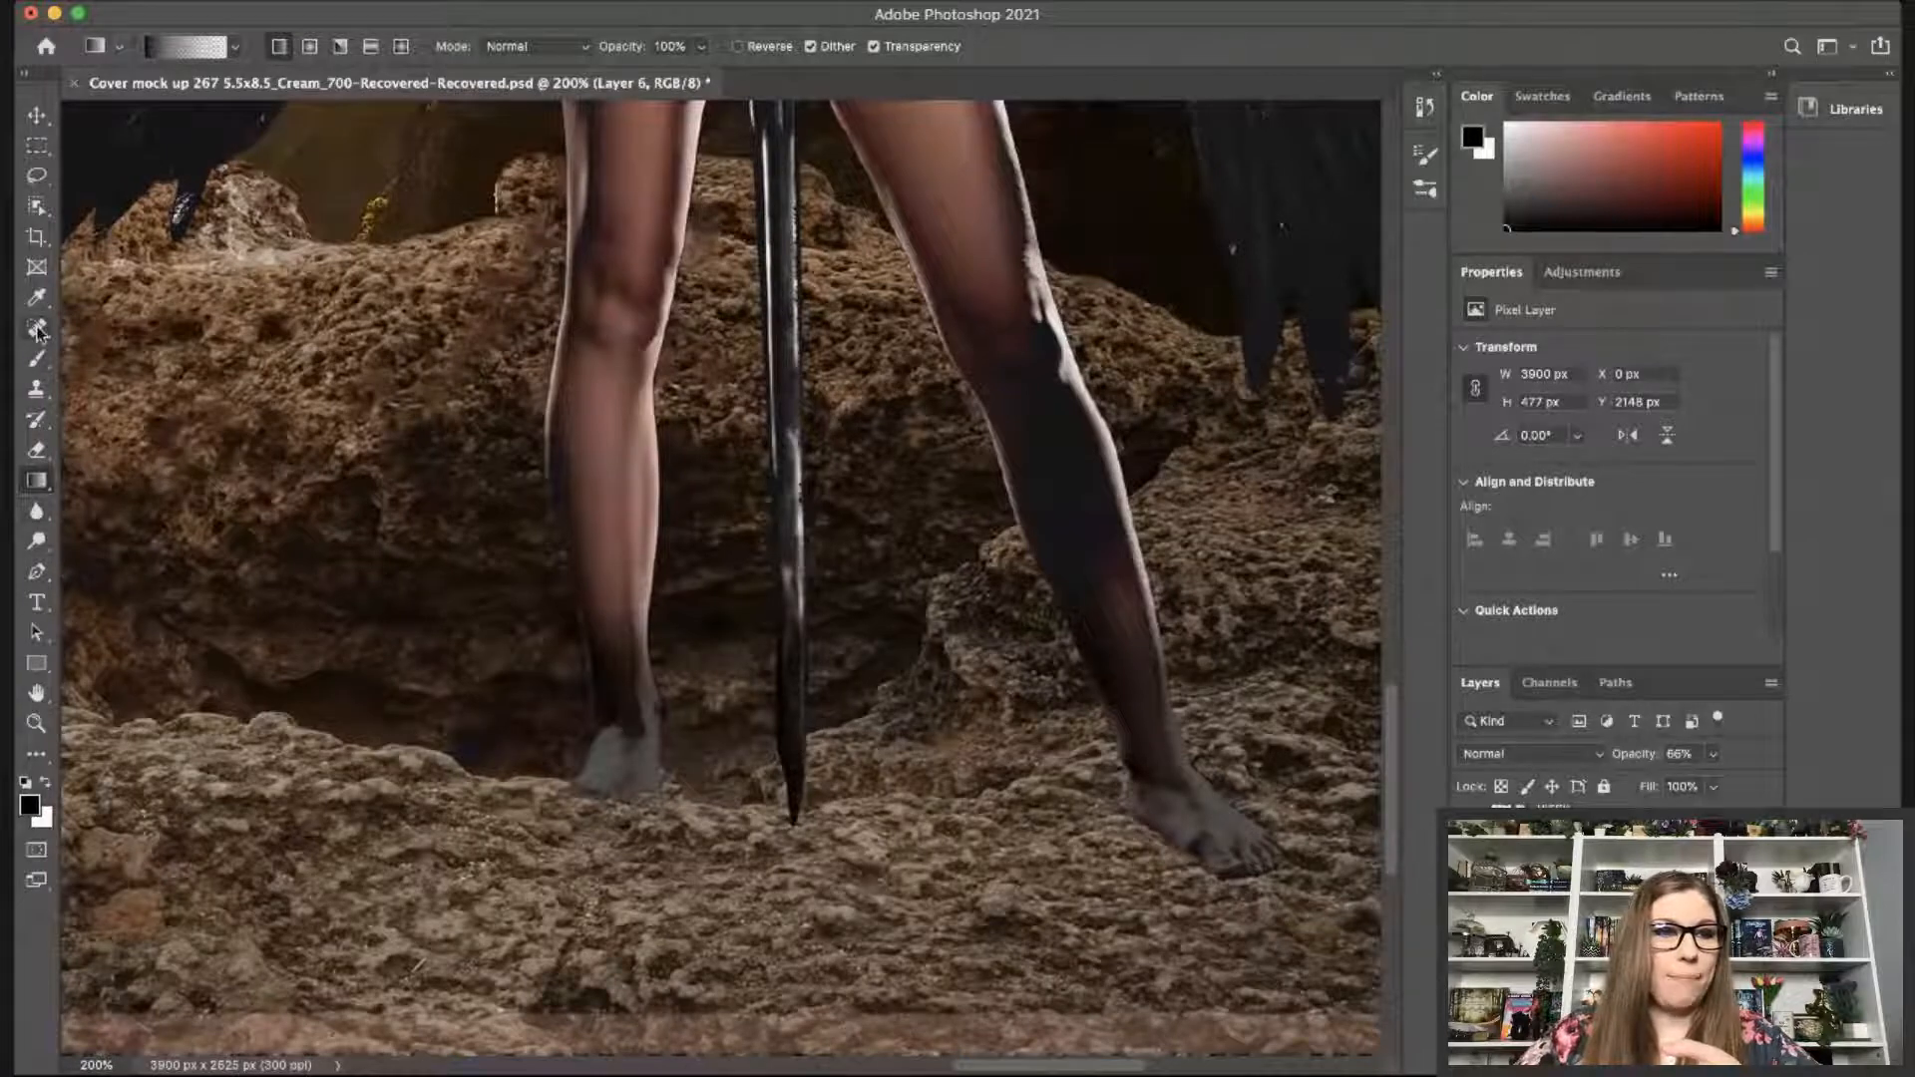
# Erase the gradient shading from the woman's right-hand lower leg and foot with an enlarged soft eraser.
pyautogui.click(37, 450)
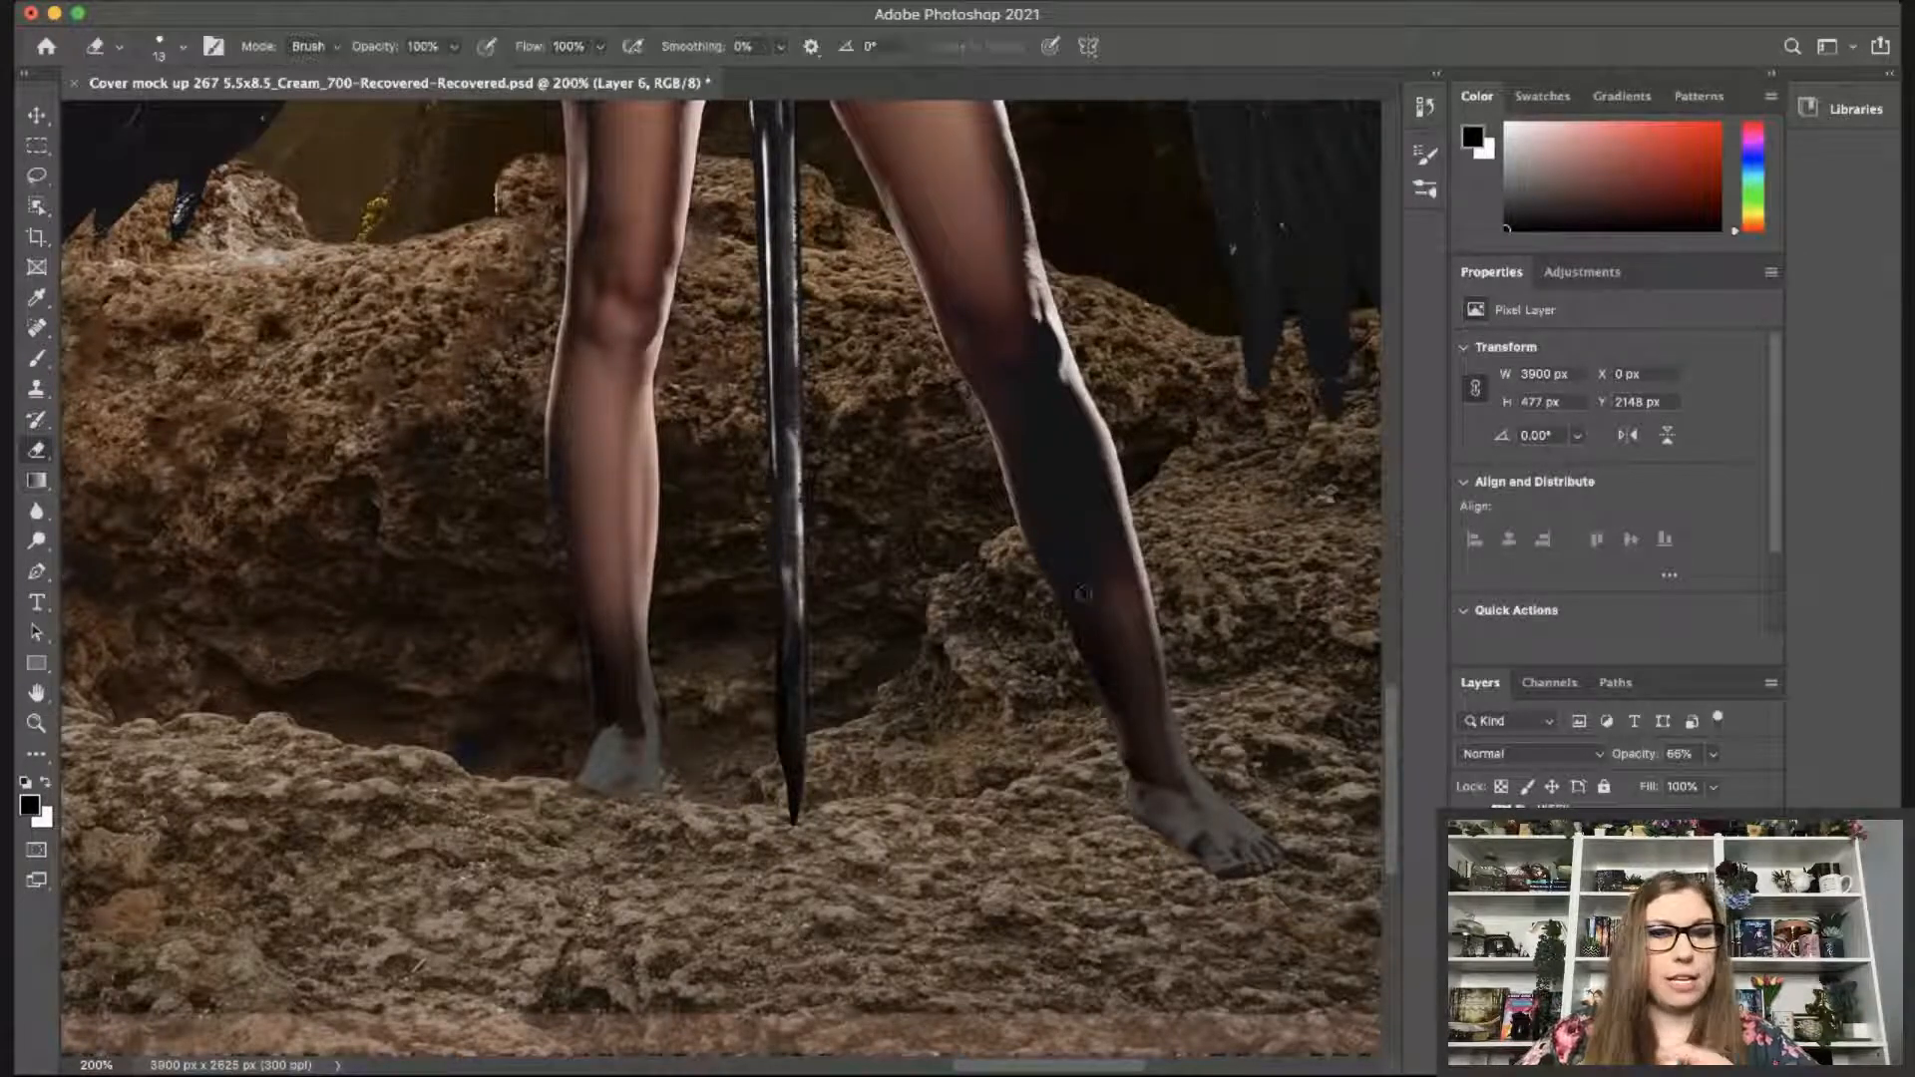
pyautogui.press(']')
pyautogui.press(']')
pyautogui.press(']')
pyautogui.press(']')
pyautogui.press(']')
pyautogui.press(']')
pyautogui.press(']')
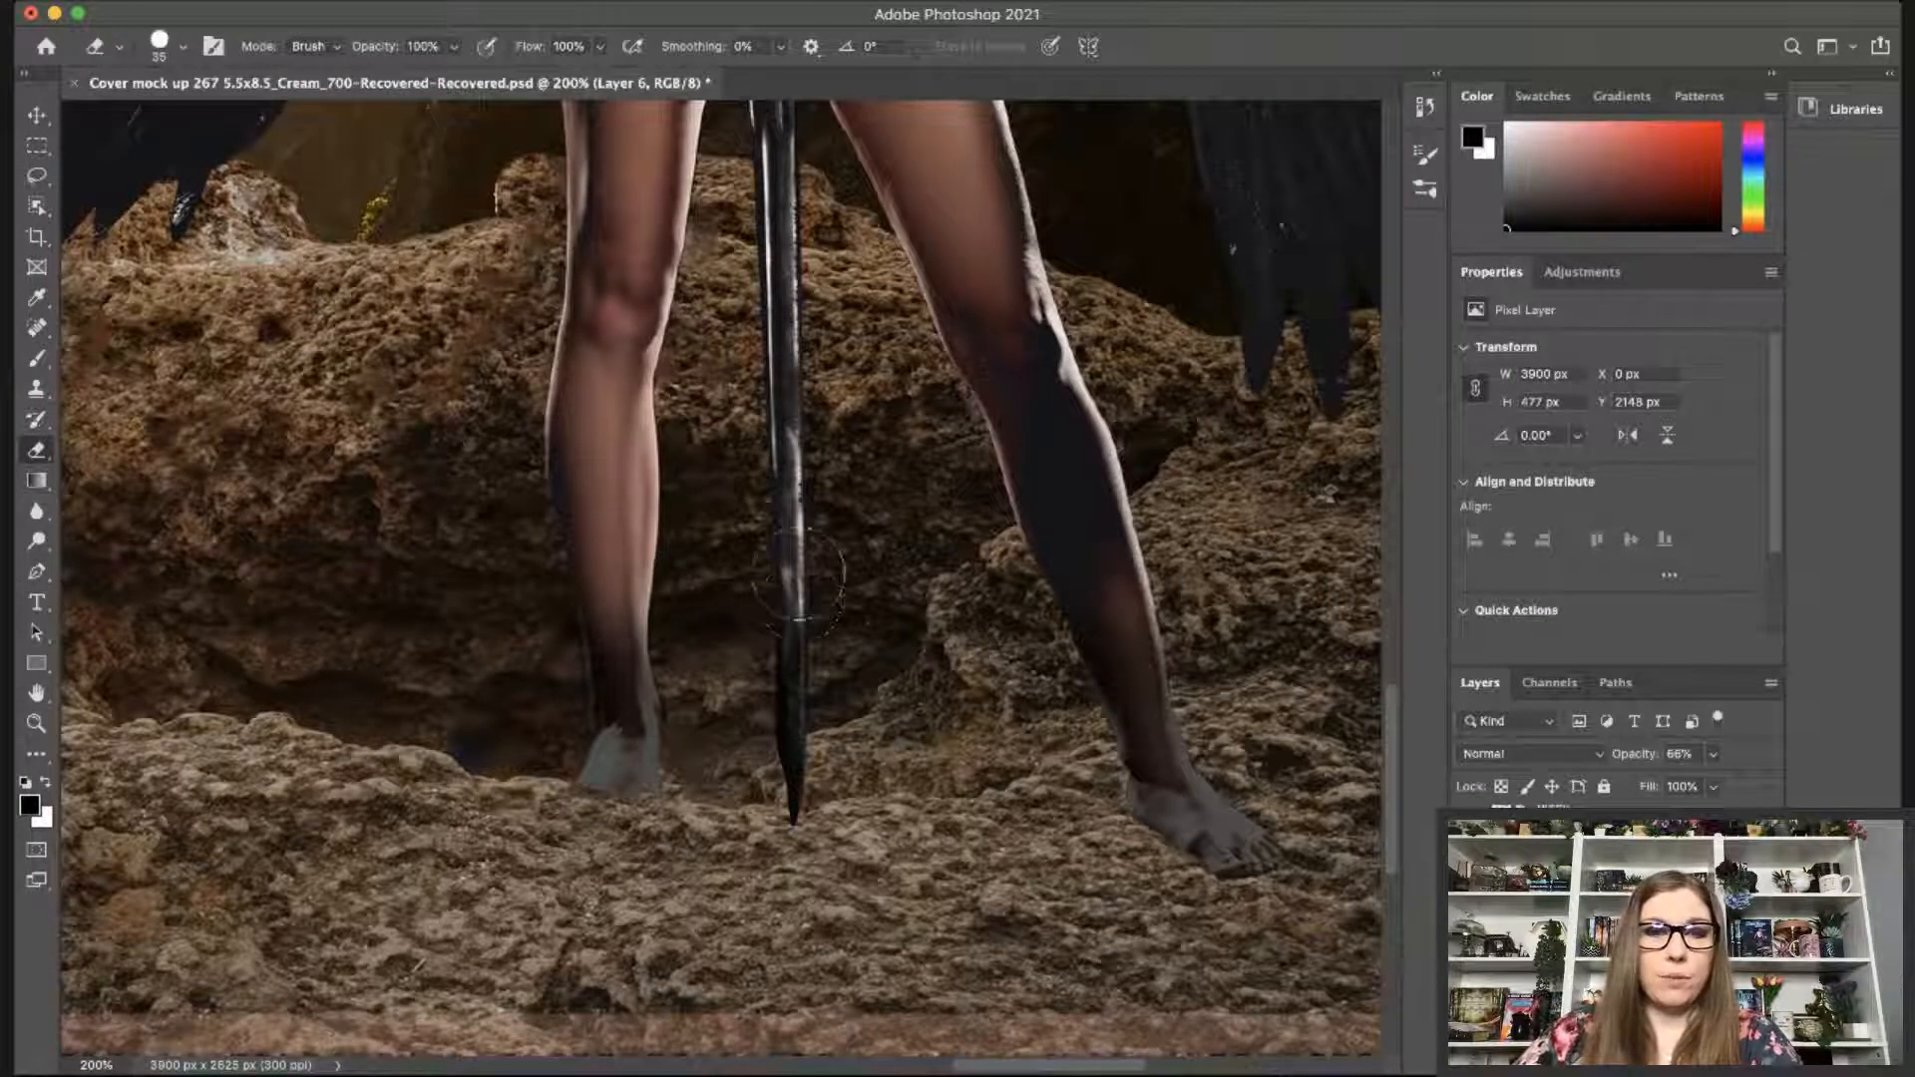
pyautogui.moveTo(1112, 654)
pyautogui.mouseDown()
pyautogui.moveTo(1162, 828)
pyautogui.moveTo(1202, 838)
pyautogui.mouseUp()
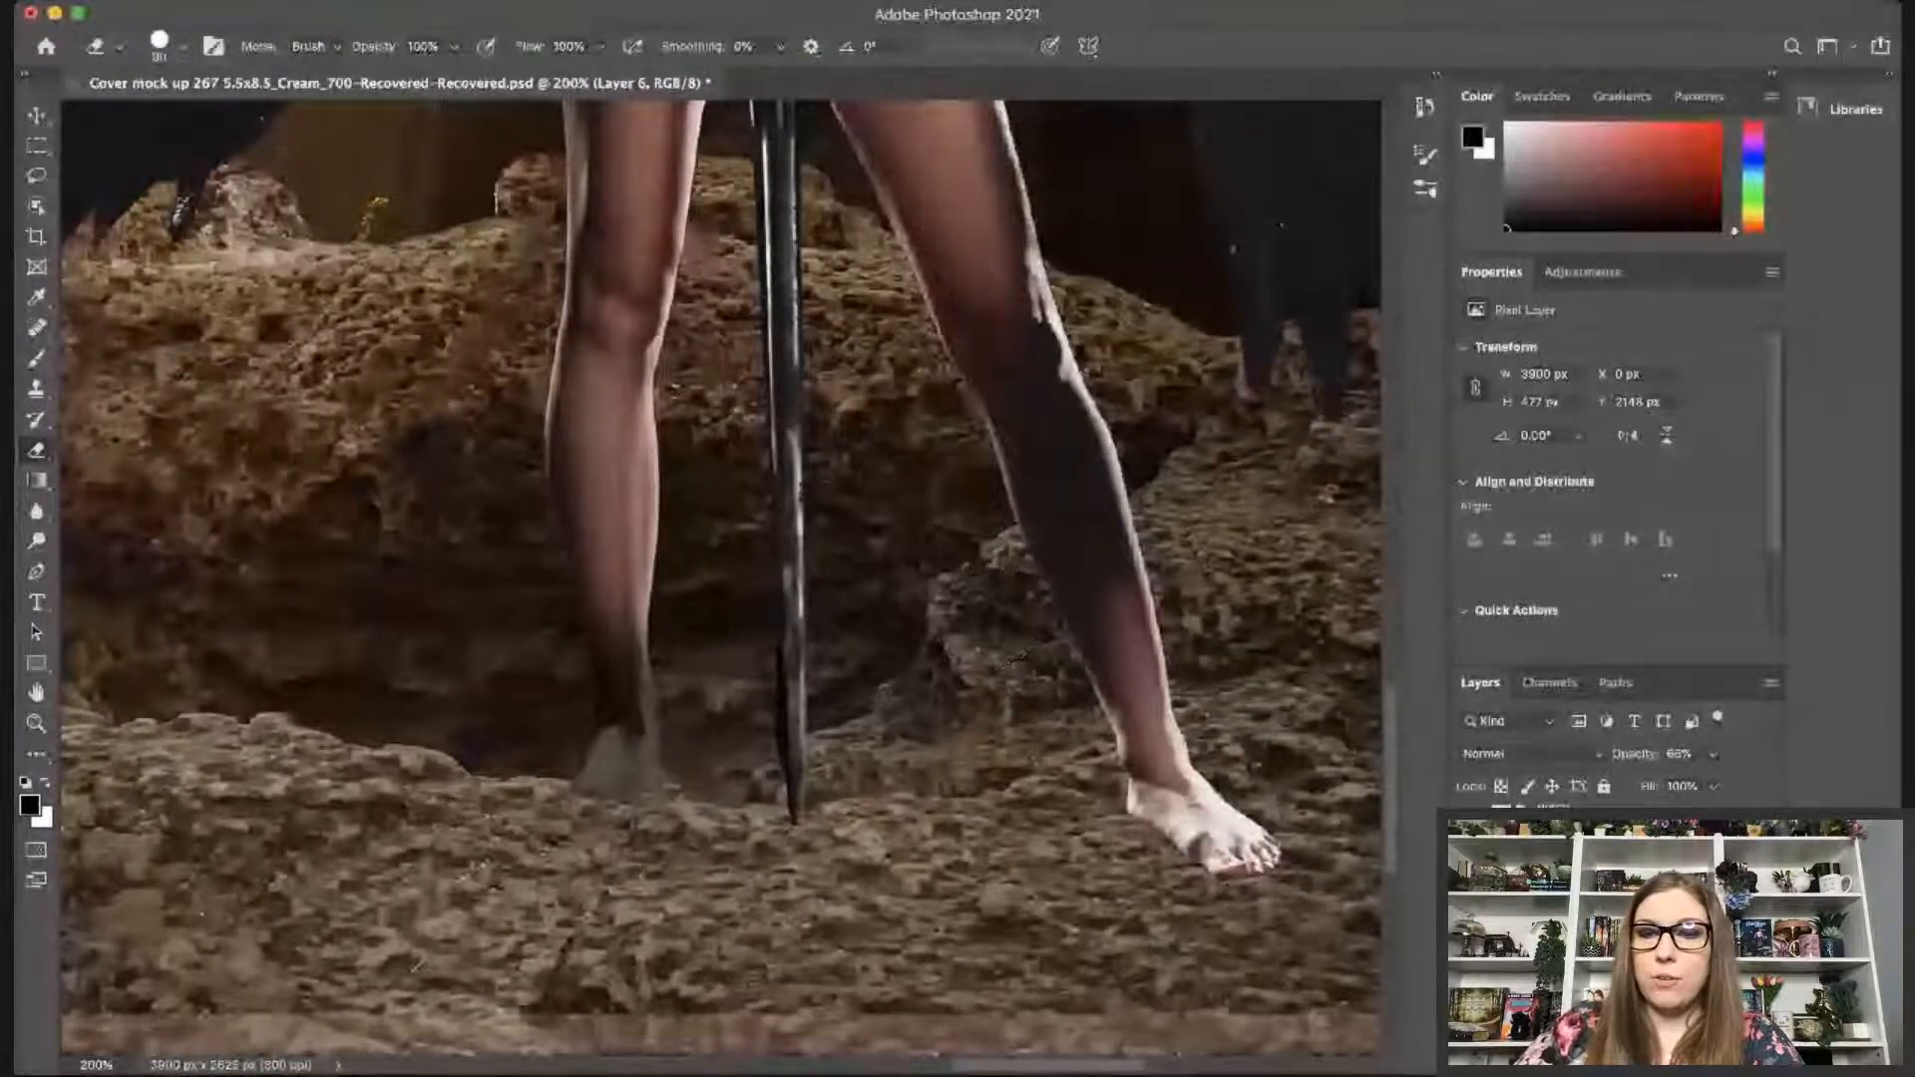
# Add another clipped layer, darken the left-hand foot and ankle with black radial gradients, and set the layer's opacity to 76%.
pyautogui.press('super+shift+alt+n')
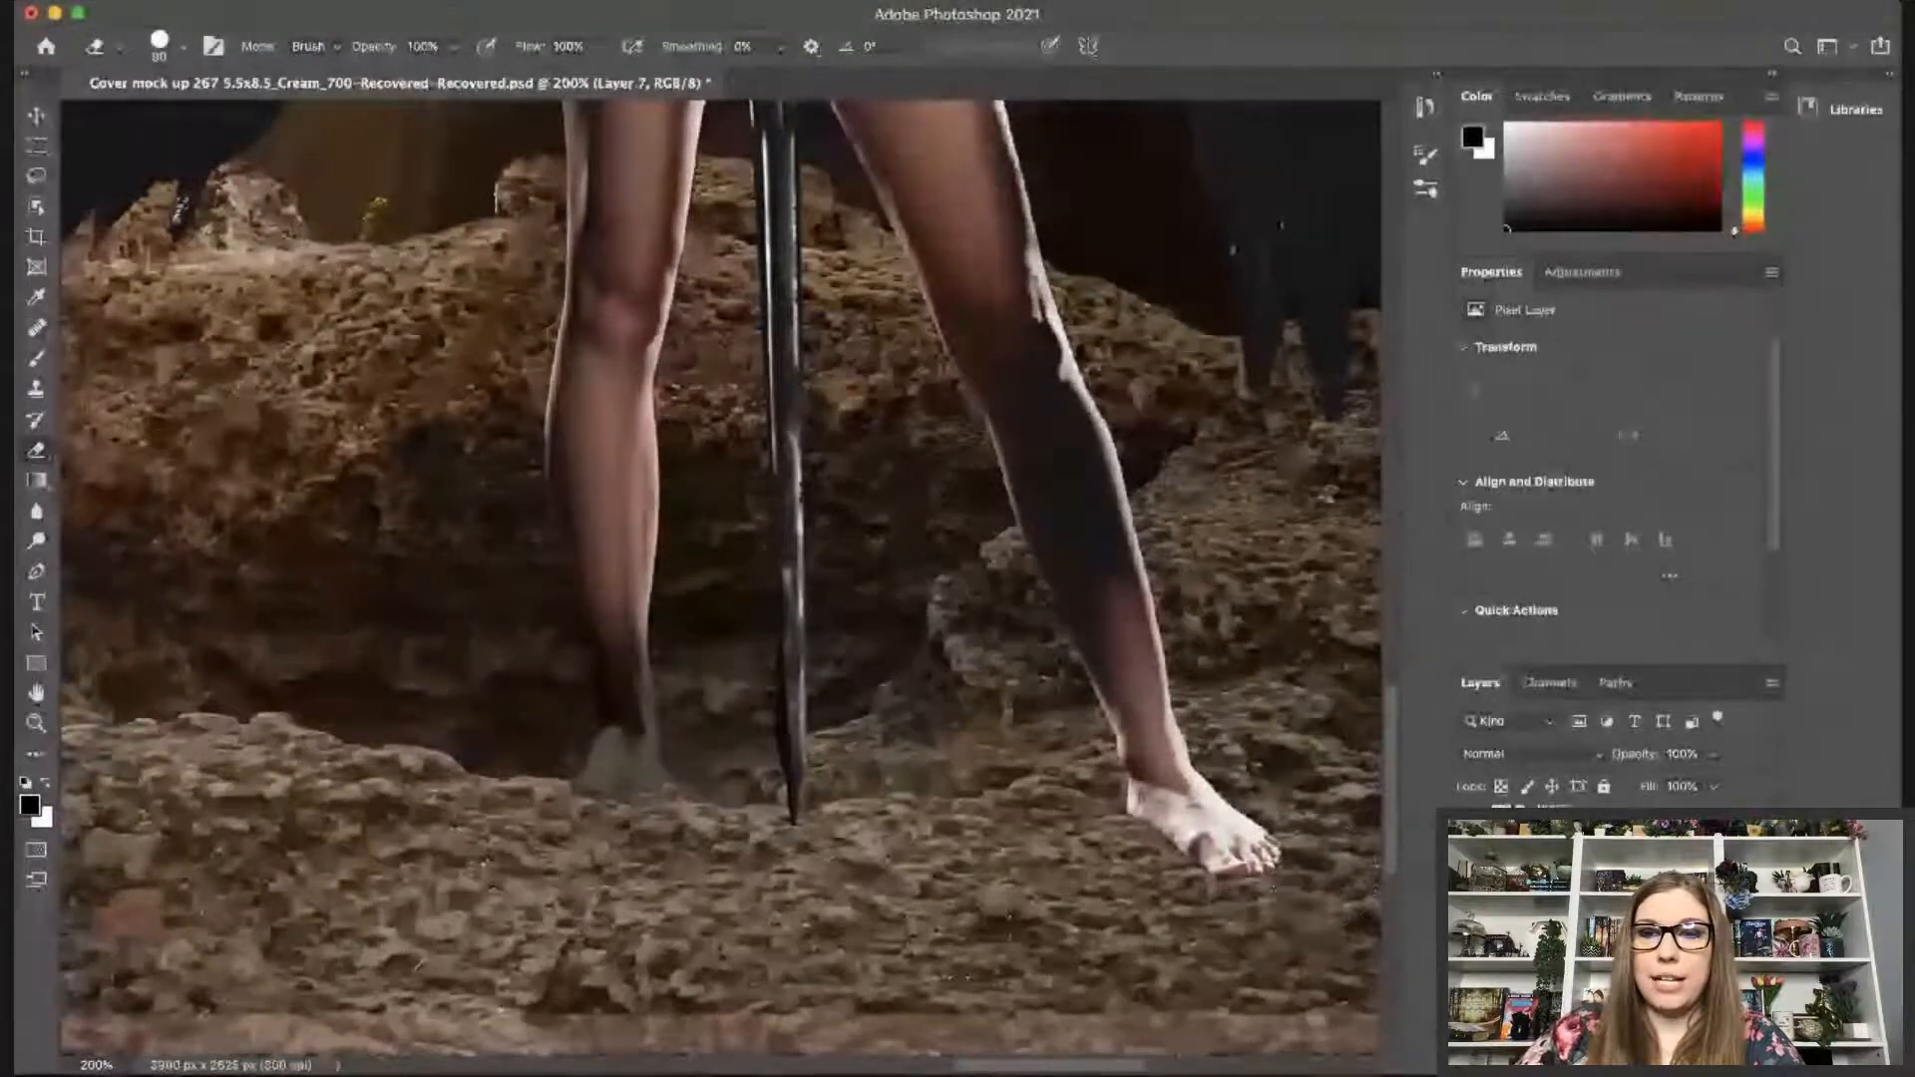
pyautogui.press('g')
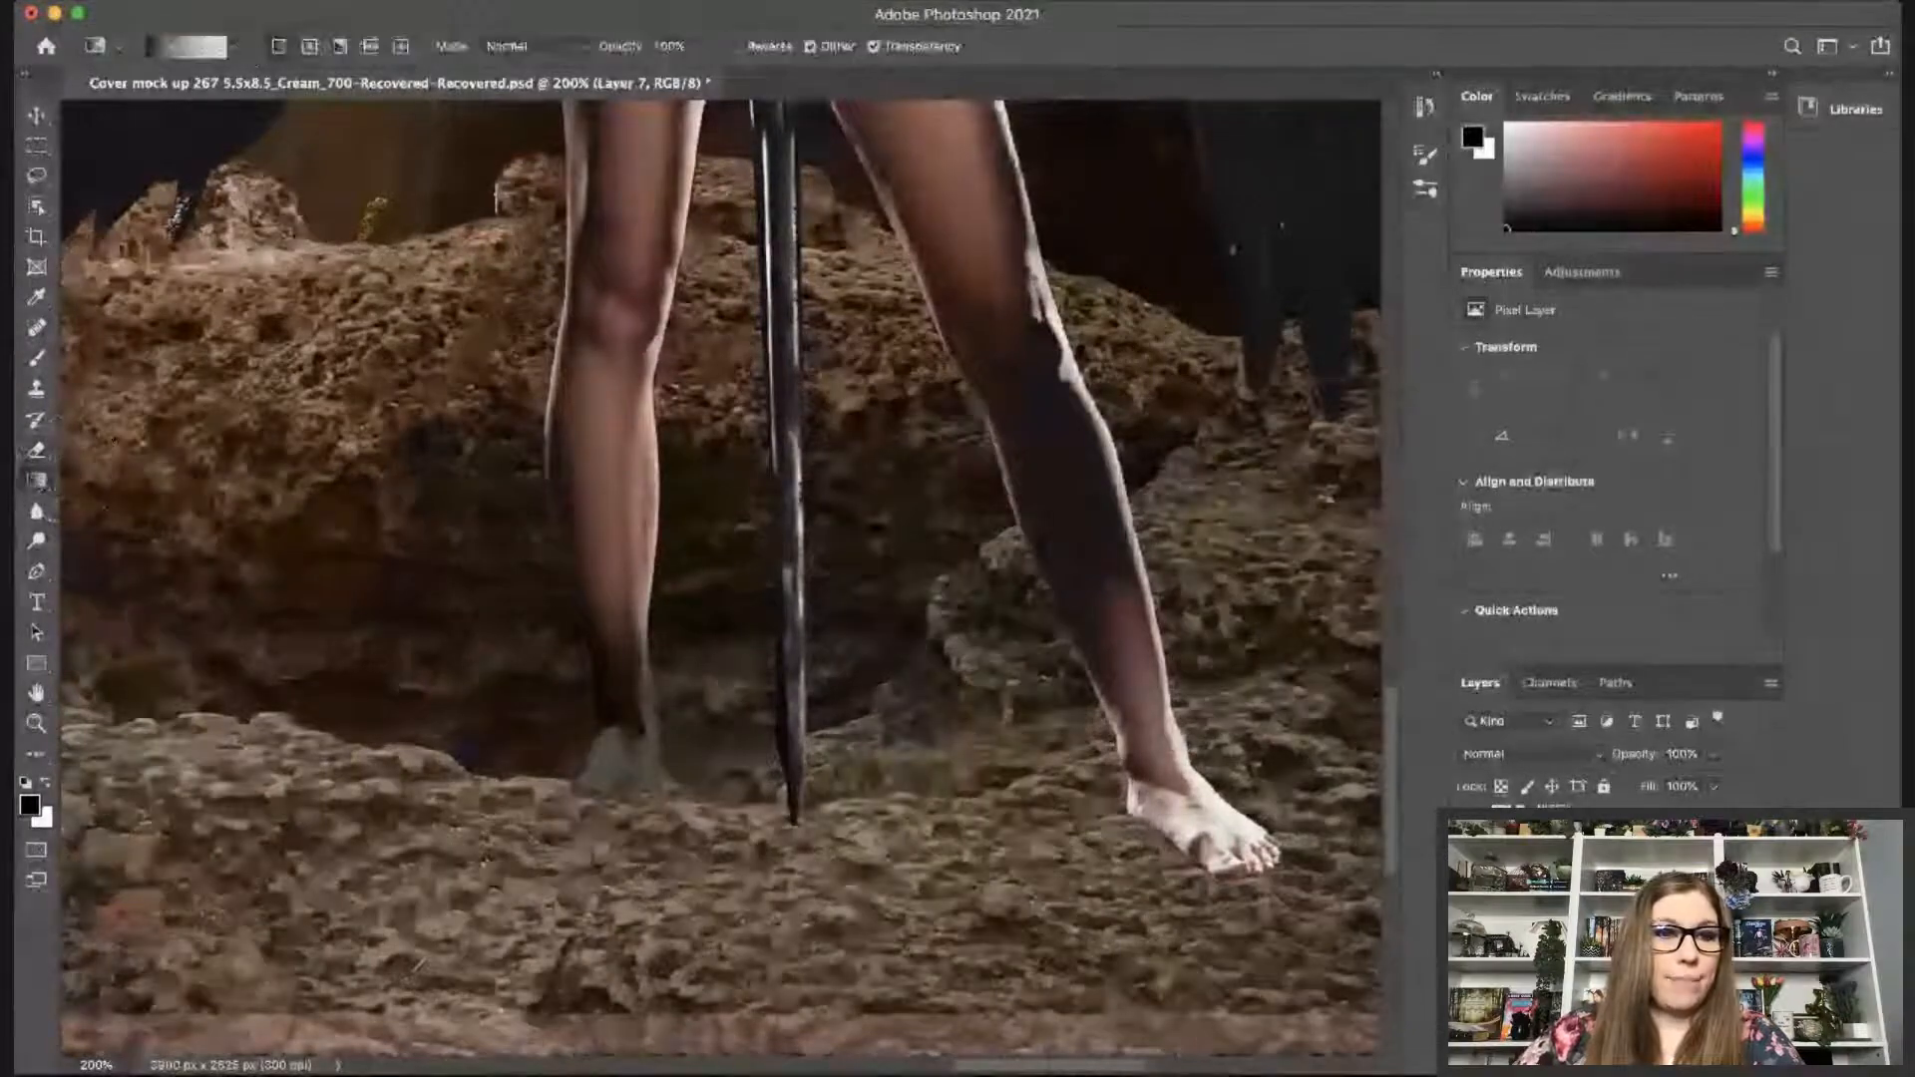
pyautogui.click(309, 45)
pyautogui.moveTo(605, 804)
pyautogui.mouseDown()
pyautogui.moveTo(644, 732)
pyautogui.moveTo(693, 532)
pyautogui.moveTo(616, 707)
pyautogui.mouseUp()
pyautogui.moveTo(562, 681); pyautogui.dragTo(552, 534)
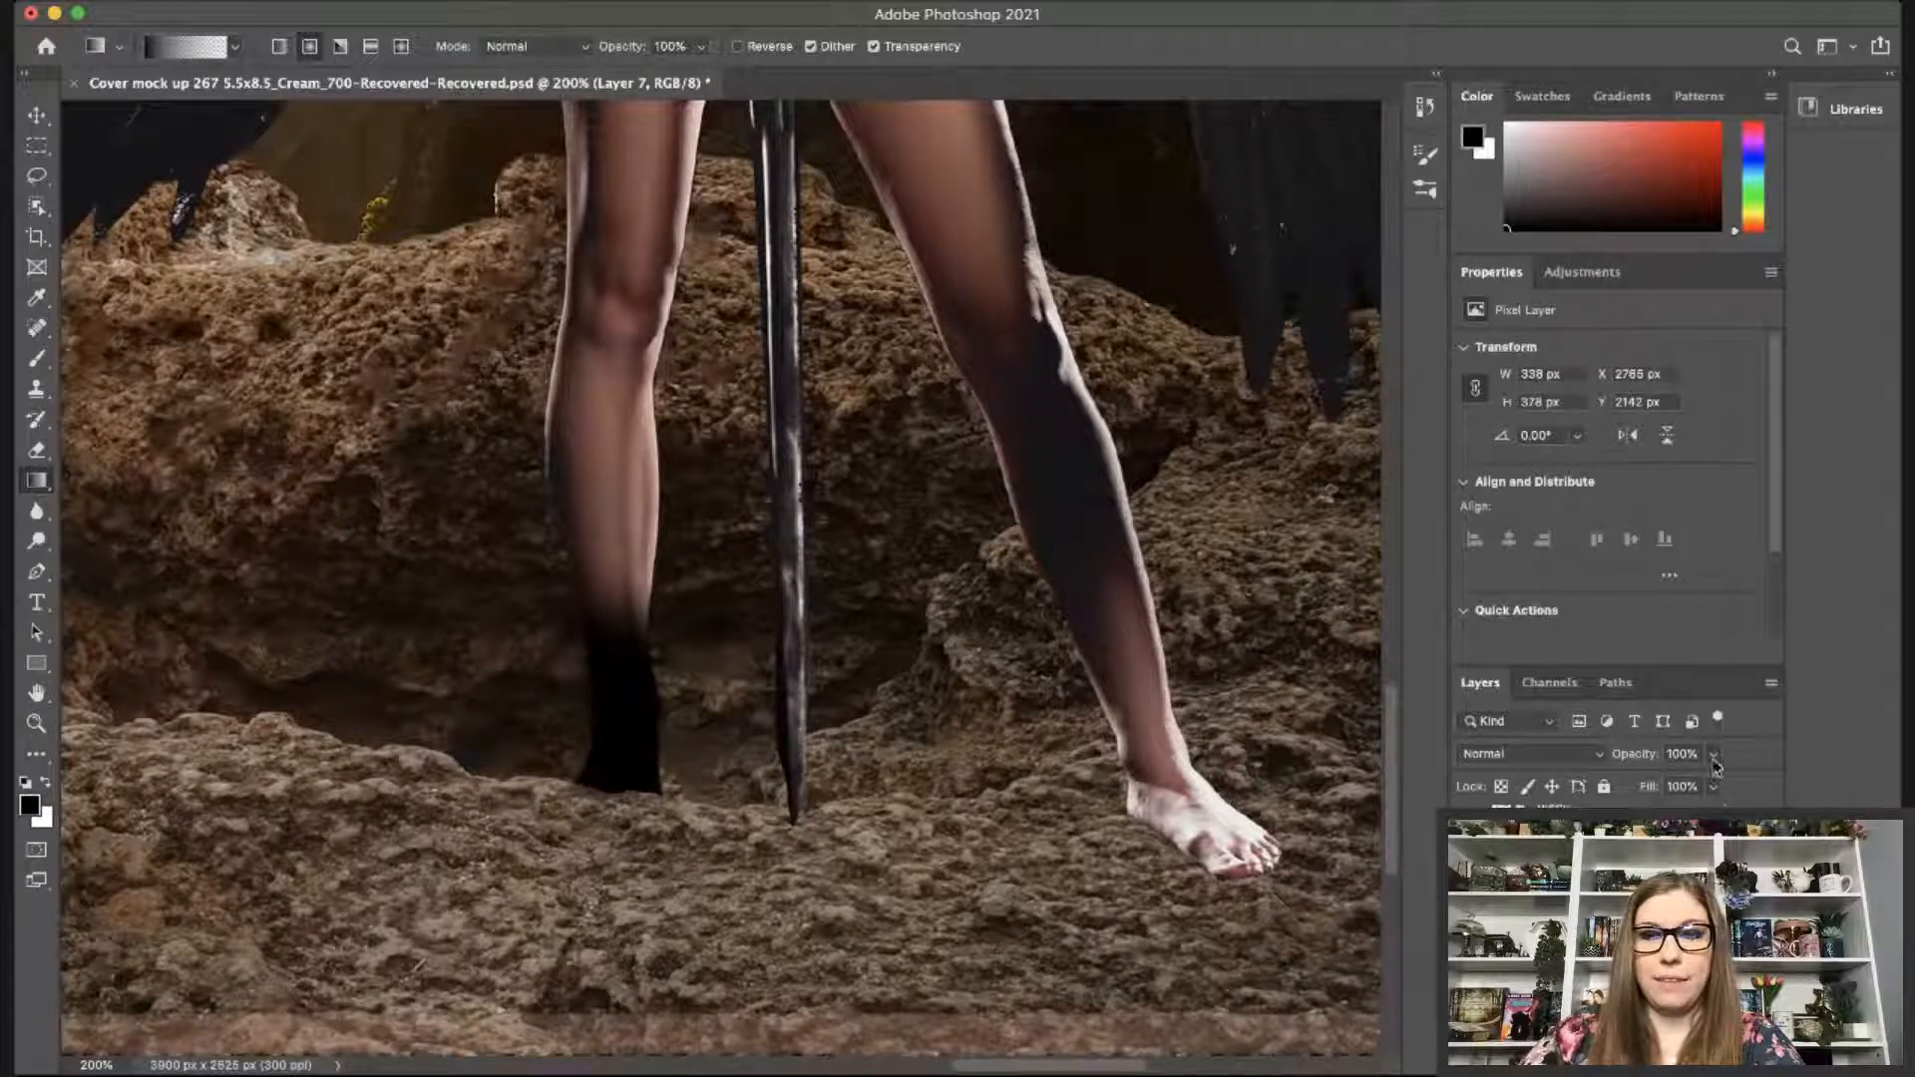
pyautogui.moveTo(1716, 788); pyautogui.dragTo(1693, 788)
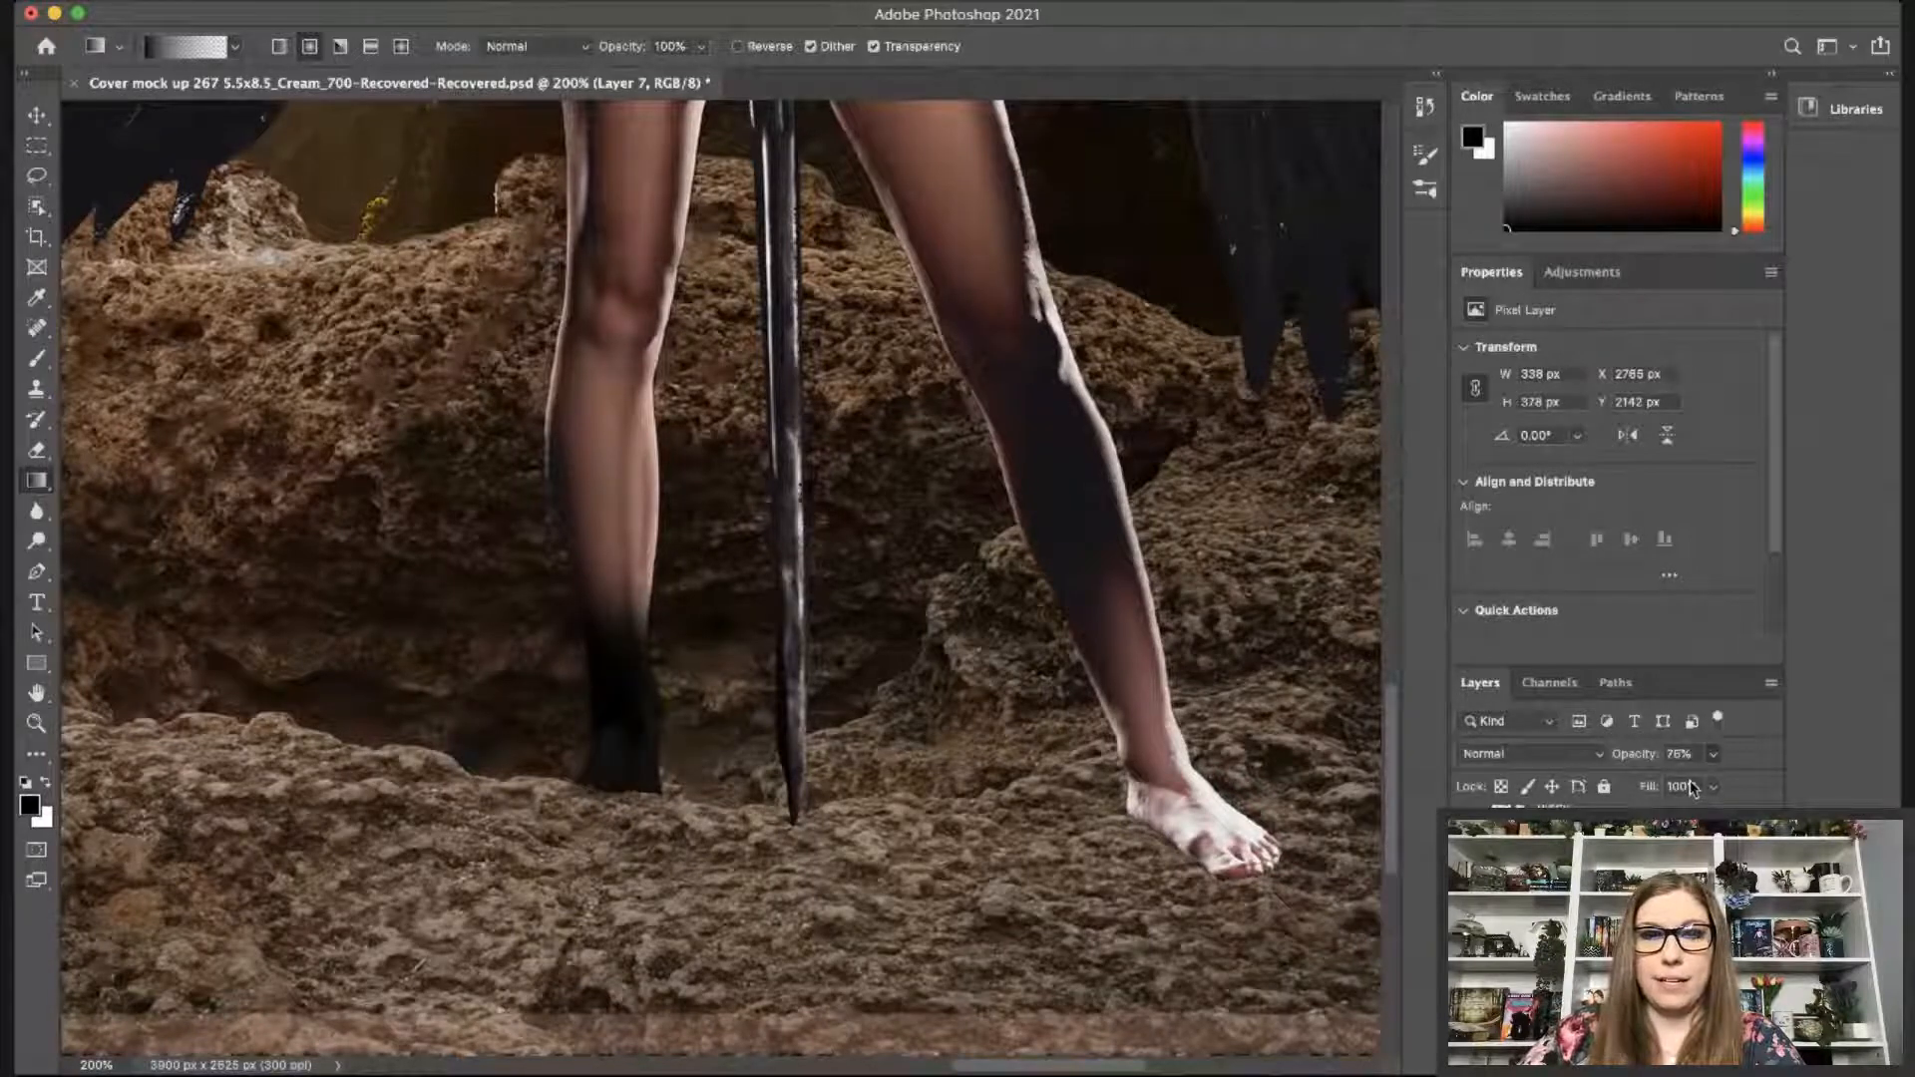
# Extend the dark radial gradient shading up the left-hand shin toward the knee and save the document.
pyautogui.moveTo(582, 599); pyautogui.dragTo(645, 371)
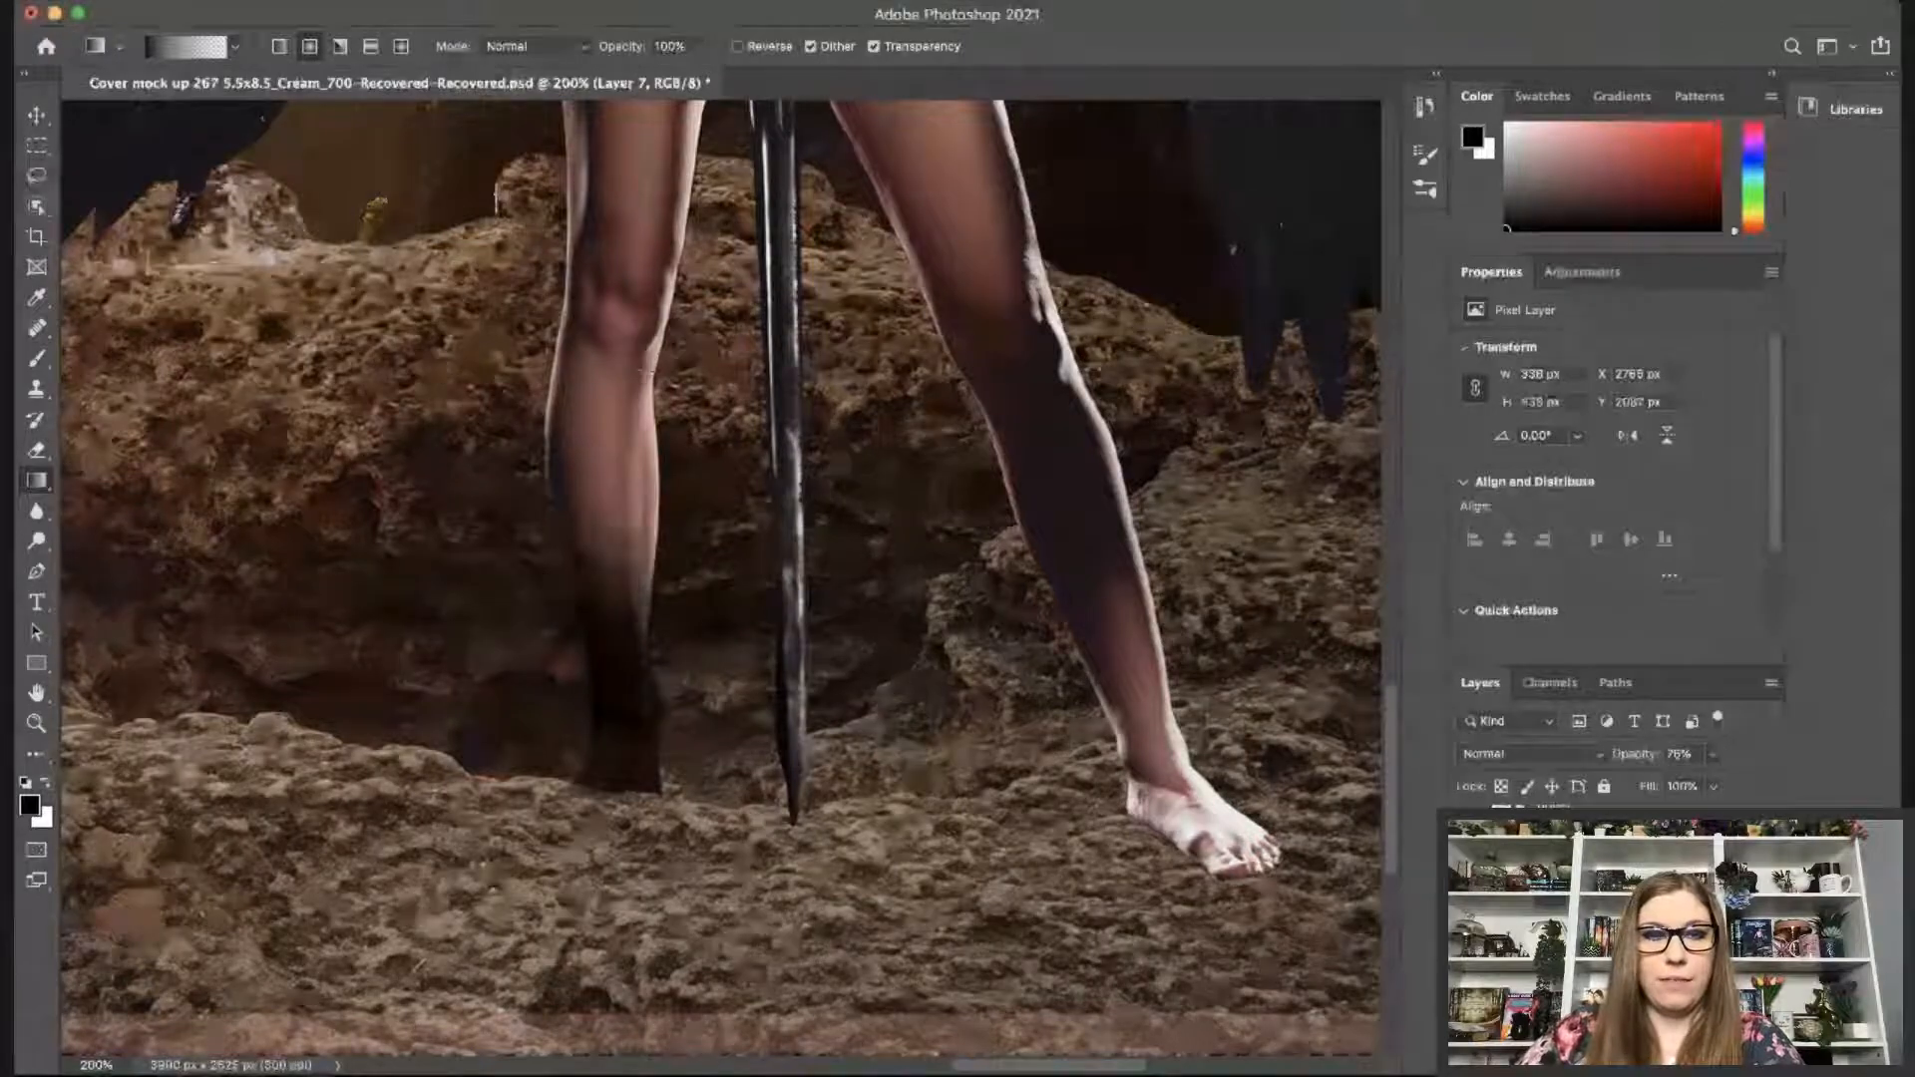
pyautogui.moveTo(542, 501); pyautogui.dragTo(643, 571)
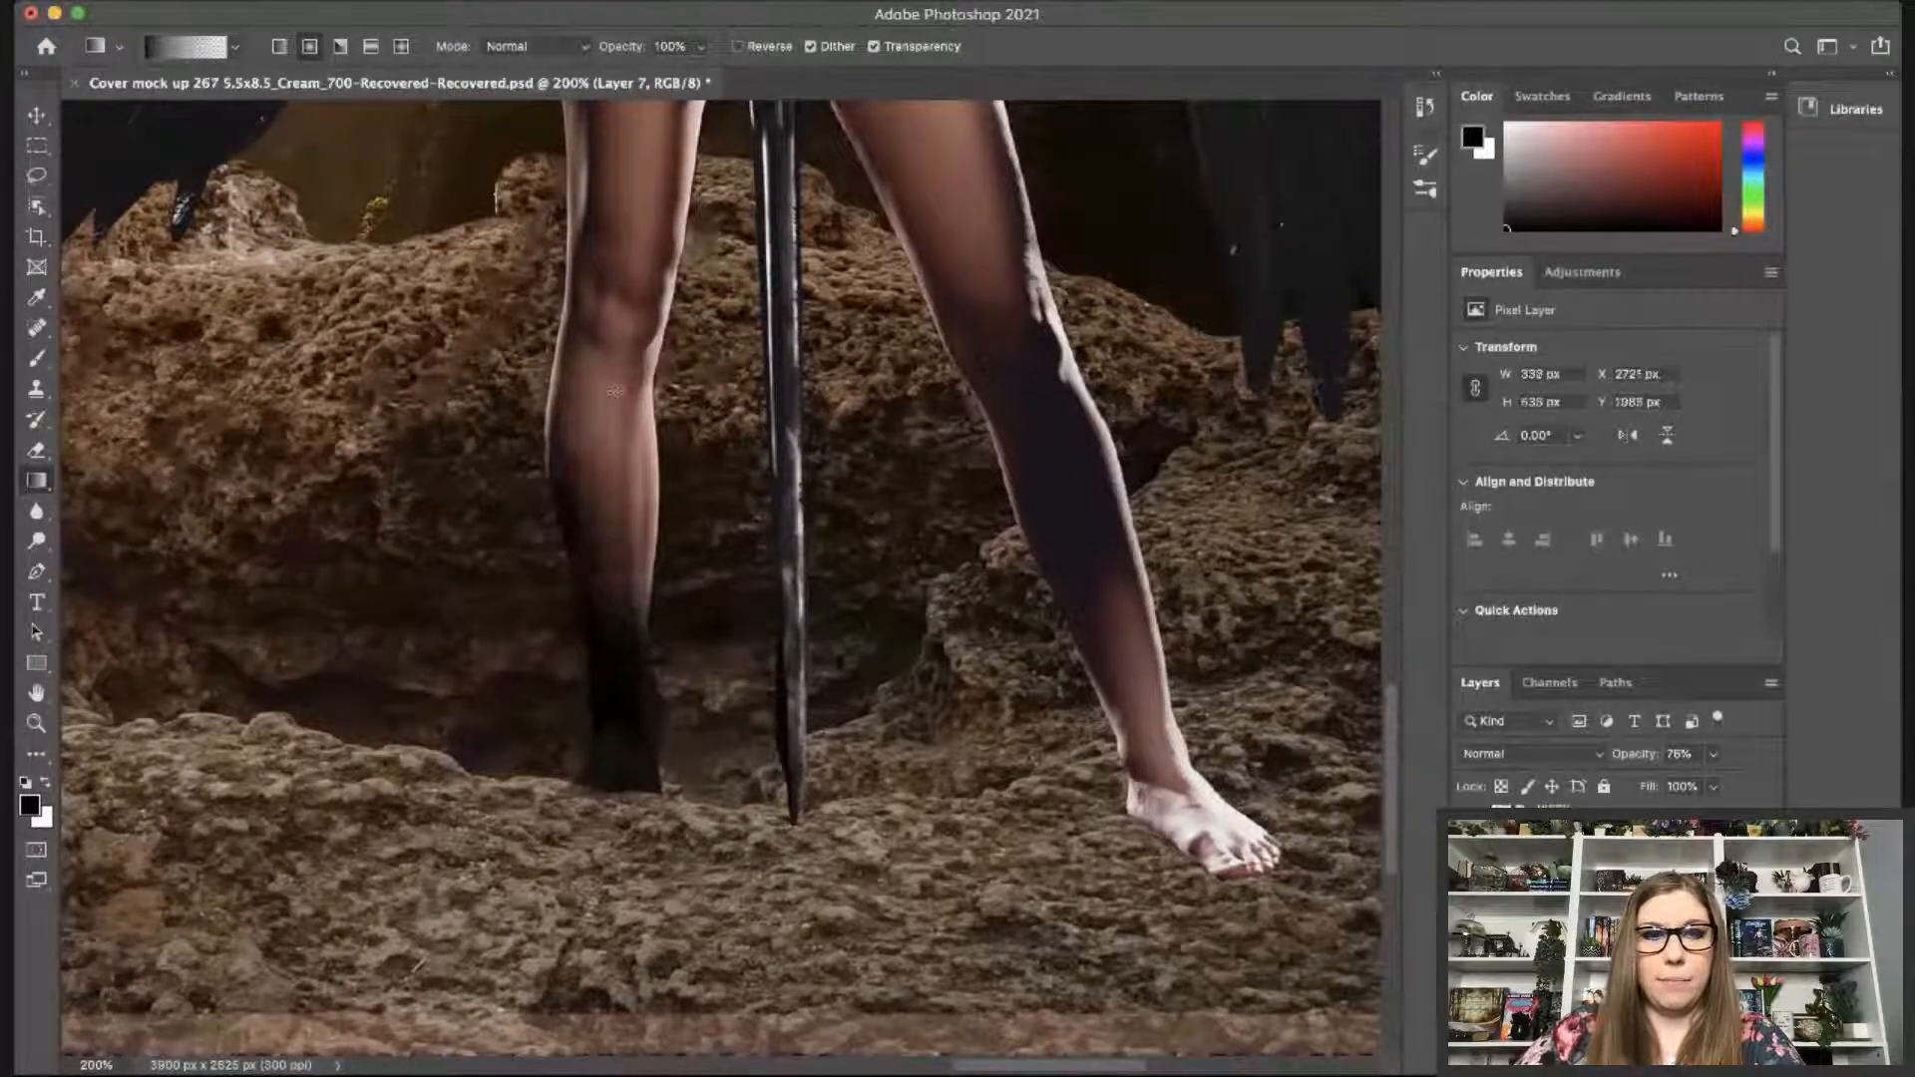
pyautogui.moveTo(549, 429); pyautogui.dragTo(686, 494)
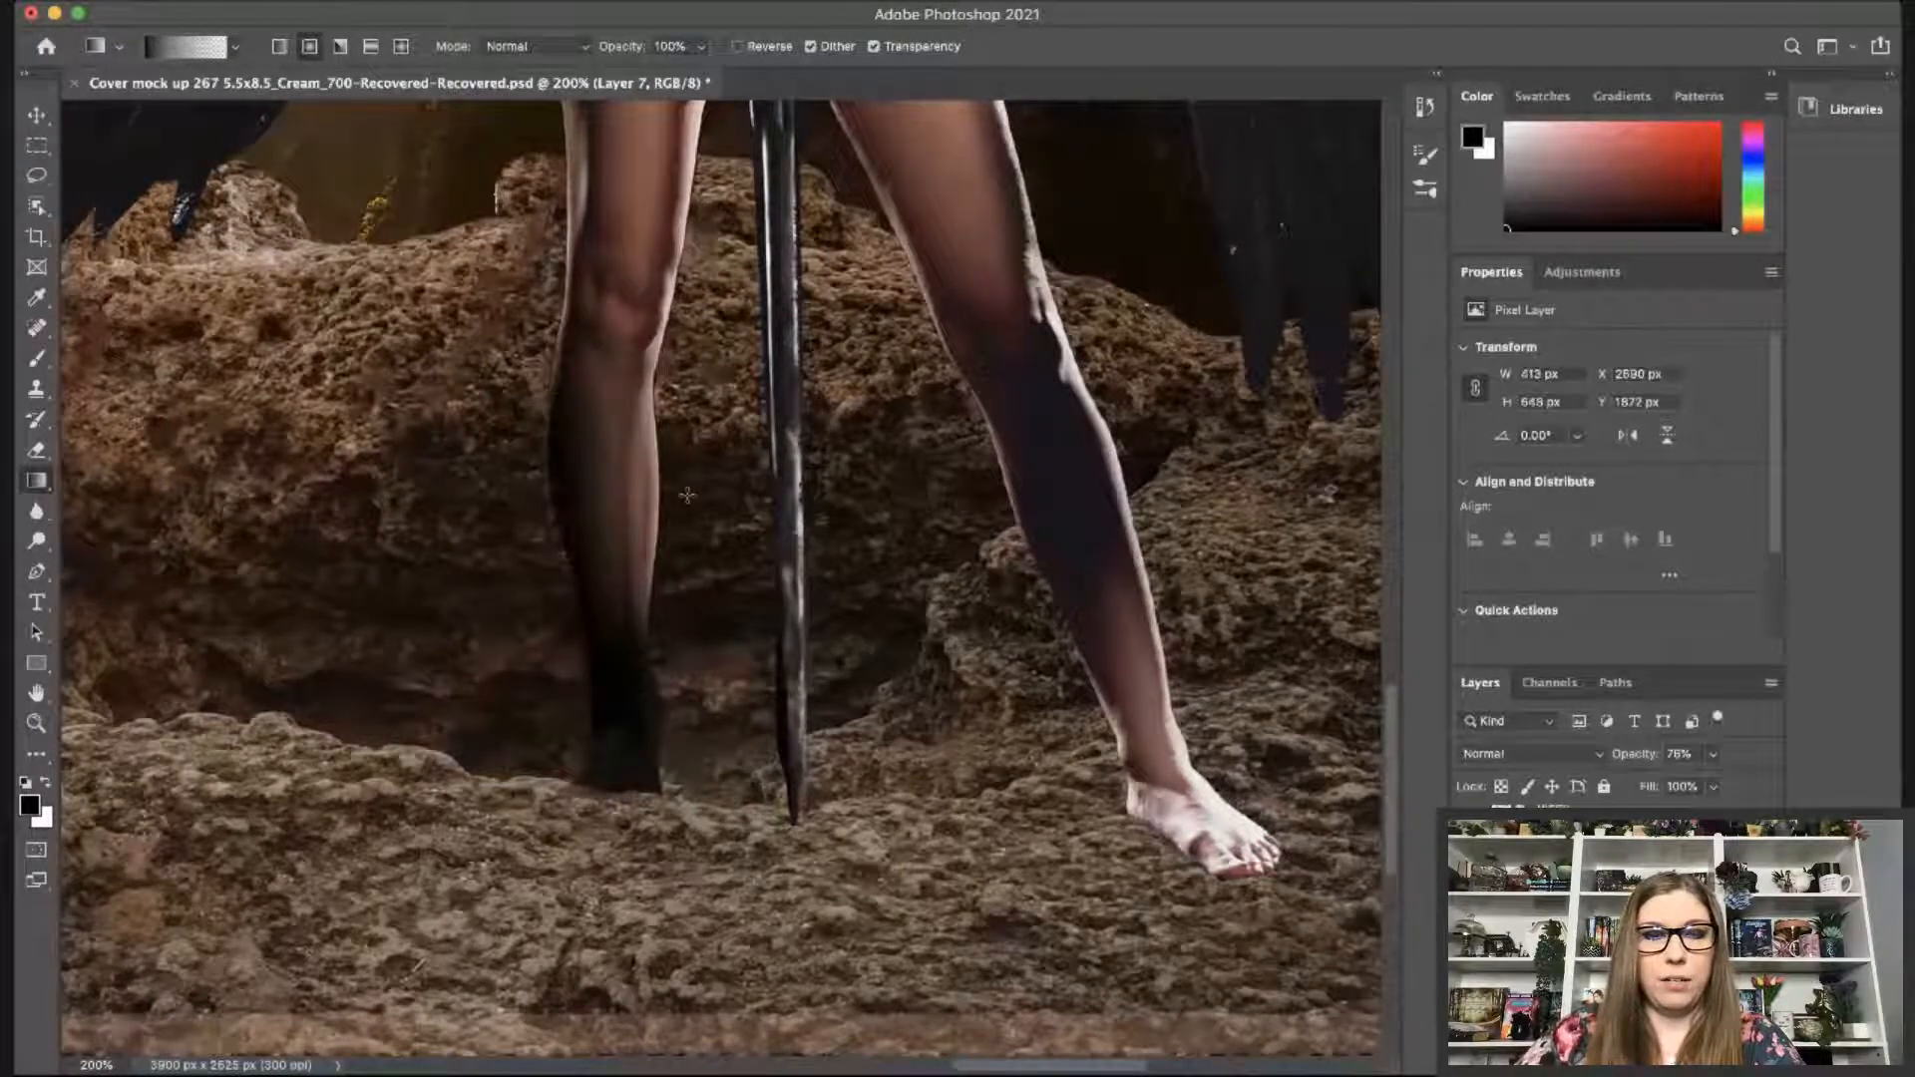
pyautogui.click(100, 1065)
pyautogui.write('50')
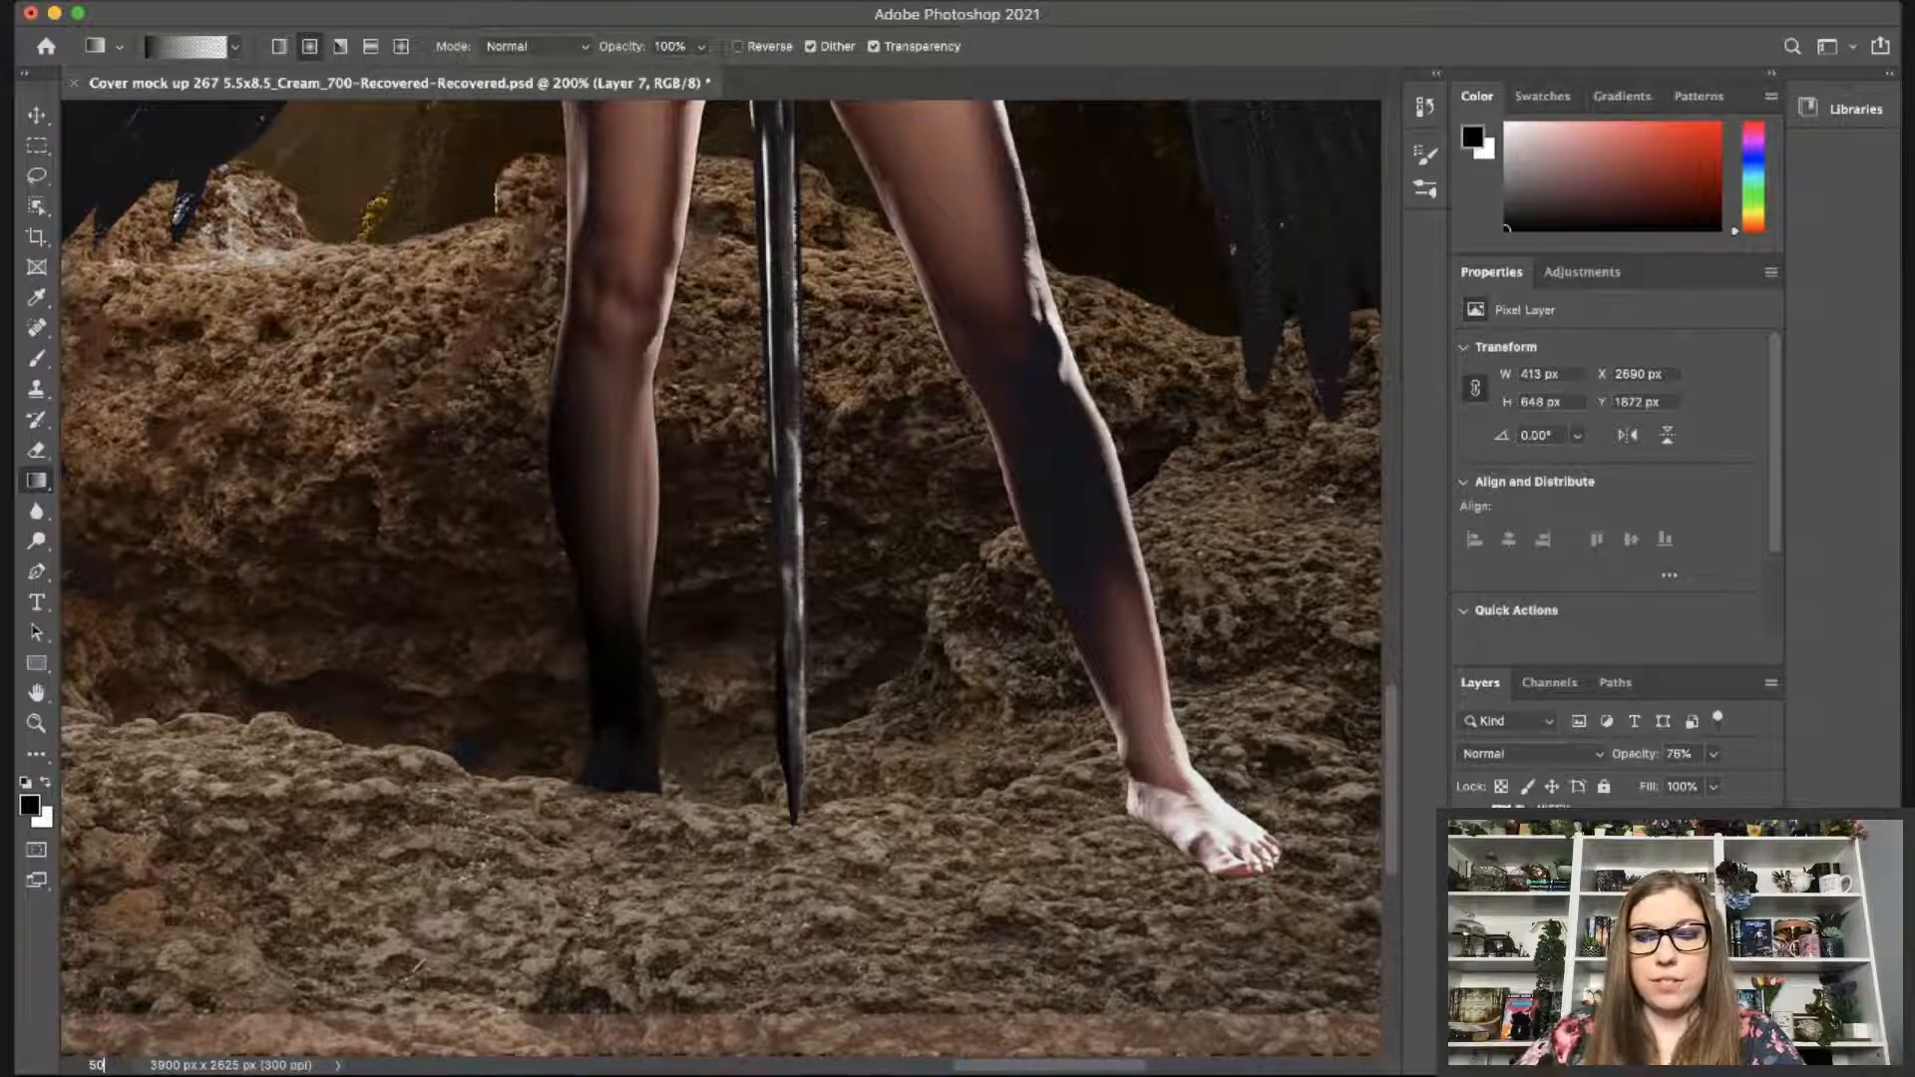
pyautogui.press('Return')
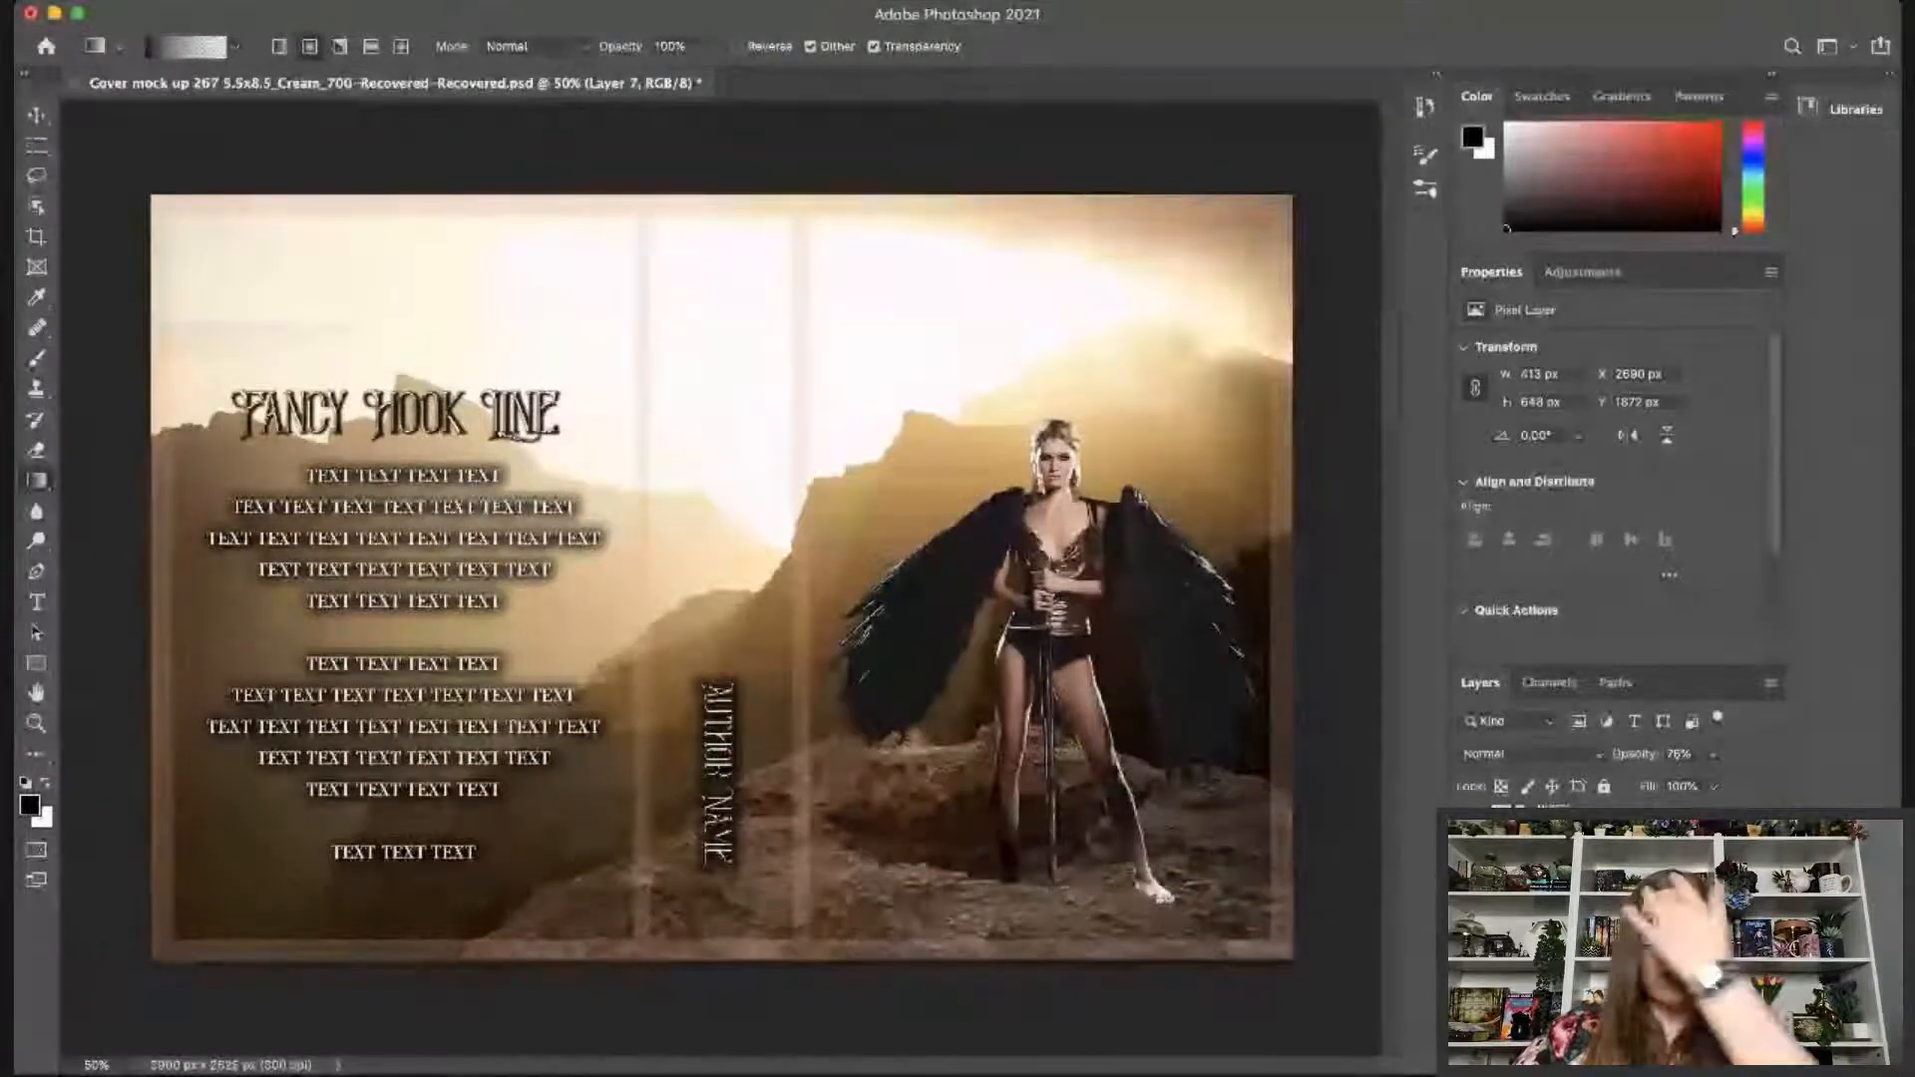
pyautogui.press('super+s')
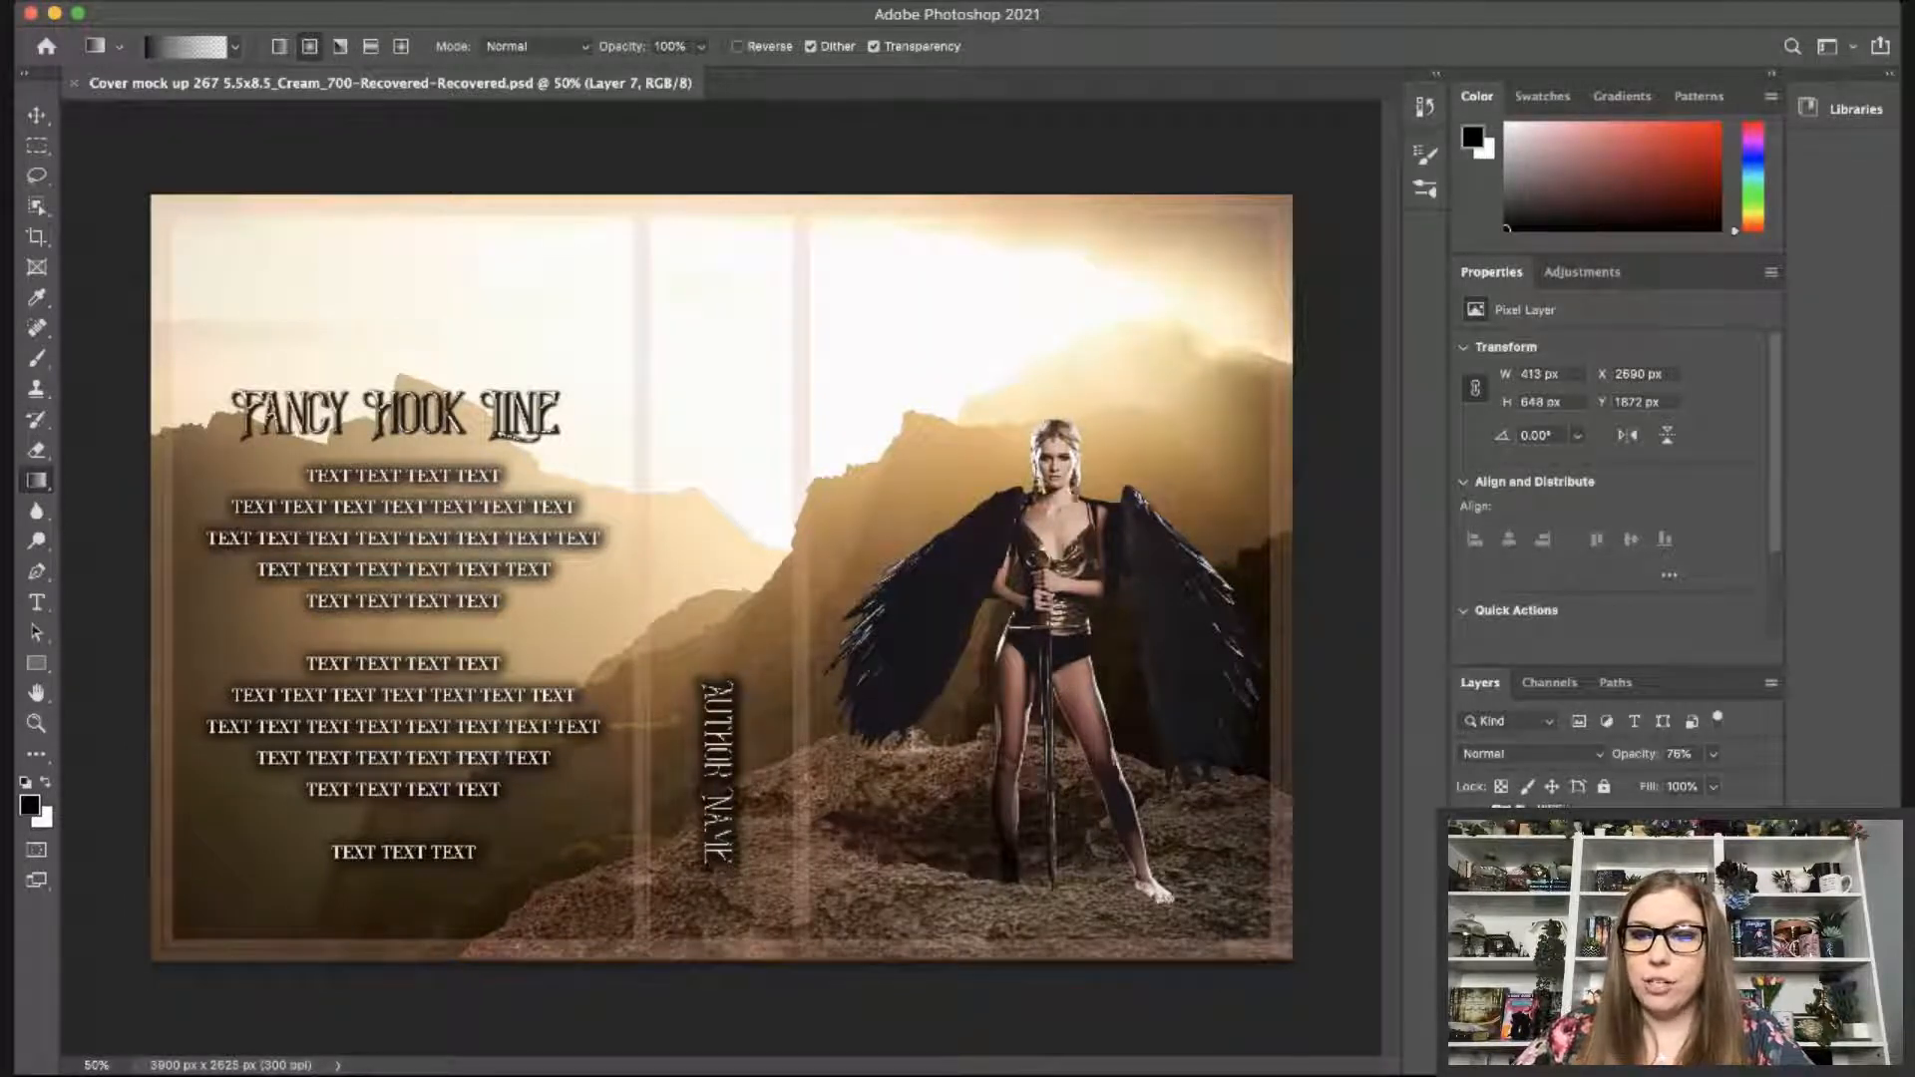
# Try to shade the ground beneath the right-hand foot with black radial gradients on a new layer above the rock, then delete that layer.
pyautogui.press('super+e')
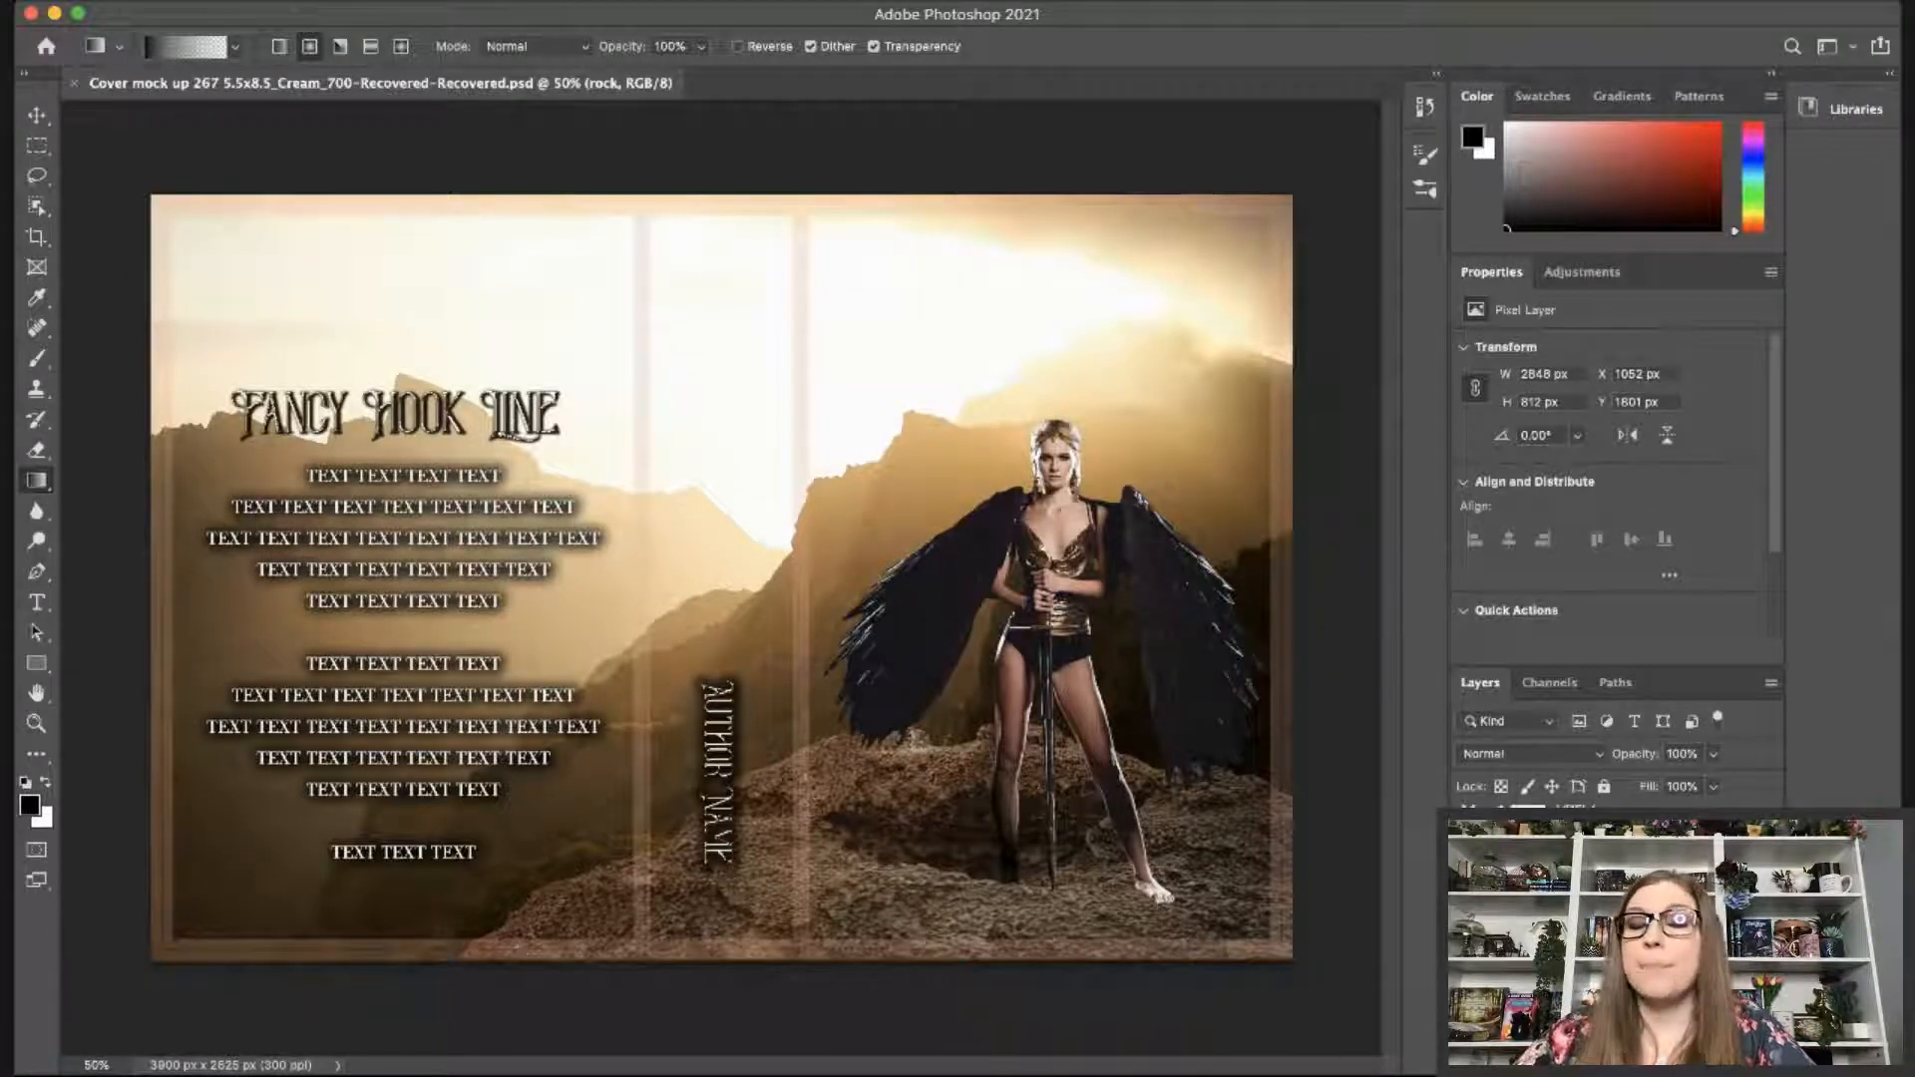
pyautogui.press('alt+shift+super+n')
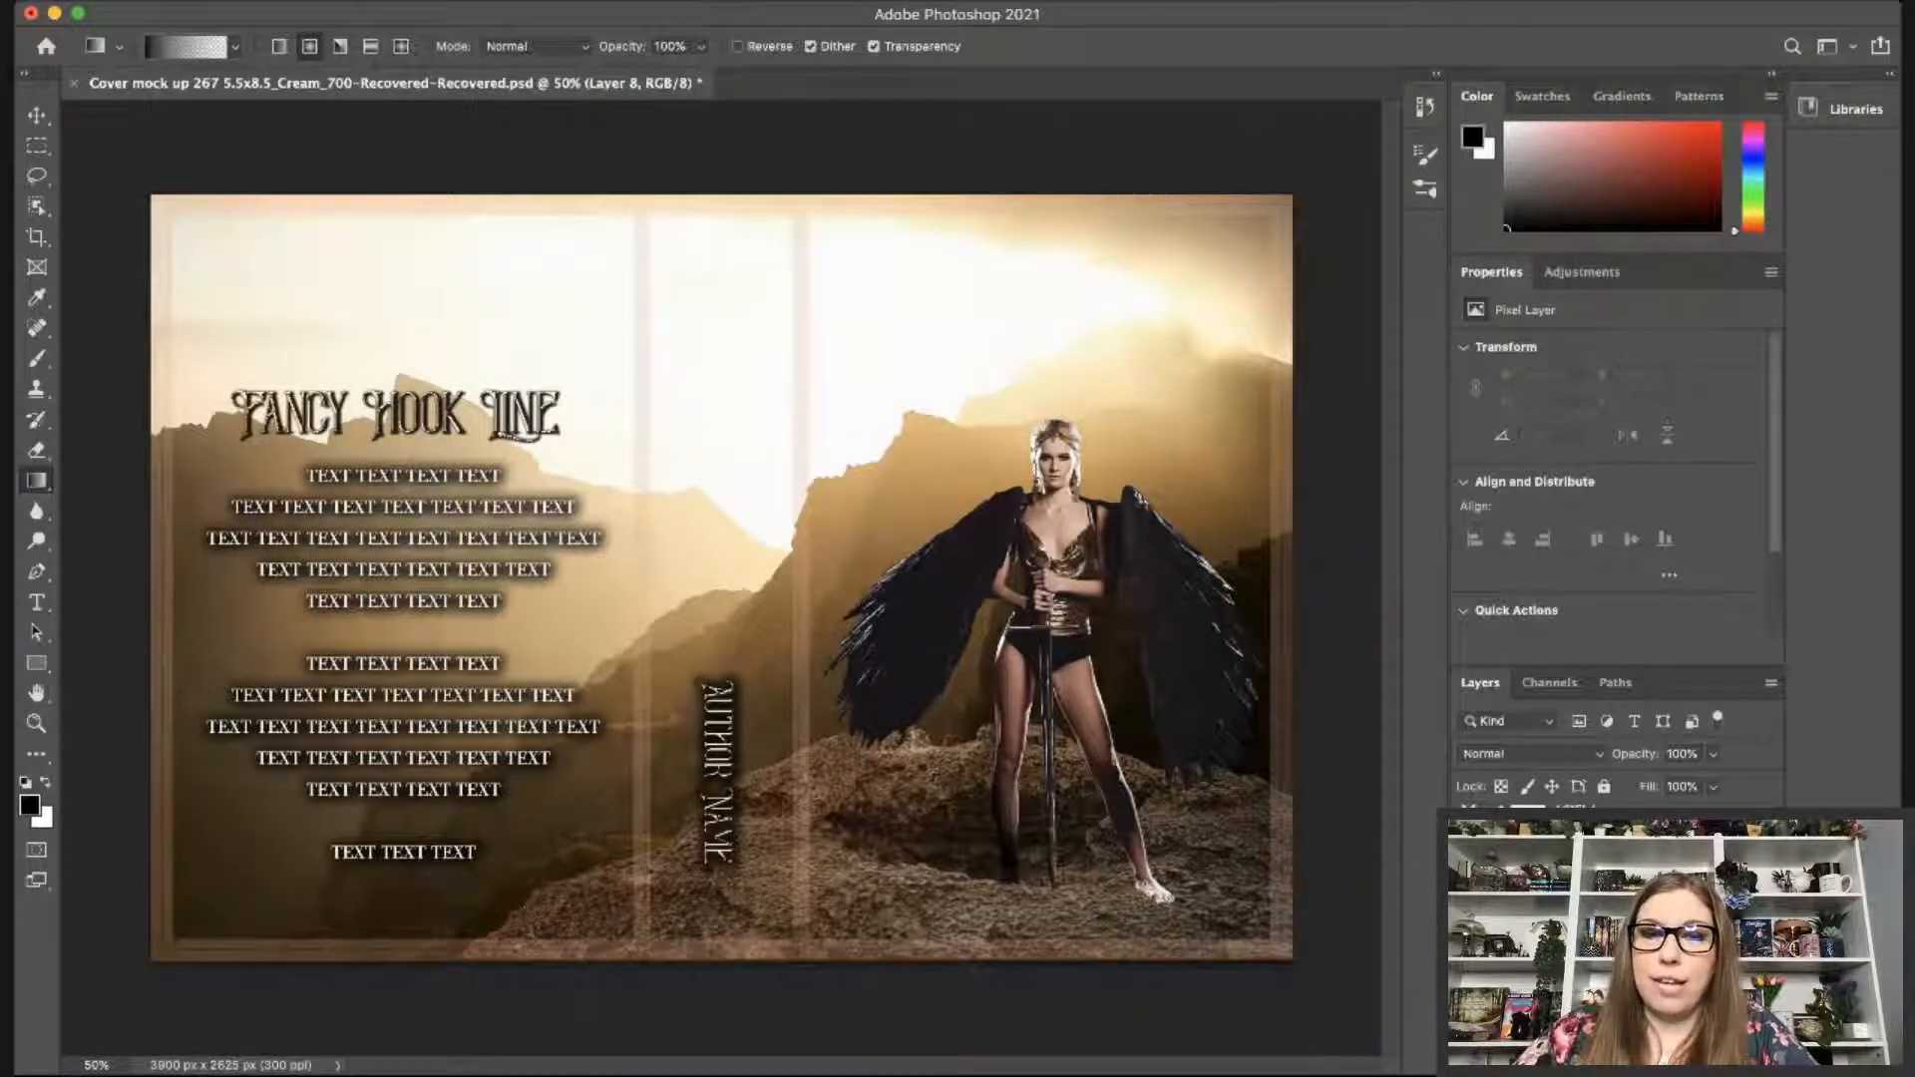
pyautogui.moveTo(1144, 885); pyautogui.dragTo(1152, 1031)
pyautogui.press('super+z')
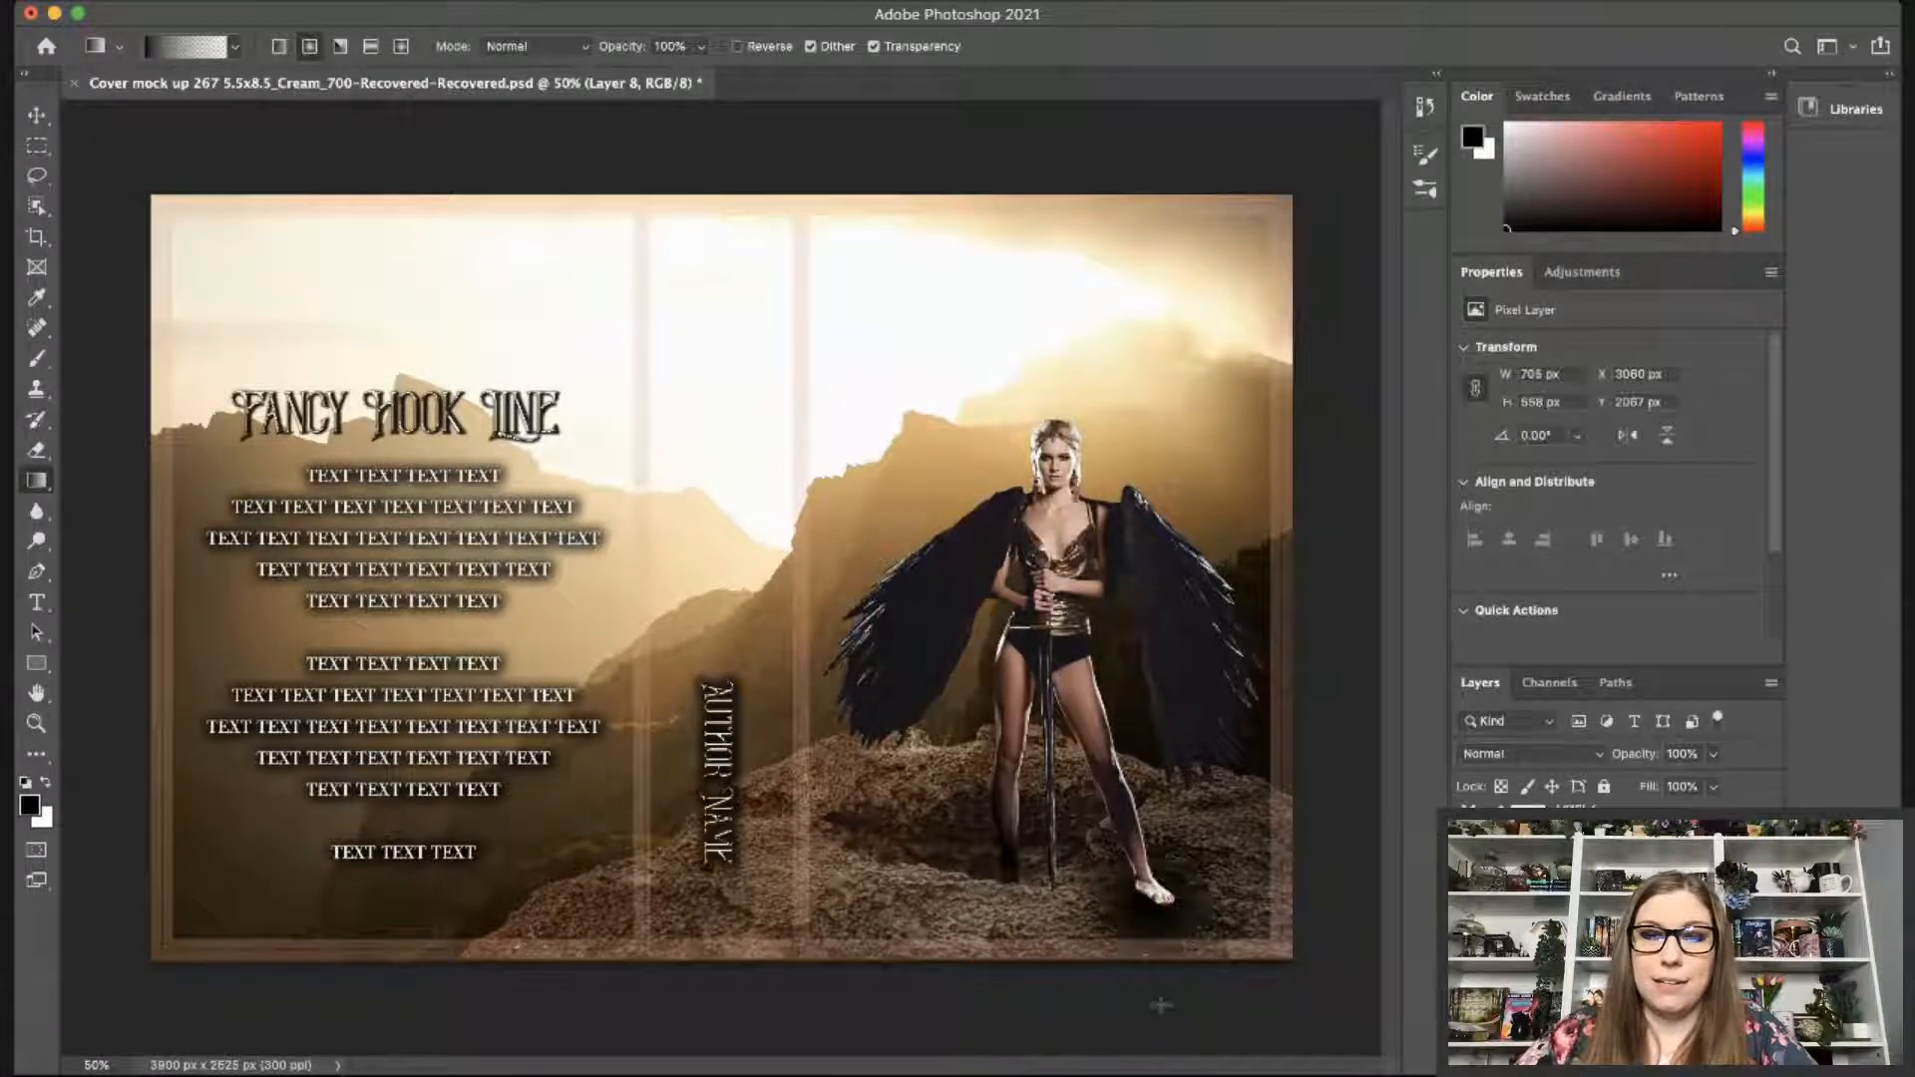
pyautogui.moveTo(1100, 924); pyautogui.dragTo(1046, 1002)
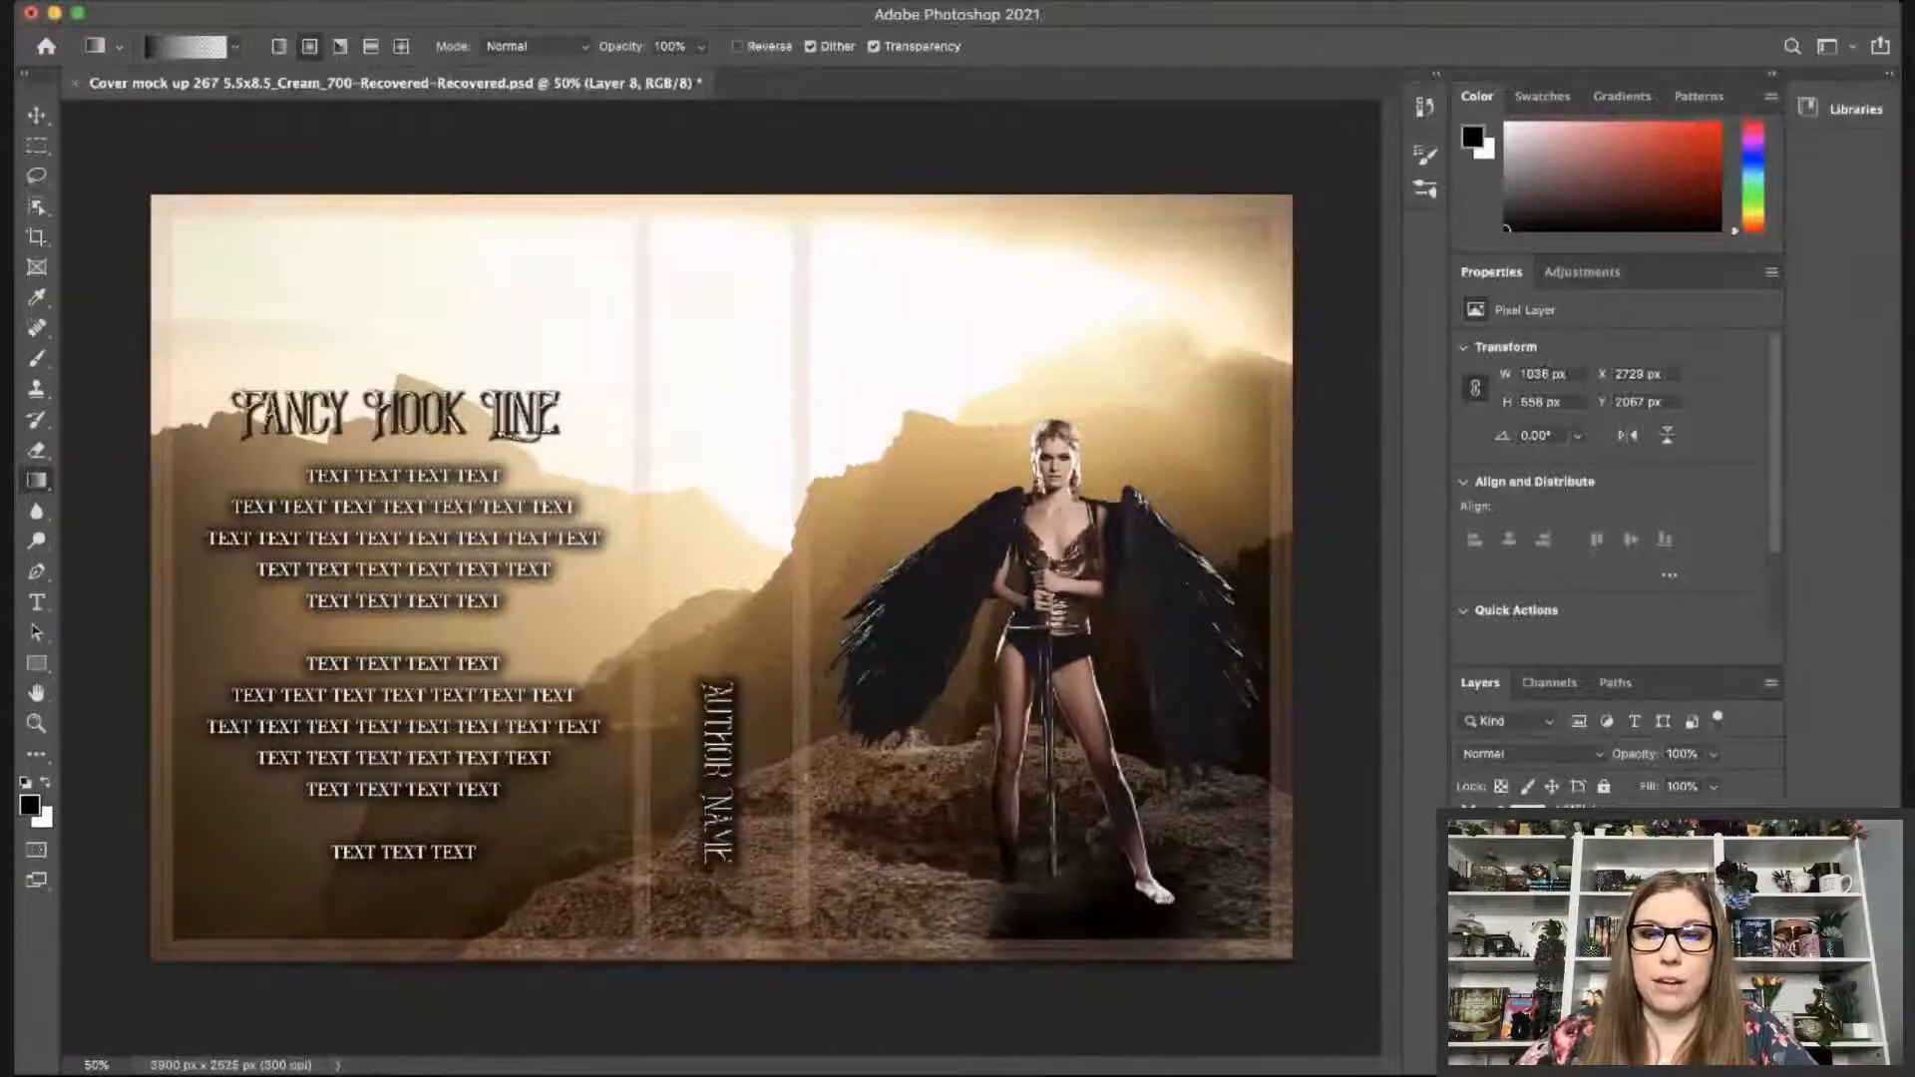
pyautogui.moveTo(1714, 755); pyautogui.dragTo(1655, 793)
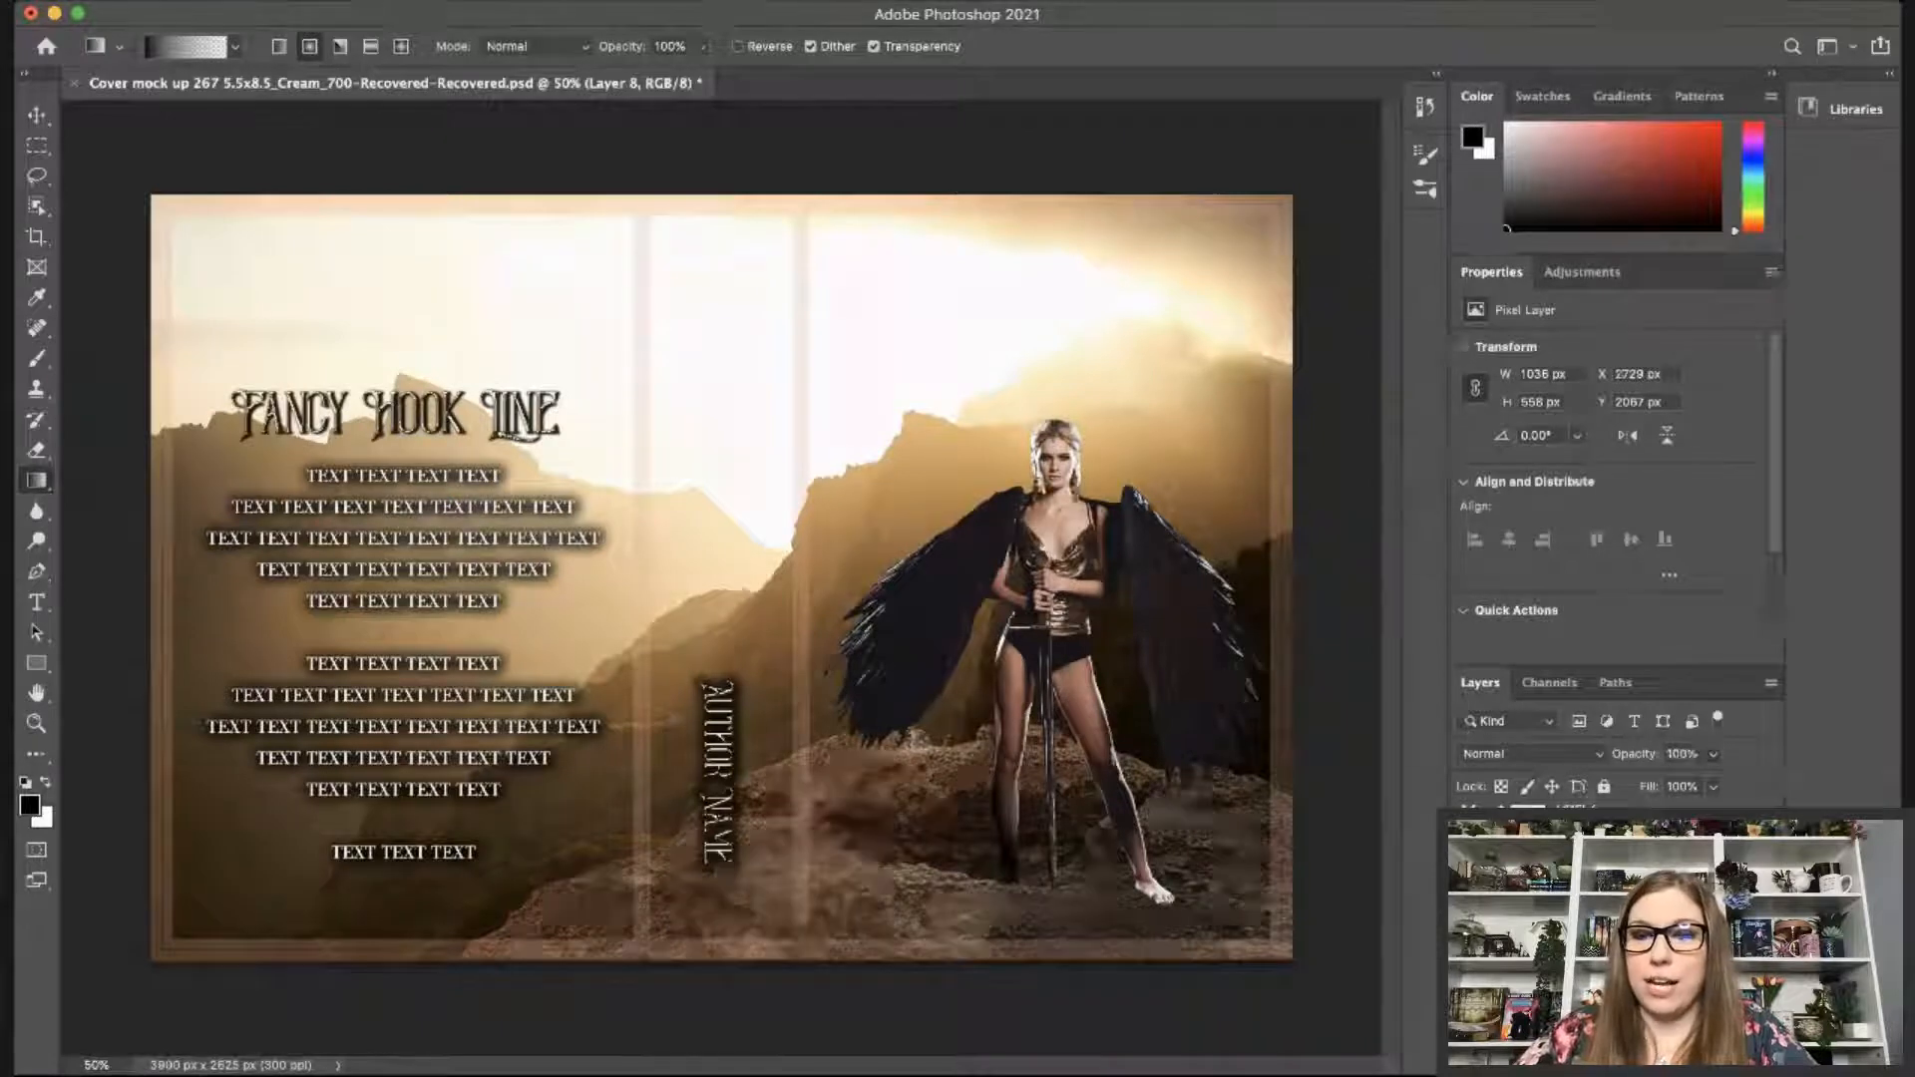
pyautogui.press('Delete')
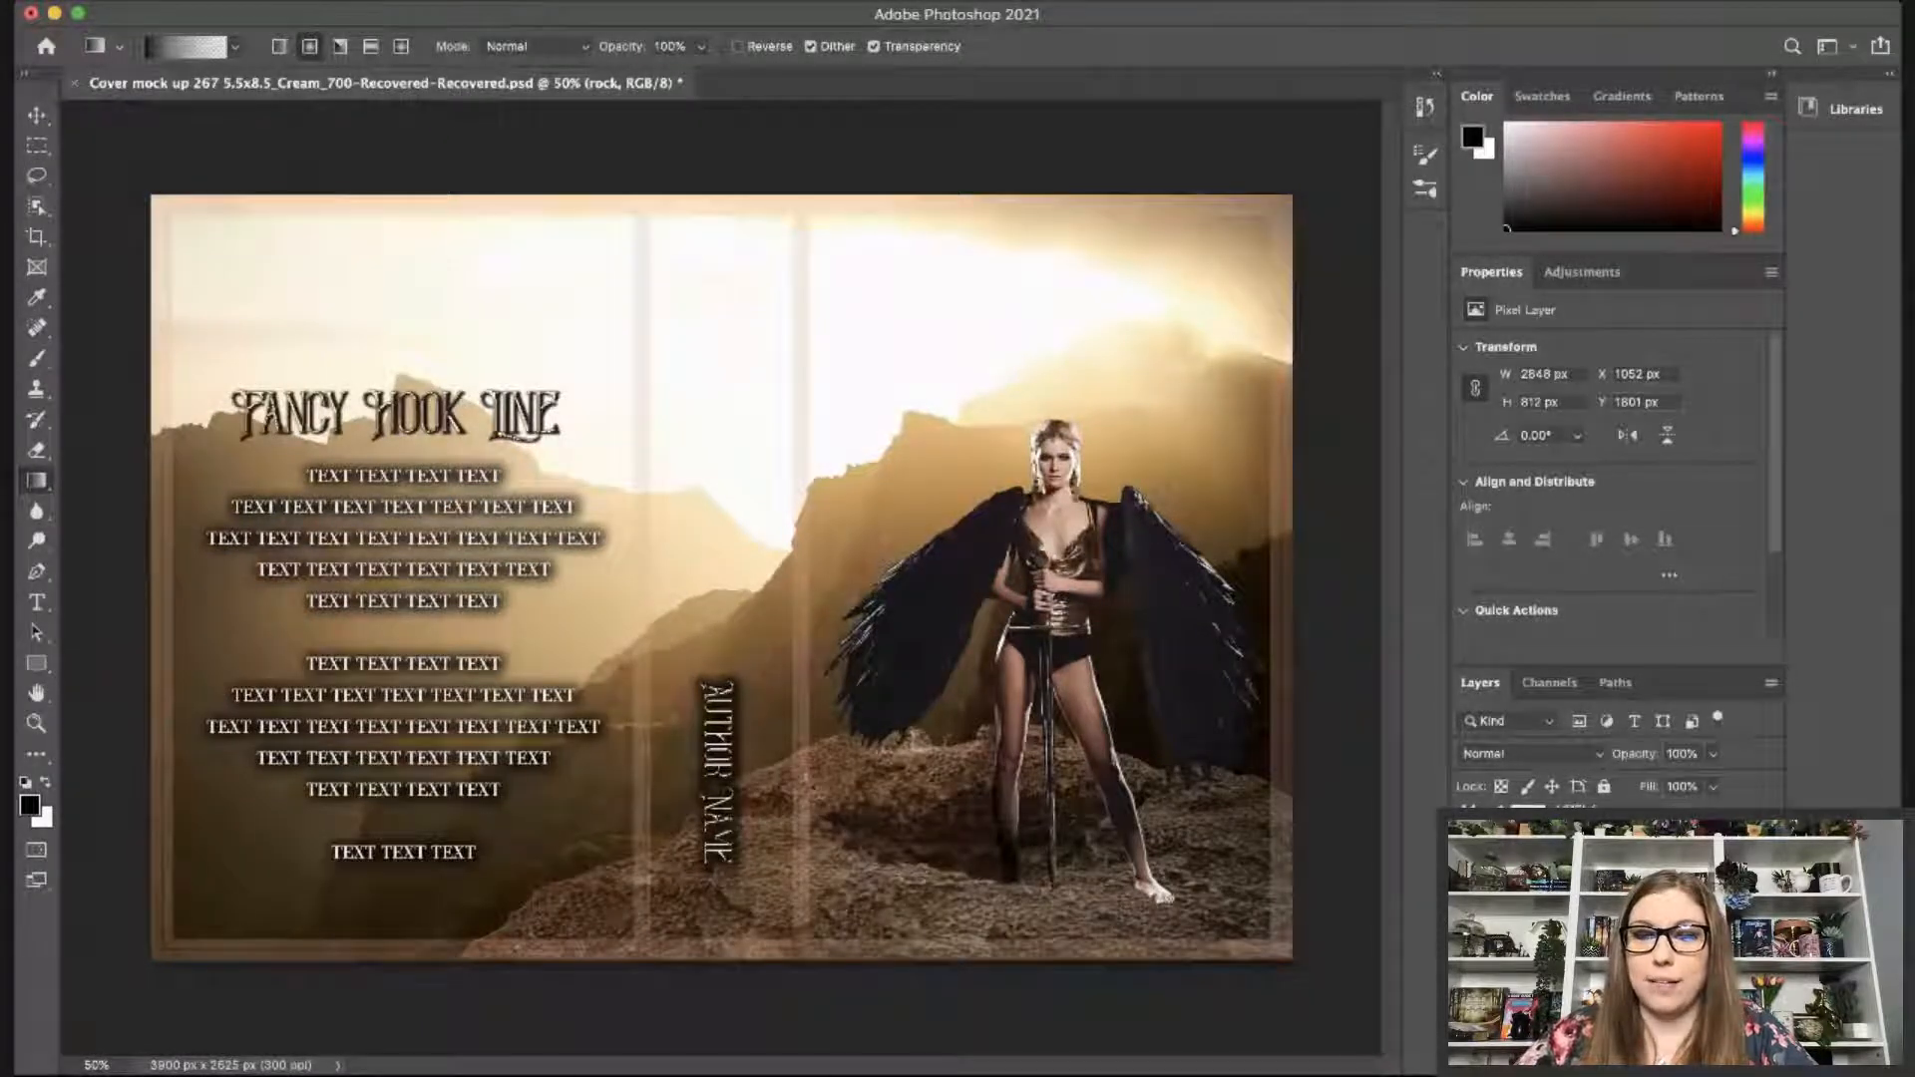
# Paint a soft black shadow around the woman's right-hand foot with a small brush on an empty layer and set the layer's opacity to 53%.
pyautogui.press('super+z')
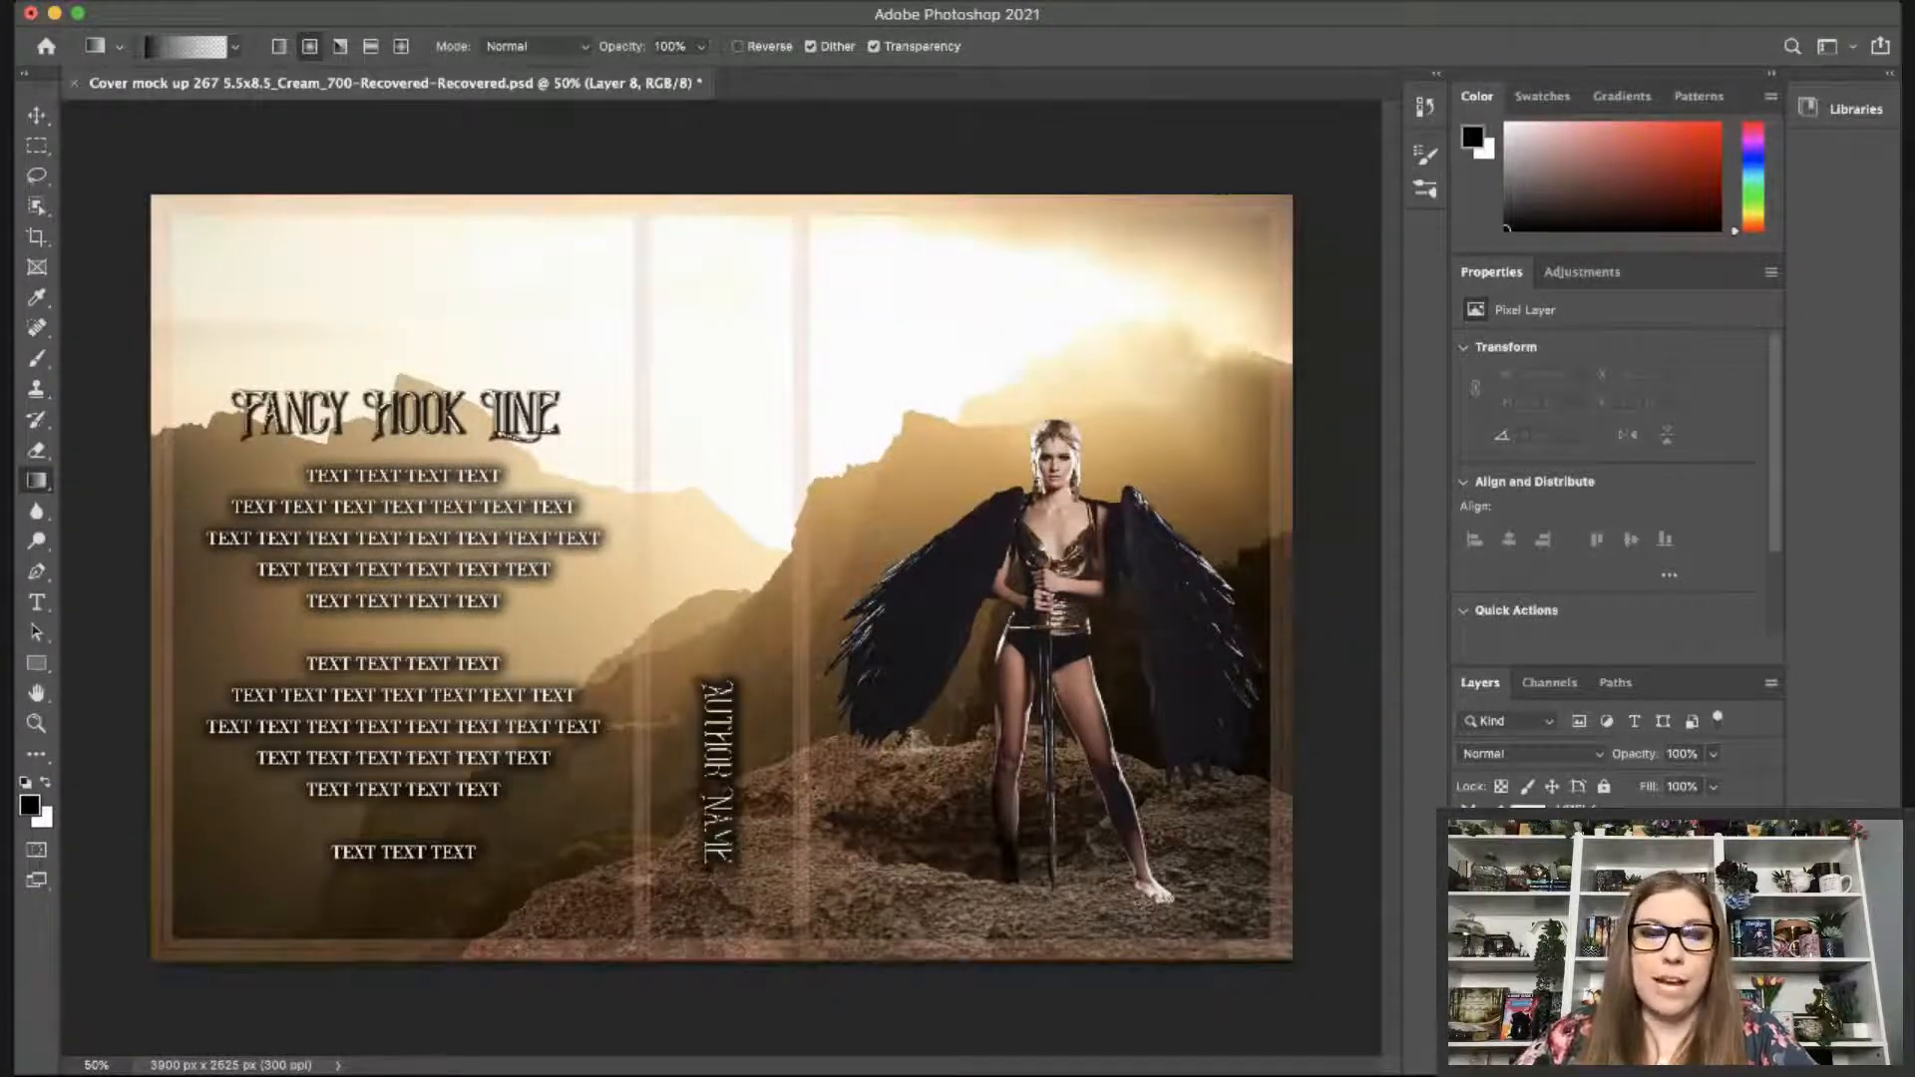
pyautogui.click(37, 359)
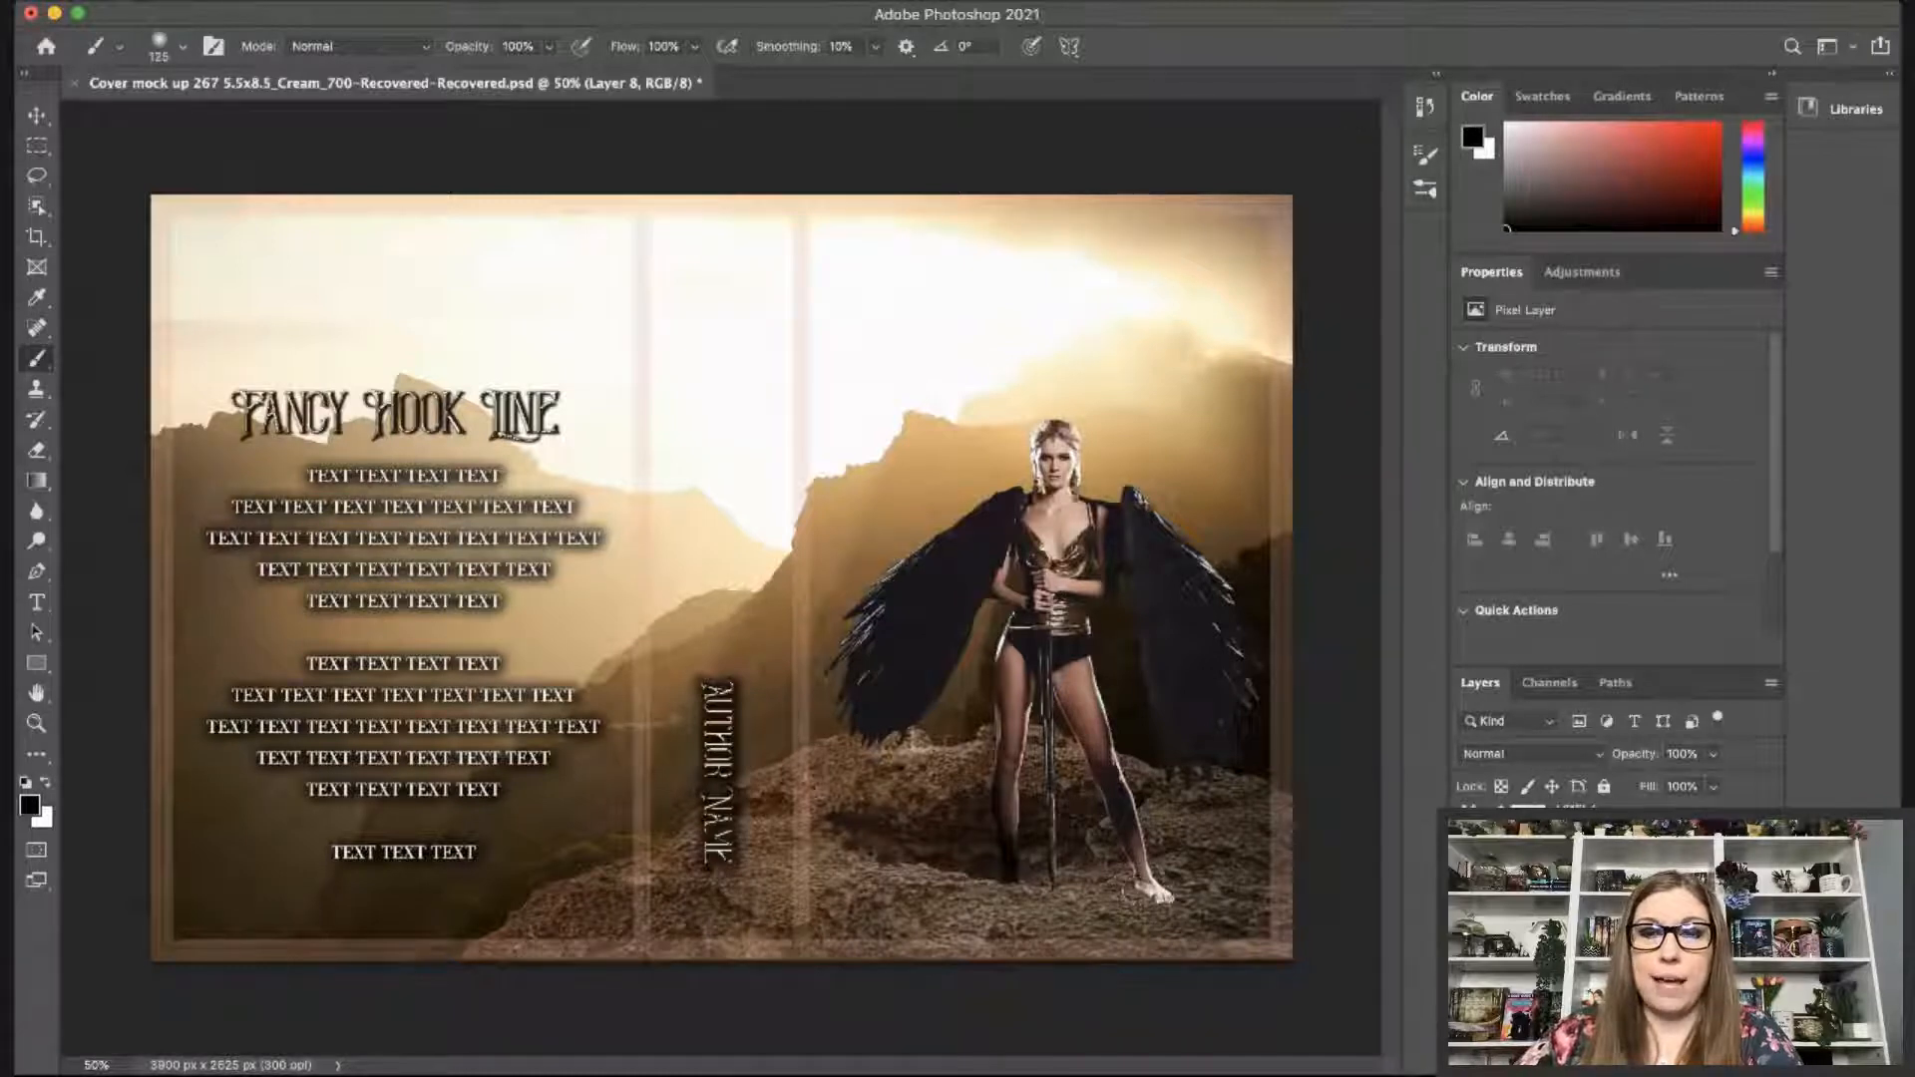
pyautogui.press('[')
pyautogui.press('[')
pyautogui.click(1140, 895)
pyautogui.click(1149, 906)
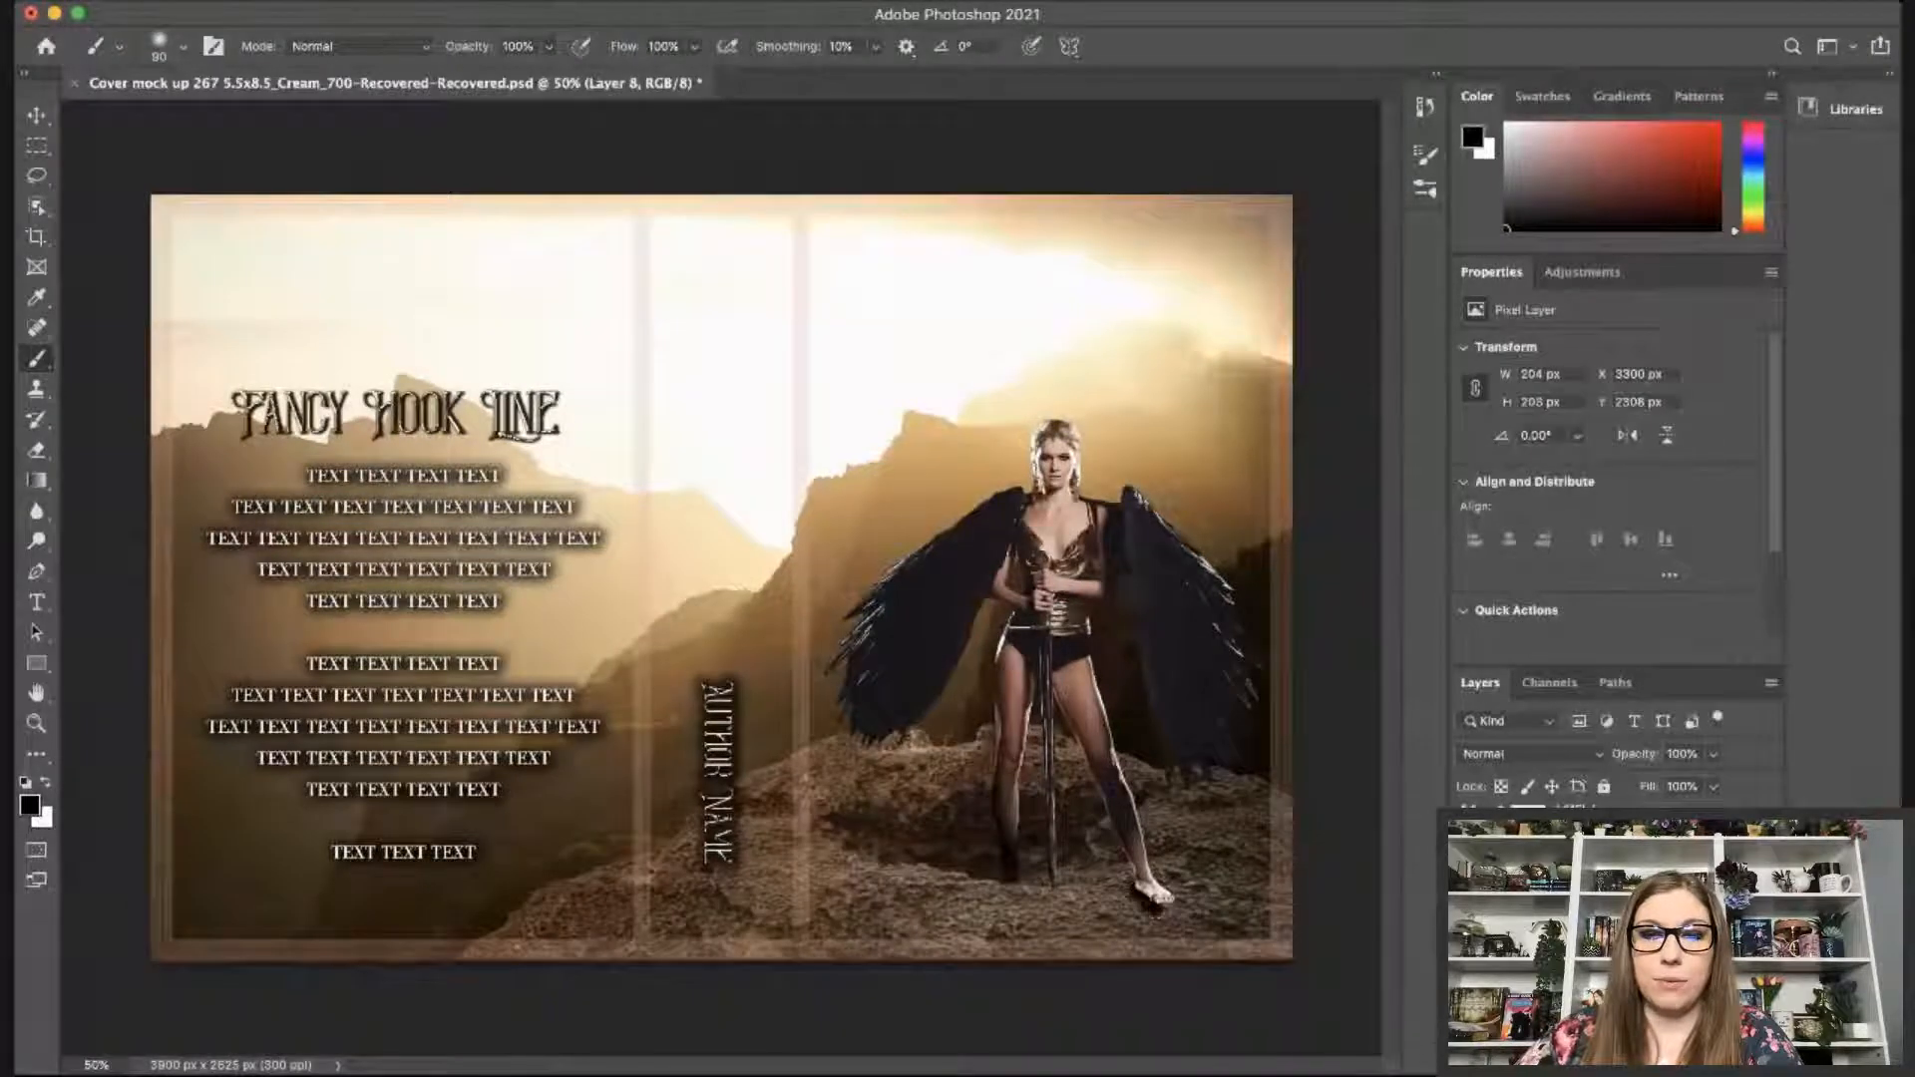
pyautogui.click(1175, 917)
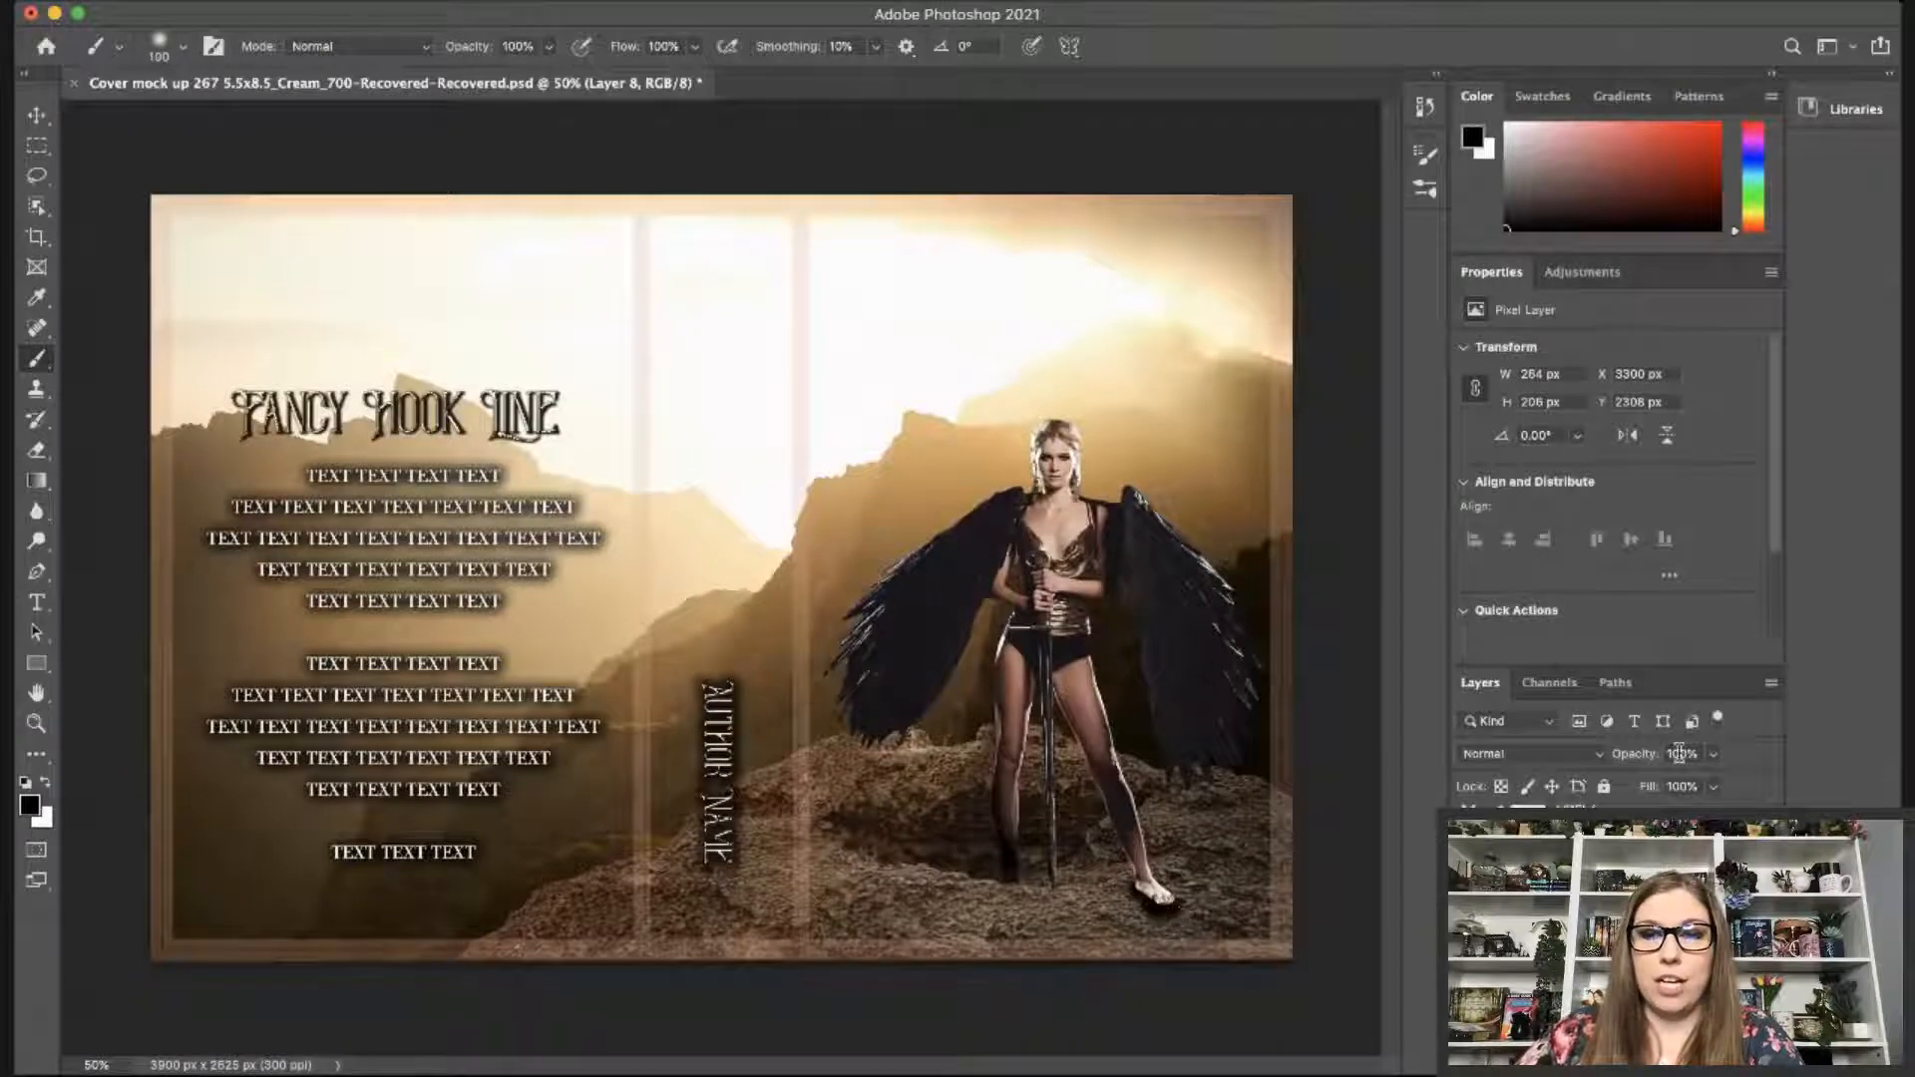
pyautogui.moveTo(1680, 753); pyautogui.dragTo(1658, 794)
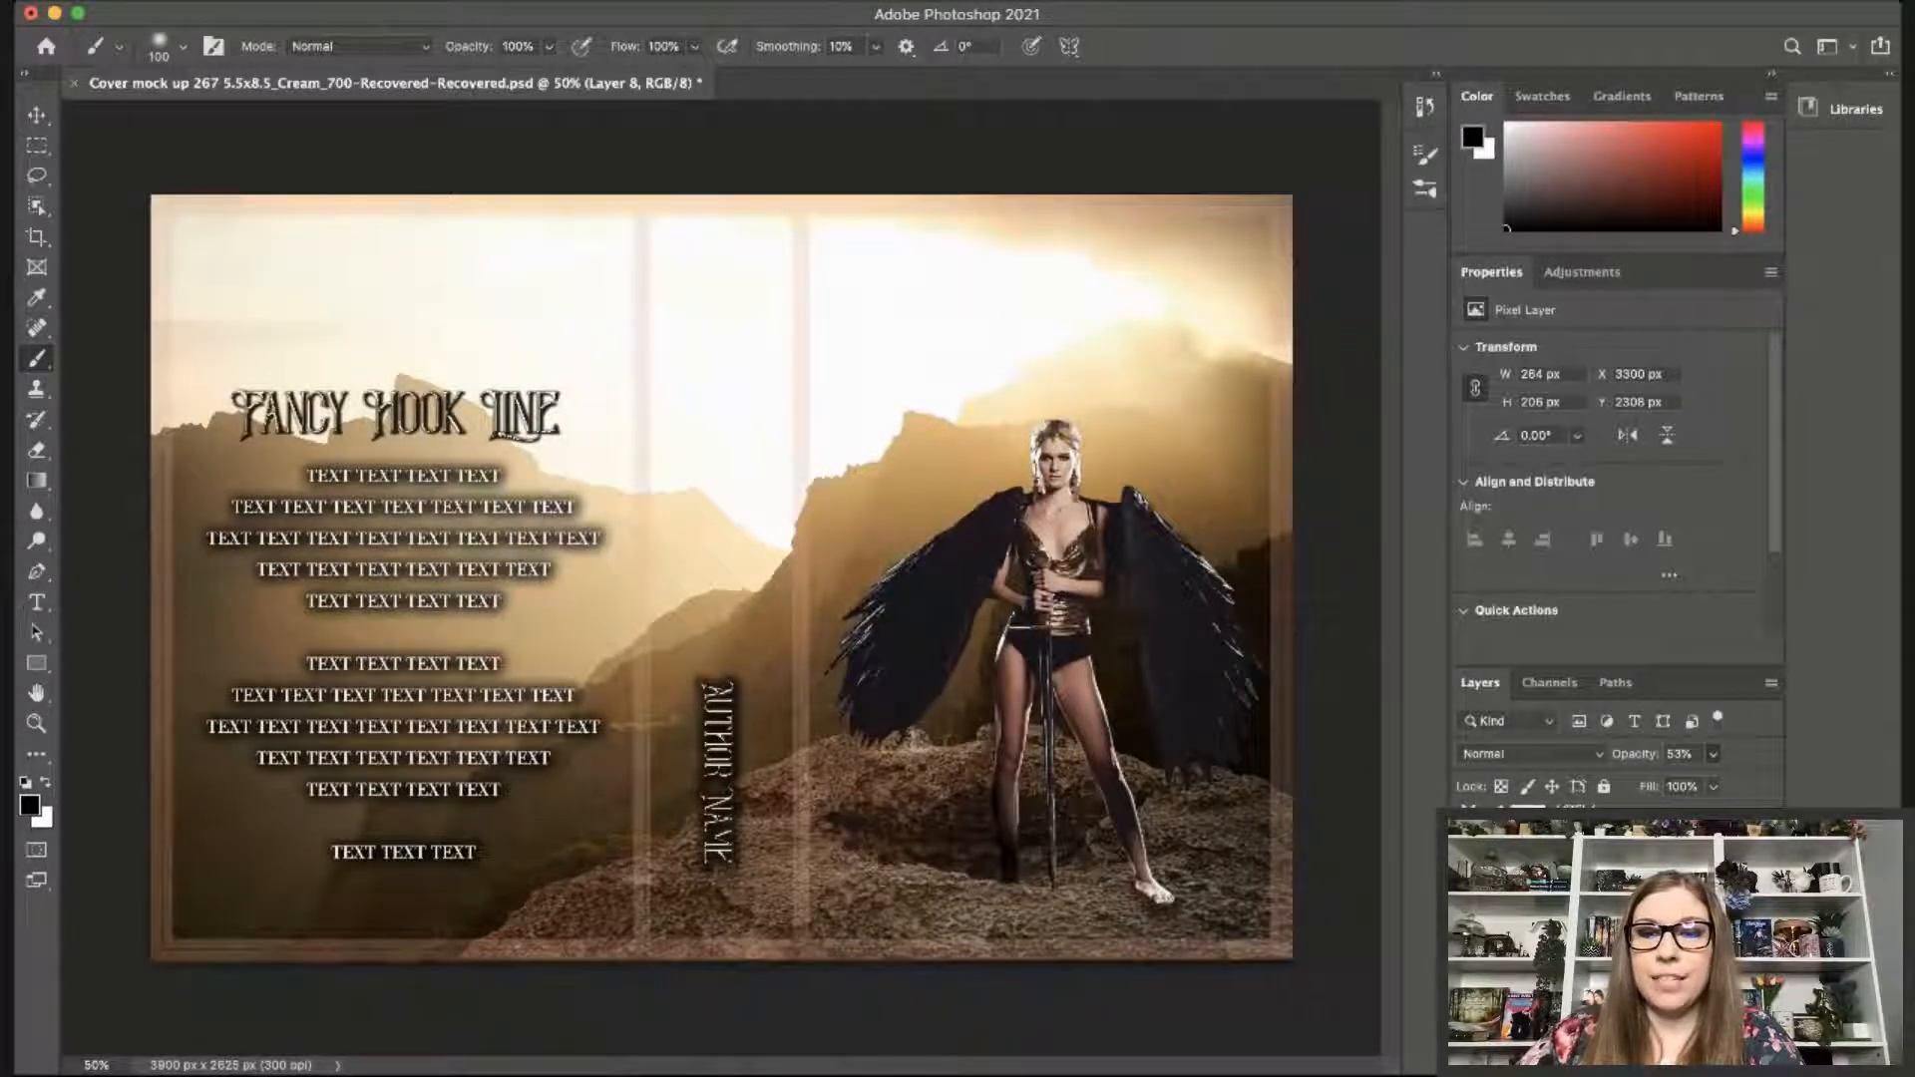
# Add a new layer, try a broad black shadow beneath her feet with a 300 px soft brush and lowered layer opacity, then undo it.
pyautogui.press('super+shift+alt+n')
pyautogui.press(']')
pyautogui.press(']')
pyautogui.press(']')
pyautogui.press(']')
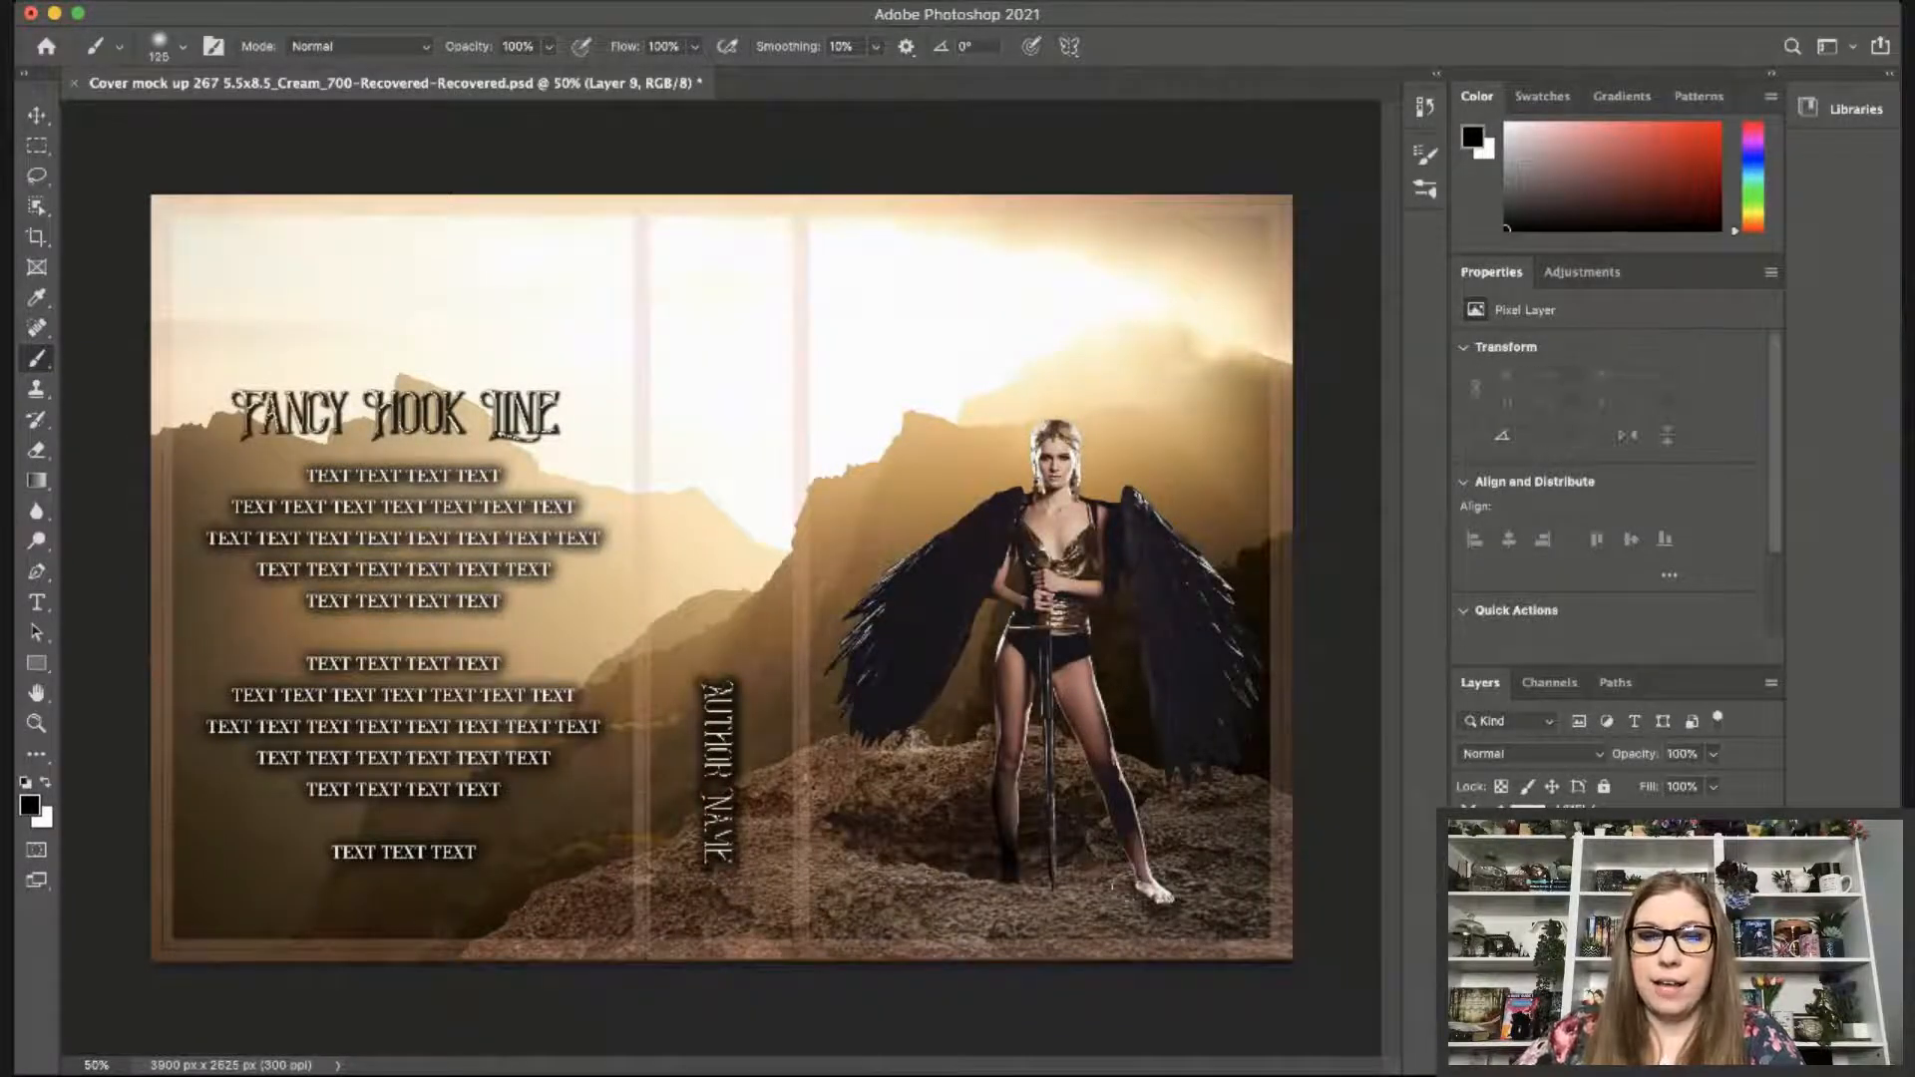
pyautogui.press(']')
pyautogui.press(']')
pyautogui.moveTo(1077, 931)
pyautogui.mouseDown()
pyautogui.moveTo(1056, 992)
pyautogui.moveTo(1009, 936)
pyautogui.moveTo(1003, 883)
pyautogui.mouseUp()
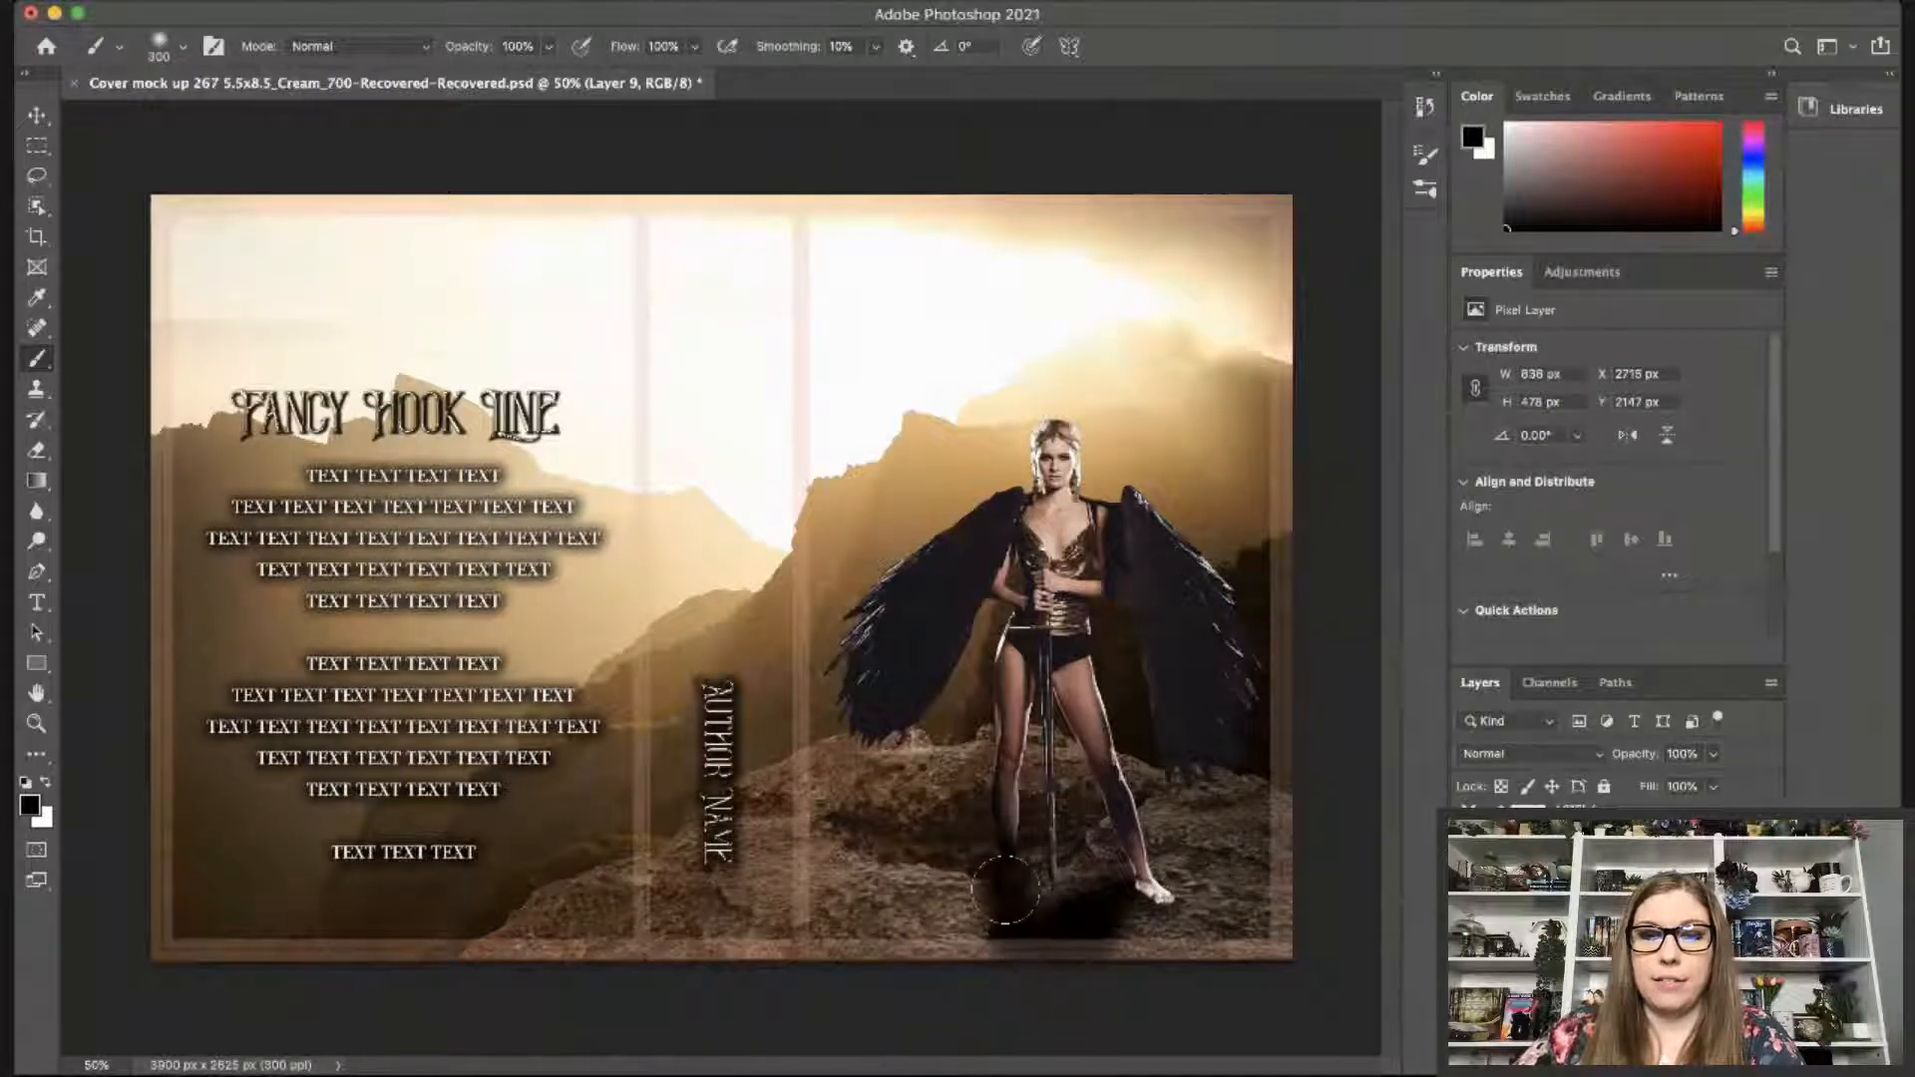
pyautogui.moveTo(1703, 795); pyautogui.dragTo(1662, 793)
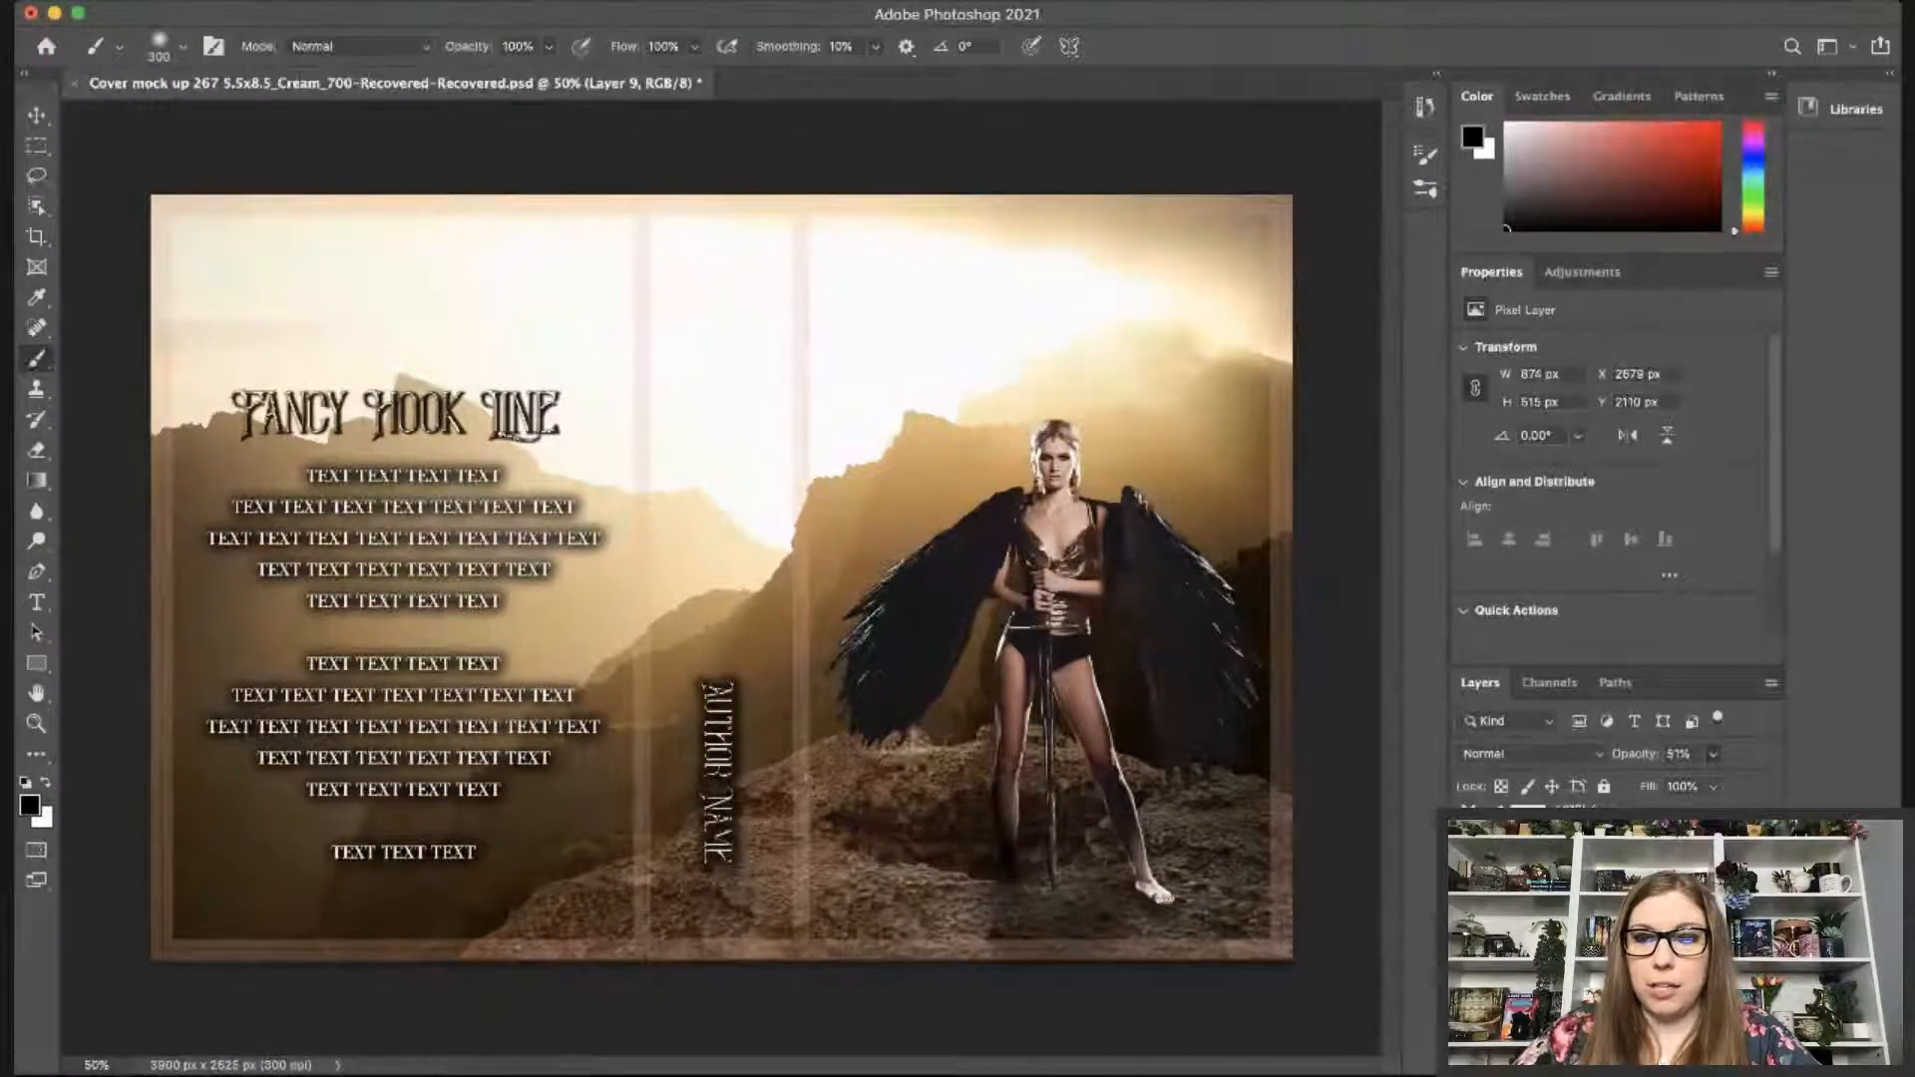
pyautogui.hotkey('ctrl', 'z')
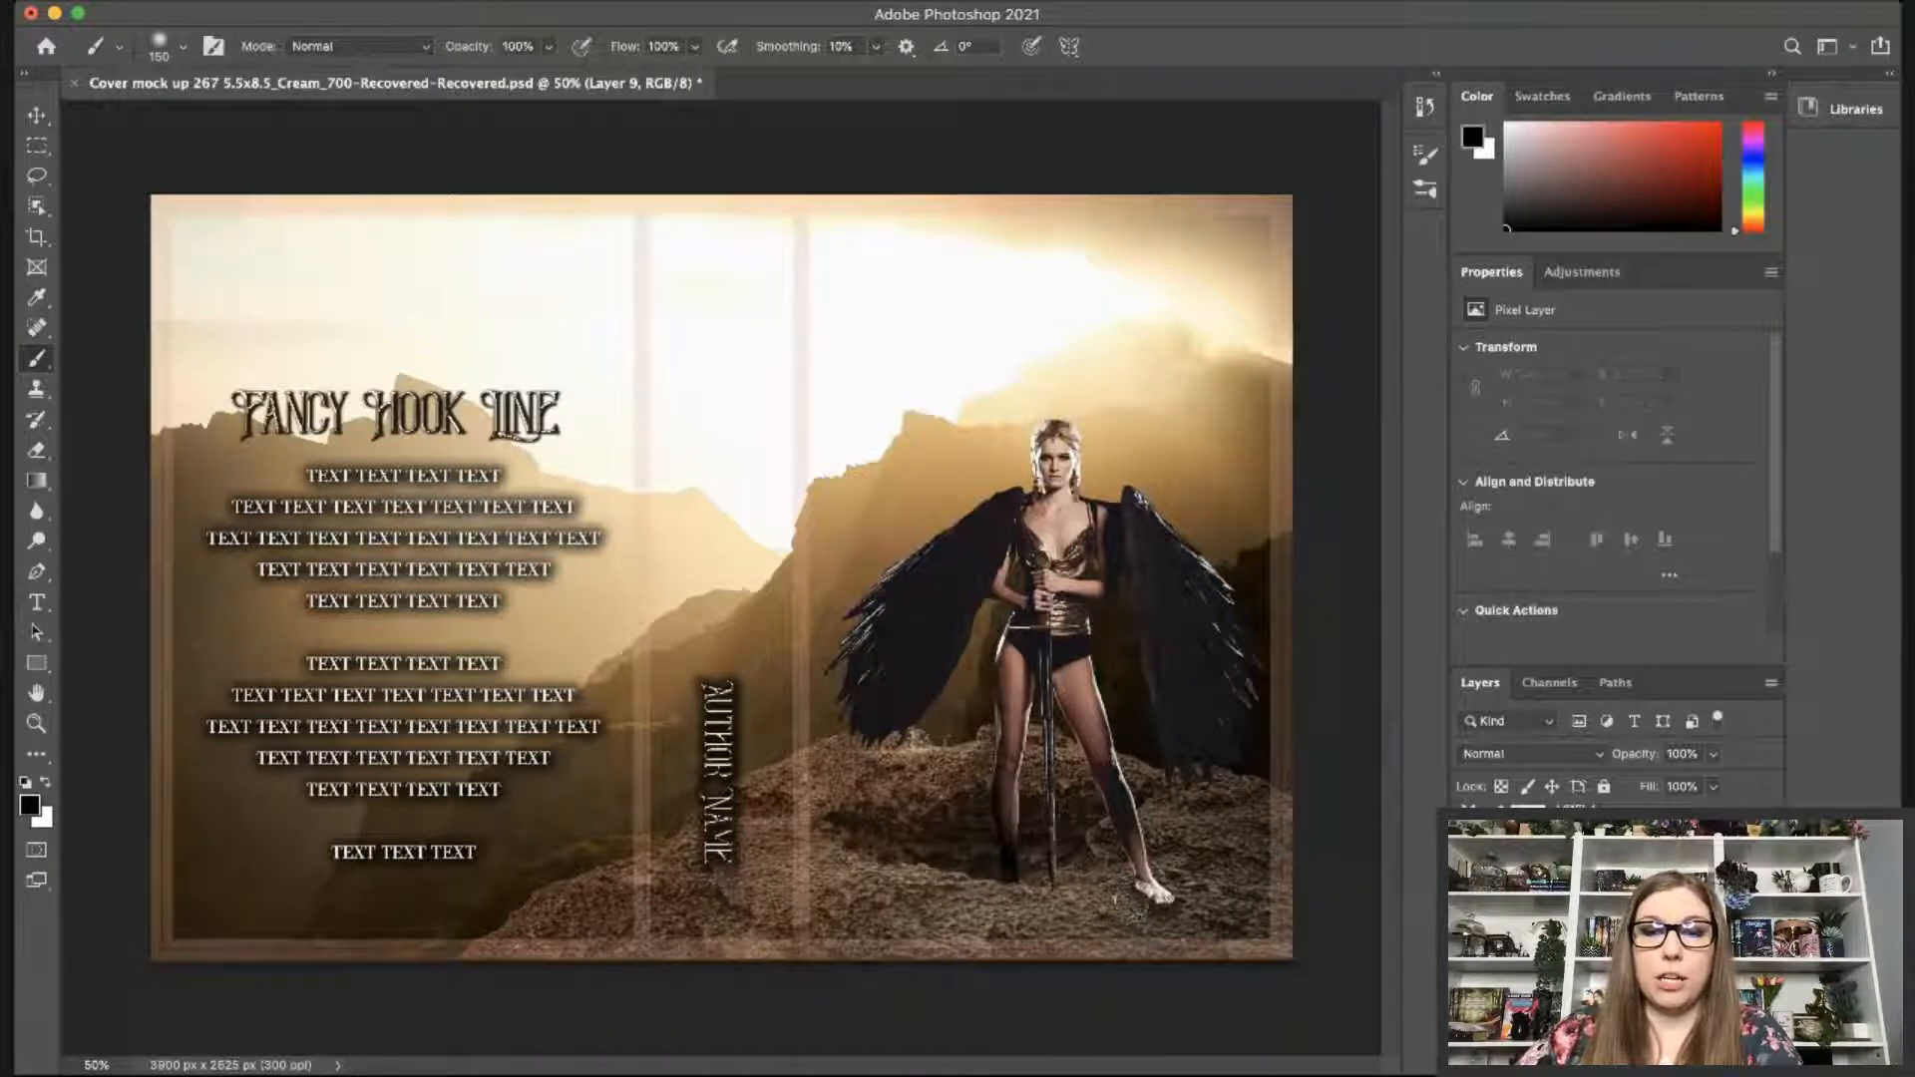
# Paint slim black shadows falling forward from both feet on the new layer, then set brush opacity to 41% and layer opacity to 68%.
pyautogui.moveTo(1131, 896)
pyautogui.mouseDown()
pyautogui.moveTo(1096, 996)
pyautogui.moveTo(1060, 978)
pyautogui.moveTo(1013, 900)
pyautogui.moveTo(1075, 960)
pyautogui.mouseUp()
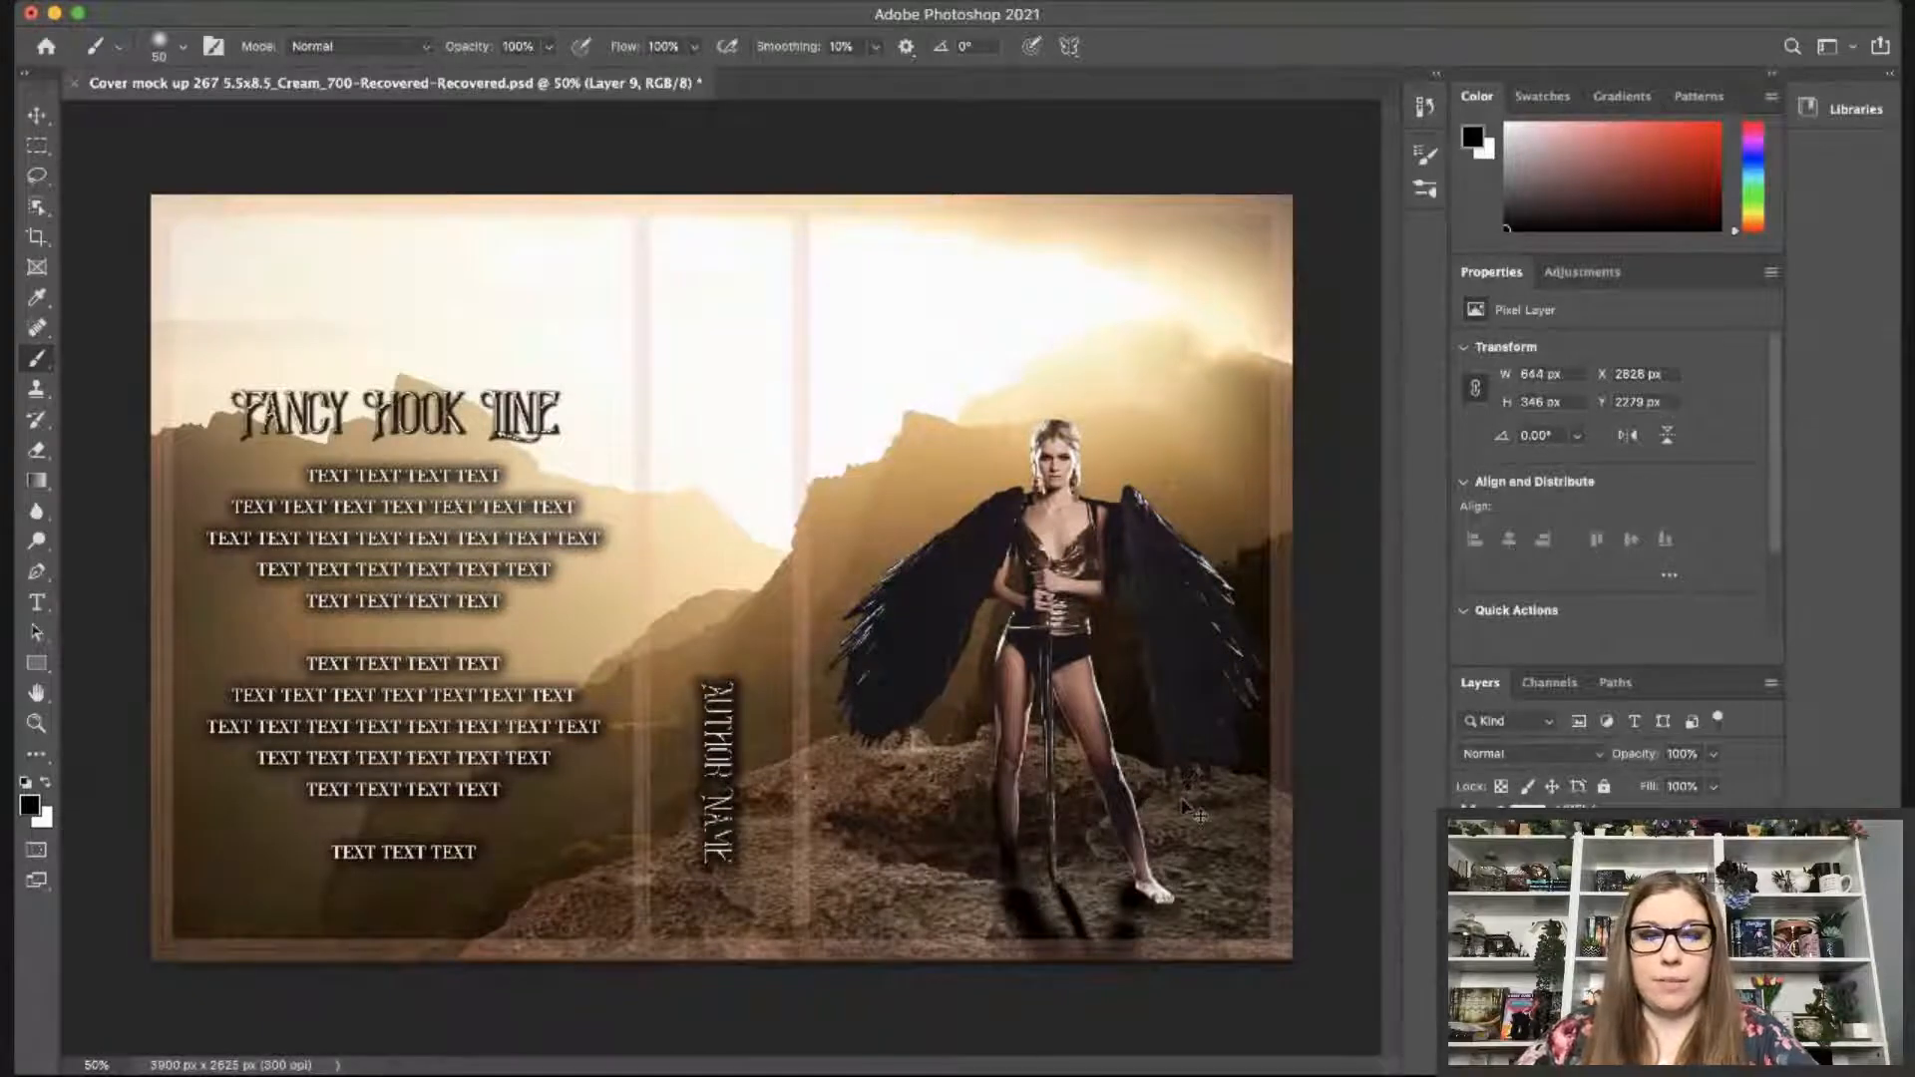
pyautogui.press('super+z')
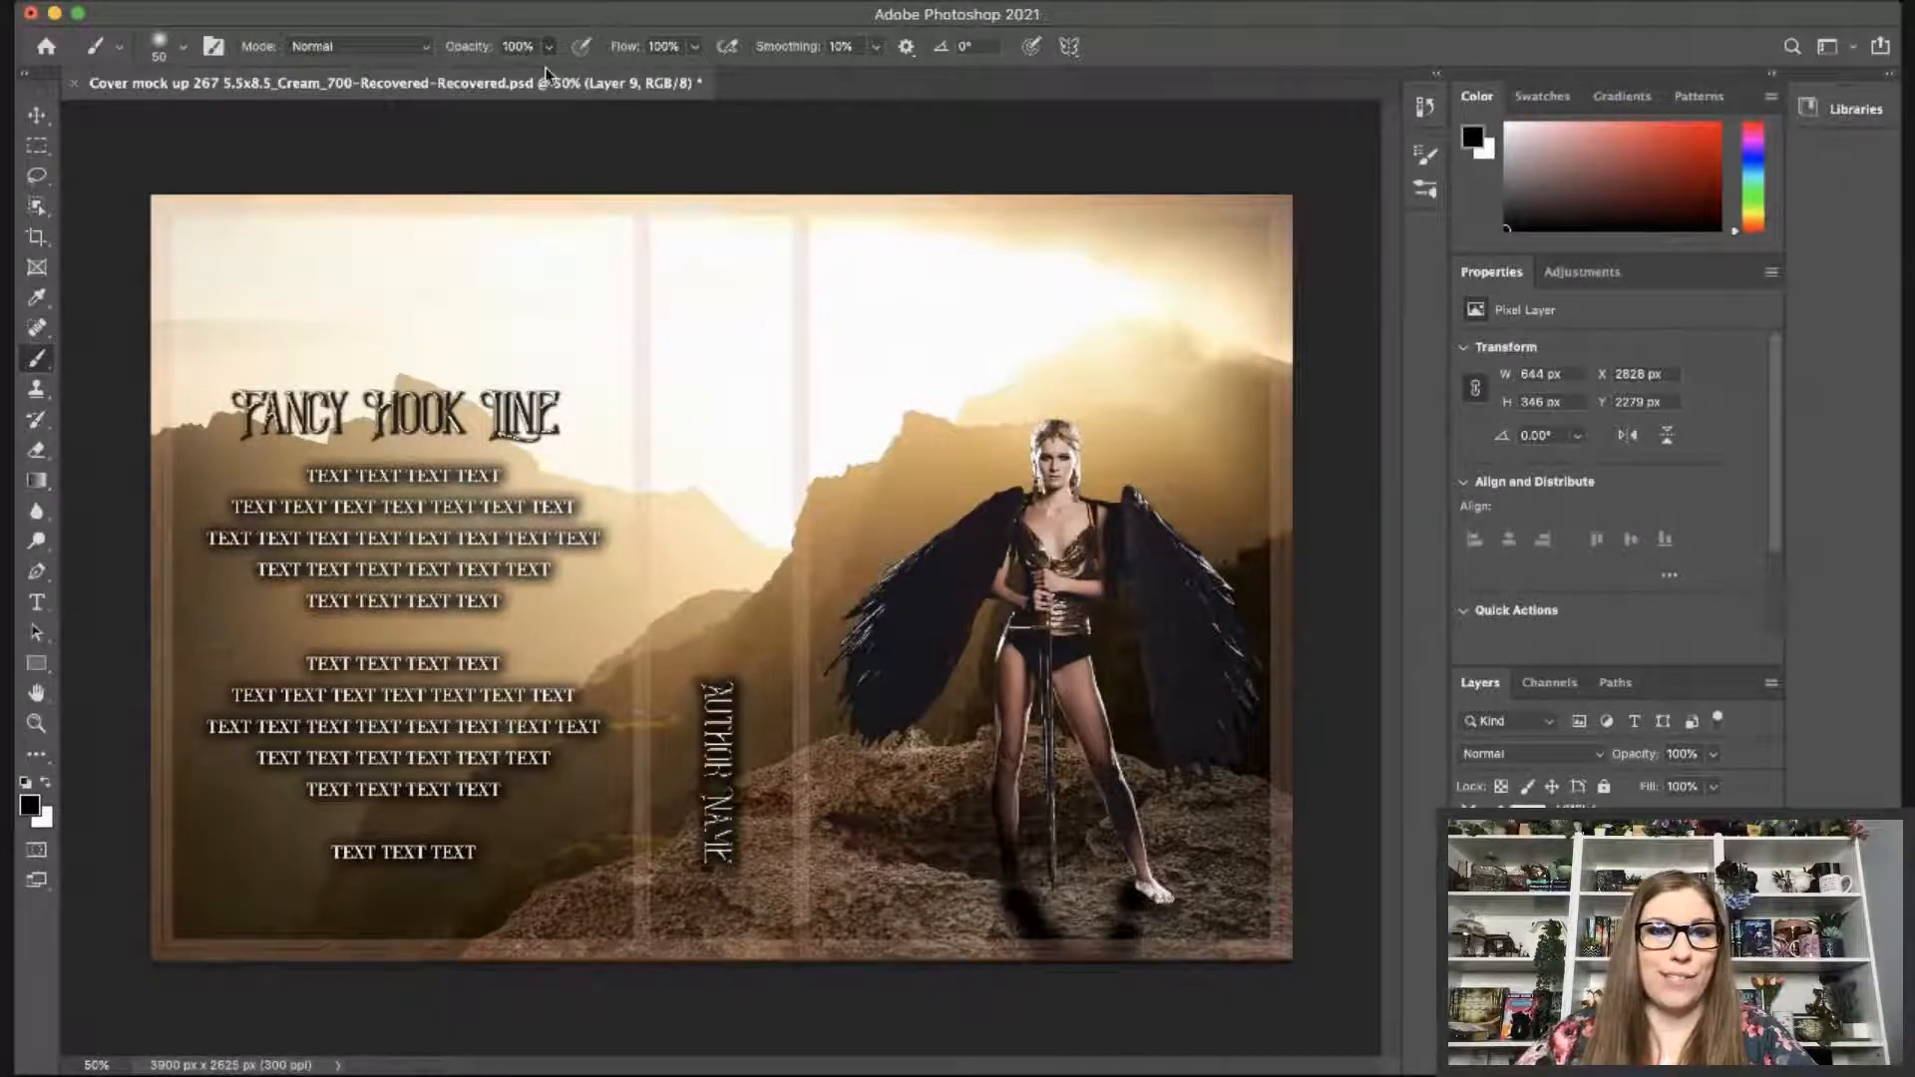
pyautogui.press('5')
pyautogui.press(']')
pyautogui.press(']')
pyautogui.press(']')
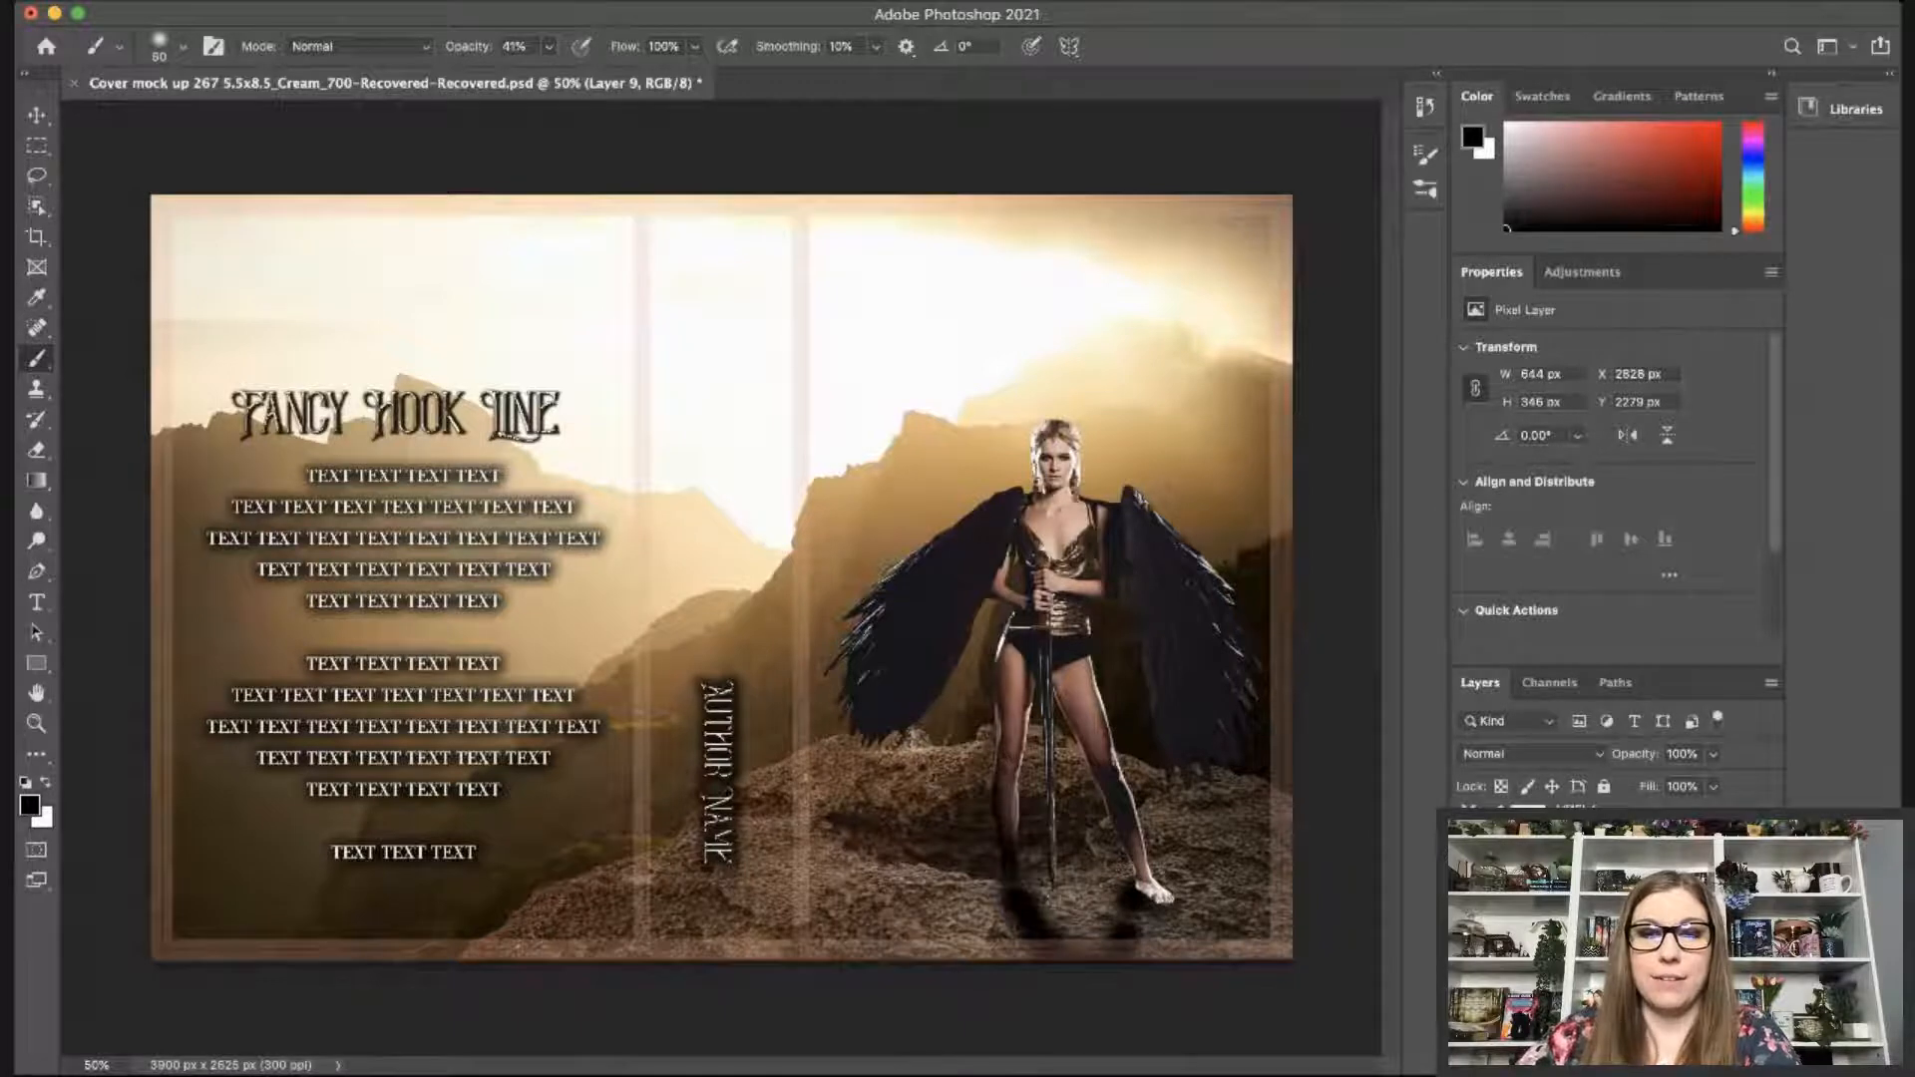
pyautogui.press(']')
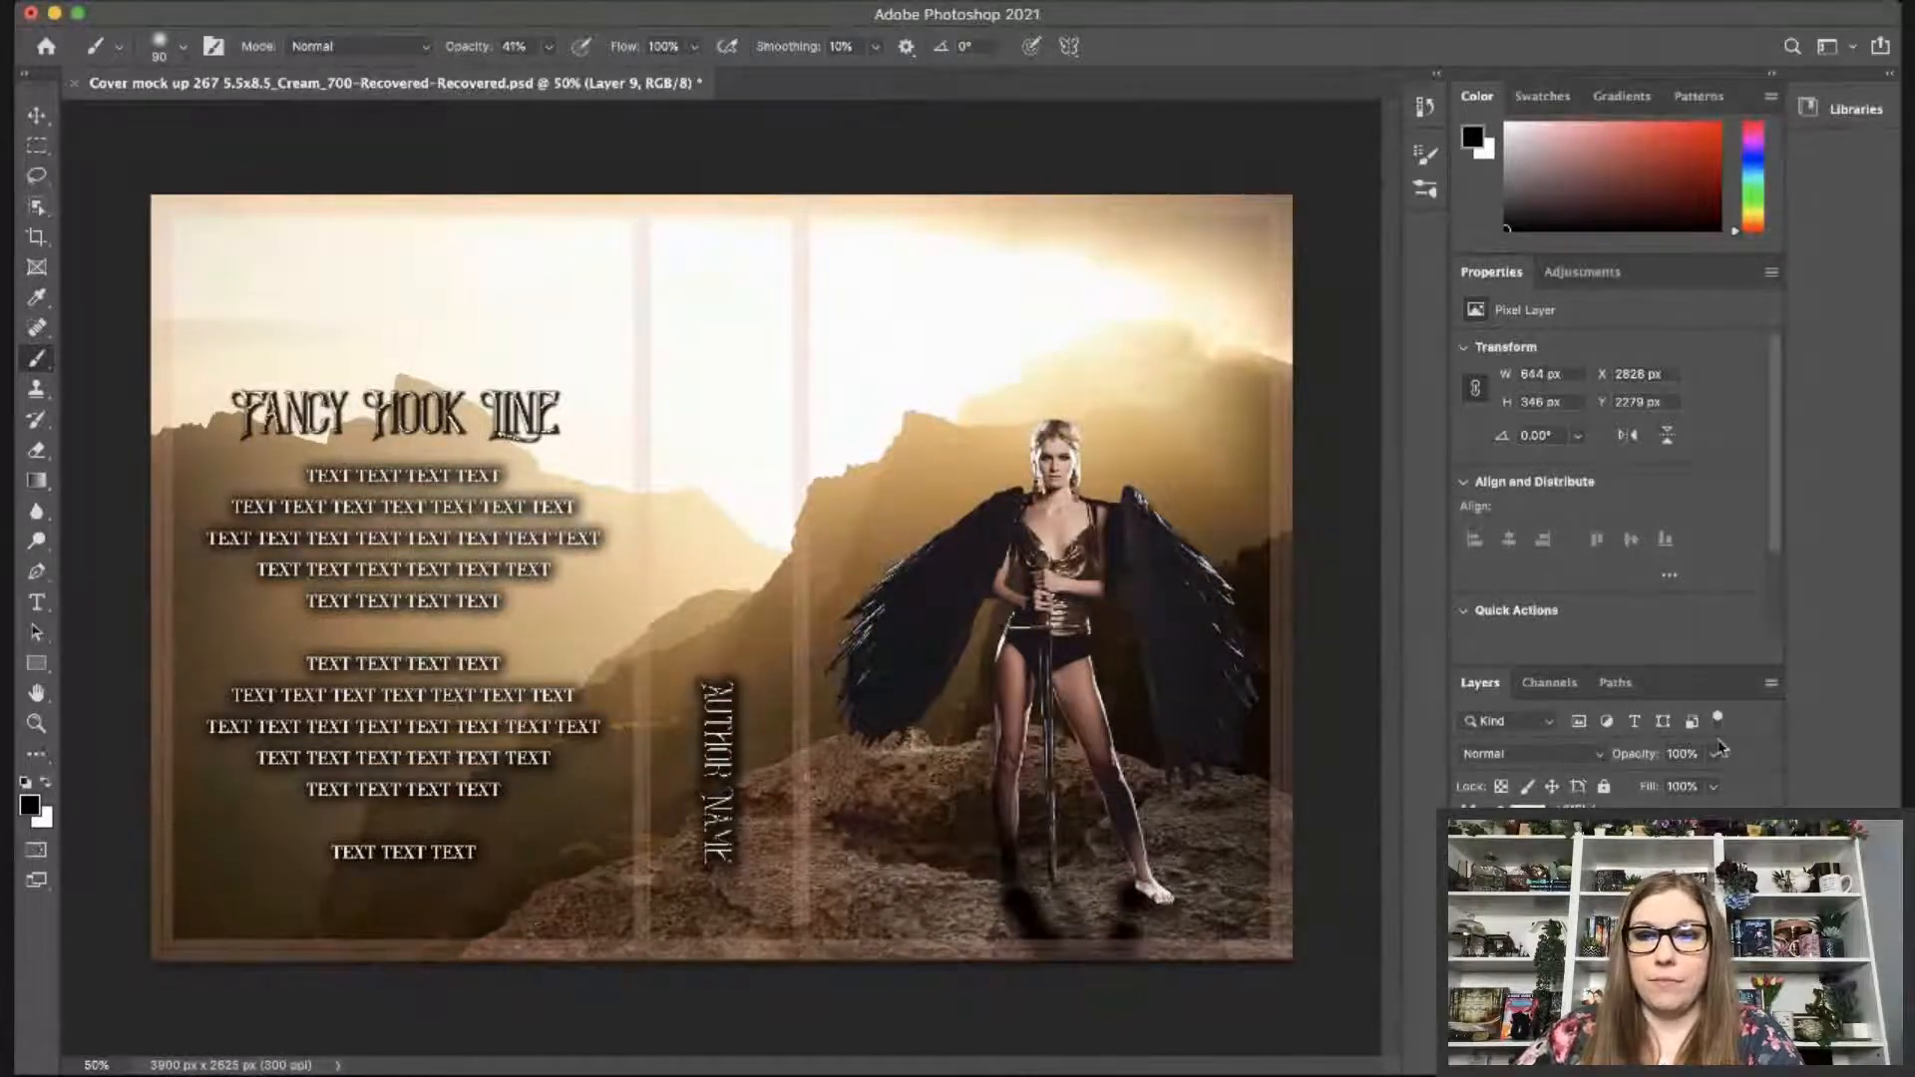
pyautogui.moveTo(1717, 753); pyautogui.dragTo(1687, 793)
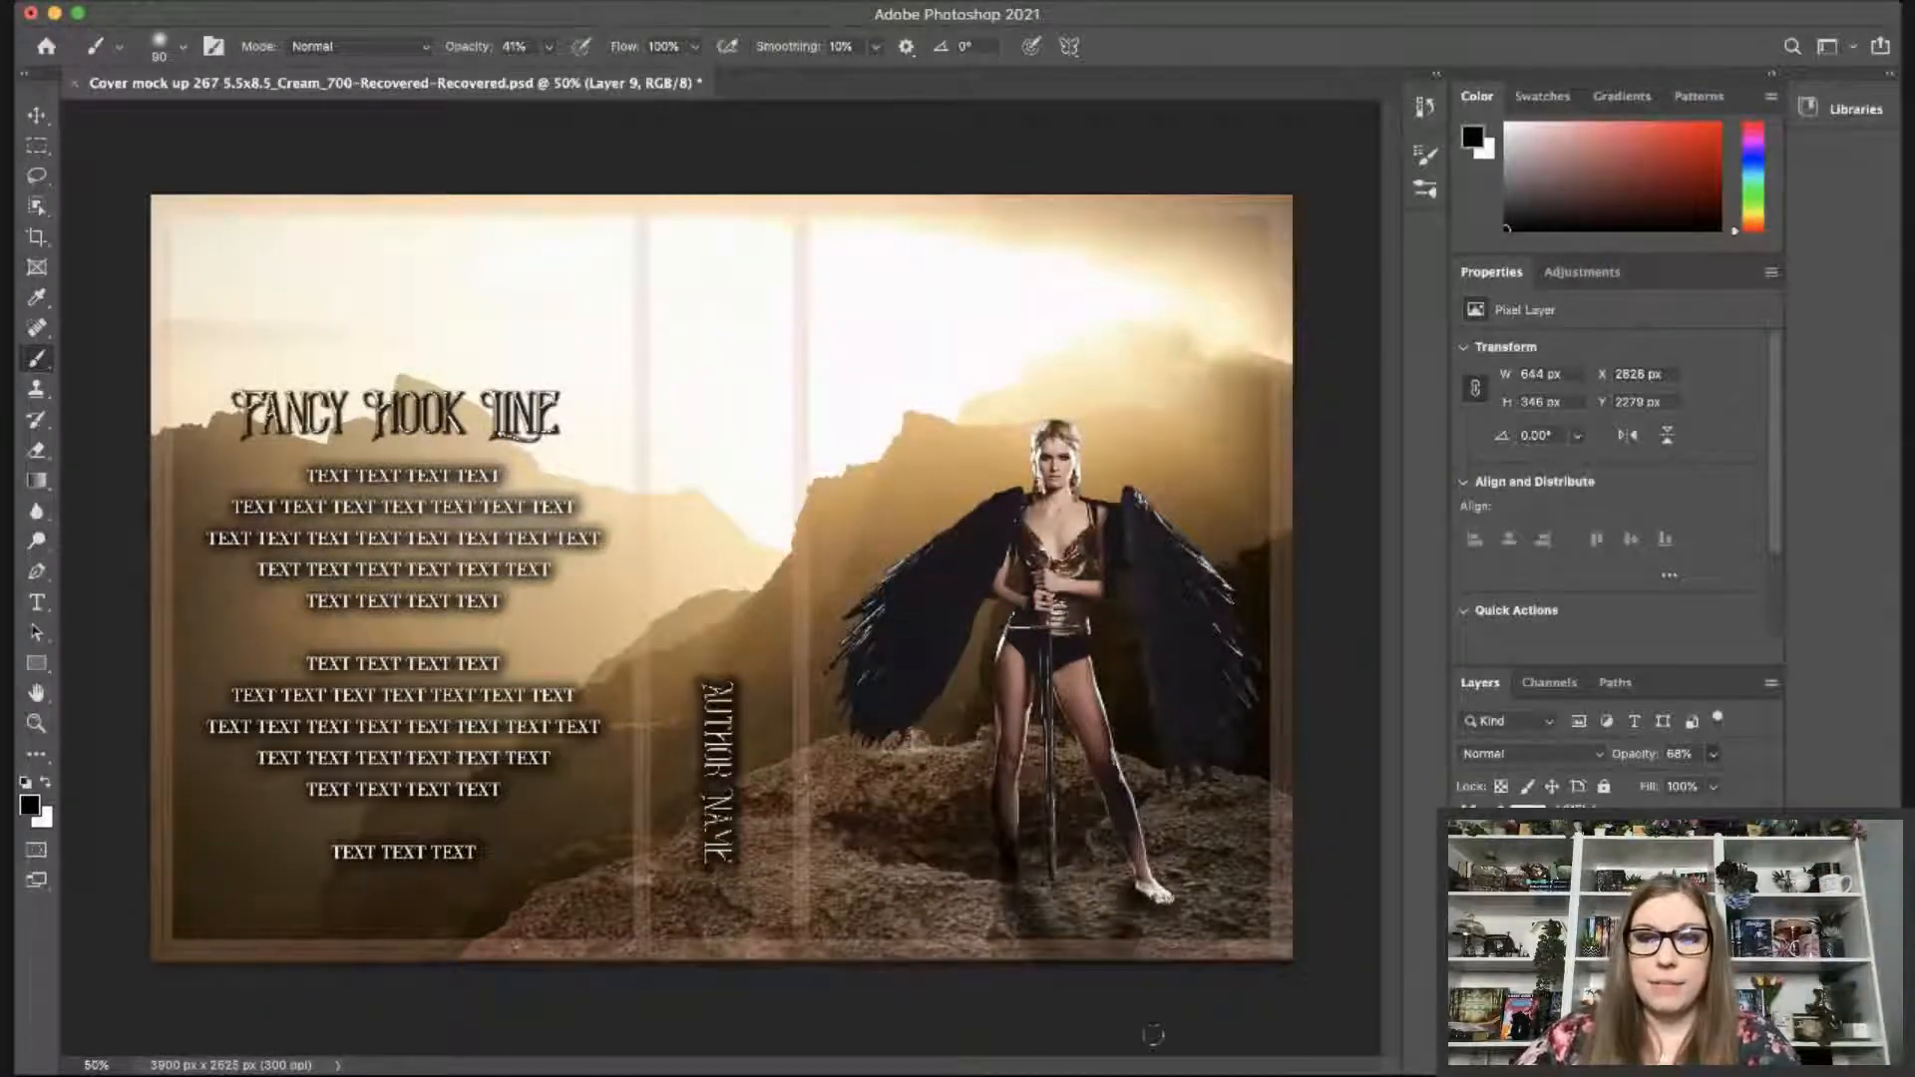
# On another new layer, softly darken the lower edge of the rock with a 200 px brush at 41% opacity and save the document.
pyautogui.press('alt+shift+super+n')
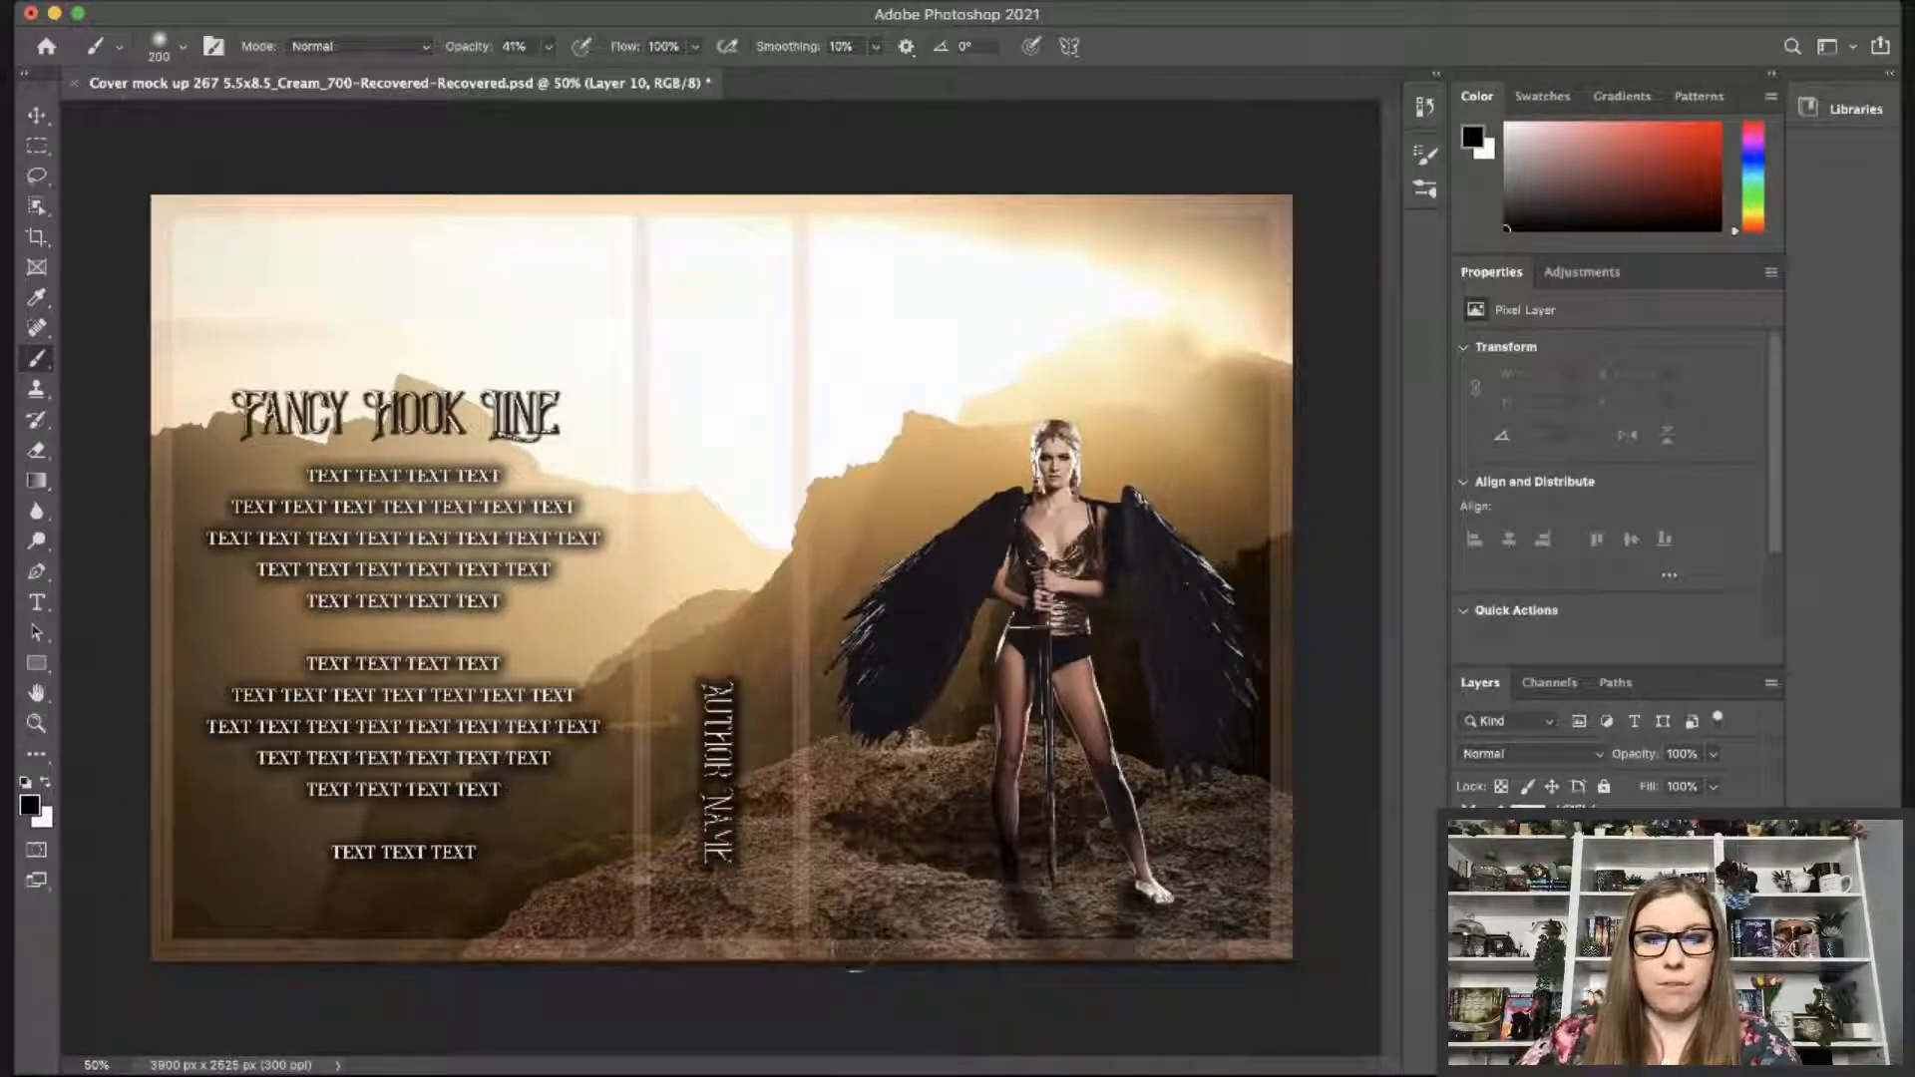
pyautogui.moveTo(1284, 890)
pyautogui.mouseDown()
pyautogui.moveTo(1307, 946)
pyautogui.moveTo(1284, 990)
pyautogui.mouseUp()
pyautogui.press(']')
pyautogui.press(']')
pyautogui.press(']')
pyautogui.press(']')
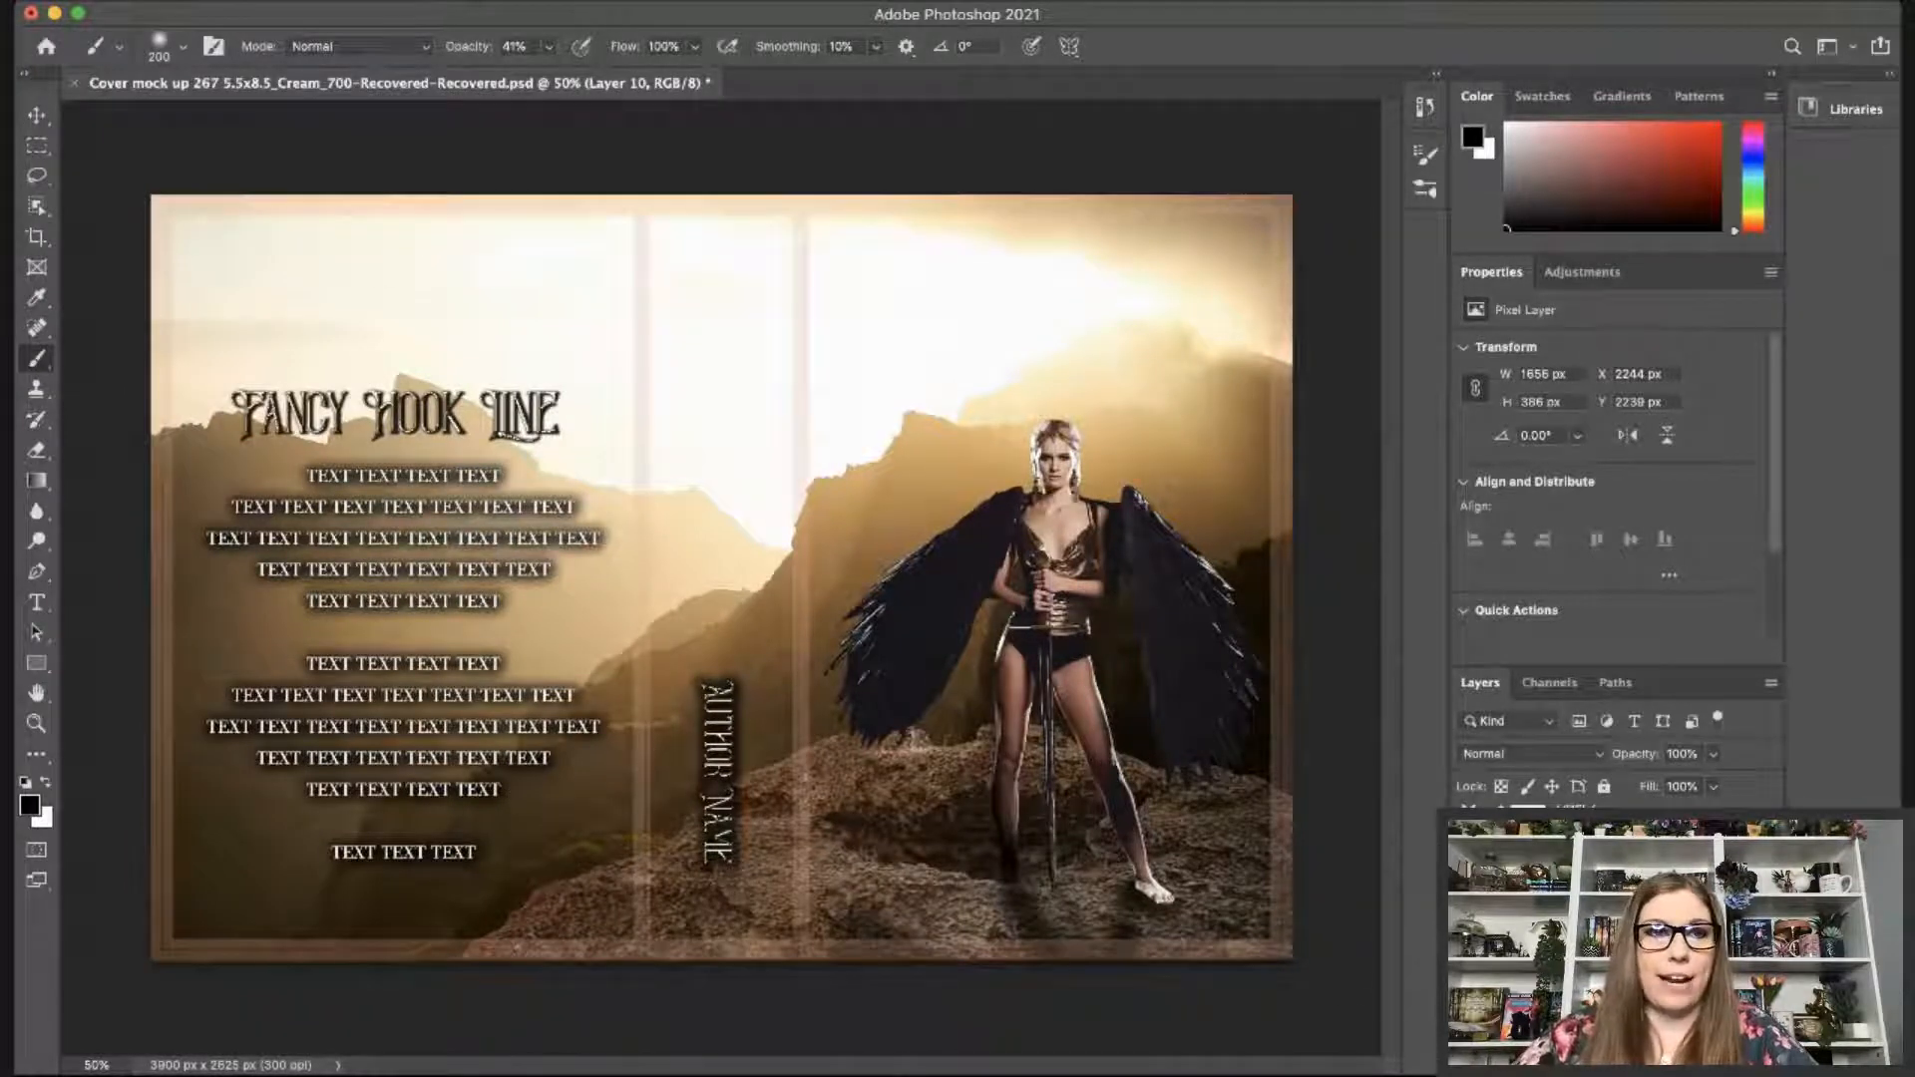
pyautogui.press('super+s')
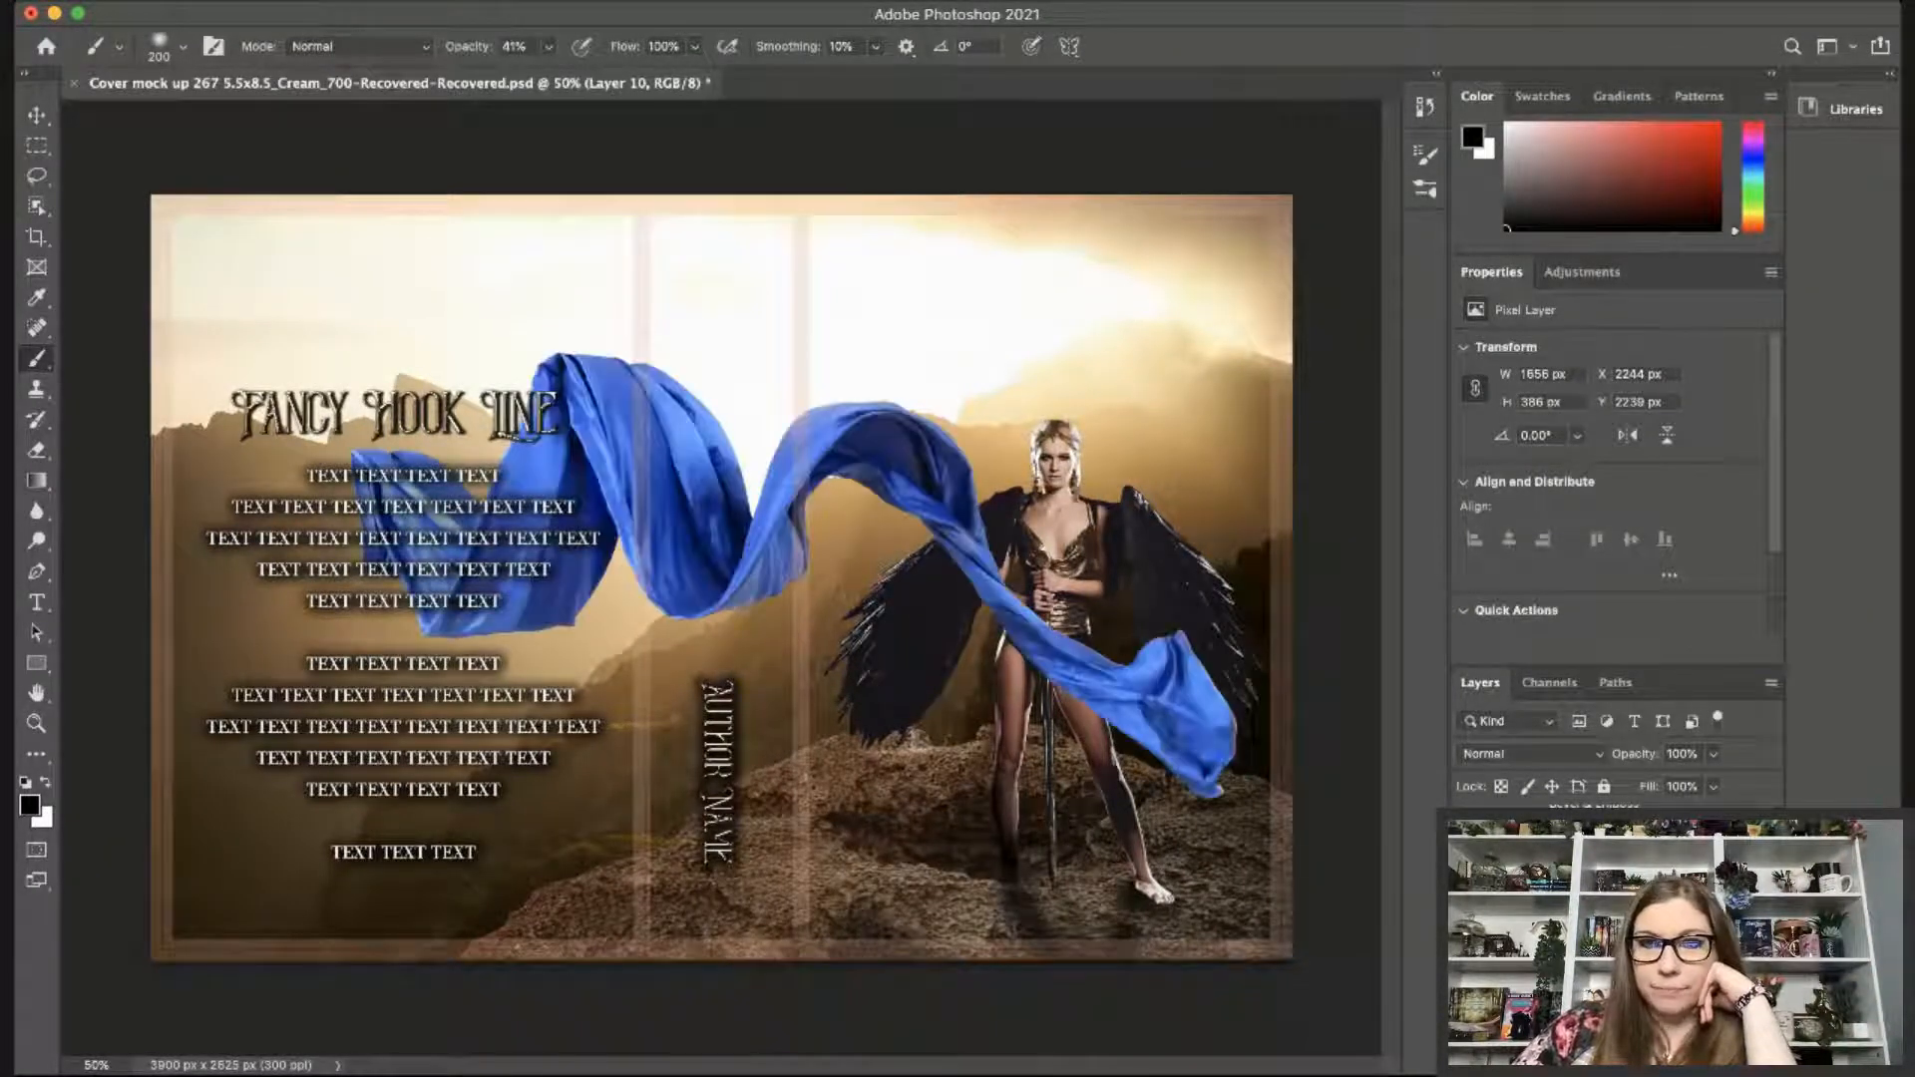
# Scale the blue fabric to 51.67% and move it into the sky above the spine and the woman's head.
pyautogui.hotkey('ctrl', 't')
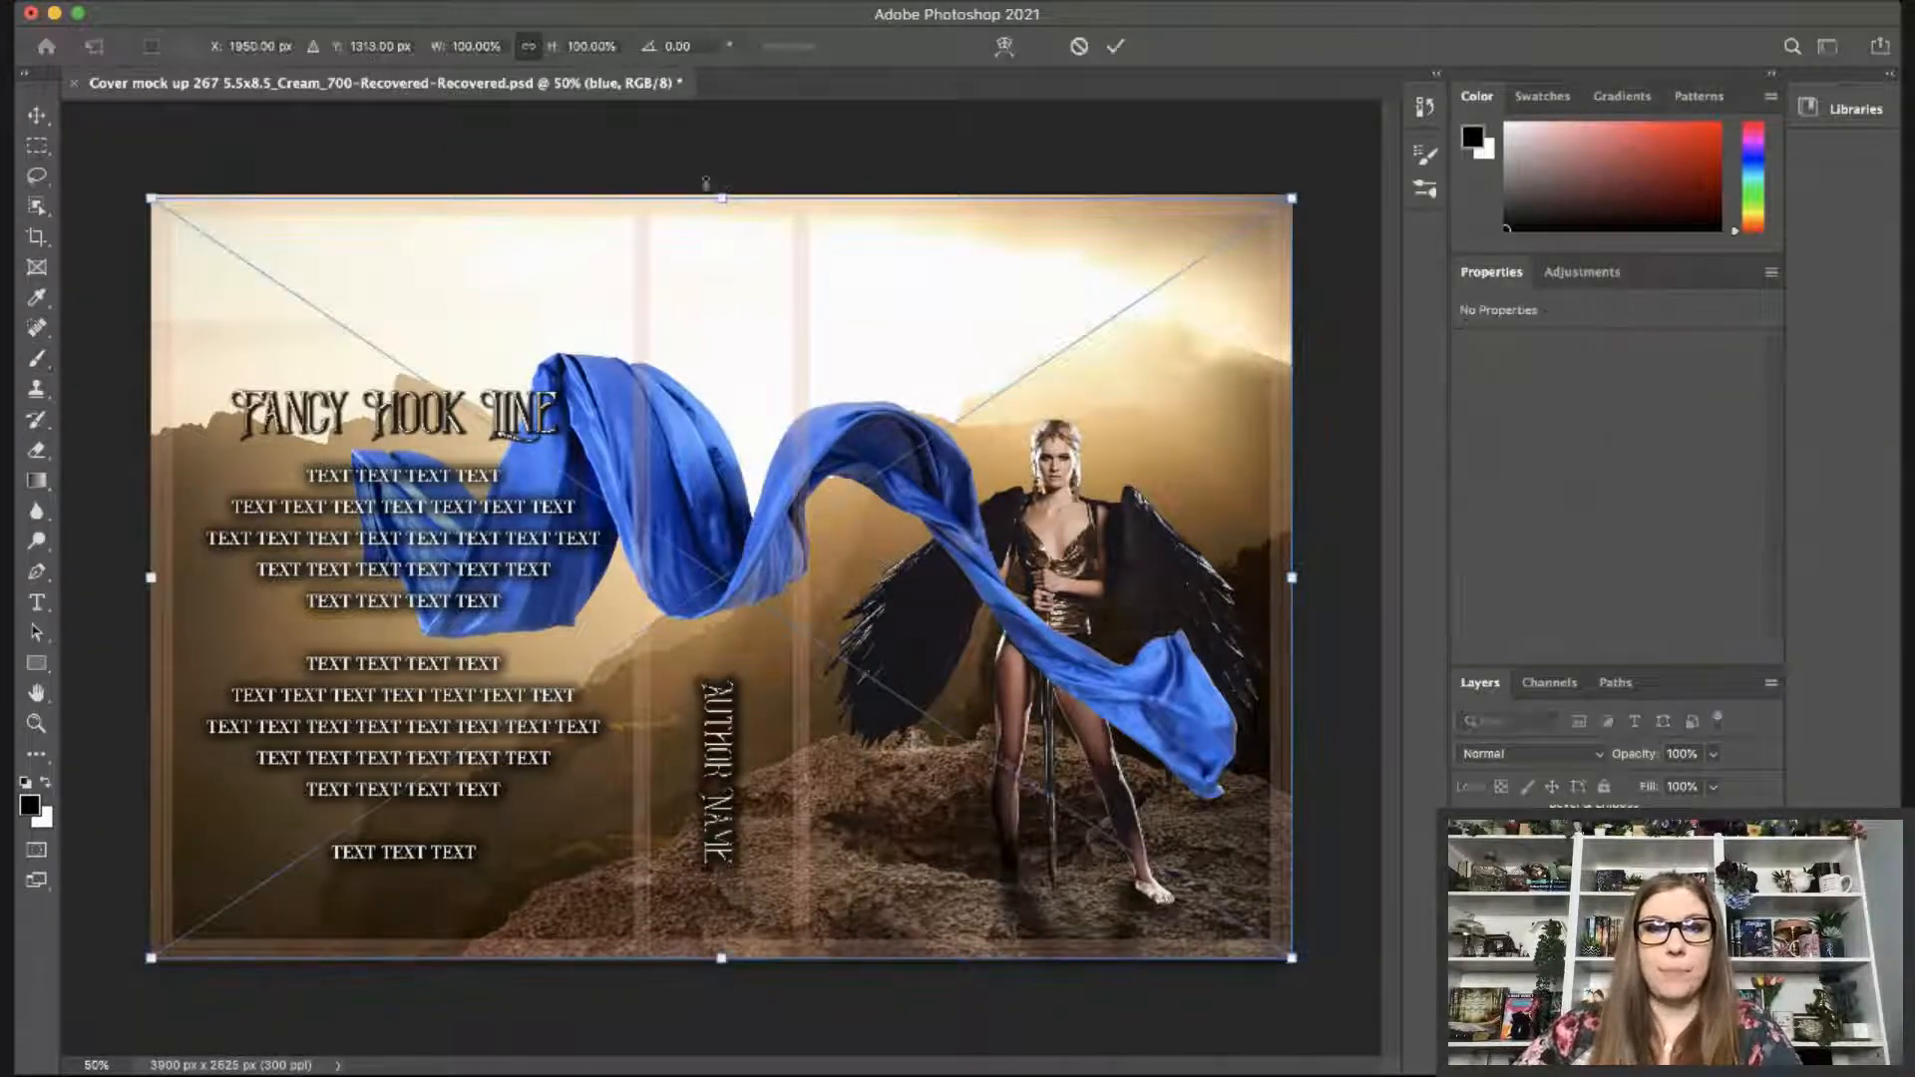
pyautogui.moveTo(721, 196); pyautogui.dragTo(798, 585)
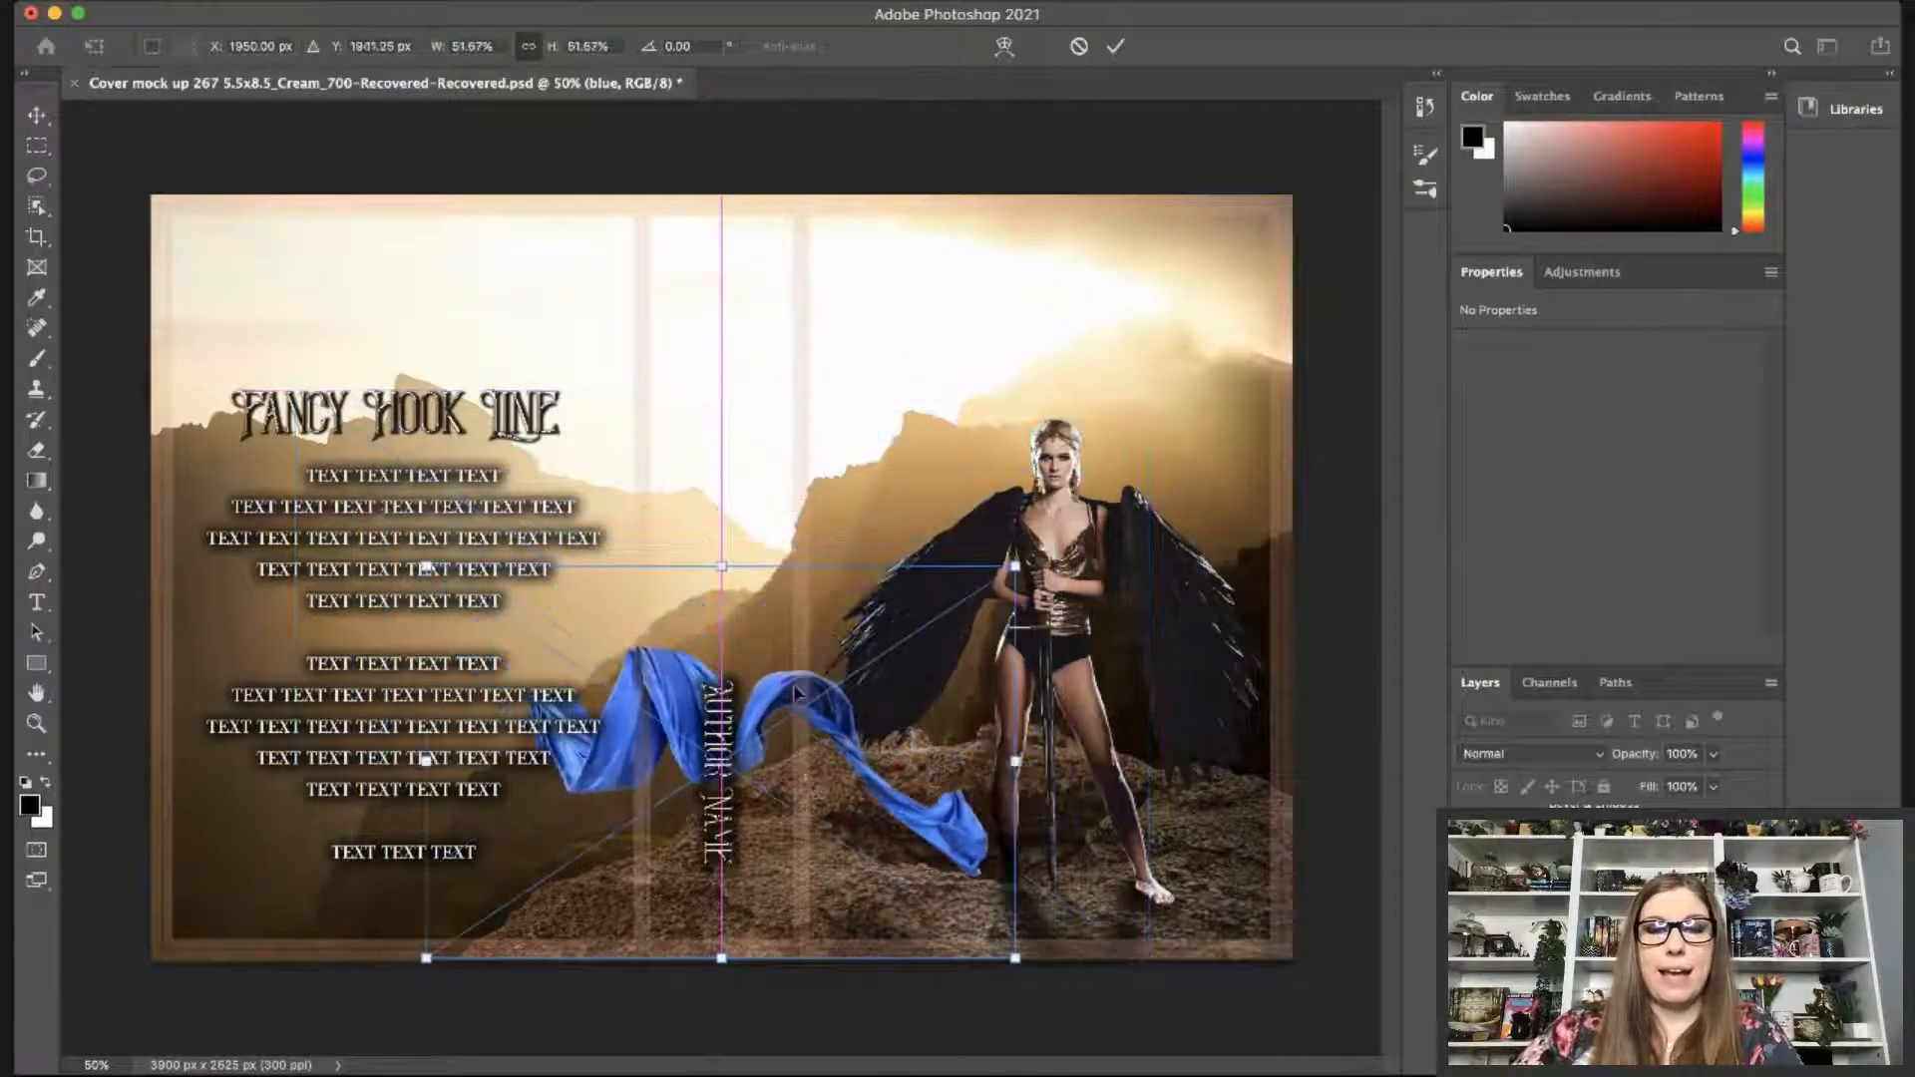
pyautogui.moveTo(782, 733)
pyautogui.mouseDown()
pyautogui.moveTo(868, 295)
pyautogui.moveTo(794, 298)
pyautogui.mouseUp()
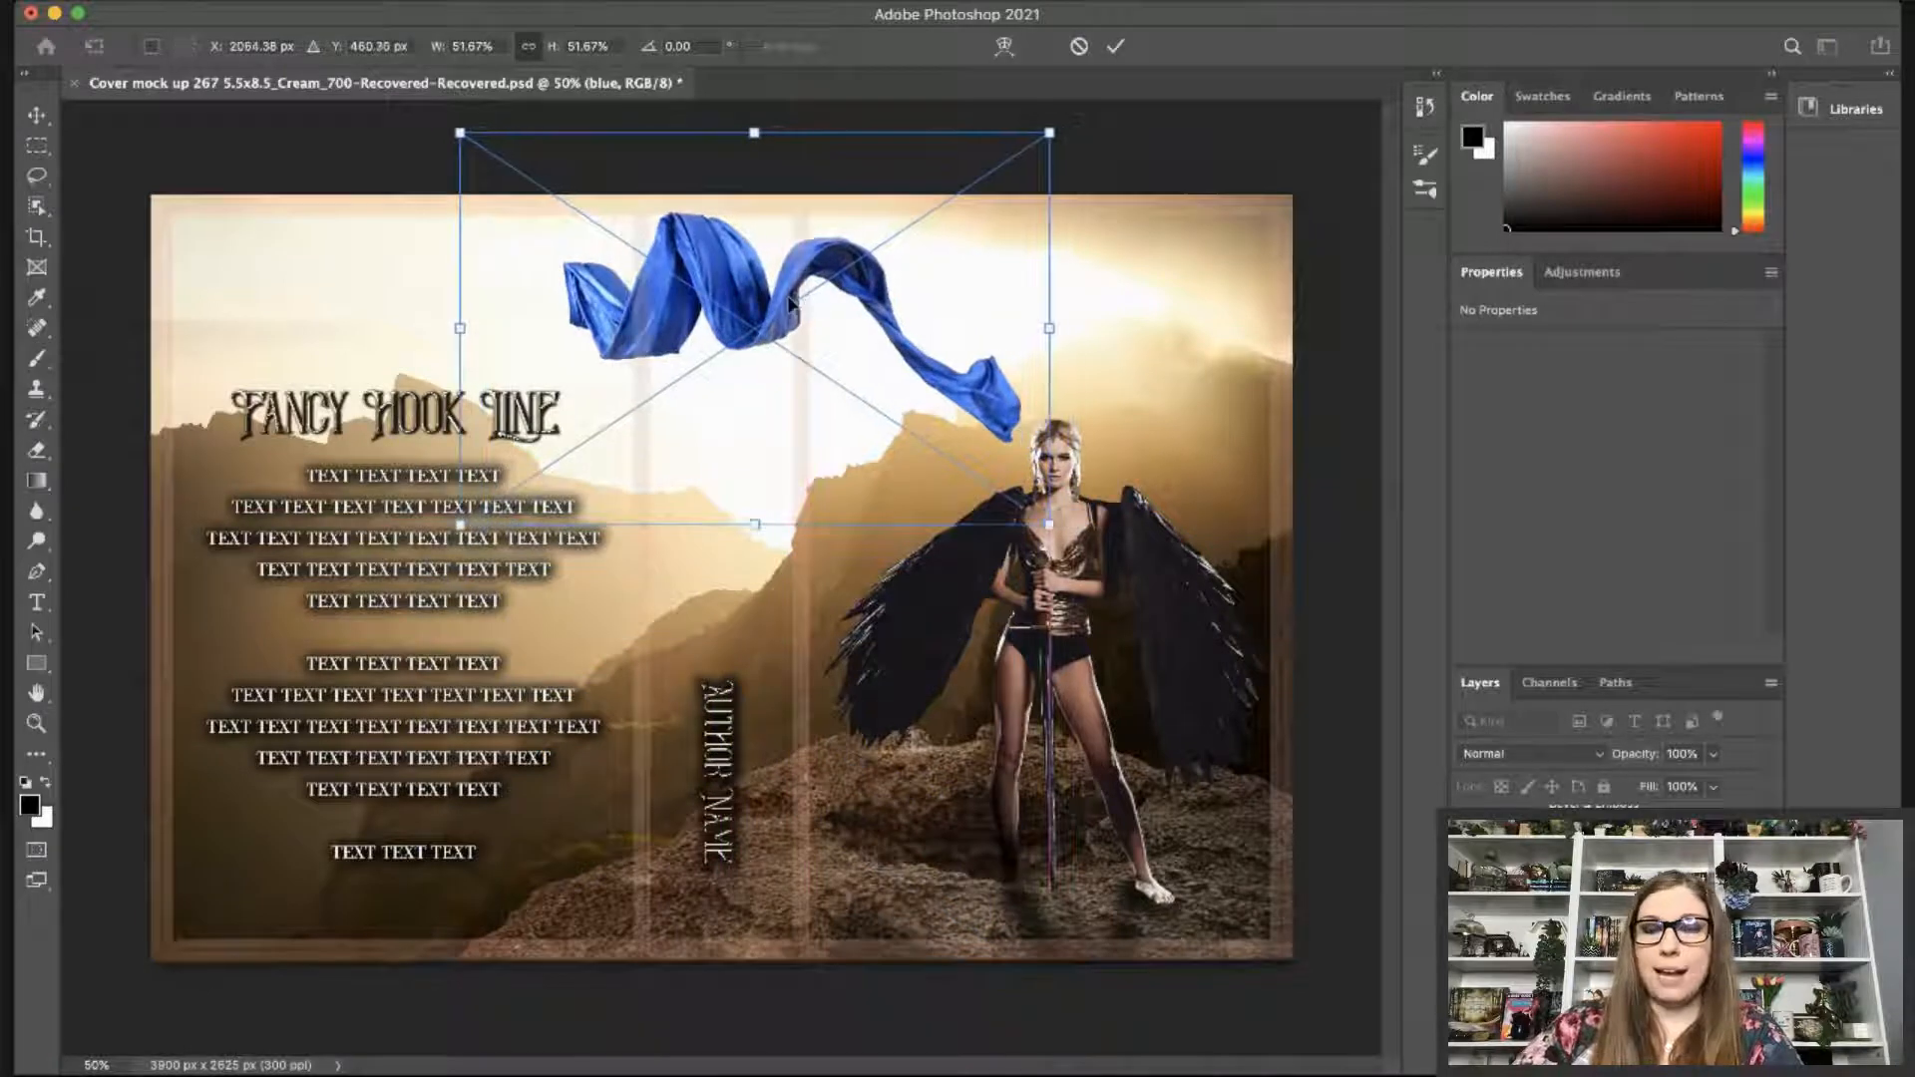
pyautogui.press('Return')
pyautogui.press('b')
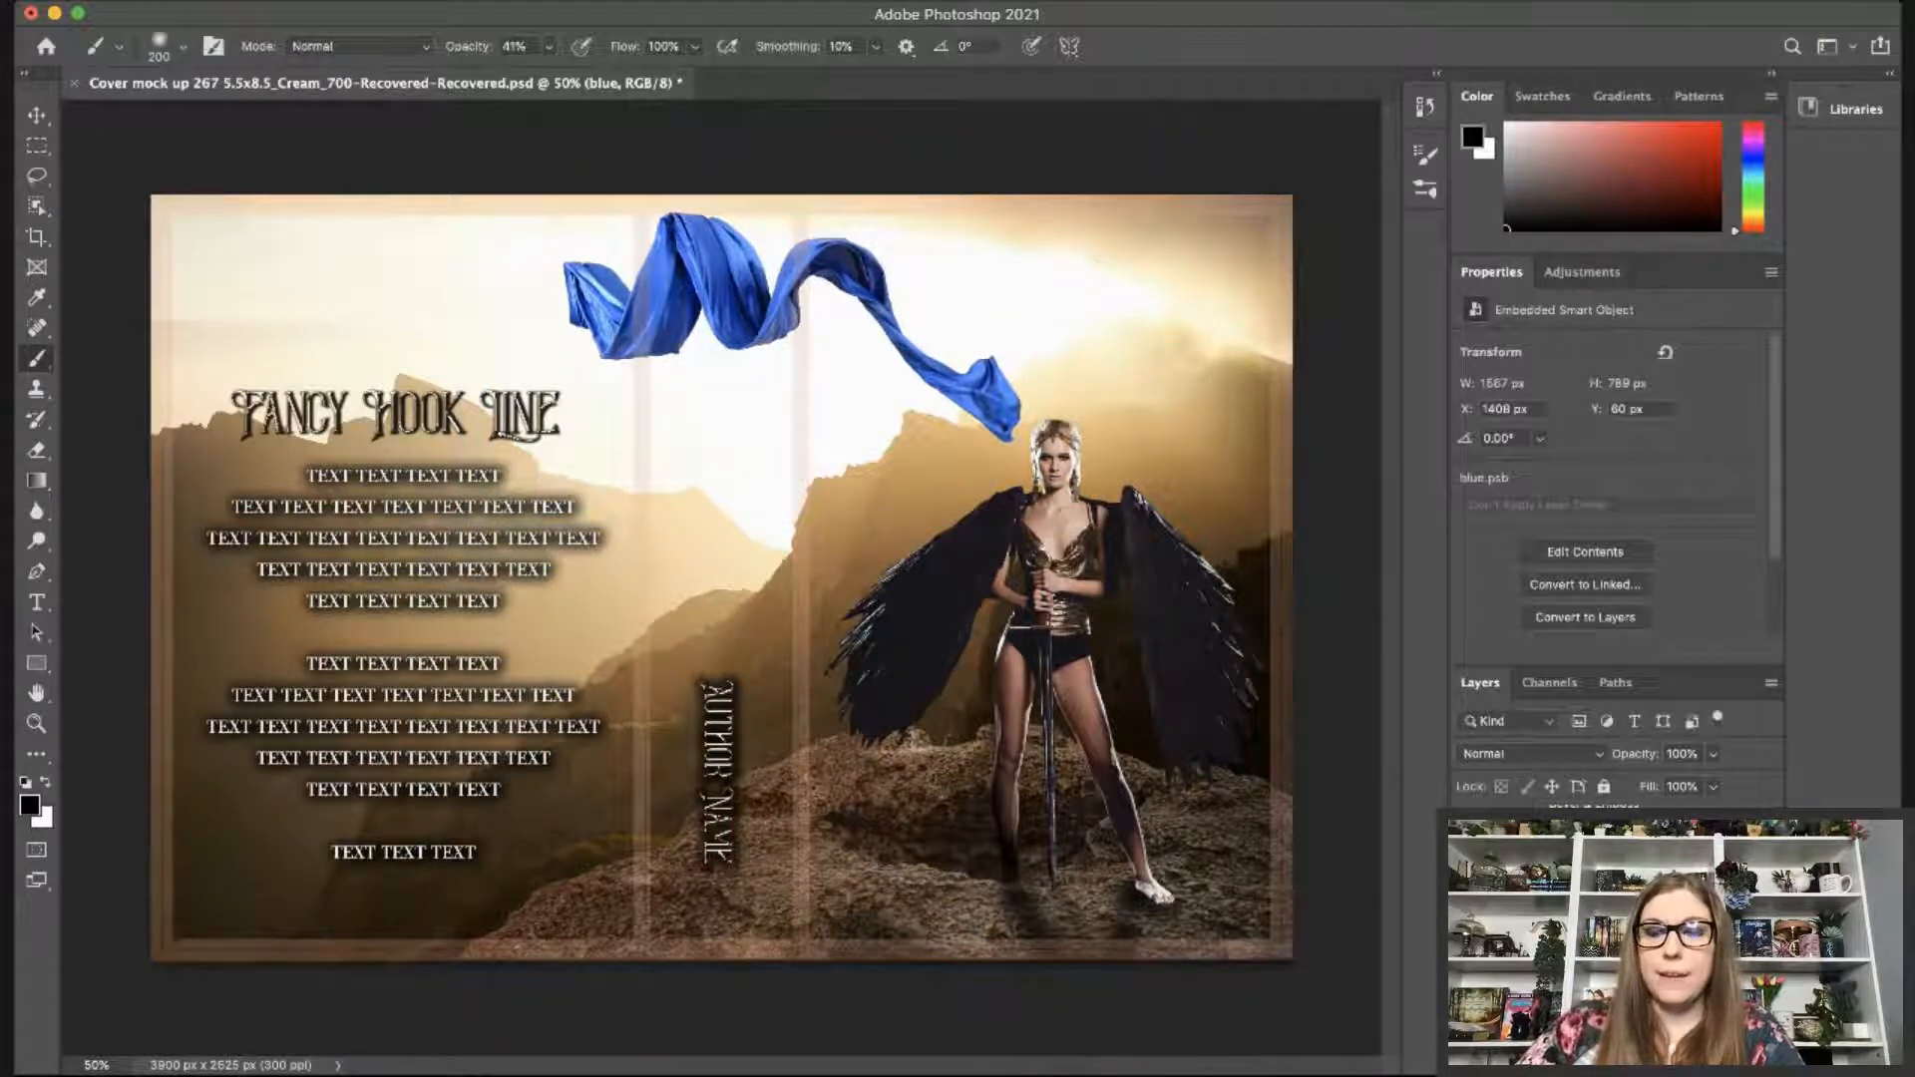
# Bring in the pink, green and red fabrics together, scale them to 53.31%, and place them across the spine beside the woman.
pyautogui.hotkey('alt', '[')
pyautogui.press('Delete')
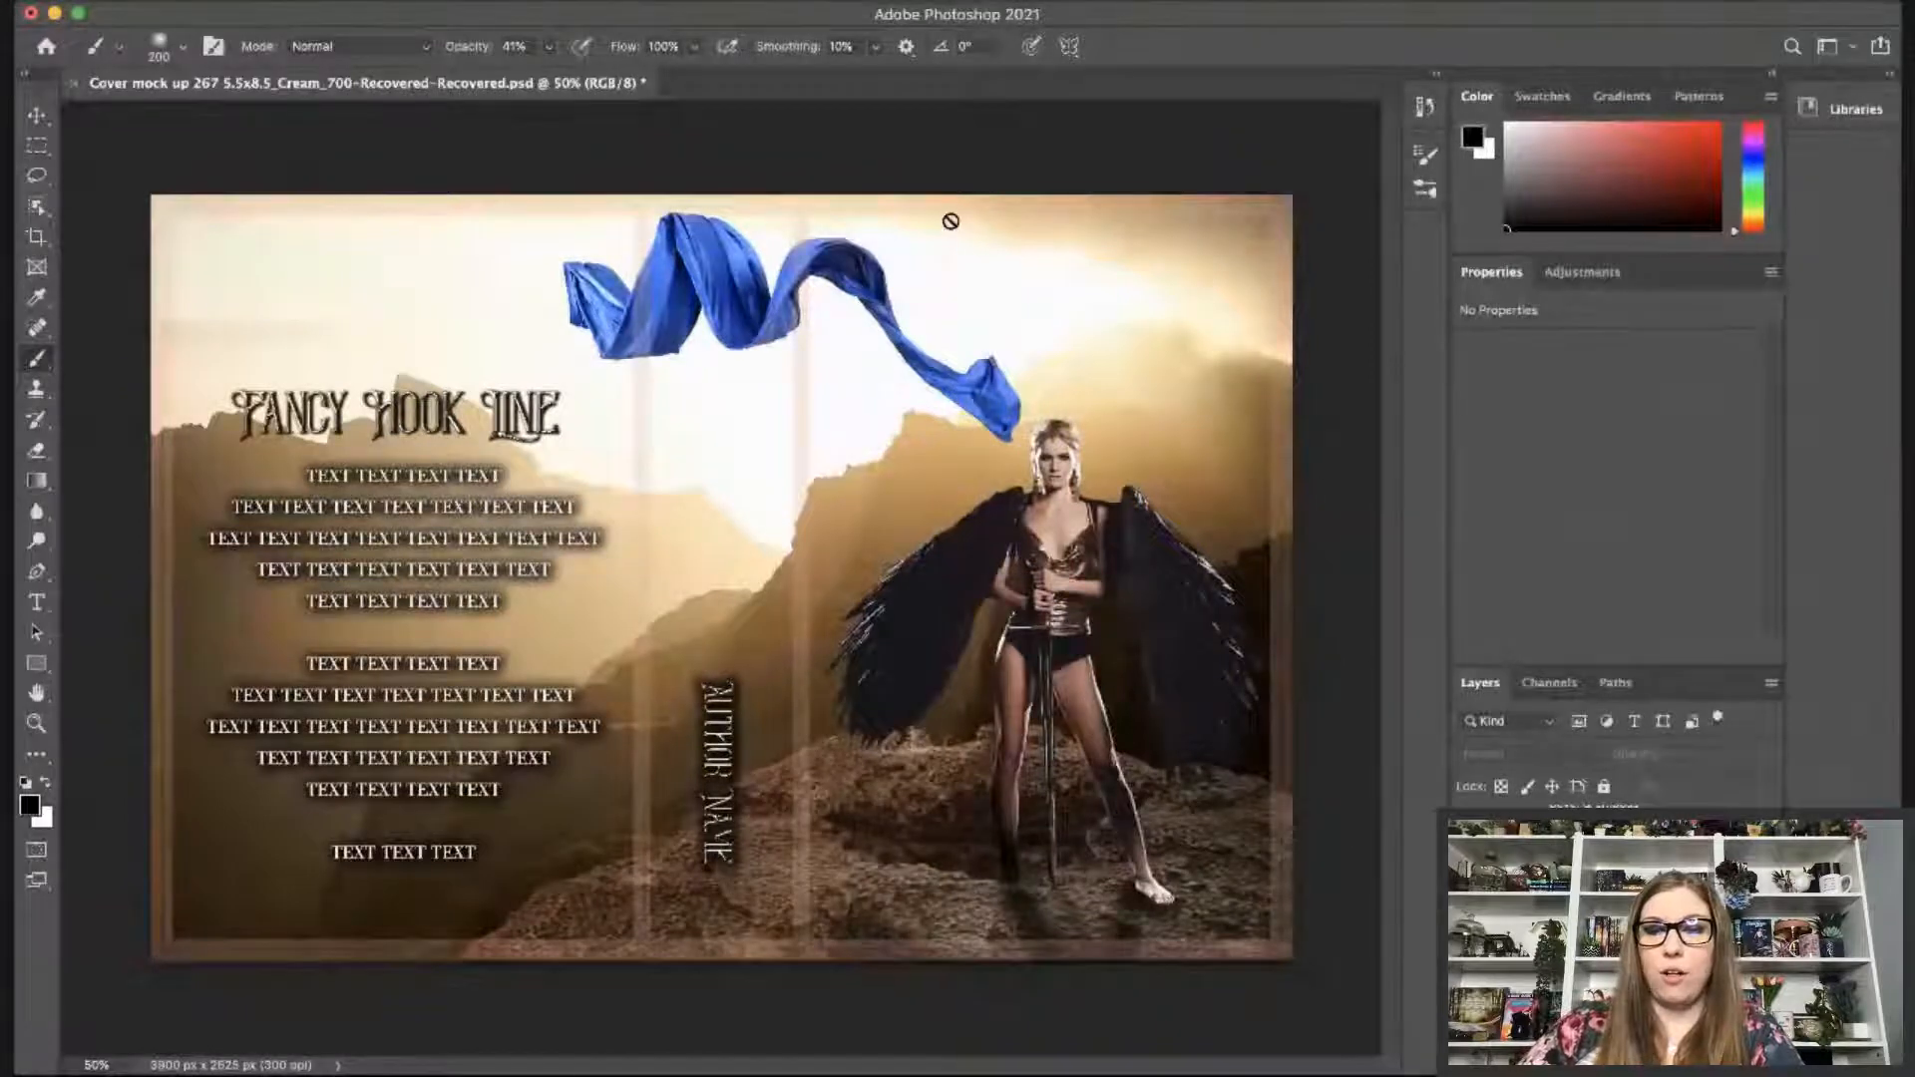
pyautogui.press('super+z')
pyautogui.press('super+z')
pyautogui.press('super+z')
pyautogui.press('super+z')
pyautogui.press('super+z')
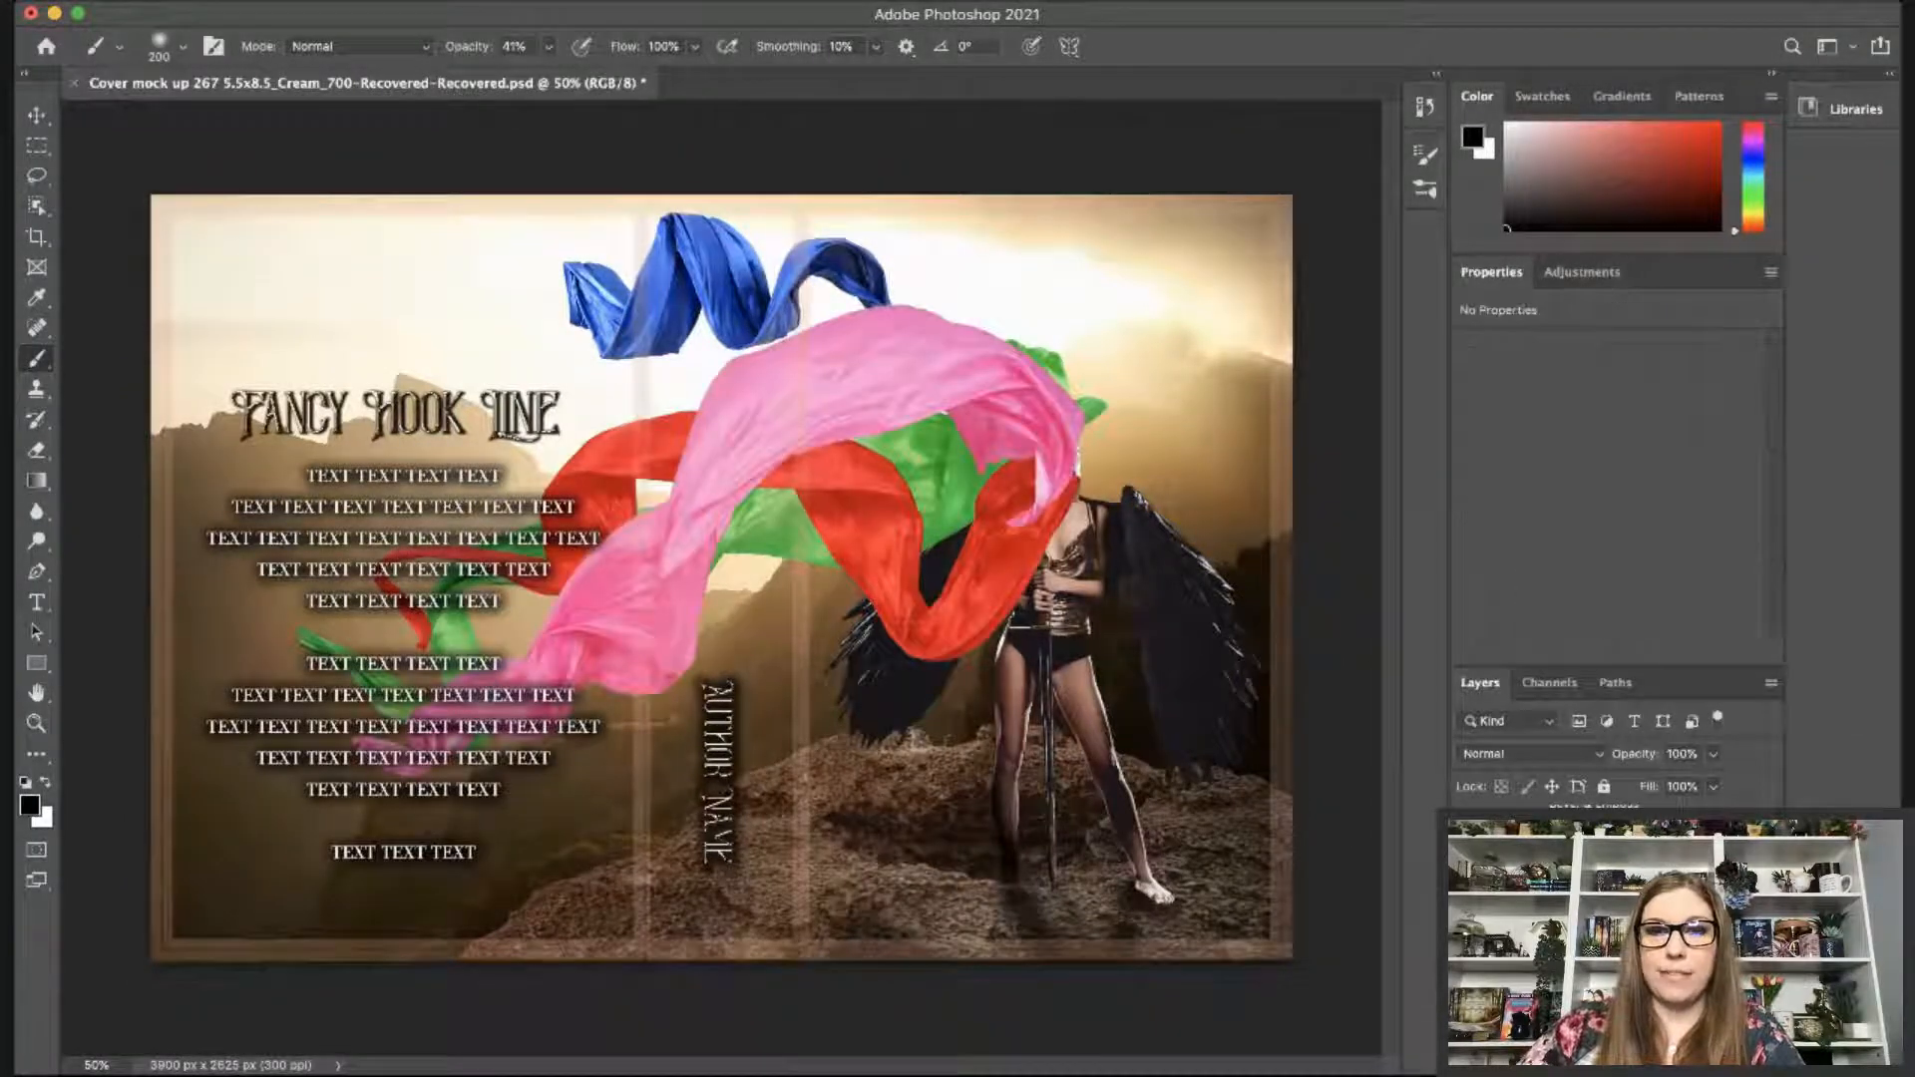
pyautogui.press('super+t')
pyautogui.moveTo(1109, 303); pyautogui.dragTo(753, 583)
pyautogui.moveTo(589, 615); pyautogui.dragTo(767, 520)
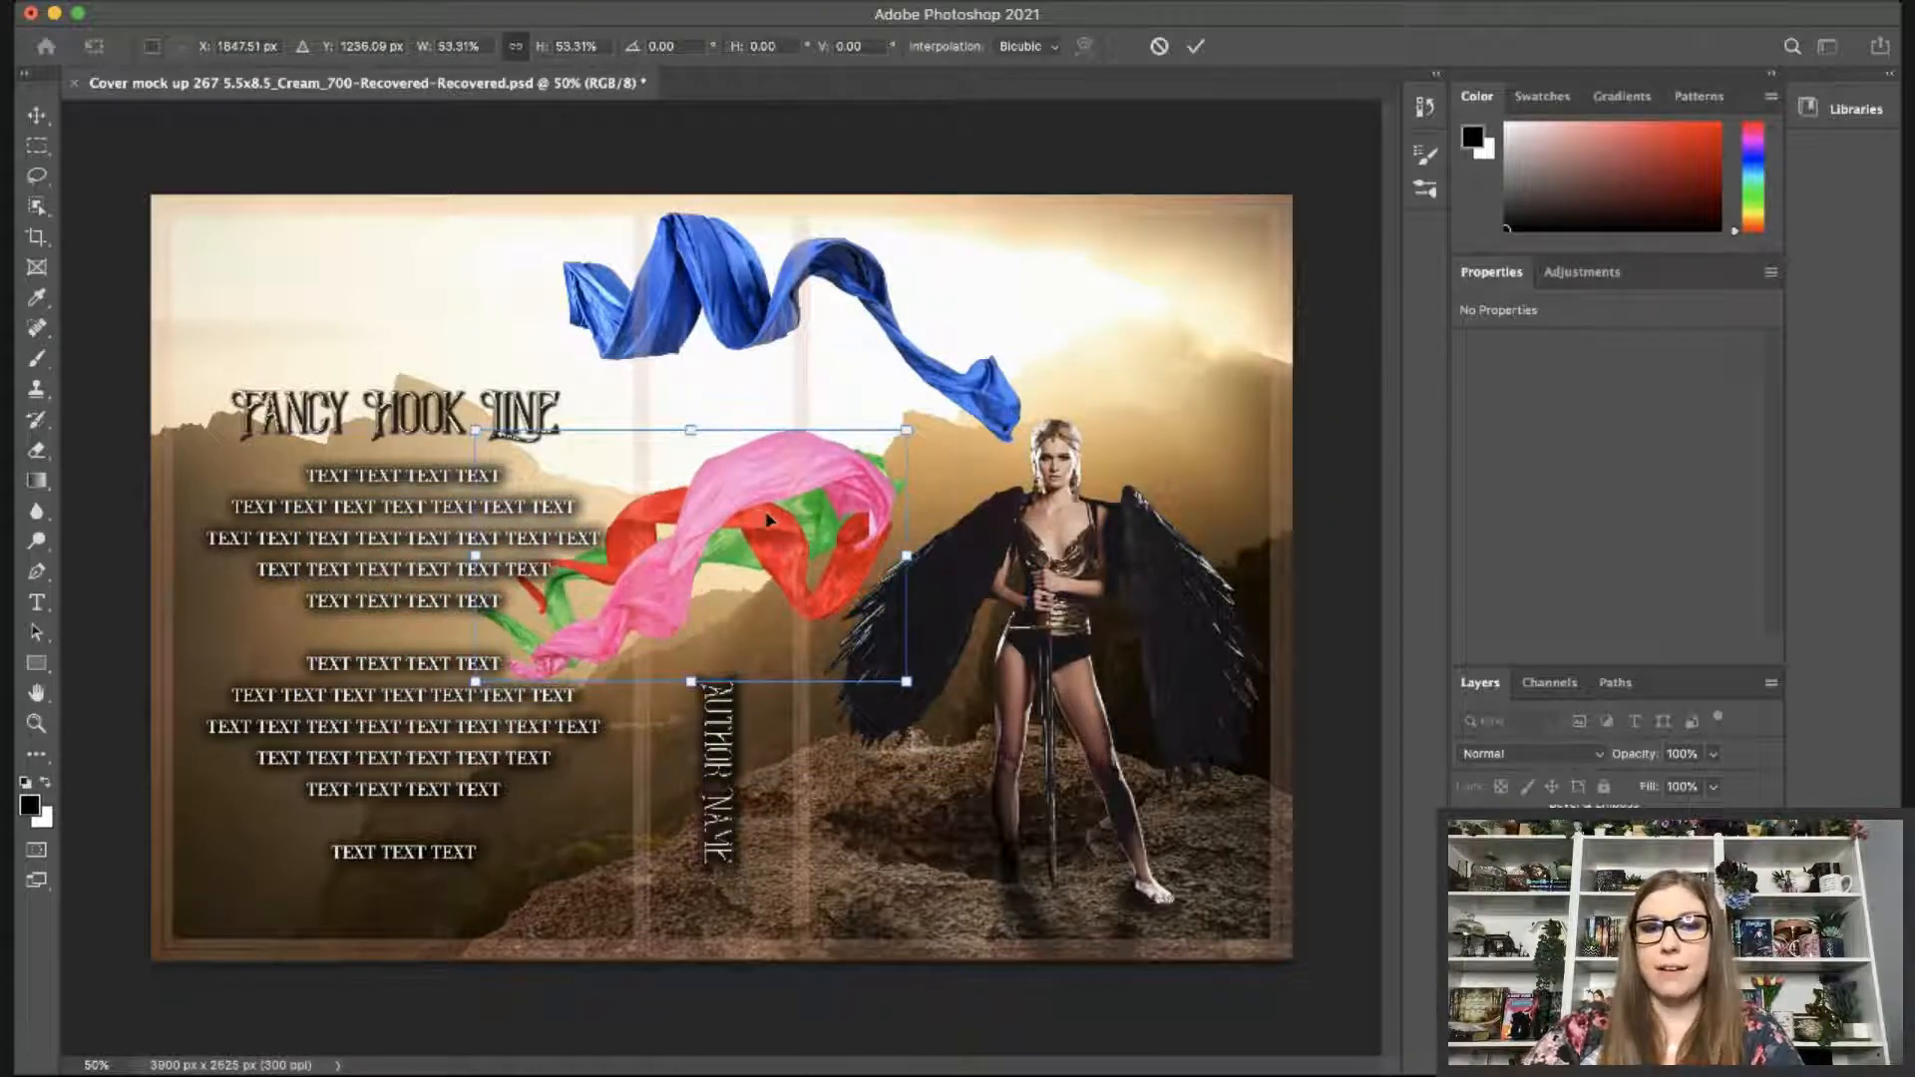
pyautogui.press('Return')
pyautogui.press('b')
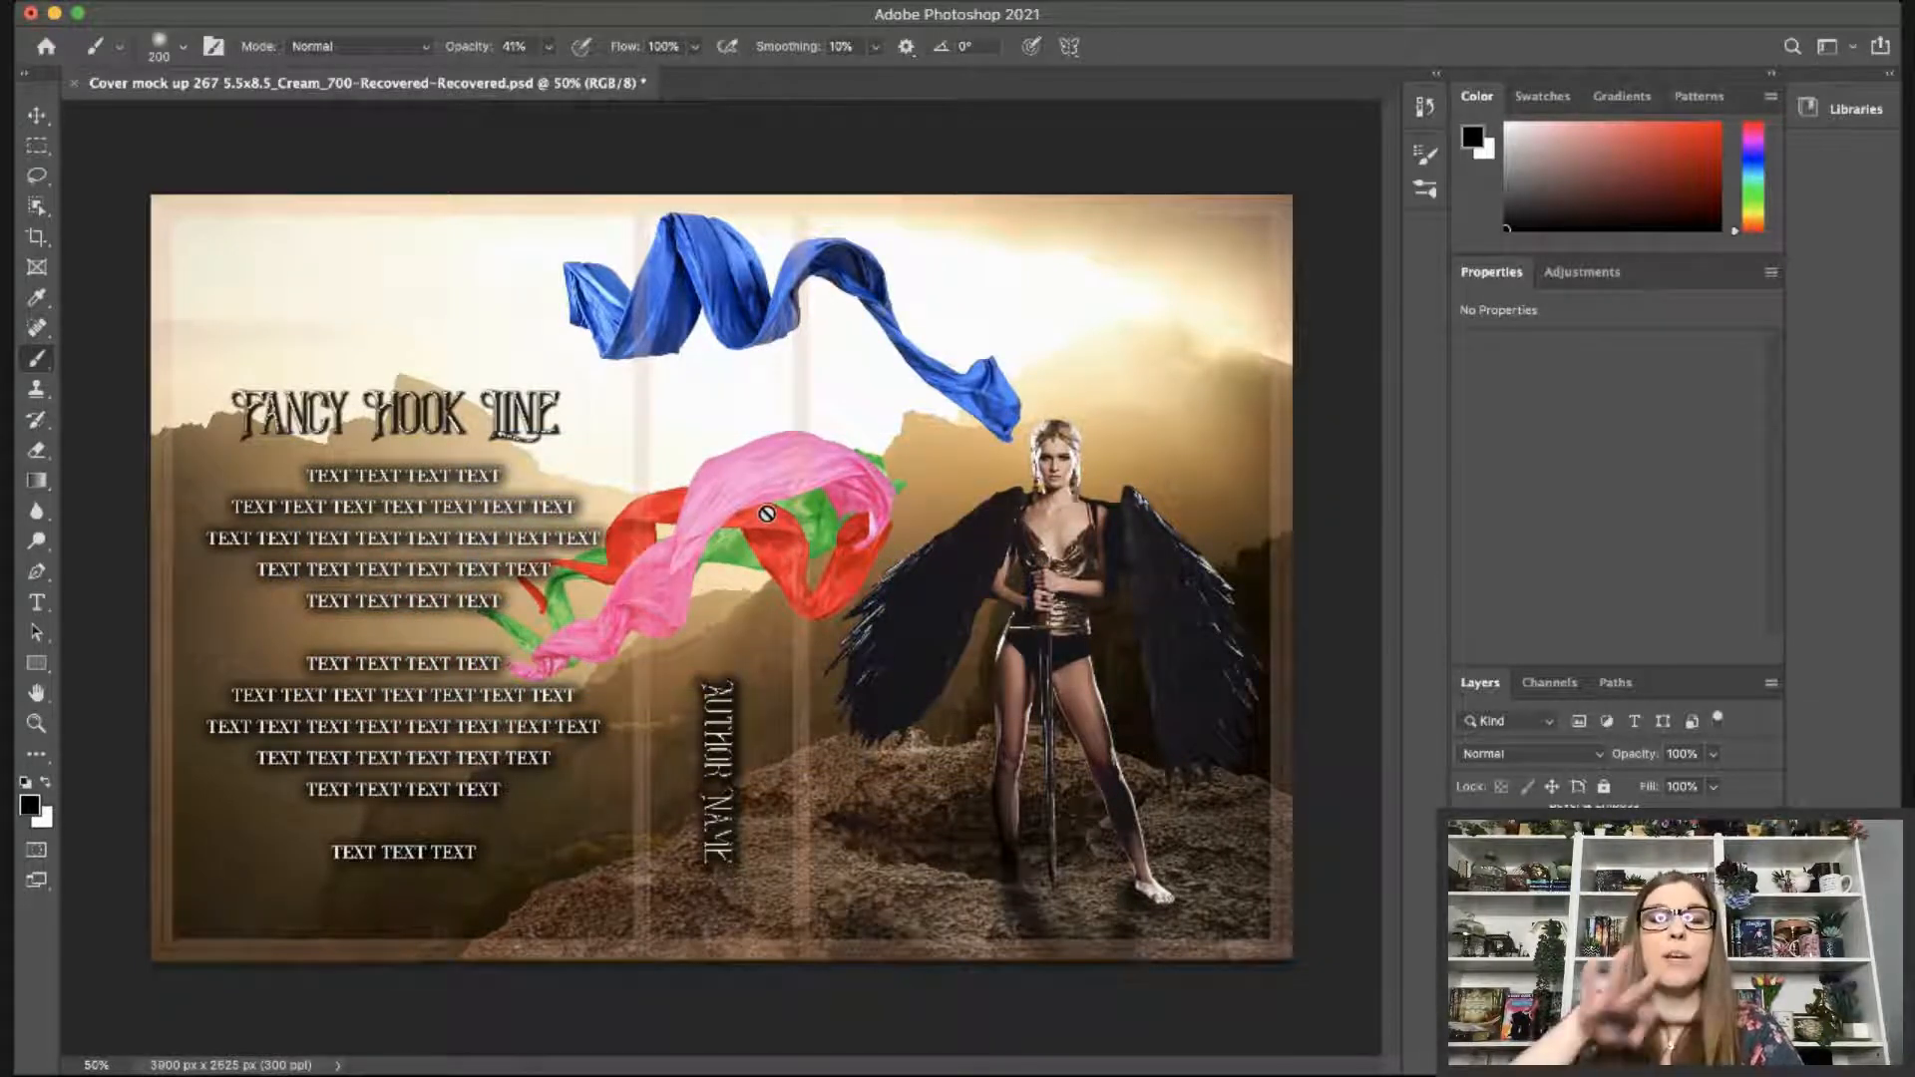
# Separate the fabrics by moving the red one down over the author name and the pink one onto the back cover text.
pyautogui.click(37, 117)
pyautogui.keyDown('super'); pyautogui.click(715, 464); pyautogui.keyUp('super')
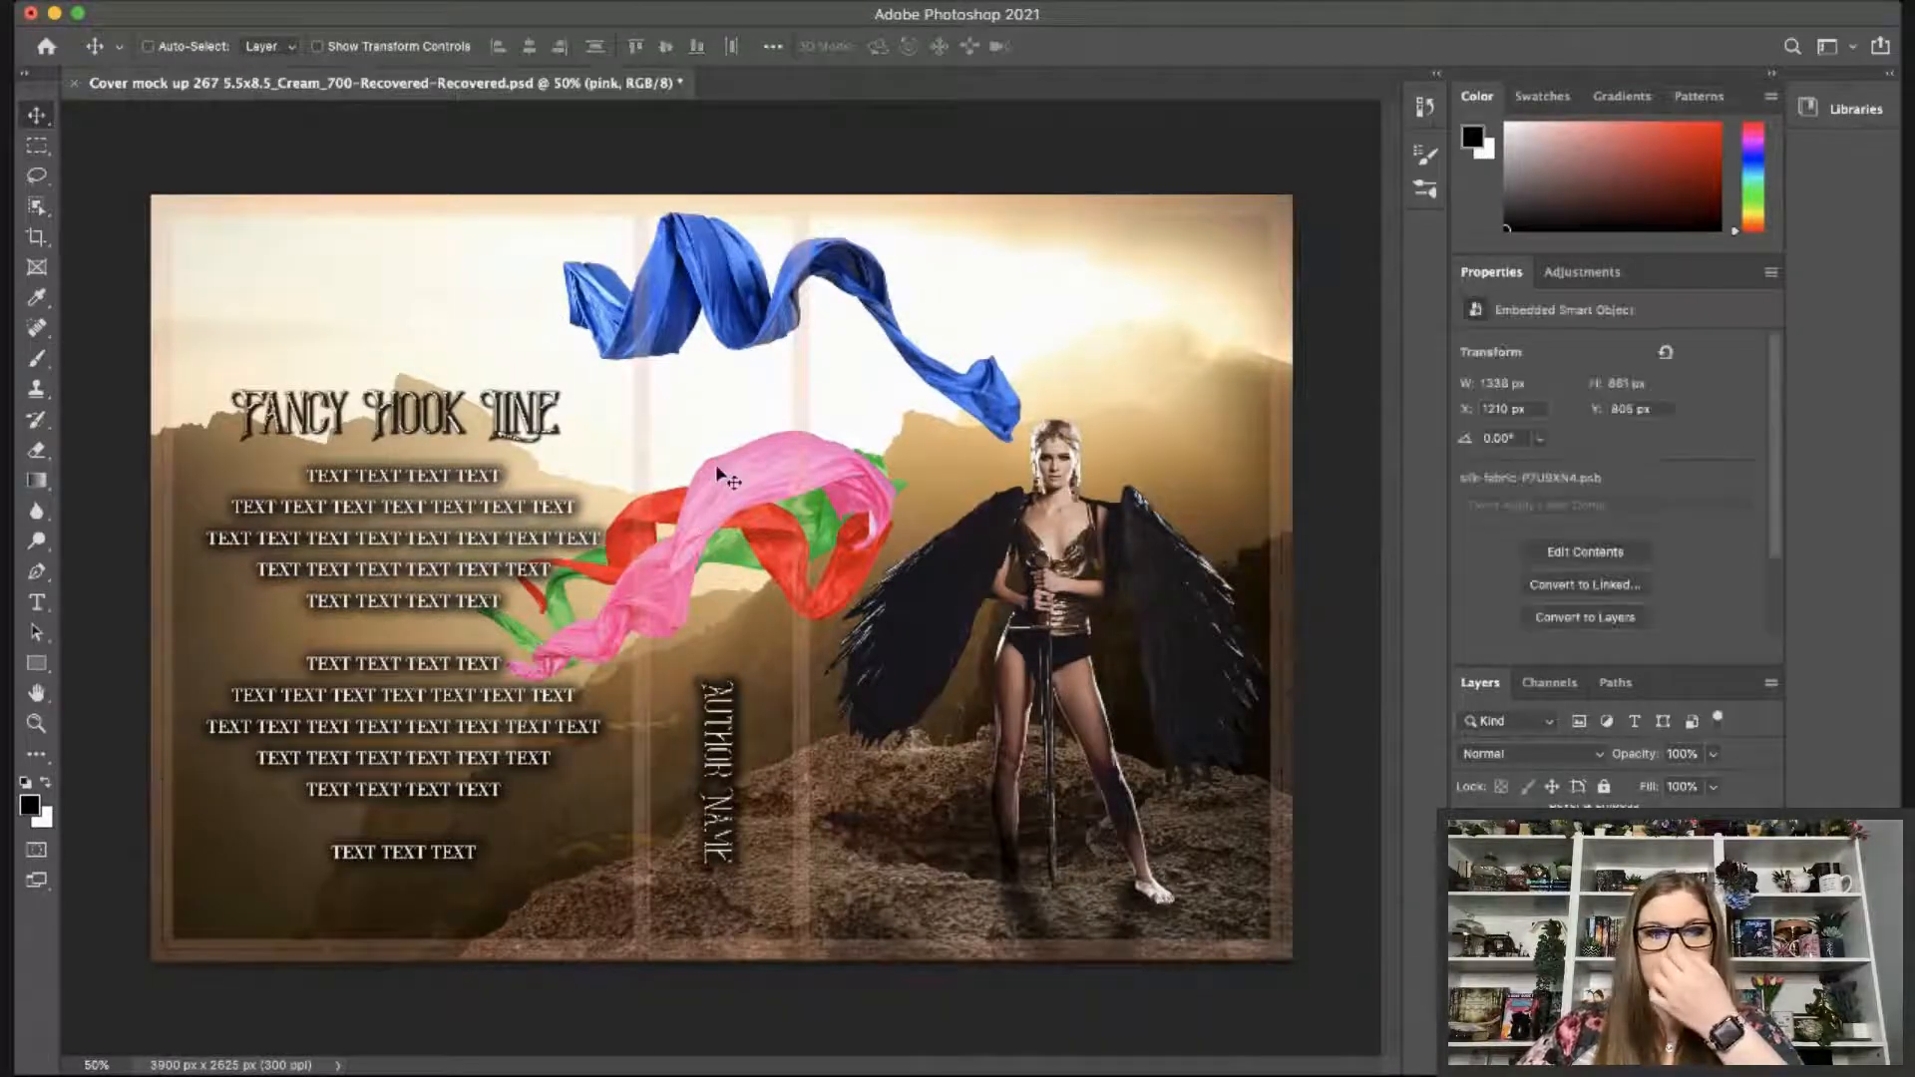
pyautogui.moveTo(715, 464); pyautogui.dragTo(1127, 615)
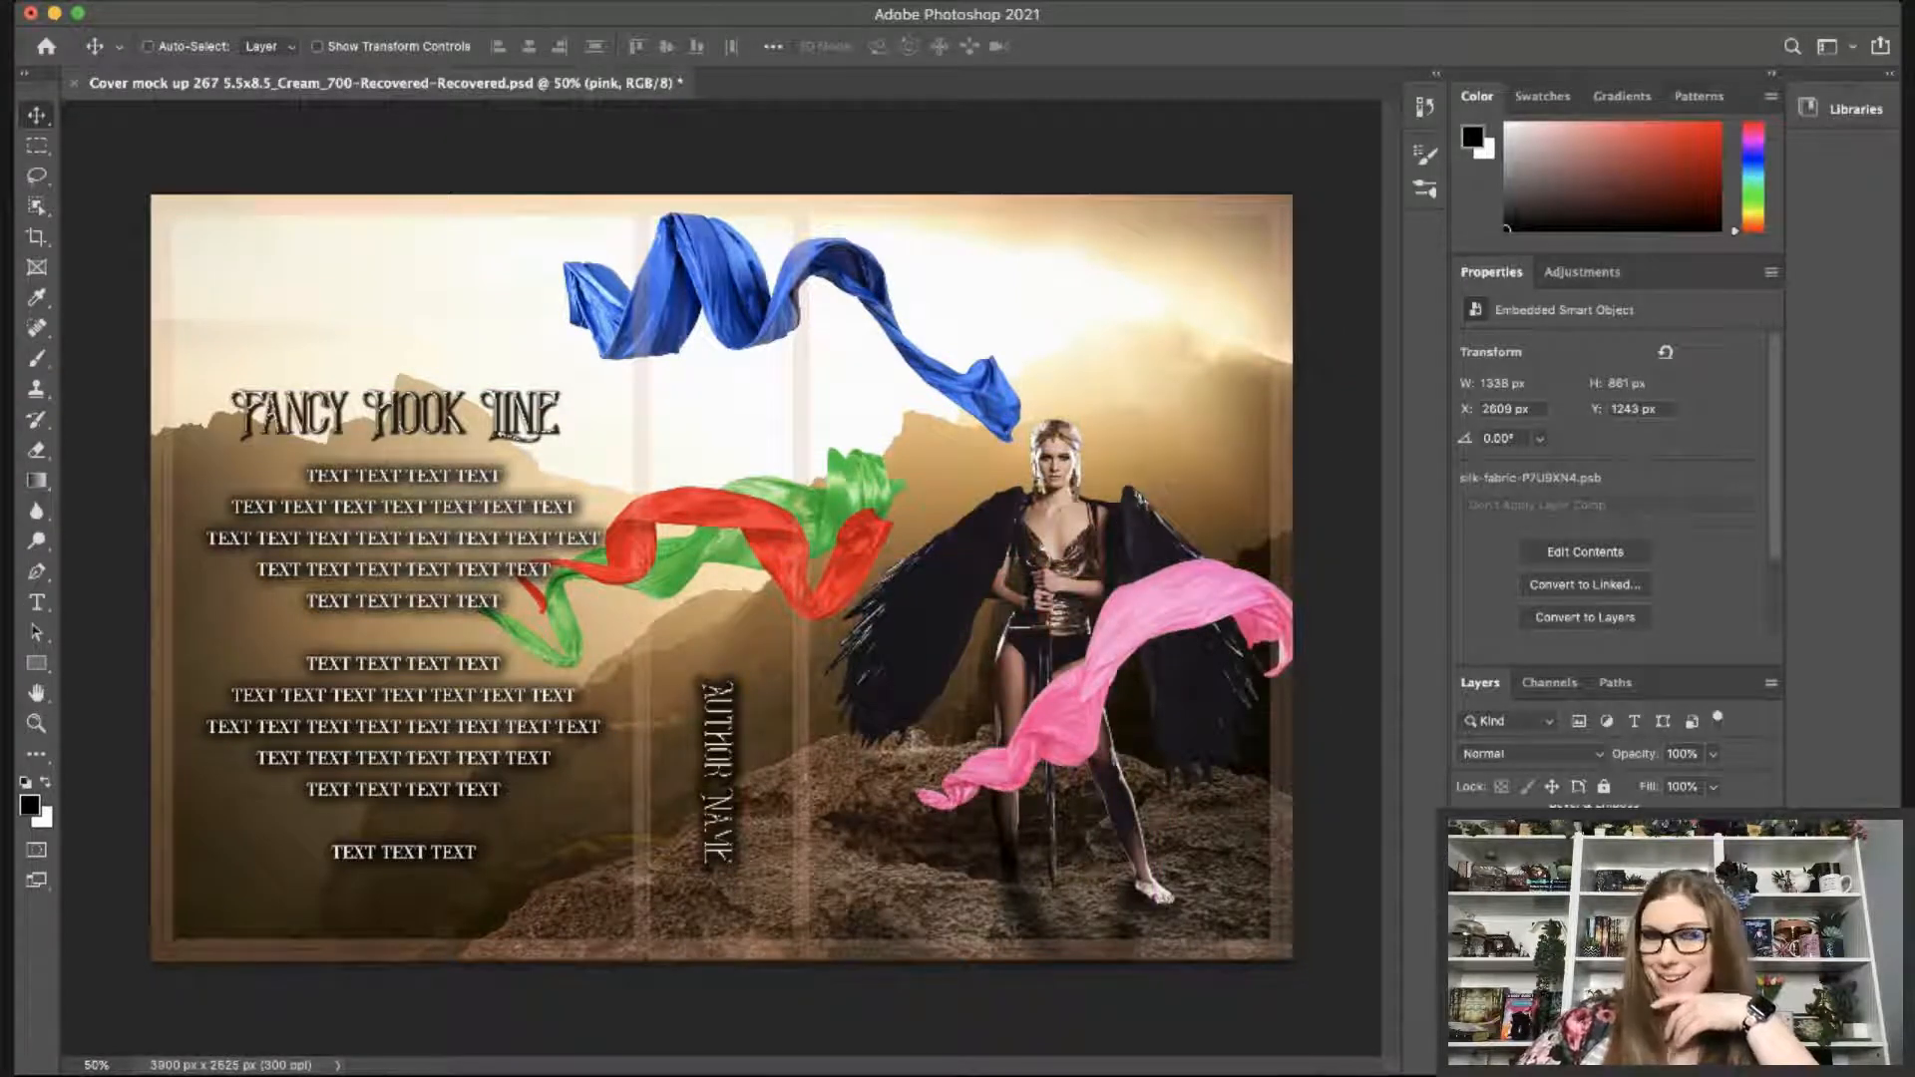
pyautogui.click(1596, 898)
pyautogui.moveTo(741, 548); pyautogui.dragTo(669, 735)
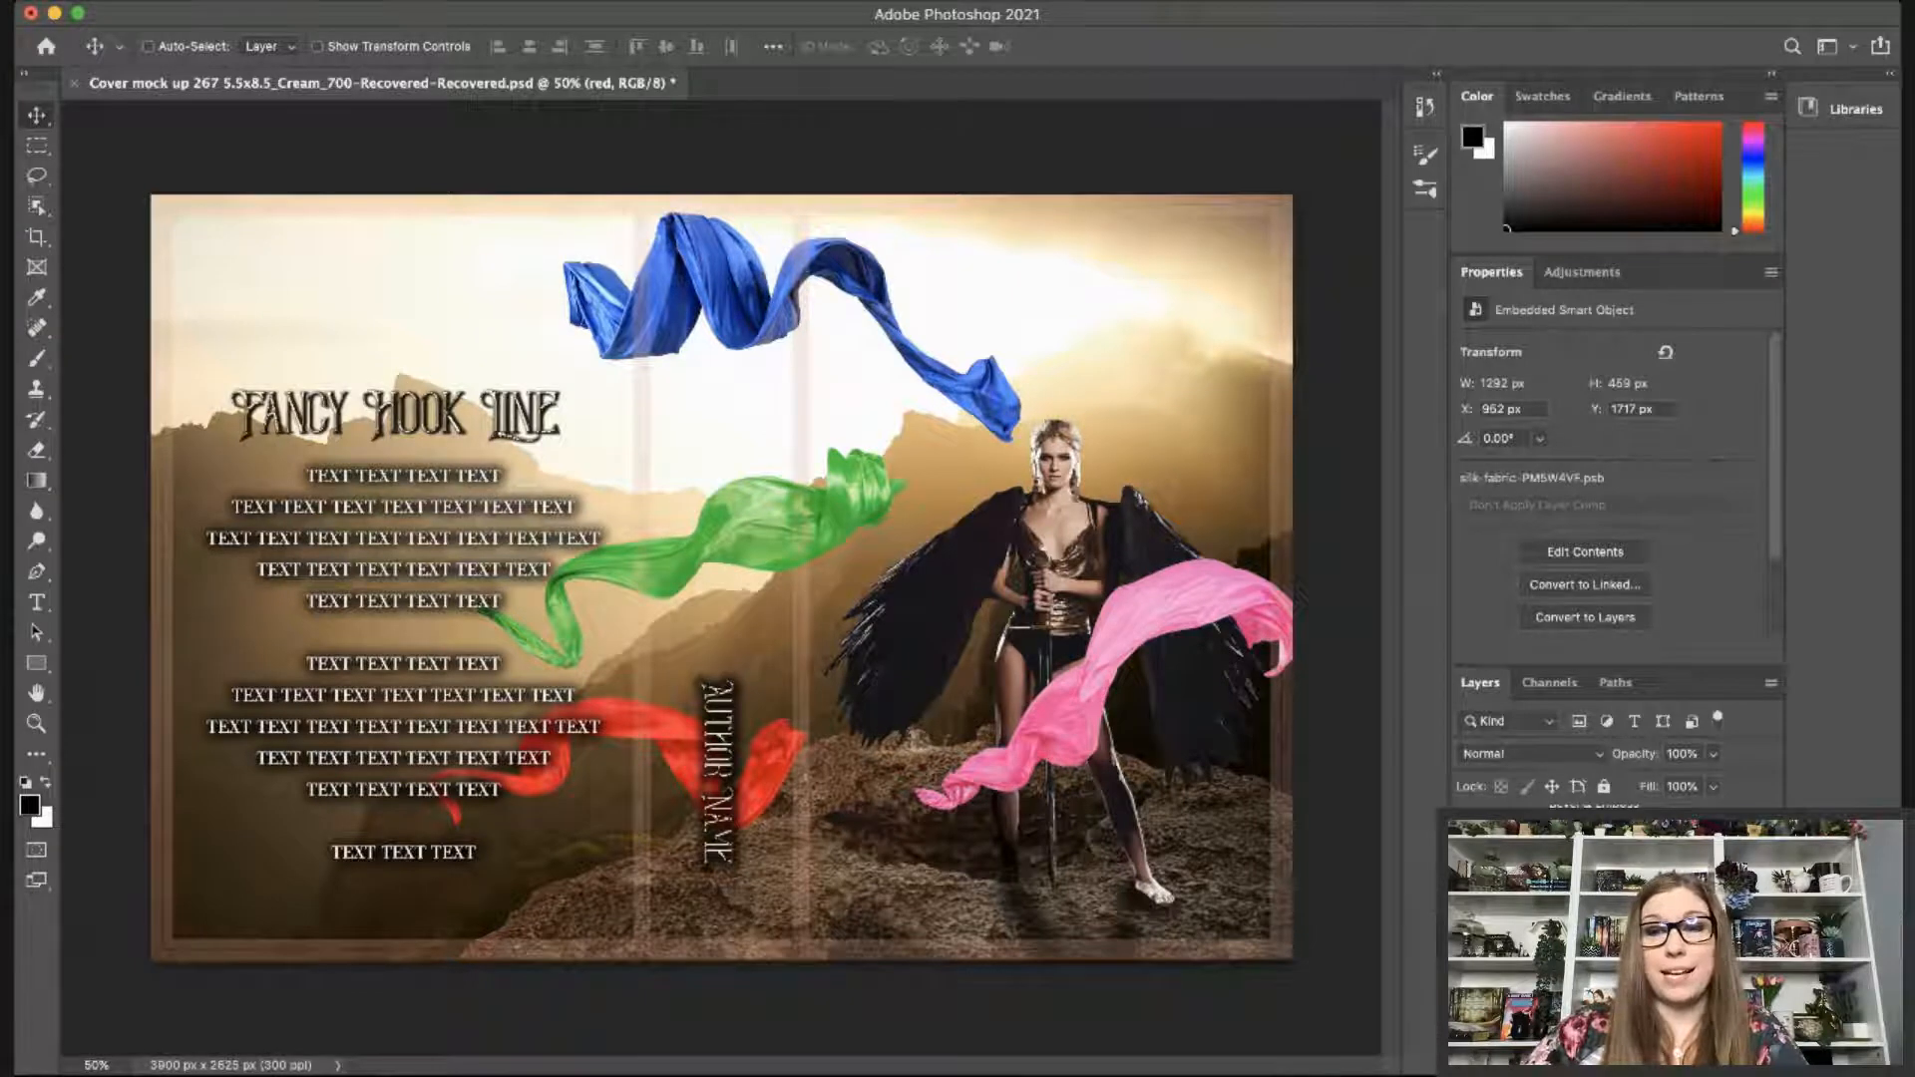
pyautogui.keyDown('super'); pyautogui.click(1277, 598); pyautogui.keyUp('super')
pyautogui.moveTo(1277, 599); pyautogui.dragTo(597, 404)
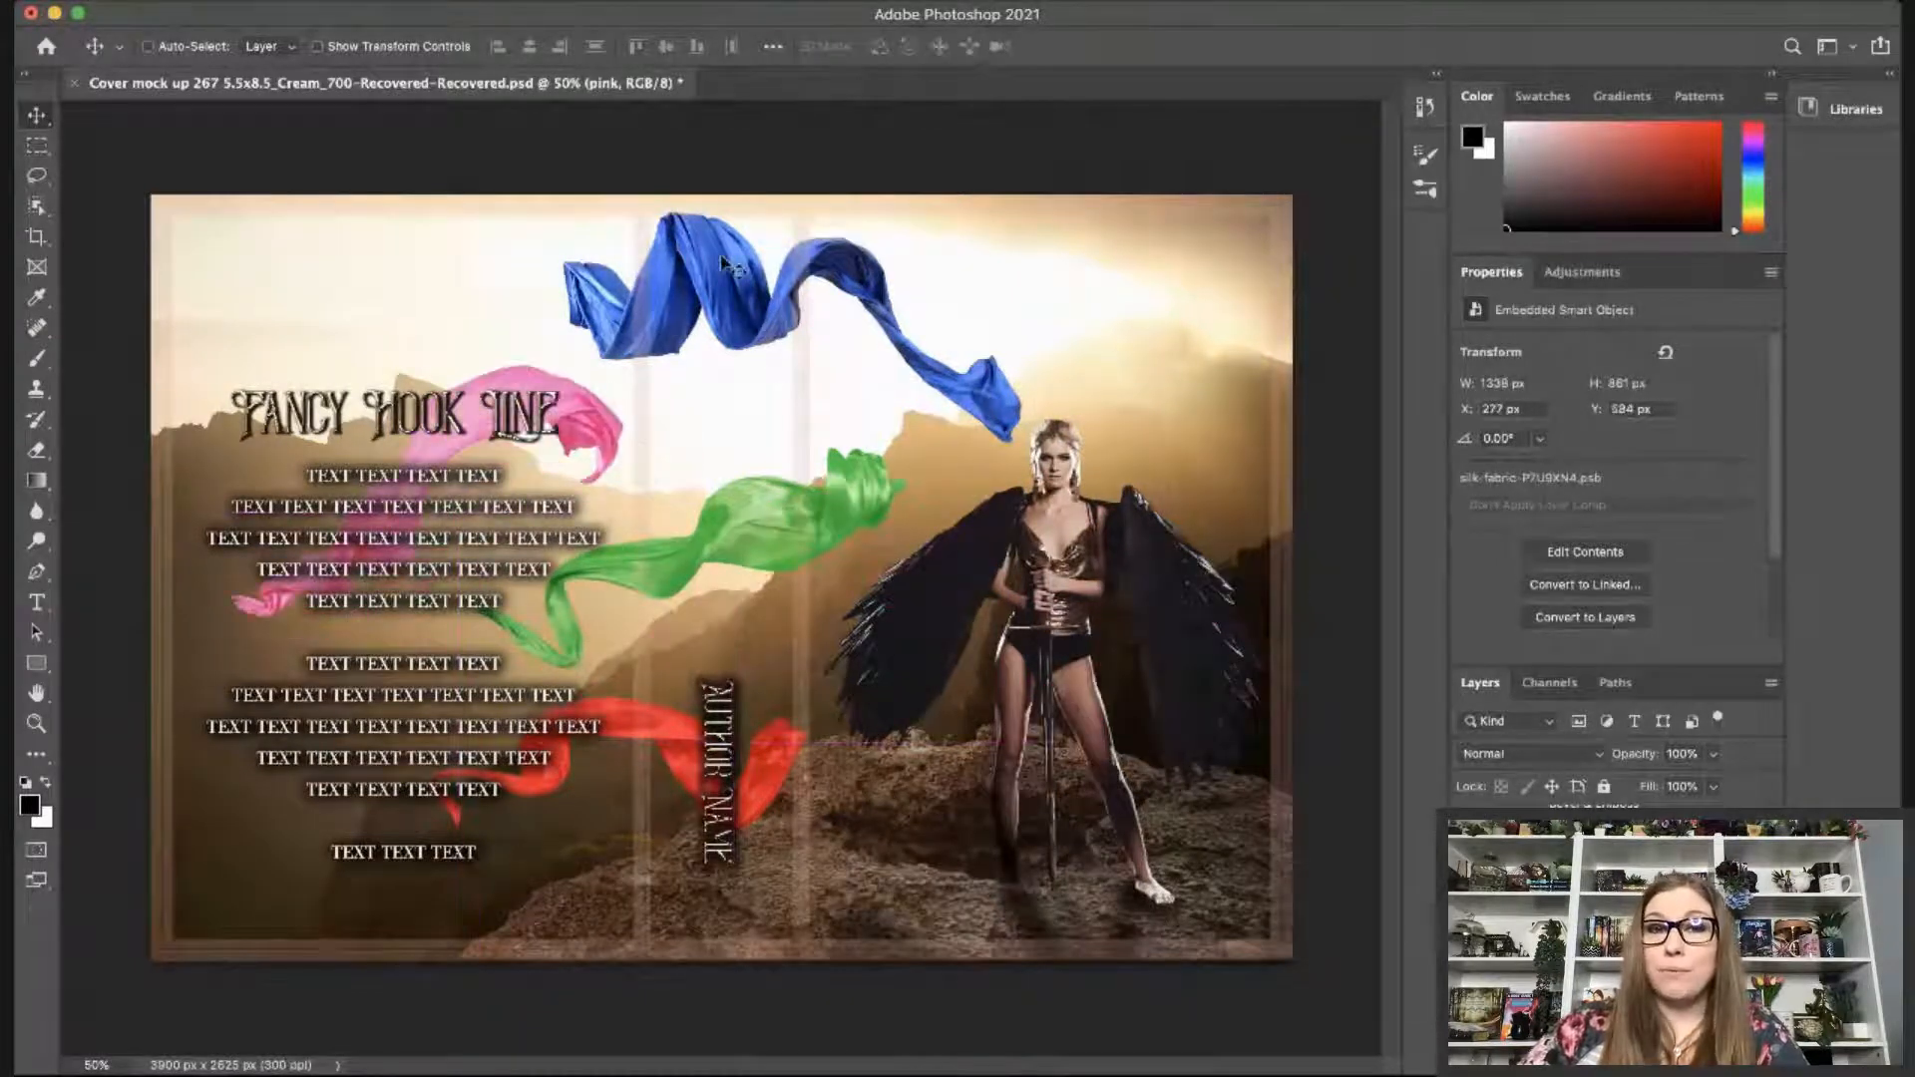
pyautogui.moveTo(729, 265); pyautogui.dragTo(648, 317)
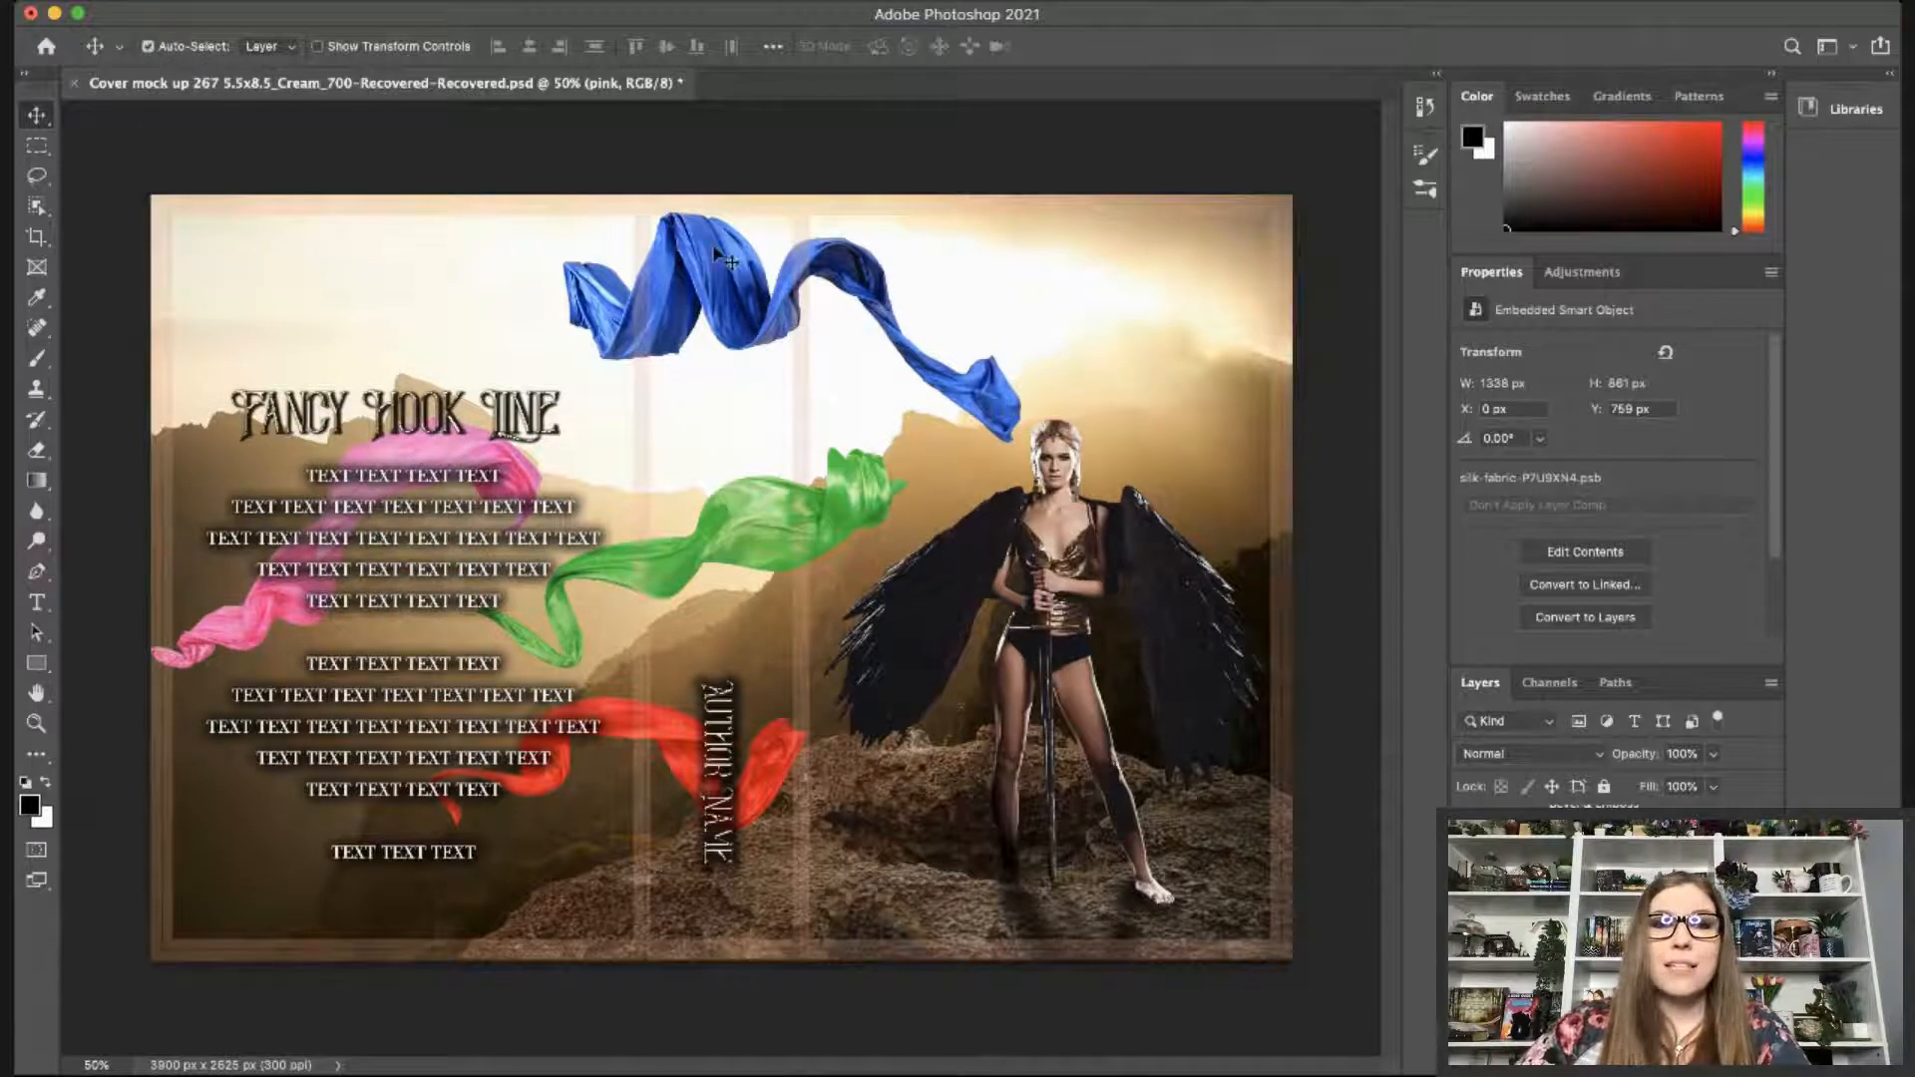
# Move the blue fabric over the woman's hips like a skirt, nudging it up and right to align it with her waist.
pyautogui.moveTo(720, 264); pyautogui.dragTo(1102, 667)
pyautogui.press('Up')
pyautogui.press('Up')
pyautogui.press('Up')
pyautogui.press('Up')
pyautogui.press('Up')
pyautogui.press('Up')
pyautogui.press('Up')
pyautogui.press('Up')
pyautogui.press('Up')
pyautogui.press('Up')
pyautogui.press('Up')
pyautogui.press('Up')
pyautogui.press('Up')
pyautogui.press('Up')
pyautogui.press('Up')
pyautogui.press('Up')
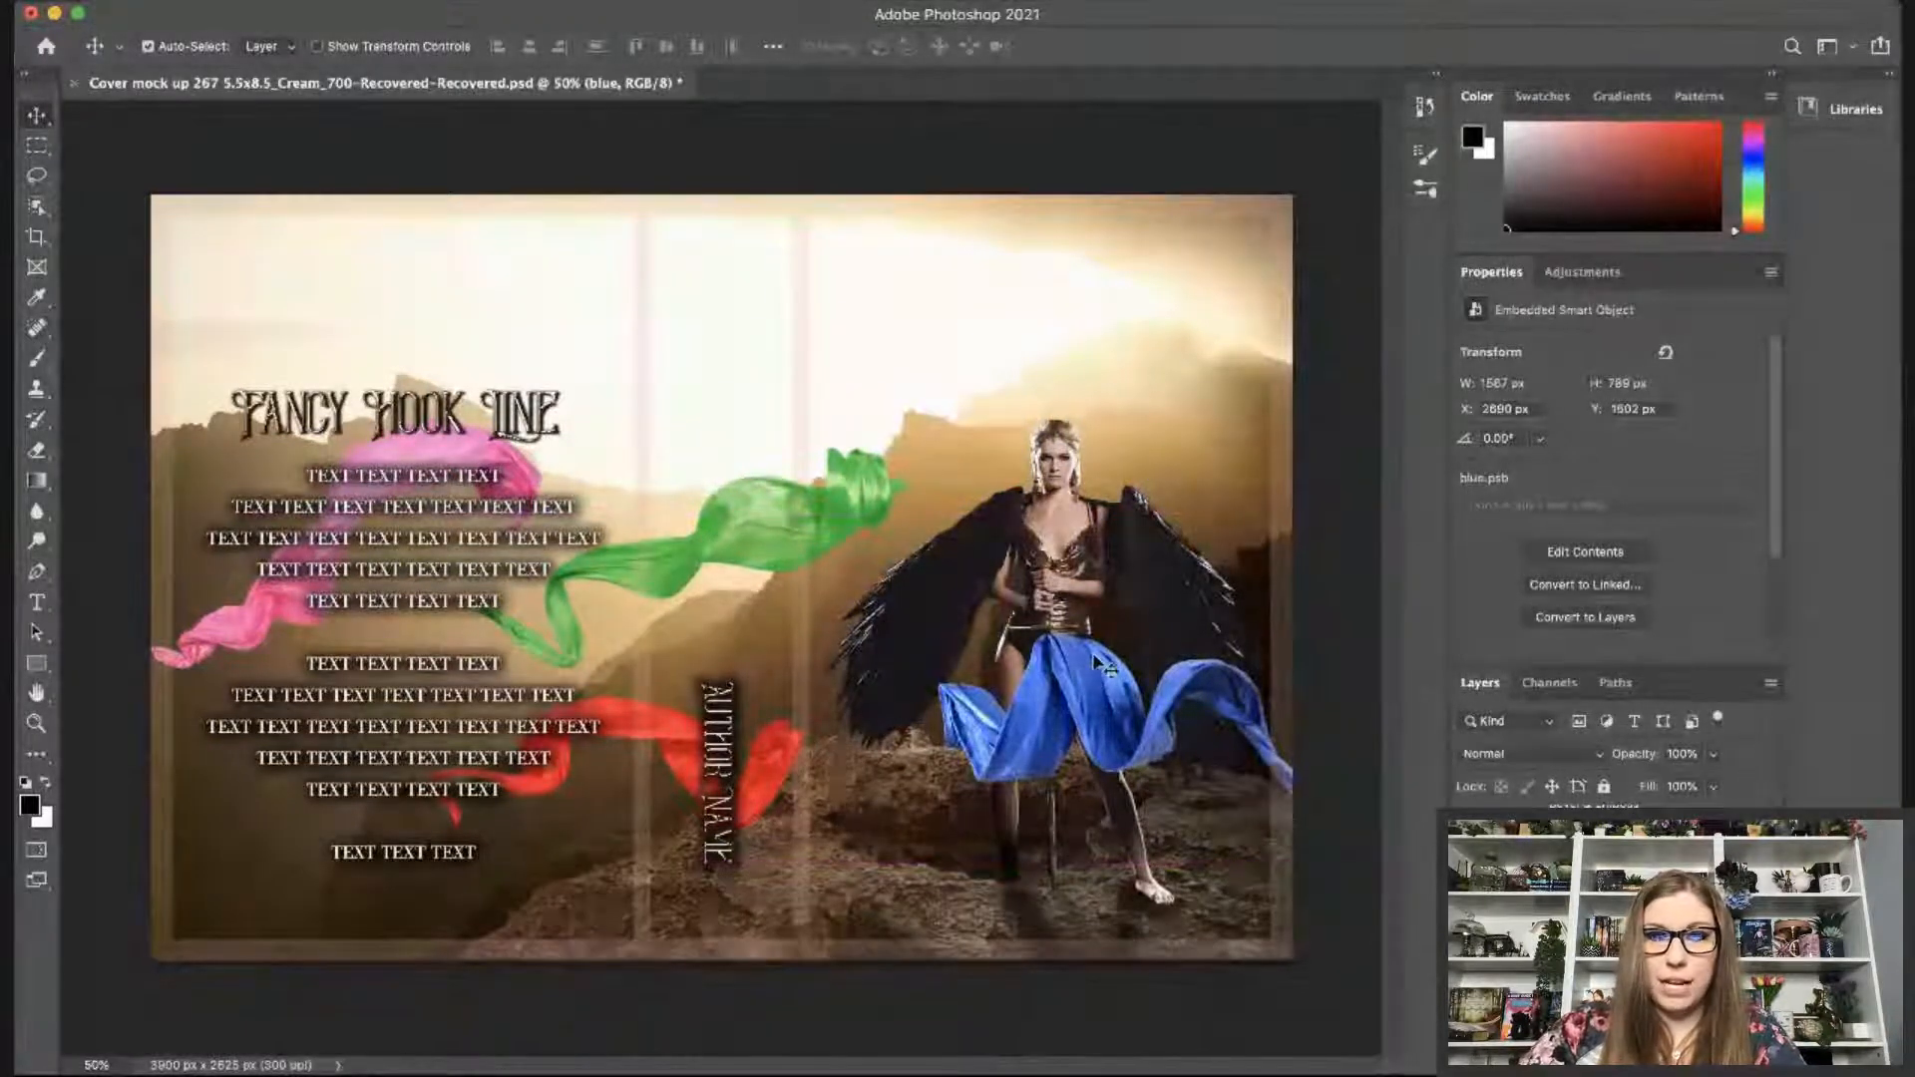
pyautogui.press('Right')
pyautogui.press('Right')
pyautogui.press('Right')
pyautogui.press('Right')
pyautogui.press('Right')
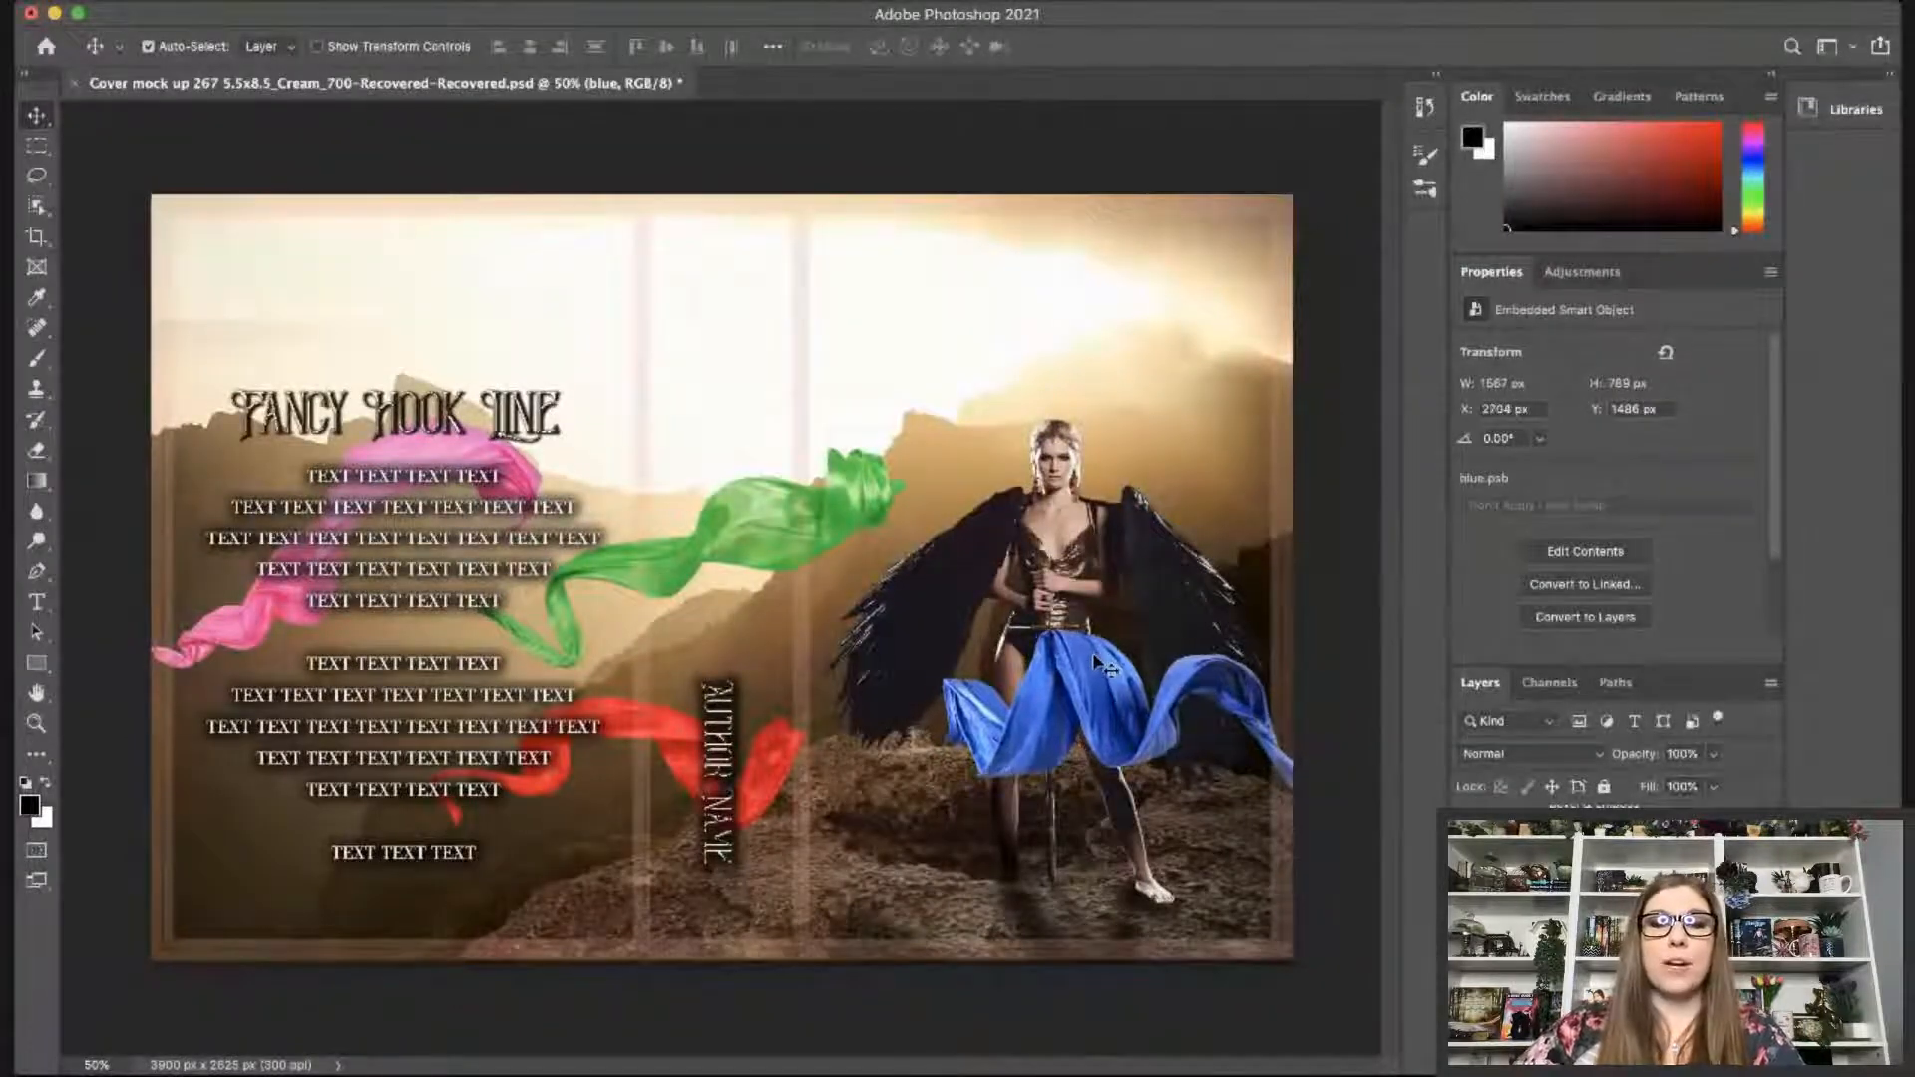
pyautogui.press('Right')
pyautogui.press('Right')
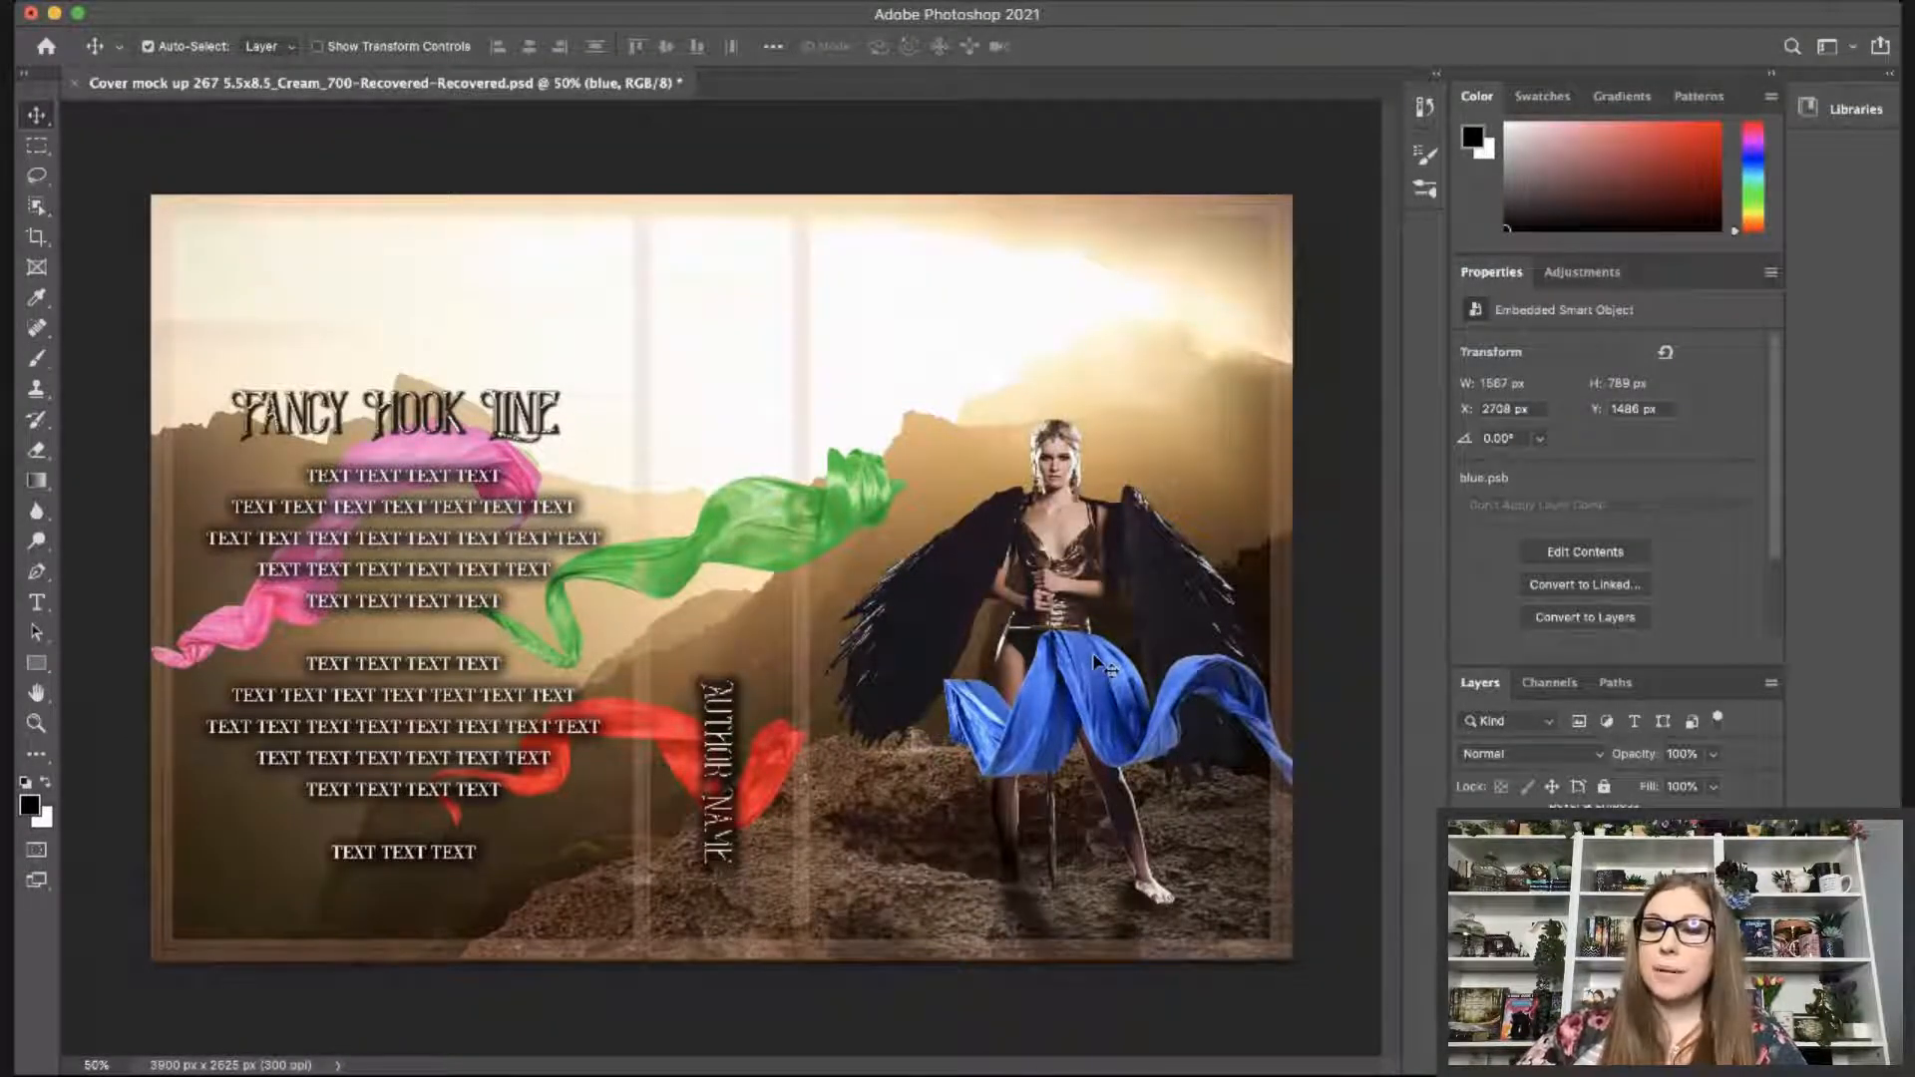
pyautogui.press('Right')
pyautogui.press('Right')
# Add a layer mask to the blue fabric and paint out its portion over the sword and front thigh with a 100% opacity black brush.
pyautogui.click(1607, 1060)
pyautogui.click(37, 358)
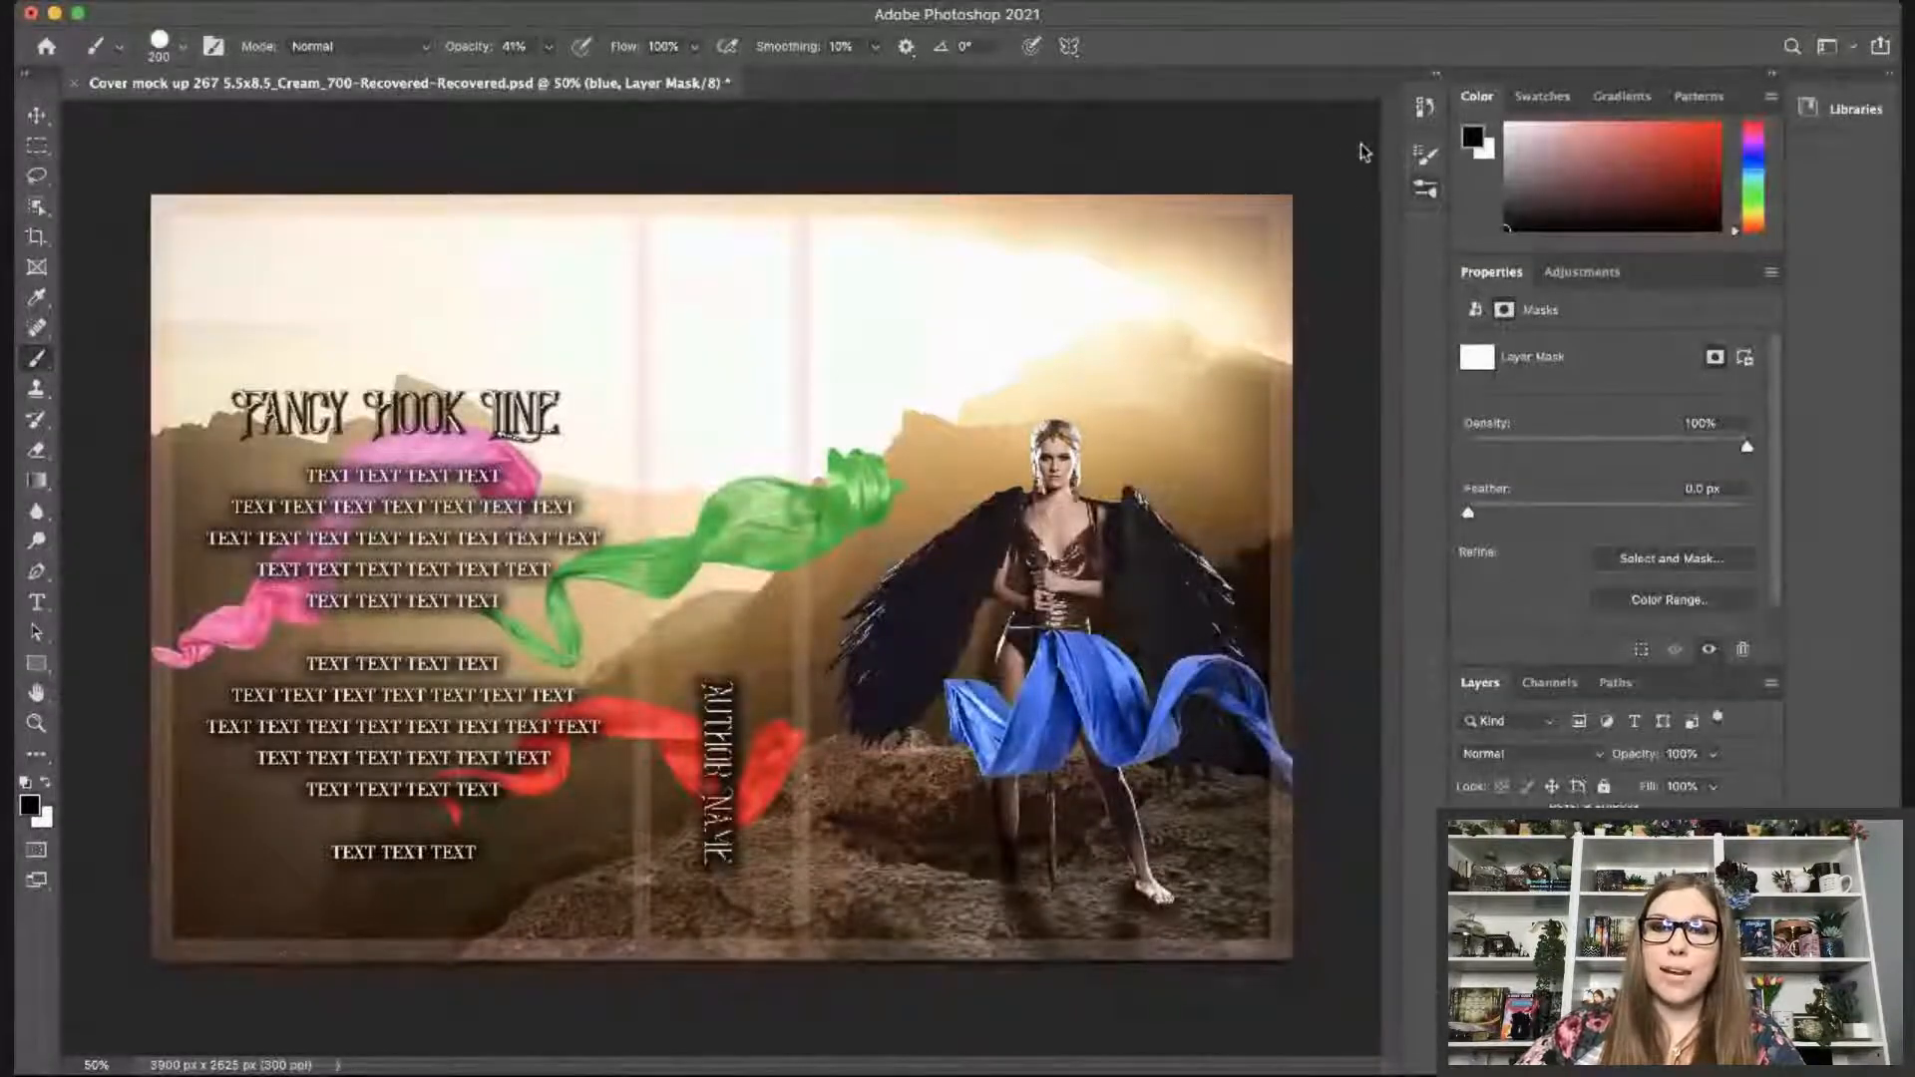
pyautogui.click(110, 1066)
pyautogui.write('200')
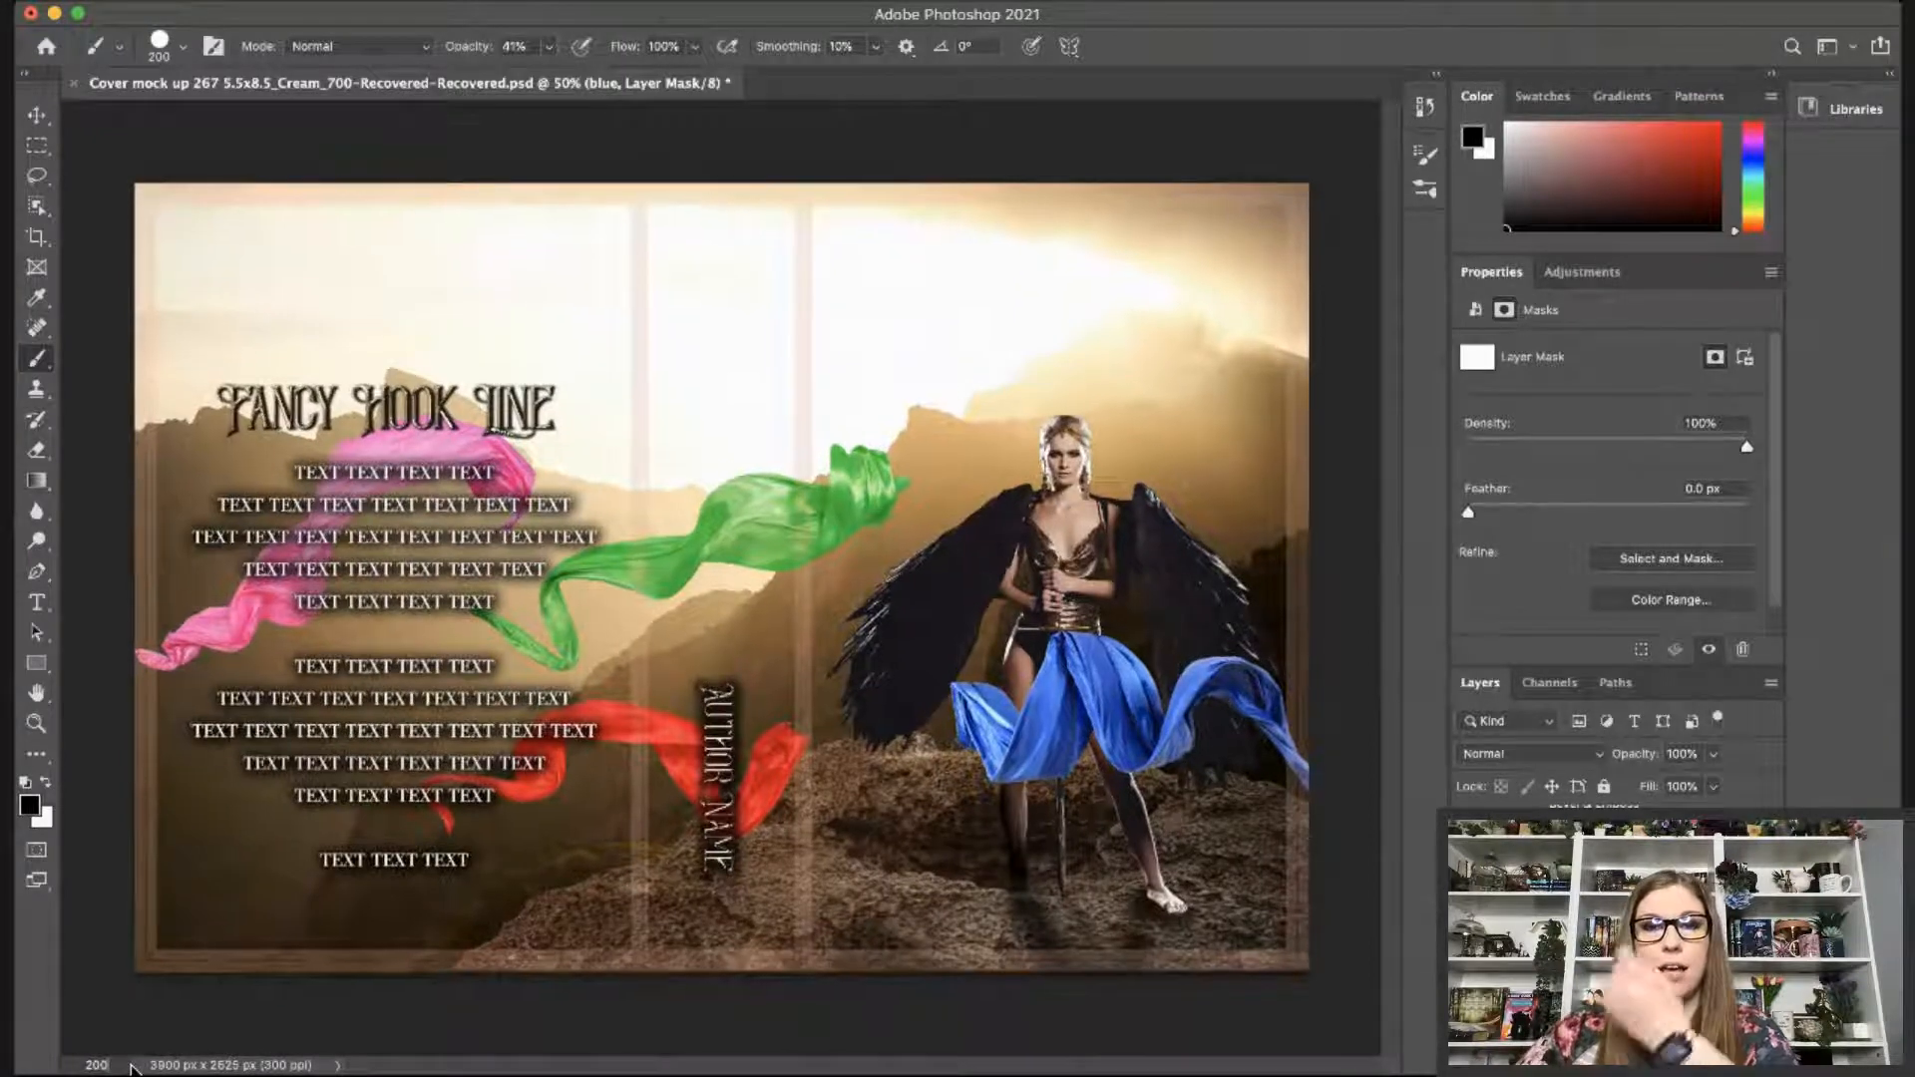
pyautogui.press('Return')
pyautogui.moveTo(928, 1065); pyautogui.dragTo(1119, 1066)
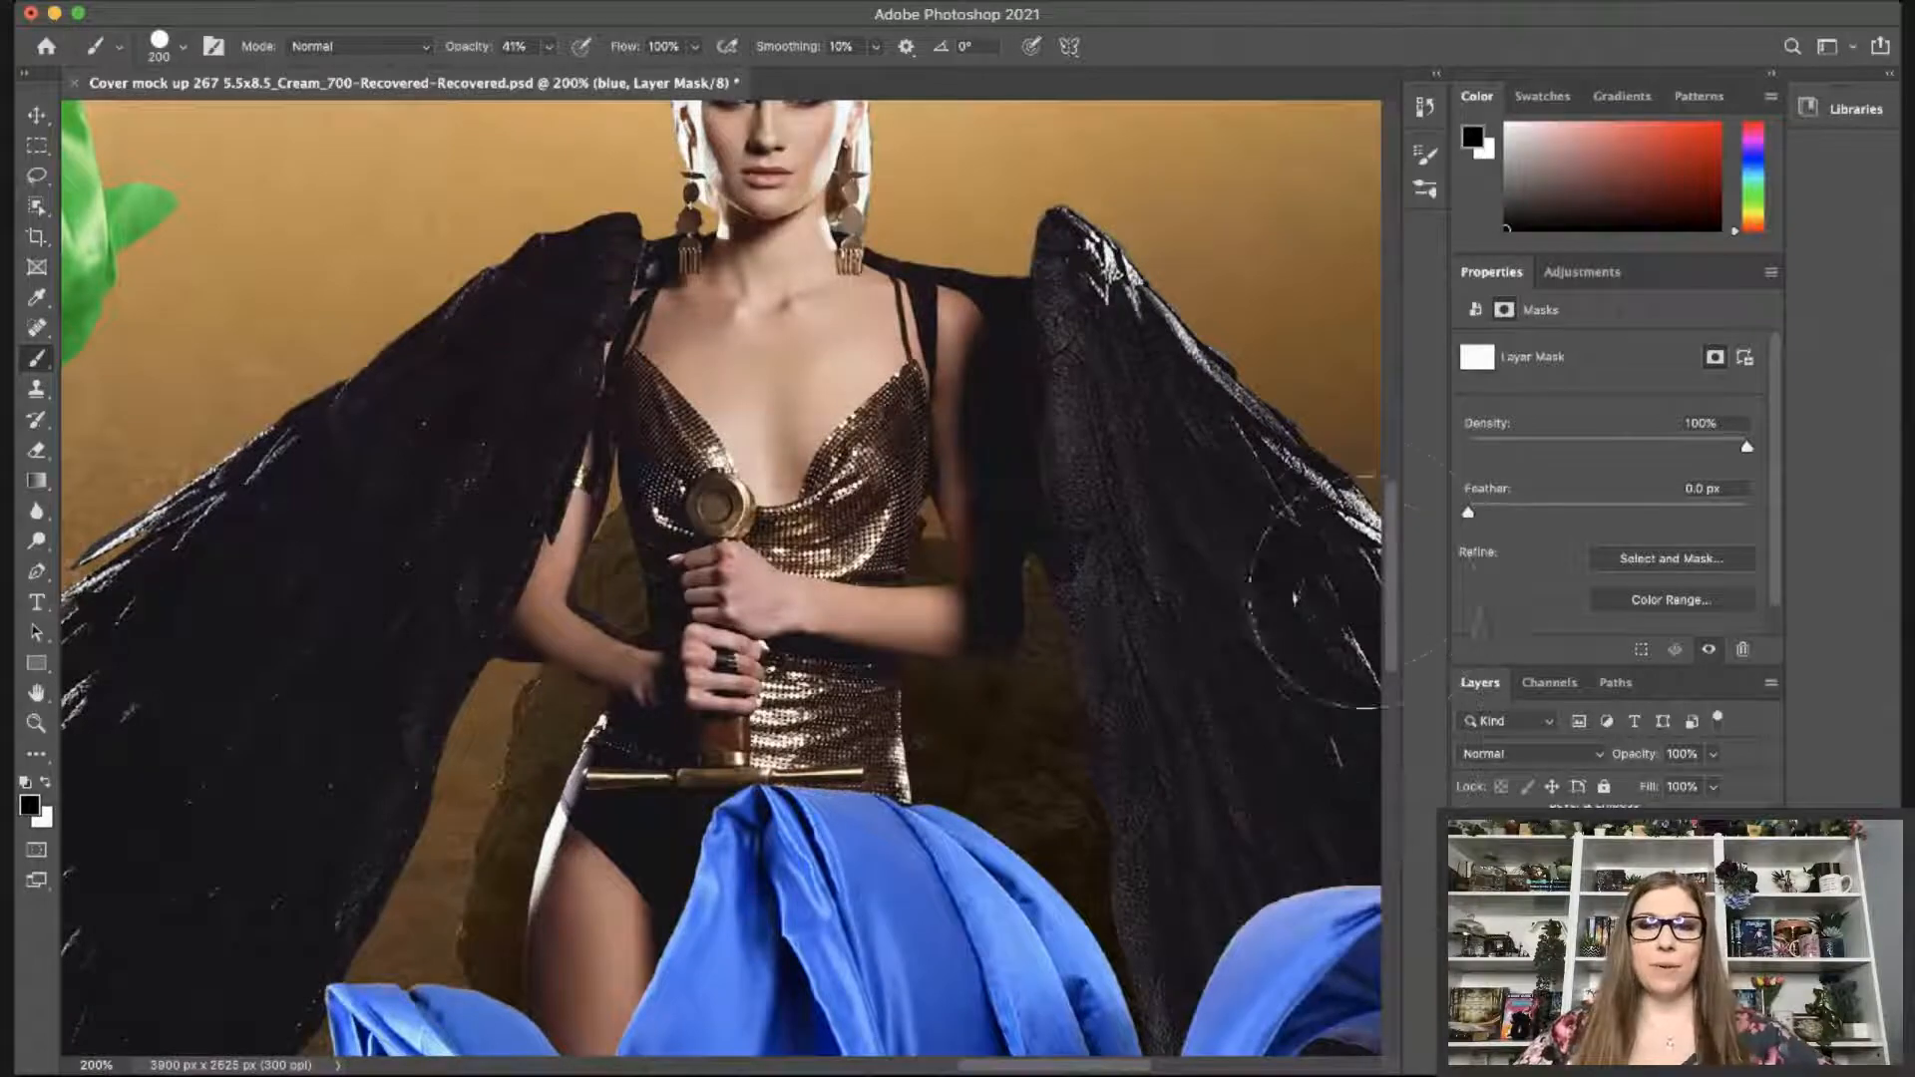
pyautogui.moveTo(1392, 573); pyautogui.dragTo(1387, 692)
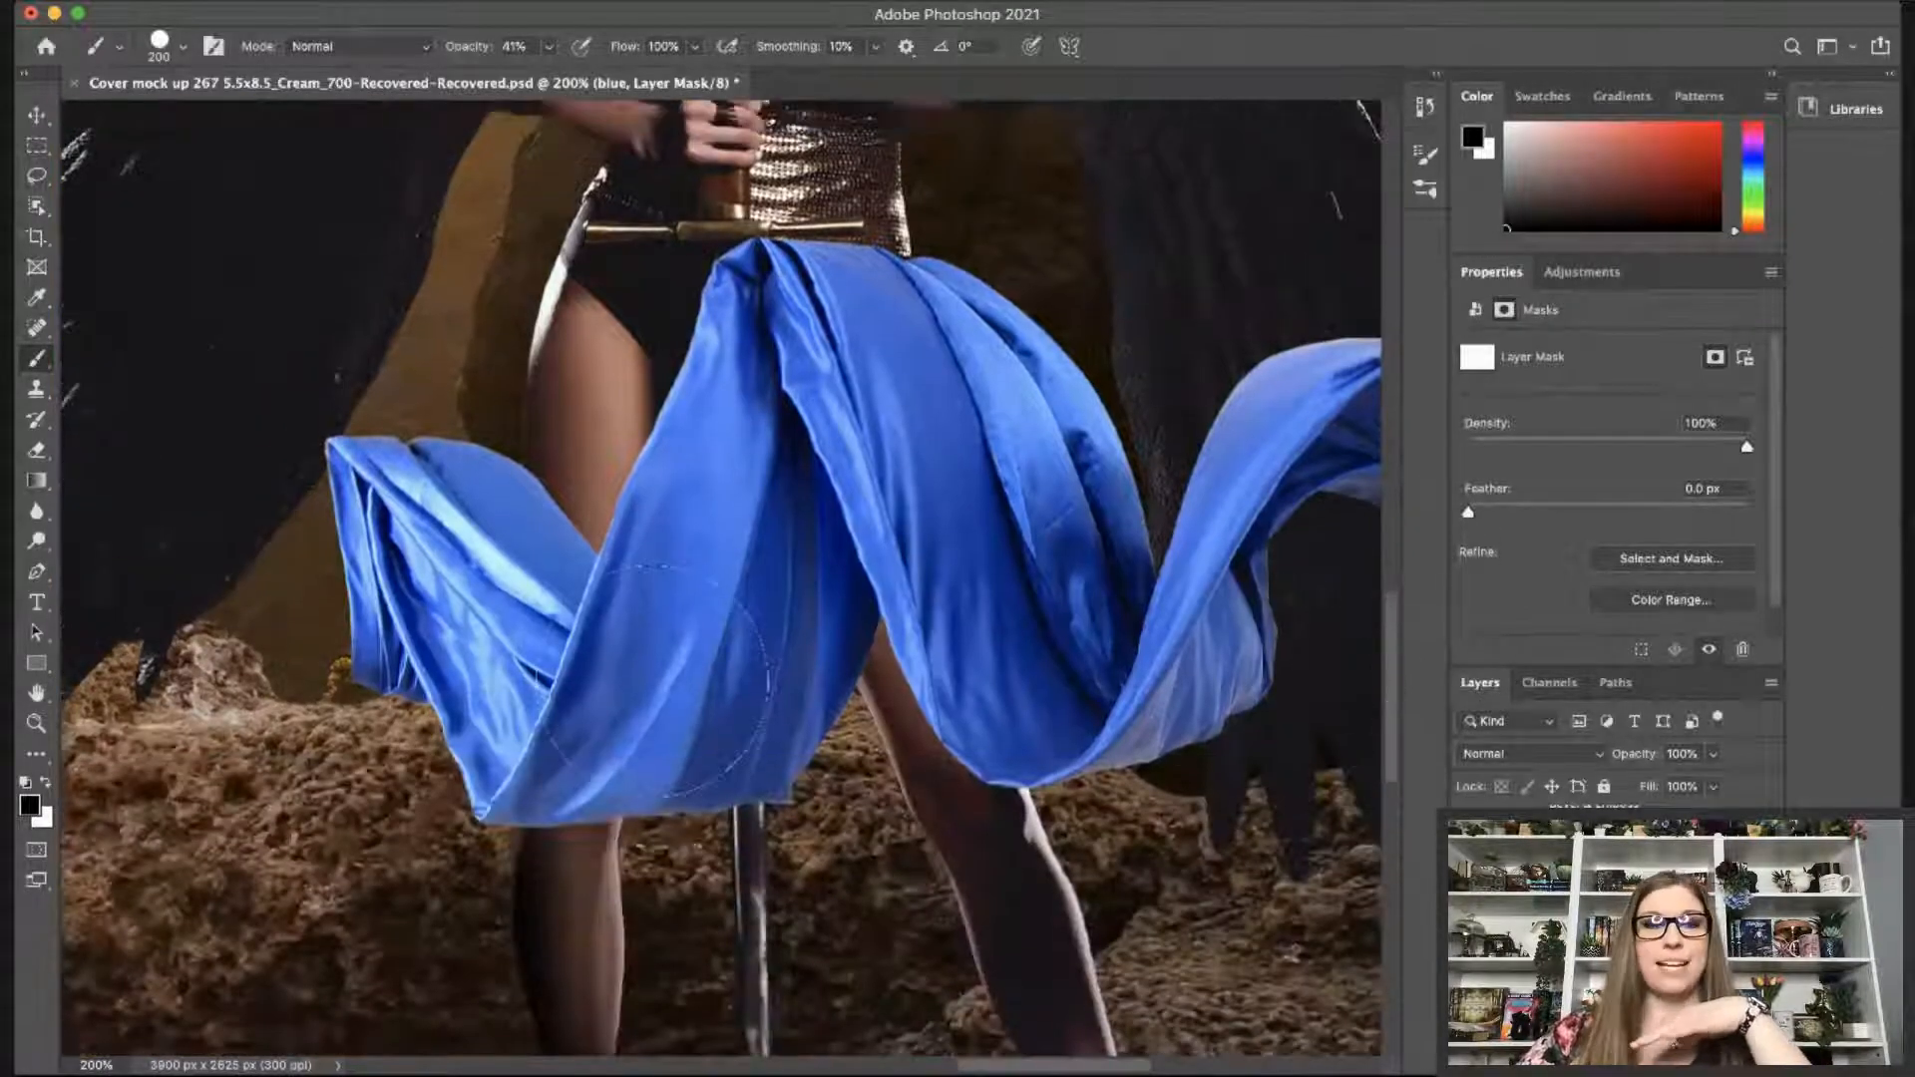
pyautogui.moveTo(404, 713); pyautogui.dragTo(394, 346)
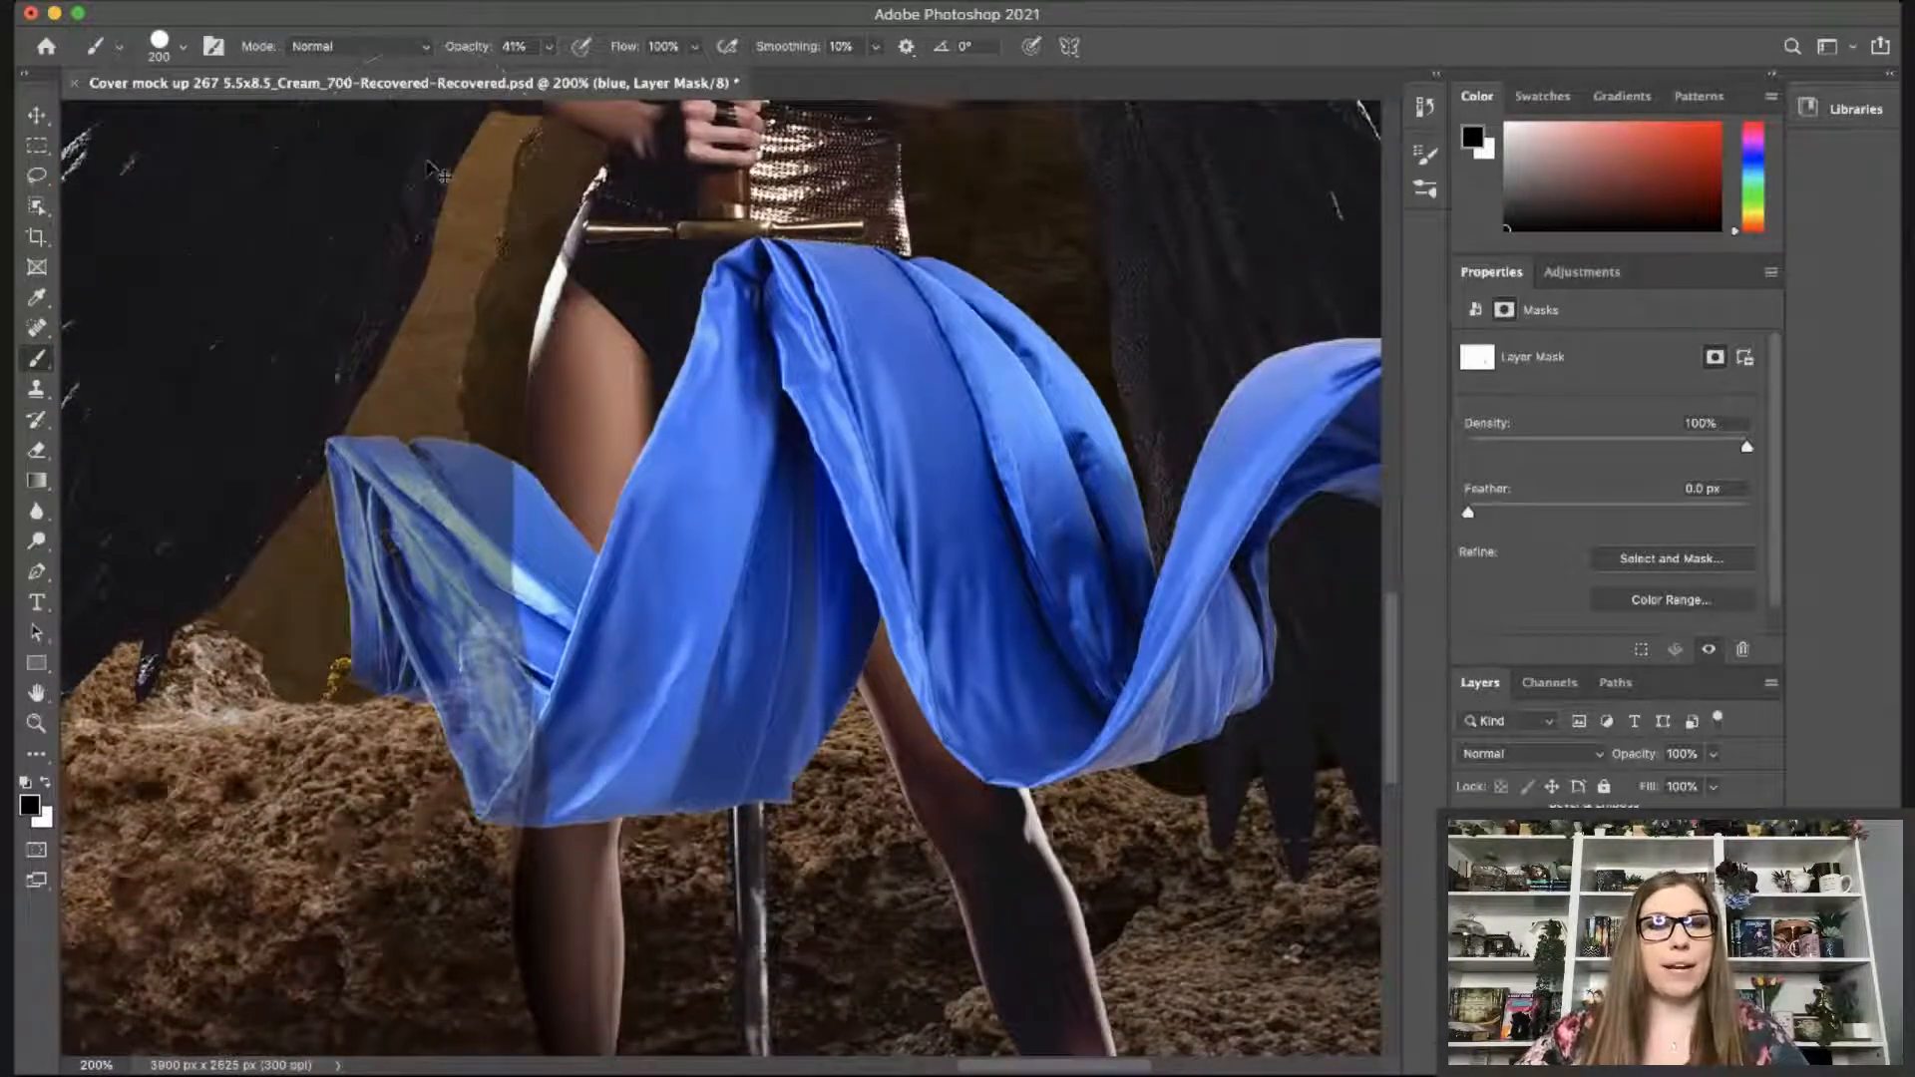
pyautogui.press('super+z')
pyautogui.press('0')
pyautogui.moveTo(429, 519)
pyautogui.mouseDown()
pyautogui.moveTo(449, 648)
pyautogui.moveTo(619, 599)
pyautogui.moveTo(738, 519)
pyautogui.moveTo(661, 607)
pyautogui.moveTo(644, 469)
pyautogui.moveTo(664, 369)
pyautogui.moveTo(663, 534)
pyautogui.mouseUp()
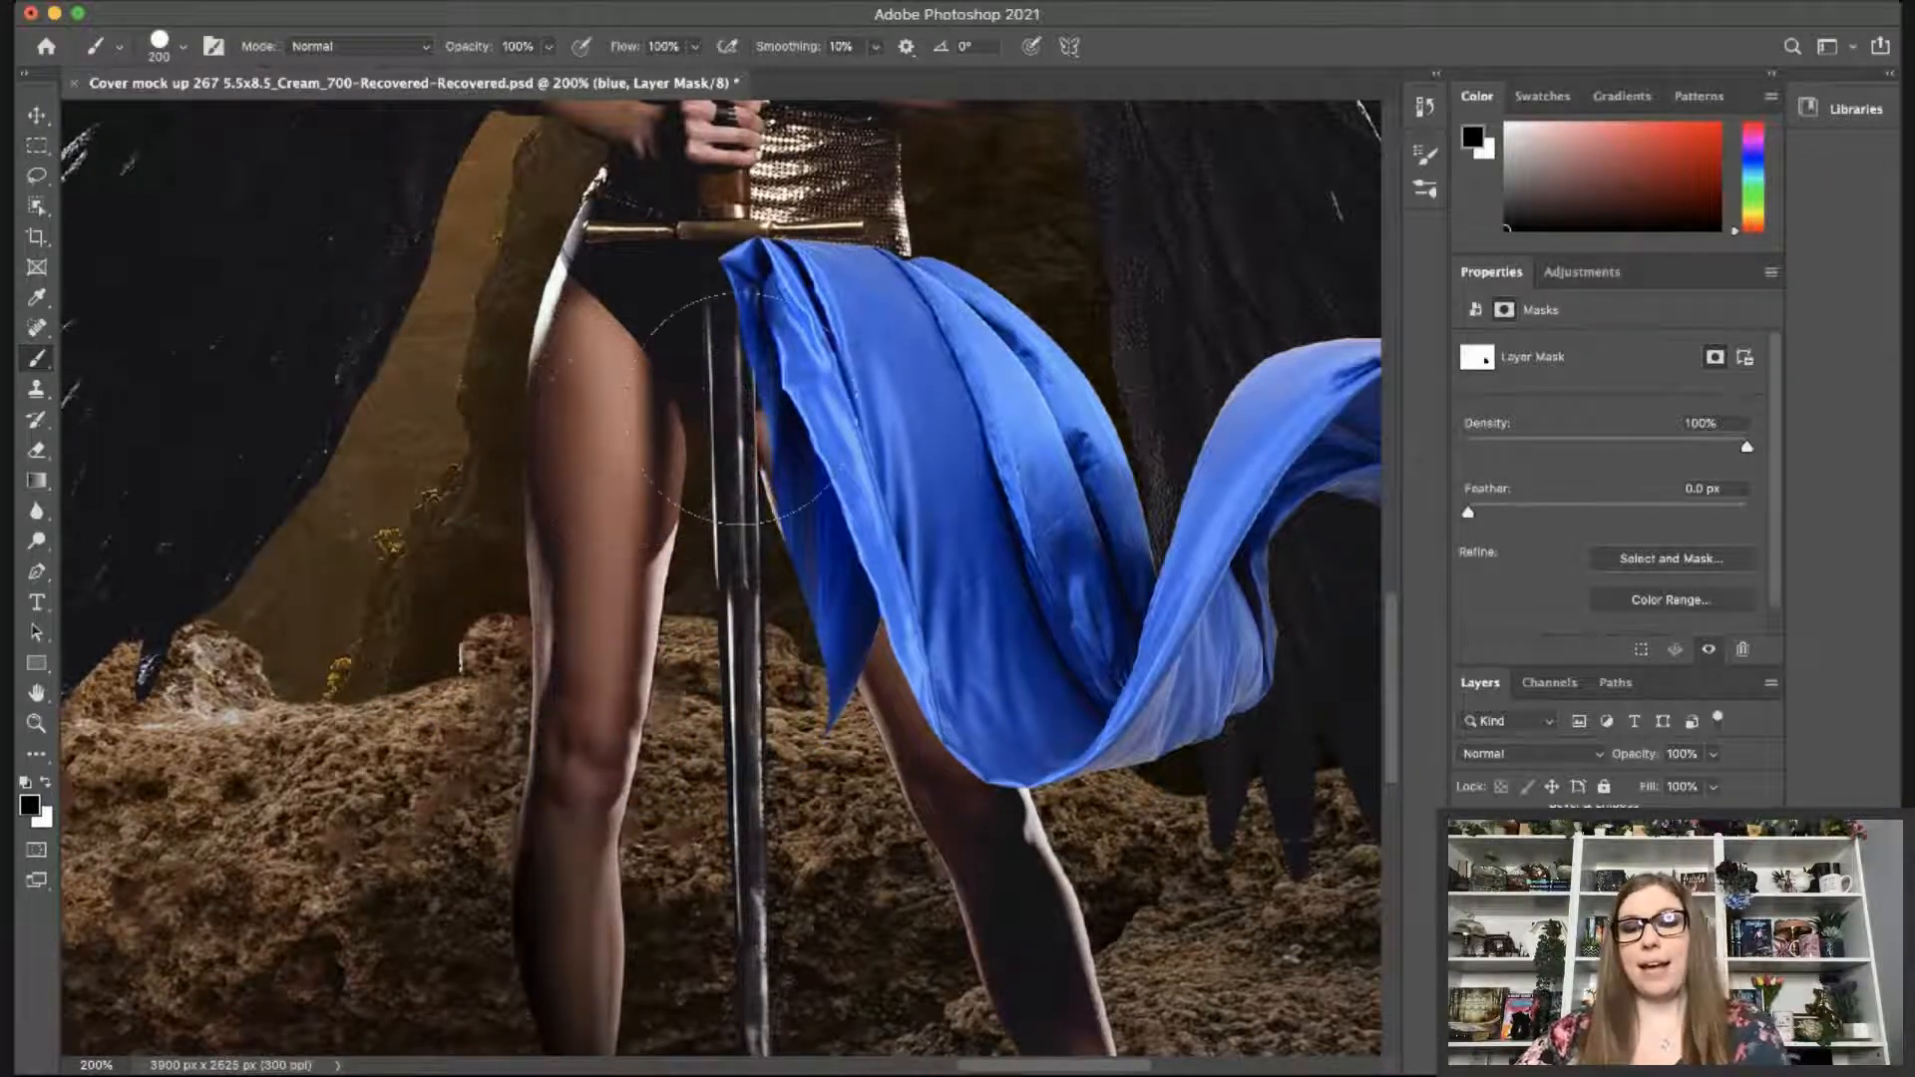
# Mask out the leftover blue fabric over the far thigh with a brush reduced to size 60.
pyautogui.press('[')
pyautogui.press('[')
pyautogui.press('[')
pyautogui.press('[')
pyautogui.press('[')
pyautogui.press('[')
pyautogui.press('[')
pyautogui.press('[')
pyautogui.press('[')
pyautogui.moveTo(793, 699)
pyautogui.mouseDown()
pyautogui.moveTo(824, 688)
pyautogui.moveTo(836, 609)
pyautogui.moveTo(854, 633)
pyautogui.mouseUp()
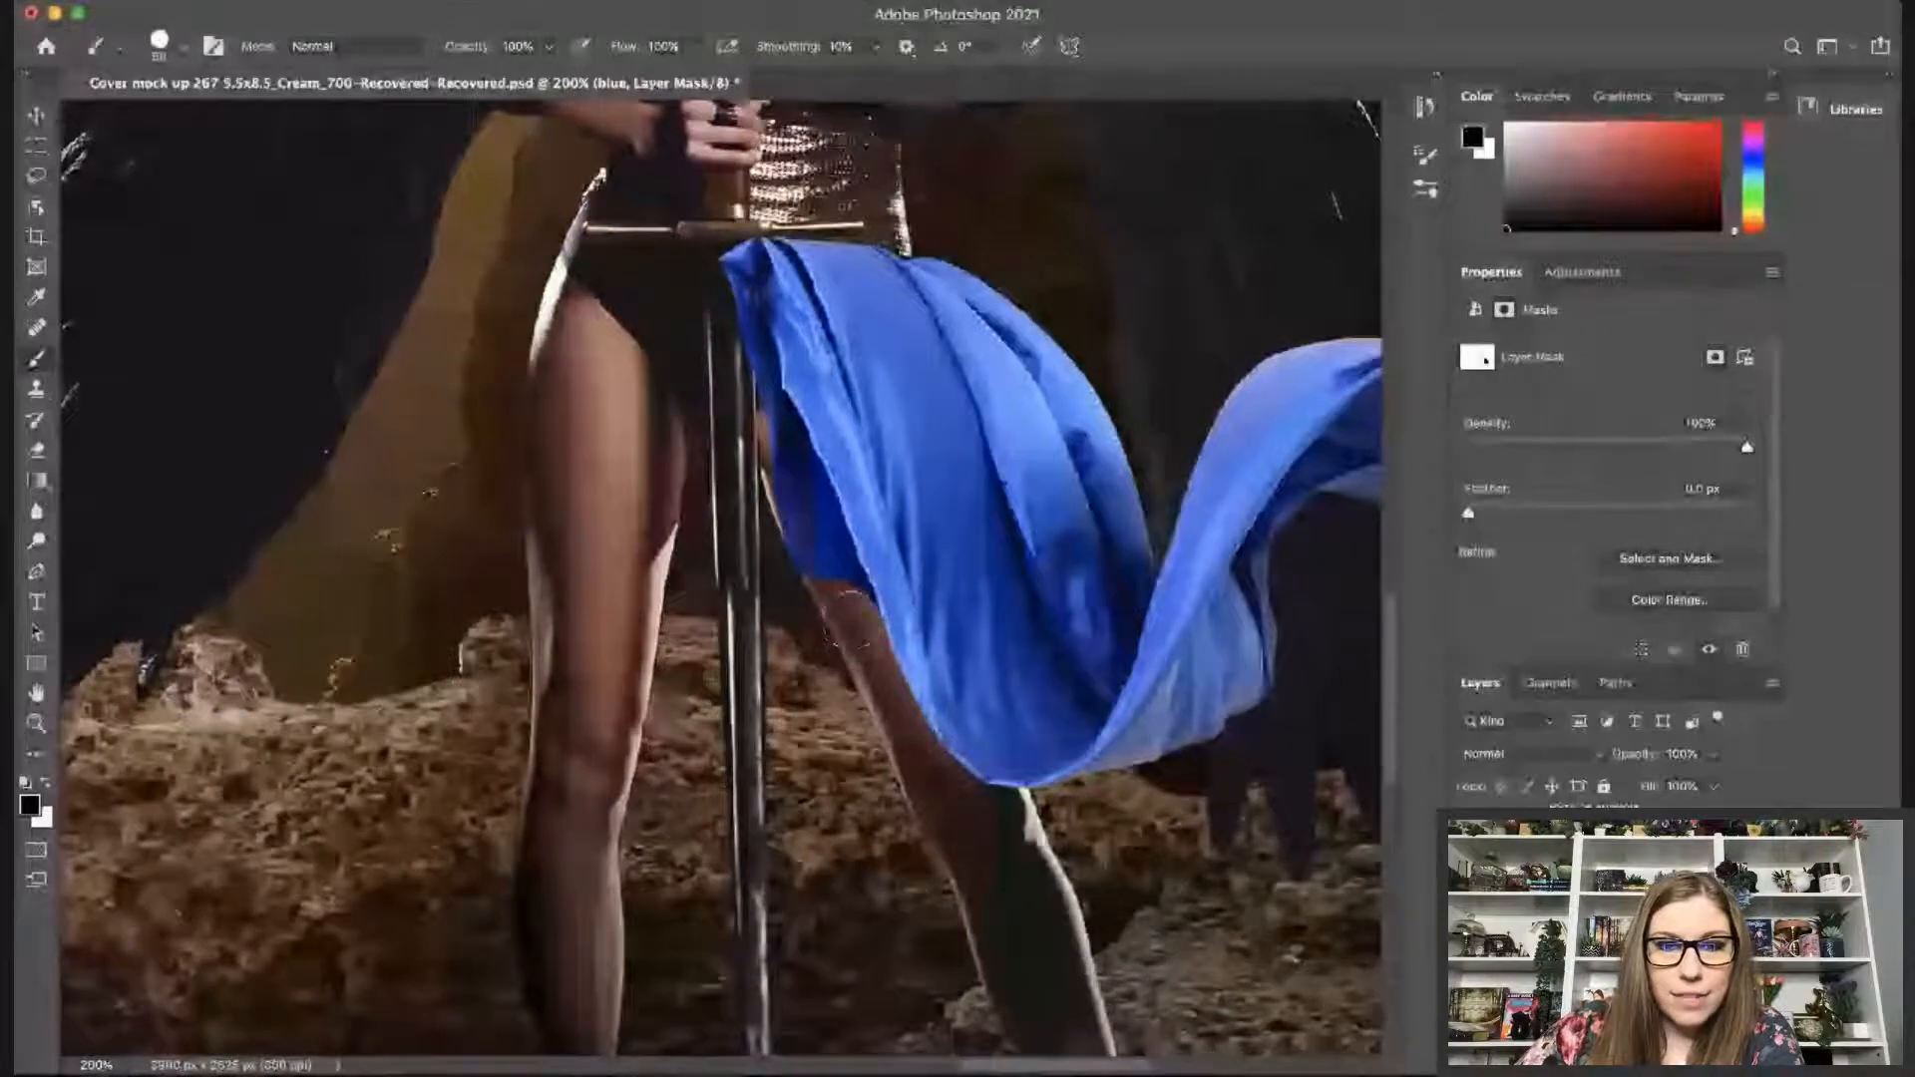
pyautogui.moveTo(853, 637)
pyautogui.mouseDown()
pyautogui.moveTo(832, 643)
pyautogui.moveTo(851, 598)
pyautogui.moveTo(826, 622)
pyautogui.moveTo(844, 606)
pyautogui.moveTo(790, 440)
pyautogui.mouseUp()
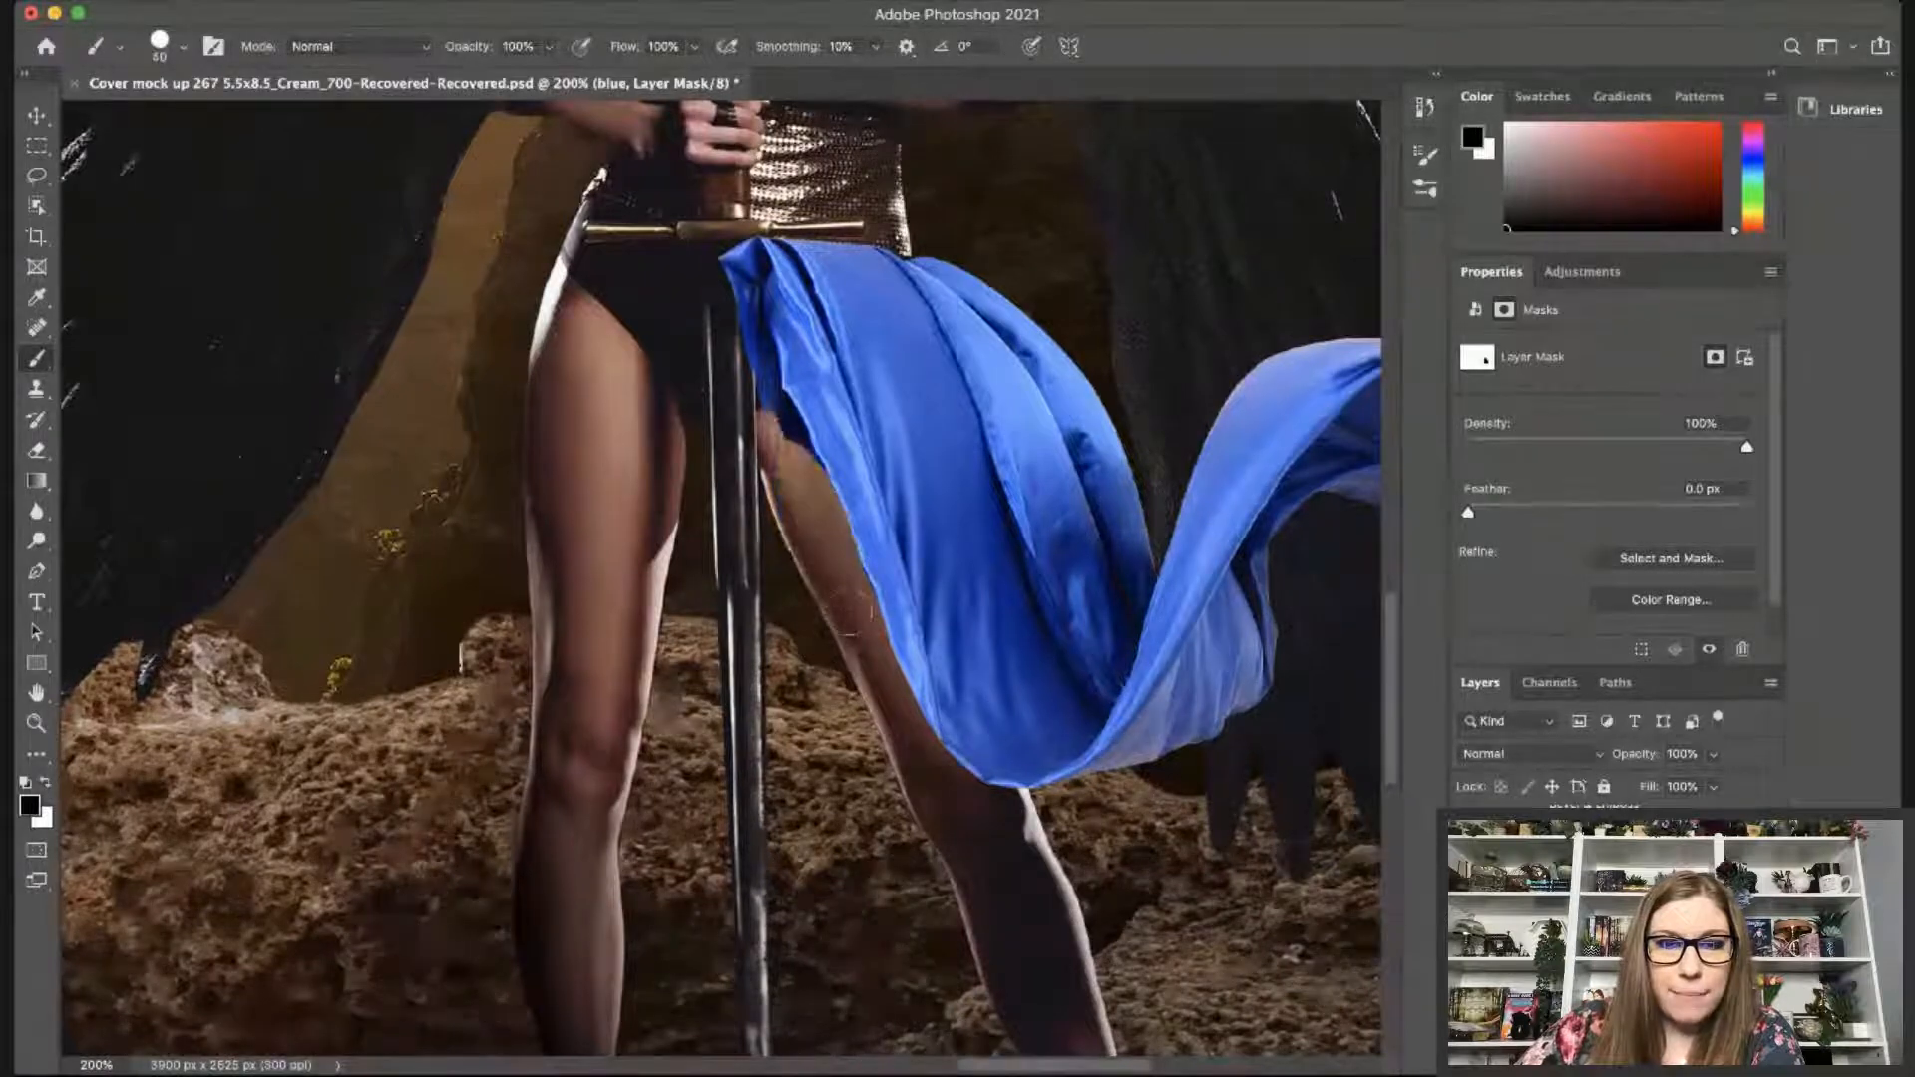
# Refine the blue fabric's inner edge across the upper thigh on the mask, using a much smaller brush.
pyautogui.press('[')
pyautogui.press('[')
pyautogui.press('[')
pyautogui.press('[')
pyautogui.press('[')
pyautogui.press('[')
pyautogui.press('[')
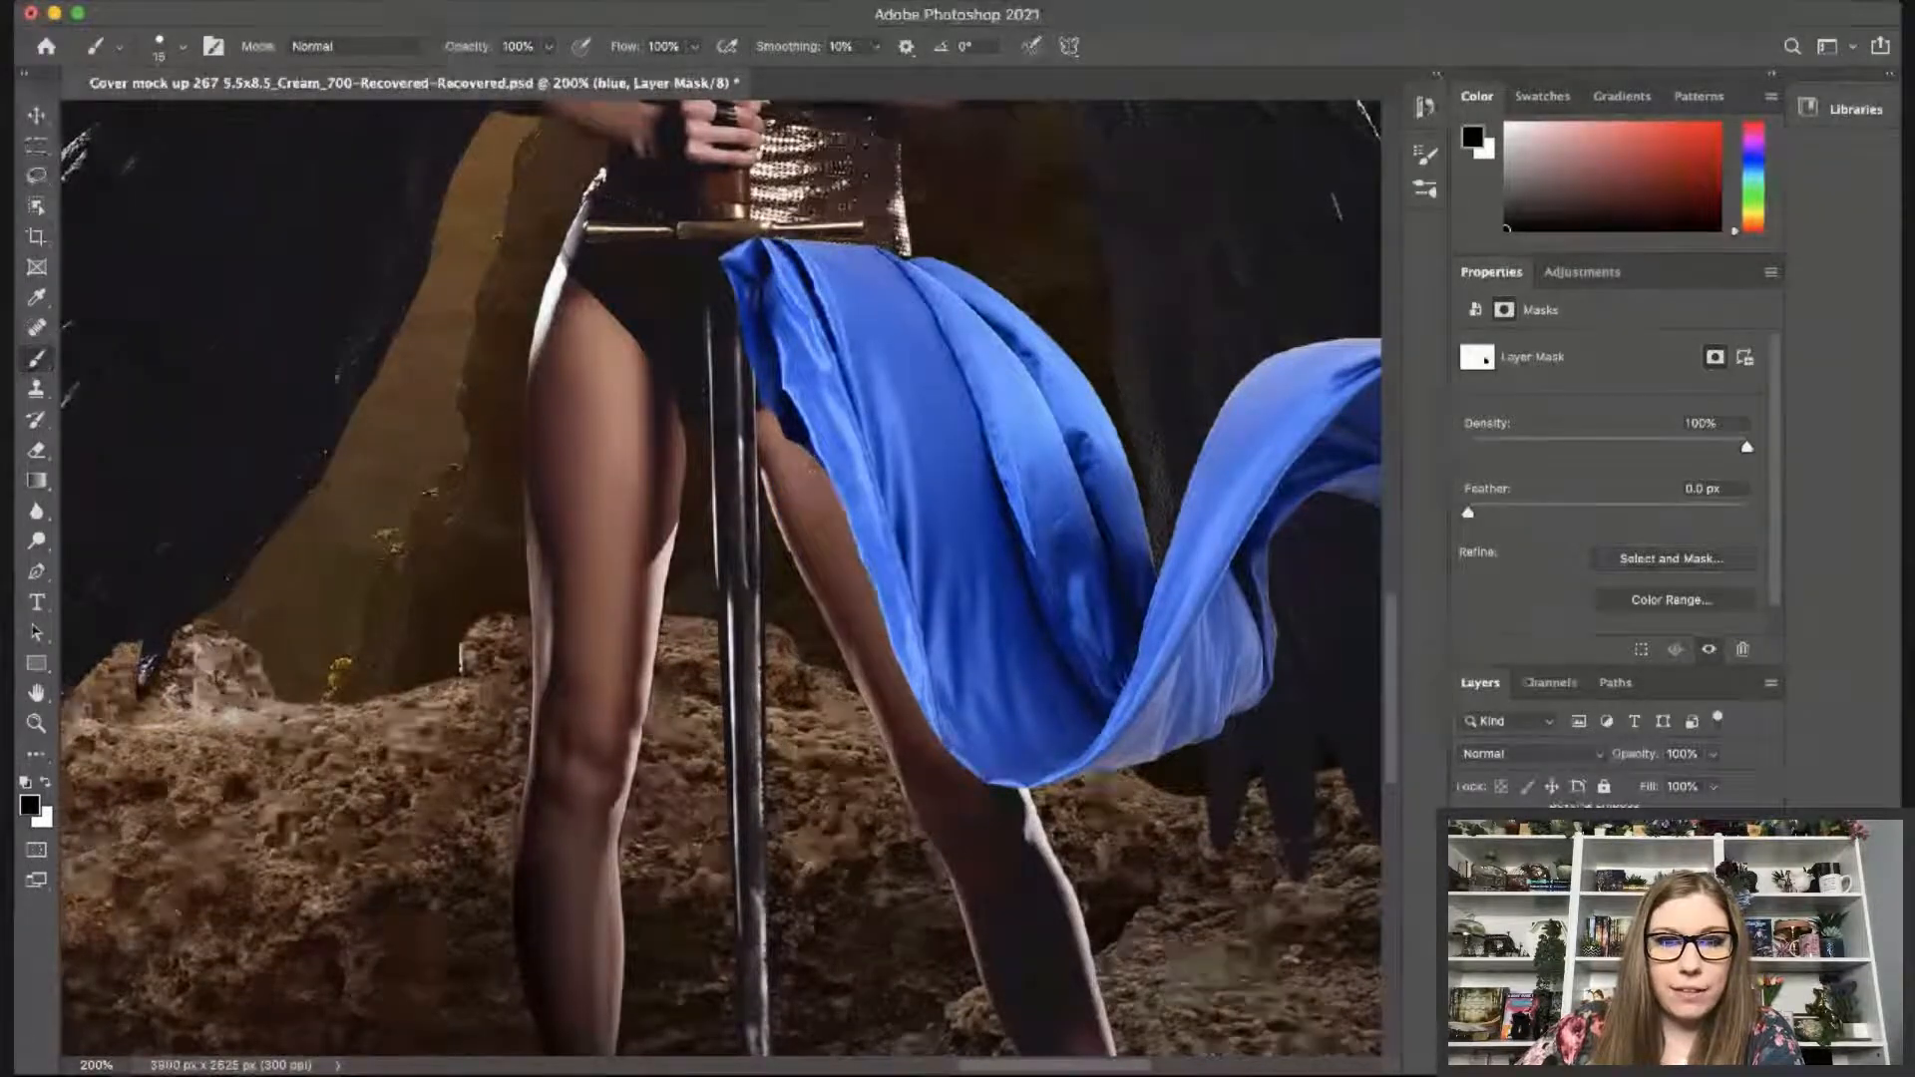
pyautogui.moveTo(810, 461); pyautogui.dragTo(781, 399)
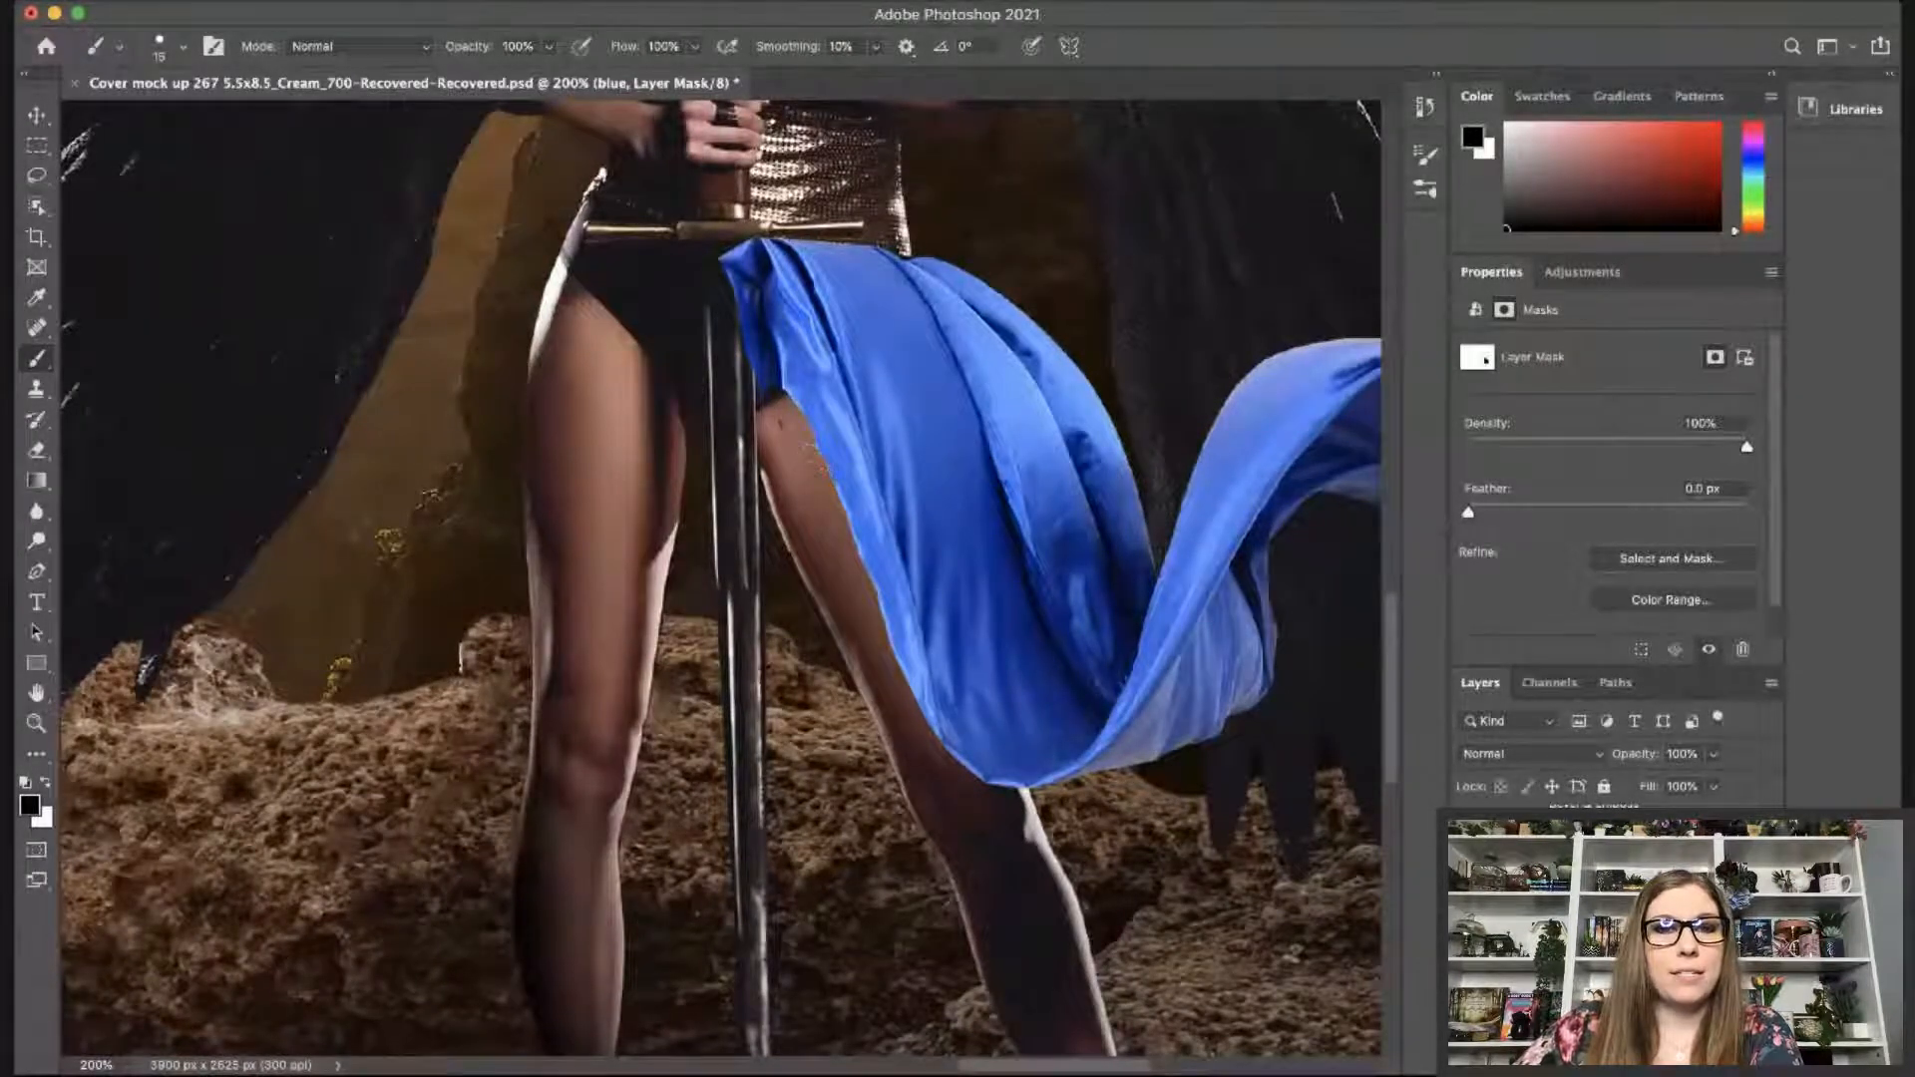
# Mask the blue fabric off the sword blade, including the corner just under the crossguard.
pyautogui.moveTo(762, 393); pyautogui.dragTo(734, 287)
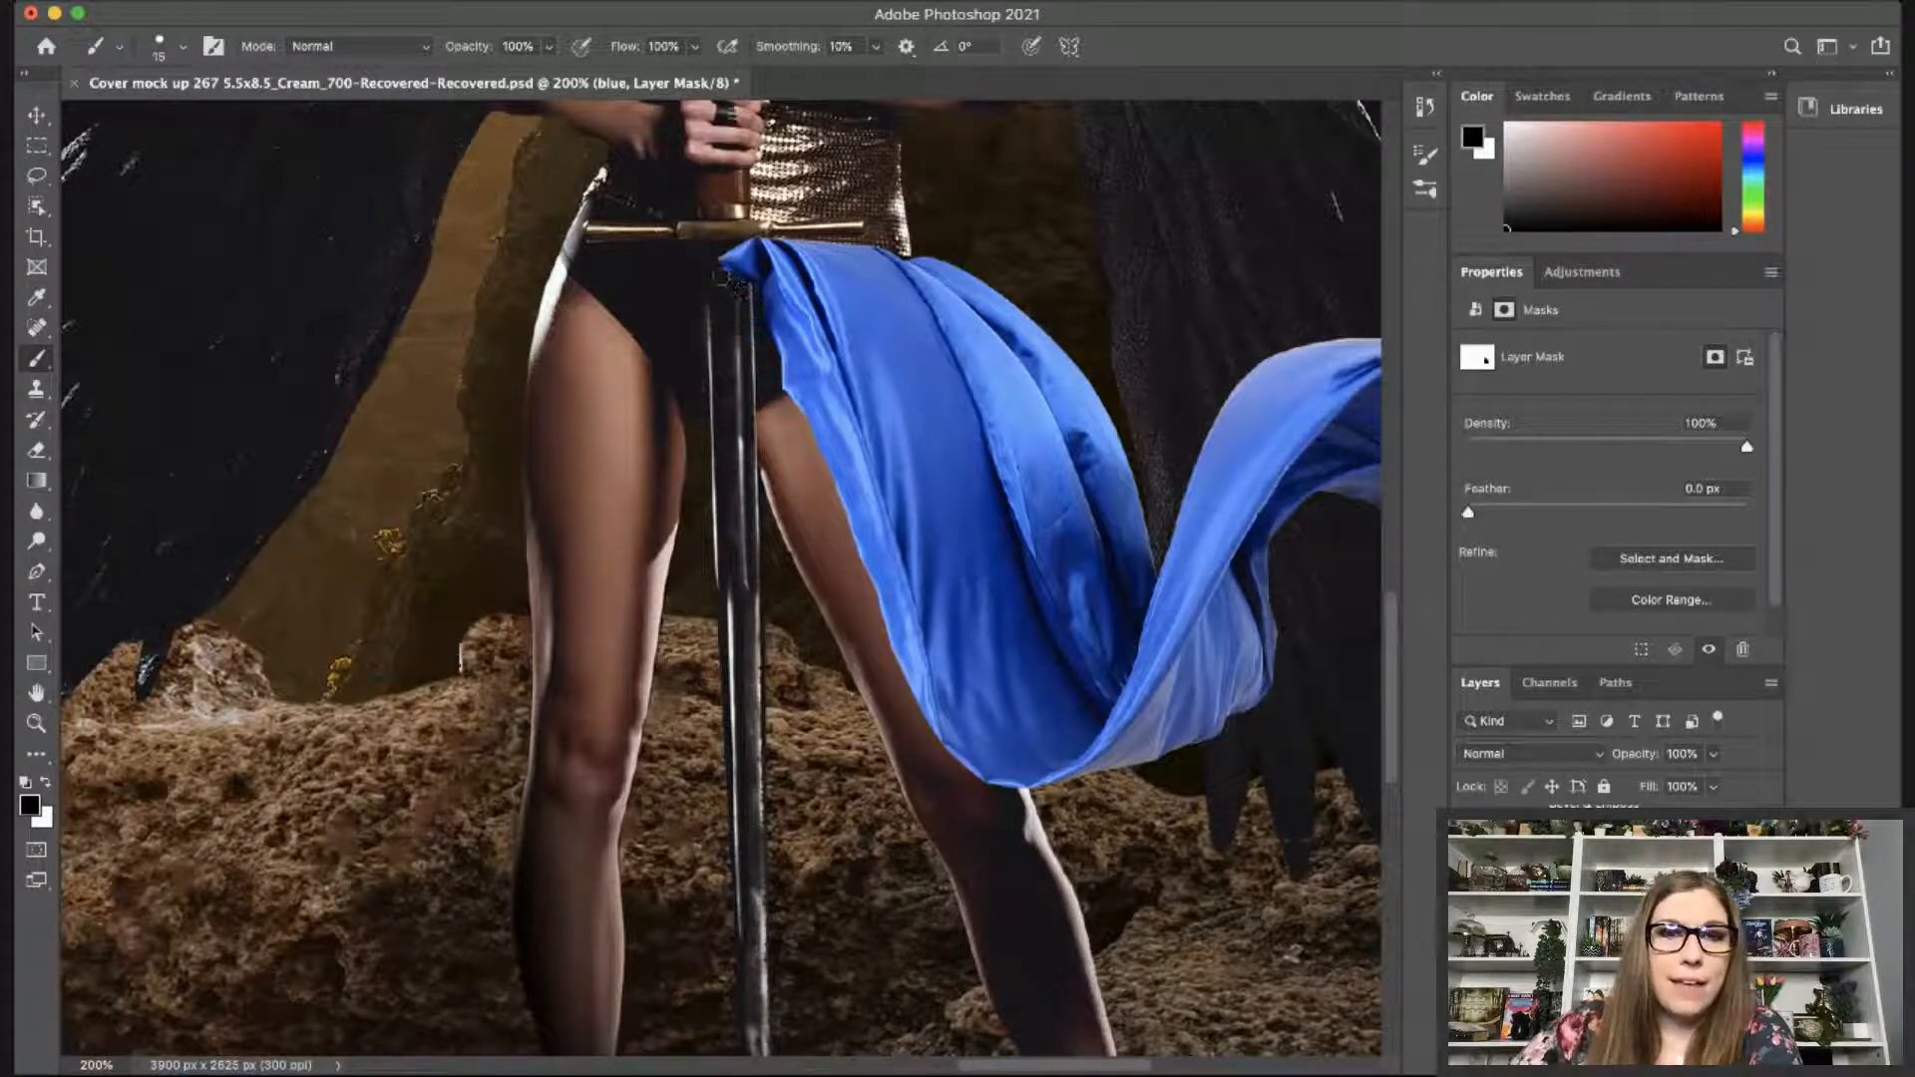
pyautogui.click(741, 249)
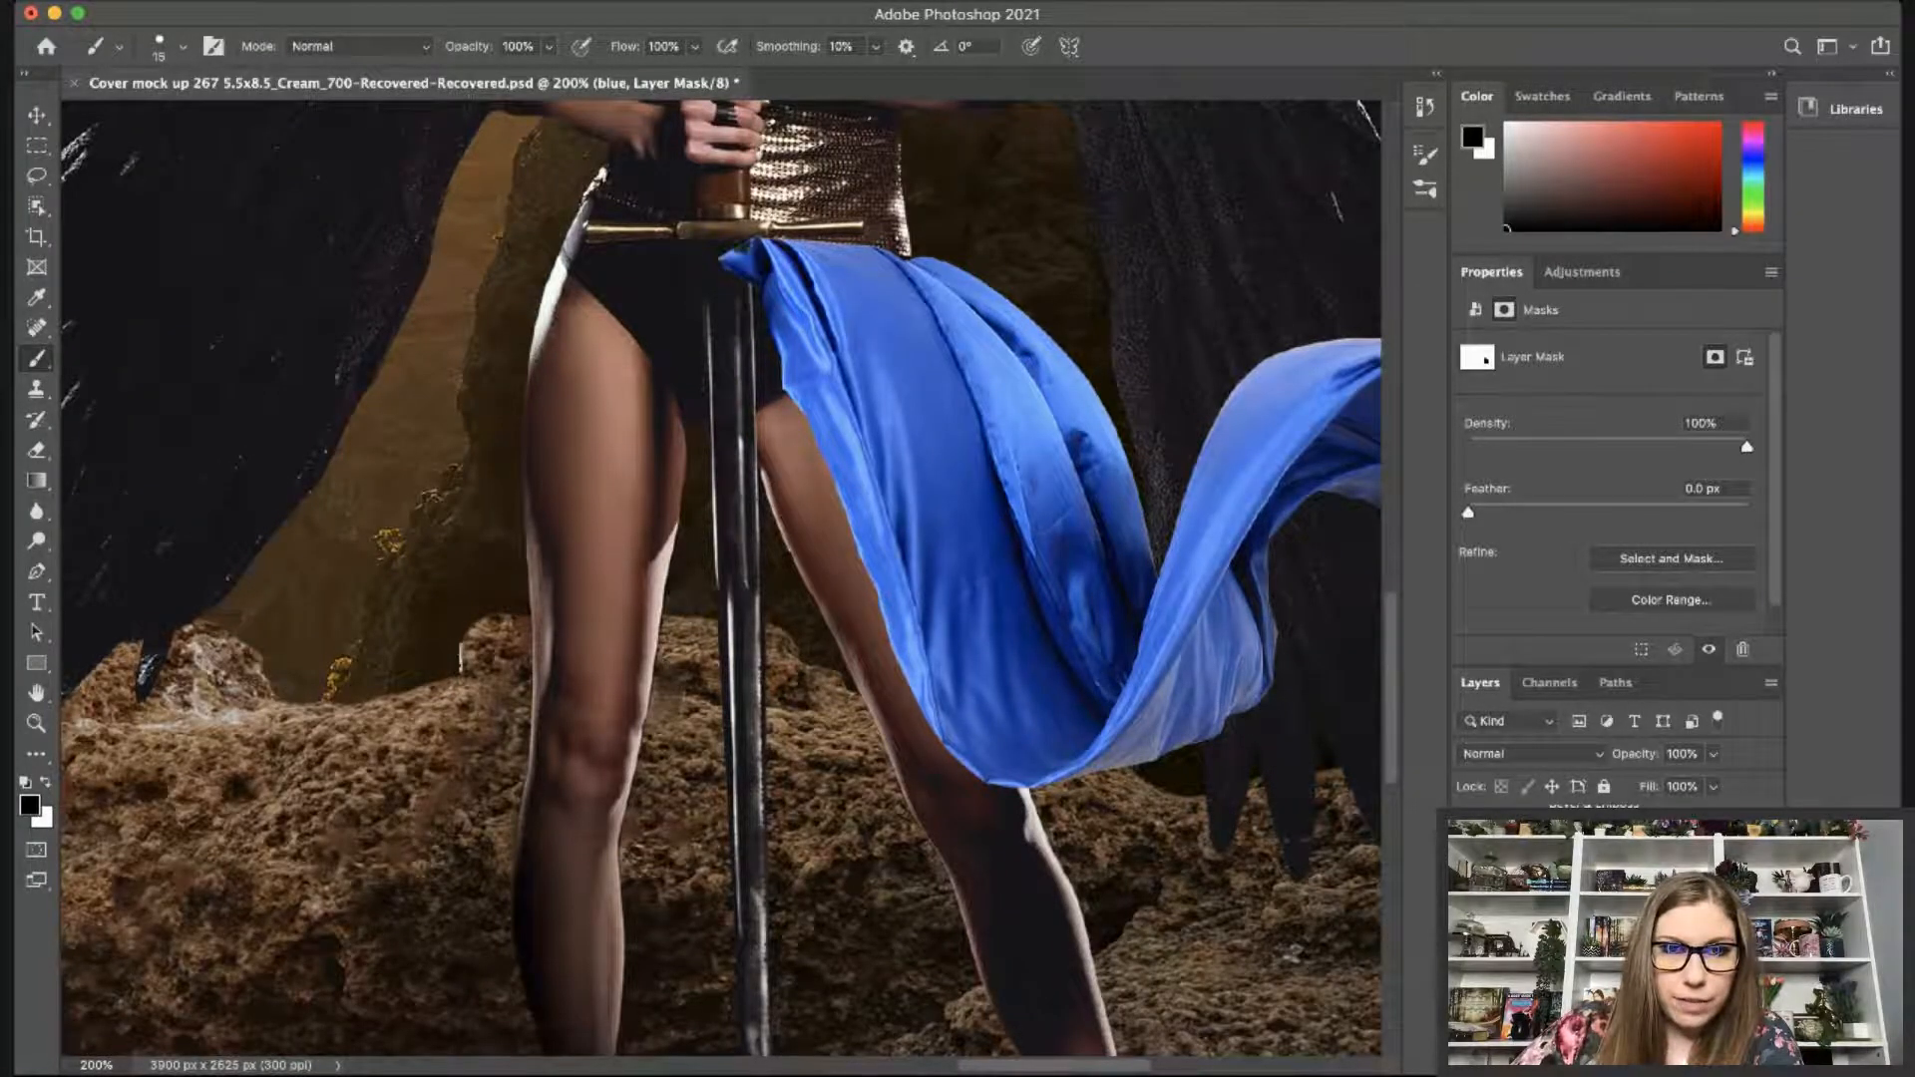
pyautogui.click(731, 258)
# Touch up the skirt mask with a finer brush, alternating white and black, and trim the outer edge of the hanging fold.
pyautogui.press('[')
pyautogui.press('[')
pyautogui.press('[')
pyautogui.press('[')
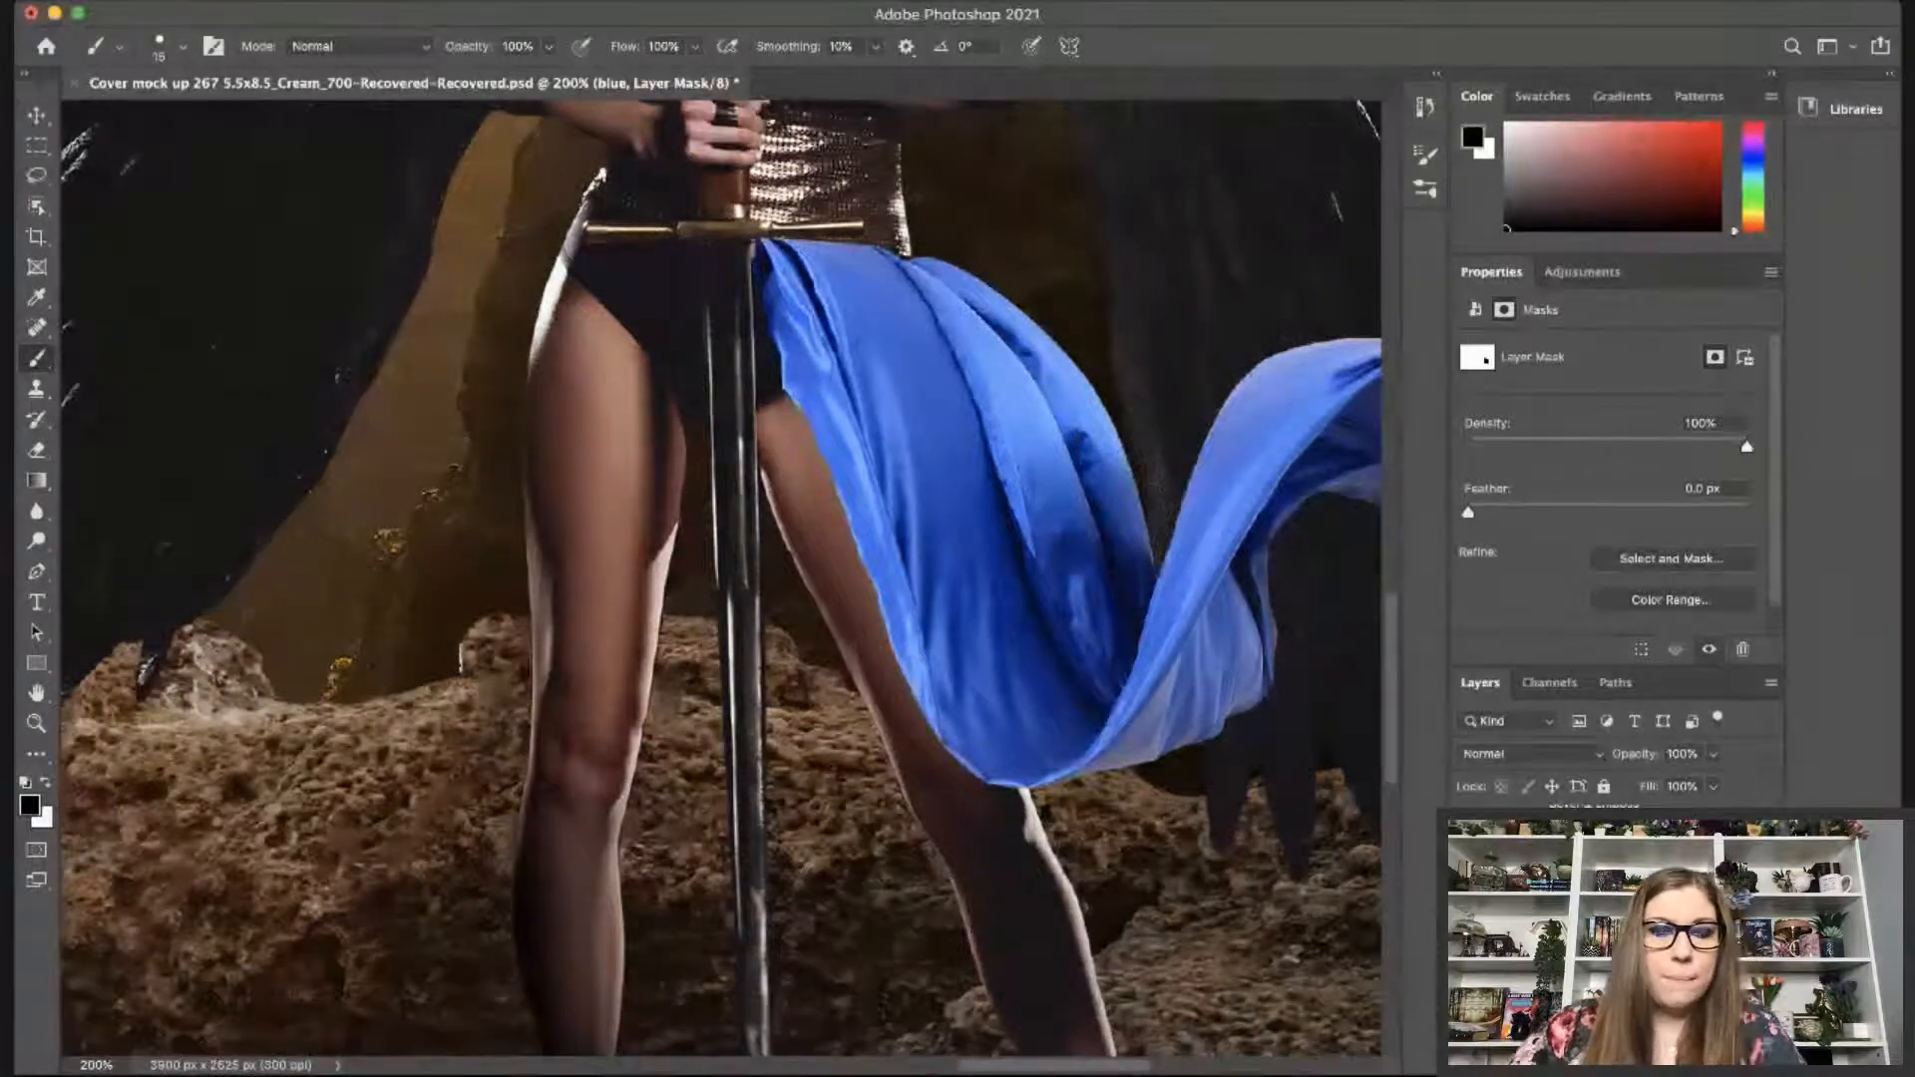
pyautogui.press('x')
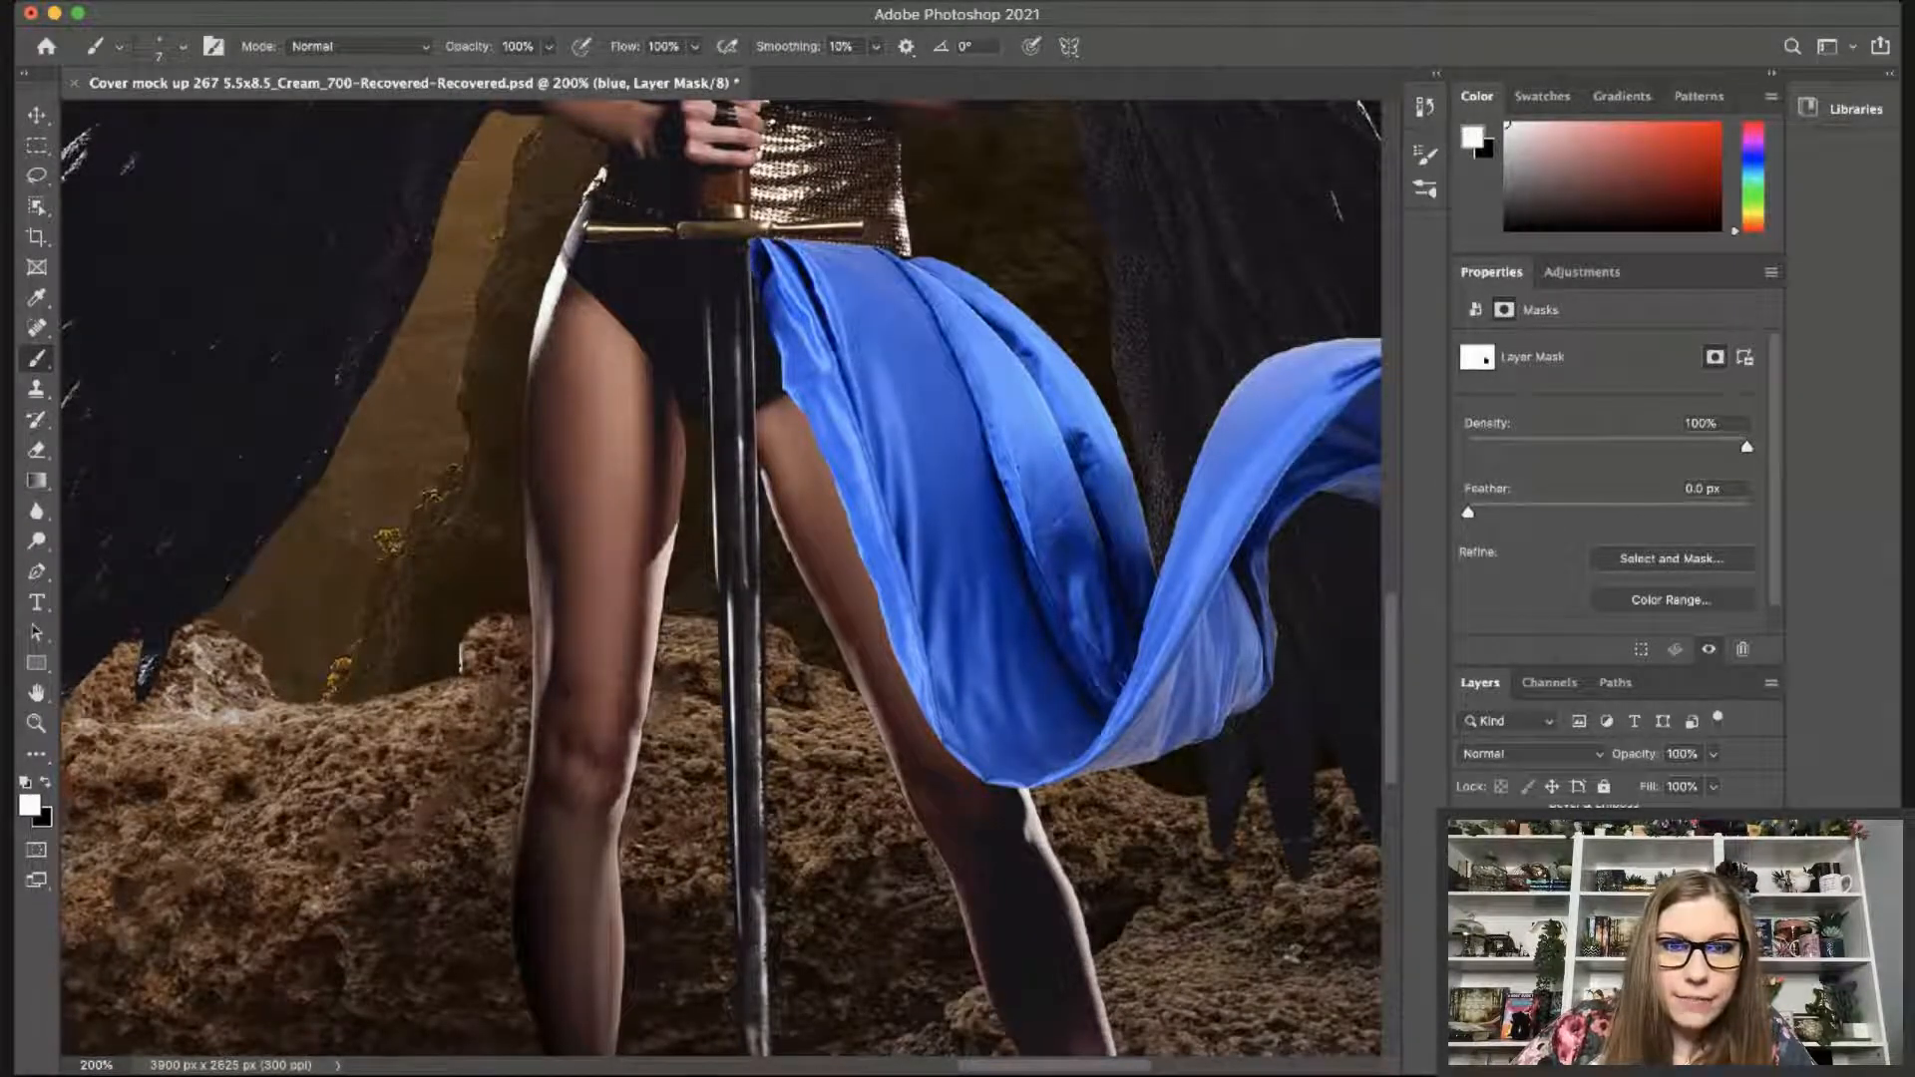
pyautogui.press('x')
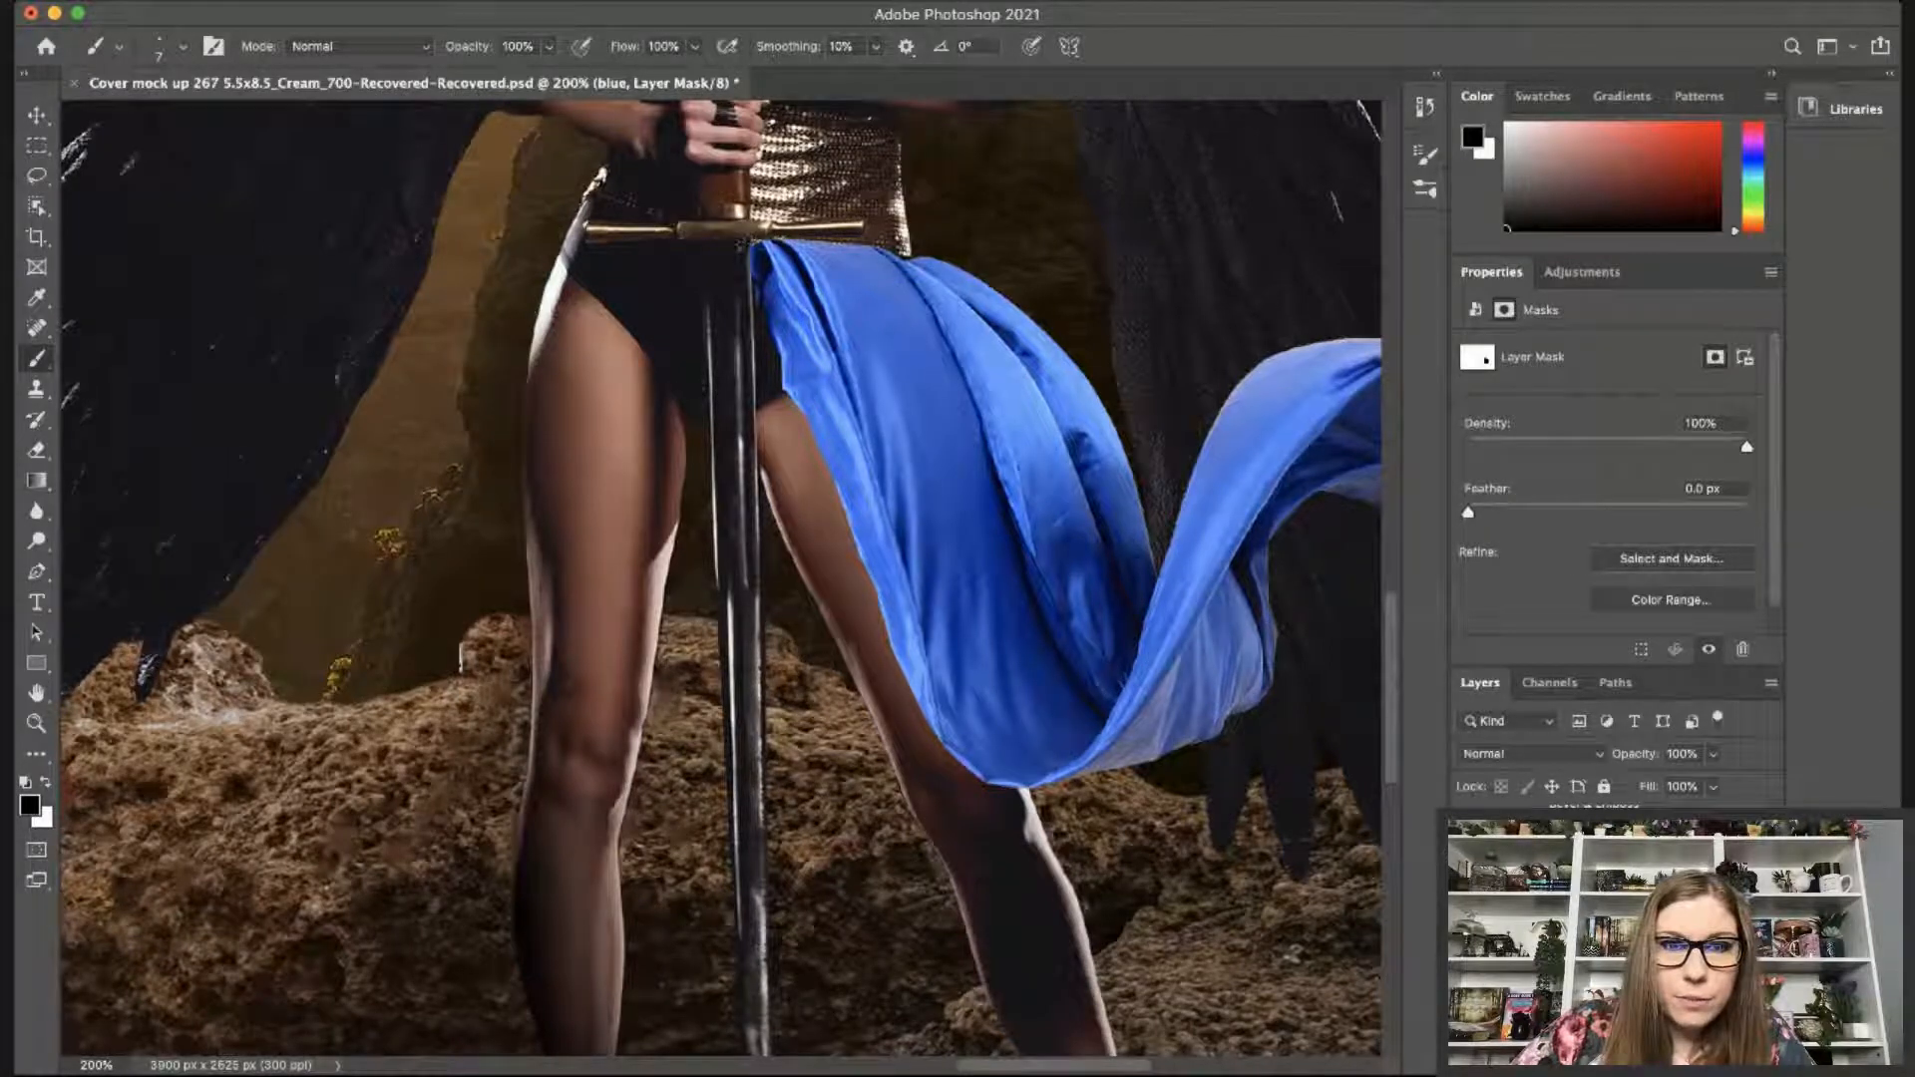
pyautogui.press('x')
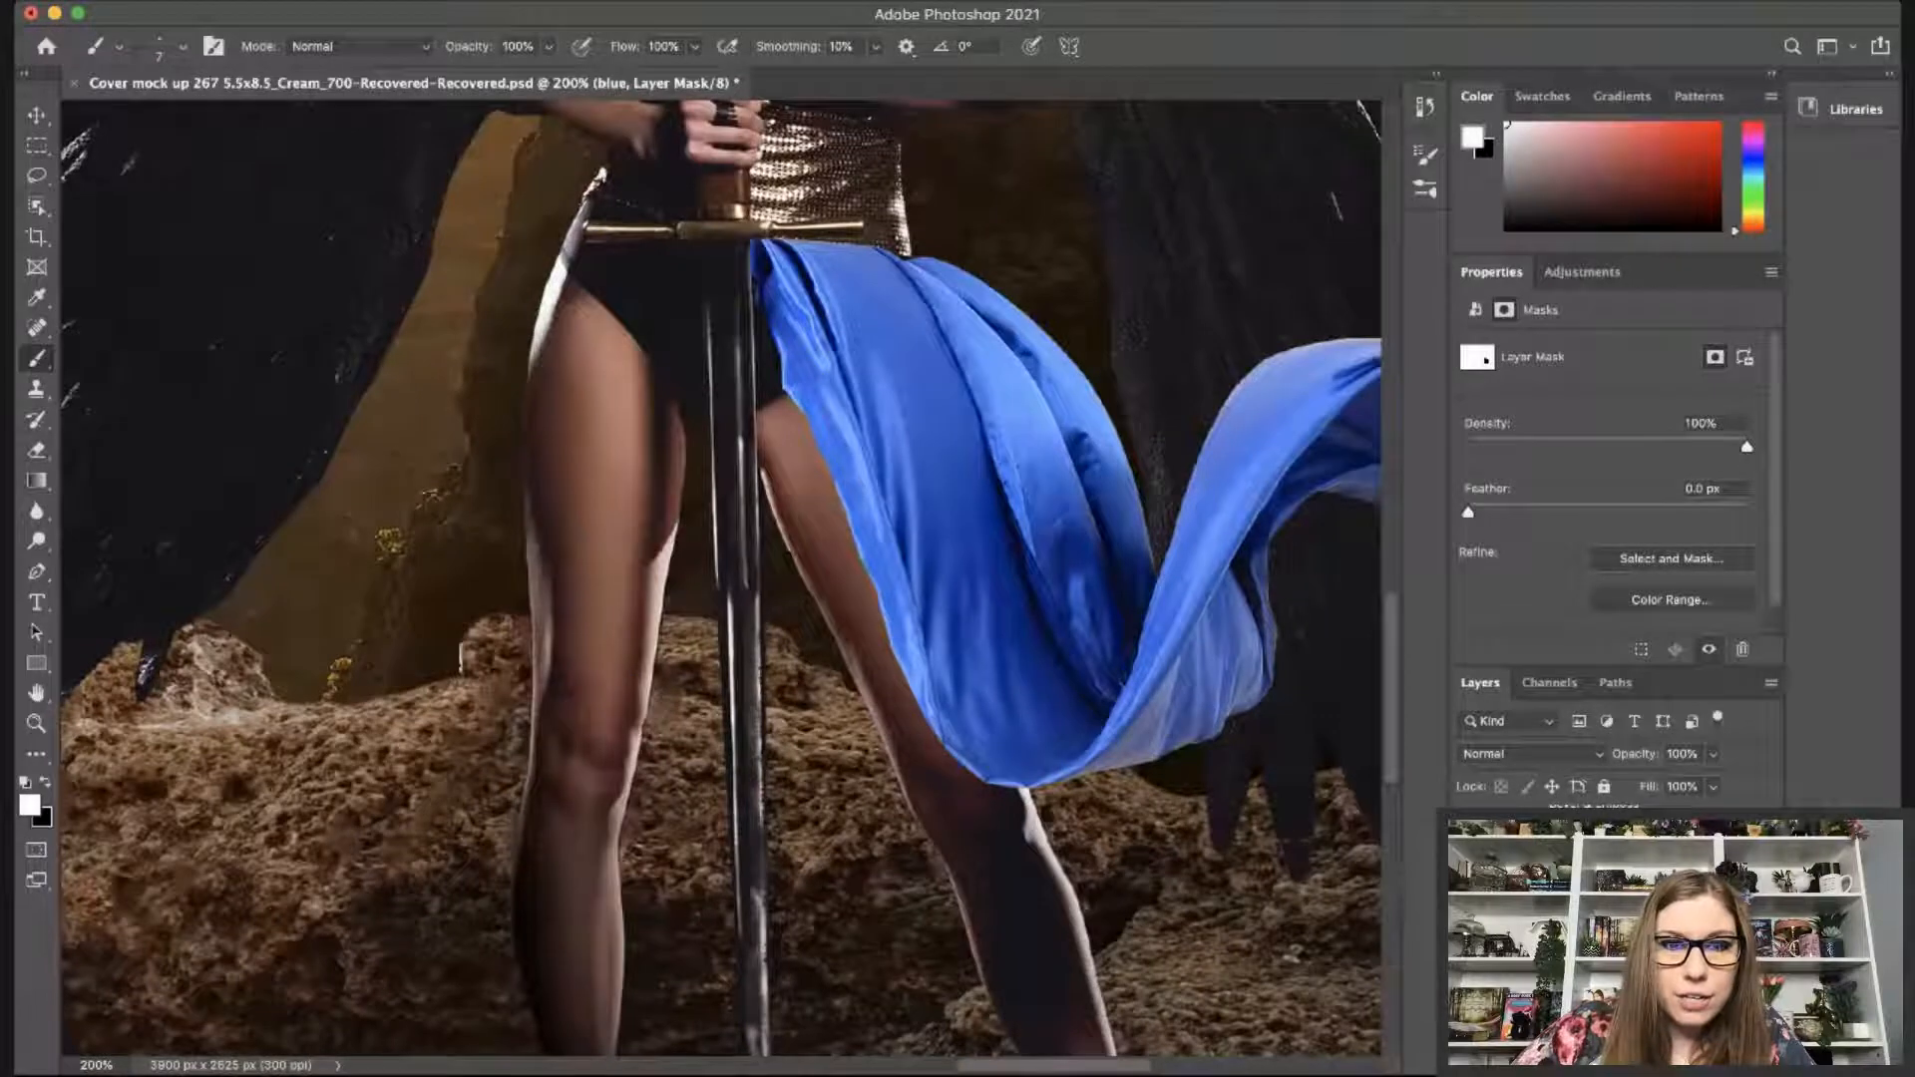
pyautogui.press('x')
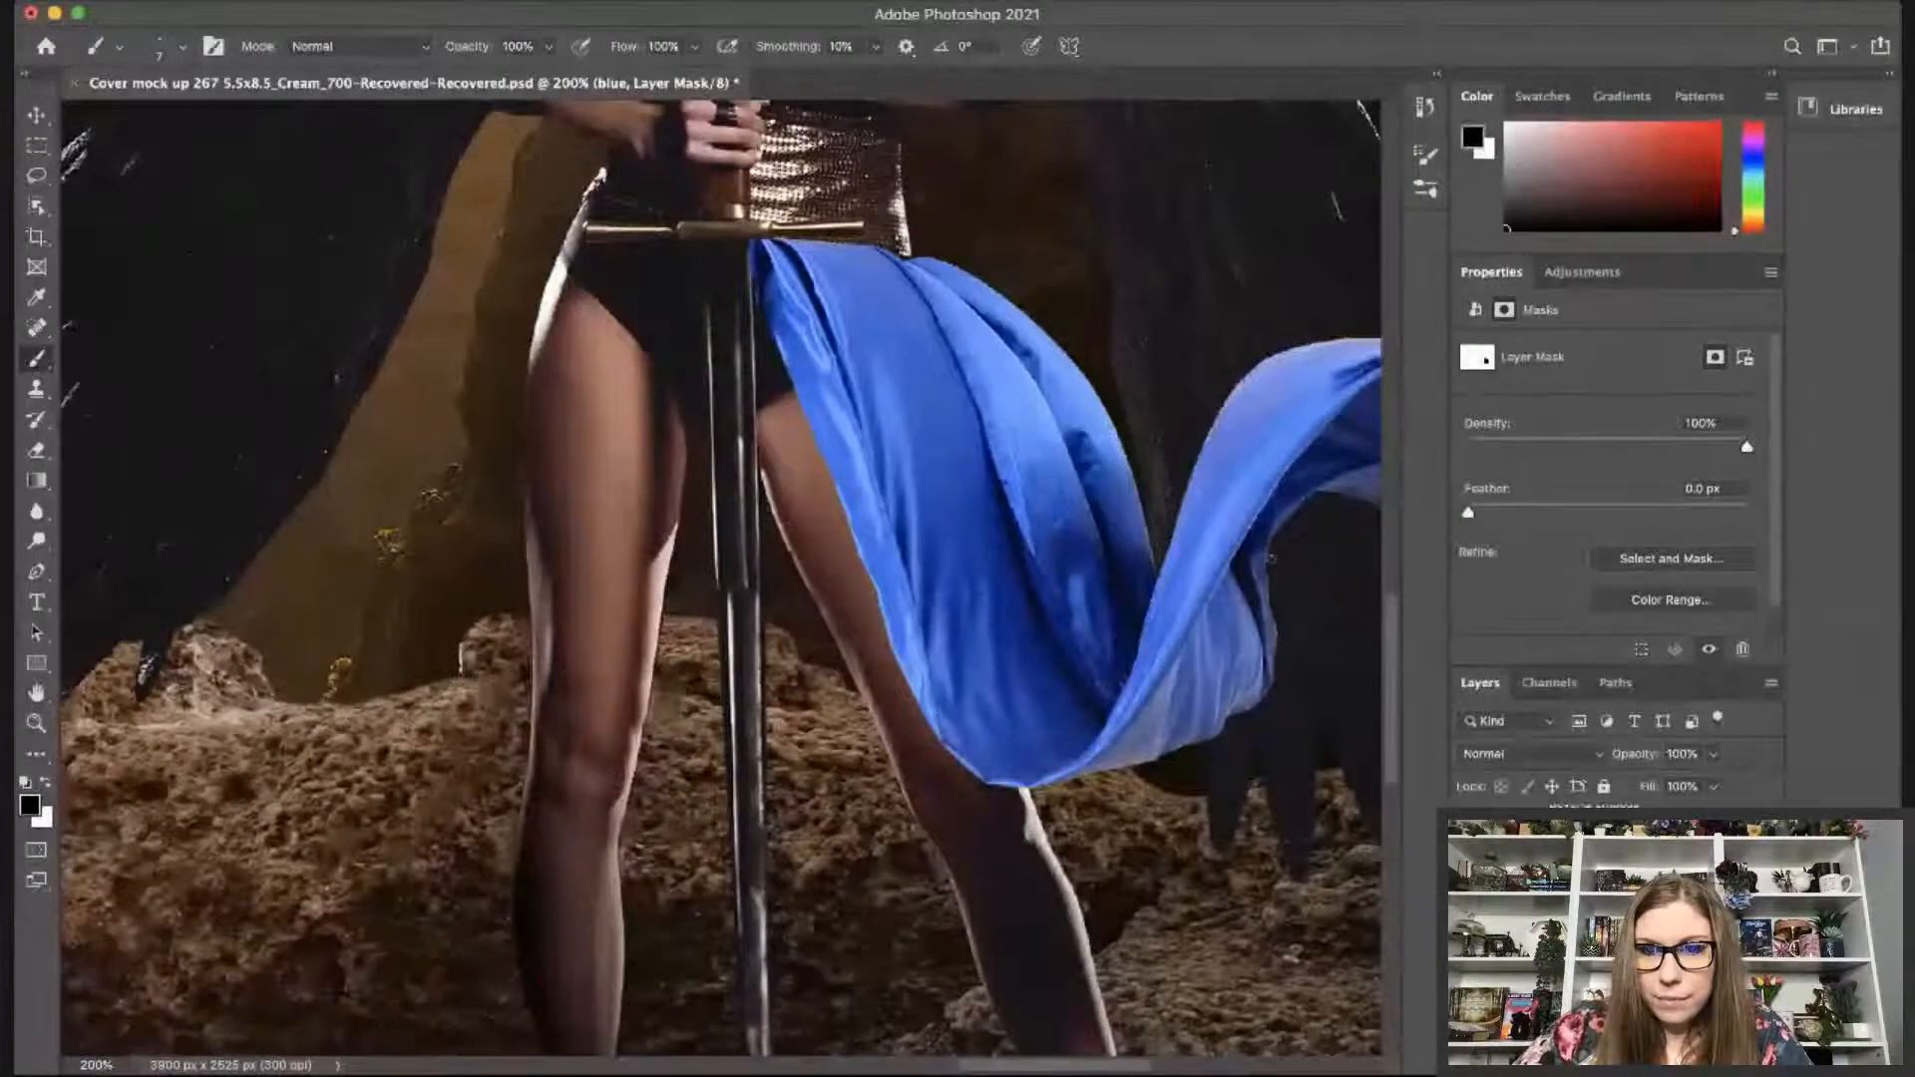
pyautogui.moveTo(1272, 578)
pyautogui.mouseDown()
pyautogui.moveTo(1279, 670)
pyautogui.moveTo(1232, 720)
pyautogui.mouseUp()
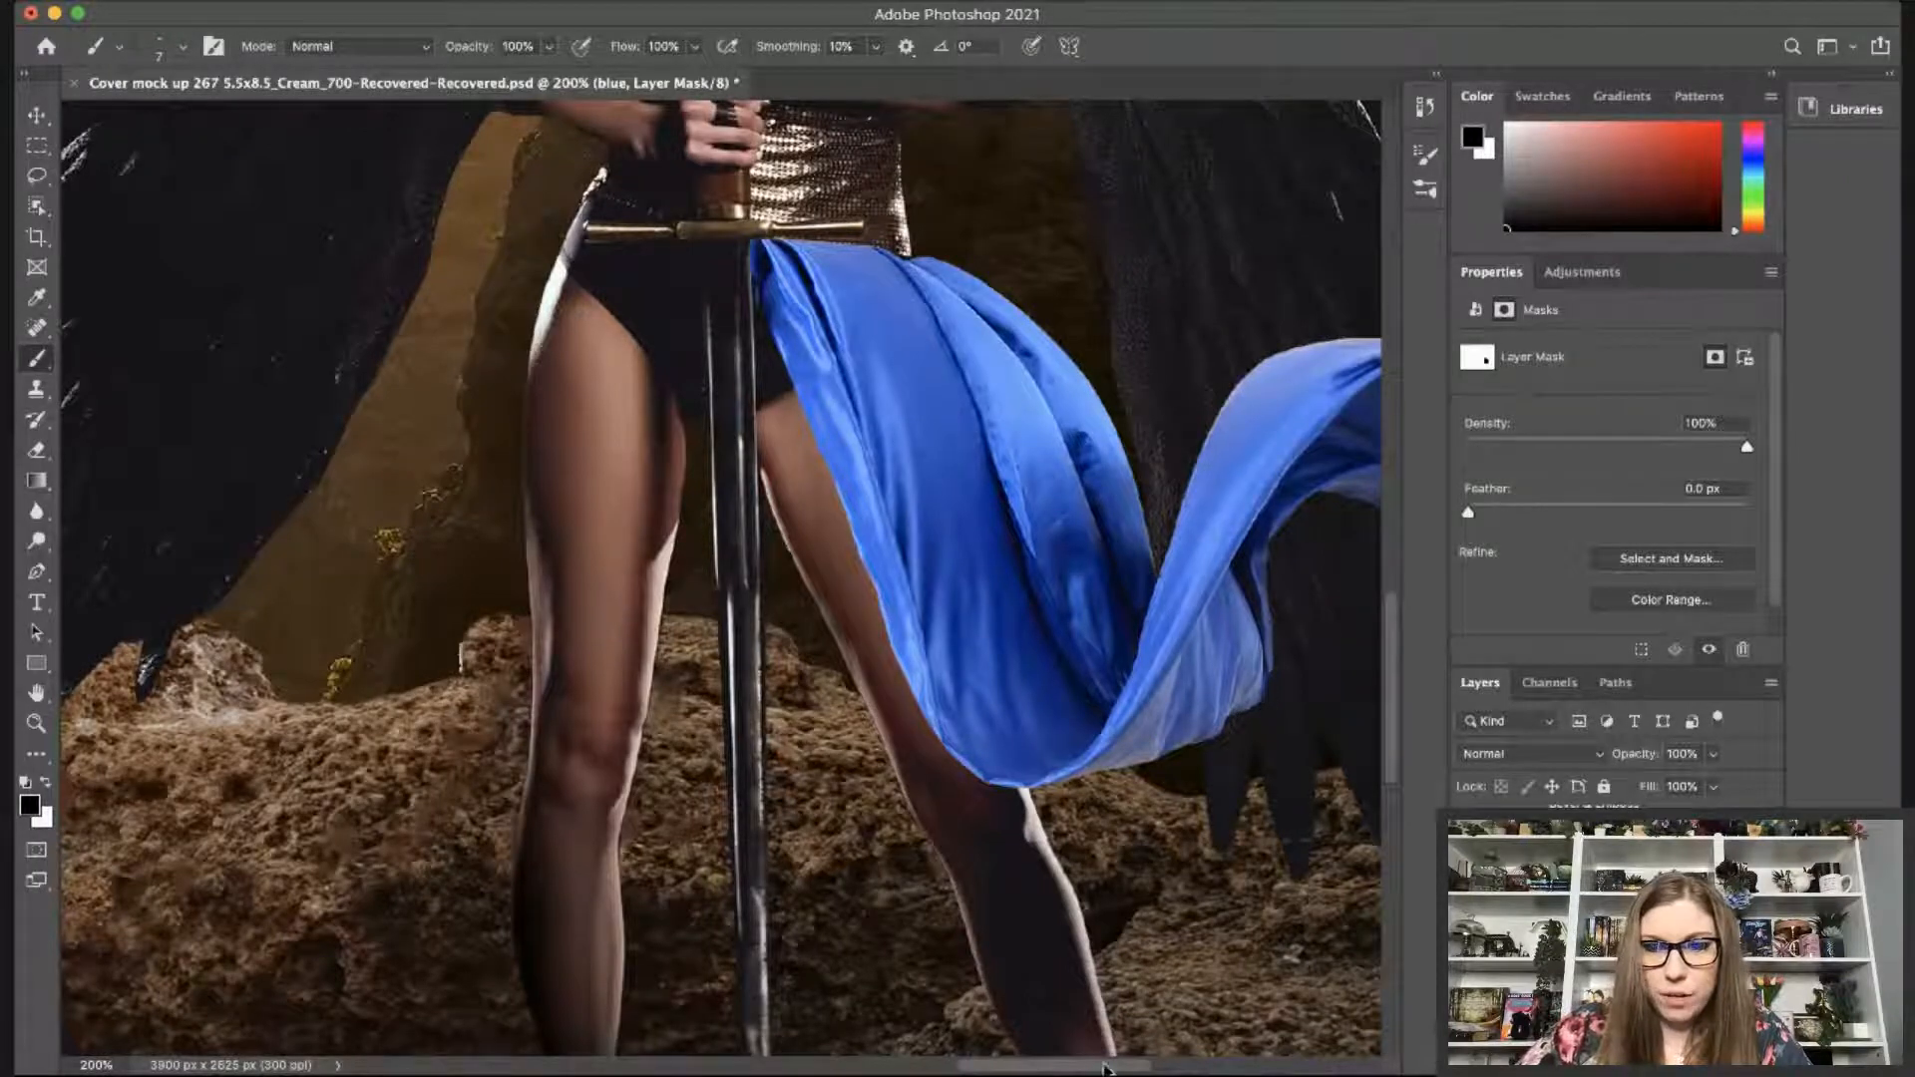
# Trim the outer edges of the blue fabric's trailing end and raised wave on the mask with a size 35 brush.
pyautogui.hscroll(8, 1237, 699)
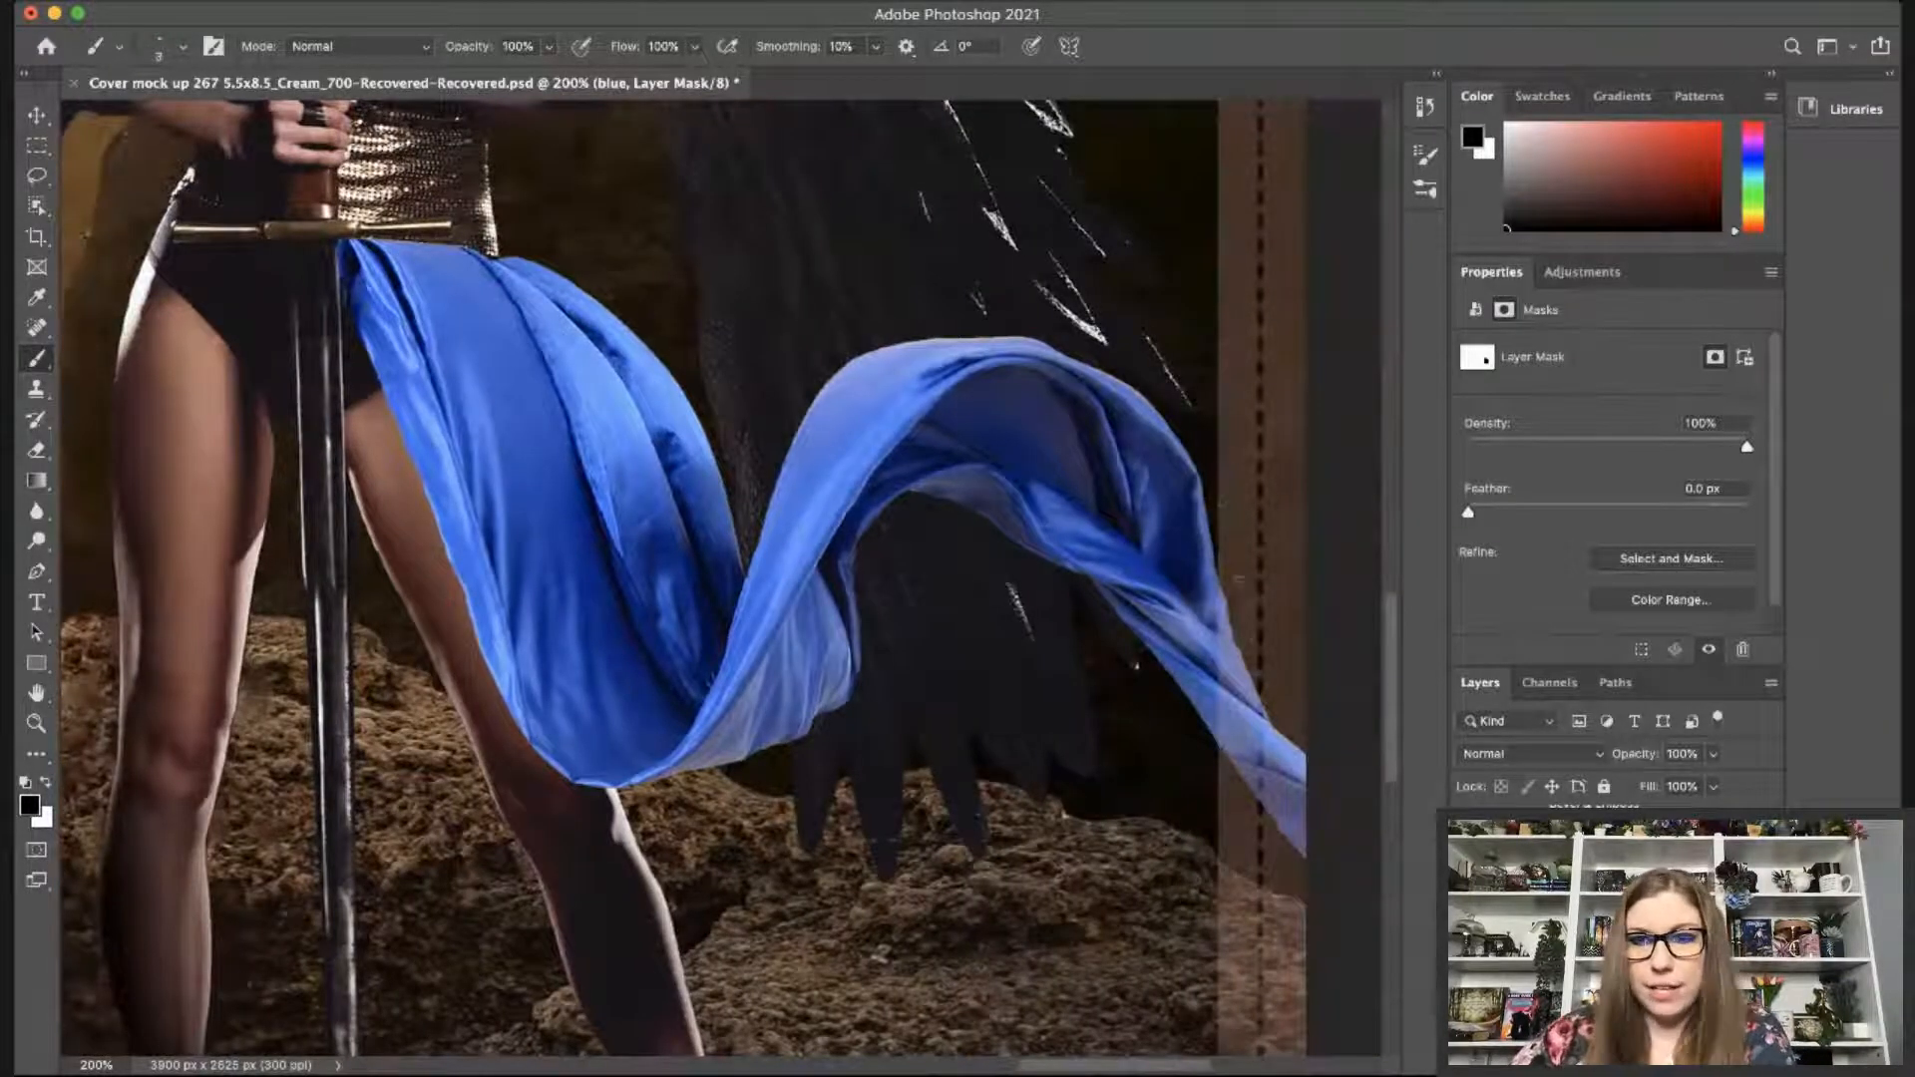
pyautogui.press(']')
pyautogui.press(']')
pyautogui.press(']')
pyautogui.press(']')
pyautogui.press(']')
pyautogui.press(']')
pyautogui.press(']')
pyautogui.press(']')
pyautogui.moveTo(1240, 610)
pyautogui.mouseDown()
pyautogui.moveTo(1287, 712)
pyautogui.moveTo(1341, 736)
pyautogui.mouseUp()
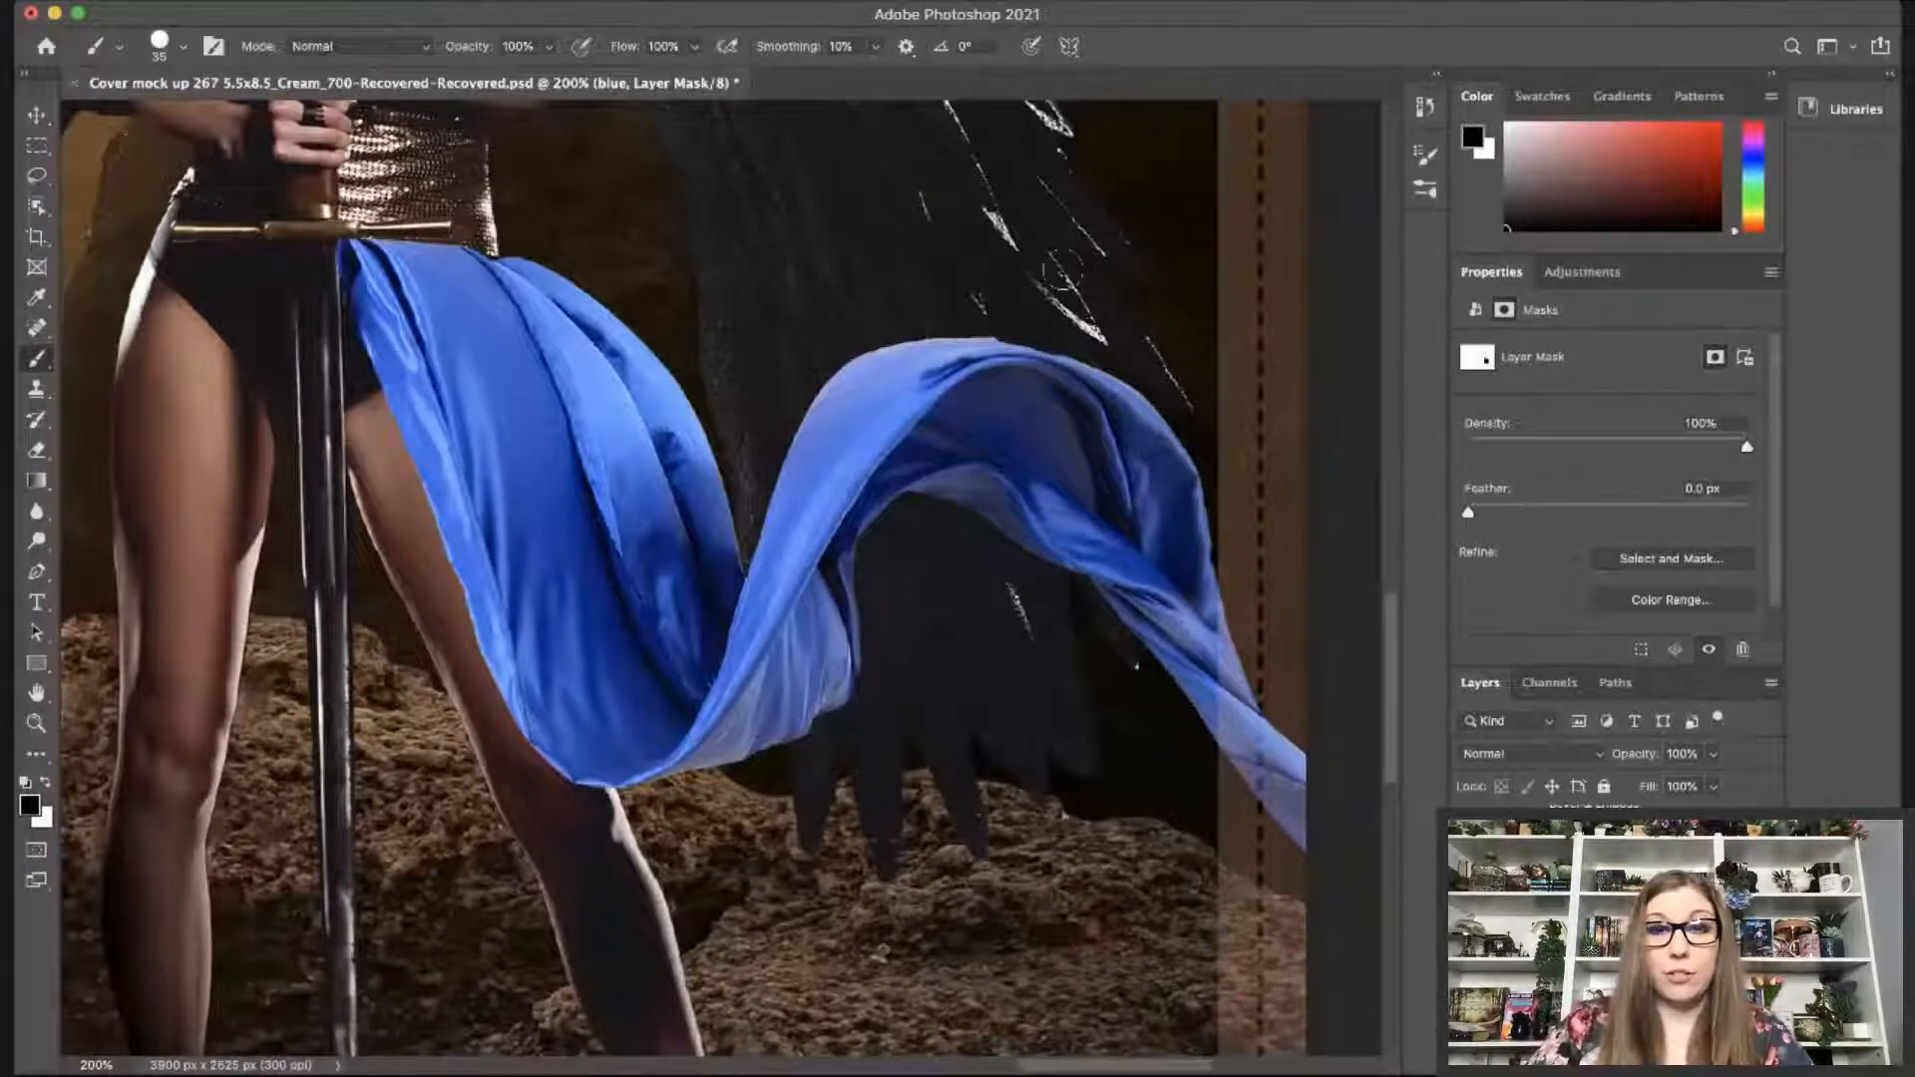
pyautogui.moveTo(1072, 339)
pyautogui.mouseDown()
pyautogui.moveTo(897, 325)
pyautogui.moveTo(811, 364)
pyautogui.mouseUp()
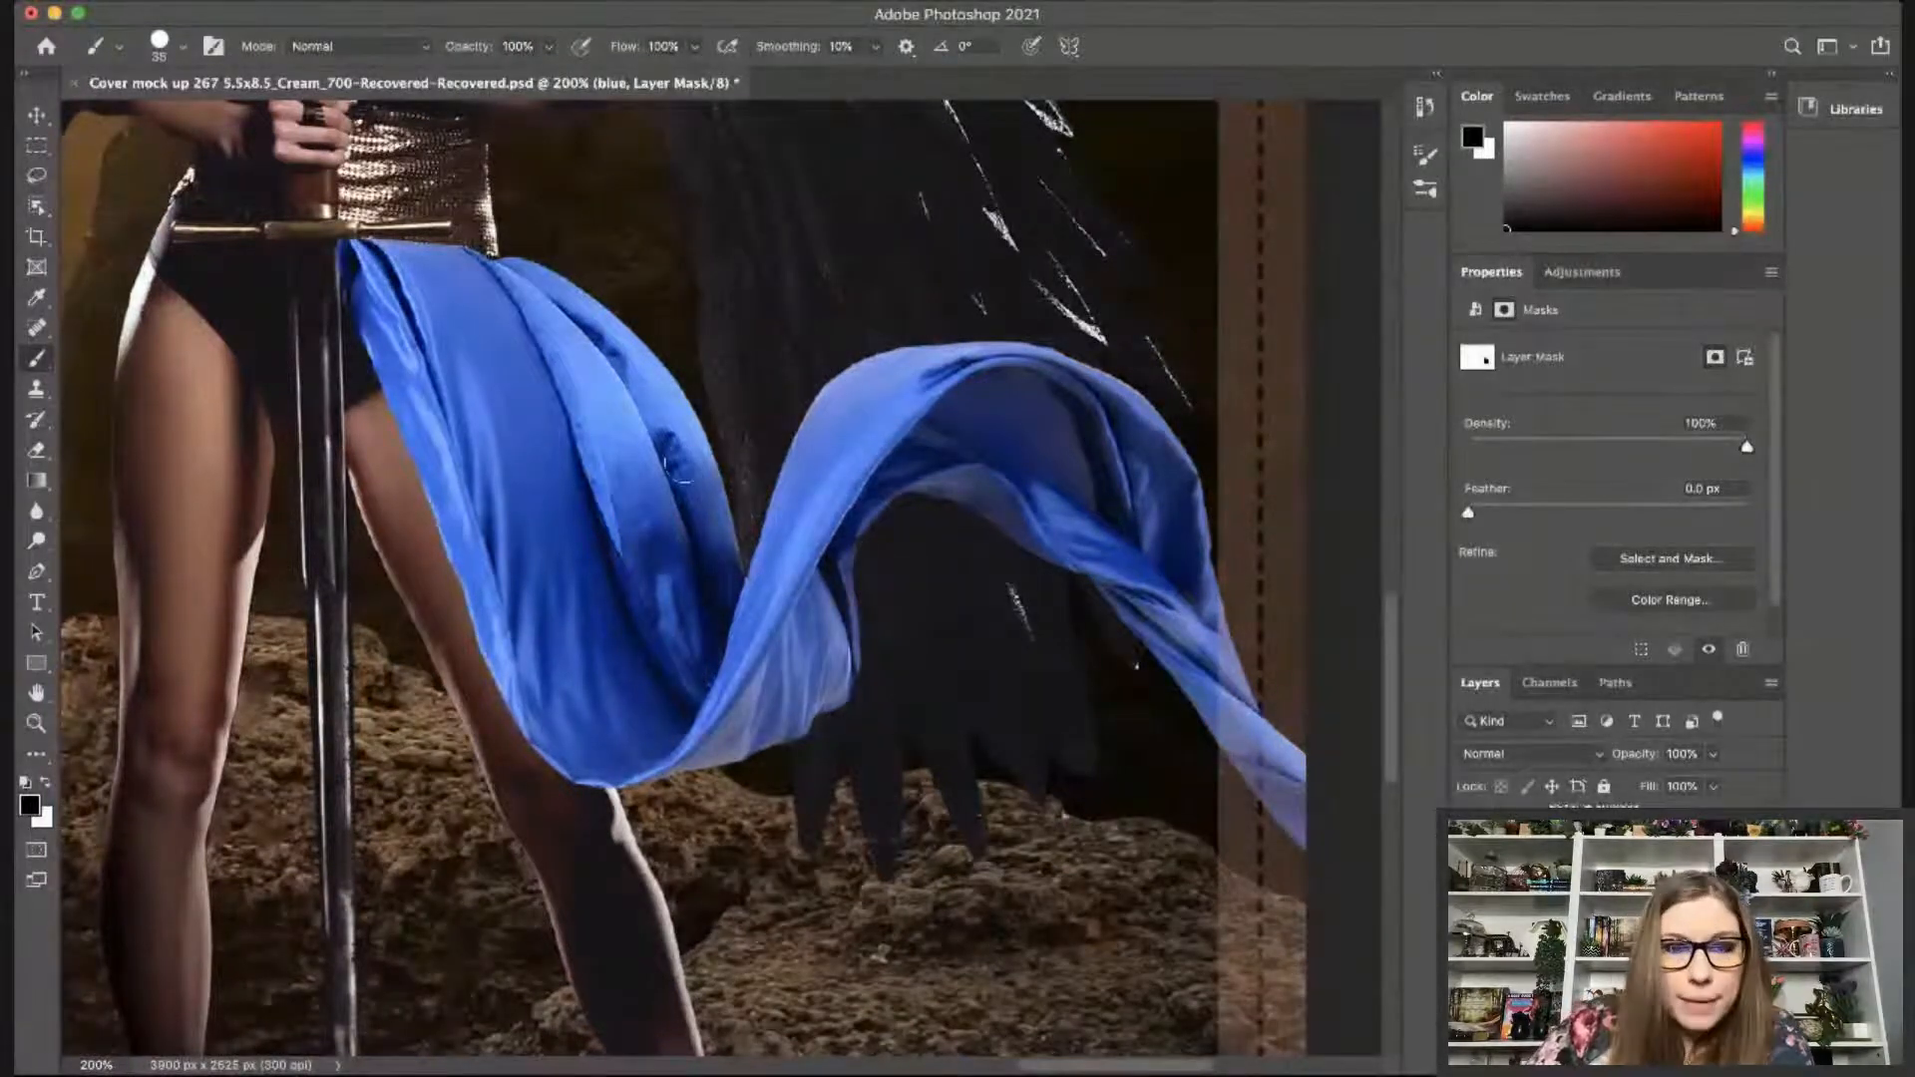
# Clean the mask in the narrow gap between the skirt and the rising fold with a fine brush, swapping black and white.
pyautogui.press('[')
pyautogui.press('[')
pyautogui.press('[')
pyautogui.press('[')
pyautogui.press('[')
pyautogui.press('[')
pyautogui.press('[')
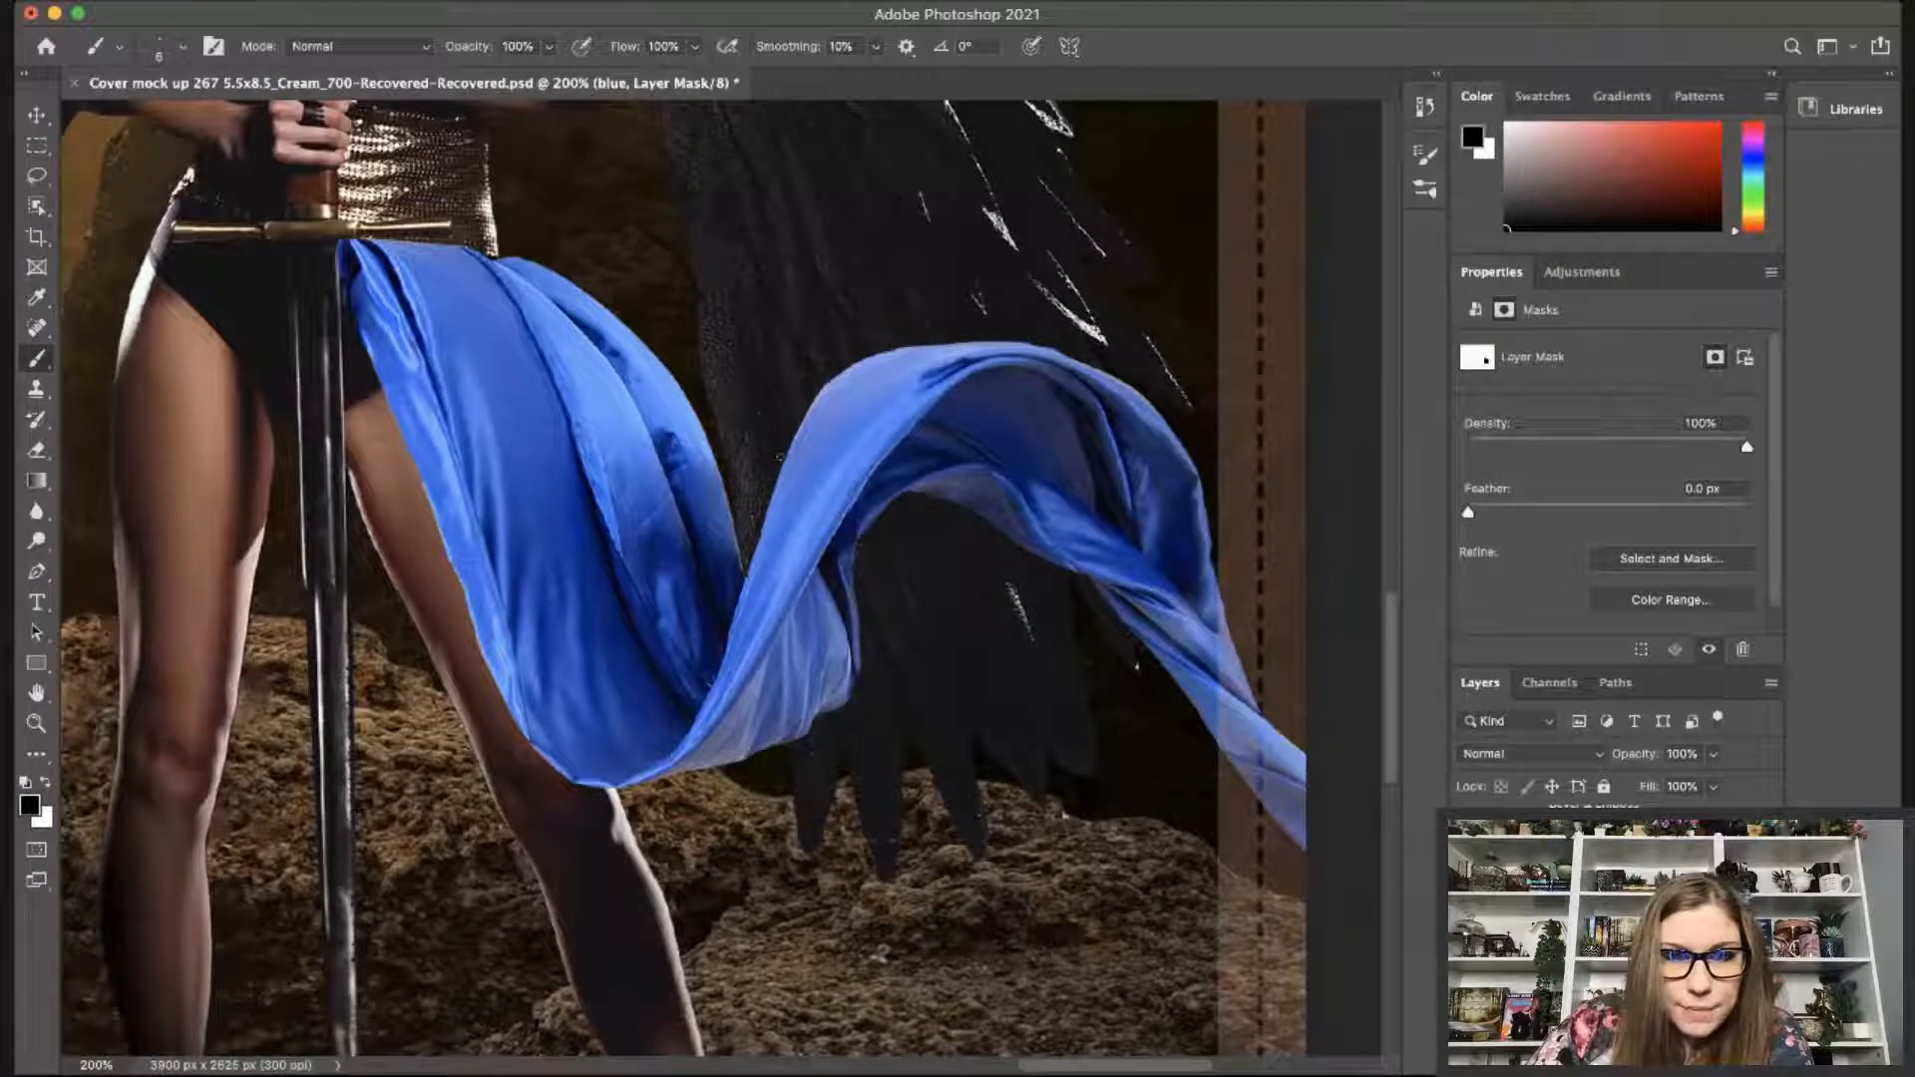
pyautogui.moveTo(779, 457)
pyautogui.mouseDown()
pyautogui.moveTo(745, 577)
pyautogui.moveTo(739, 533)
pyautogui.mouseUp()
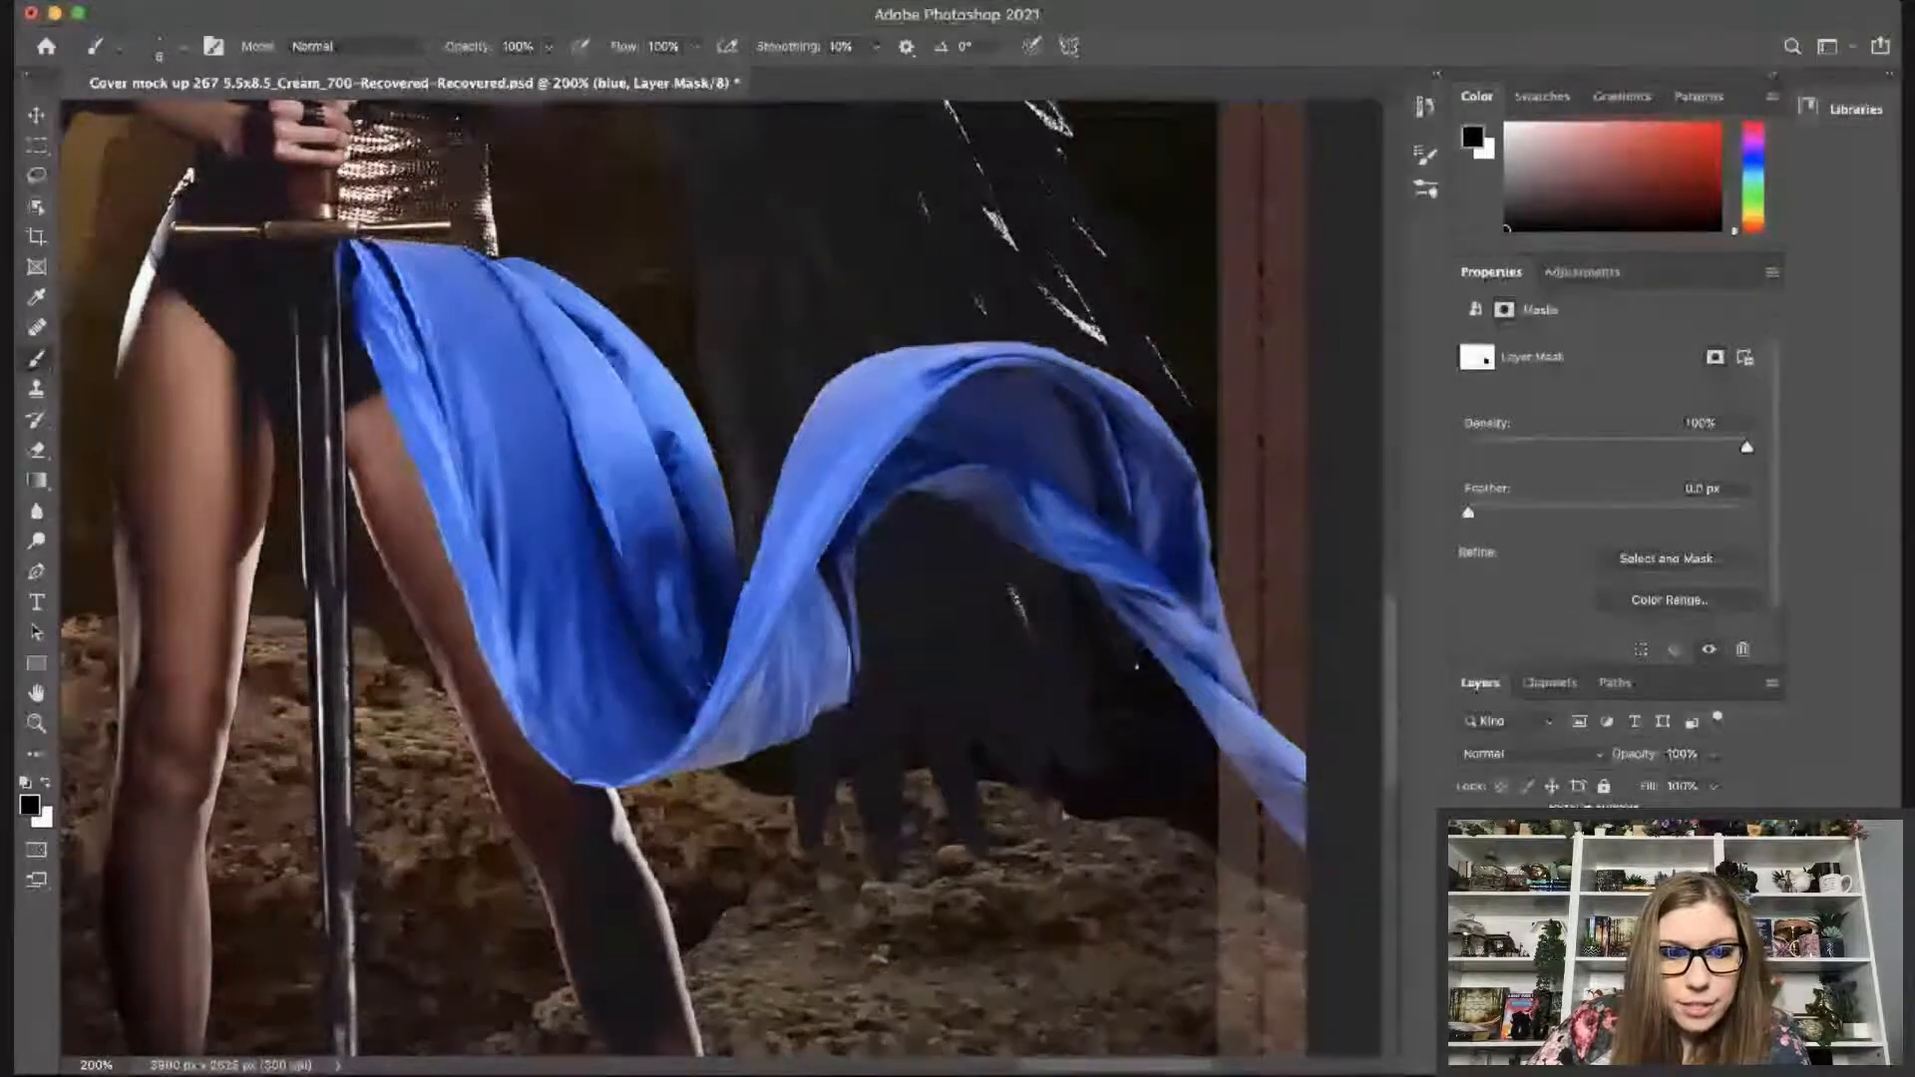
pyautogui.press('x')
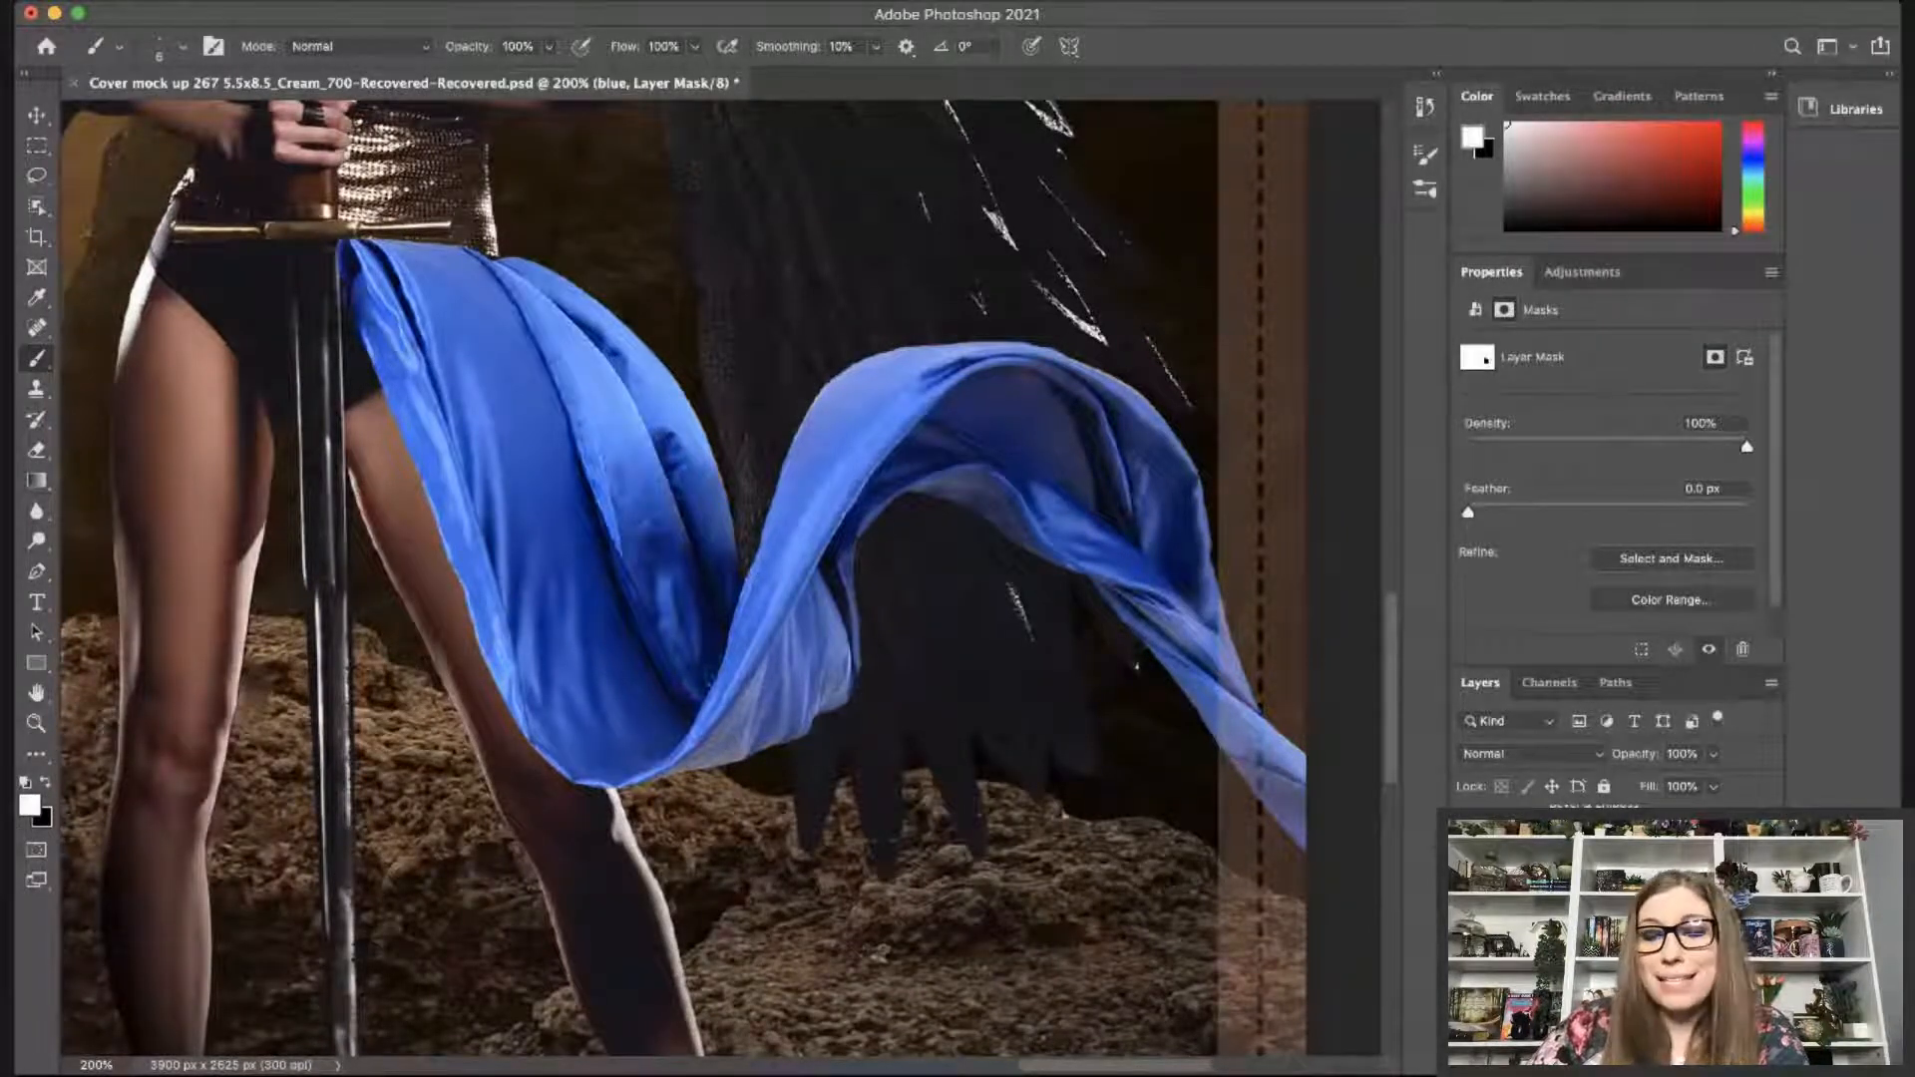
pyautogui.press('x')
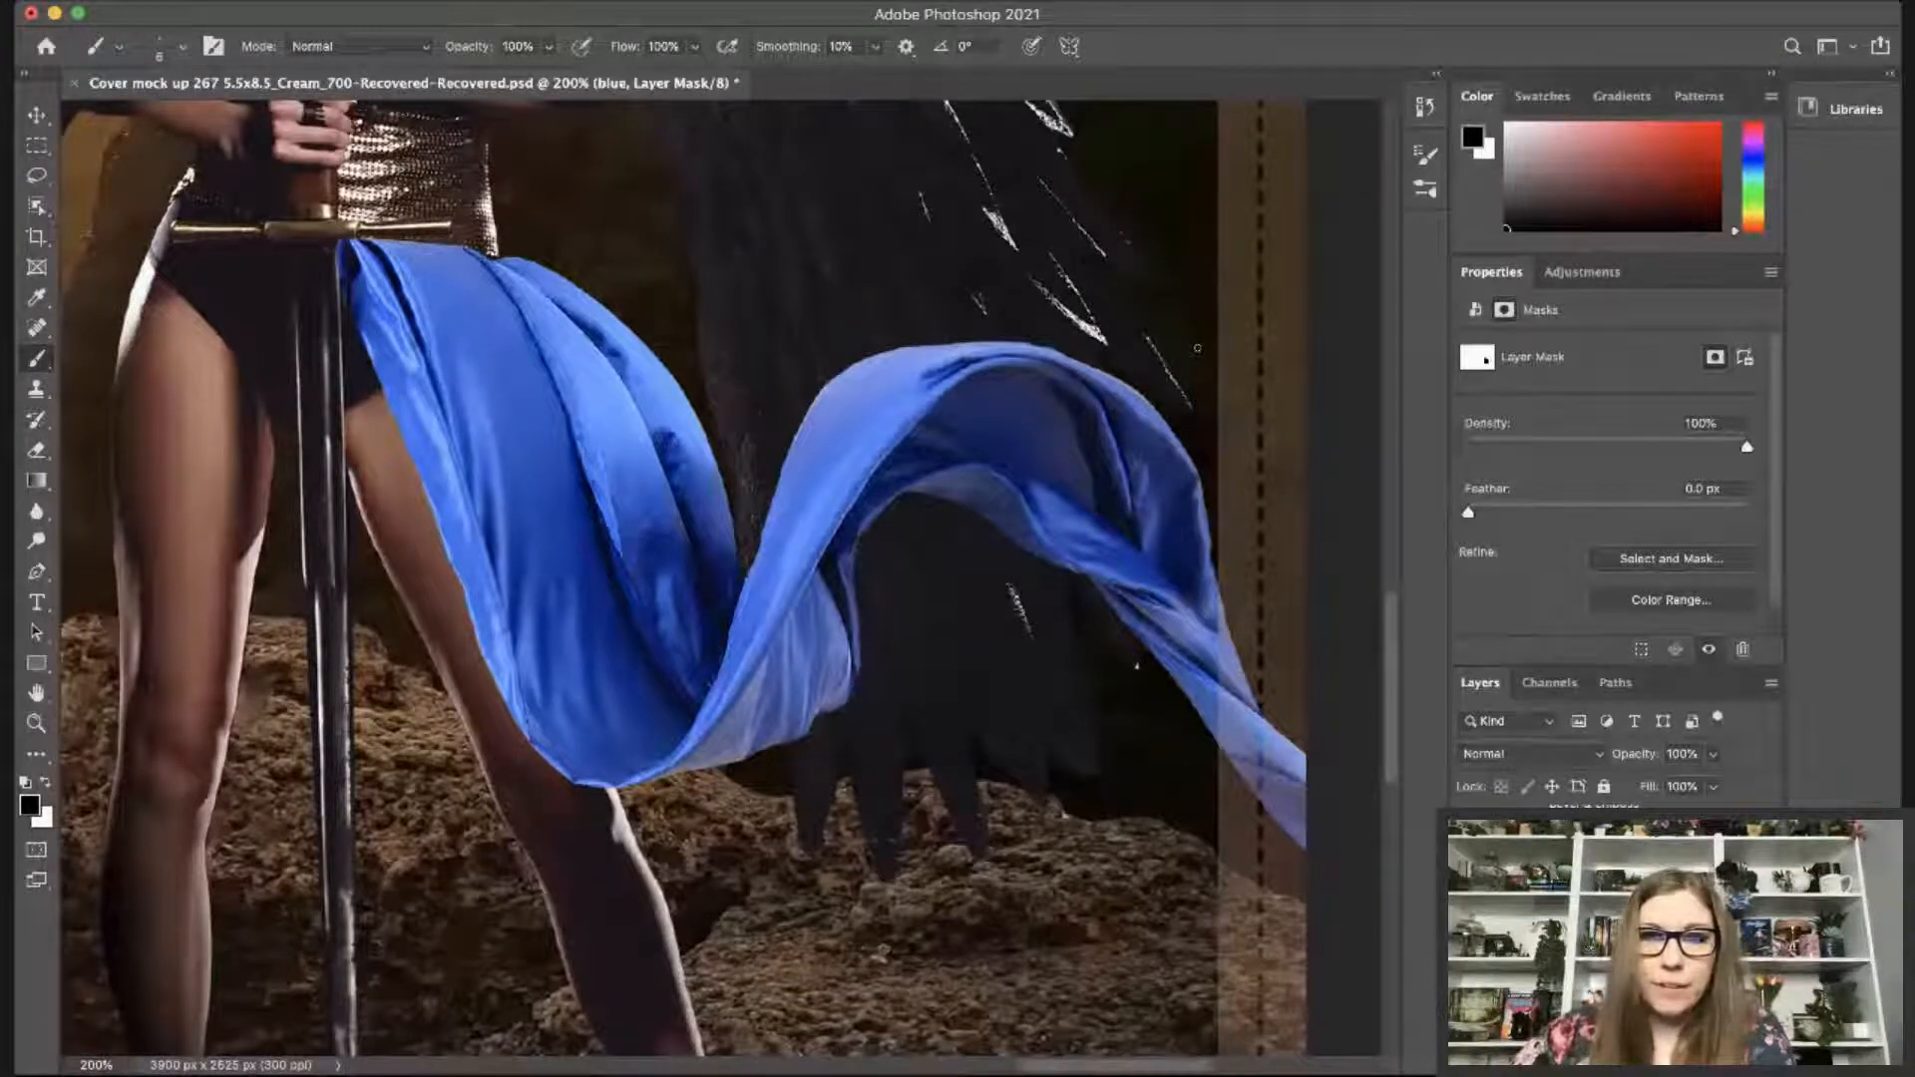
# Smooth the top edge of the blue fabric's wave by painting black along it with a size 35 brush.
pyautogui.press(']')
pyautogui.press(']')
pyautogui.press(']')
pyautogui.press(']')
pyautogui.press(']')
pyautogui.press(']')
pyautogui.press(']')
pyautogui.moveTo(1105, 375); pyautogui.dragTo(1135, 397)
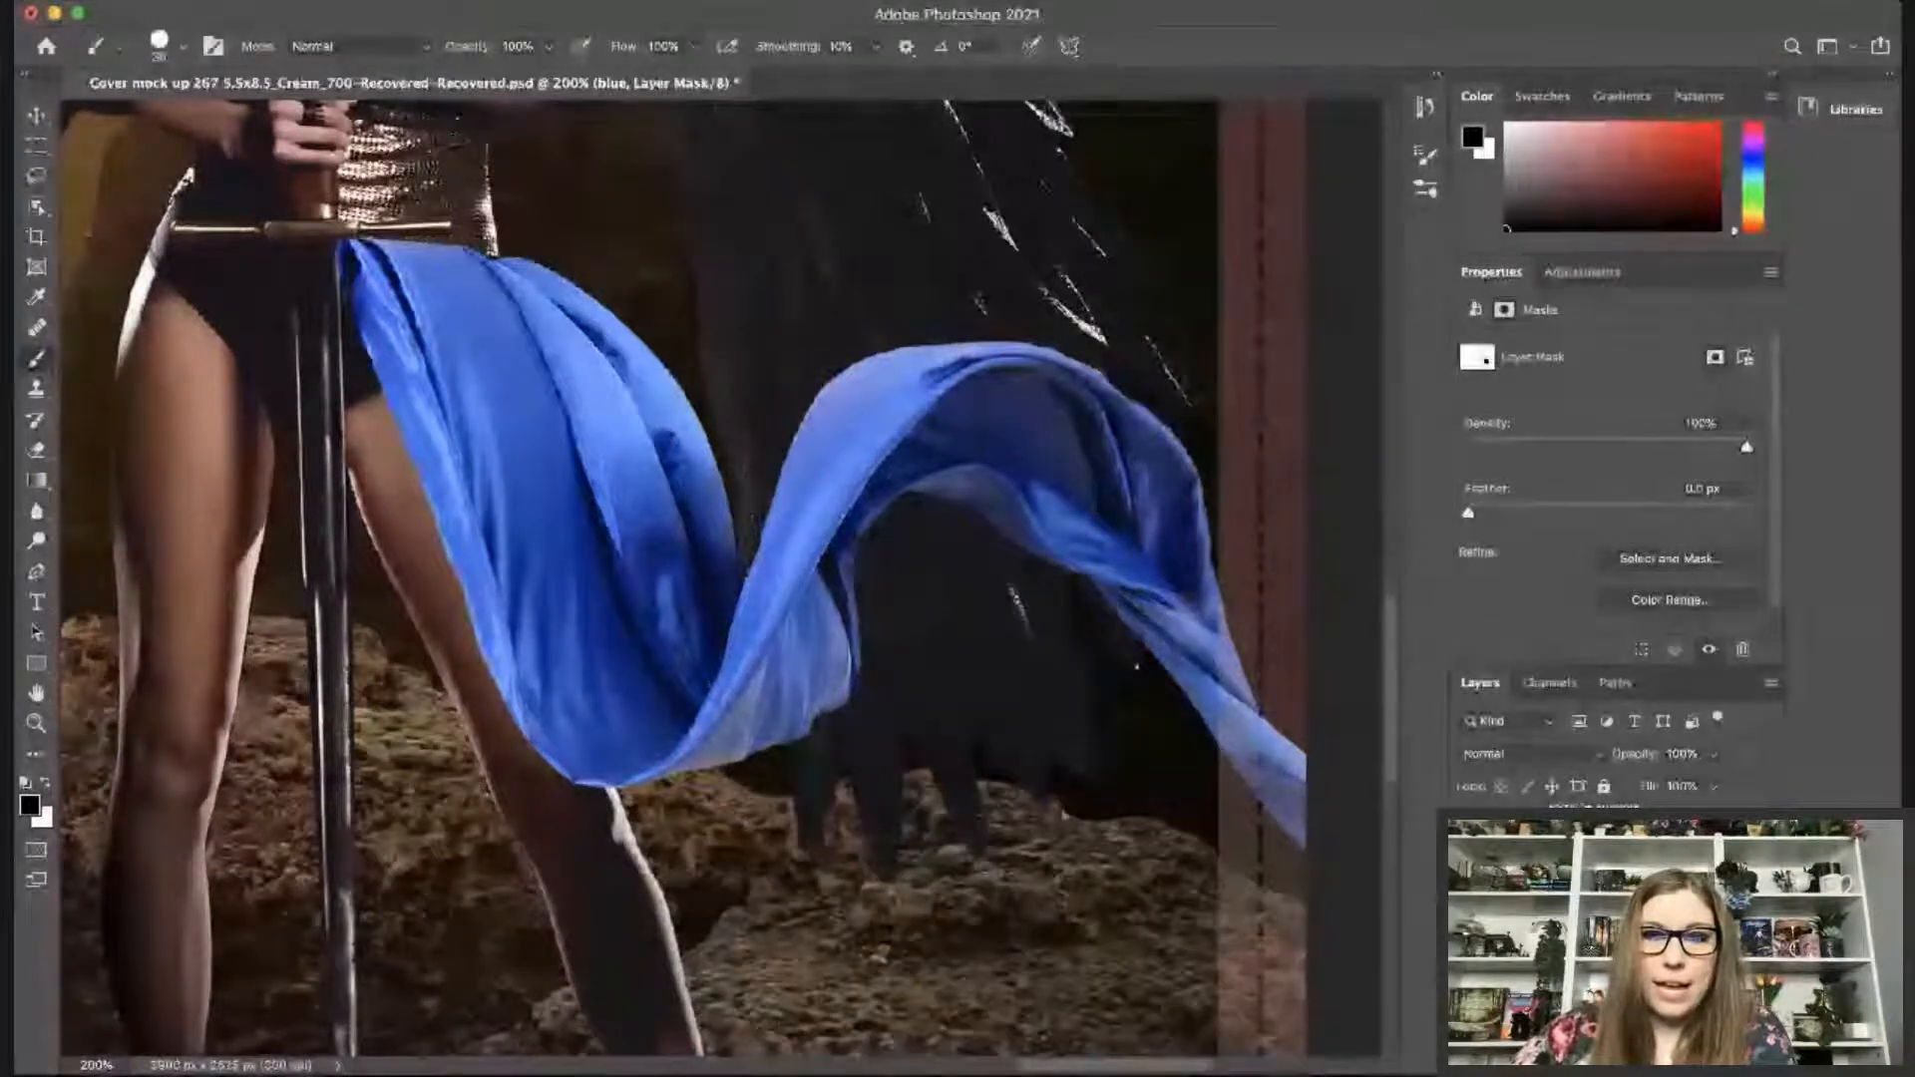
pyautogui.click(1156, 413)
pyautogui.click(1178, 440)
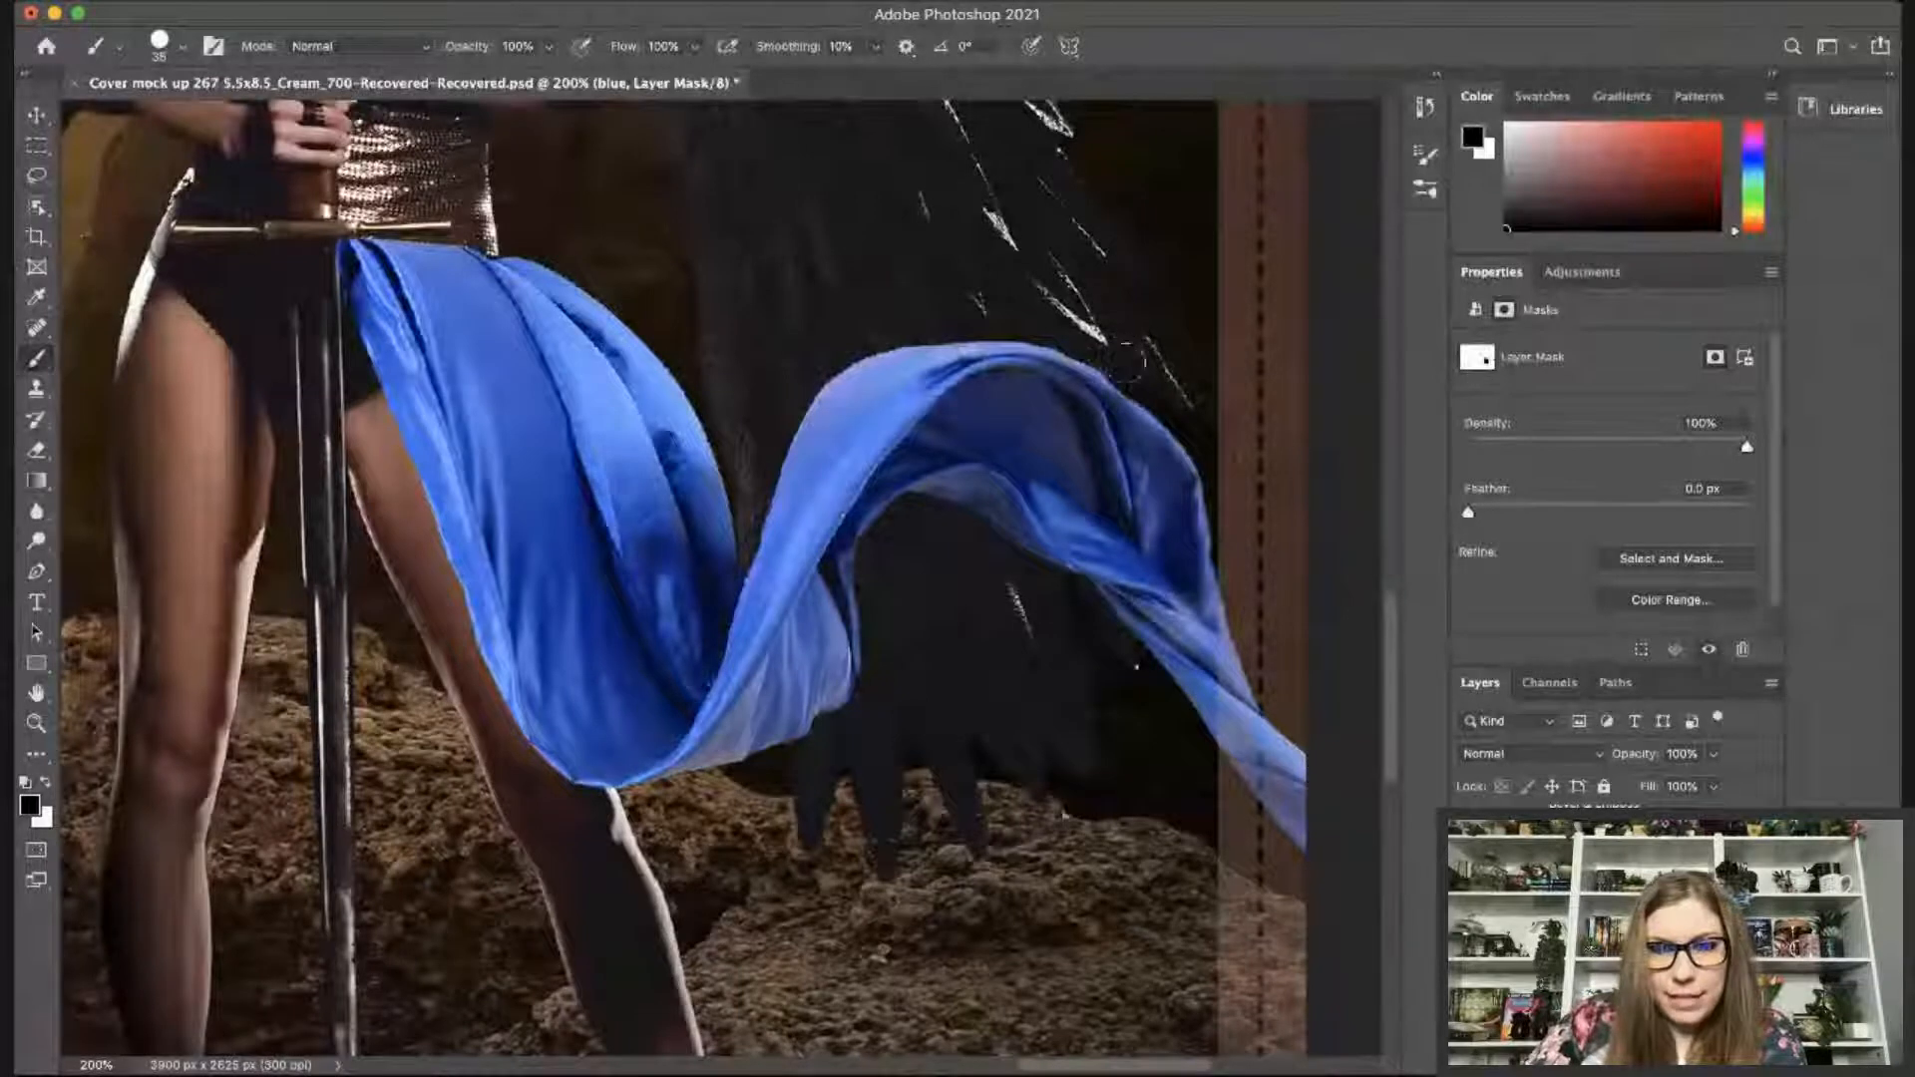
pyautogui.moveTo(1122, 354); pyautogui.dragTo(883, 339)
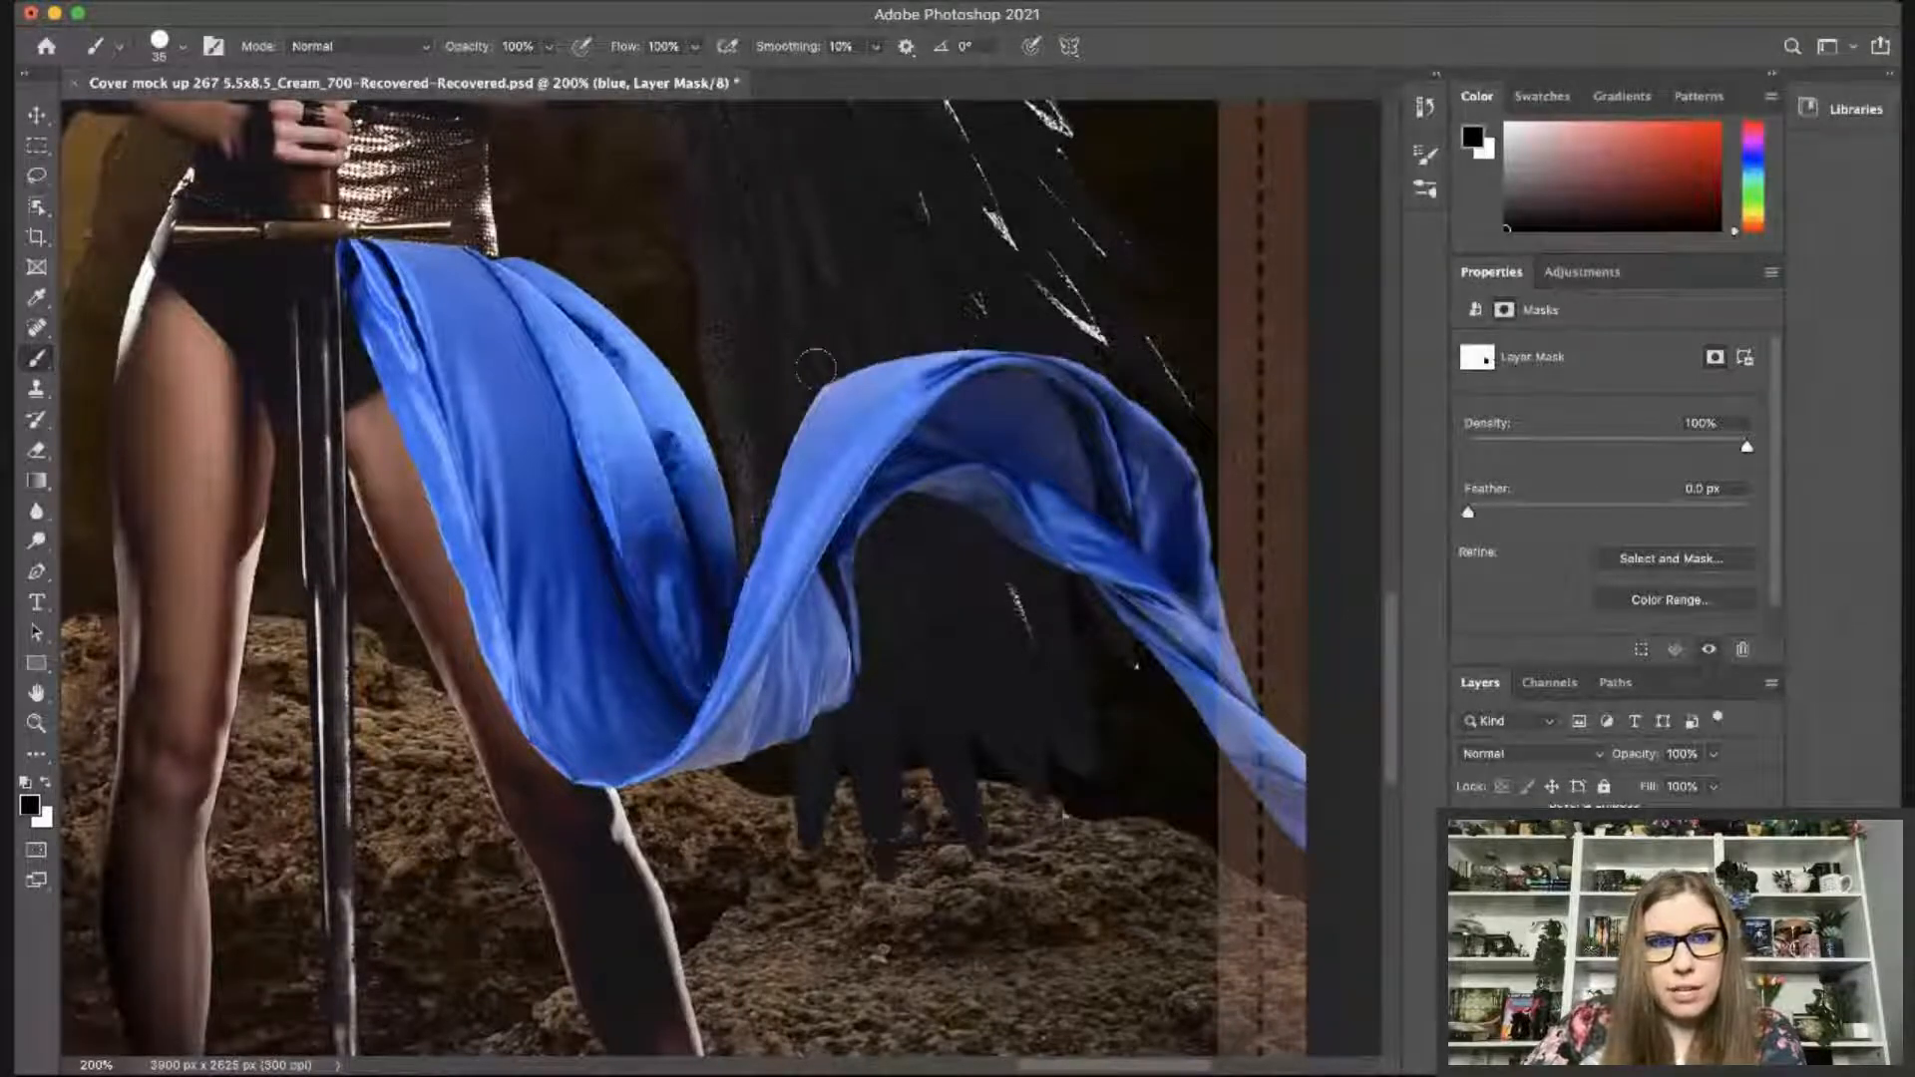
# Reduce the brush size and check the masked blue skirt on the whole cover at 50% zoom.
pyautogui.press('[')
pyautogui.press('[')
pyautogui.press('[')
pyautogui.press('[')
pyautogui.press('[')
pyautogui.press('[')
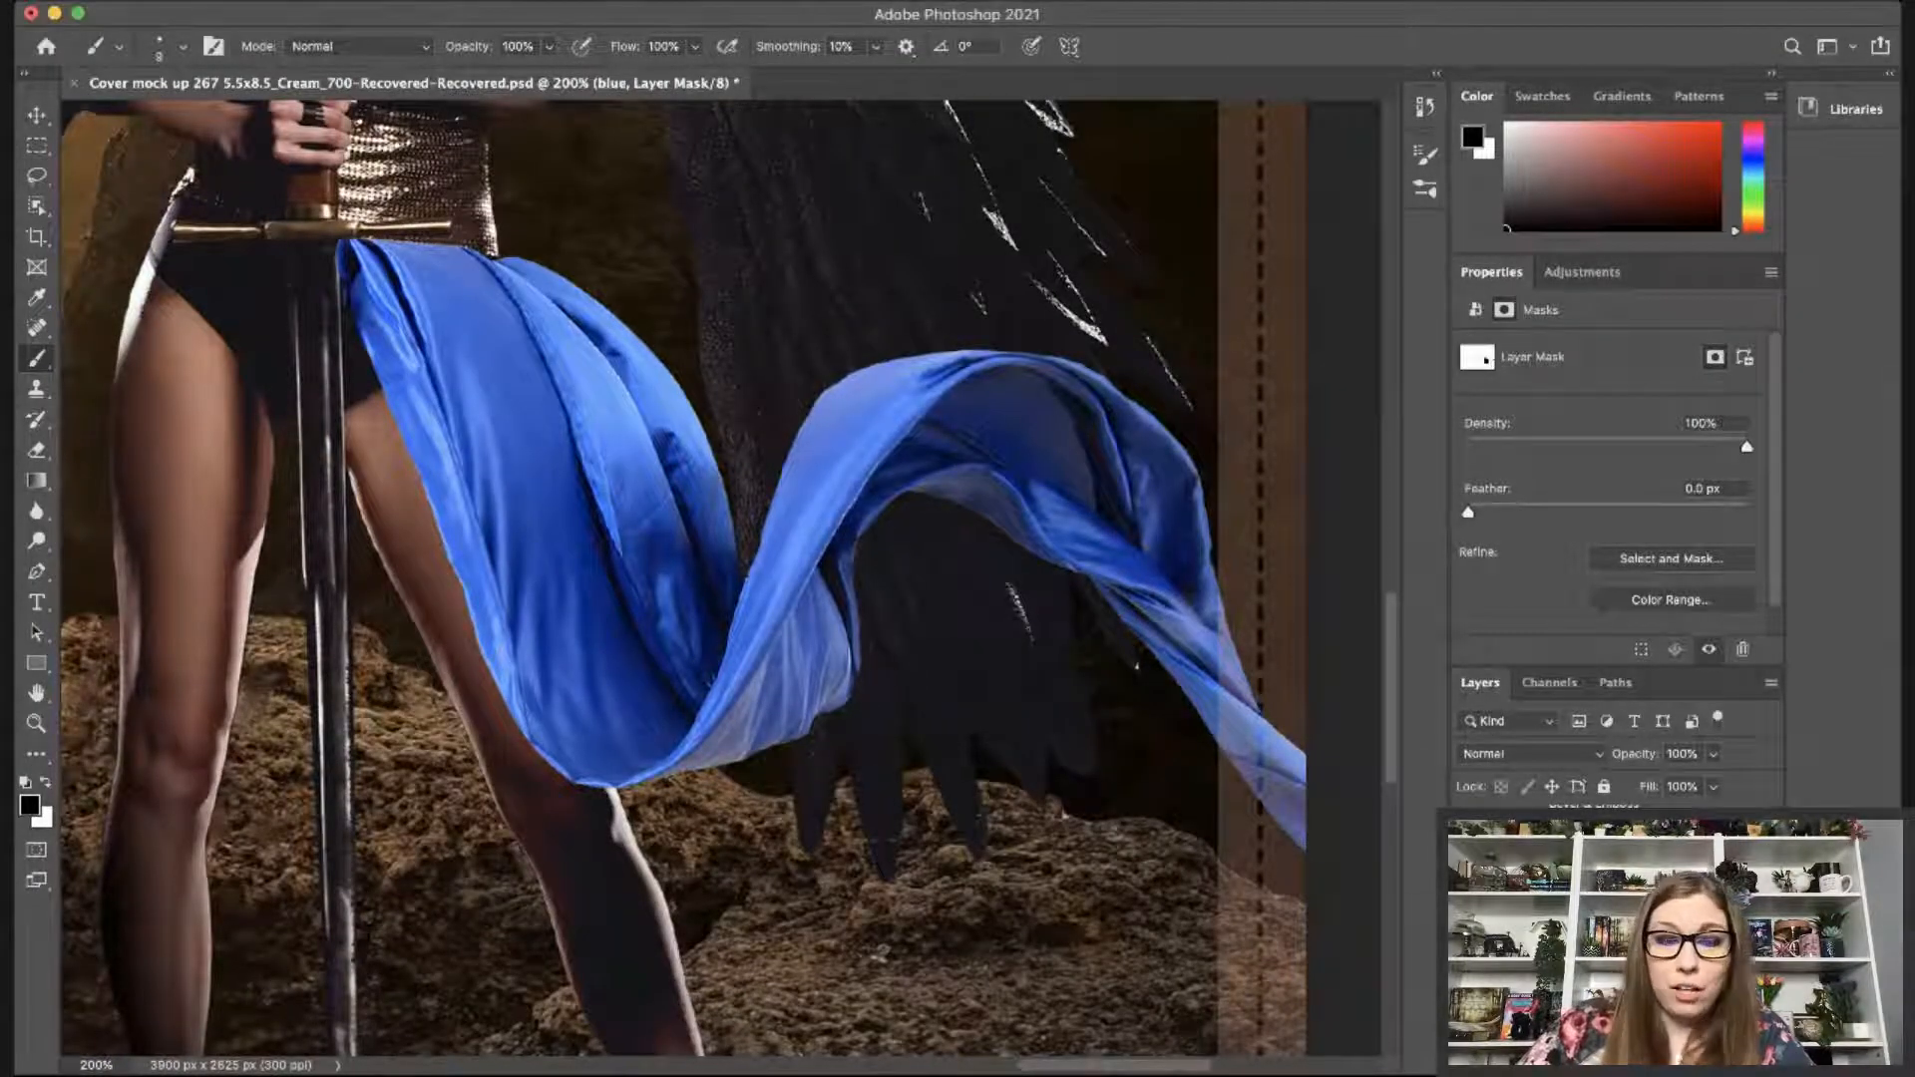
pyautogui.hscroll(-10, 691, 997)
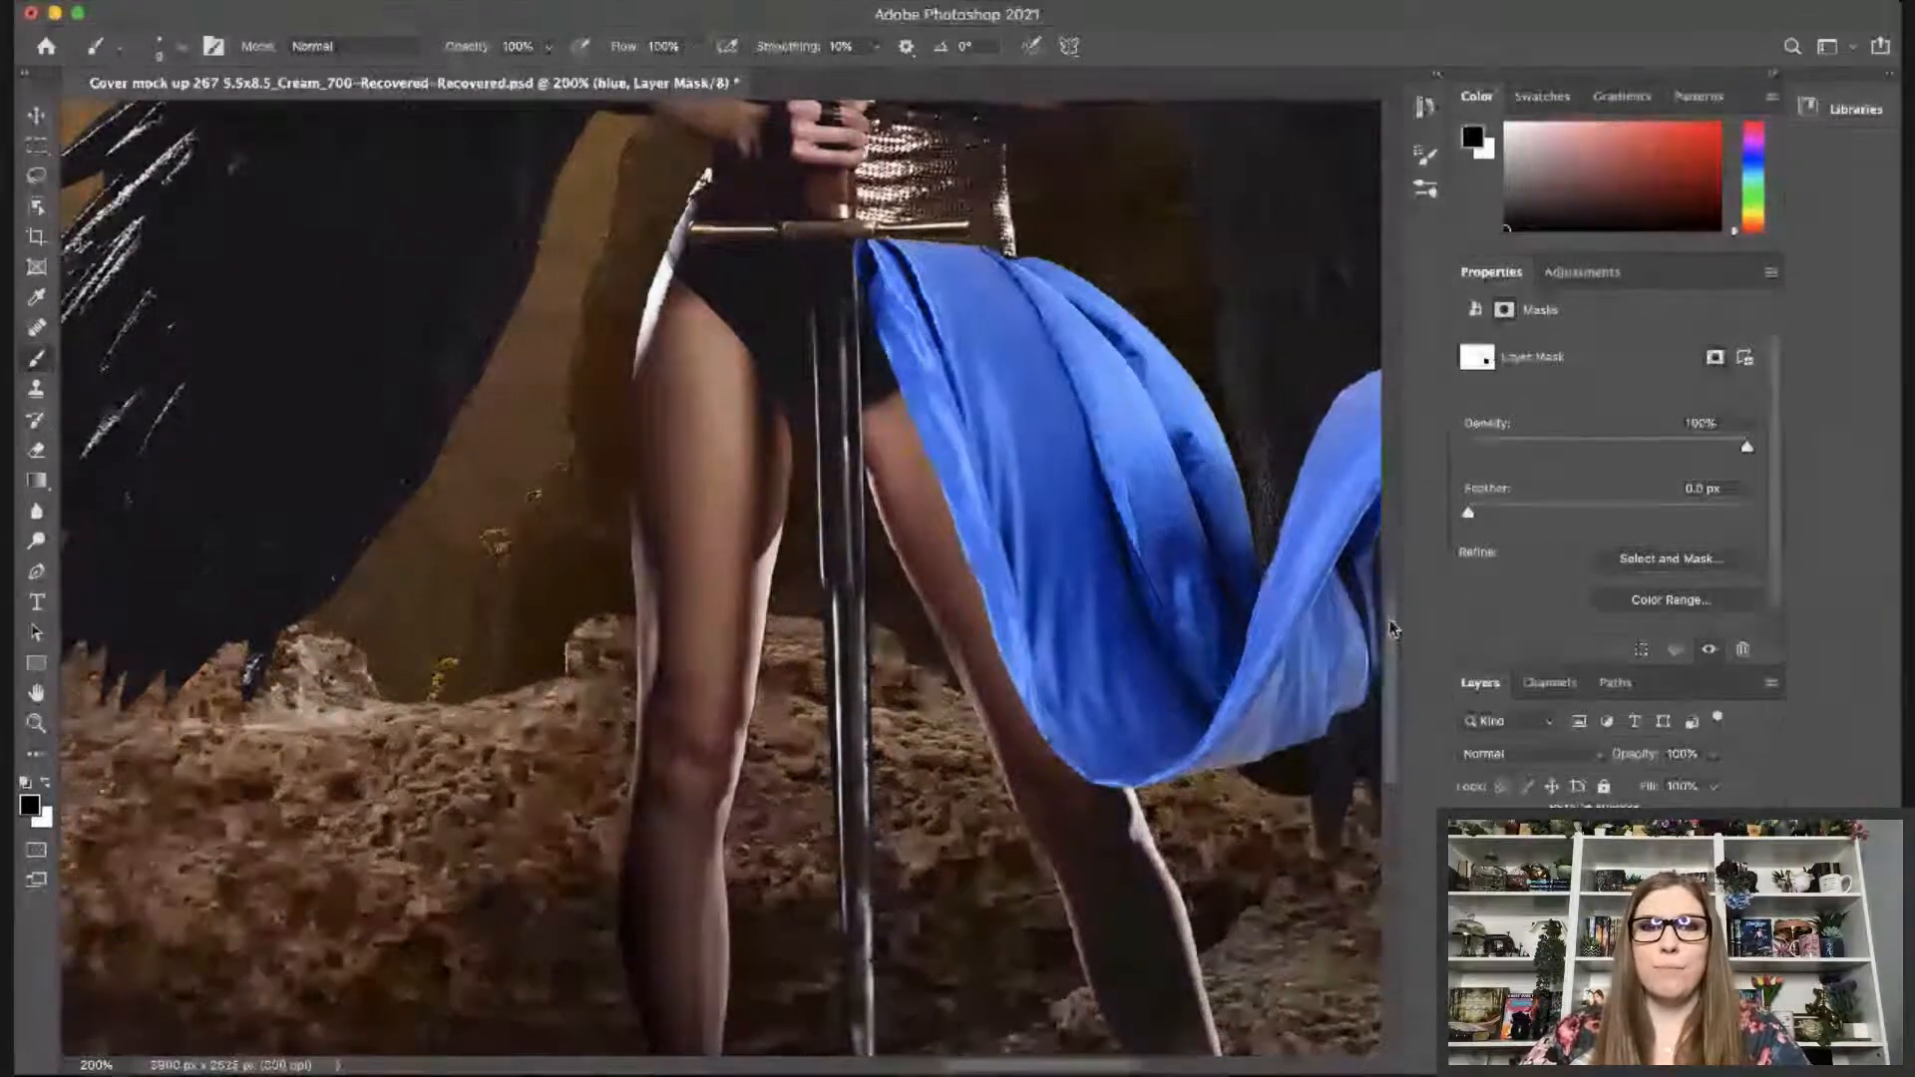
pyautogui.moveTo(1390, 628)
pyautogui.mouseDown()
pyautogui.moveTo(1421, 486)
pyautogui.moveTo(1420, 605)
pyautogui.mouseUp()
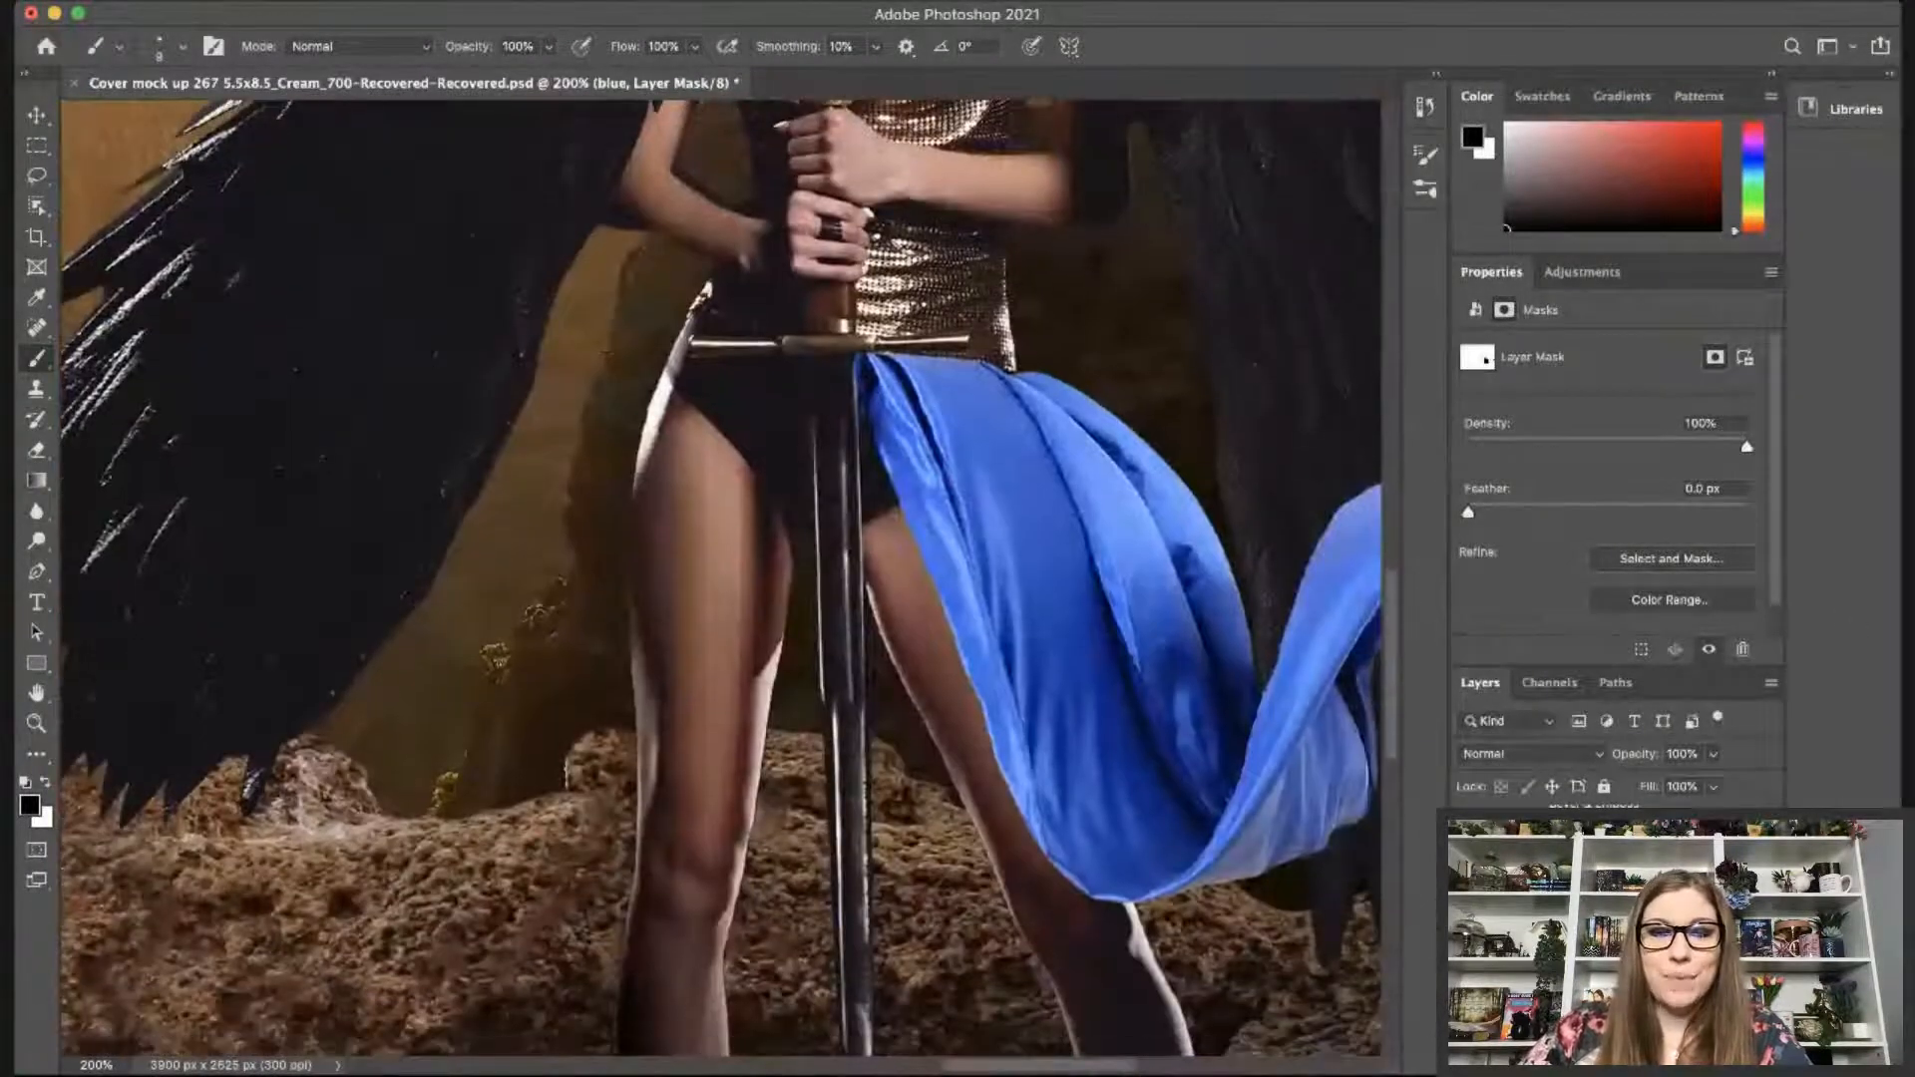
pyautogui.moveTo(111, 1065); pyautogui.dragTo(82, 1065)
pyautogui.write('50')
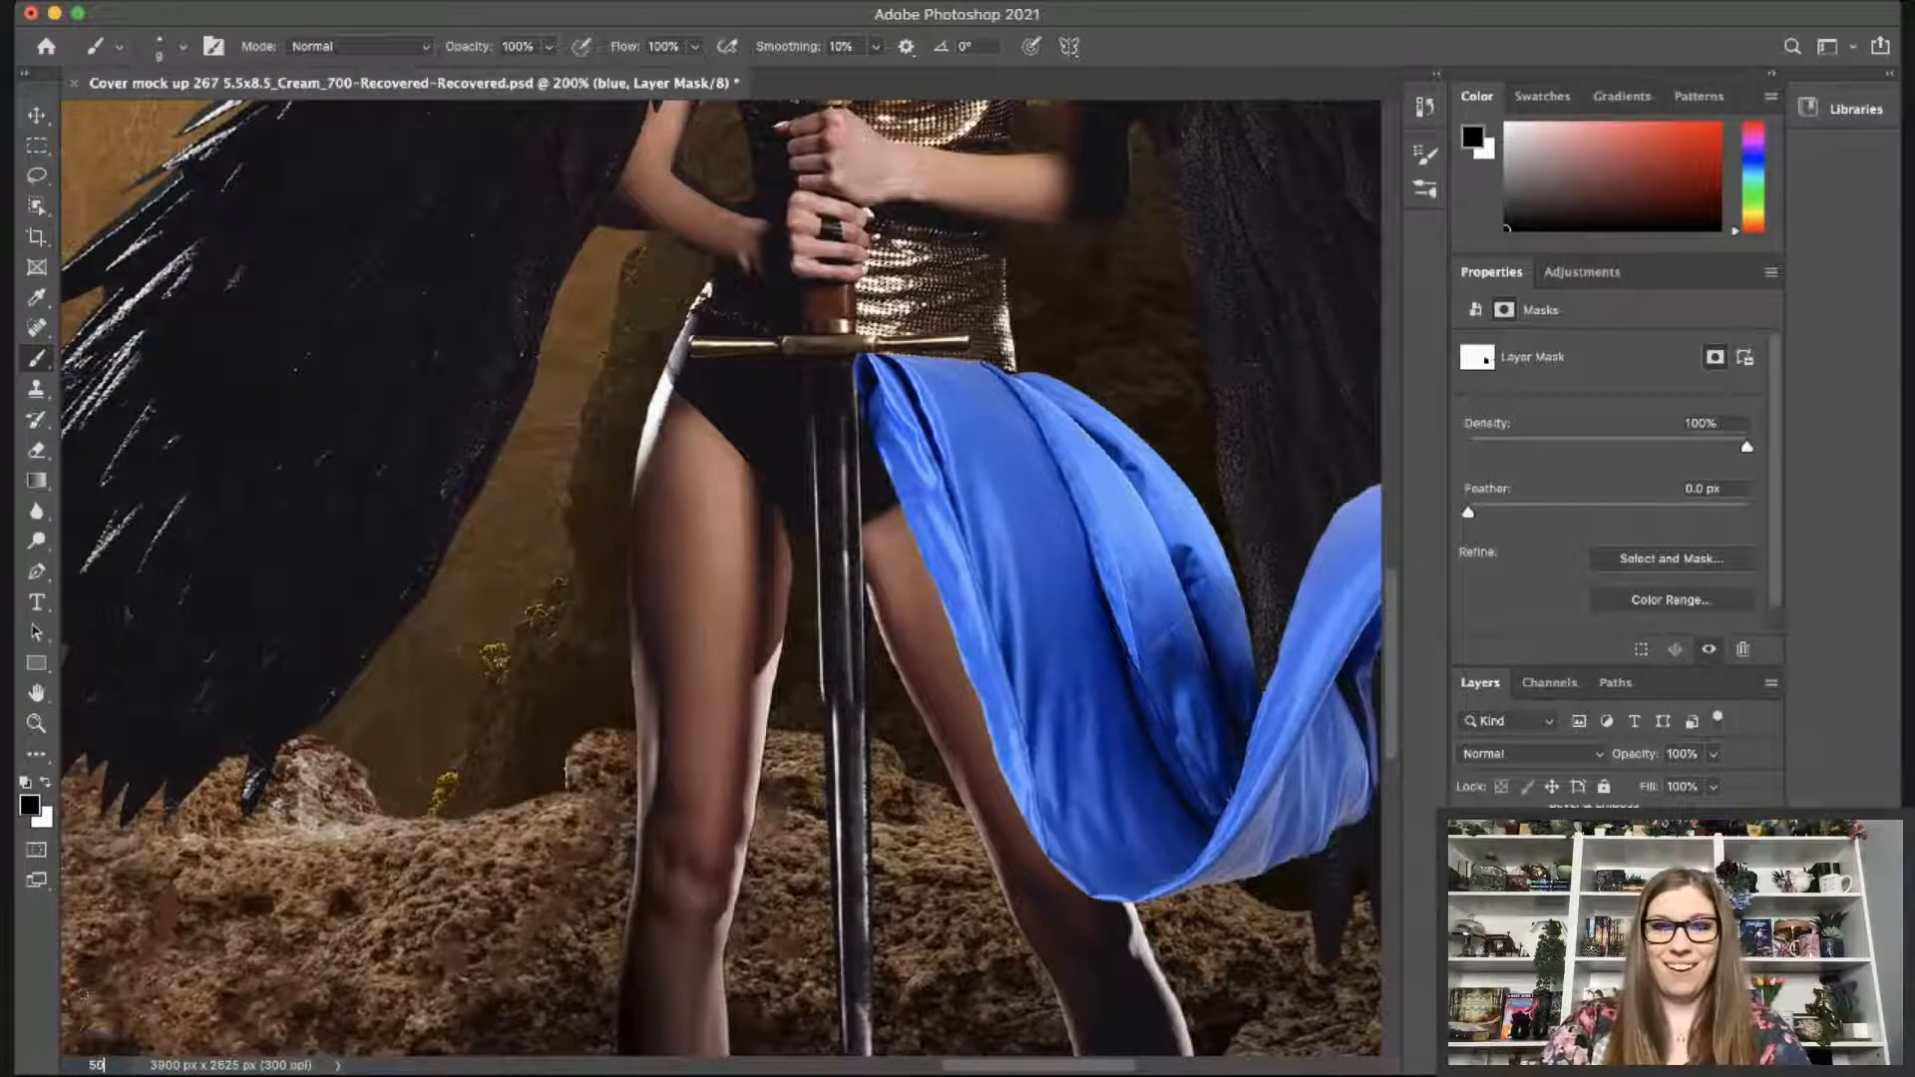
pyautogui.press('Return')
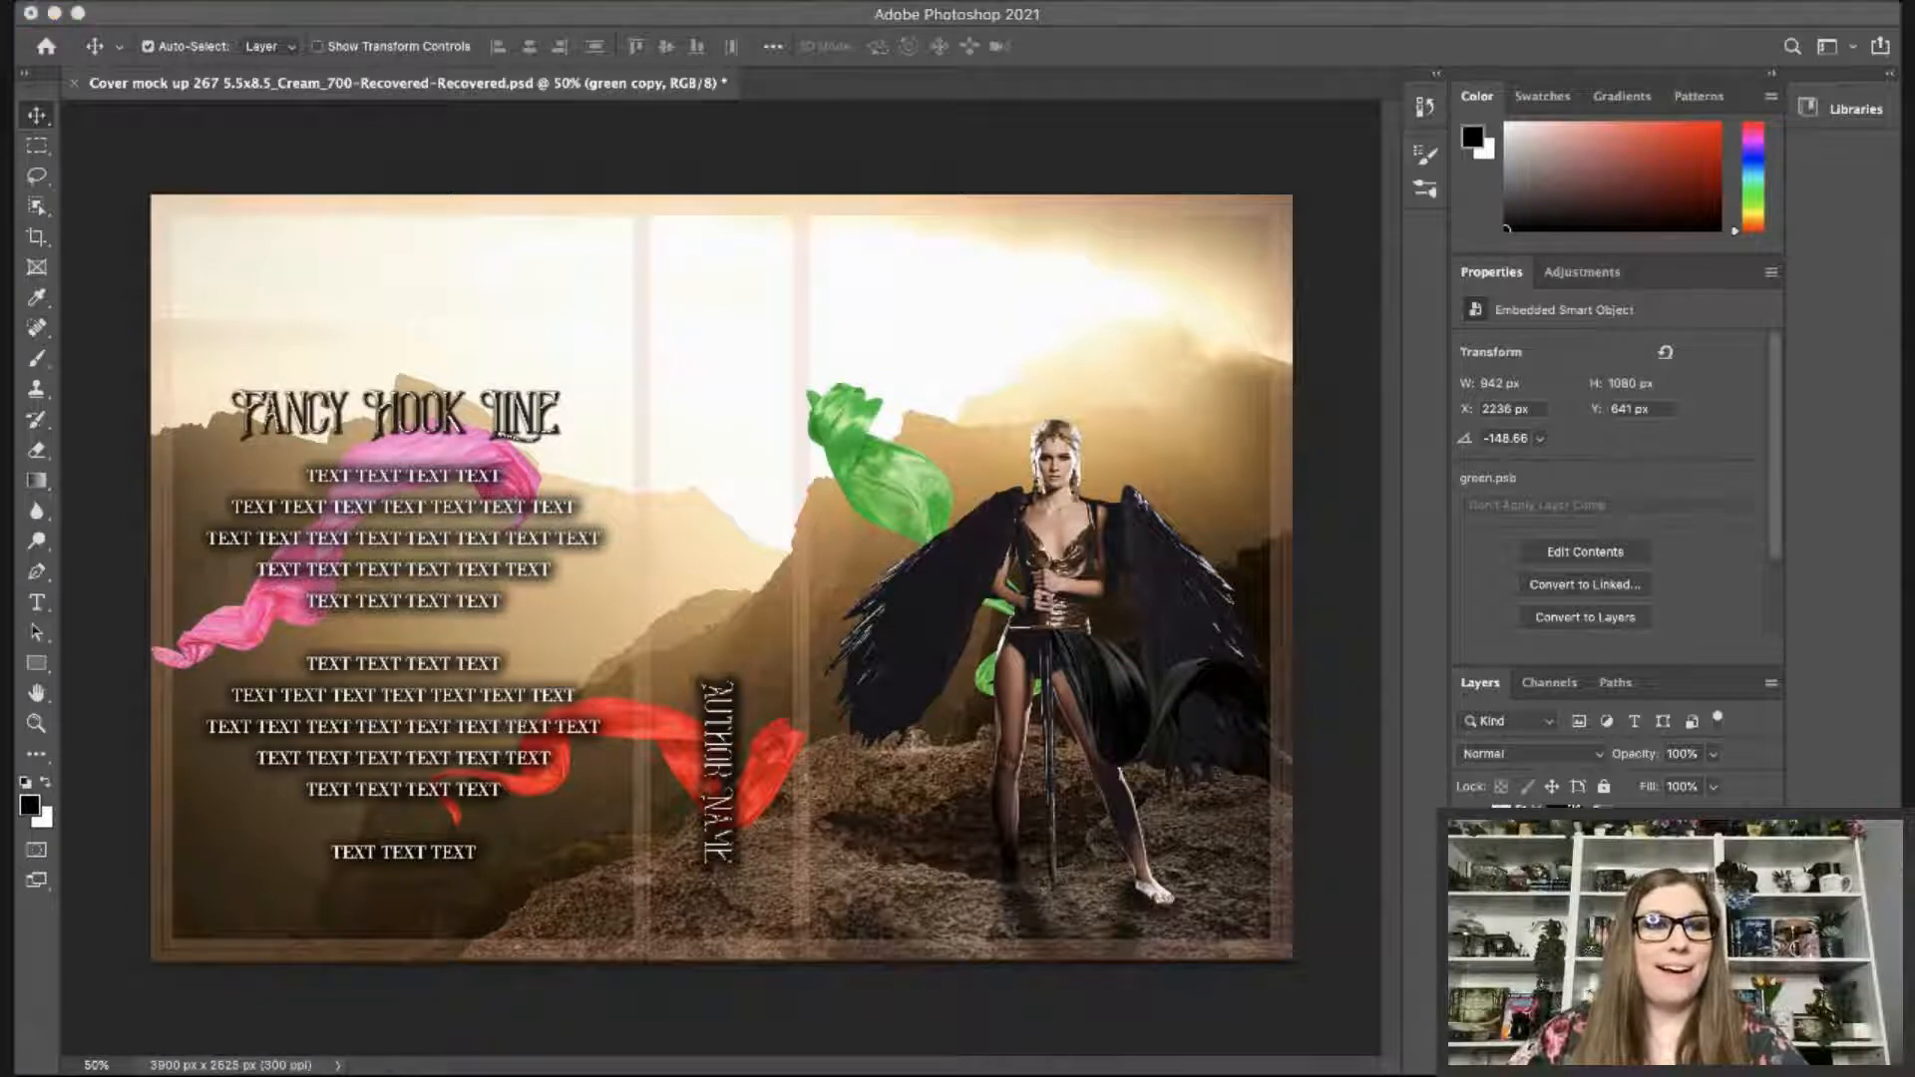
# Mask out the green copy fabric beside the woman's hip by painting black with a size 70 brush.
pyautogui.click(1337, 171)
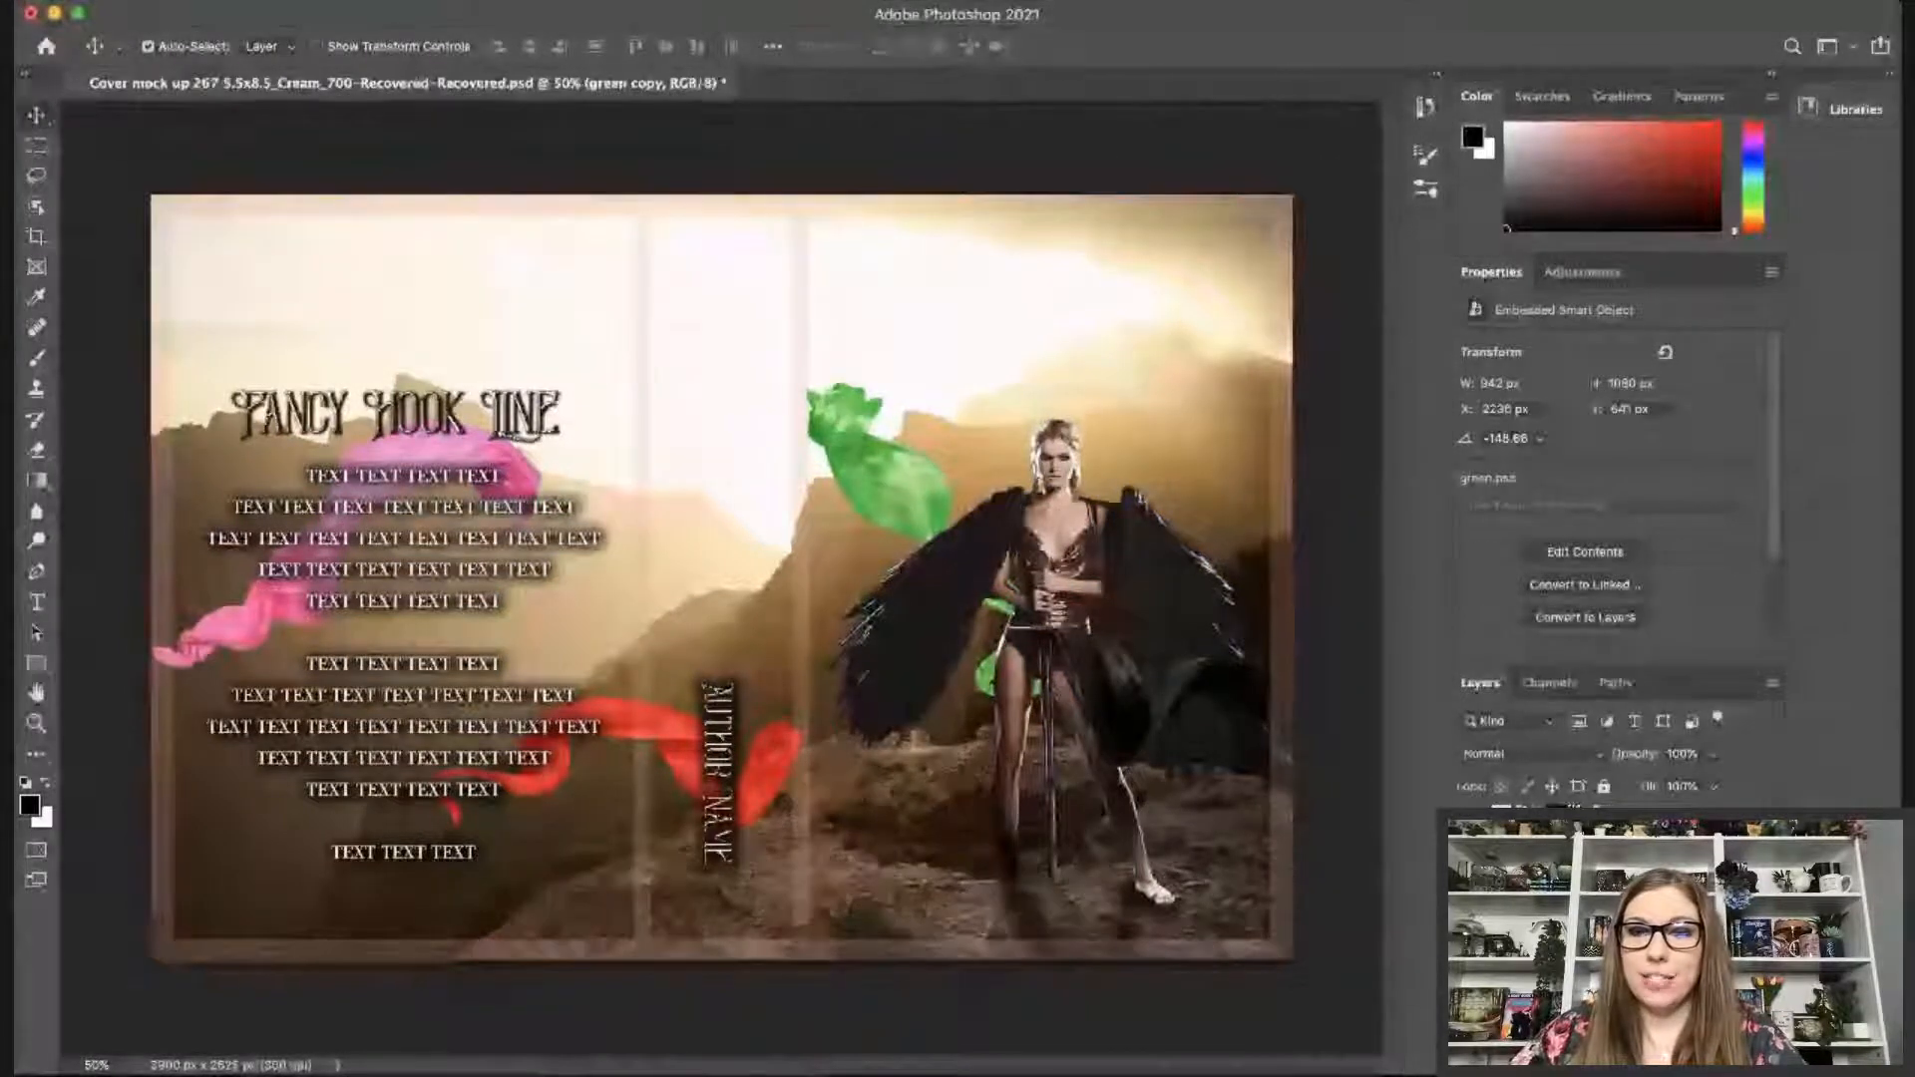
pyautogui.click(36, 359)
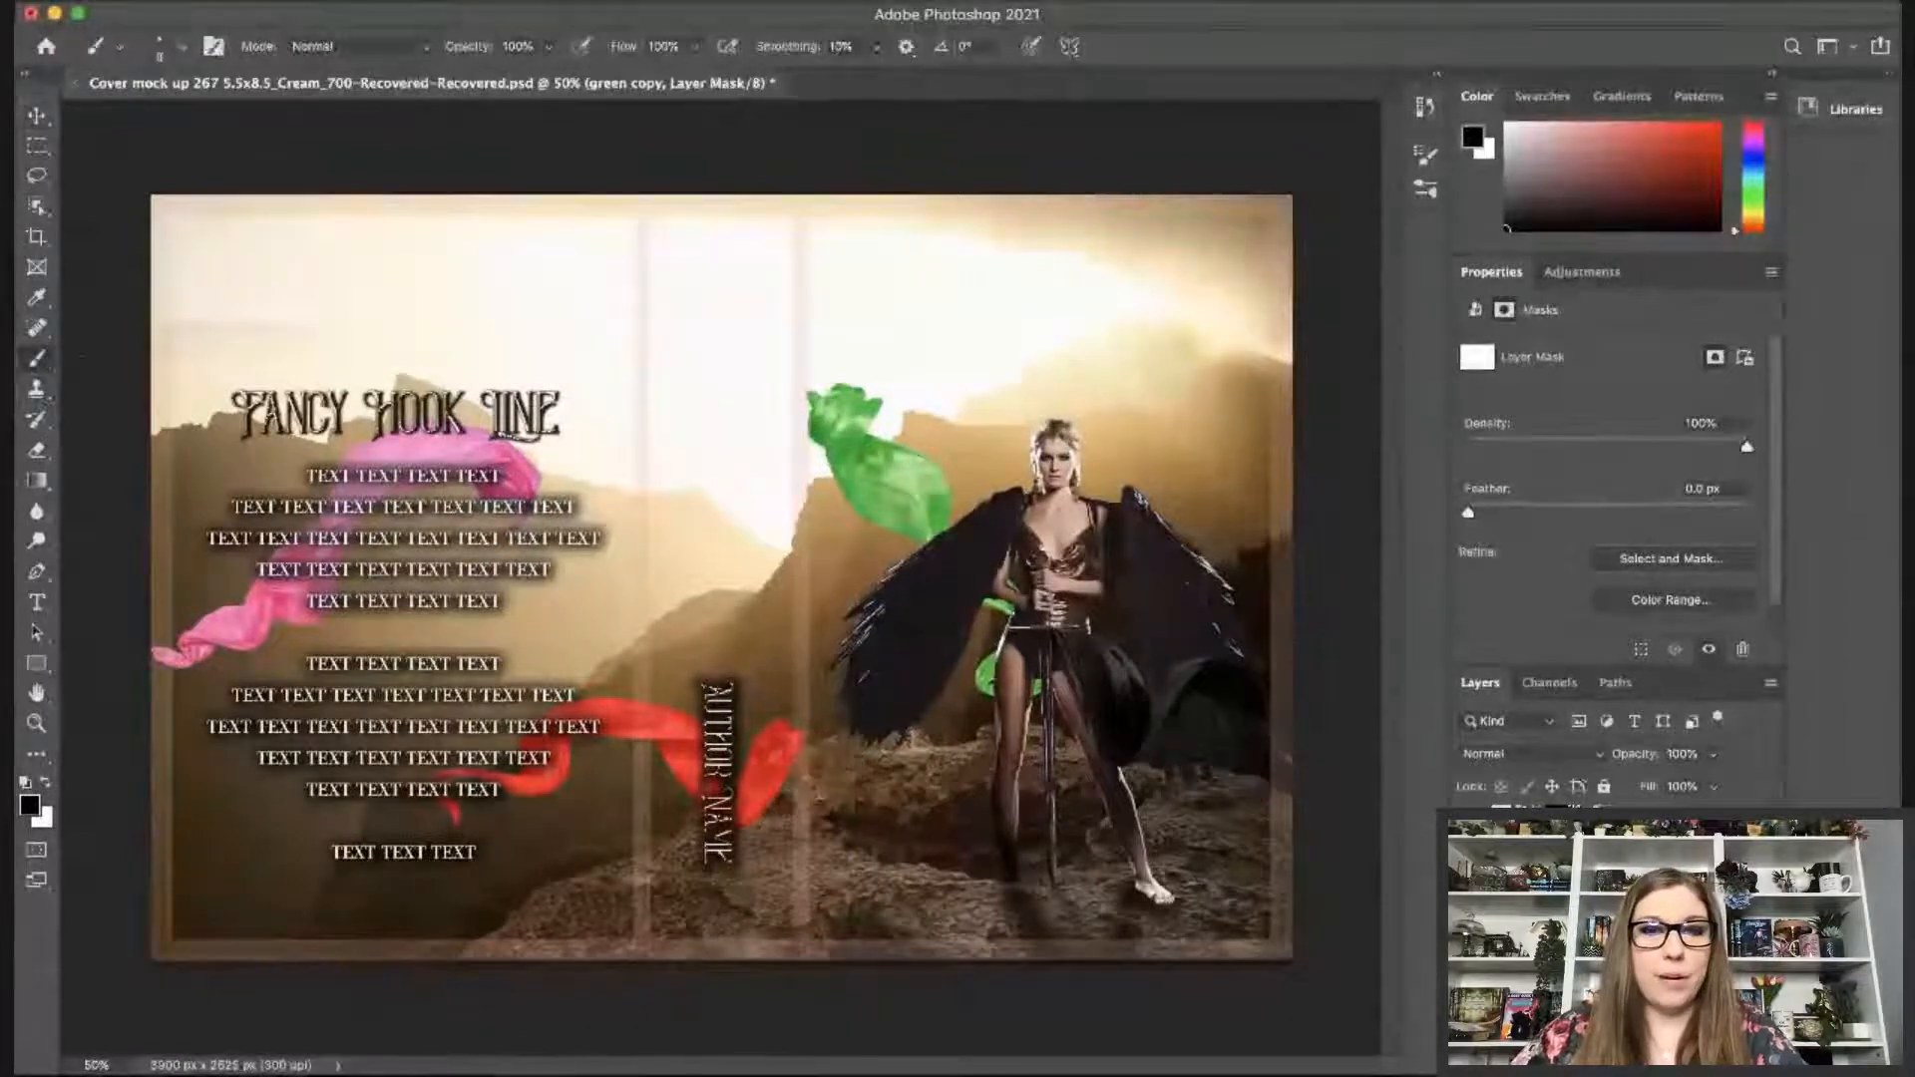
pyautogui.press(']')
pyautogui.press(']')
pyautogui.press(']')
pyautogui.press(']')
pyautogui.press(']')
pyautogui.press(']')
pyautogui.press(']')
pyautogui.press(']')
pyautogui.press(']')
pyautogui.press(']')
pyautogui.press(']')
pyautogui.press(']')
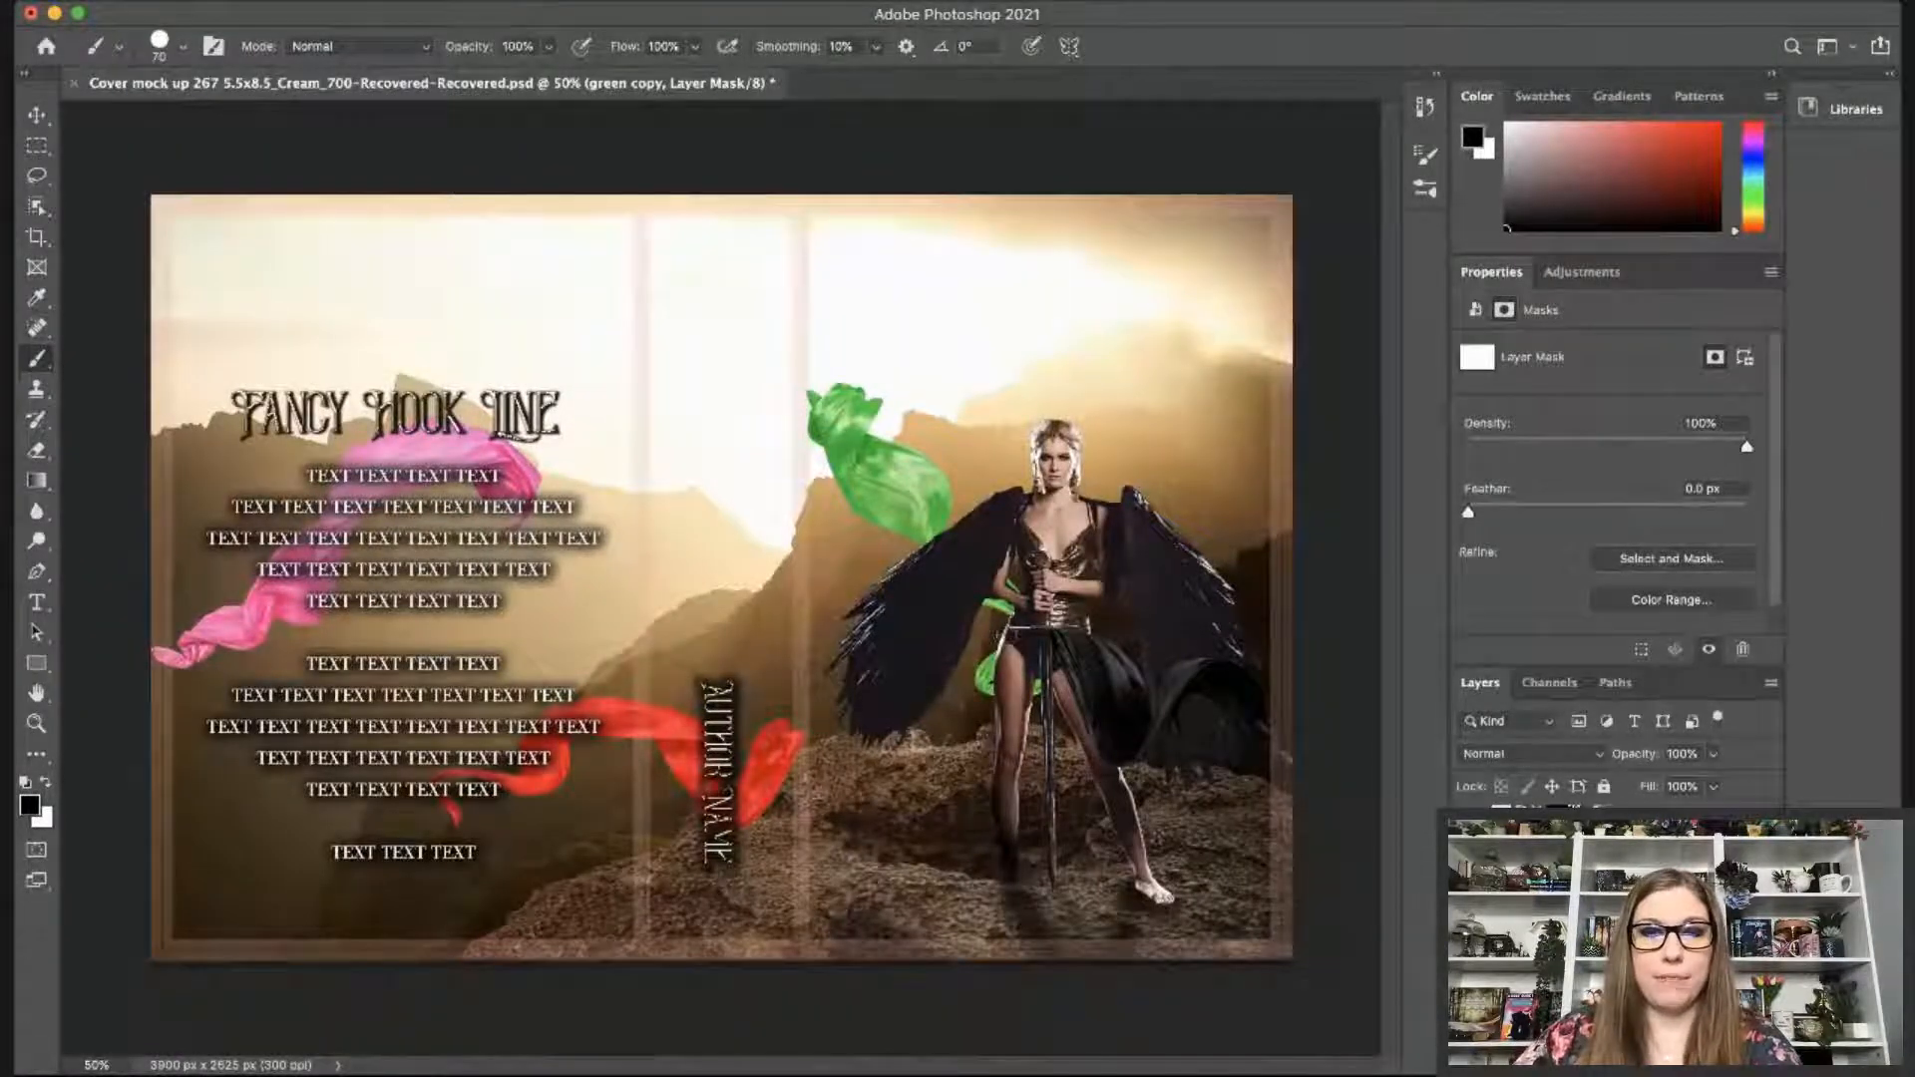
pyautogui.moveTo(1005, 643)
pyautogui.mouseDown()
pyautogui.moveTo(992, 666)
pyautogui.moveTo(1034, 673)
pyautogui.moveTo(1039, 697)
pyautogui.mouseUp()
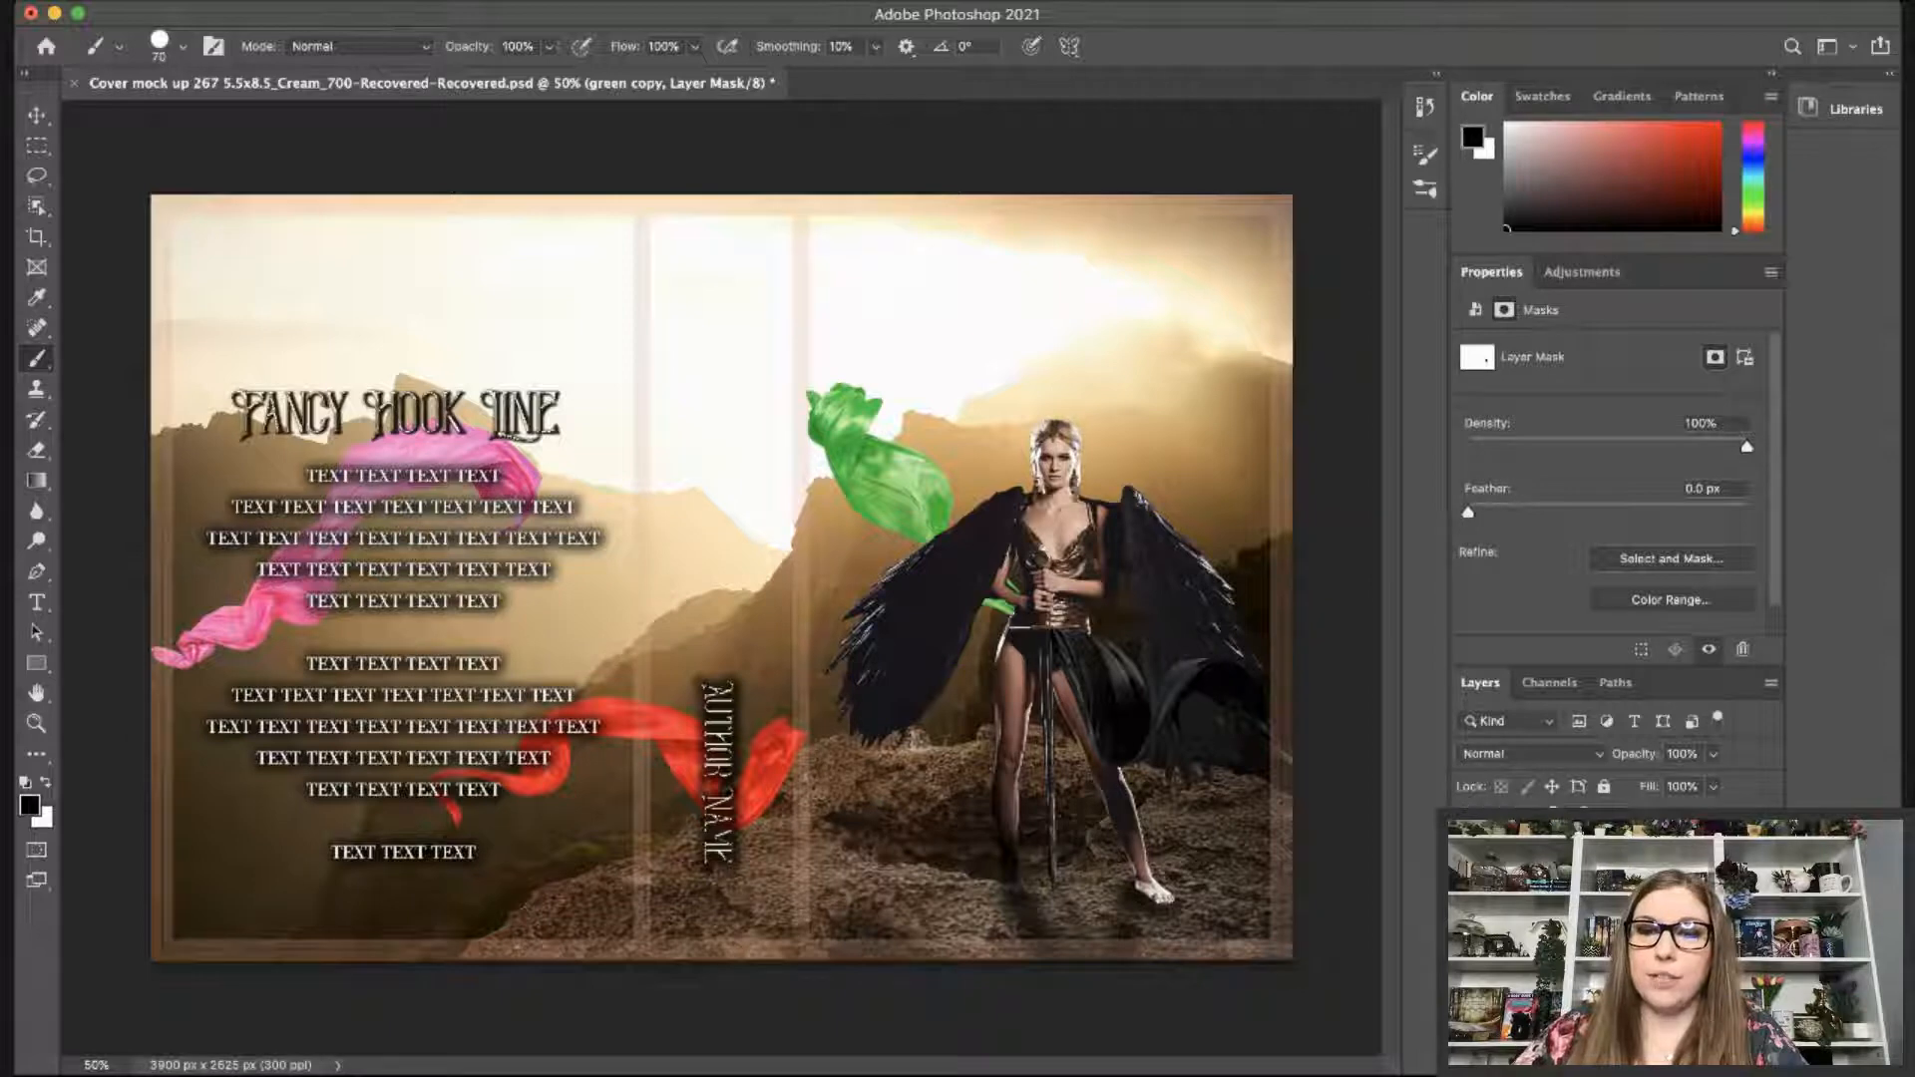
# Position the red fabric behind the woman's right-hand wing and waist, rotated to 134.42°.
pyautogui.hotkey('alt', '[')
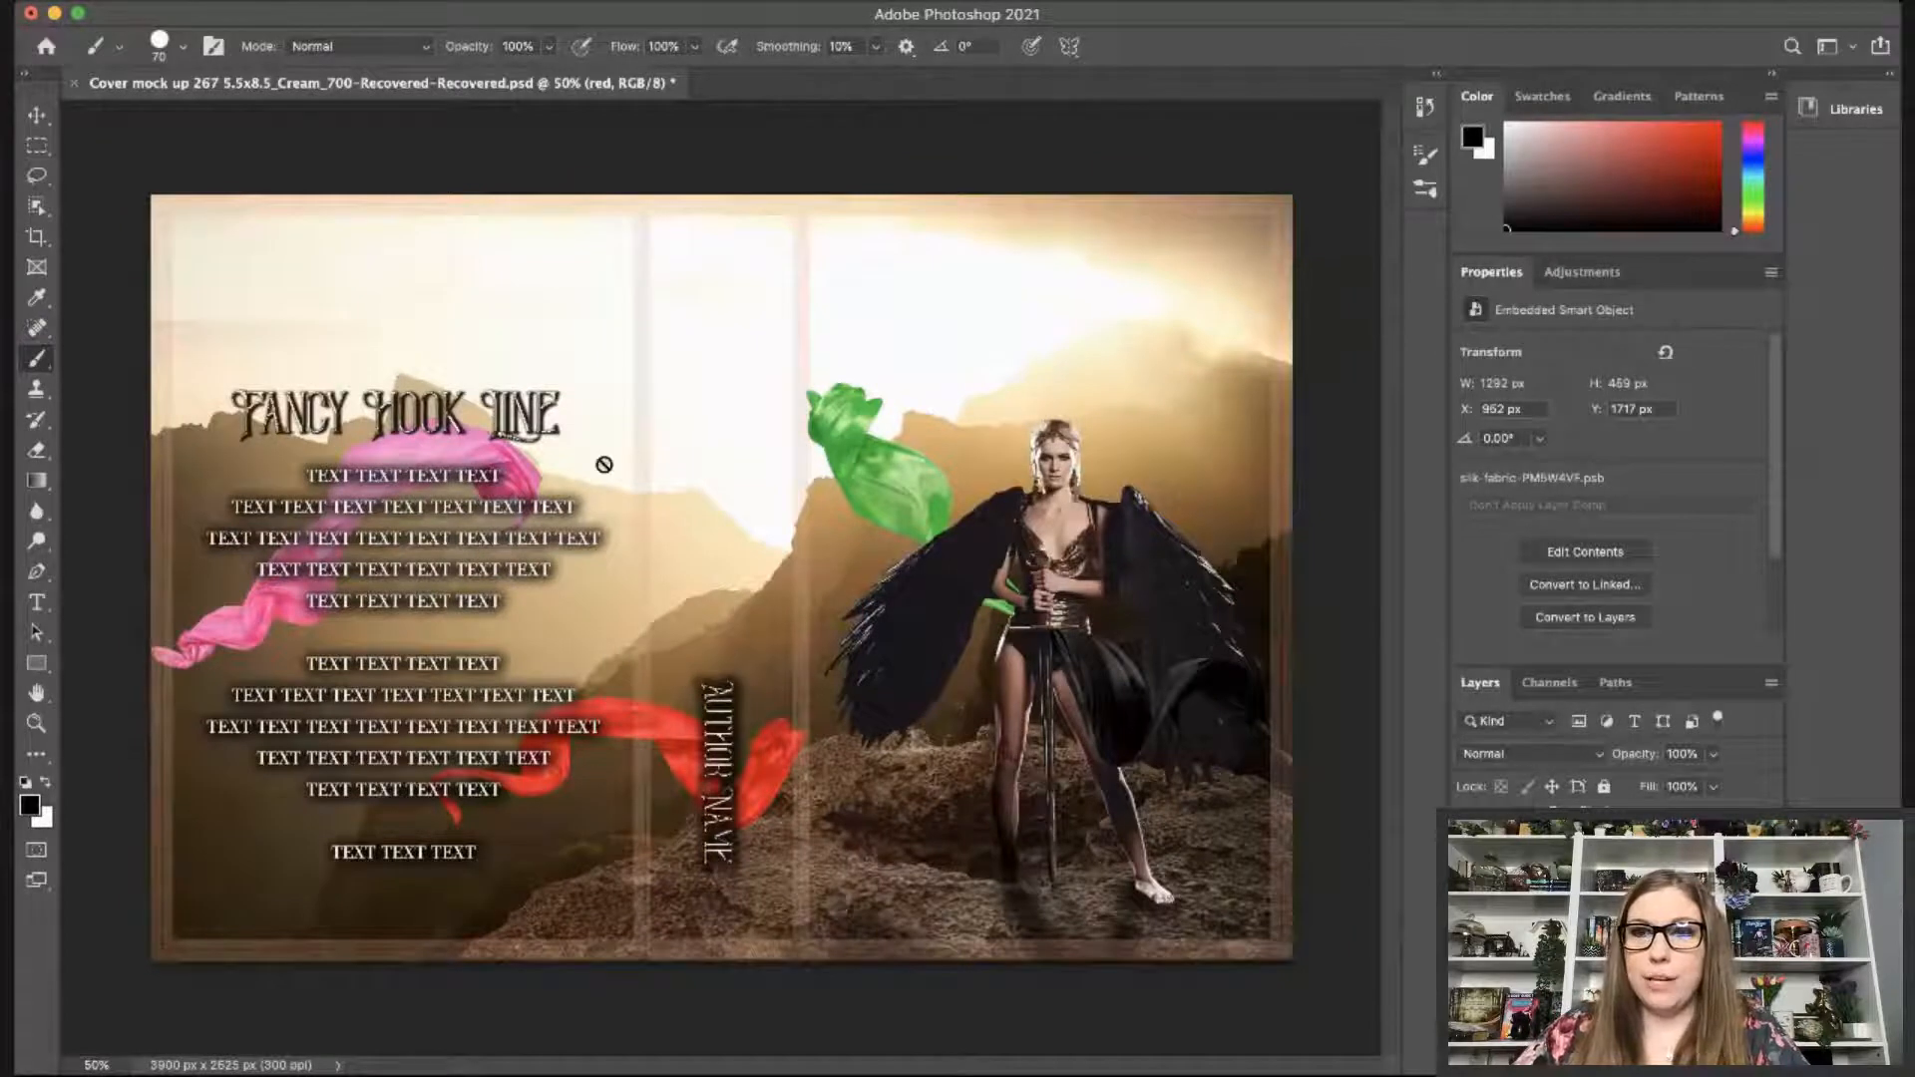
pyautogui.press('v')
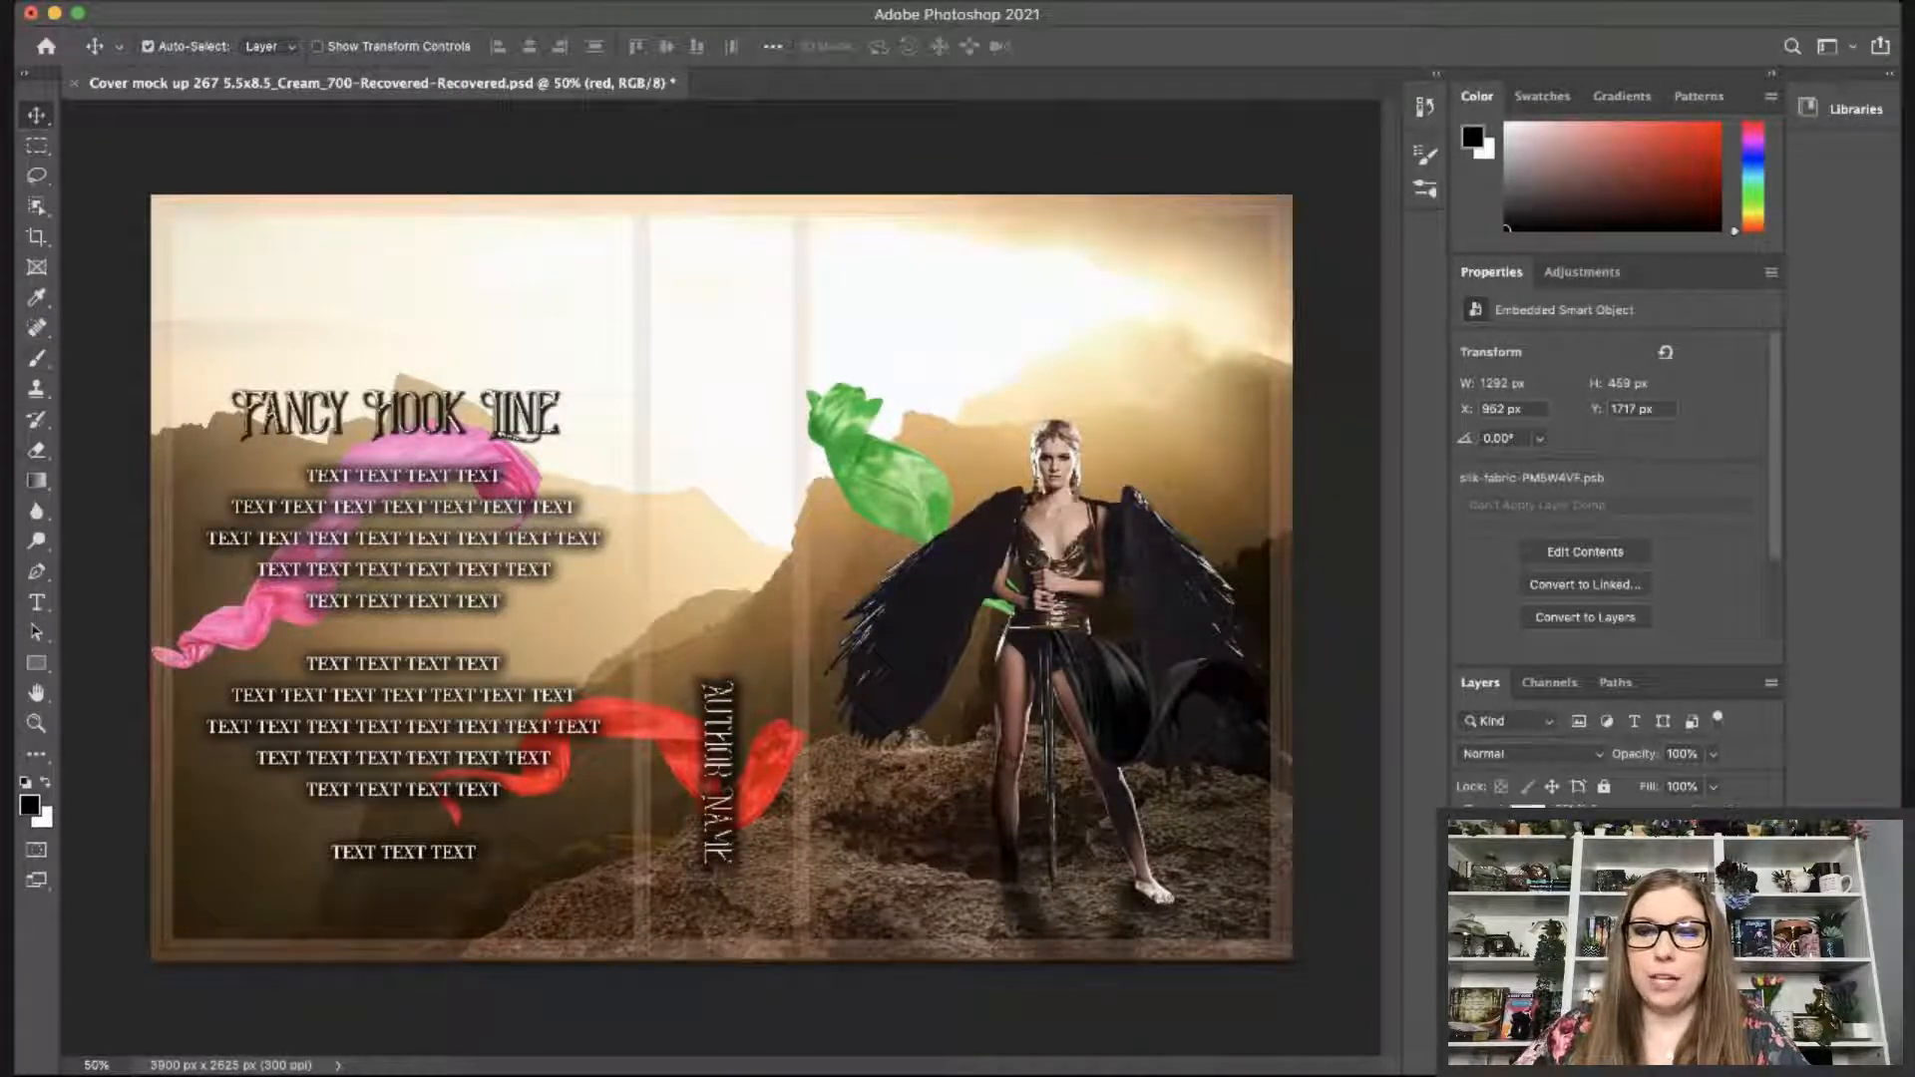
pyautogui.press('super+t')
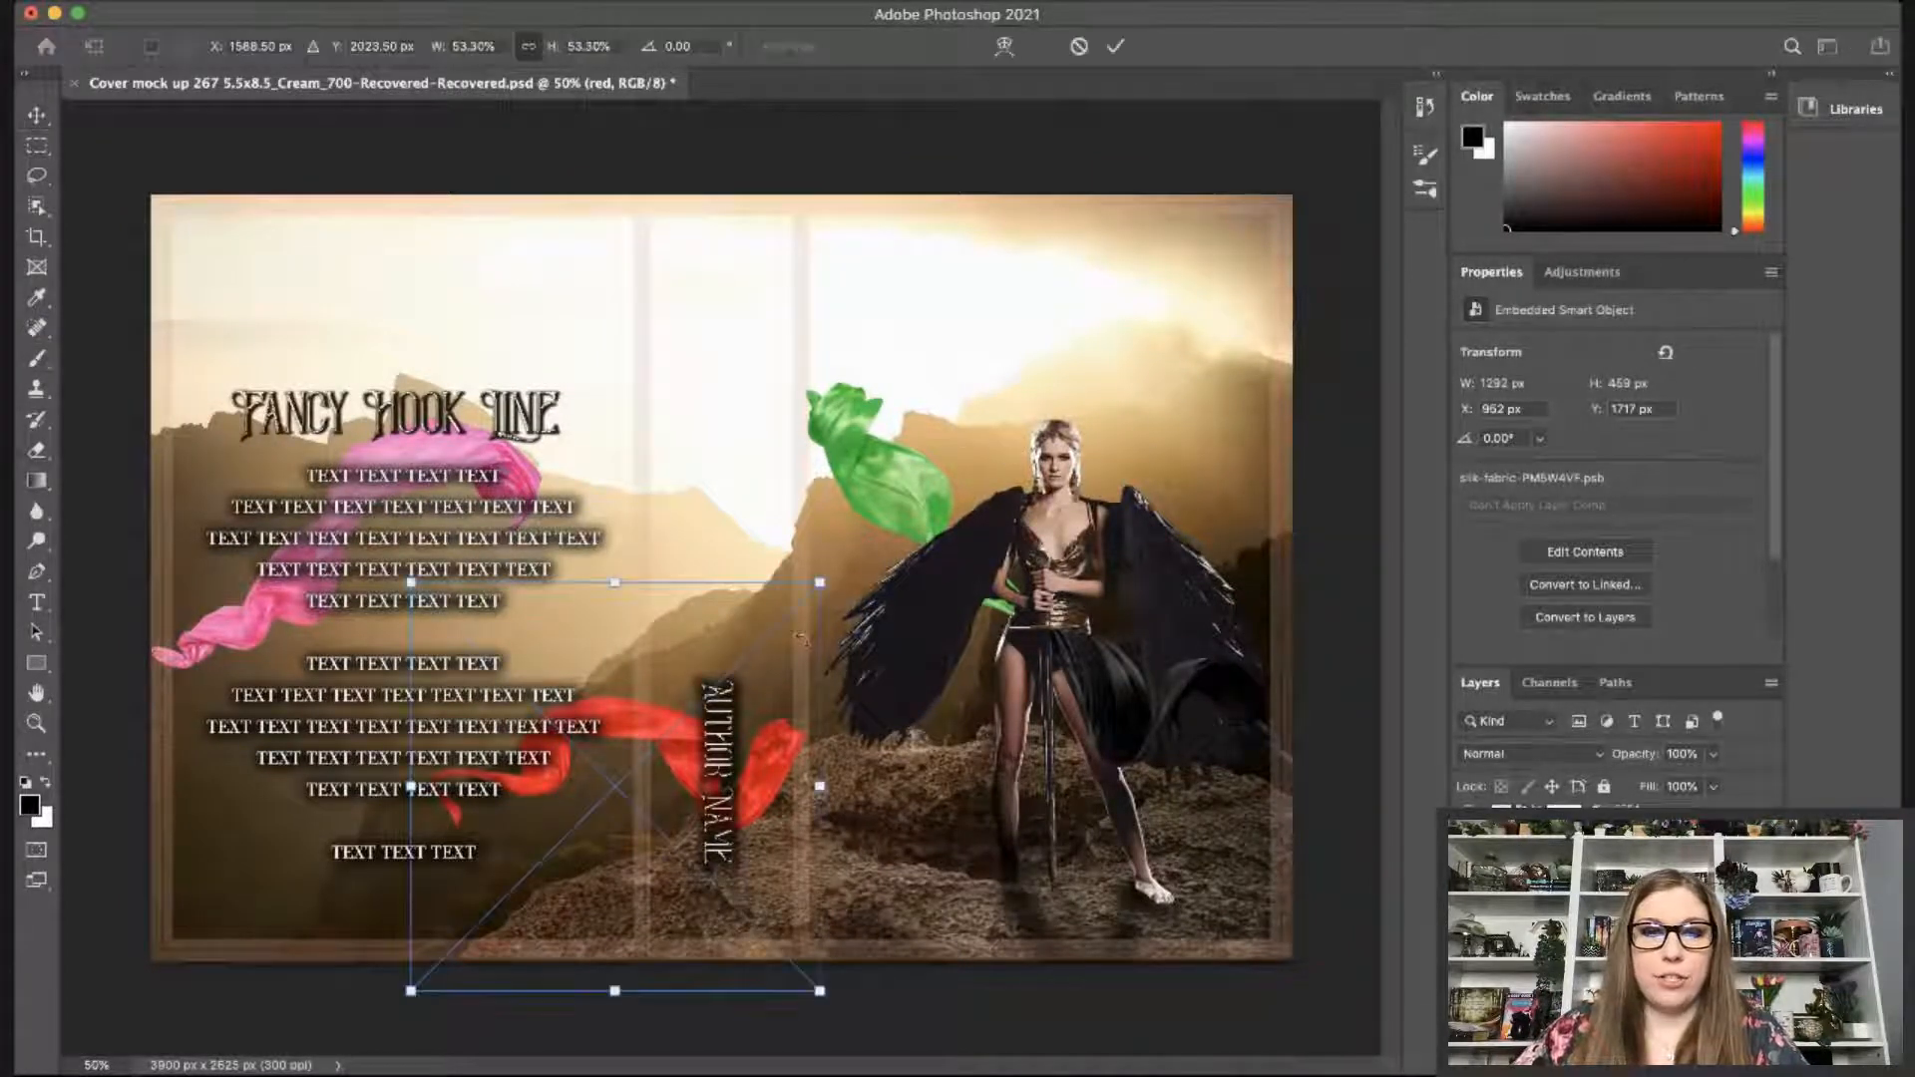
pyautogui.moveTo(743, 513); pyautogui.dragTo(431, 548)
pyautogui.moveTo(639, 723); pyautogui.dragTo(1174, 529)
pyautogui.moveTo(1154, 287); pyautogui.dragTo(1274, 342)
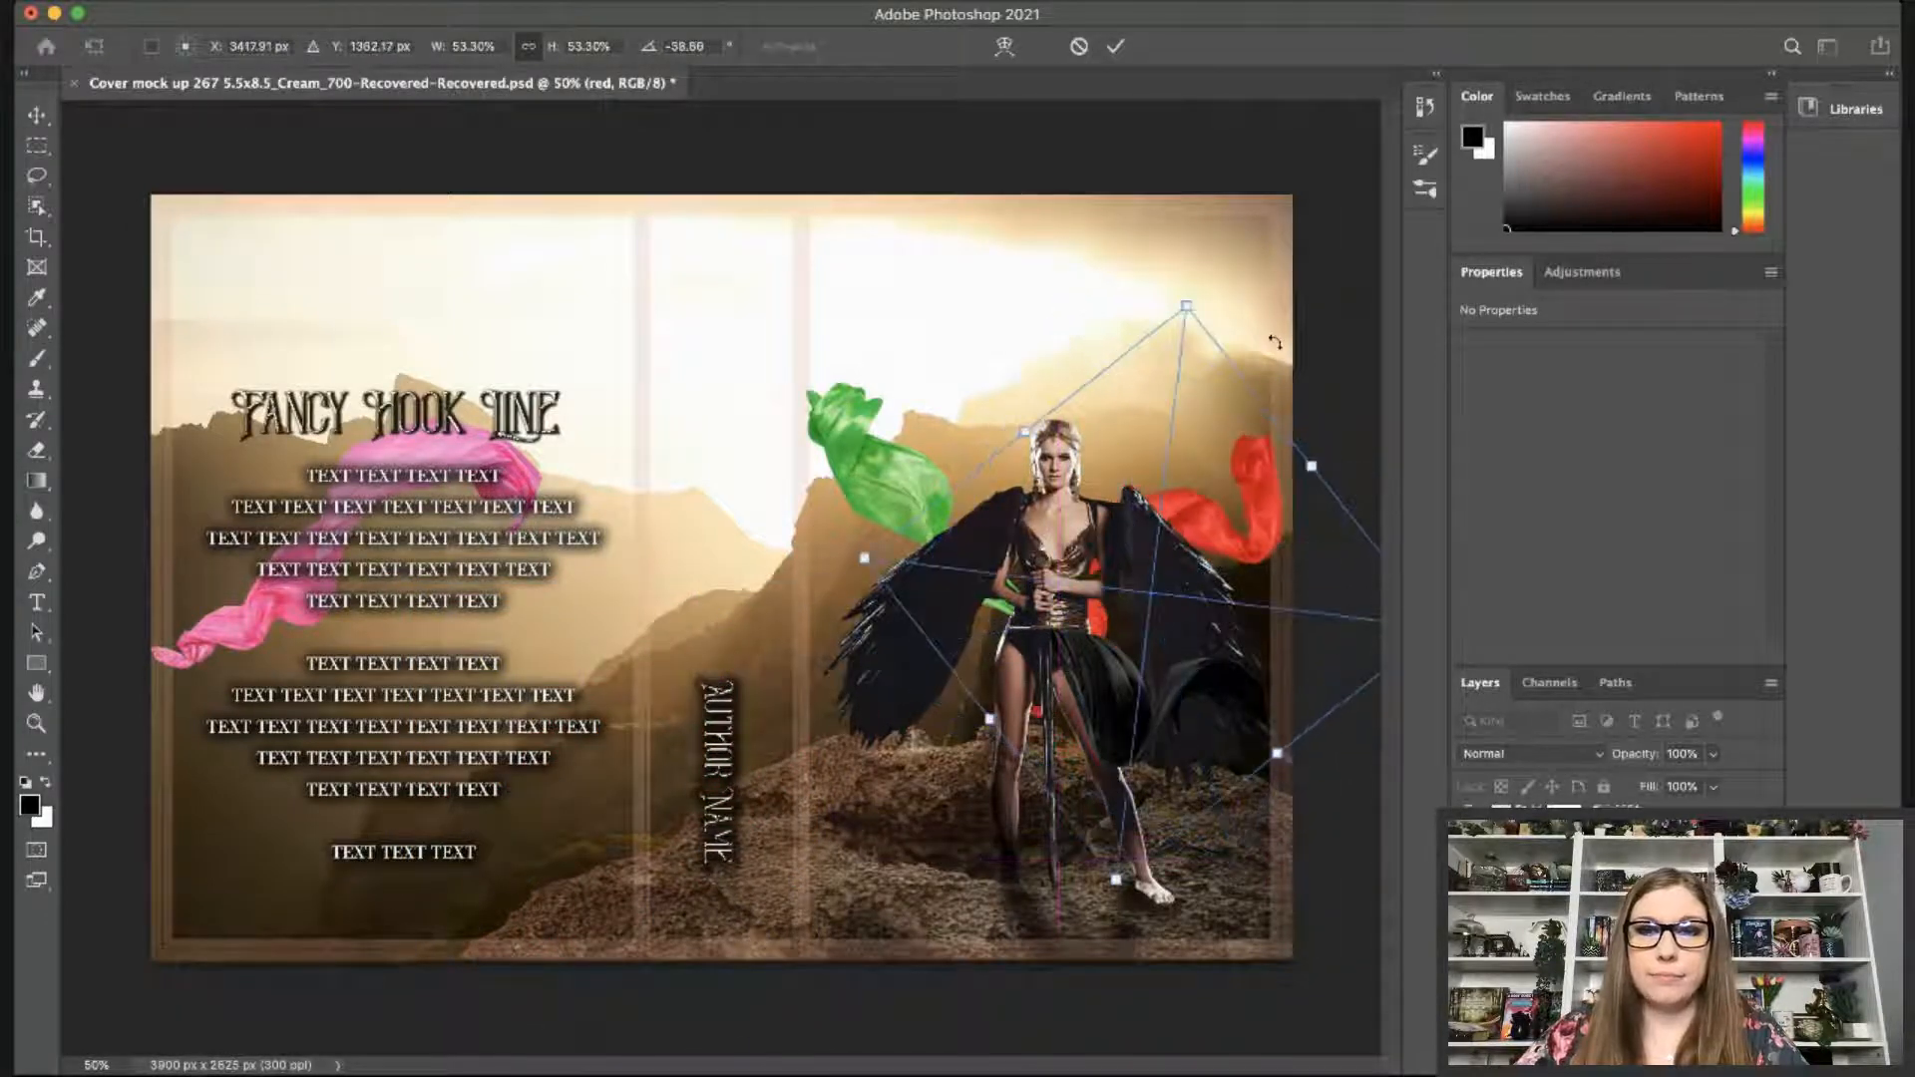
pyautogui.moveTo(1211, 529); pyautogui.dragTo(1216, 450)
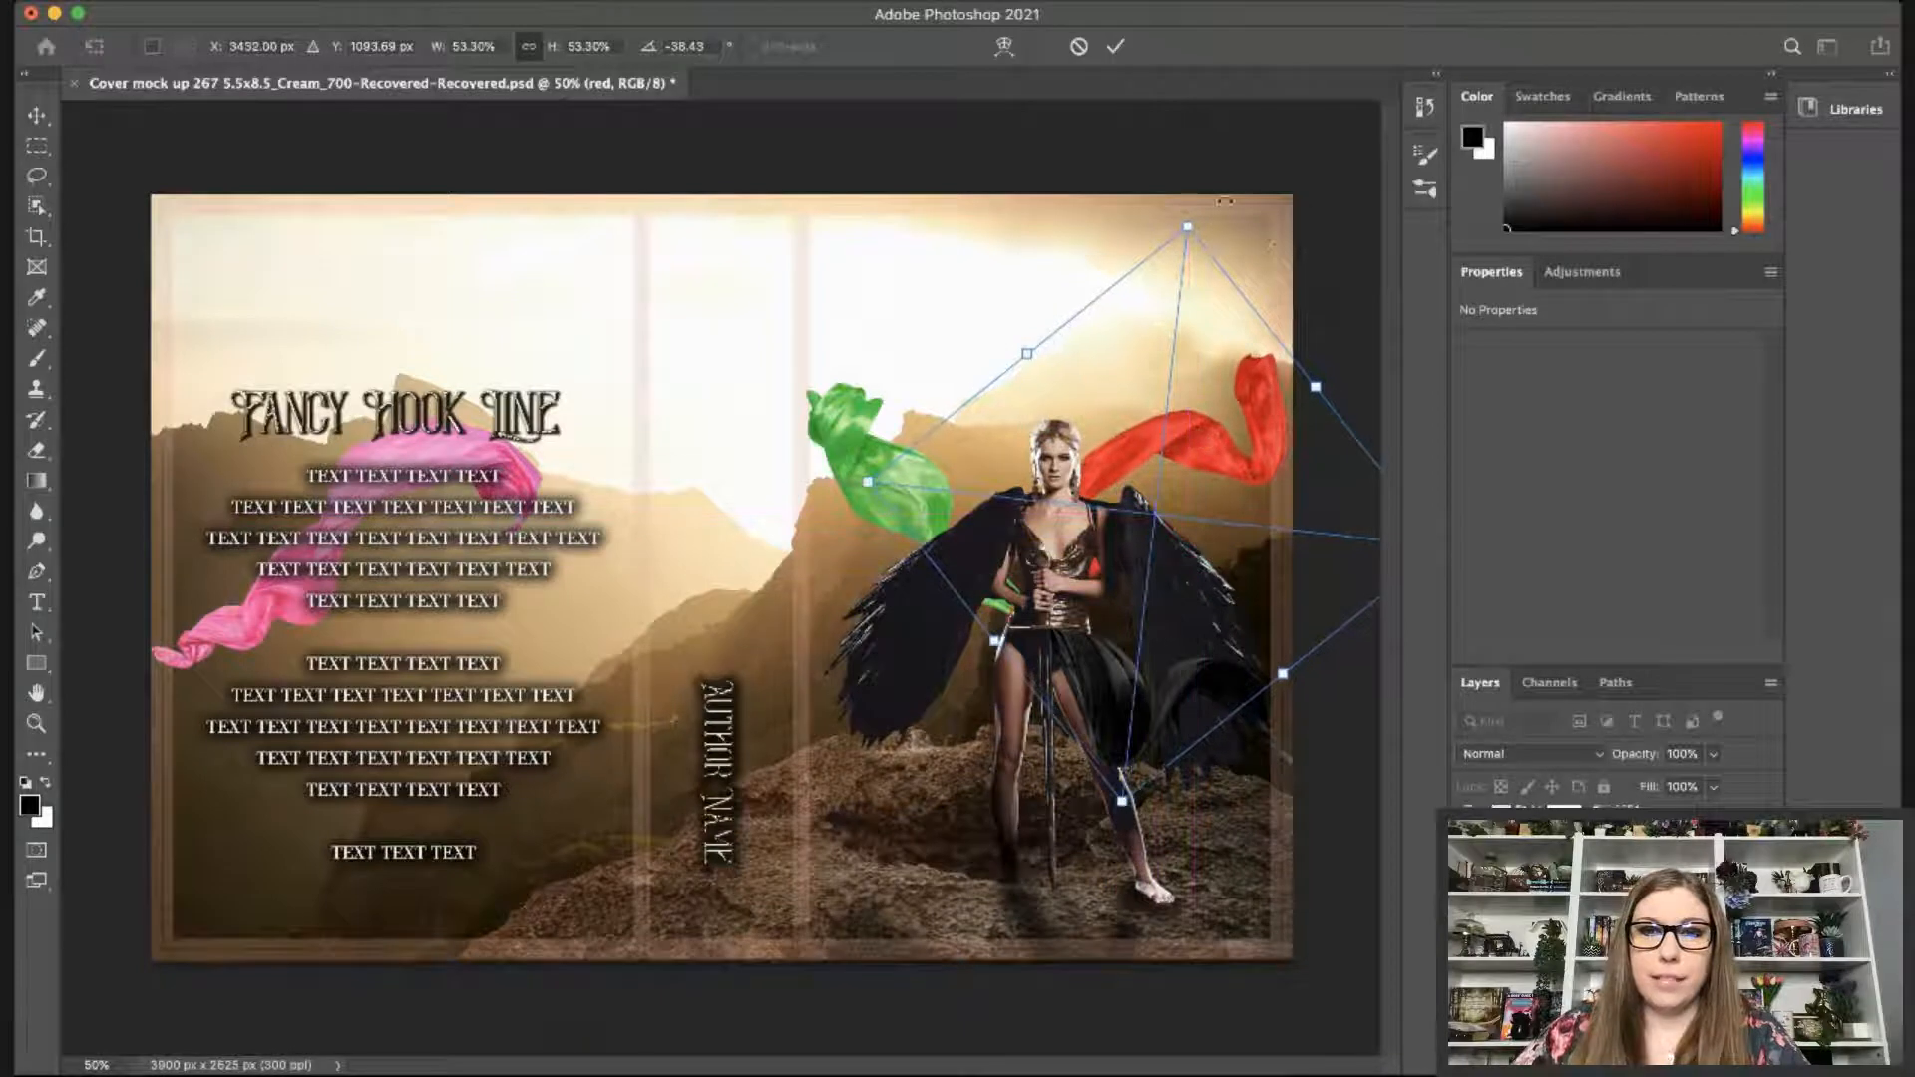
pyautogui.moveTo(1228, 200); pyautogui.dragTo(1128, 783)
pyautogui.moveTo(1244, 504); pyautogui.dragTo(1197, 521)
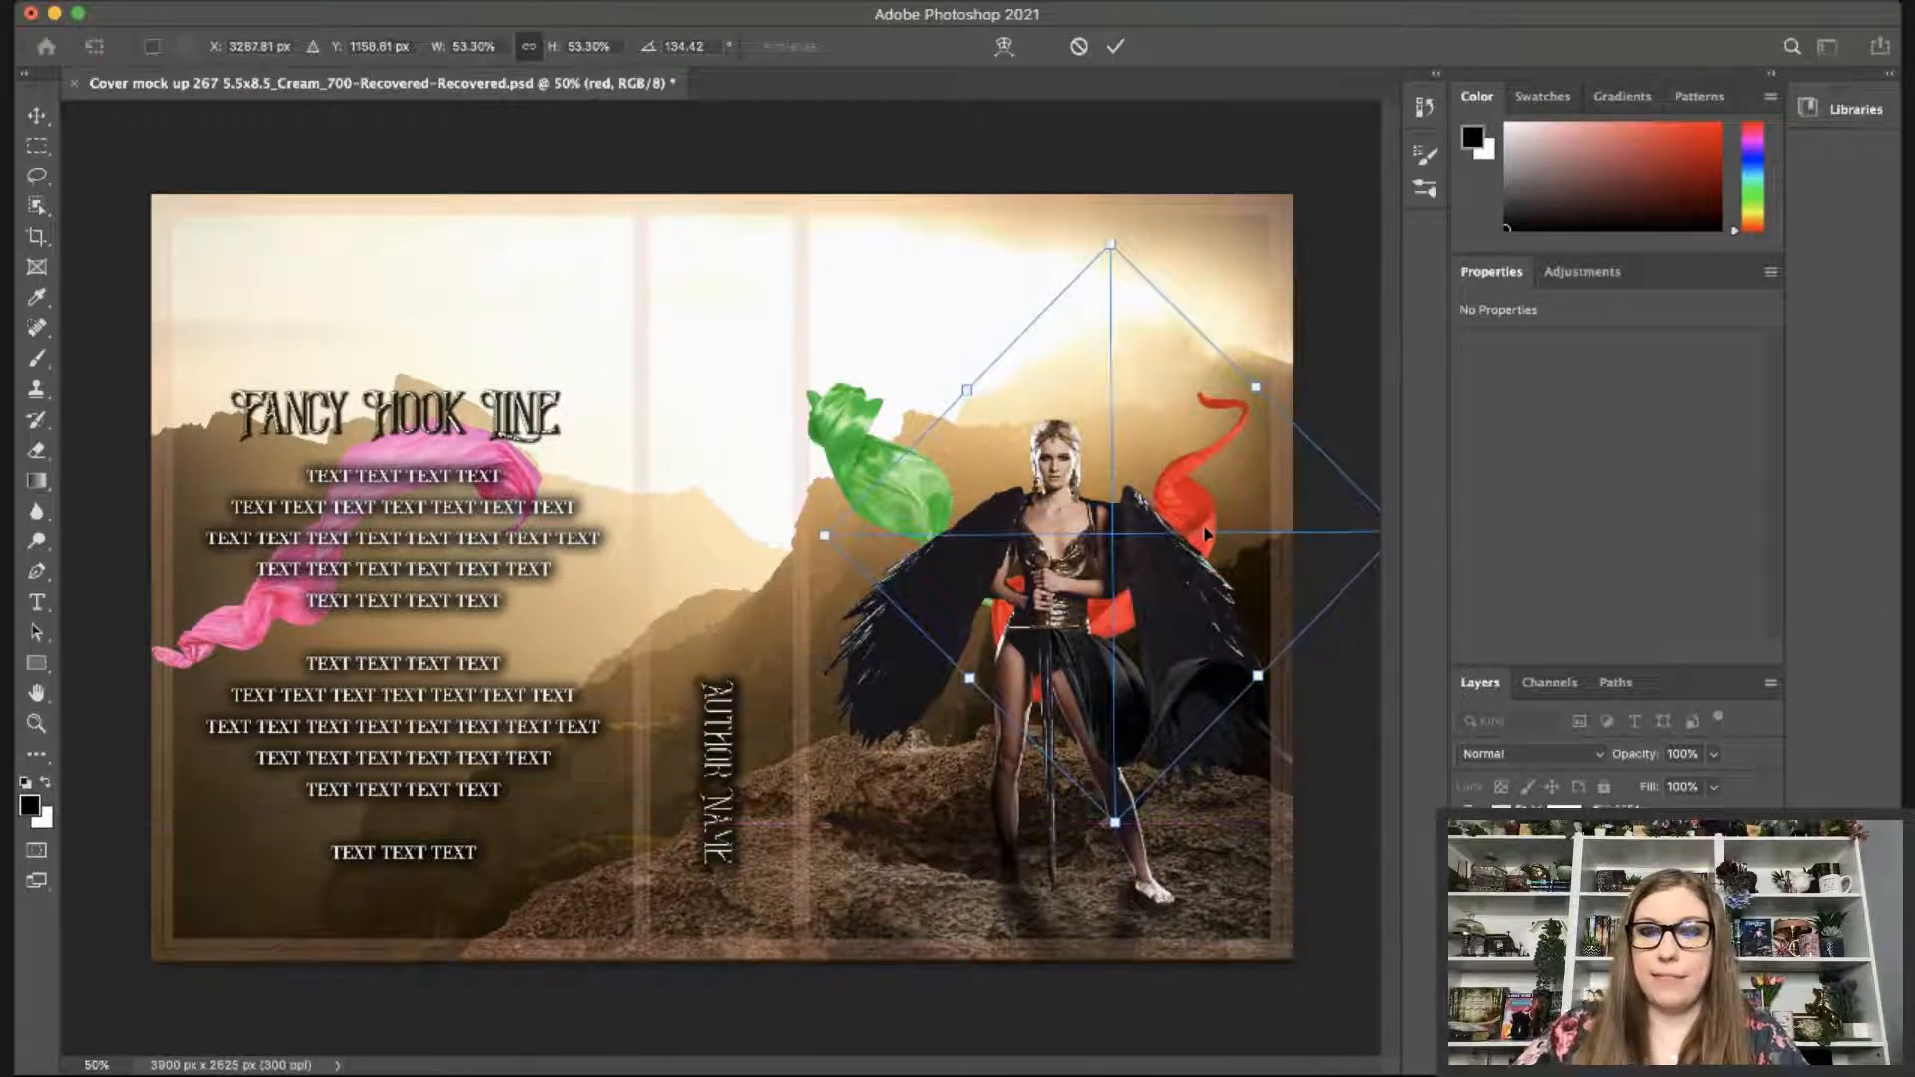
pyautogui.press('Return')
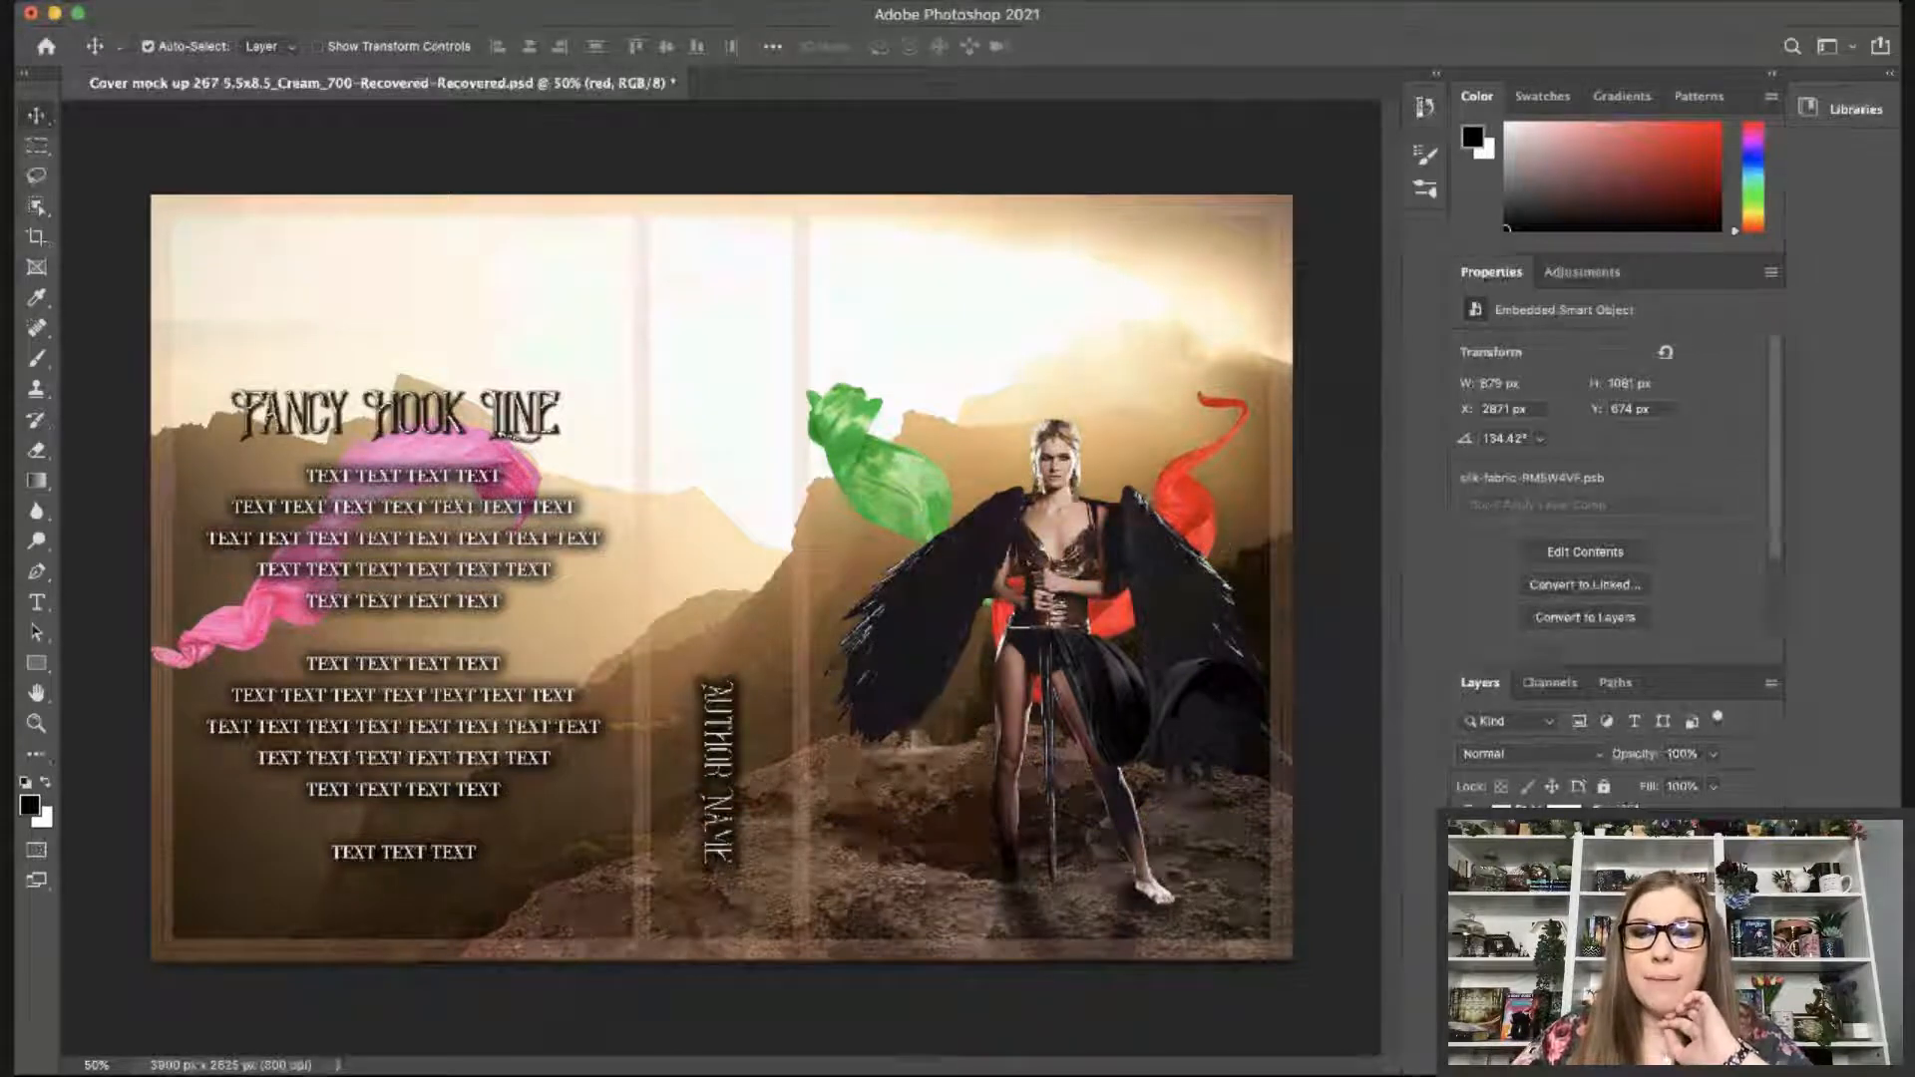
# Add a layer mask to the red fabric and clip a default Black & White adjustment to it.
pyautogui.click(1627, 1062)
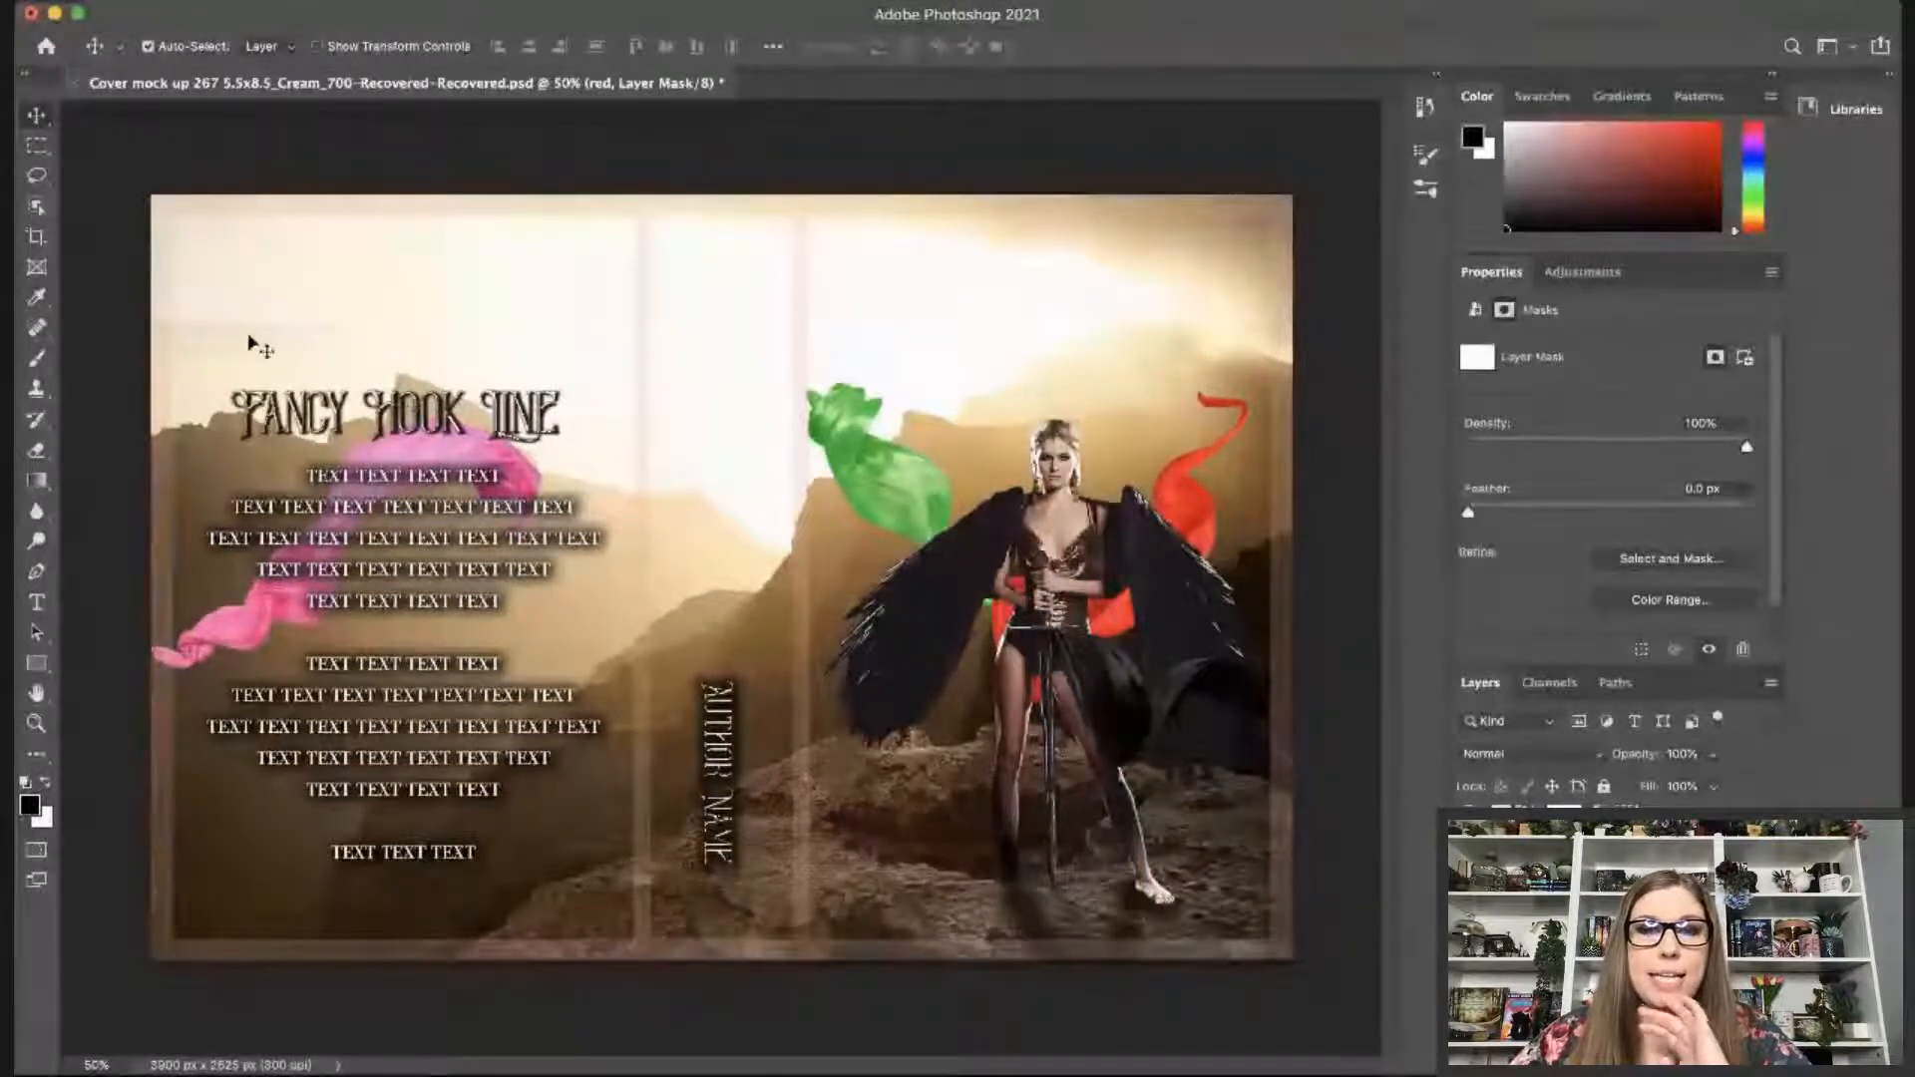
pyautogui.click(40, 359)
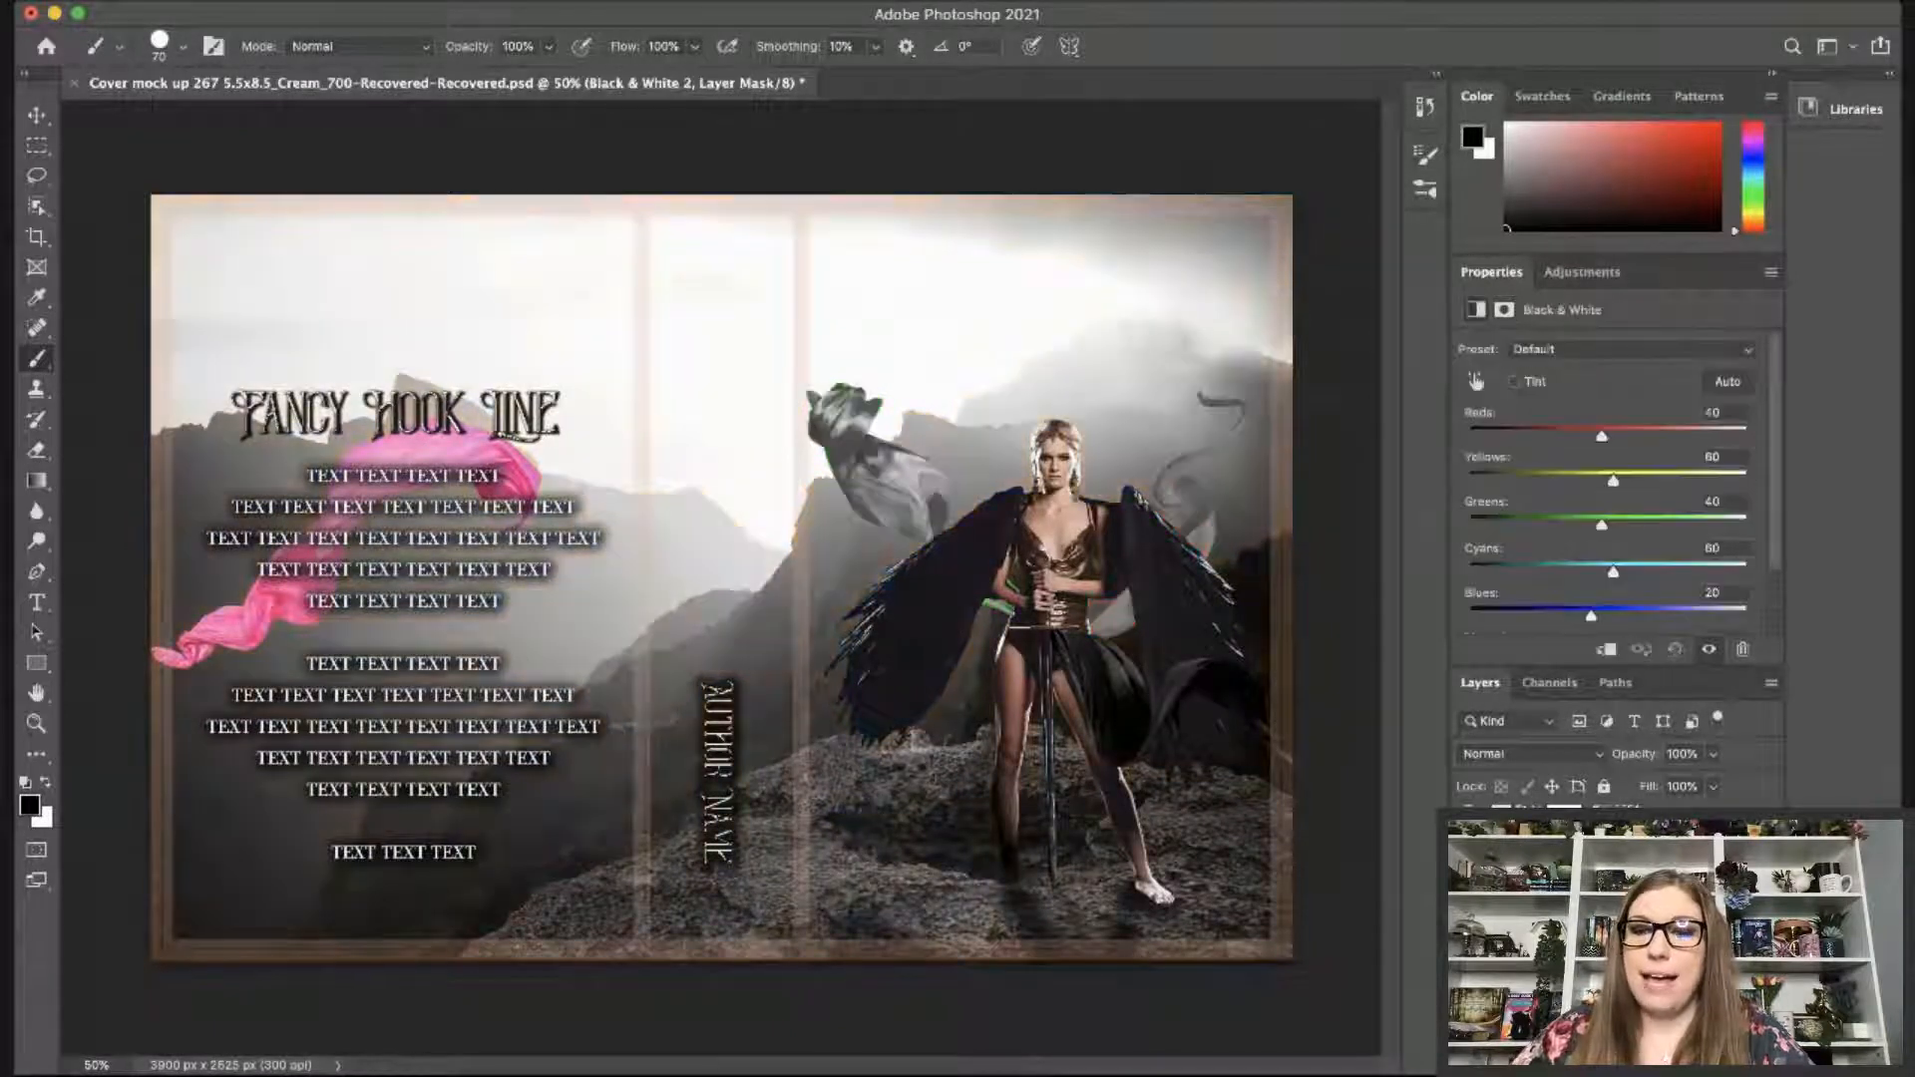
pyautogui.click(1606, 649)
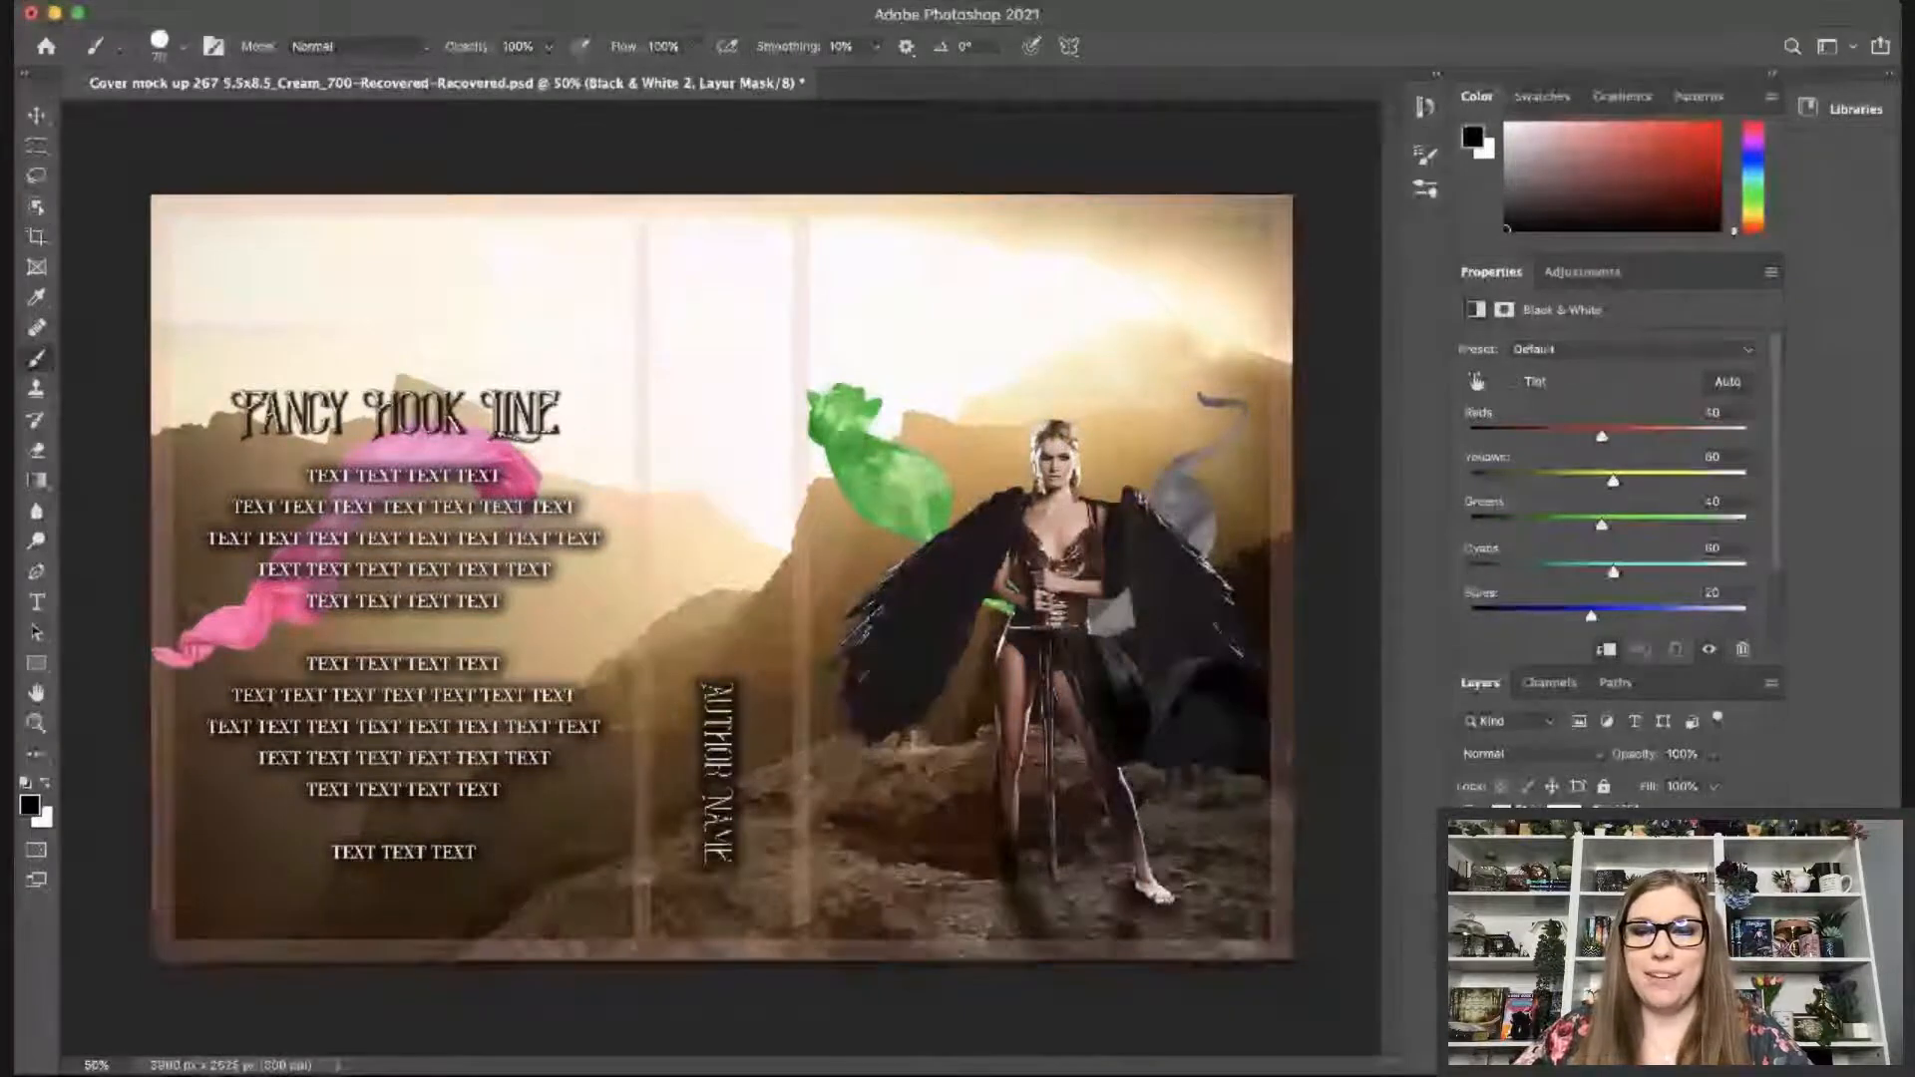
# Darken the desaturated fabric with a clipped Brightness/Contrast adjustment at brightness -97 and contrast 100.
pyautogui.click(1646, 838)
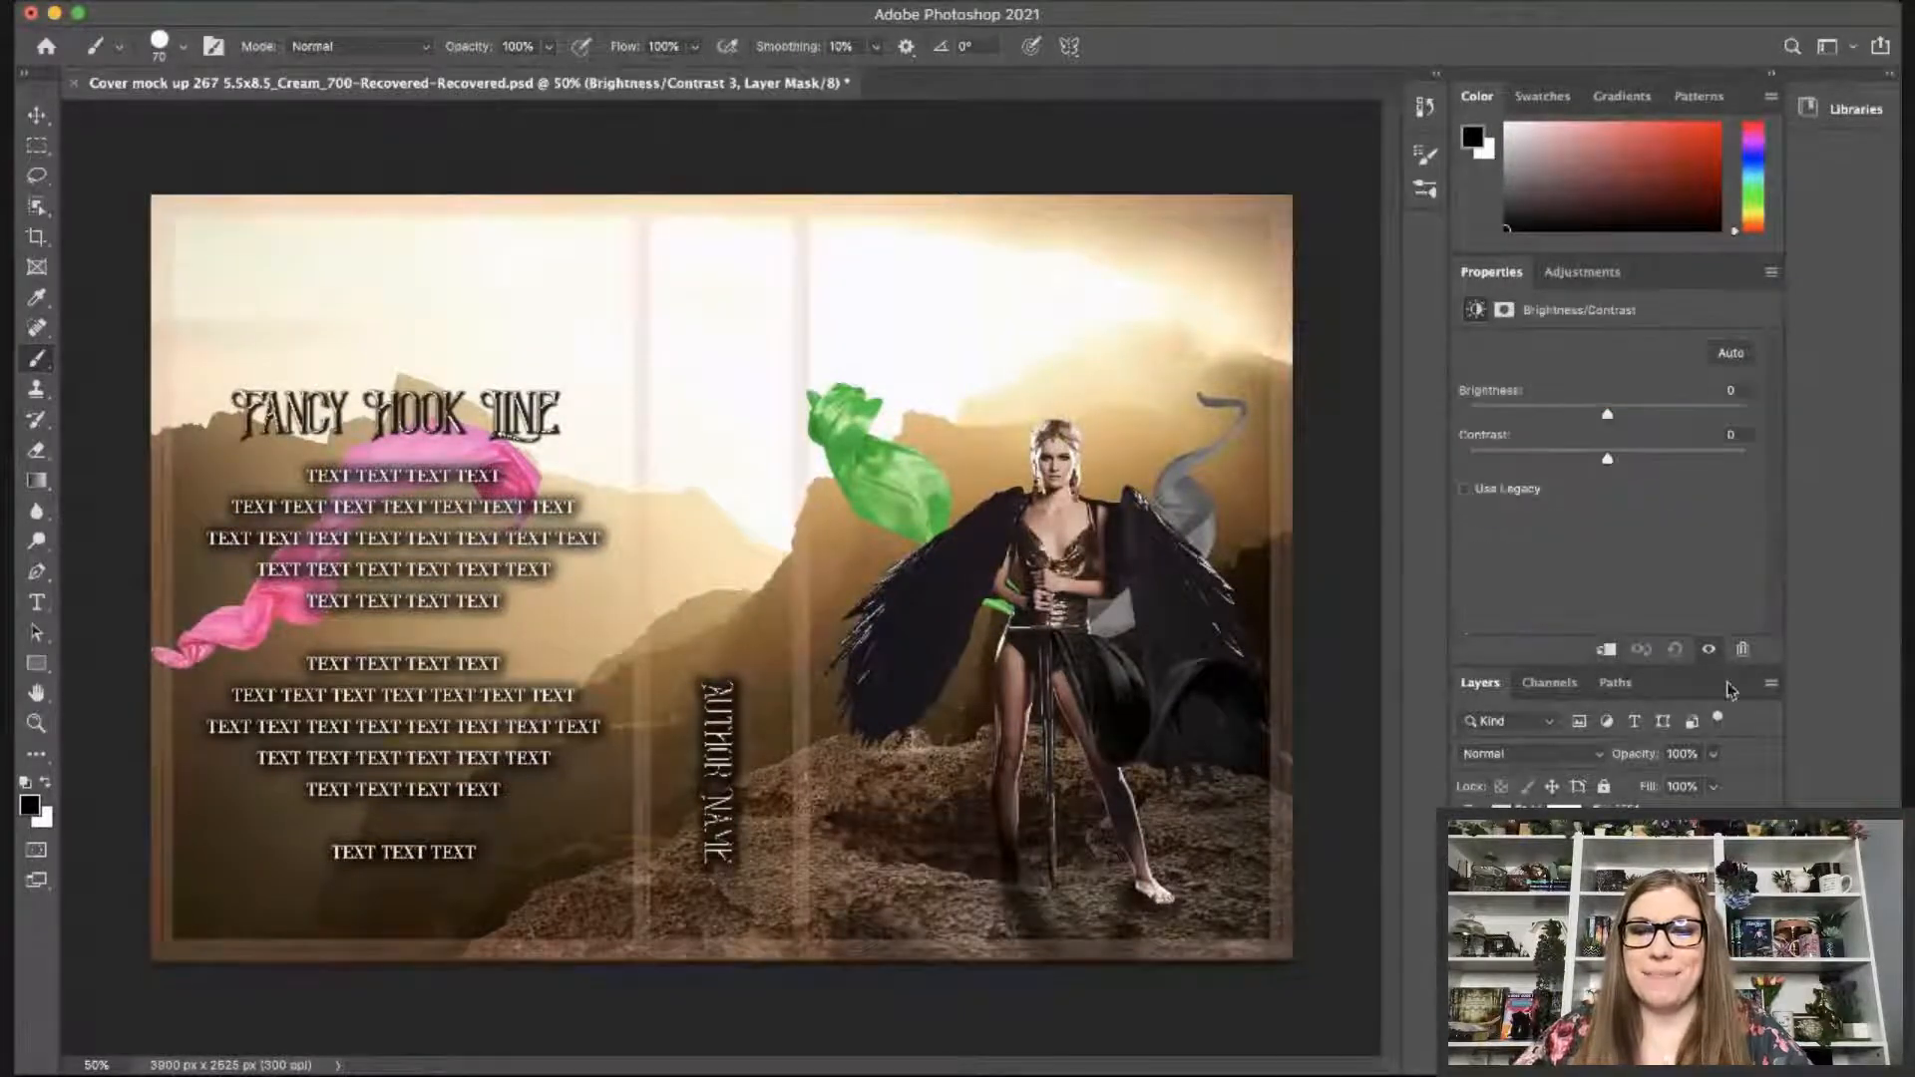
pyautogui.moveTo(1607, 459); pyautogui.dragTo(1761, 458)
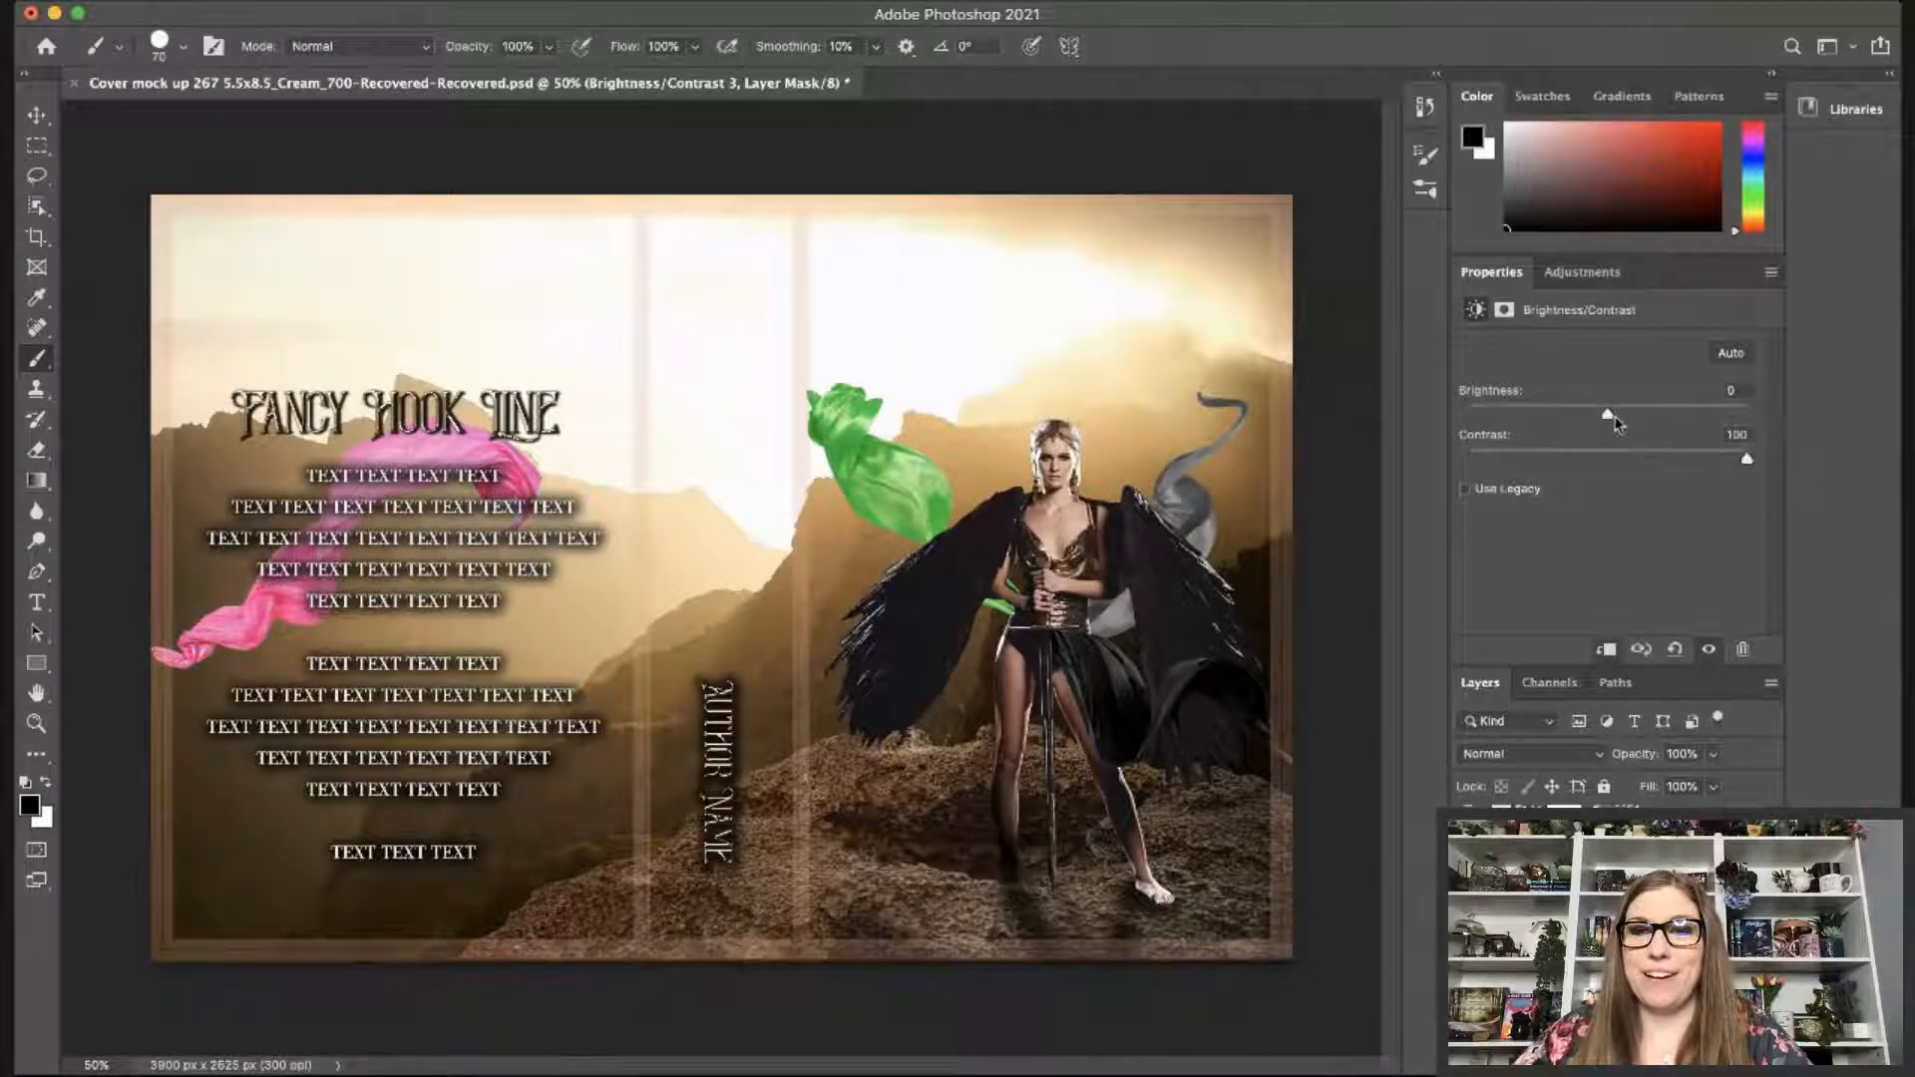
pyautogui.moveTo(1608, 415); pyautogui.dragTo(1516, 417)
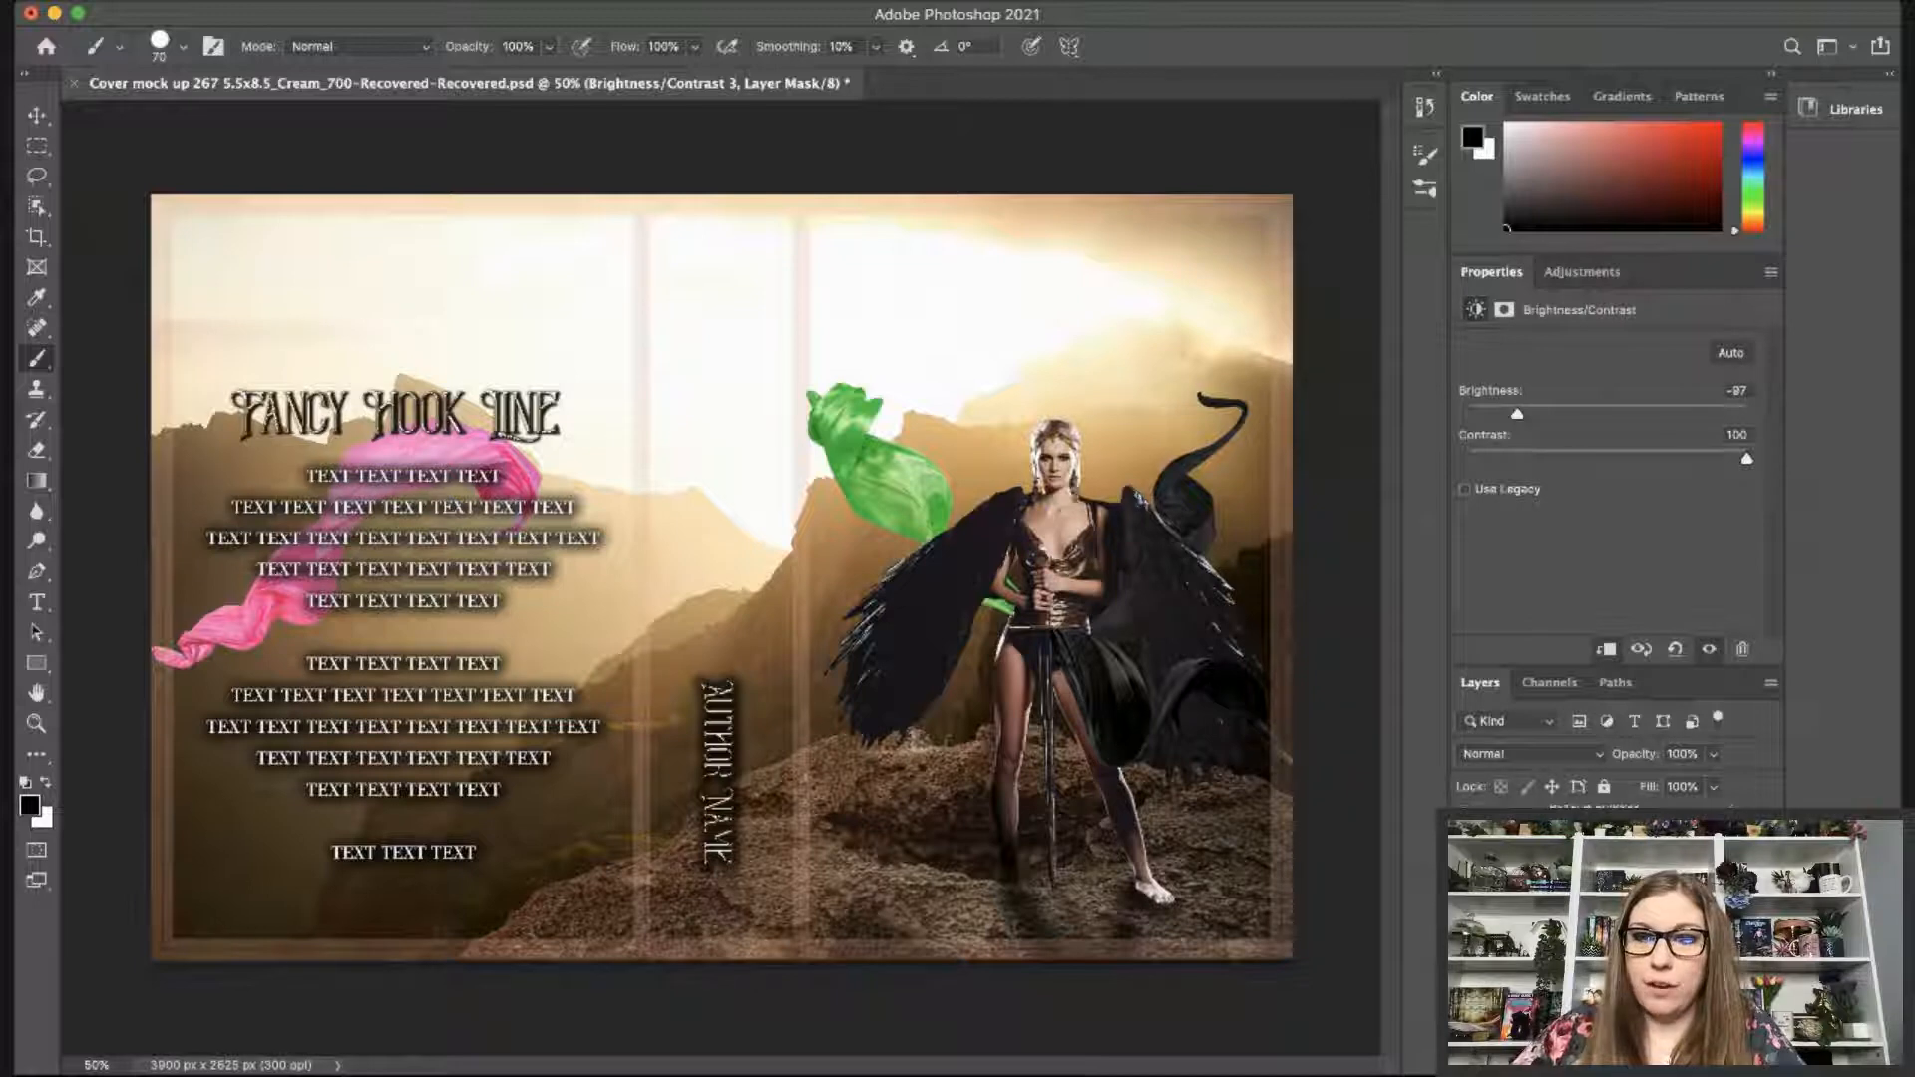
# Move the pink fabric onto the front cover and rotate it to 96.91° so it sweeps across the woman's hips.
pyautogui.click(1596, 878)
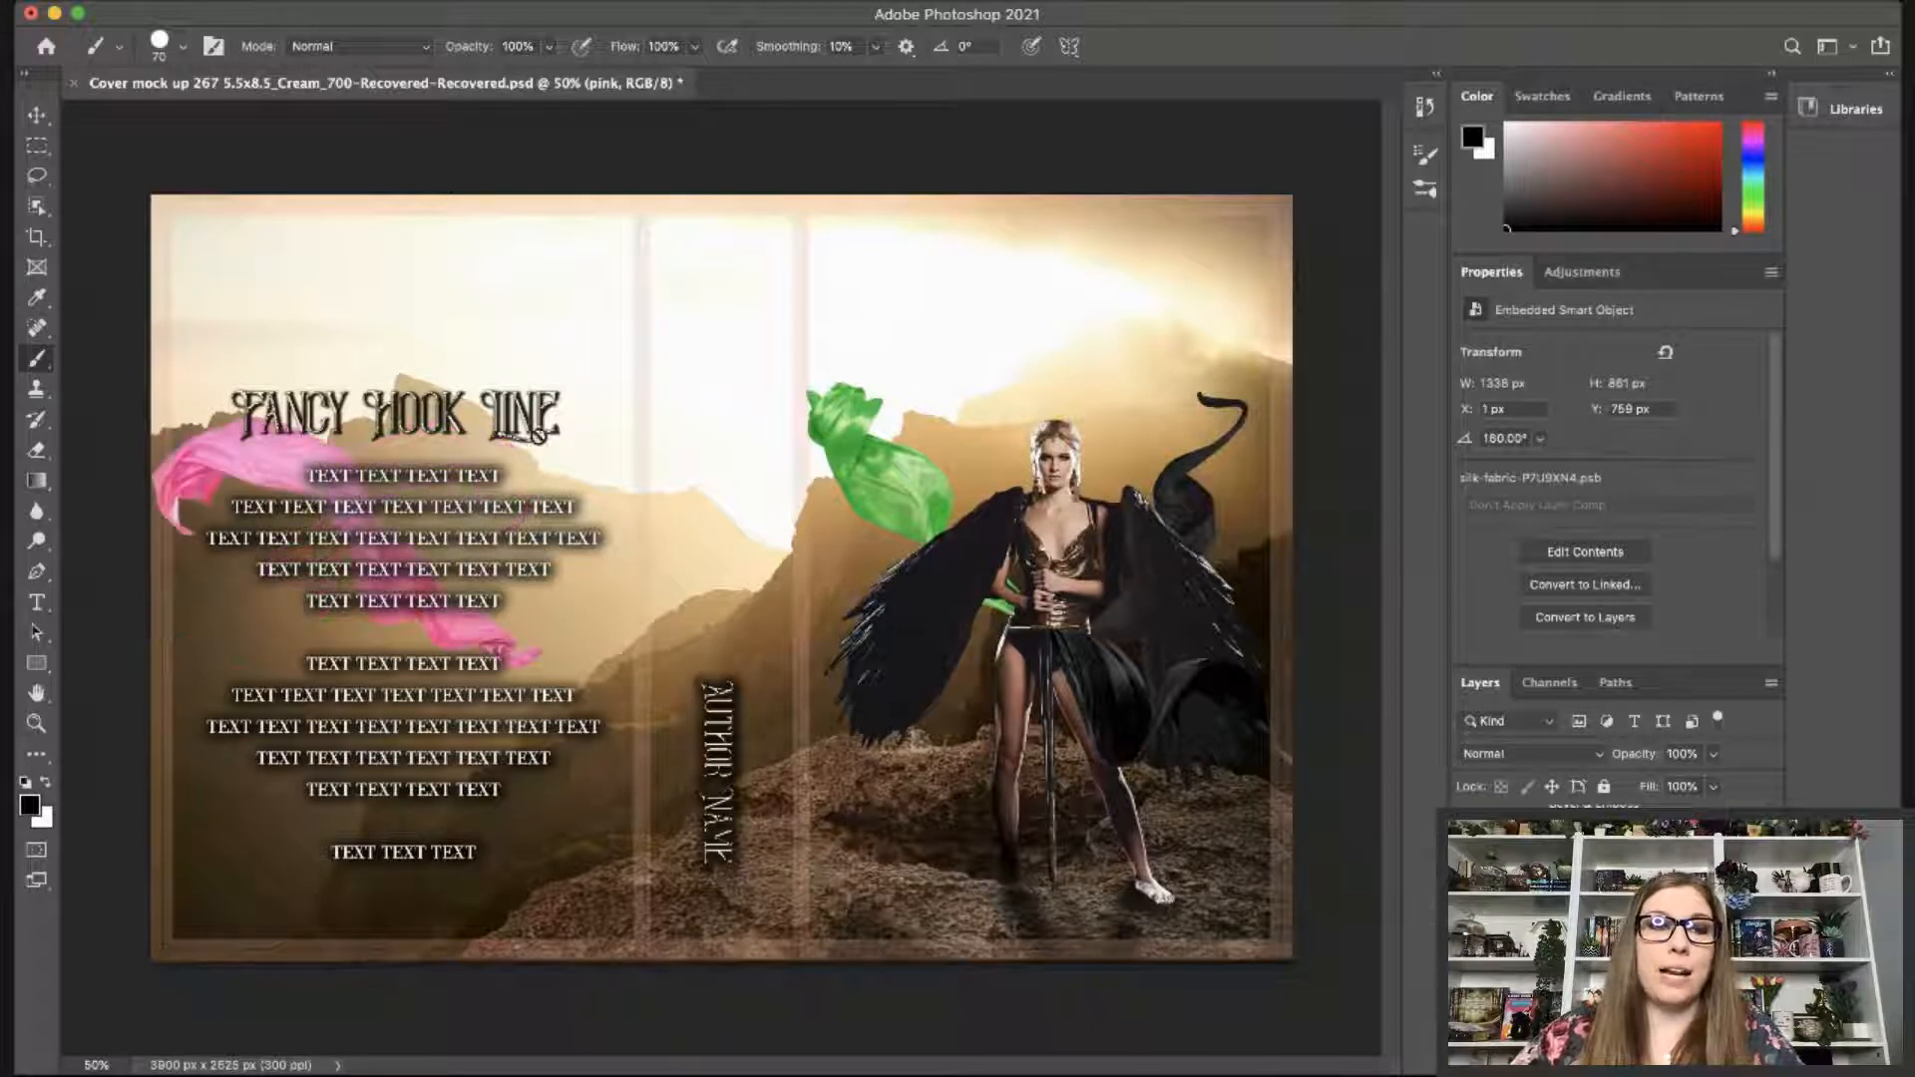
pyautogui.click(35, 116)
pyautogui.moveTo(262, 461); pyautogui.dragTo(910, 629)
pyautogui.hotkey('ctrl', 't')
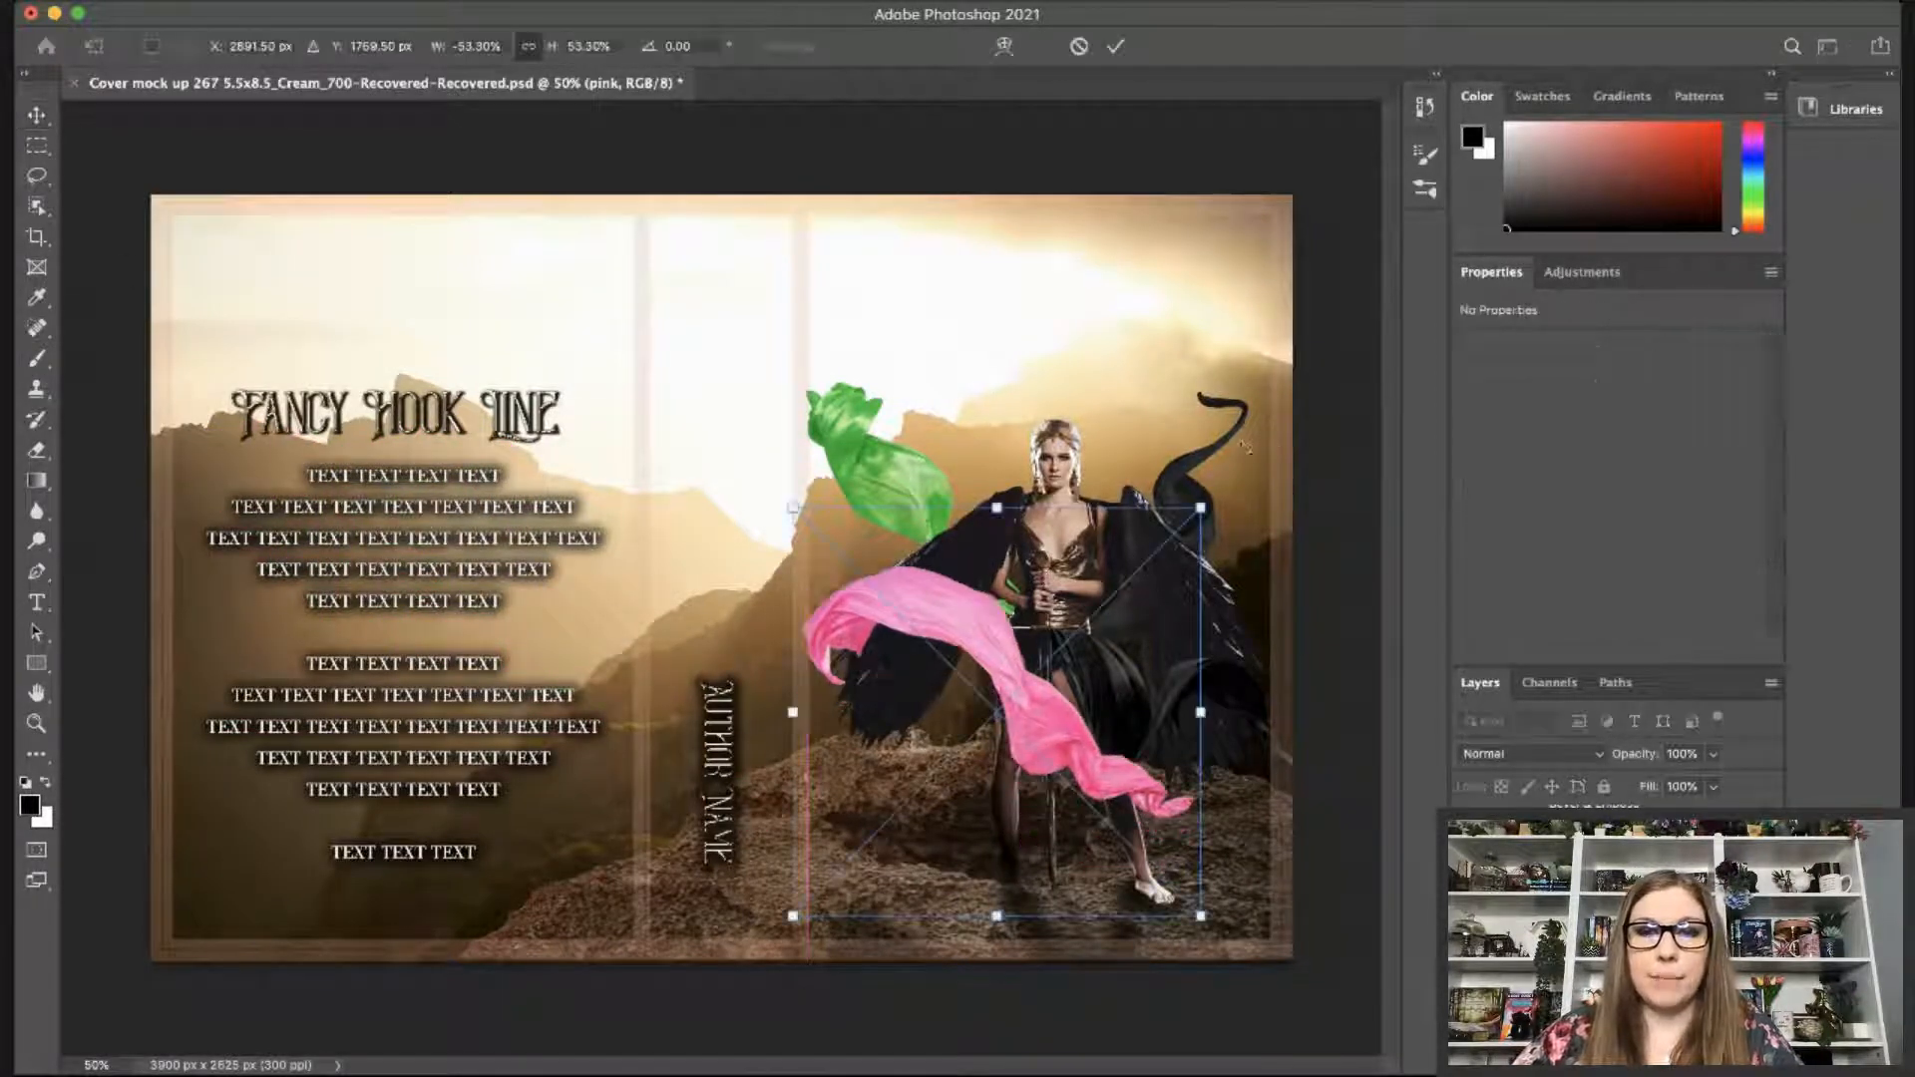
pyautogui.moveTo(1207, 542); pyautogui.dragTo(775, 417)
pyautogui.moveTo(1008, 692); pyautogui.dragTo(1015, 687)
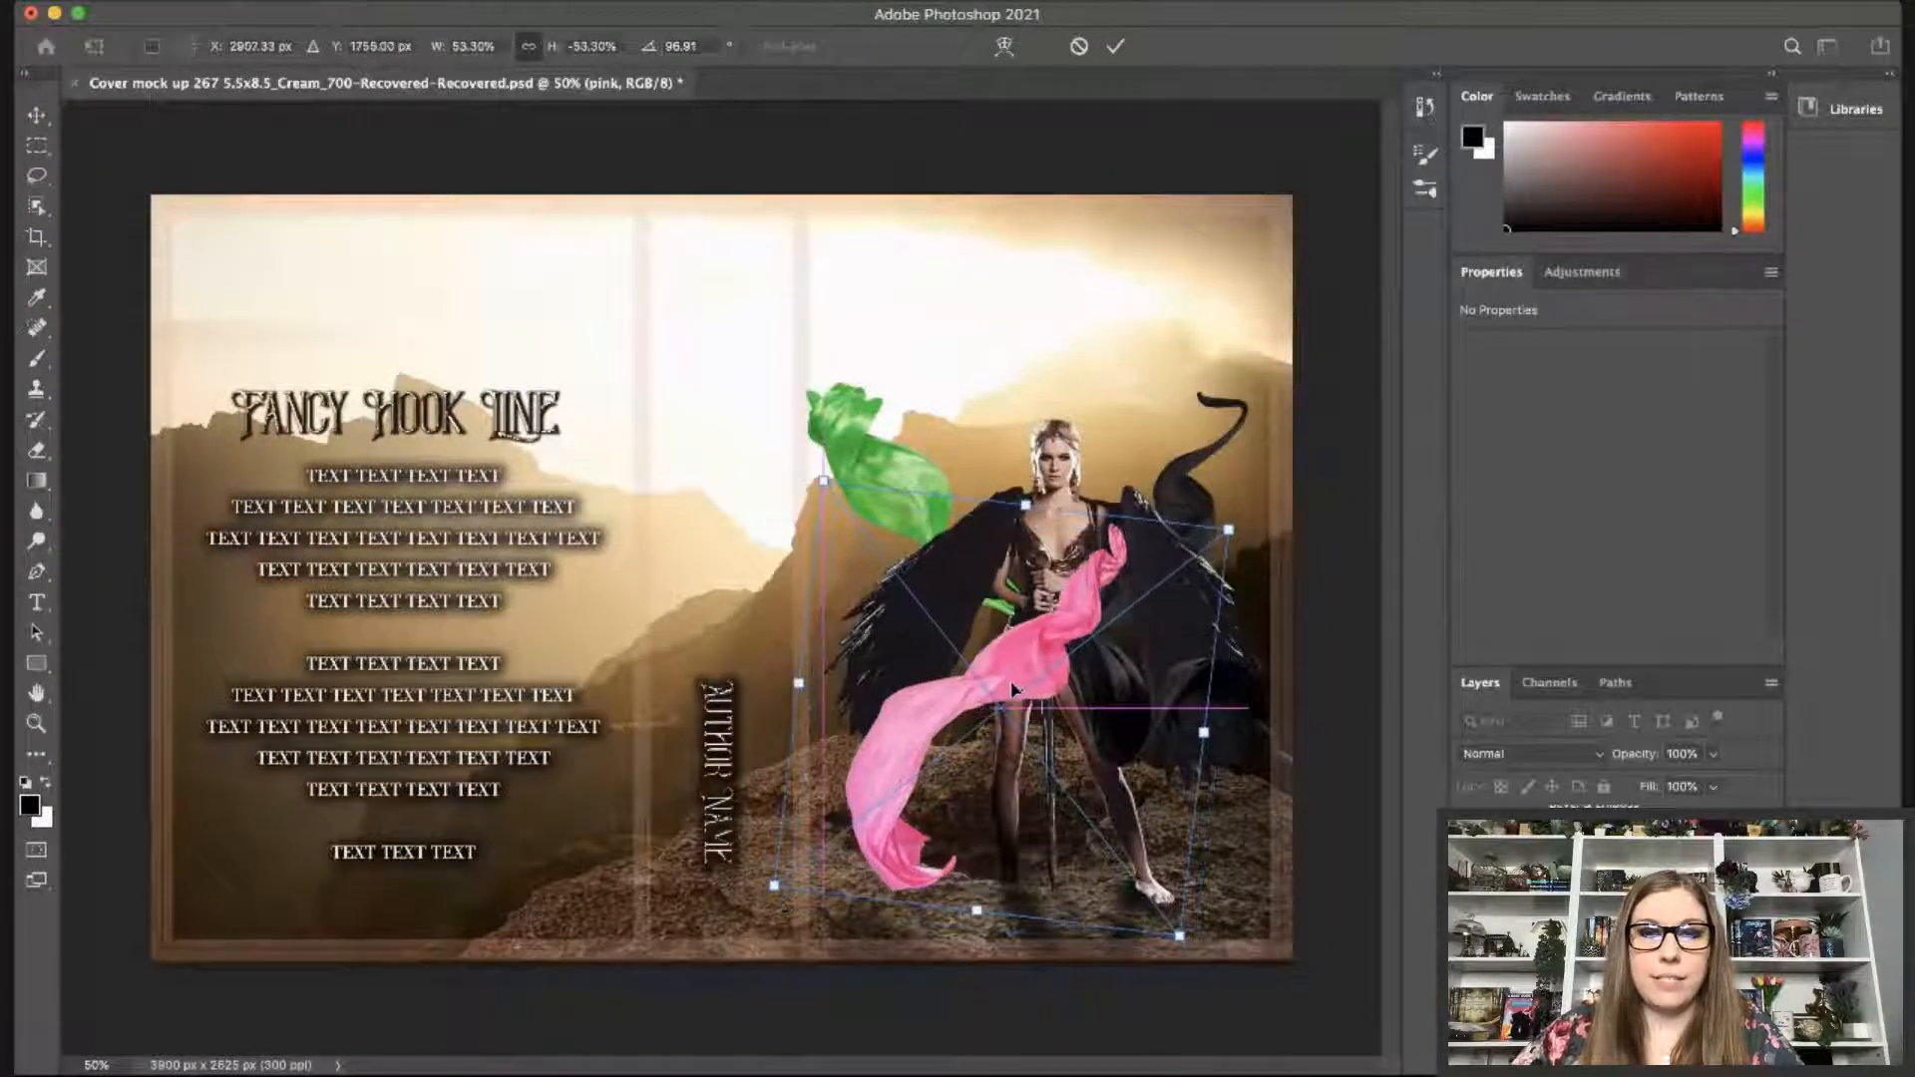
pyautogui.press('Return')
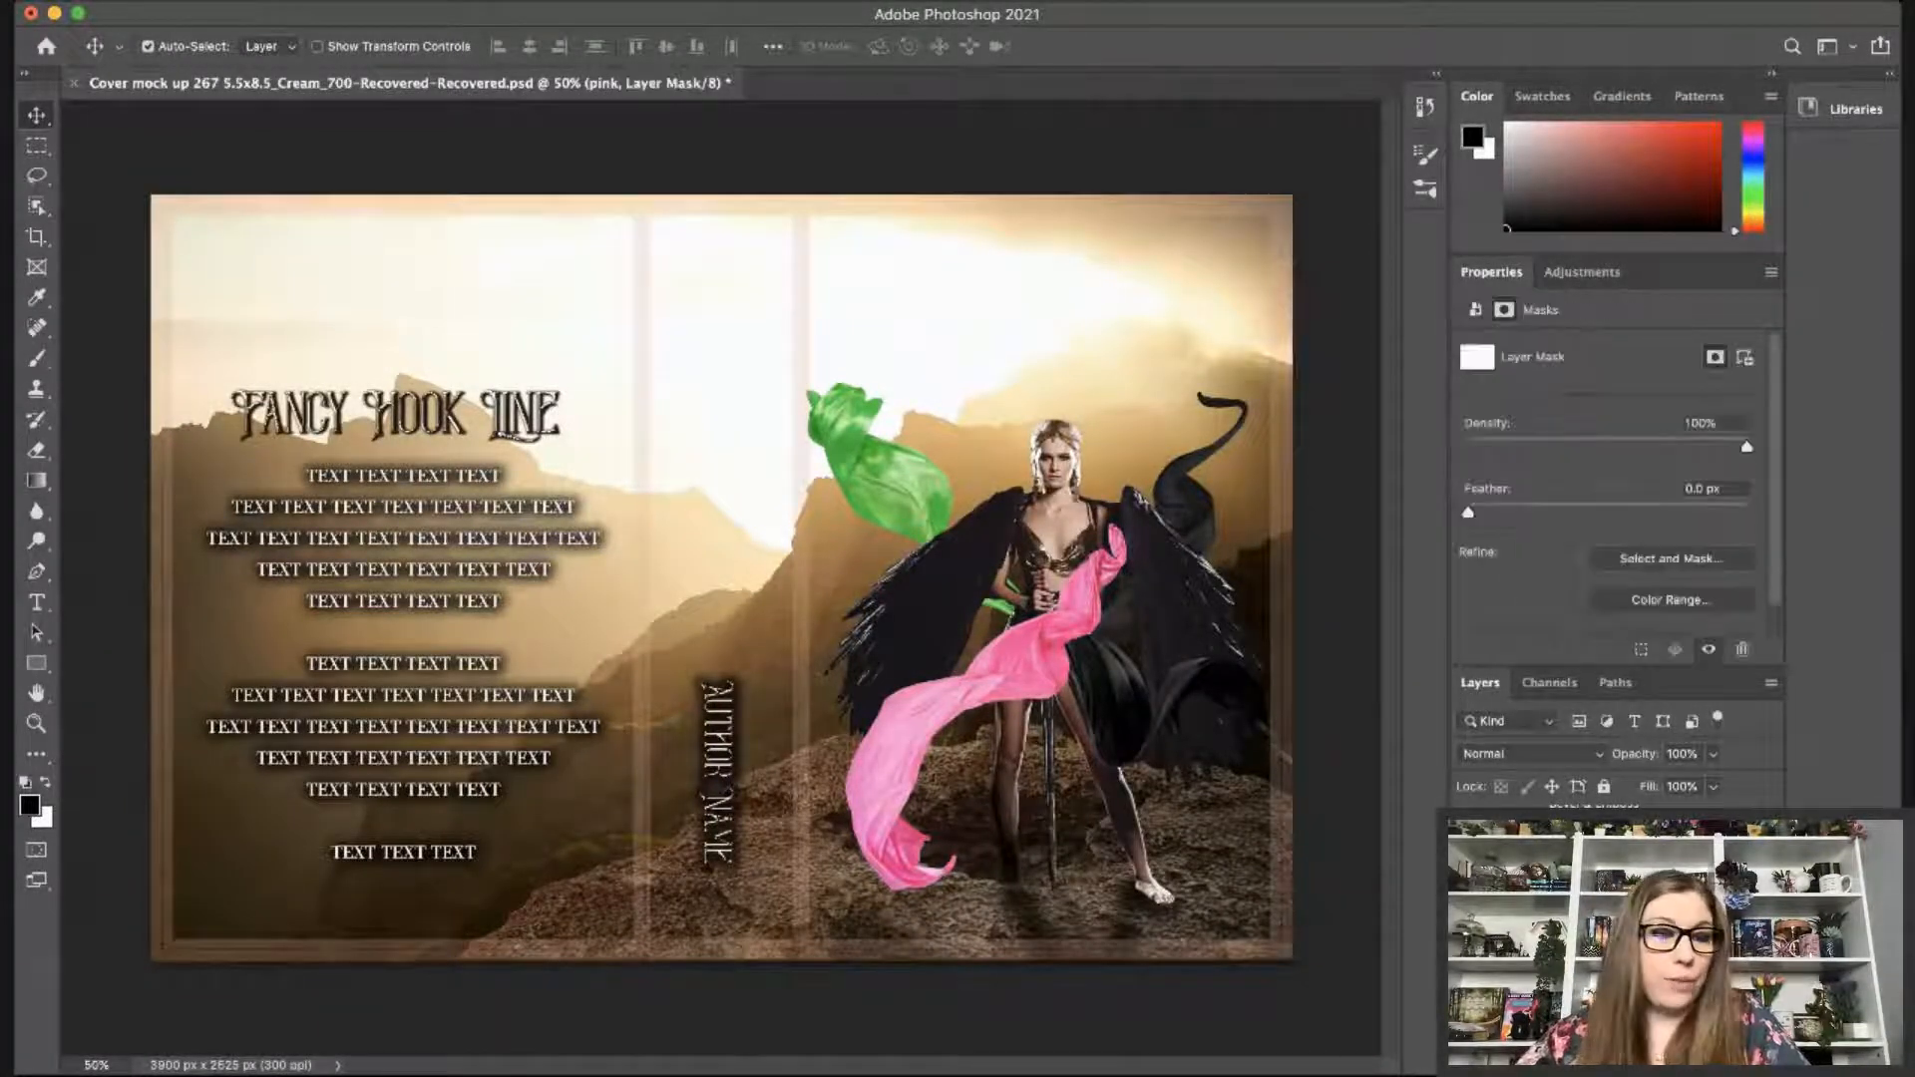
# Mask out the upper part of the pink fabric over her arm, torso and sword guard with a size 70 black brush.
pyautogui.click(112, 1065)
pyautogui.write('200')
pyautogui.press('Return')
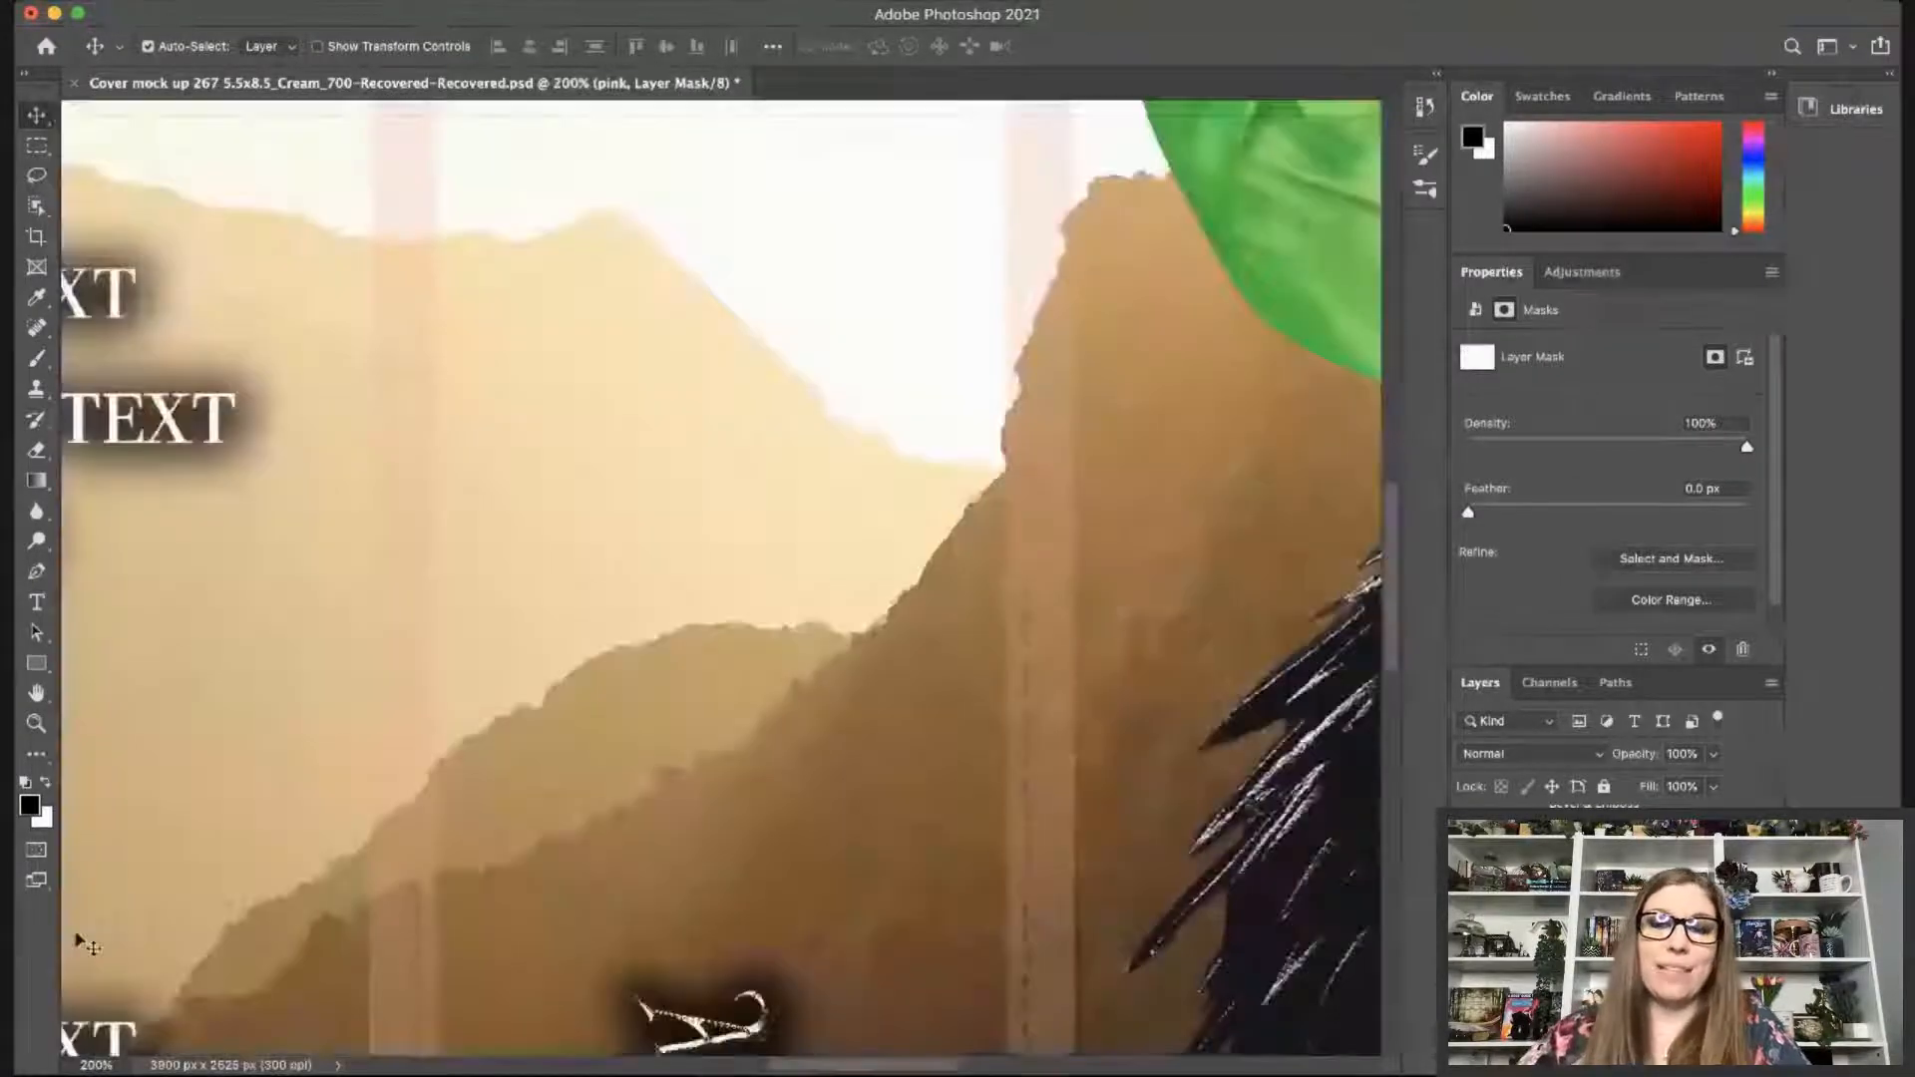
pyautogui.moveTo(898, 1064); pyautogui.dragTo(1079, 1064)
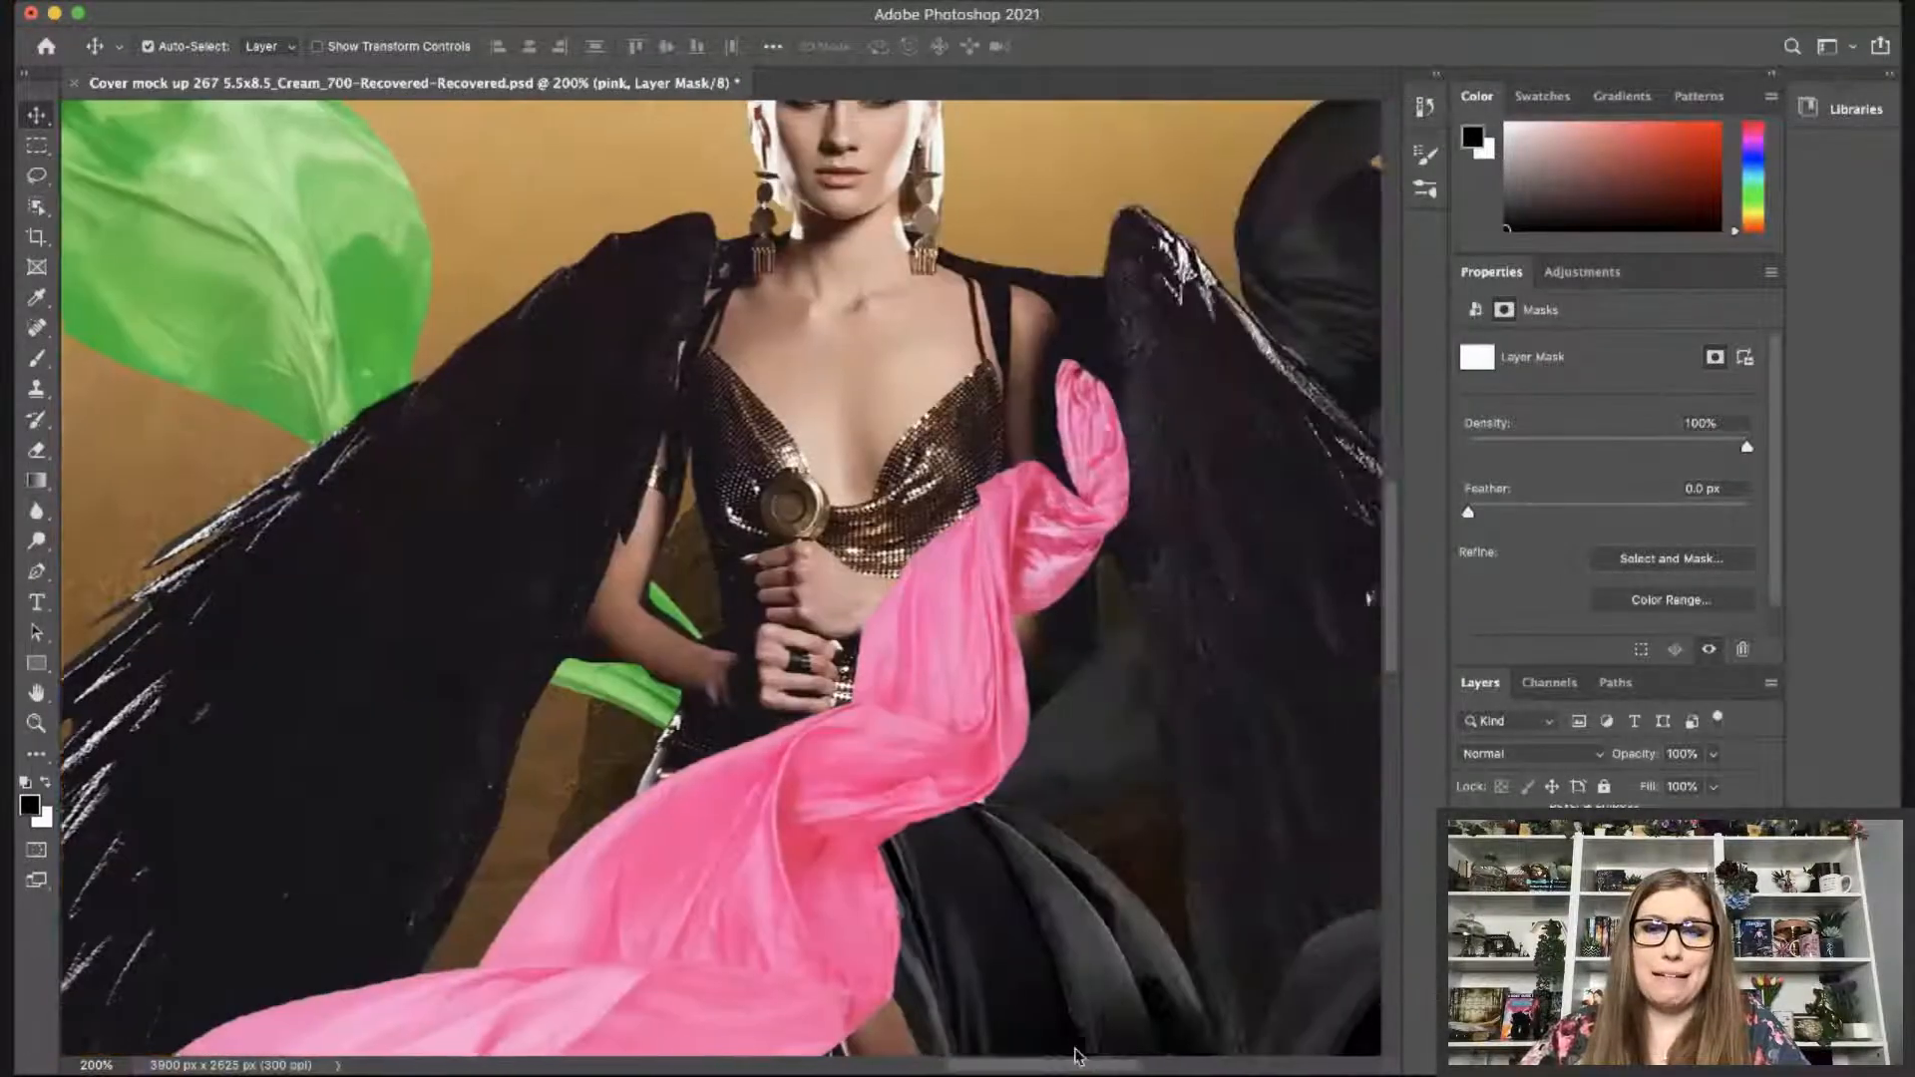
pyautogui.moveTo(1393, 514); pyautogui.dragTo(1407, 567)
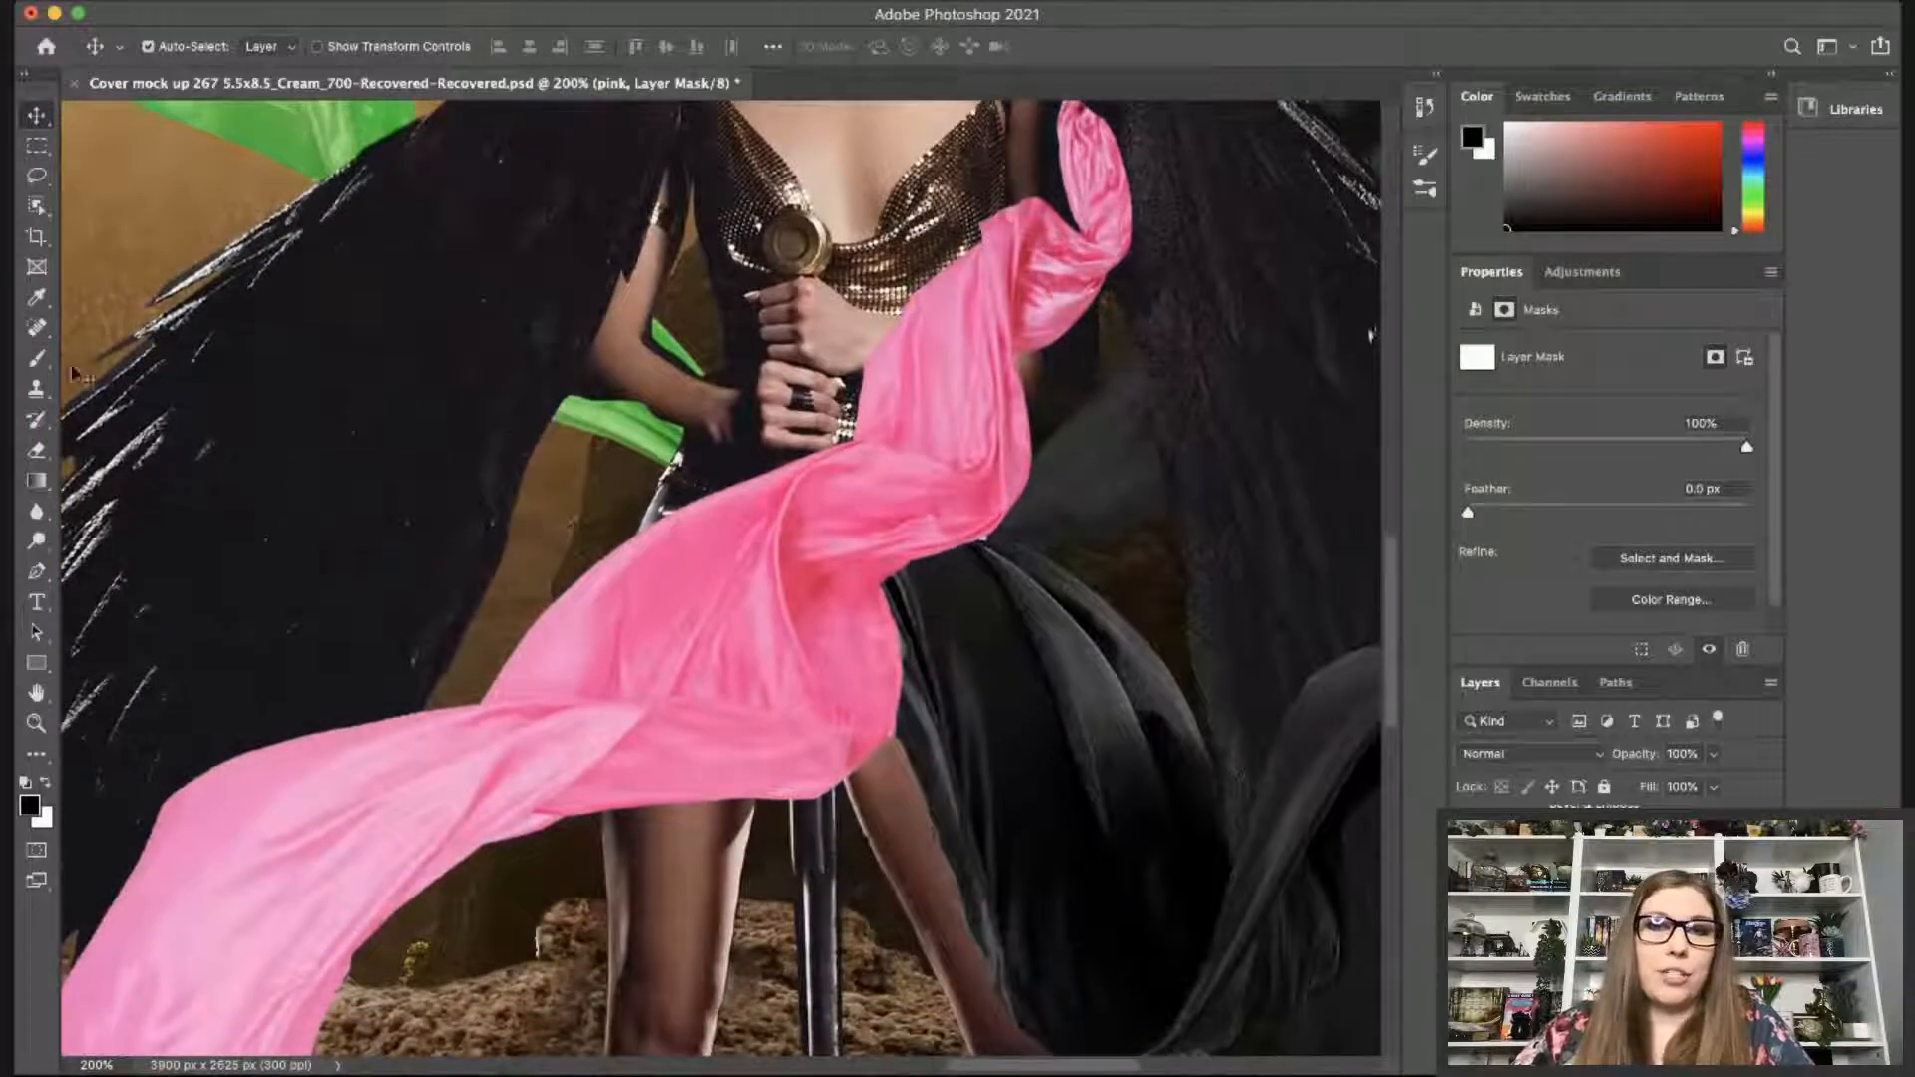
pyautogui.click(36, 361)
pyautogui.moveTo(1086, 117)
pyautogui.mouseDown()
pyautogui.moveTo(1020, 330)
pyautogui.moveTo(838, 478)
pyautogui.moveTo(1007, 509)
pyautogui.moveTo(679, 508)
pyautogui.moveTo(618, 554)
pyautogui.moveTo(927, 557)
pyautogui.moveTo(719, 574)
pyautogui.mouseUp()
# Reveal the sword blade through the pink fabric by painting black along it with a size 20 brush.
pyautogui.press('[')
pyautogui.press('[')
pyautogui.press('[')
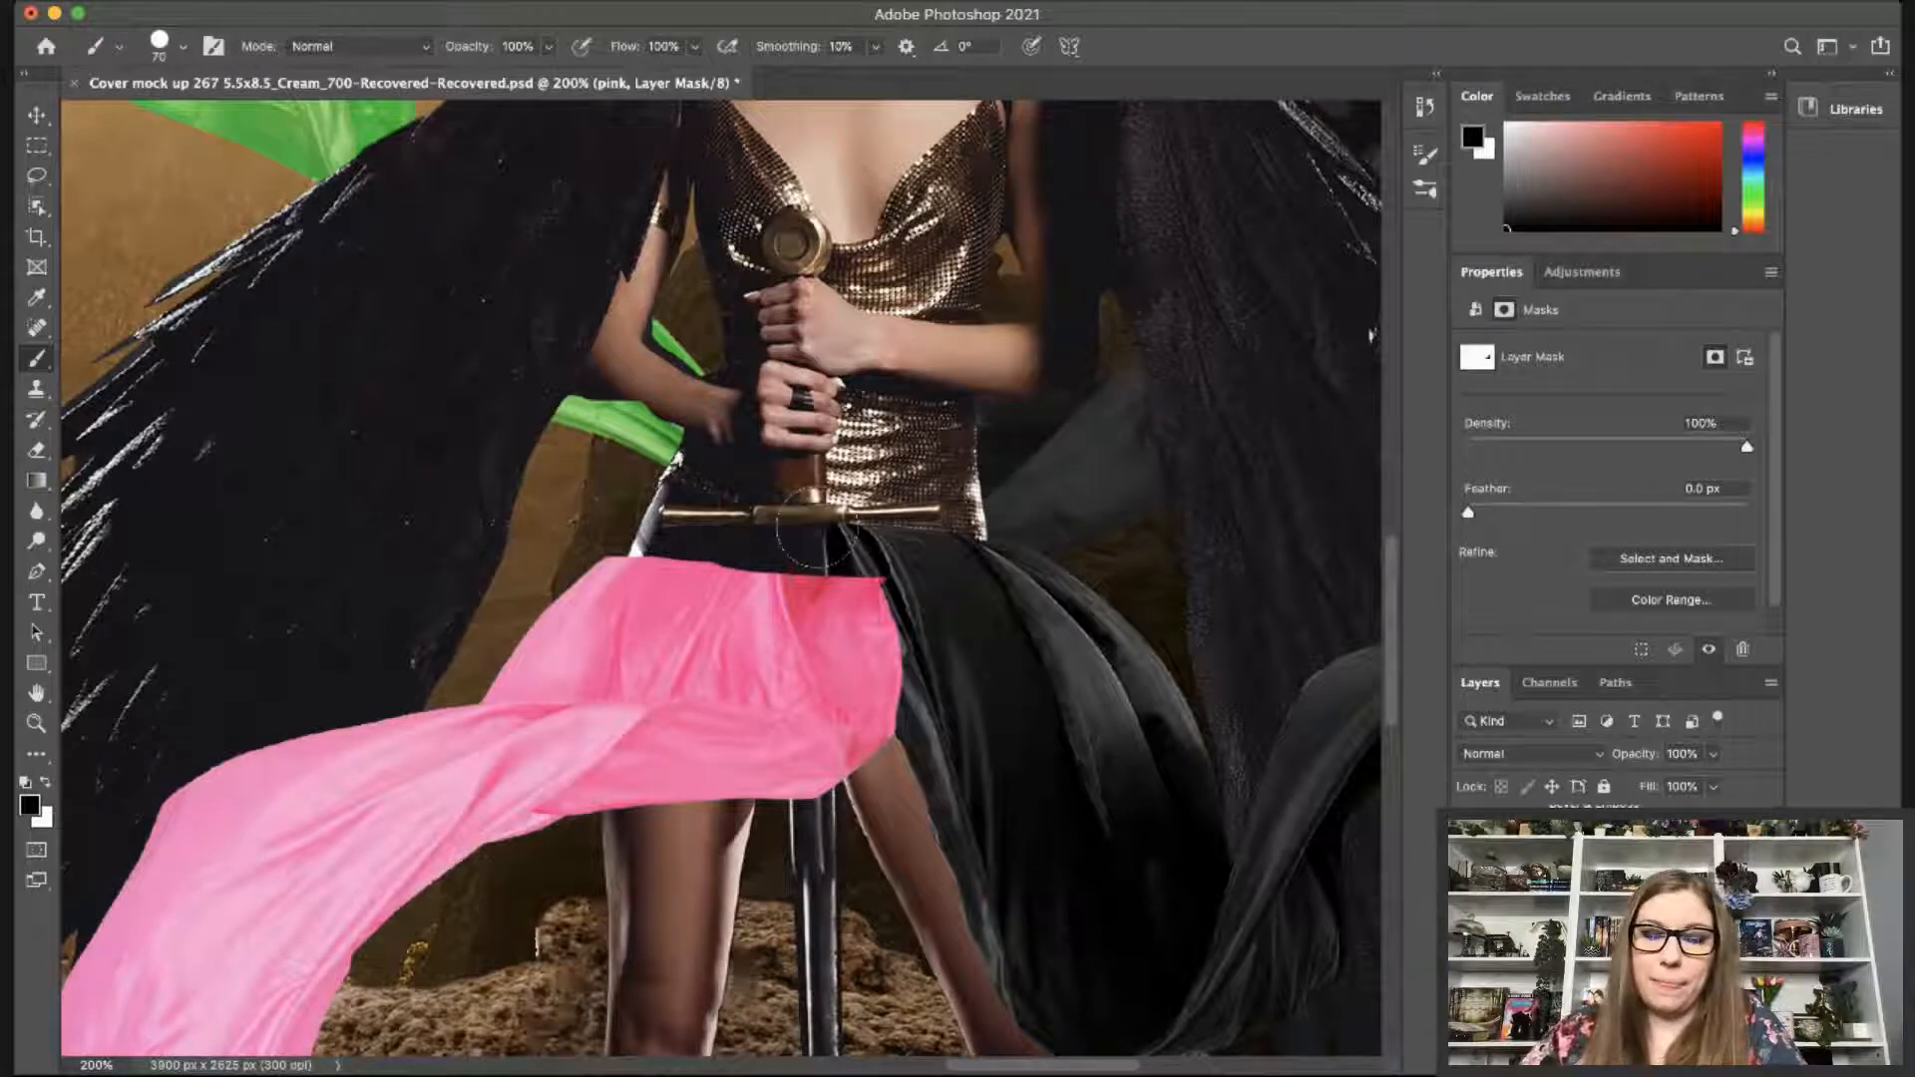
pyautogui.press('[')
pyautogui.press('[')
pyautogui.moveTo(806, 579)
pyautogui.mouseDown()
pyautogui.moveTo(809, 853)
pyautogui.moveTo(792, 577)
pyautogui.moveTo(791, 619)
pyautogui.mouseUp()
pyautogui.moveTo(806, 779)
pyautogui.mouseDown()
pyautogui.moveTo(808, 573)
pyautogui.moveTo(841, 778)
pyautogui.mouseUp()
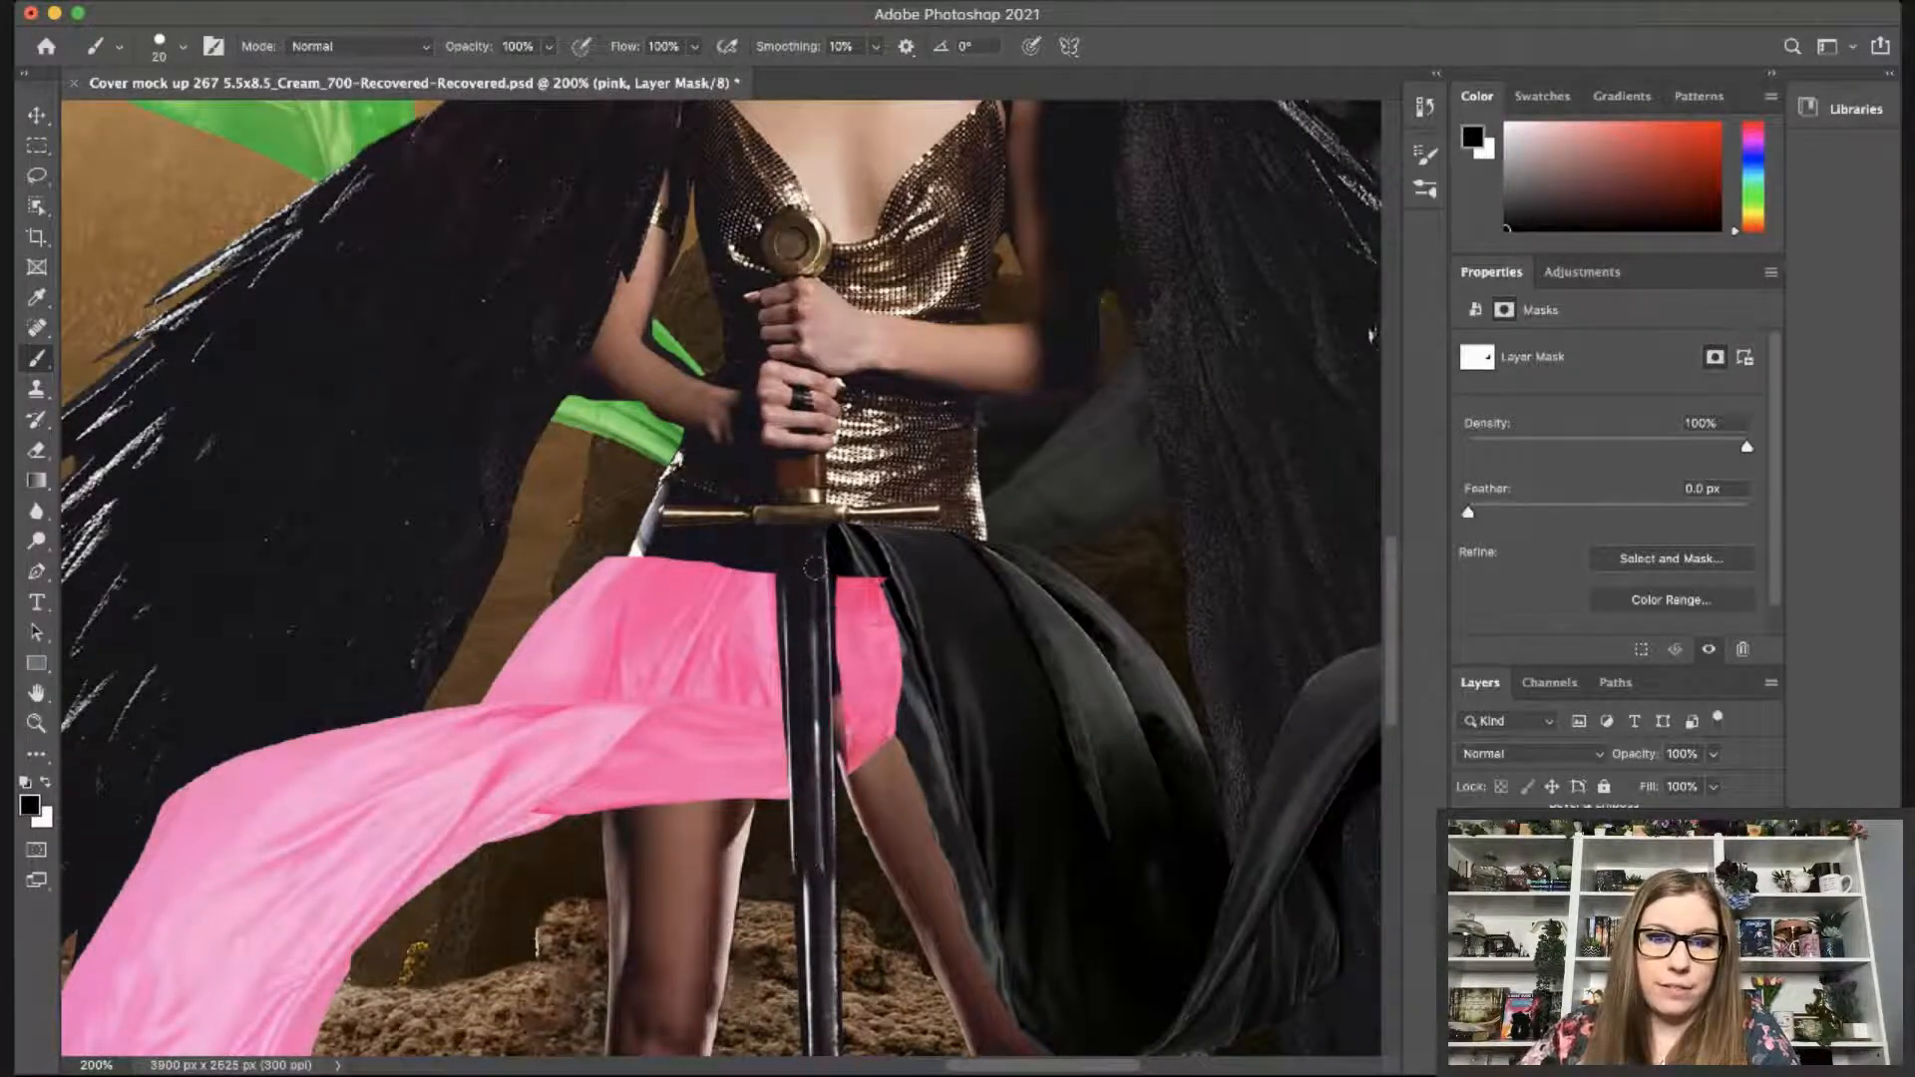
# Paint away the pink fabric between the blade and the black skirt, using a size 10 brush for the remainder.
pyautogui.moveTo(843, 579)
pyautogui.mouseDown()
pyautogui.moveTo(848, 619)
pyautogui.moveTo(866, 610)
pyautogui.moveTo(847, 688)
pyautogui.mouseUp()
pyautogui.press('[')
pyautogui.moveTo(883, 579); pyautogui.dragTo(893, 748)
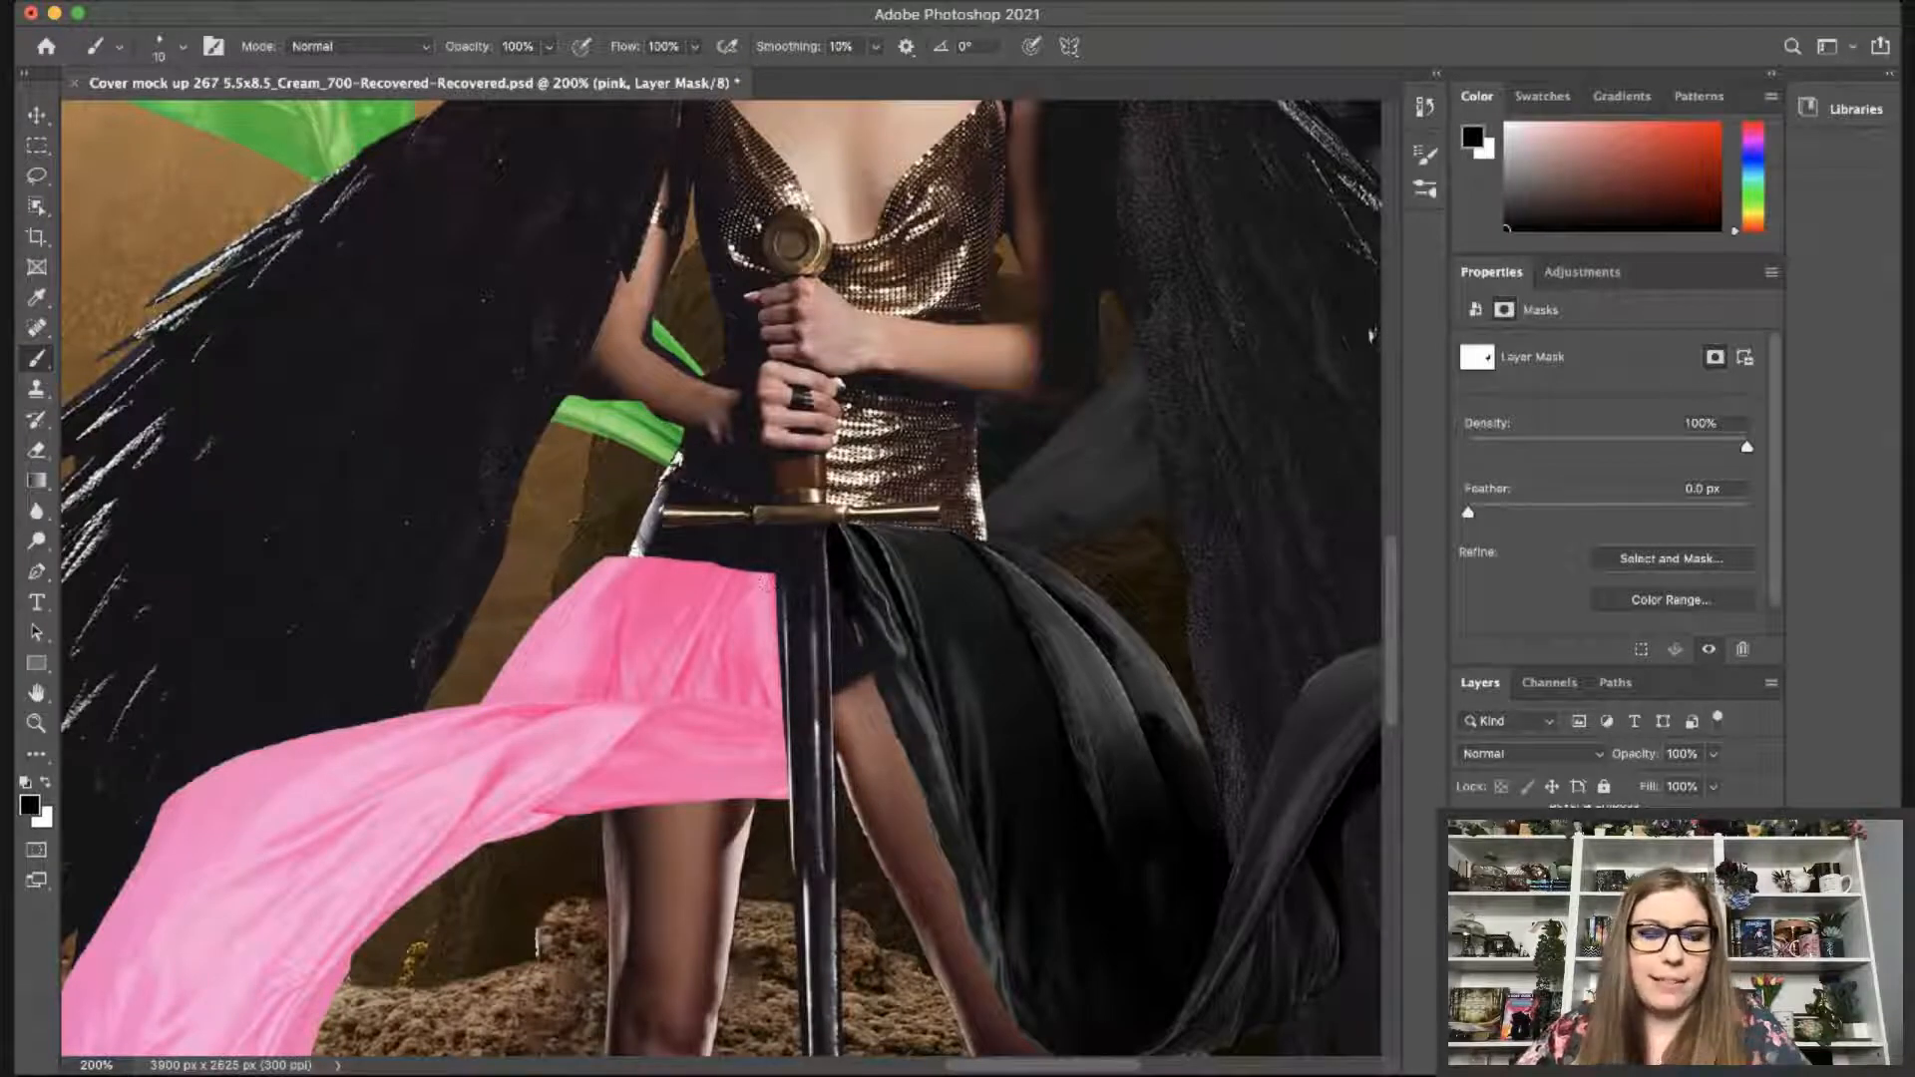
# Restore the pink fabric's waist edge up to the sword guard by painting white with a size 10 brush.
pyautogui.press('x')
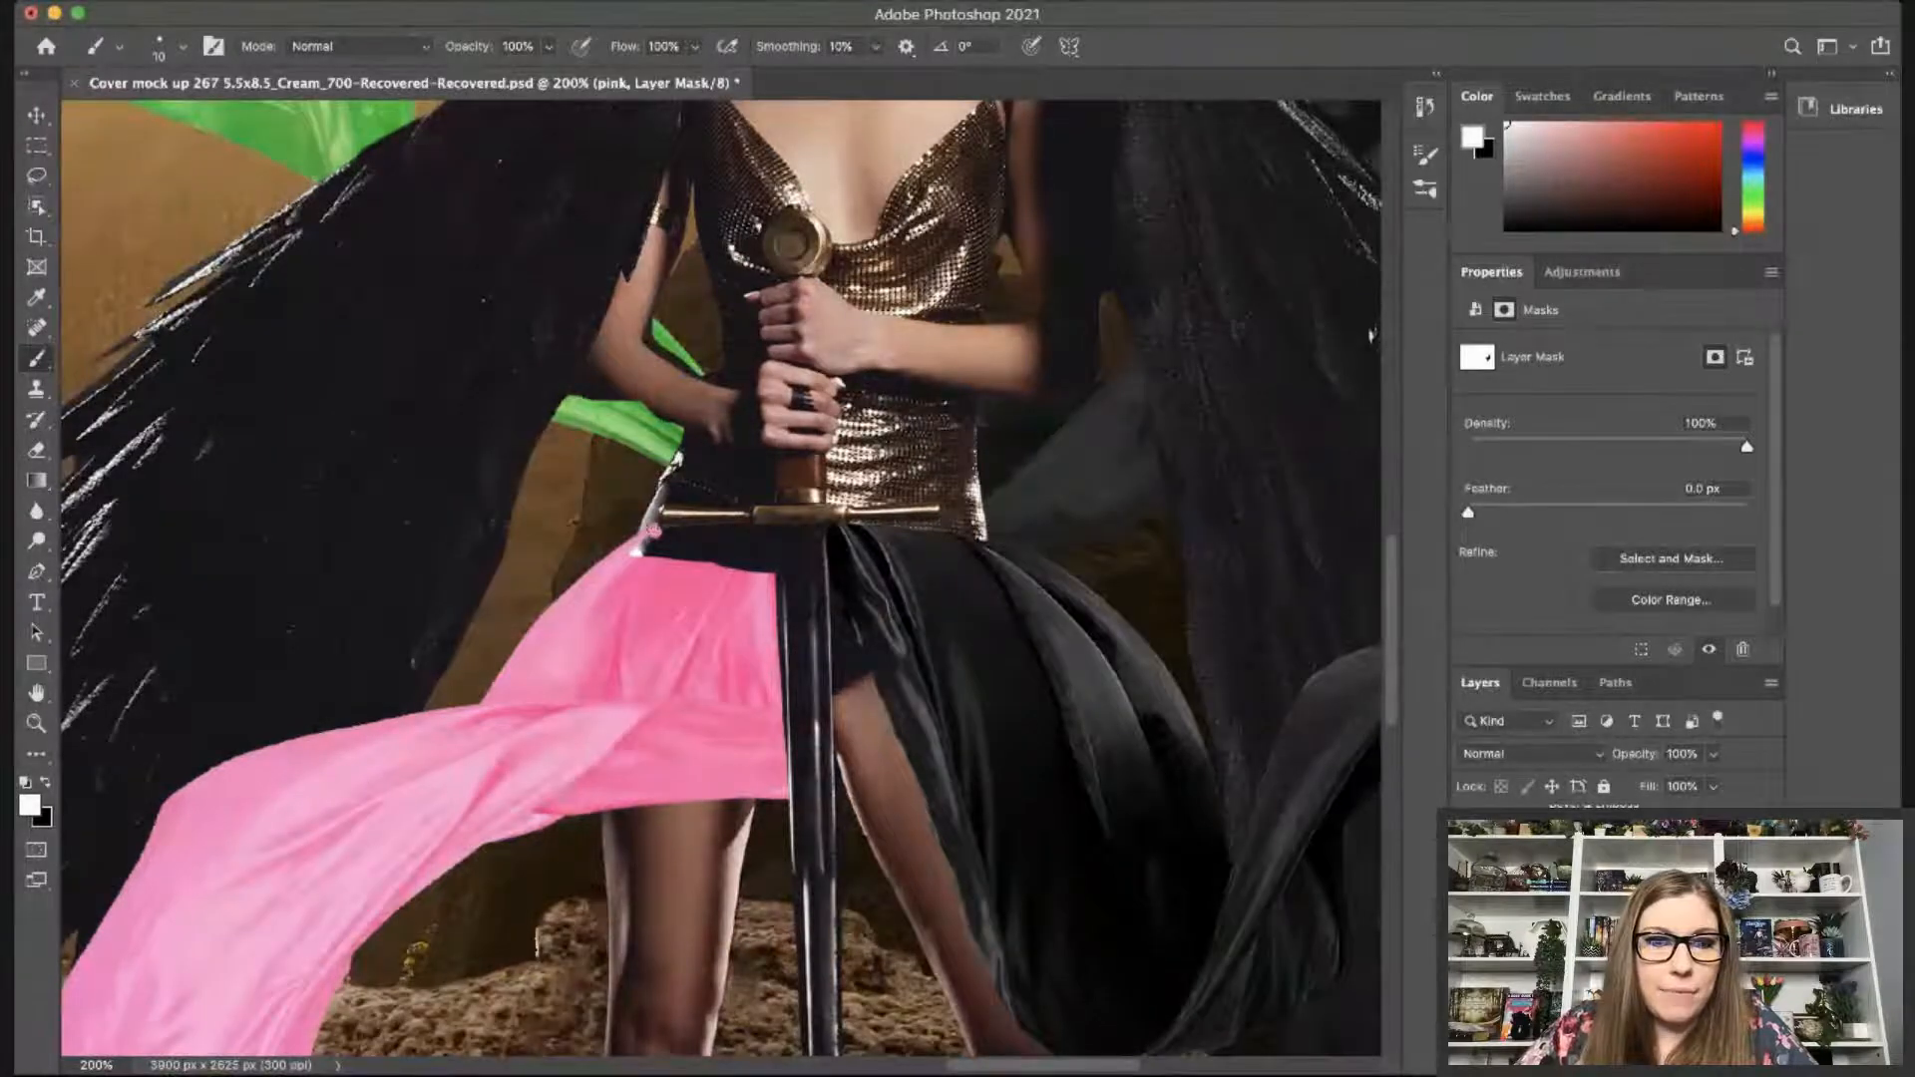
pyautogui.moveTo(654, 529)
pyautogui.mouseDown()
pyautogui.moveTo(731, 530)
pyautogui.moveTo(766, 555)
pyautogui.moveTo(640, 546)
pyautogui.moveTo(735, 569)
pyautogui.mouseUp()
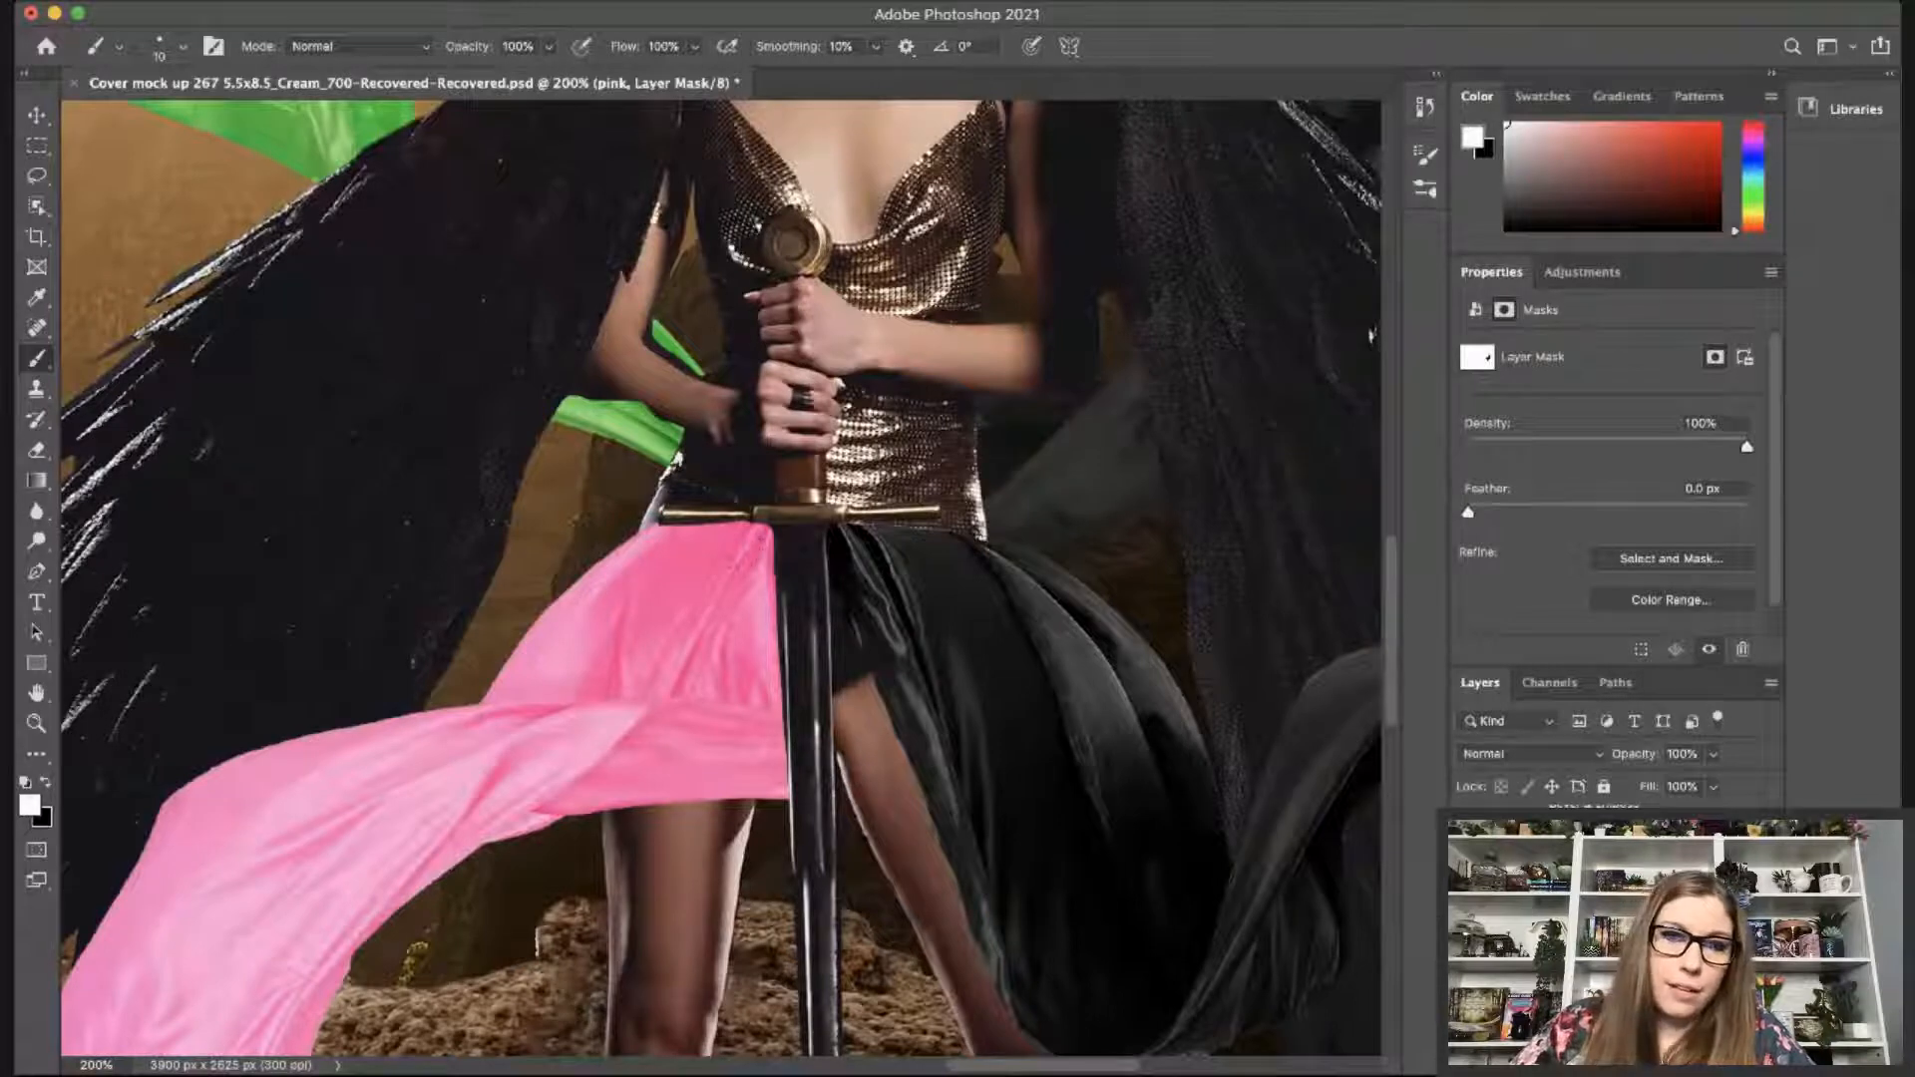
# Restore a narrow strip of pink fabric along the right edge of the sword blade with a fine white brush.
pyautogui.press('[')
pyautogui.press('[')
pyautogui.press('[')
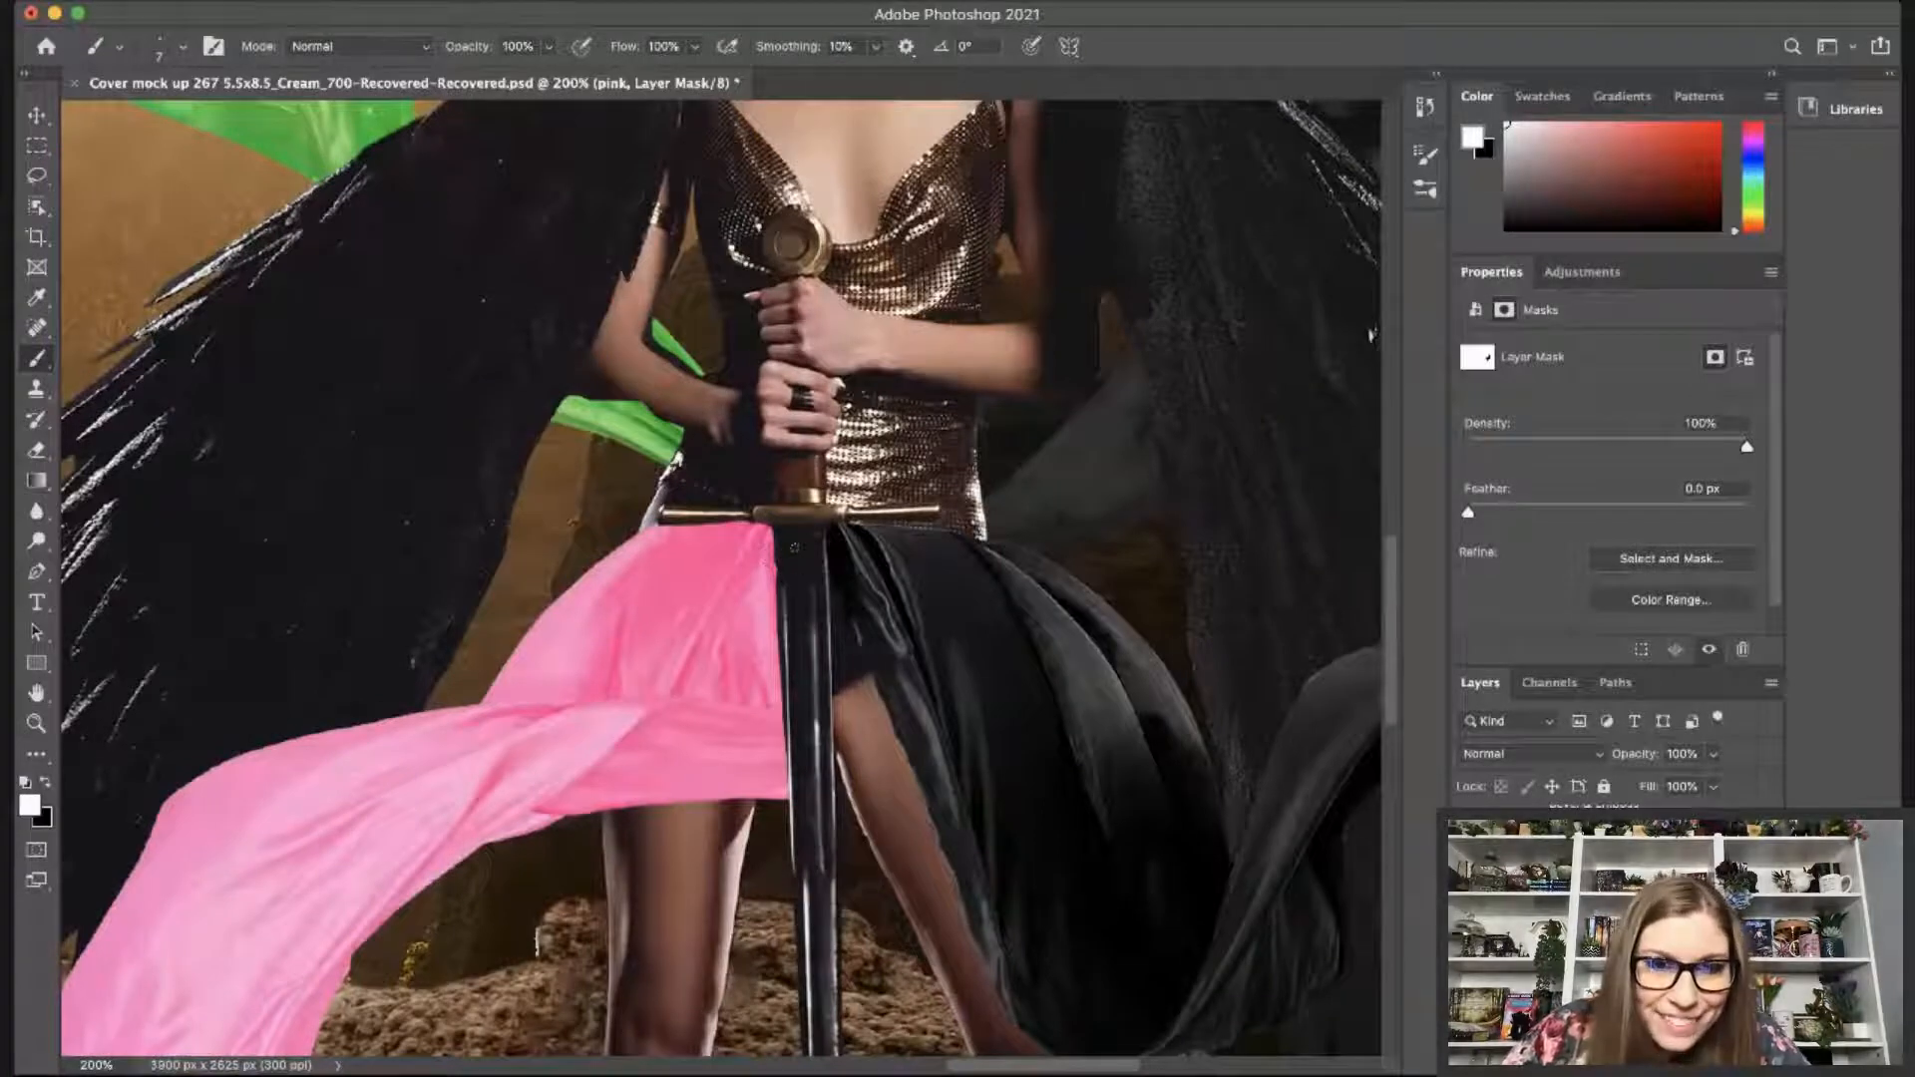
pyautogui.press('x')
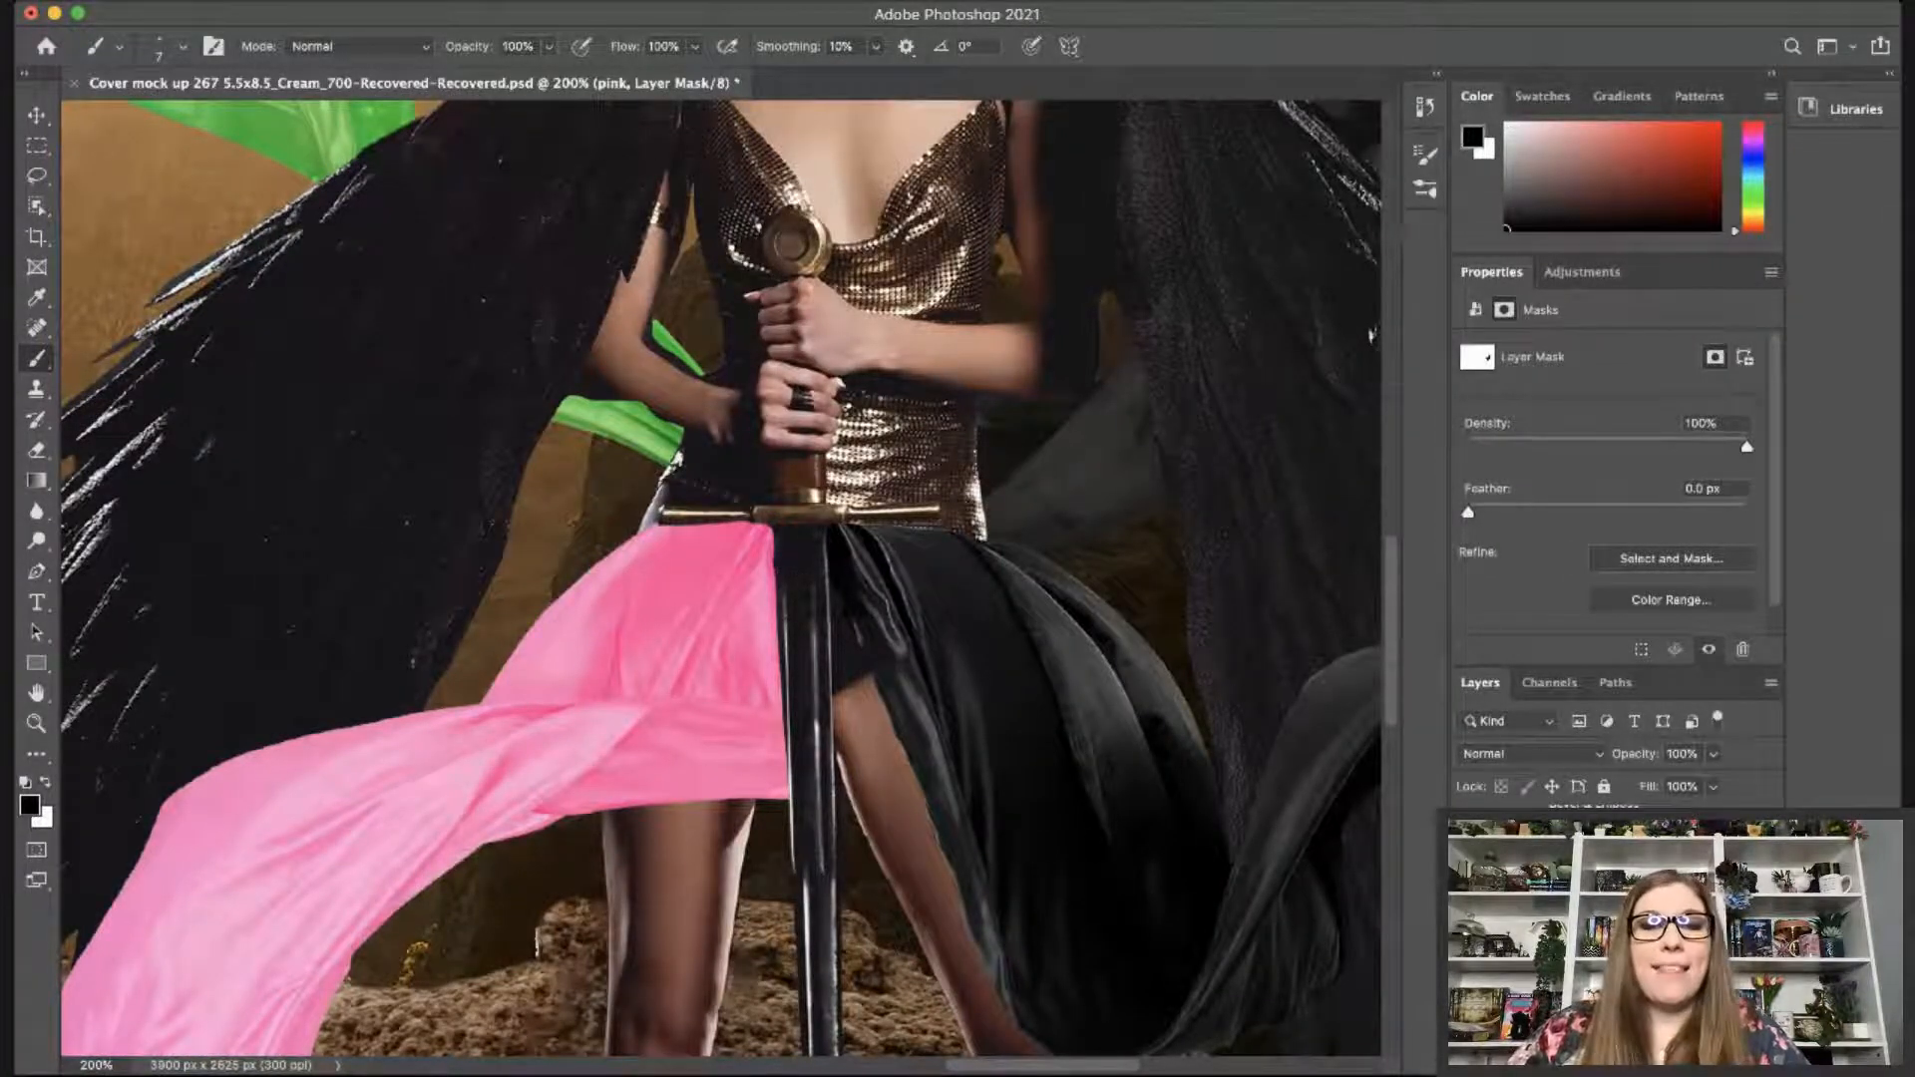
pyautogui.press('x')
pyautogui.moveTo(844, 654)
pyautogui.mouseDown()
pyautogui.moveTo(848, 708)
pyautogui.moveTo(836, 693)
pyautogui.mouseUp()
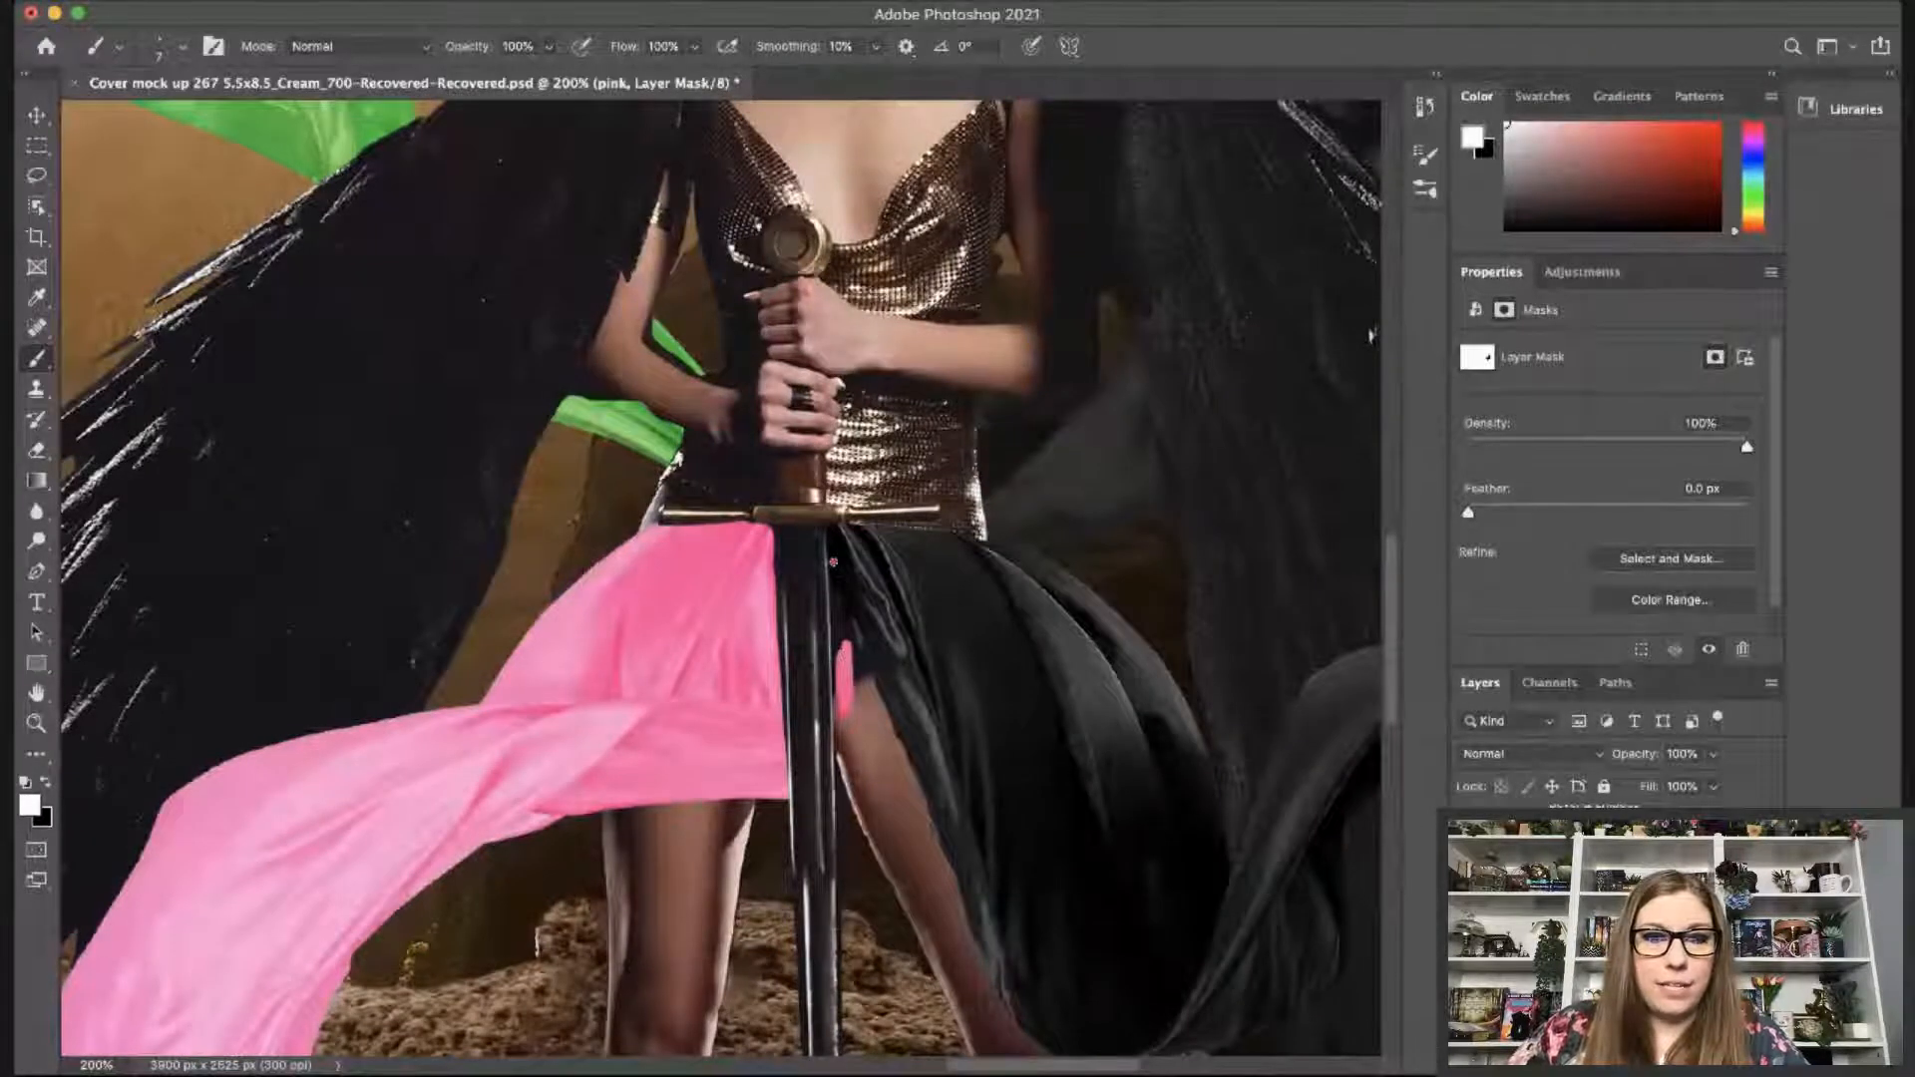
pyautogui.keyDown('shift'); pyautogui.click(840, 793); pyautogui.keyUp('shift')
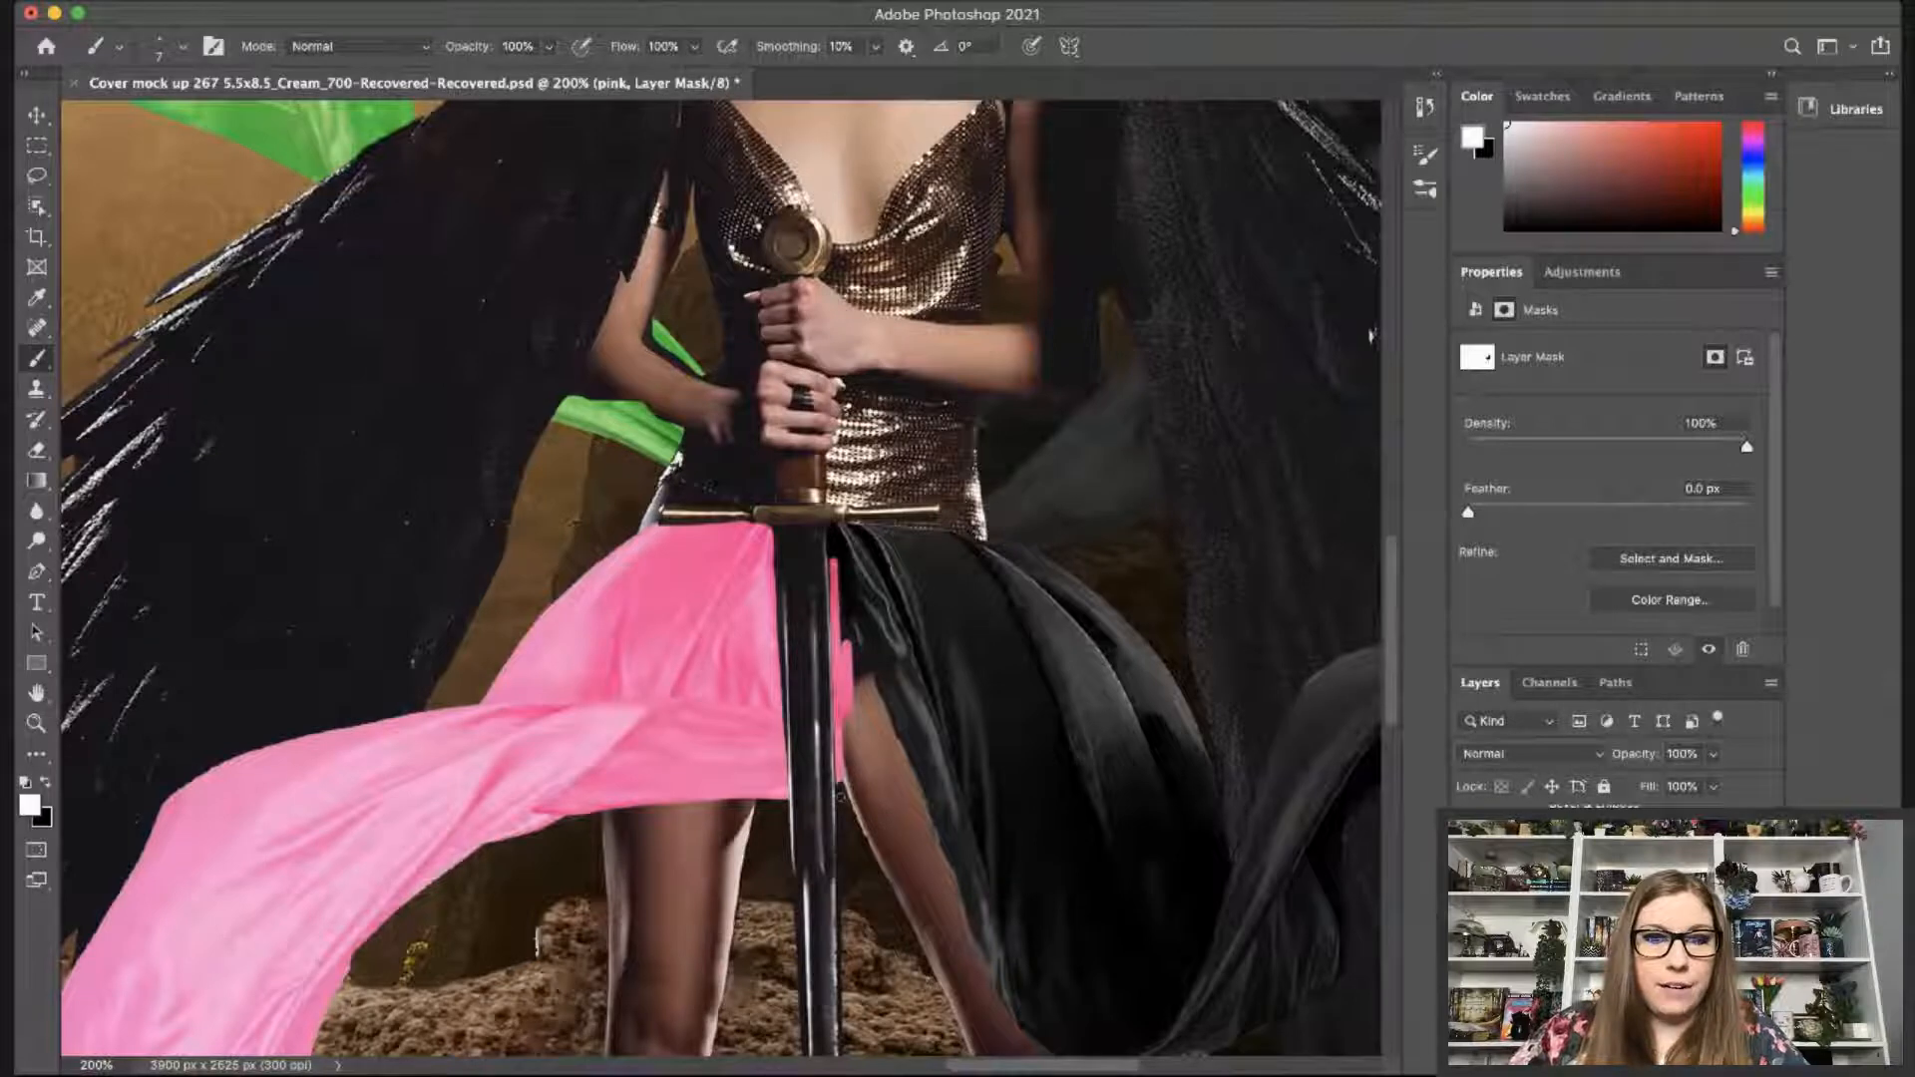
pyautogui.moveTo(841, 623)
pyautogui.mouseDown()
pyautogui.moveTo(847, 748)
pyautogui.moveTo(874, 682)
pyautogui.mouseUp()
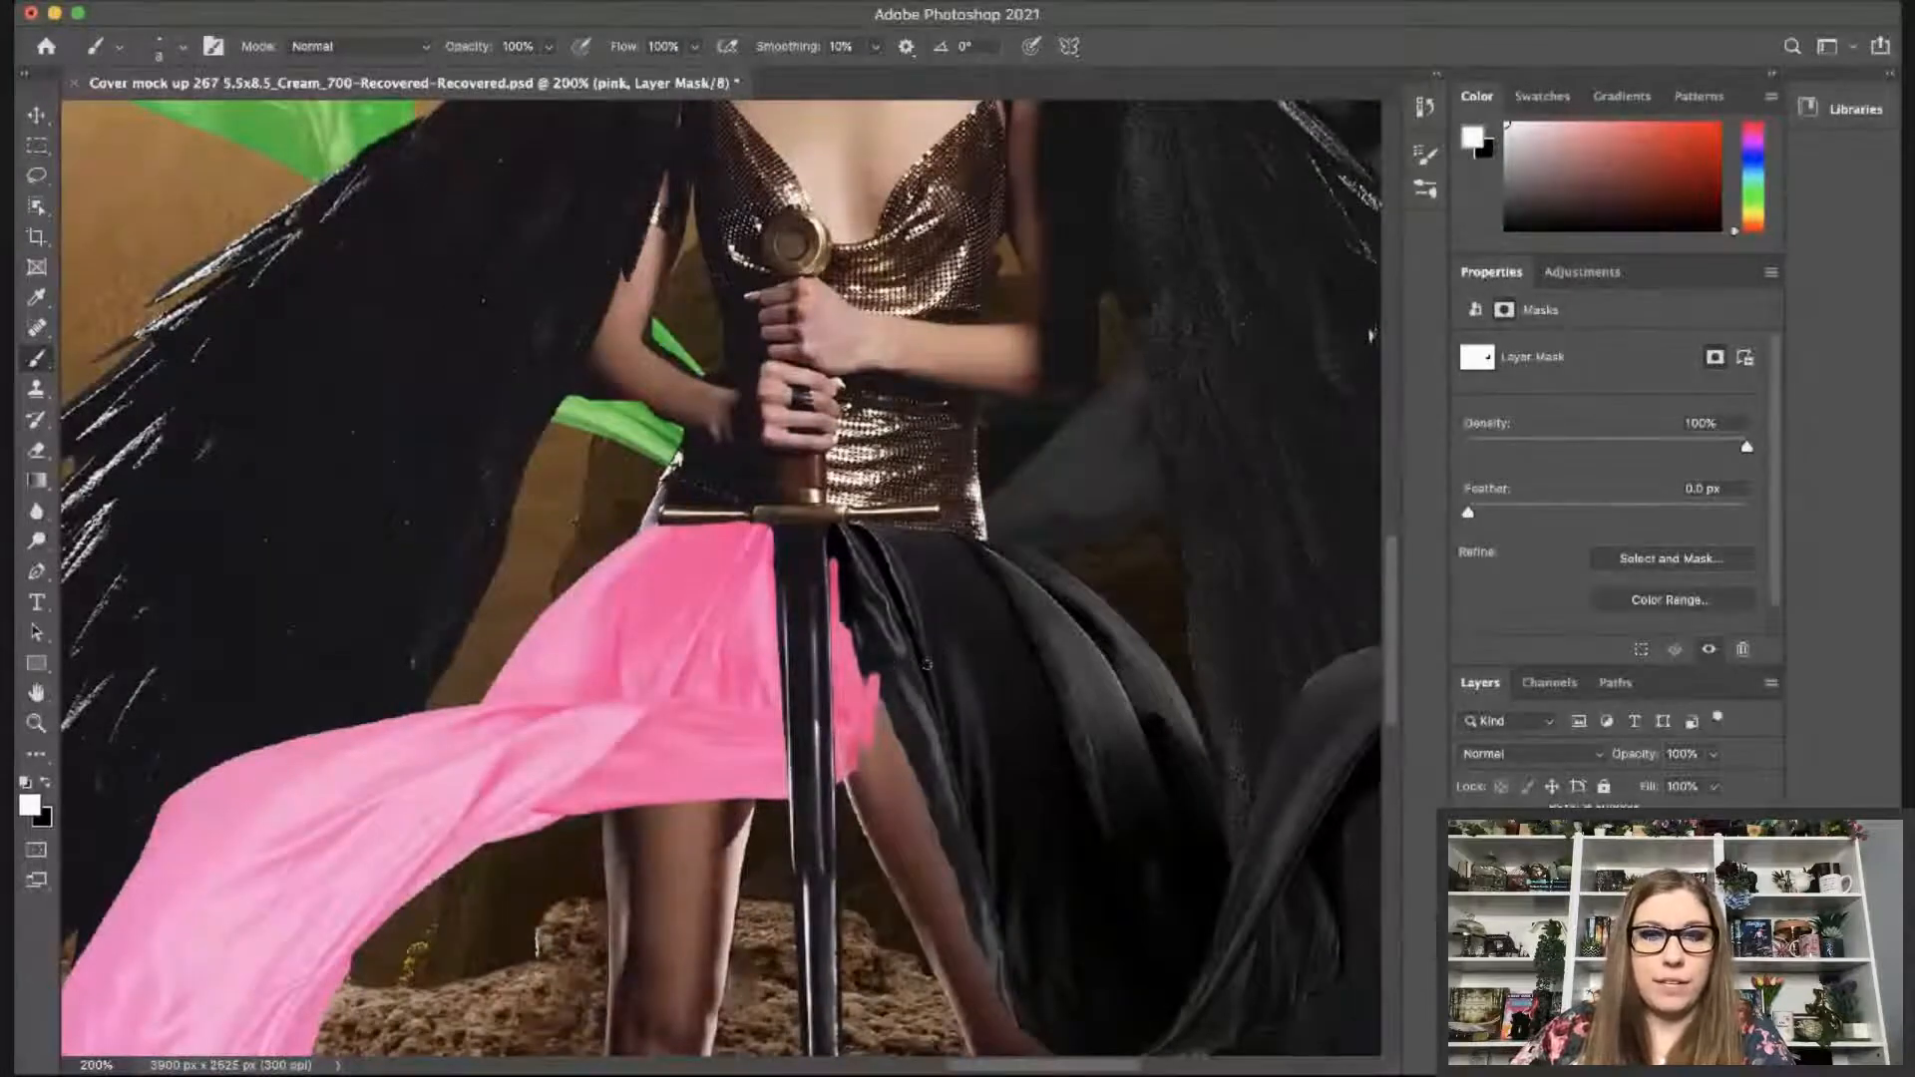
# Restore the remaining pink fabric between the blade and the black skirt up to the guard with a larger white brush.
pyautogui.press(']')
pyautogui.press(']')
pyautogui.press(']')
pyautogui.press(']')
pyautogui.press(']')
pyautogui.press(']')
pyautogui.press(']')
pyautogui.moveTo(864, 758)
pyautogui.mouseDown()
pyautogui.moveTo(877, 617)
pyautogui.moveTo(850, 547)
pyautogui.moveTo(886, 579)
pyautogui.moveTo(856, 533)
pyautogui.mouseUp()
pyautogui.press('[')
pyautogui.press('[')
pyautogui.press('[')
pyautogui.press('[')
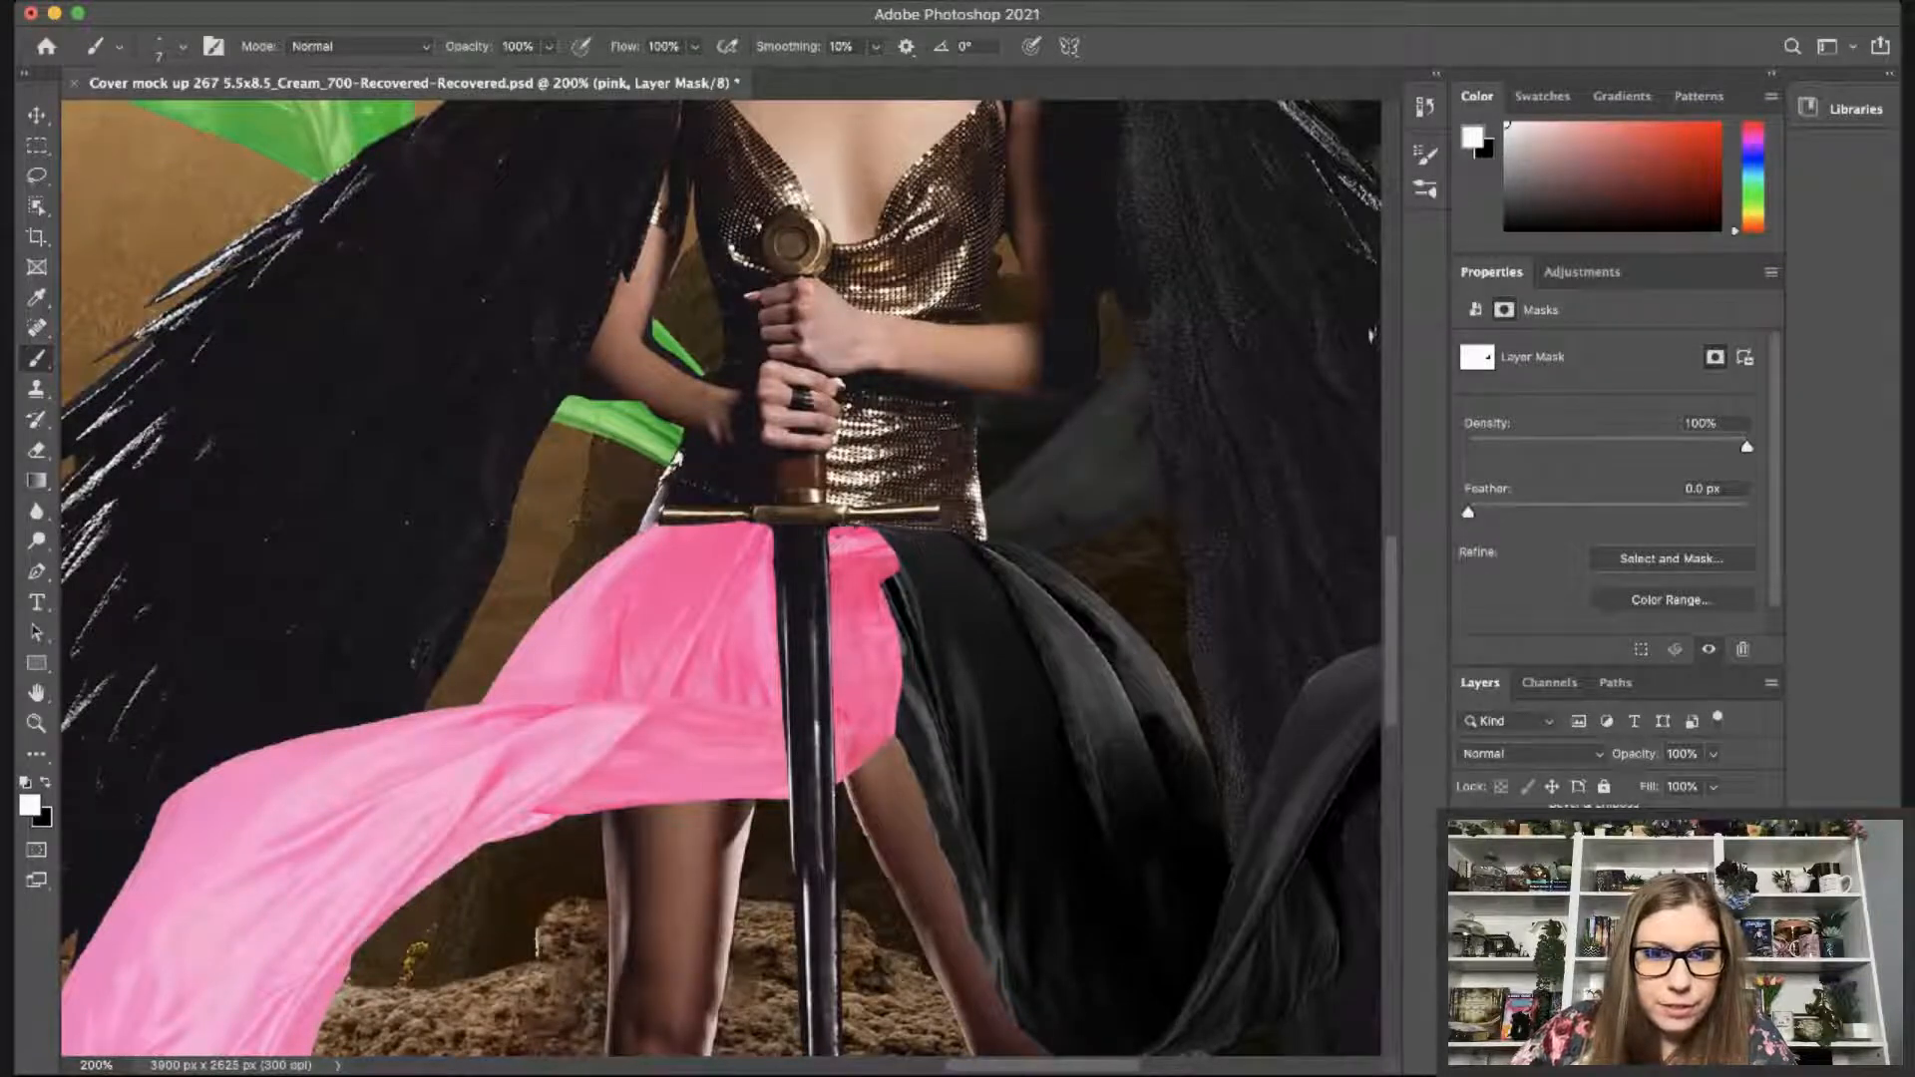
# Restore the pink fabric's waist edge between the sword guard and the black skirt by painting white on its mask.
pyautogui.moveTo(858, 528)
pyautogui.mouseDown()
pyautogui.moveTo(959, 540)
pyautogui.moveTo(900, 564)
pyautogui.mouseUp()
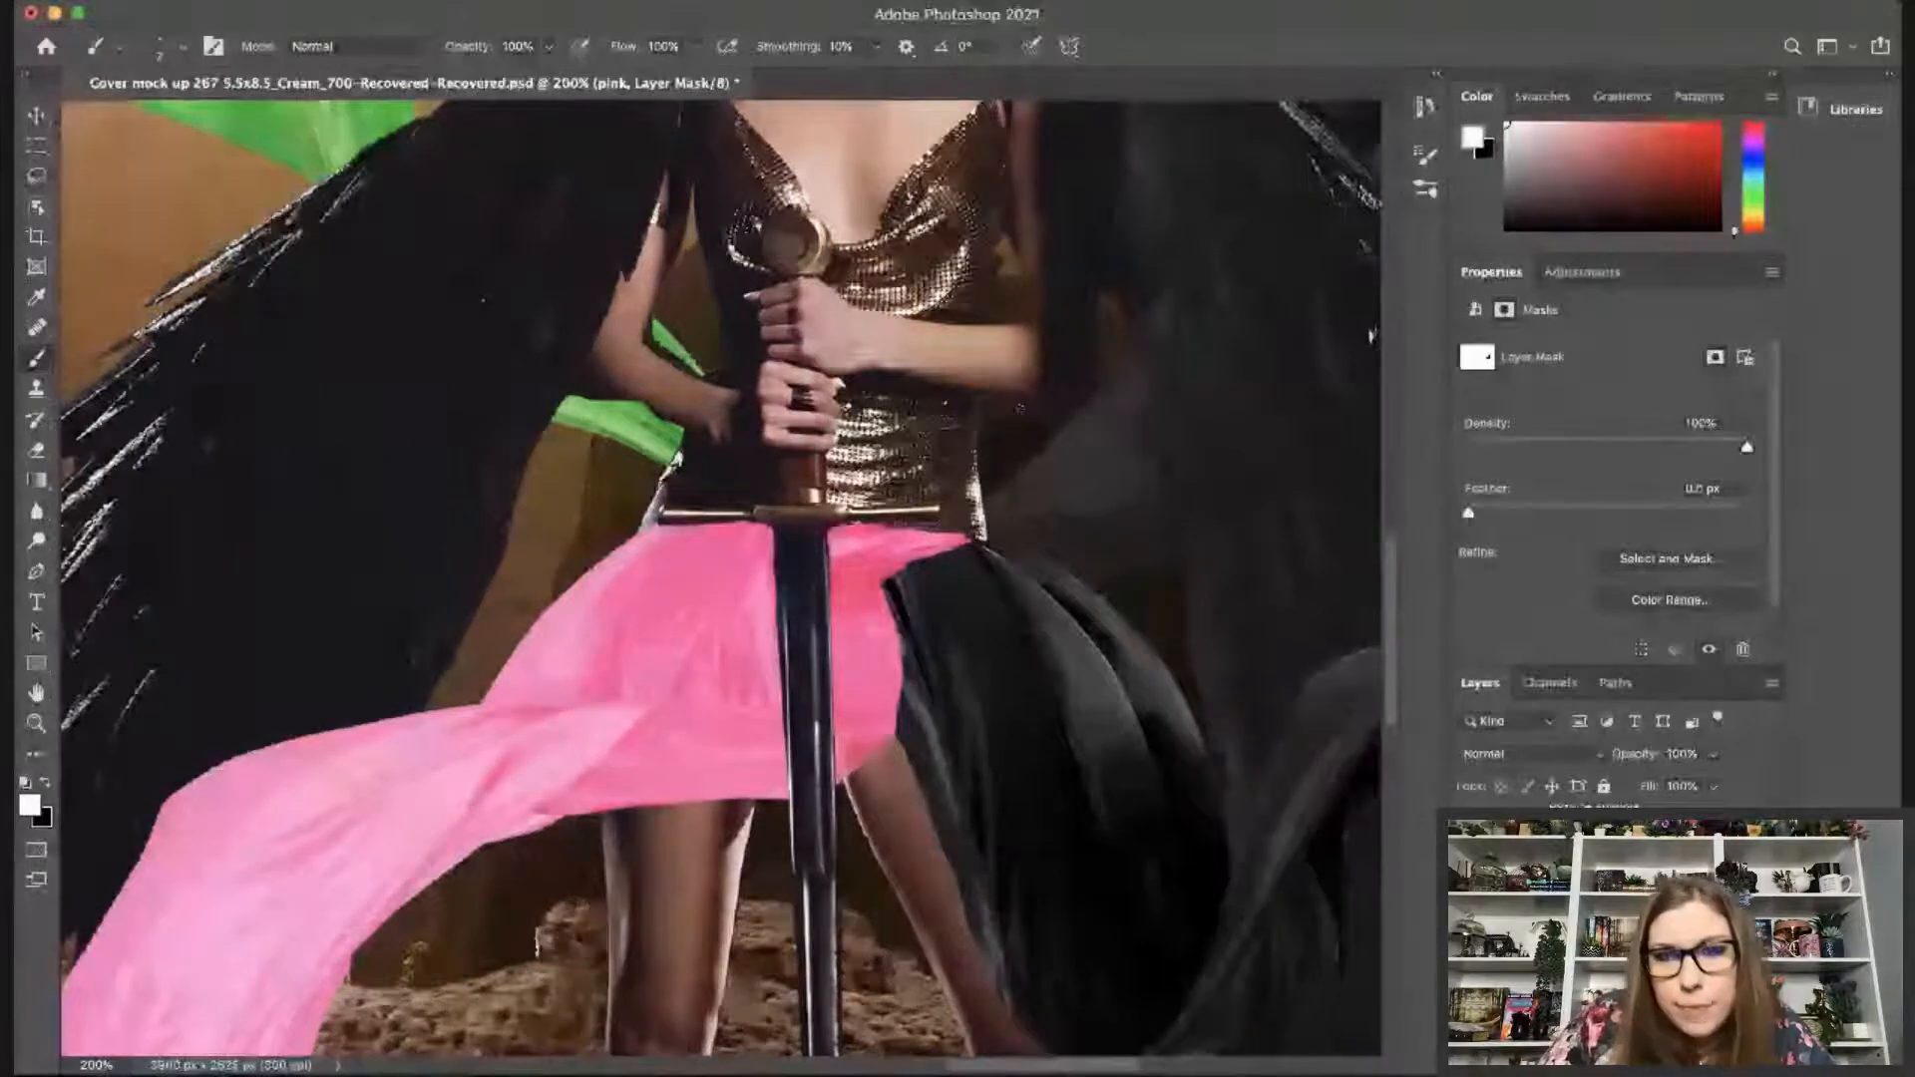
pyautogui.press('x')
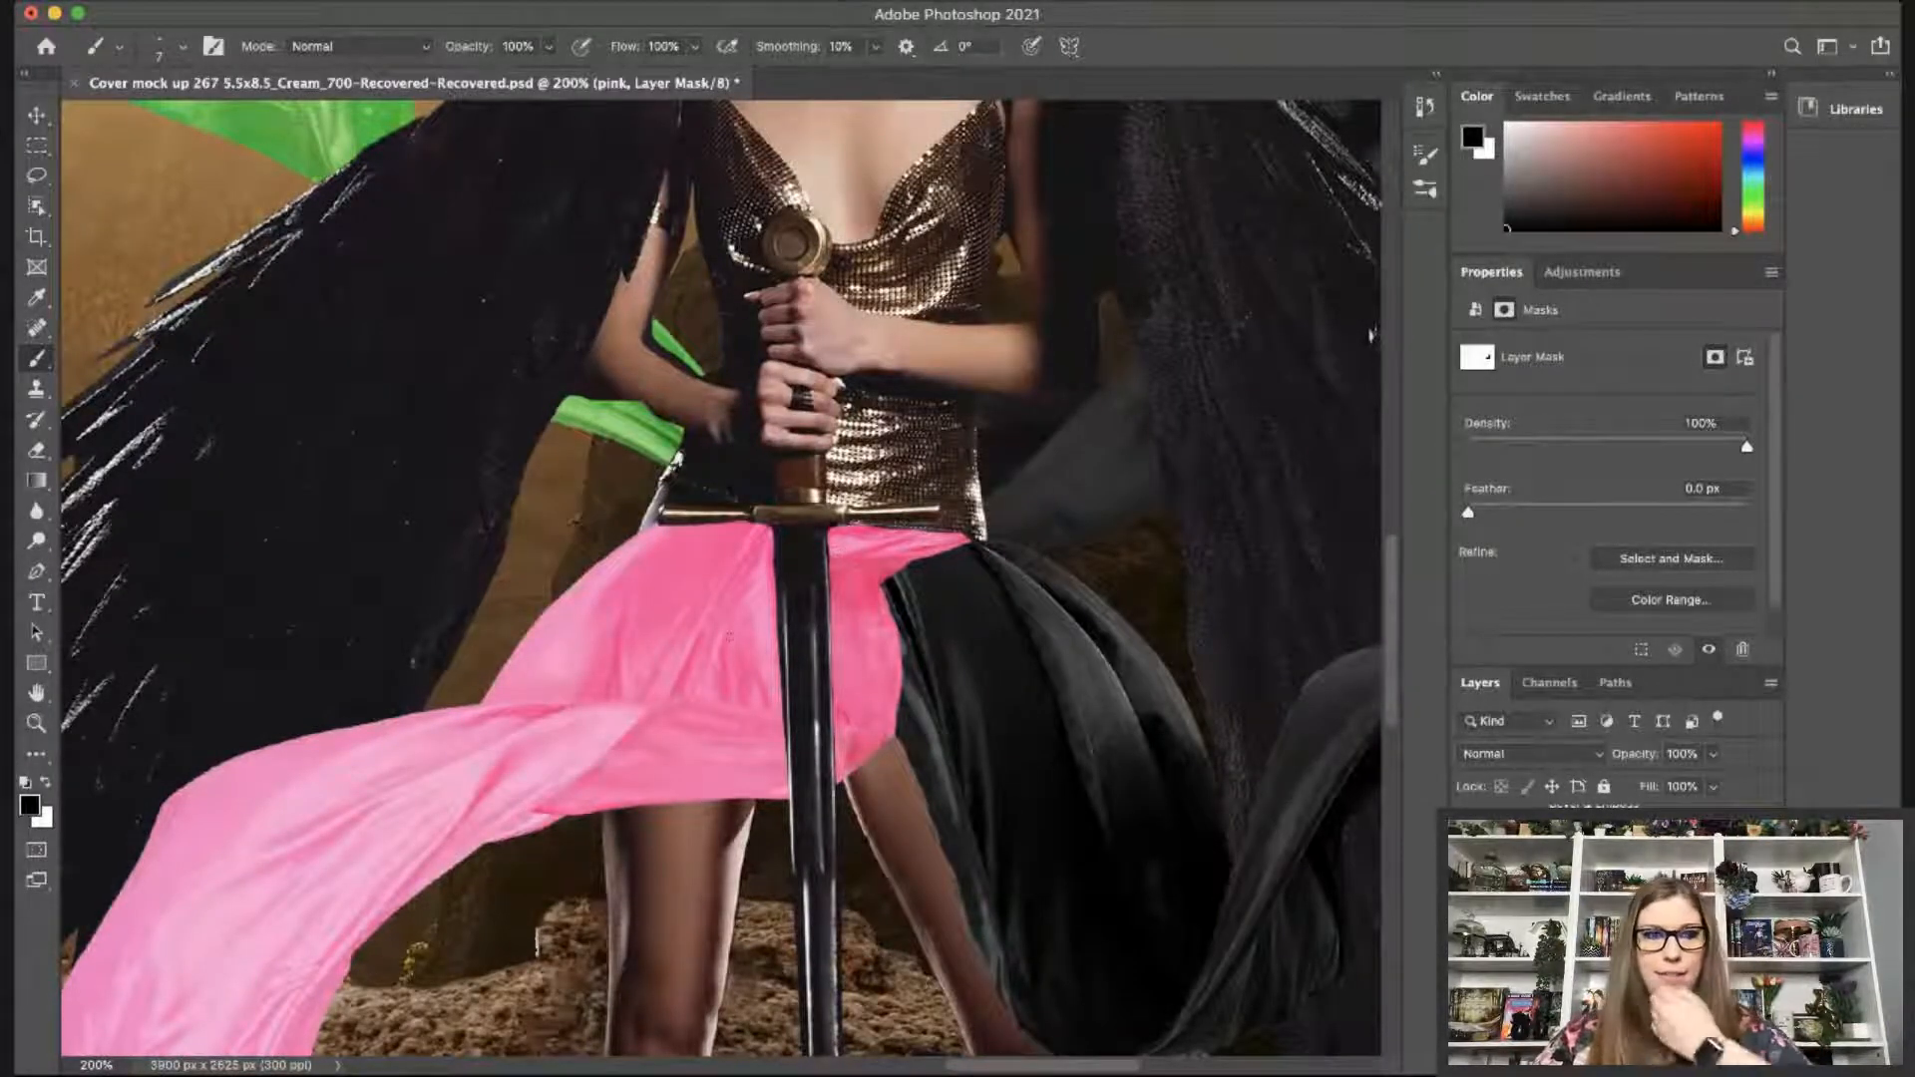
# Desaturate the pink fabric with a Black & White adjustment clipped to its layer.
pyautogui.moveTo(1391, 571); pyautogui.dragTo(1374, 704)
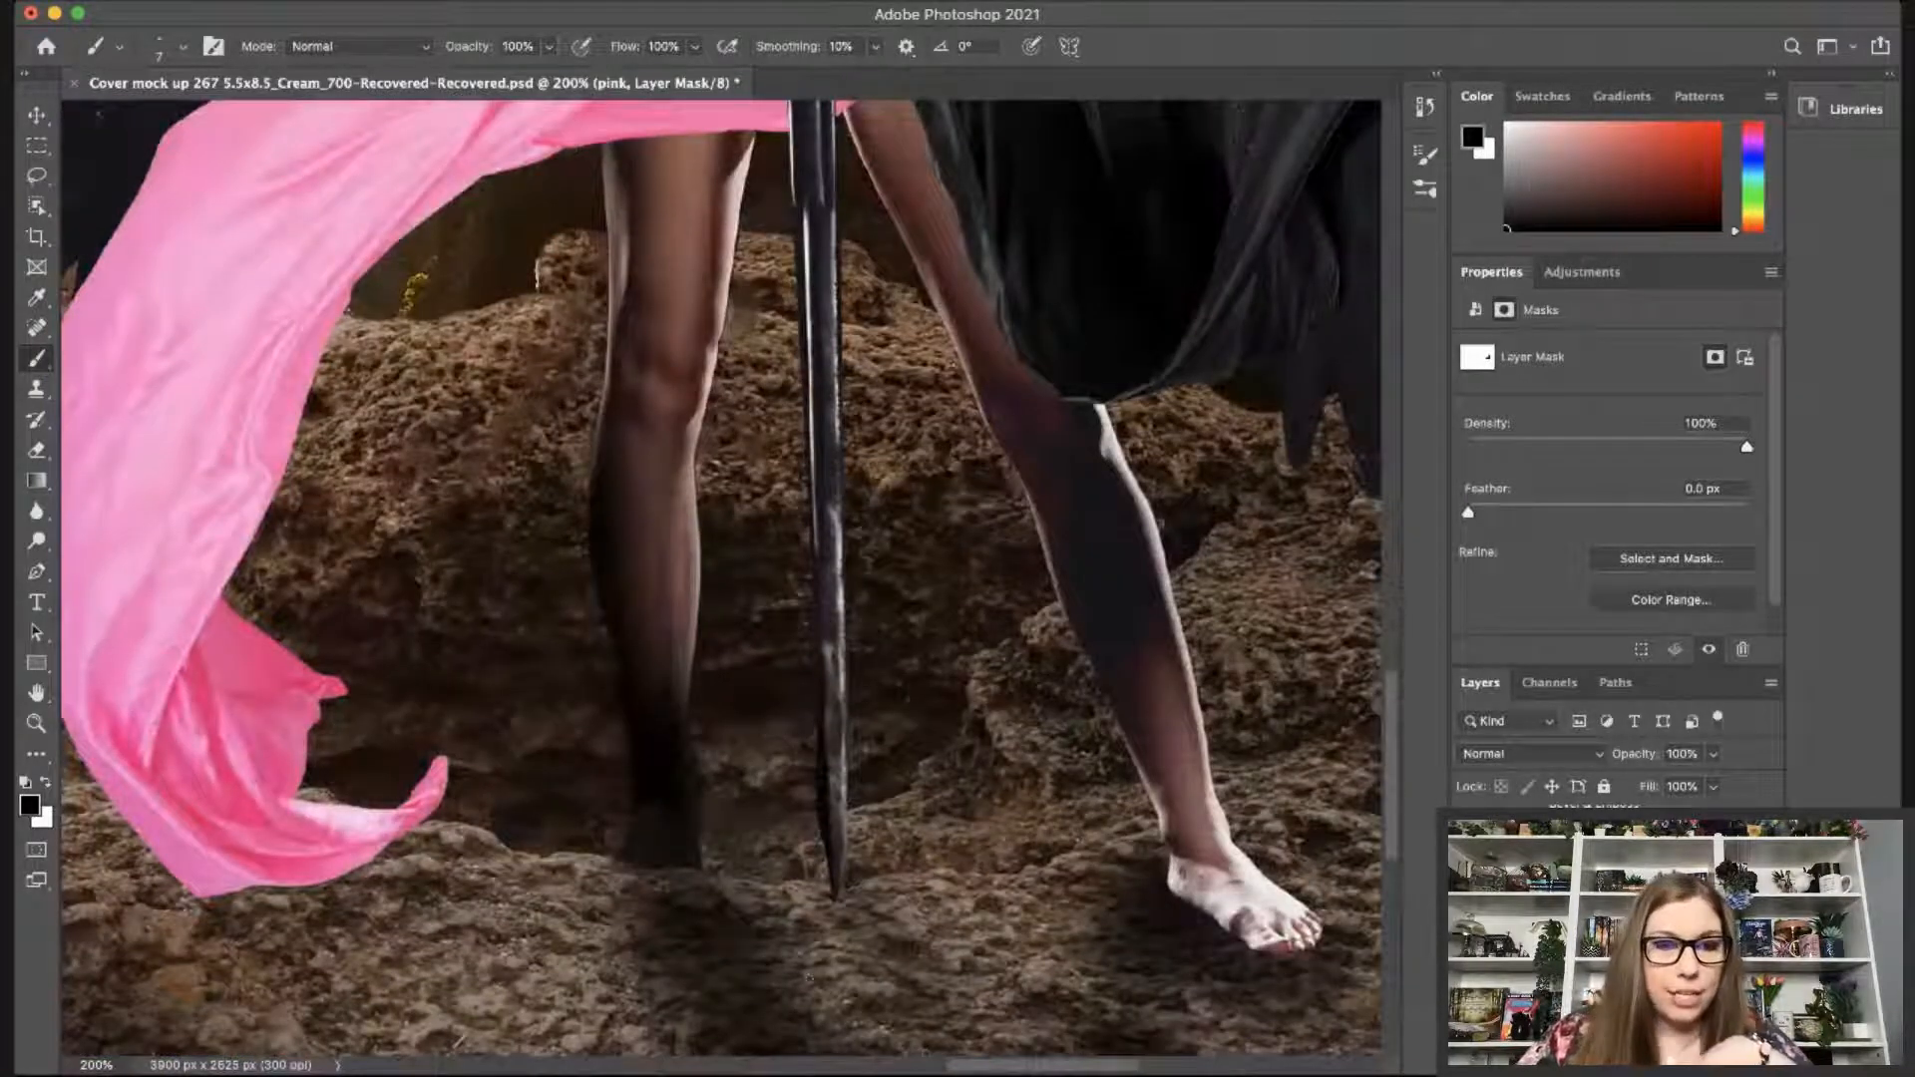
pyautogui.moveTo(981, 1073); pyautogui.dragTo(914, 1070)
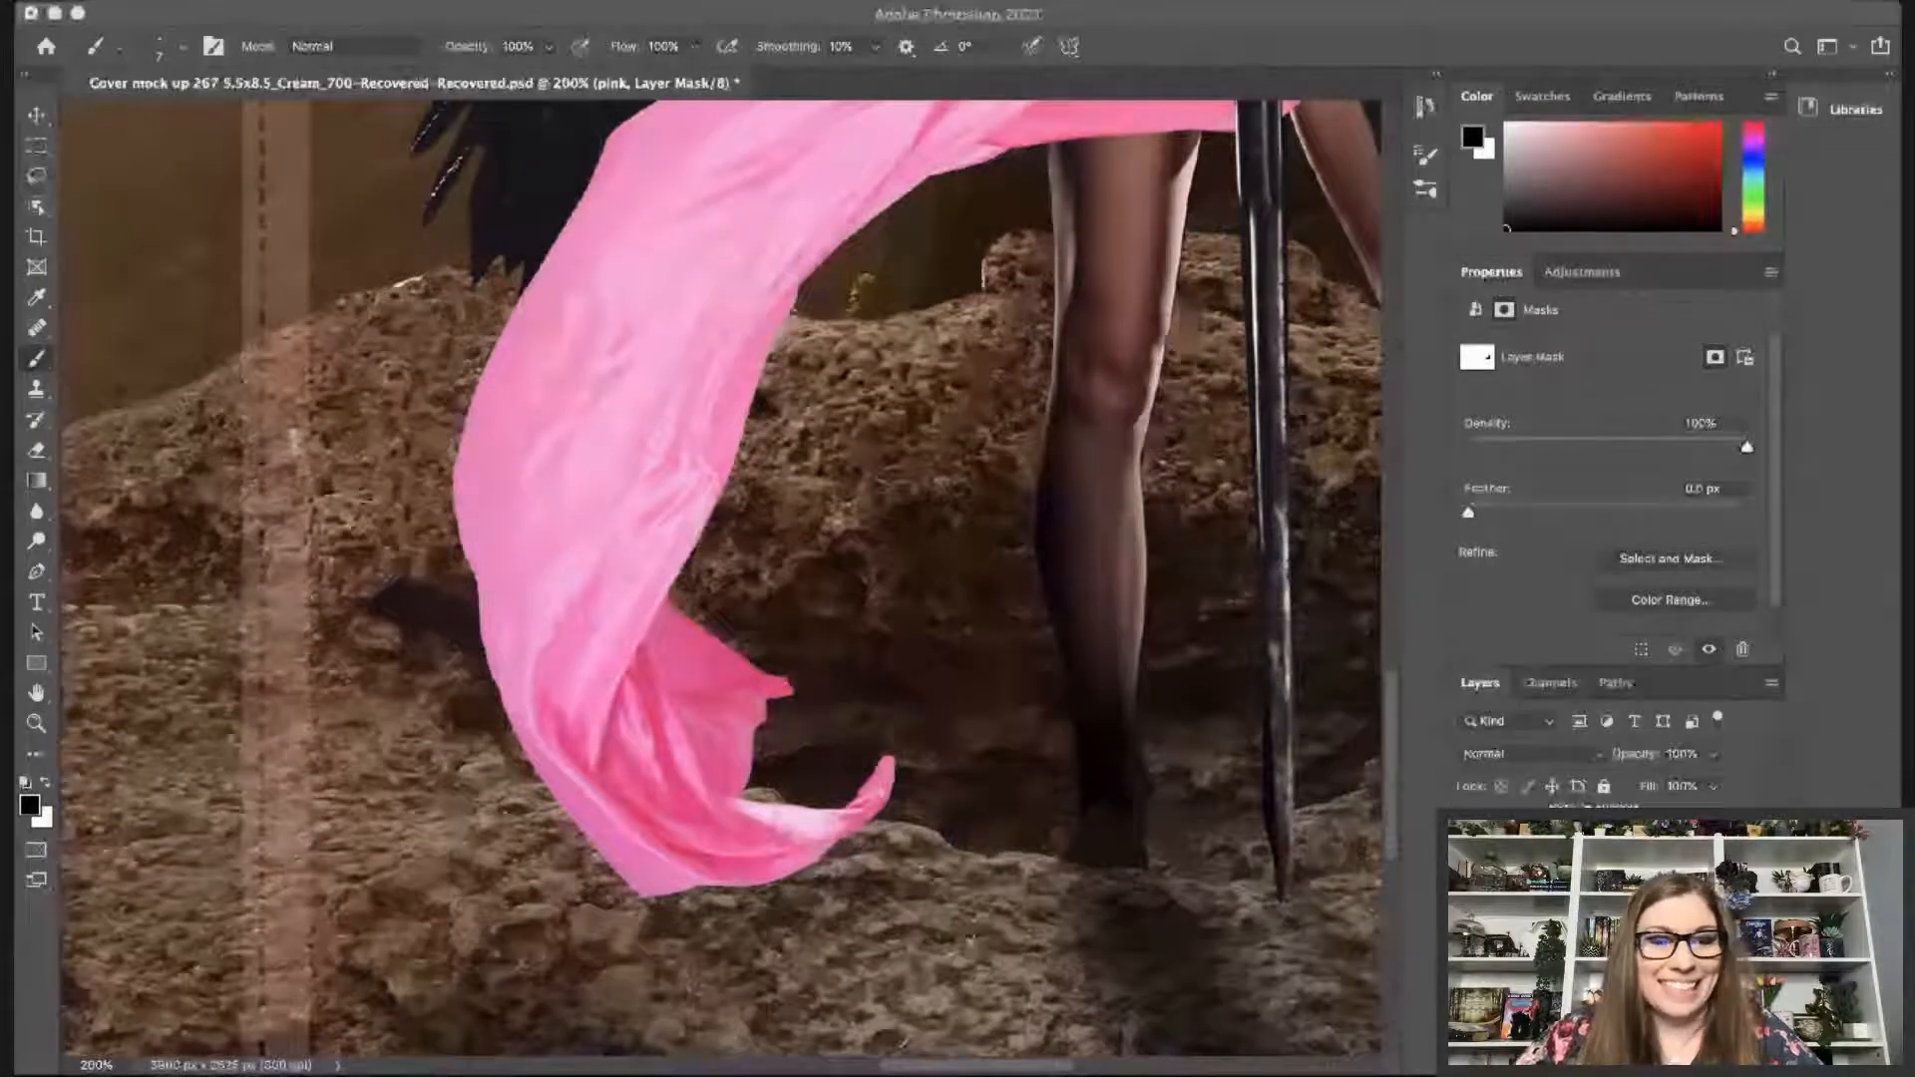
pyautogui.click(850, 926)
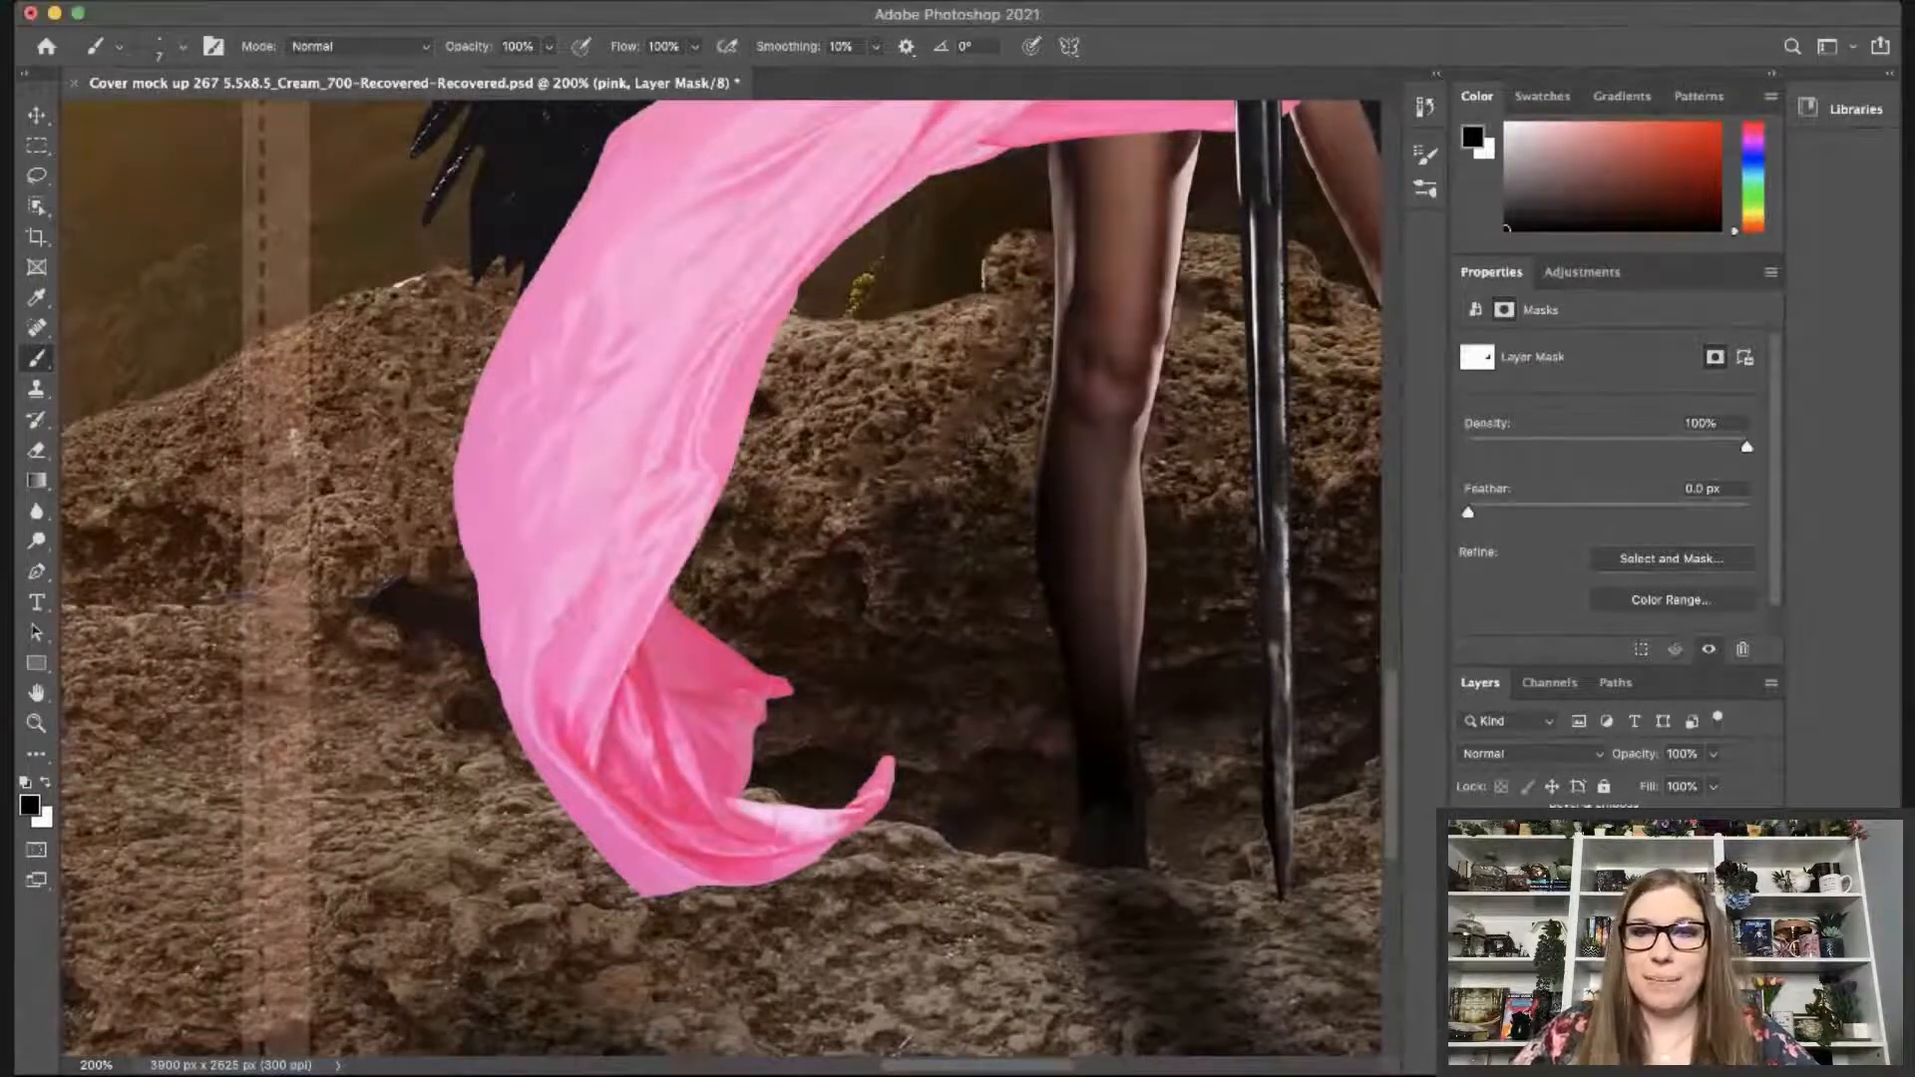
pyautogui.moveTo(1391, 728); pyautogui.dragTo(1393, 624)
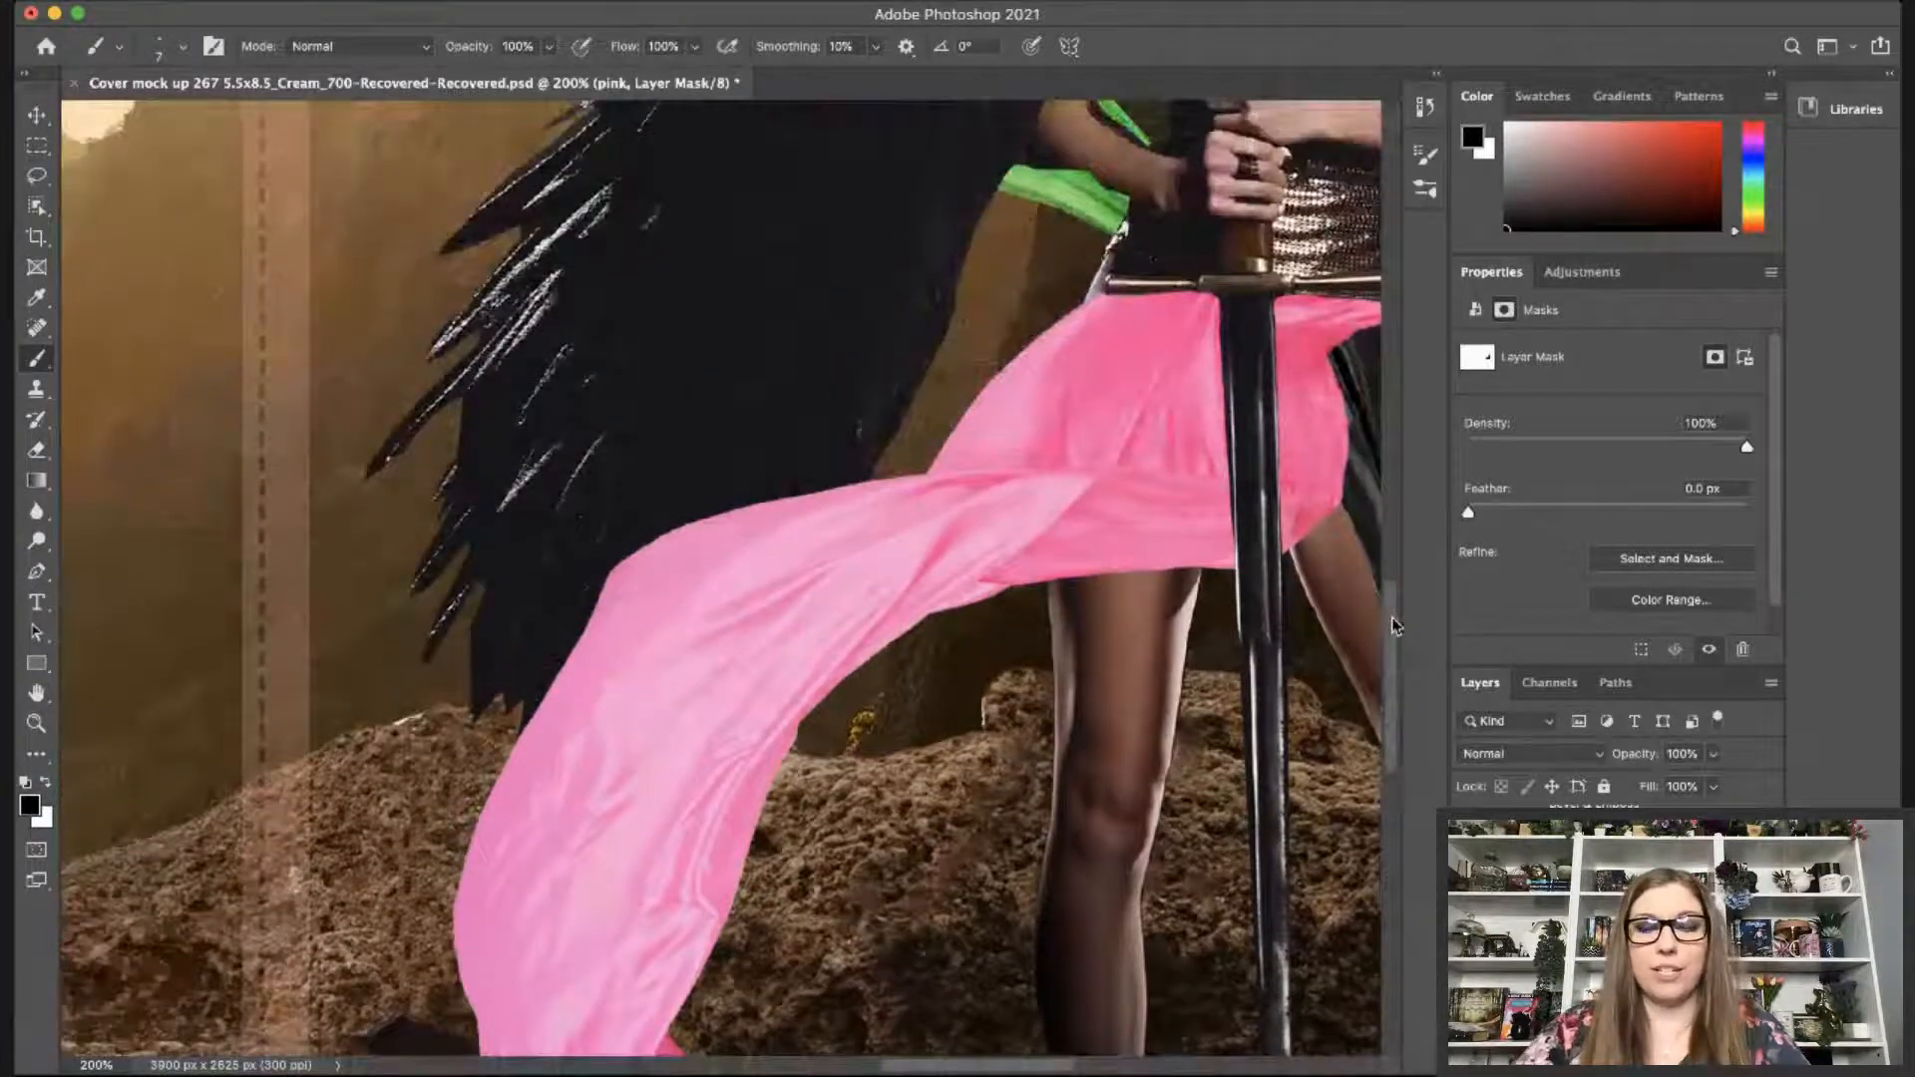
pyautogui.press('super+minus')
pyautogui.press('super+minus')
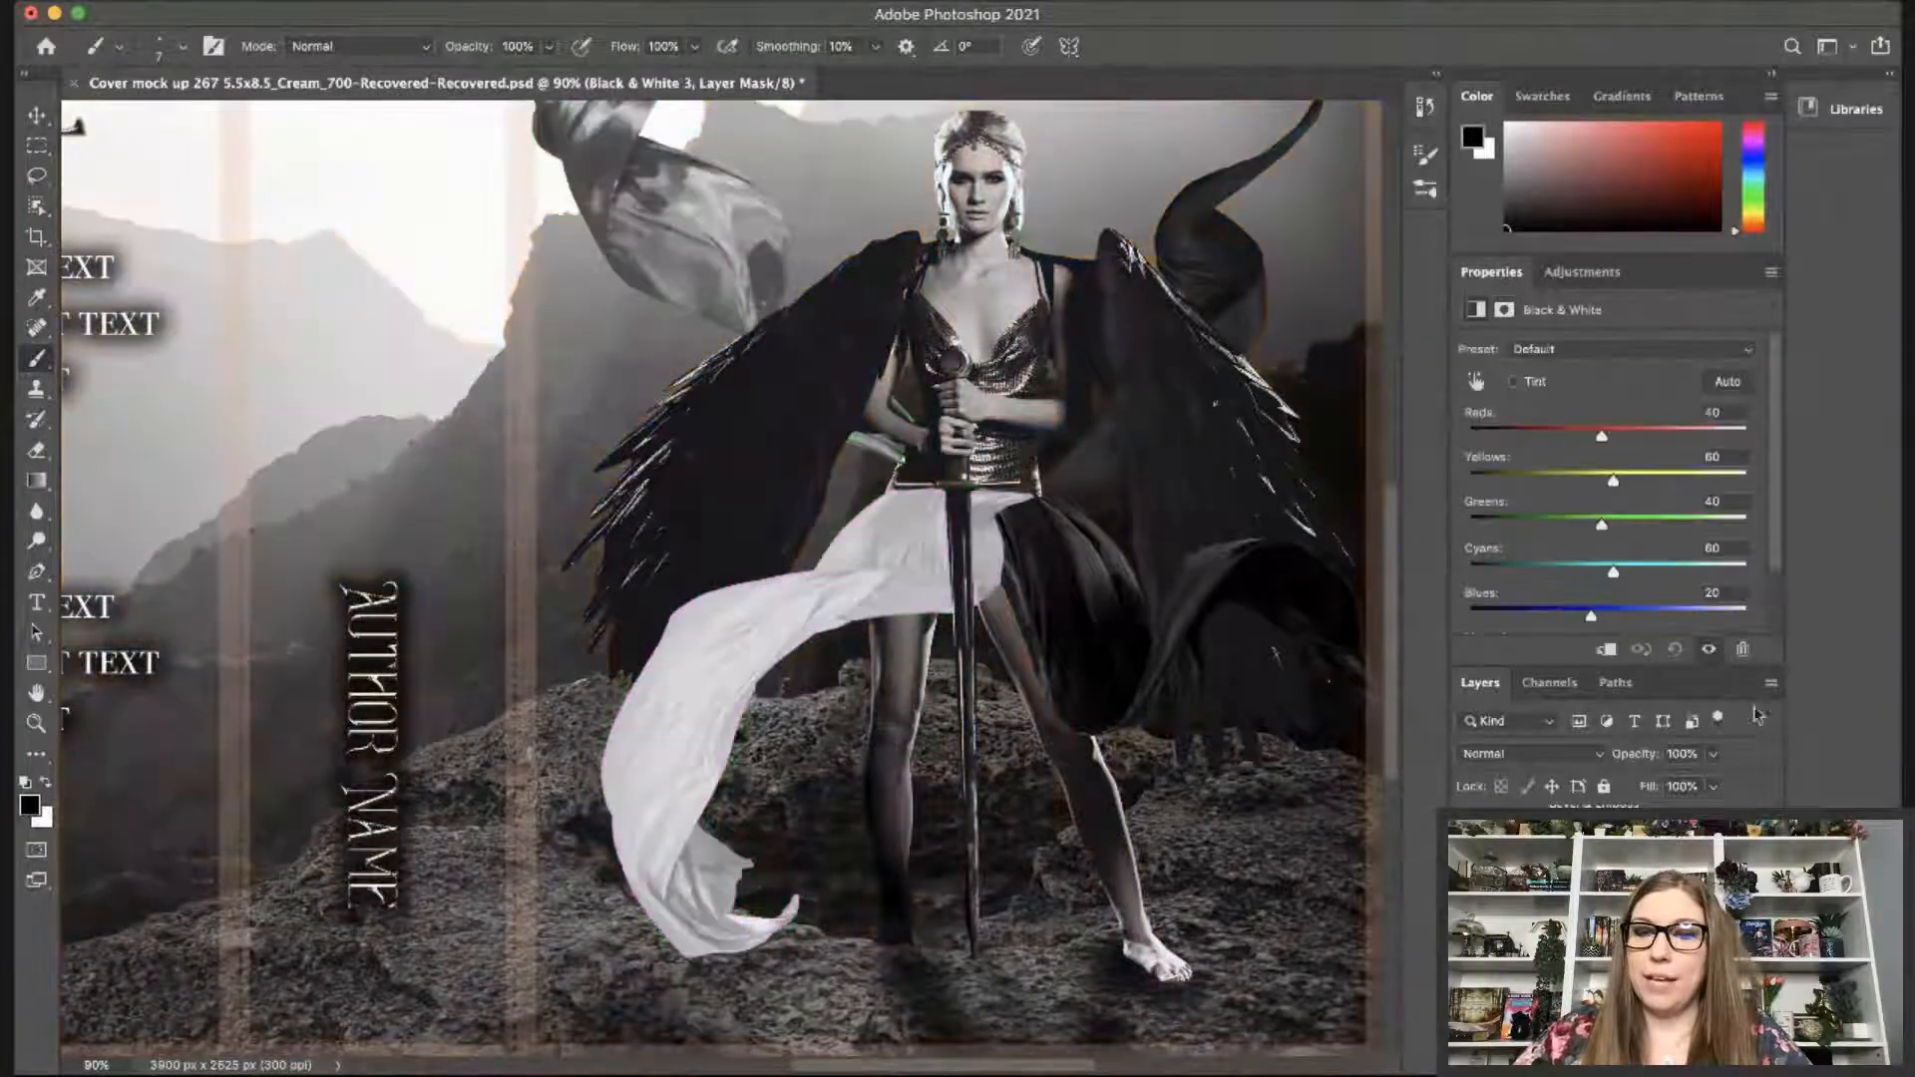
pyautogui.click(1605, 650)
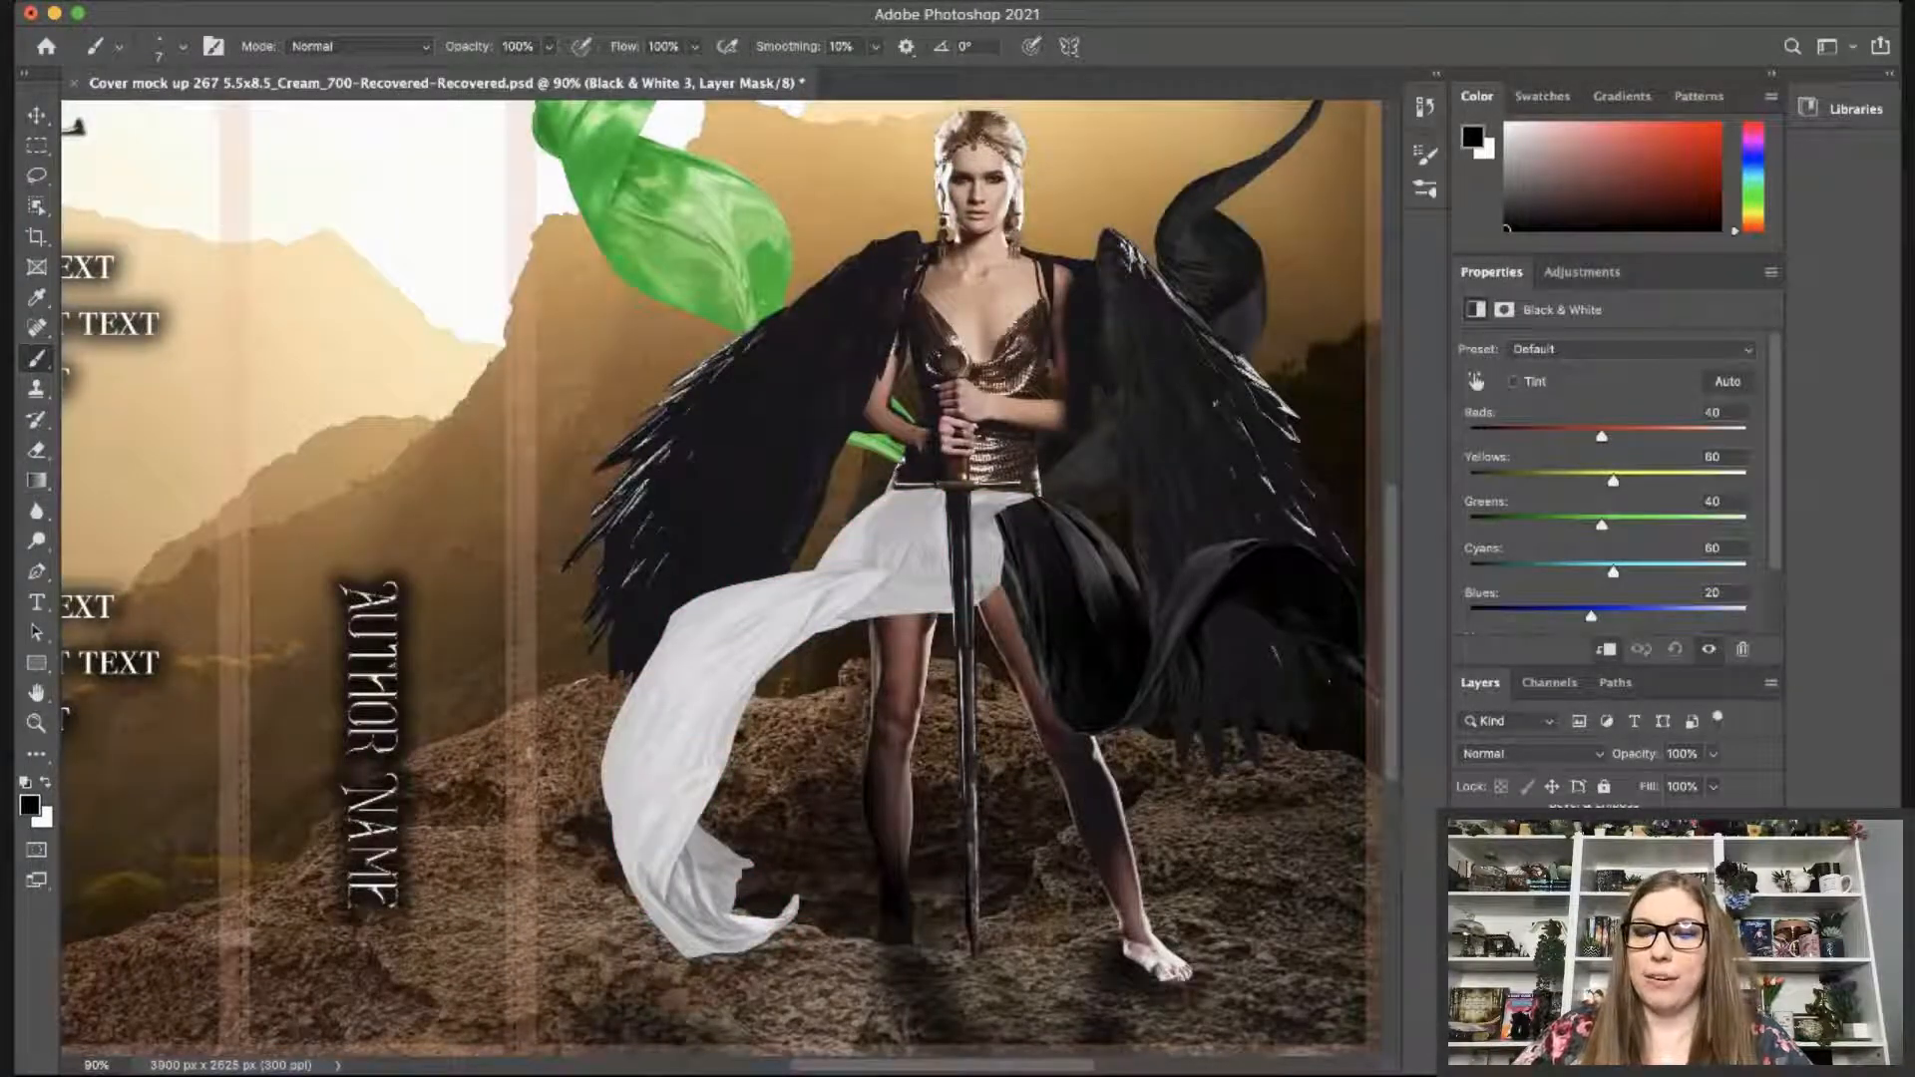
# Darken the desaturated waist fabric with a clipped Brightness/Contrast adjustment, setting contrast to 100 and brightness to -150.
pyautogui.click(1689, 675)
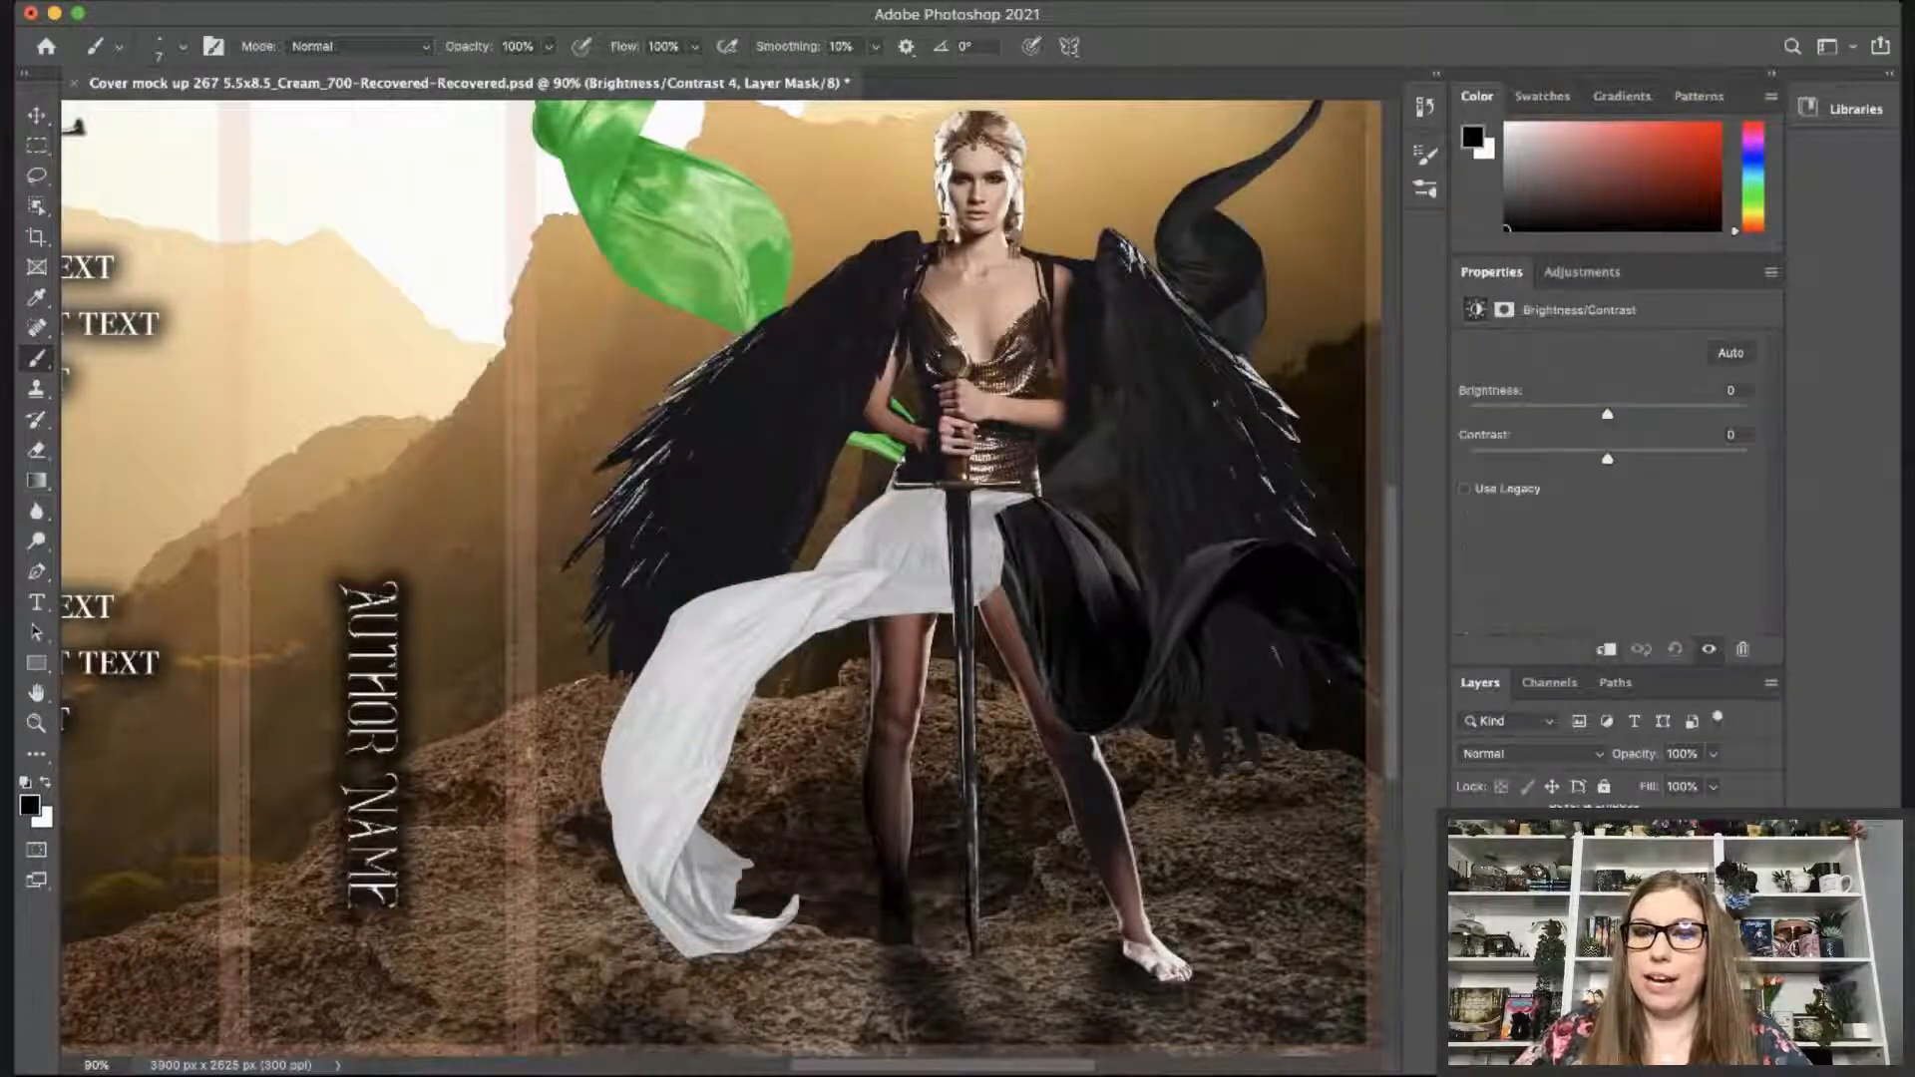
pyautogui.press('super+alt+g')
pyautogui.moveTo(1607, 458); pyautogui.dragTo(1827, 452)
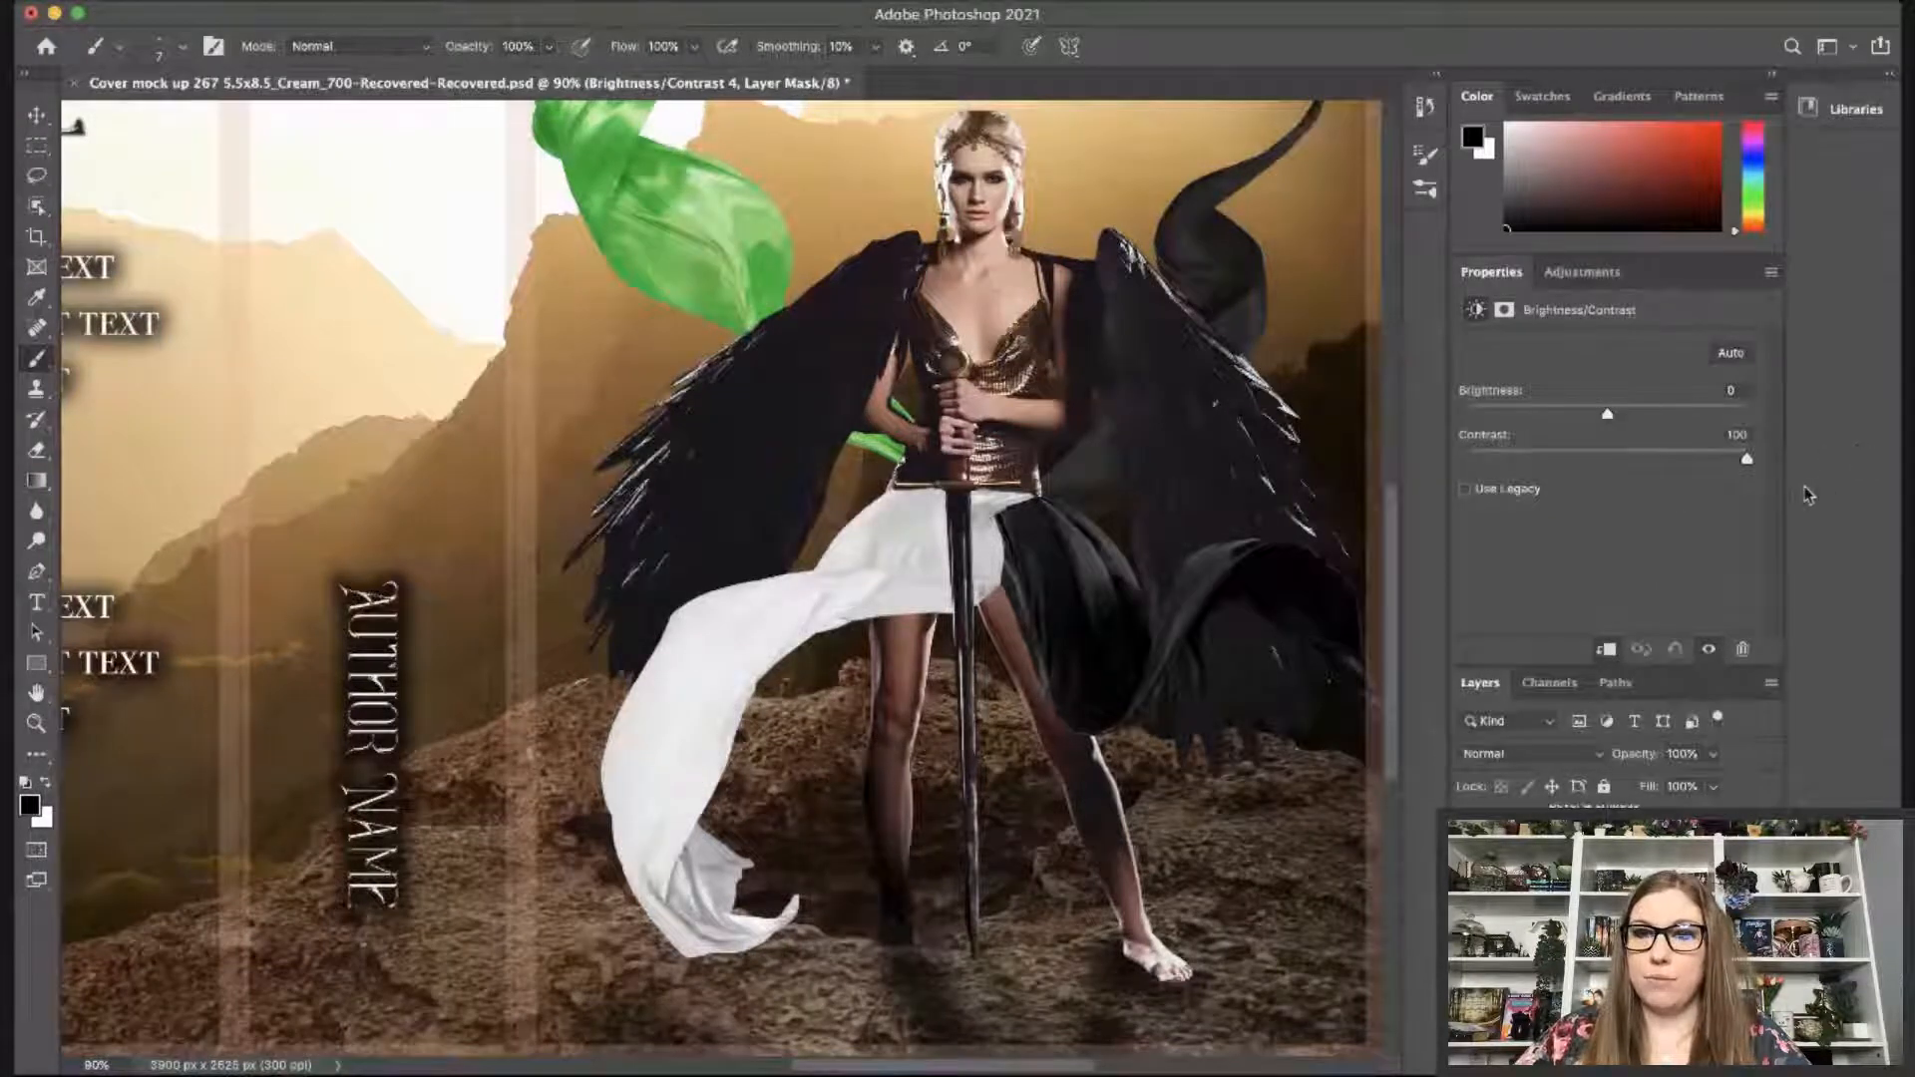
pyautogui.moveTo(1609, 414); pyautogui.dragTo(1359, 456)
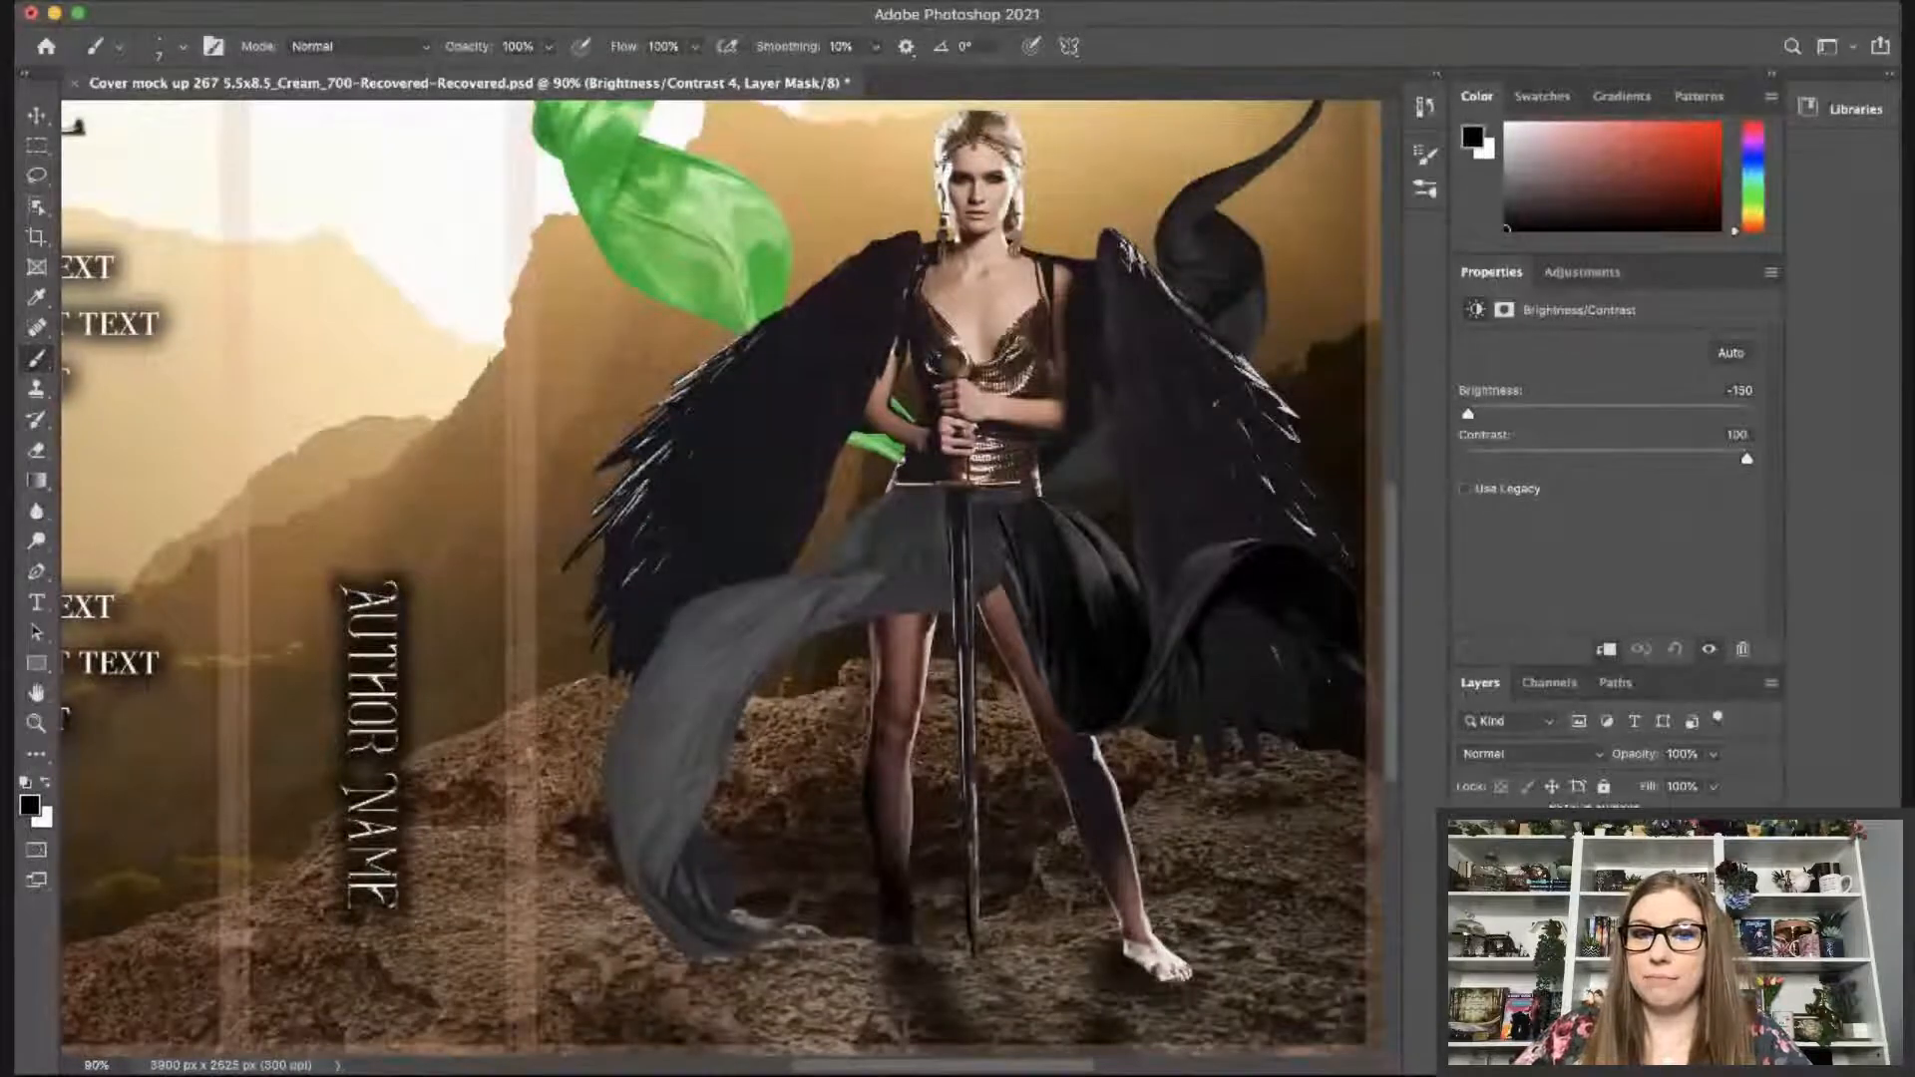
# Duplicate the waist fabric's Brightness/Contrast adjustment and set the copy's brightness to -35.
pyautogui.press('super+j')
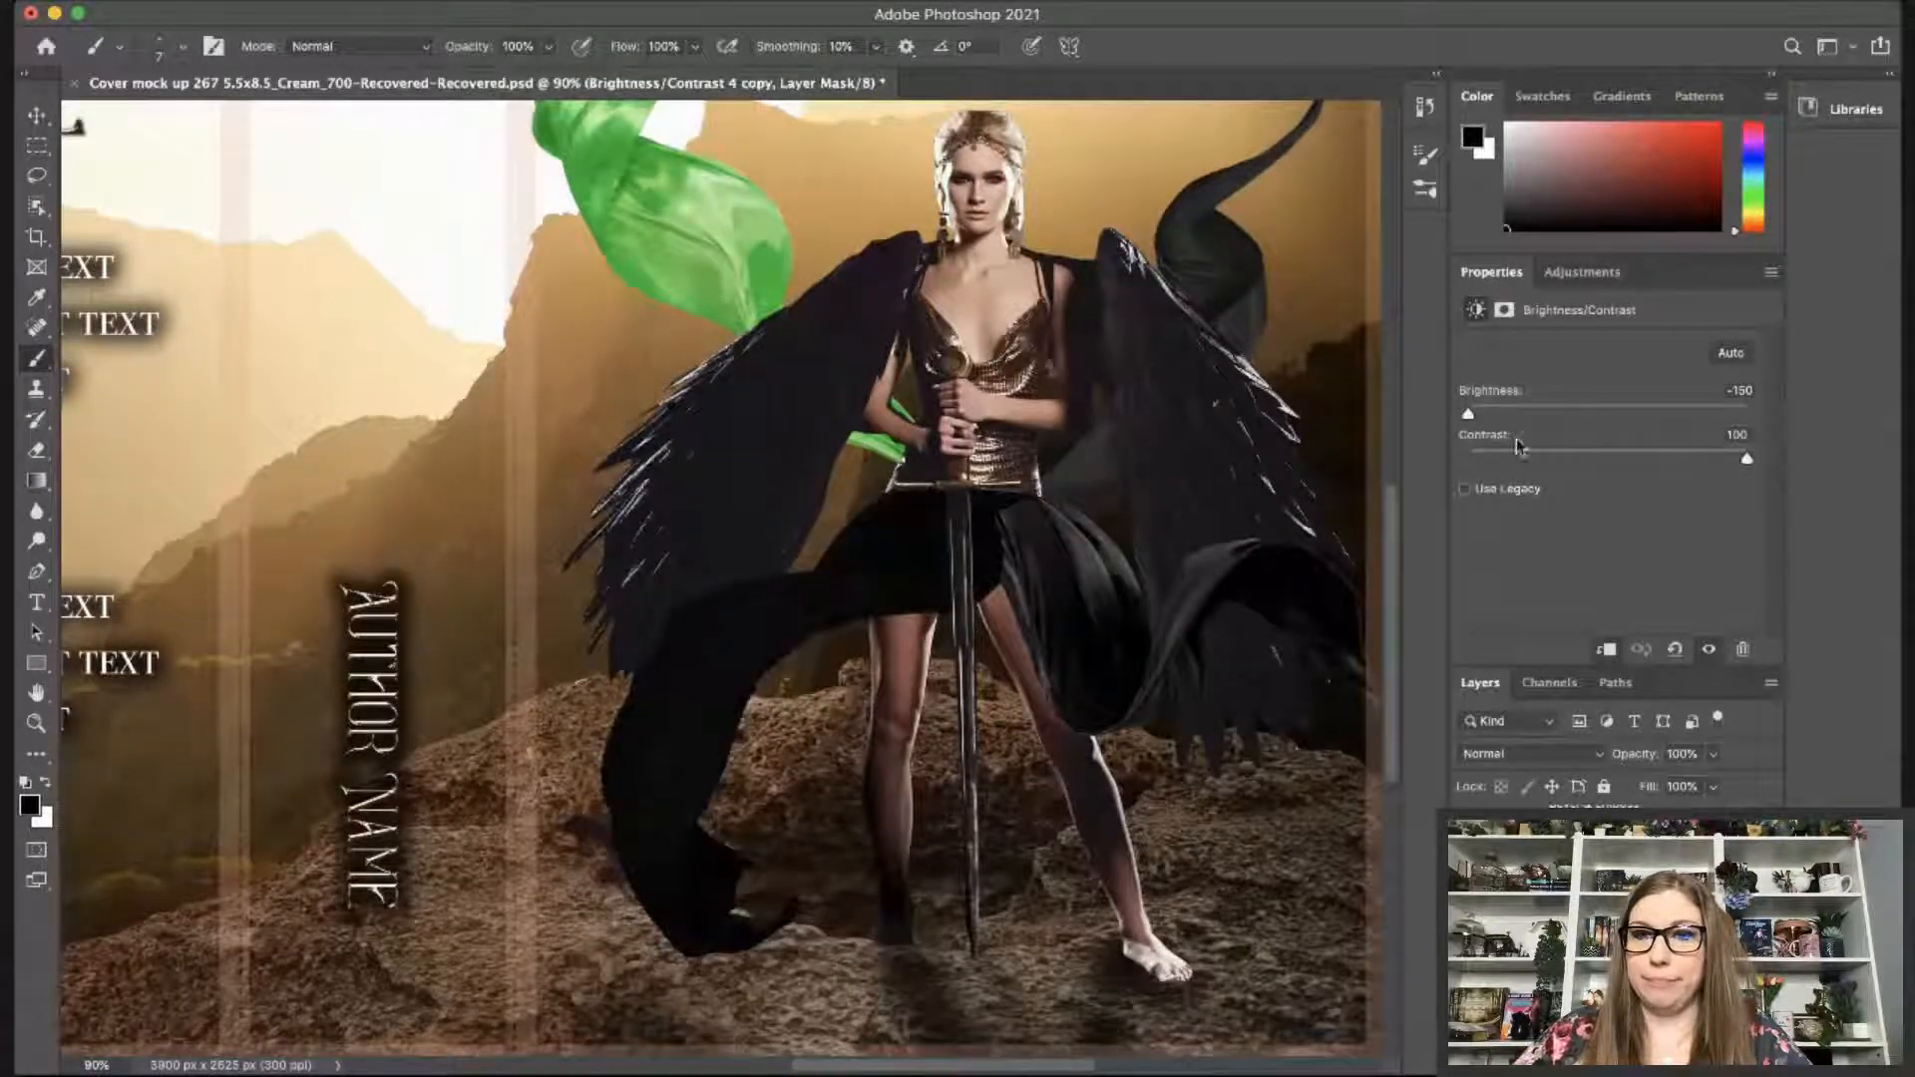
pyautogui.moveTo(1467, 413); pyautogui.dragTo(1579, 411)
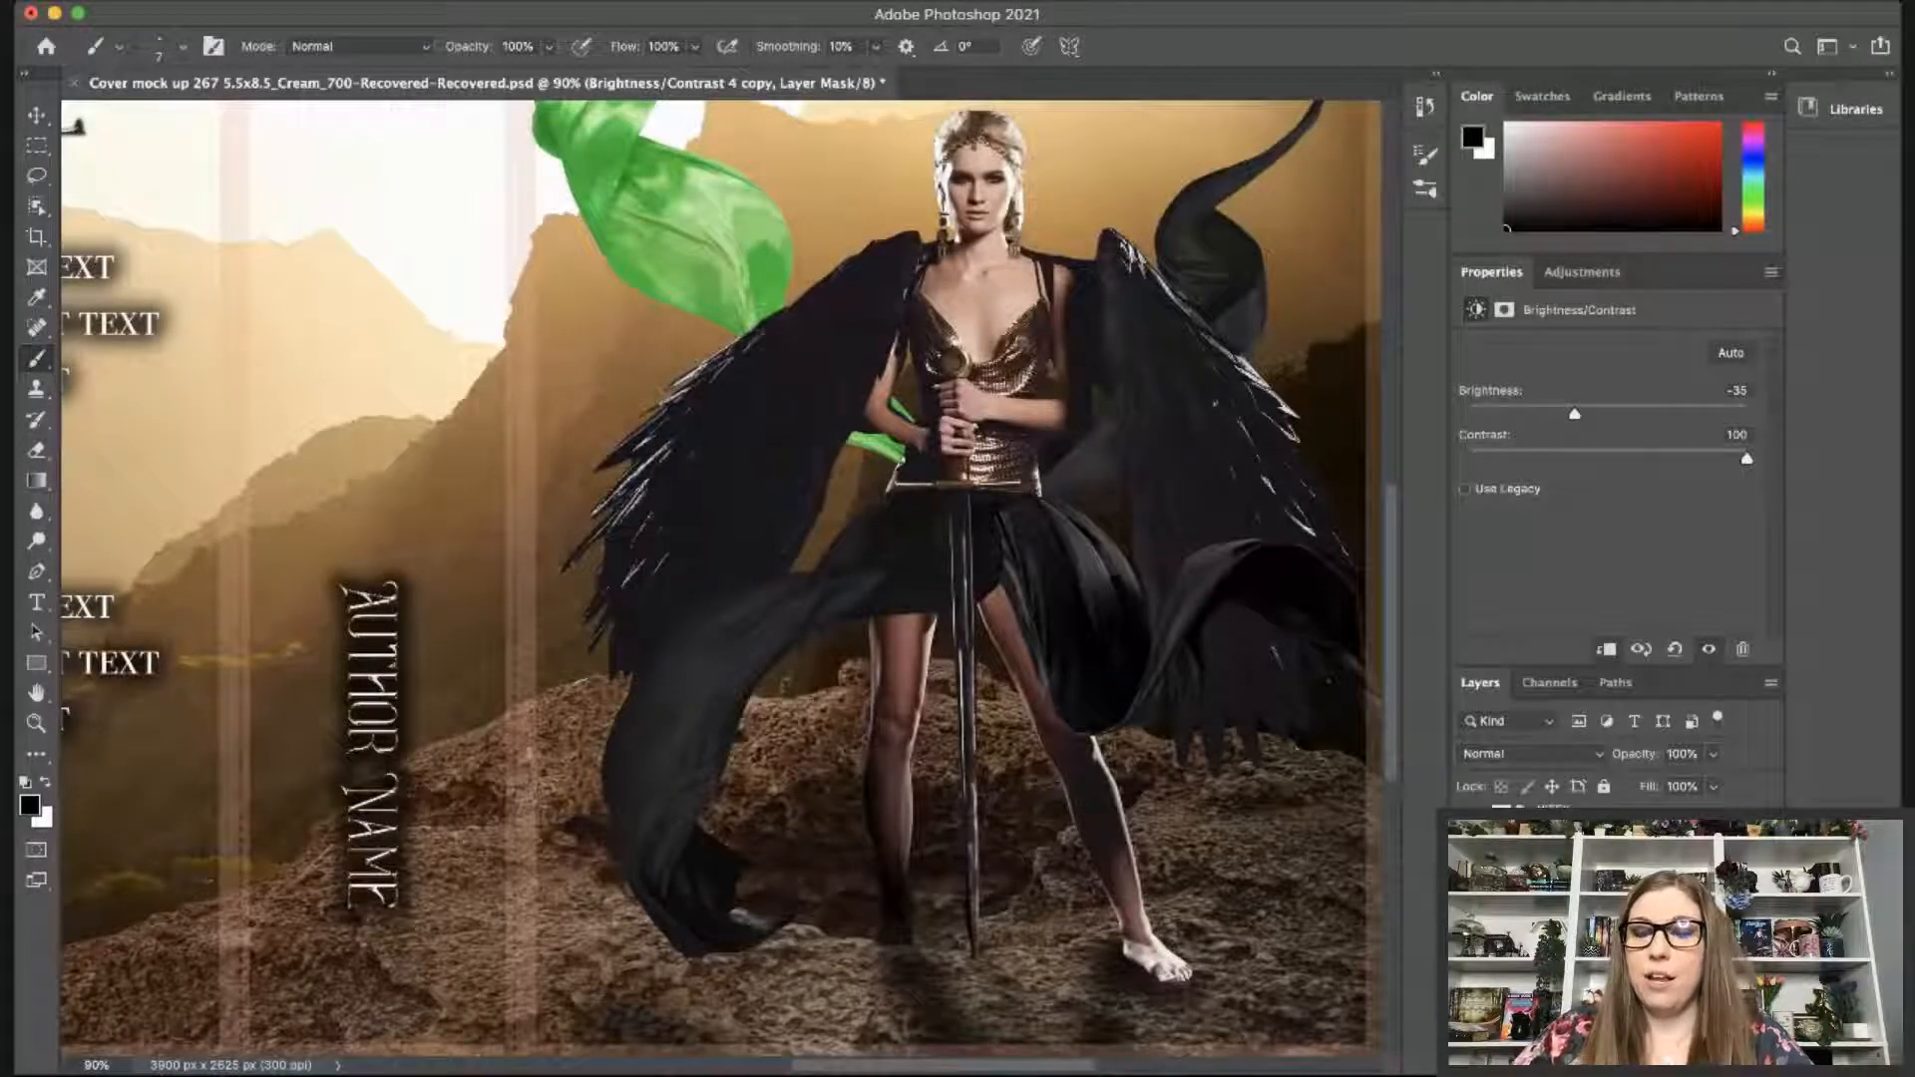
# Desaturate the green fabric behind the wing with a Black & White adjustment clipped to its layer.
pyautogui.scroll(-3, 1616, 898)
pyautogui.click(1617, 897)
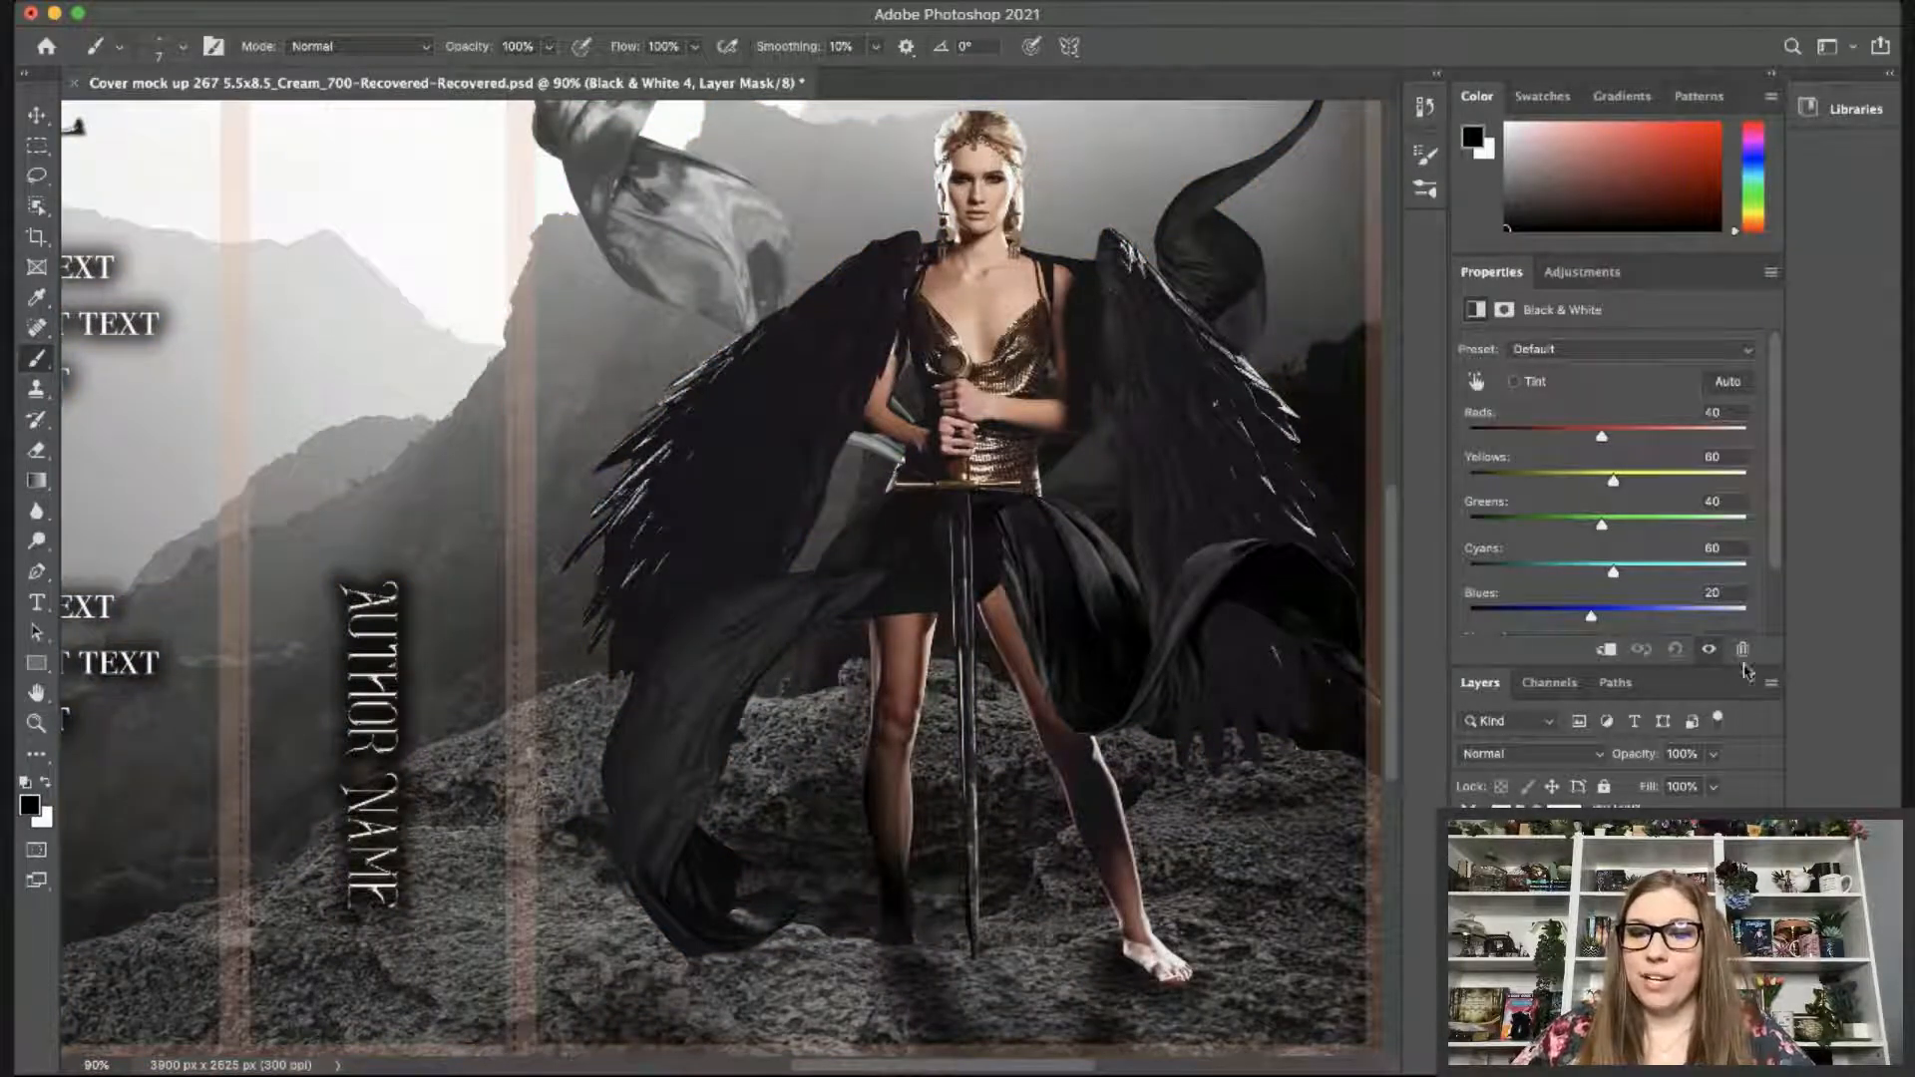
pyautogui.click(1606, 650)
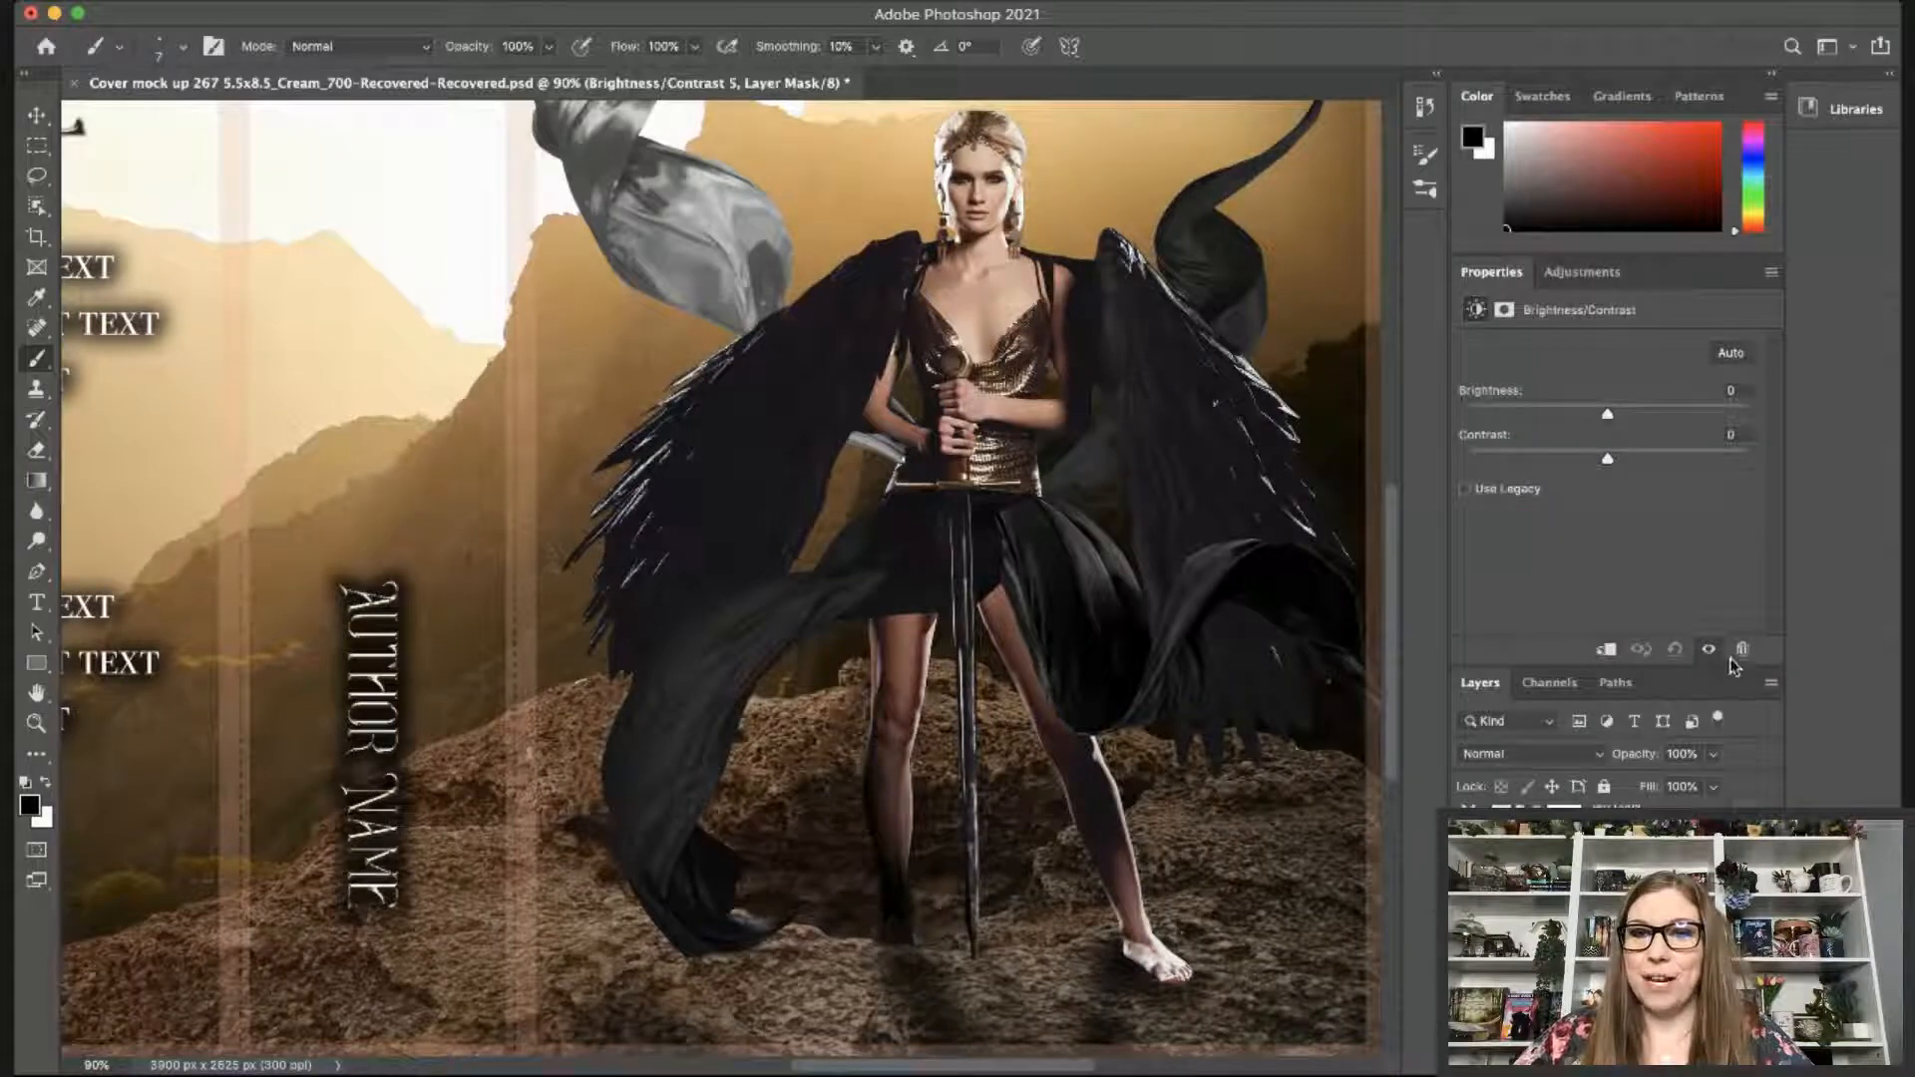
# Darken the desaturated fabric behind the wing with Brightness/Contrast, setting contrast to 100 and brightness to -135.
pyautogui.moveTo(1607, 458); pyautogui.dragTo(1747, 458)
pyautogui.moveTo(1603, 413); pyautogui.dragTo(1486, 421)
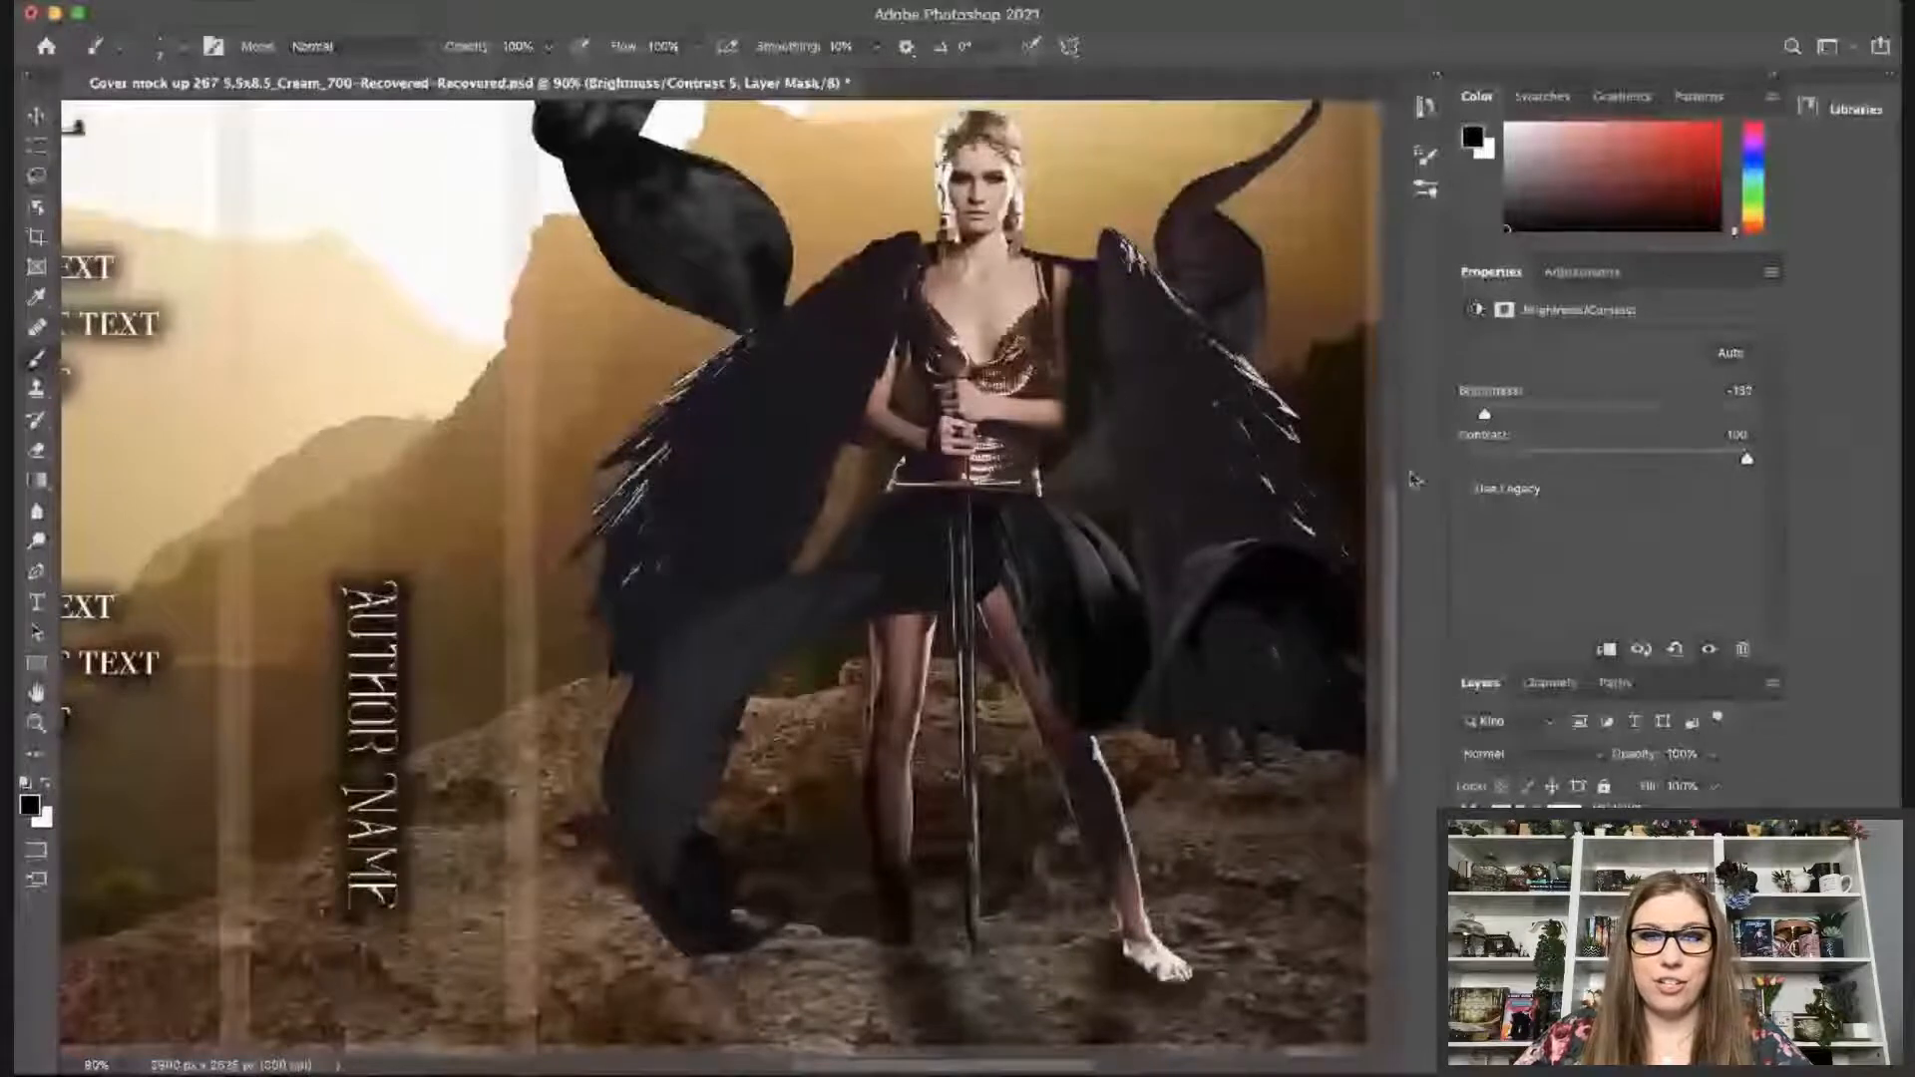
pyautogui.press('super+z')
pyautogui.press('super+shift+z')
pyautogui.moveTo(1487, 419); pyautogui.dragTo(1482, 419)
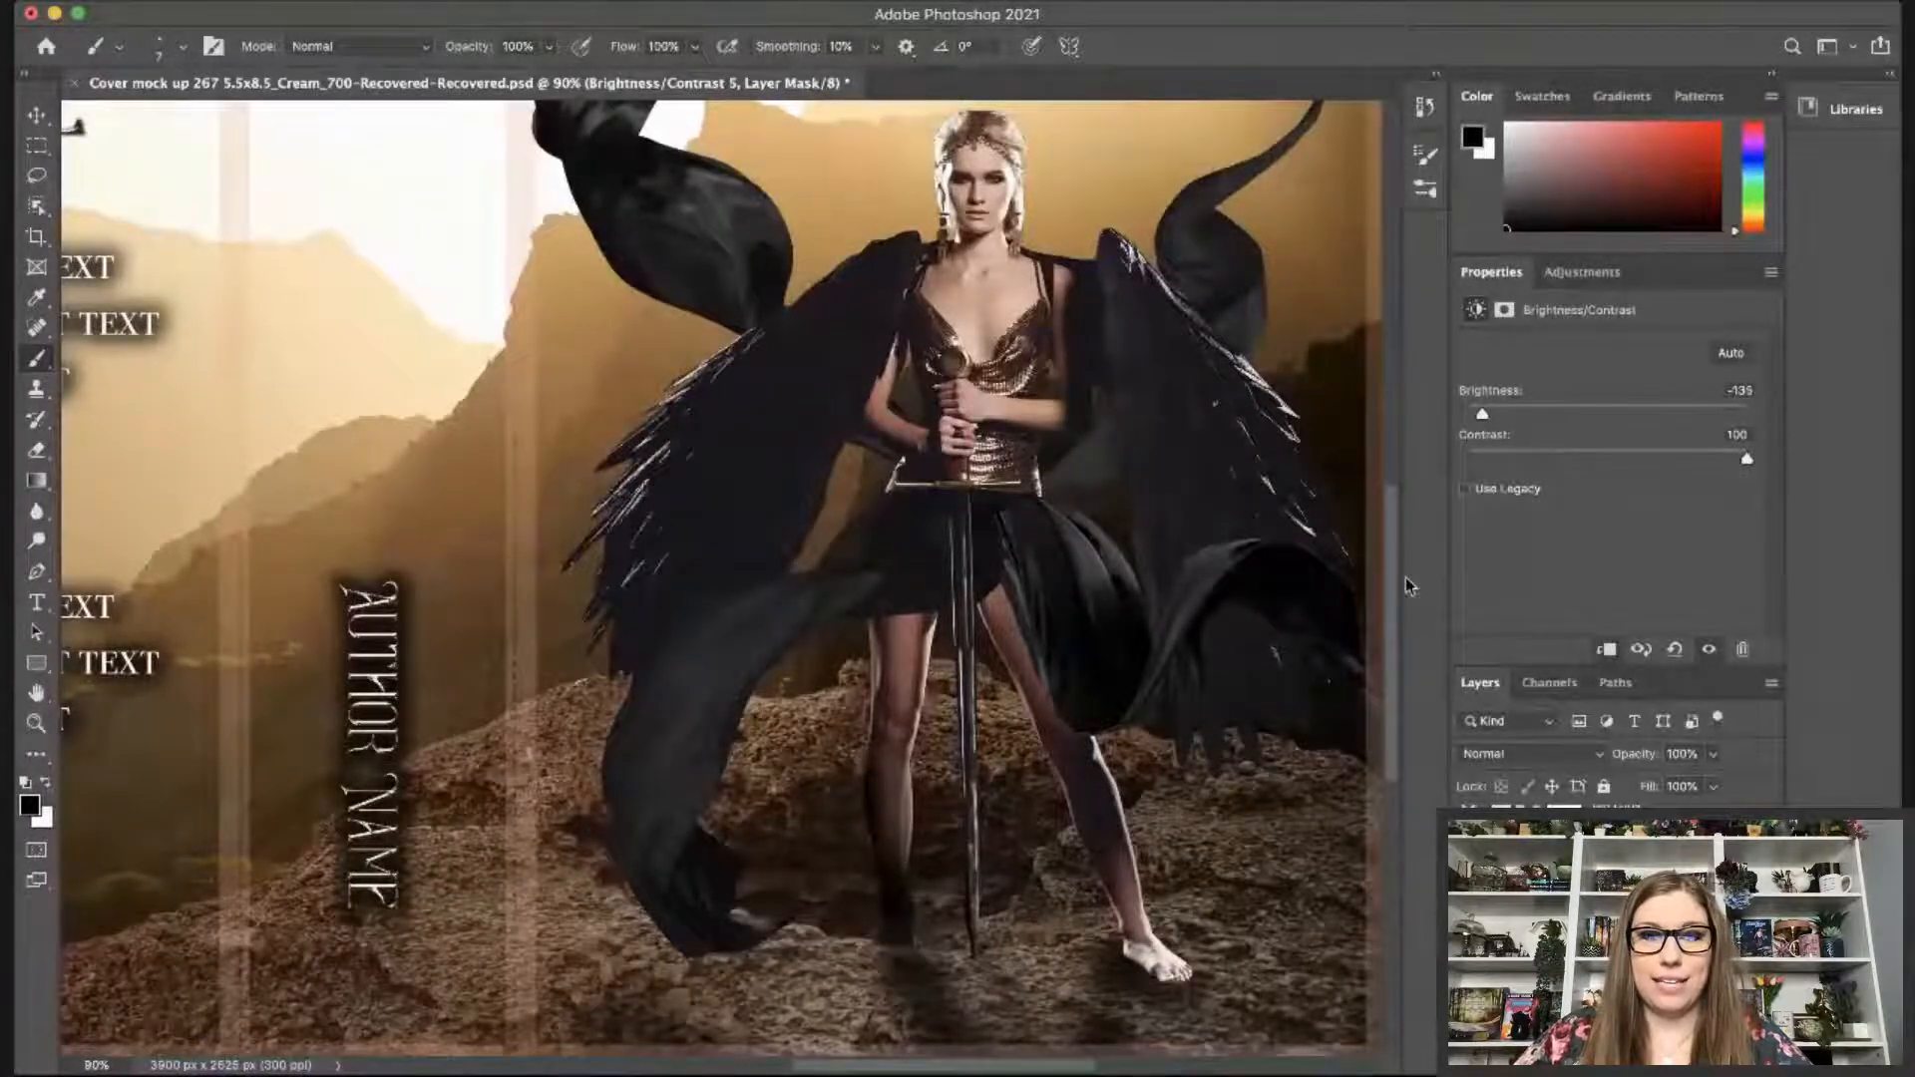
# Check the darkened fabric pieces around the whole figure and save the document.
pyautogui.moveTo(1391, 560); pyautogui.dragTo(1390, 519)
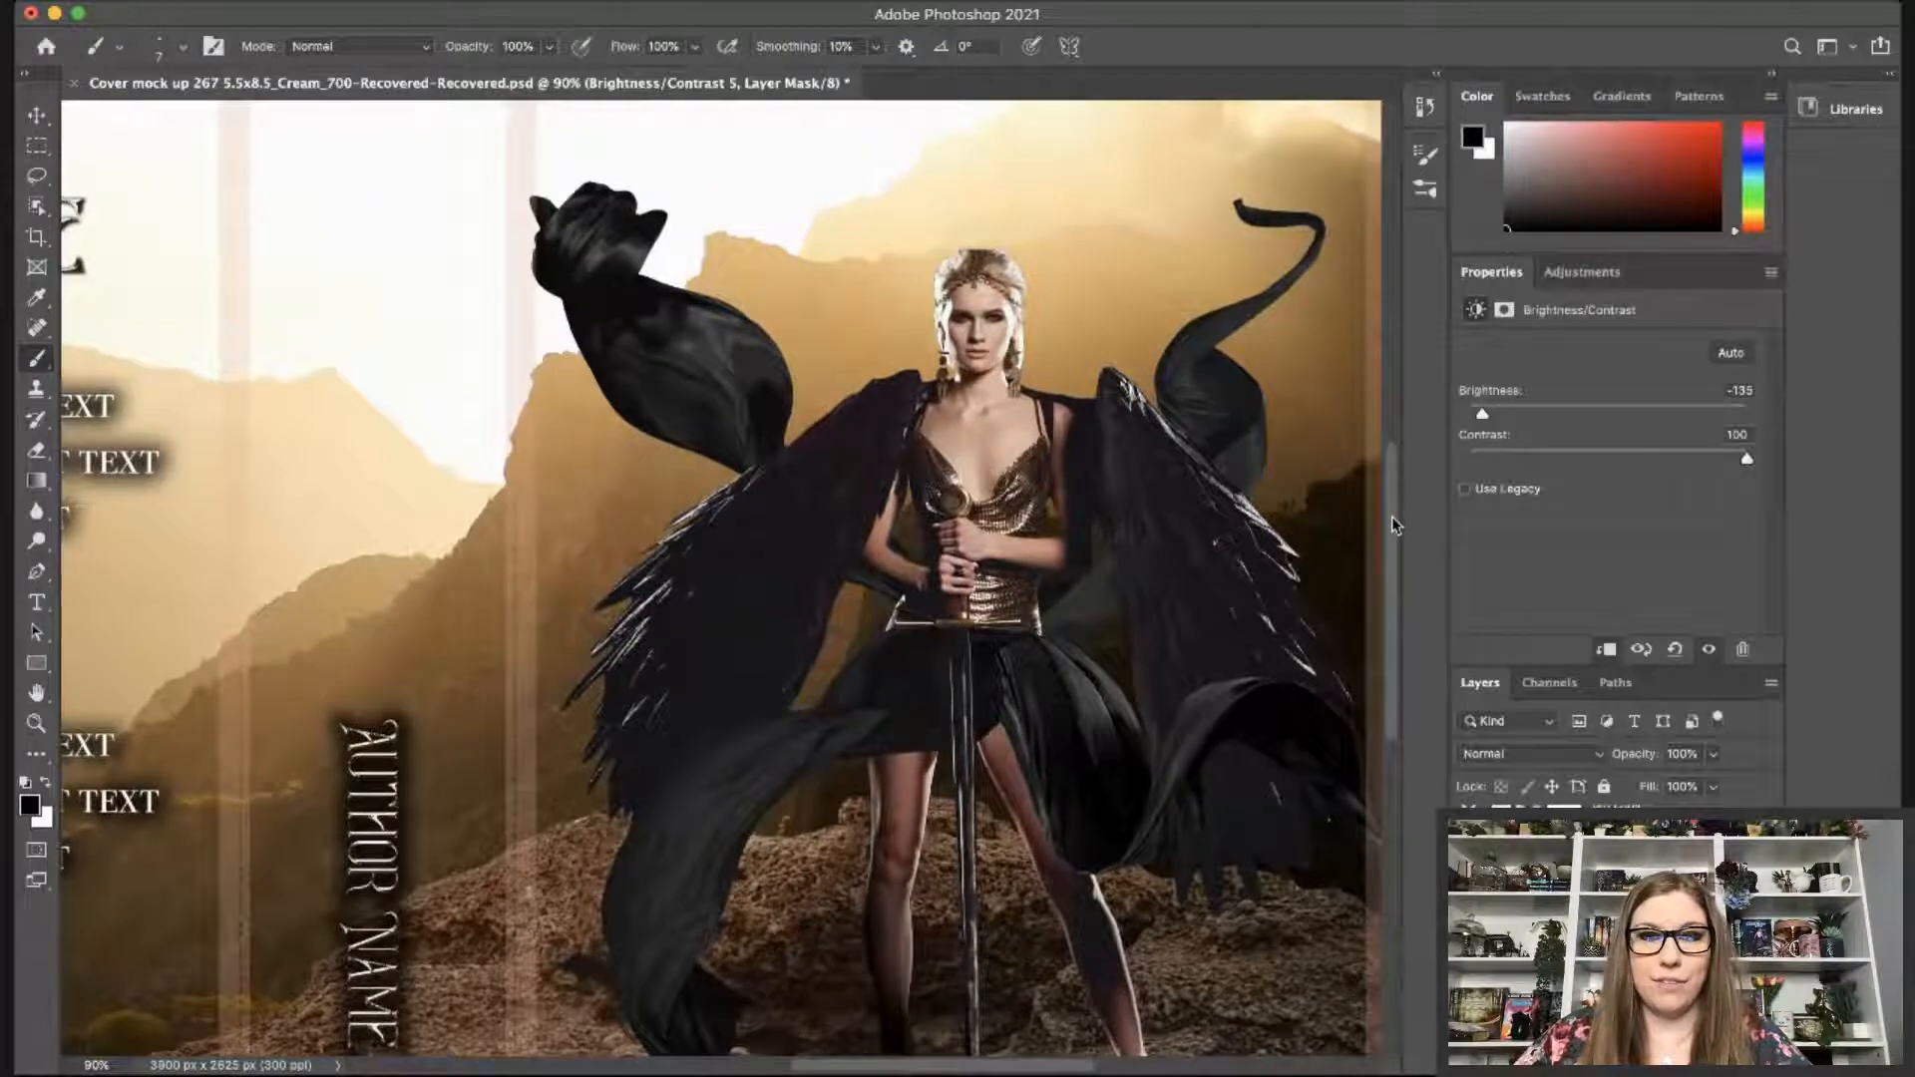
pyautogui.moveTo(1393, 526)
pyautogui.mouseDown()
pyautogui.moveTo(1389, 595)
pyautogui.moveTo(1401, 563)
pyautogui.mouseUp()
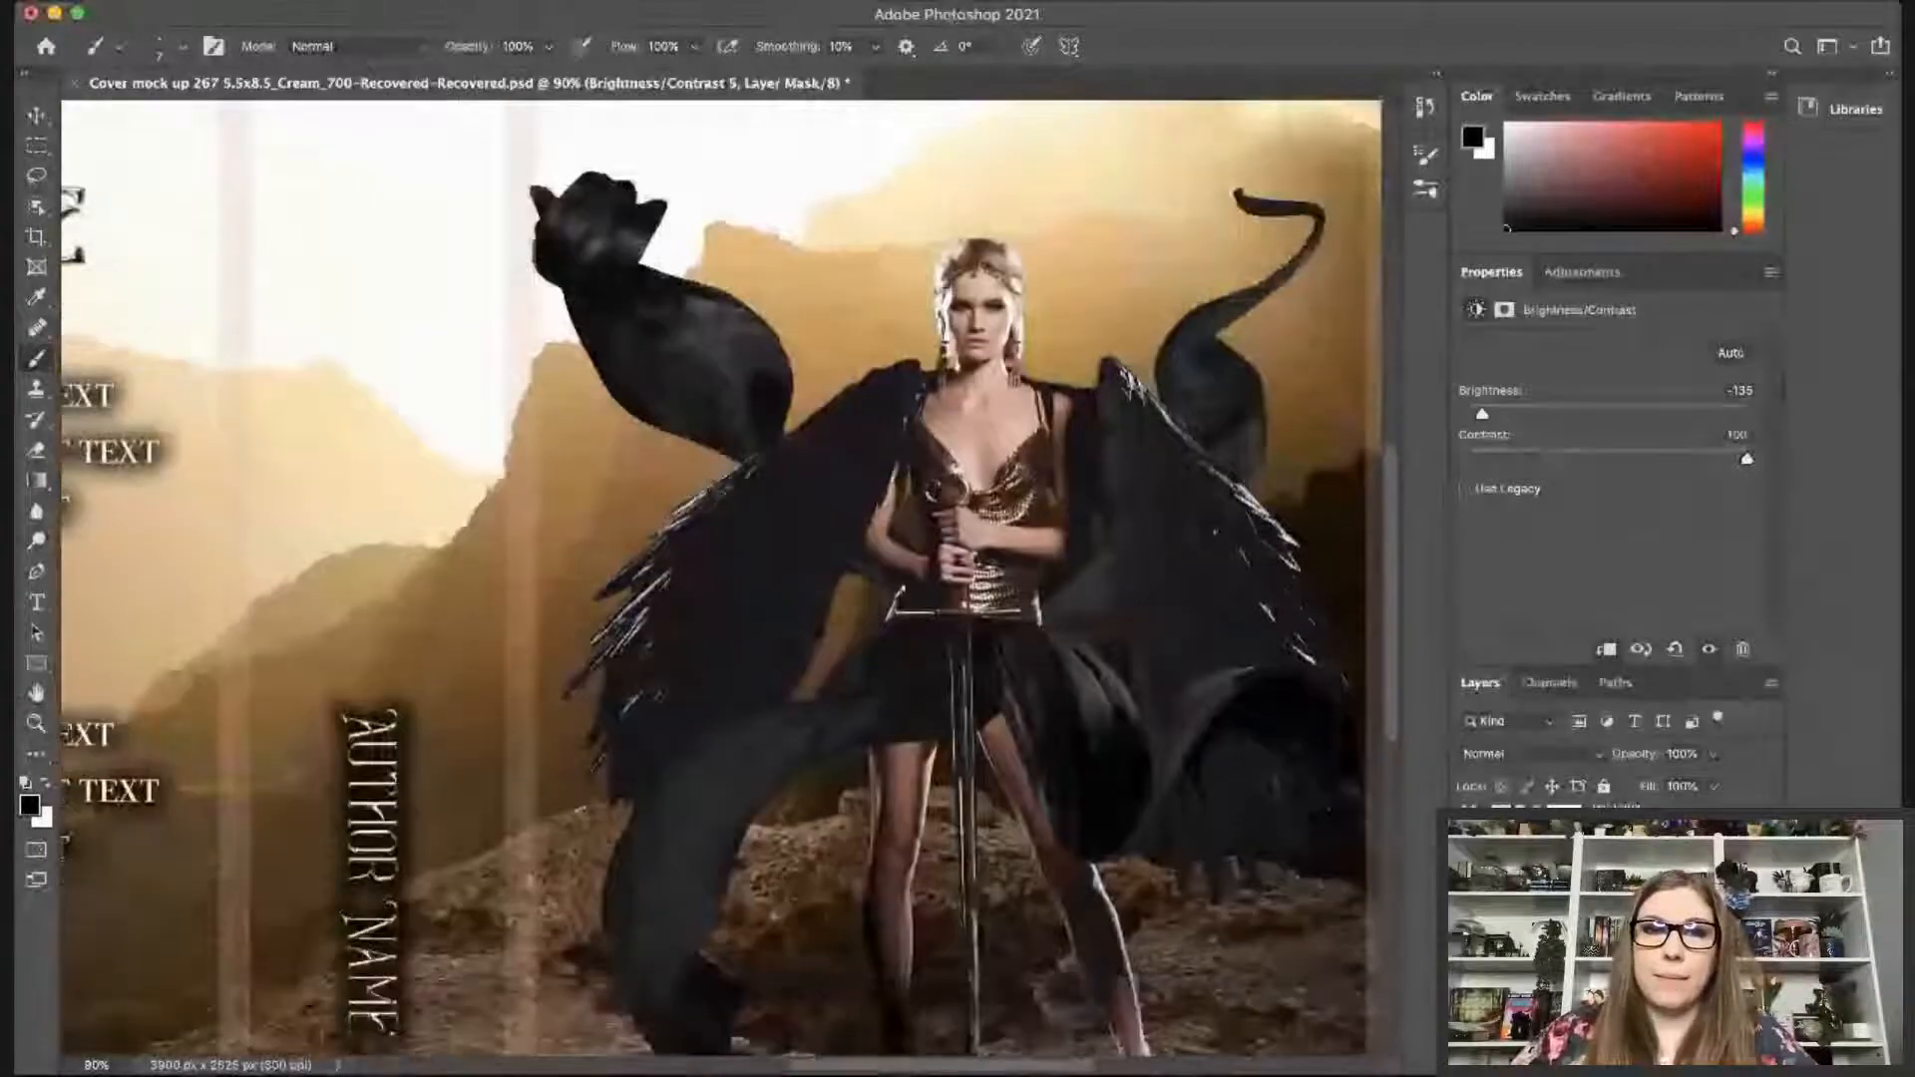
pyautogui.press('super+s')
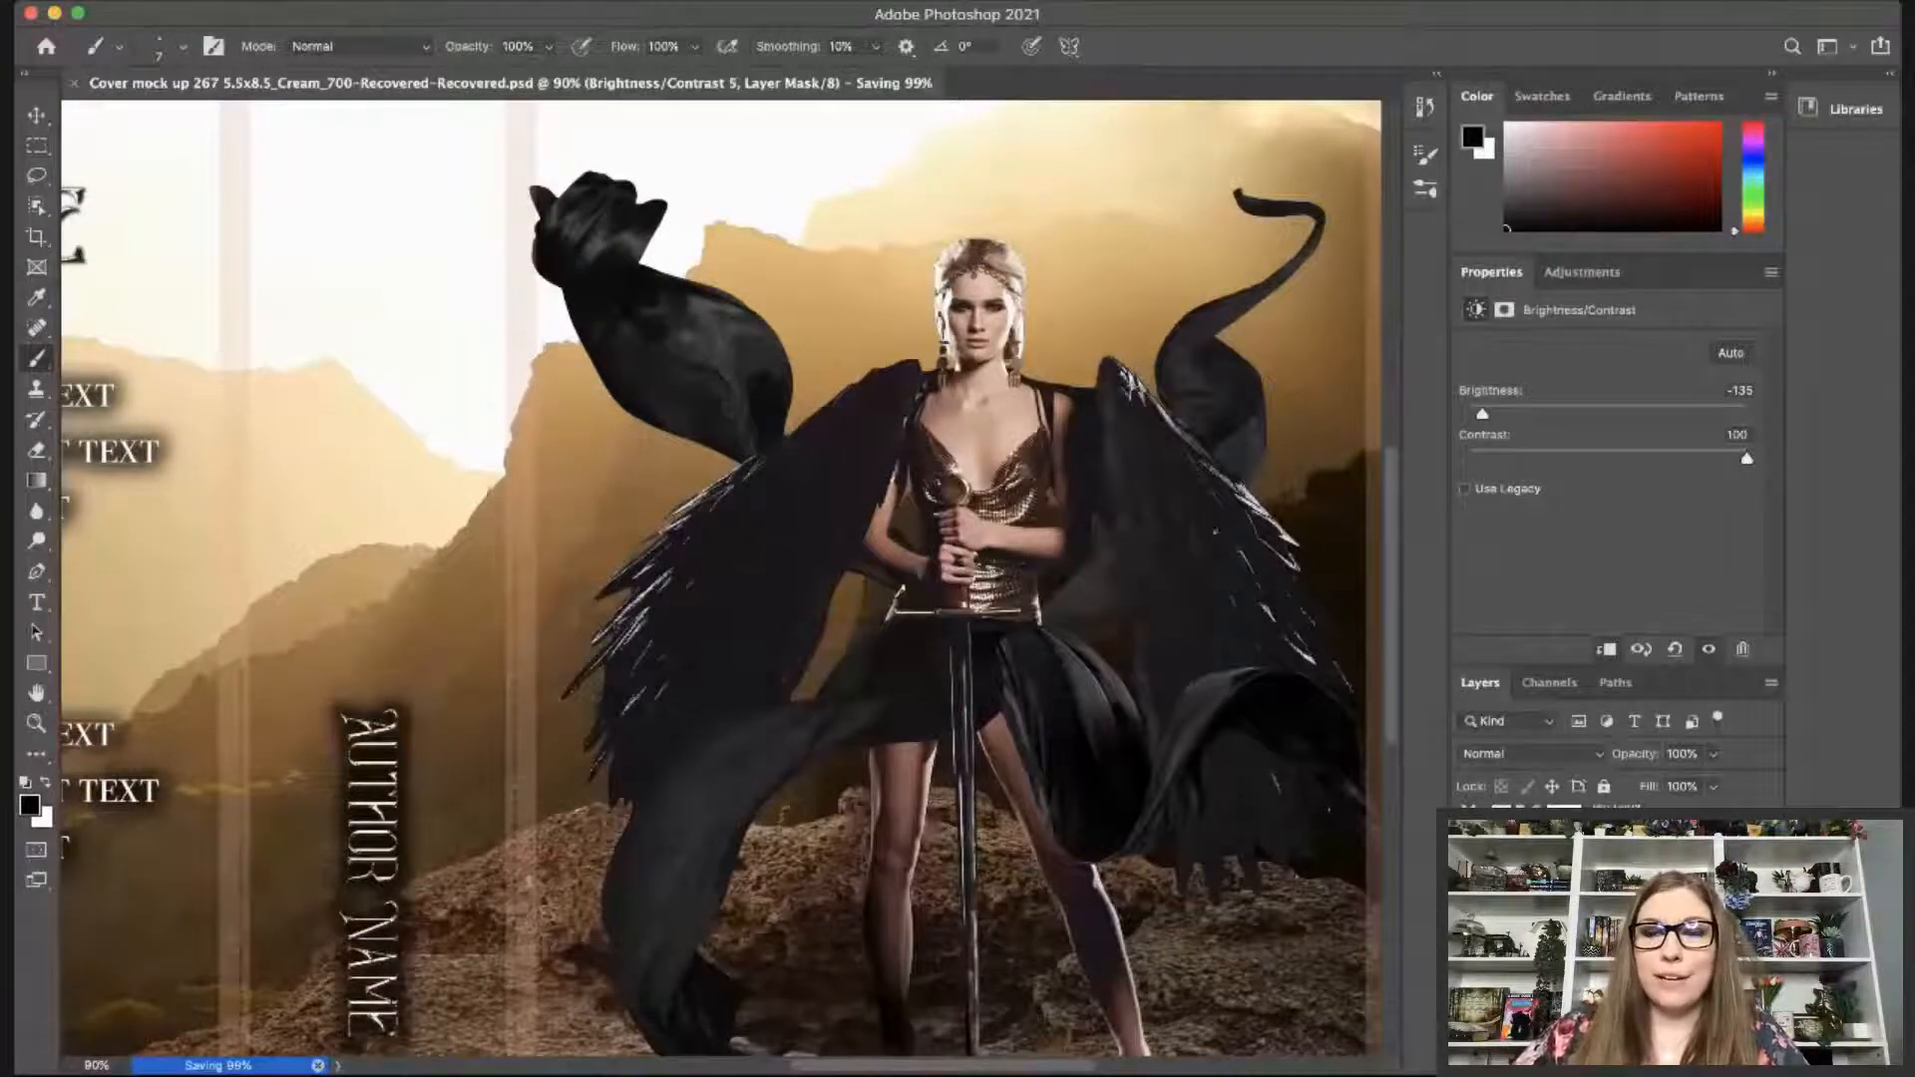
# Group the back skirt layers with their adjustments and name the group "back skirt".
pyautogui.click(1616, 898)
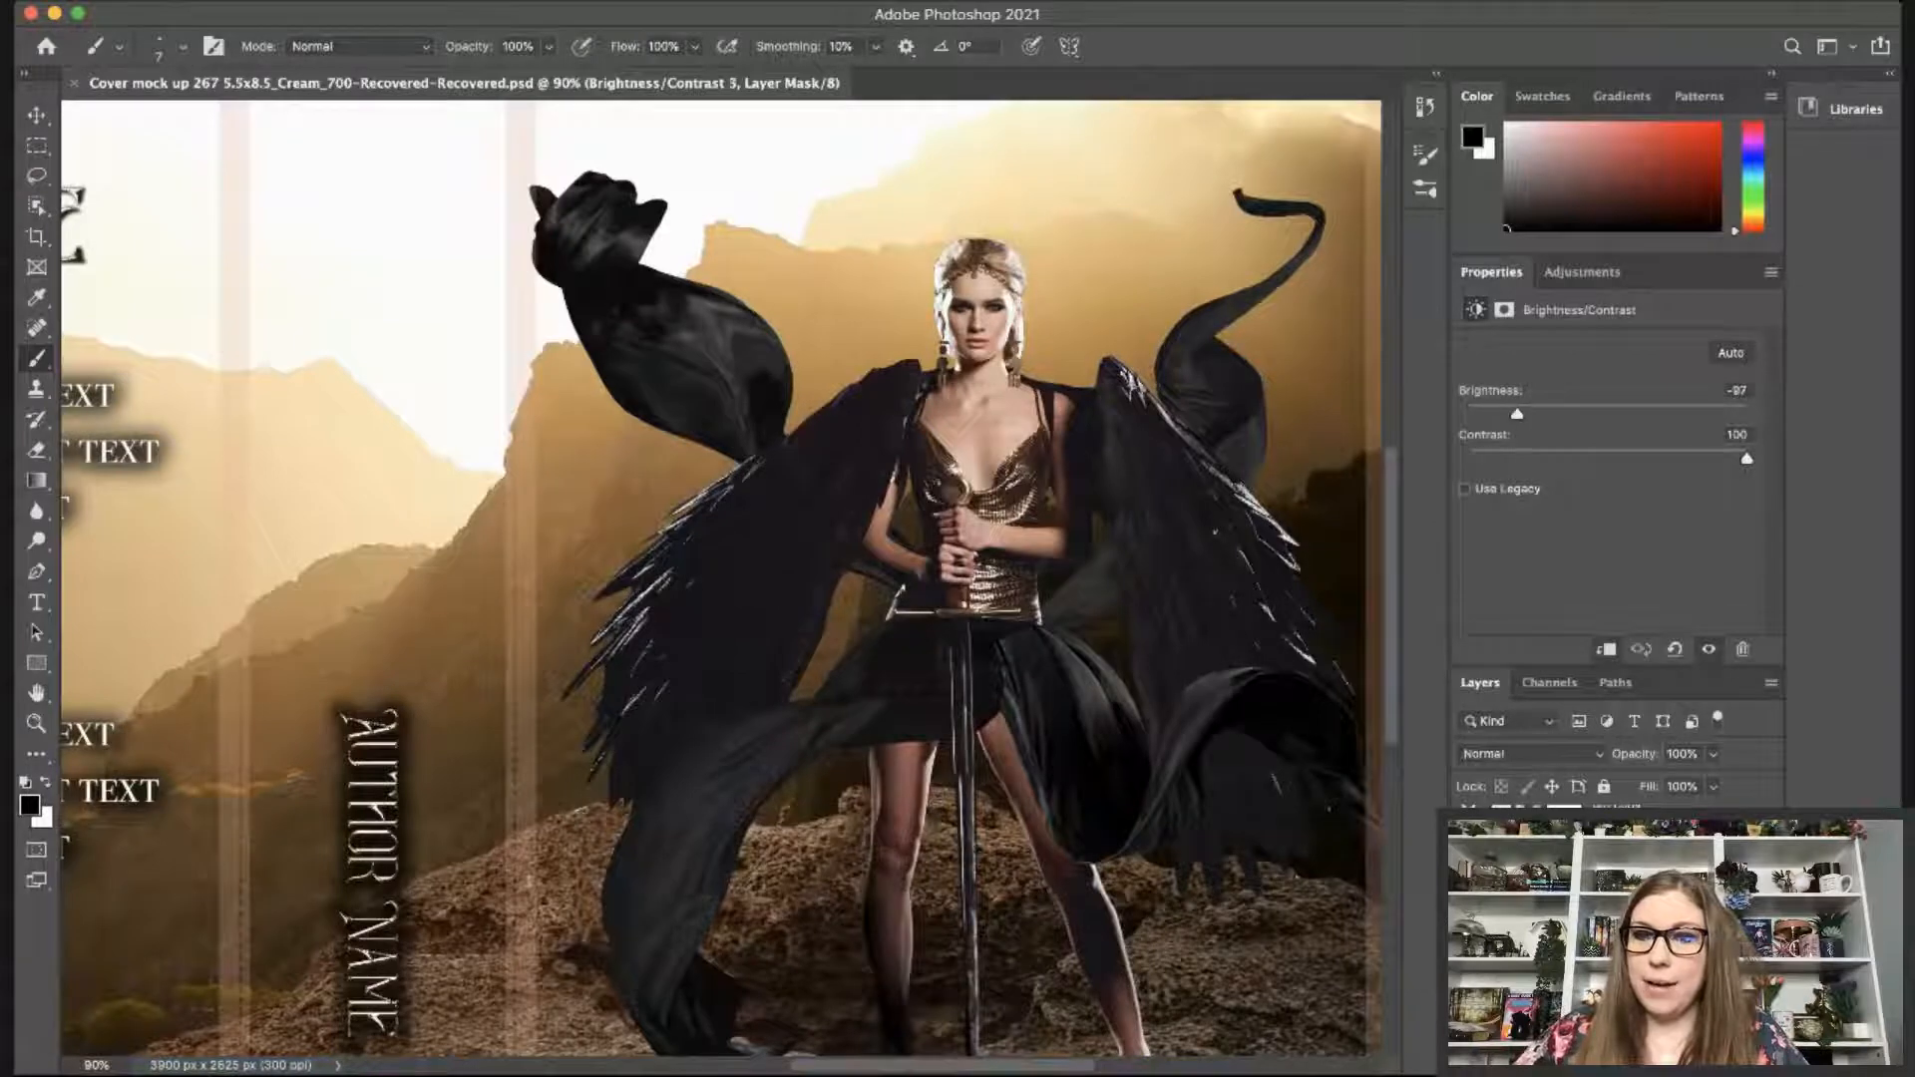
pyautogui.scroll(-3, 1616, 804)
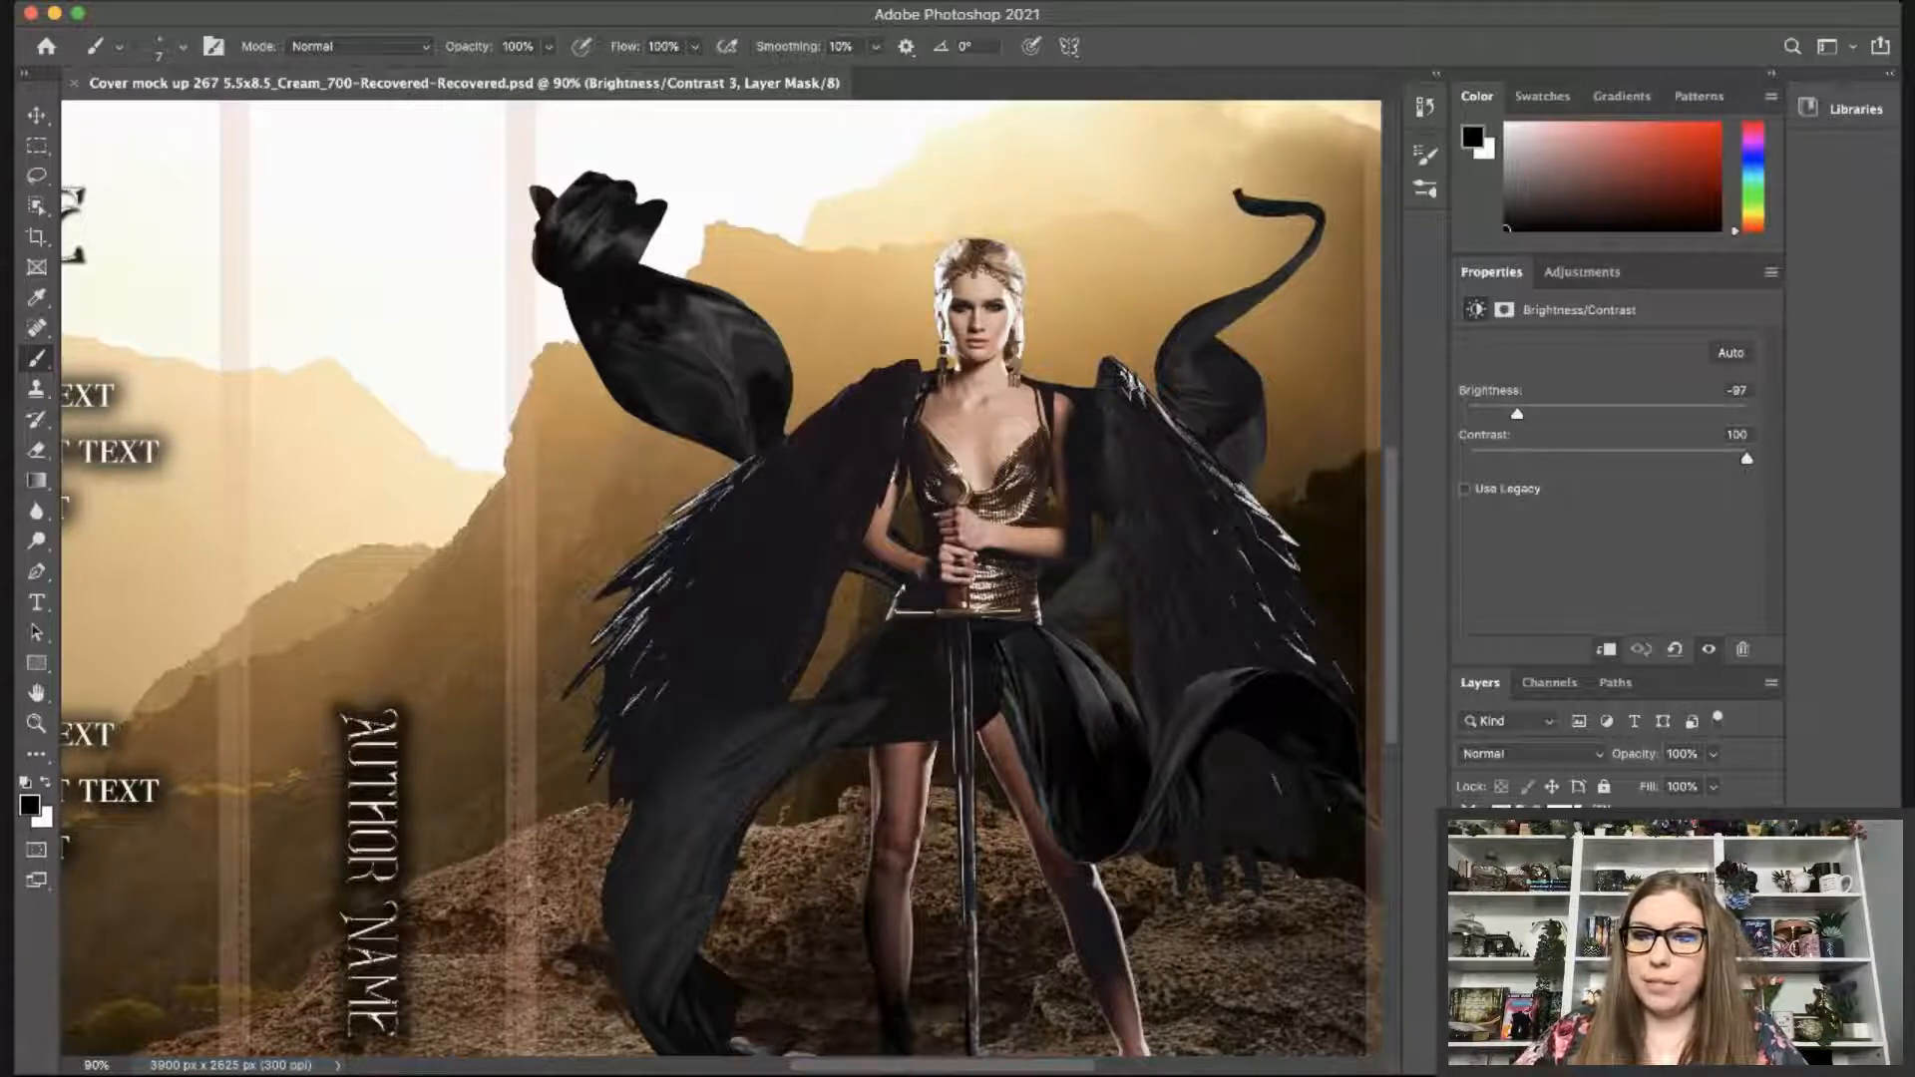
pyautogui.press('super+g')
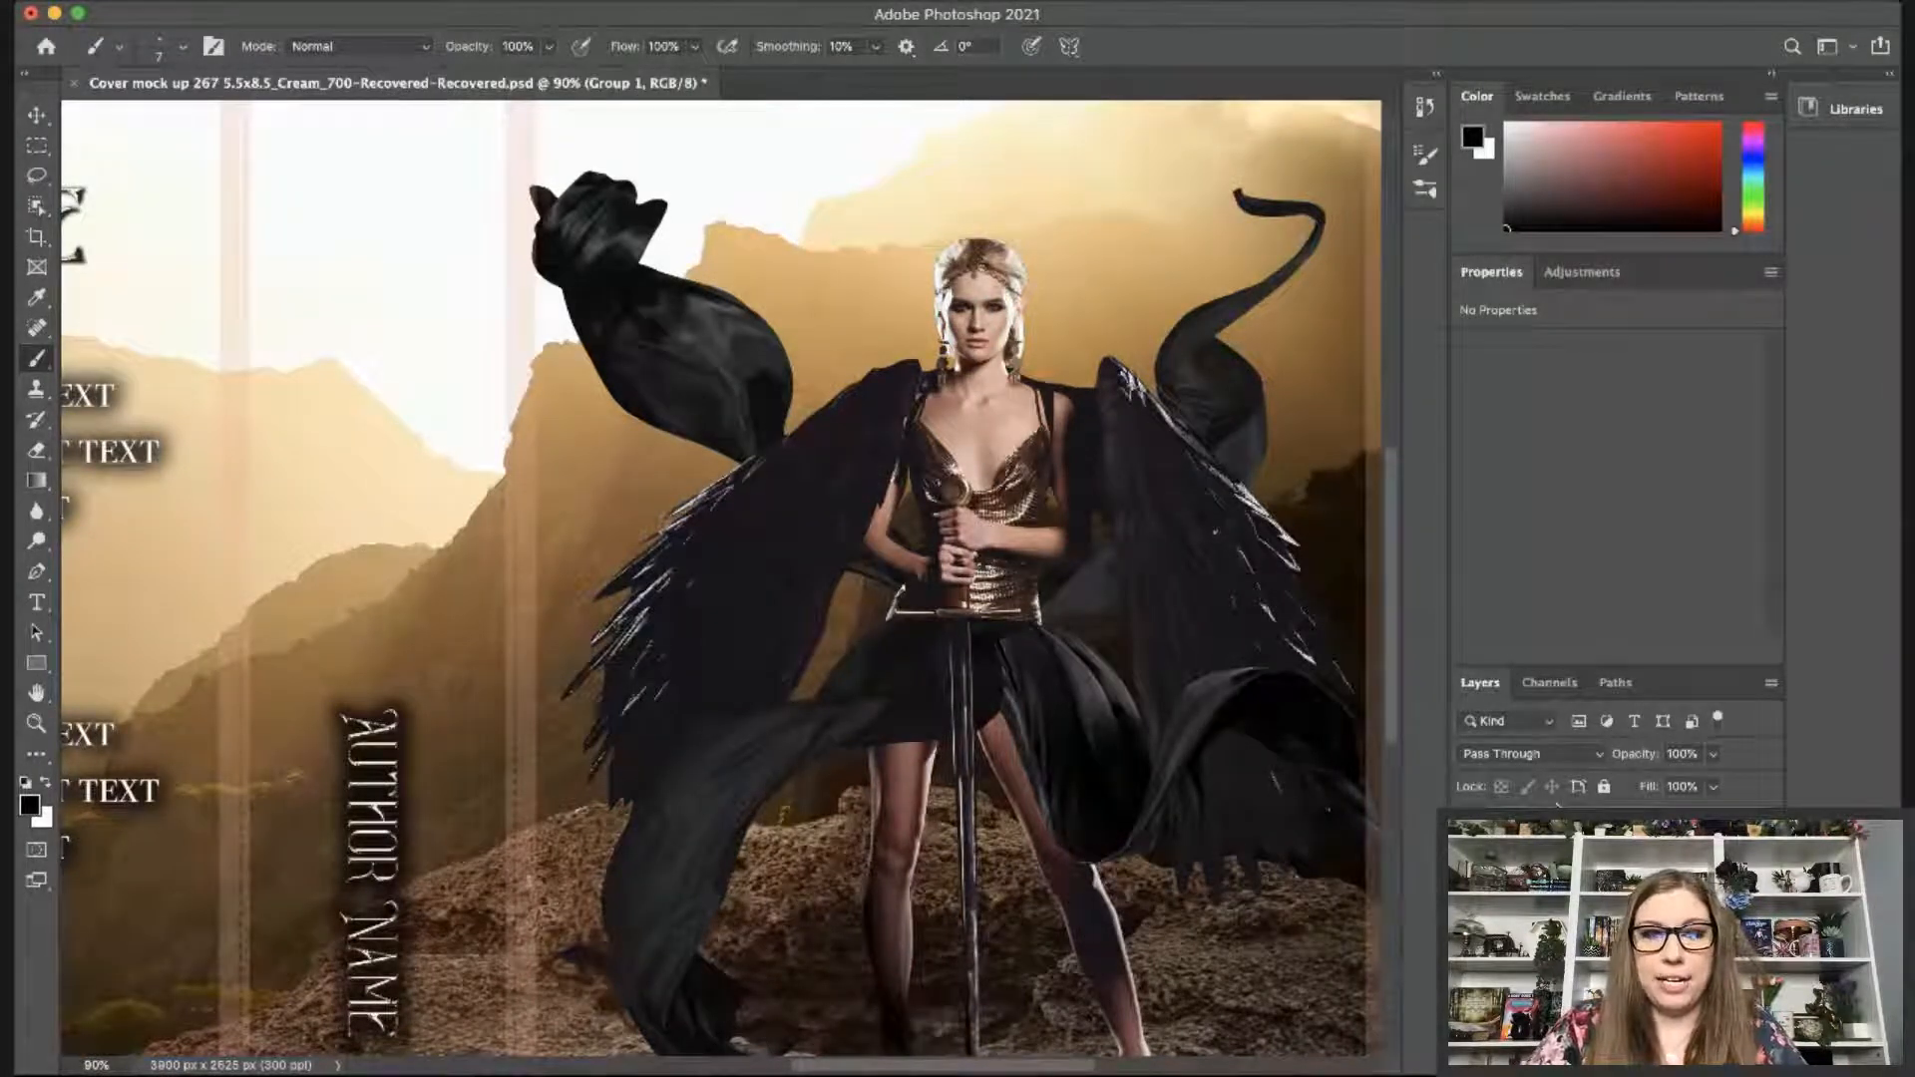
pyautogui.write('back skirt')
pyautogui.press('Return')
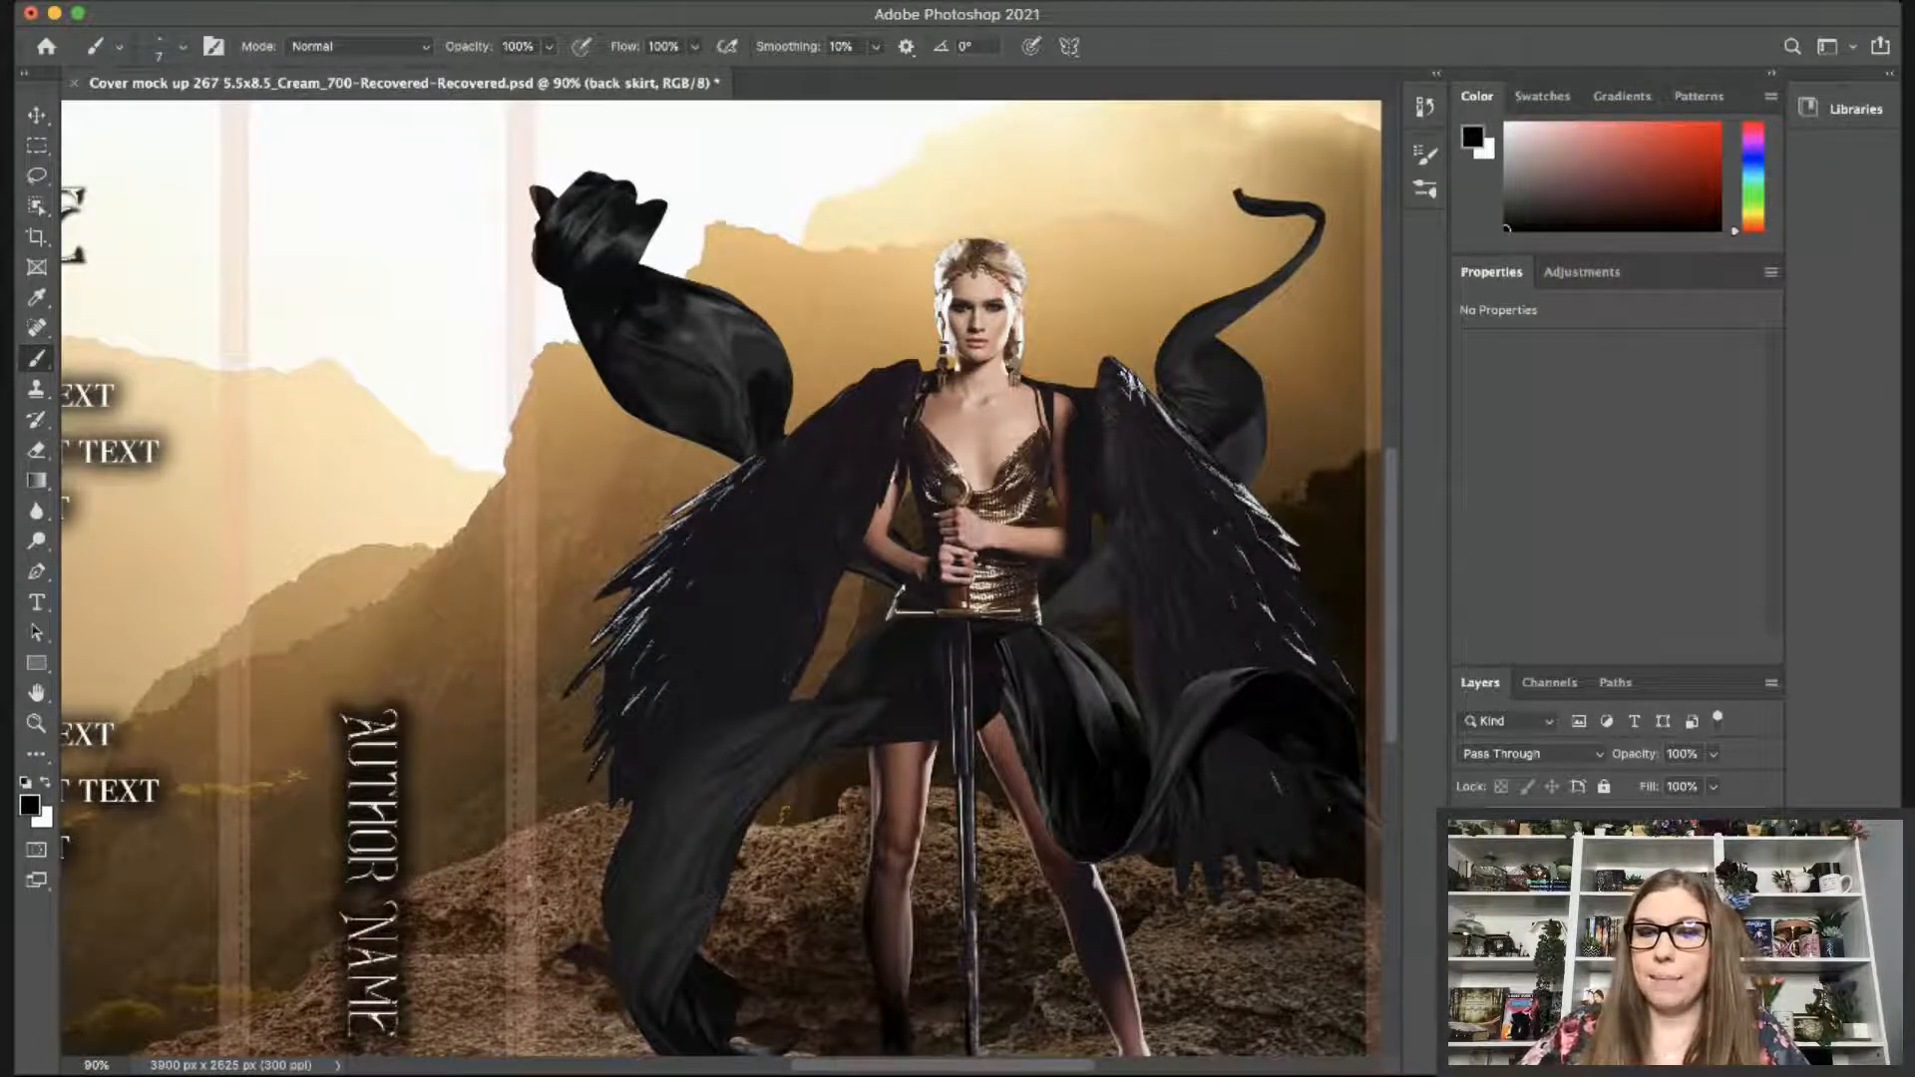
# Group the "blue" fabric layer with its adjacent adjustment layers and name the group "front skirt".
pyautogui.scroll(-3, 1616, 806)
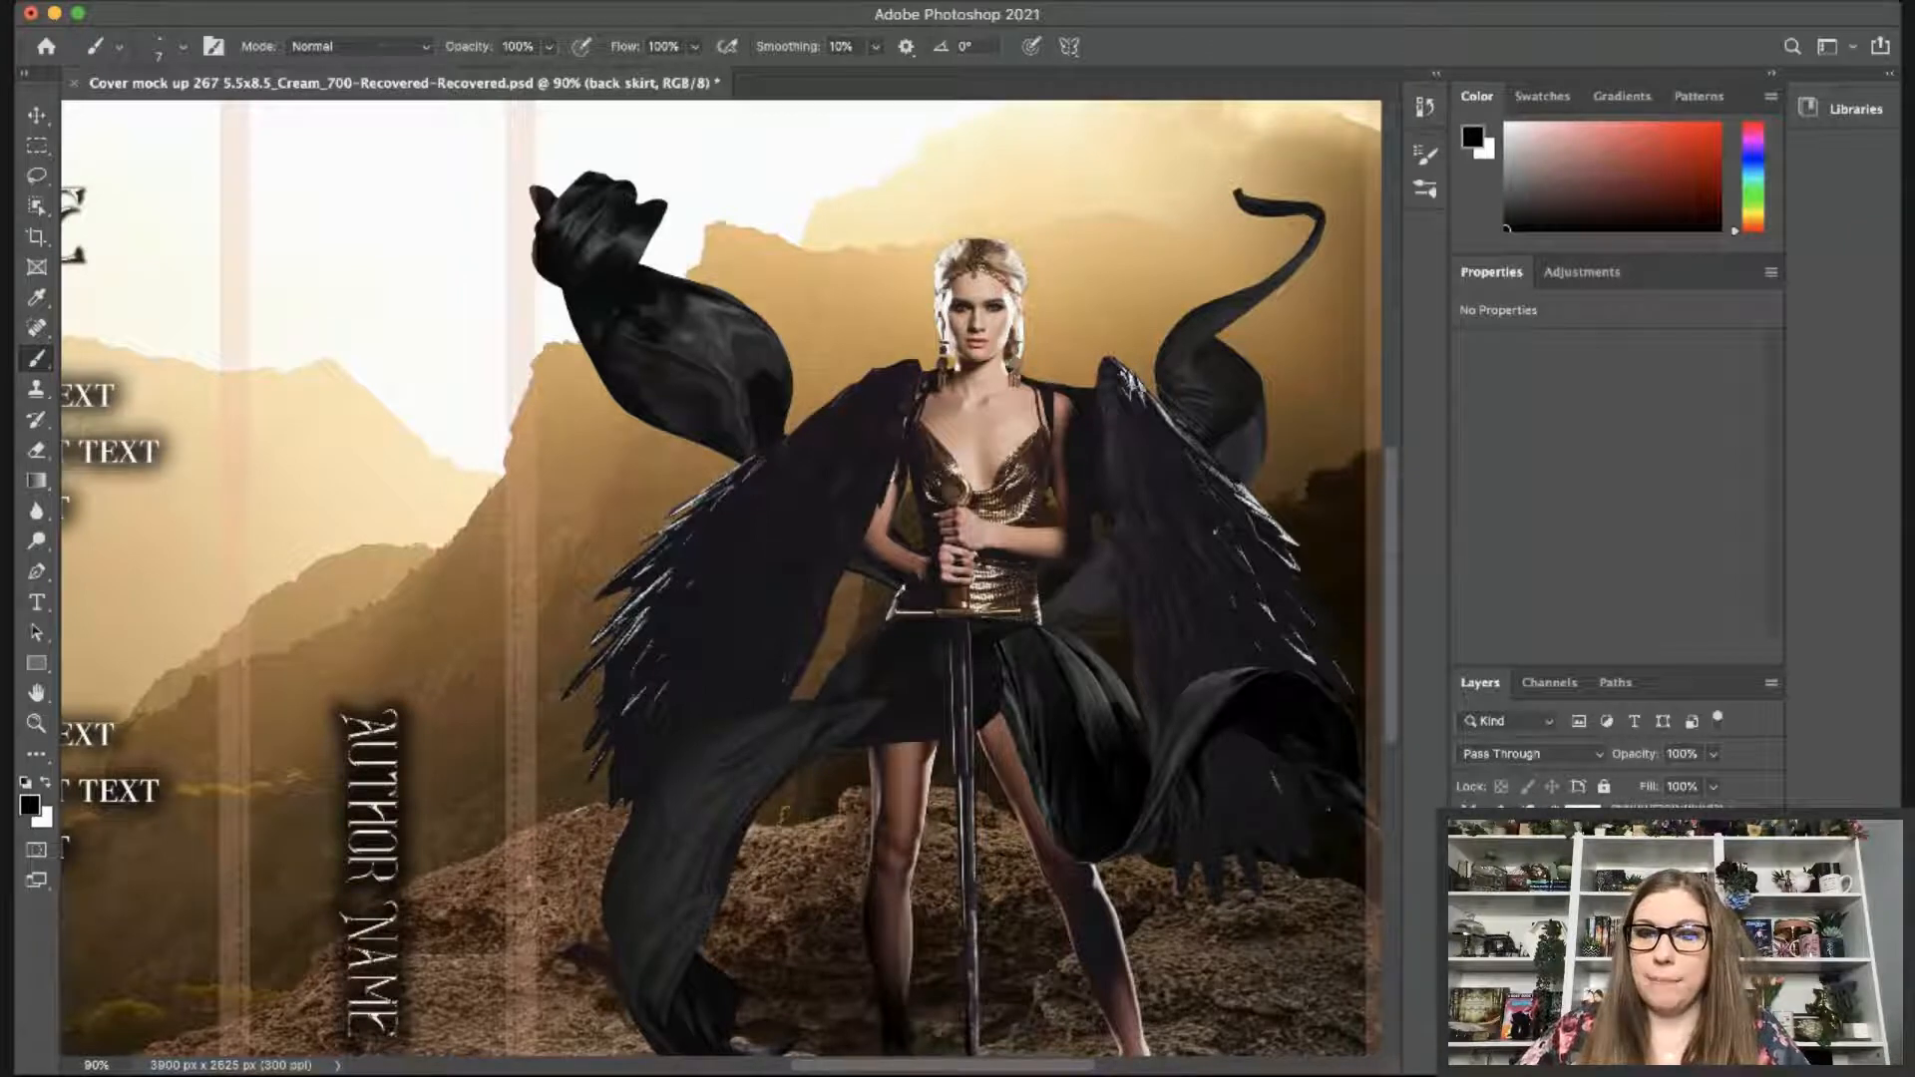
pyautogui.click(1616, 898)
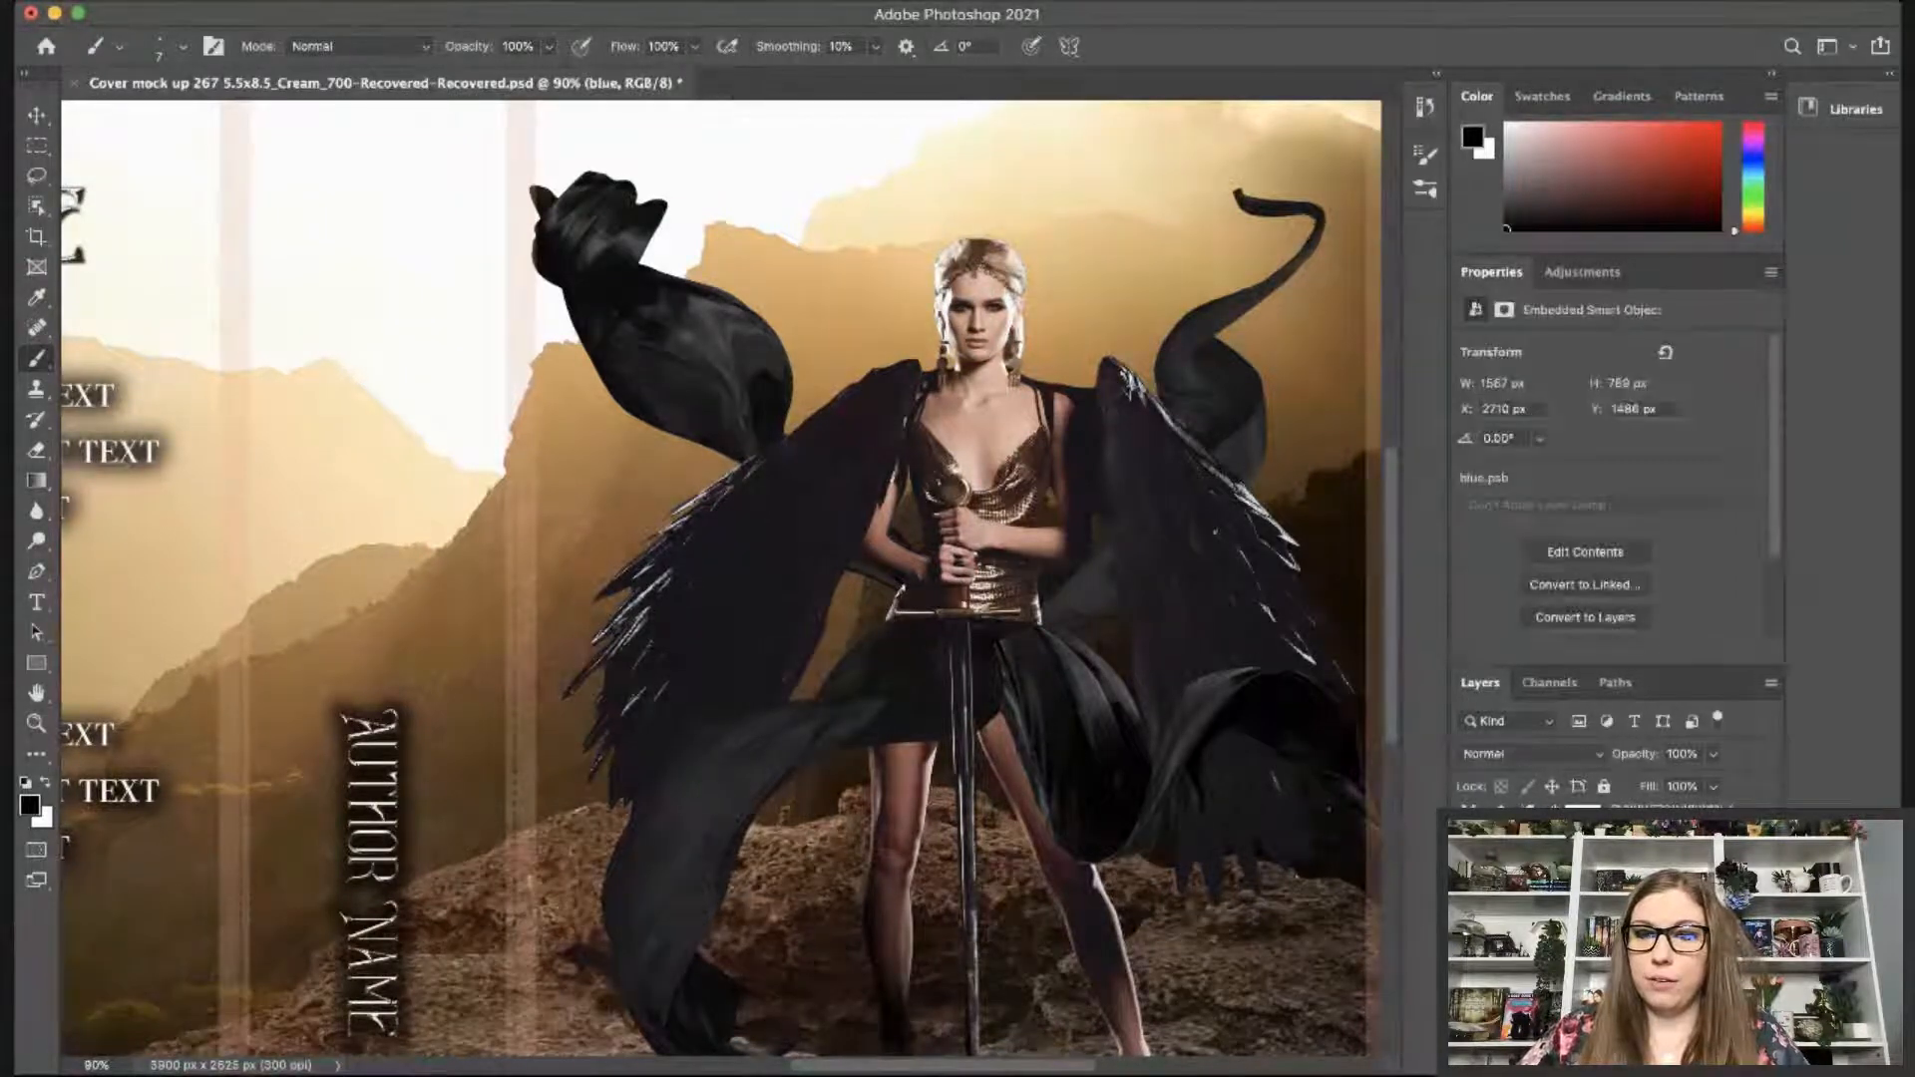
pyautogui.scroll(-2, 1617, 804)
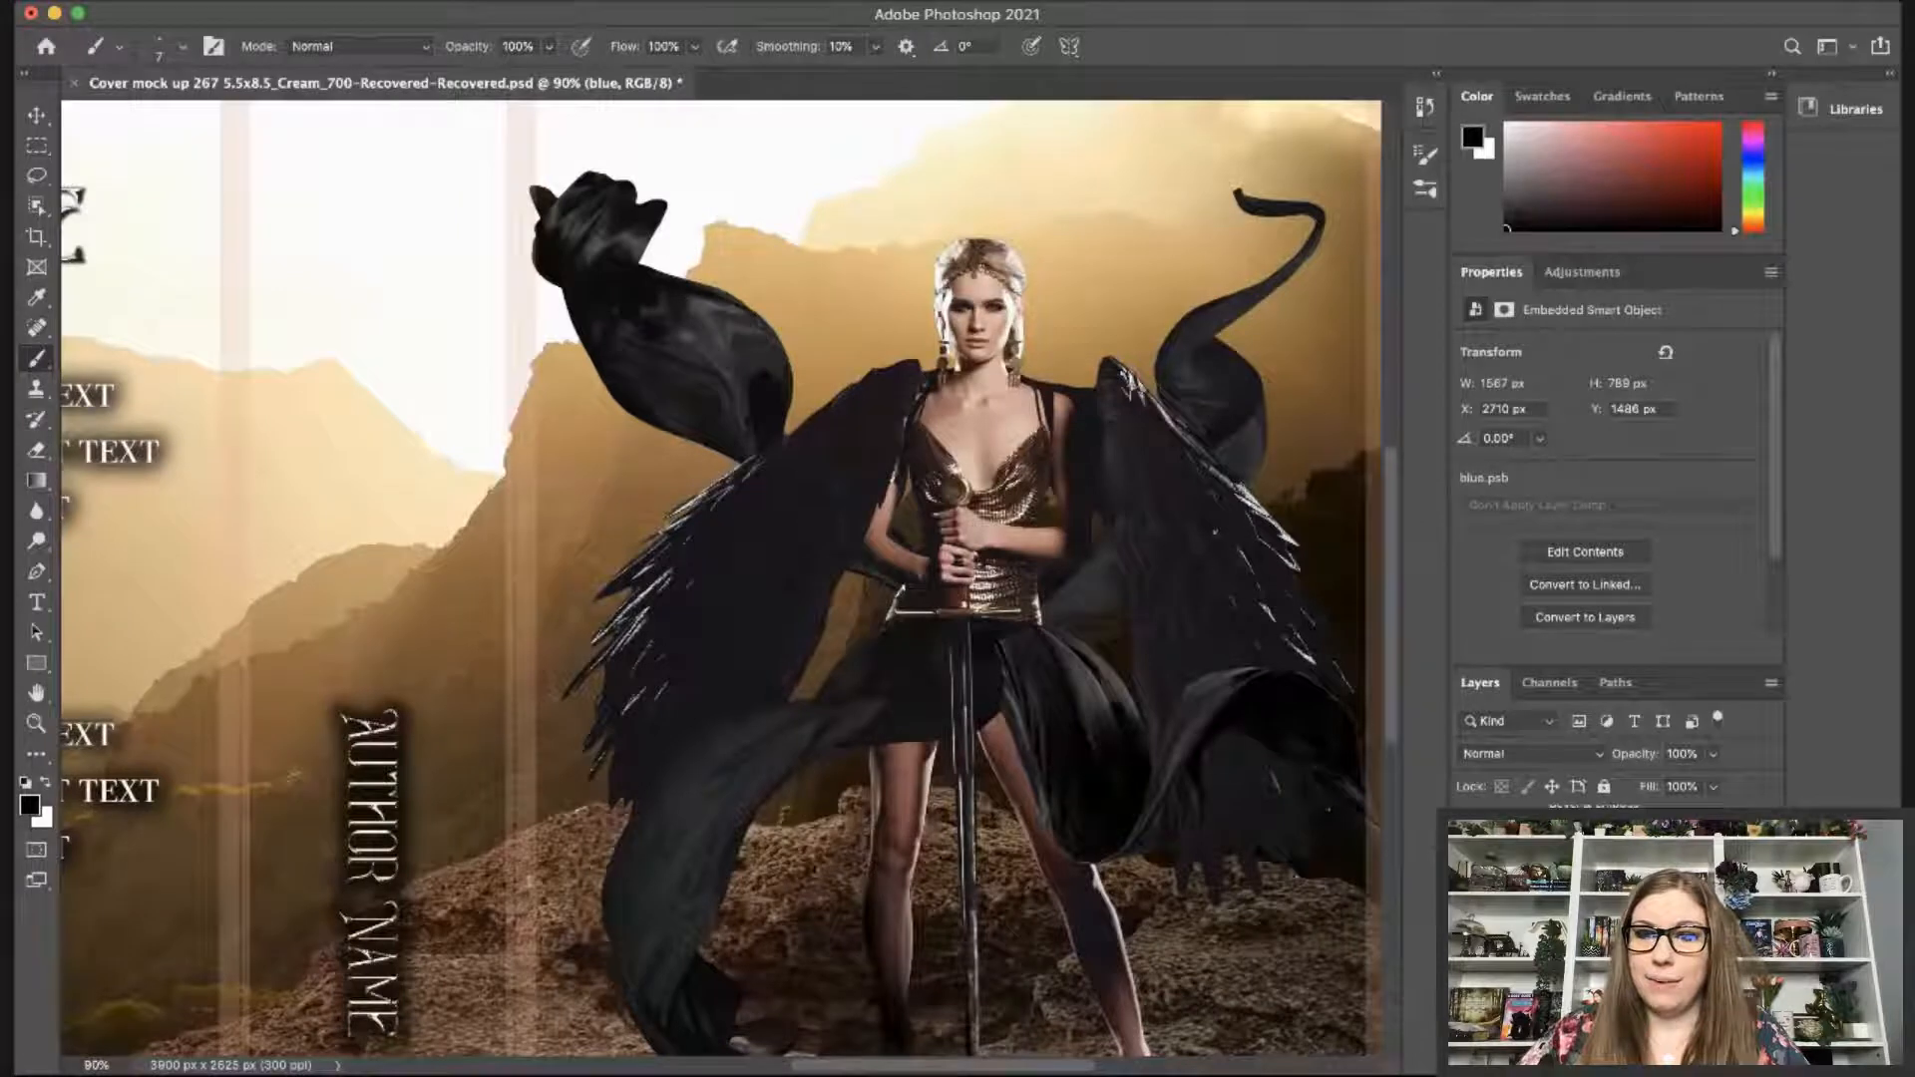
pyautogui.keyDown('shift'); pyautogui.click(1616, 898); pyautogui.keyUp('shift')
pyautogui.press('super+g')
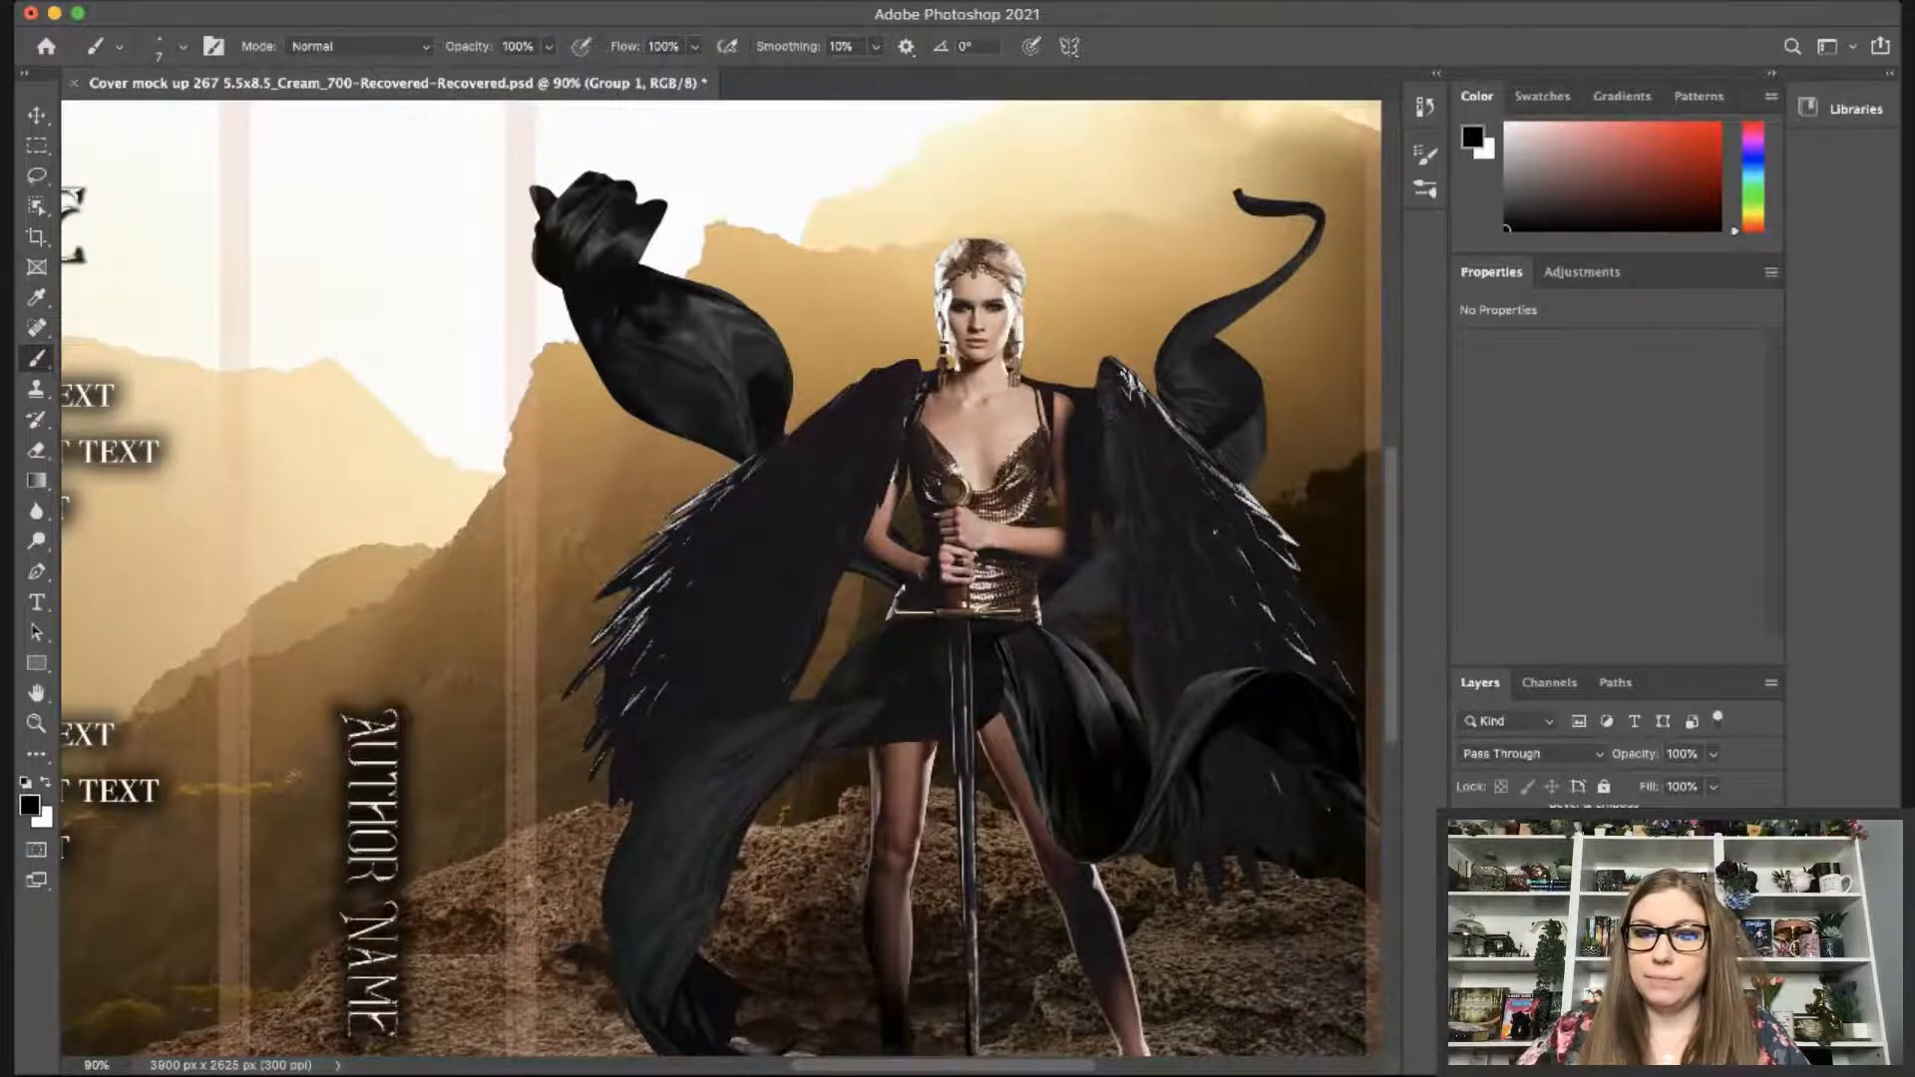
pyautogui.press('super+comma')
pyautogui.press('super+comma')
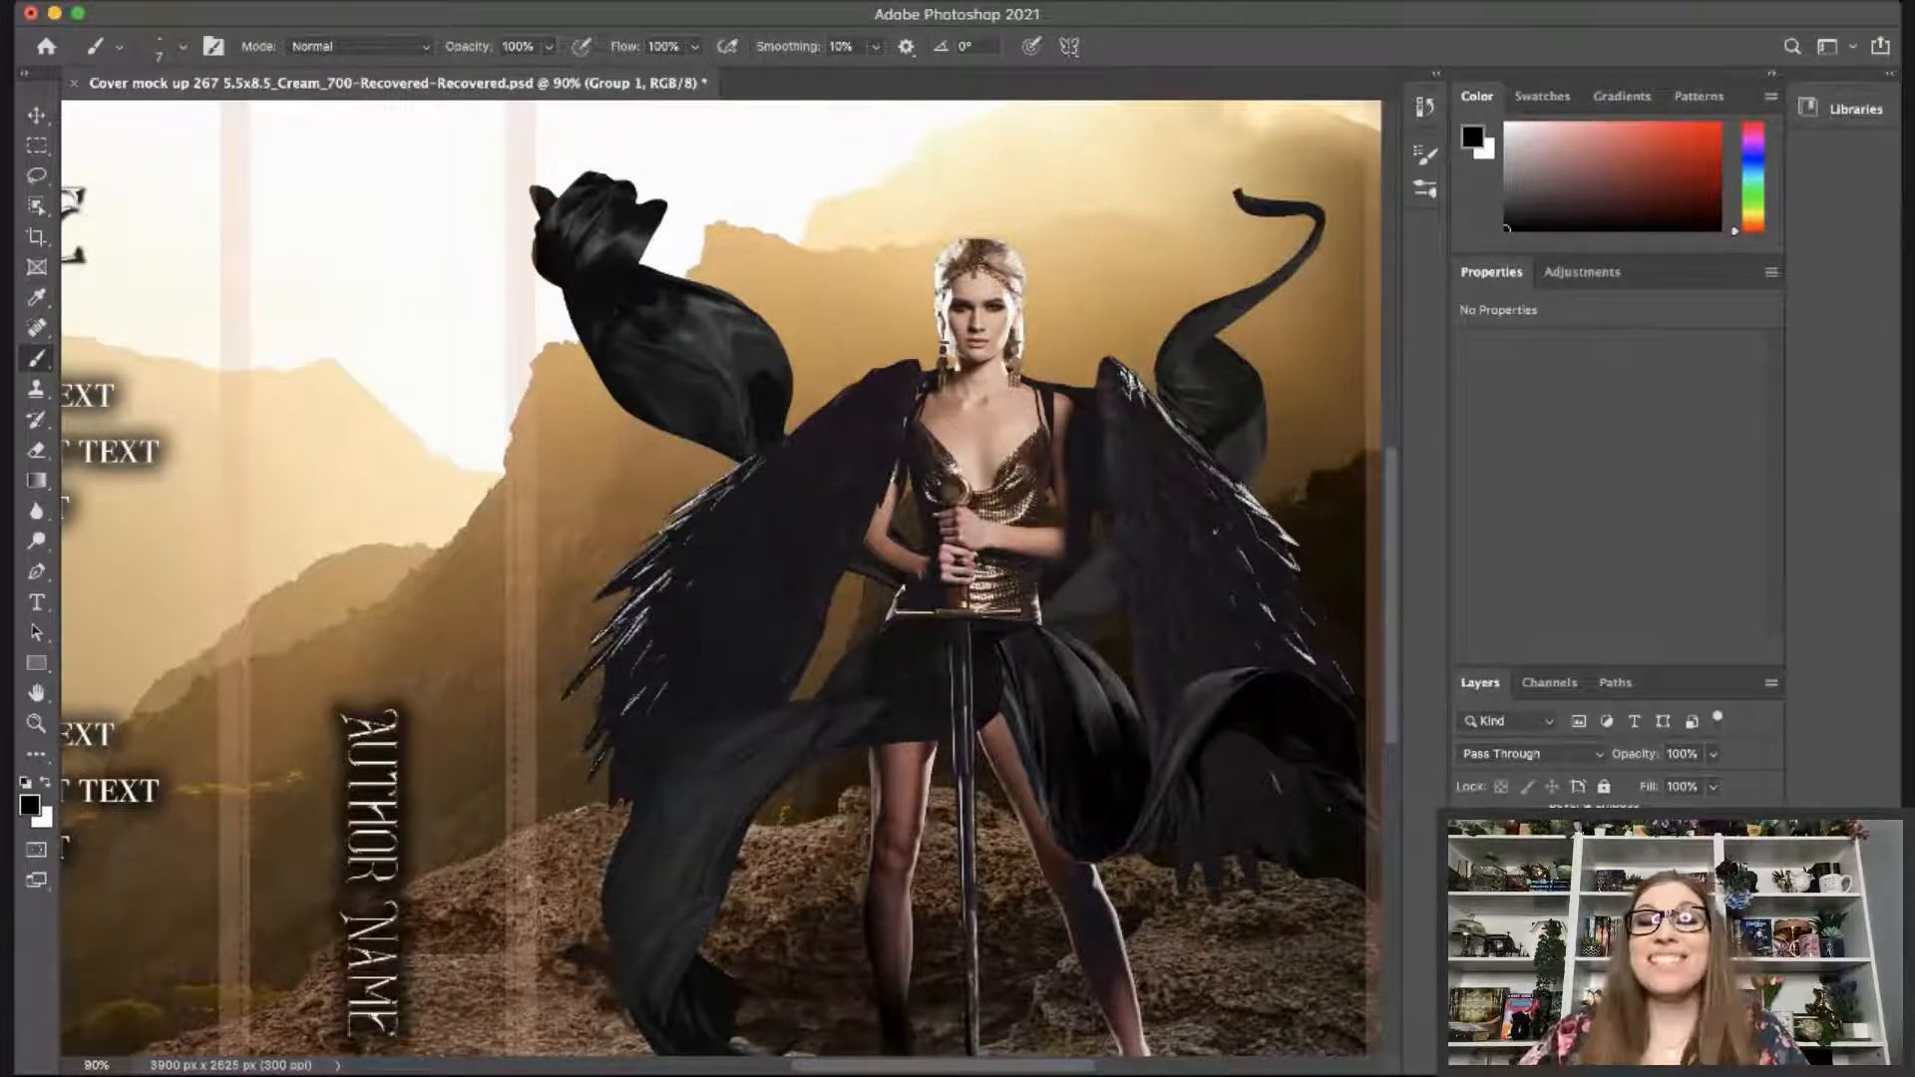
pyautogui.click(1616, 898)
# Add a Curves adjustment clipped to the front skirt group and lower the Blue channel's highlight point.
pyautogui.click(117, 1064)
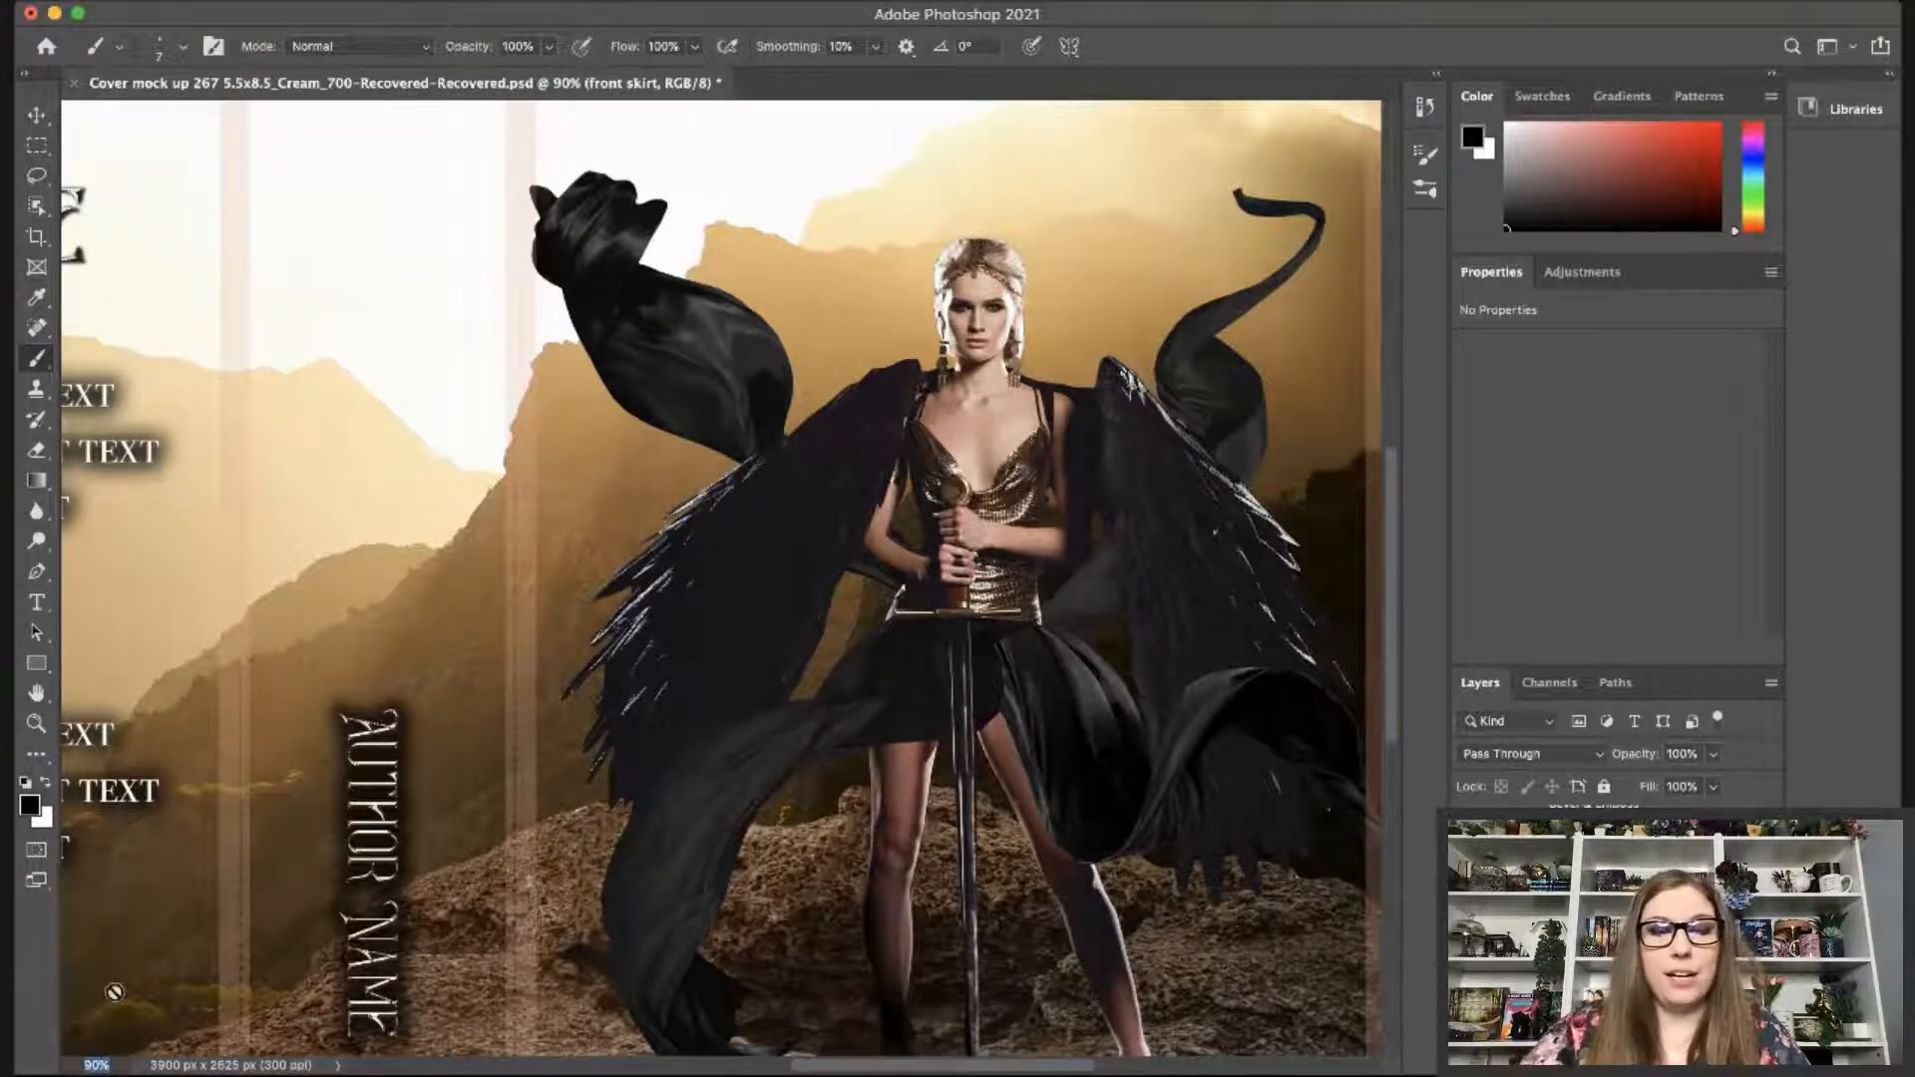
pyautogui.write('60')
pyautogui.press('Return')
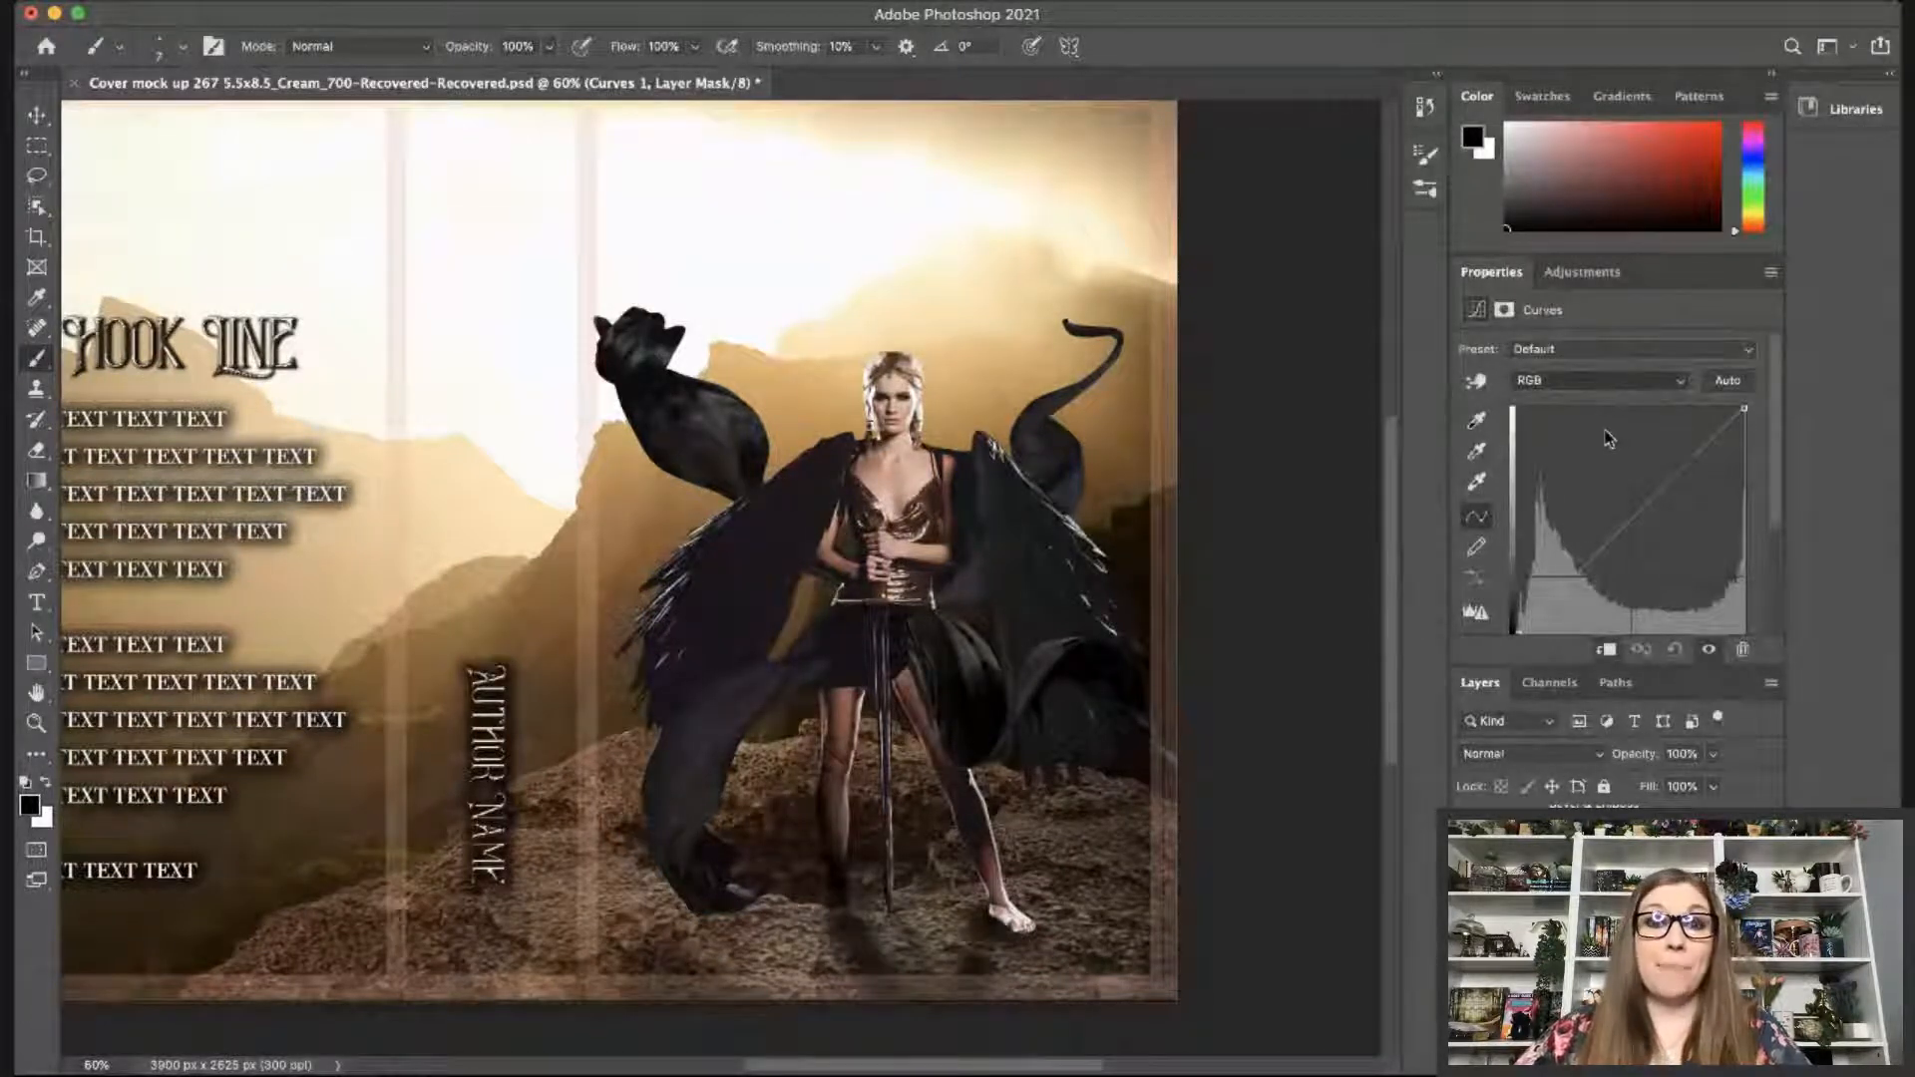
pyautogui.hotkey('alt', '5')
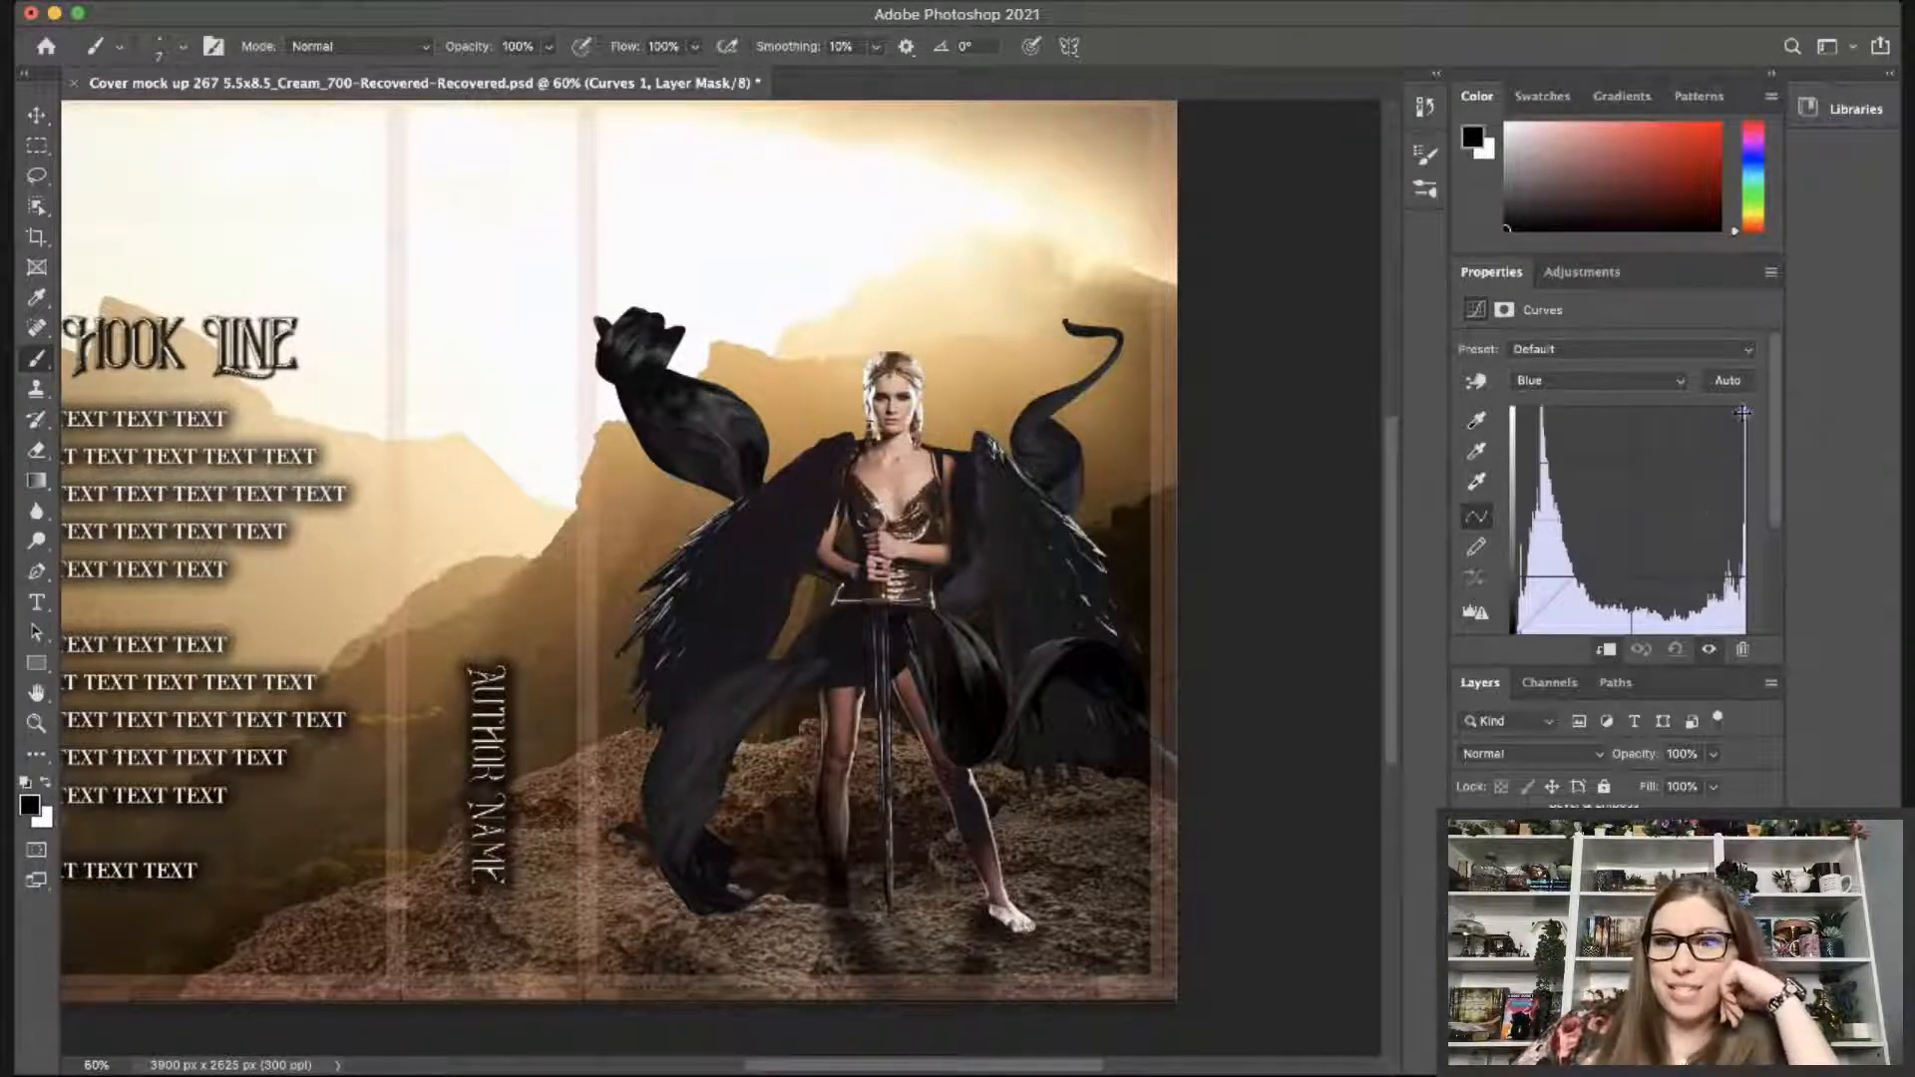
pyautogui.moveTo(1737, 419); pyautogui.dragTo(1567, 399)
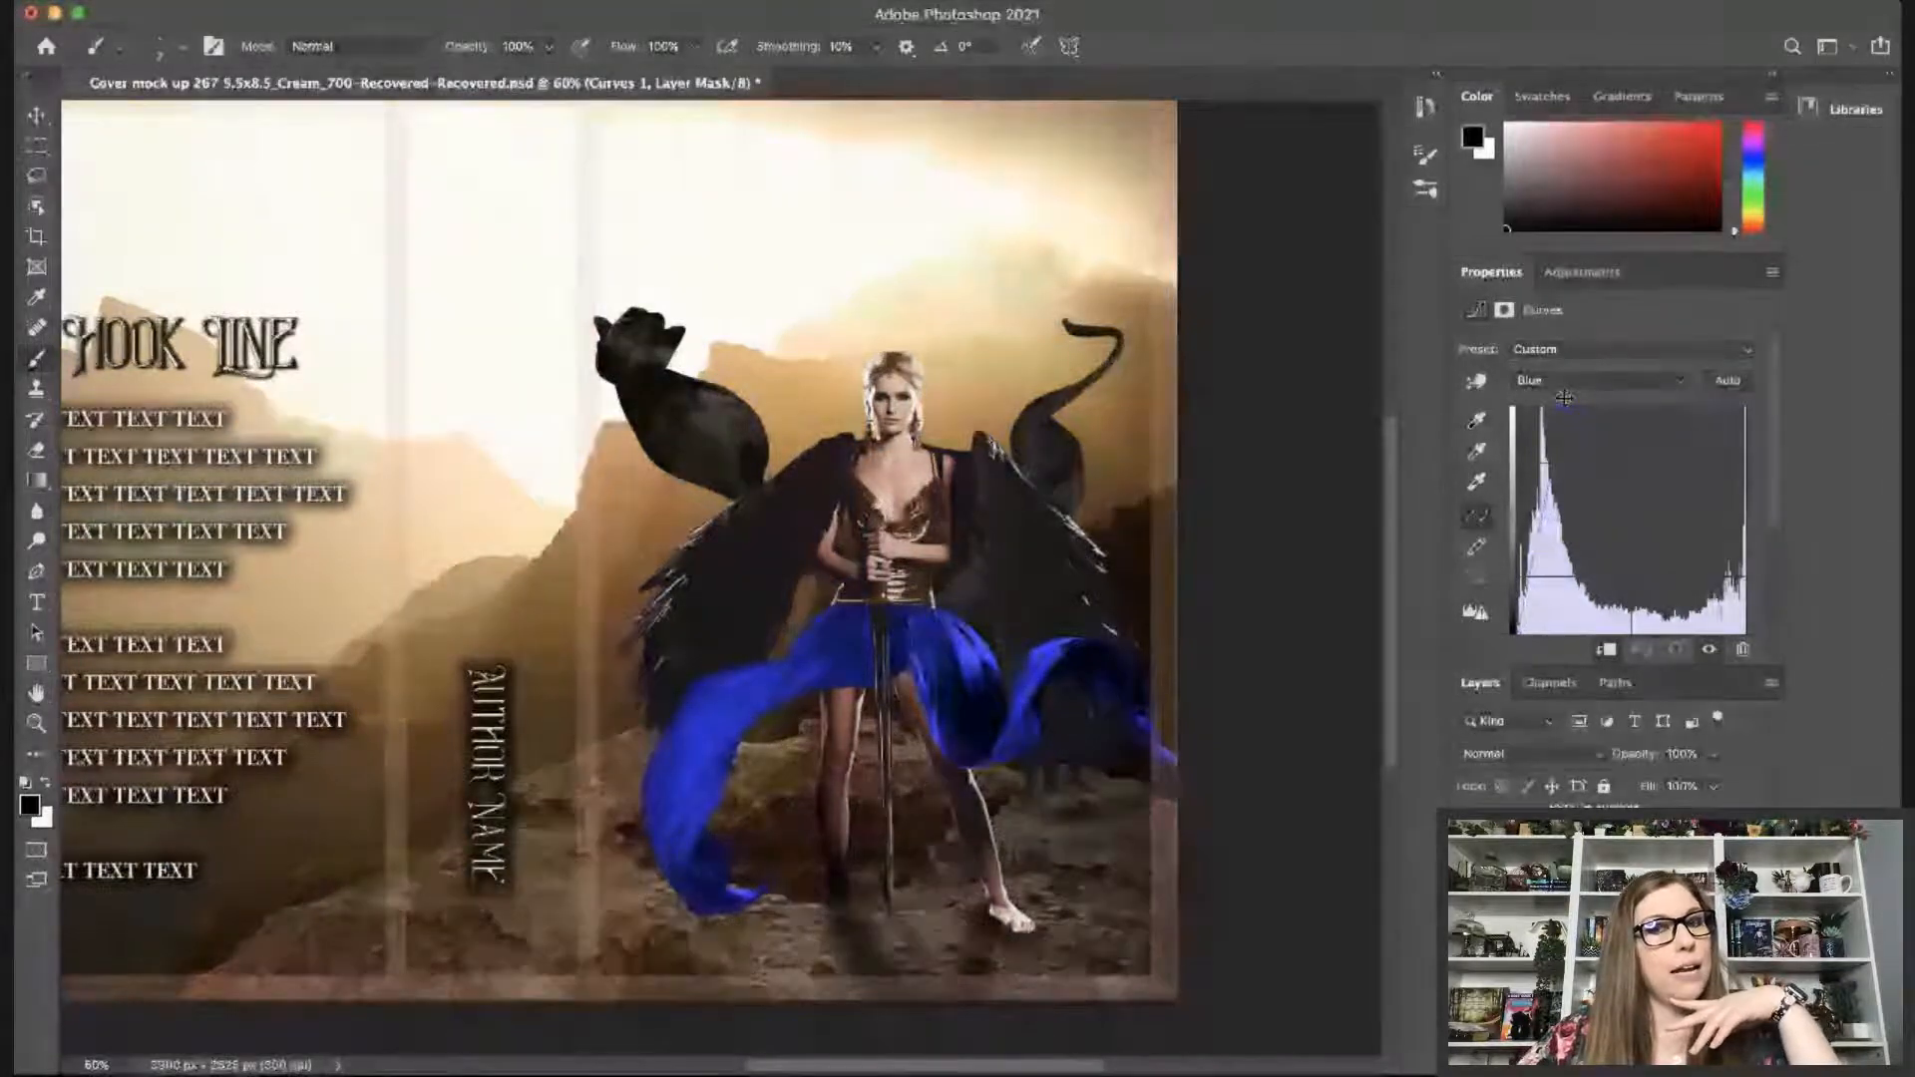
pyautogui.moveTo(1564, 398); pyautogui.dragTo(1737, 482)
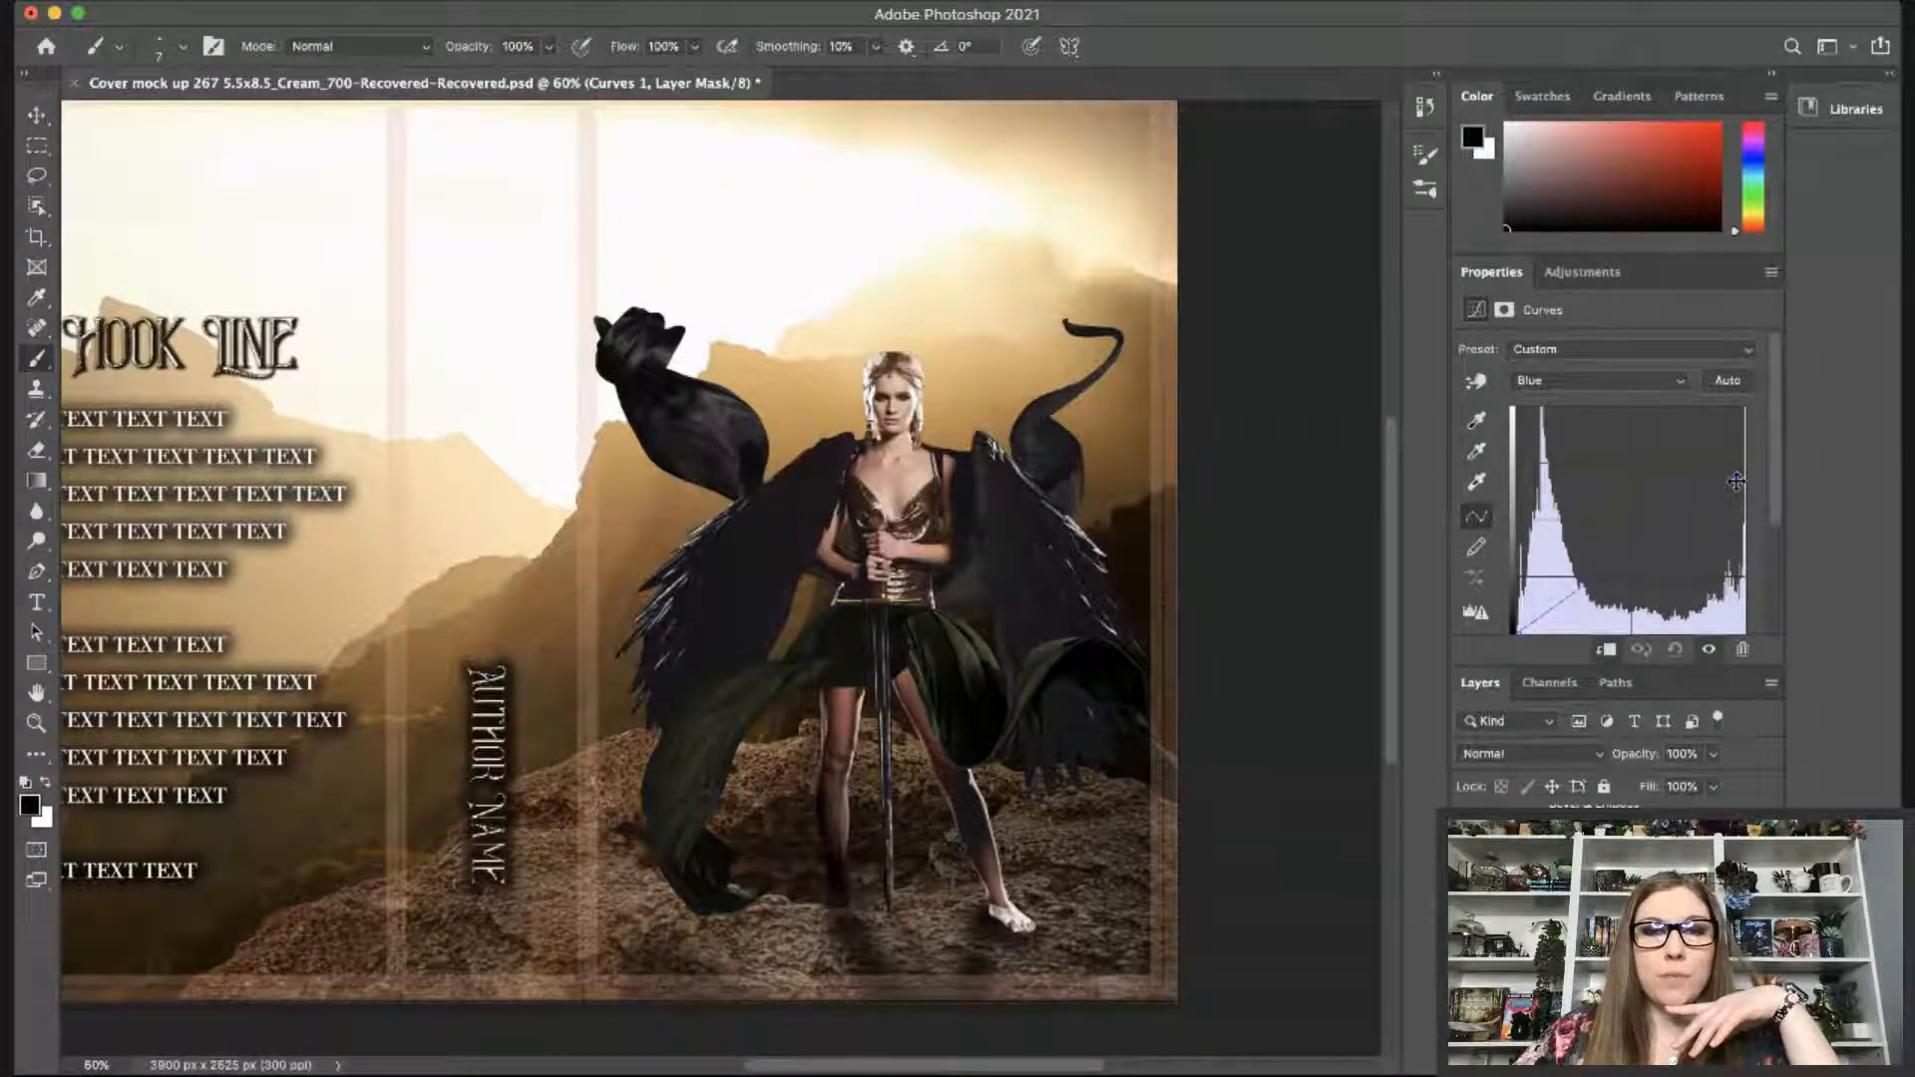
pyautogui.moveTo(1737, 482); pyautogui.dragTo(1758, 444)
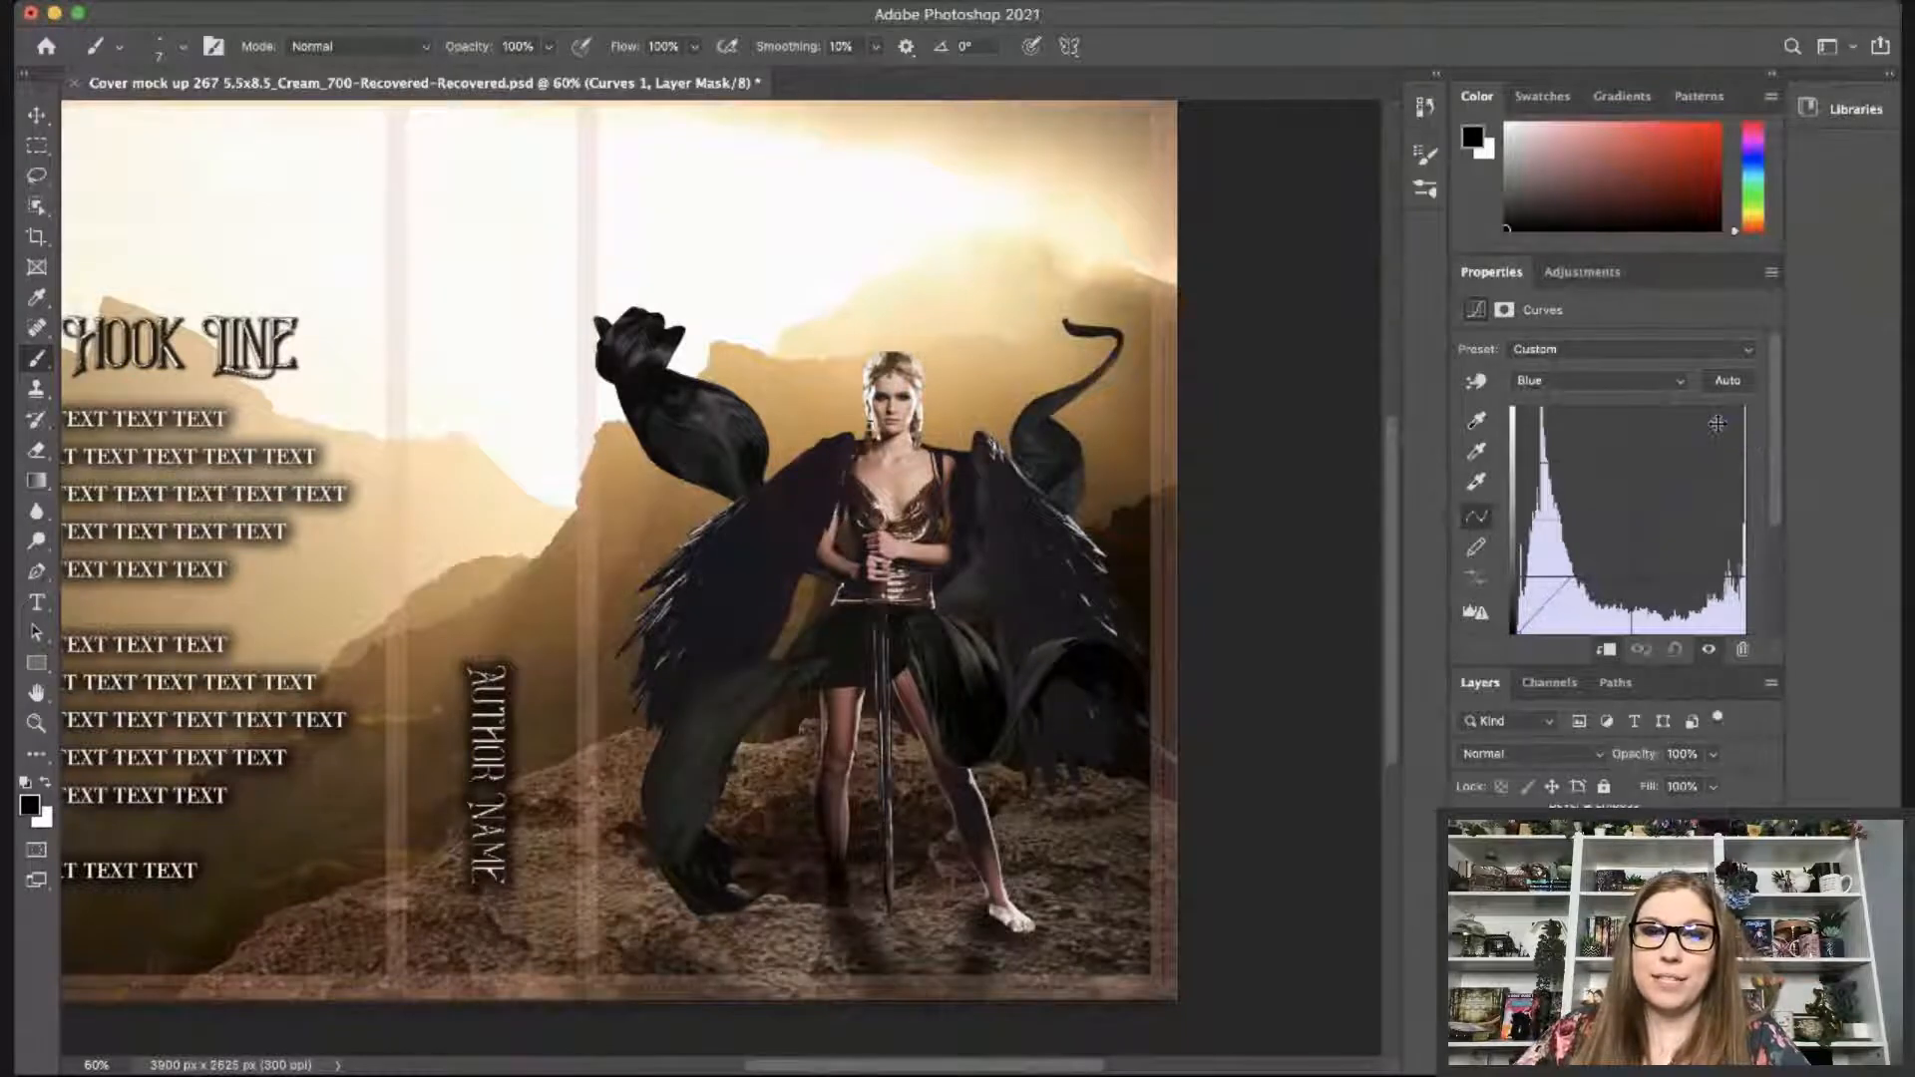
pyautogui.moveTo(1718, 424); pyautogui.dragTo(1764, 472)
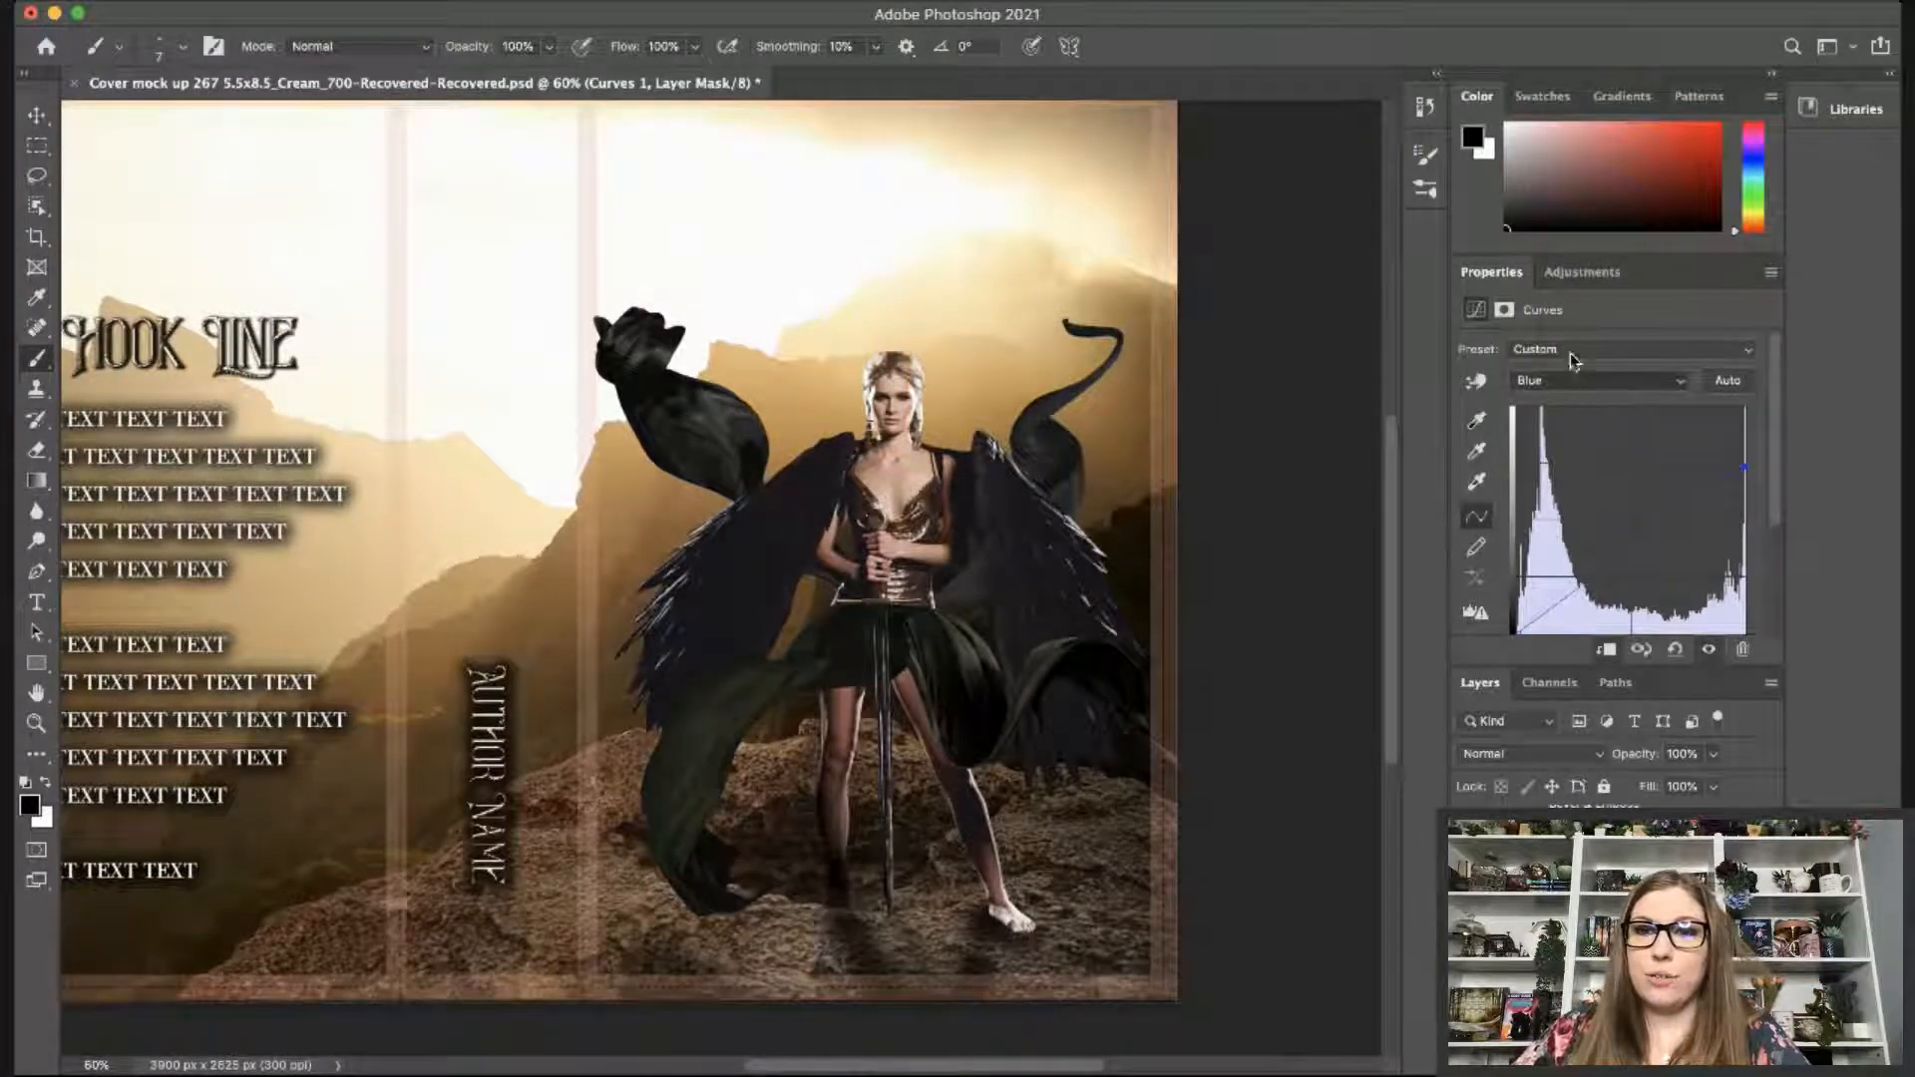
# Boost the highlights of the front skirt's Red channel in Curves to tint the fabric brown, and return to the RGB composite.
pyautogui.click(1573, 377)
pyautogui.click(1574, 343)
pyautogui.moveTo(1745, 409); pyautogui.dragTo(1749, 486)
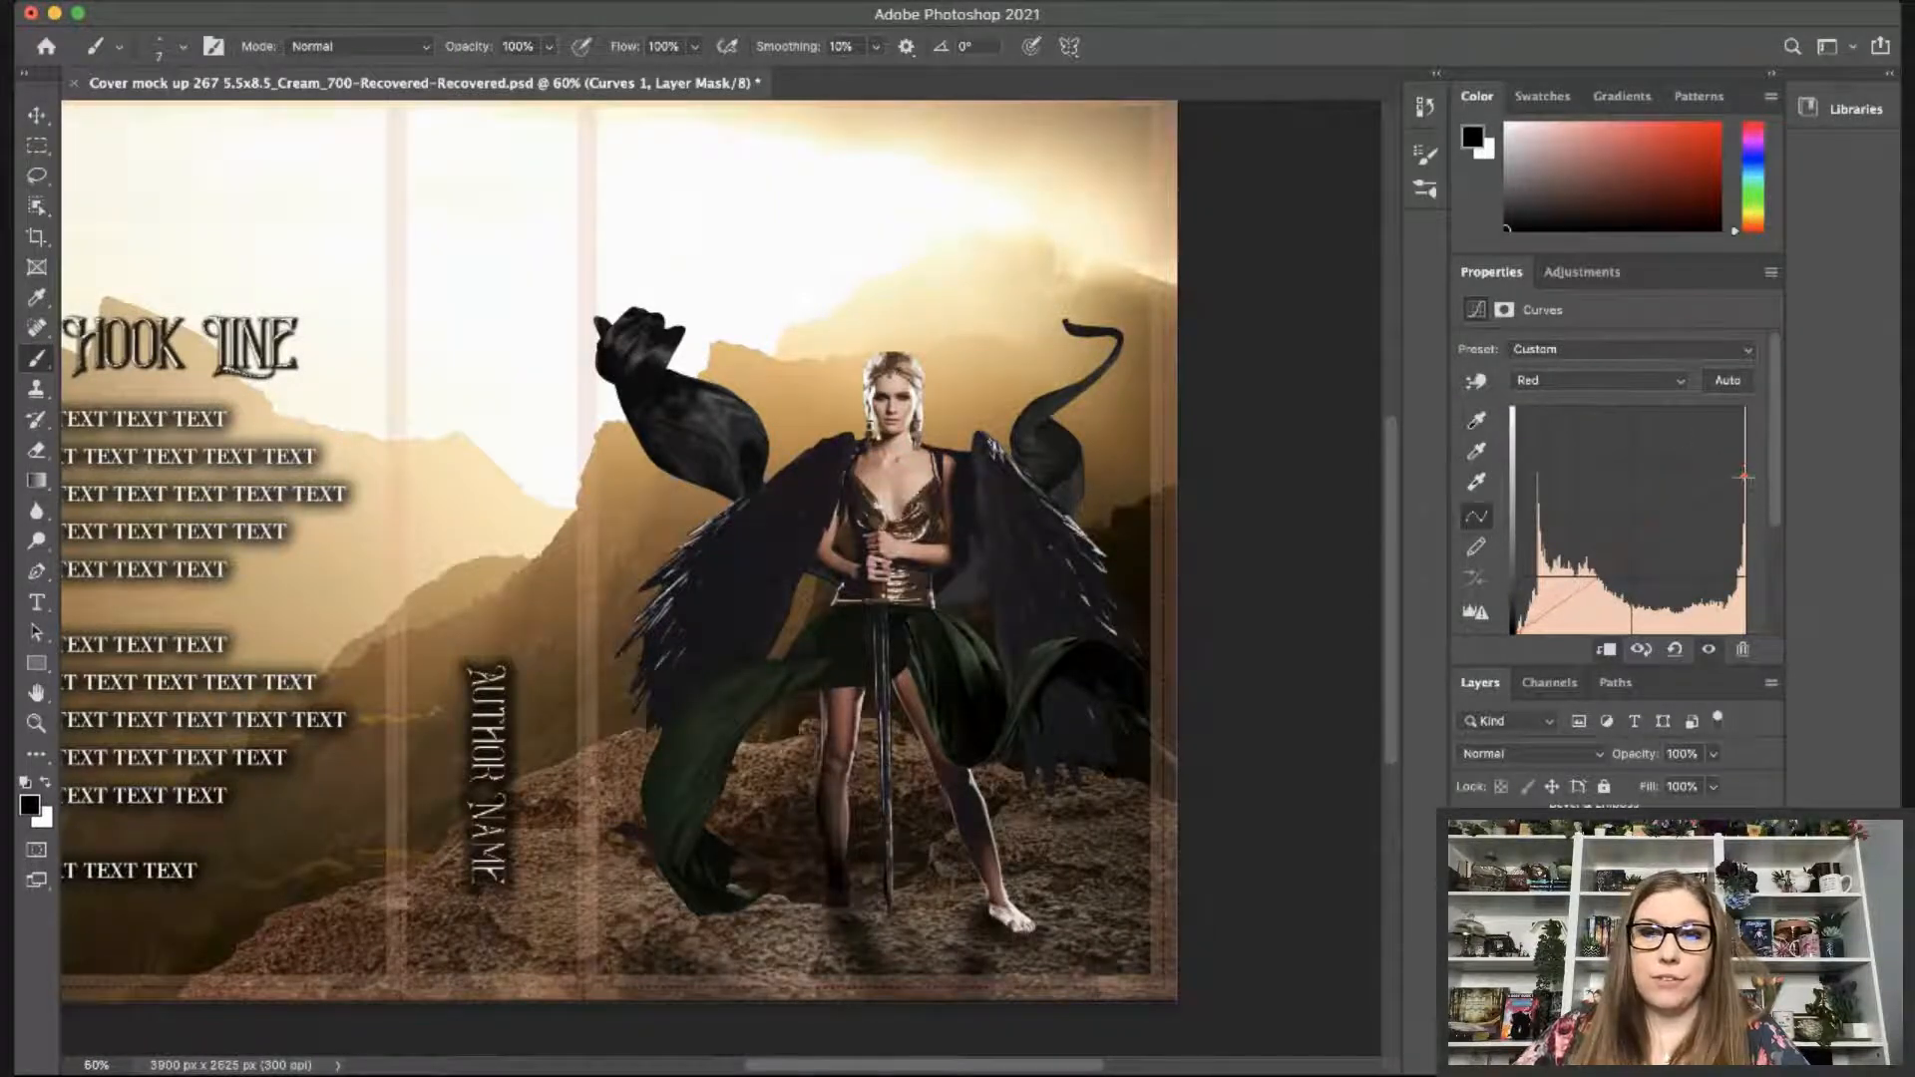
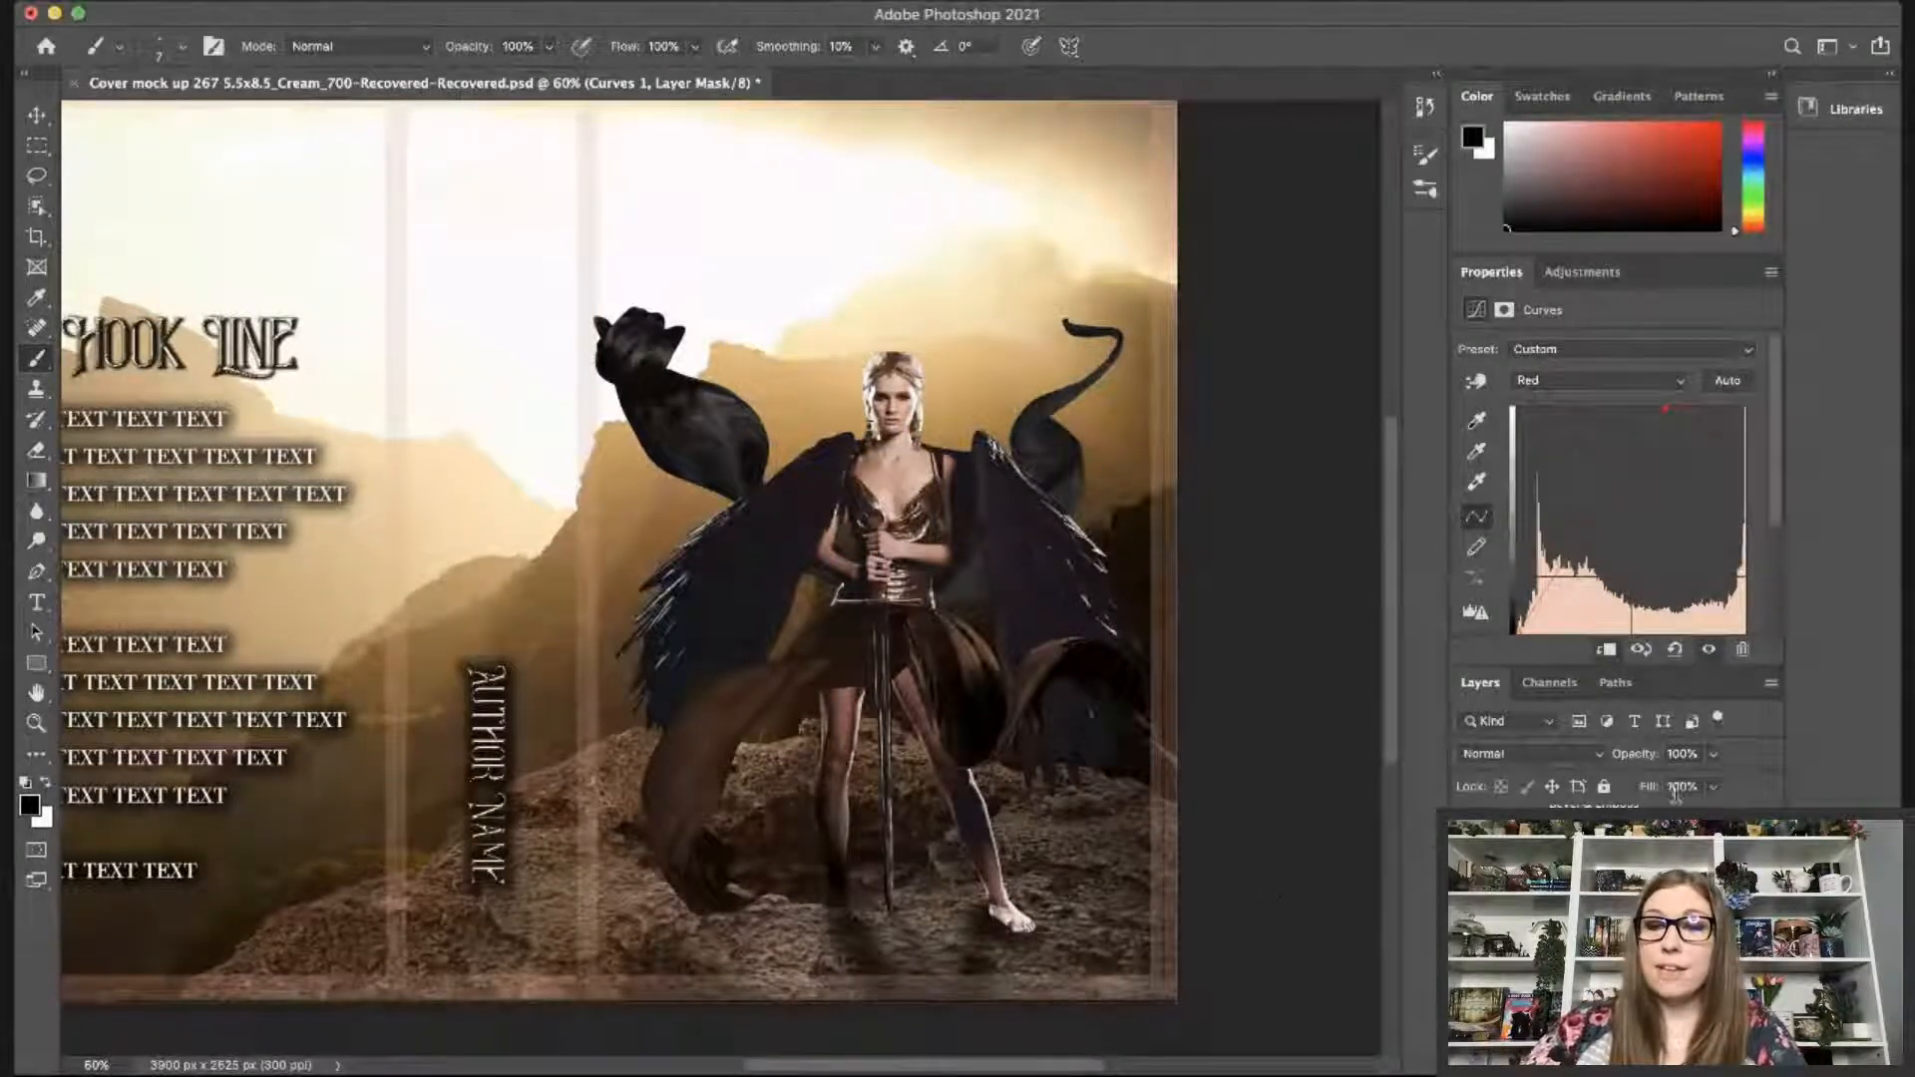
pyautogui.press('super+2')
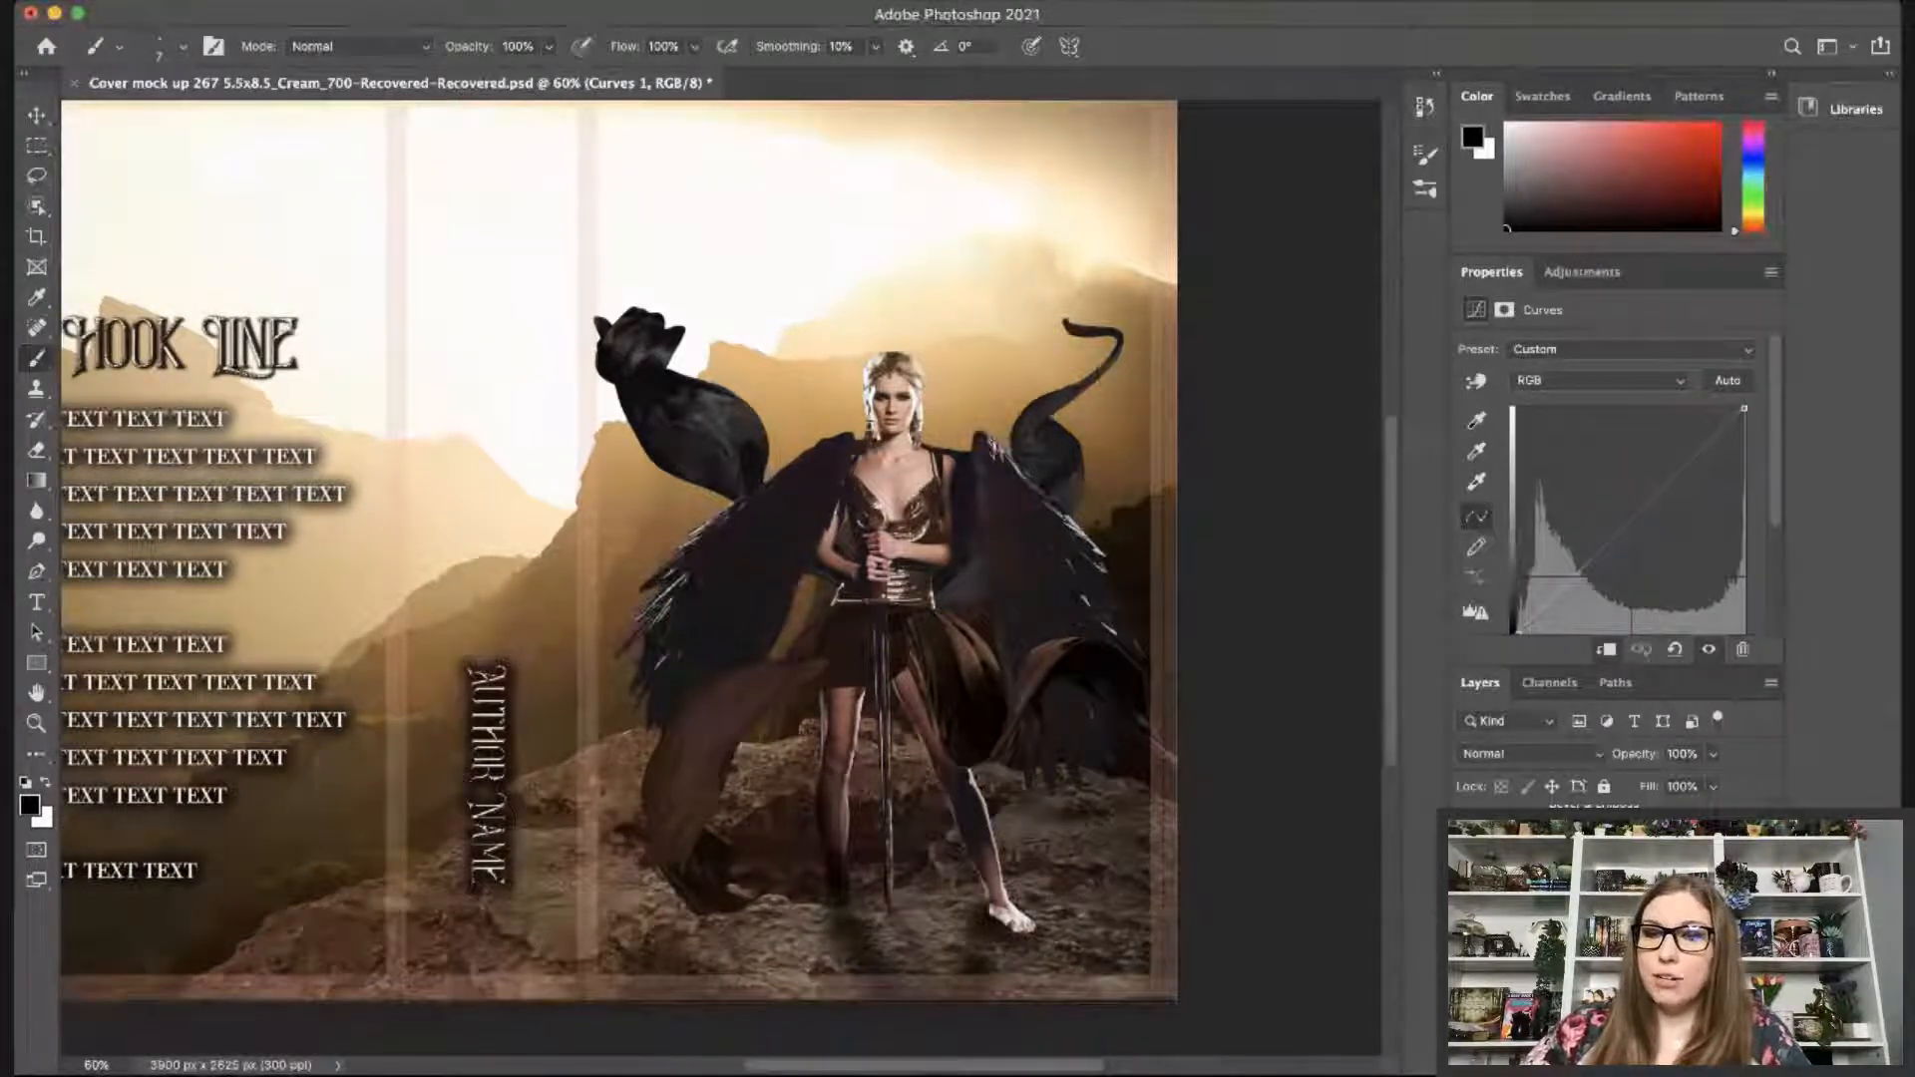
# Duplicate the skirt's Curves adjustment twice, warming the background and back skirt with one copy and clipping the second copy.
pyautogui.press('super+j')
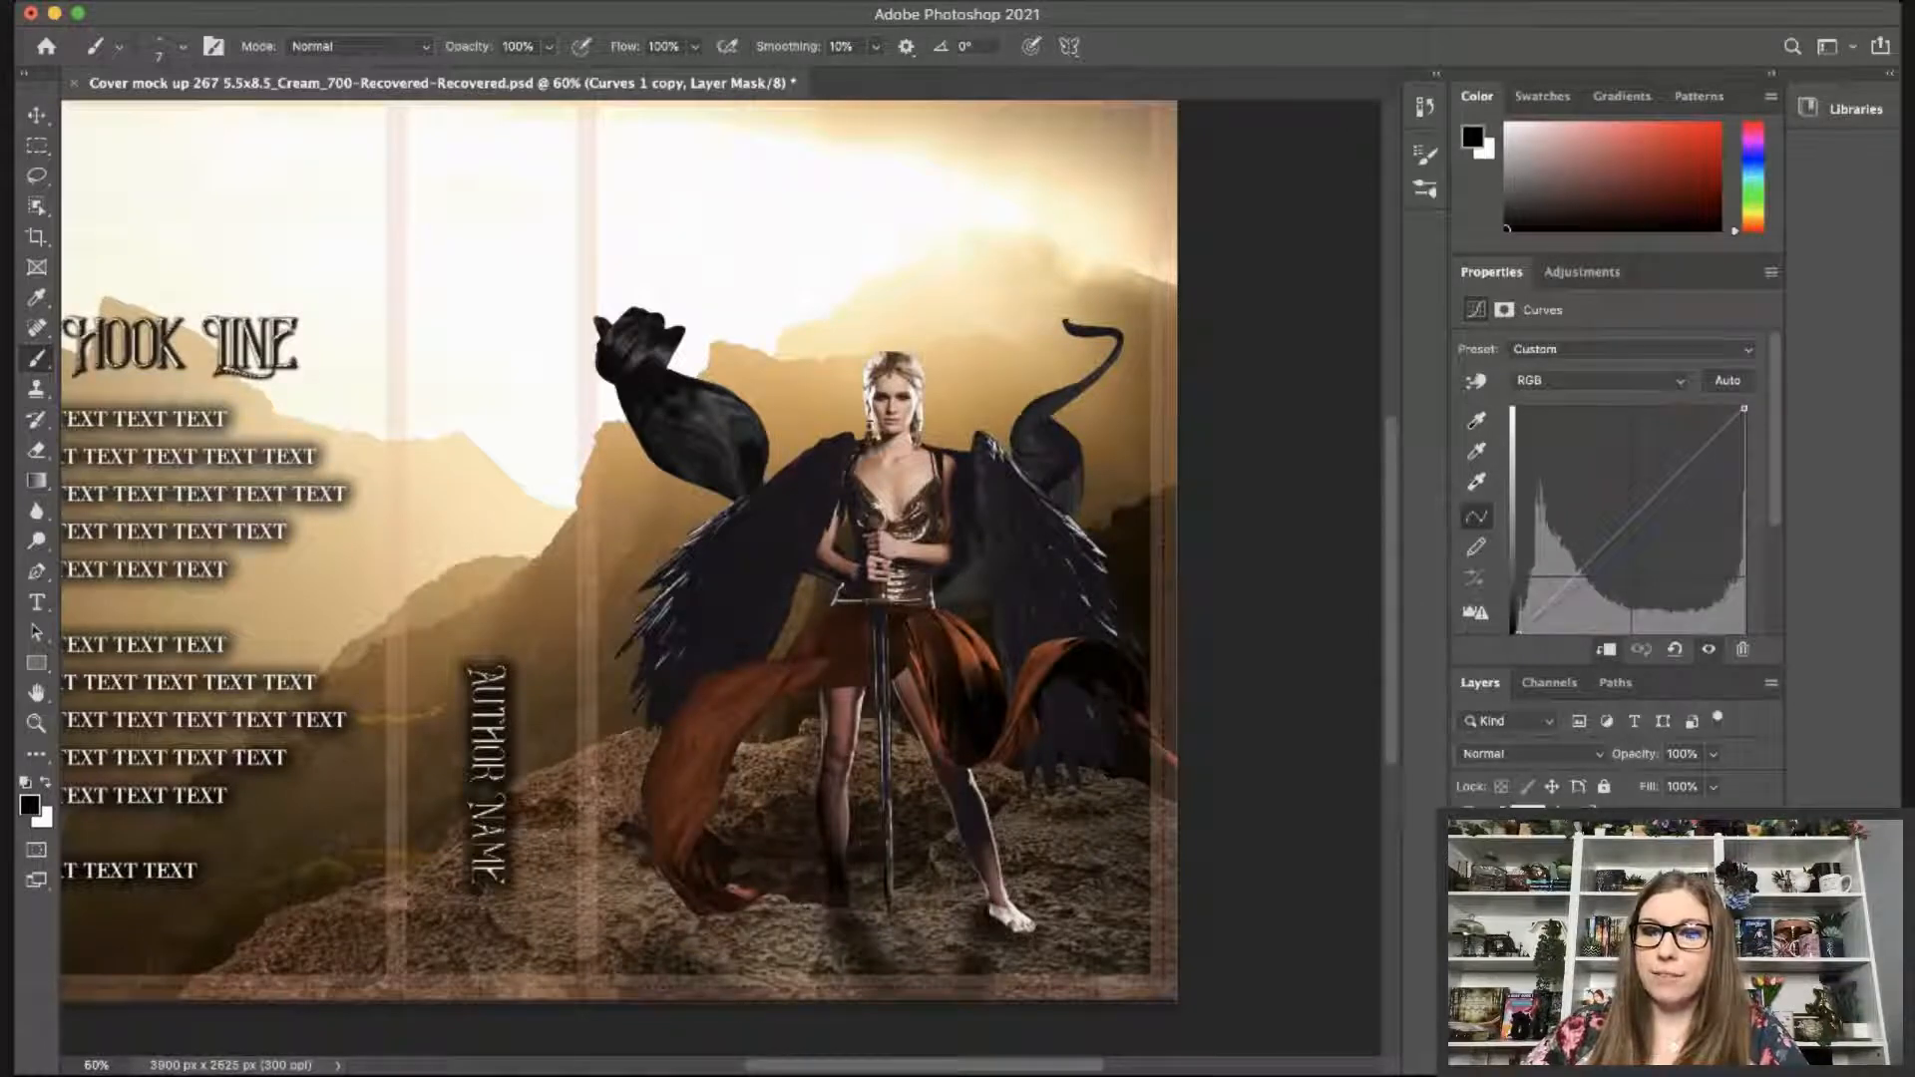
pyautogui.press('super+i')
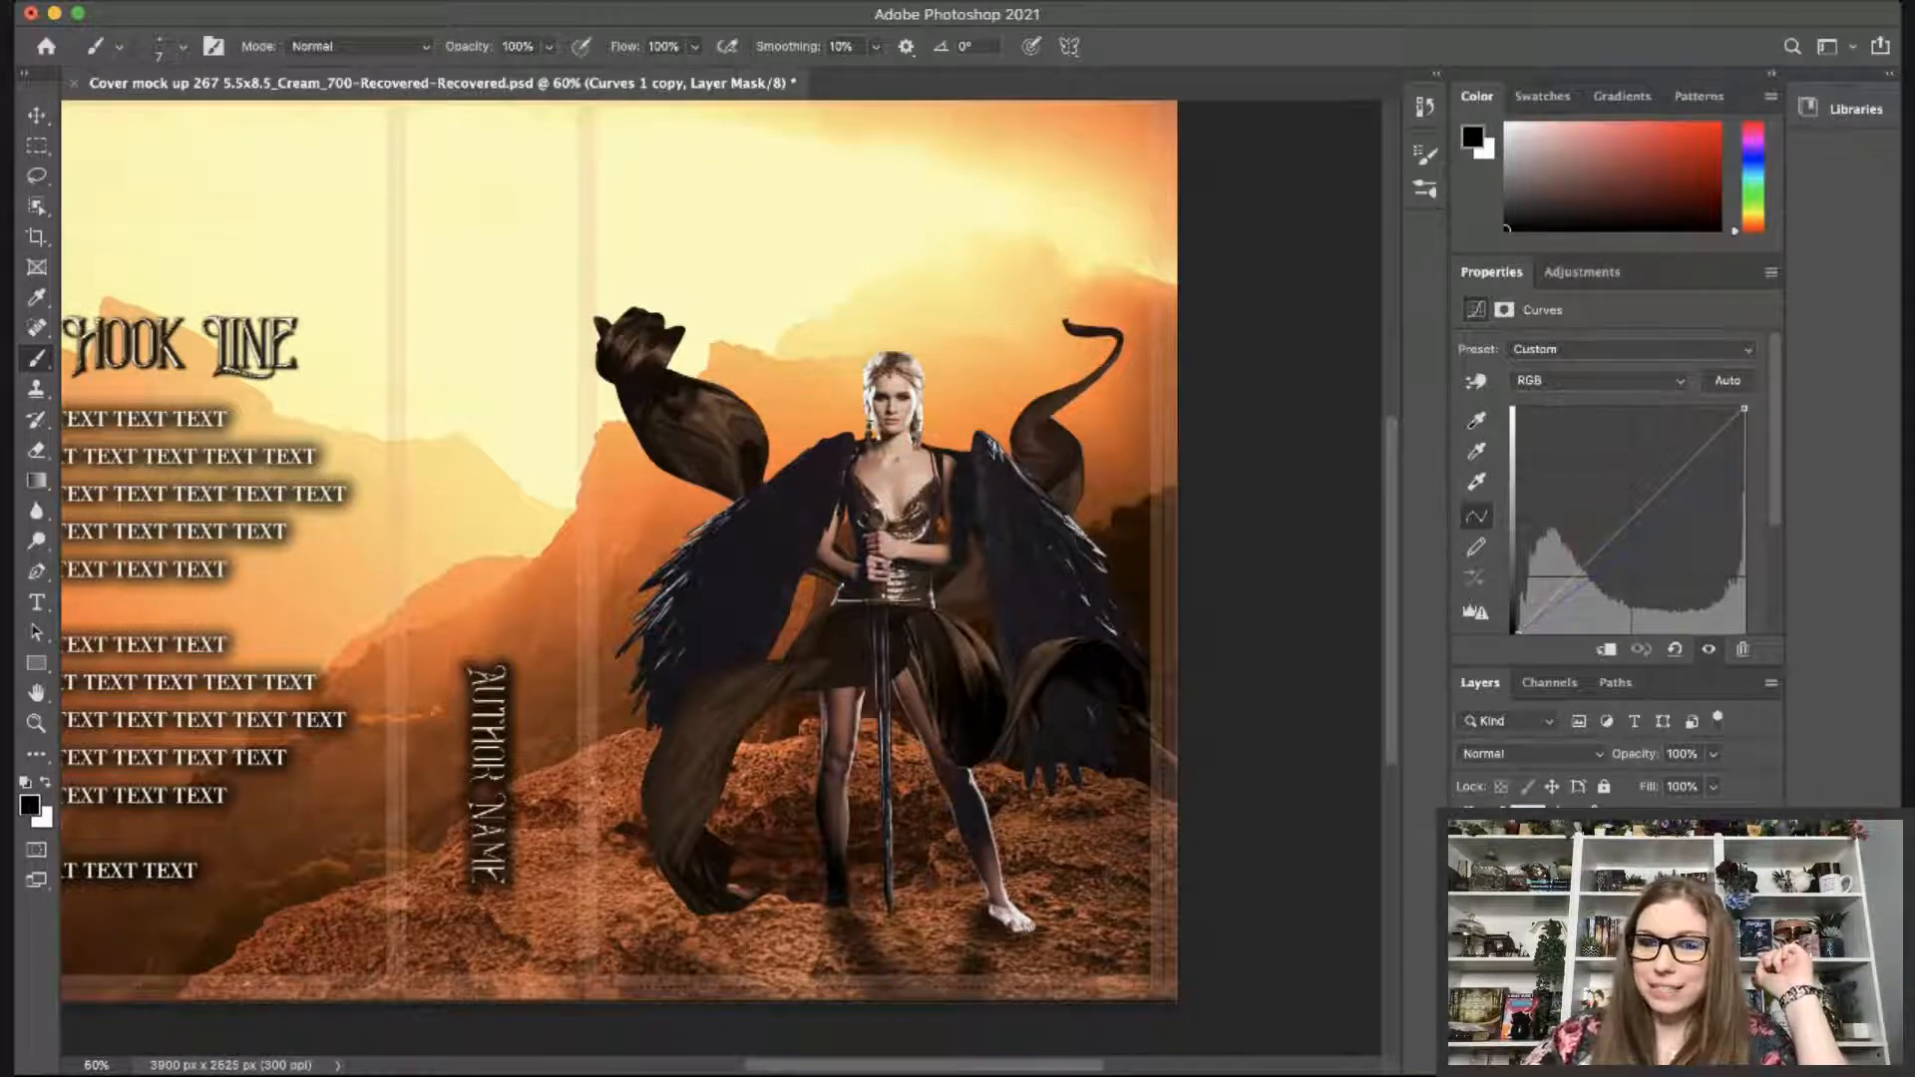
pyautogui.hotkey('ctrl', 'j')
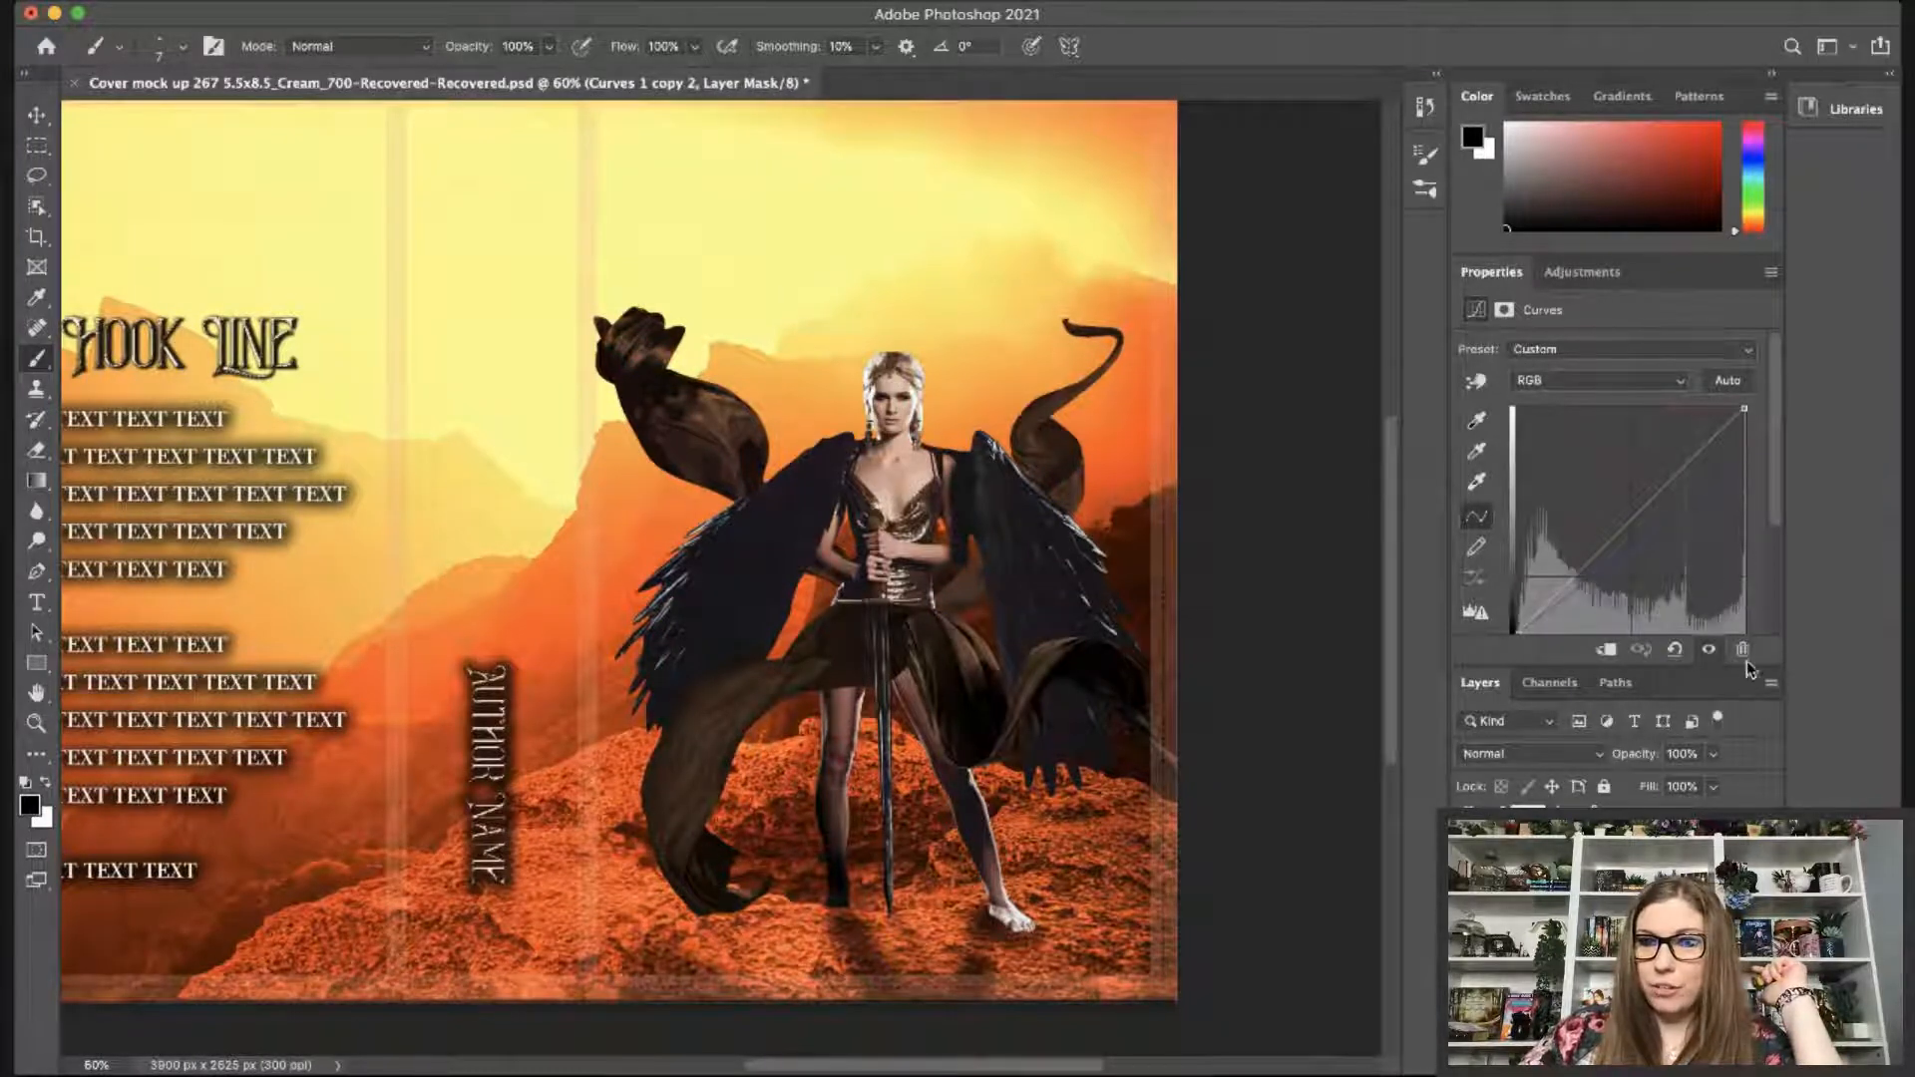
pyautogui.press('alt+super+g')
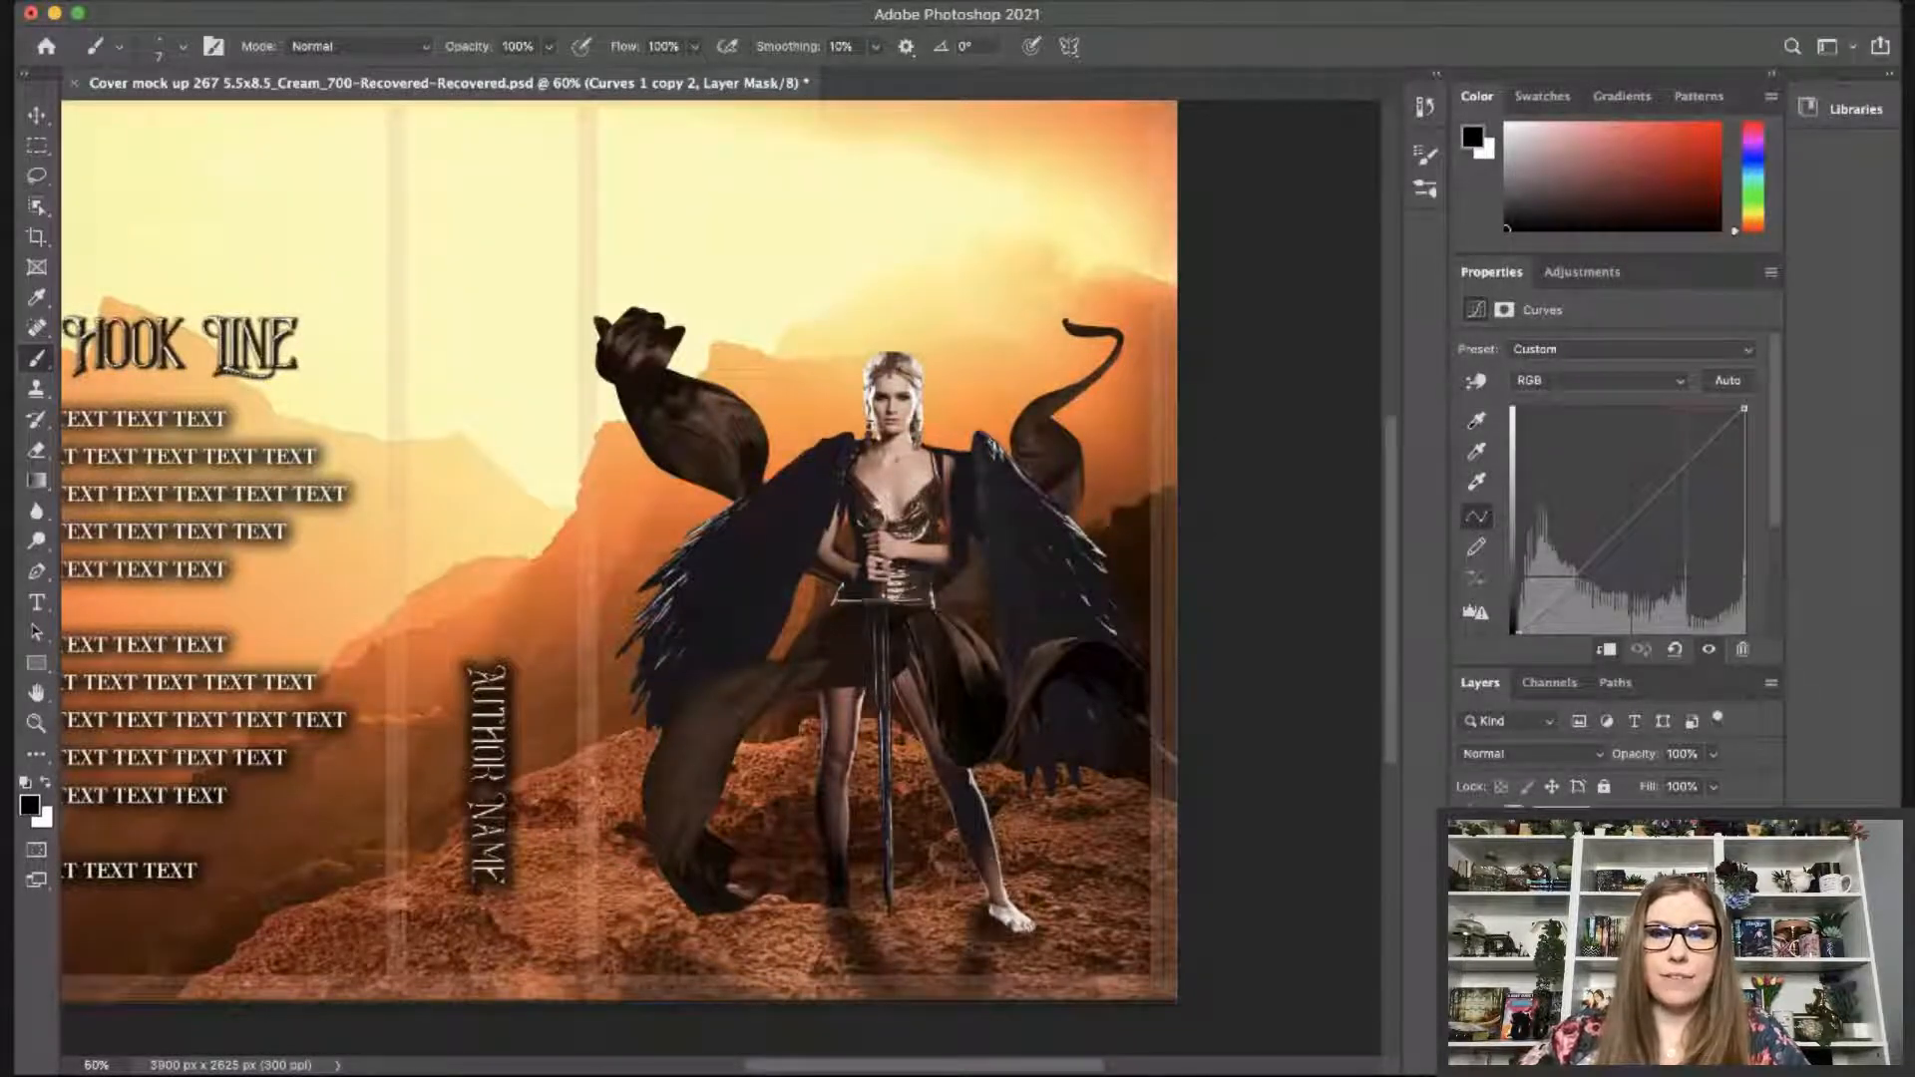
# Lasso the lower feathers of the wing beside the rearing fabric and add a Curves adjustment there with boosted Blue channel highlights.
pyautogui.press('l')
pyautogui.moveTo(1122, 527)
pyautogui.mouseDown()
pyautogui.moveTo(1042, 533)
pyautogui.moveTo(1145, 618)
pyautogui.moveTo(1122, 528)
pyautogui.mouseUp()
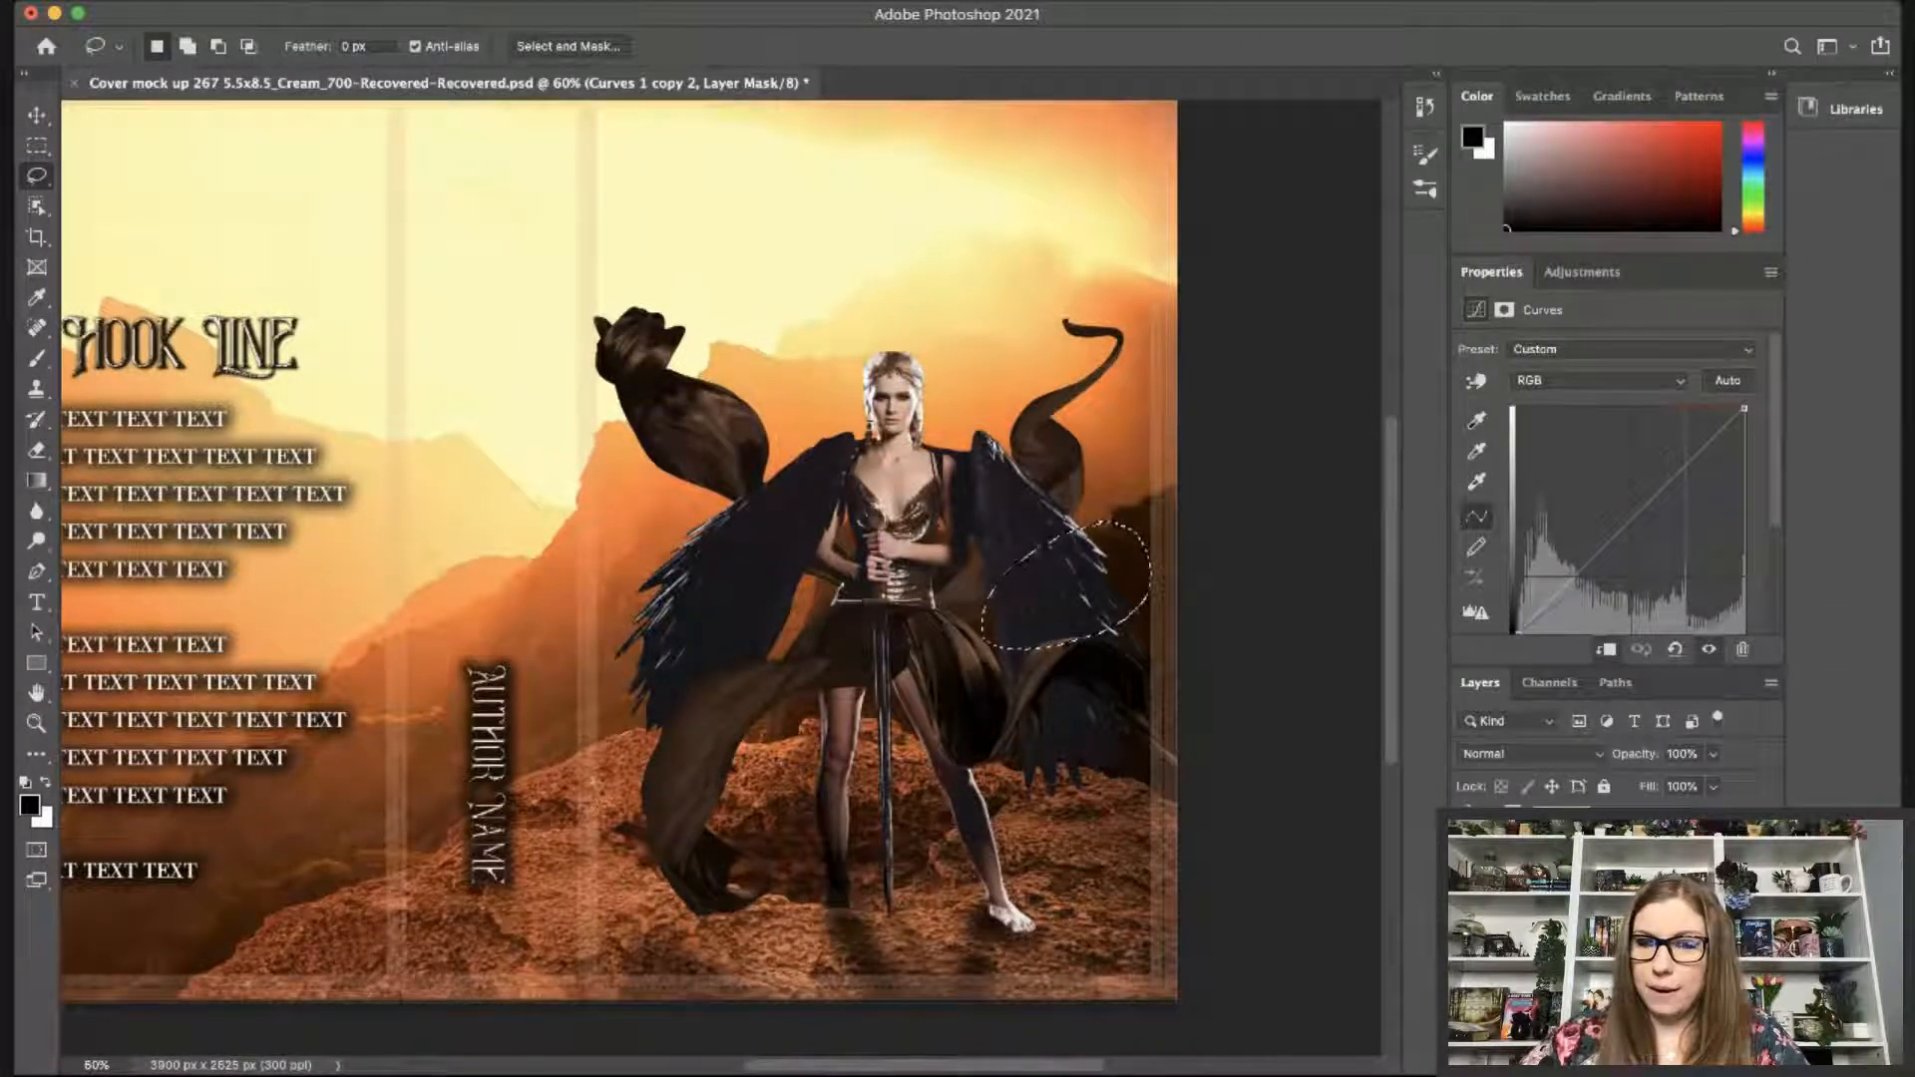
pyautogui.scroll(-2, 1616, 848)
pyautogui.click(1616, 848)
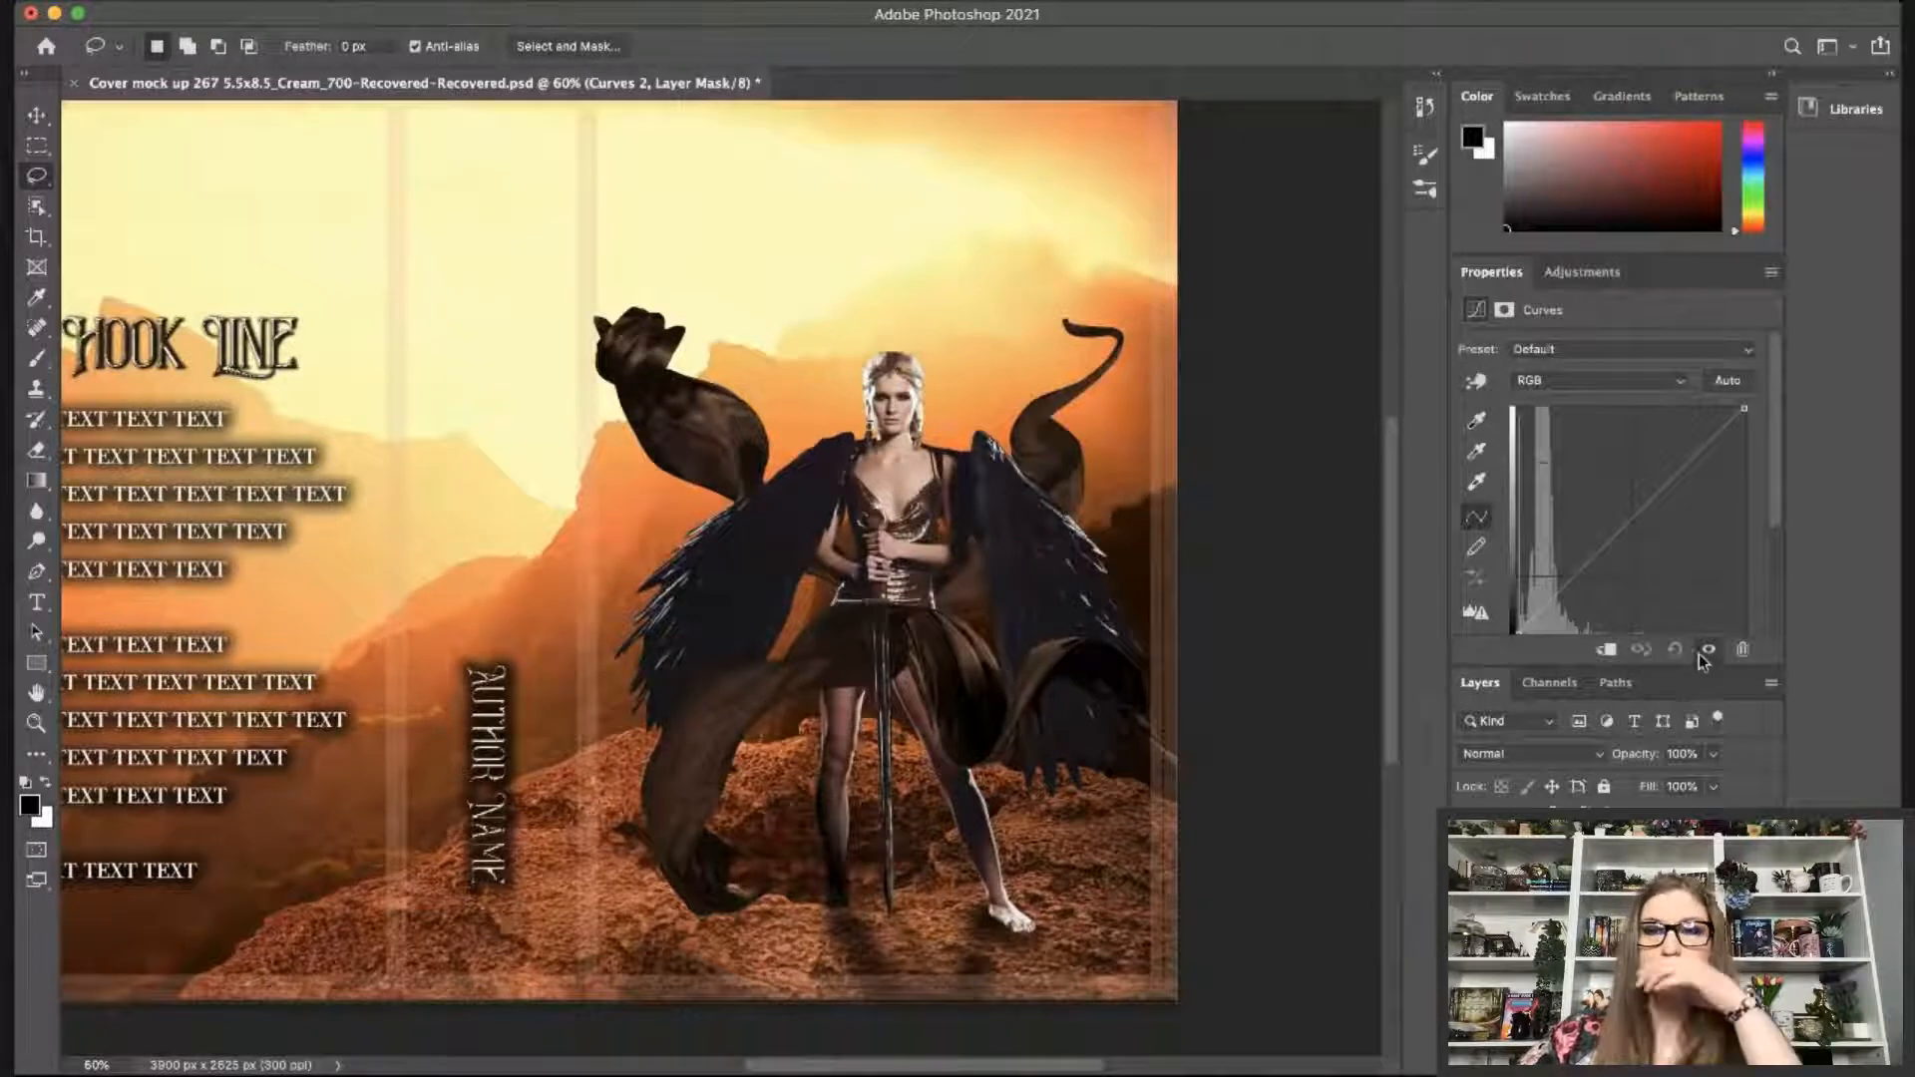
pyautogui.click(1603, 443)
pyautogui.moveTo(1744, 408); pyautogui.dragTo(1674, 409)
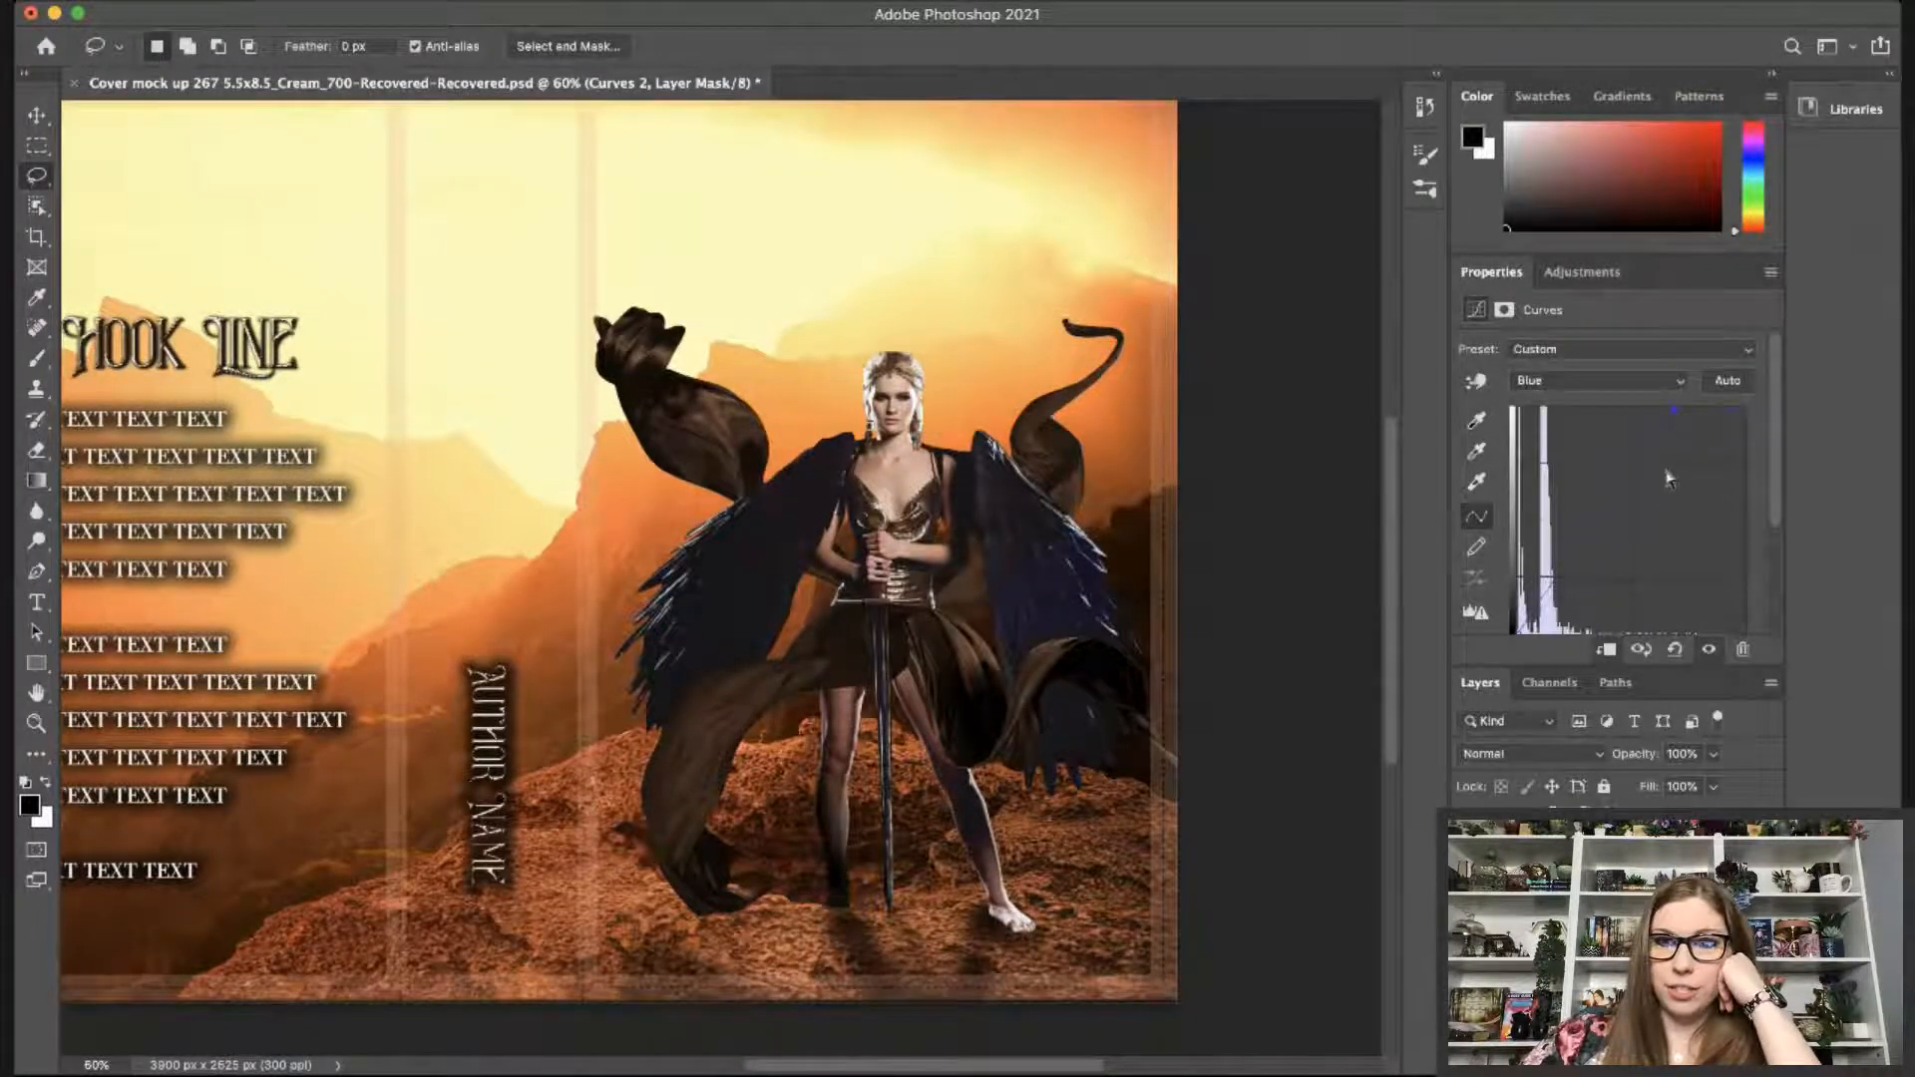
pyautogui.moveTo(1676, 409)
pyautogui.mouseDown()
pyautogui.moveTo(1652, 413)
pyautogui.moveTo(1672, 410)
pyautogui.mouseUp()
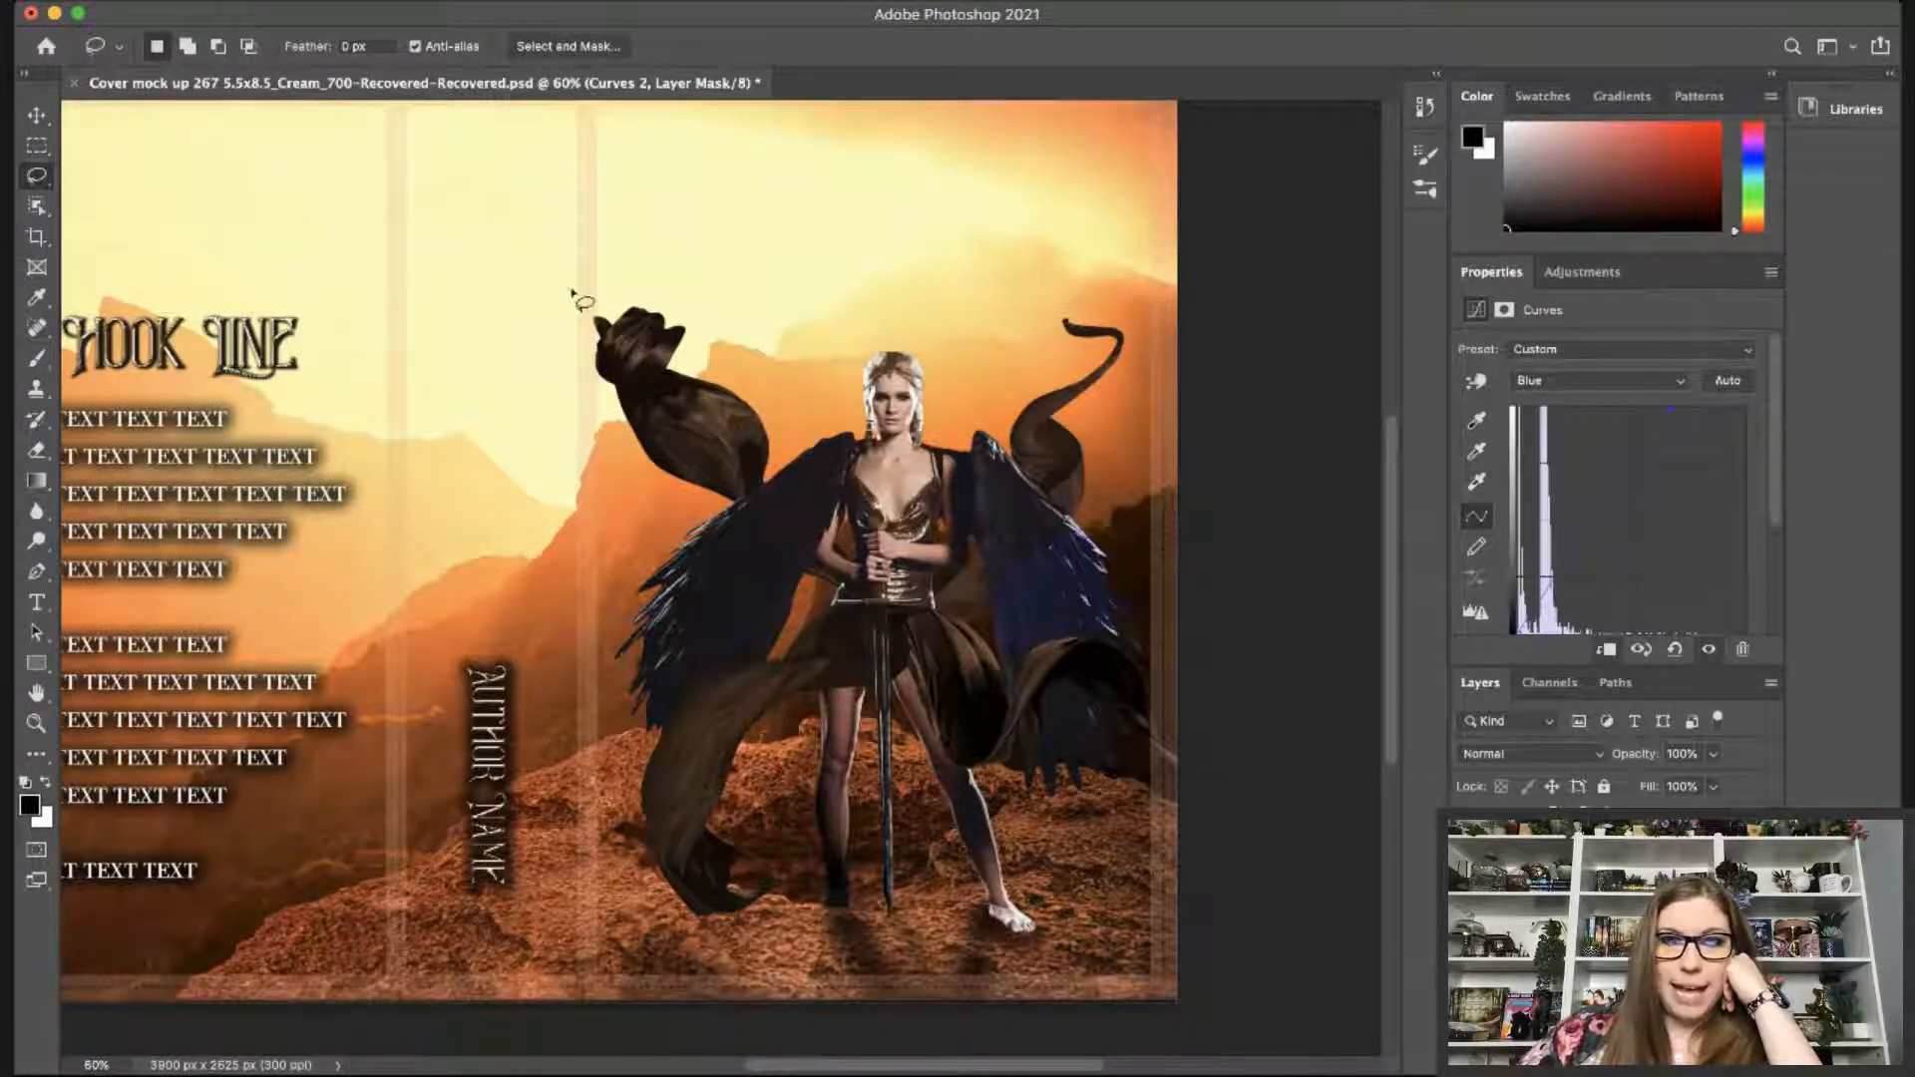
# Paint the wing Curves mask with a white 125-size brush to extend the blue tint over both wings.
pyautogui.click(38, 361)
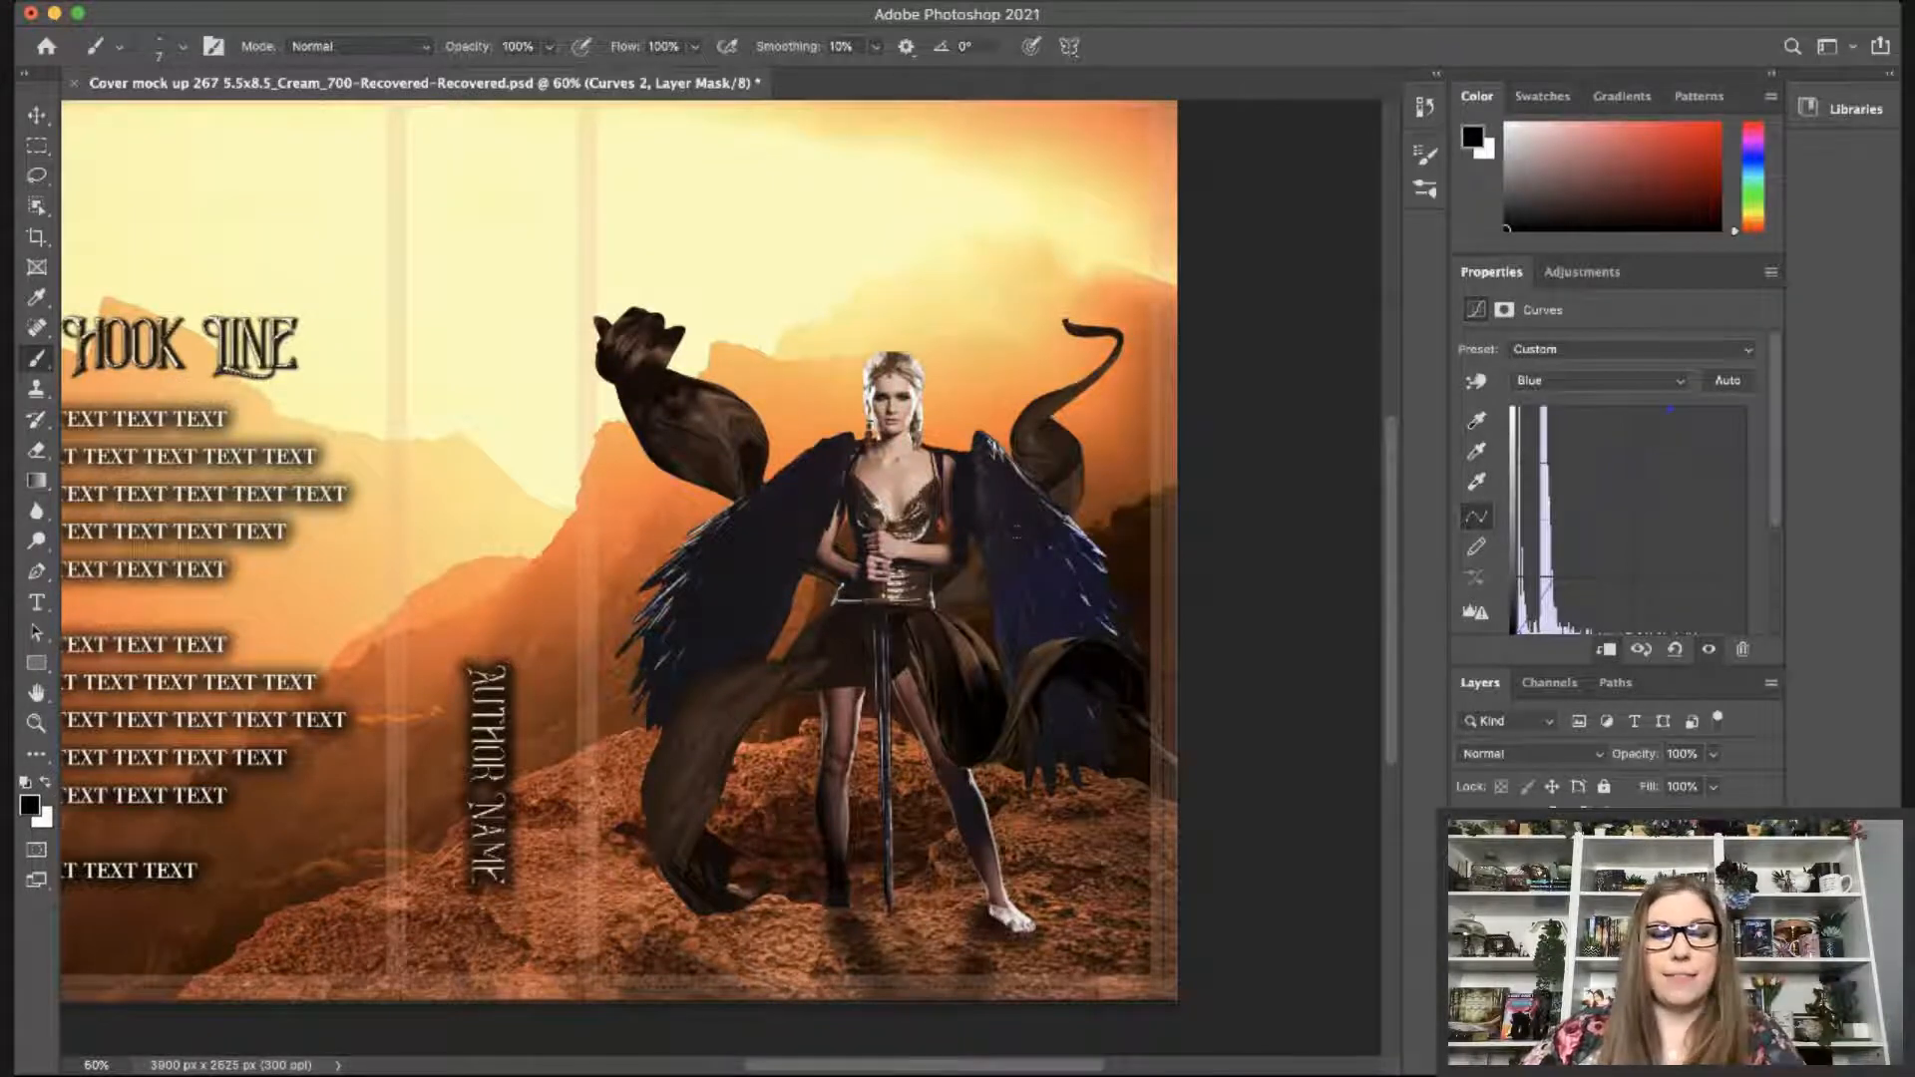
pyautogui.press('x')
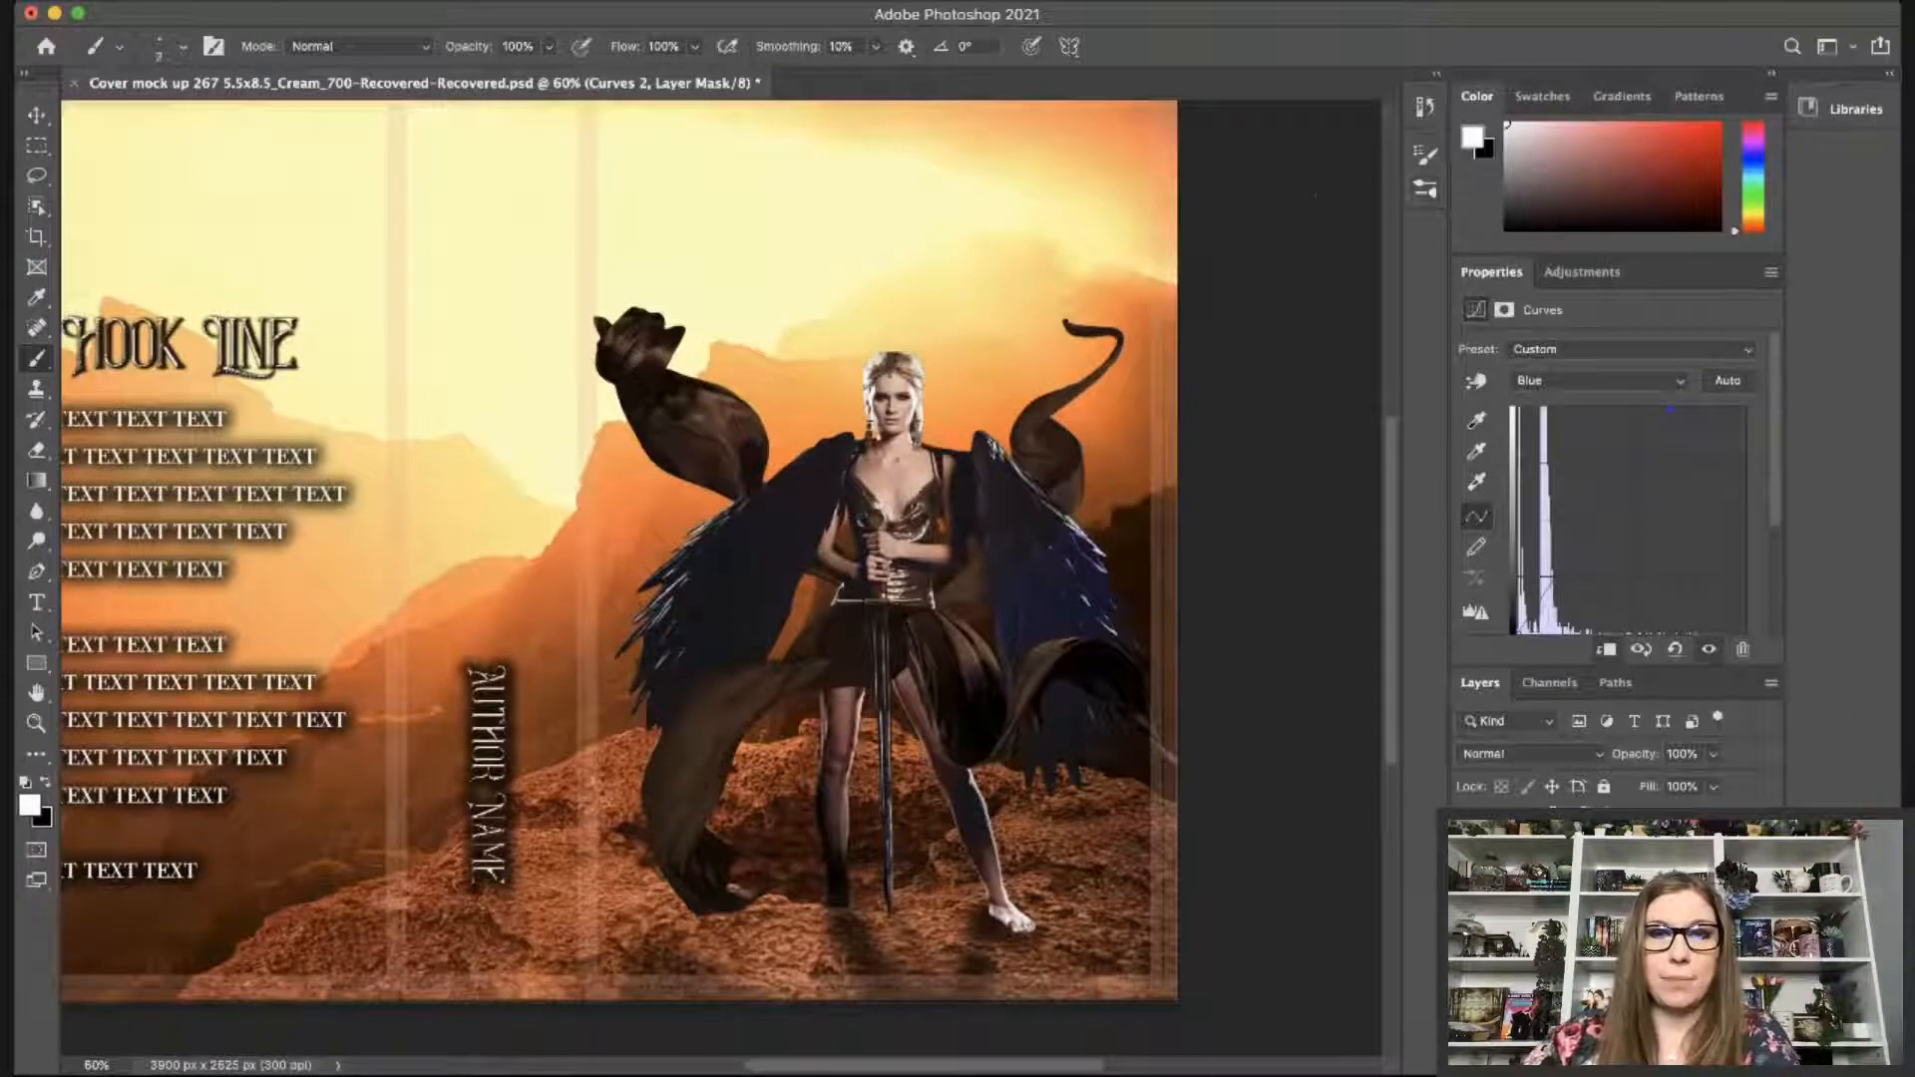
pyautogui.press(']')
pyautogui.press(']')
pyautogui.press(']')
pyautogui.press(']')
pyautogui.press(']')
pyautogui.press(']')
pyautogui.press(']')
pyautogui.press(']')
pyautogui.press(']')
pyautogui.moveTo(1006, 570)
pyautogui.mouseDown()
pyautogui.moveTo(1016, 514)
pyautogui.moveTo(1095, 594)
pyautogui.moveTo(1133, 719)
pyautogui.moveTo(1019, 618)
pyautogui.mouseUp()
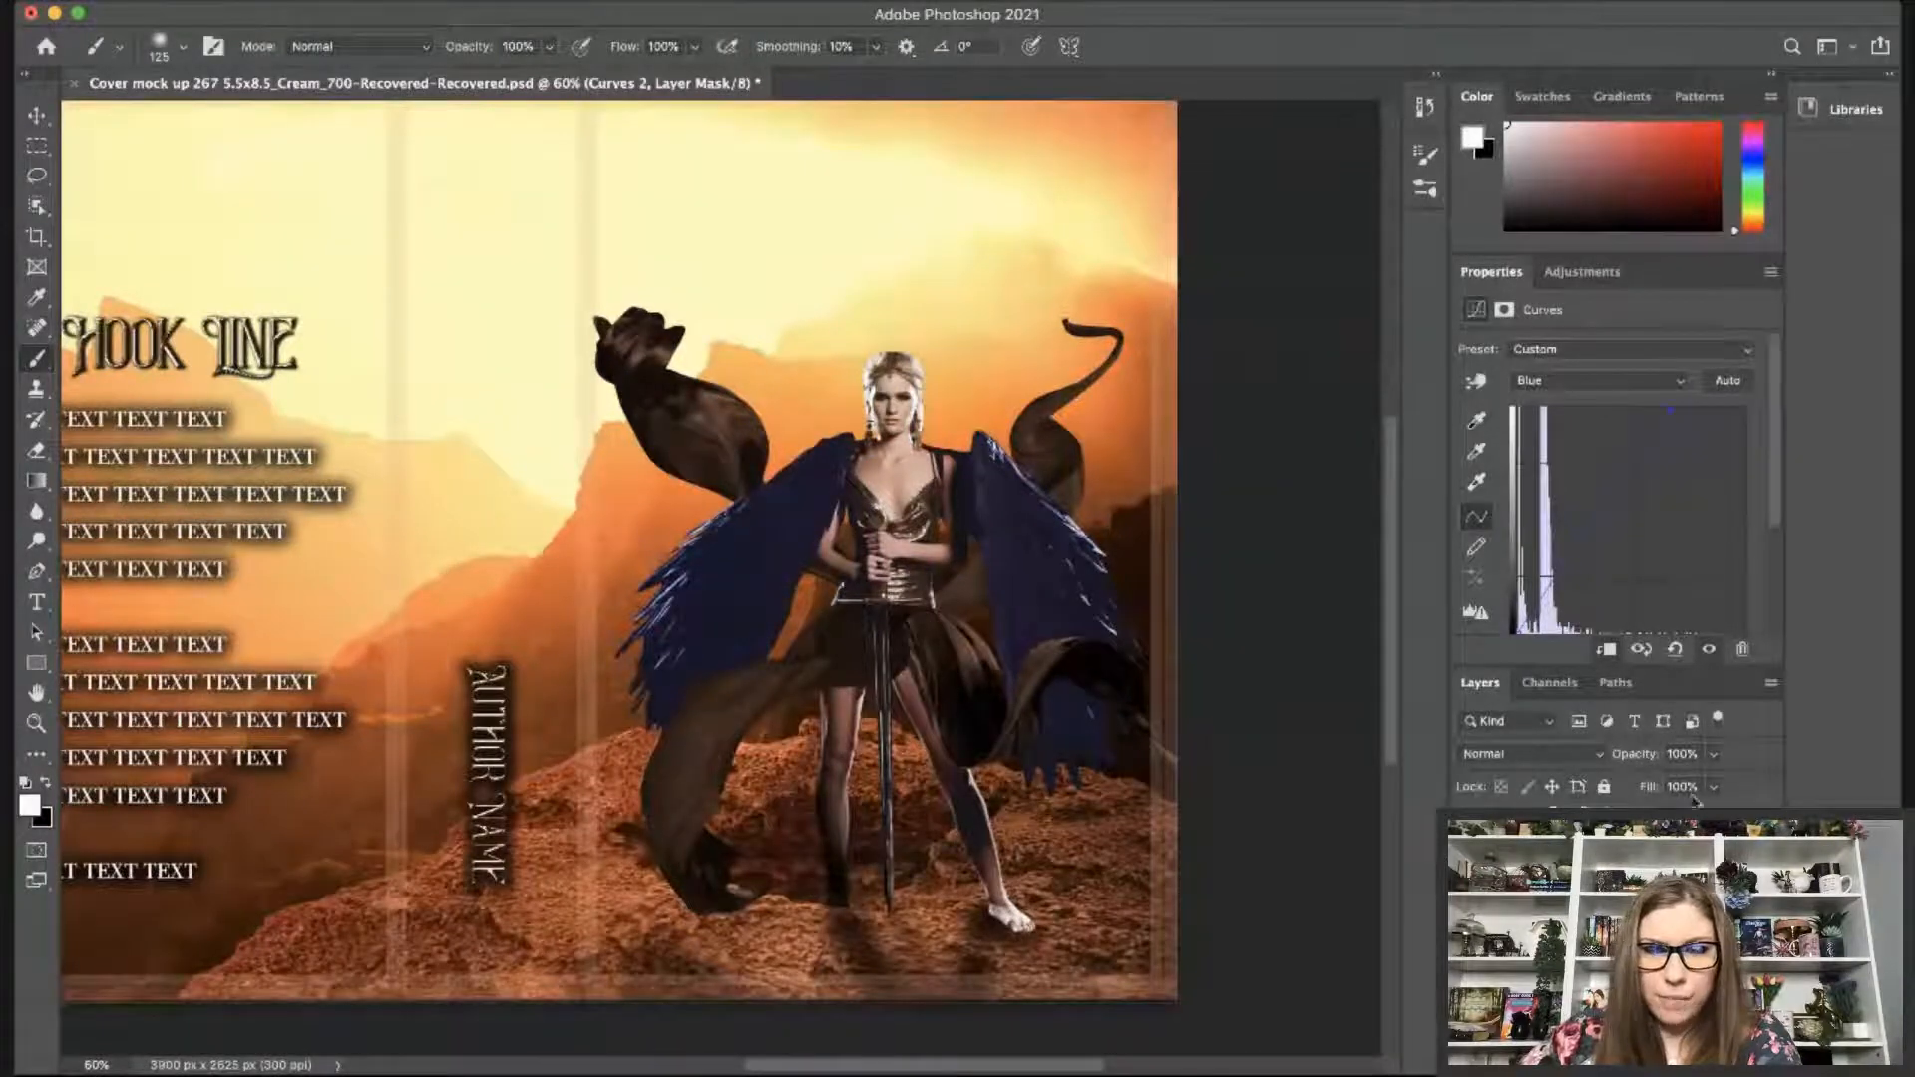
# Lower the Red channel's highlight point in the wings' Curves adjustment.
pyautogui.click(1626, 382)
pyautogui.click(1614, 345)
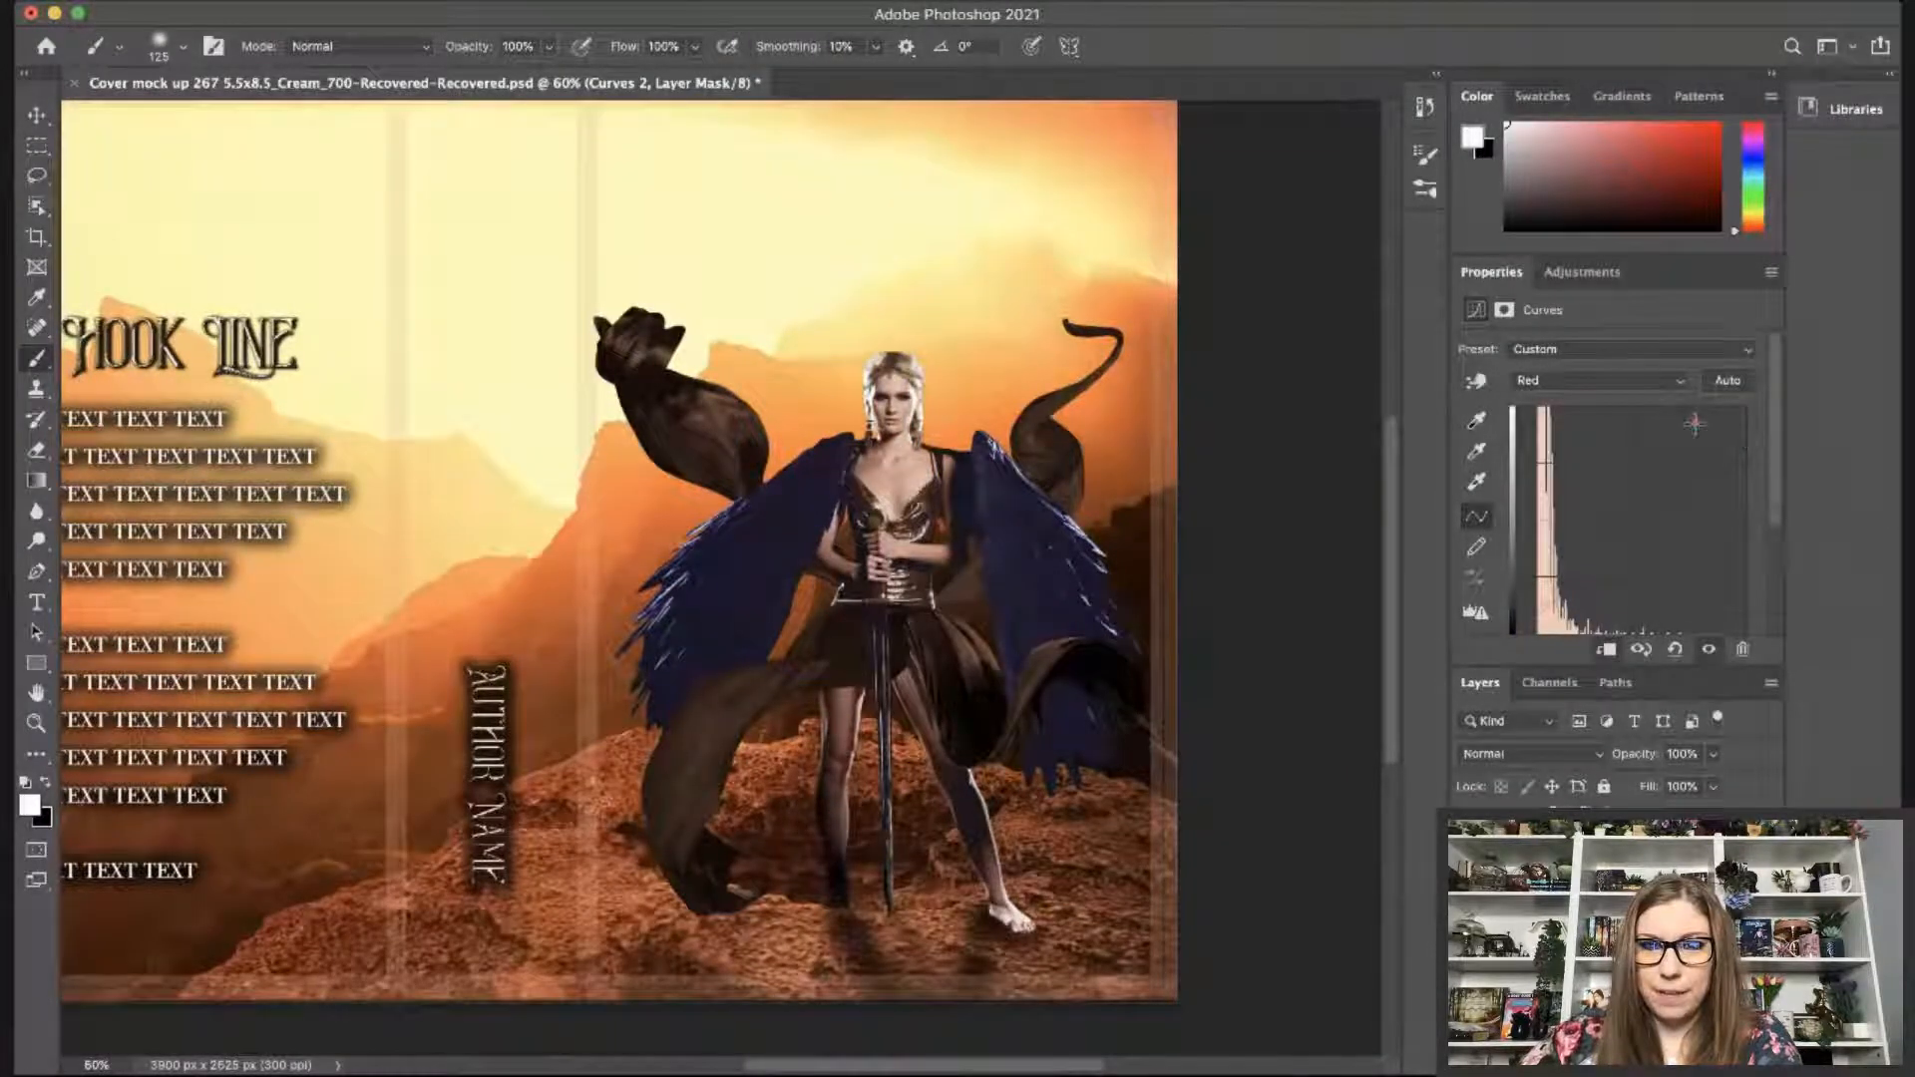
pyautogui.click(1724, 473)
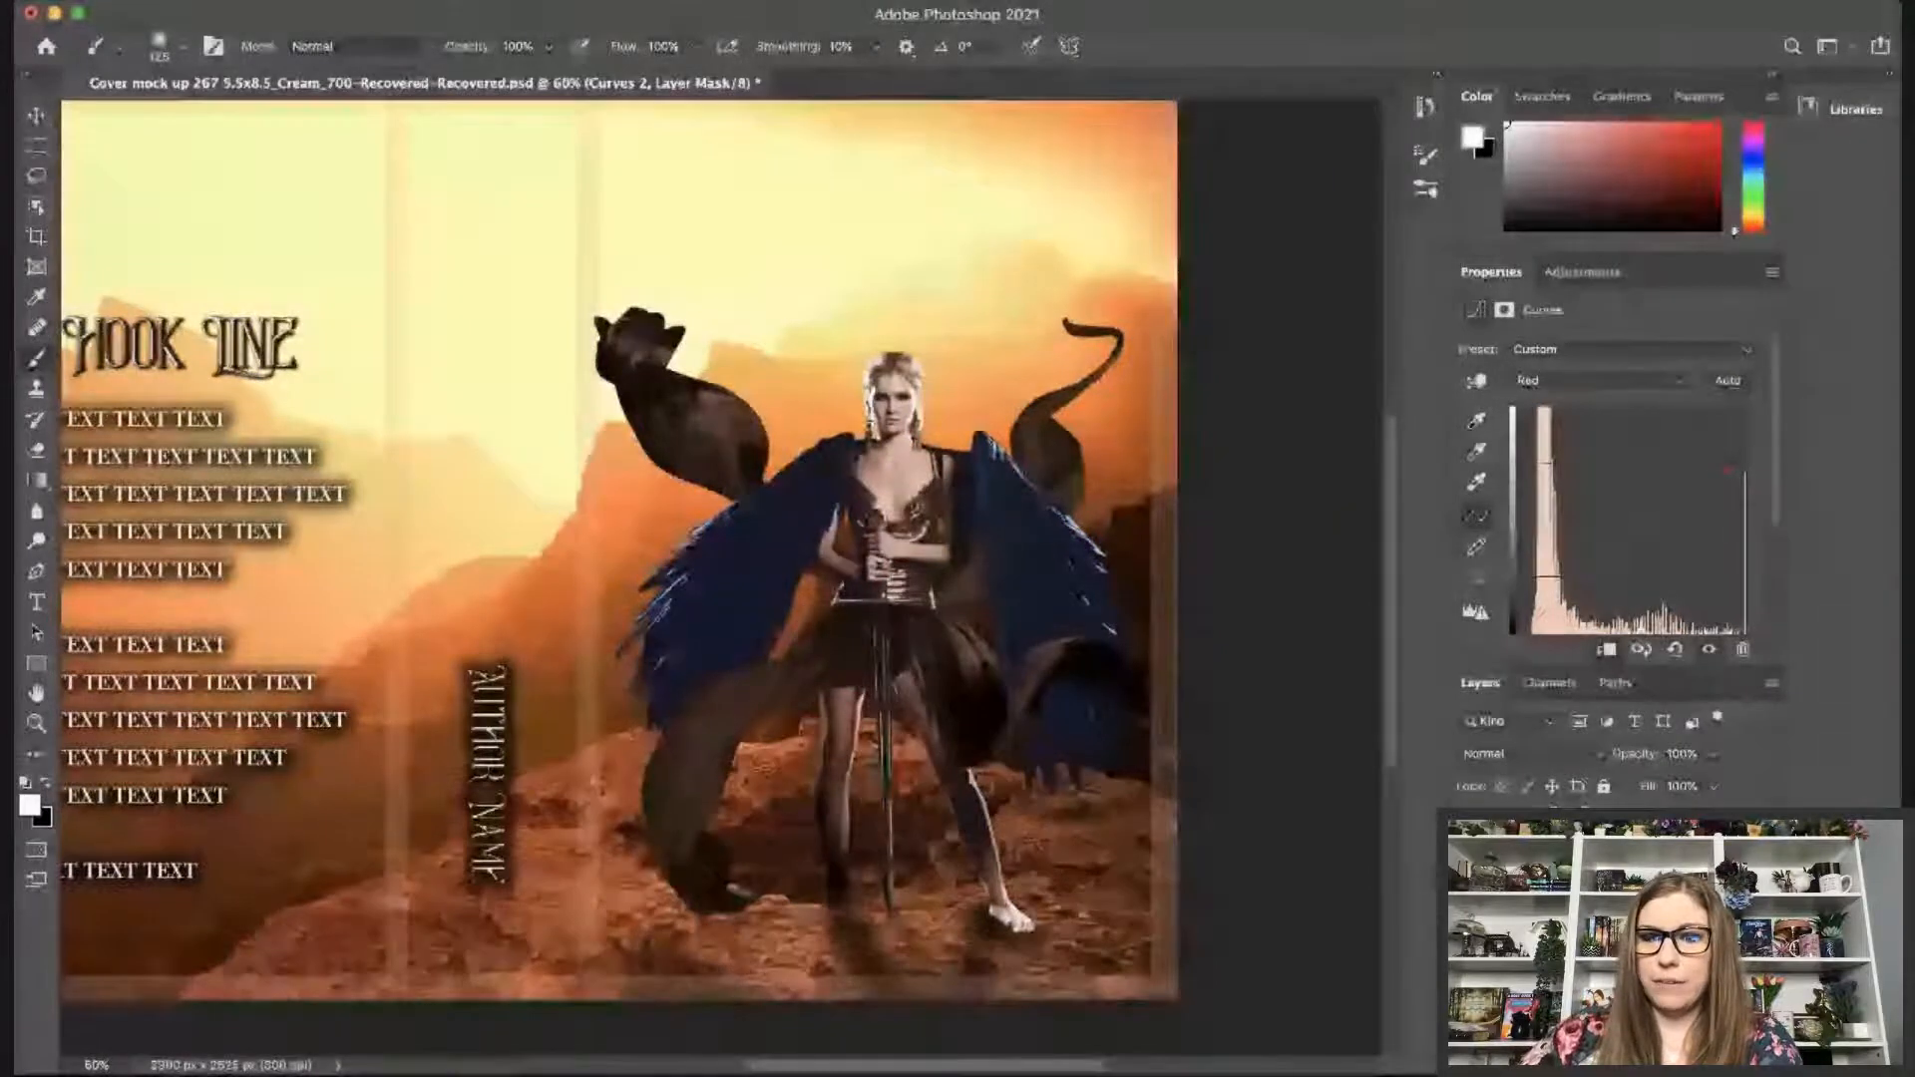
# Add a Brightness/Contrast adjustment clipped to the wings, set its contrast to 55, and select its layer mask.
pyautogui.click(1741, 650)
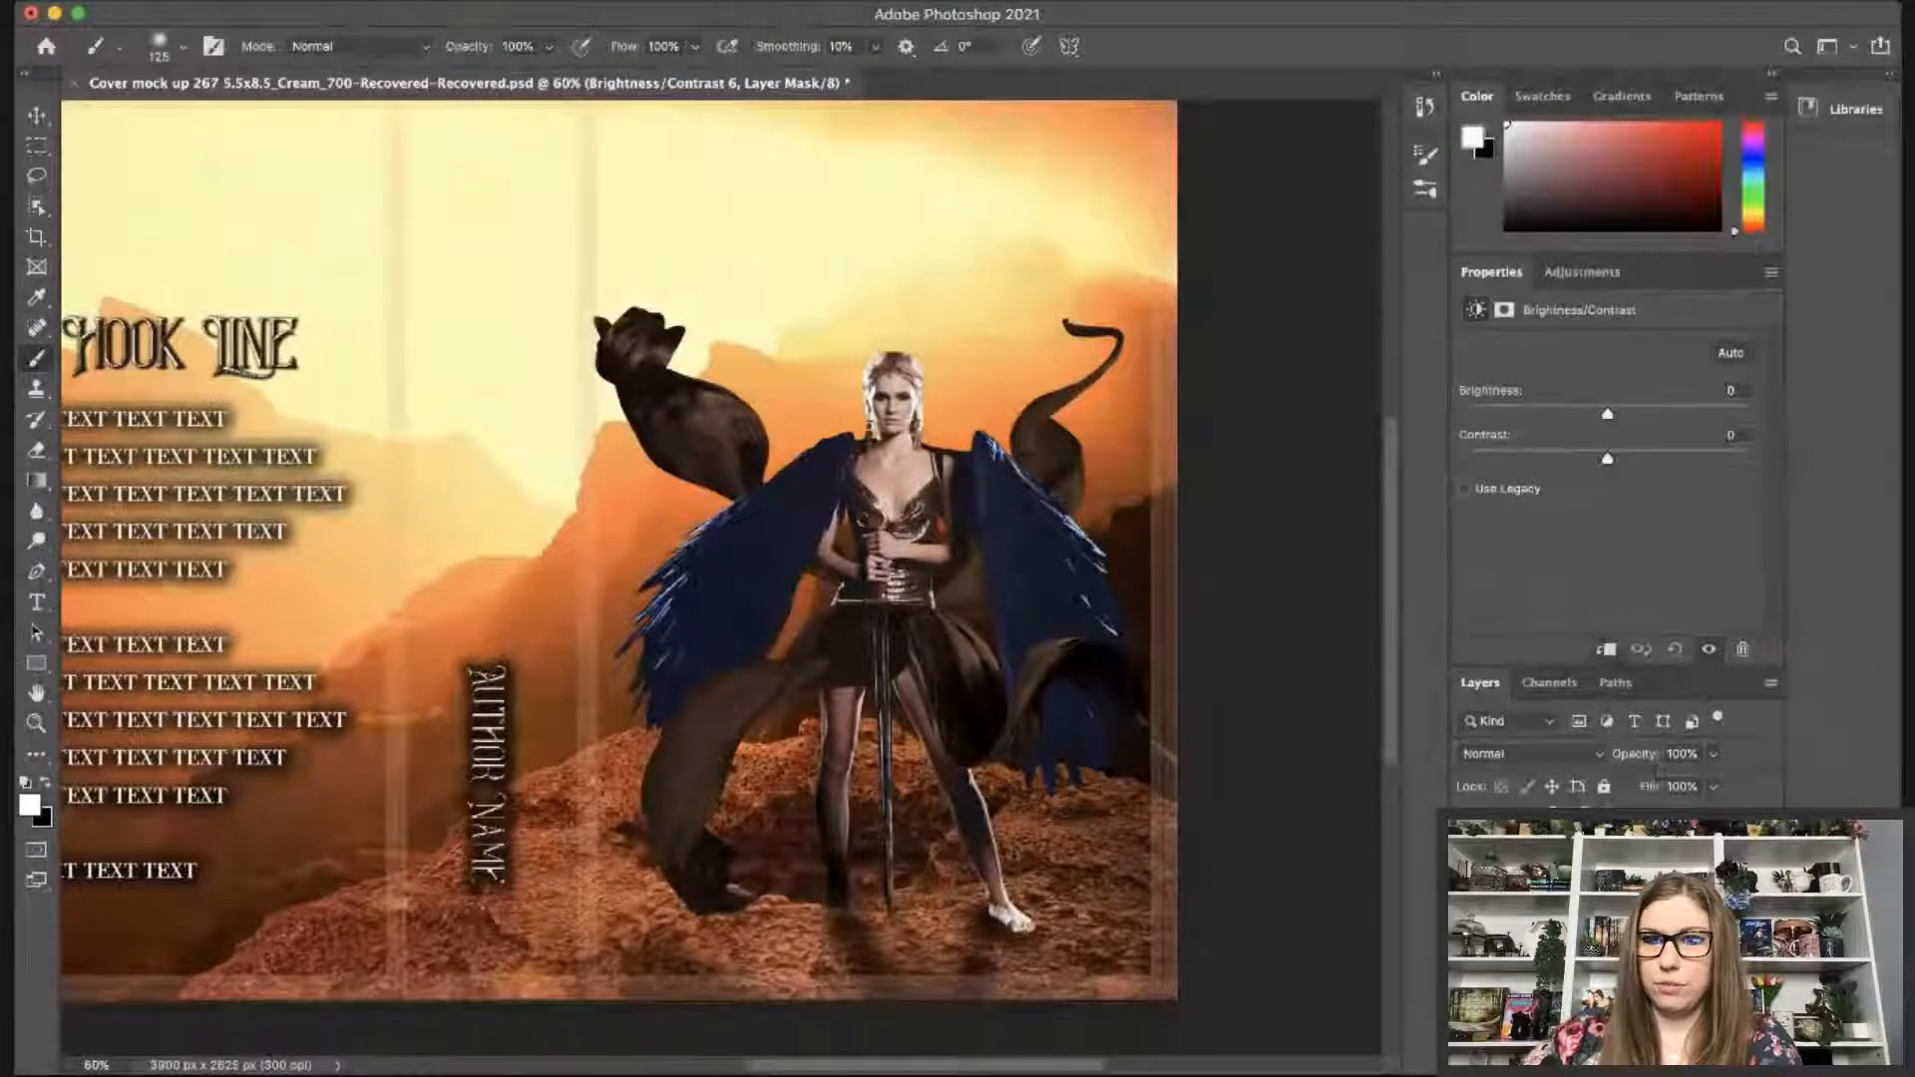
pyautogui.moveTo(1609, 458); pyautogui.dragTo(1706, 464)
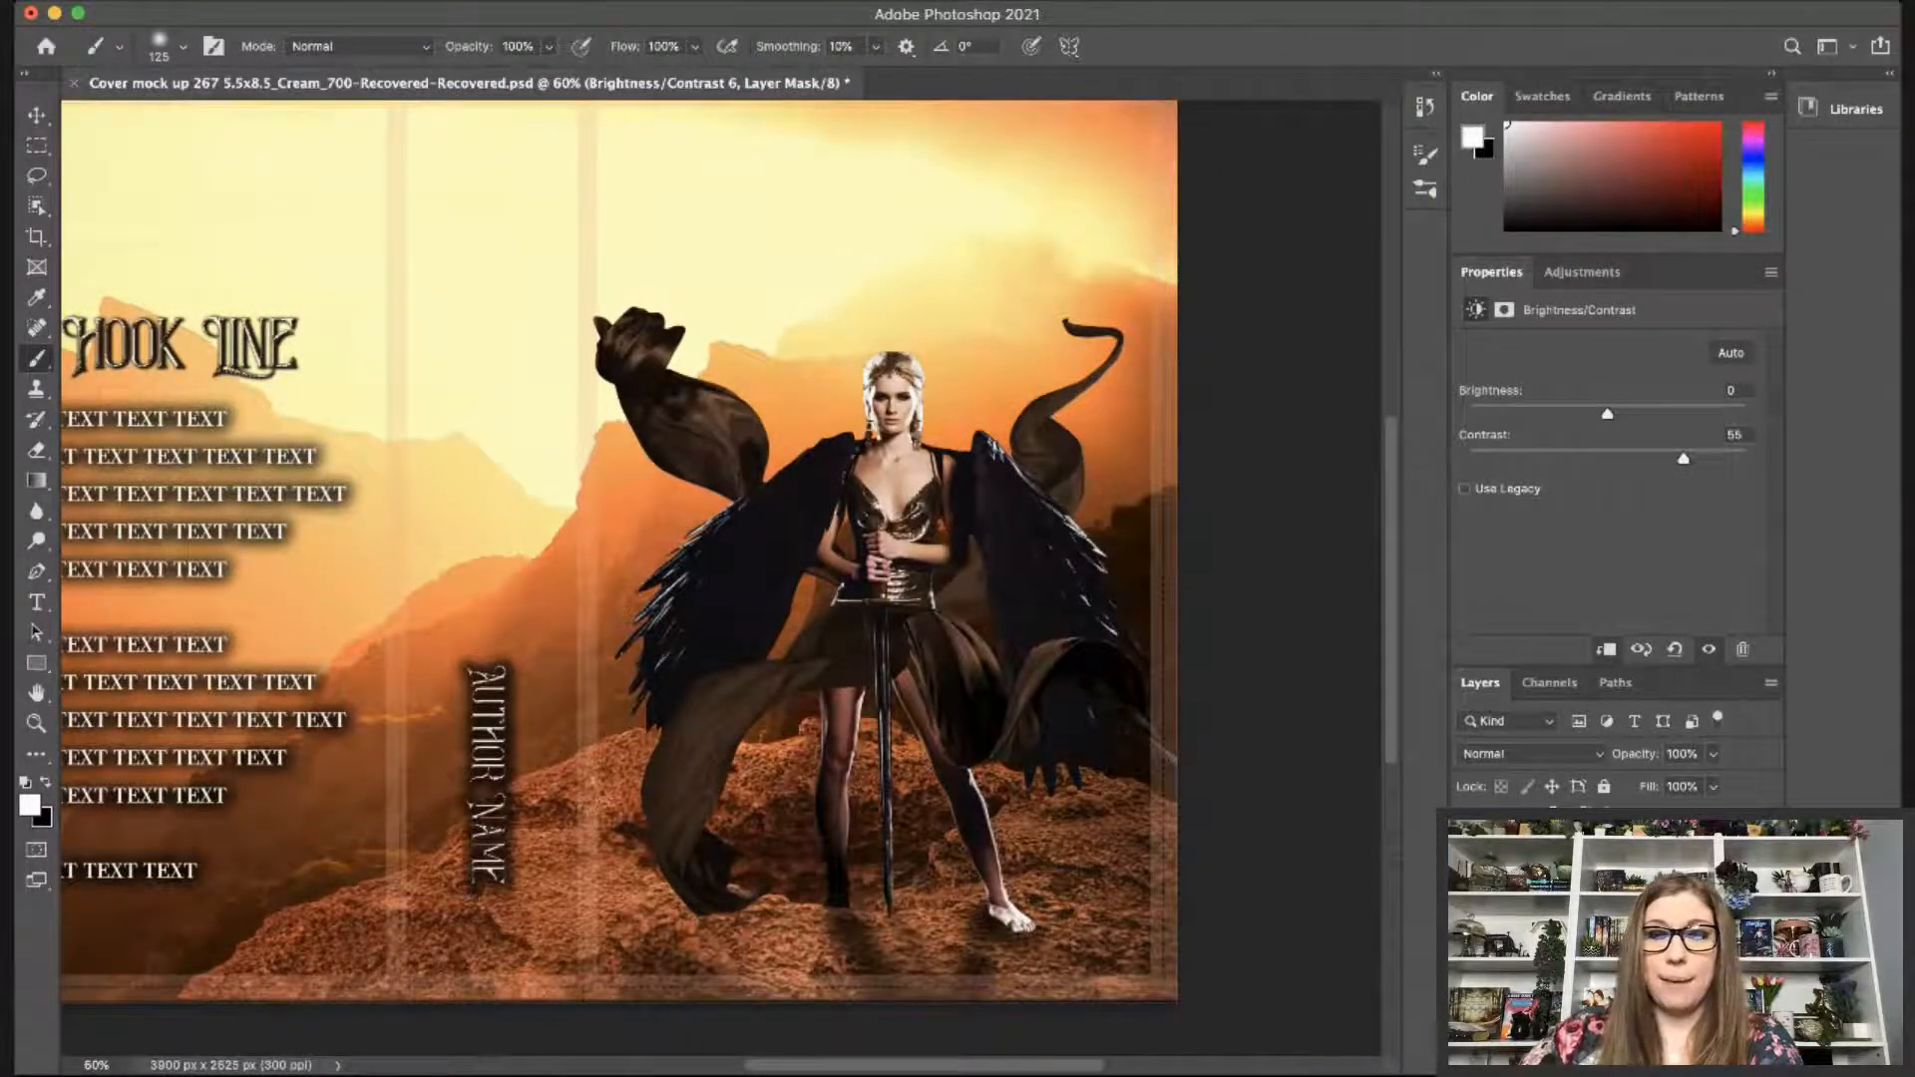
pyautogui.click(1576, 848)
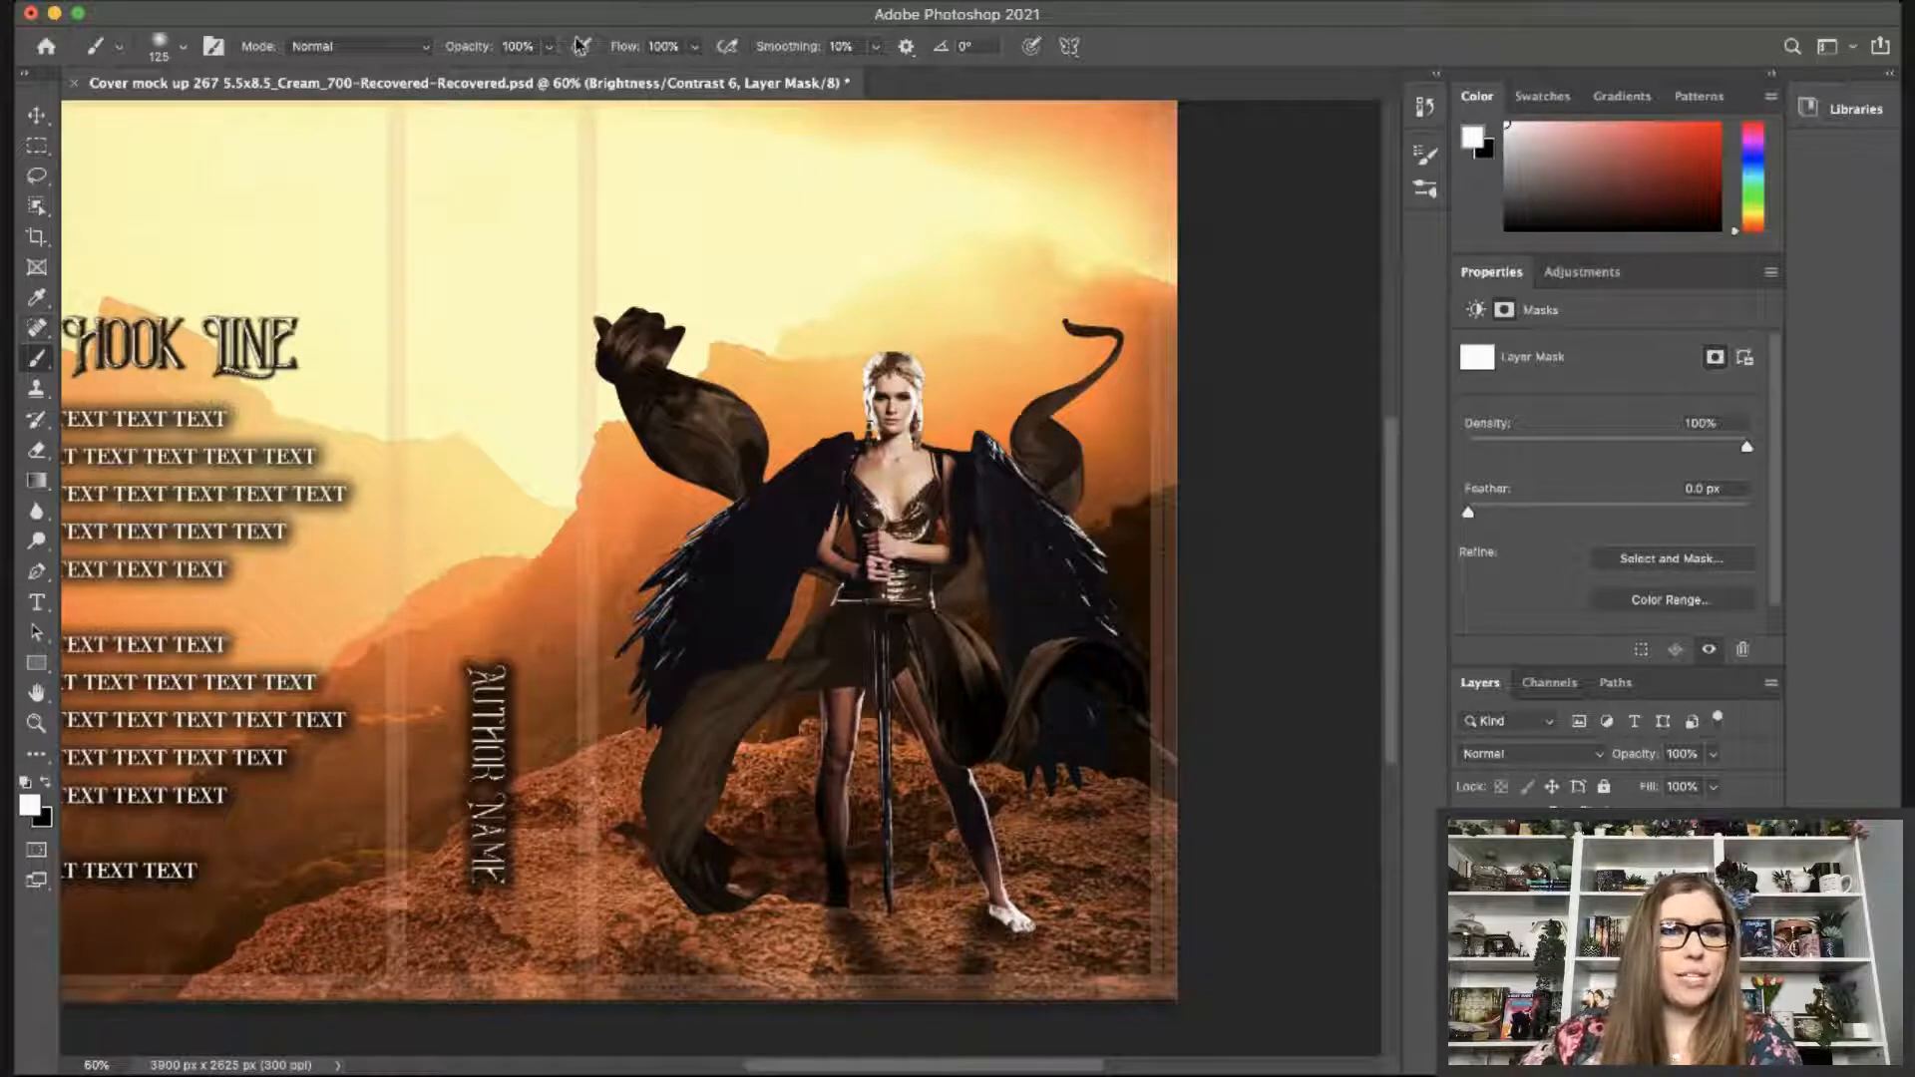
# Paint the Brightness/Contrast mask over the woman's body with a large soft black brush at 31% opacity to soften the contrast.
pyautogui.press('4')
pyautogui.press('3')
pyautogui.press('1')
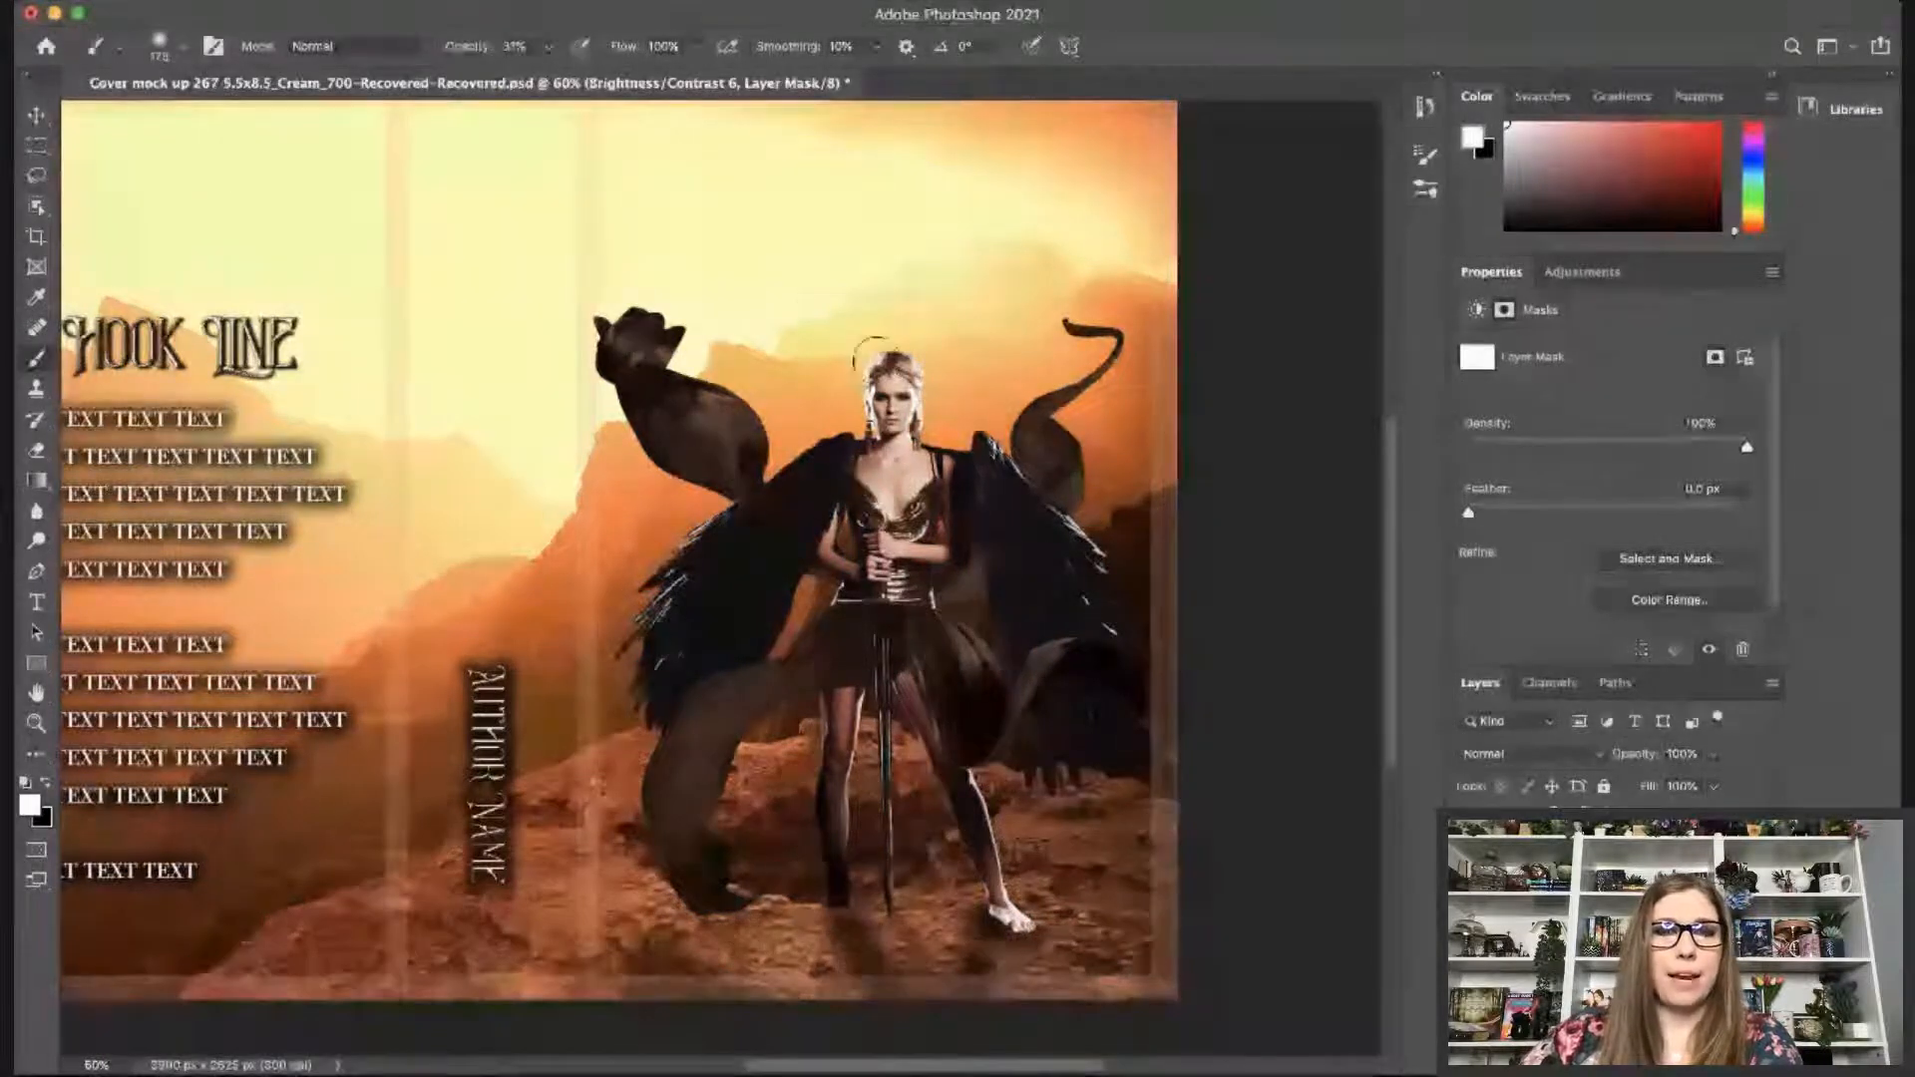
pyautogui.press(']')
pyautogui.press(']')
pyautogui.press(']')
pyautogui.press(']')
pyautogui.press(']')
pyautogui.press(']')
pyautogui.press(']')
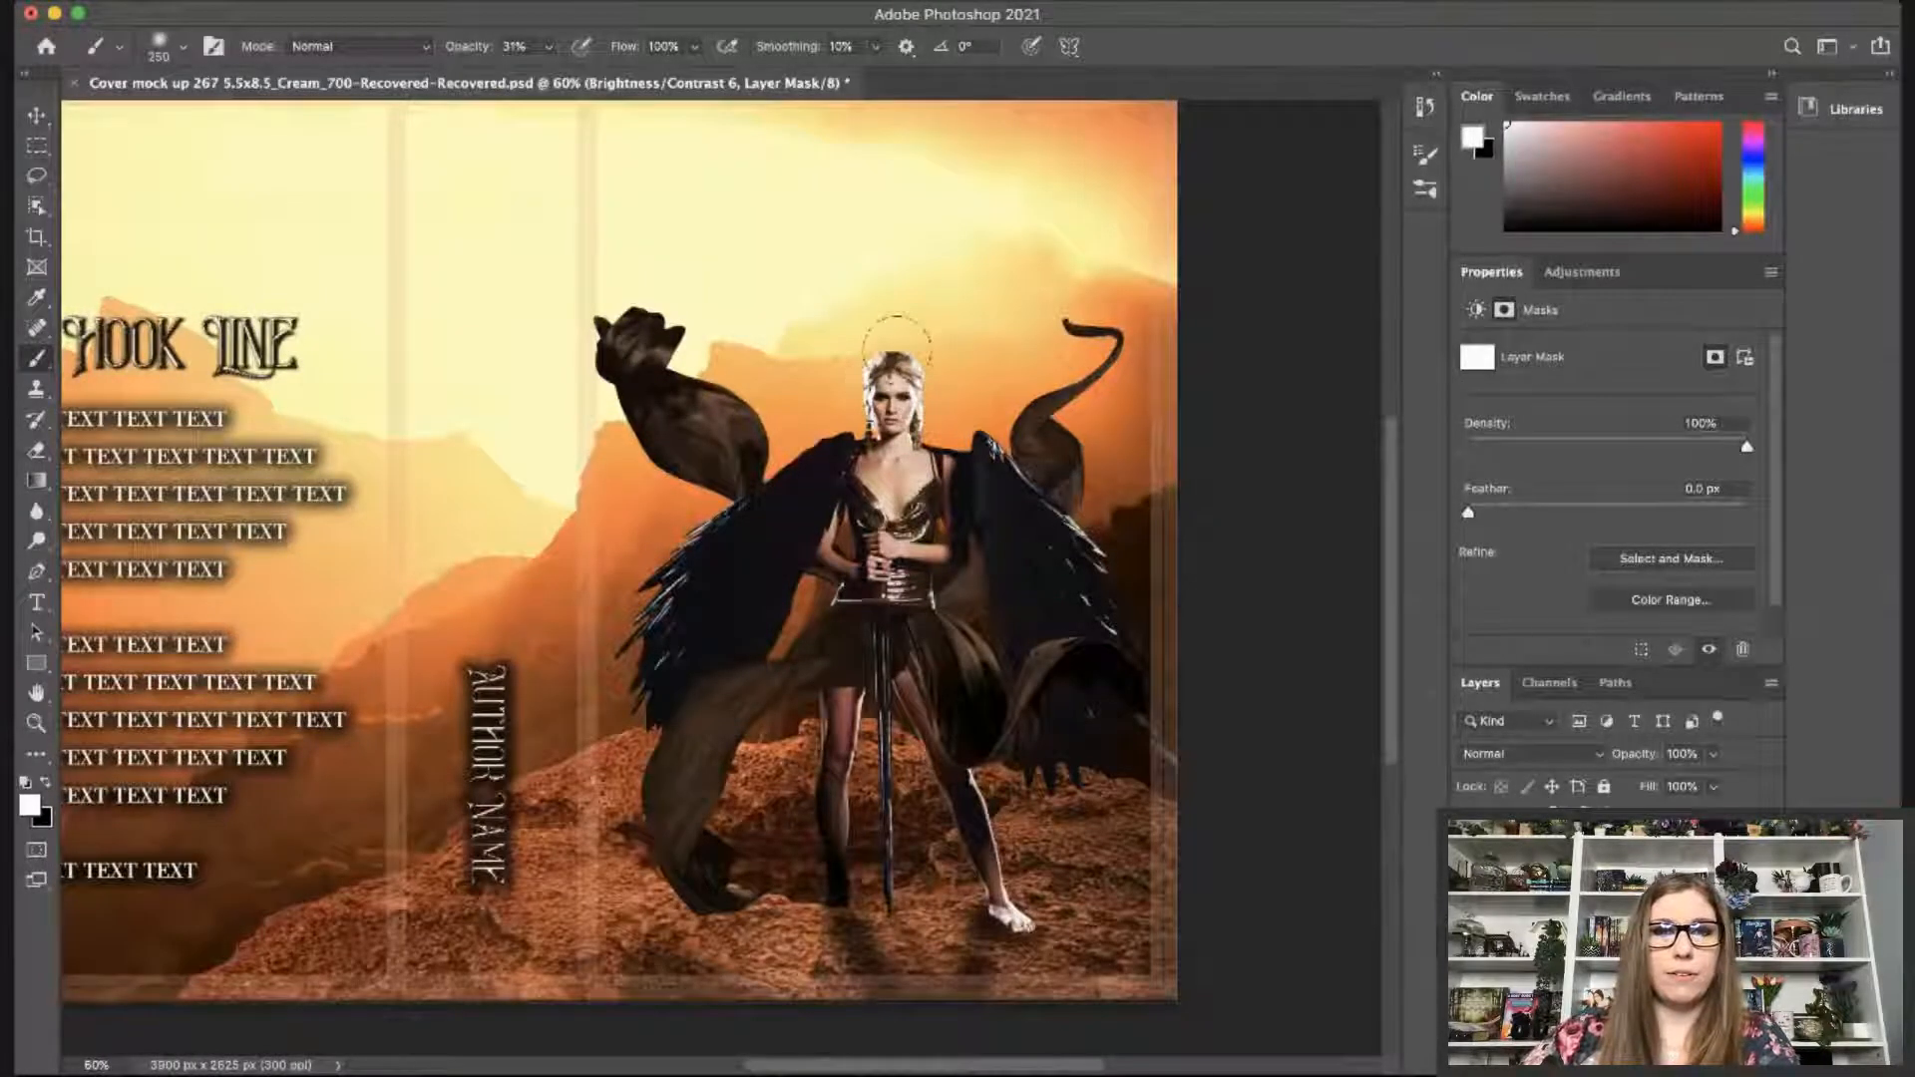
pyautogui.press('x')
pyautogui.moveTo(898, 339)
pyautogui.mouseDown()
pyautogui.moveTo(897, 649)
pyautogui.moveTo(868, 838)
pyautogui.moveTo(958, 878)
pyautogui.mouseUp()
pyautogui.moveTo(935, 760); pyautogui.dragTo(924, 783)
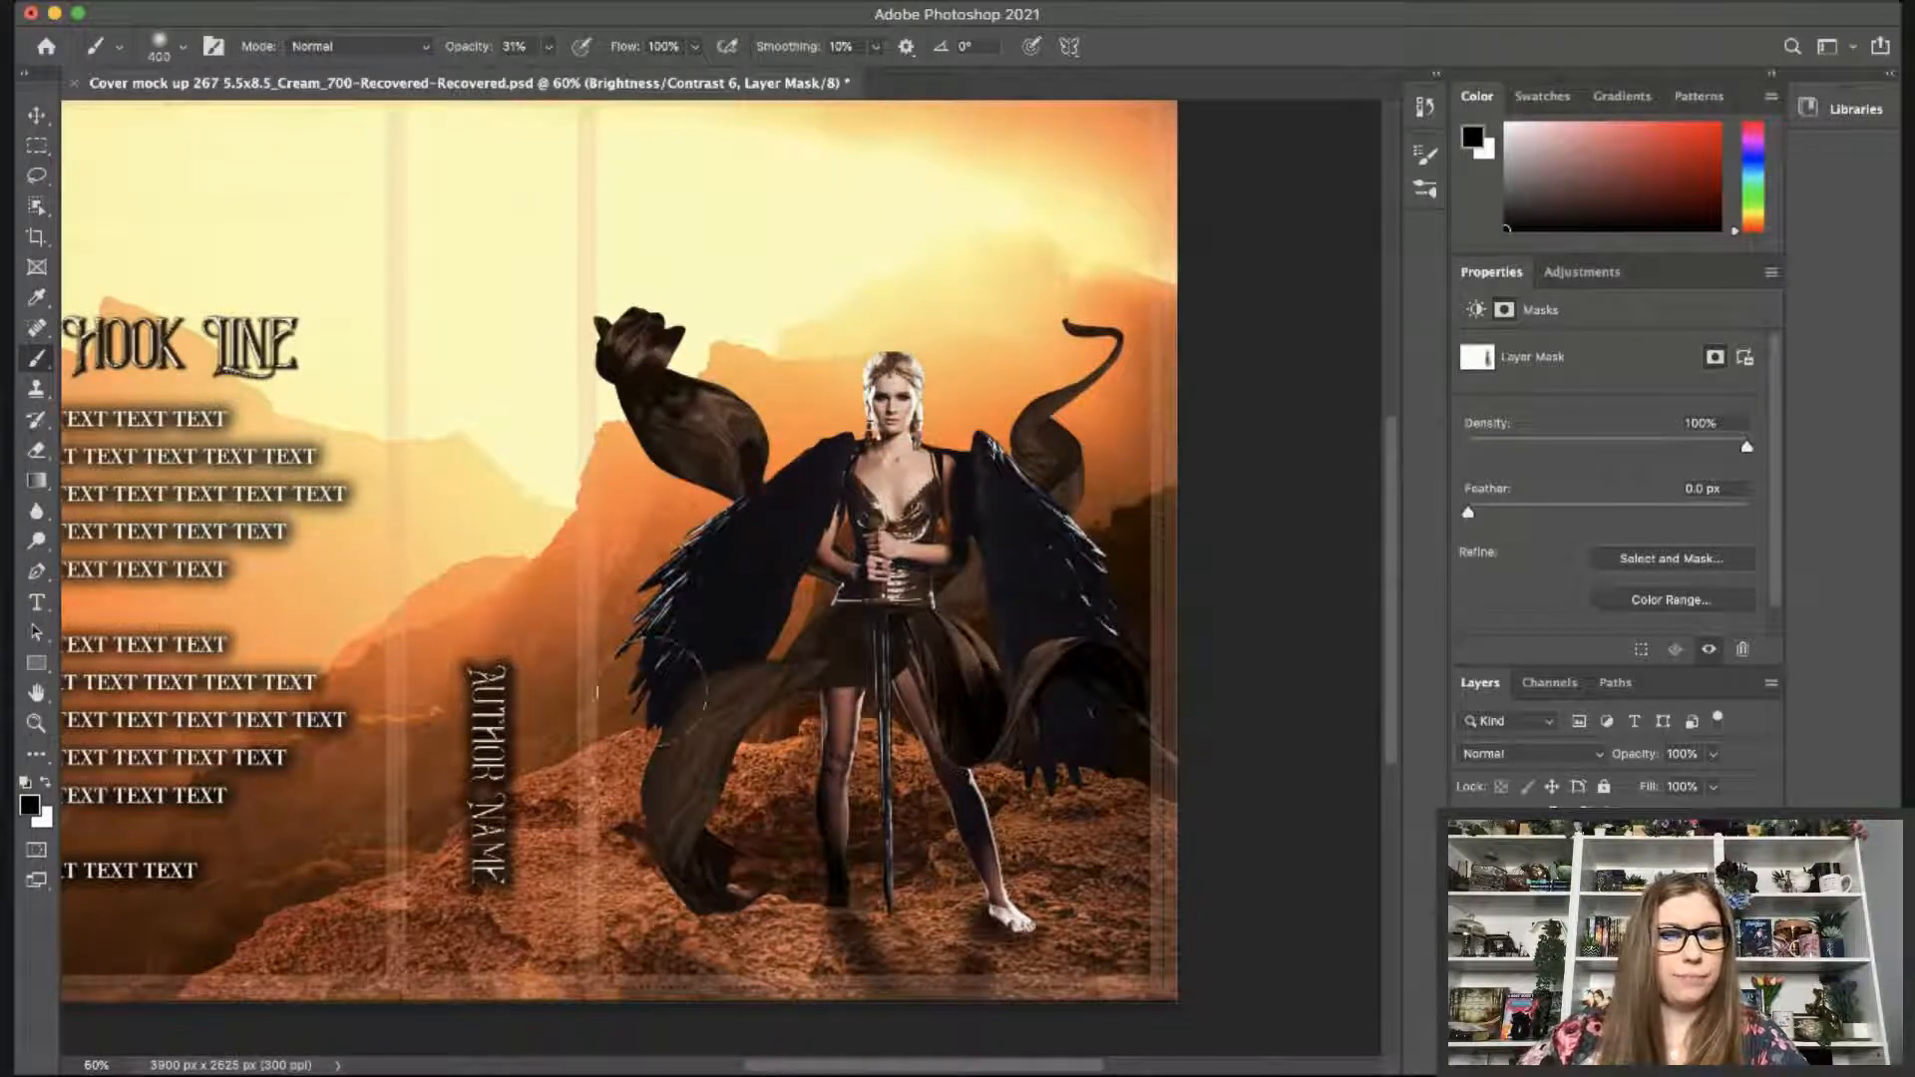
pyautogui.press('super+Tab')
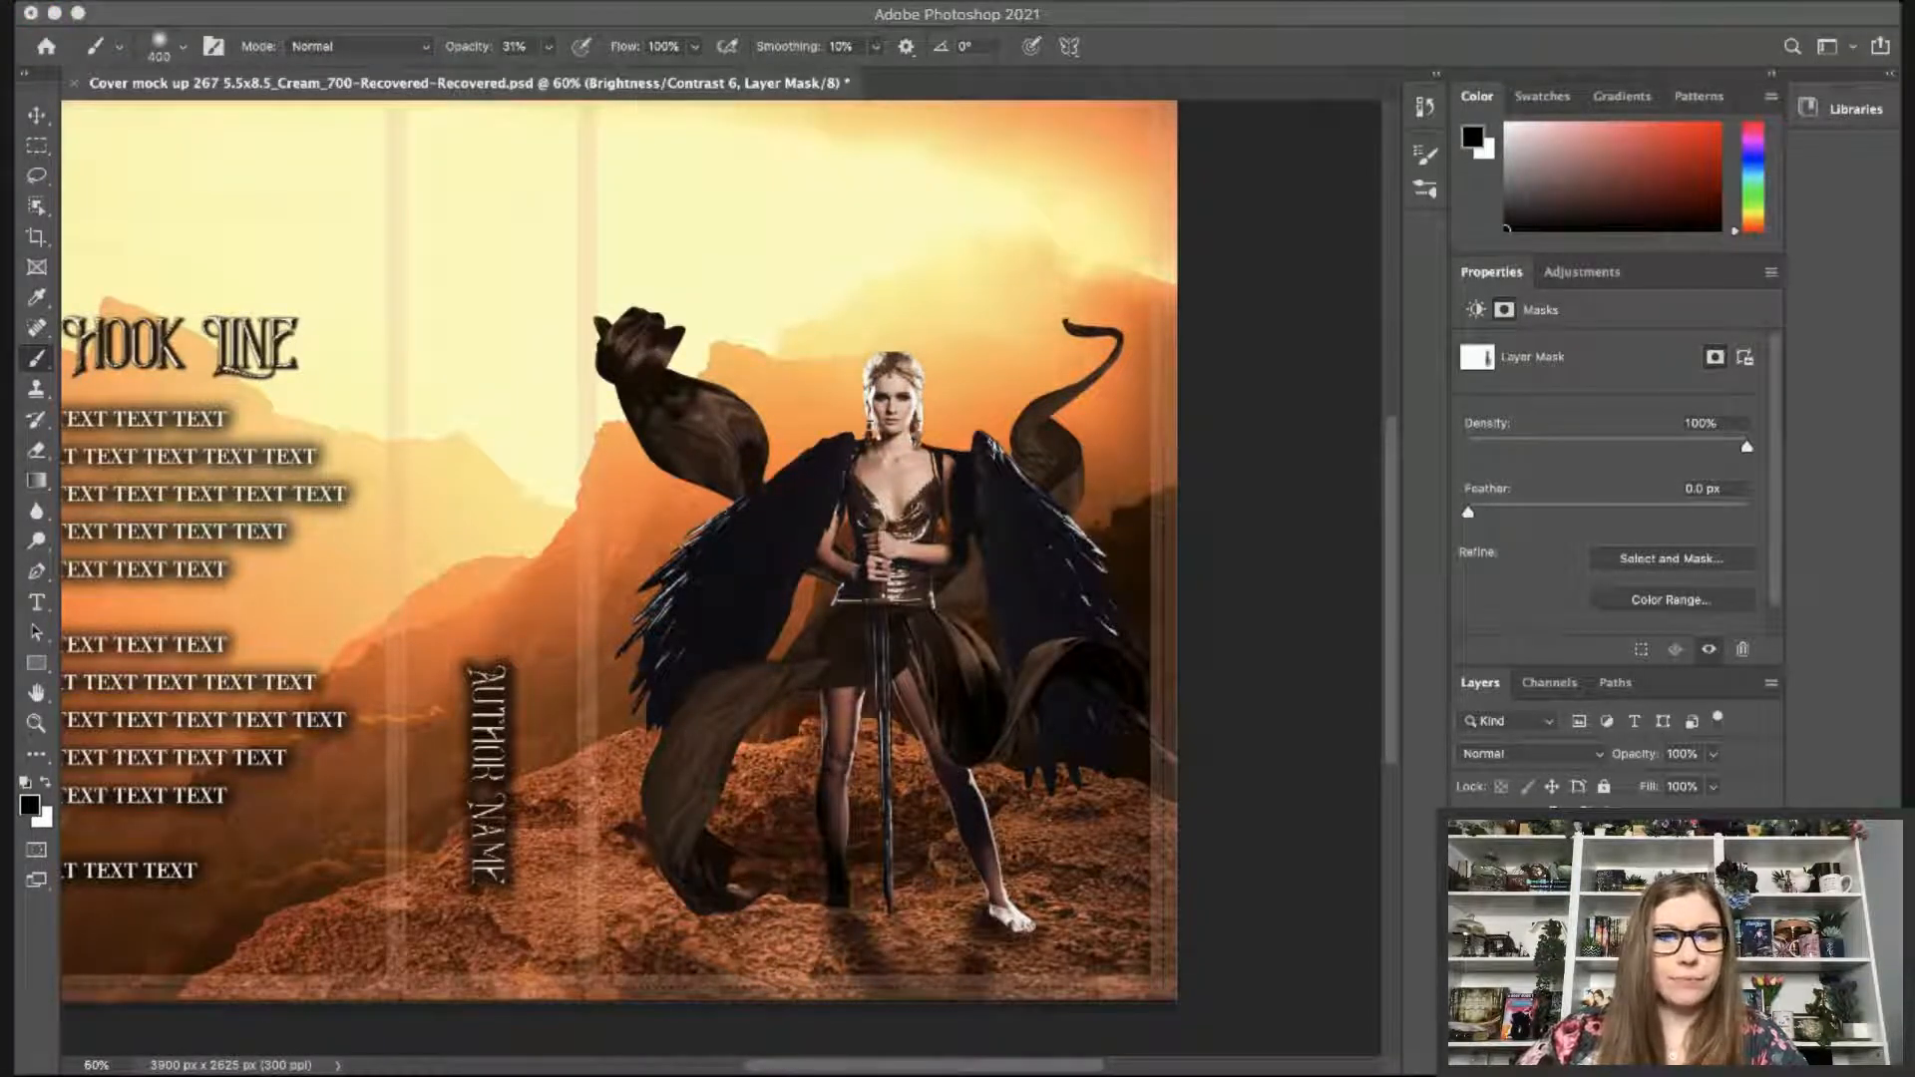
pyautogui.click(846, 415)
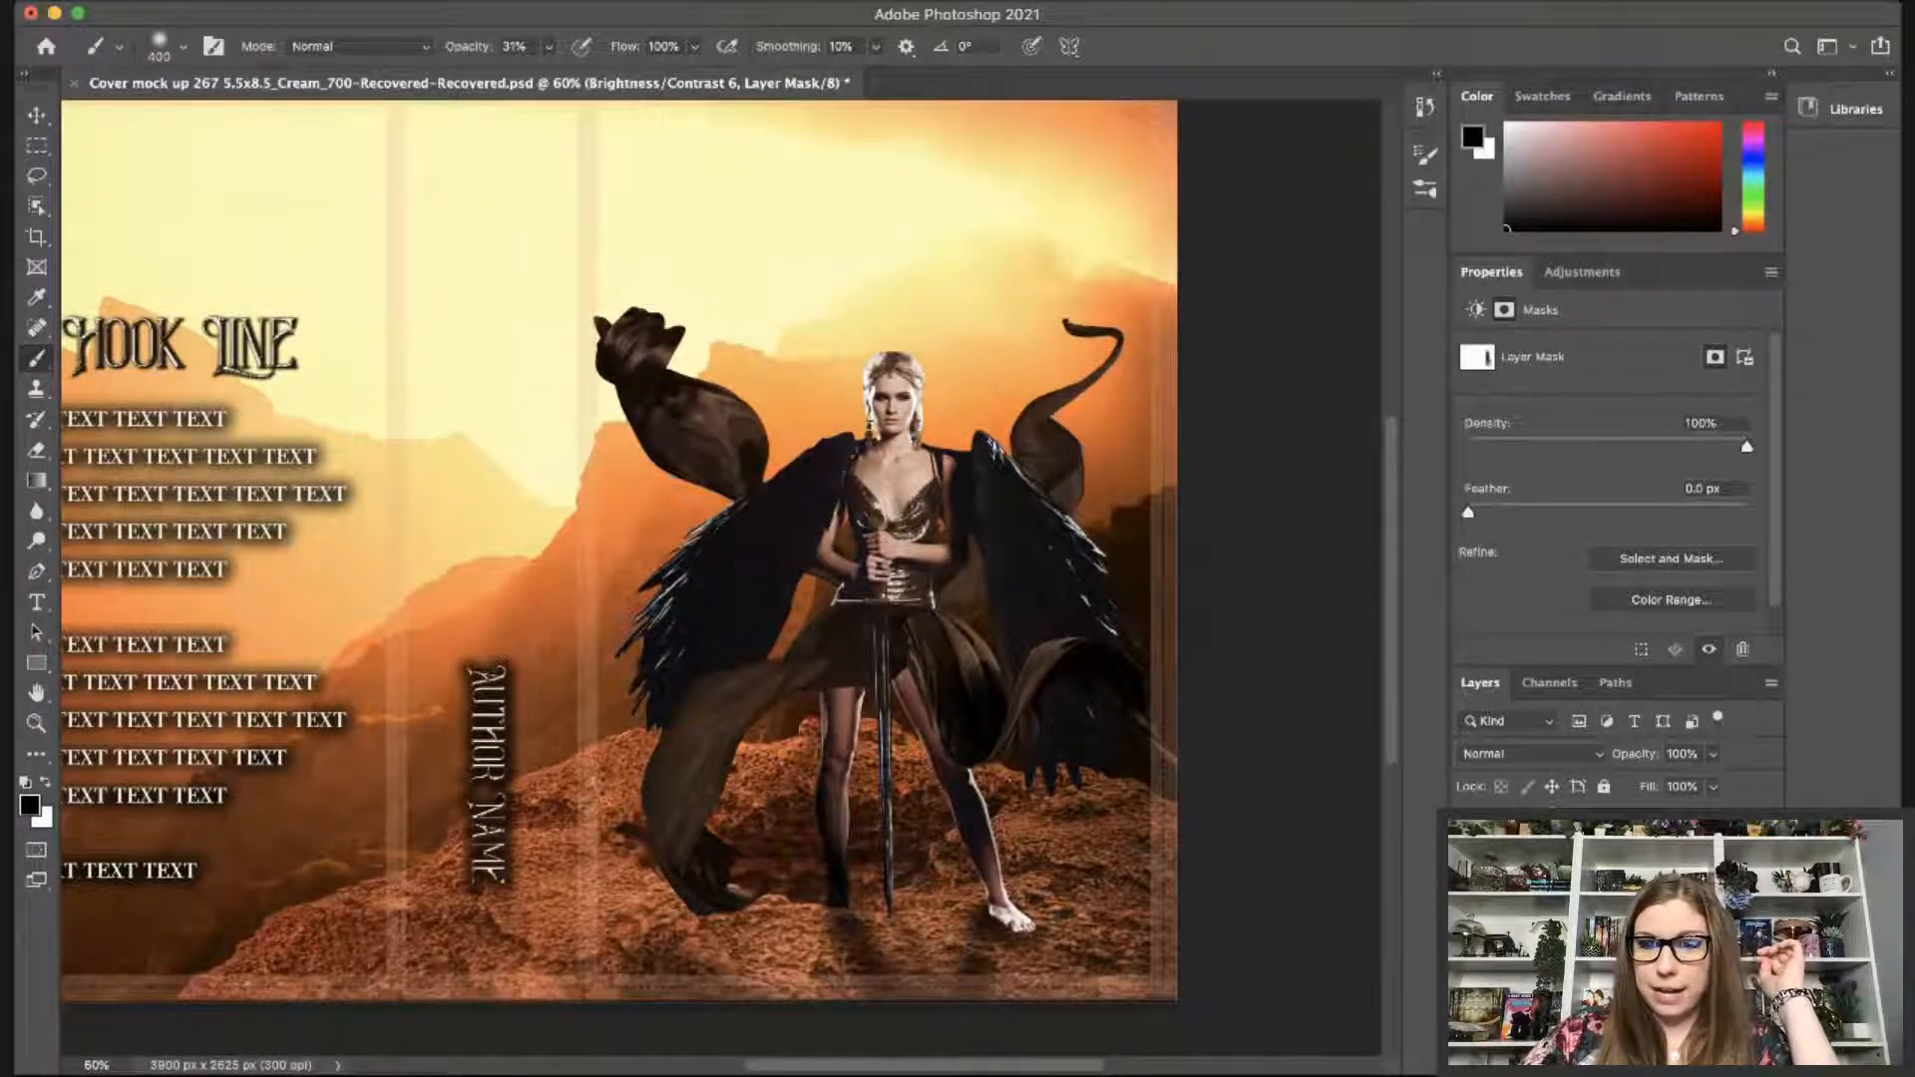
# Add a Brightness/Contrast adjustment above the Curves 1 layer with brightness 19 and contrast 39.
pyautogui.scroll(3, 1616, 897)
pyautogui.click(1616, 898)
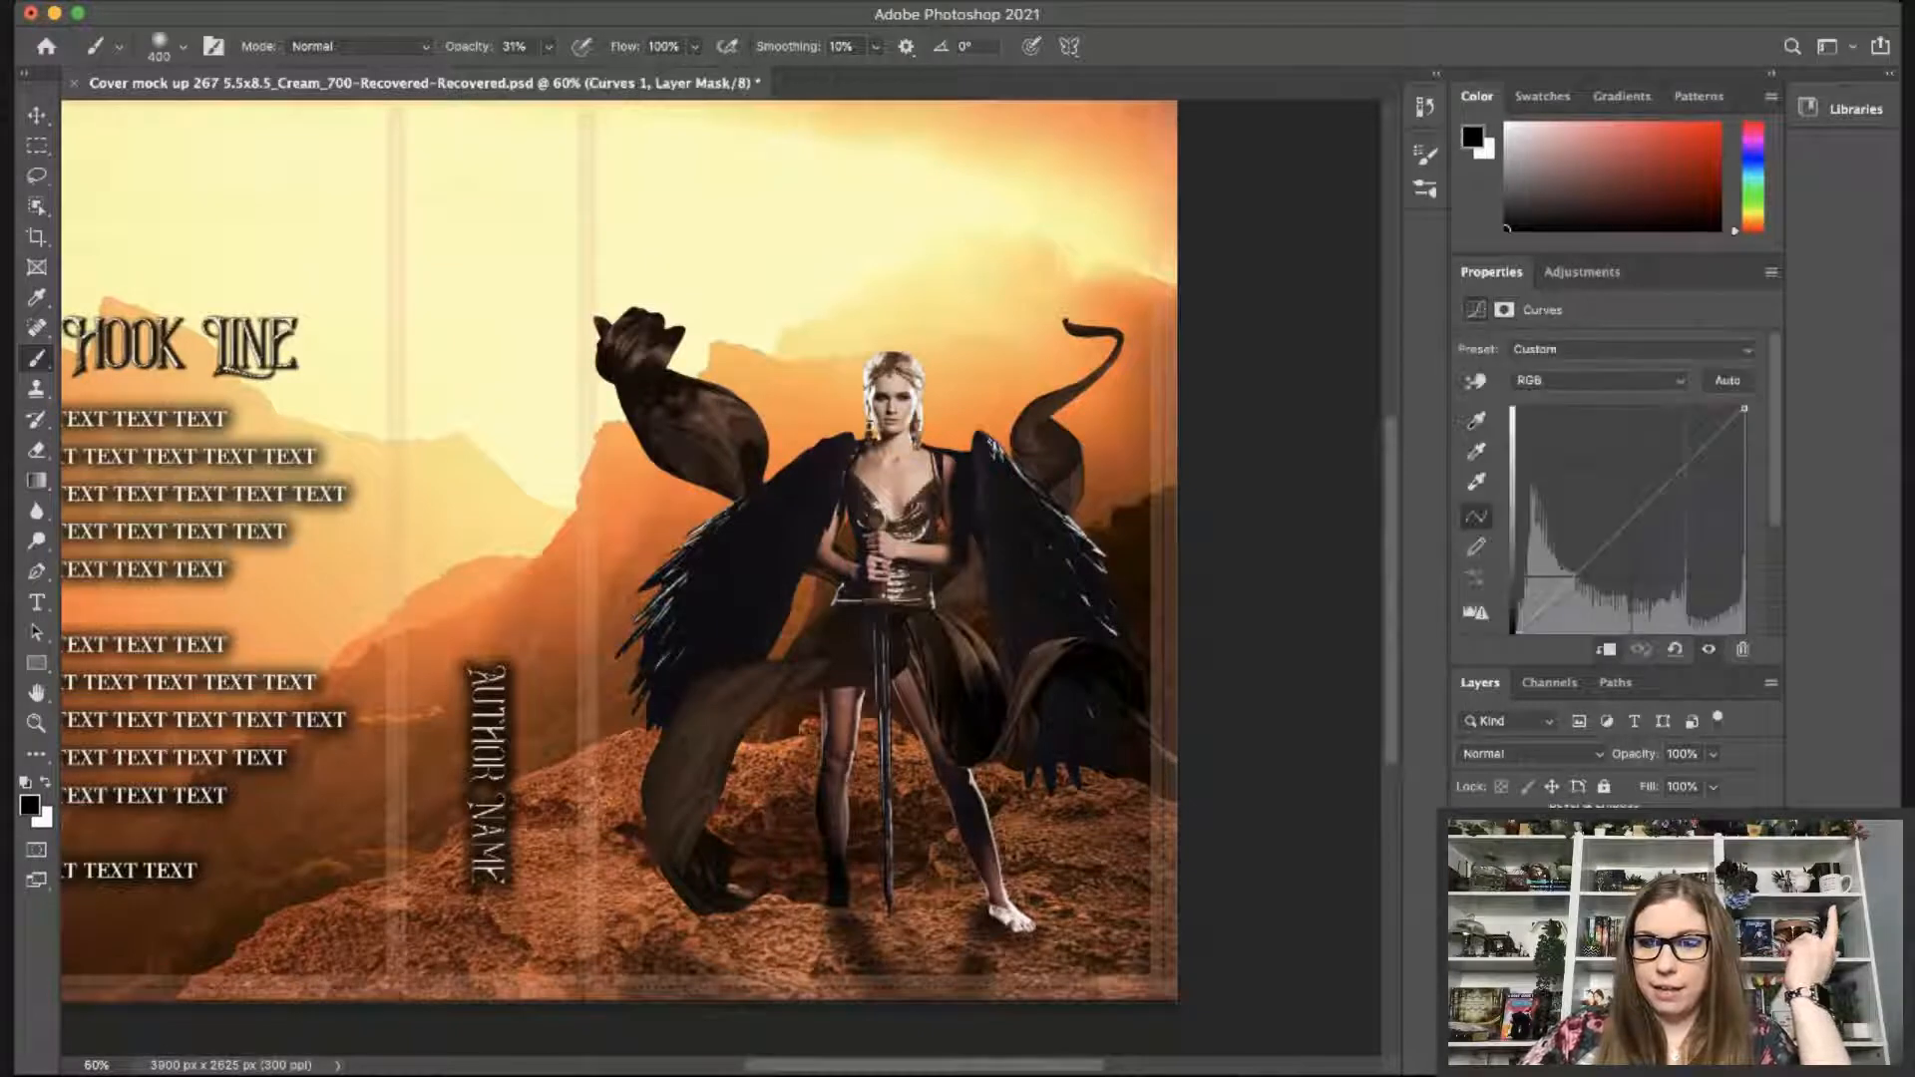
pyautogui.click(1616, 898)
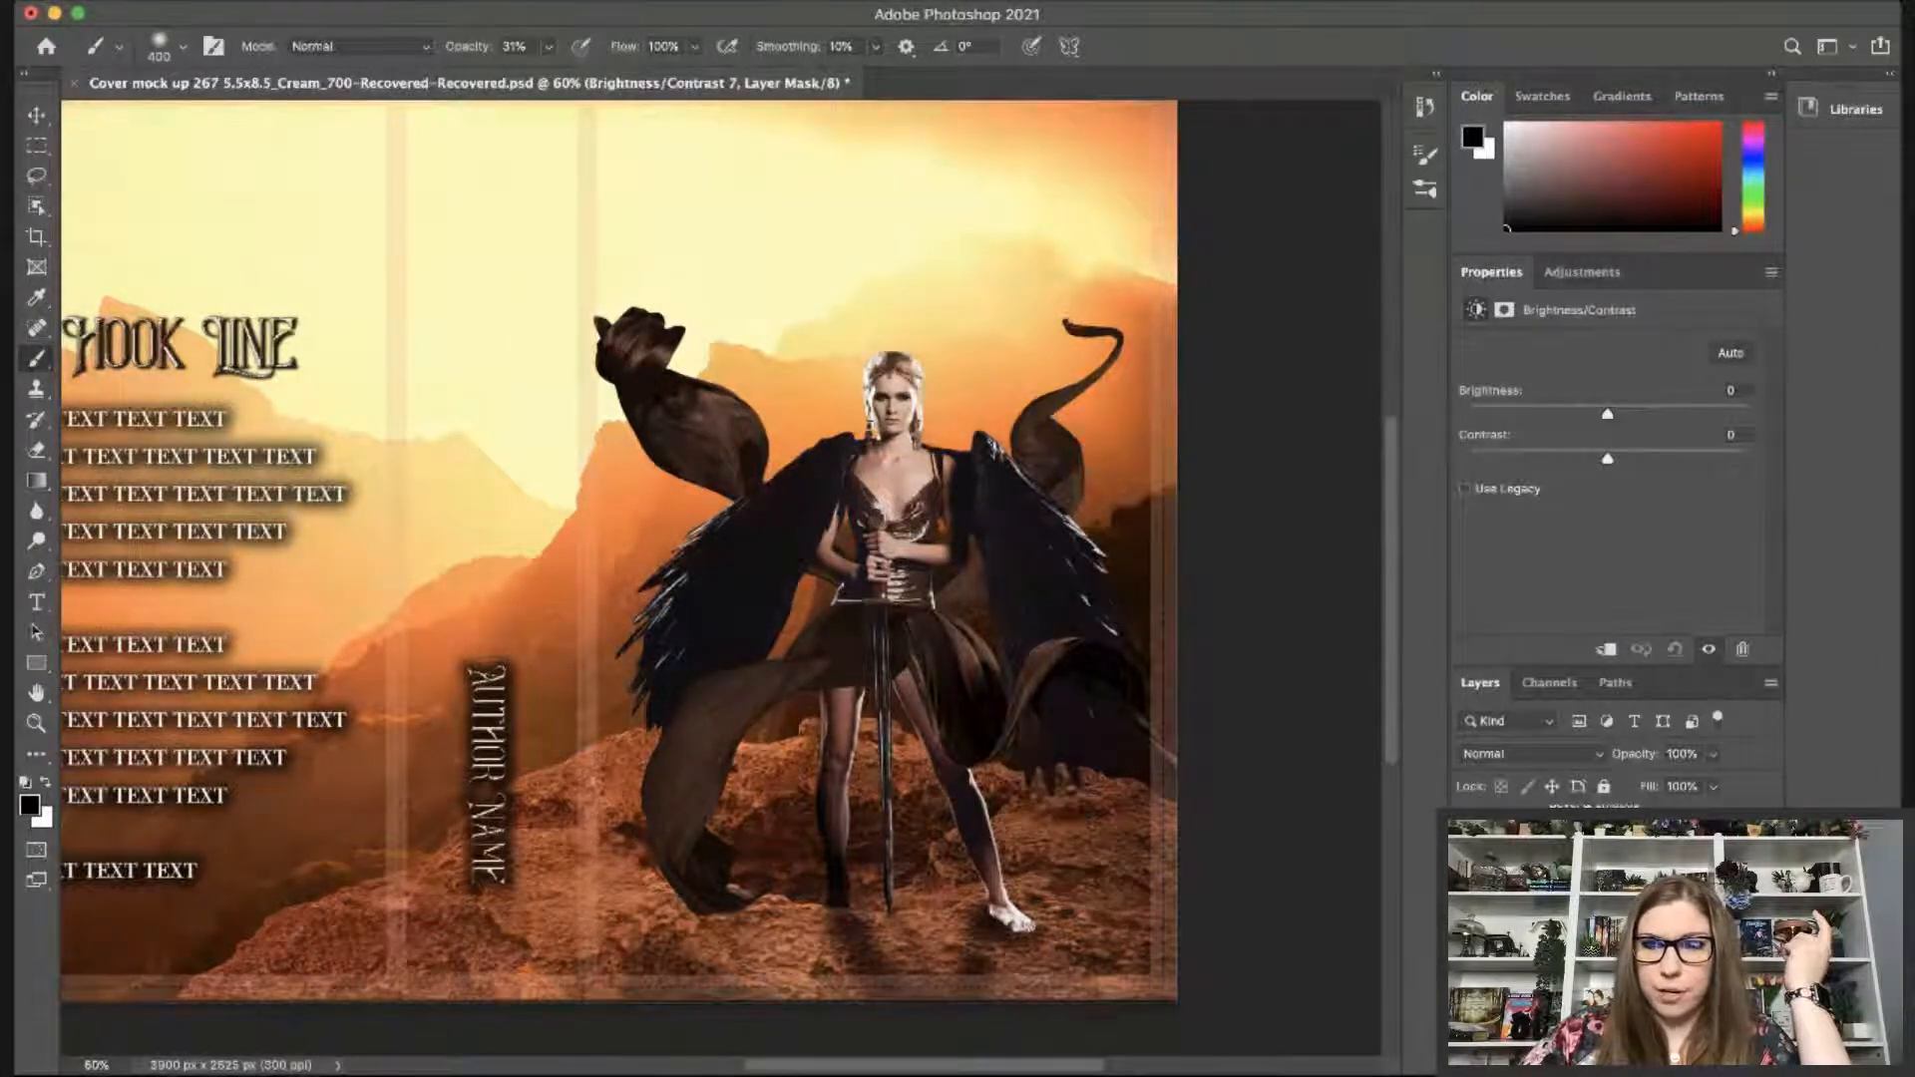
pyautogui.moveTo(1608, 459); pyautogui.dragTo(1626, 419)
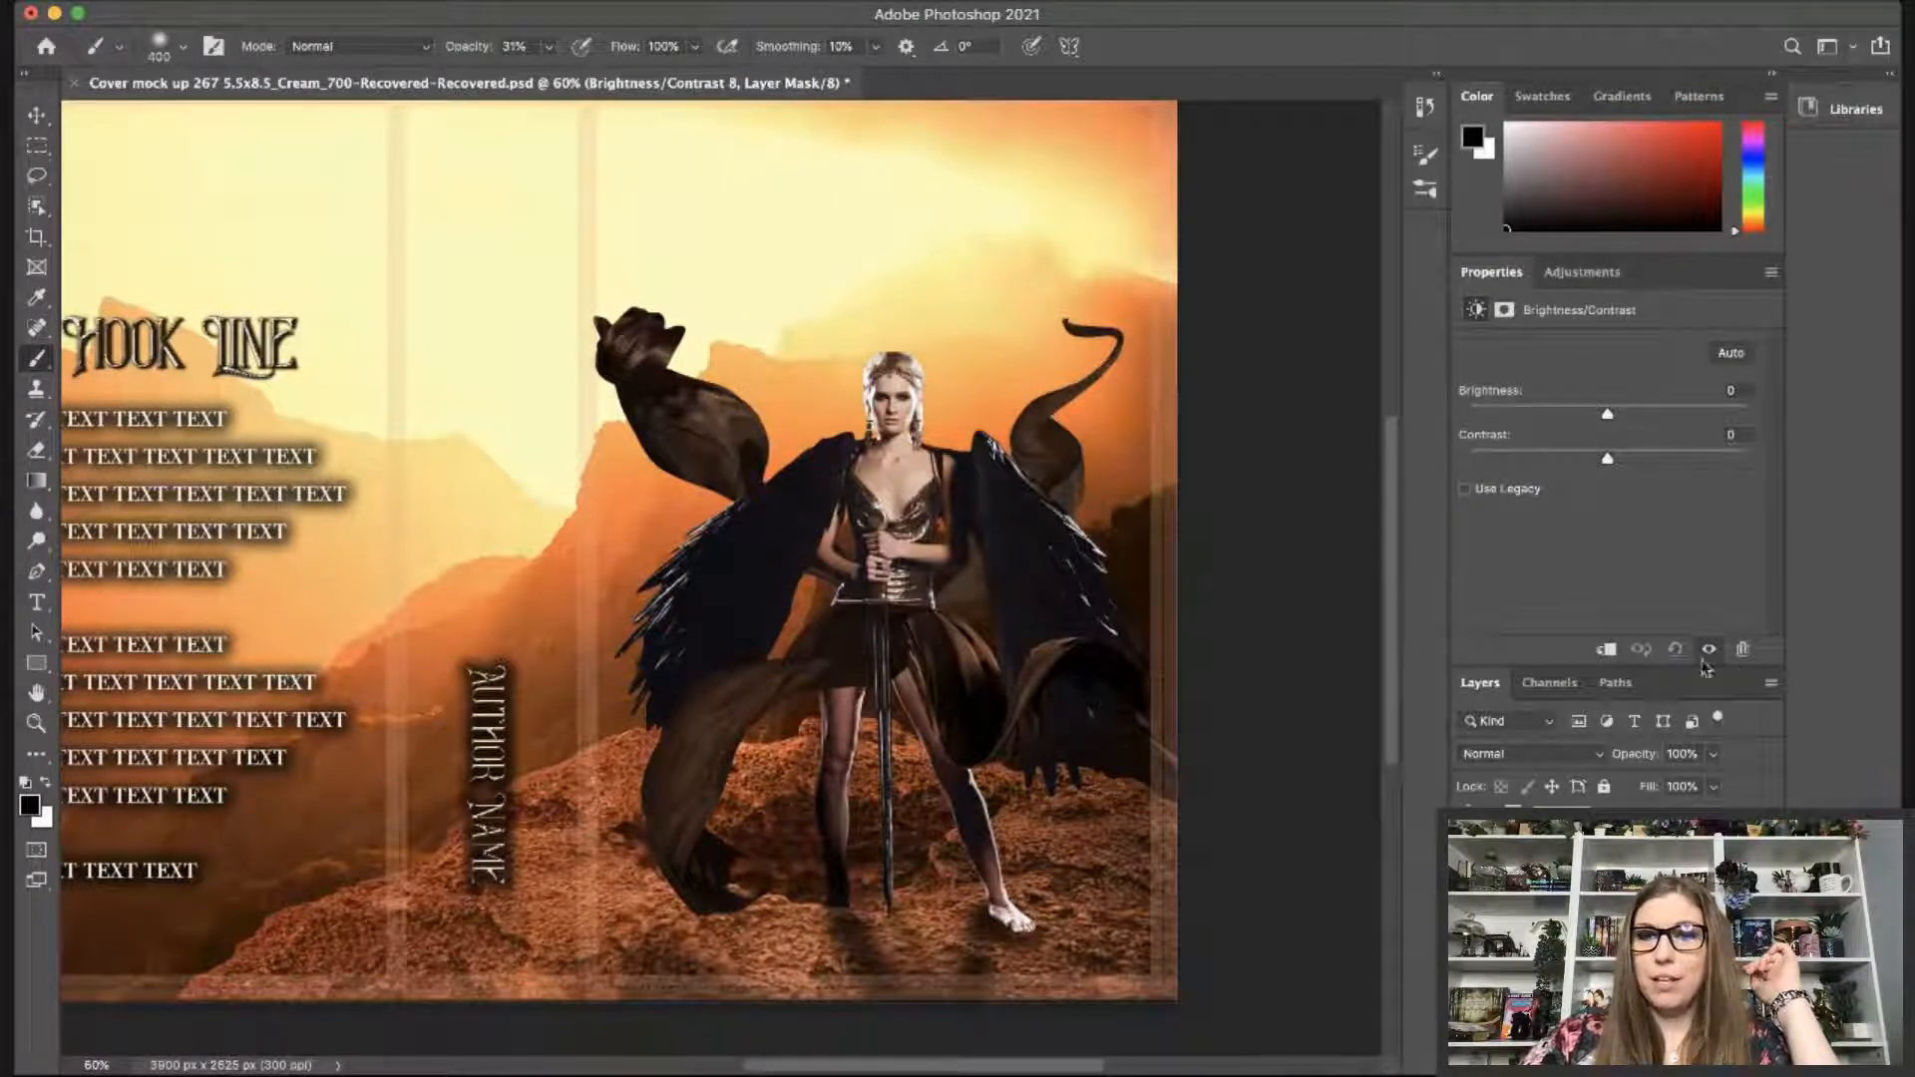
# Set the new clipped Brightness/Contrast 8 adjustment to brightness 40 and contrast 57.
pyautogui.moveTo(1607, 459); pyautogui.dragTo(1689, 461)
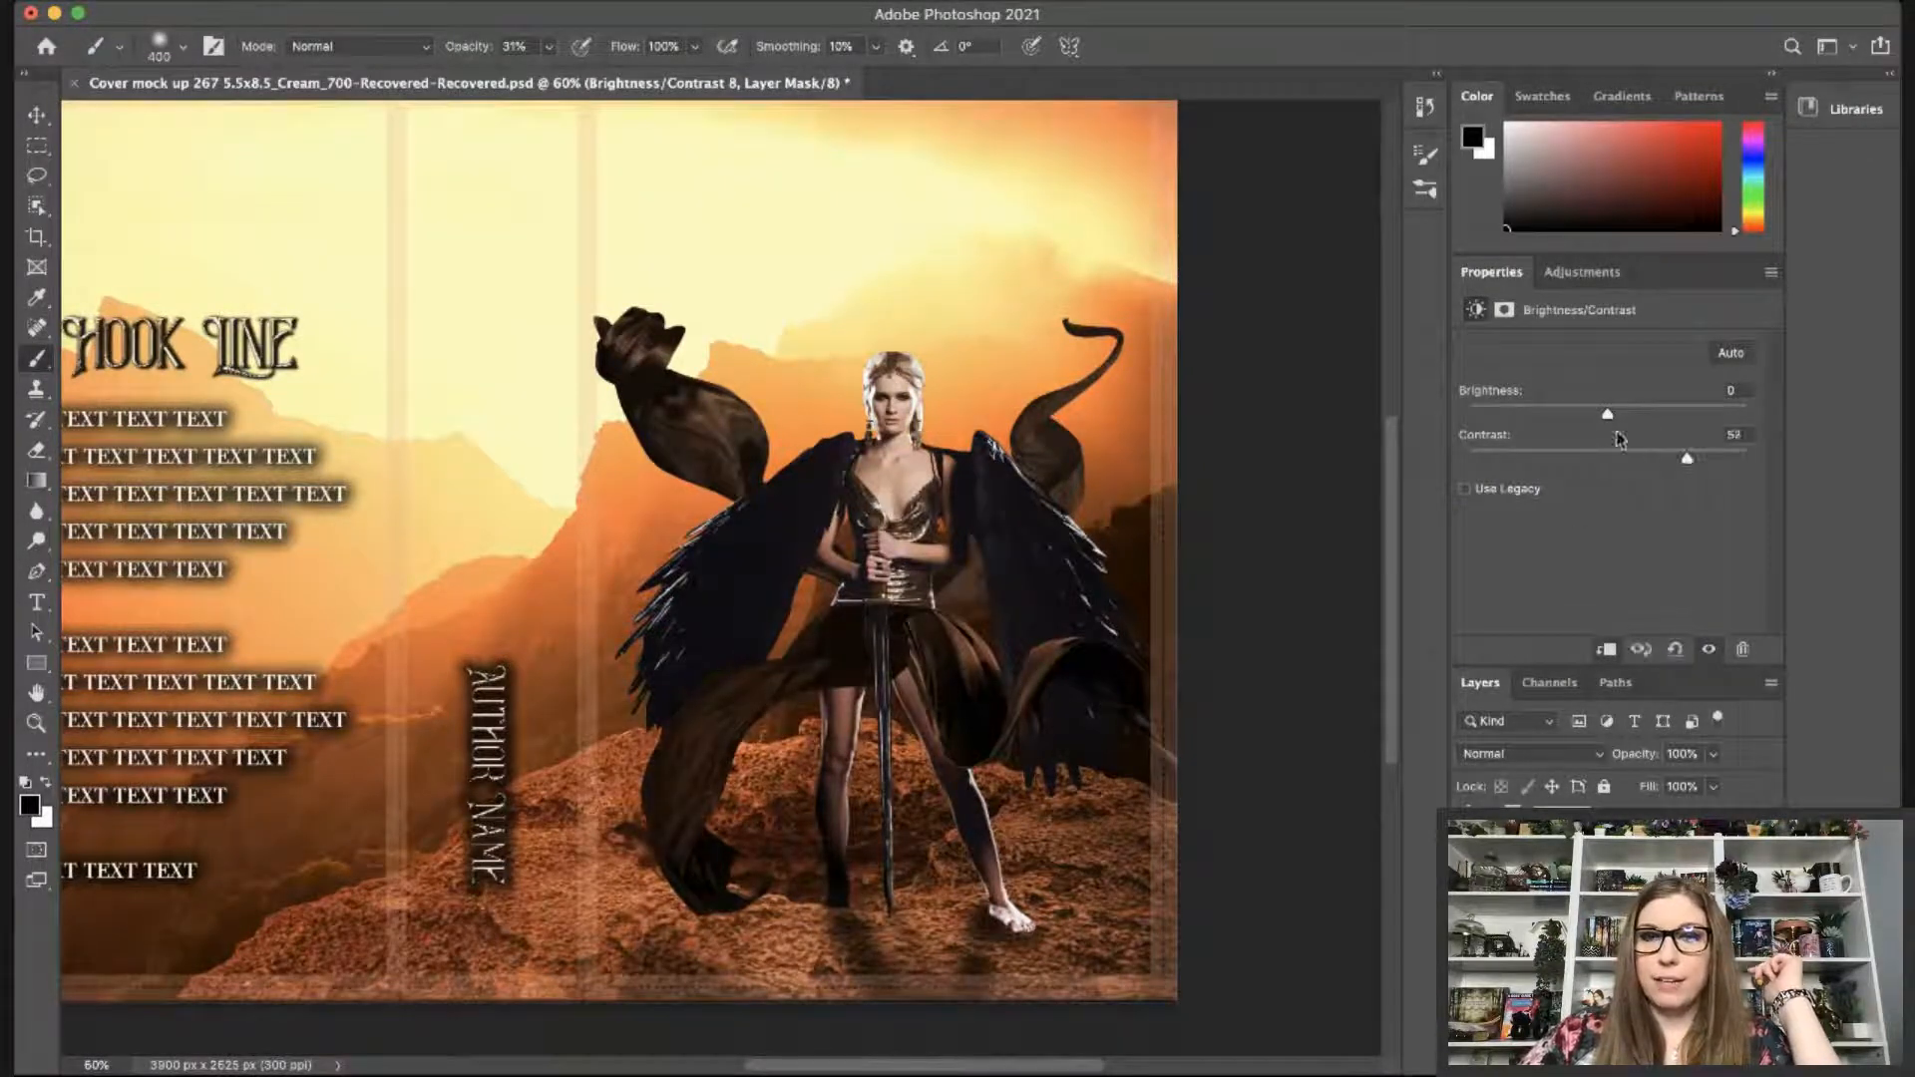
pyautogui.moveTo(1607, 413); pyautogui.dragTo(1646, 415)
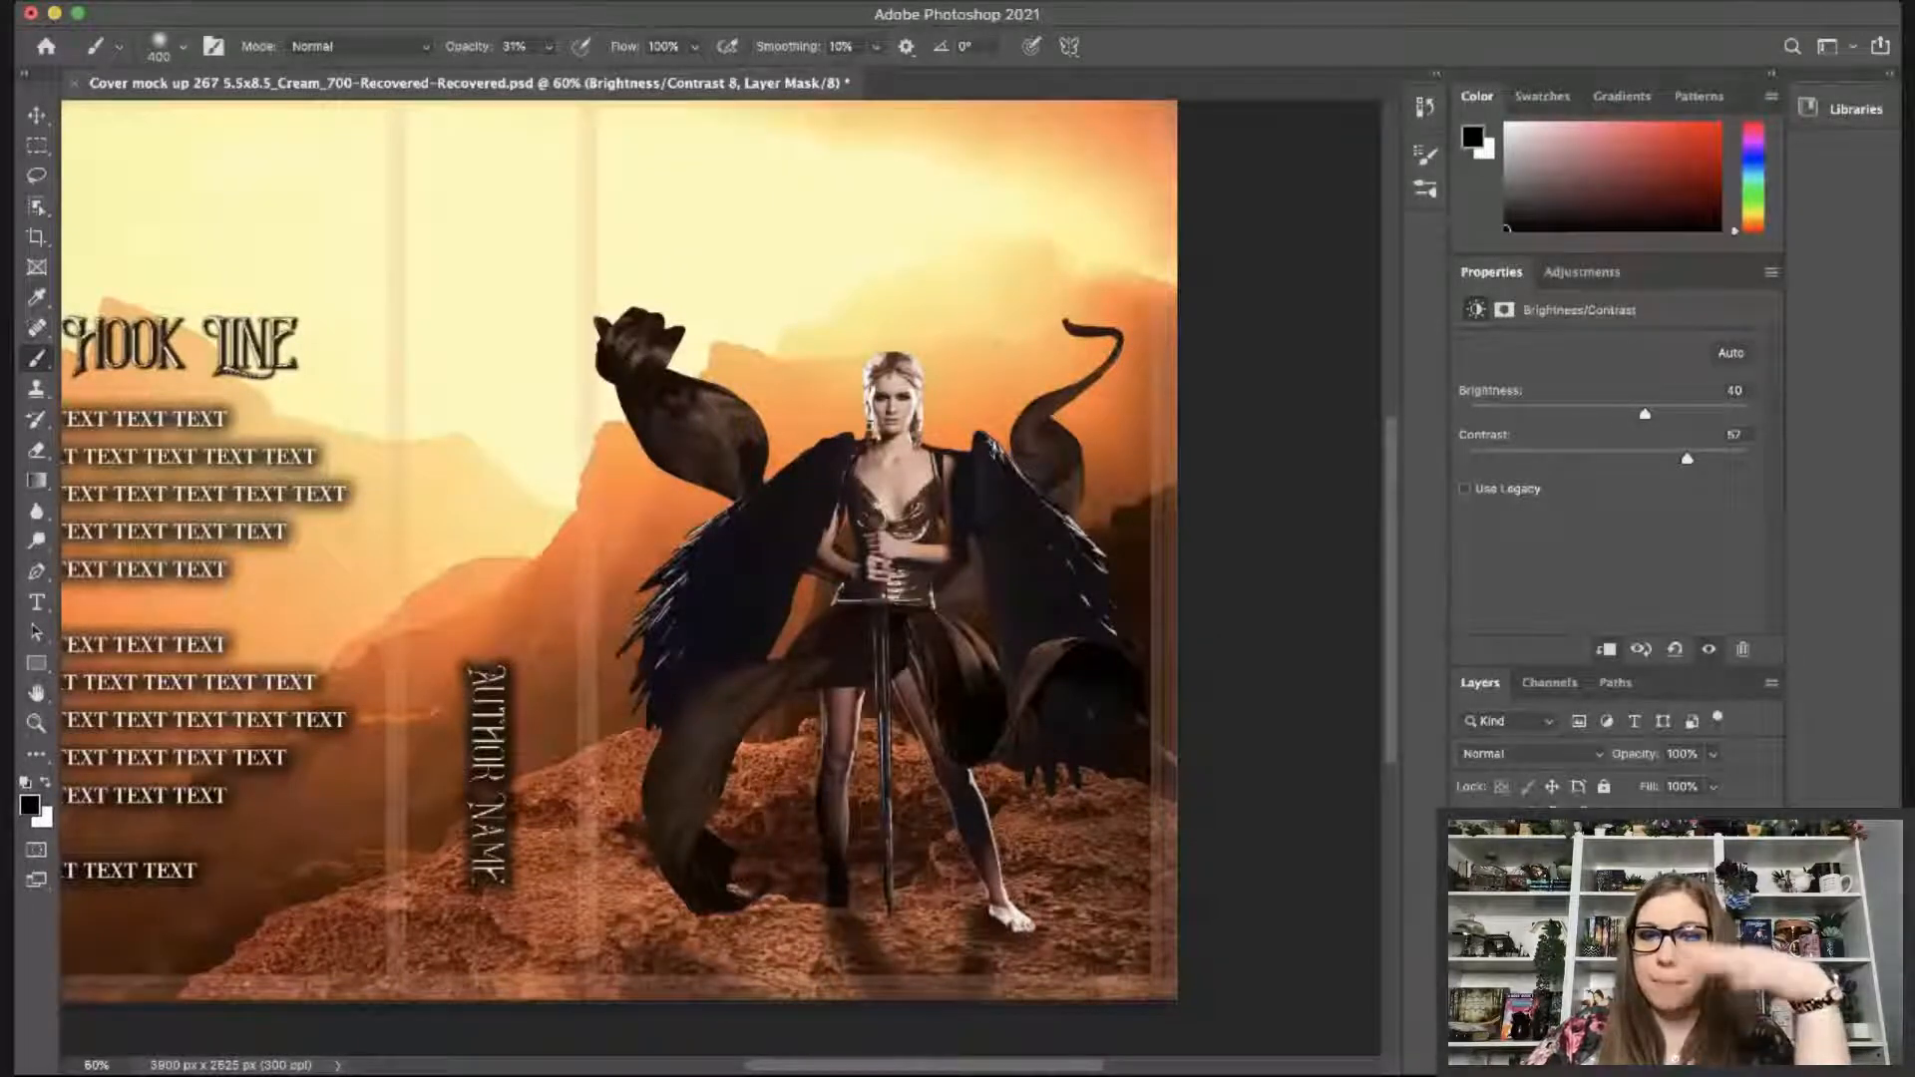
pyautogui.hotkey('alt', '[')
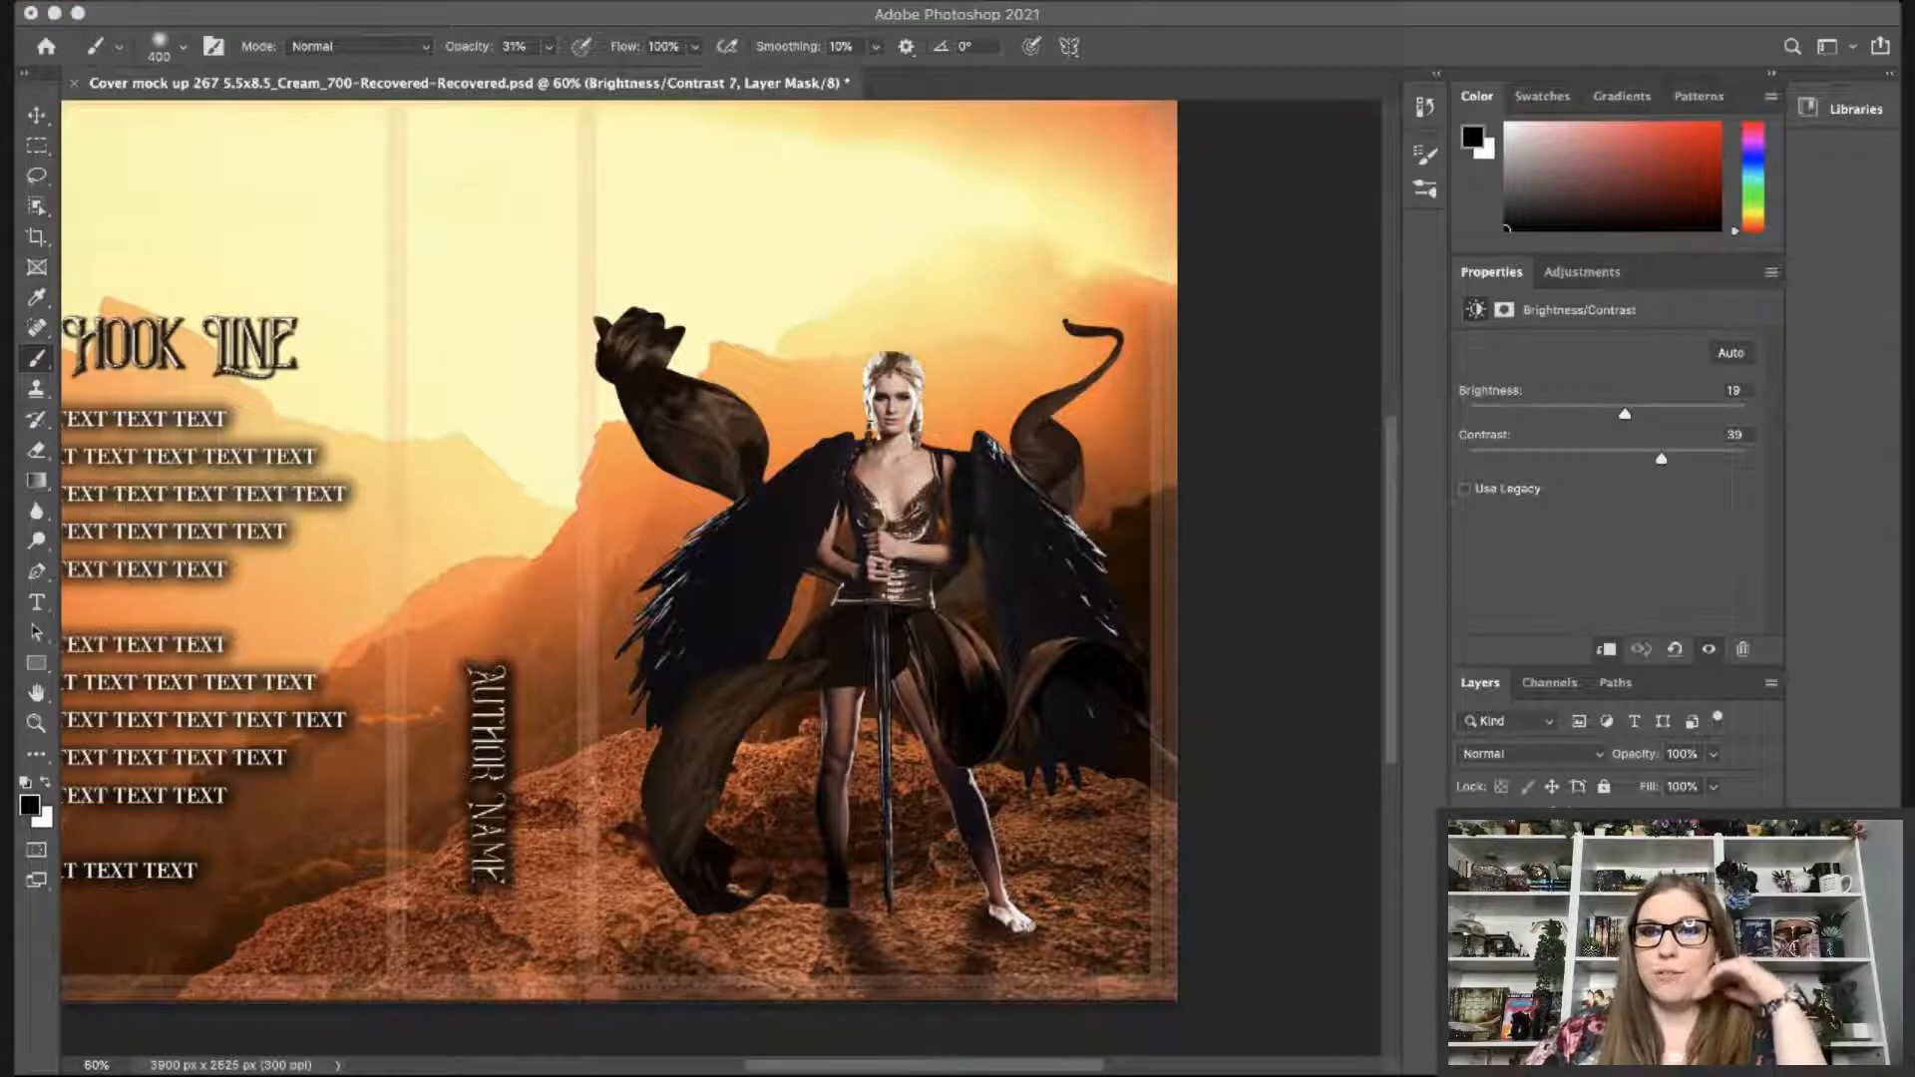
# Place the sun image in Screen mode, scaled to about 36%, in the sky beside the woman's head.
pyautogui.moveTo(885, 350); pyautogui.dragTo(912, 290)
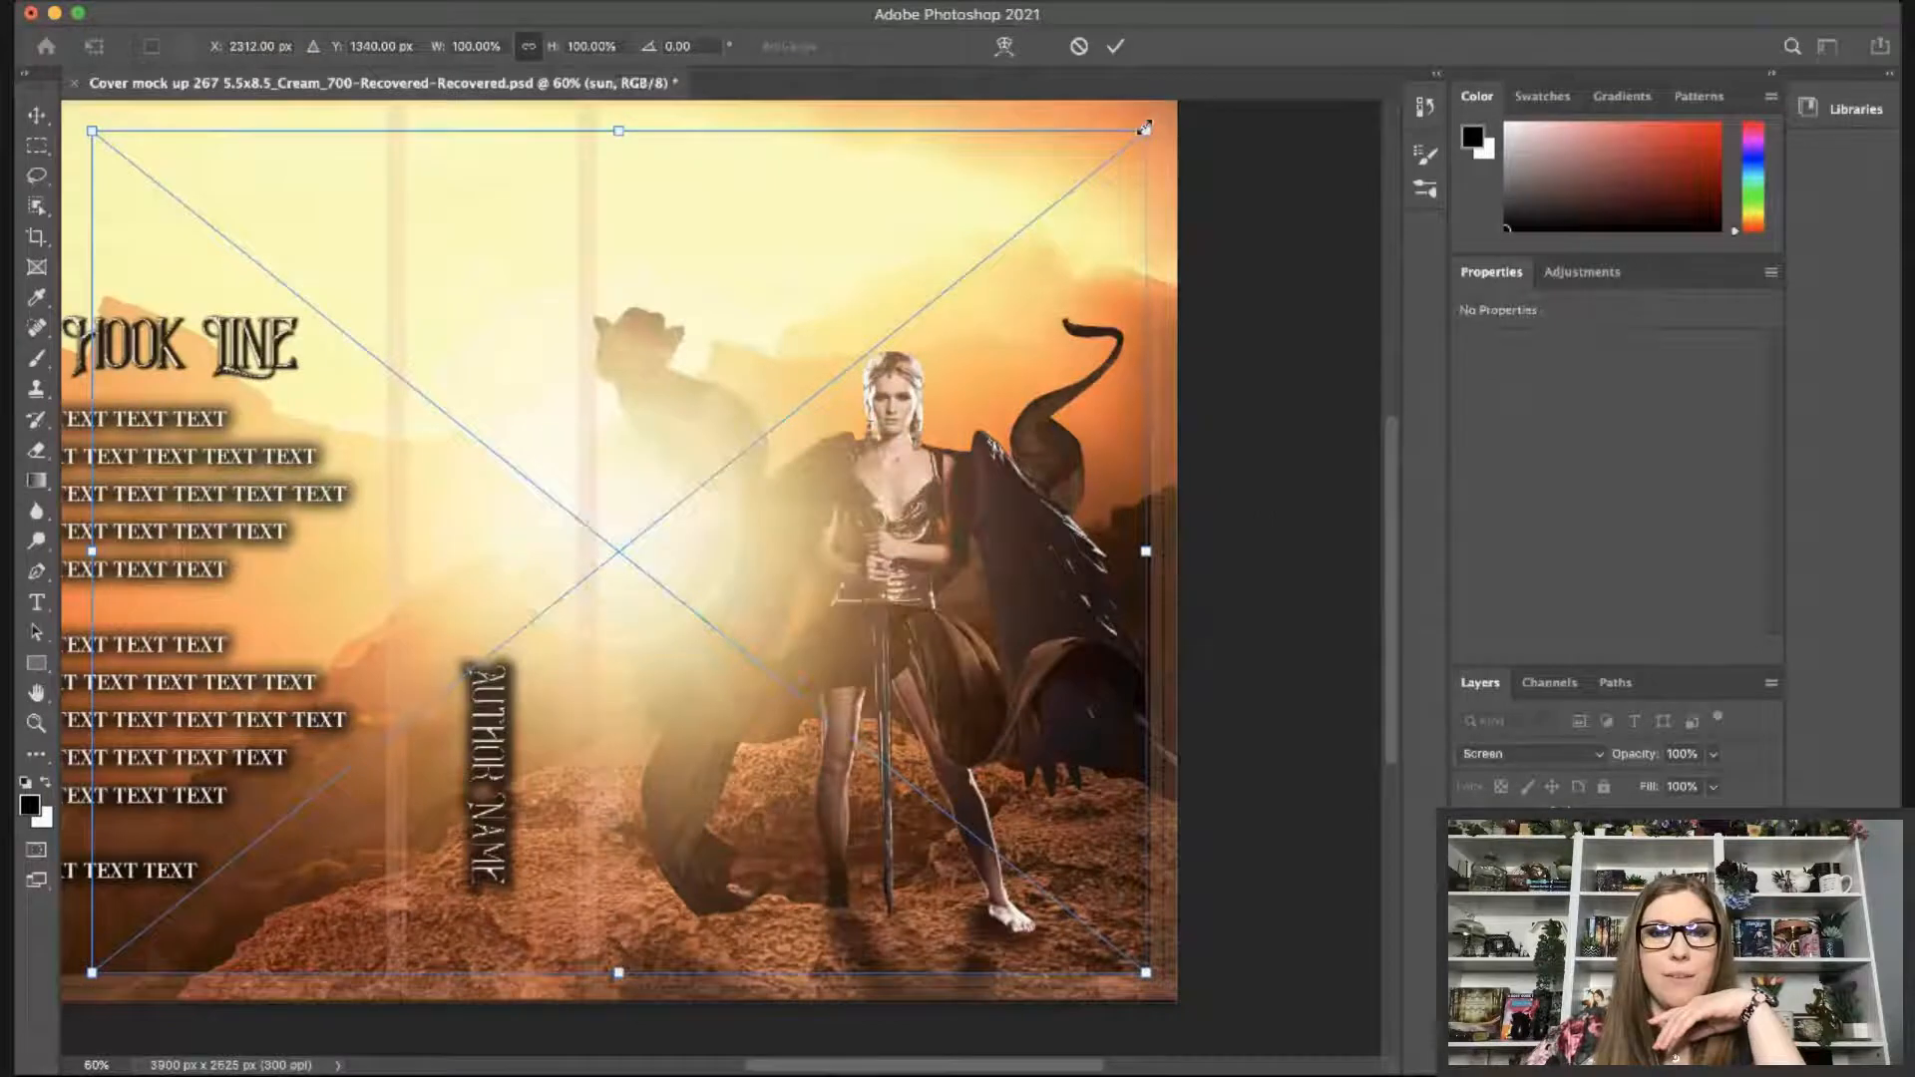
pyautogui.moveTo(1071, 228); pyautogui.dragTo(449, 704)
pyautogui.moveTo(354, 853); pyautogui.dragTo(856, 374)
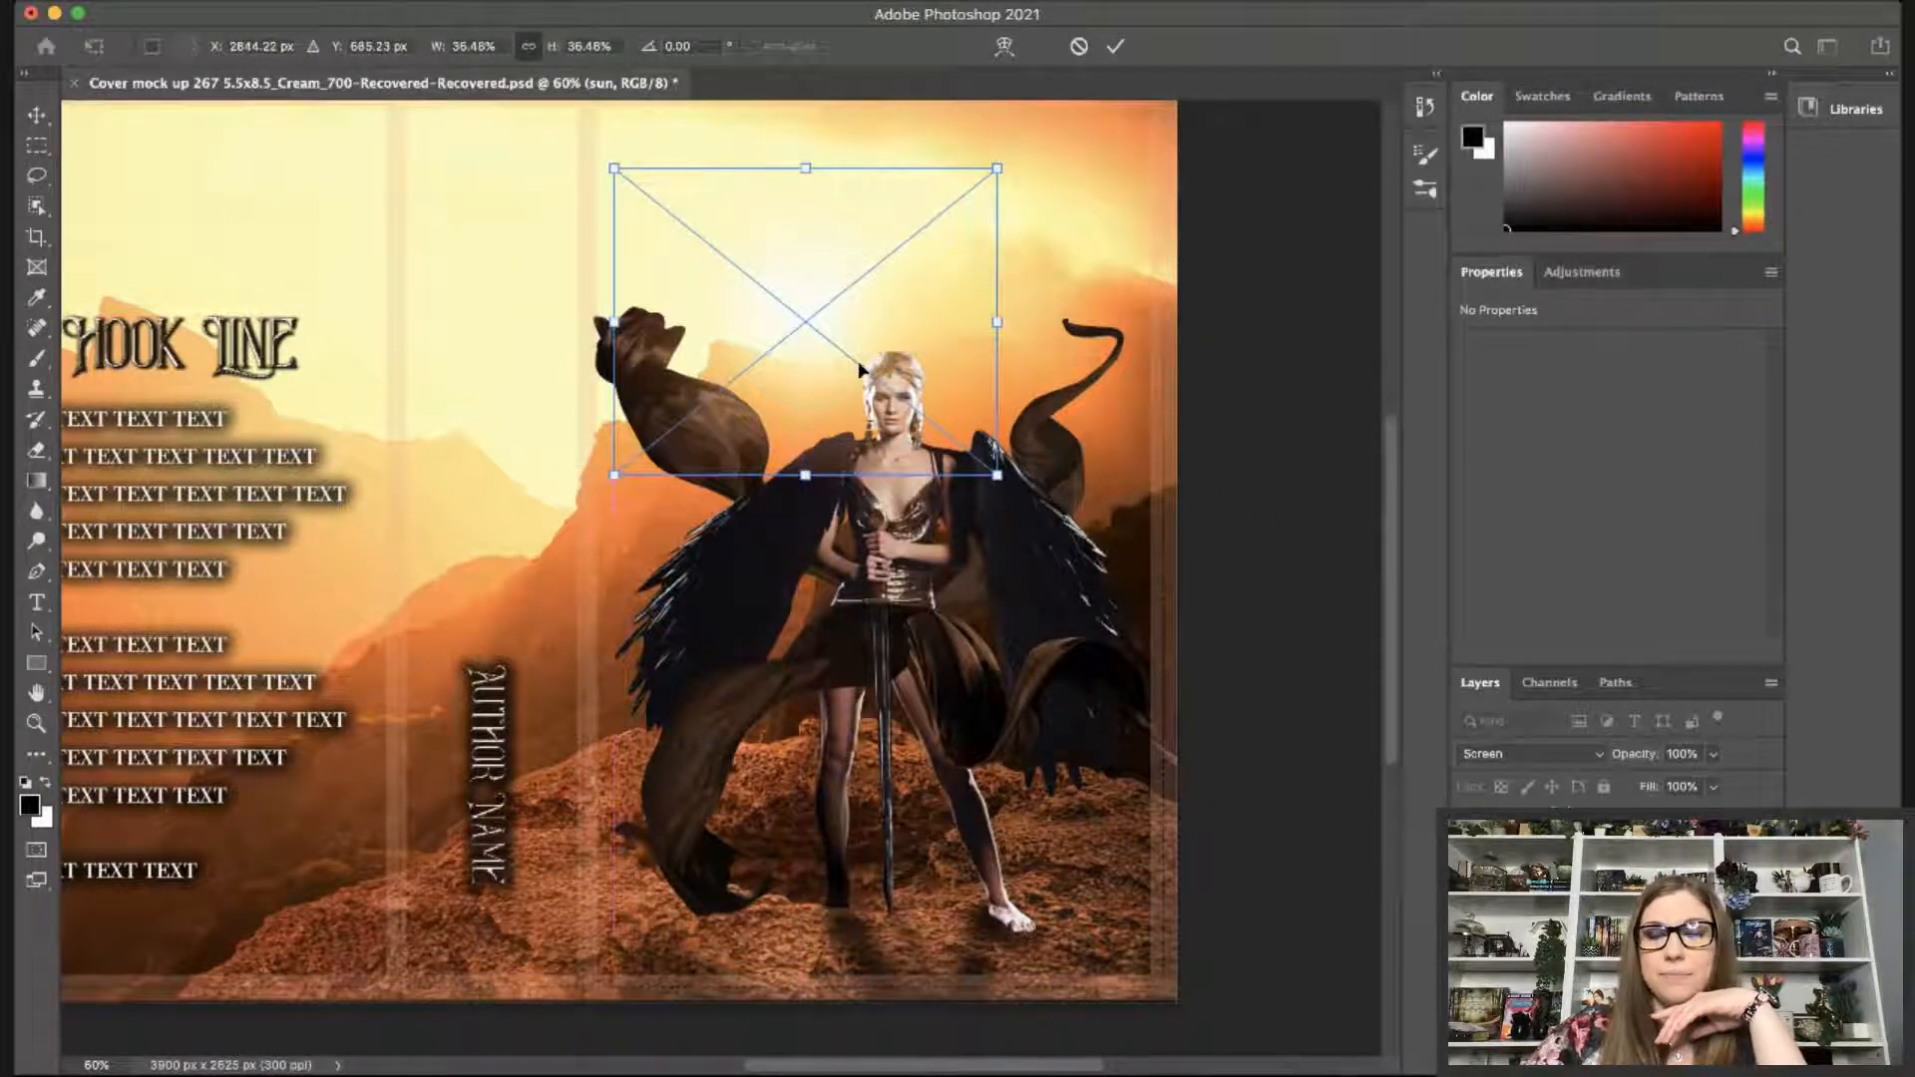
pyautogui.press('Return')
pyautogui.press('b')
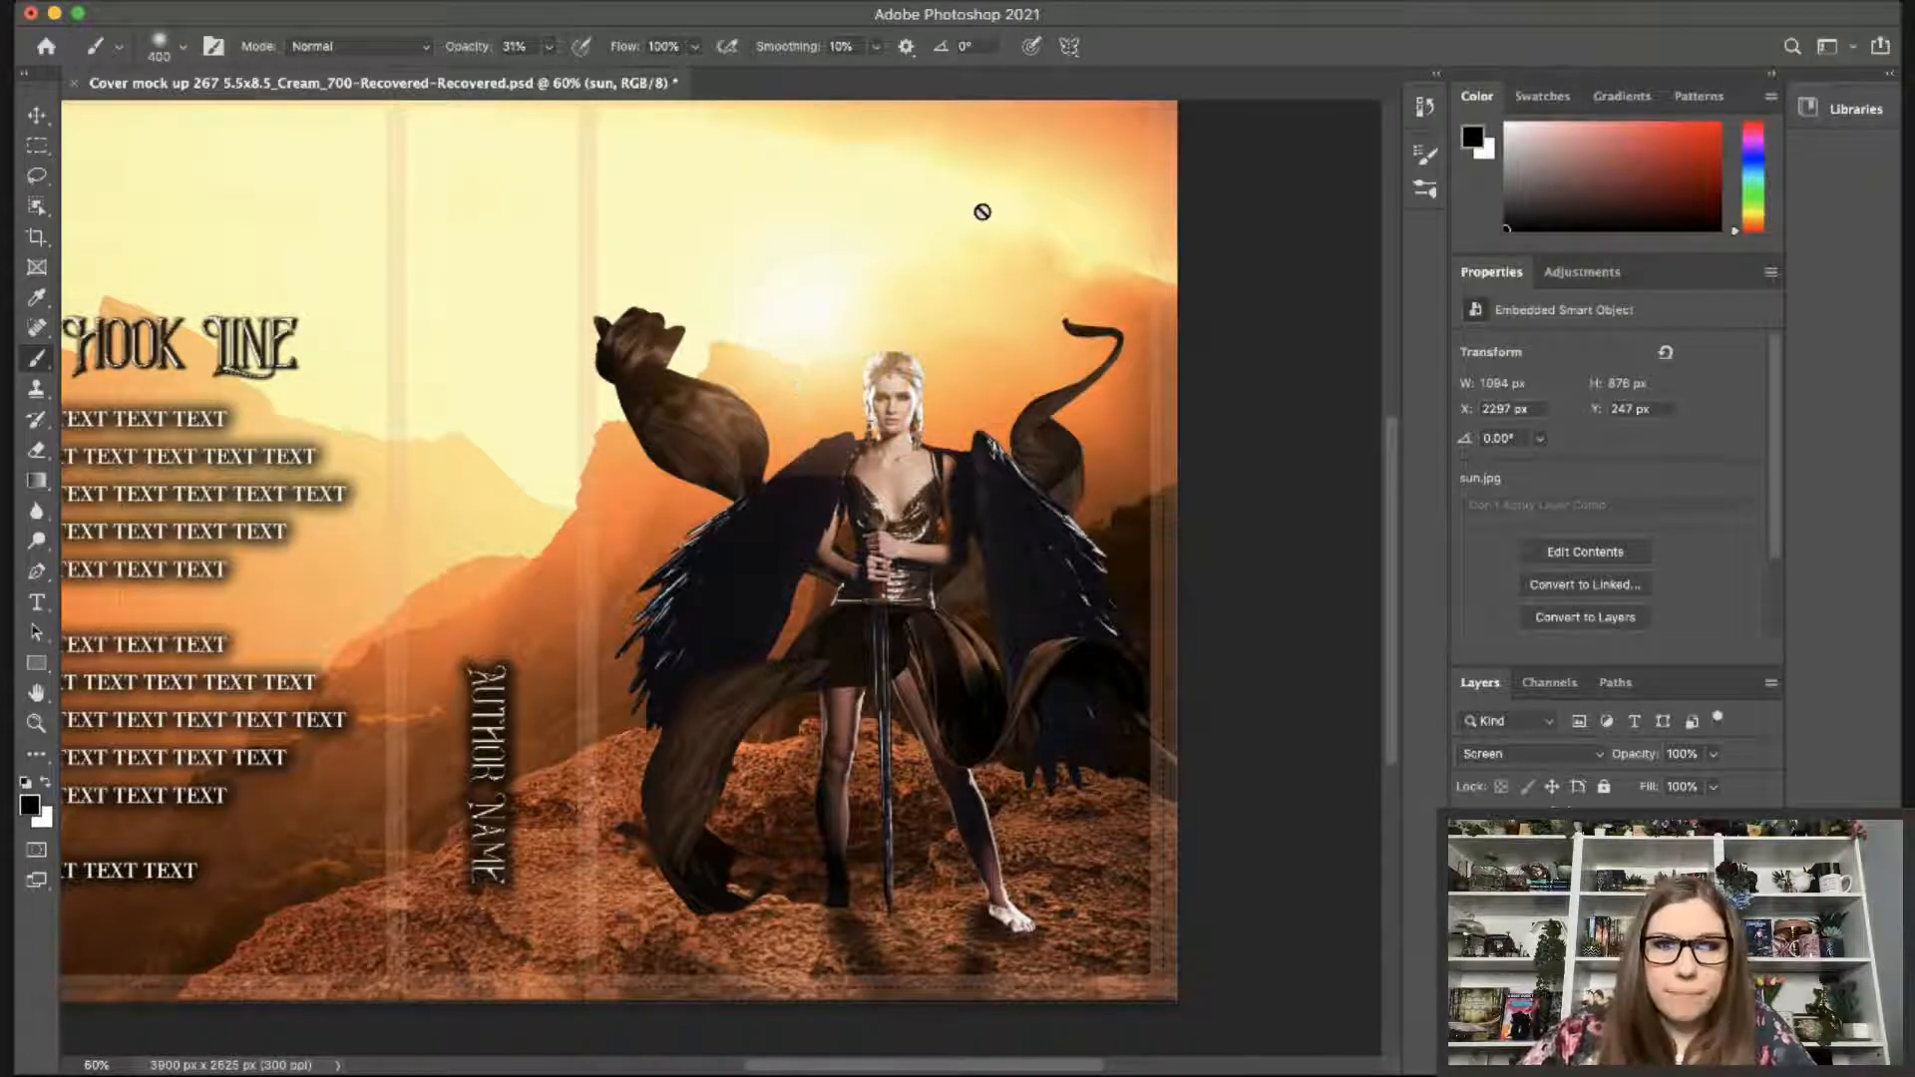
# Move the sun slightly higher, add a layer mask and blend its edges with a black brush at 31% opacity.
pyautogui.press('v')
pyautogui.moveTo(795, 376); pyautogui.dragTo(795, 317)
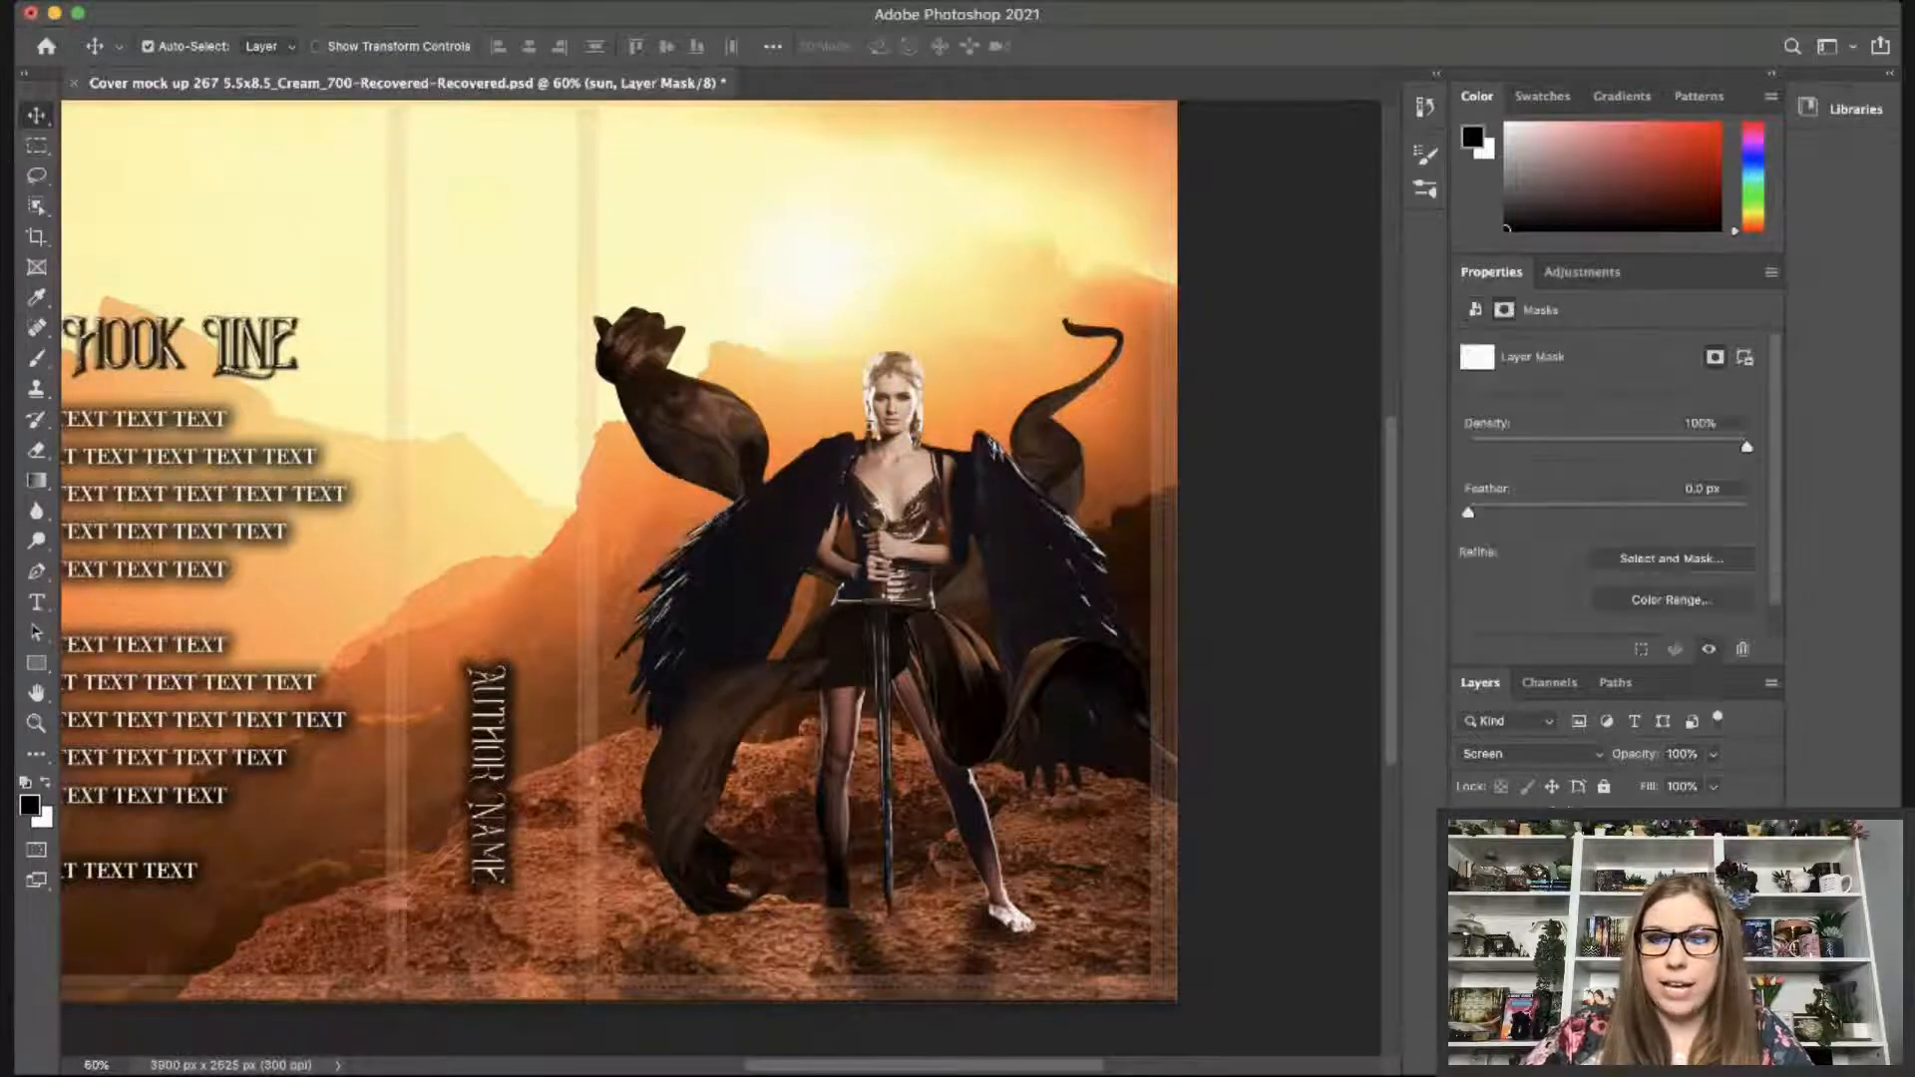
pyautogui.press('b')
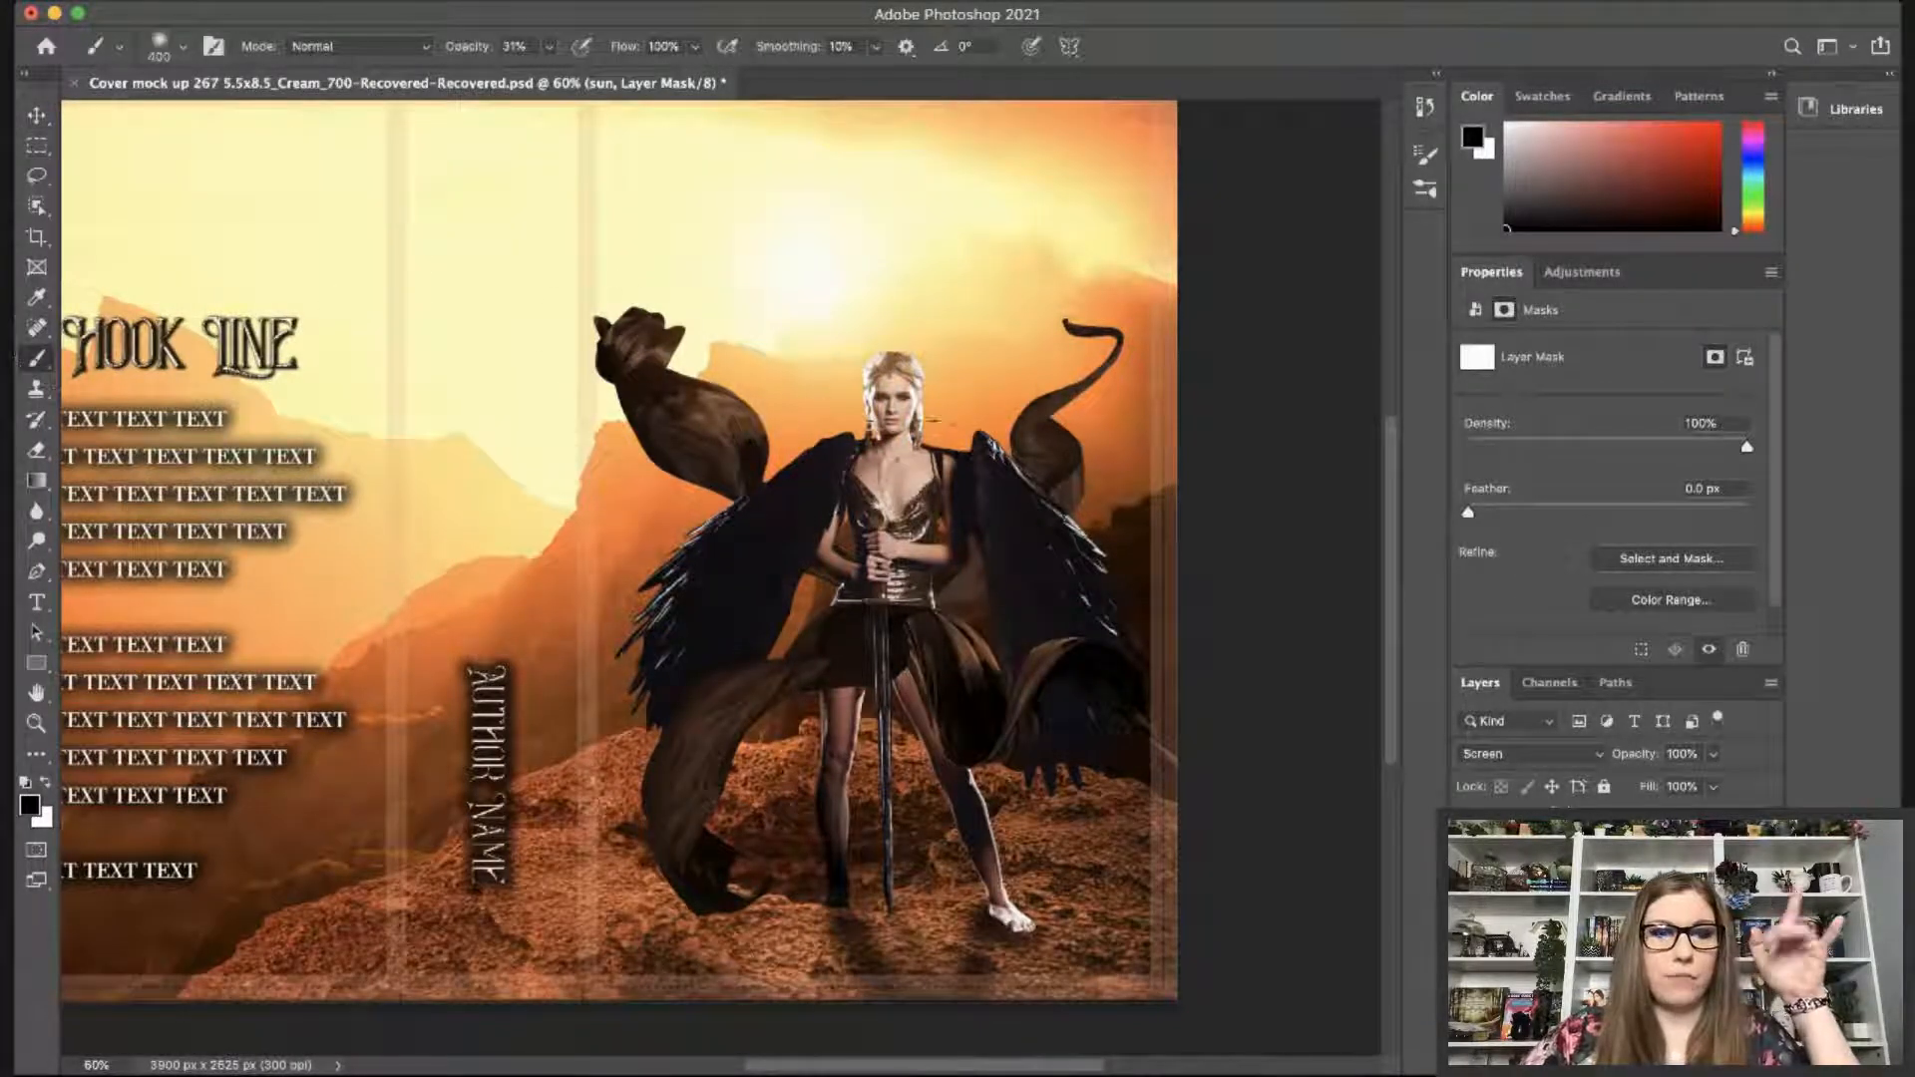
pyautogui.moveTo(629, 504); pyautogui.dragTo(608, 504)
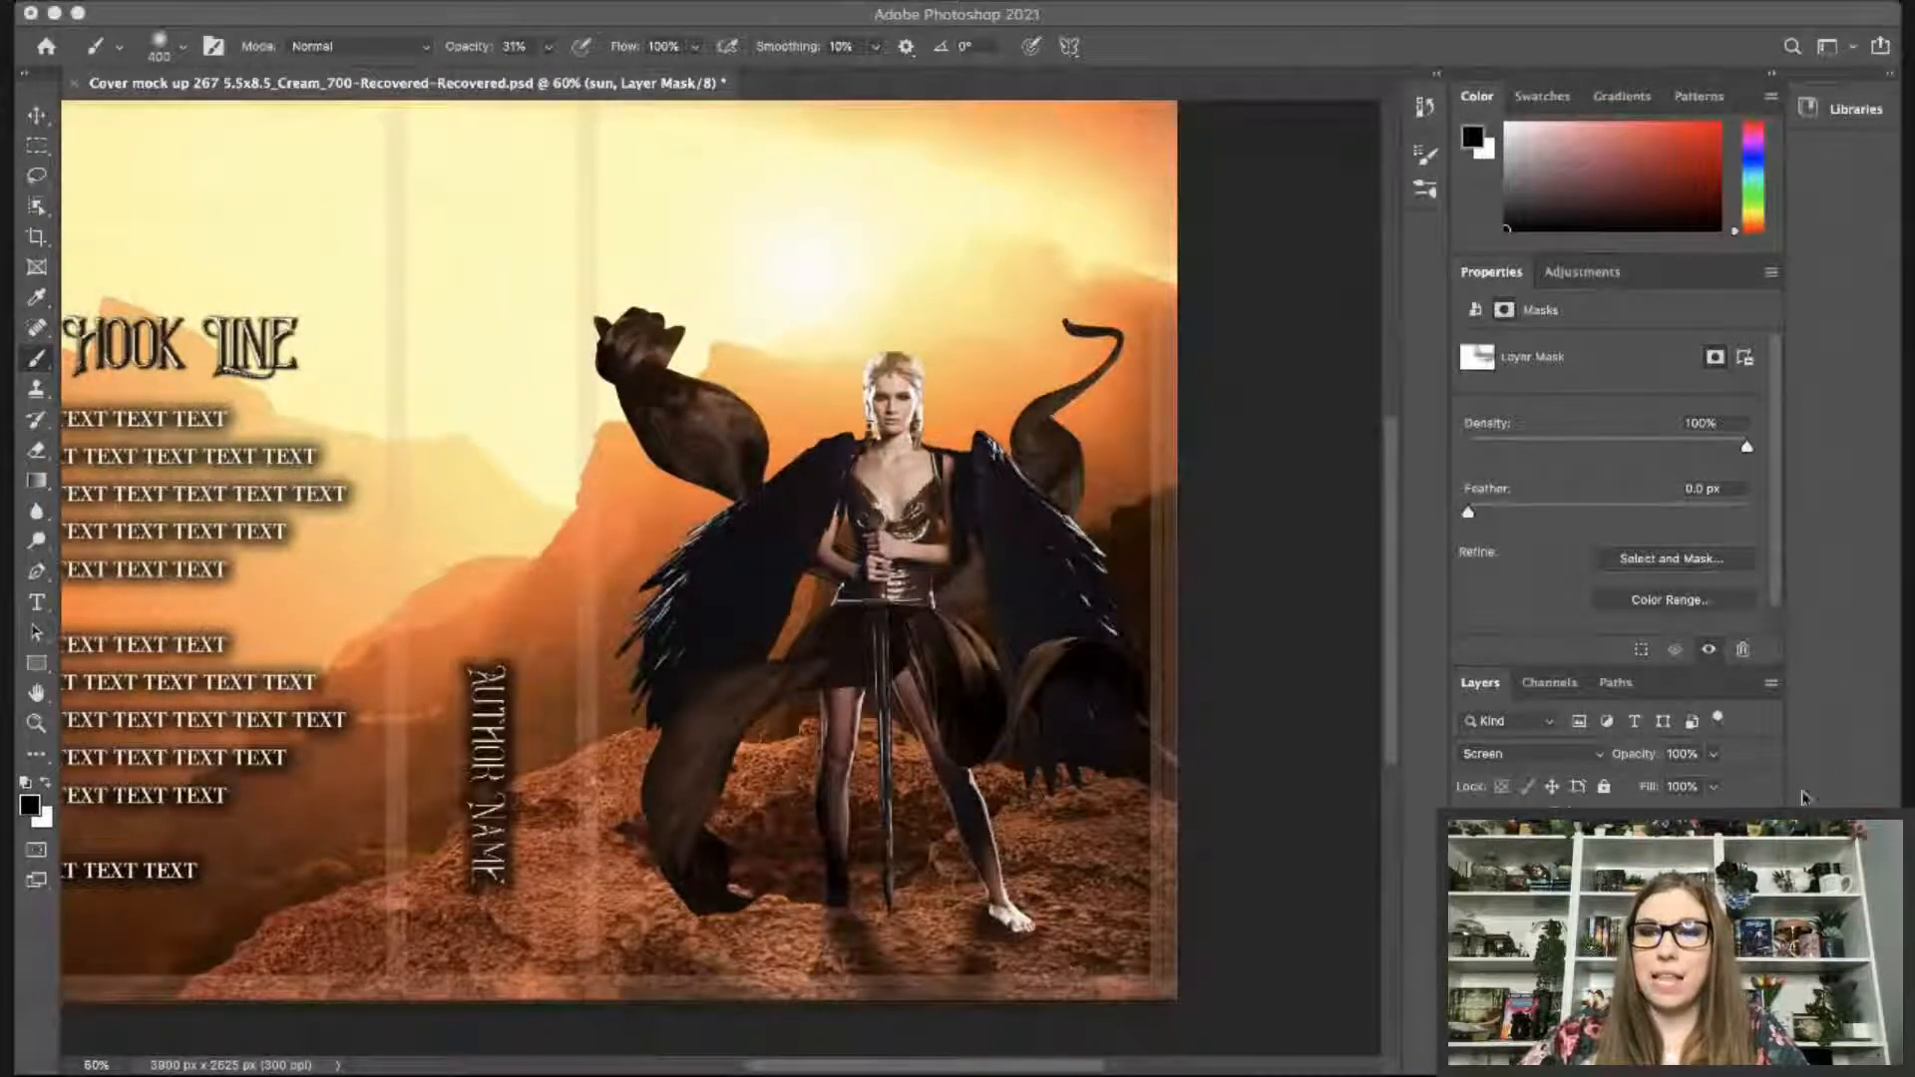
# Place the sunset flare image above the Curves 1 copy layer and set its blend mode to Screen.
pyautogui.click(1805, 795)
pyautogui.scroll(-3, 1676, 806)
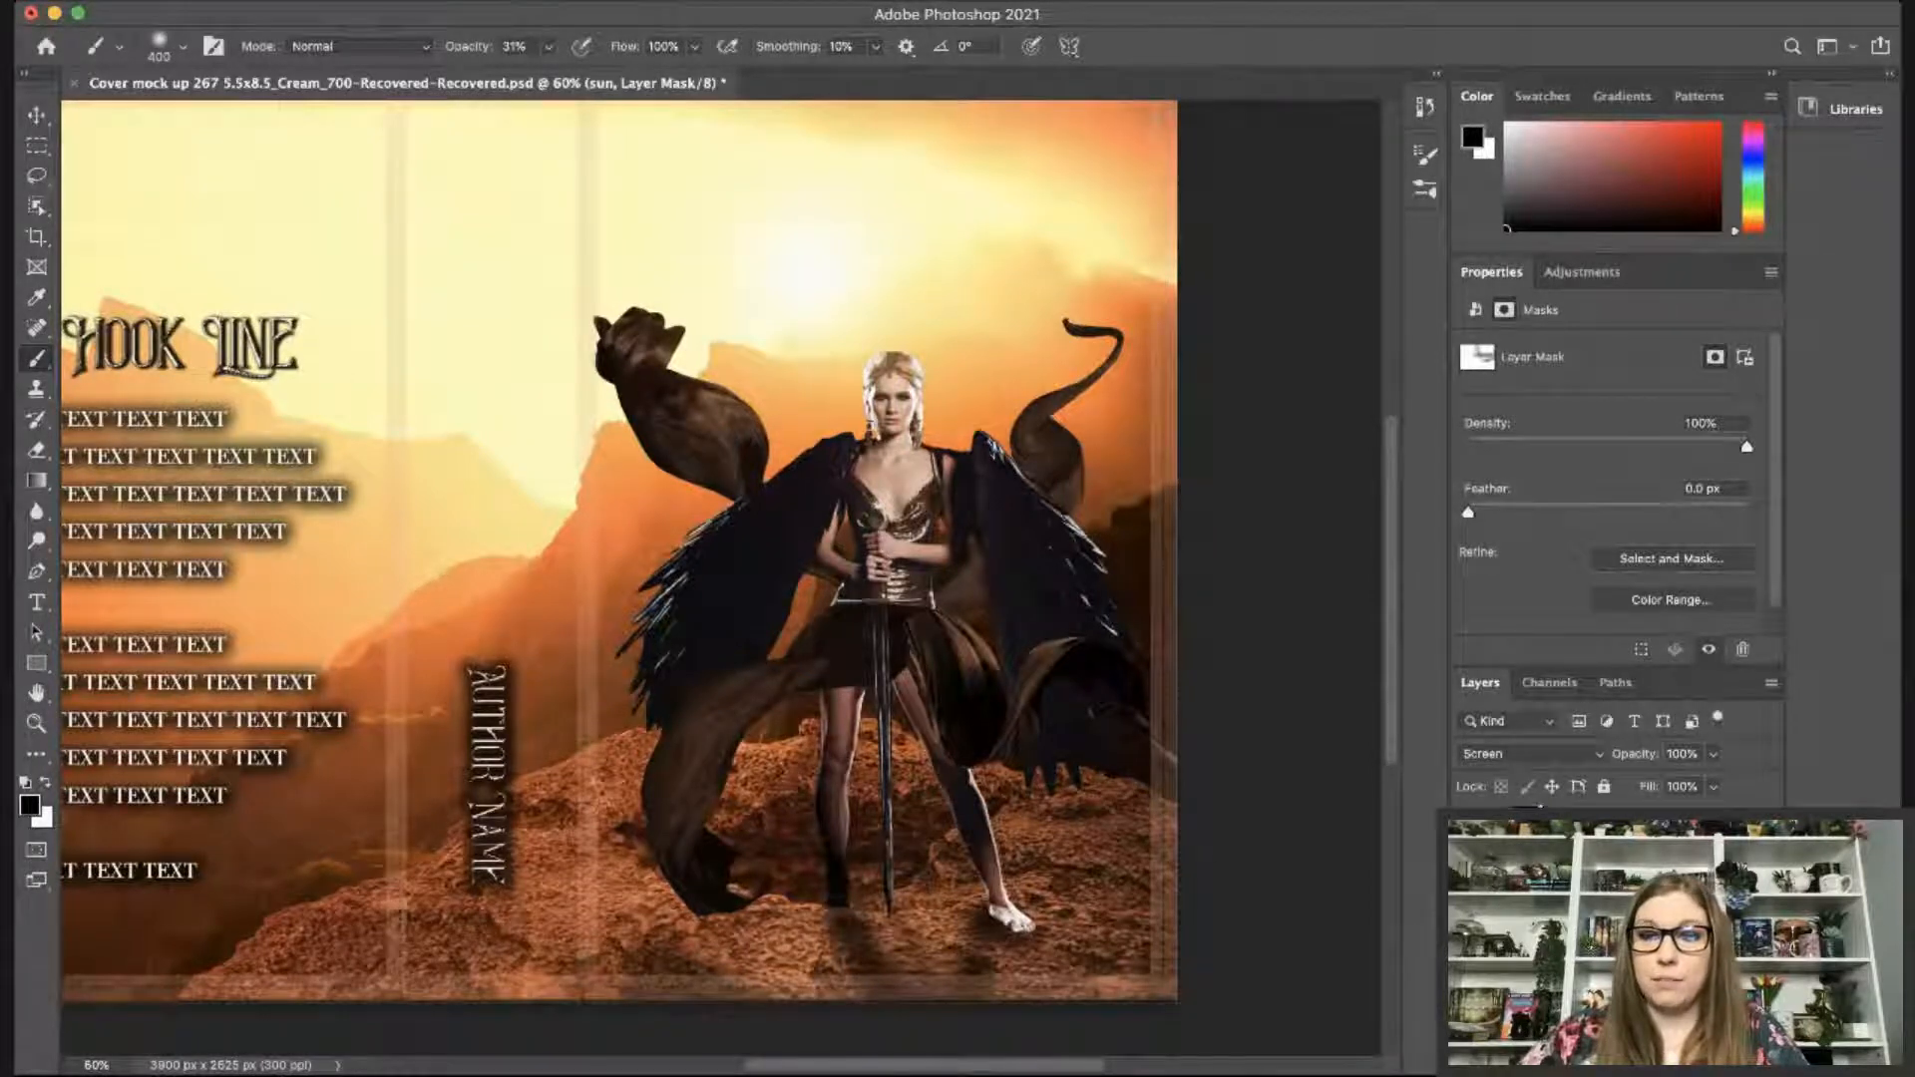
pyautogui.scroll(-2, 1616, 878)
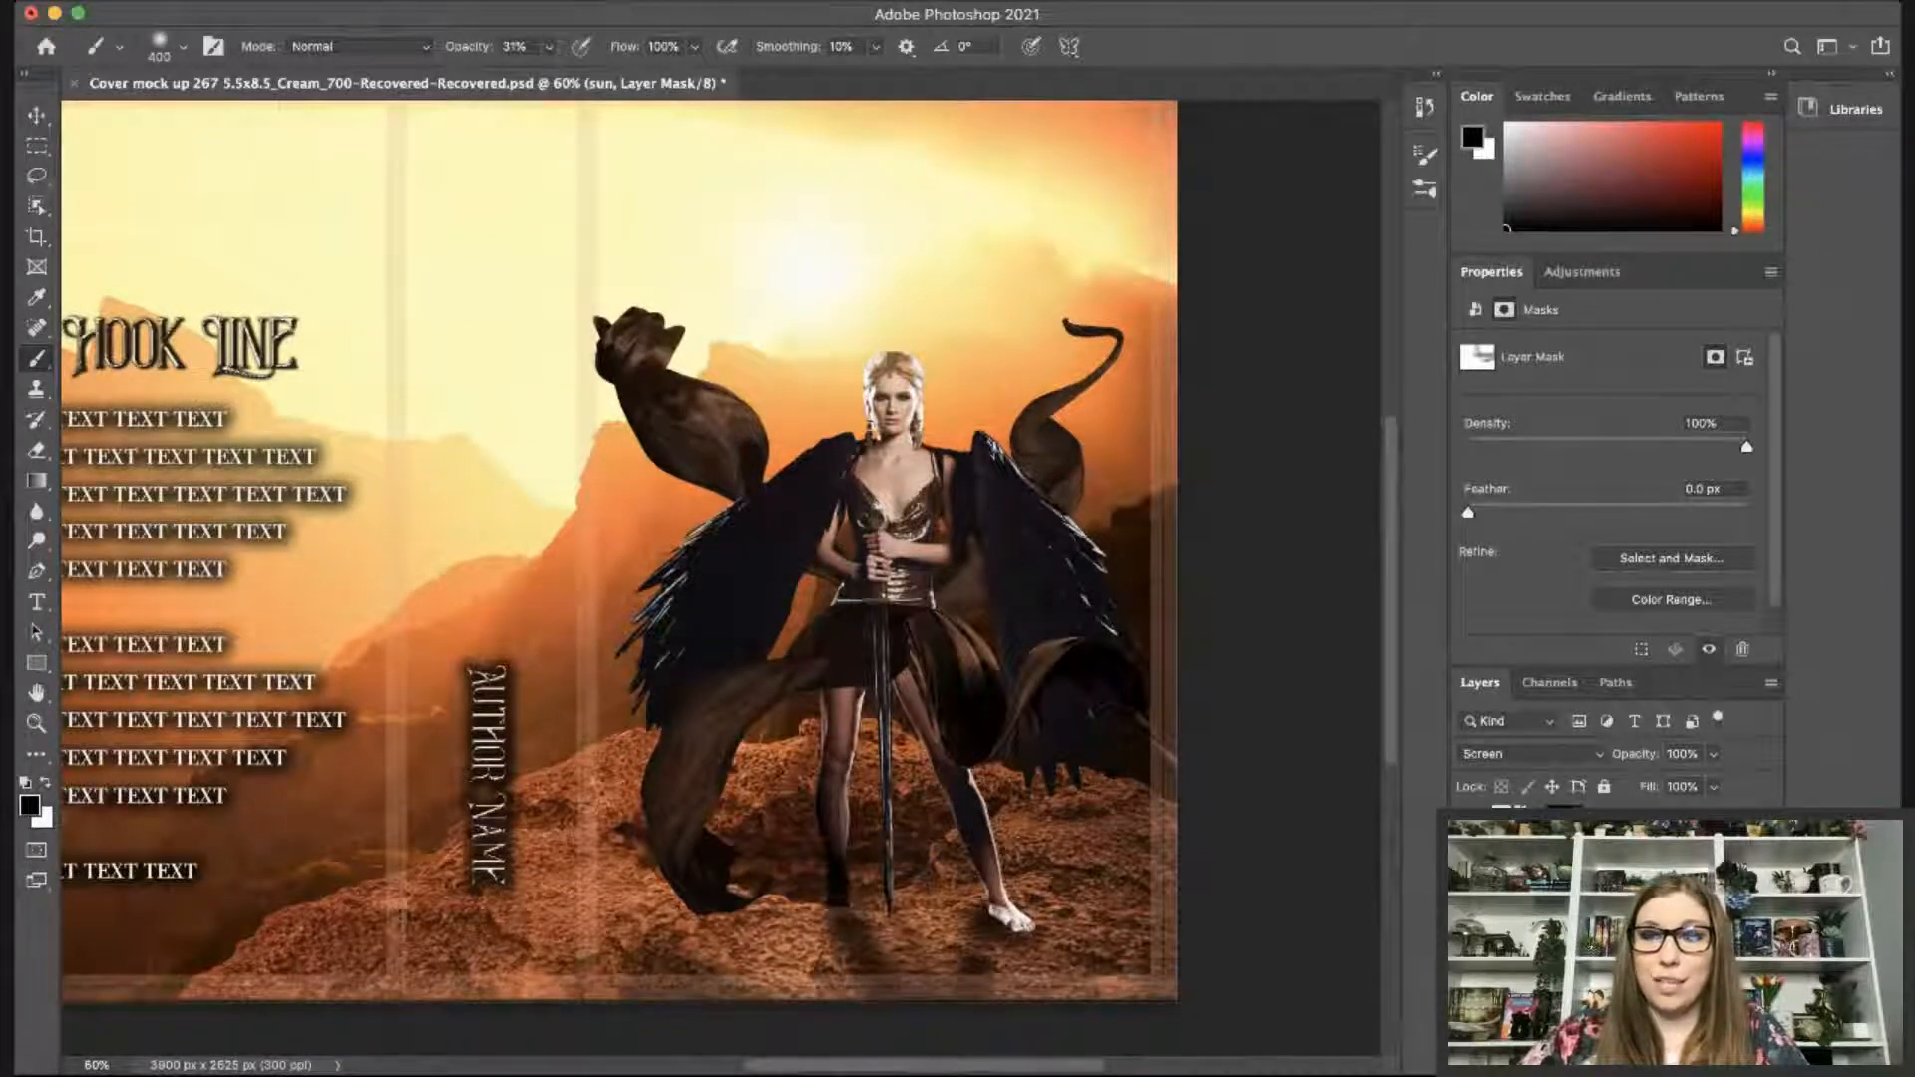
pyautogui.click(1616, 878)
pyautogui.click(1563, 838)
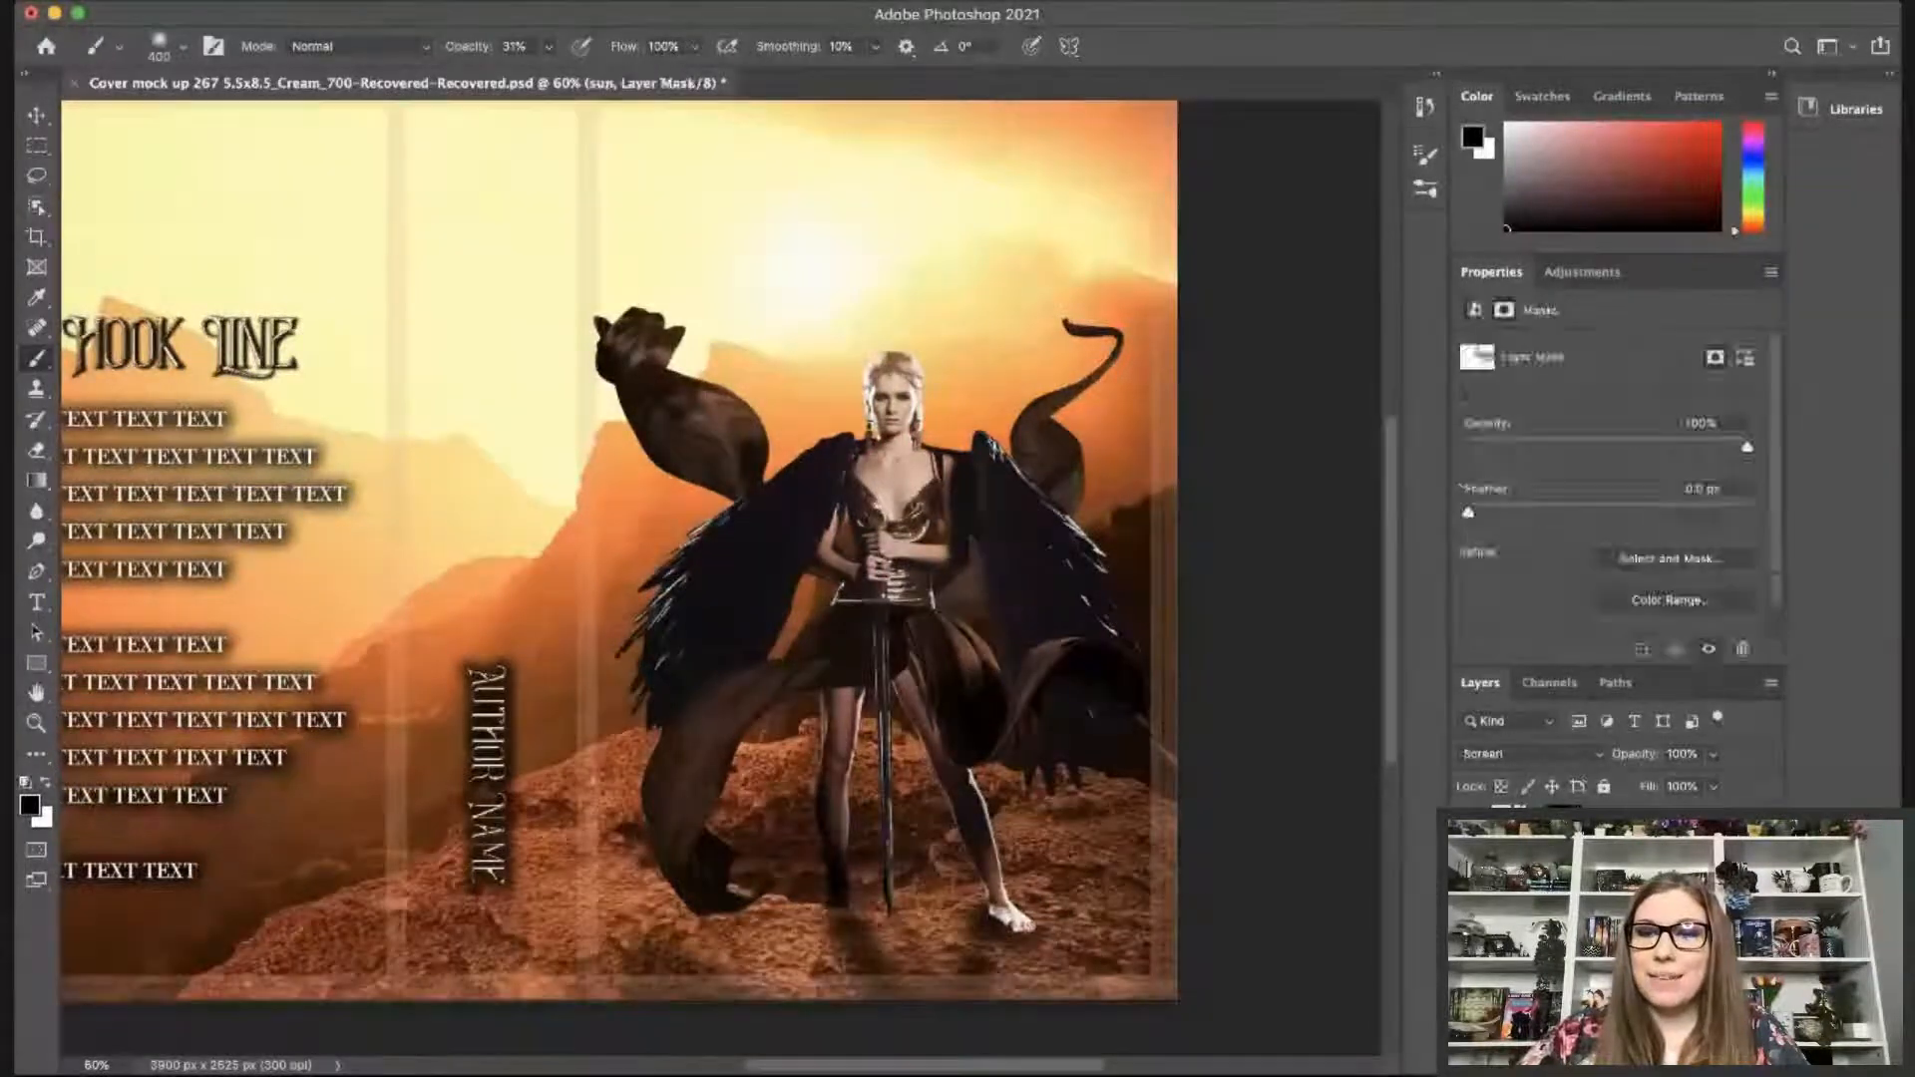
pyautogui.click(1616, 878)
pyautogui.click(1616, 918)
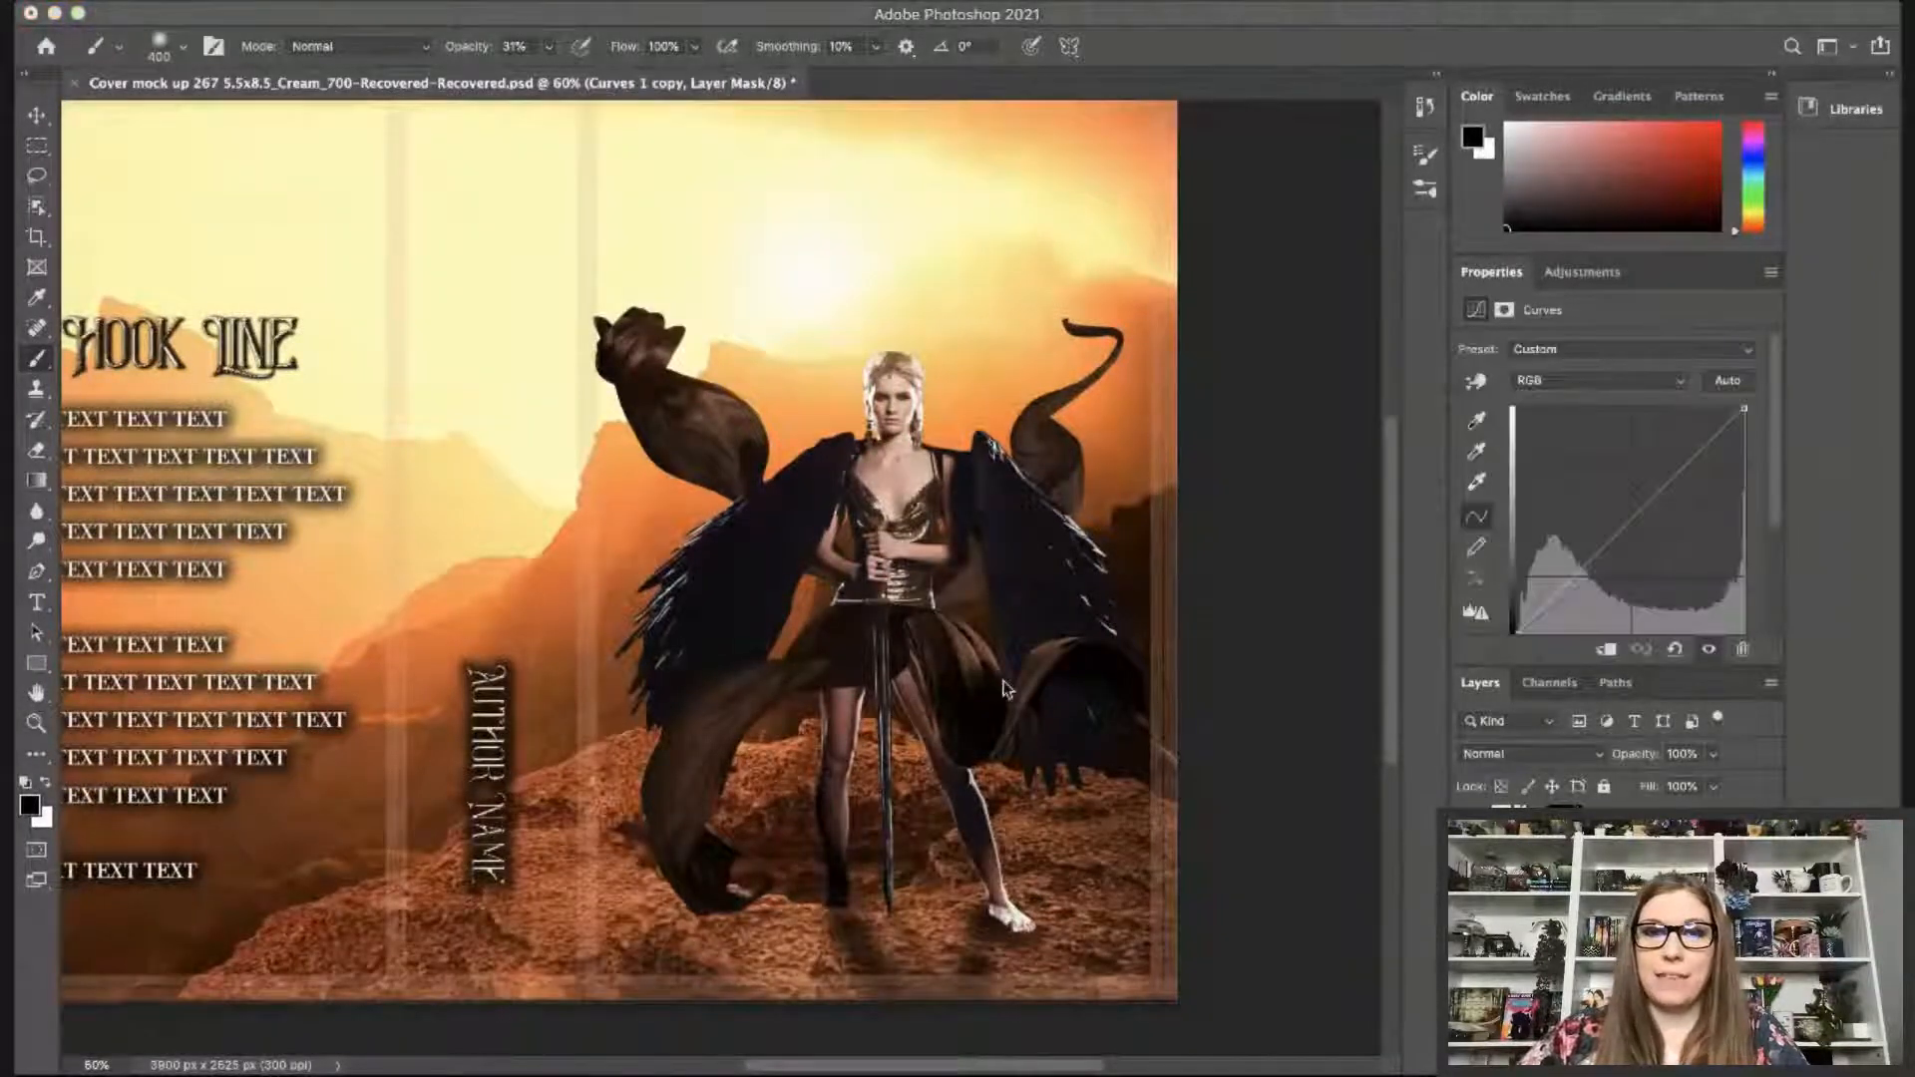
pyautogui.moveTo(1004, 688); pyautogui.dragTo(864, 549)
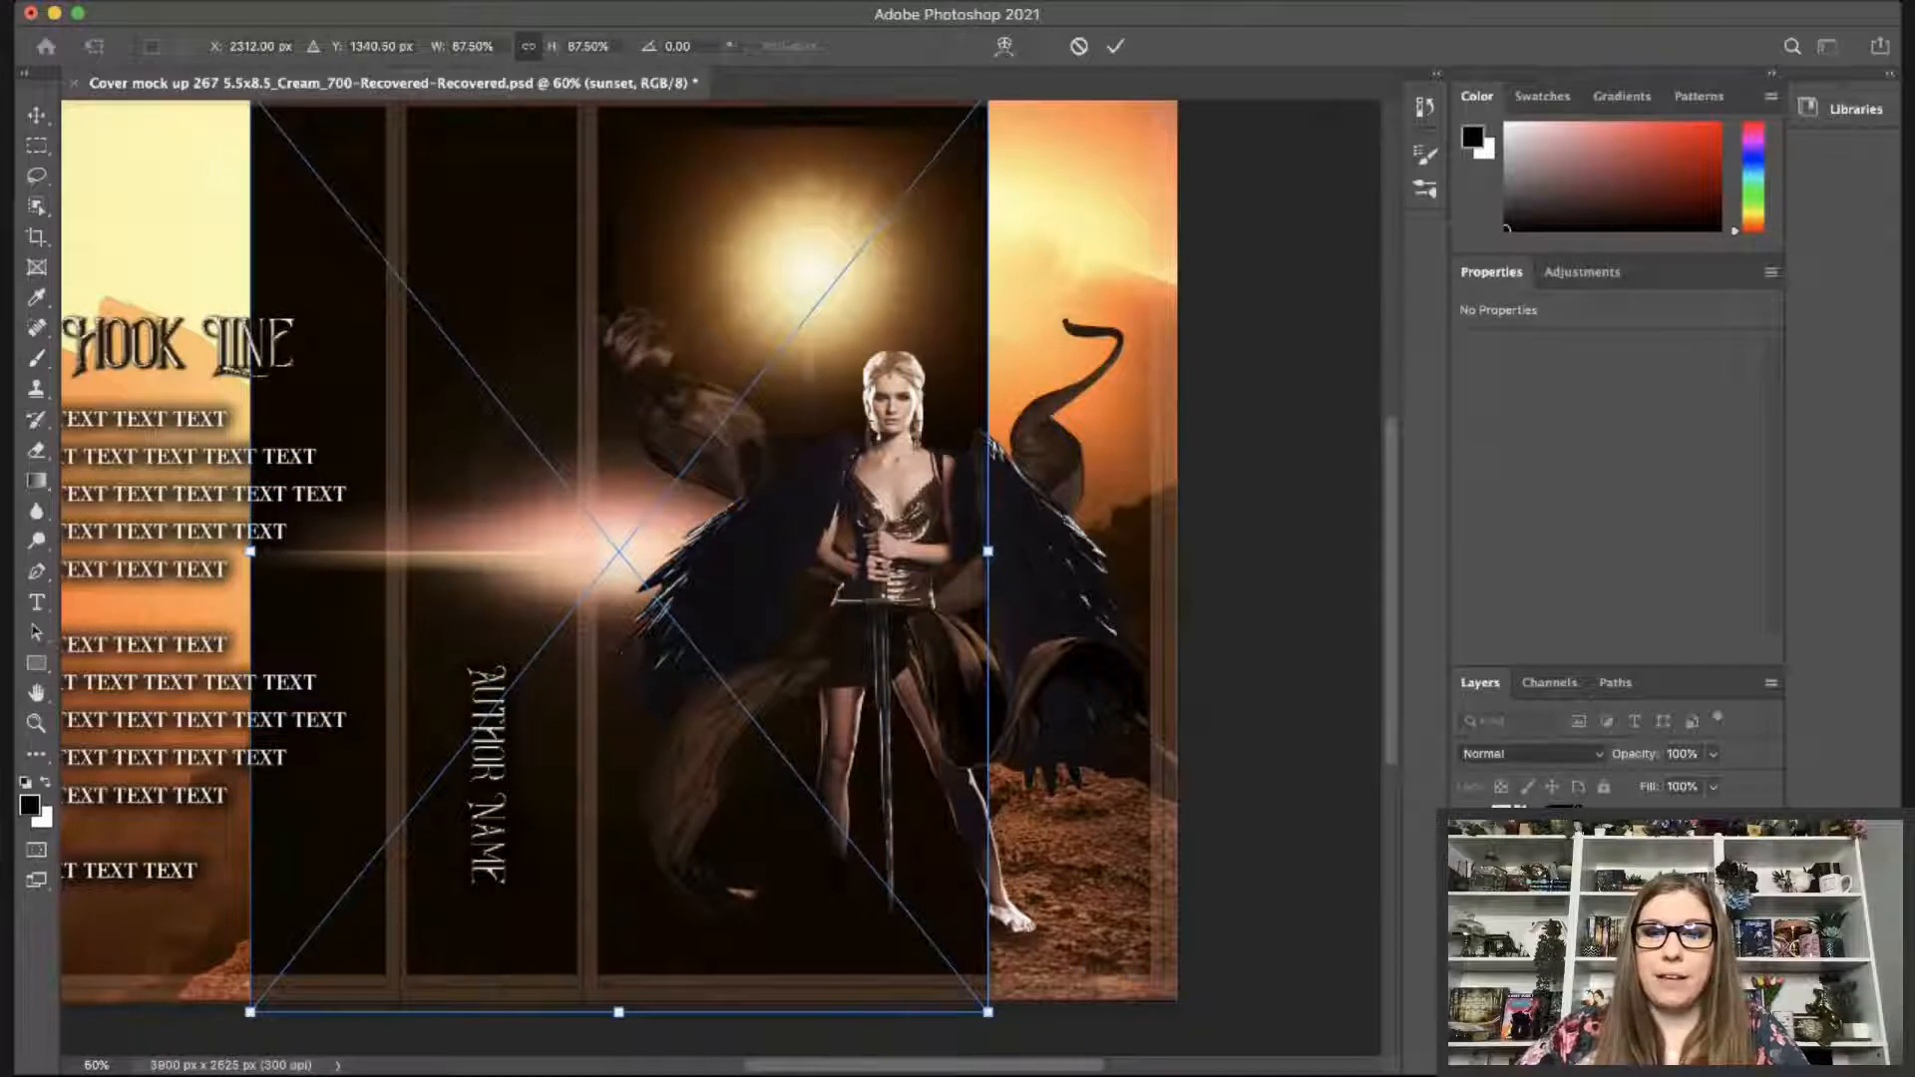
pyautogui.click(1510, 784)
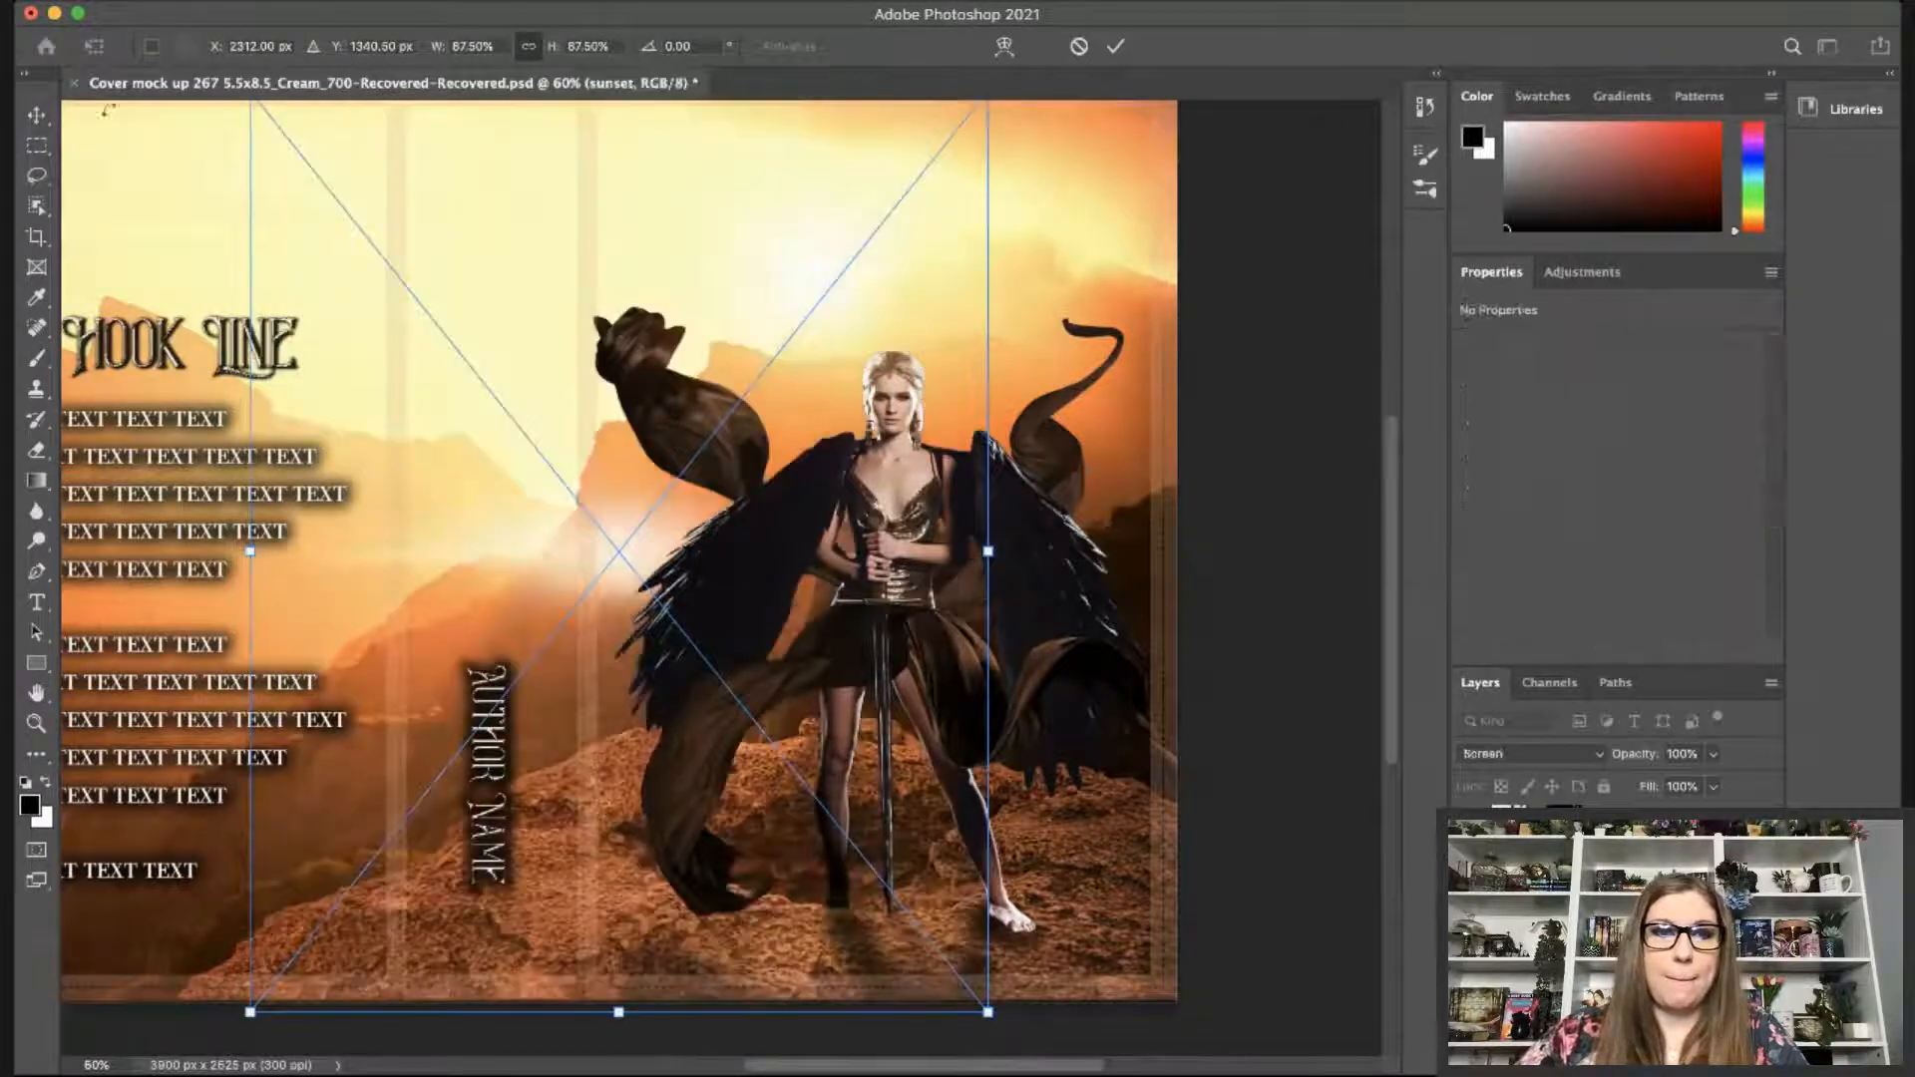
# Move the sunset flare behind the woman's skirt and turn off automatic layer selection.
pyautogui.click(40, 116)
pyautogui.moveTo(604, 546); pyautogui.dragTo(903, 624)
pyautogui.click(903, 623)
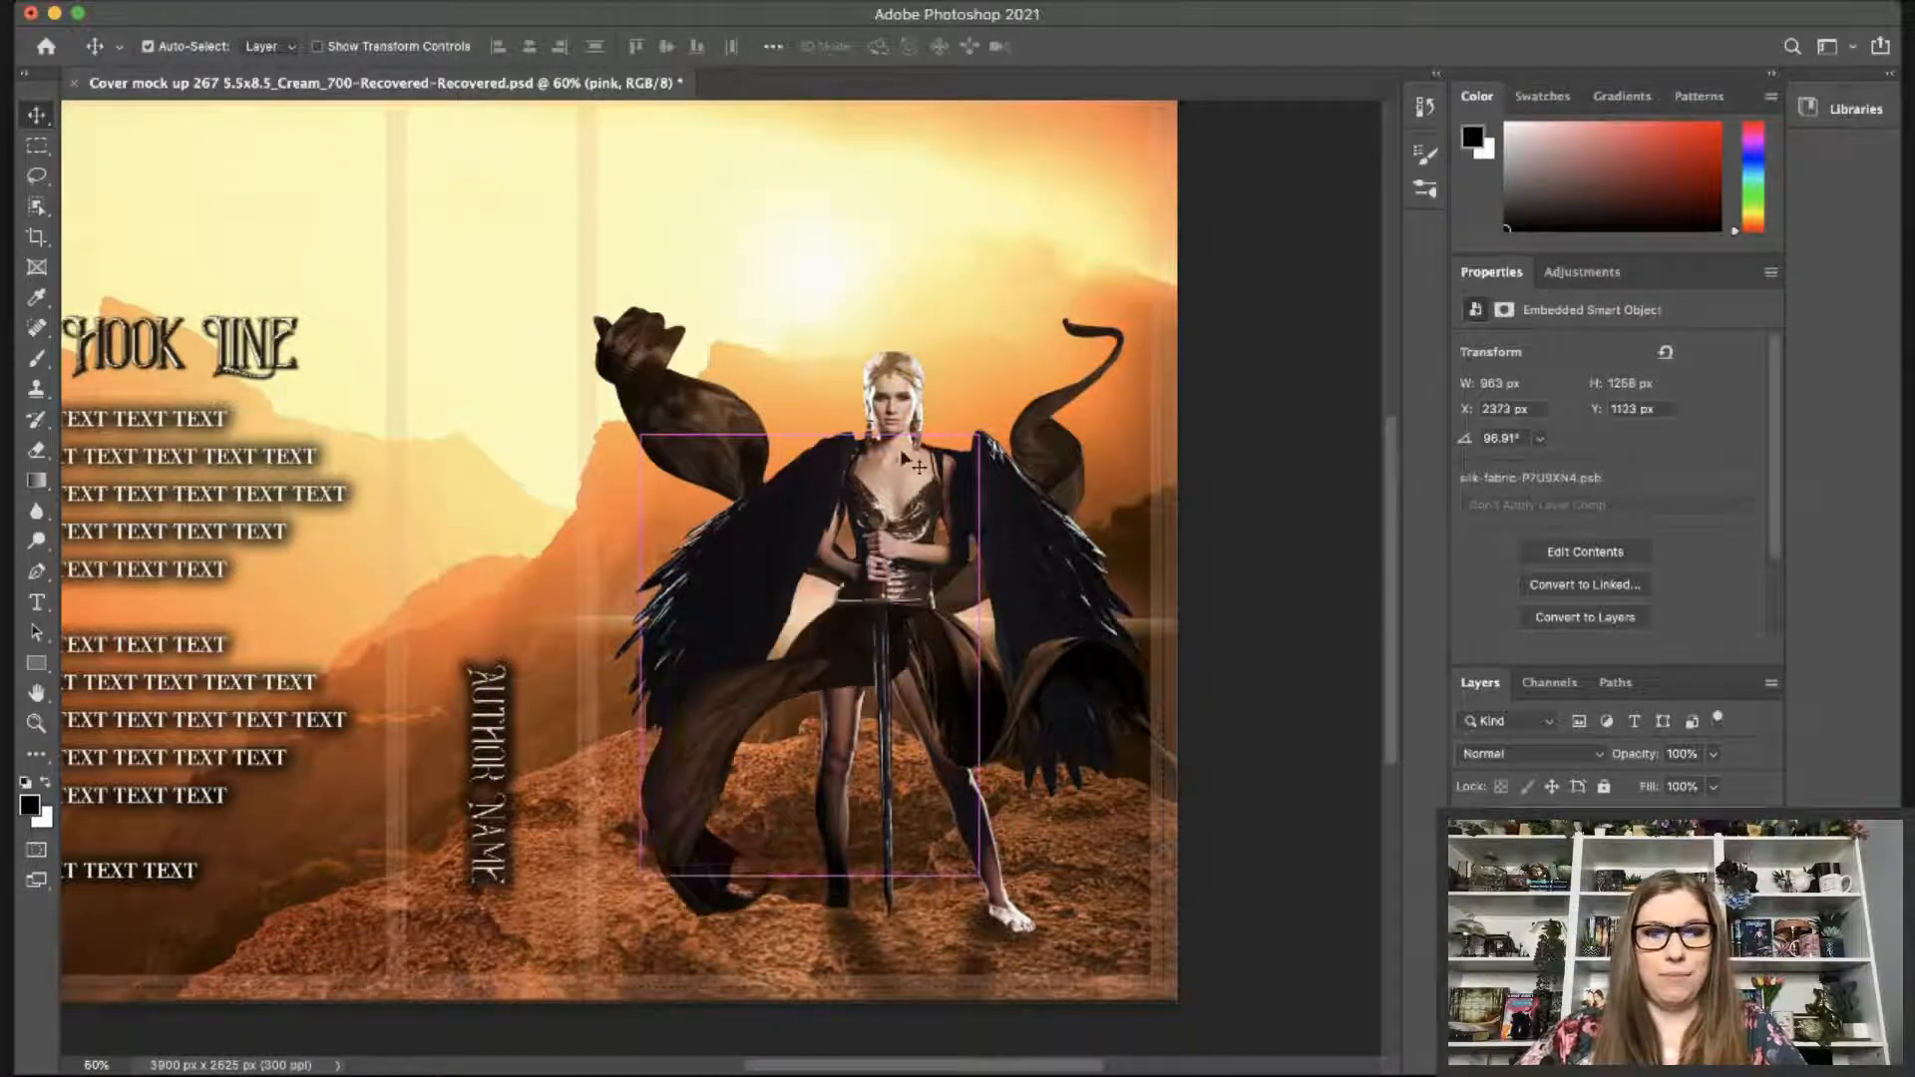
pyautogui.click(148, 46)
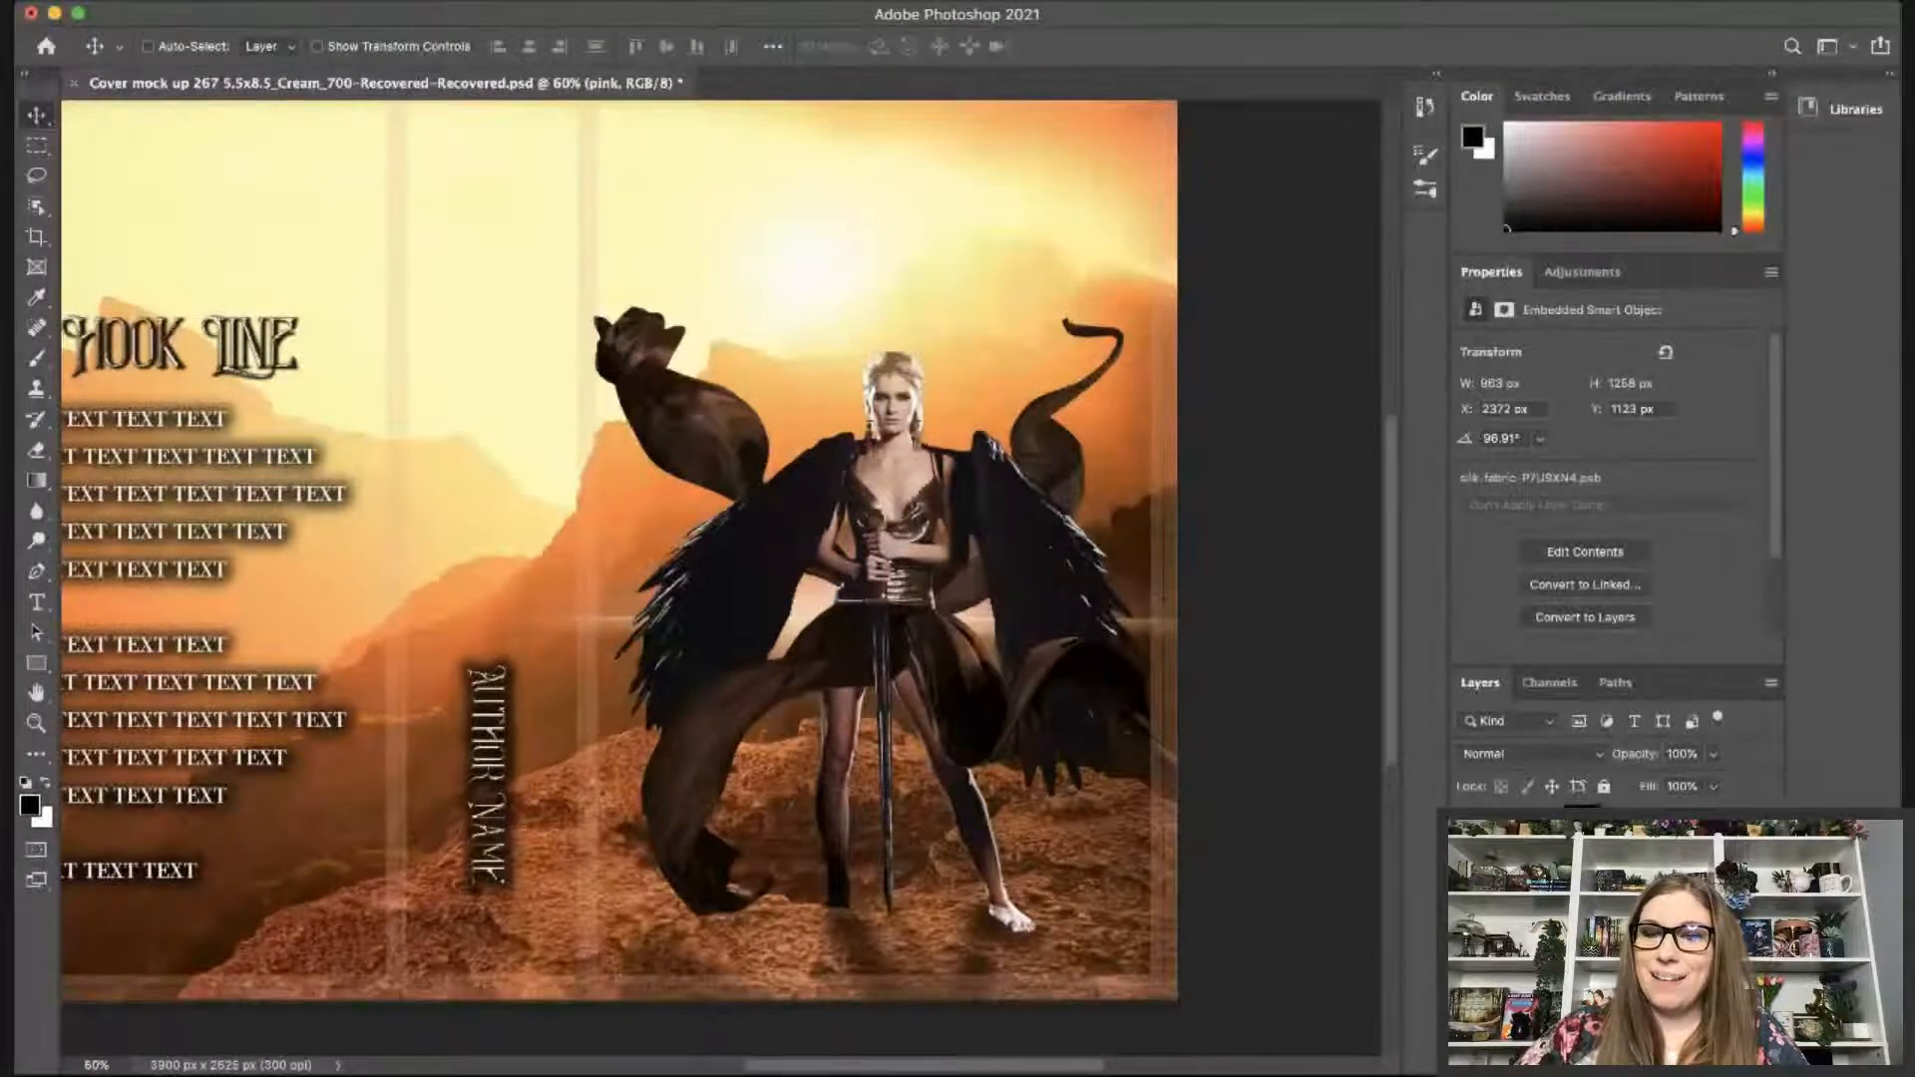
# Scale the sunset flare to 57.17% and position it behind the woman's waist and skirt.
pyautogui.click(1616, 848)
pyautogui.press('super+t')
pyautogui.moveTo(876, 154); pyautogui.dragTo(888, 469)
pyautogui.moveTo(922, 687); pyautogui.dragTo(955, 582)
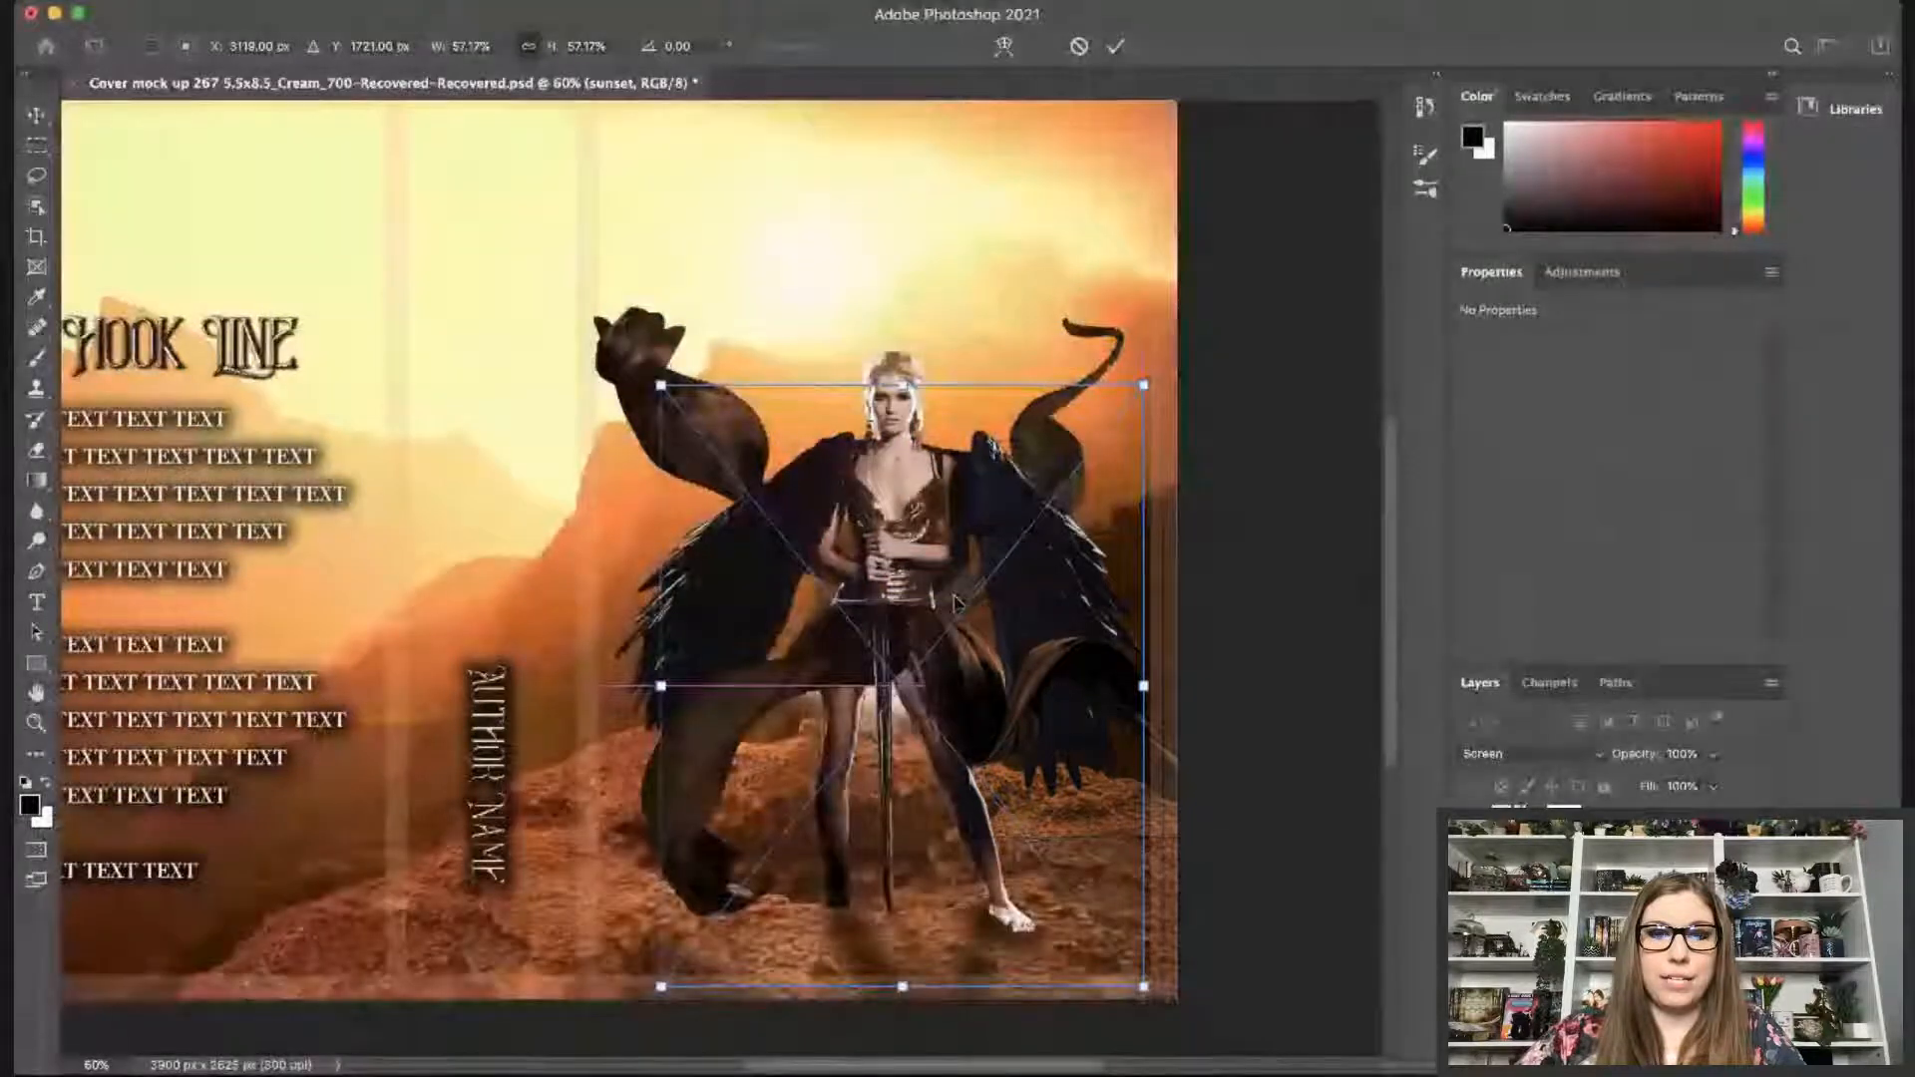
pyautogui.moveTo(955, 578); pyautogui.dragTo(963, 547)
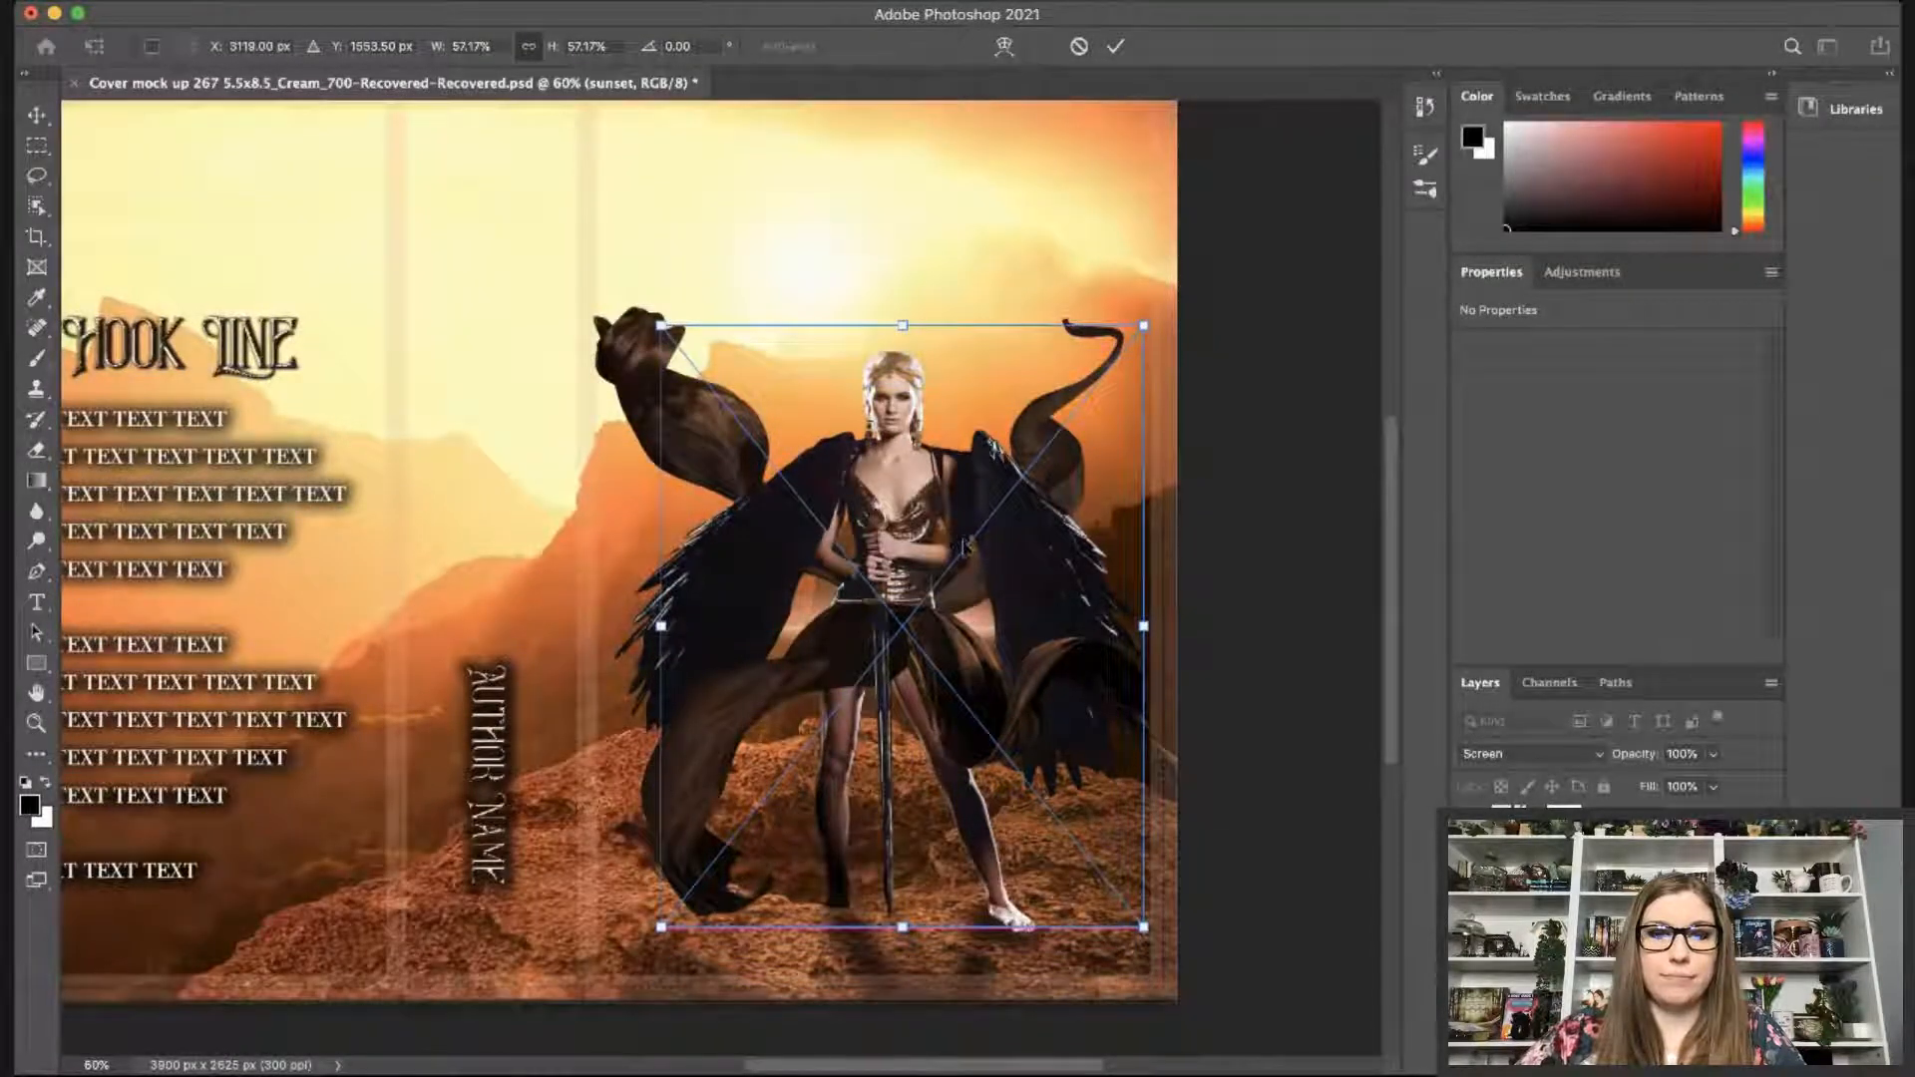
pyautogui.press('Return')
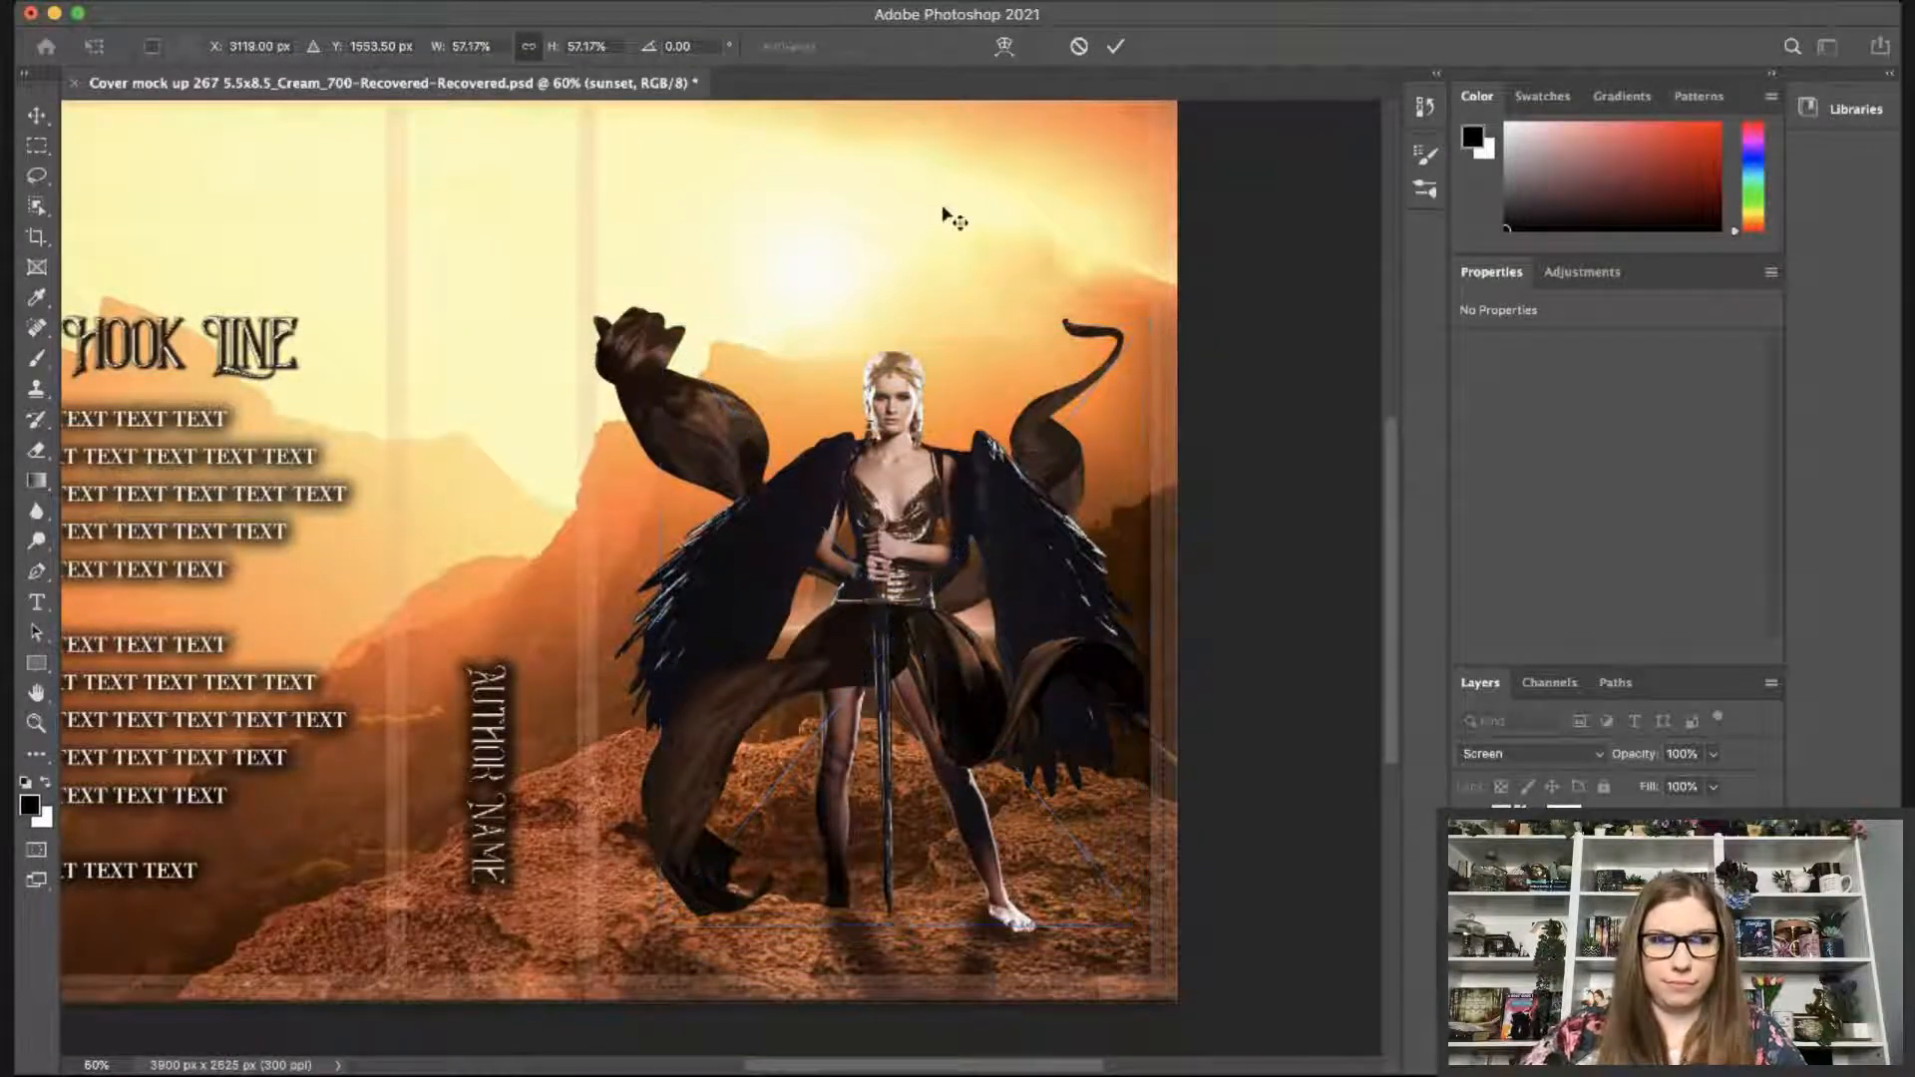
pyautogui.press('BackSpace')
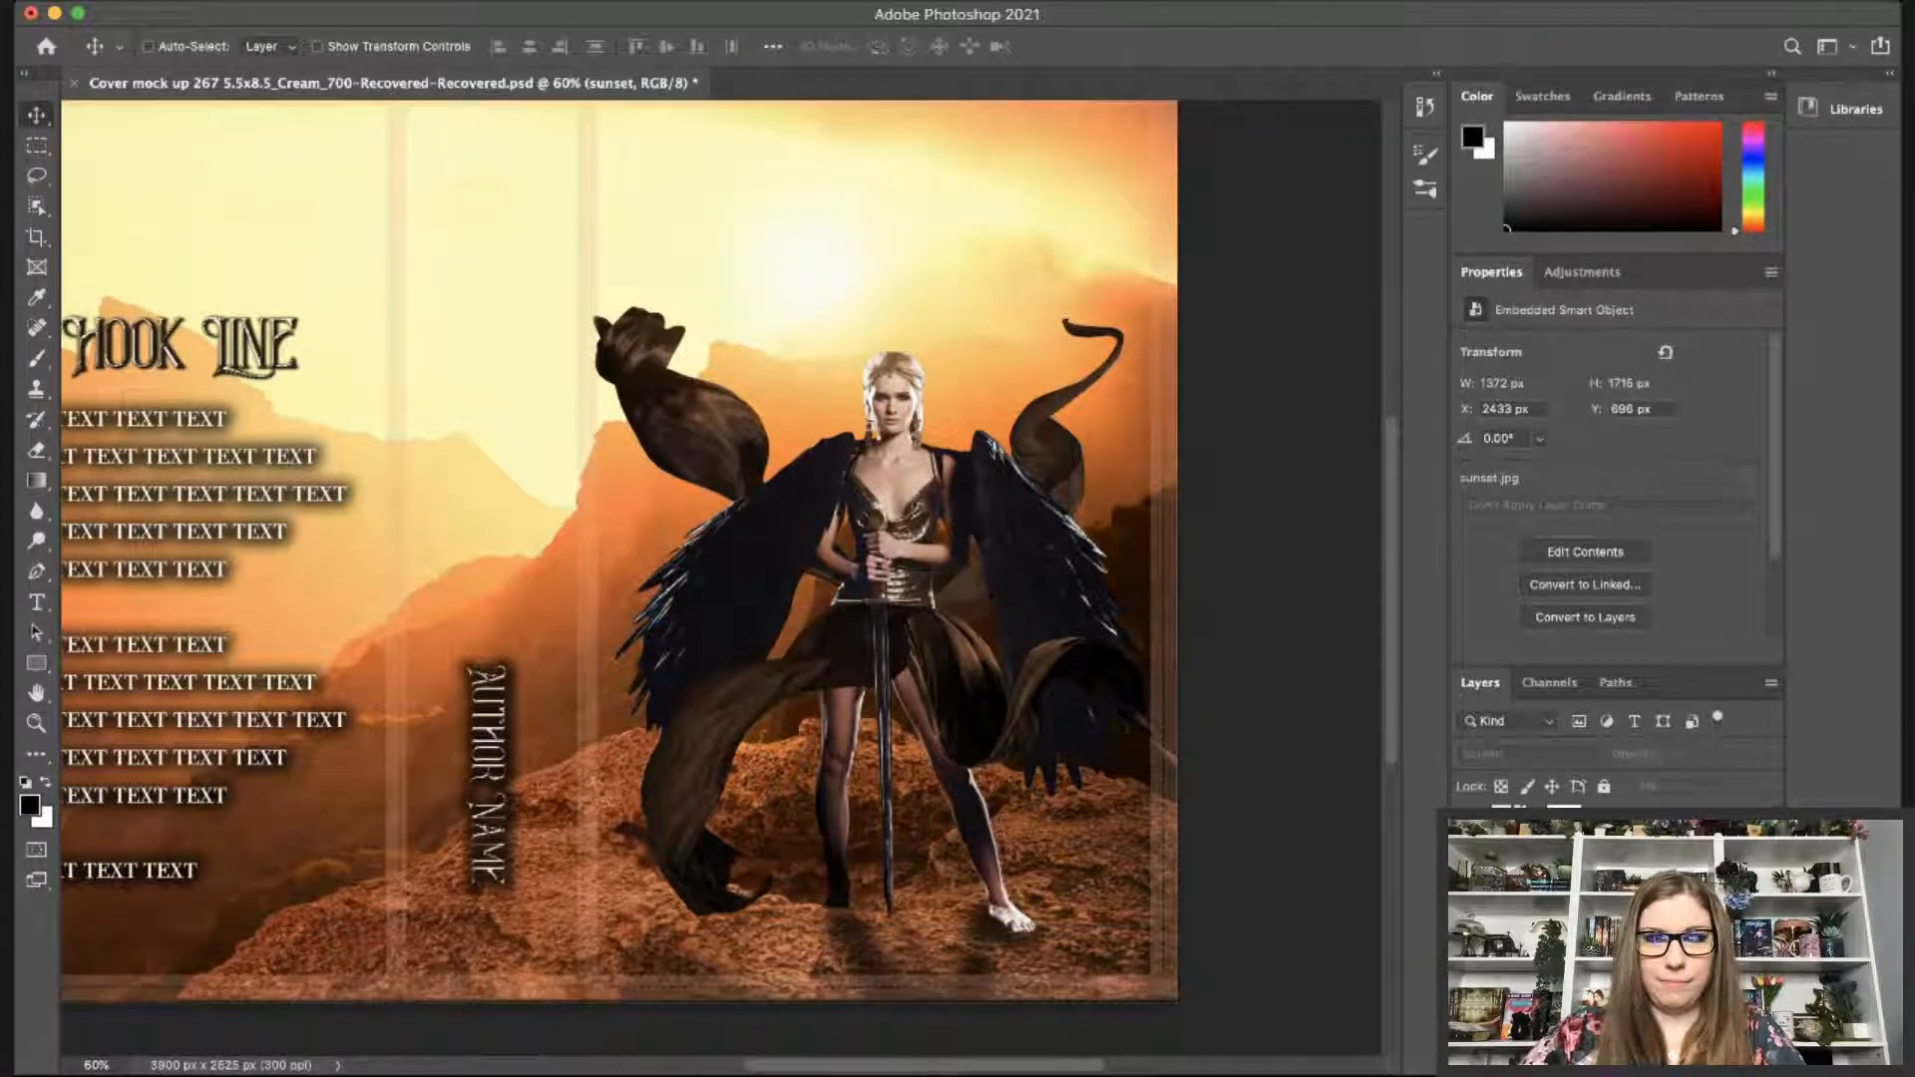
pyautogui.press('super+z')
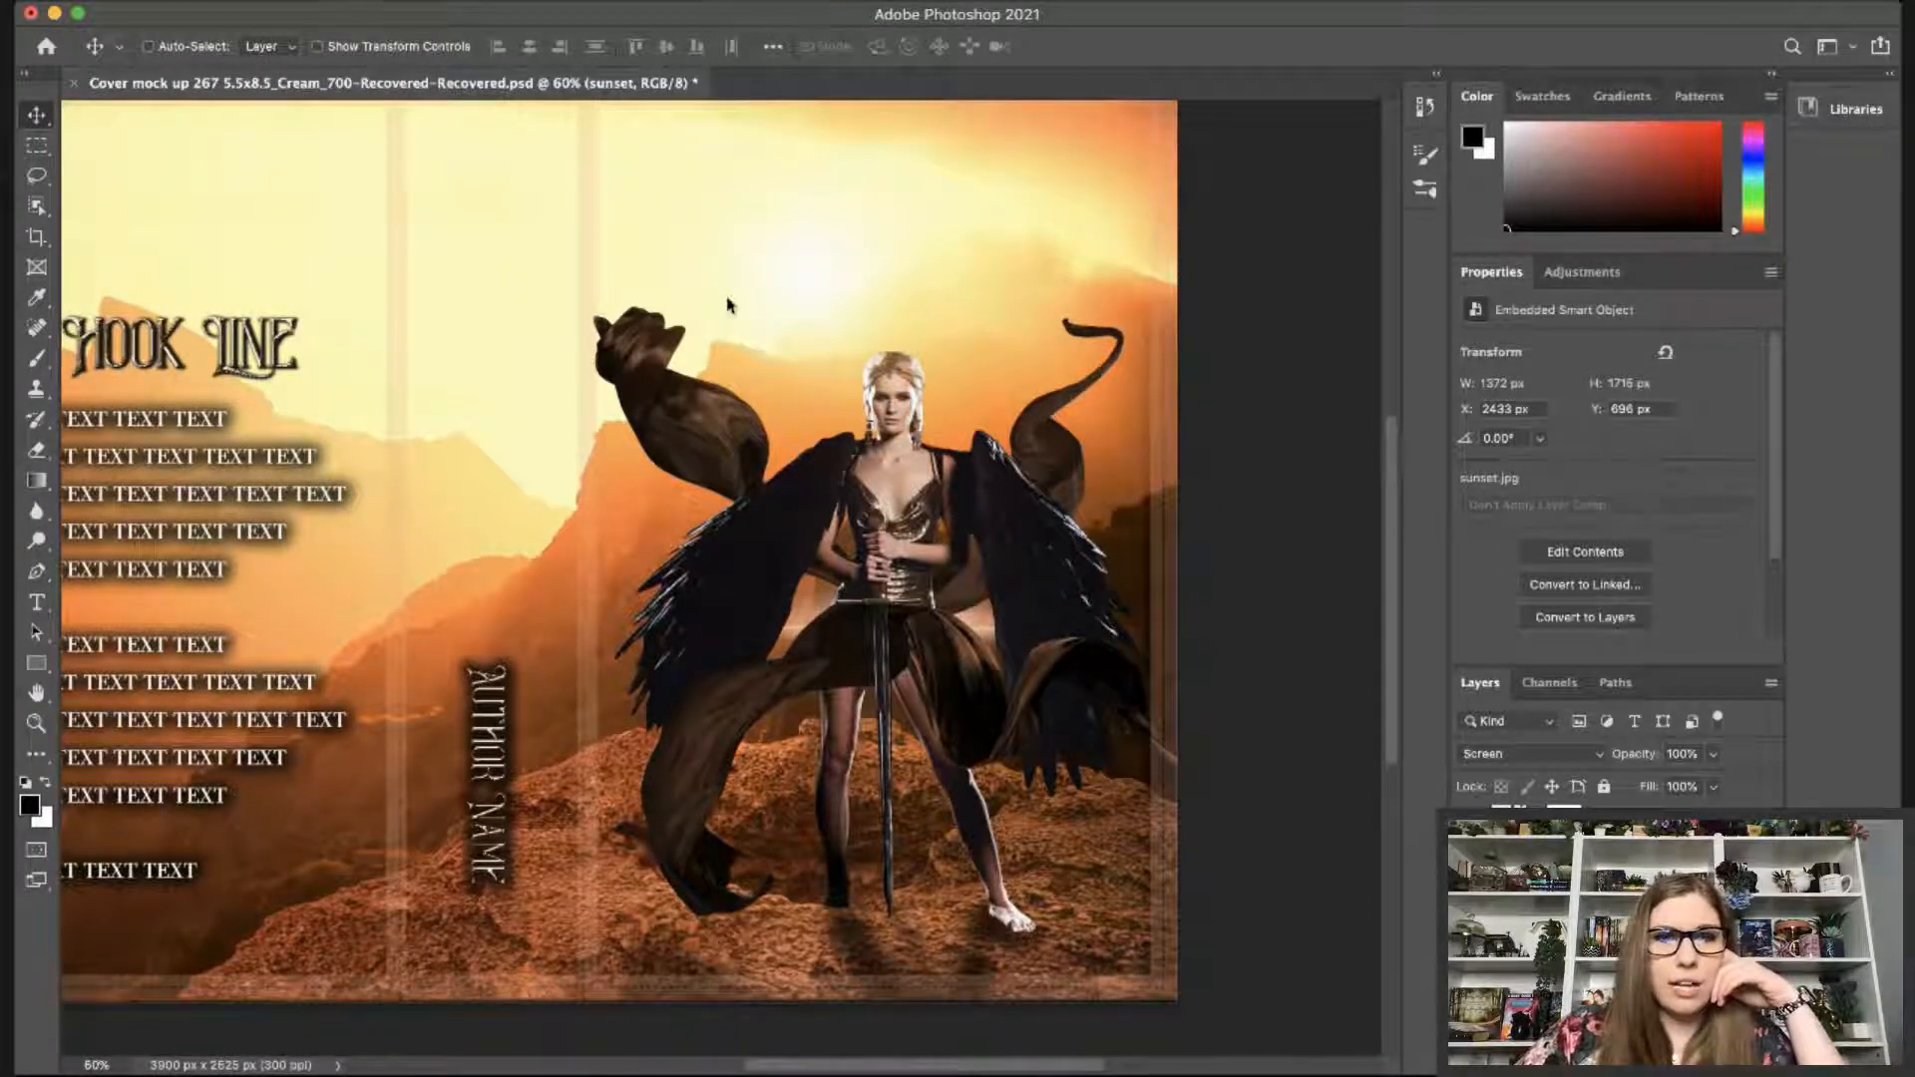
# Enlarge the sunset flare to 1760 by 2222 px behind the woman.
pyautogui.press('super+u')
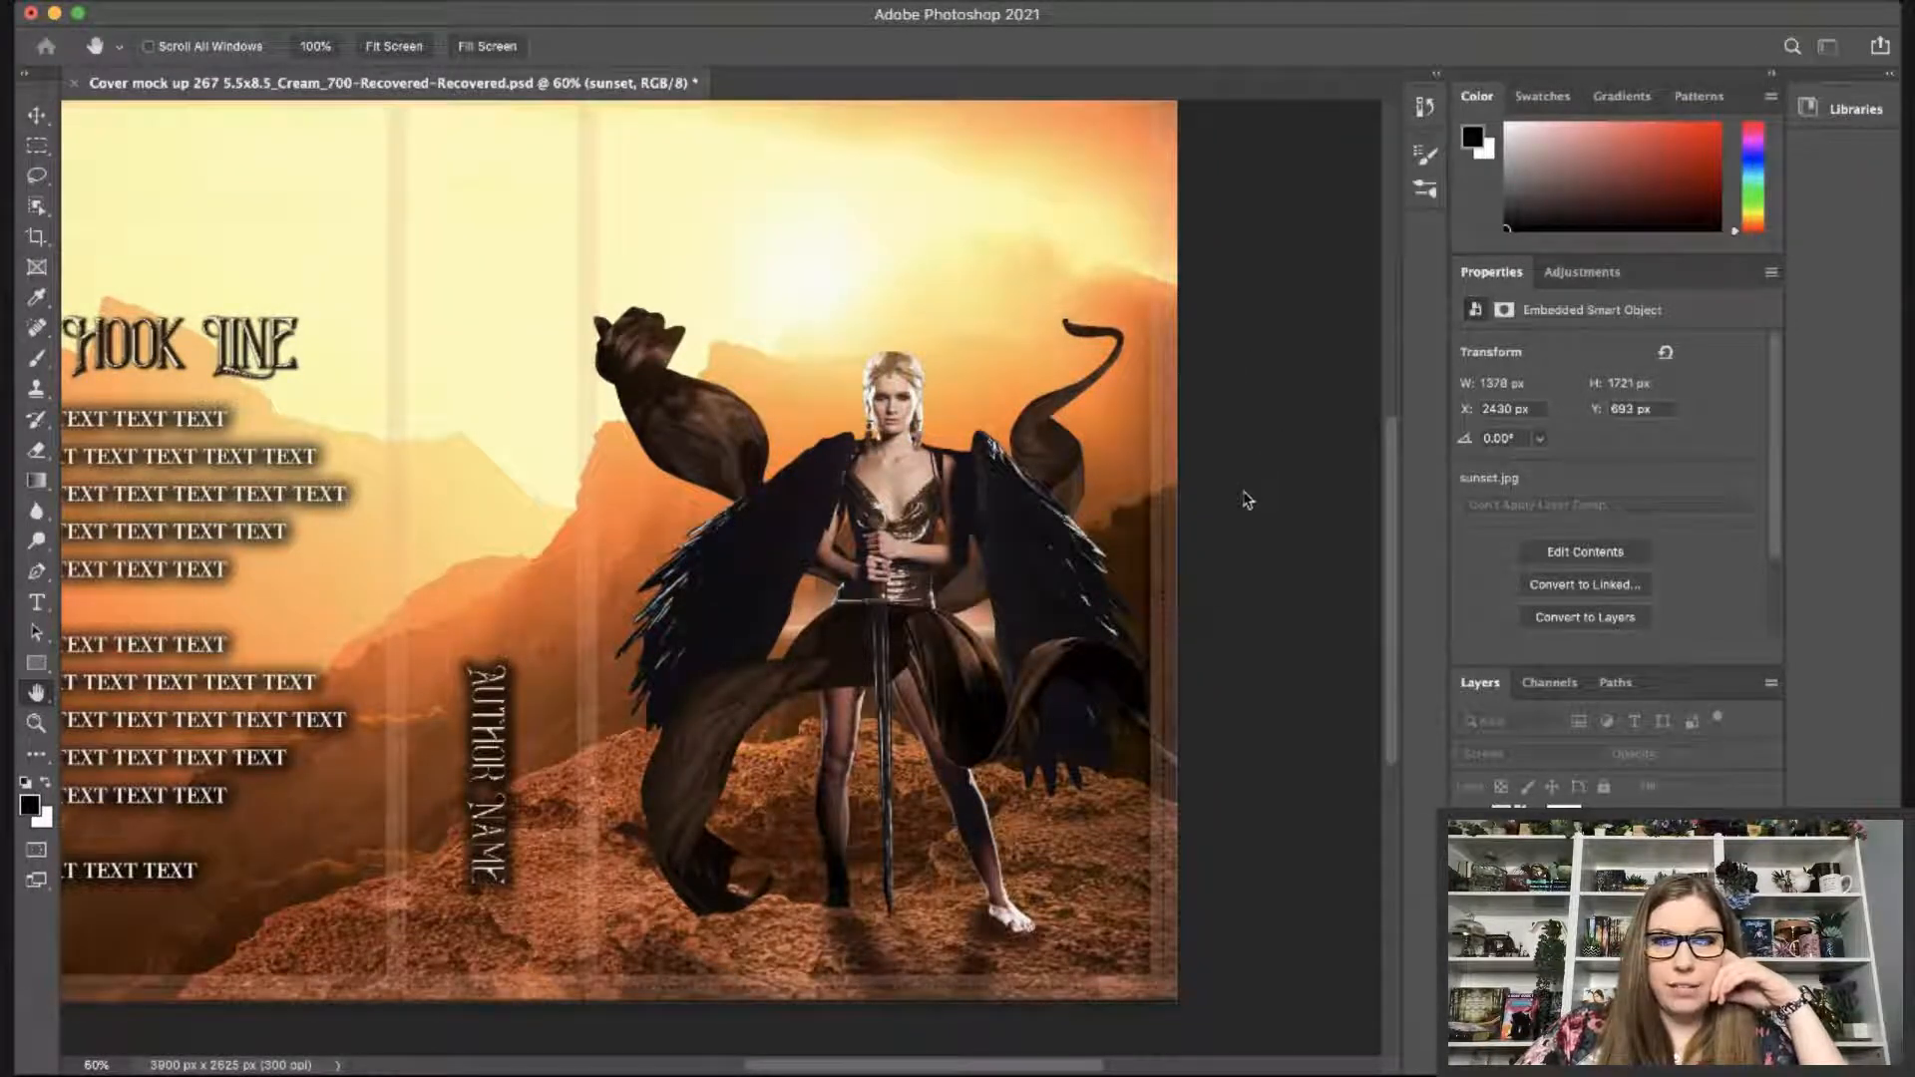
pyautogui.moveTo(1247, 500); pyautogui.dragTo(1332, 479)
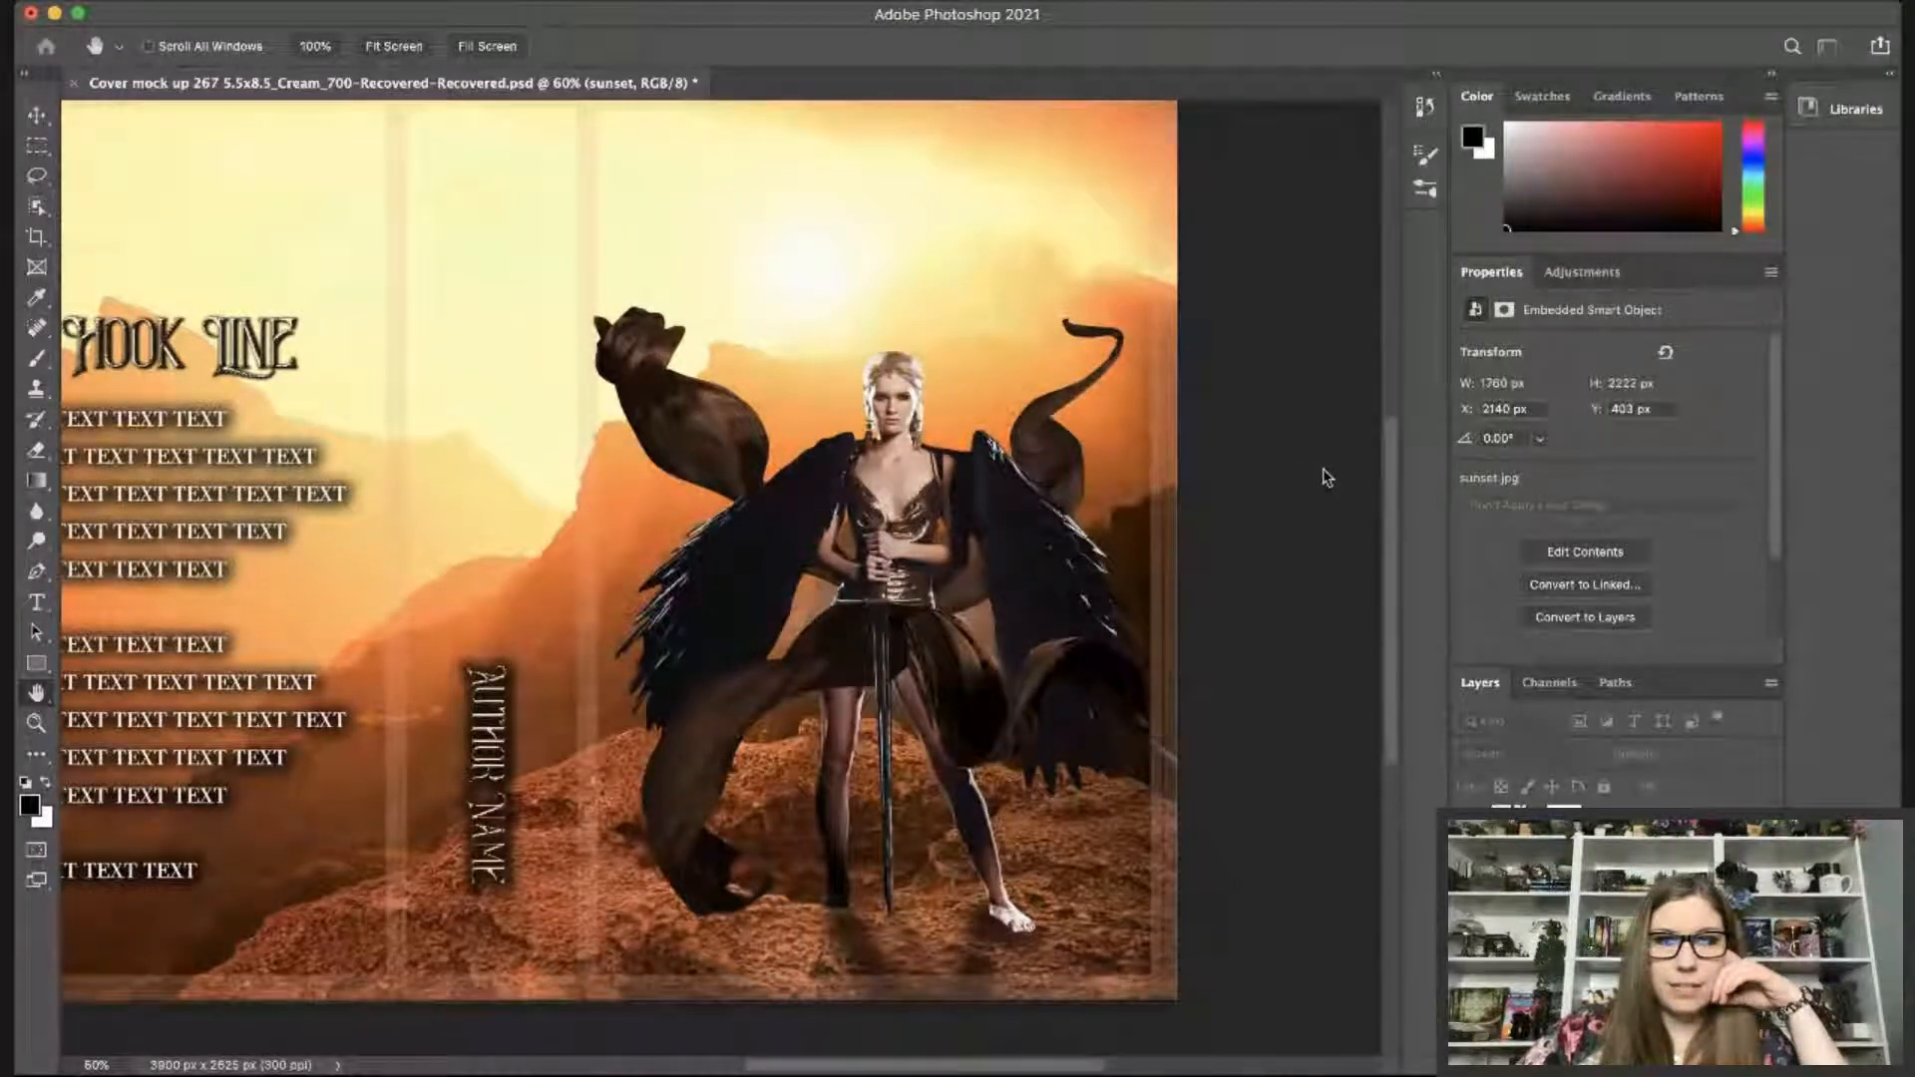
pyautogui.press('Return')
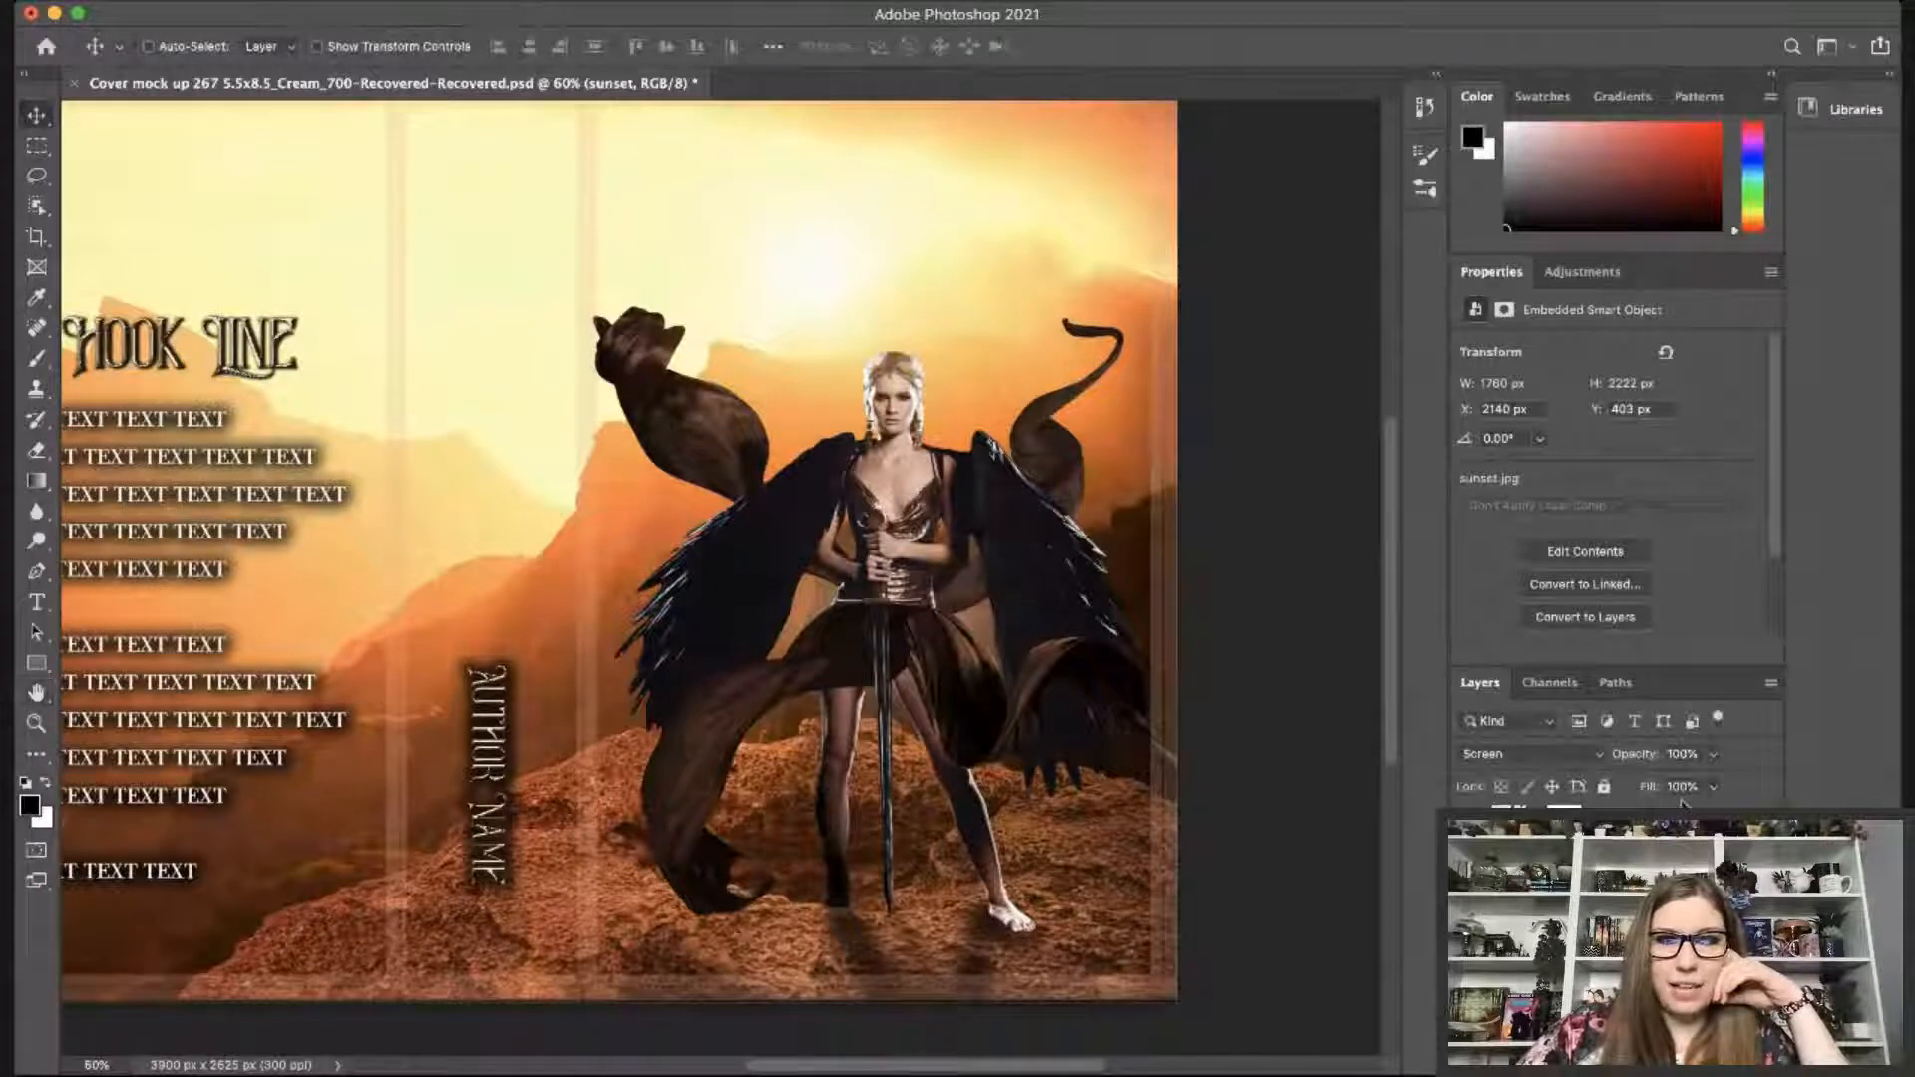
# Reduce the sunset flare's opacity to 72% and save the cover document.
pyautogui.press('7')
pyautogui.press('7')
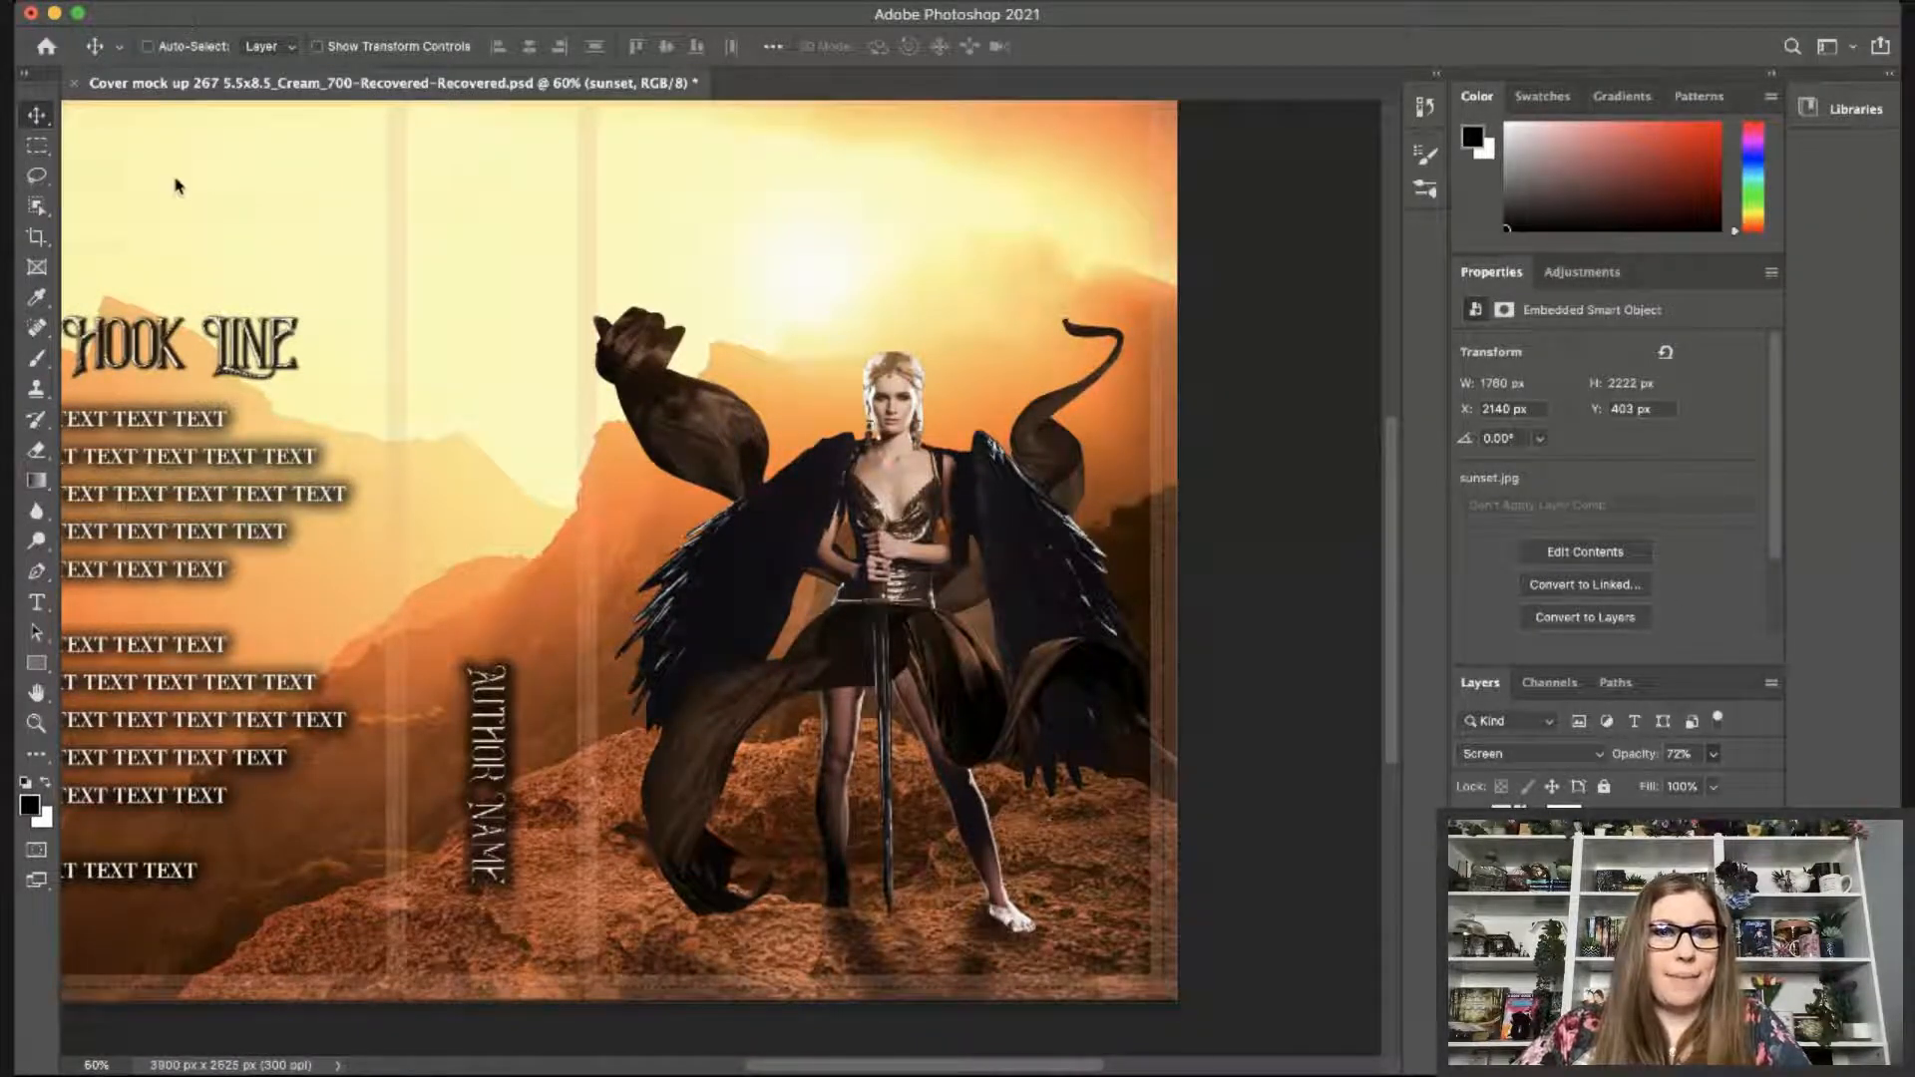
pyautogui.press('super+s')
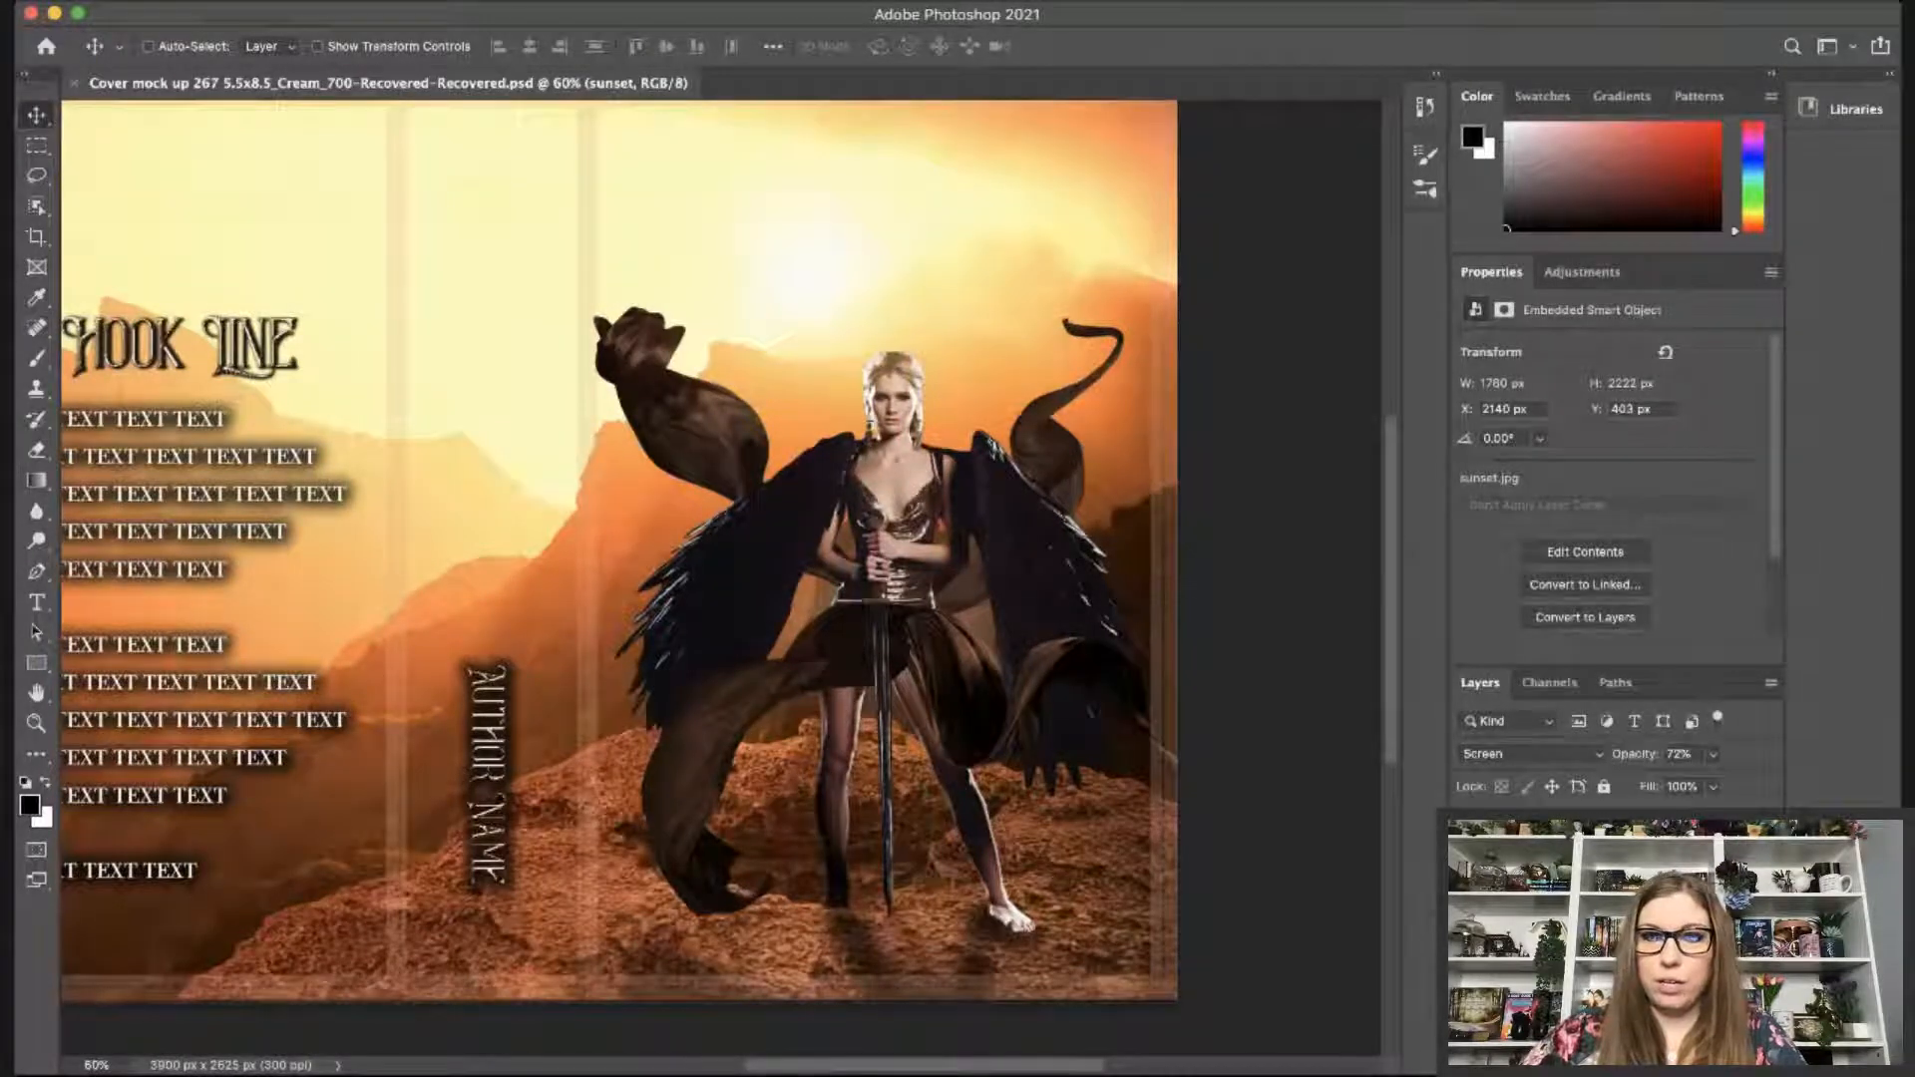
# Duplicate the spine's author name text, rotate the copy to 0° and place it at the top of the front cover.
pyautogui.click(1596, 848)
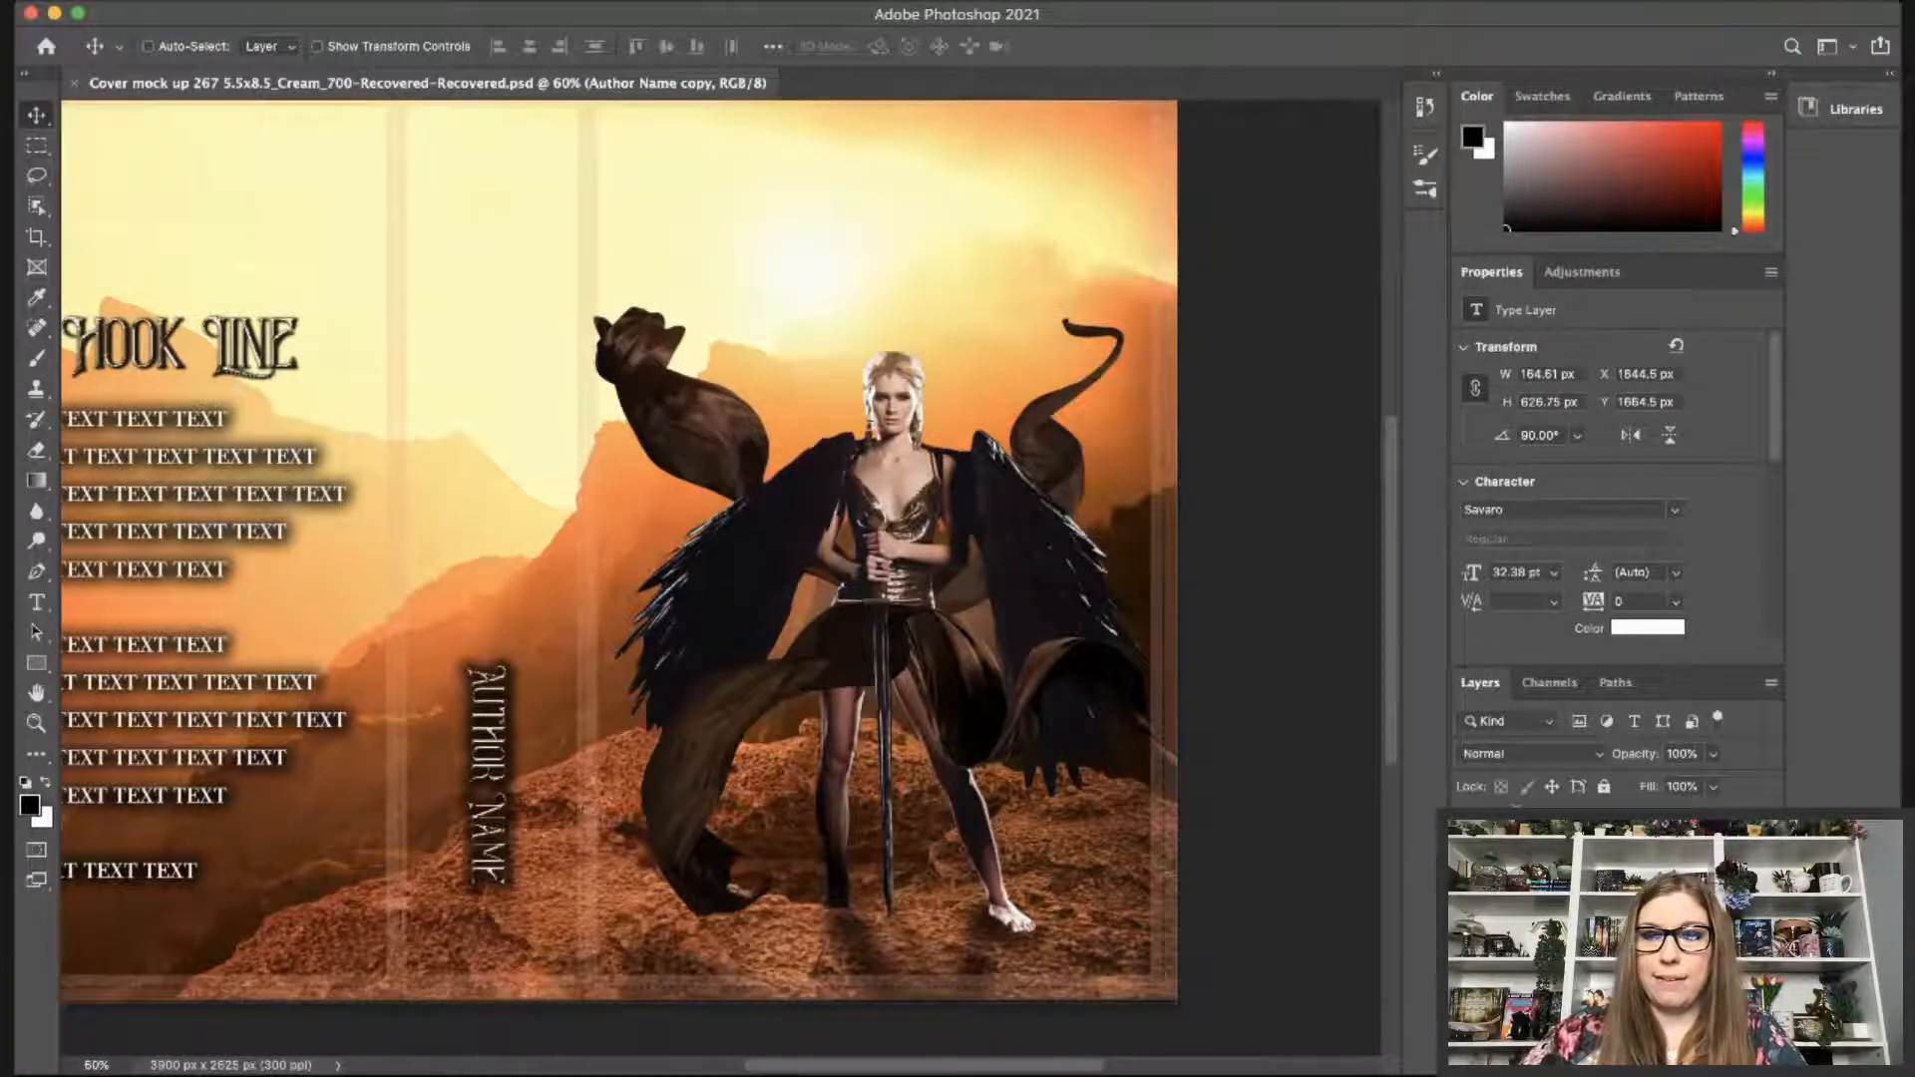
pyautogui.press('super+j')
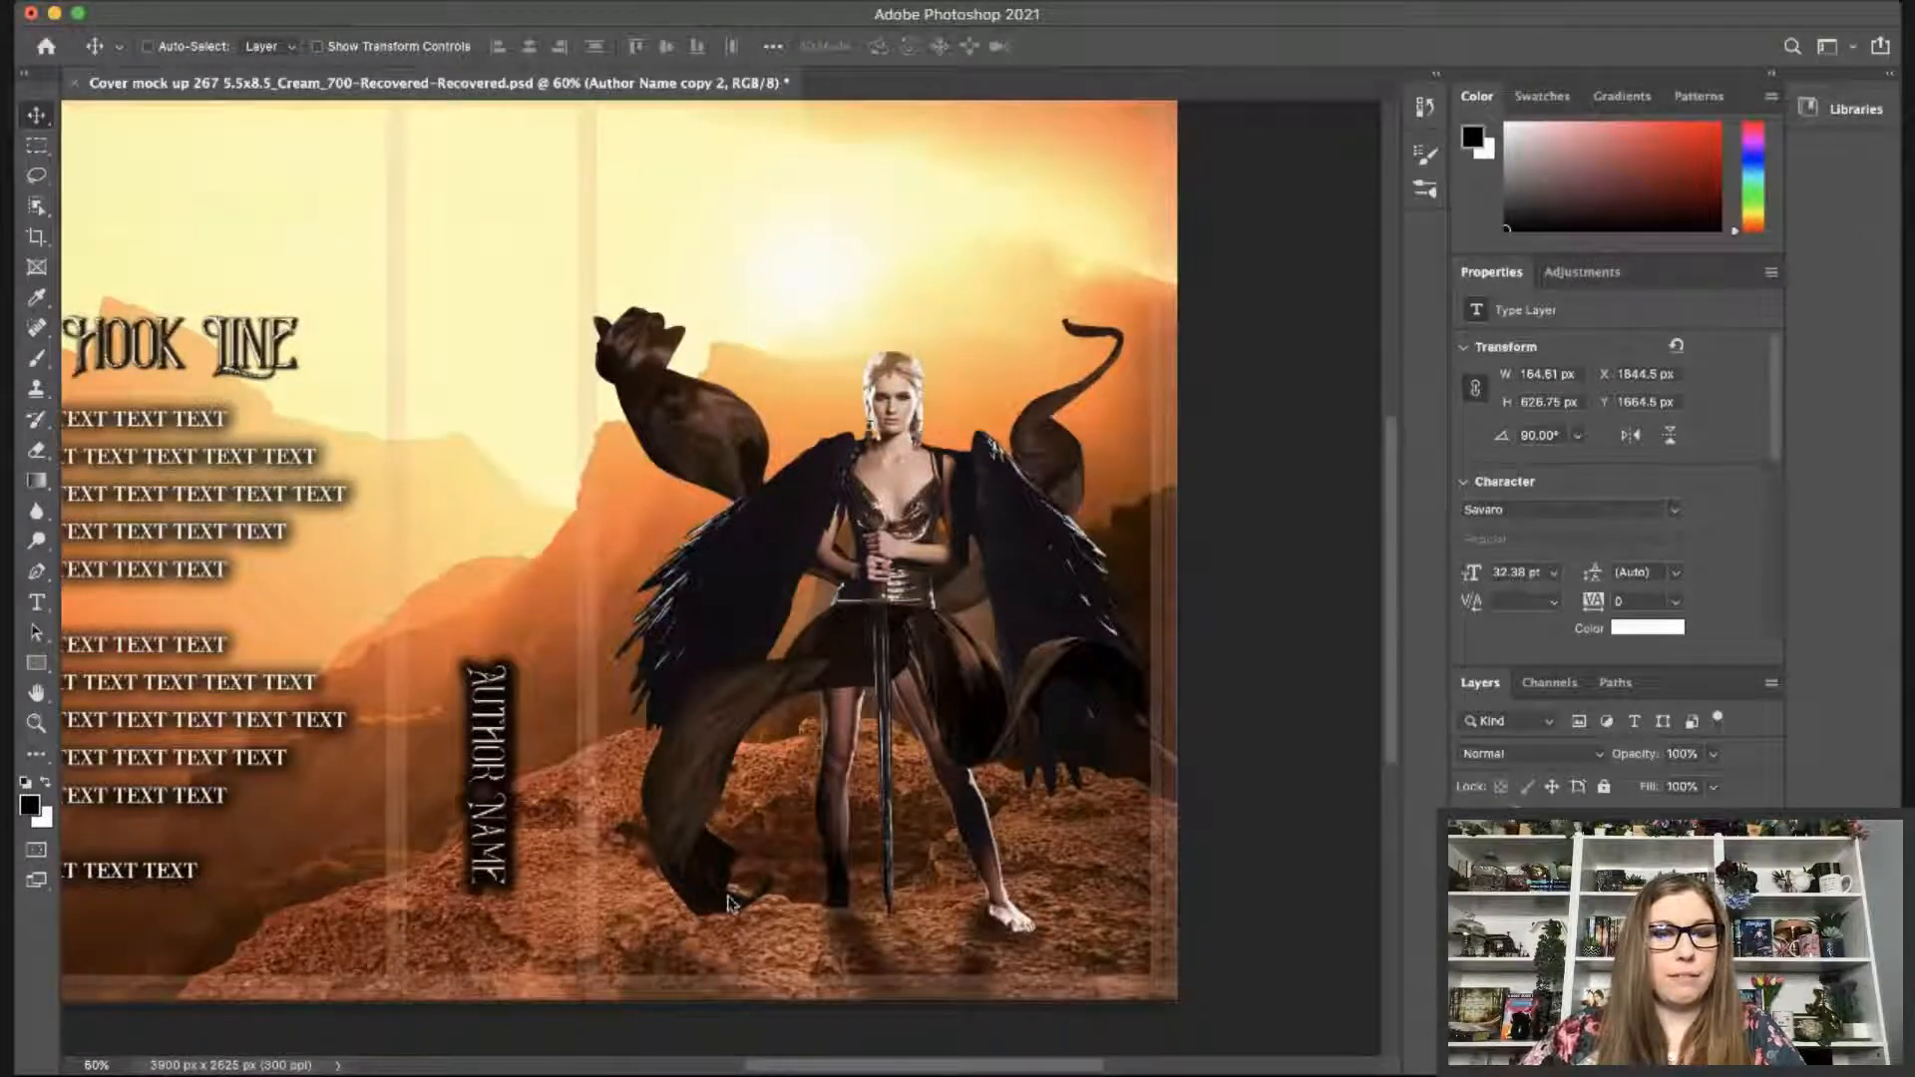
pyautogui.press('super+shift+t')
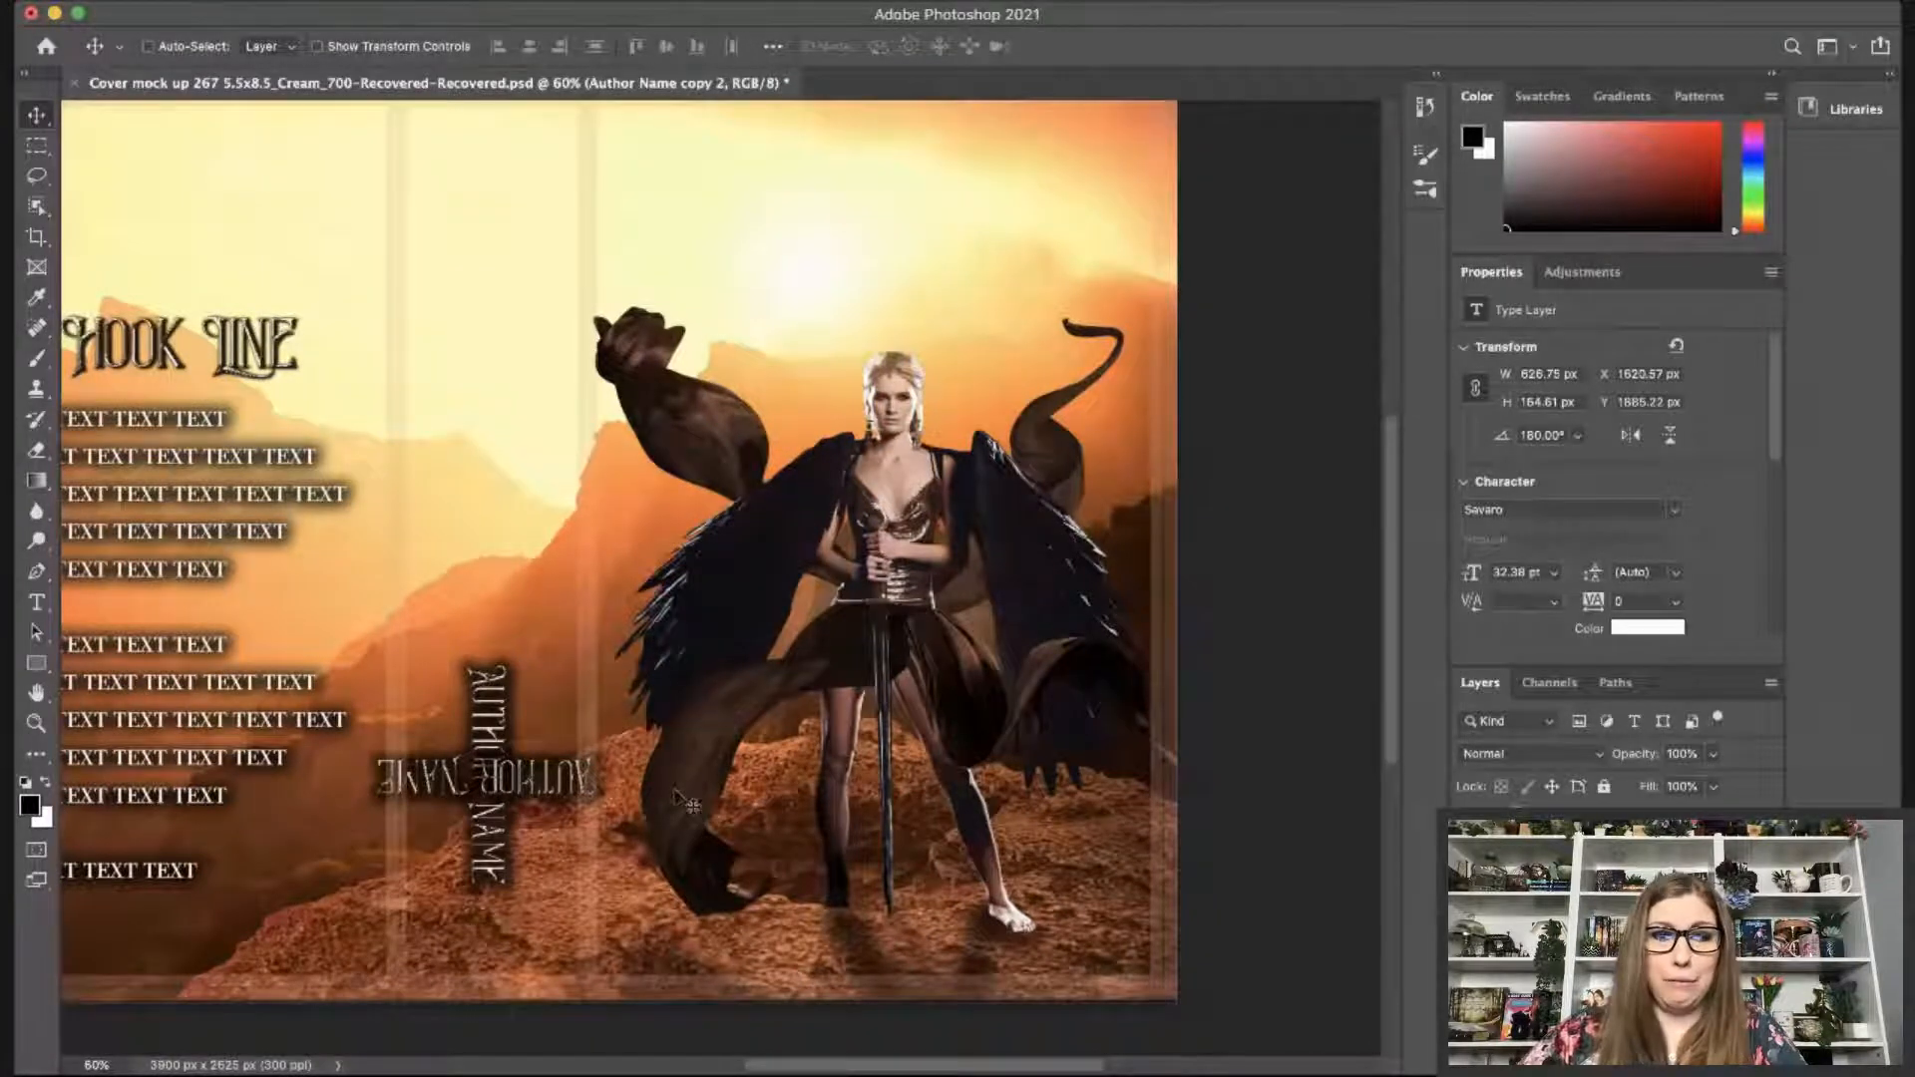
pyautogui.click(684, 795)
pyautogui.moveTo(555, 797); pyautogui.dragTo(892, 211)
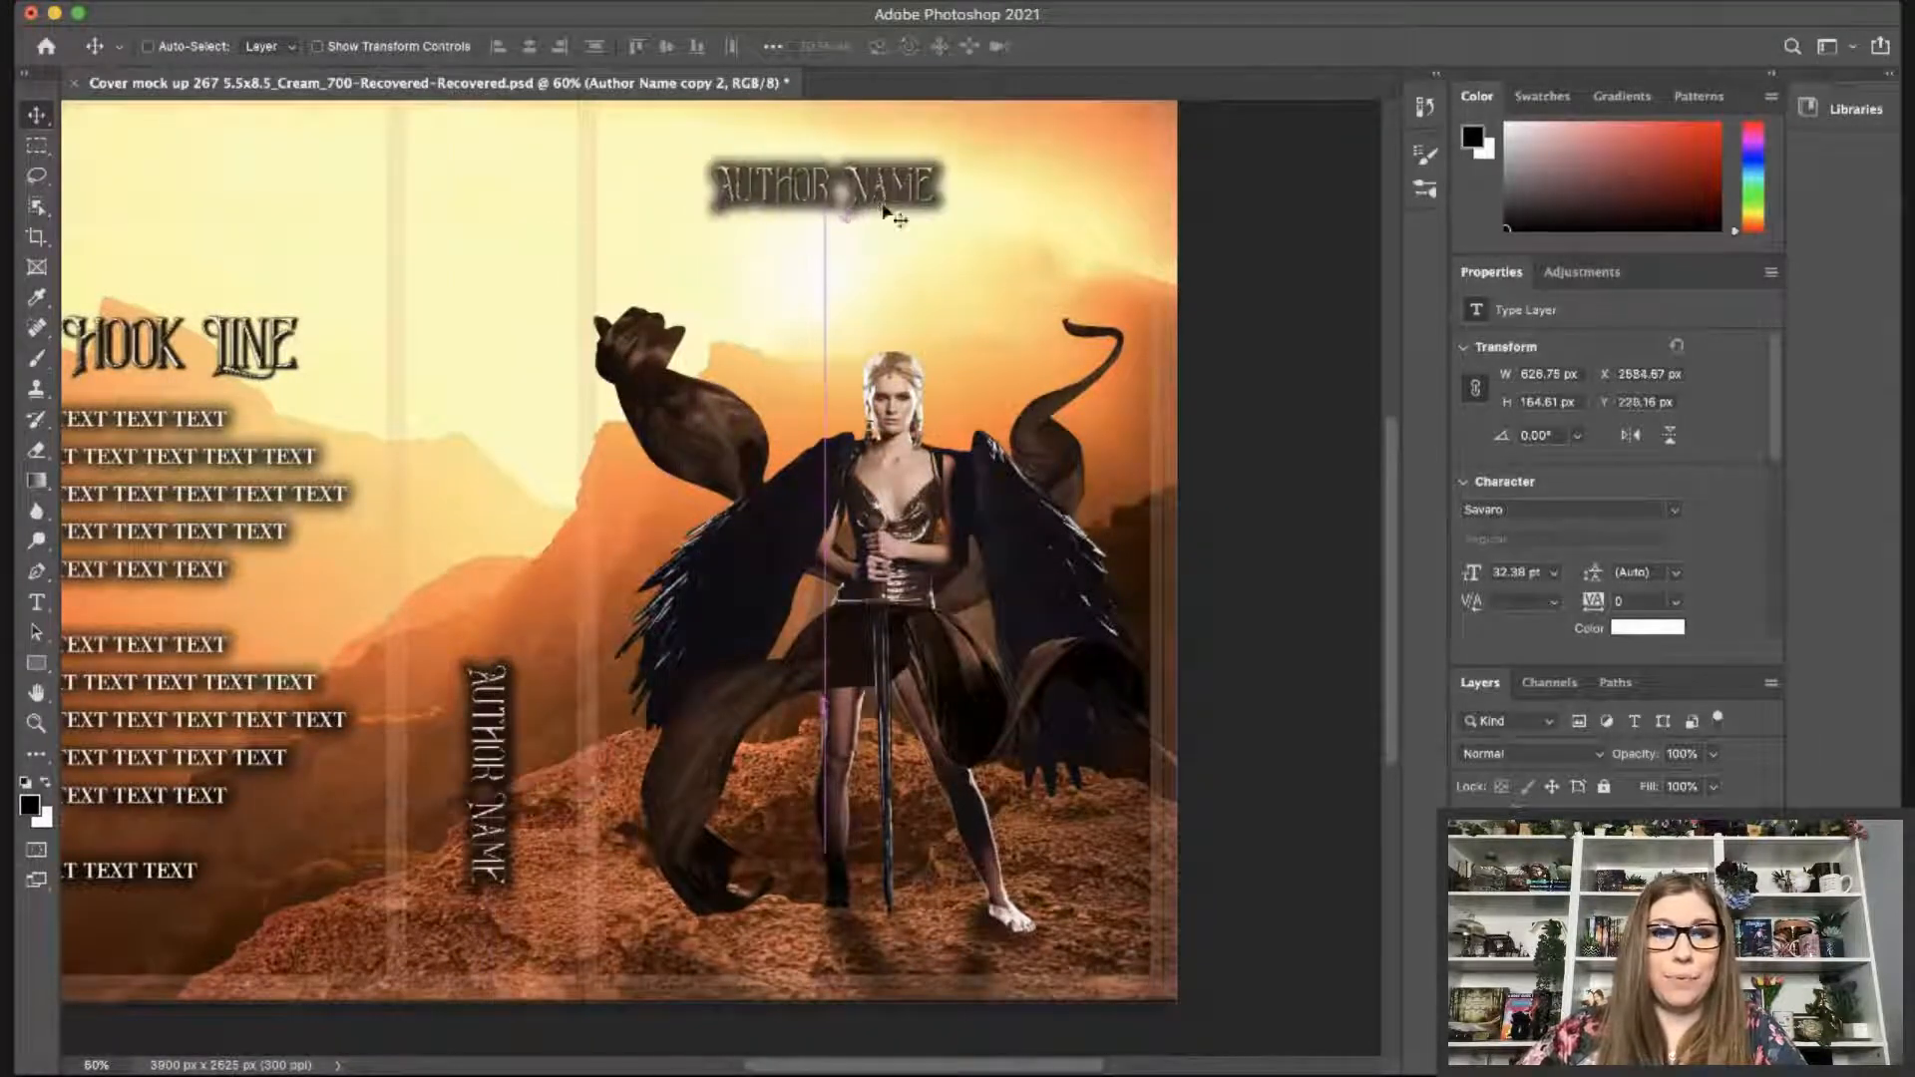
# Edit the layer style of the front-cover author name to remove the dark shadow around its letters.
pyautogui.click(36, 602)
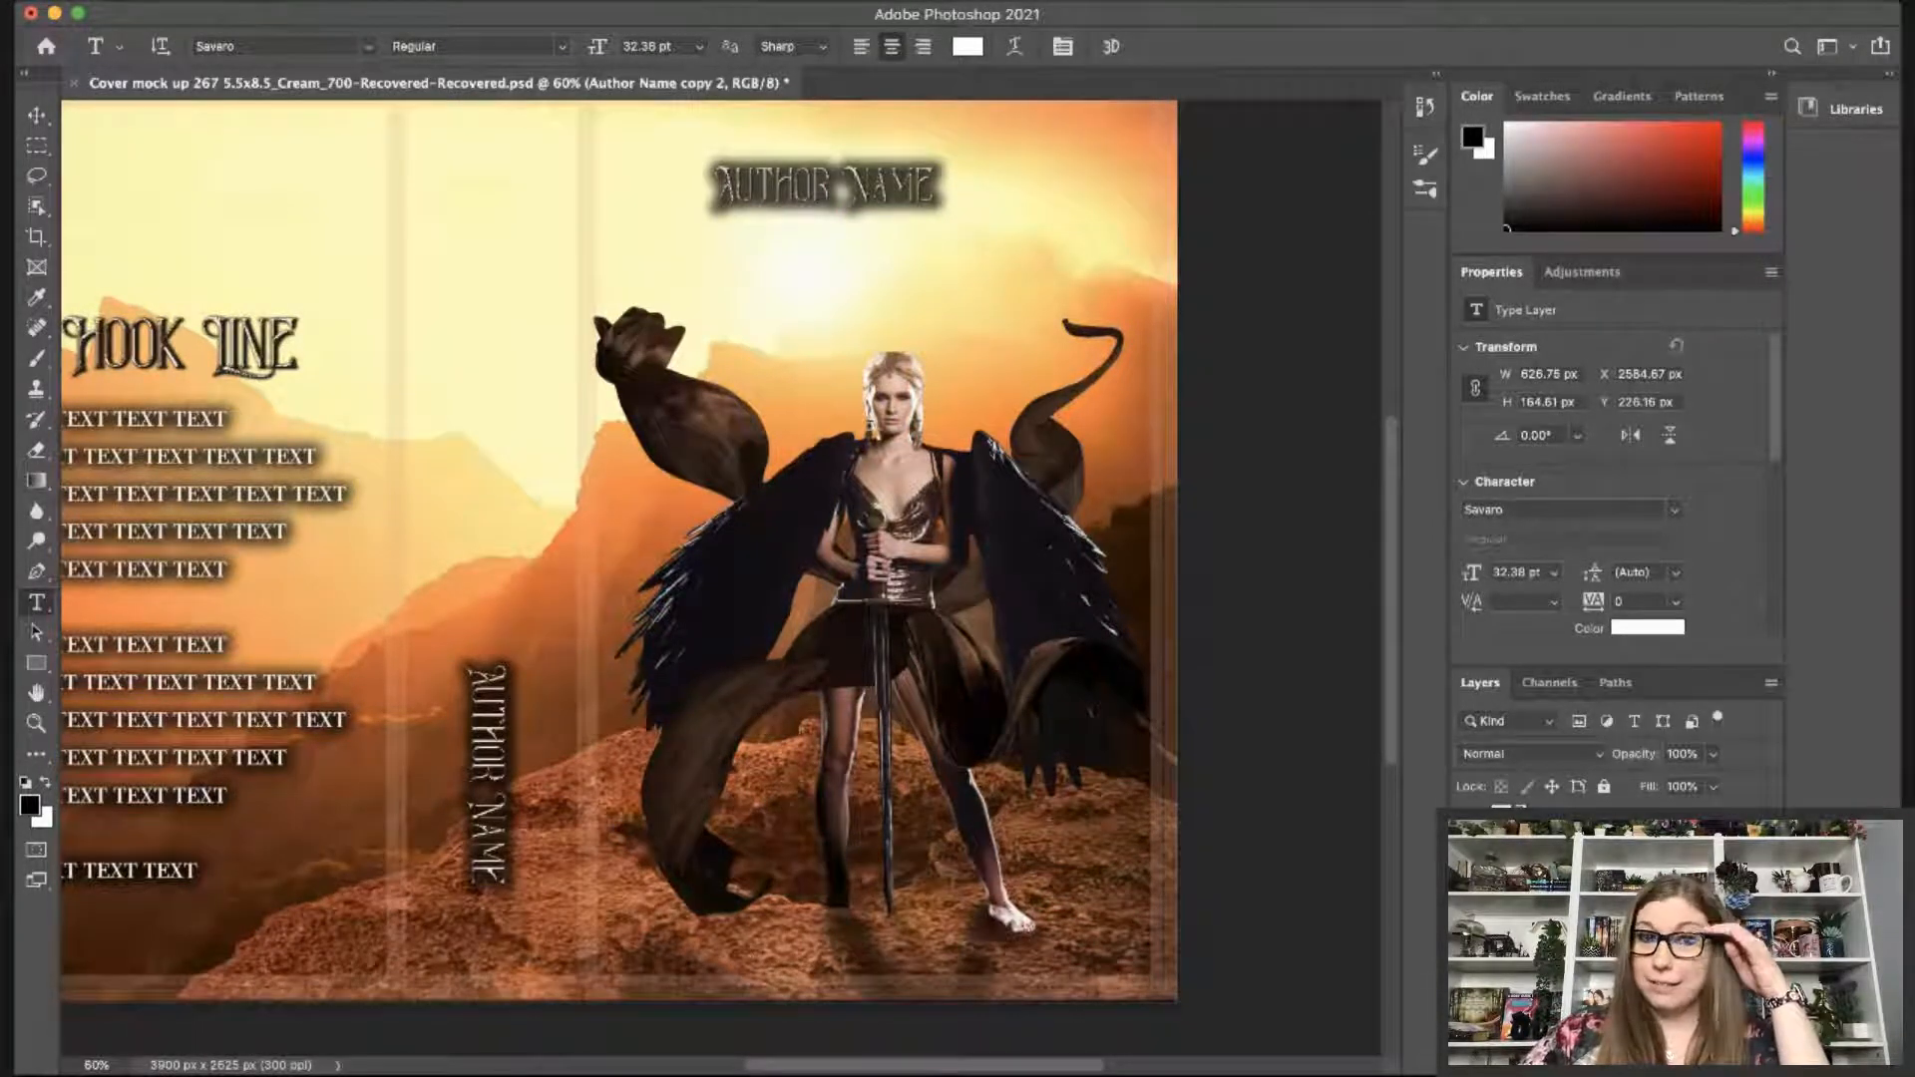
pyautogui.moveTo(989, 527); pyautogui.dragTo(953, 561)
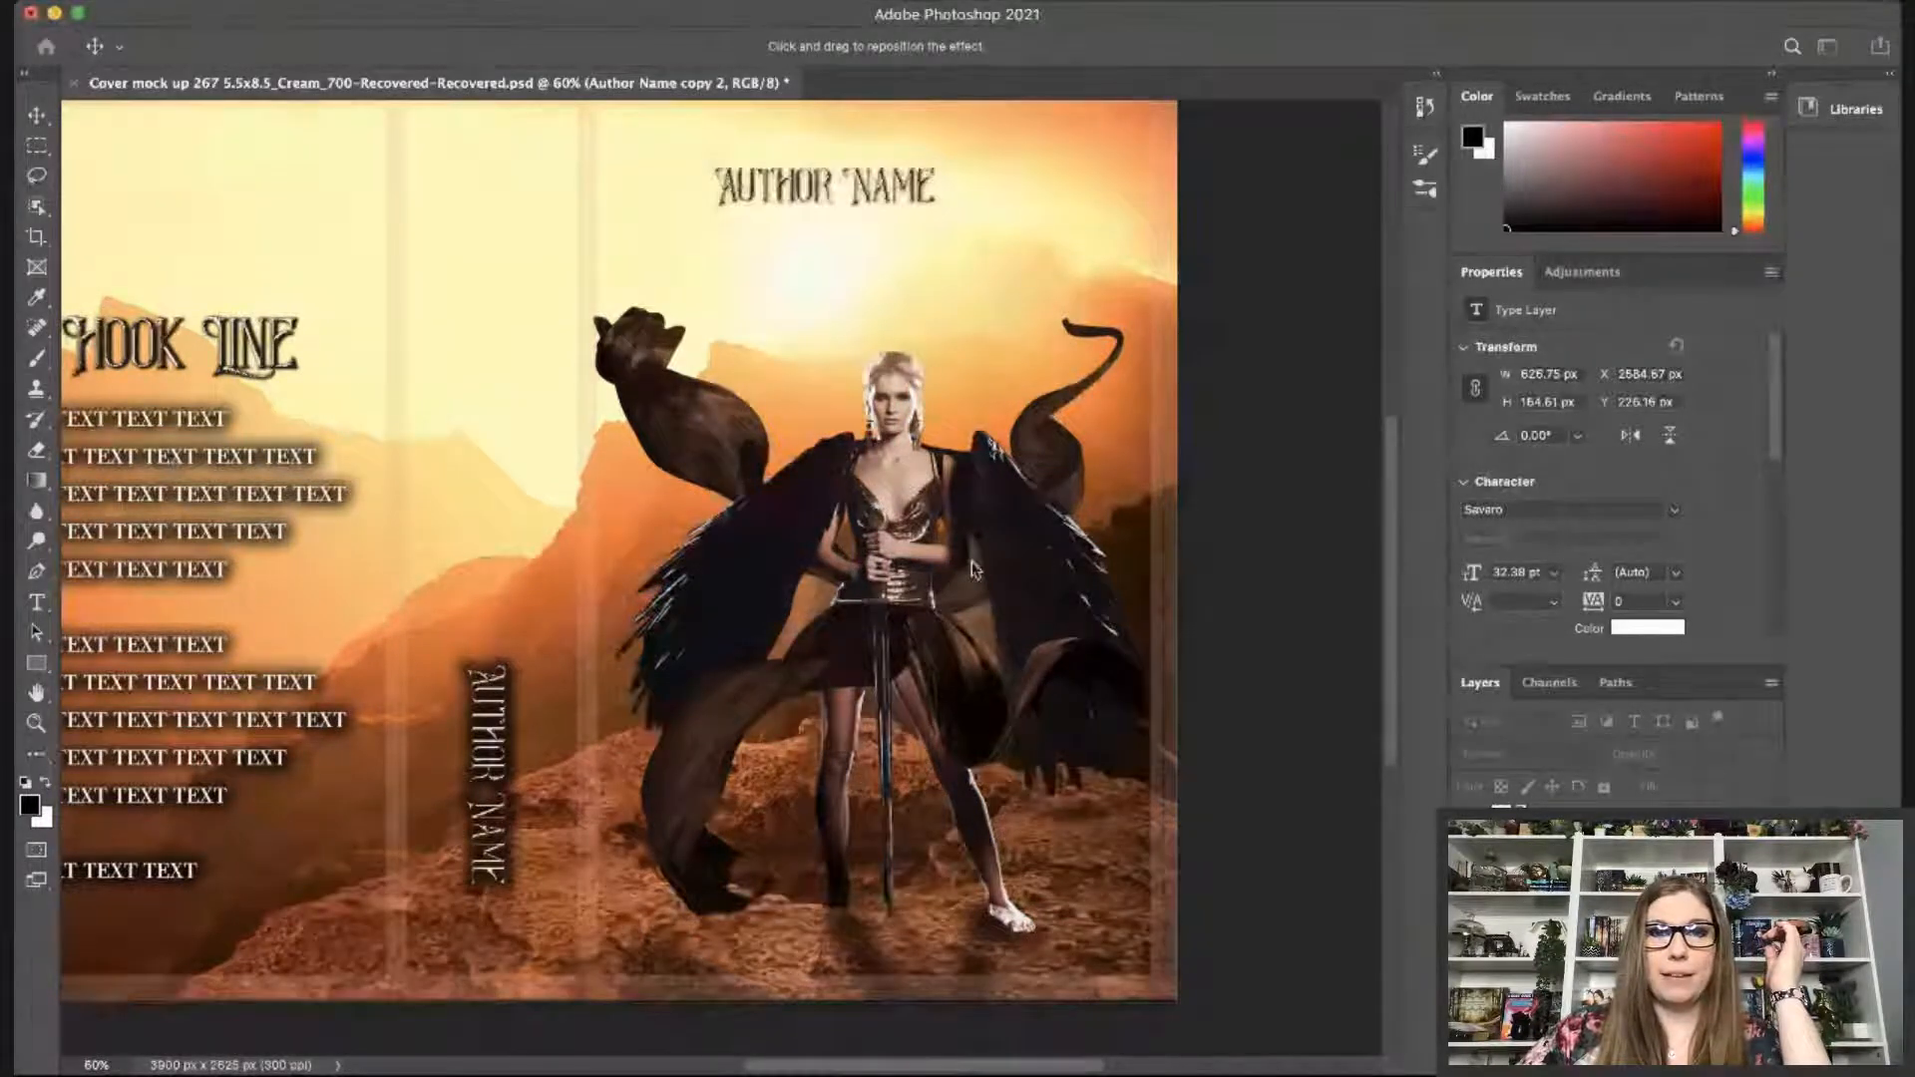
pyautogui.click(1384, 360)
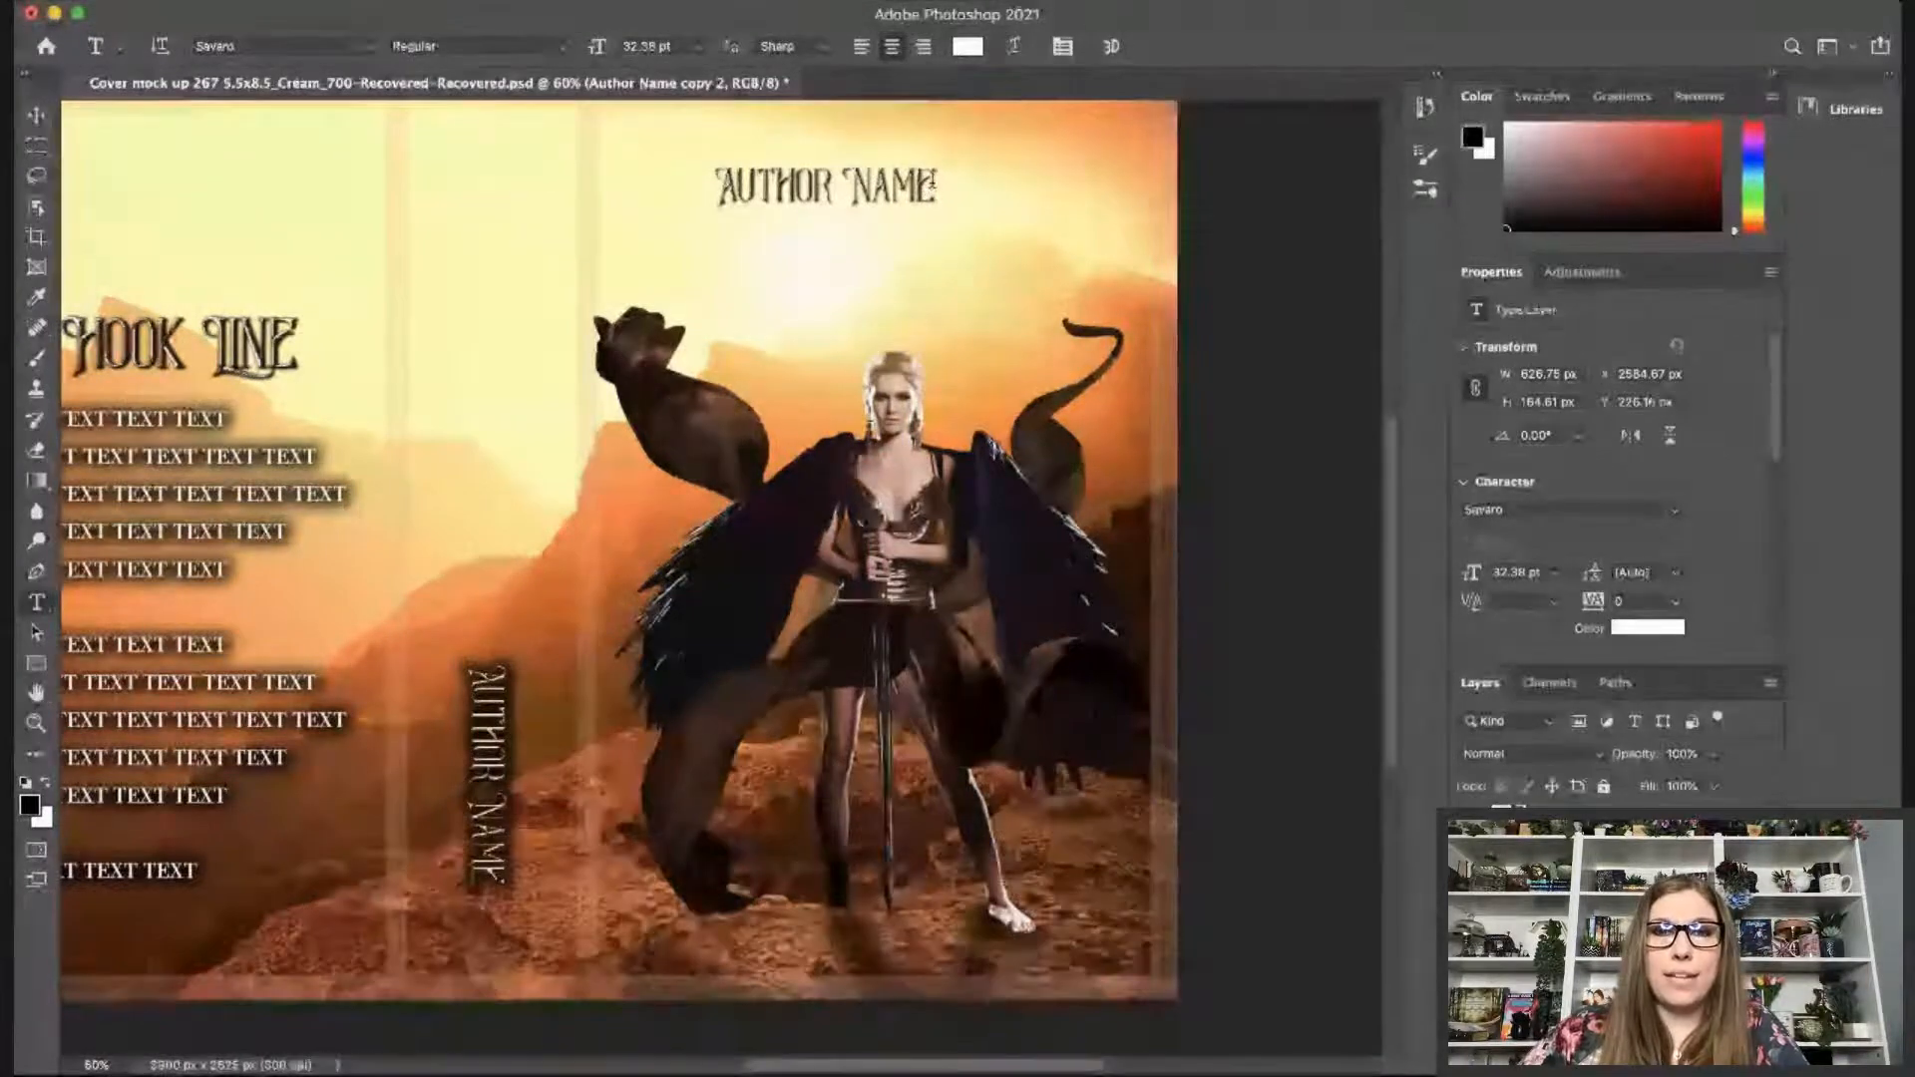
pyautogui.doubleClick(931, 186)
pyautogui.click(931, 186)
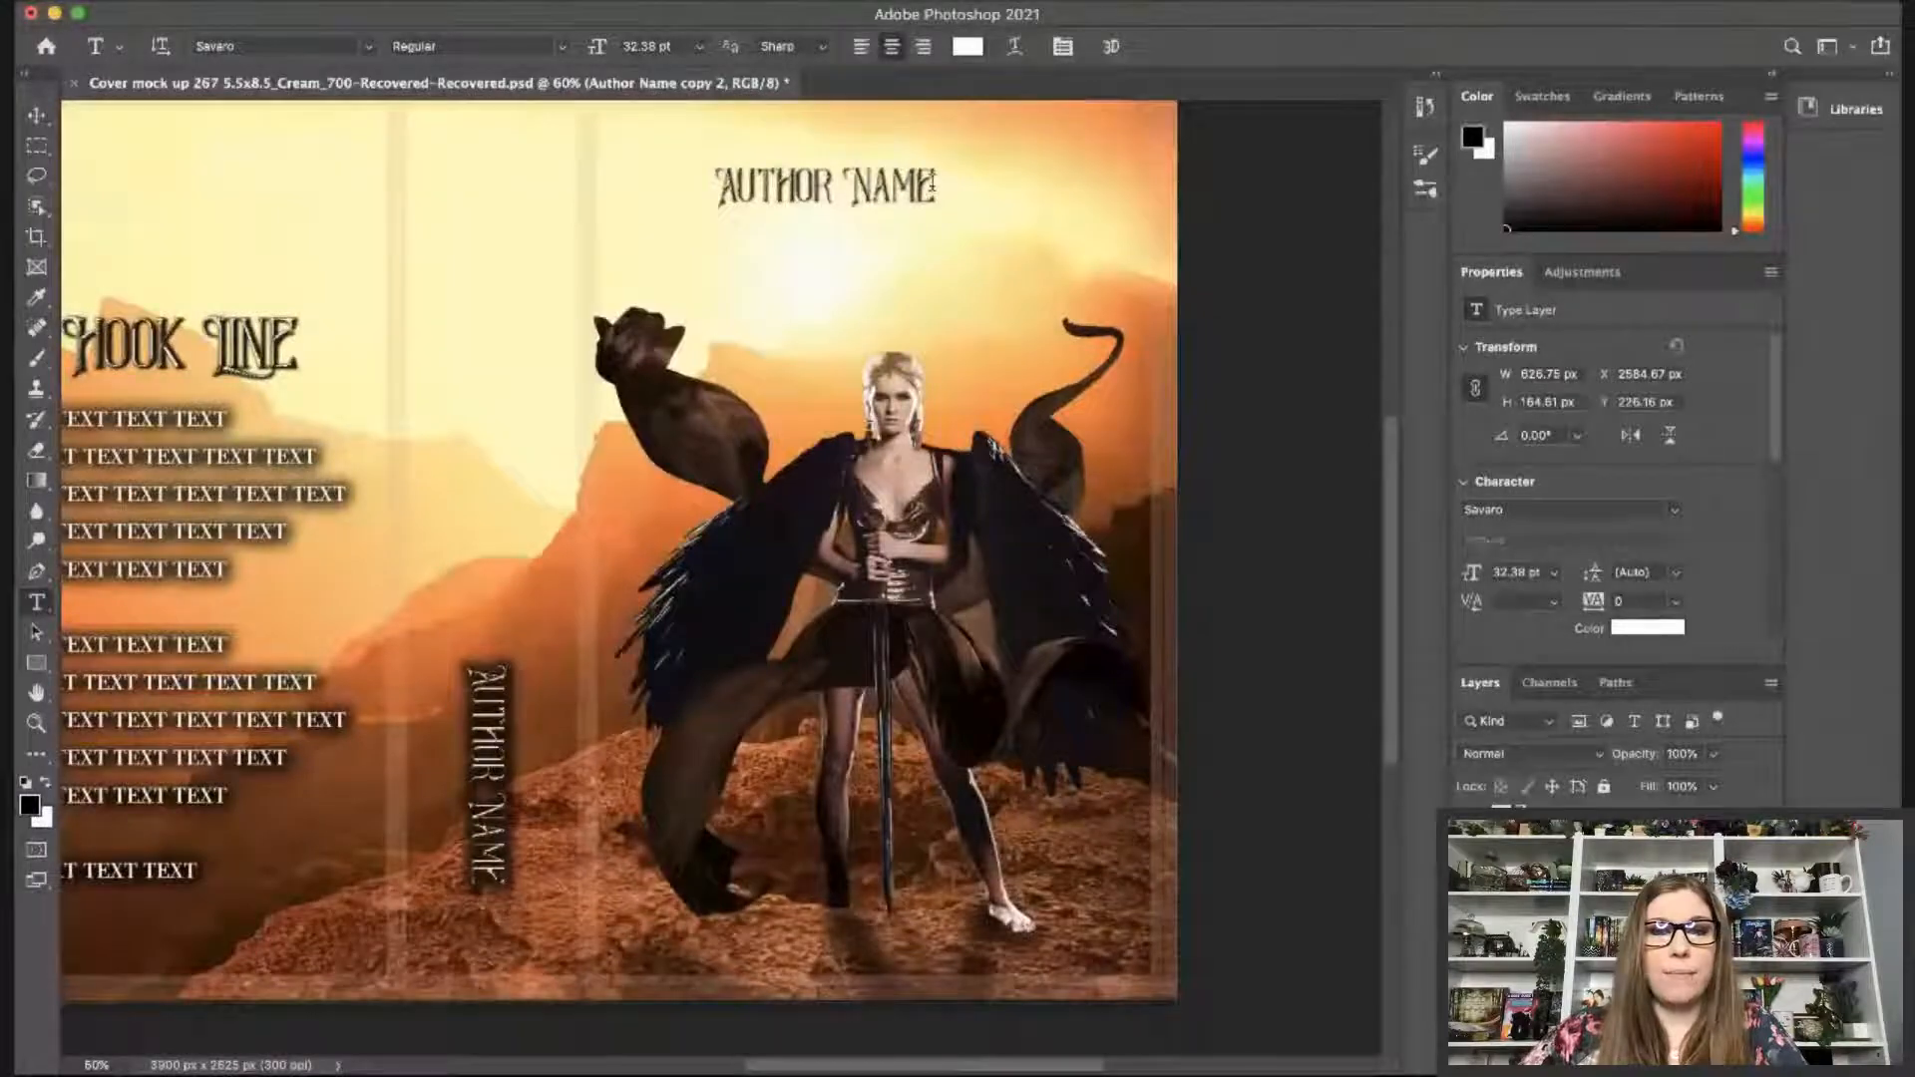
pyautogui.doubleClick(931, 185)
pyautogui.press('super+a')
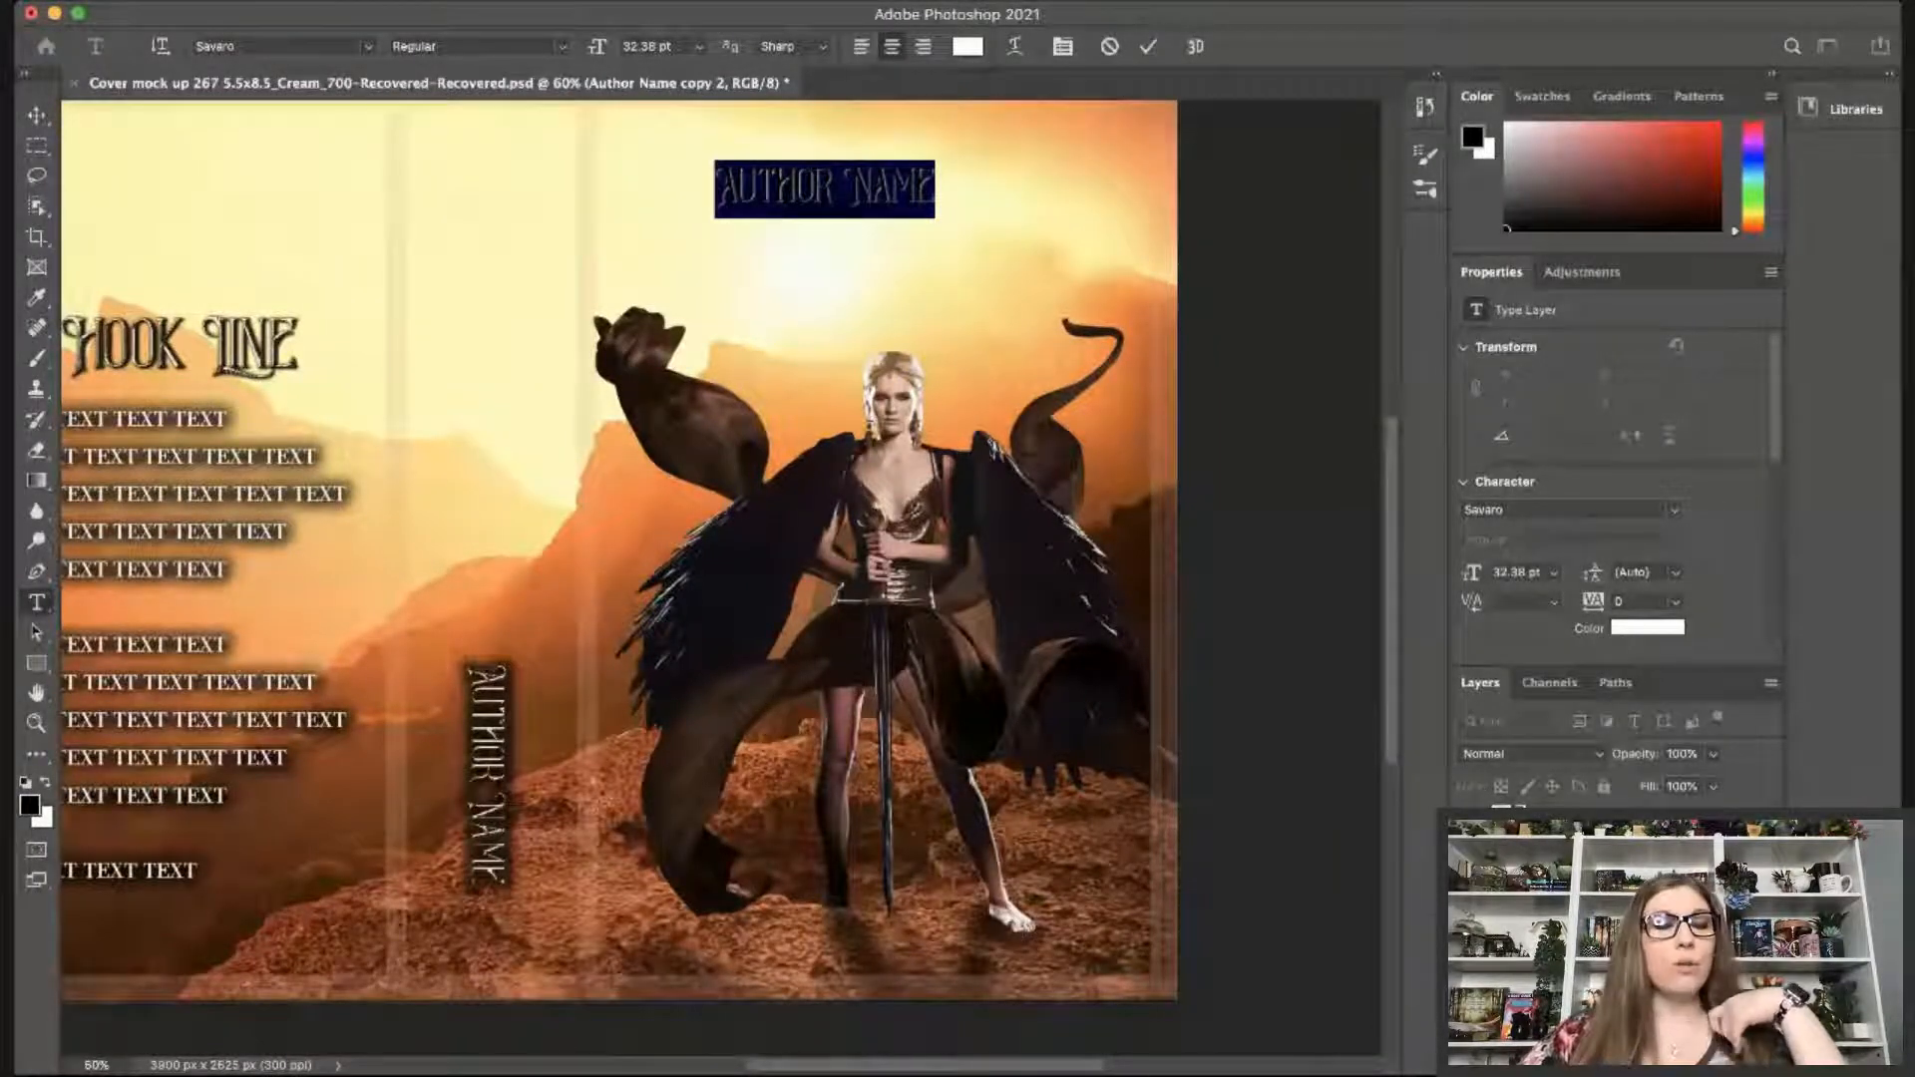
pyautogui.press('Escape')
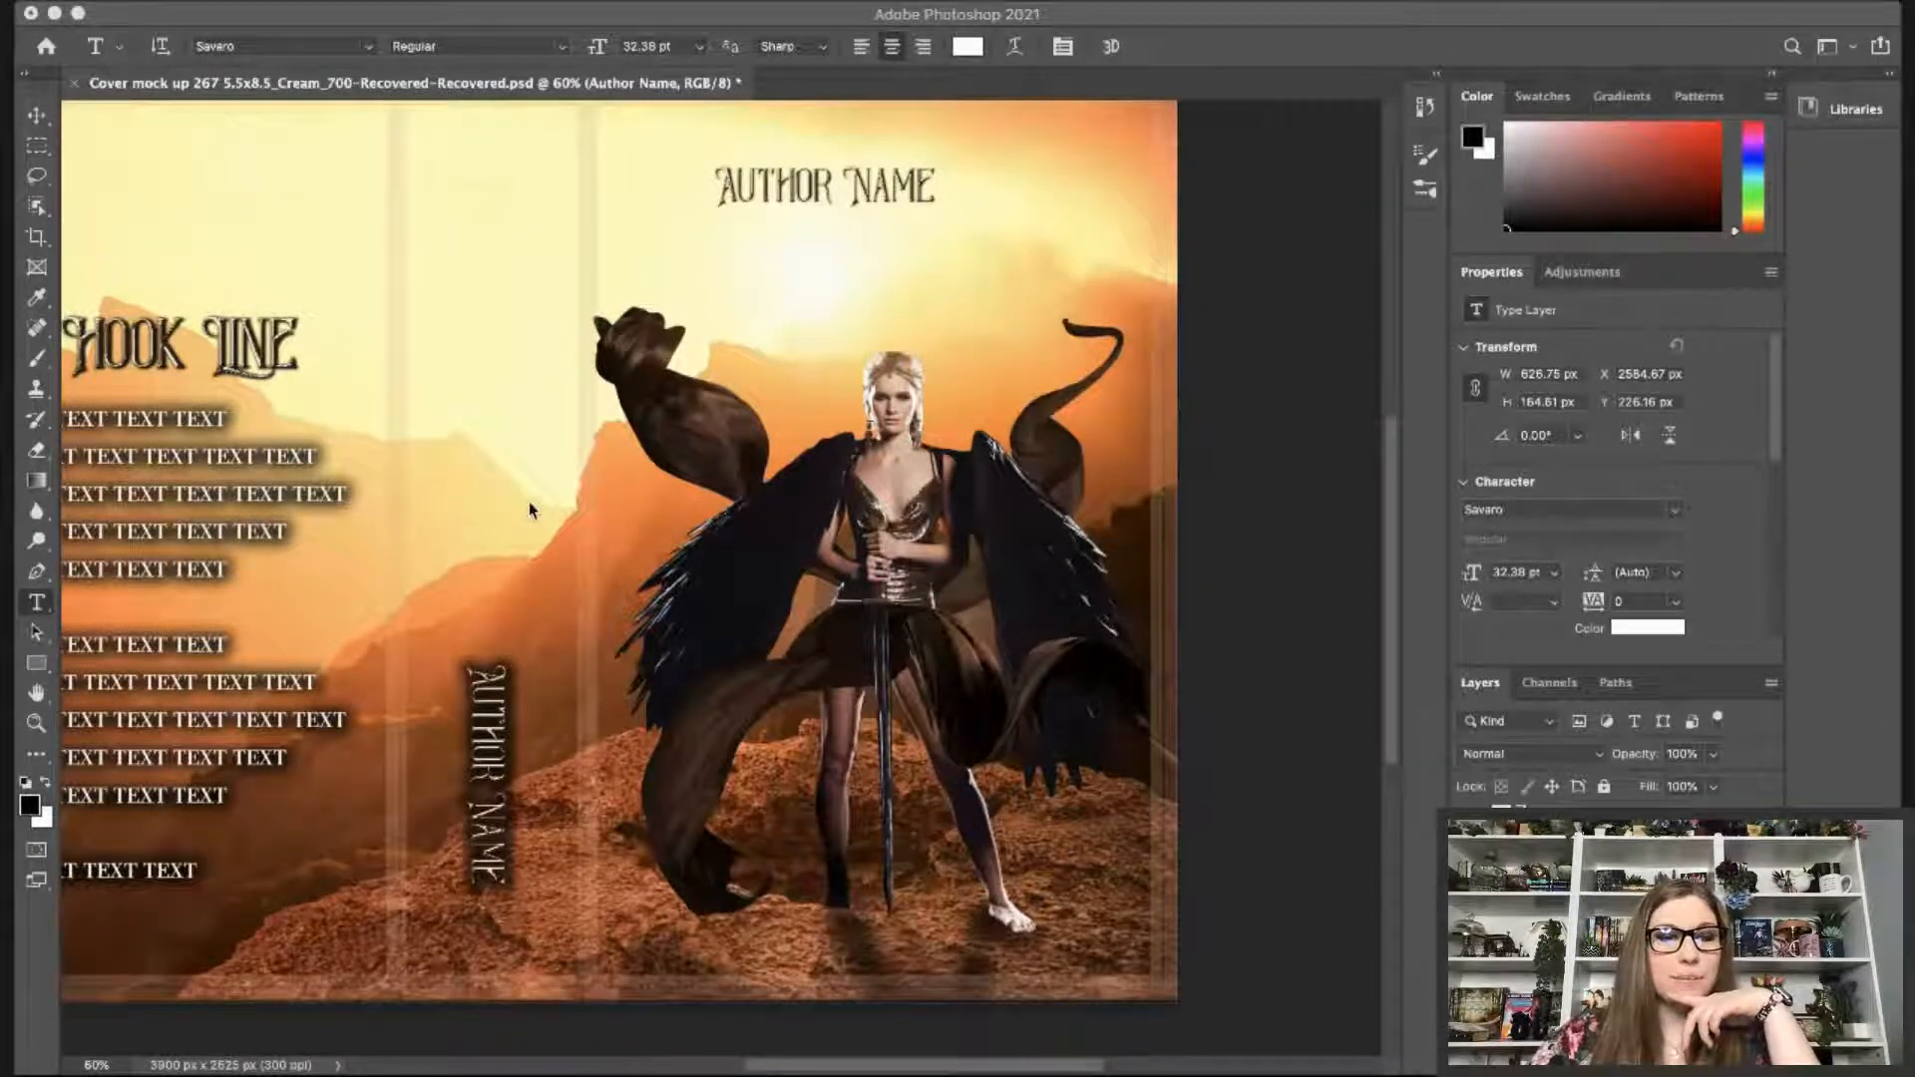
pyautogui.click(948, 17)
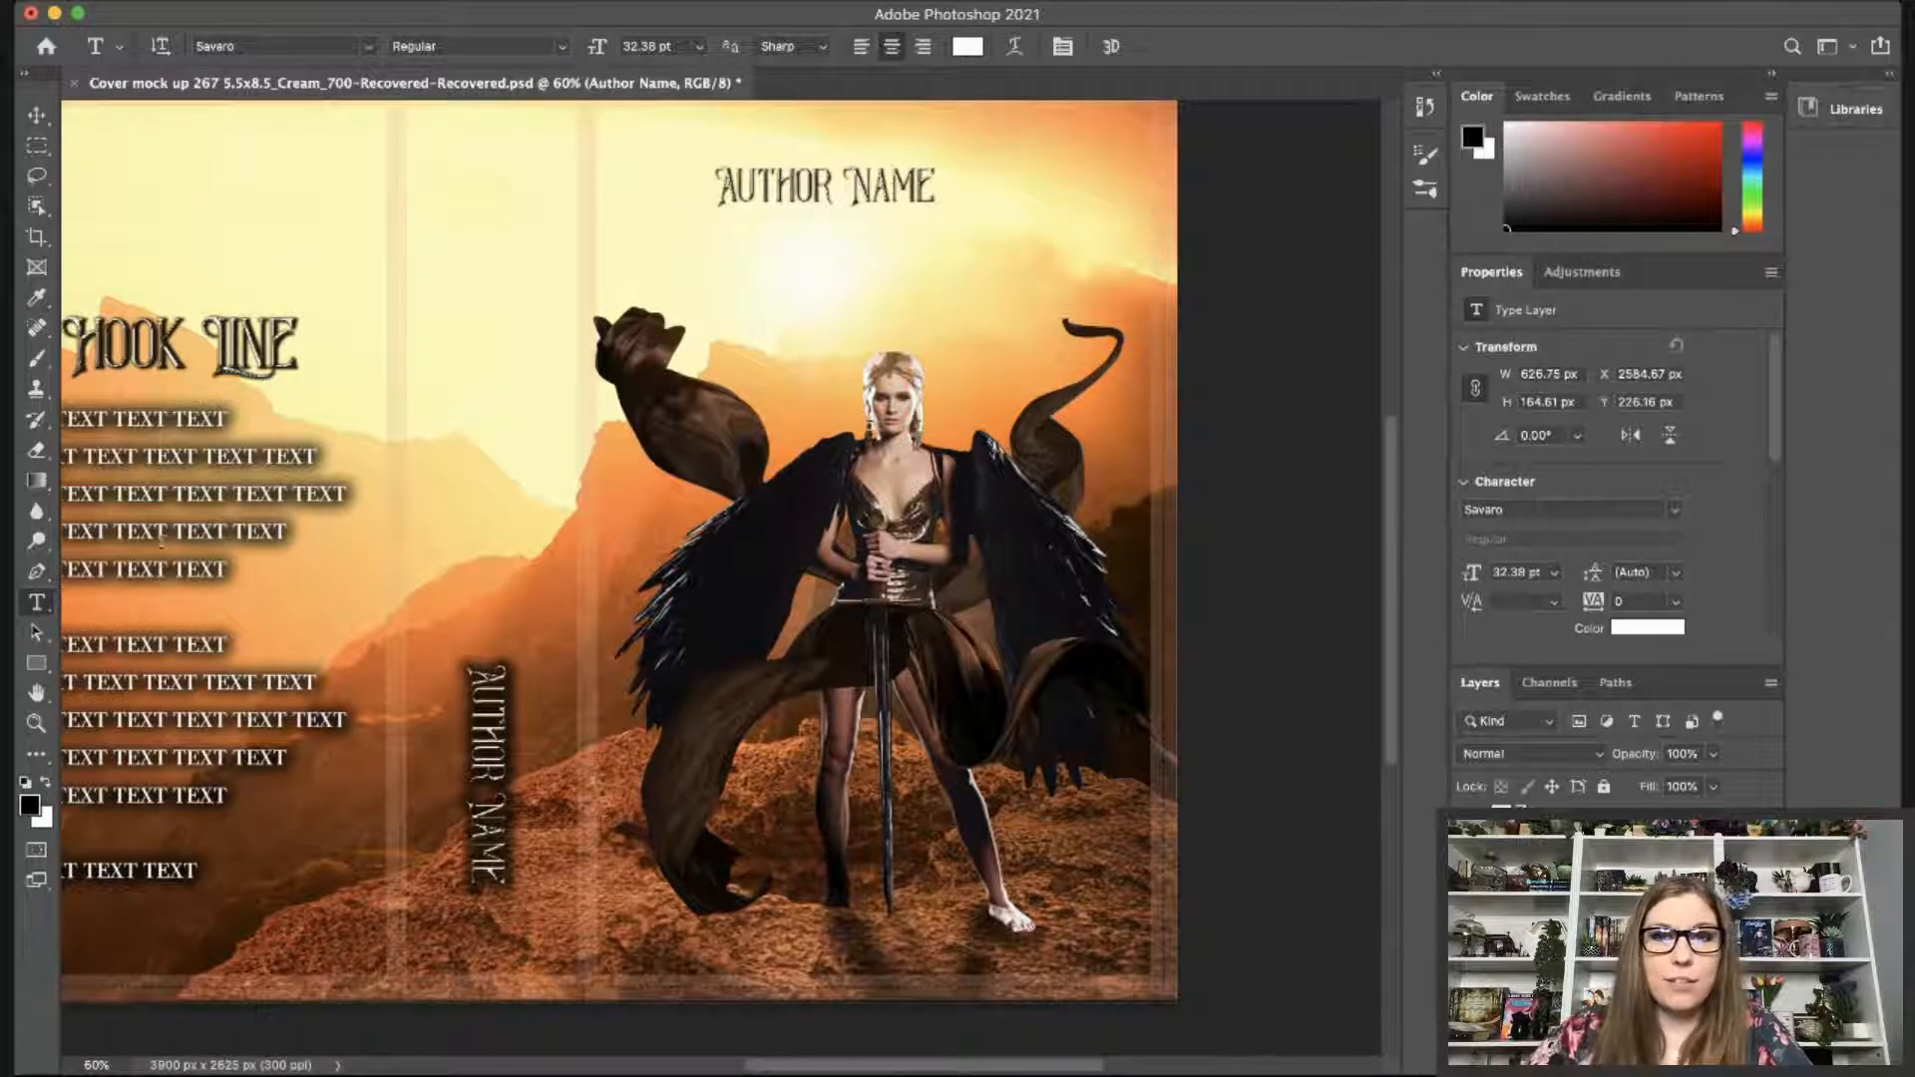
# Replace the author name text at the top of the front cover with DESERT.
pyautogui.tripleClick(923, 188)
pyautogui.write("IT'S")
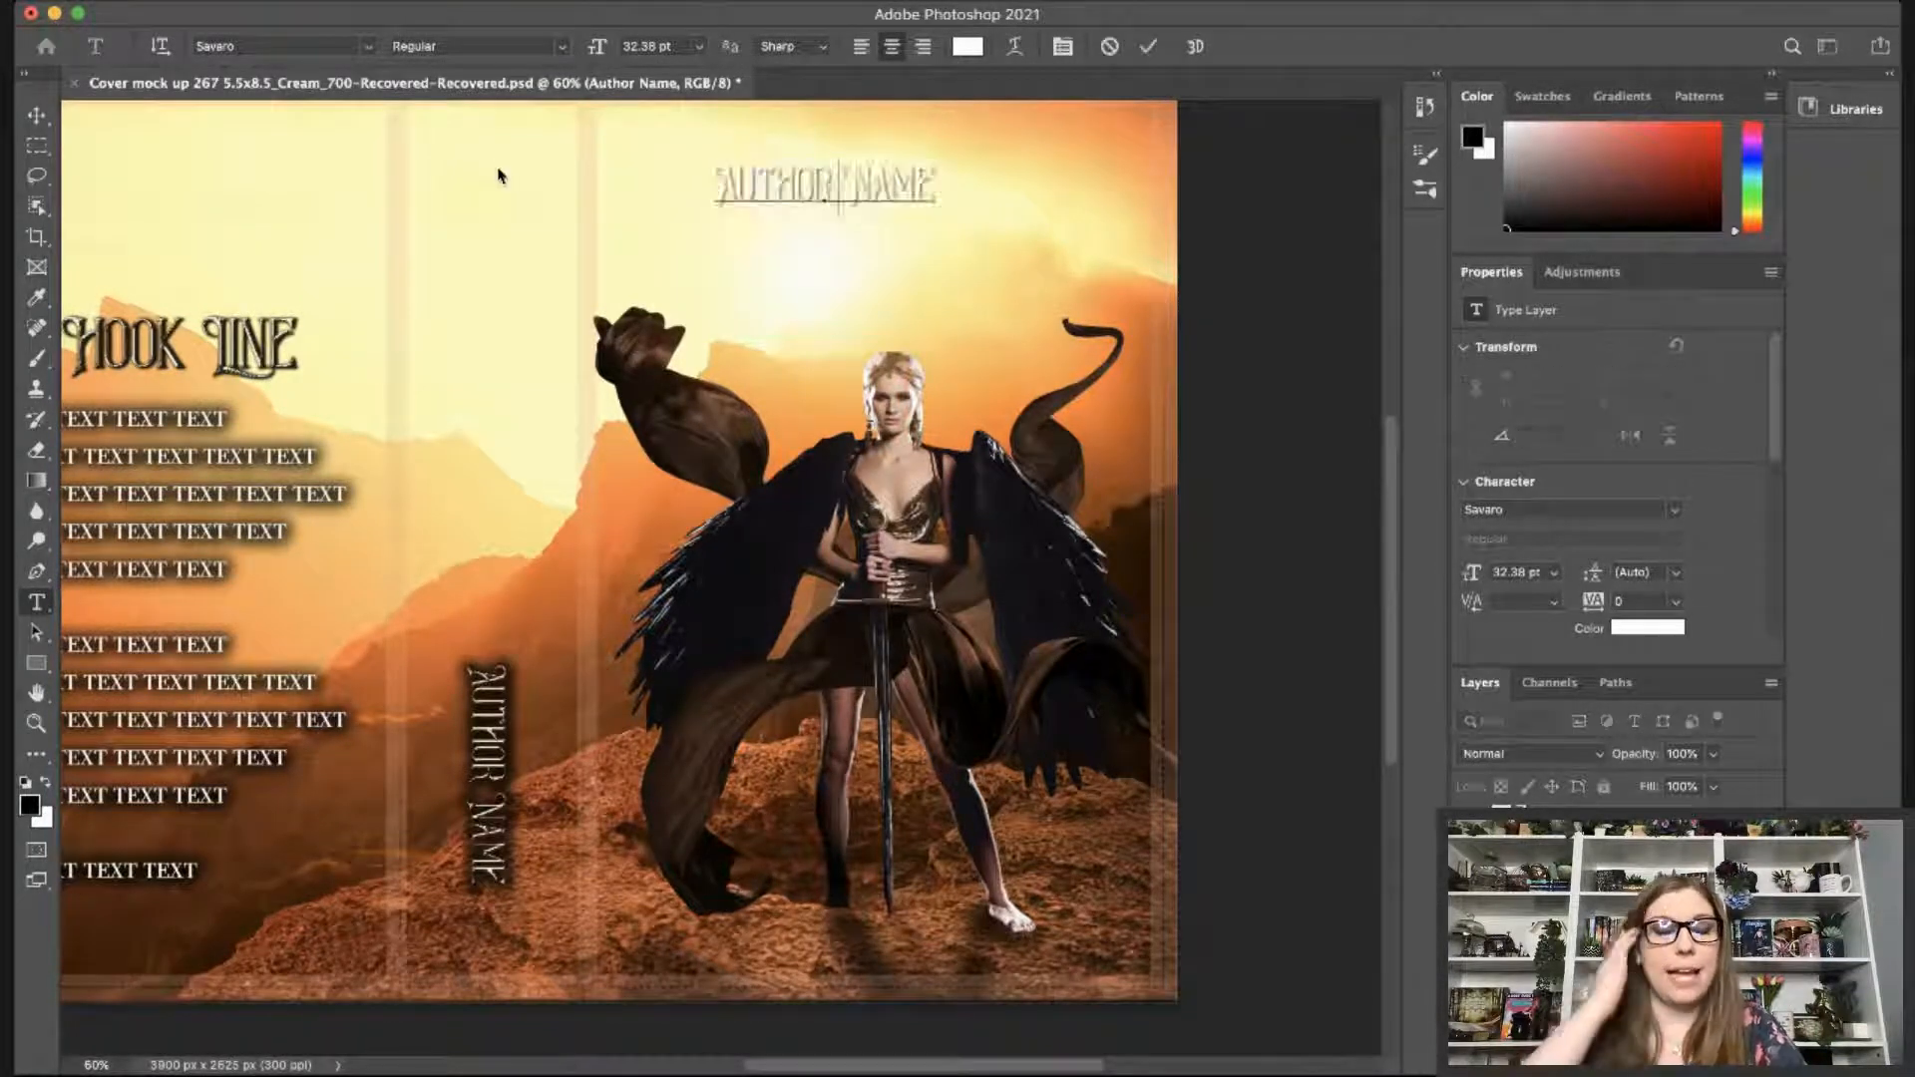
pyautogui.write(' SY')
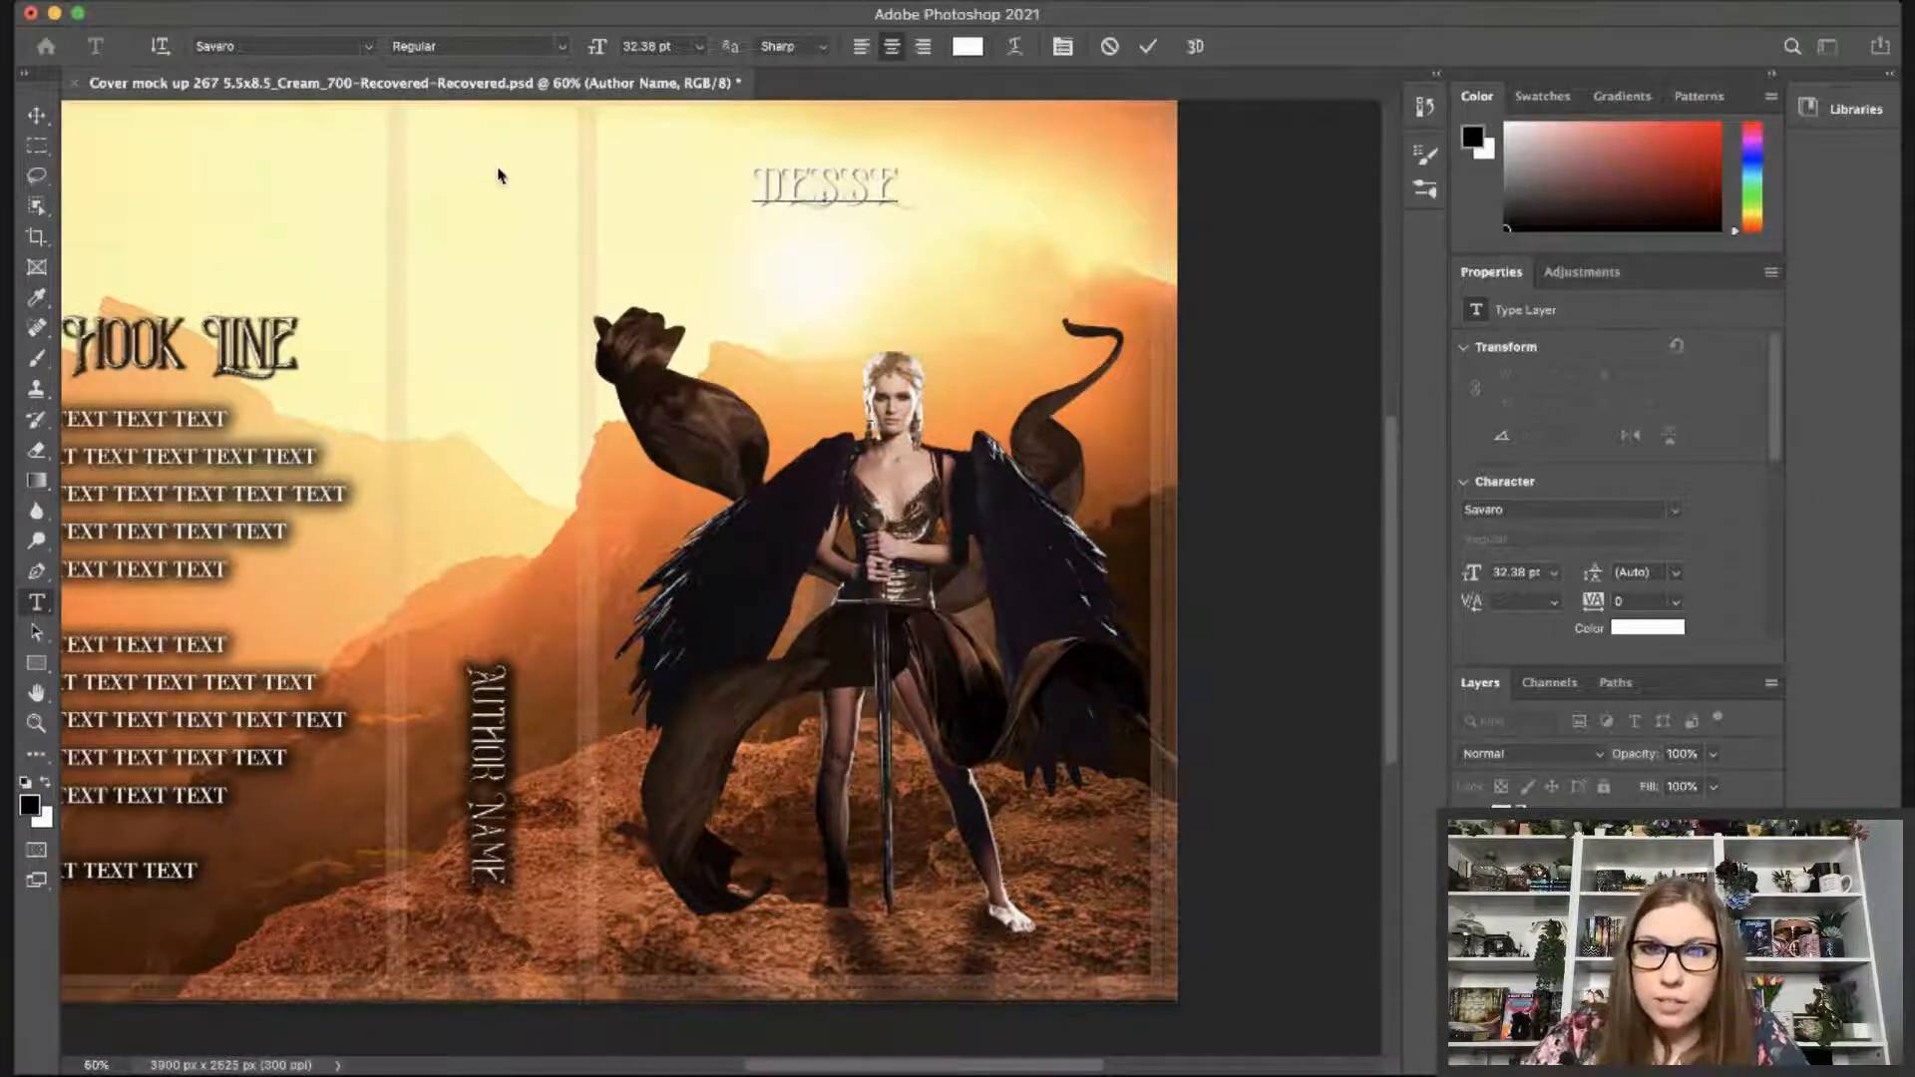
pyautogui.write('RT')
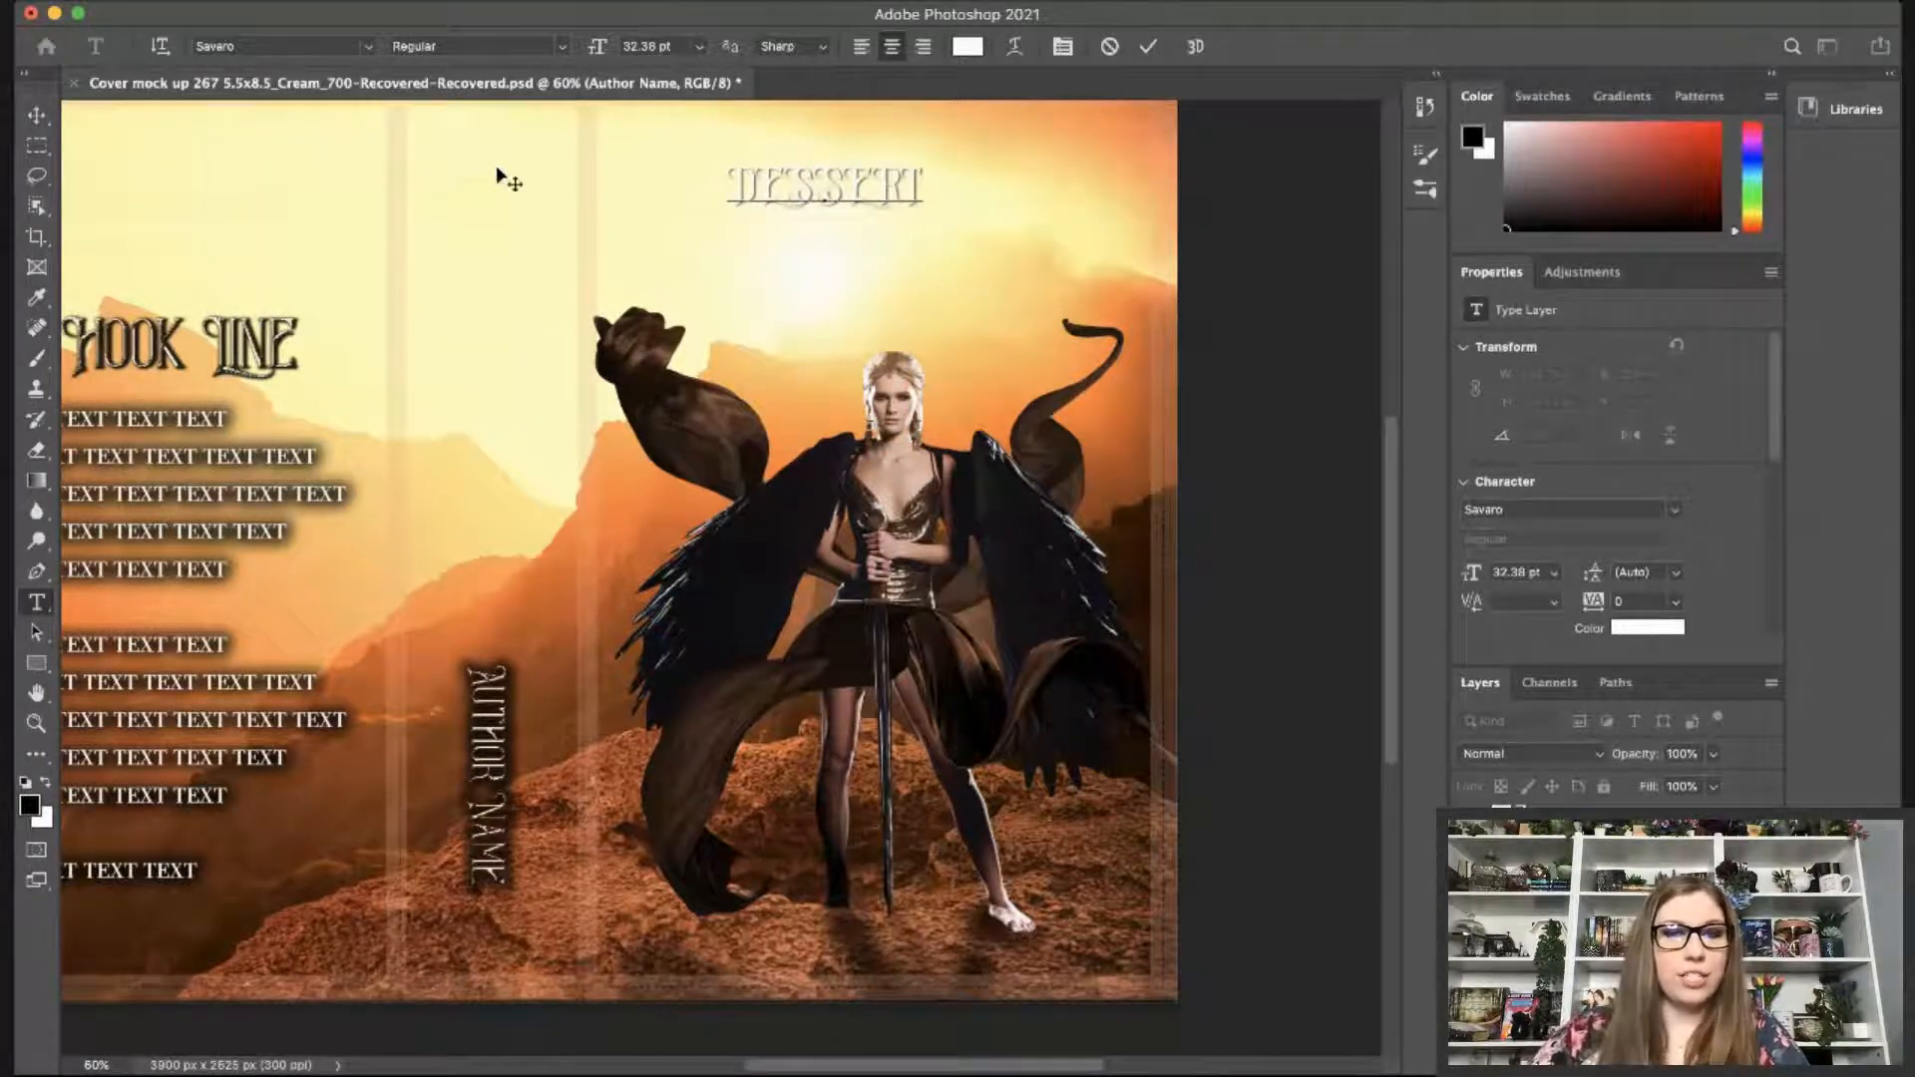
pyautogui.click(829, 187)
pyautogui.press('BackSpace')
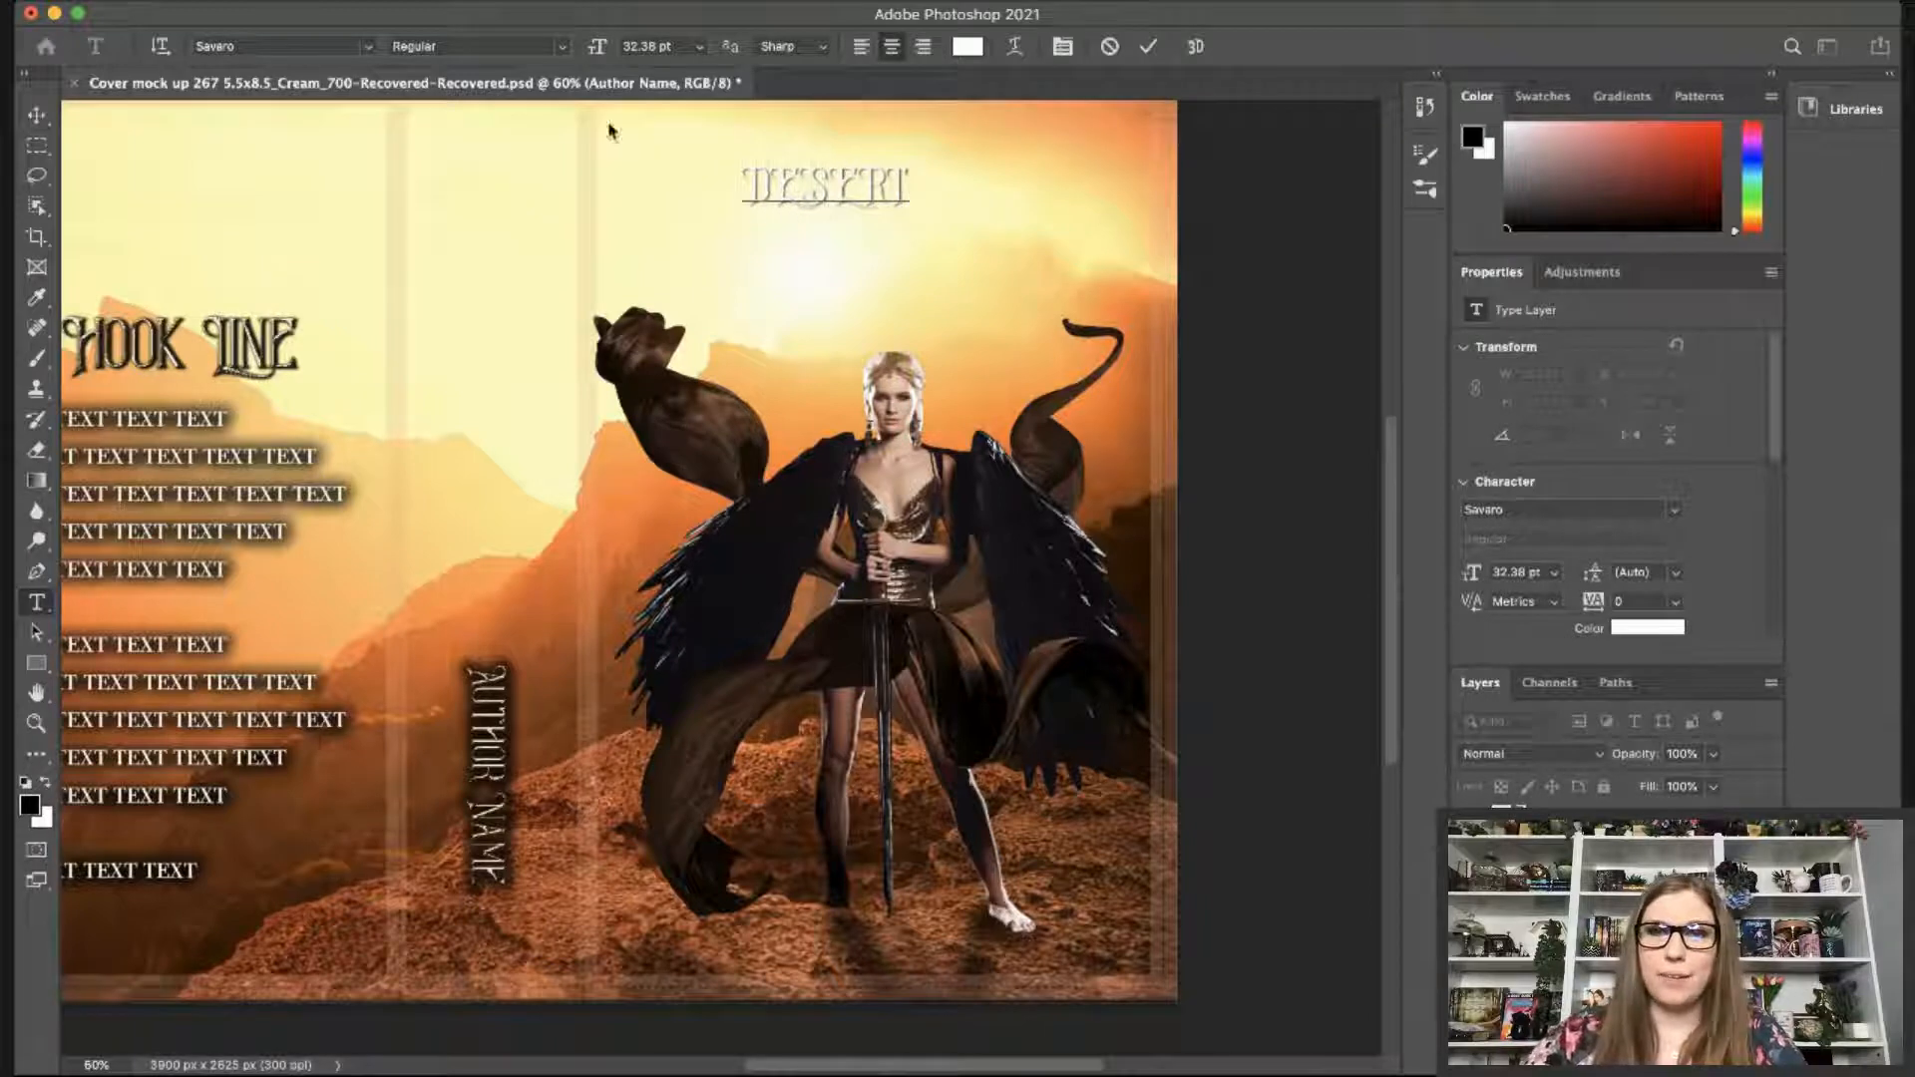
pyautogui.click(37, 115)
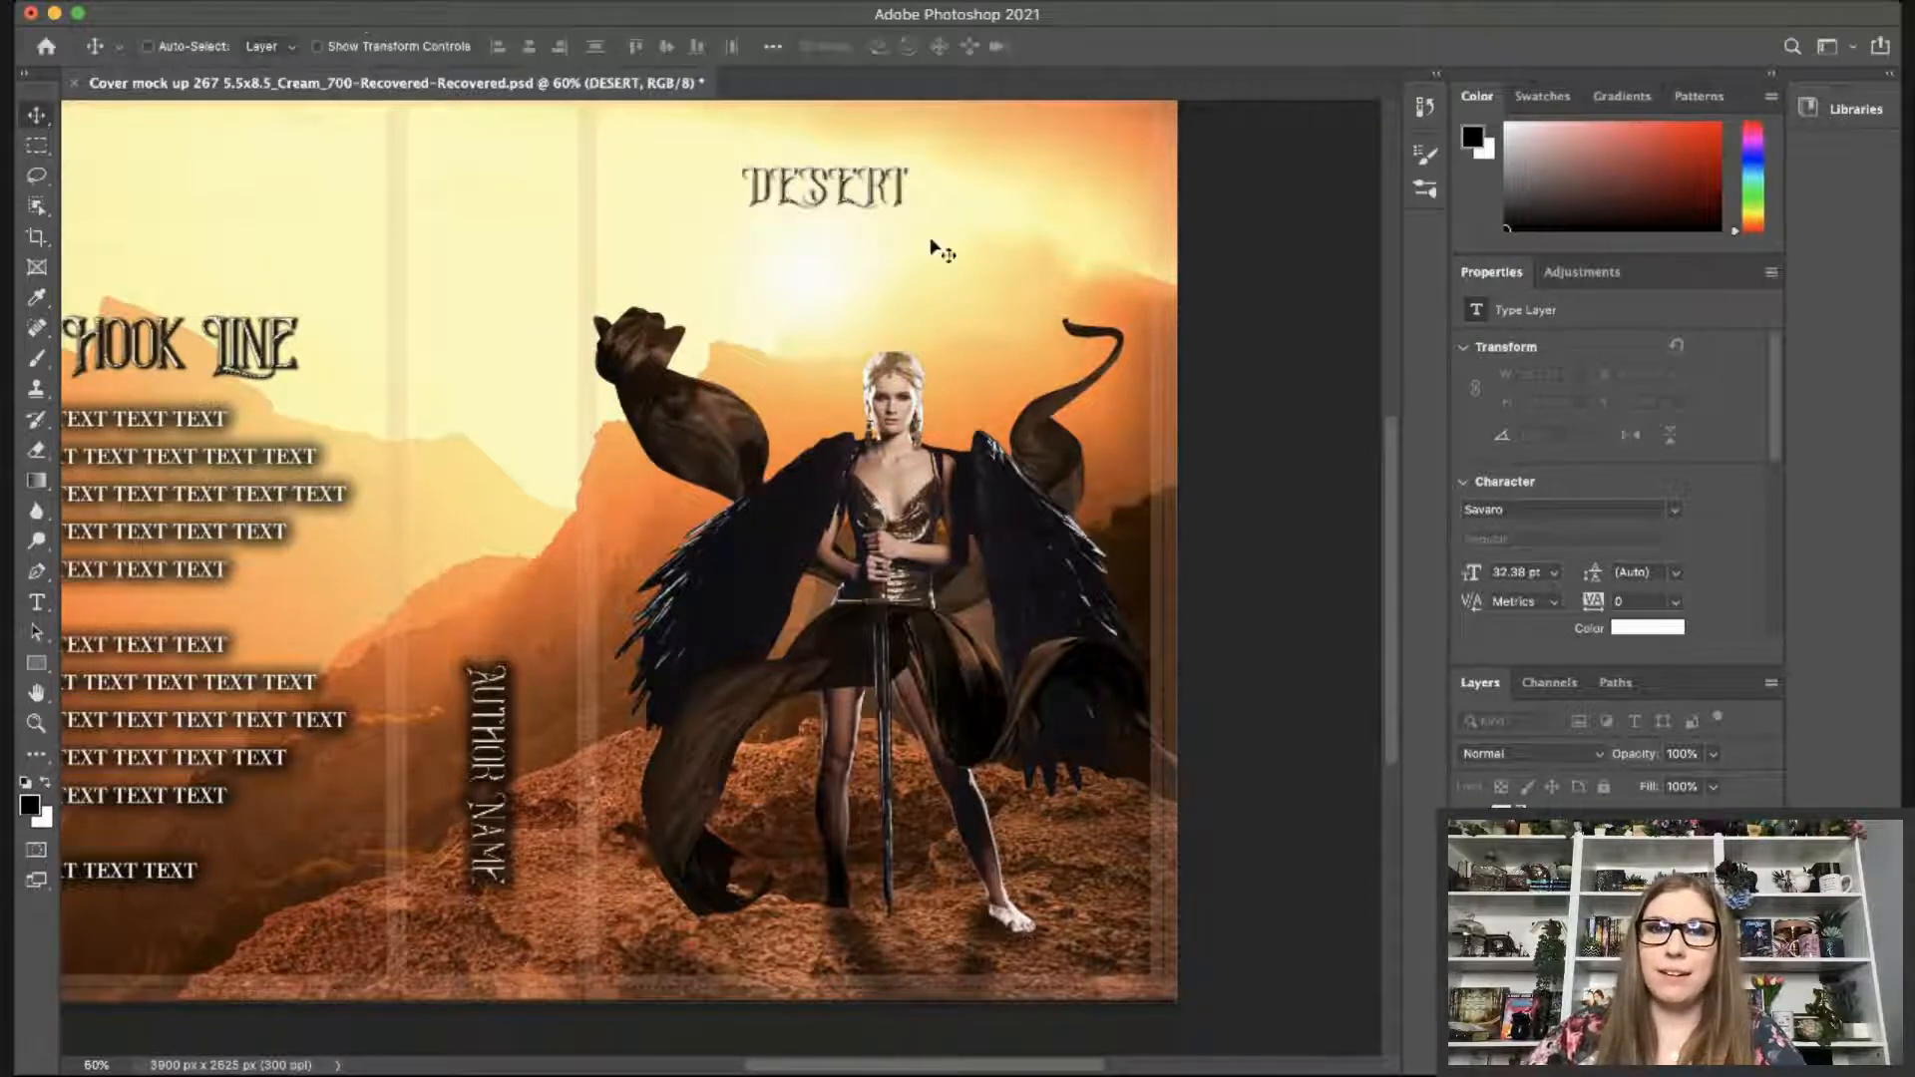
# Enlarge the DESERT title to about 1212 by 421 px across the top of the front cover.
pyautogui.moveTo(827, 183); pyautogui.dragTo(1006, 299)
pyautogui.press('super+t')
pyautogui.press('Return')
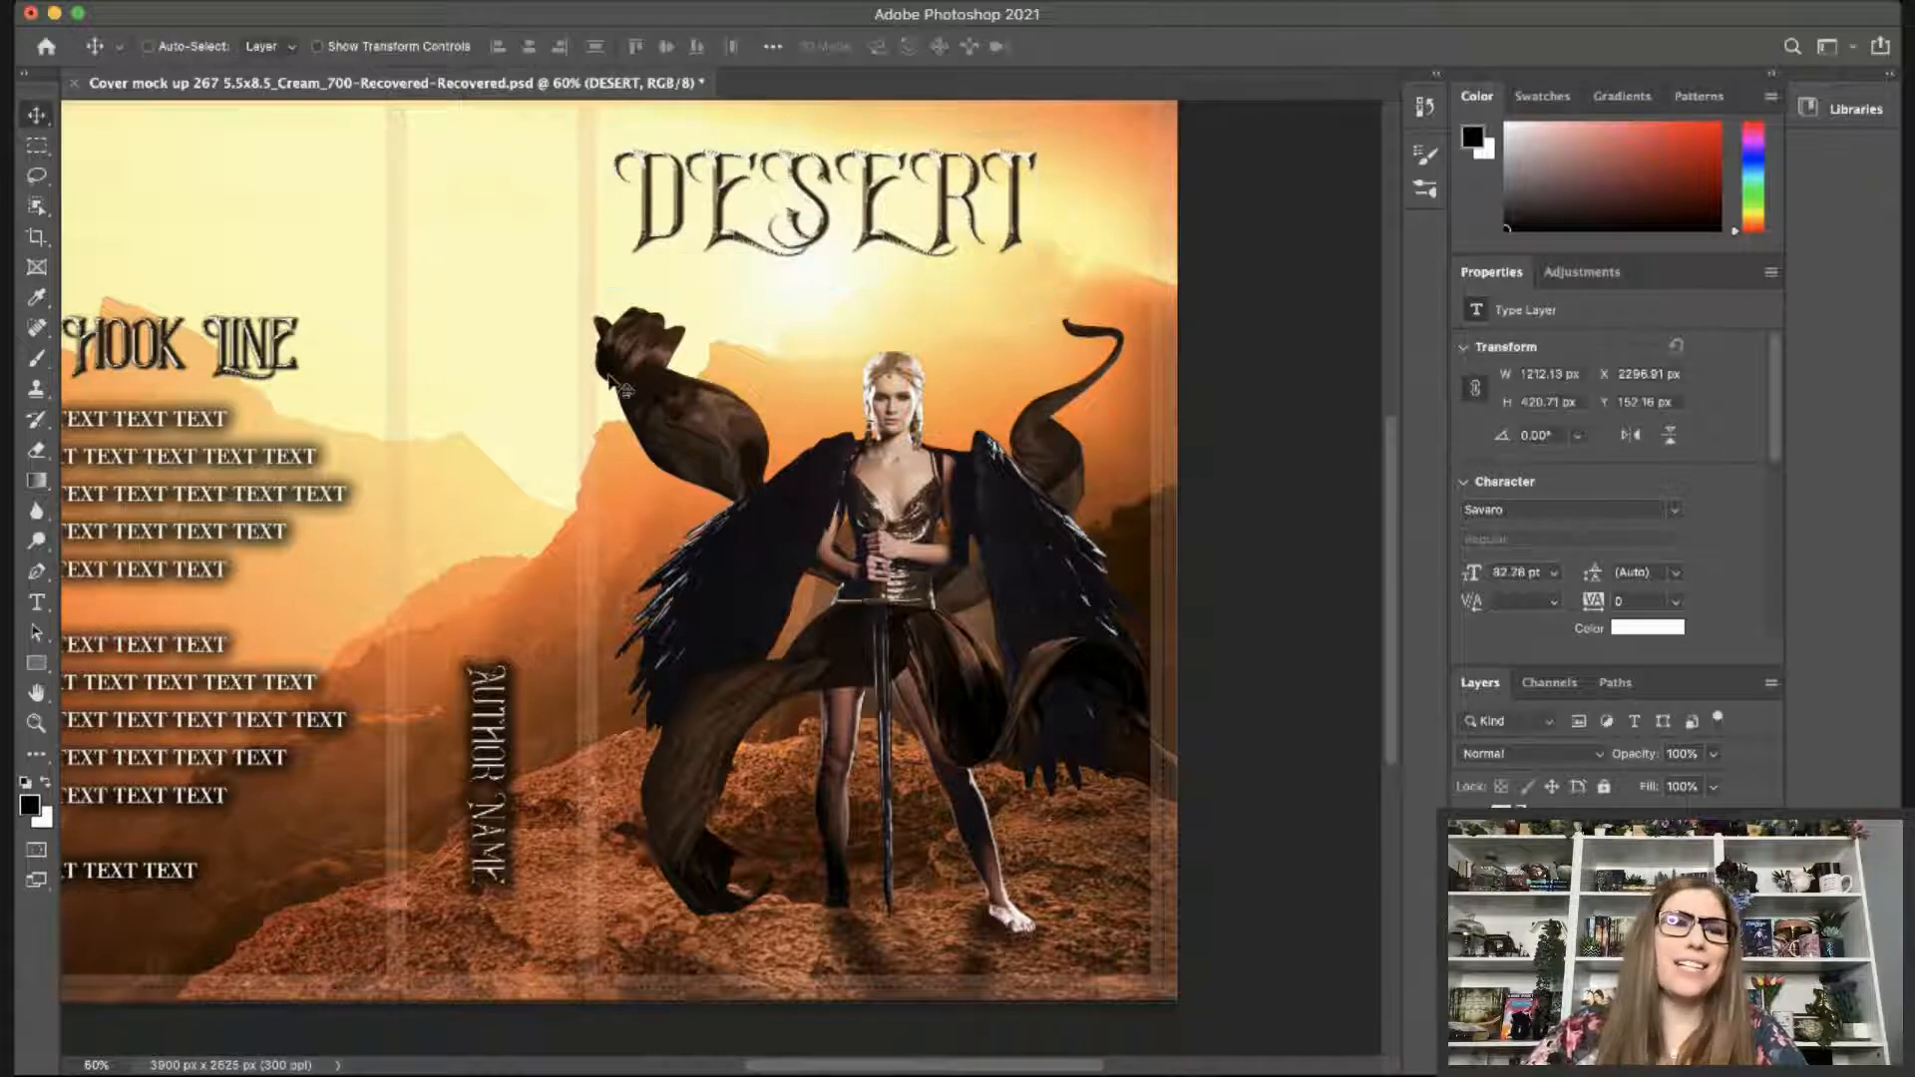
# Change the font of the DESERT title to Stories Serif.
pyautogui.click(37, 601)
pyautogui.doubleClick(1028, 169)
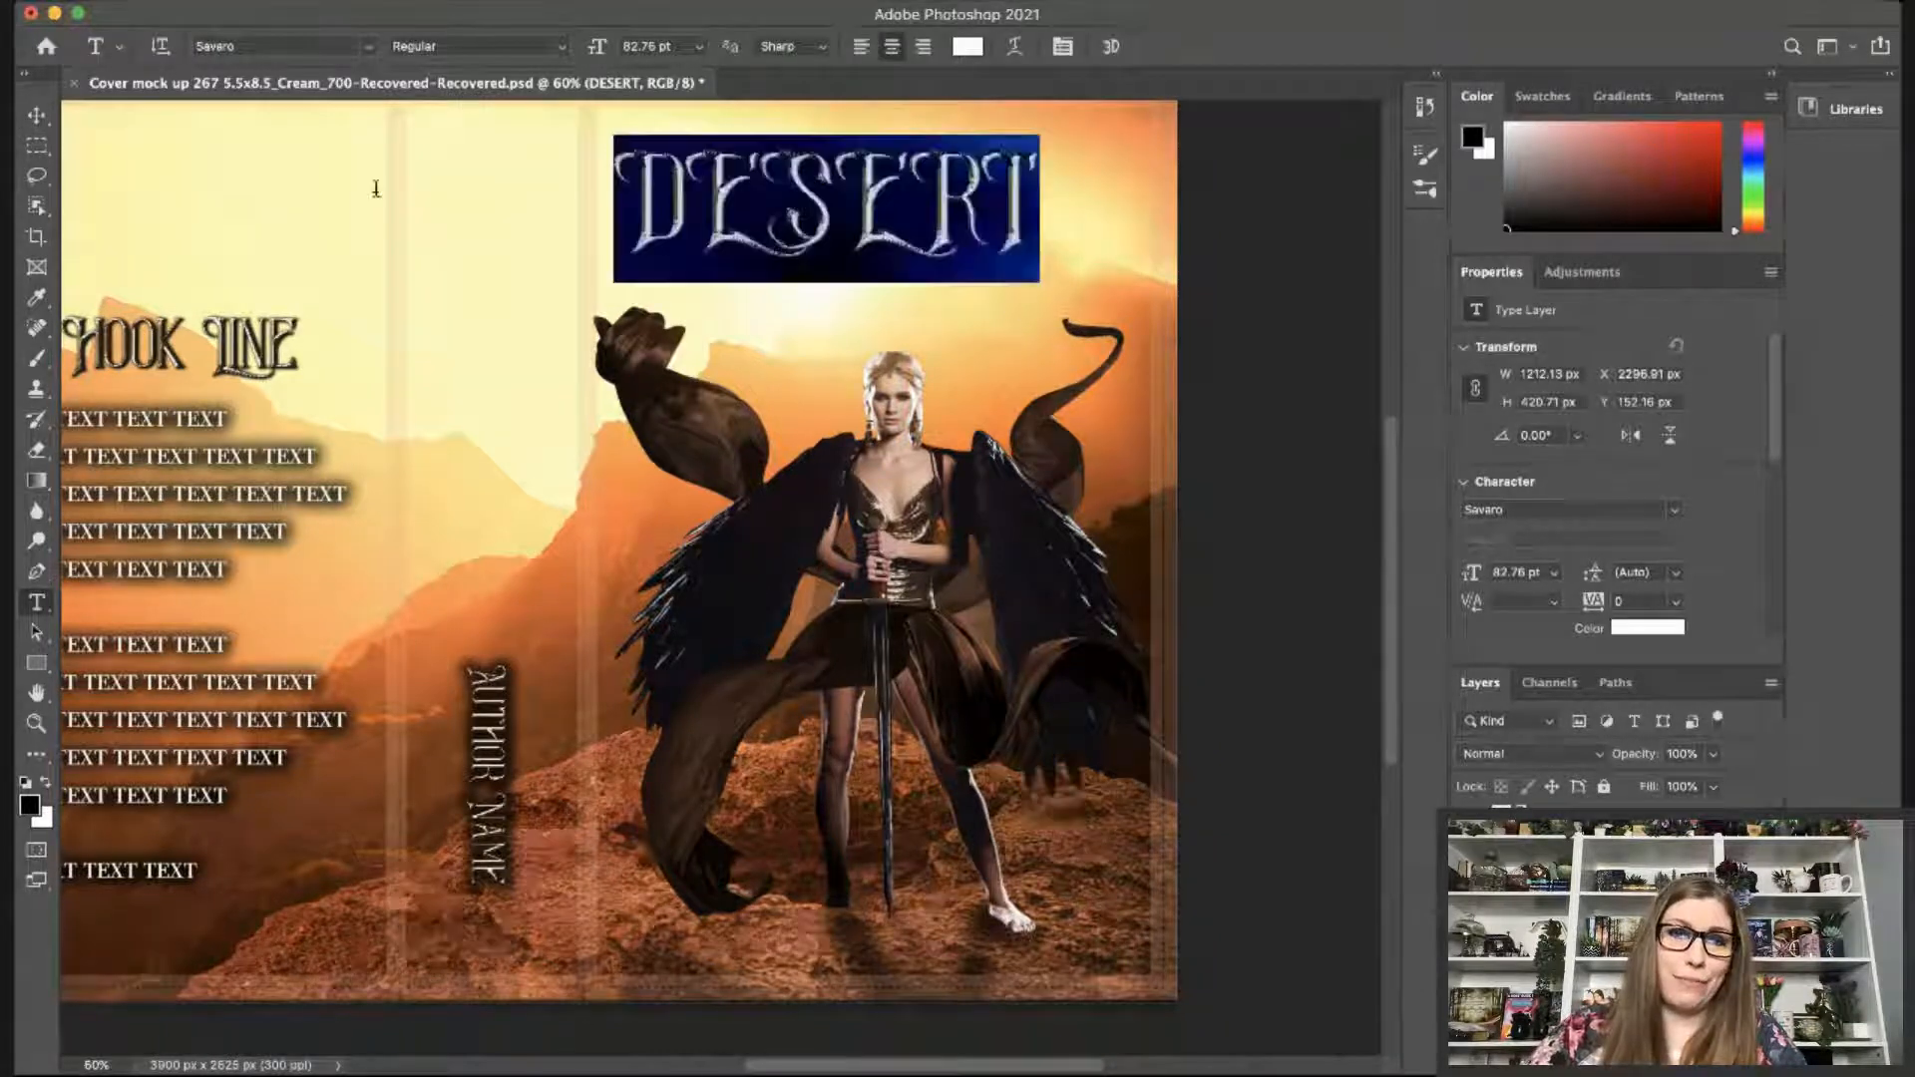
pyautogui.click(299, 47)
pyautogui.press('Down')
pyautogui.press('Down')
pyautogui.press('Down')
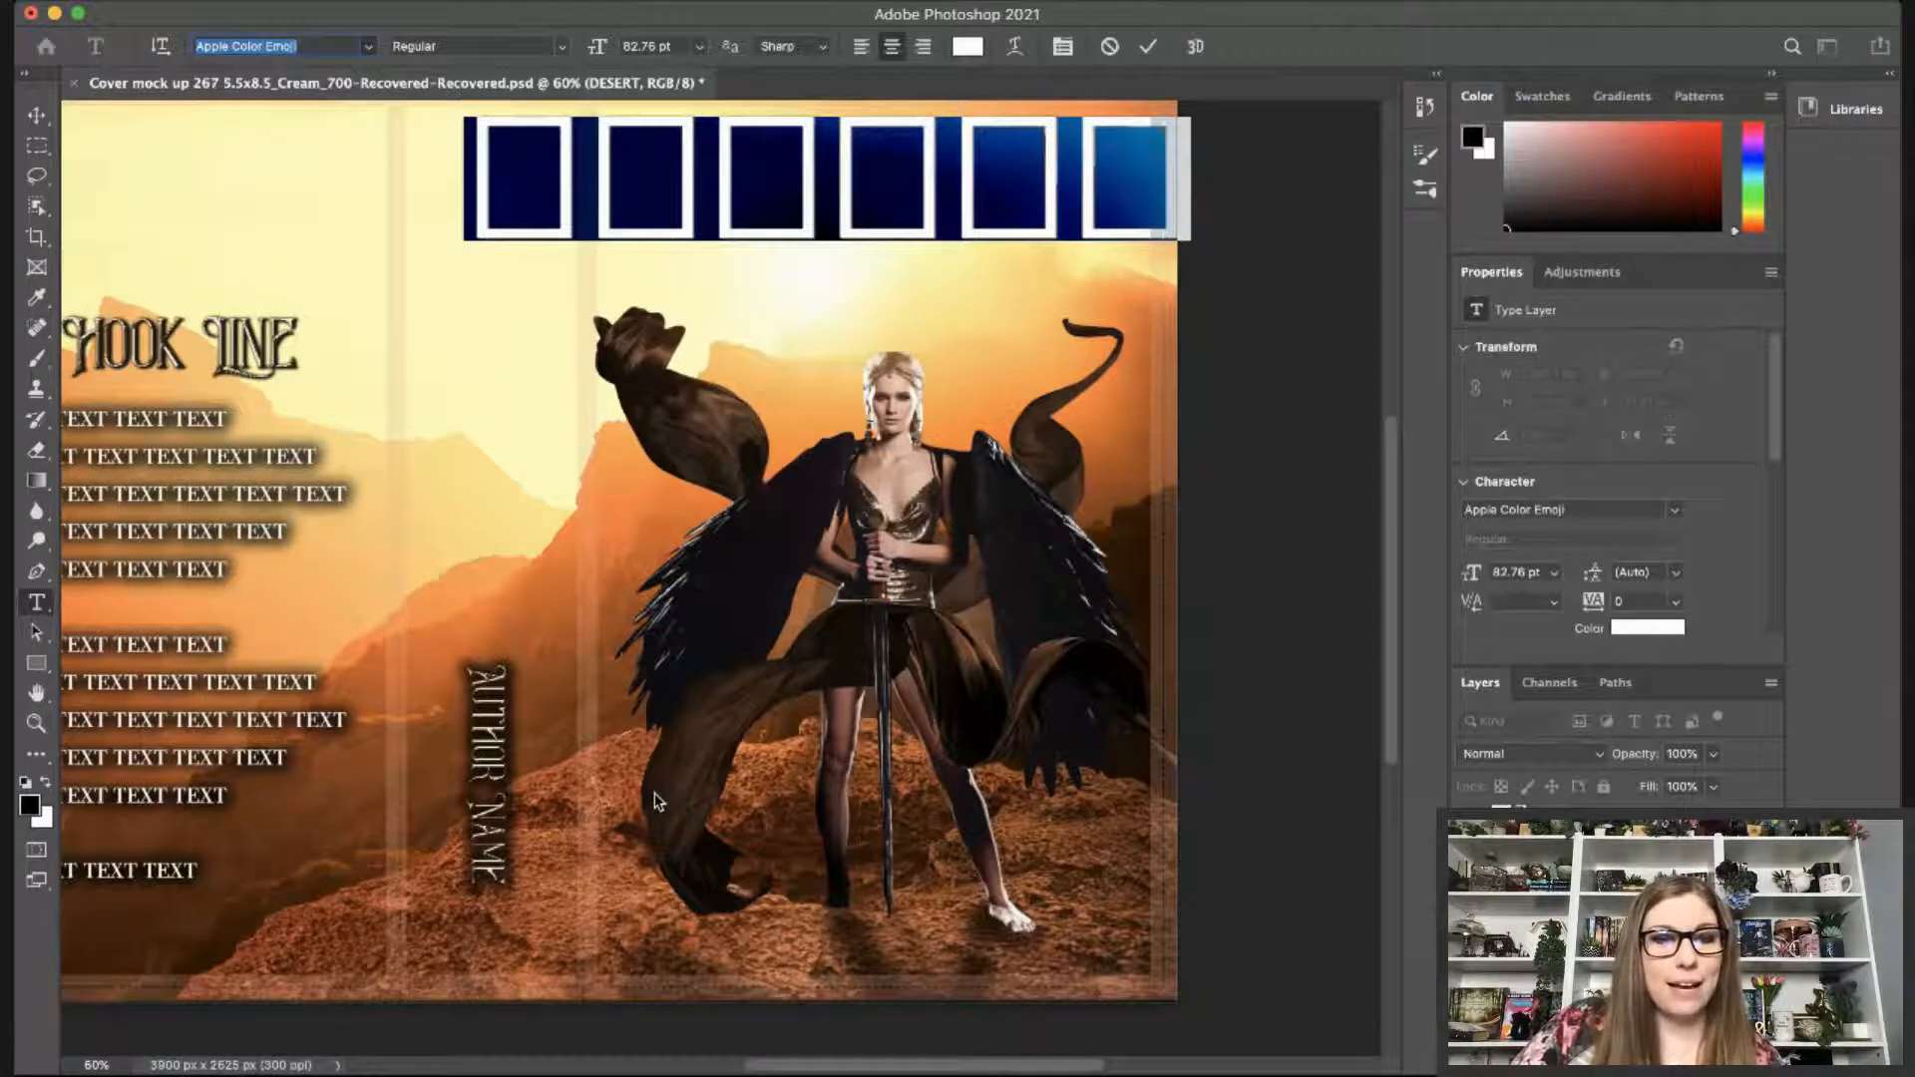
pyautogui.press('Down')
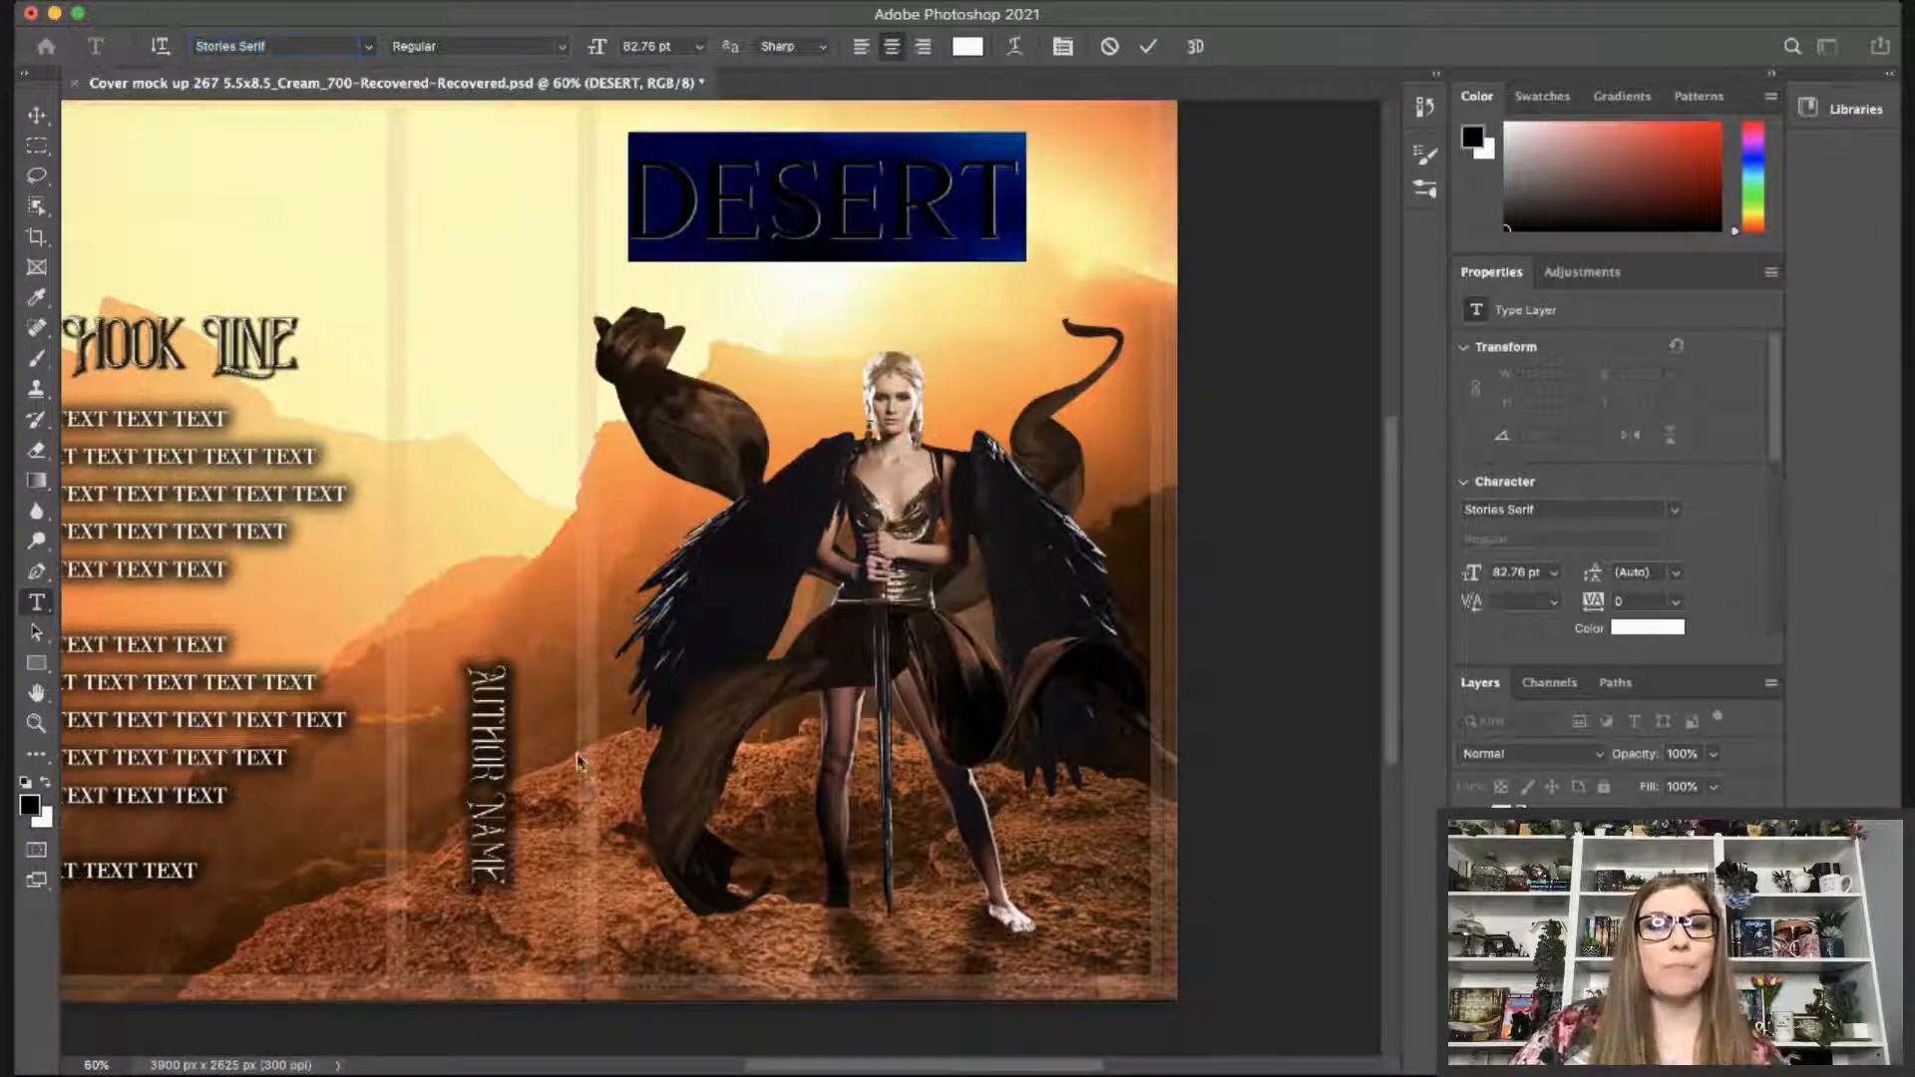
pyautogui.click(36, 114)
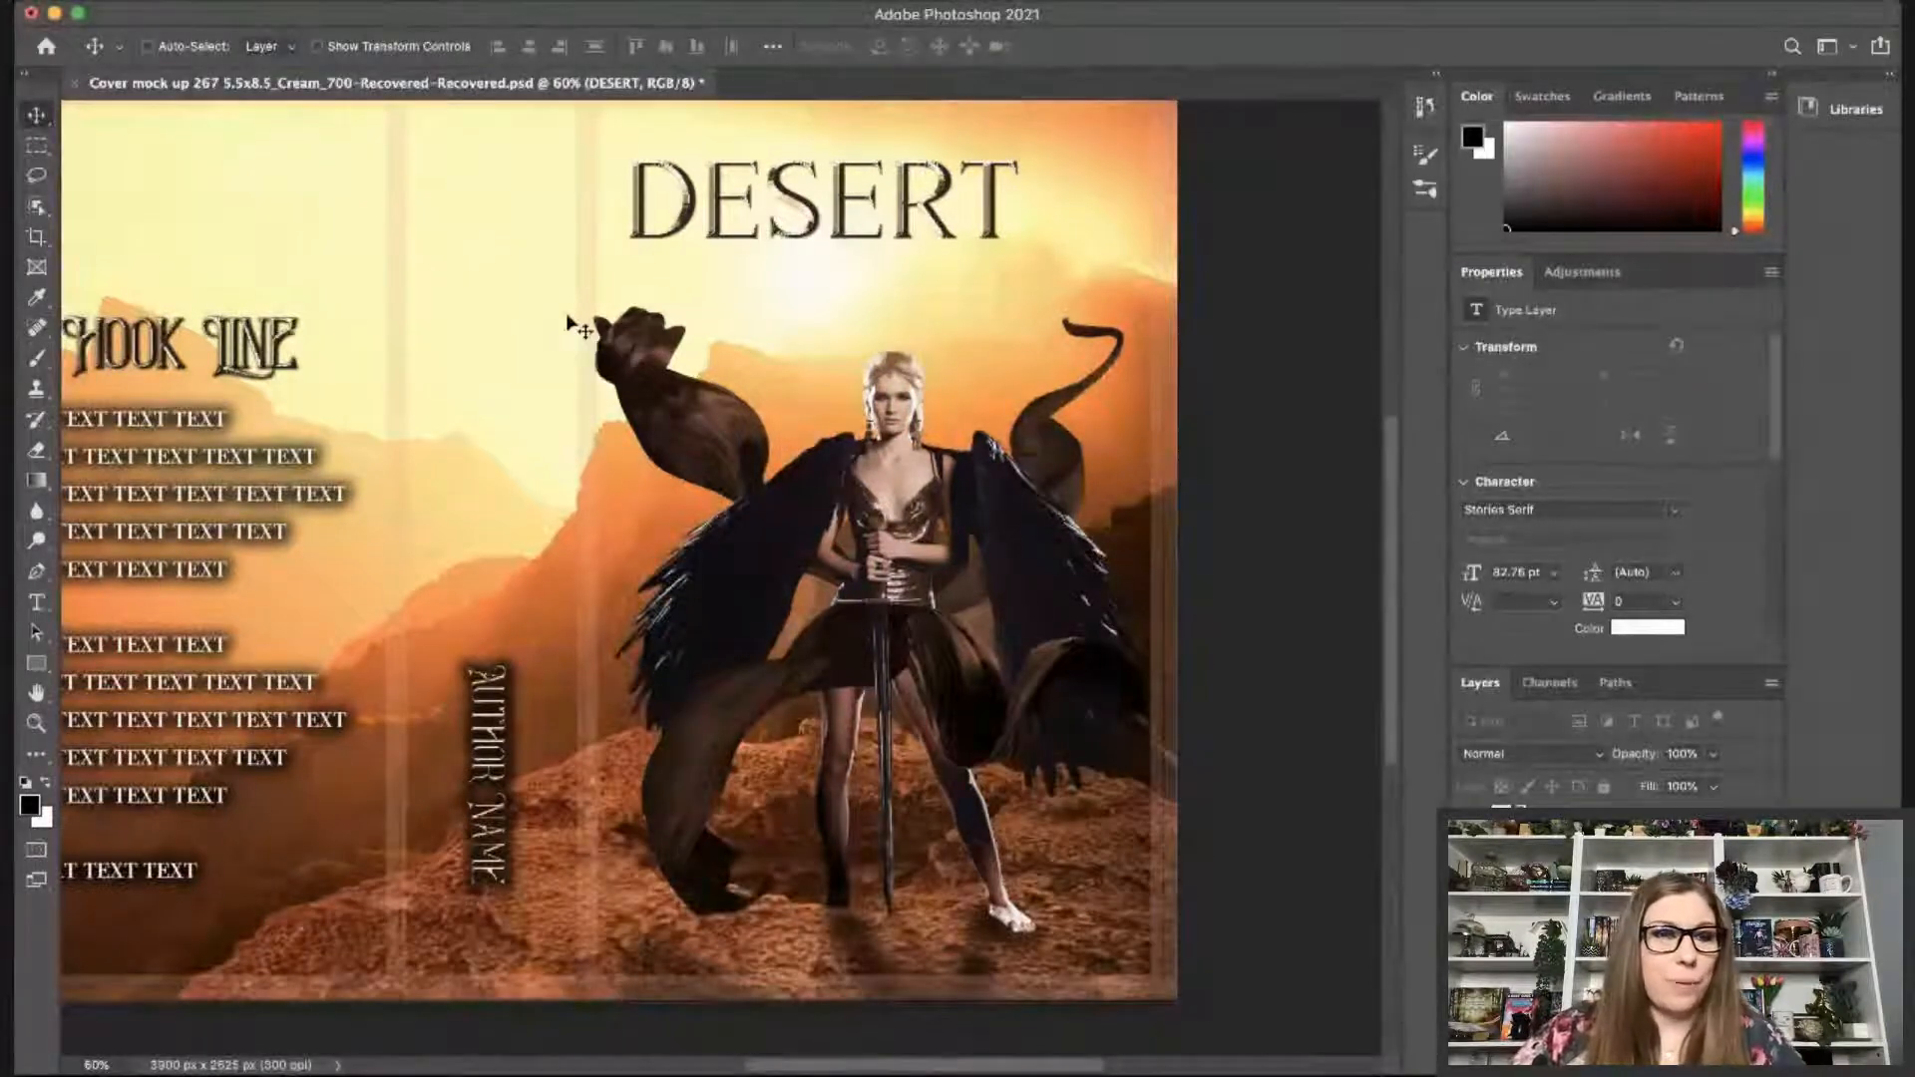
# Scale the DESERT title down to about 872 by 283 px, keeping its upper-left corner in place.
pyautogui.click(35, 610)
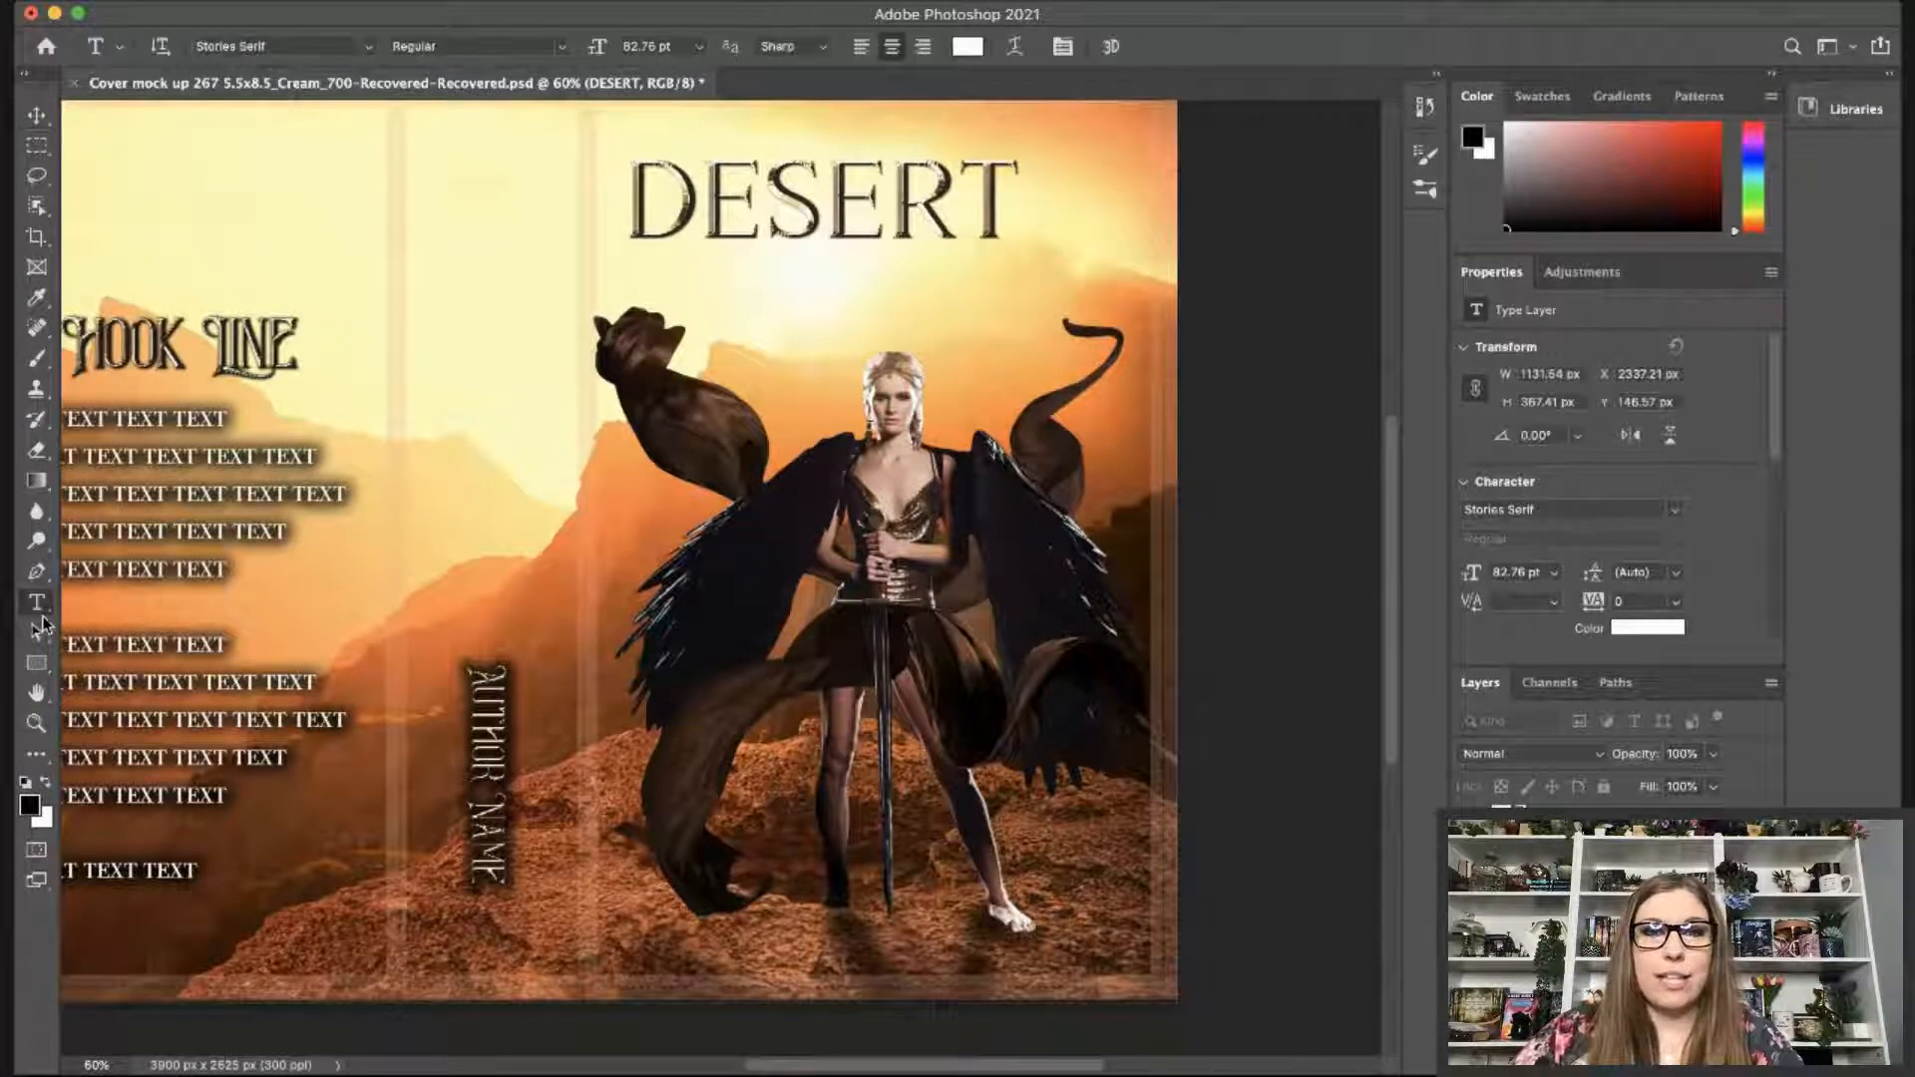
pyautogui.click(37, 115)
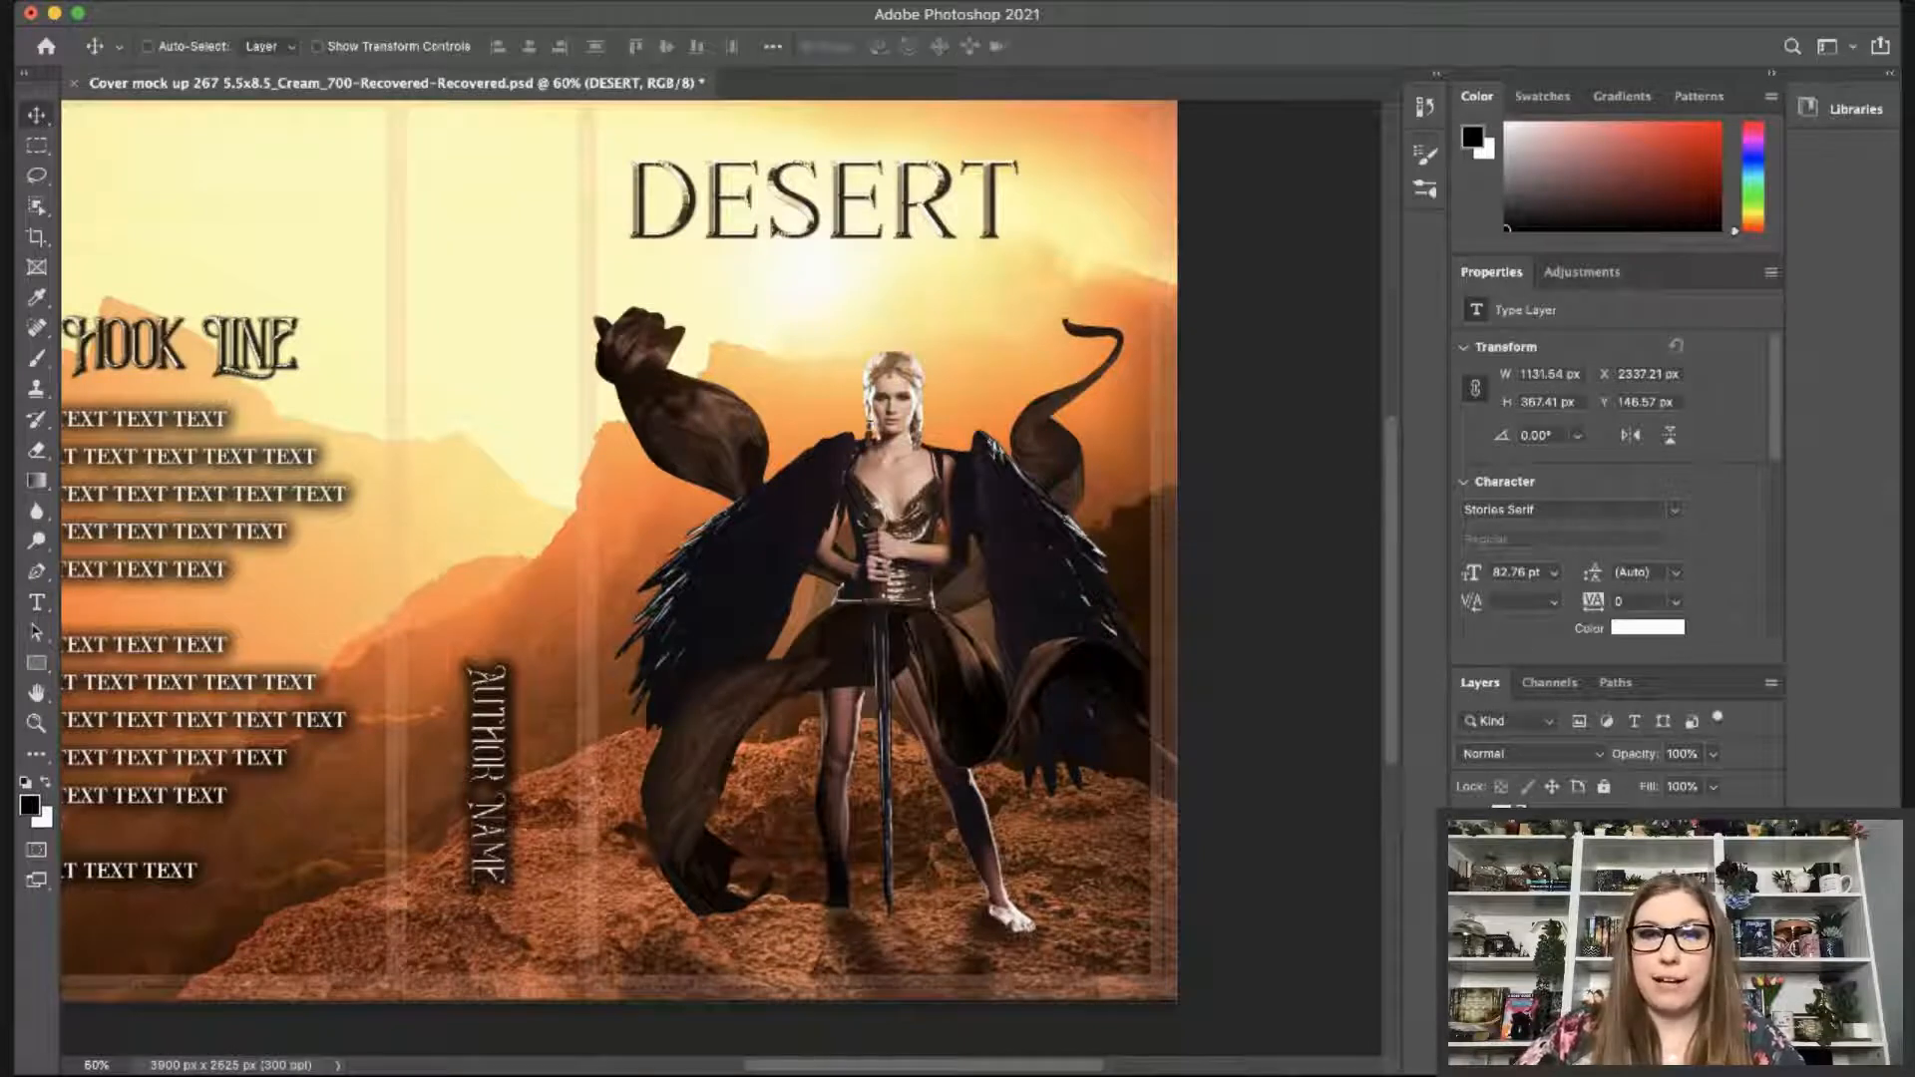
pyautogui.hotkey('ctrl', 't')
pyautogui.moveTo(1027, 261); pyautogui.dragTo(938, 231)
pyautogui.press('Return')
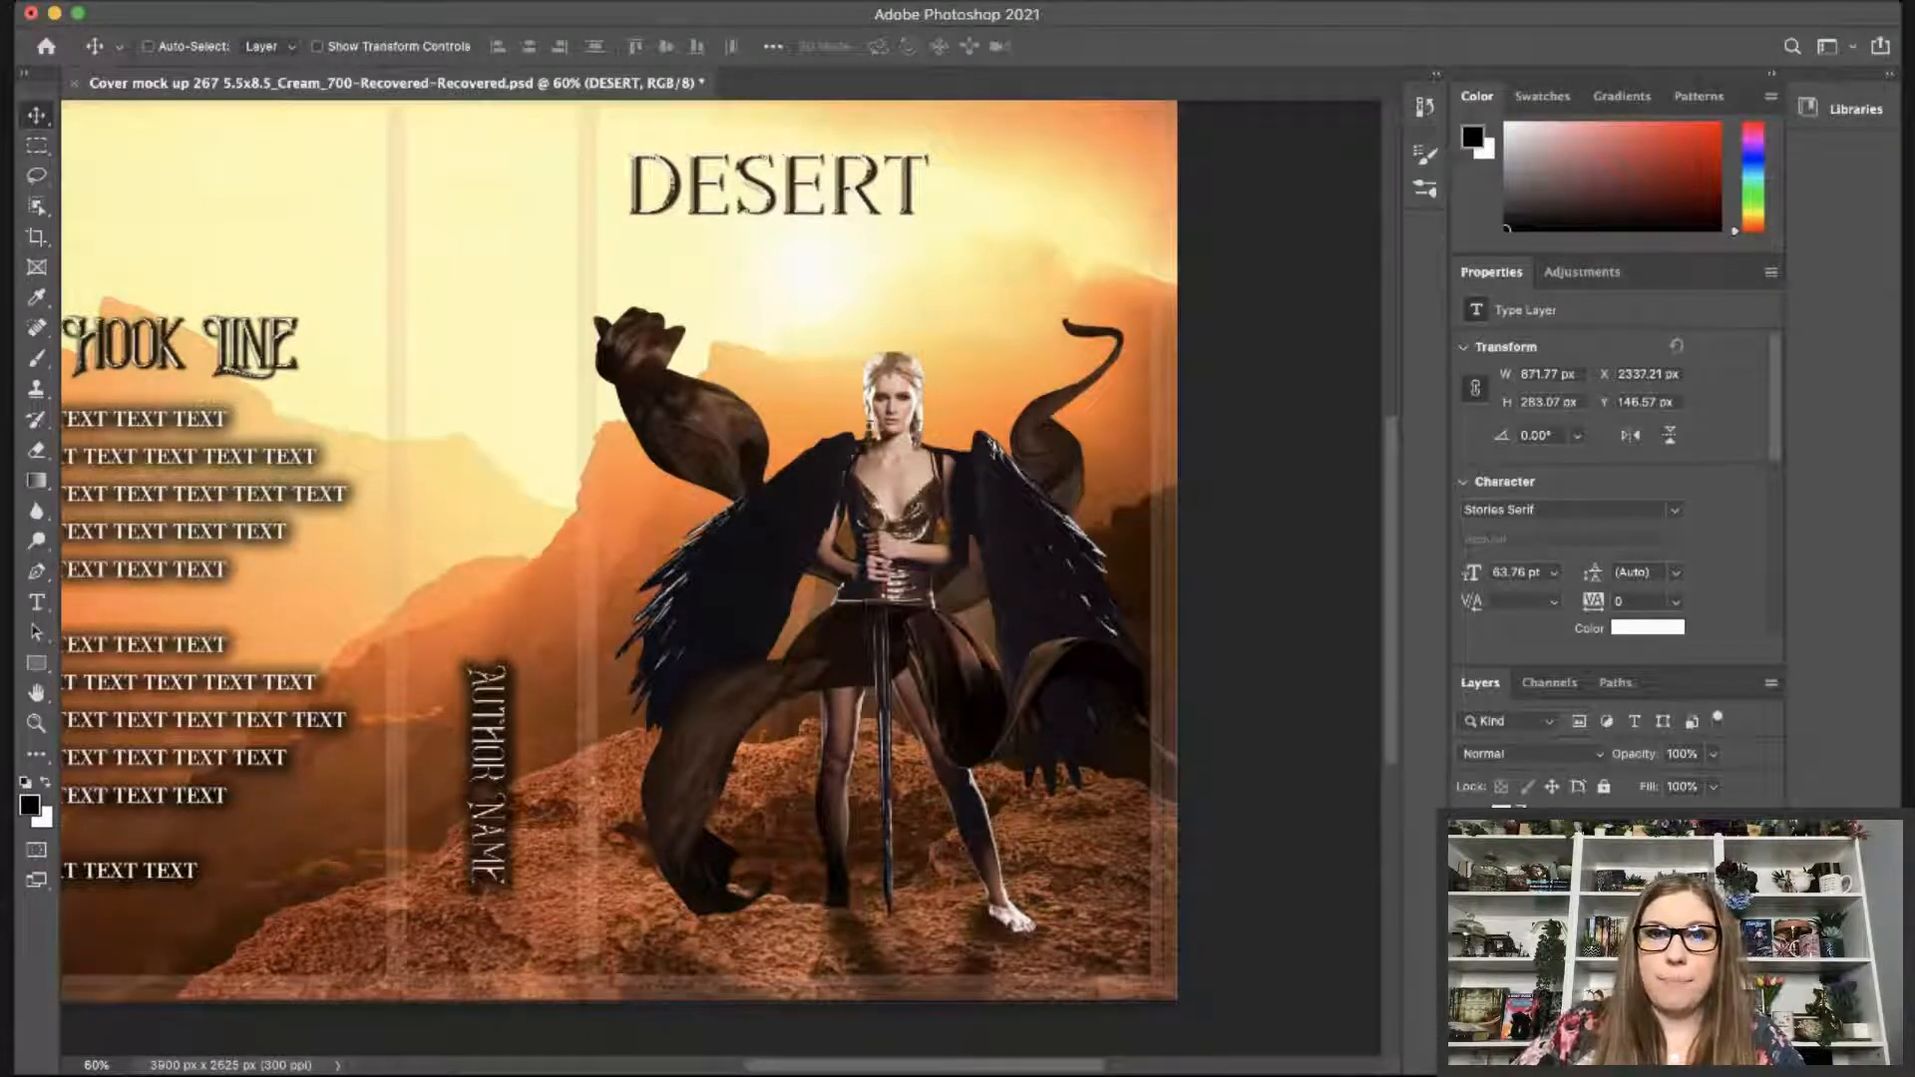
# Duplicate the DESERT title as a second line below and to the right, and nudge the copy slightly left.
pyautogui.keyDown('alt'); pyautogui.moveTo(884, 188); pyautogui.dragTo(1055, 261); pyautogui.keyUp('alt')
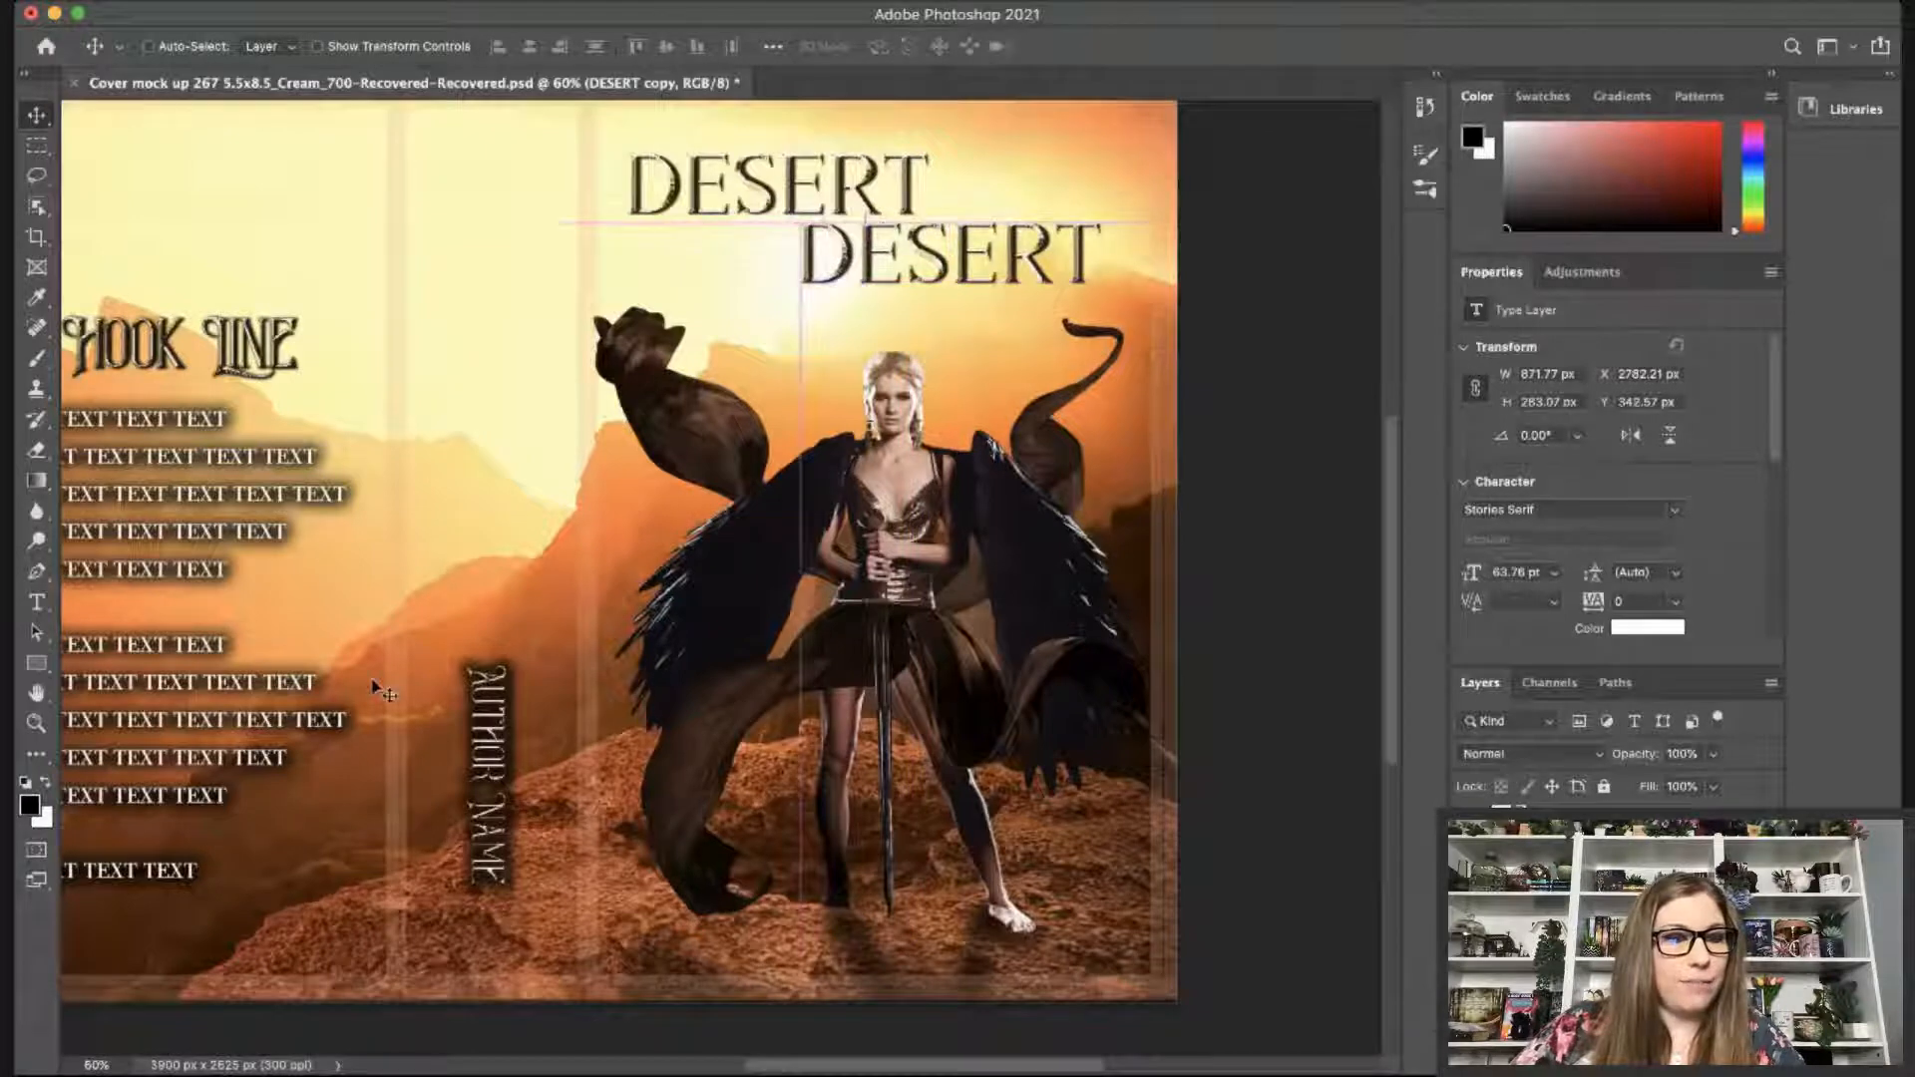
pyautogui.hotkey('shift', 'Left')
pyautogui.hotkey('shift', 'Left')
pyautogui.hotkey('shift', 'Left')
pyautogui.hotkey('shift', 'Left')
pyautogui.hotkey('shift', 'Left')
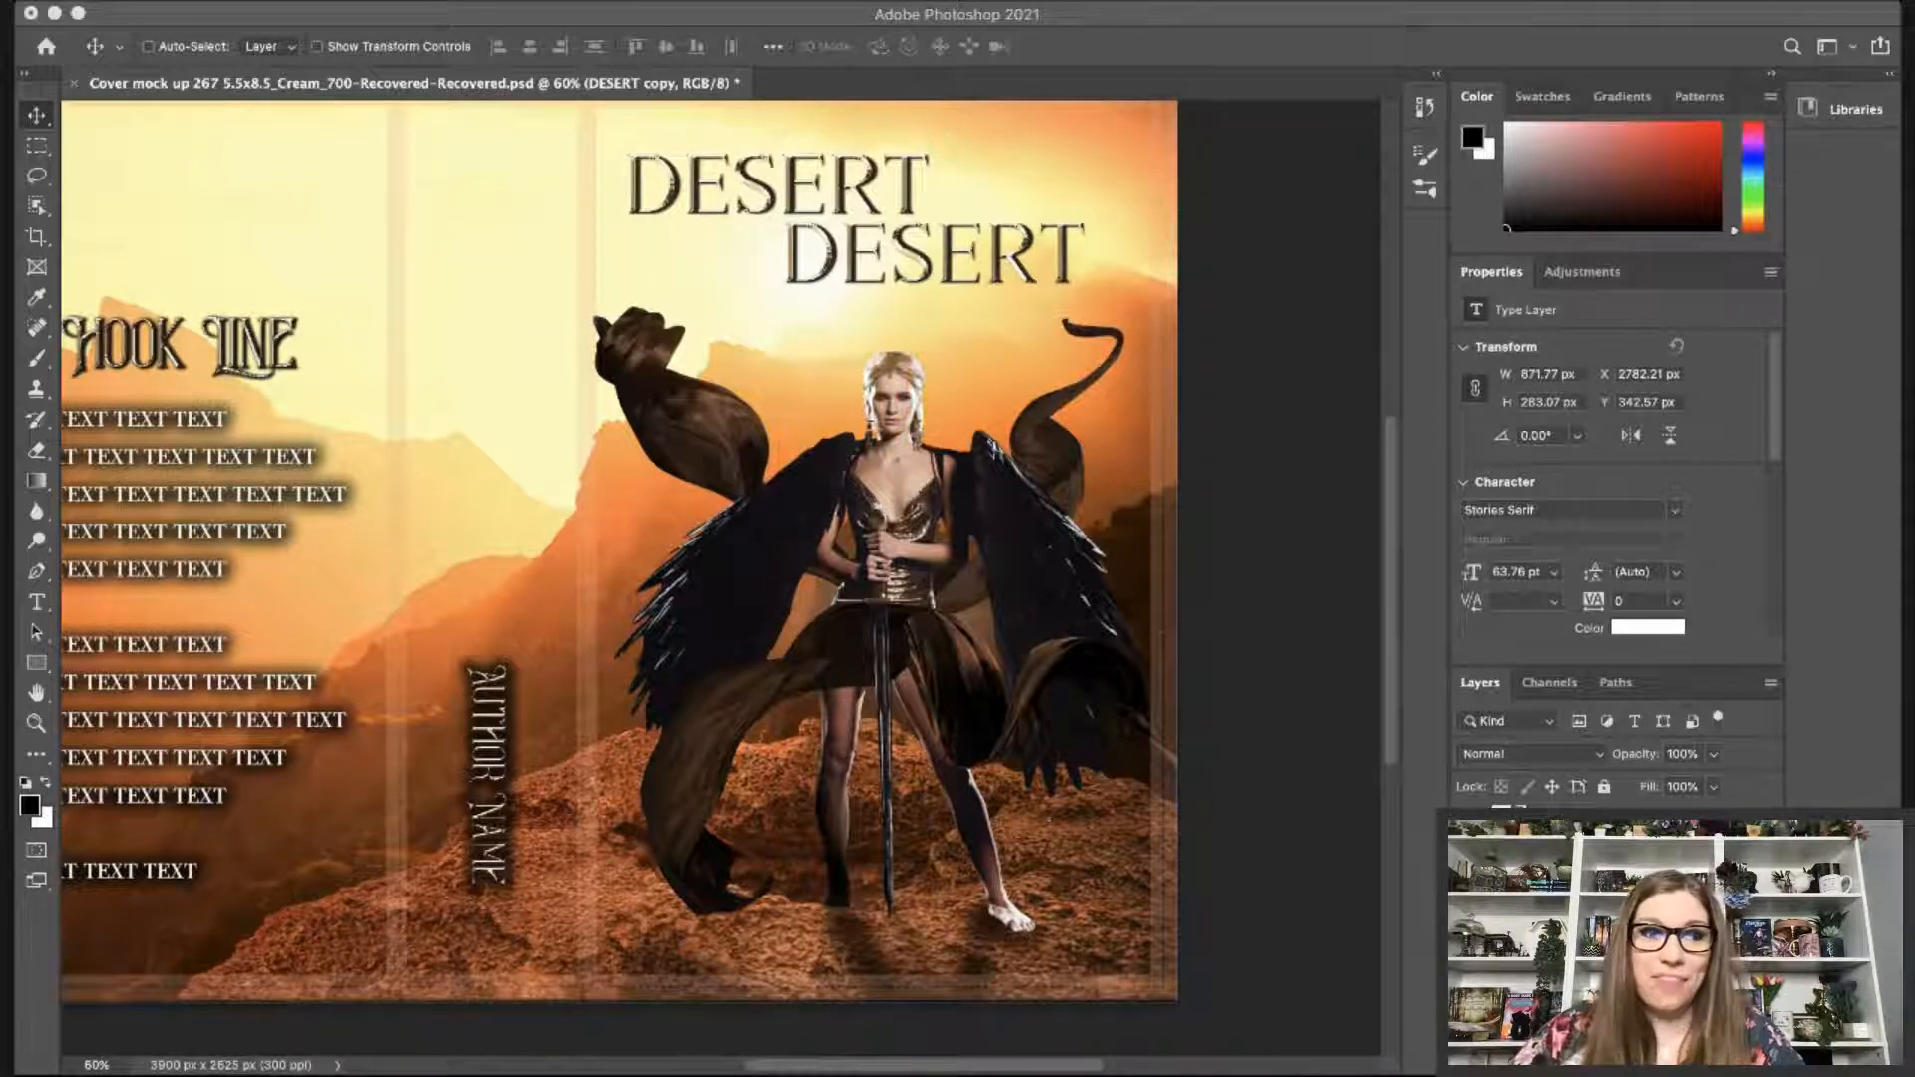
# Replace the upper DESERT title line with DAUGHTER and move it slightly up and to the right.
pyautogui.press('t')
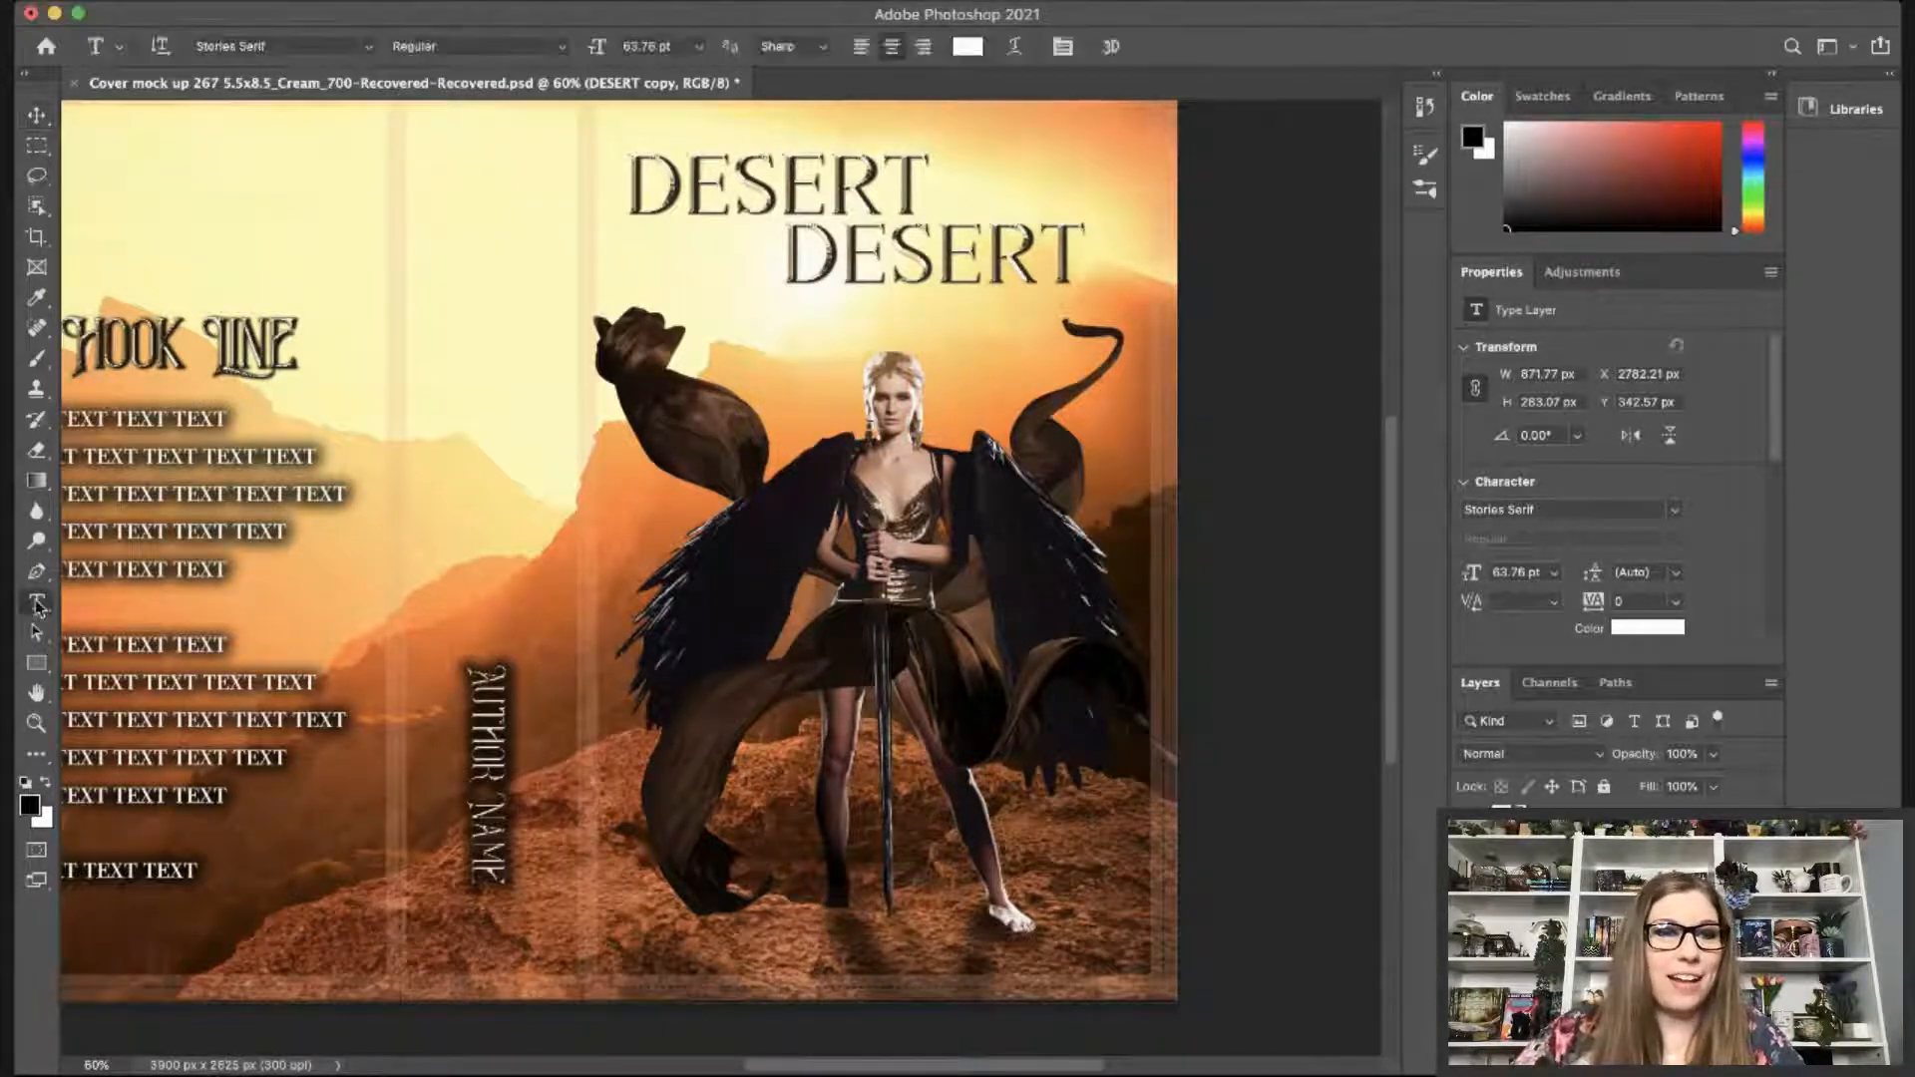
pyautogui.moveTo(910, 148); pyautogui.dragTo(634, 172)
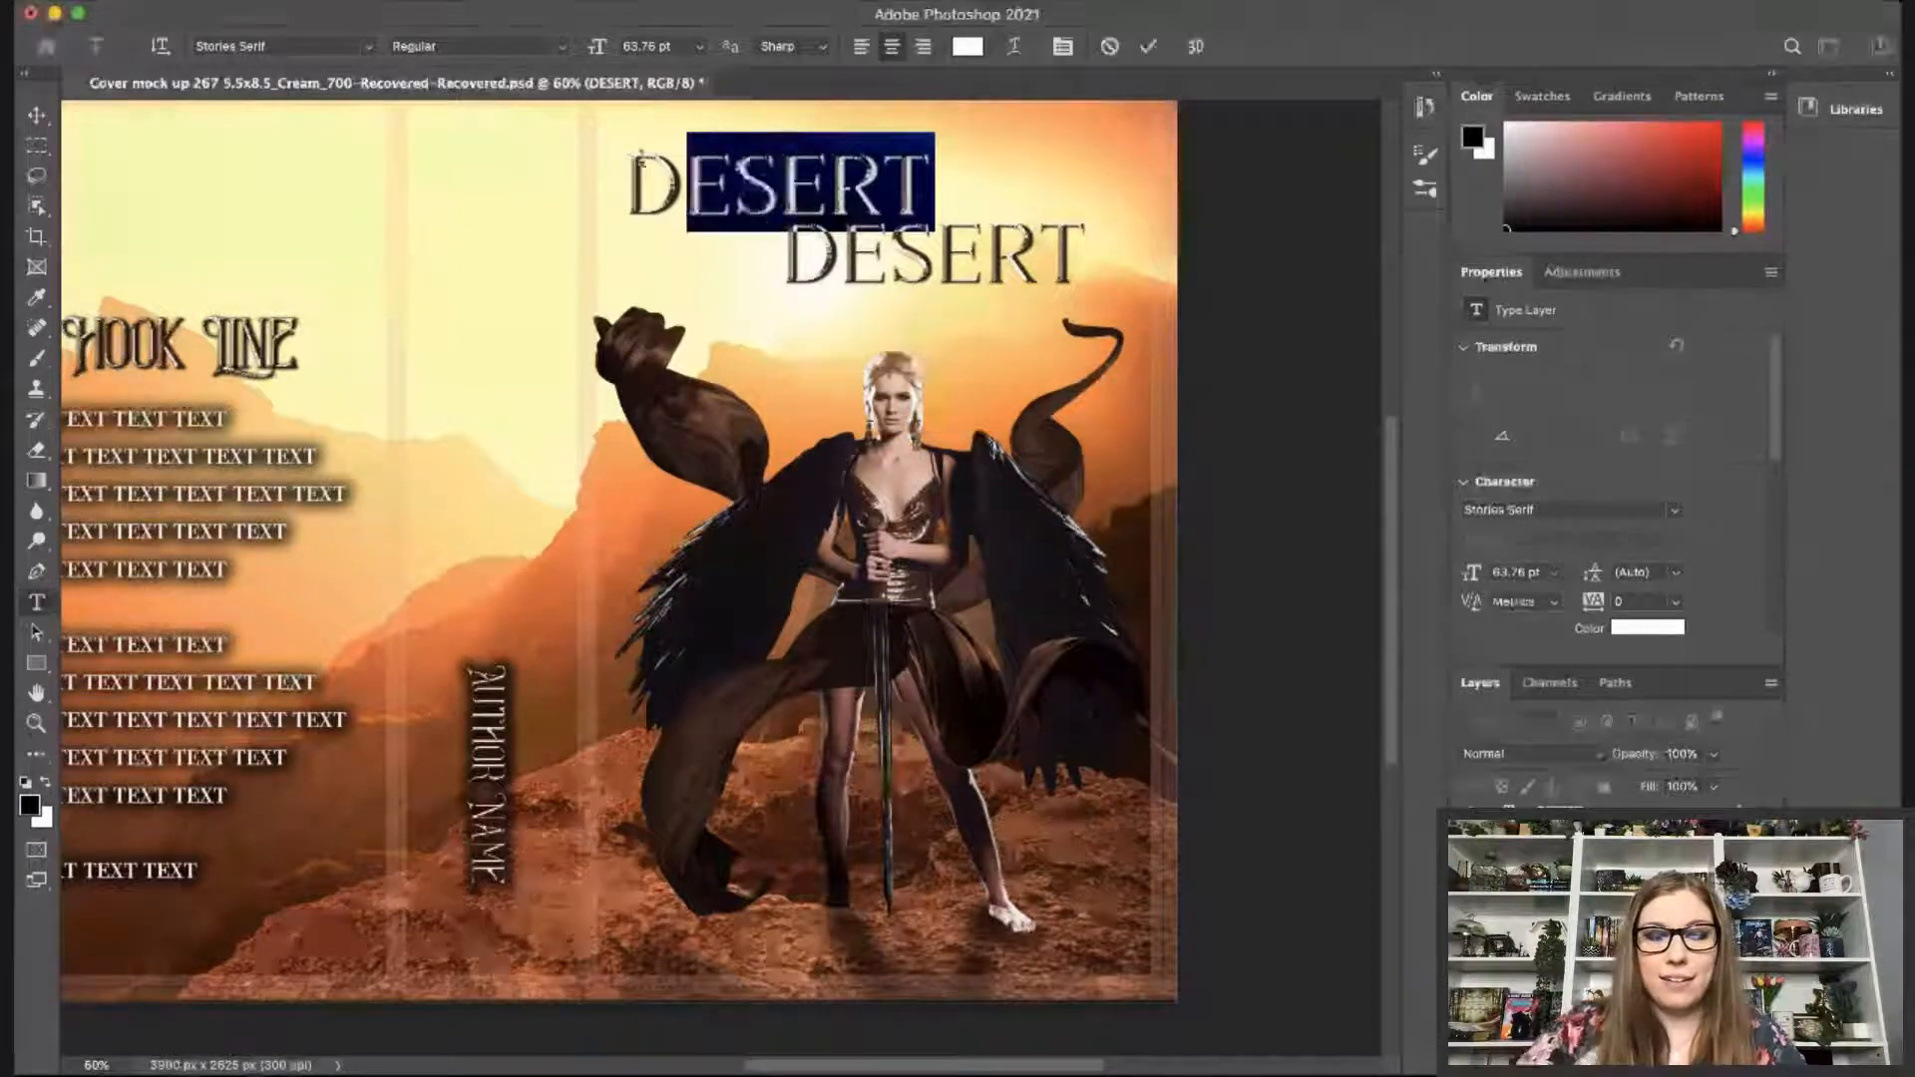
pyautogui.write('DAUGHTER')
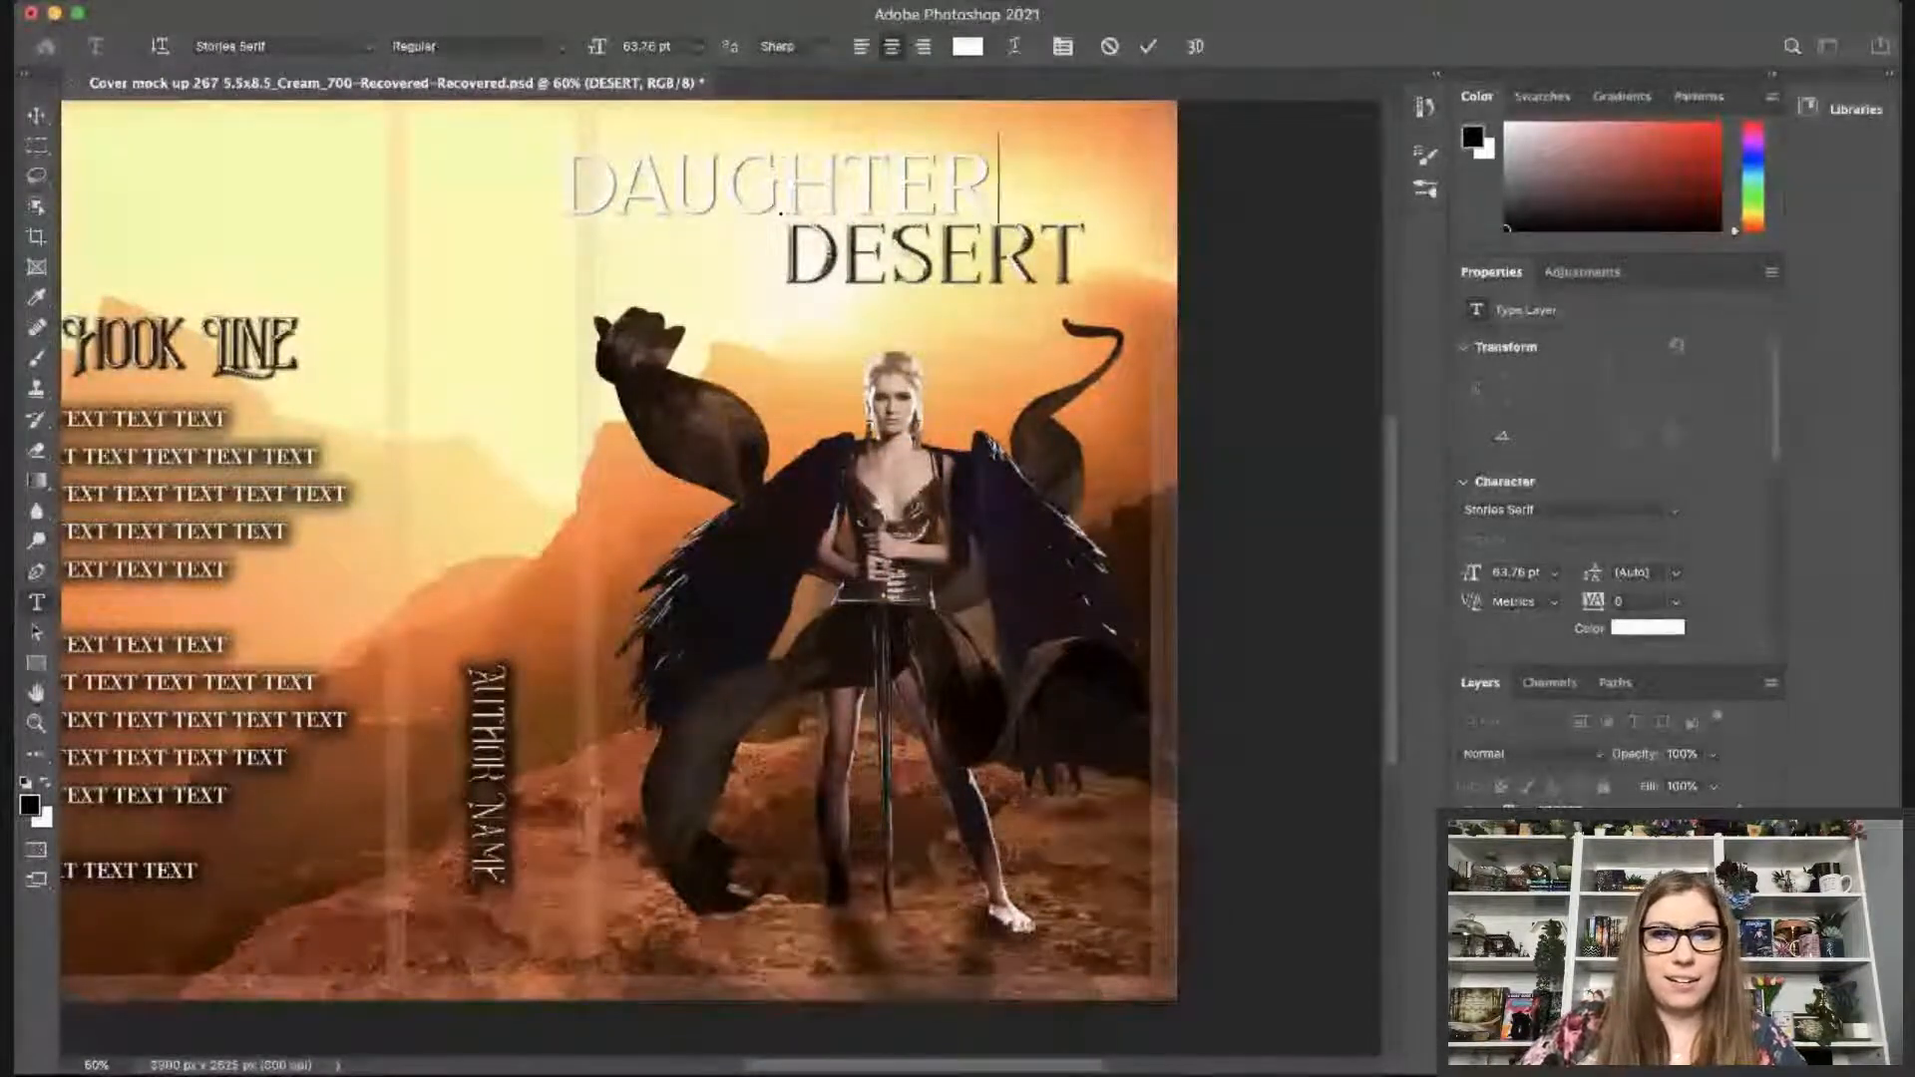
pyautogui.click(37, 115)
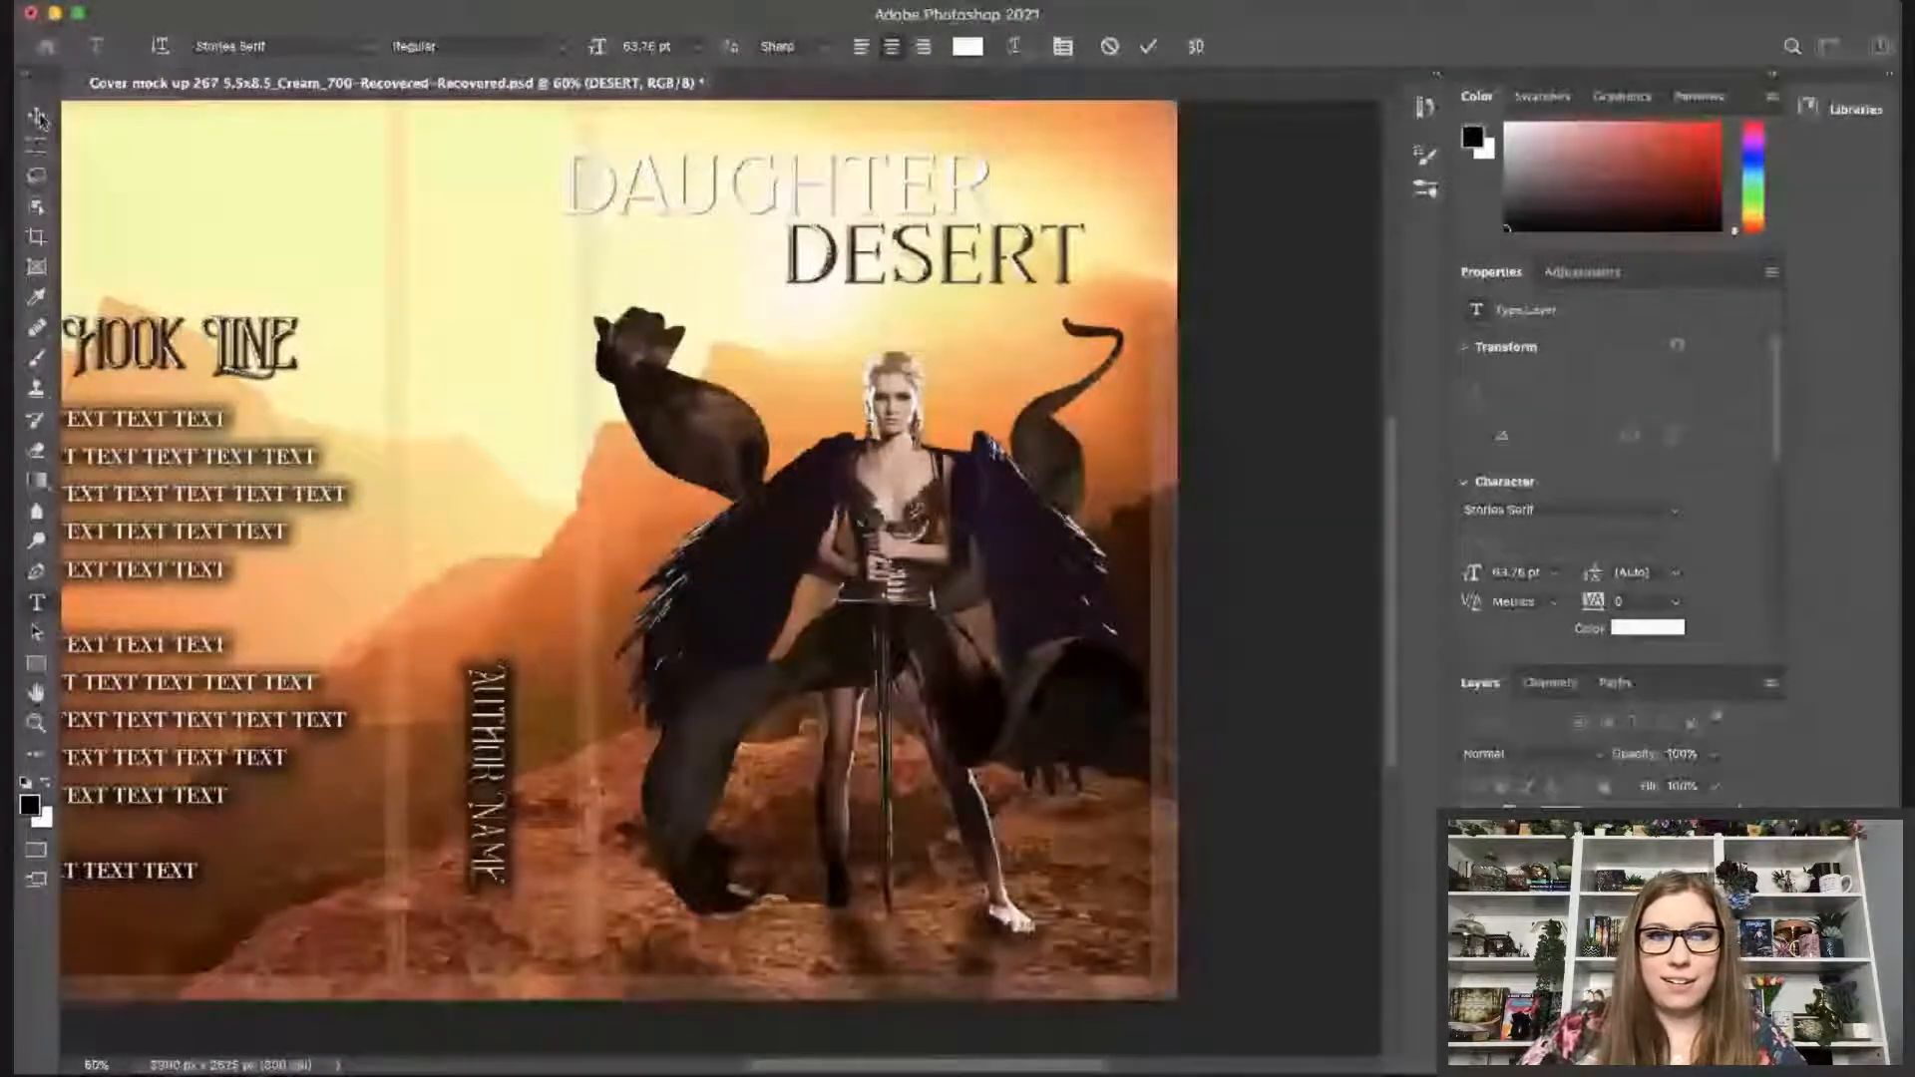
pyautogui.moveTo(884, 184); pyautogui.dragTo(934, 169)
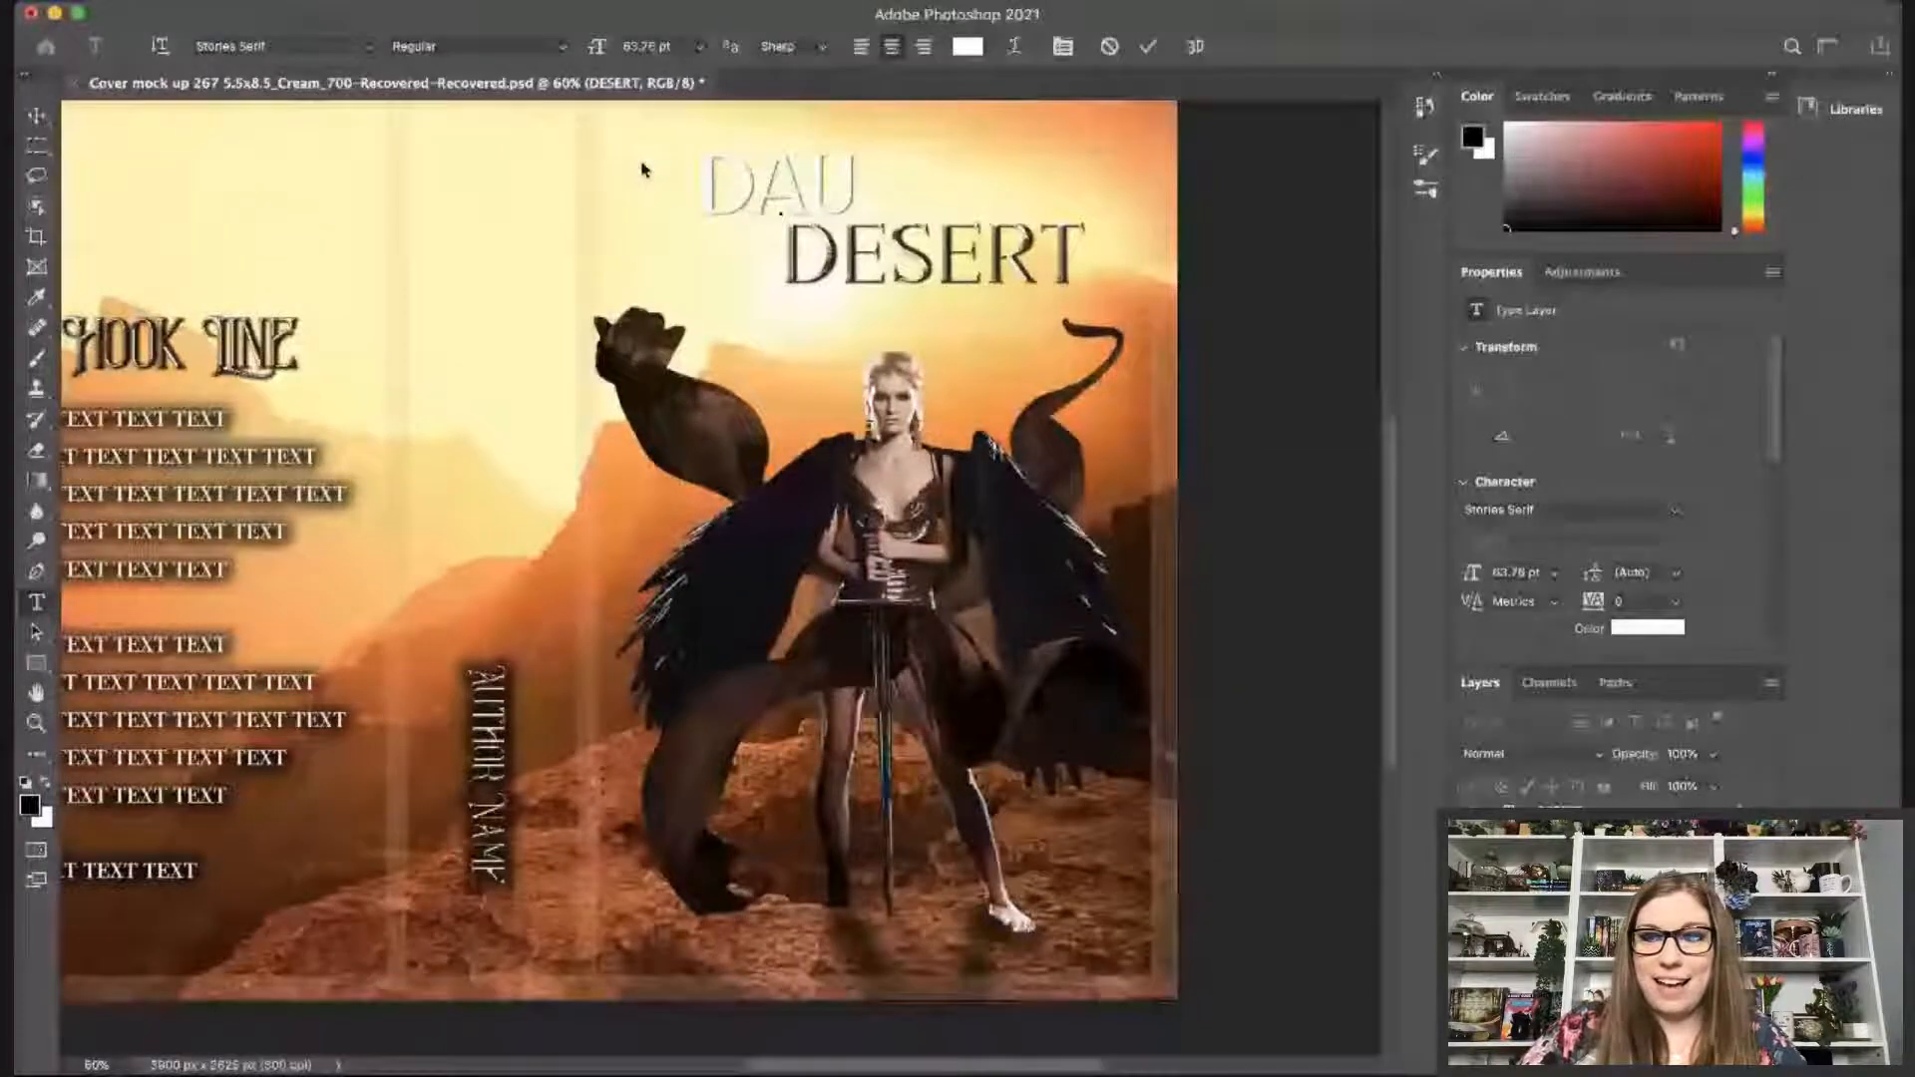
pyautogui.write('GHTER')
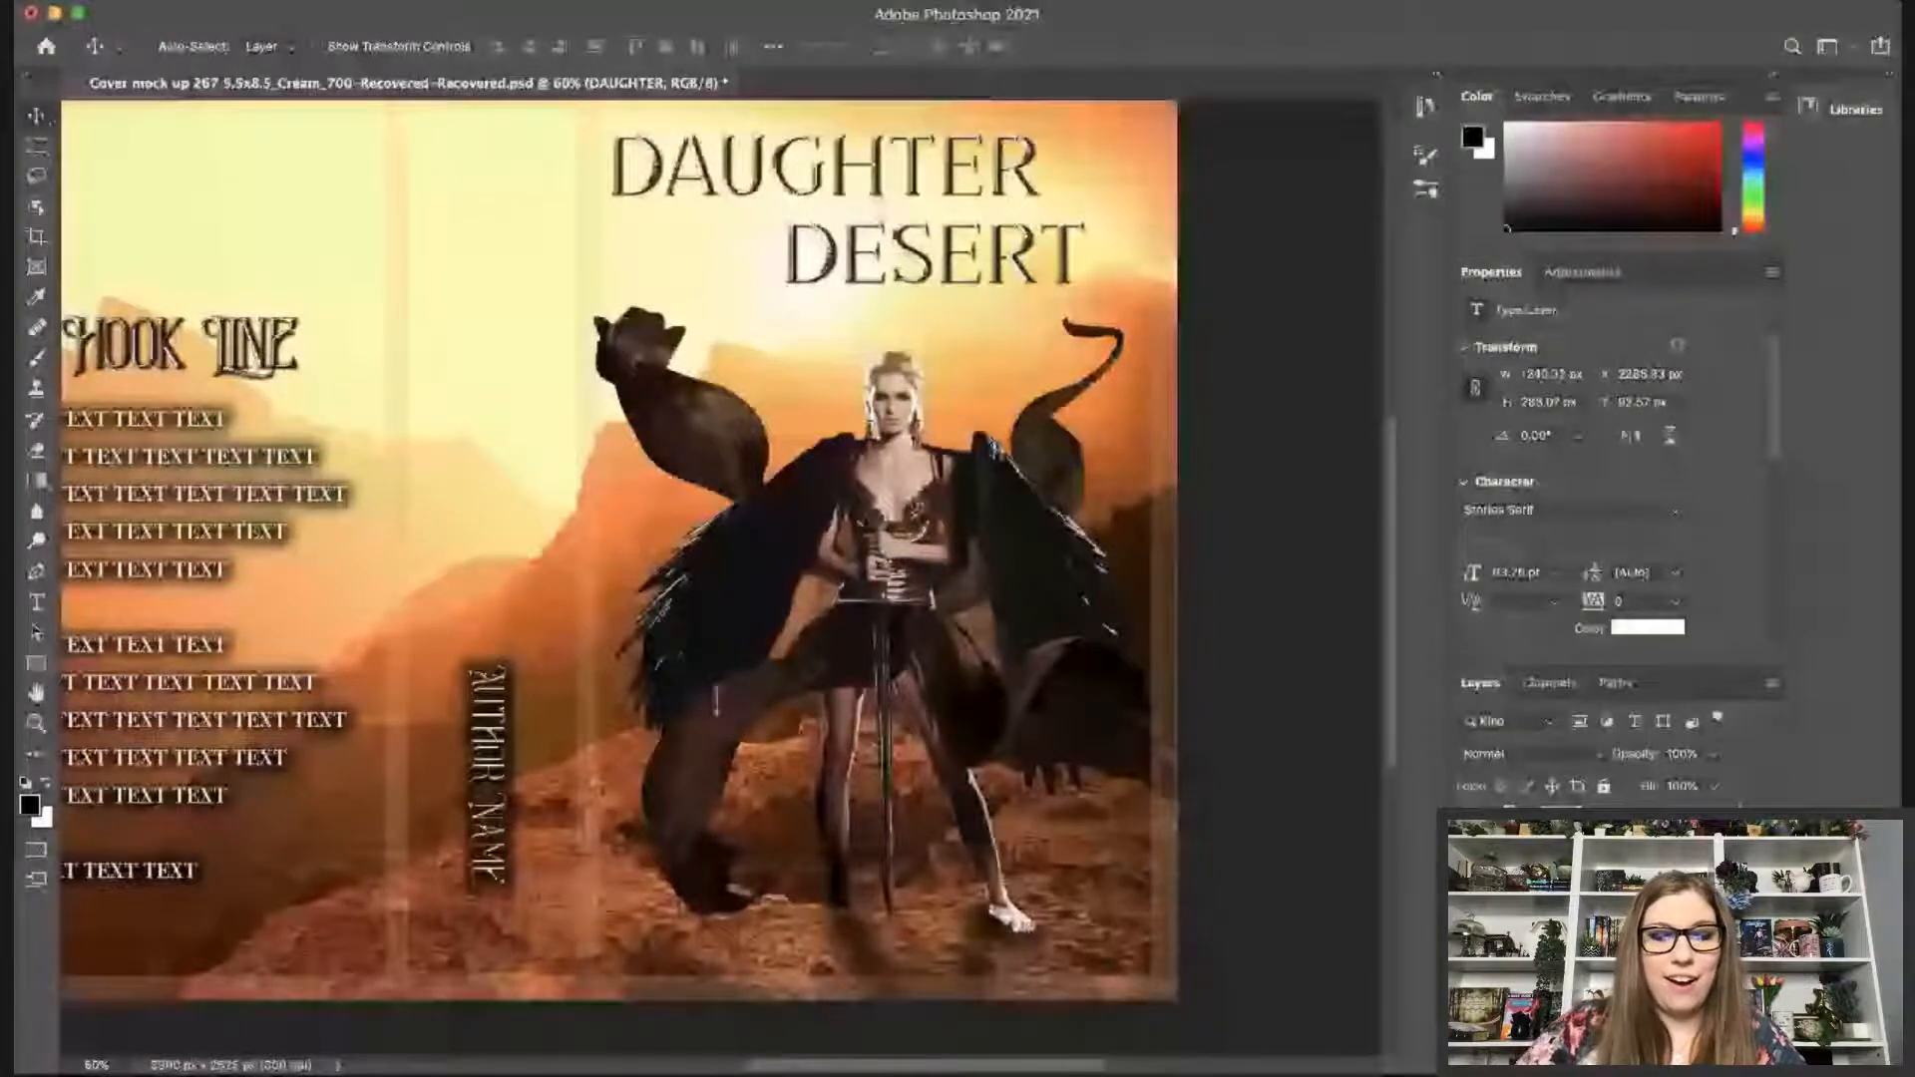
# Replace the lower DESERT title line with ARTEMIS.
pyautogui.press('t')
pyautogui.moveTo(790, 254); pyautogui.dragTo(1266, 171)
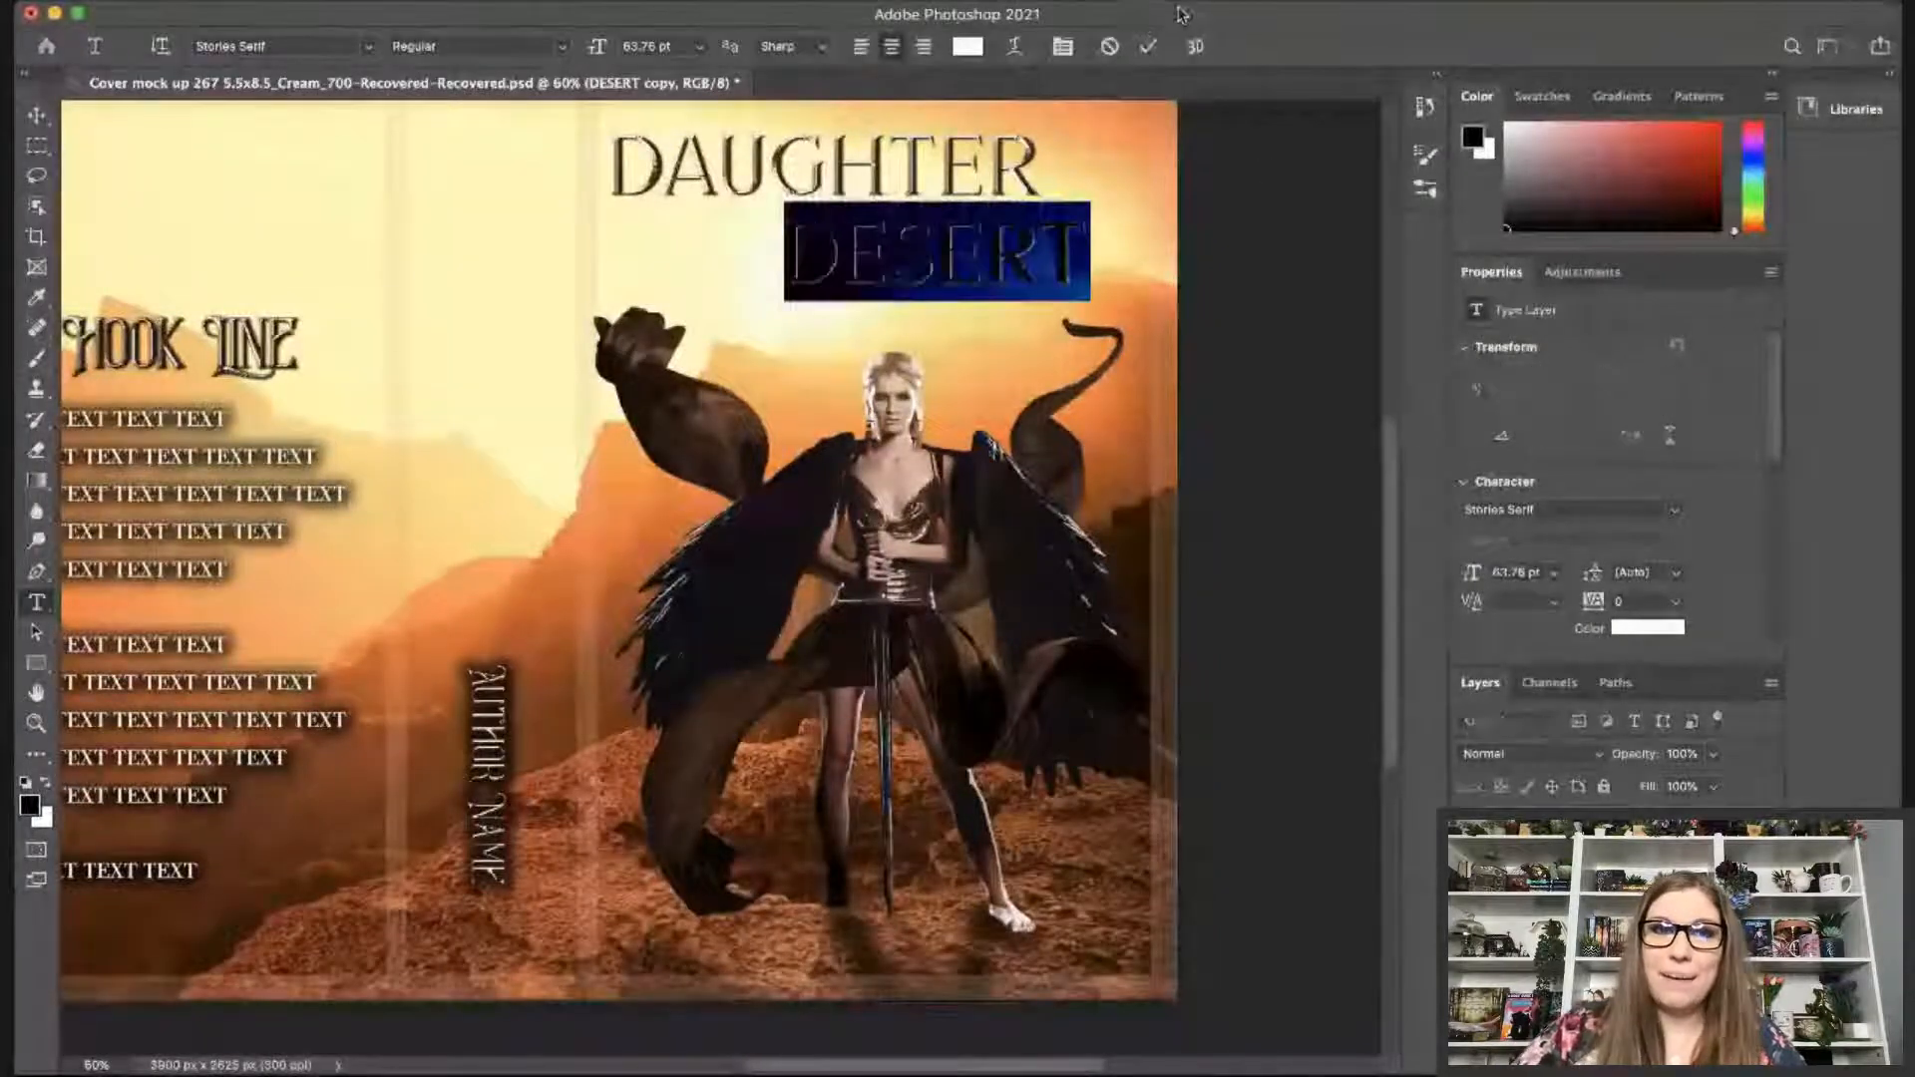
pyautogui.write('ARTEMIS')
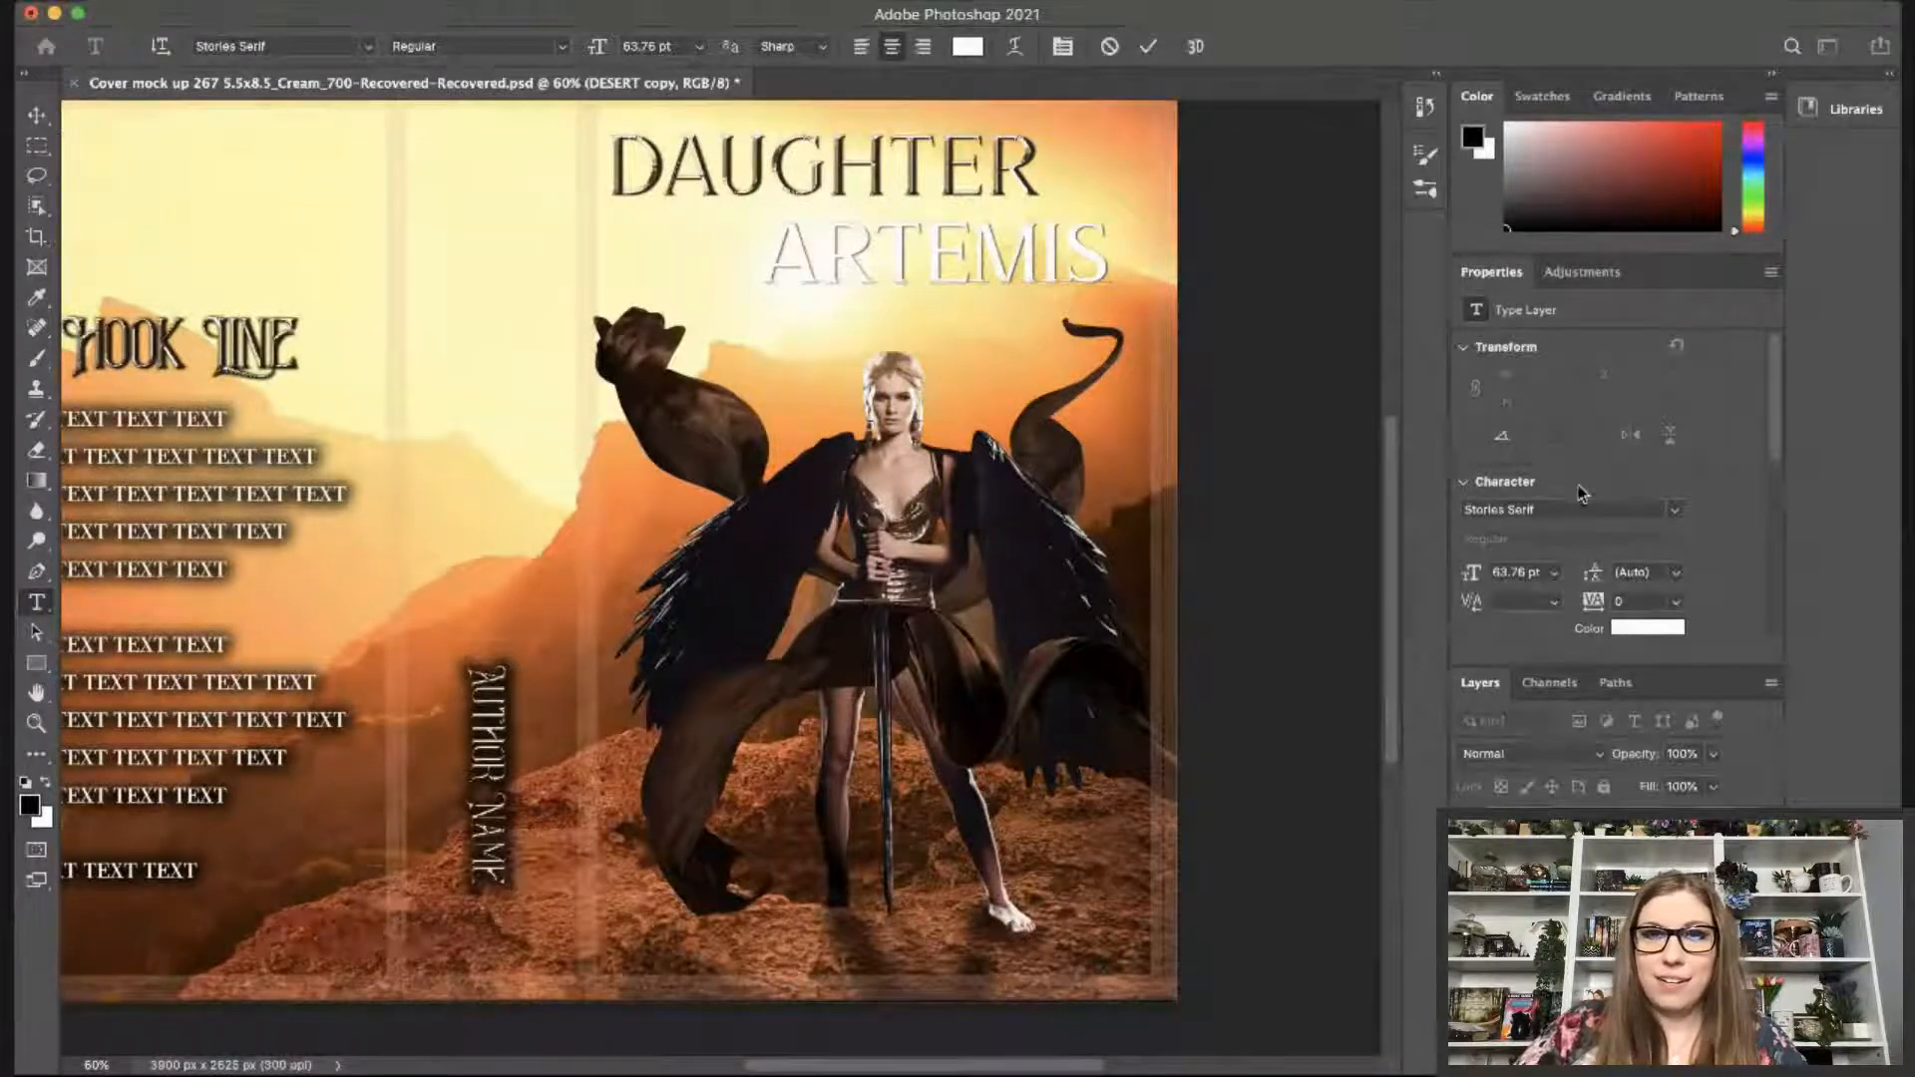
pyautogui.write('v')
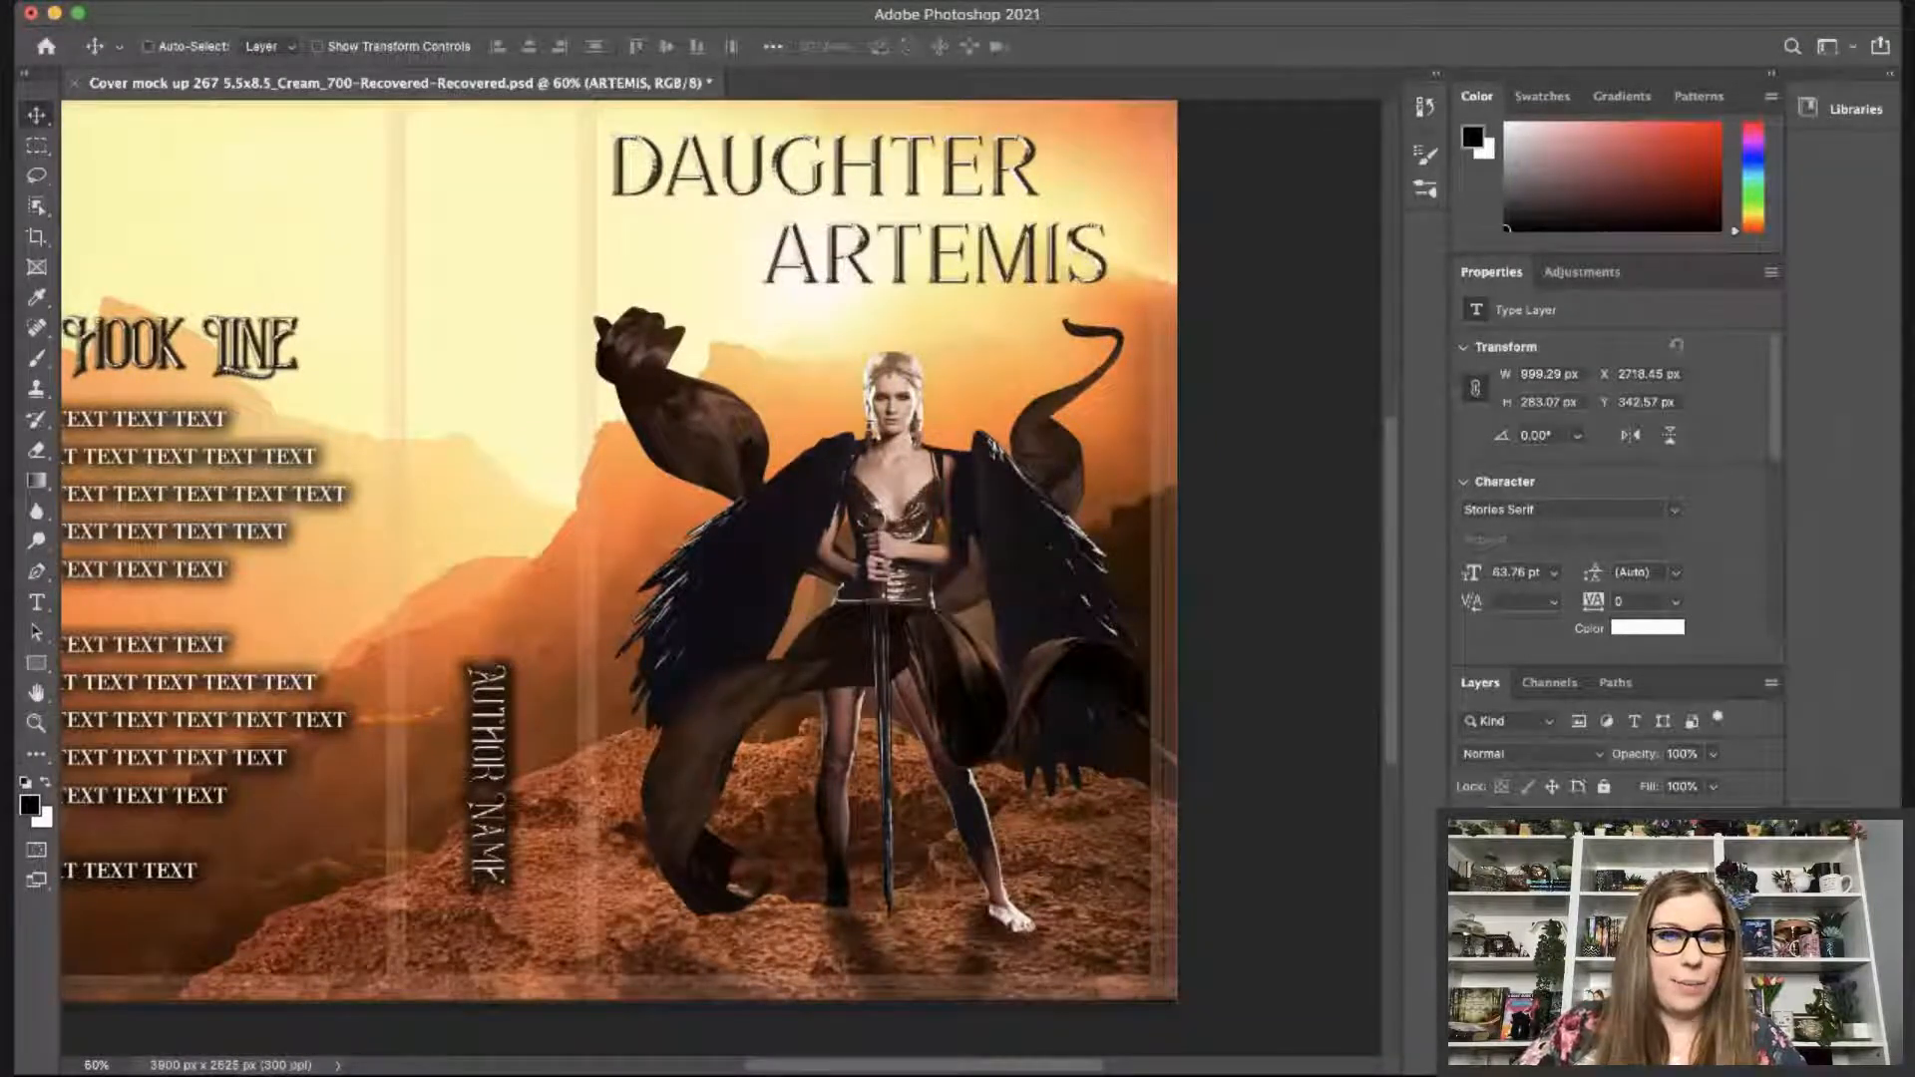
# Duplicate the ARTEMIS title line, shift the copy to the left and replace its text with OF.
pyautogui.press('super+j')
pyautogui.moveTo(935, 254); pyautogui.dragTo(786, 255)
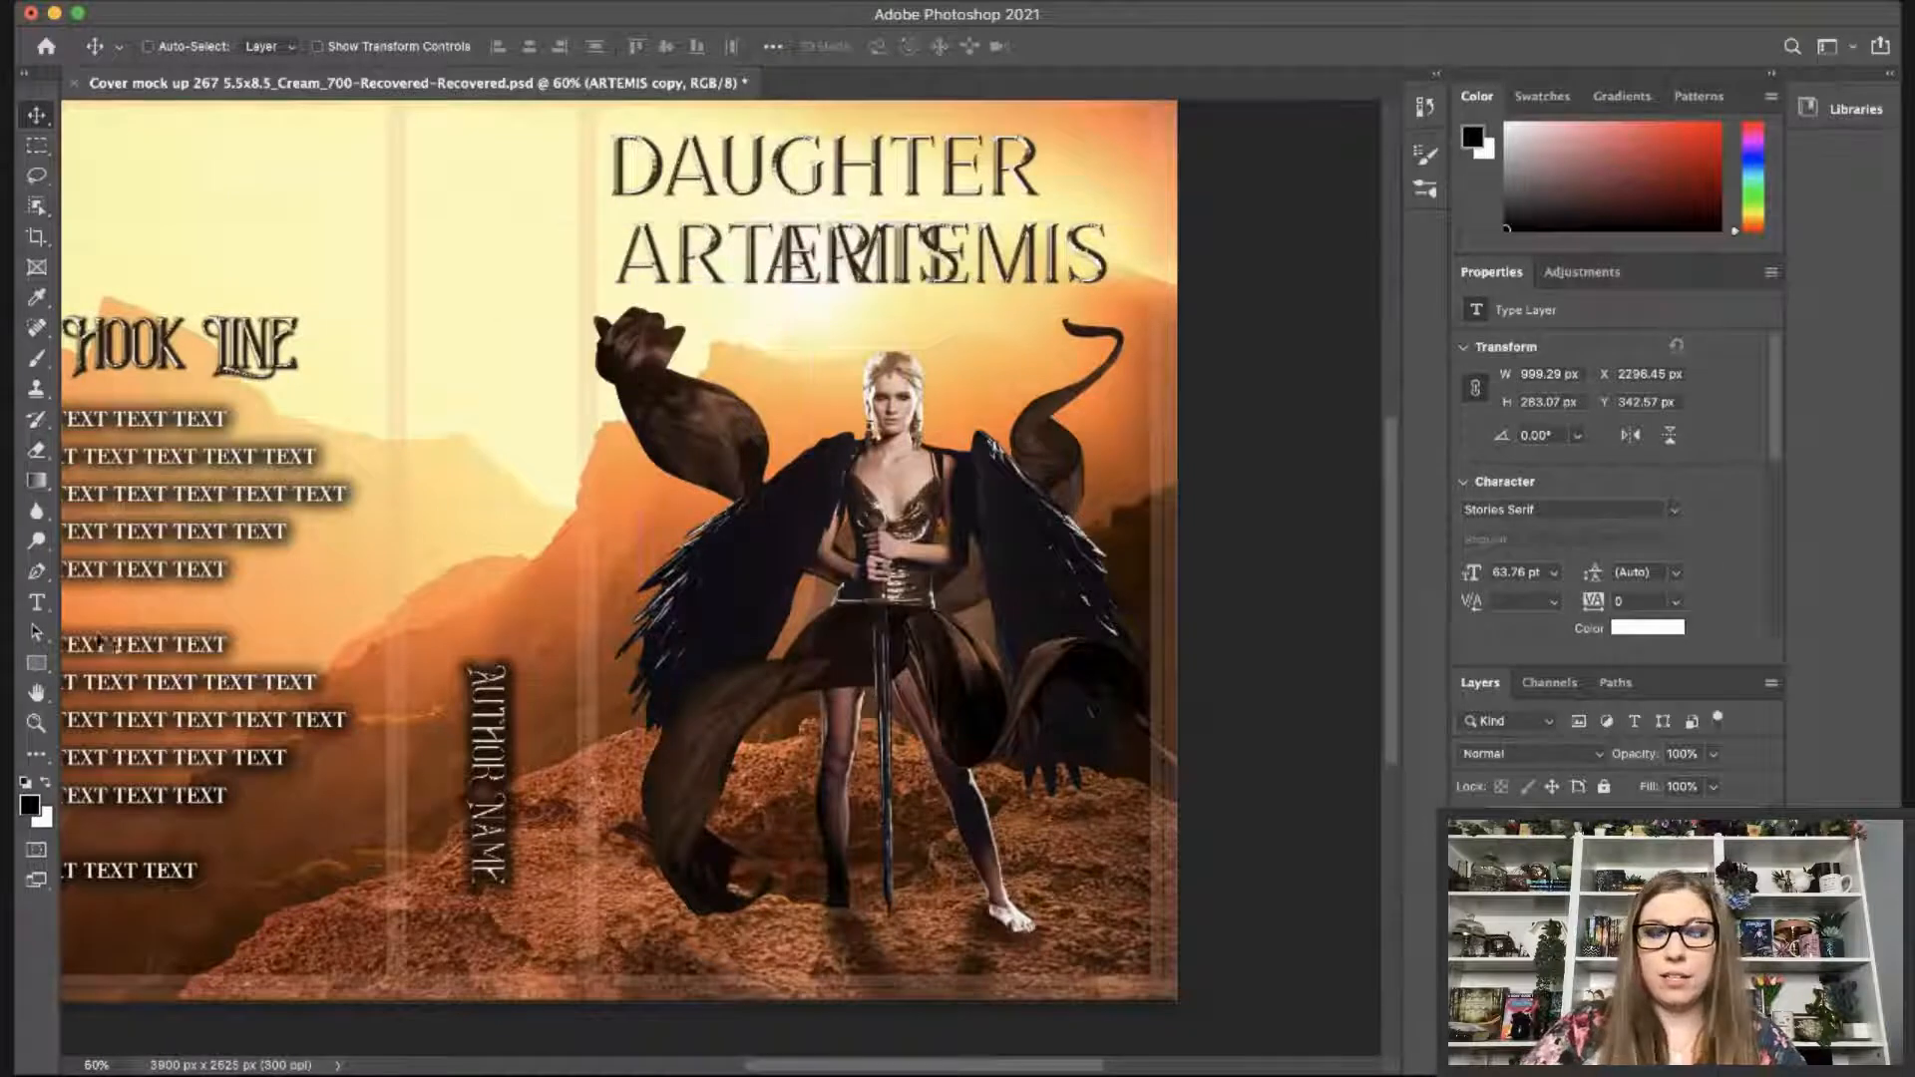
pyautogui.click(36, 604)
pyautogui.moveTo(619, 254); pyautogui.dragTo(1727, 188)
pyautogui.write('OF')
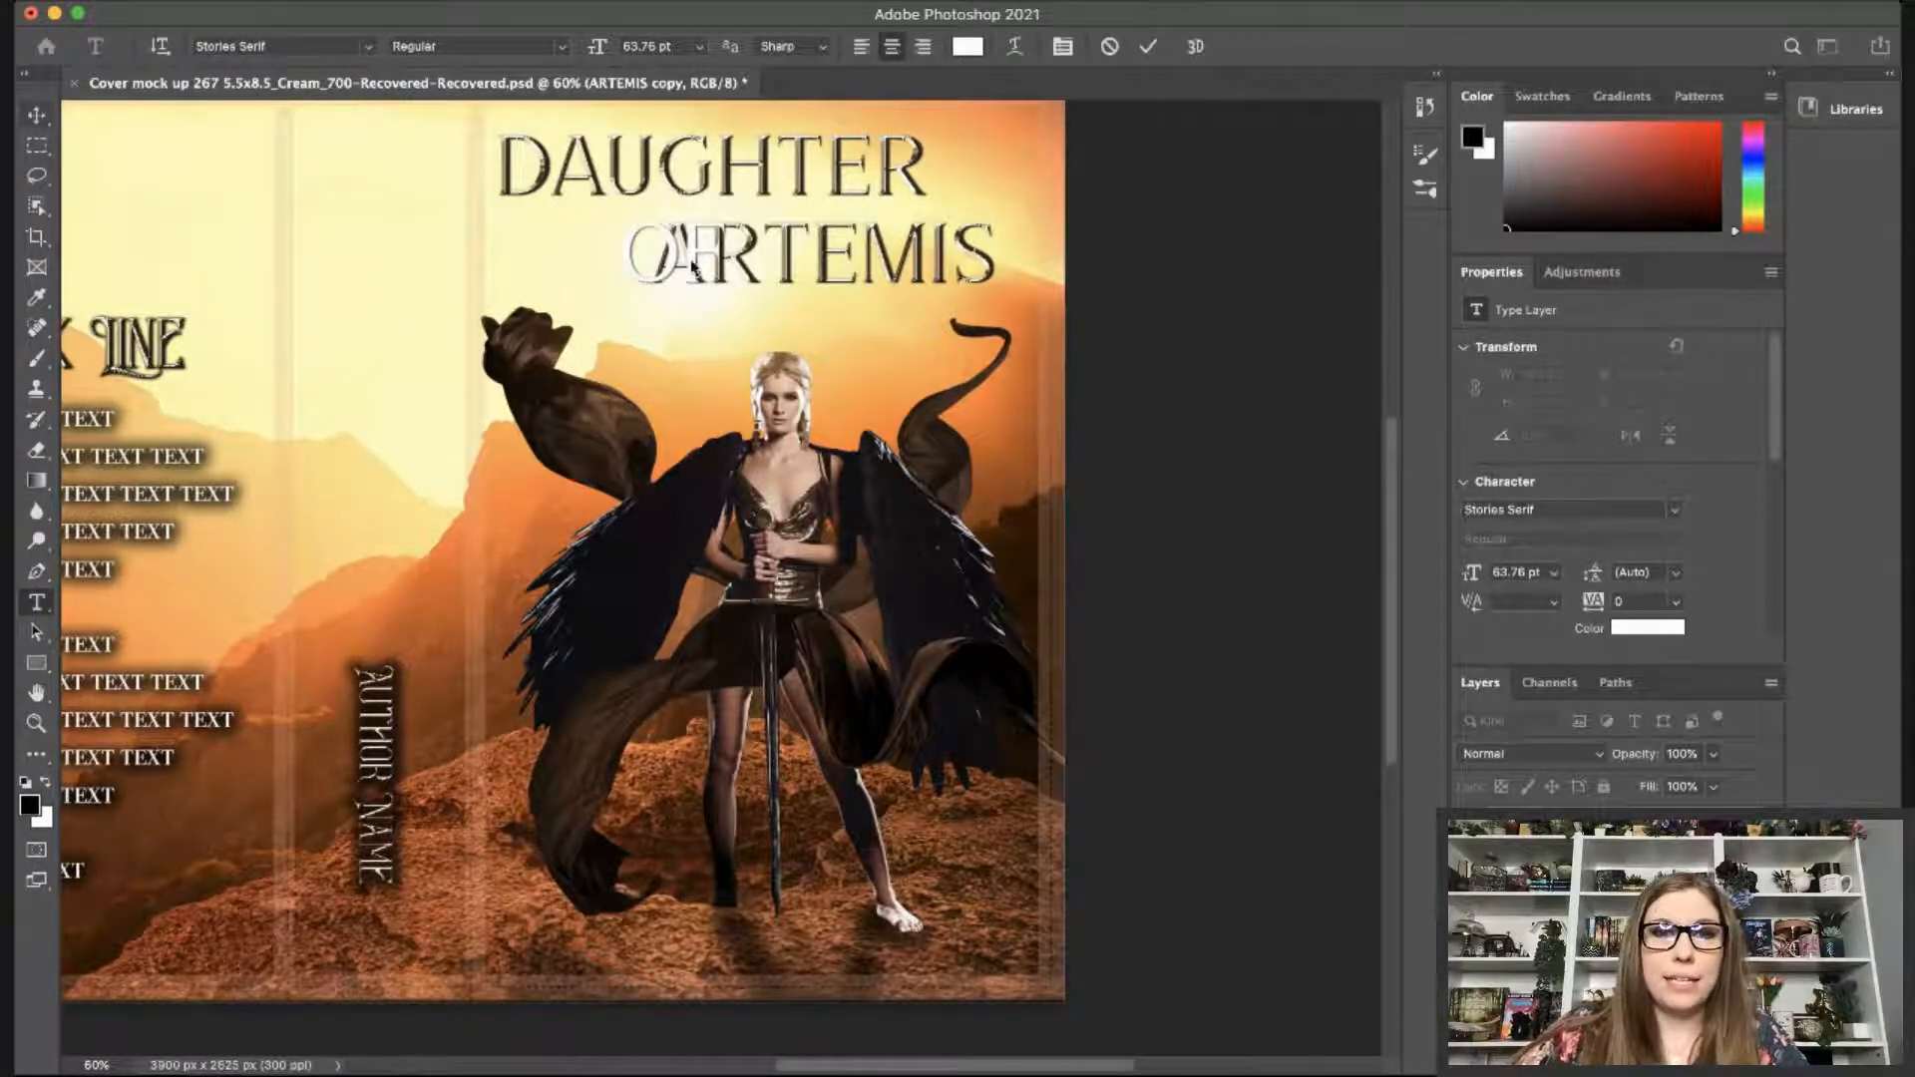
# Scale the word OF down to about 133 by 121 px, keeping its upper-left corner in place beside ARTEMIS.
pyautogui.press('super+t')
pyautogui.moveTo(729, 308); pyautogui.dragTo(670, 250)
pyautogui.press('Return')
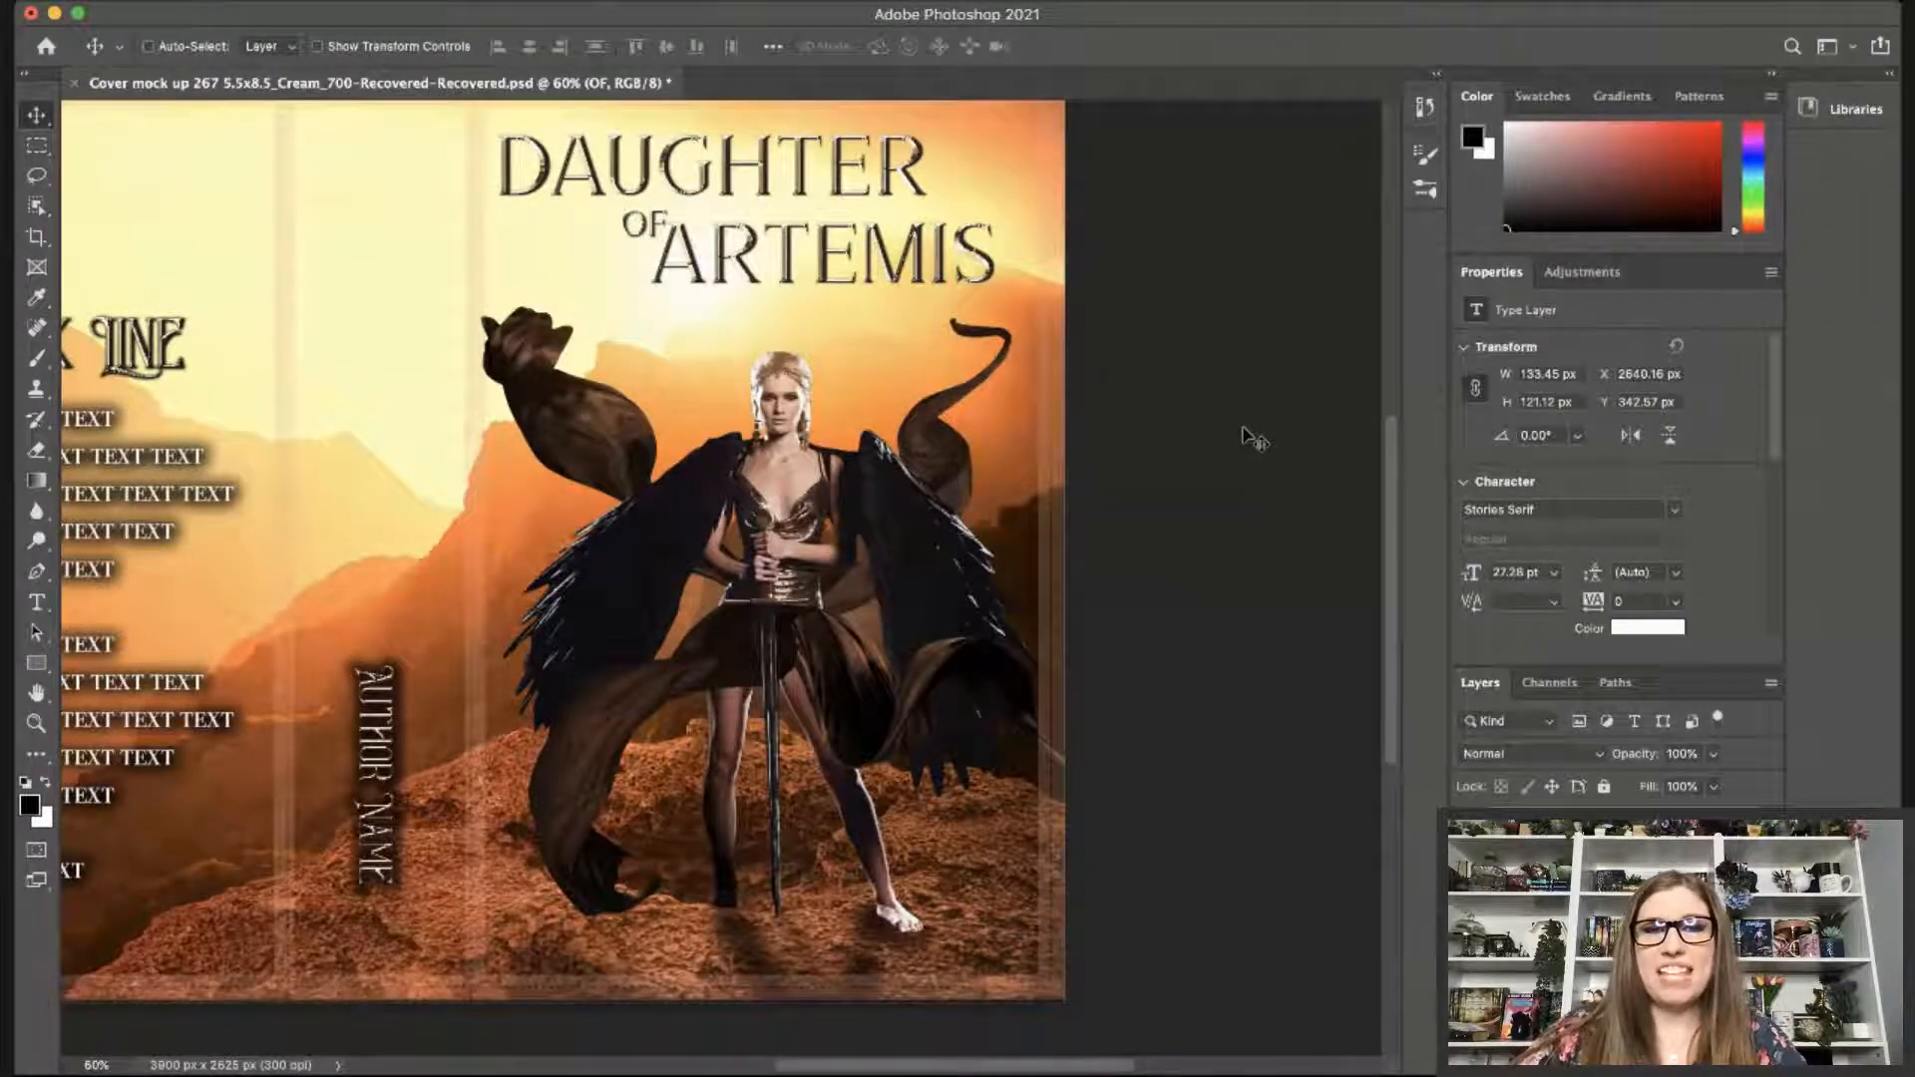
# Move the ARTEMIS title line about 110 px to the right, clear of the word OF.
pyautogui.click(36, 603)
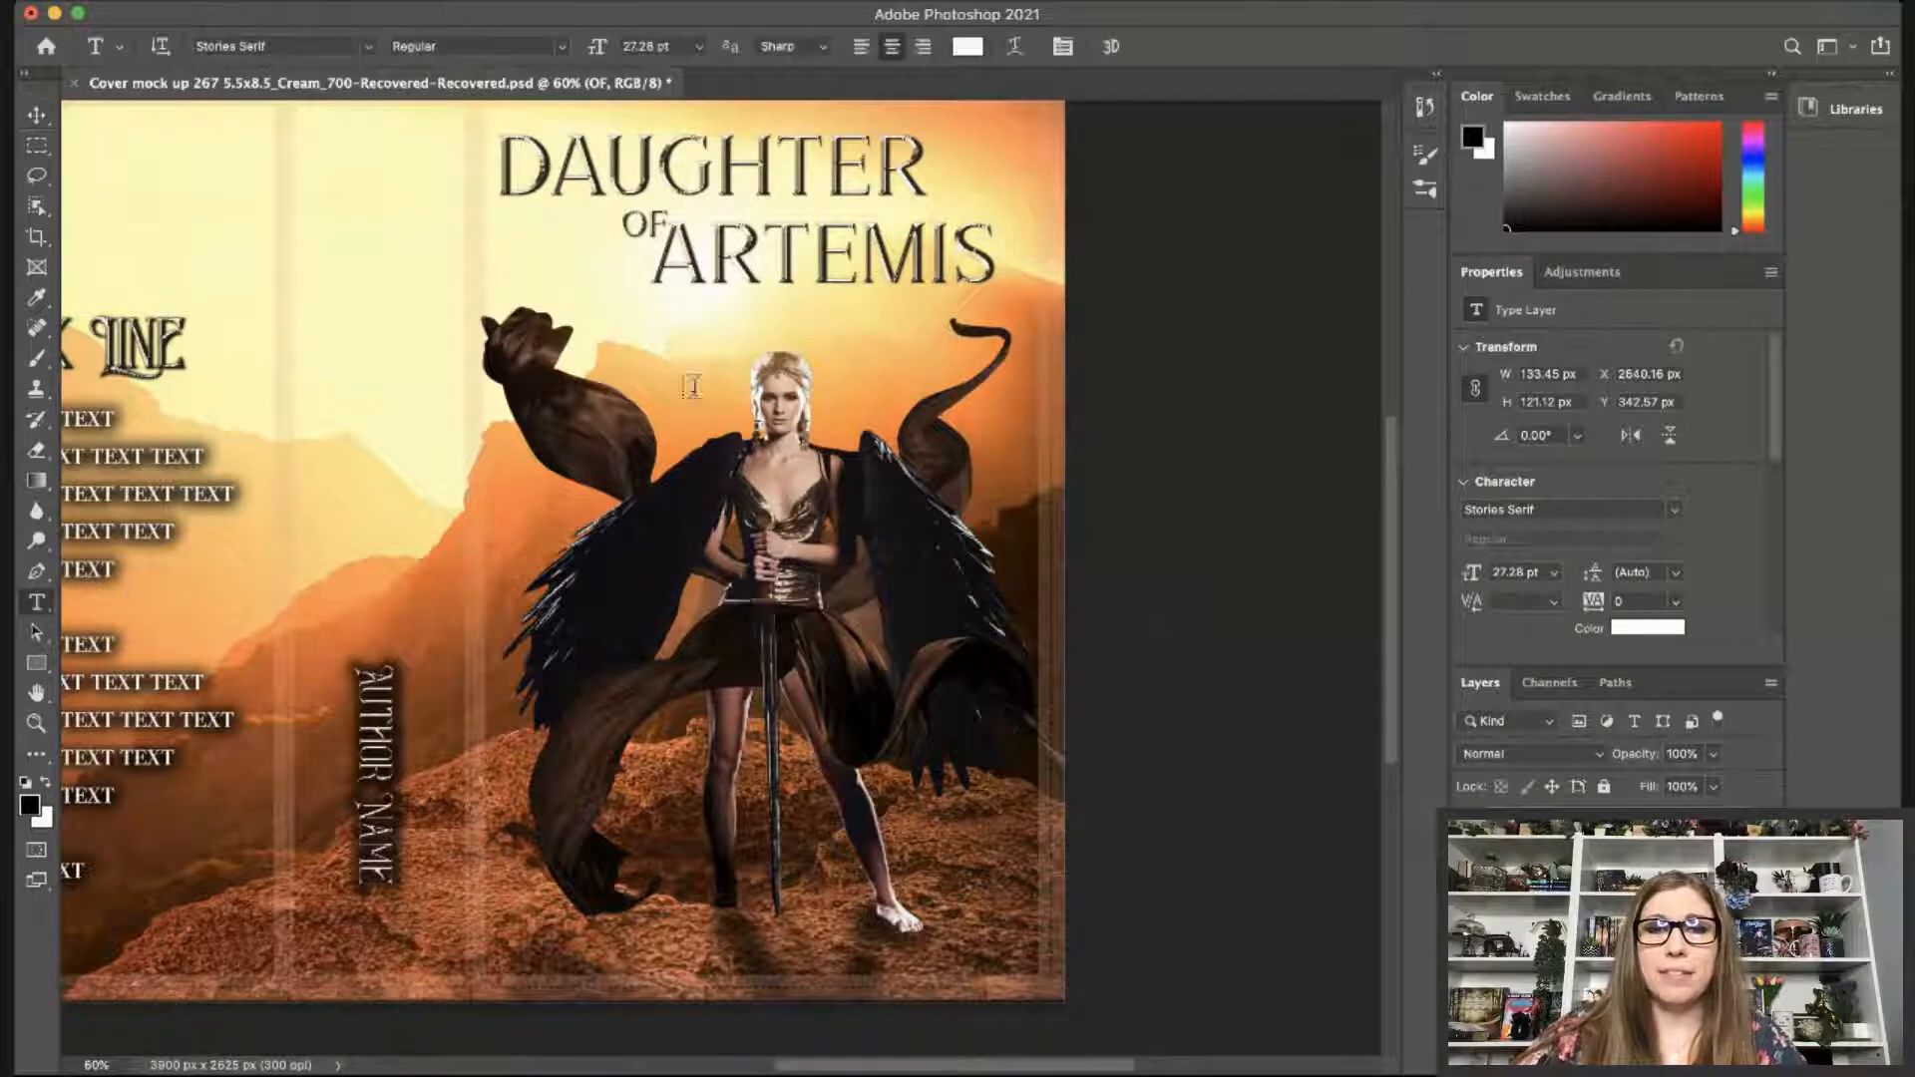
pyautogui.click(925, 249)
pyautogui.click(35, 115)
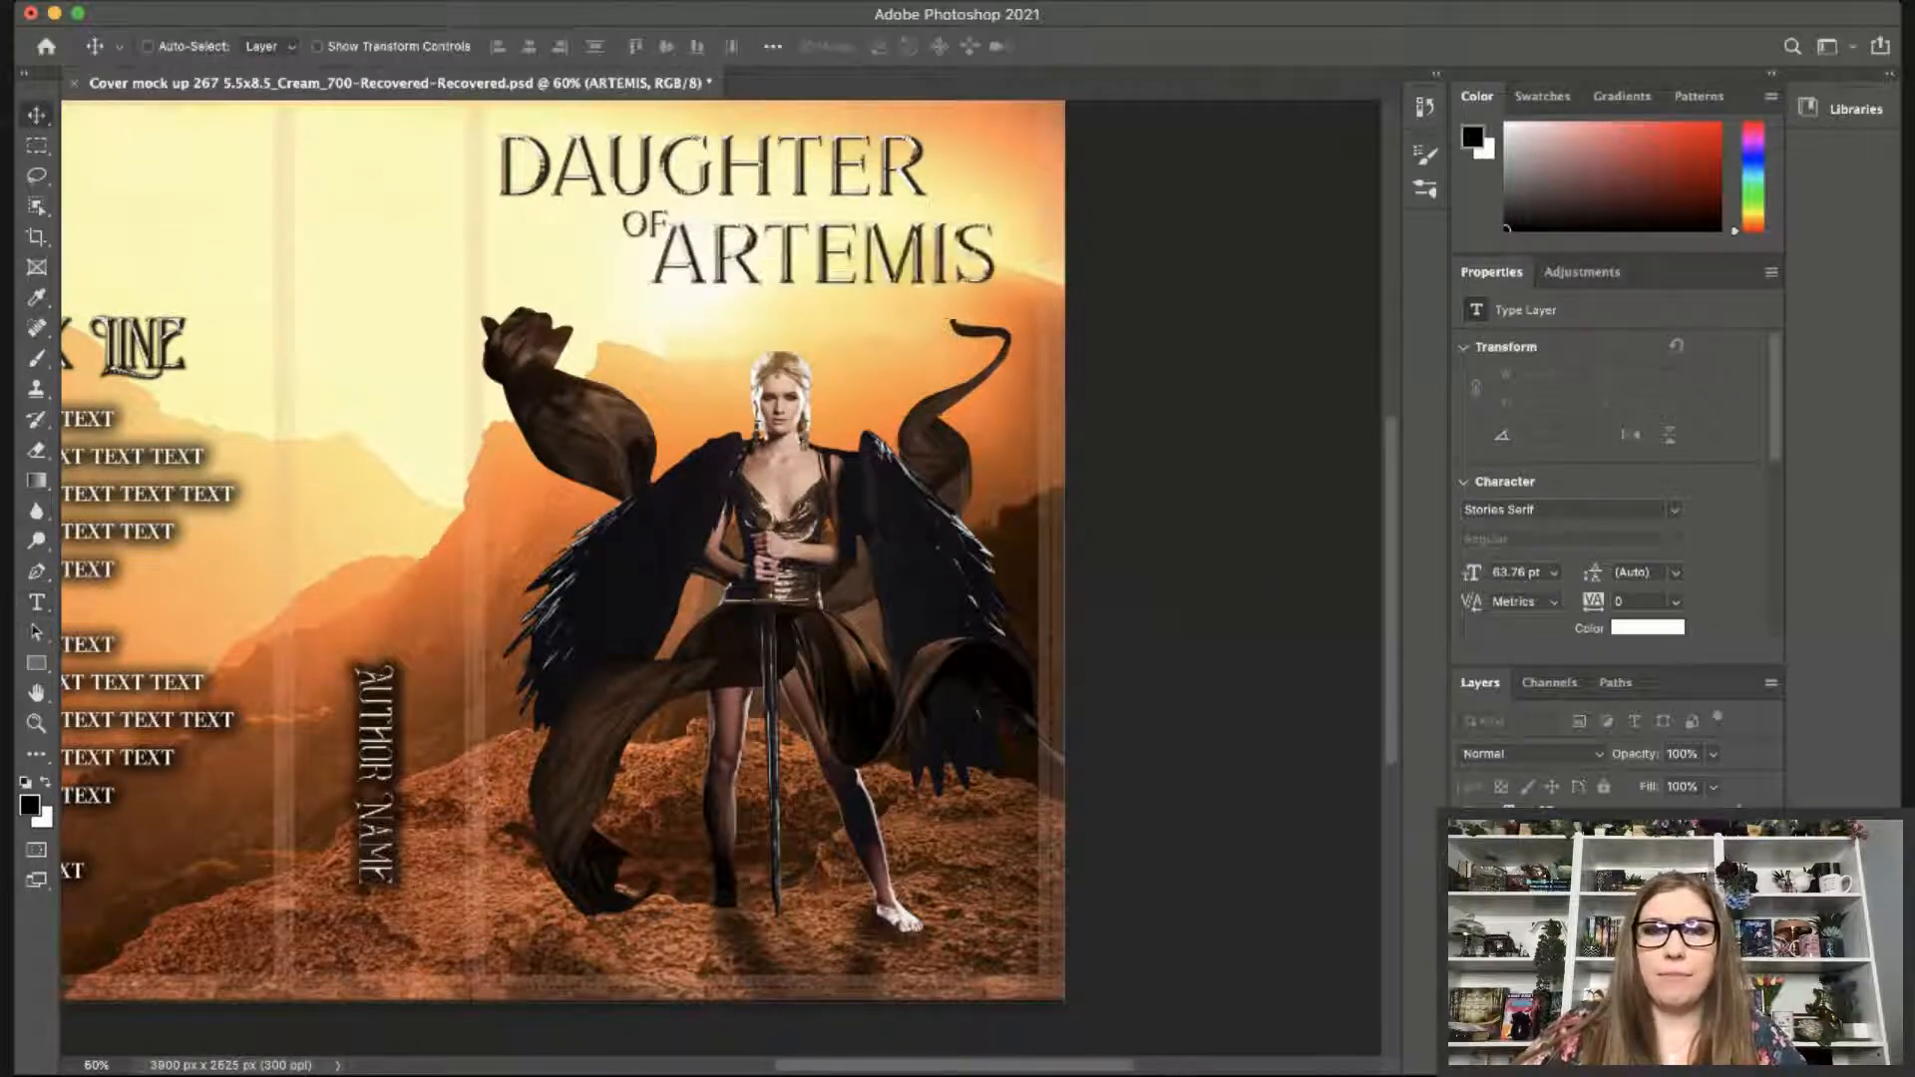
pyautogui.hotkey('shift', 'Right')
pyautogui.hotkey('shift', 'Right')
pyautogui.hotkey('shift', 'Right')
pyautogui.hotkey('shift', 'Right')
pyautogui.hotkey('shift', 'Right')
pyautogui.hotkey('shift', 'Right')
pyautogui.hotkey('shift', 'Right')
pyautogui.hotkey('shift', 'Right')
pyautogui.hotkey('shift', 'Right')
pyautogui.hotkey('shift', 'Right')
pyautogui.hotkey('shift', 'Right')
pyautogui.hotkey('shift', 'Right')
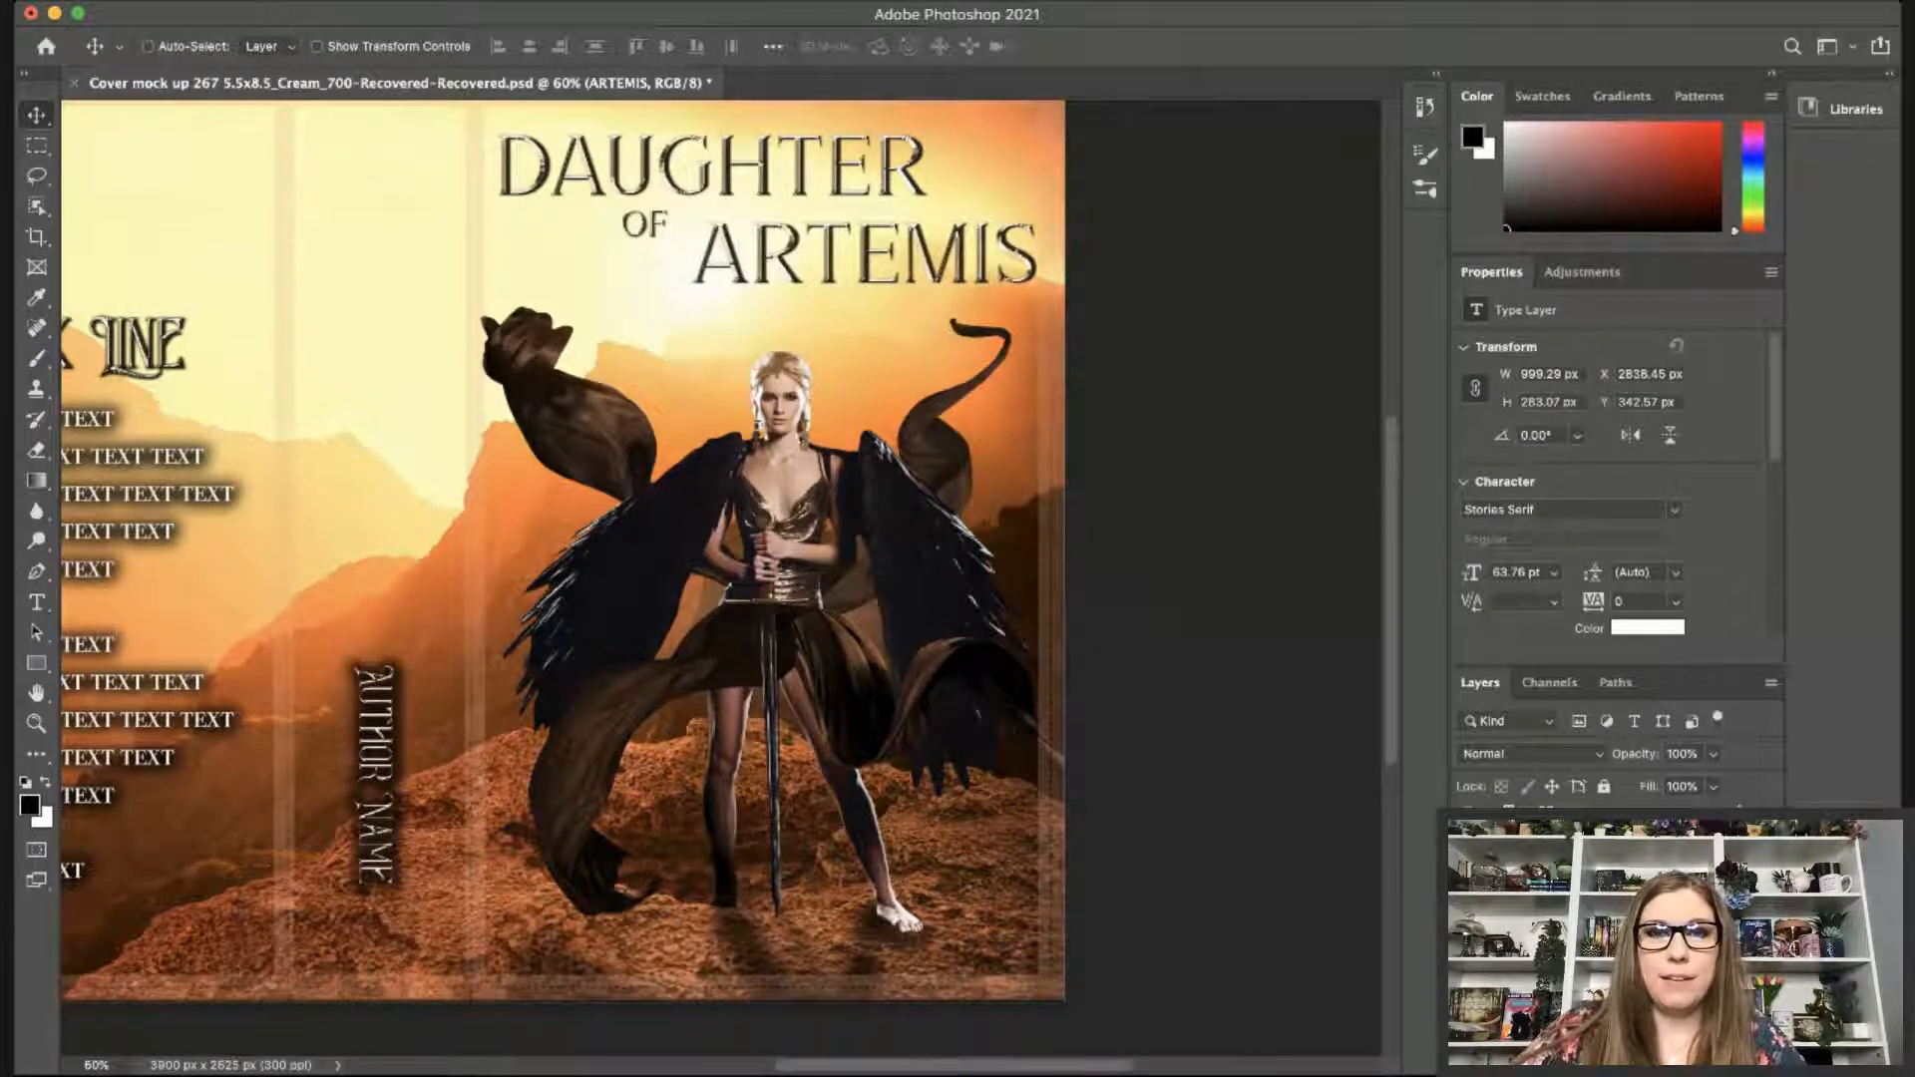
pyautogui.hotkey('shift', 'Left')
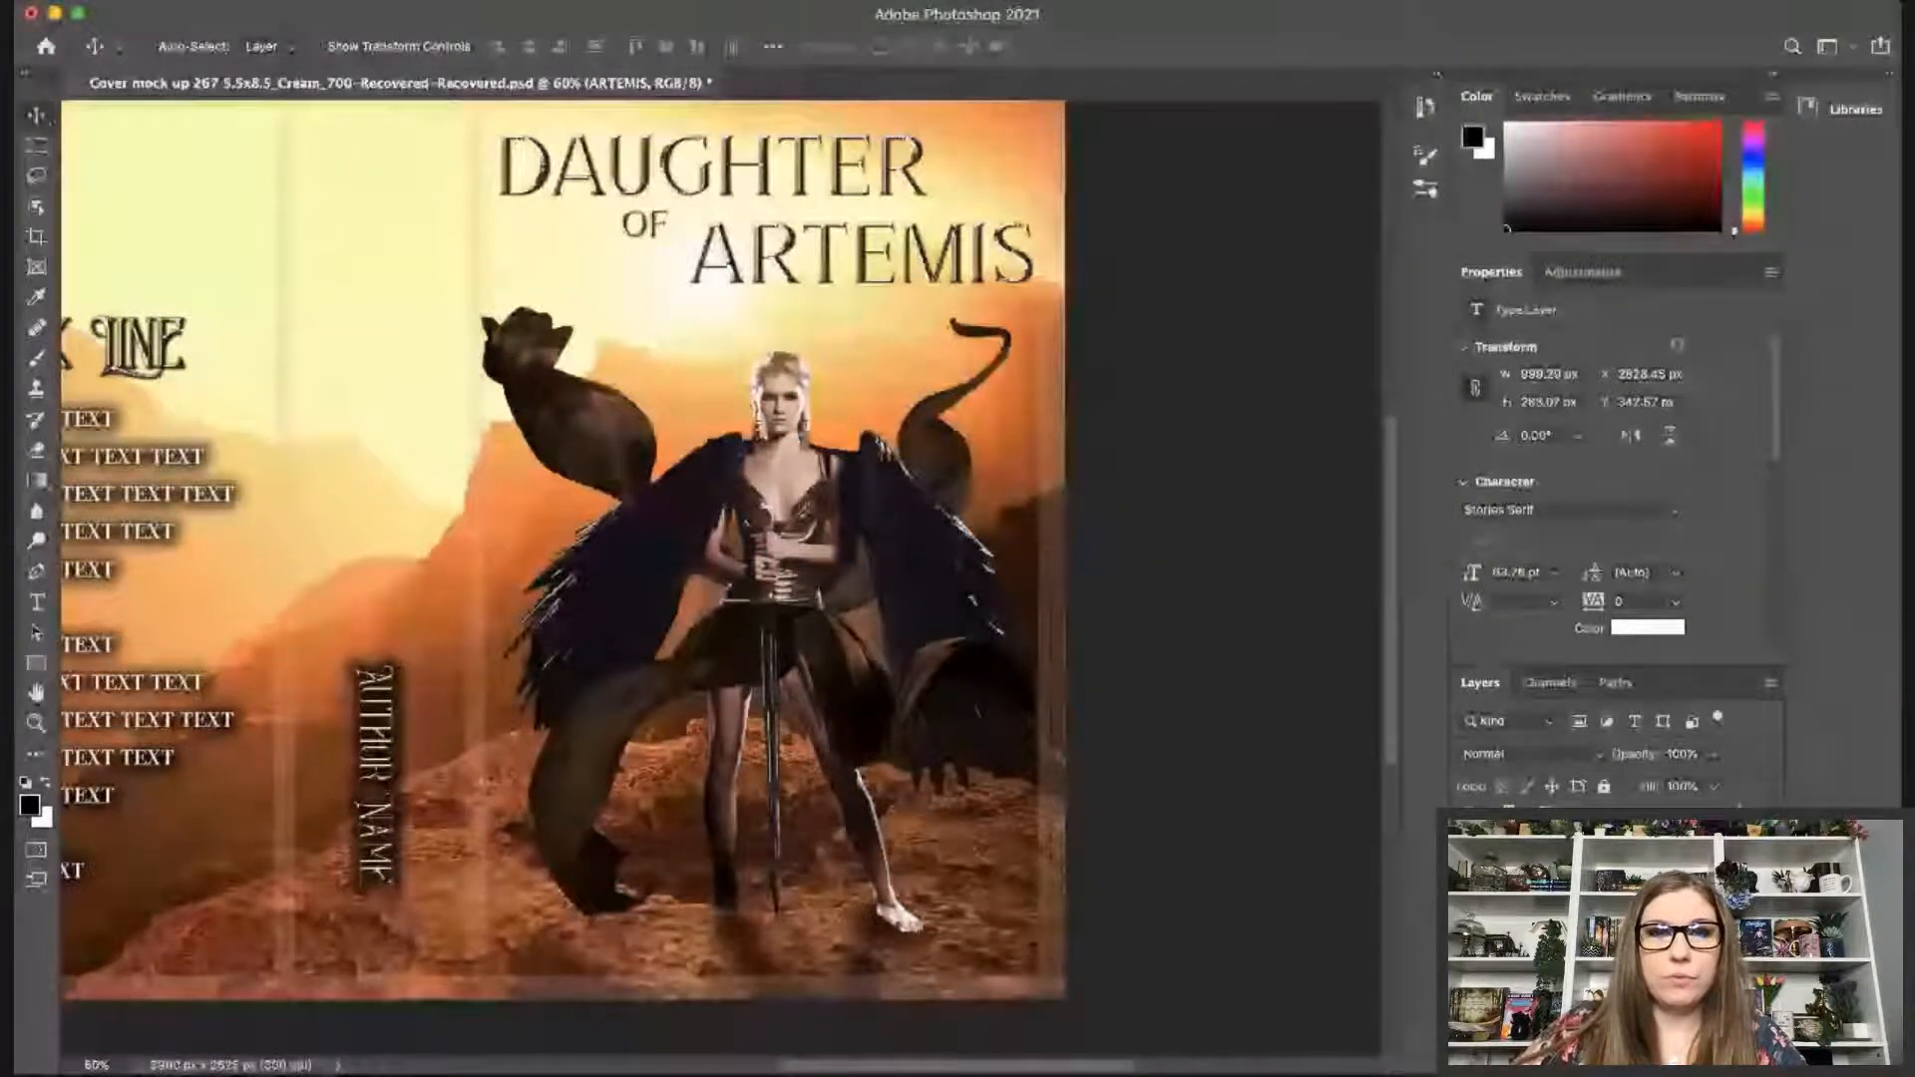
# Move the word OF about 60 px to the right so it sits closer to ARTEMIS.
pyautogui.click(1612, 828)
pyautogui.hotkey('shift', 'Right')
pyautogui.hotkey('shift', 'Right')
pyautogui.hotkey('shift', 'Right')
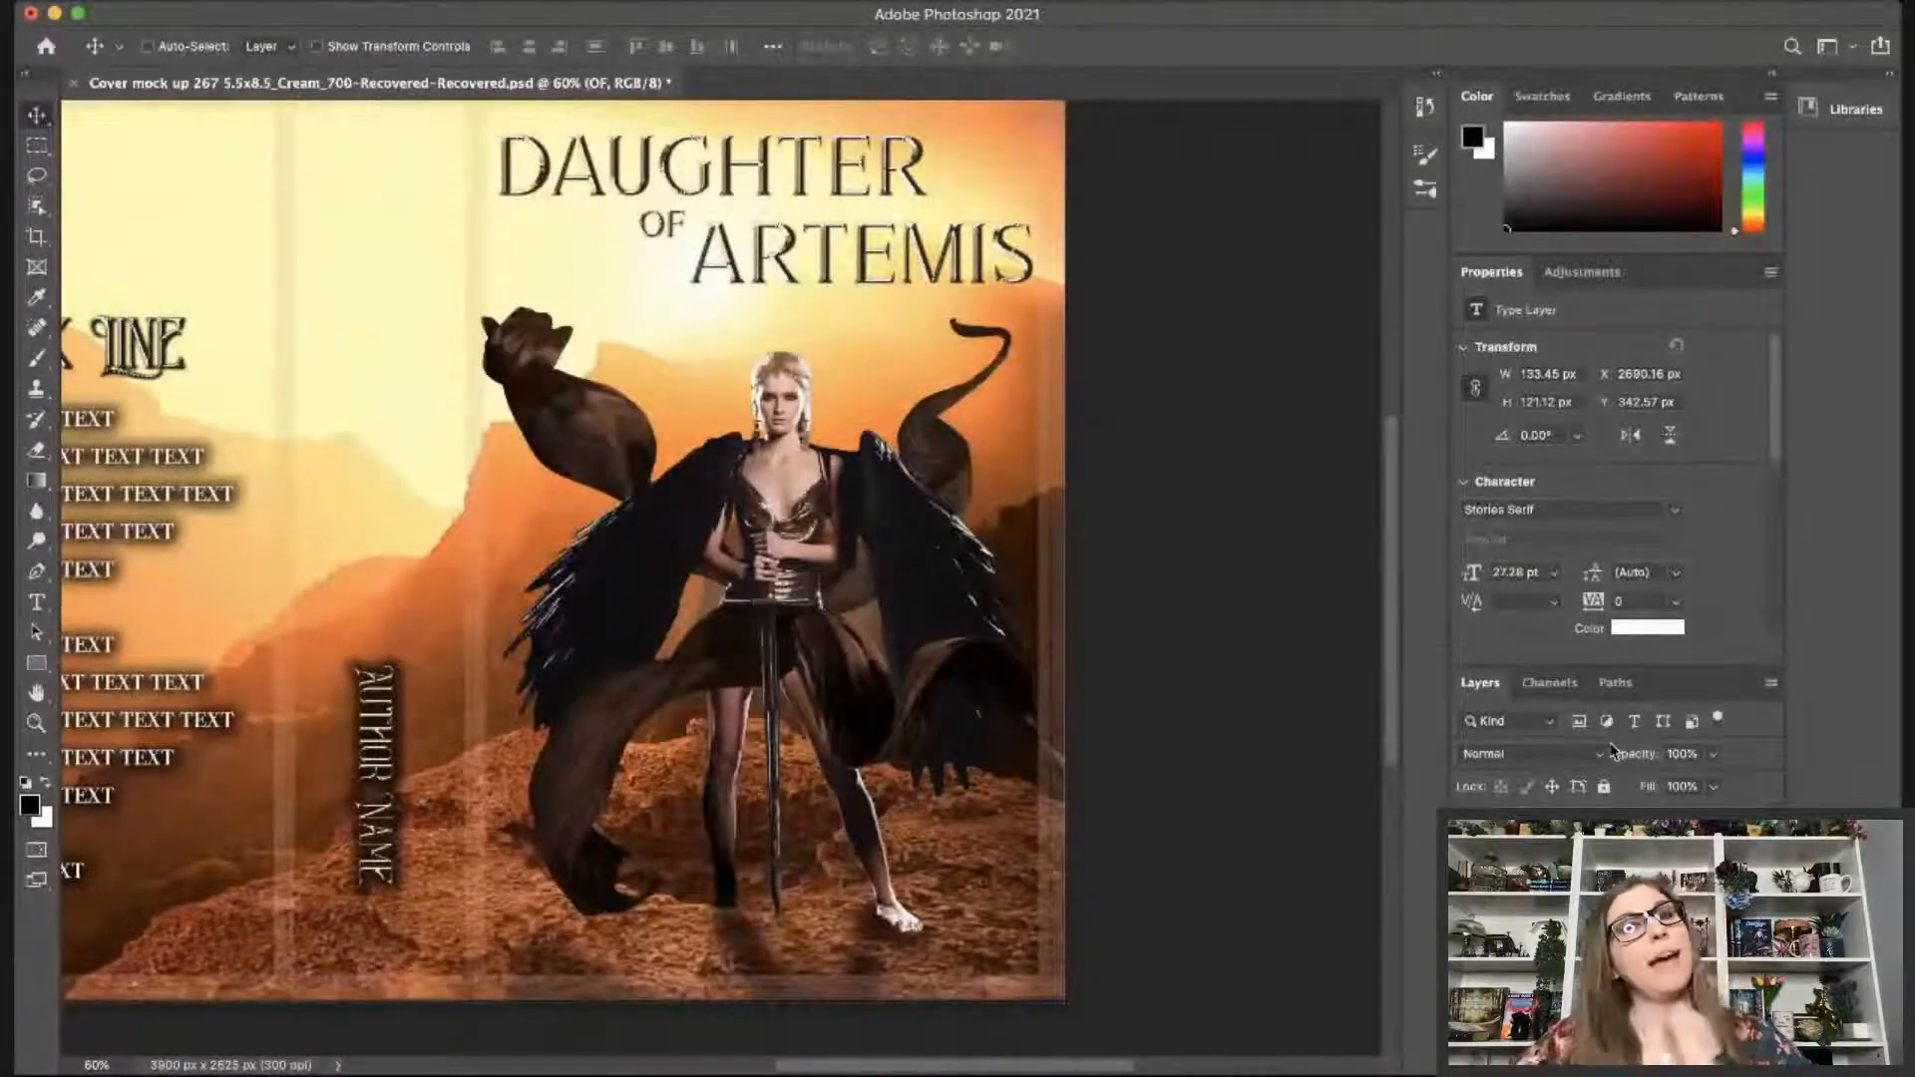
pyautogui.hotkey('shift', 'Right')
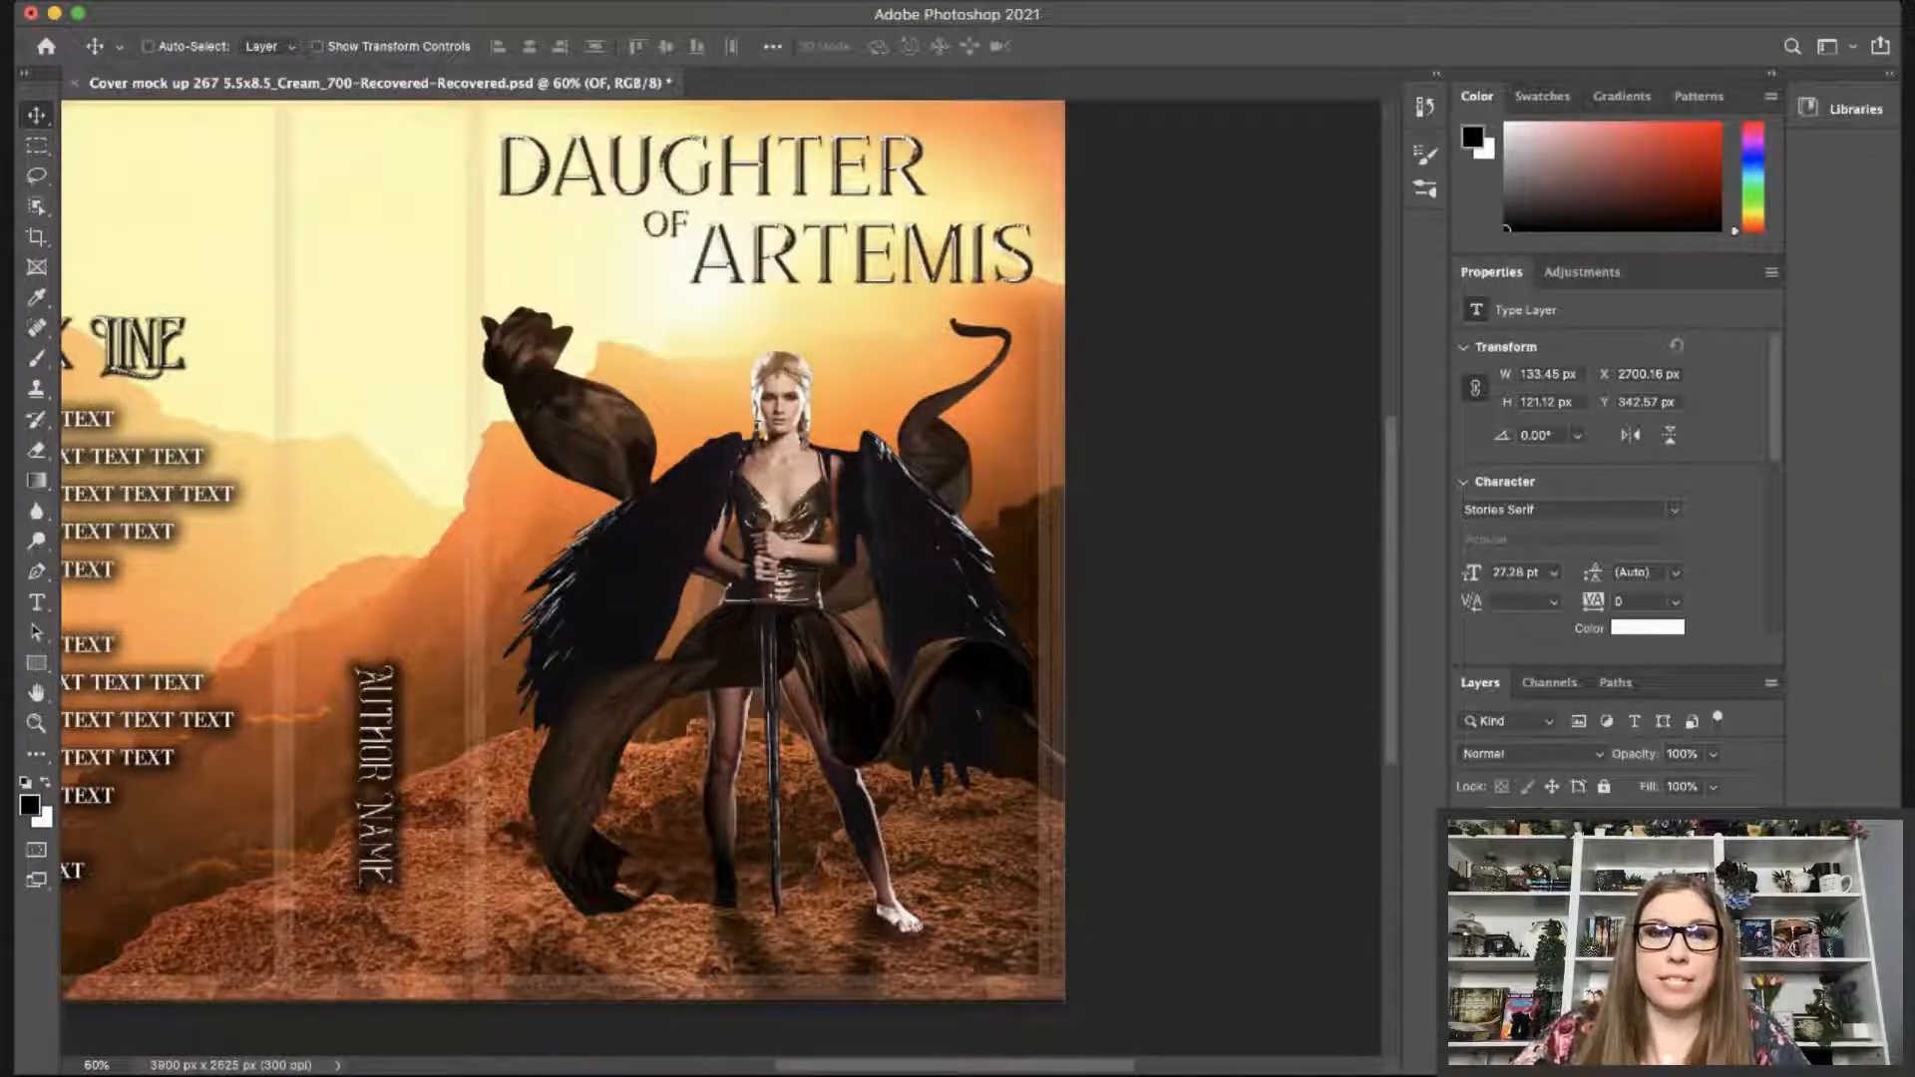
# Duplicate the word OF to the bottom of the front cover and replace the copy's text with AUTHOR NAME.
pyautogui.press('super+j')
pyautogui.moveTo(679, 236); pyautogui.dragTo(709, 951)
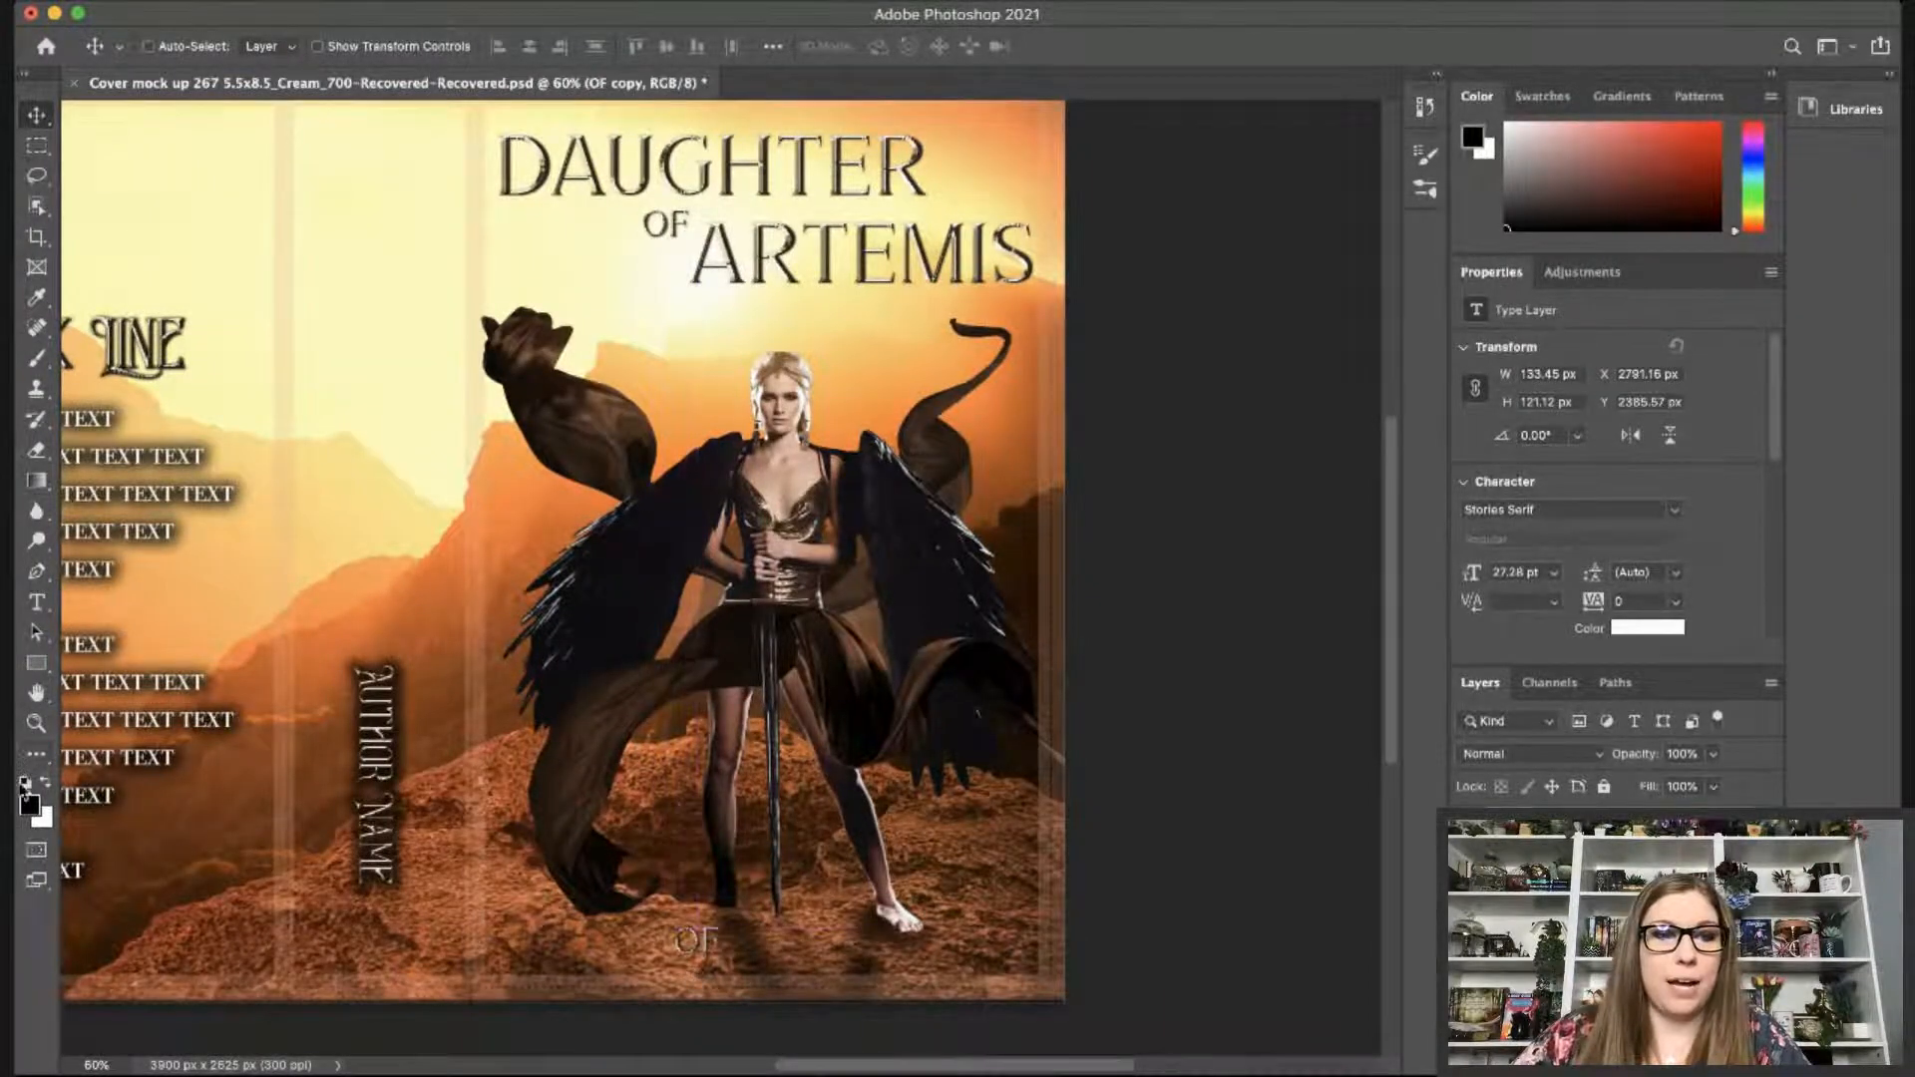
pyautogui.click(37, 602)
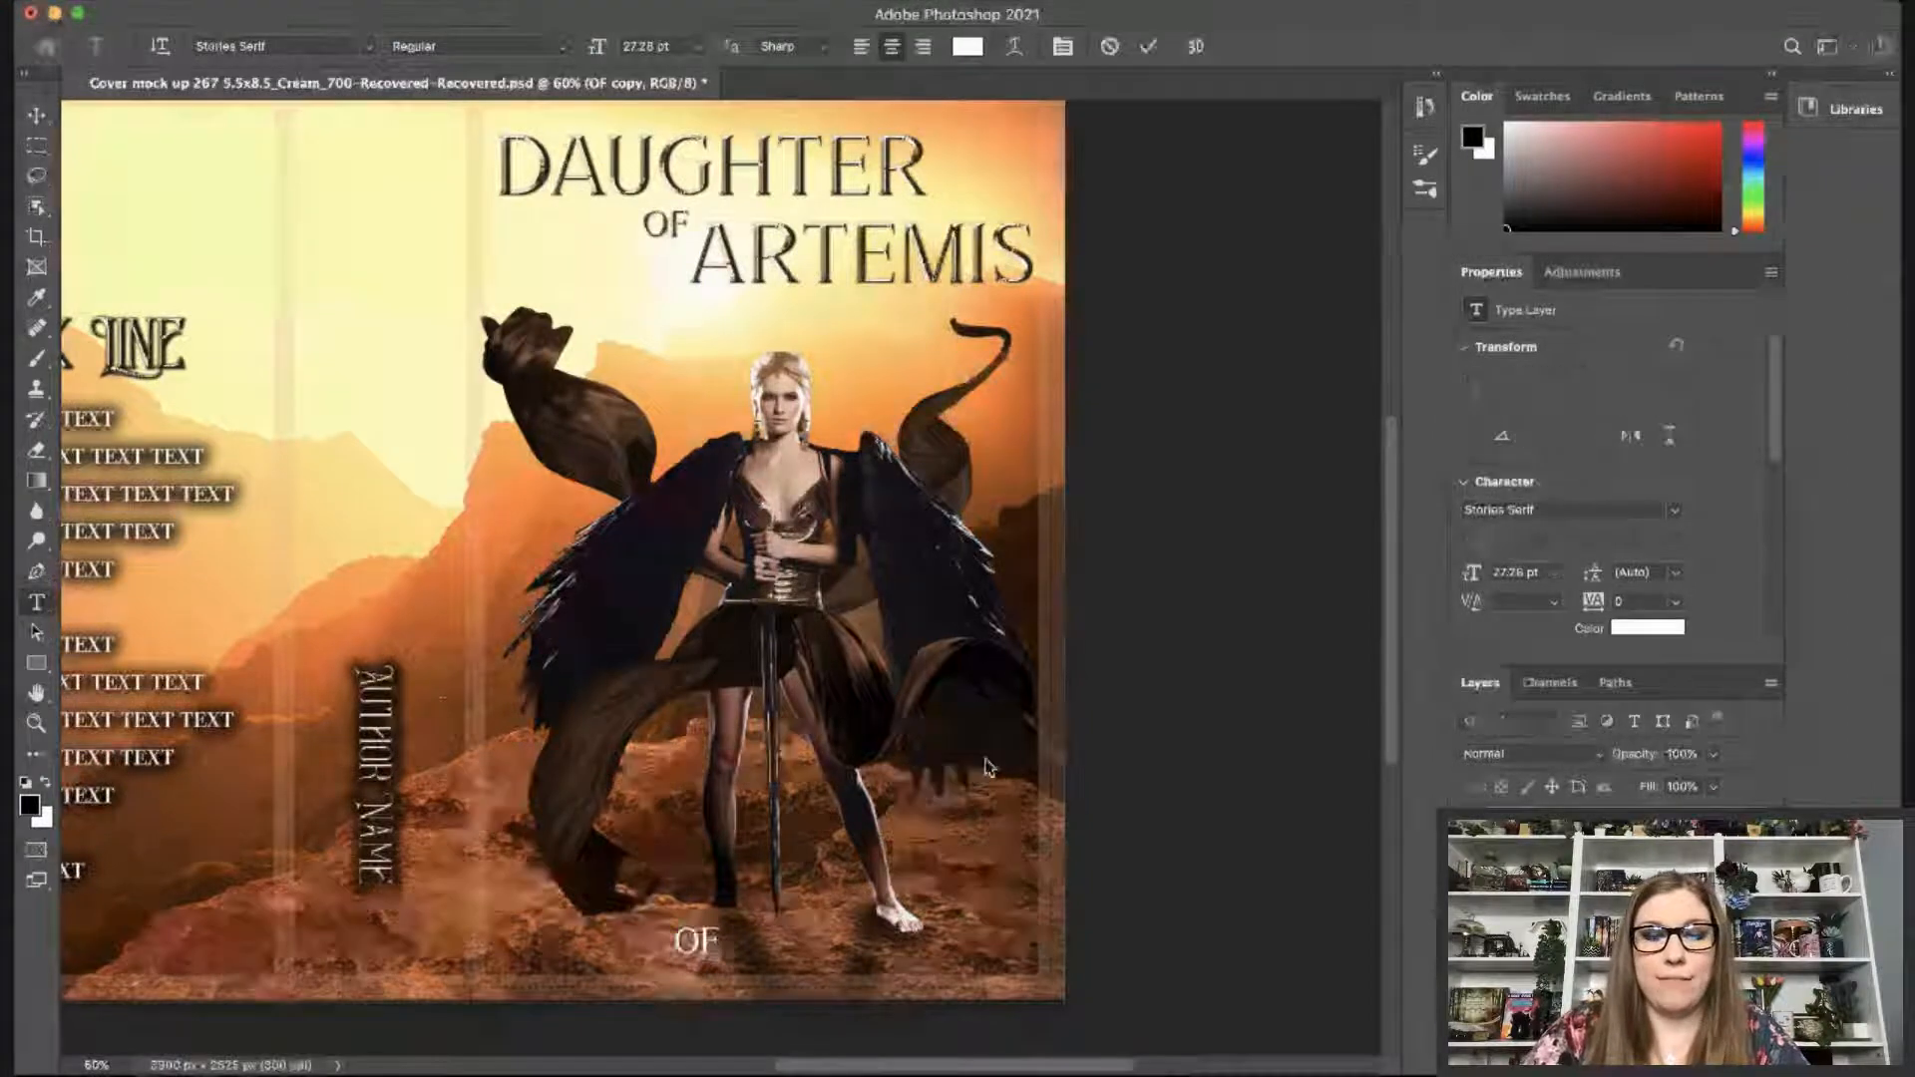
pyautogui.write('AUTHOR NA')
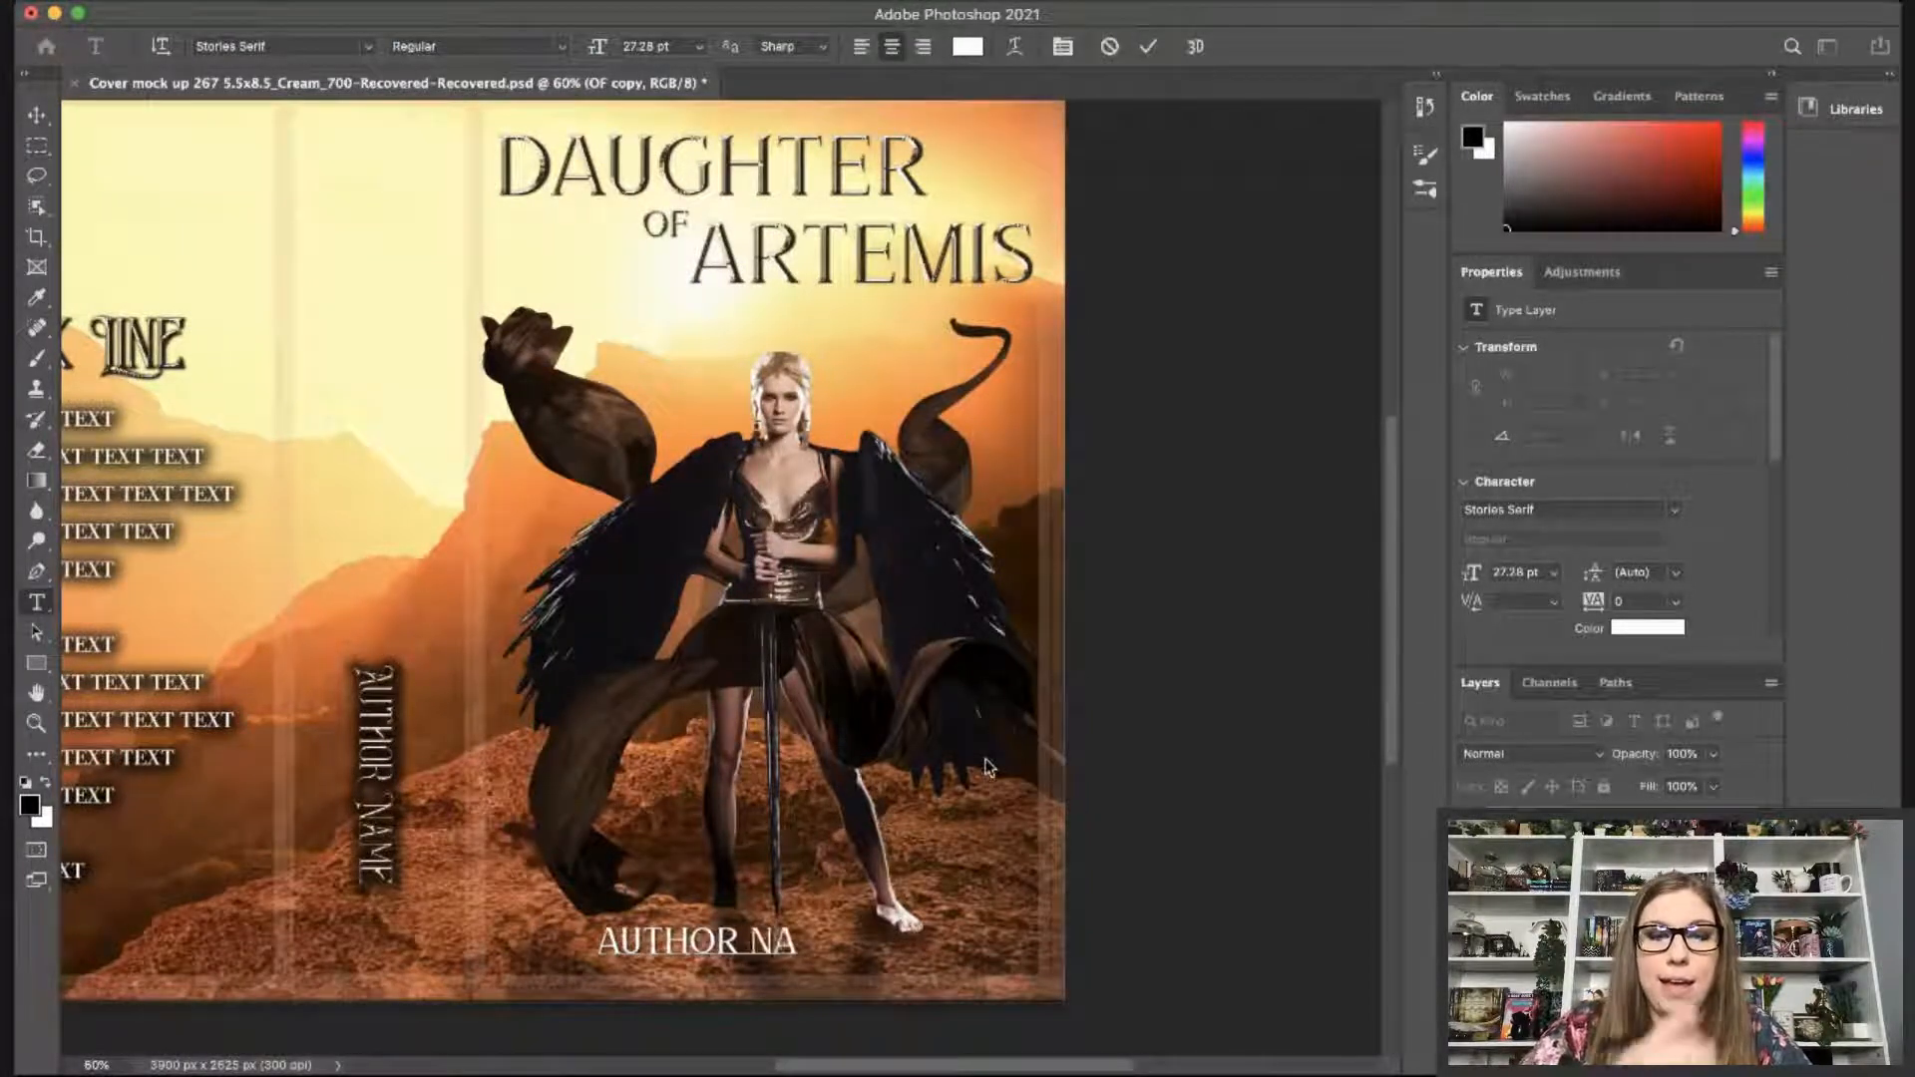
pyautogui.write('ME')
pyautogui.click(37, 114)
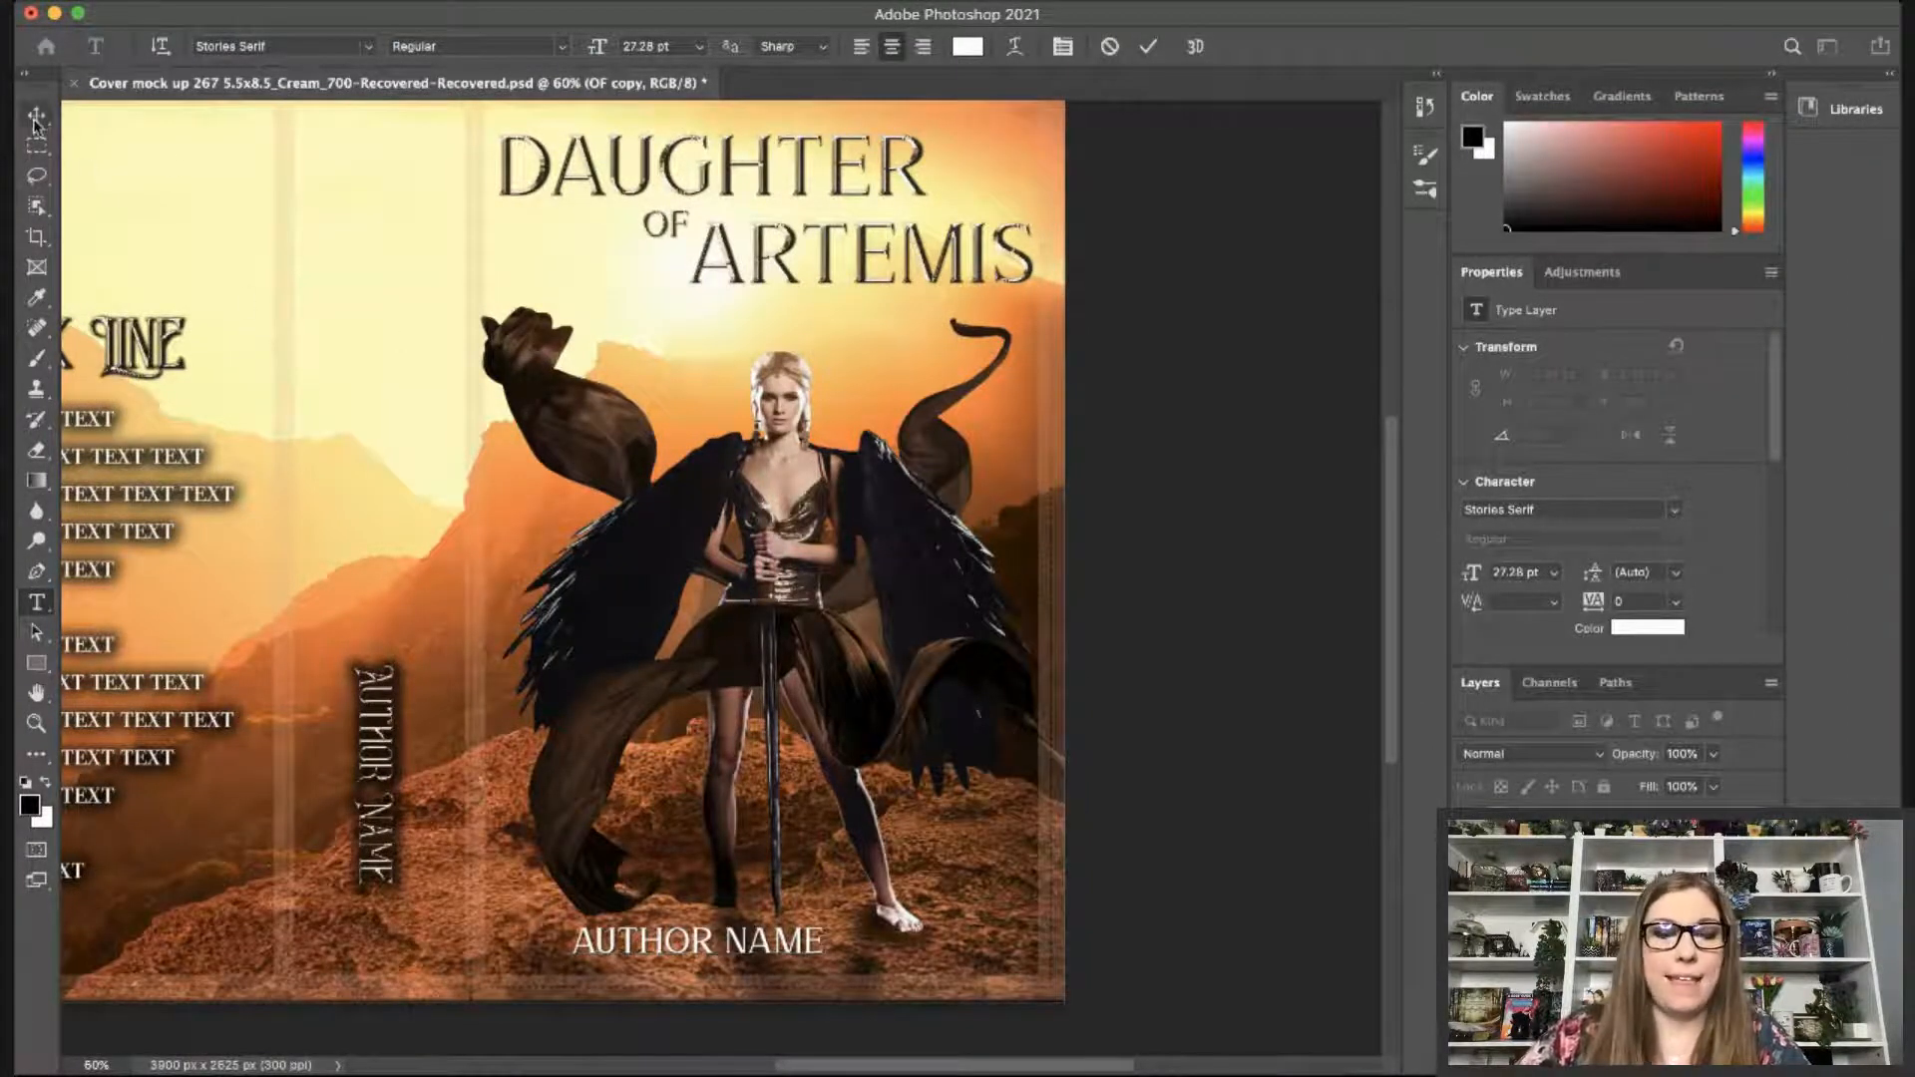
# Enlarge the front-cover AUTHOR NAME to about 965 by 162 px and centre it below the warrior with slight nudges left and down.
pyautogui.press('super+t')
pyautogui.moveTo(827, 967); pyautogui.dragTo(891, 966)
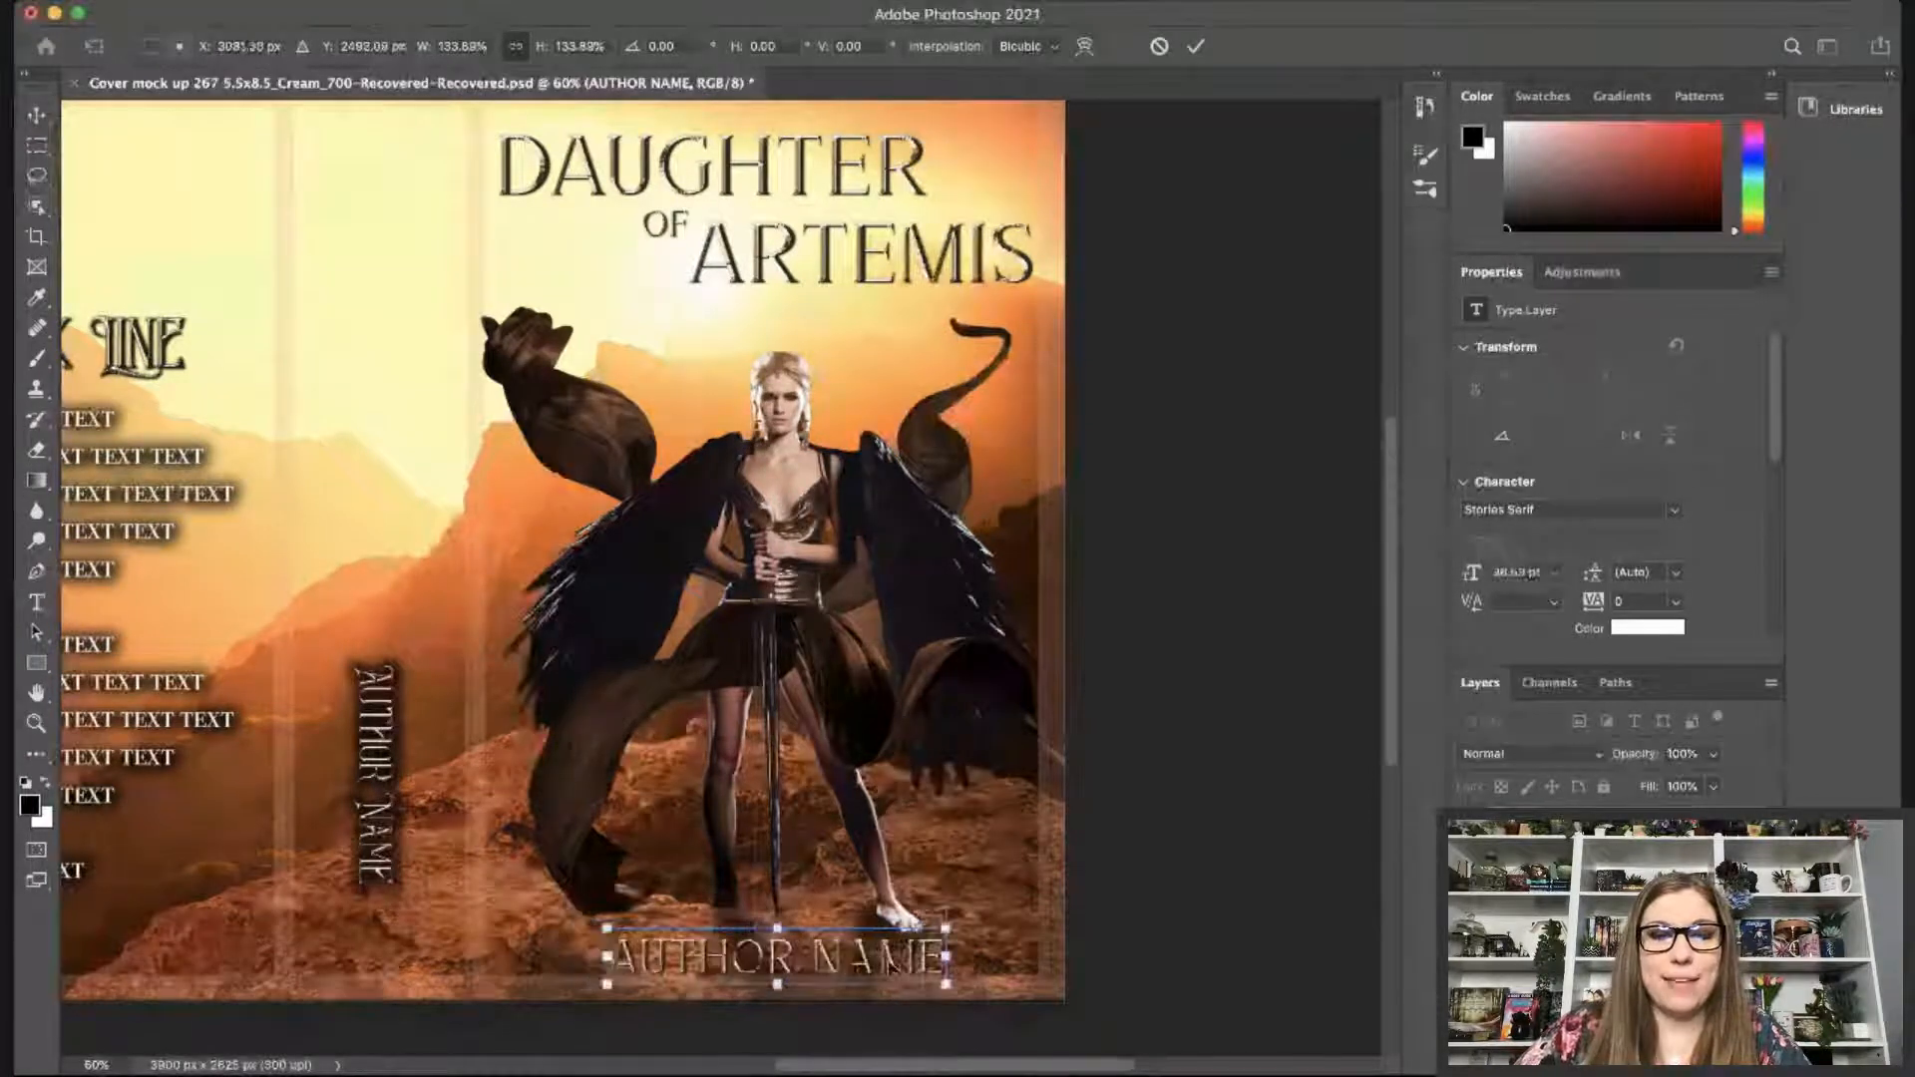
pyautogui.press('Return')
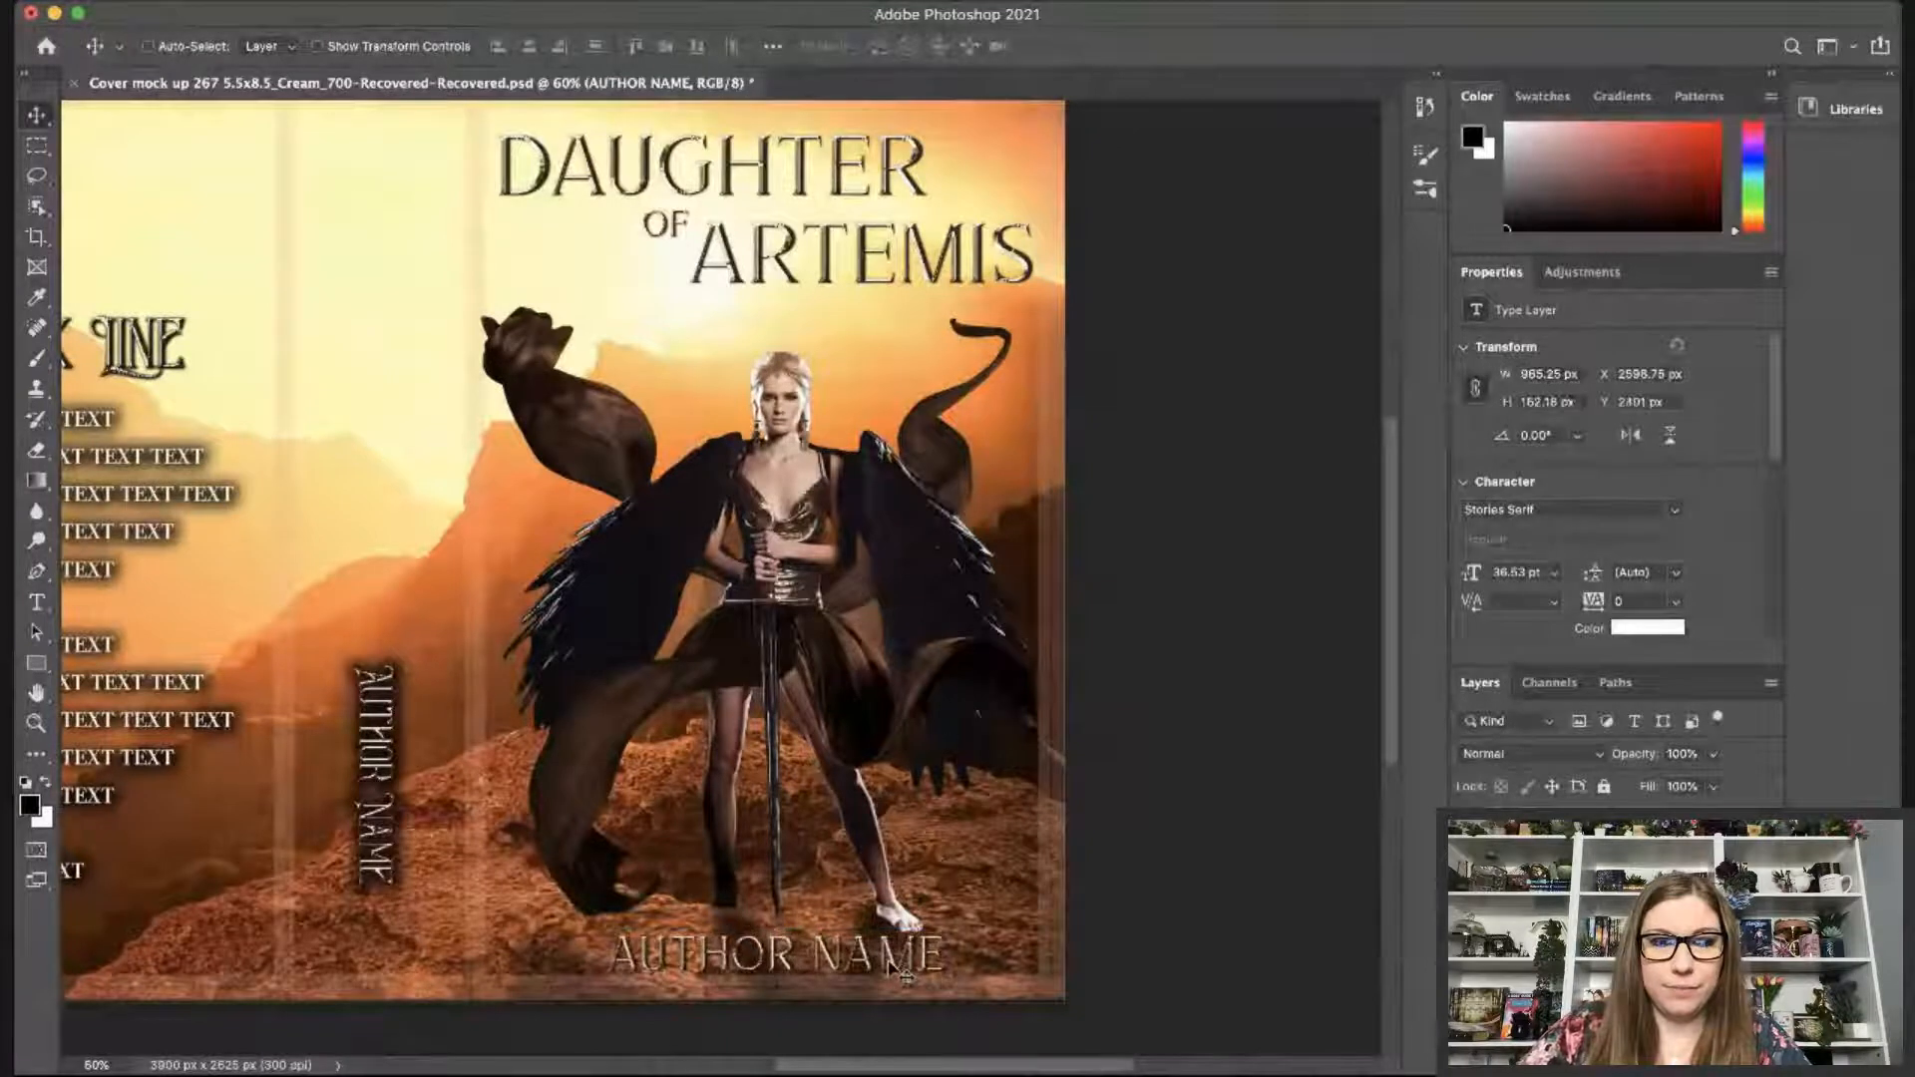
pyautogui.press('Left')
pyautogui.press('Left')
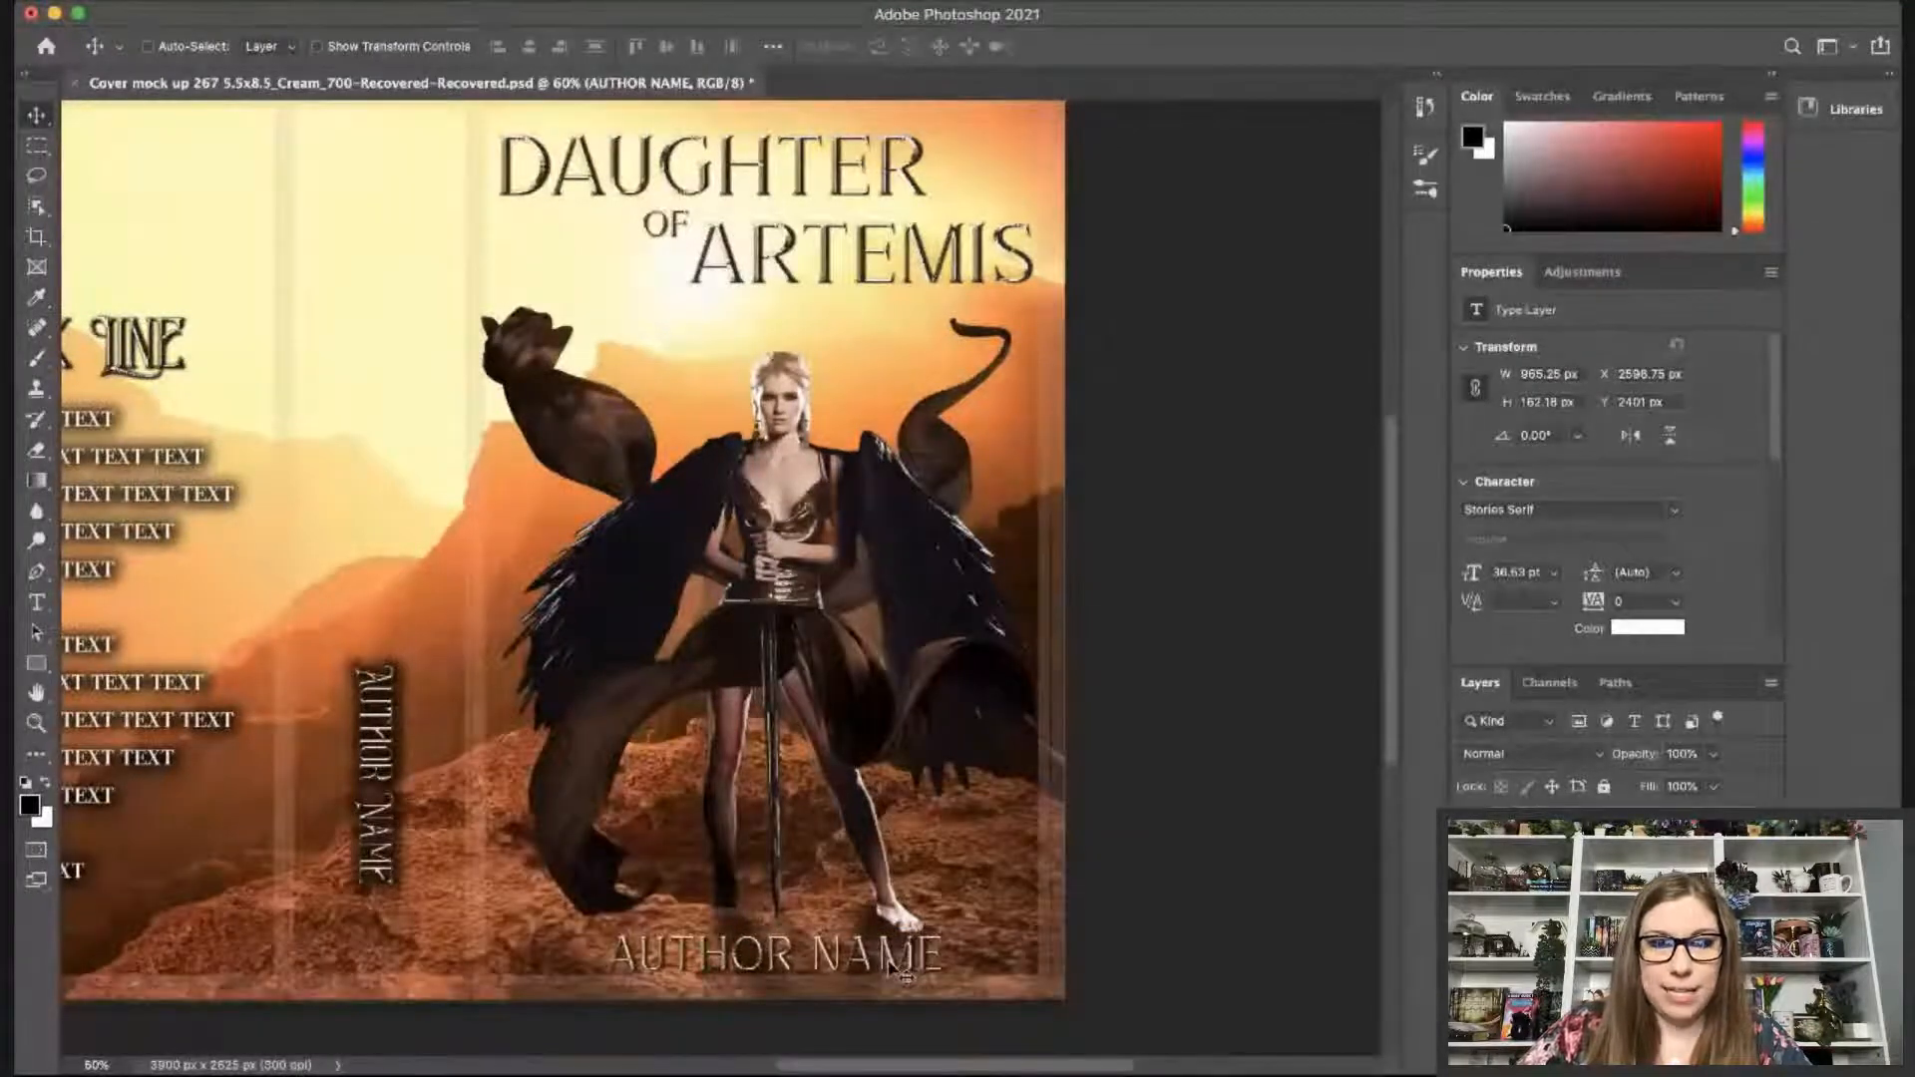
pyautogui.press('Down')
pyautogui.press('Down')
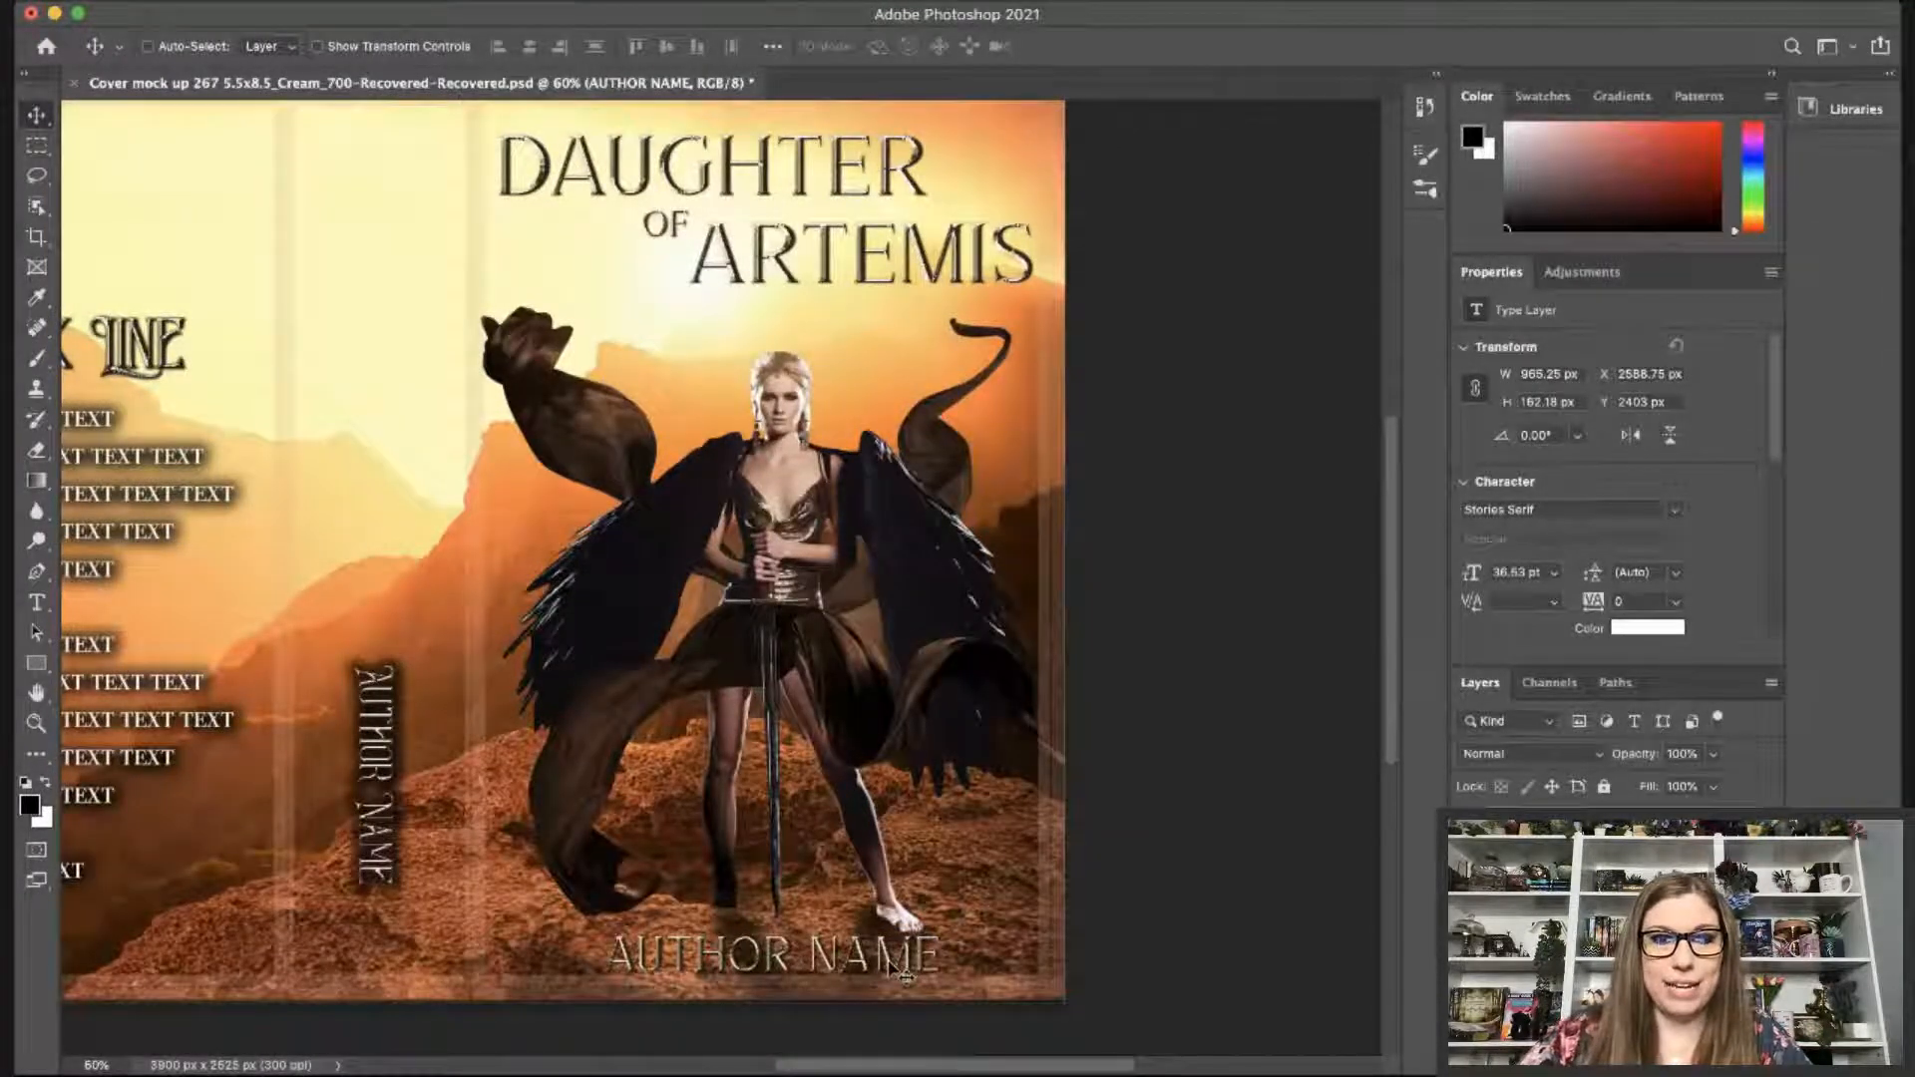
# Add a new empty layer above Layer 10 and set up a black brush at size 175.
pyautogui.moveTo(1388, 488); pyautogui.dragTo(1386, 475)
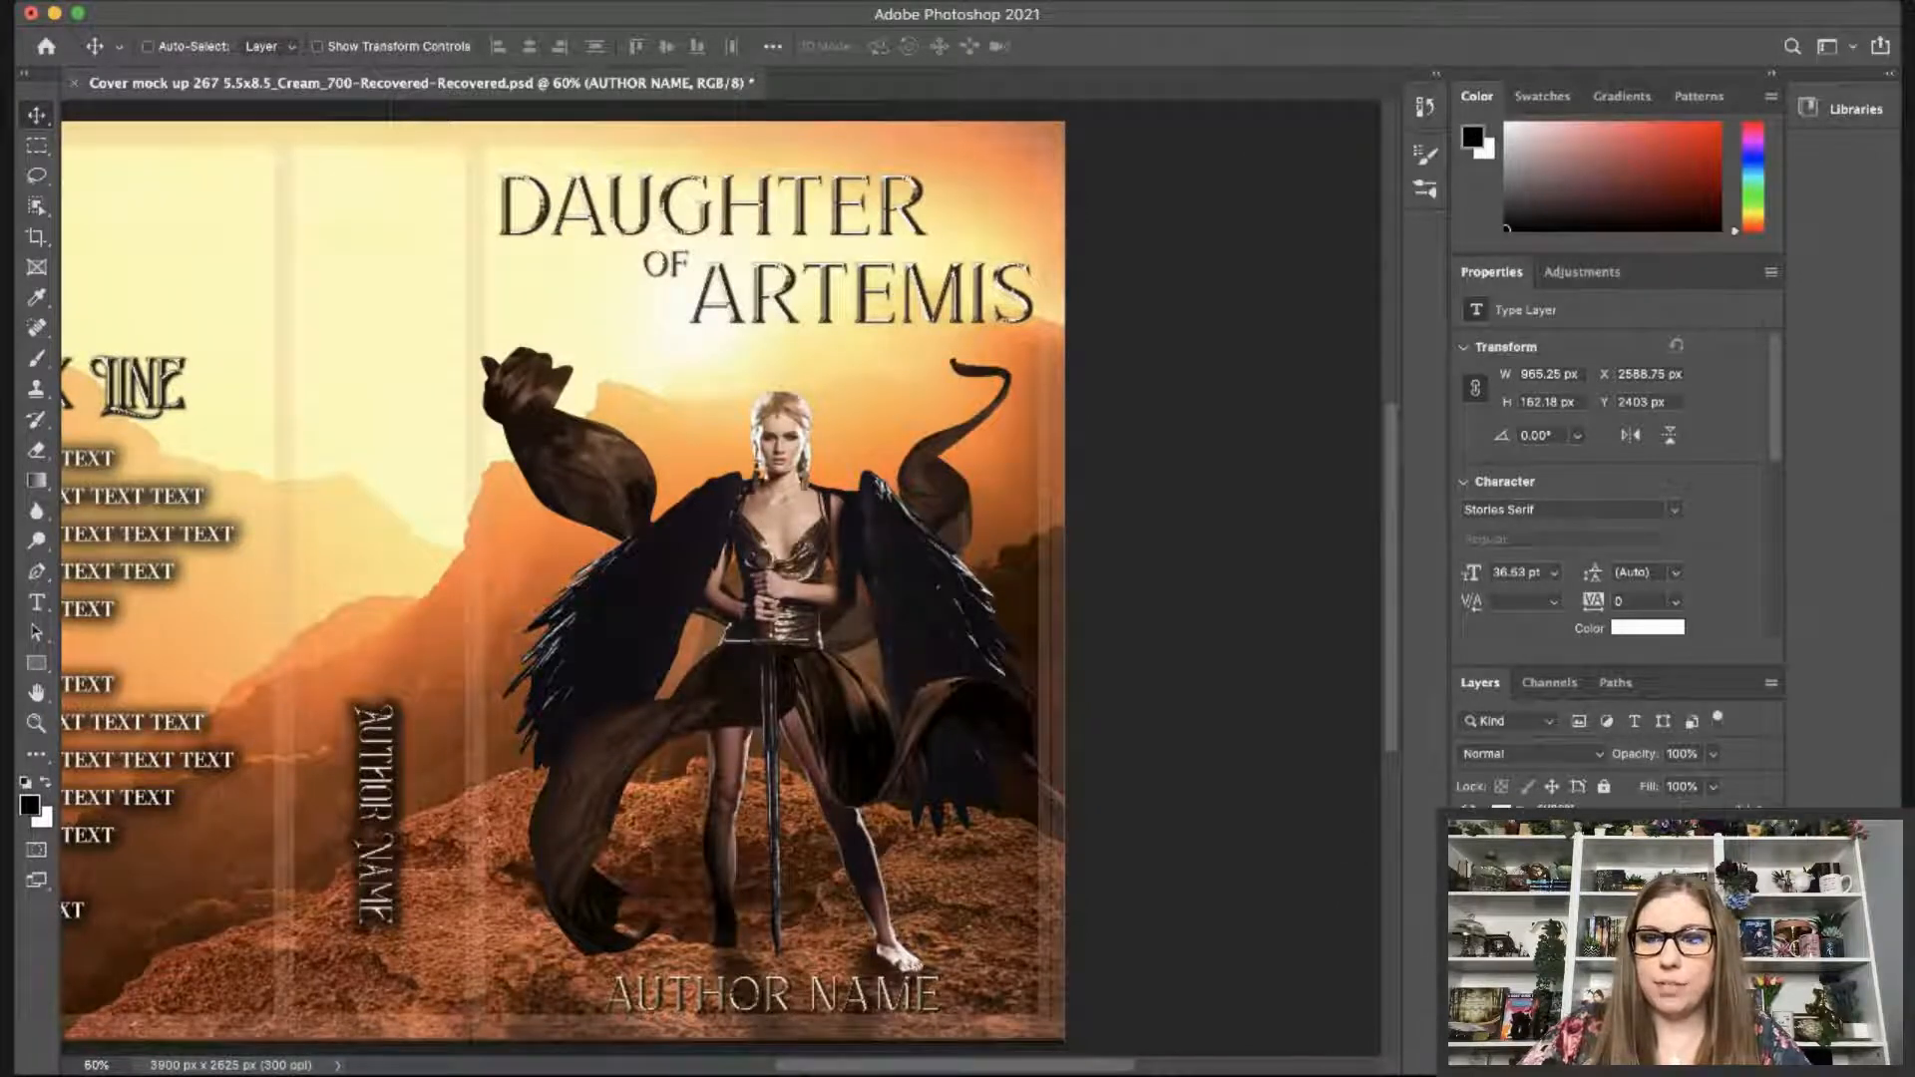
pyautogui.hotkey('alt', '[')
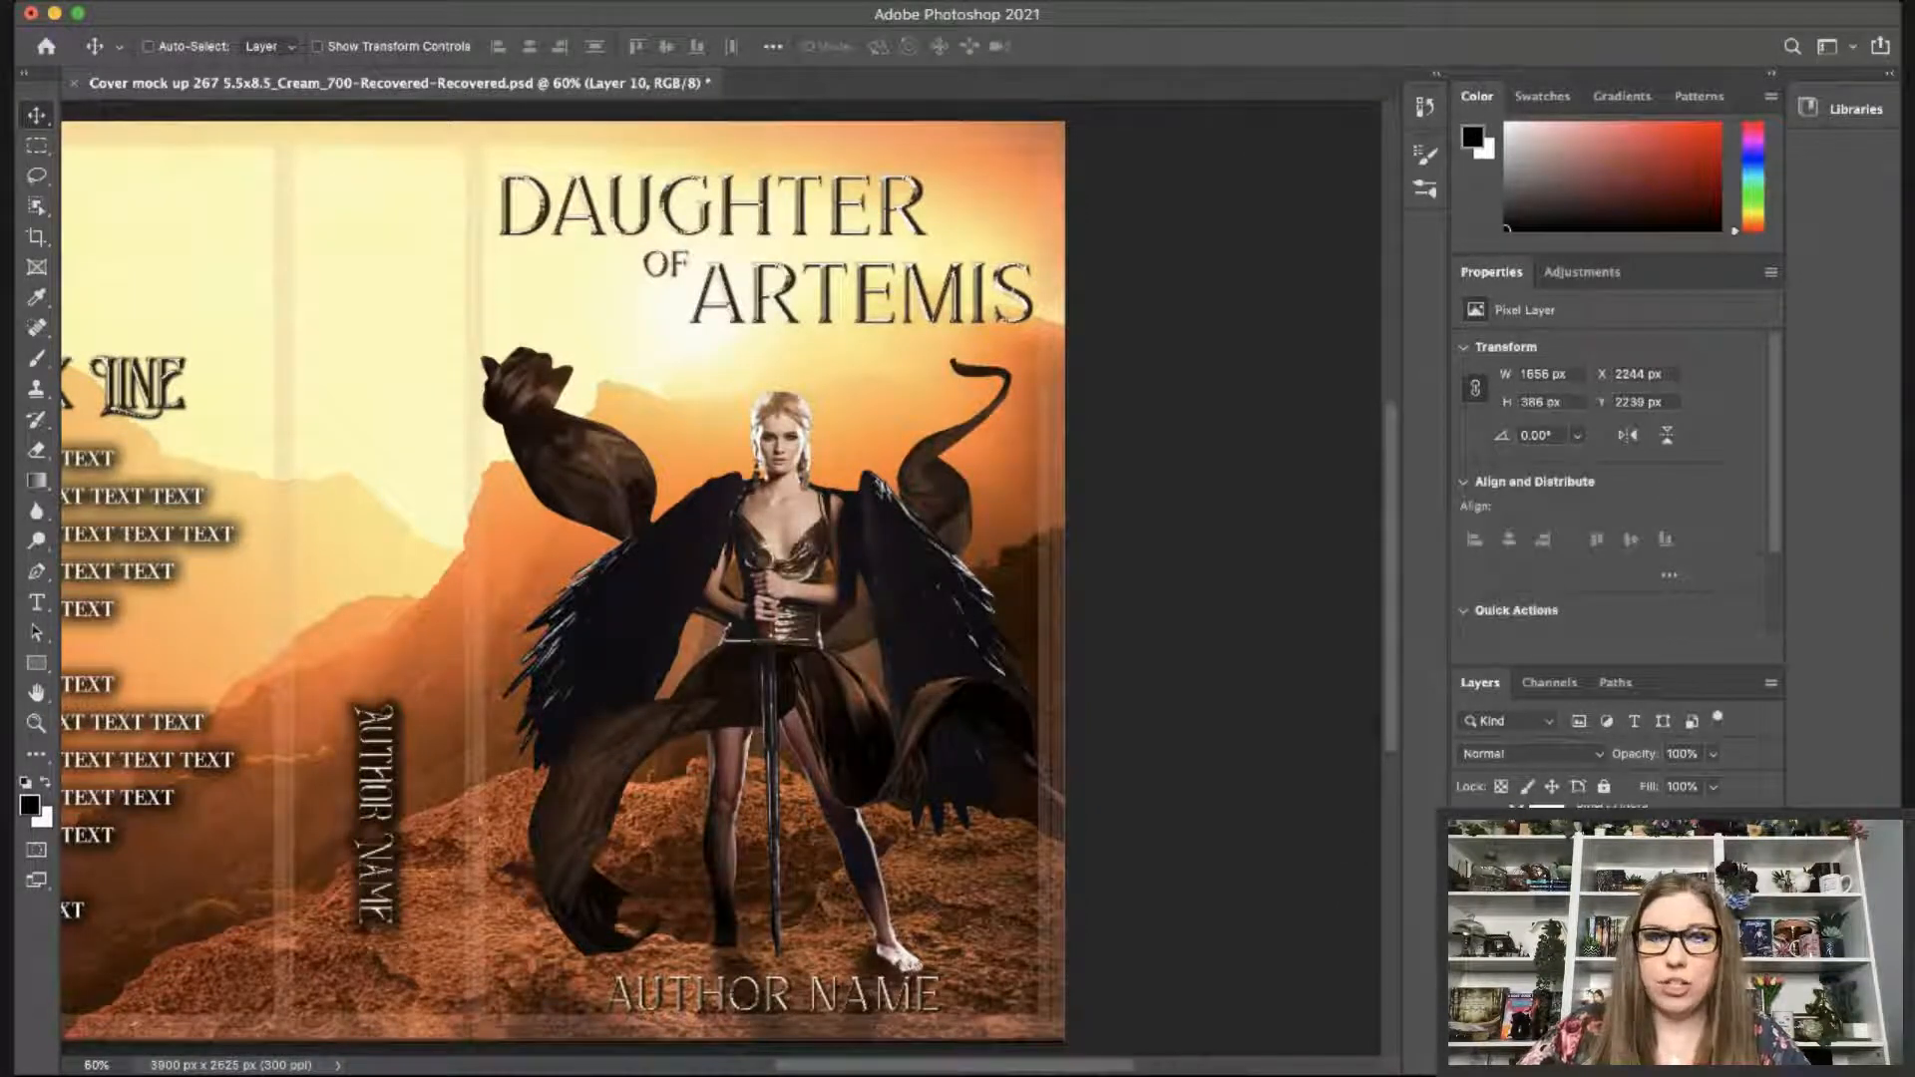
pyautogui.press('super+alt+shift+n')
pyautogui.click(47, 367)
pyautogui.press('[')
pyautogui.press('[')
pyautogui.press('[')
pyautogui.press('[')
pyautogui.press('[')
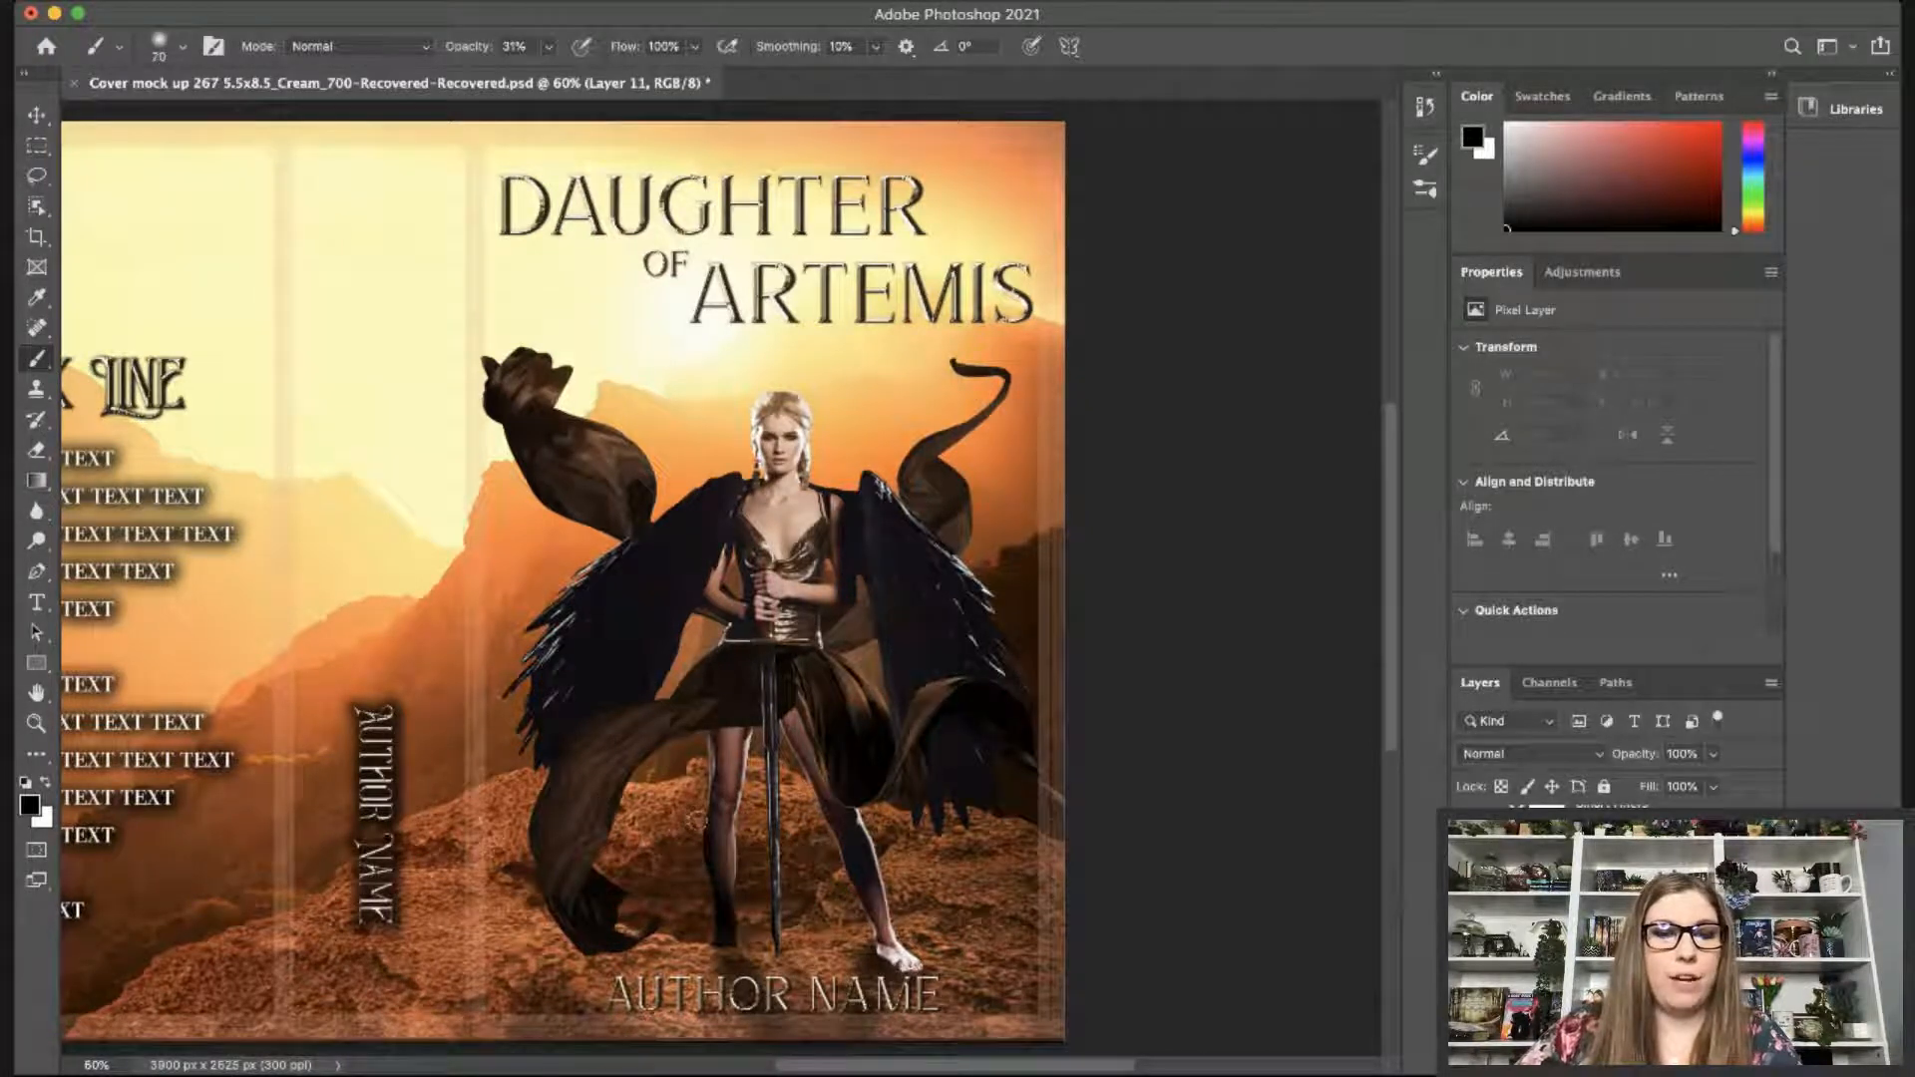
pyautogui.press(']')
pyautogui.press(']')
pyautogui.press(']')
pyautogui.press(']')
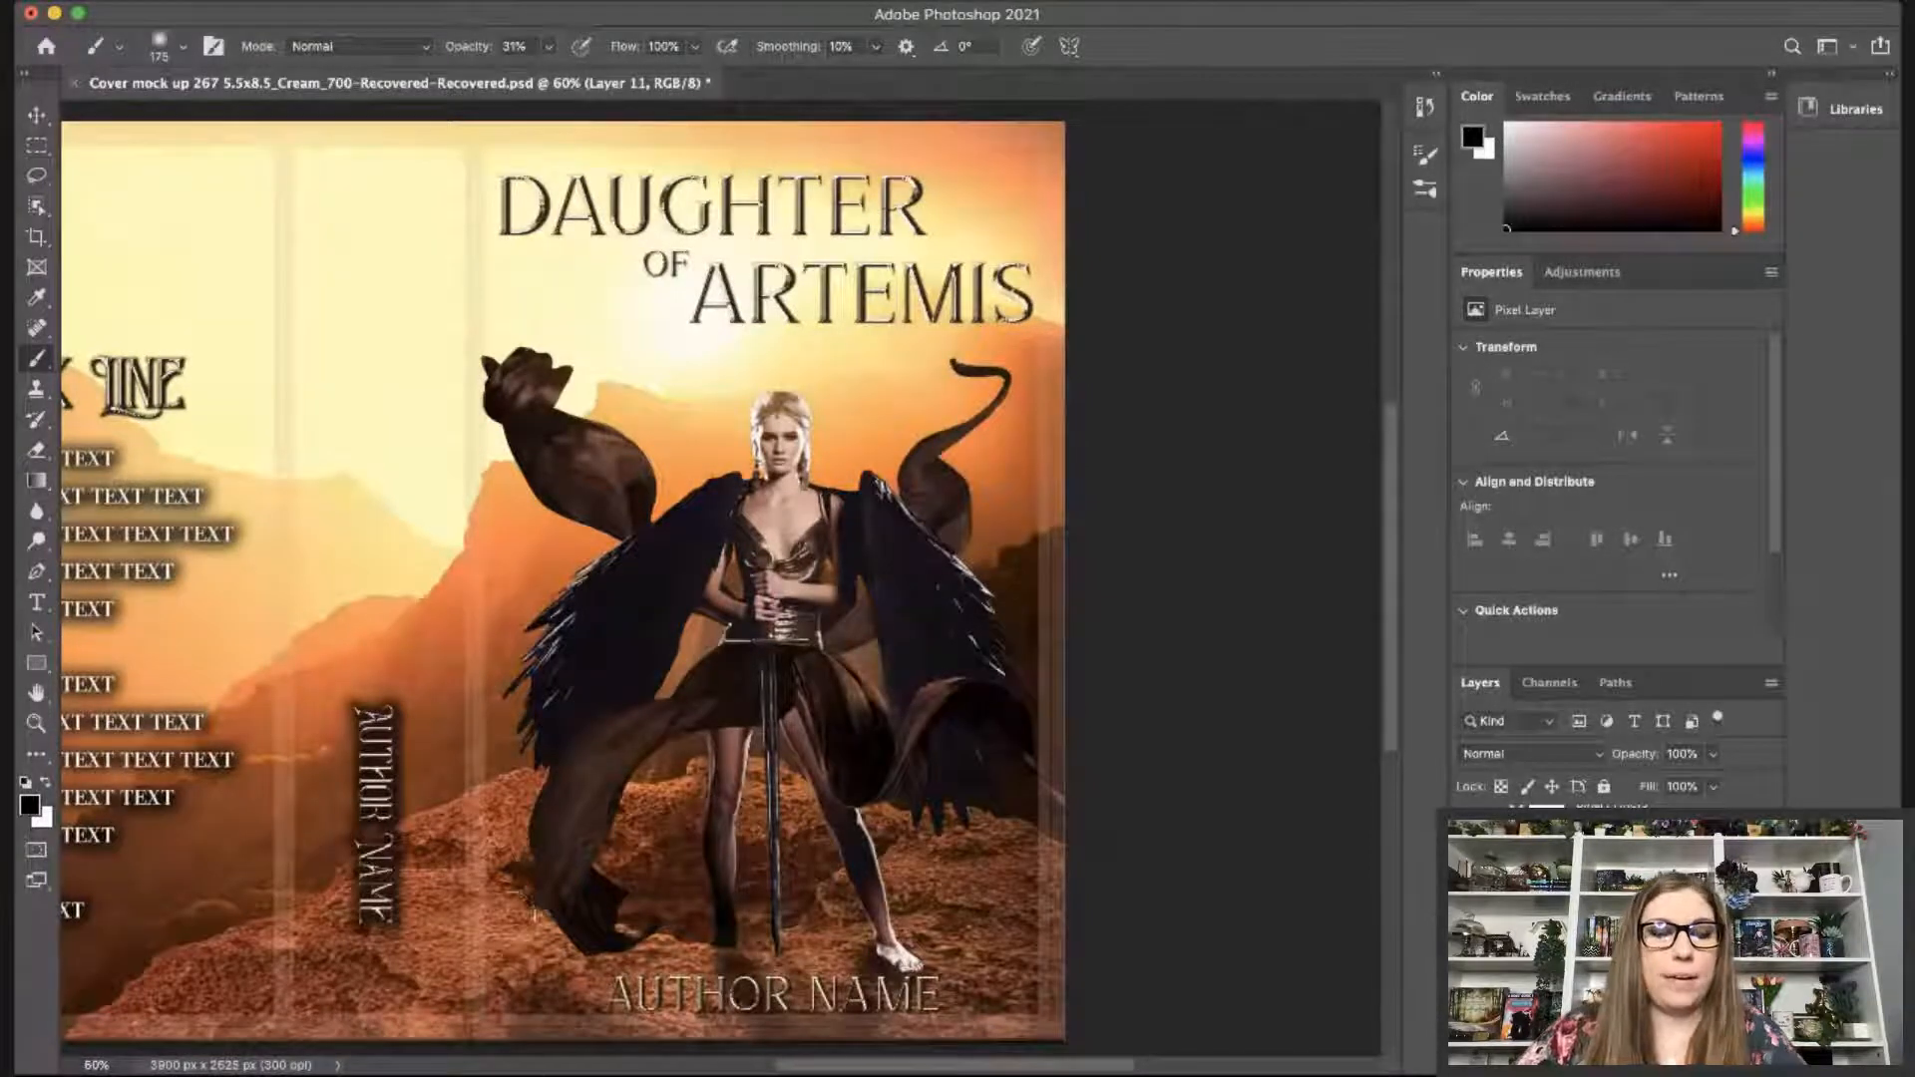
# Replace the faint trial stroke with black shadow strokes at 100% brush opacity, across the rocks on both sides of the warrior's legs.
pyautogui.moveTo(998, 793); pyautogui.dragTo(918, 820)
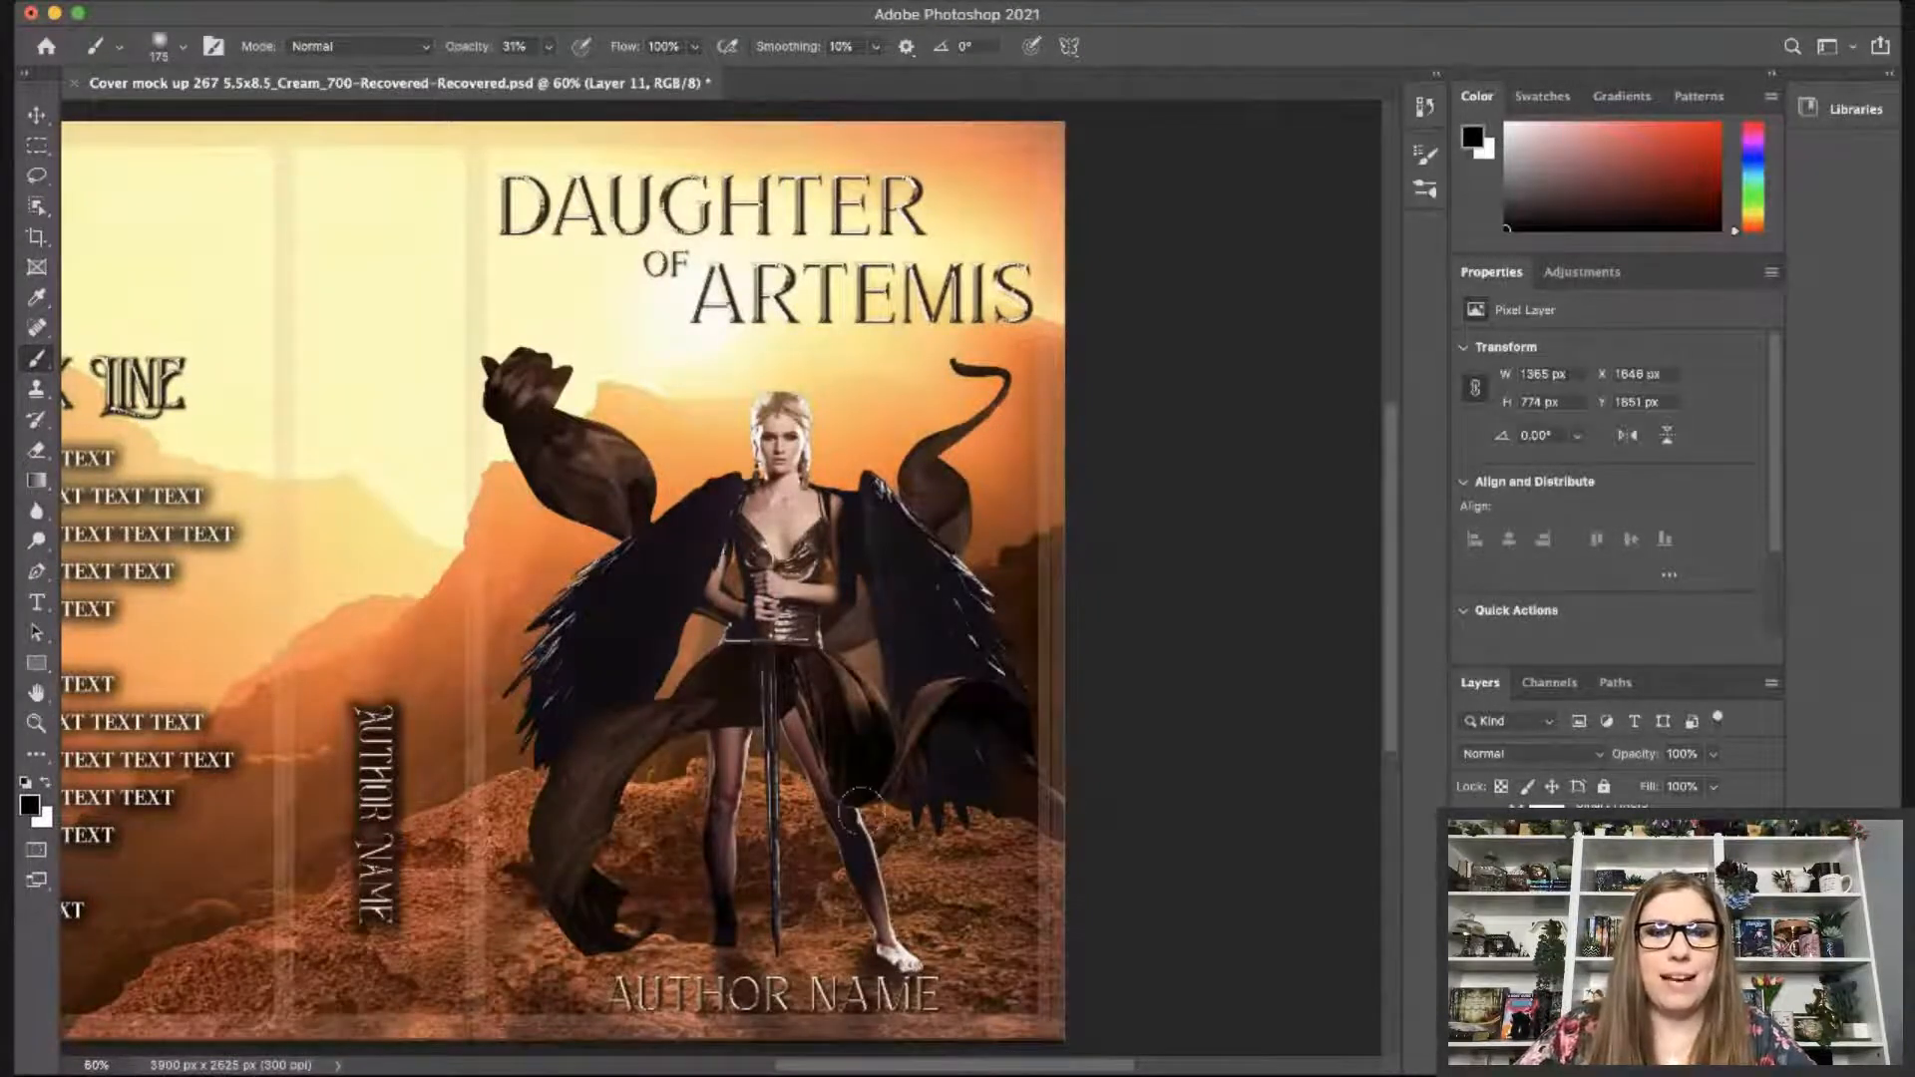
pyautogui.press('super+z')
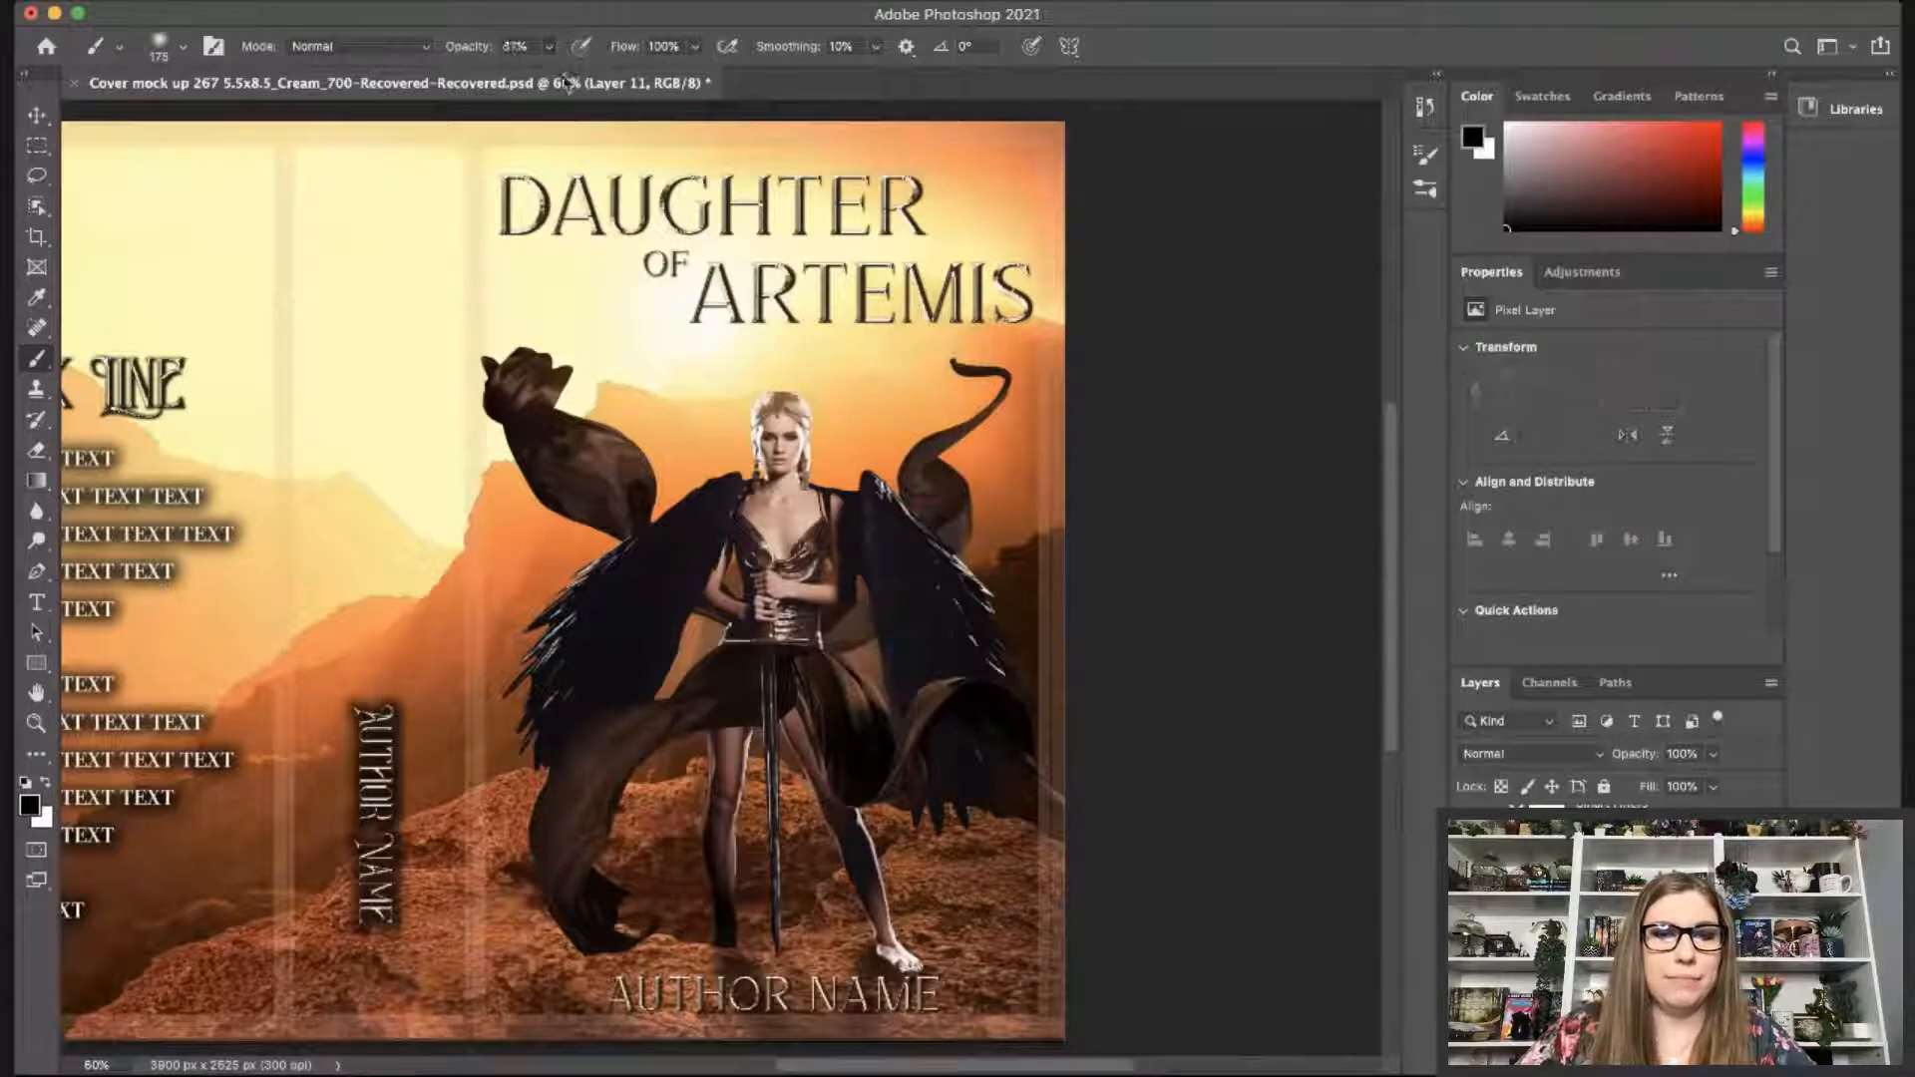
pyautogui.moveTo(549, 47); pyautogui.dragTo(756, 67)
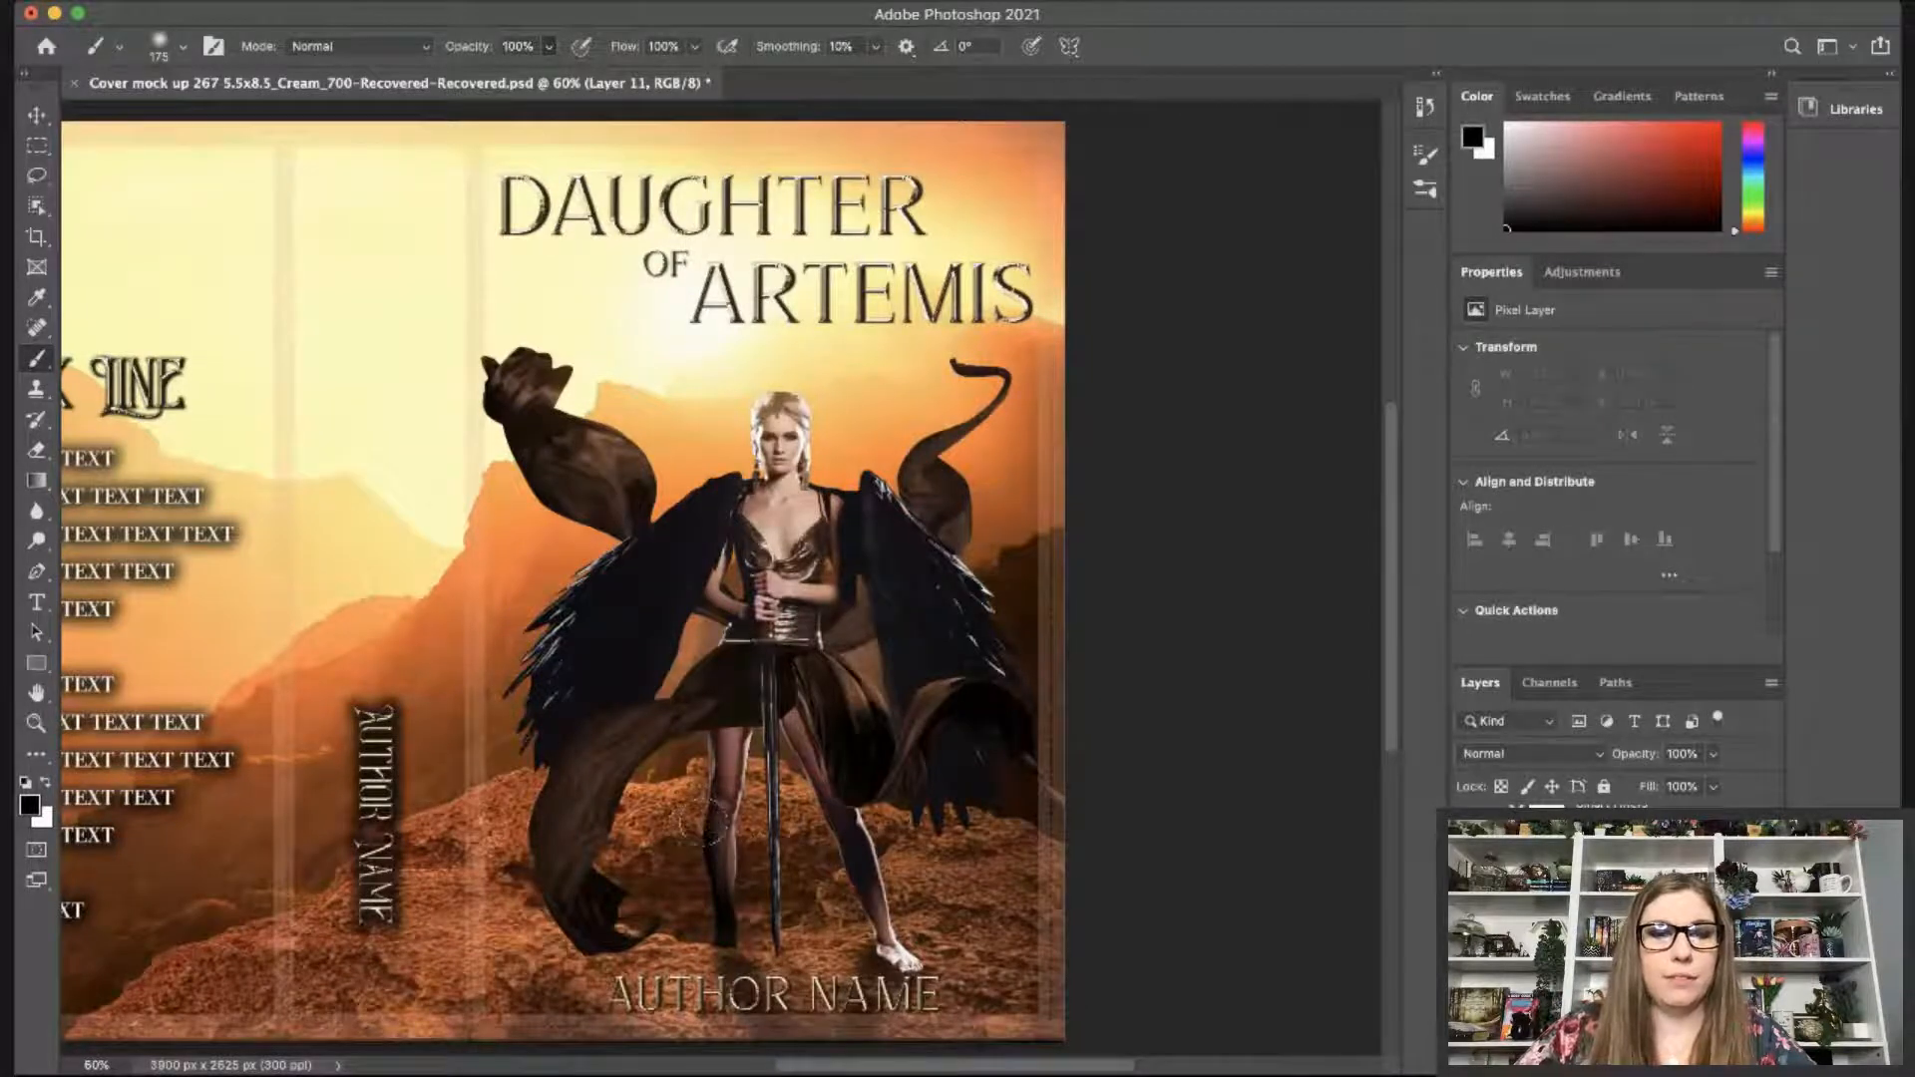
pyautogui.moveTo(695, 810)
pyautogui.mouseDown()
pyautogui.moveTo(591, 838)
pyautogui.moveTo(502, 889)
pyautogui.moveTo(404, 1042)
pyautogui.mouseUp()
pyautogui.moveTo(624, 813)
pyautogui.mouseDown()
pyautogui.moveTo(678, 838)
pyautogui.moveTo(883, 828)
pyautogui.moveTo(1299, 897)
pyautogui.mouseUp()
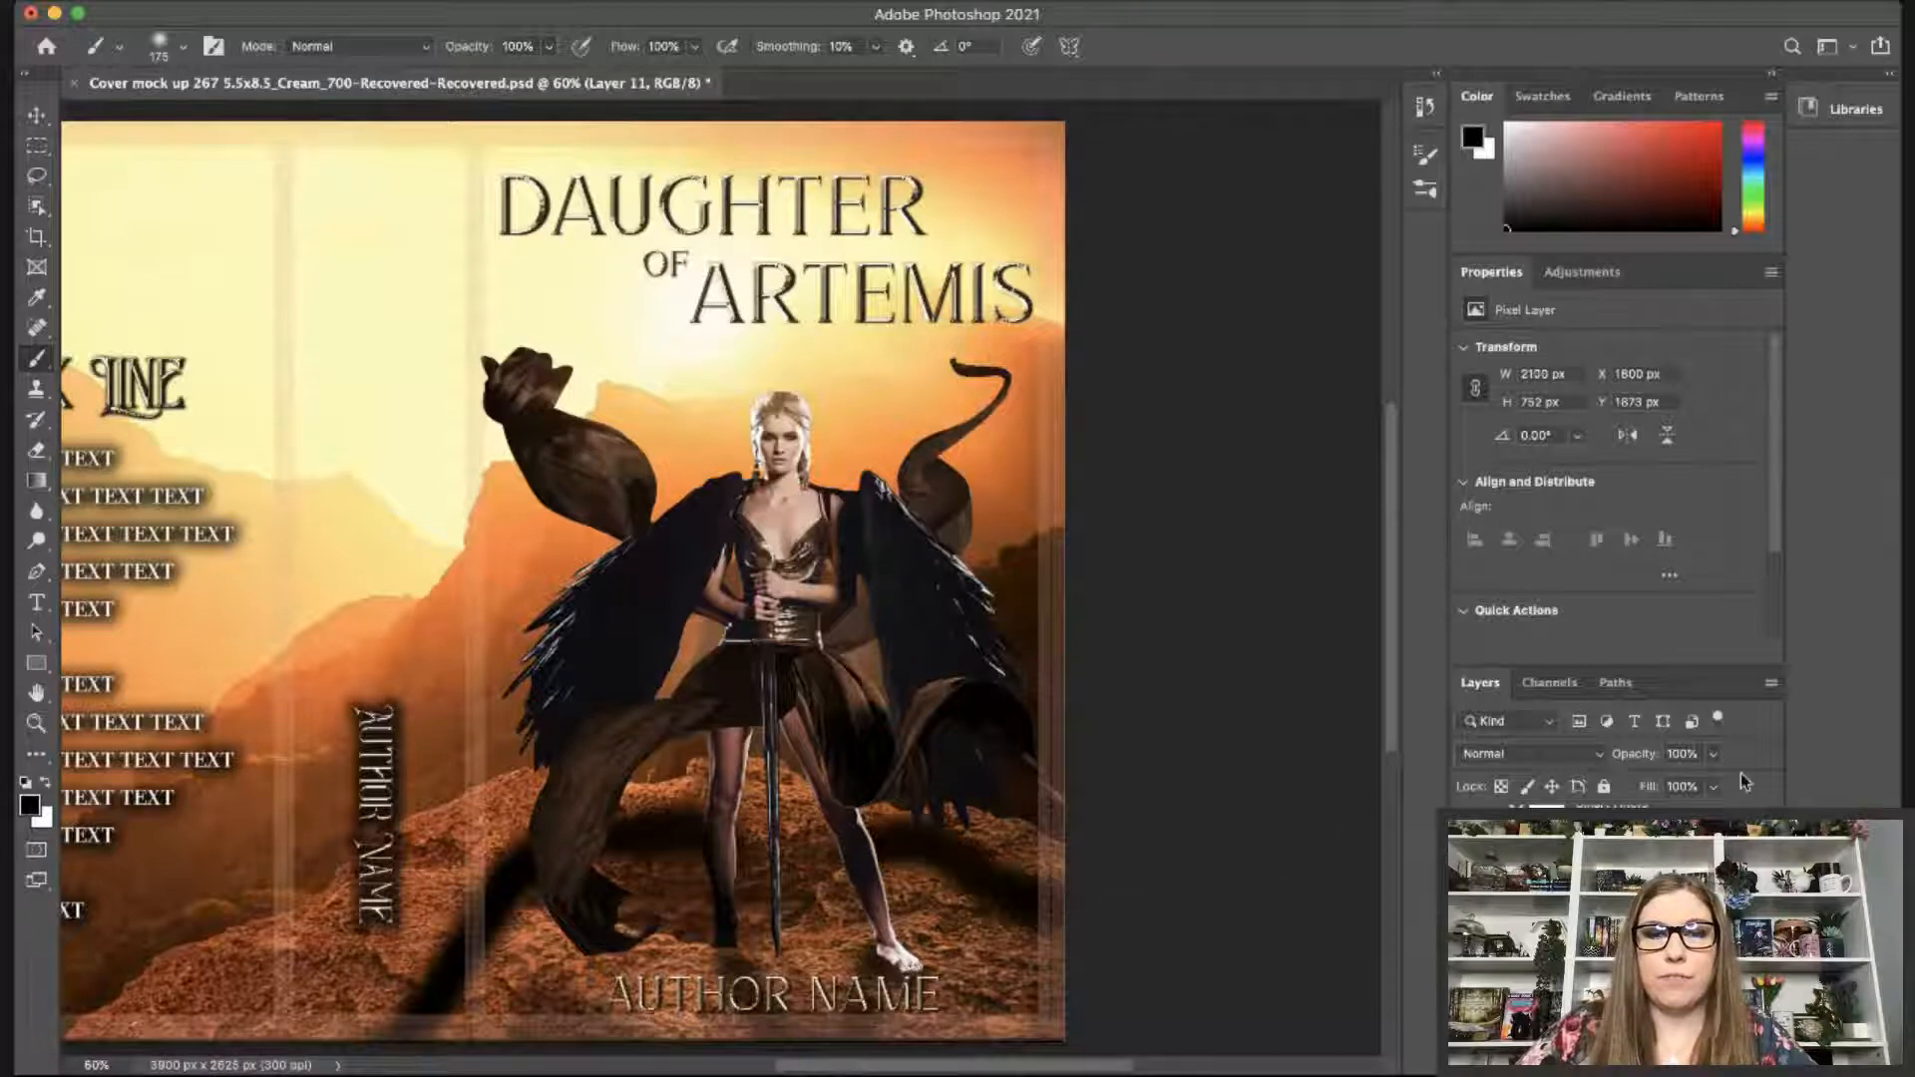
# Lower the painted shadow layer's opacity to 46%.
pyautogui.click(1714, 754)
pyautogui.moveTo(1710, 786); pyautogui.dragTo(1655, 788)
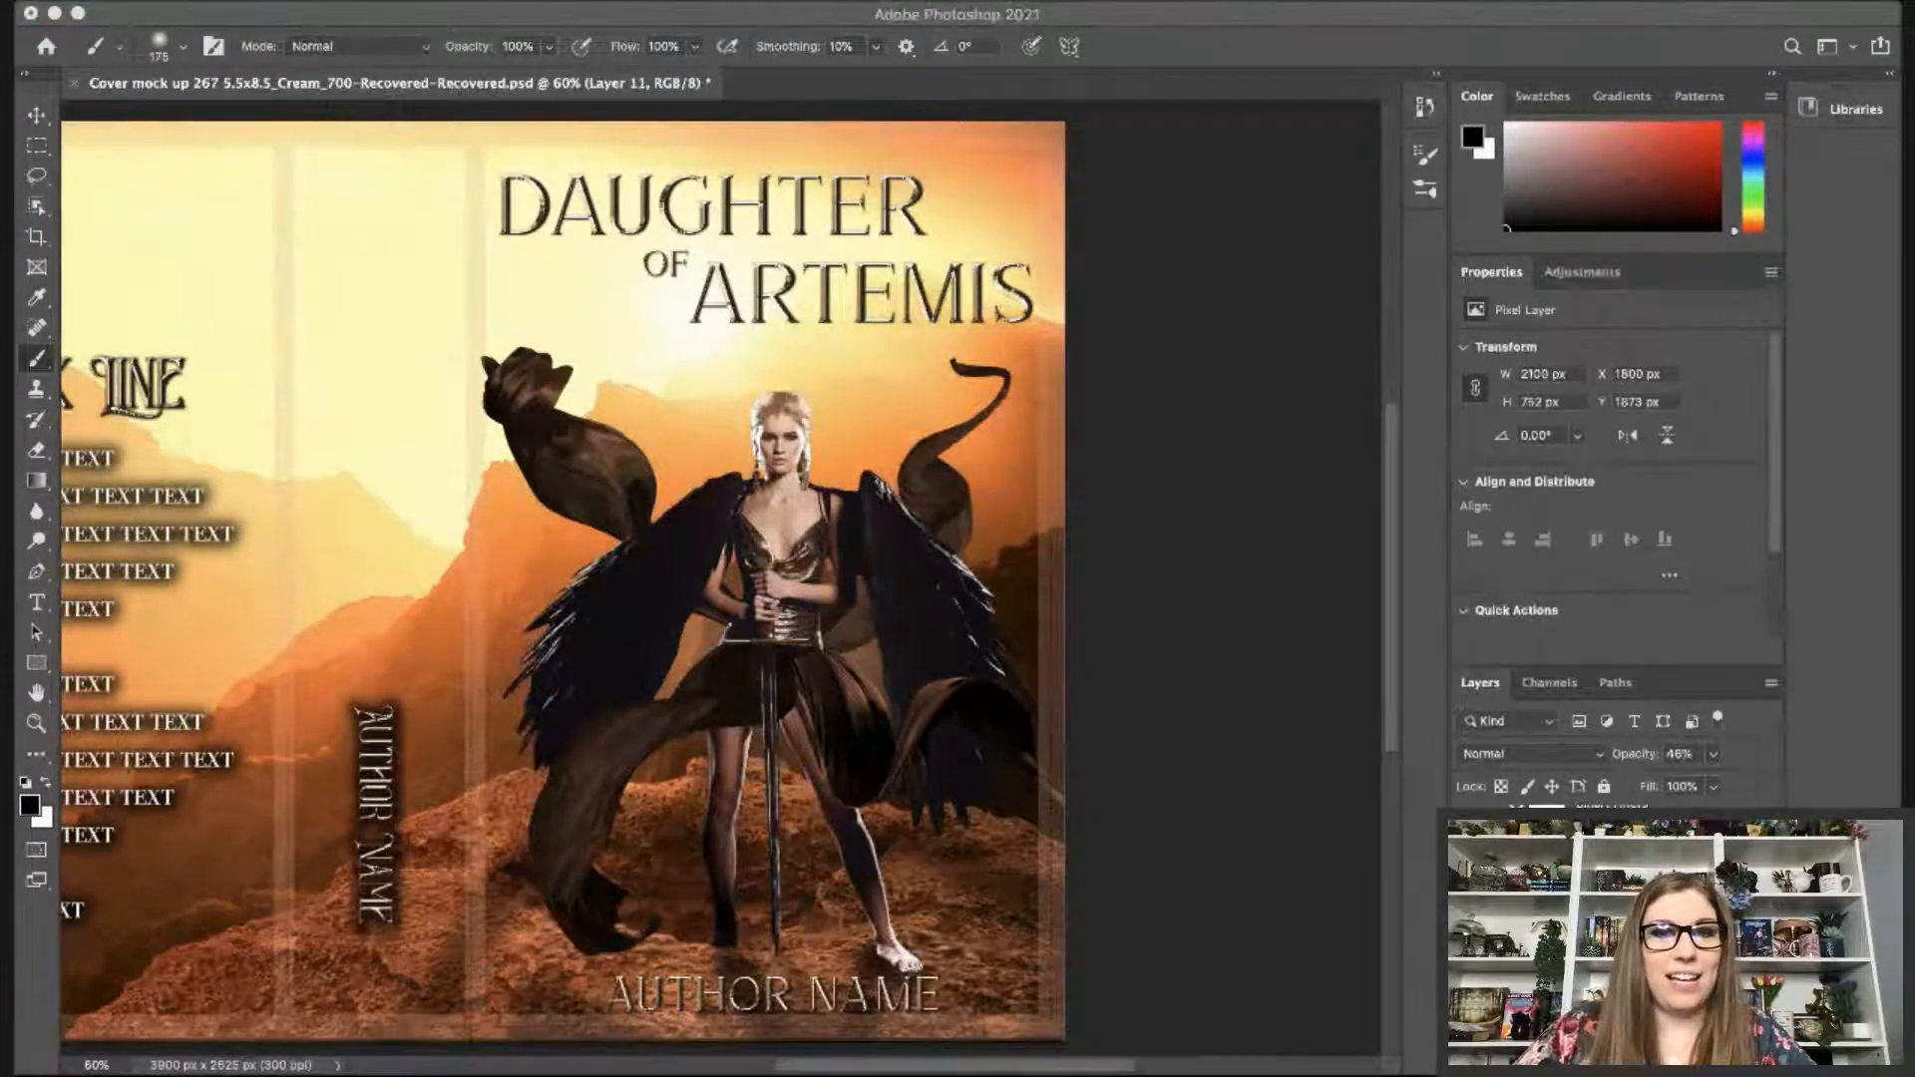
pyautogui.click(1254, 240)
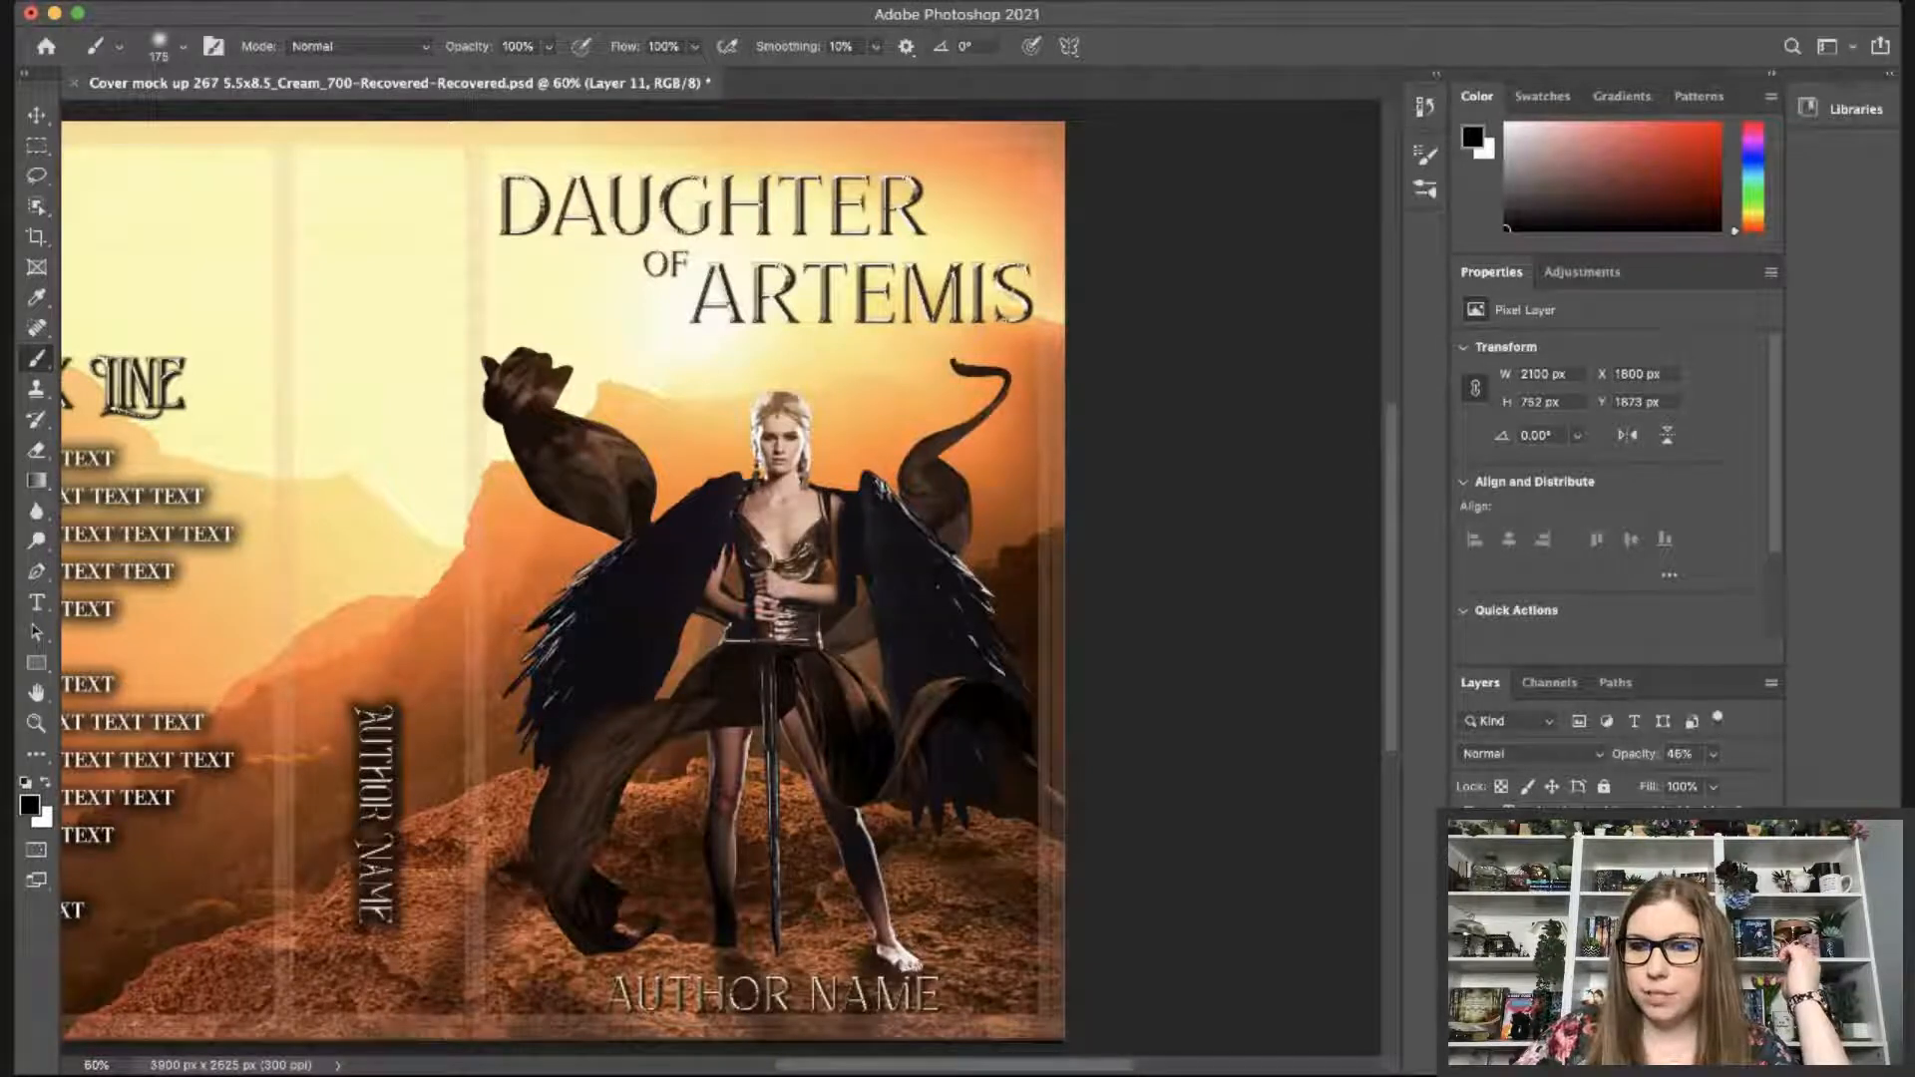
# Select the sun layer and shift it slightly downward behind the title and the warrior.
pyautogui.click(1616, 848)
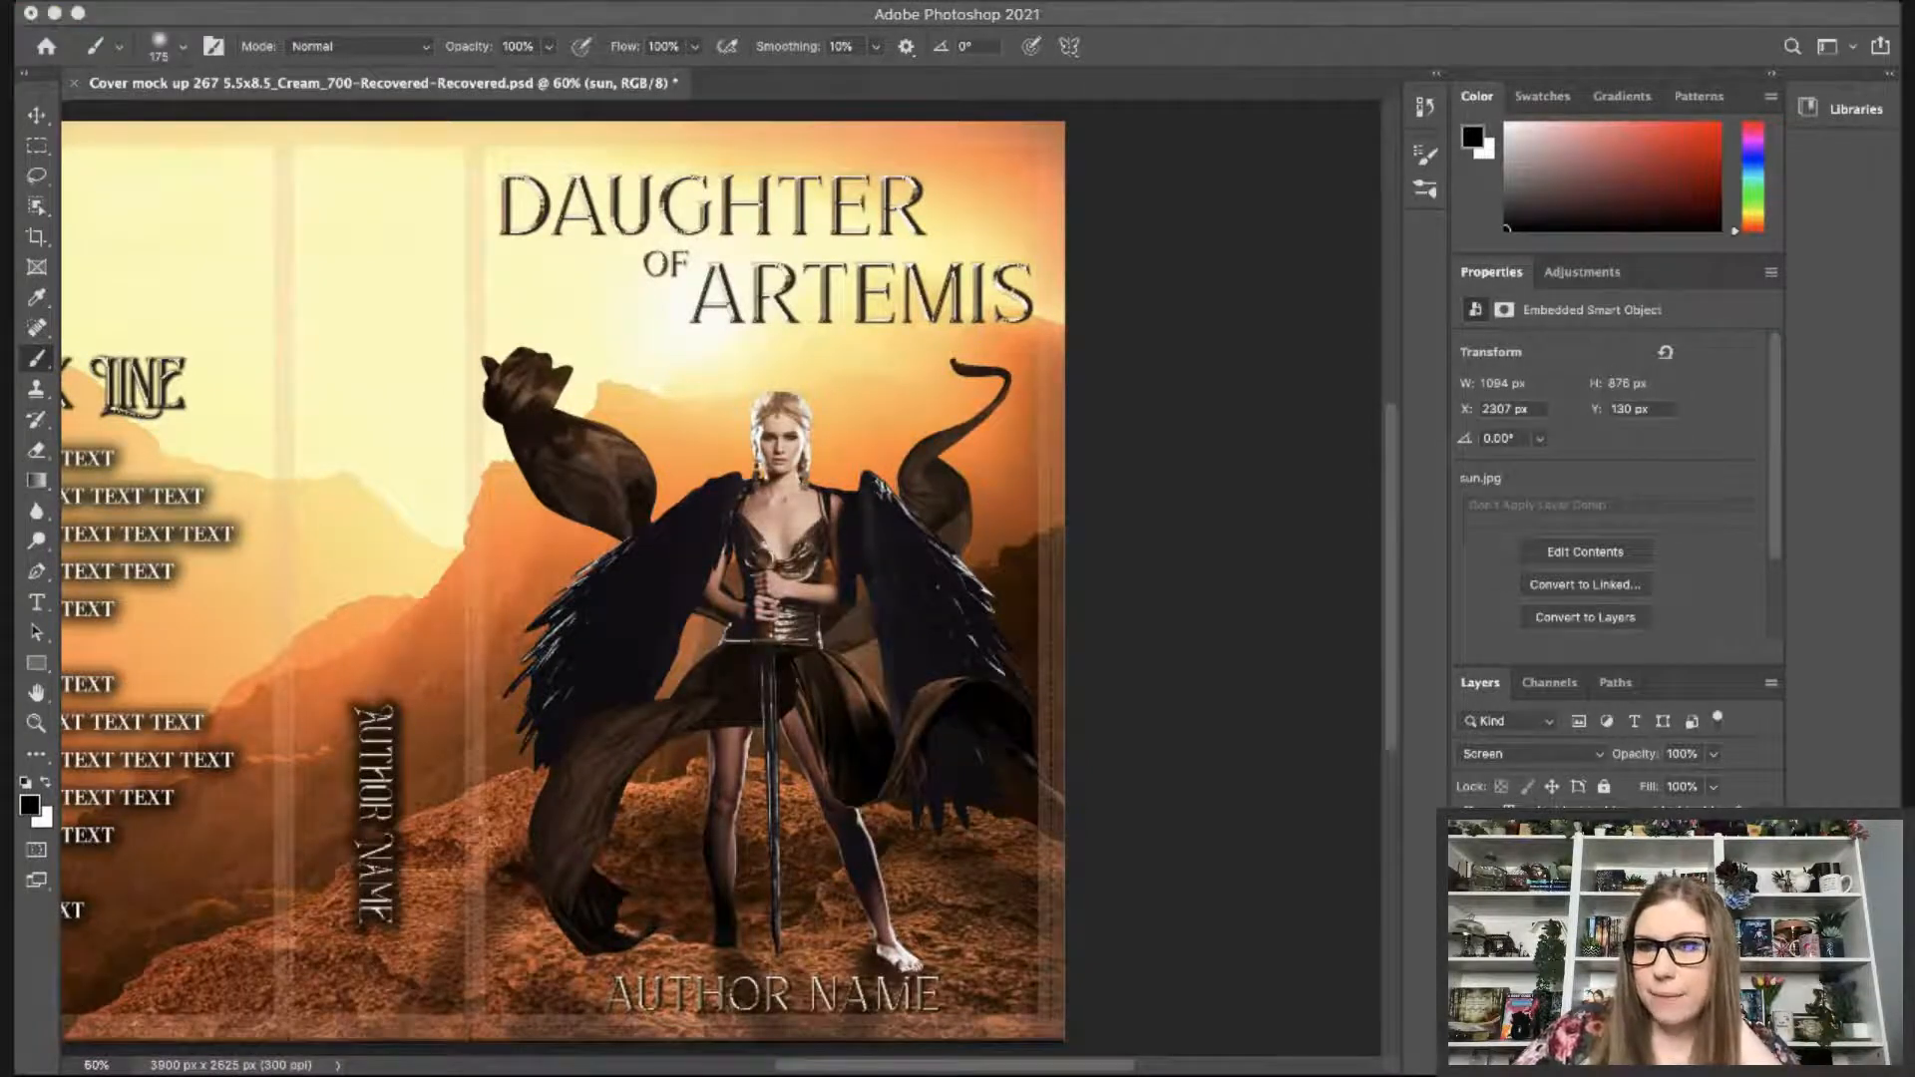
pyautogui.press('super+t')
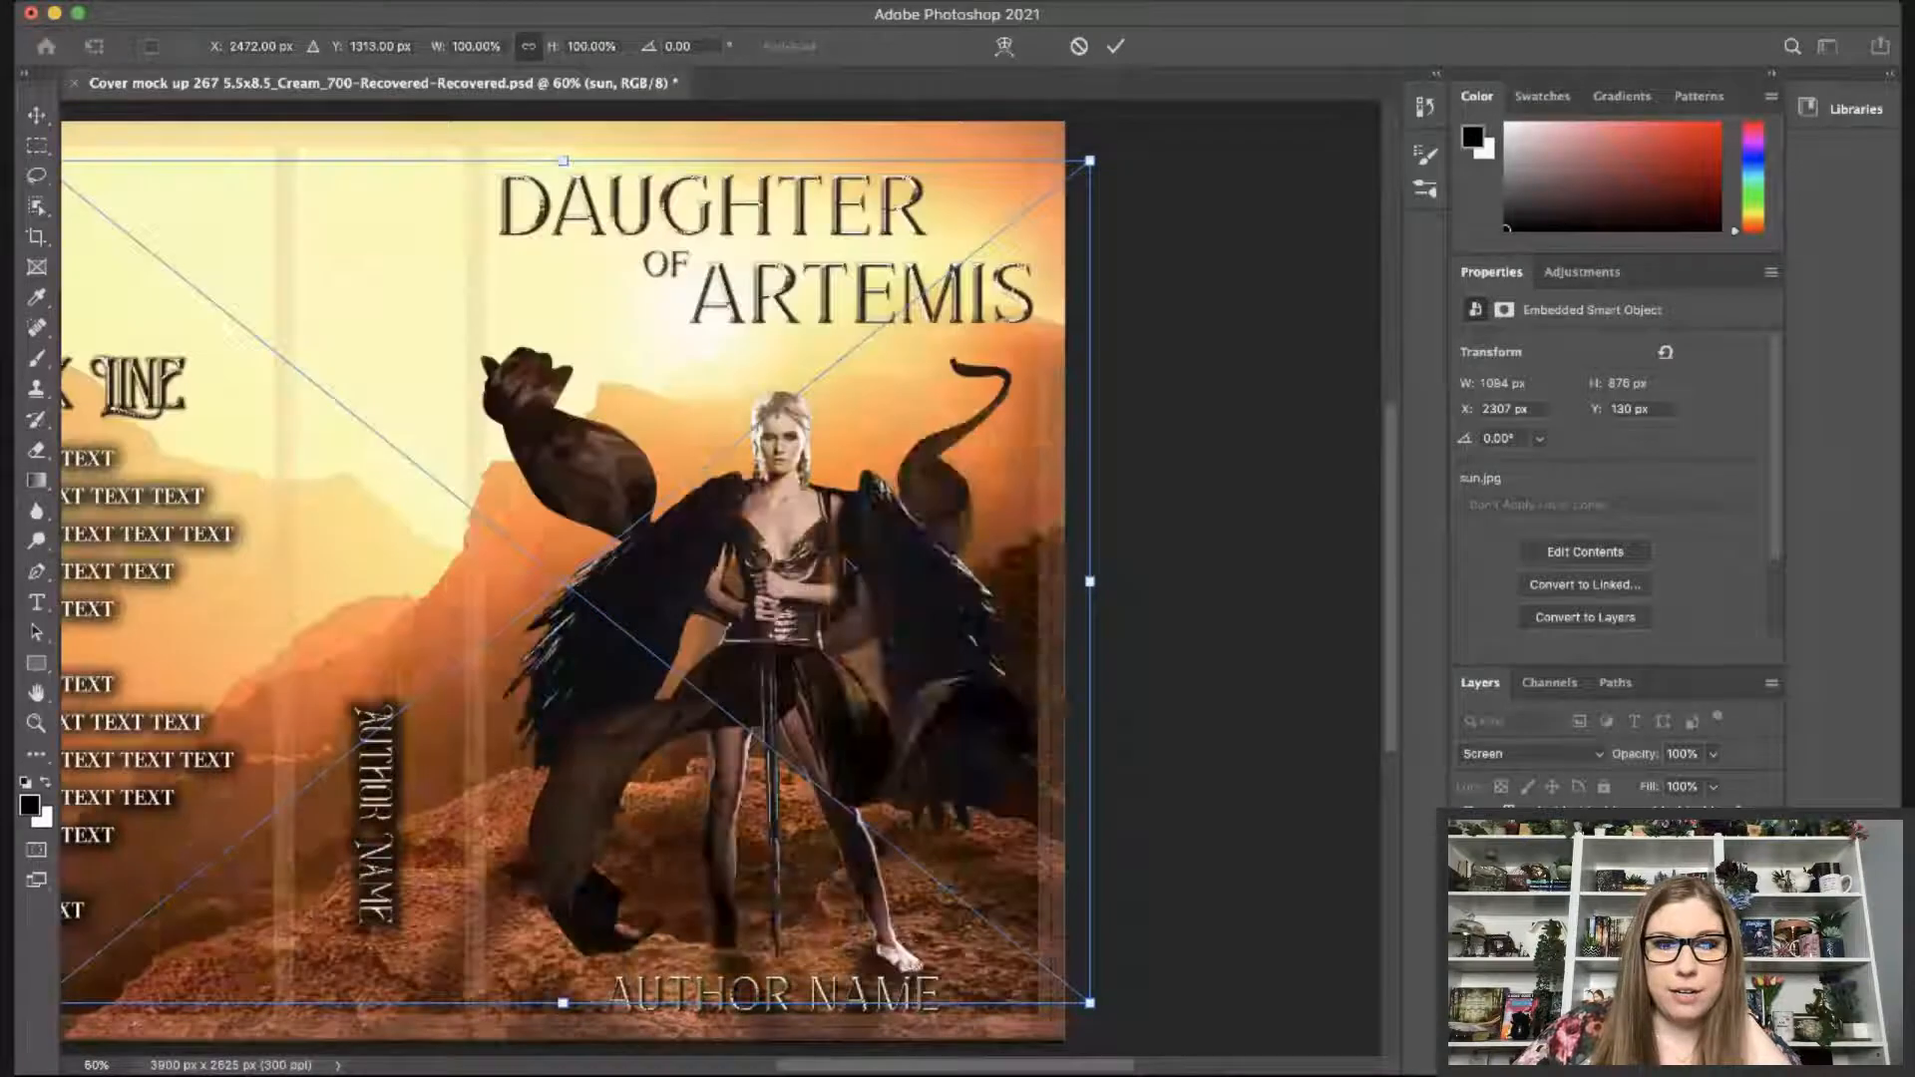
pyautogui.moveTo(878, 529); pyautogui.dragTo(888, 596)
pyautogui.press('Return')
# Reduce the opacity of the bokeh5 overlay, blended in Screen mode, to about 65%.
pyautogui.click(1713, 754)
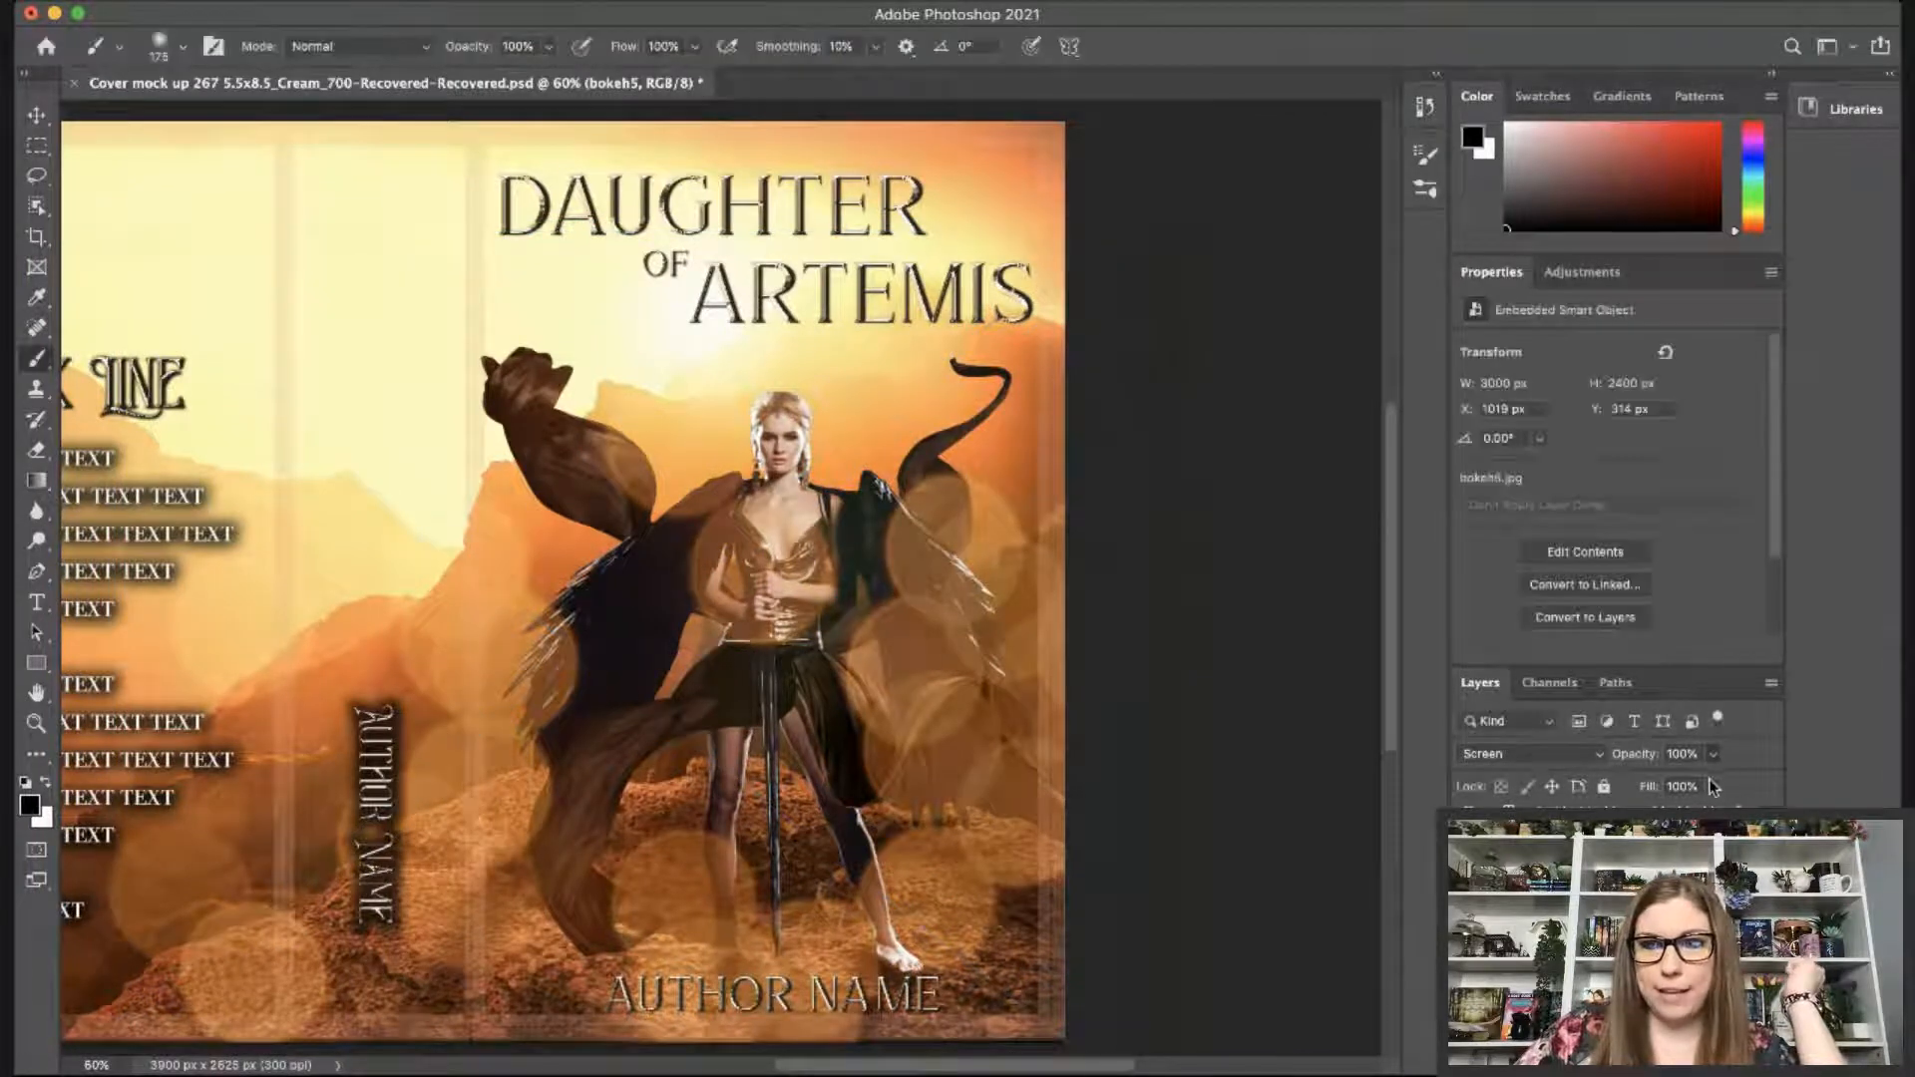
pyautogui.moveTo(1709, 781)
pyautogui.mouseDown()
pyautogui.moveTo(1636, 785)
pyautogui.moveTo(1666, 780)
pyautogui.mouseUp()
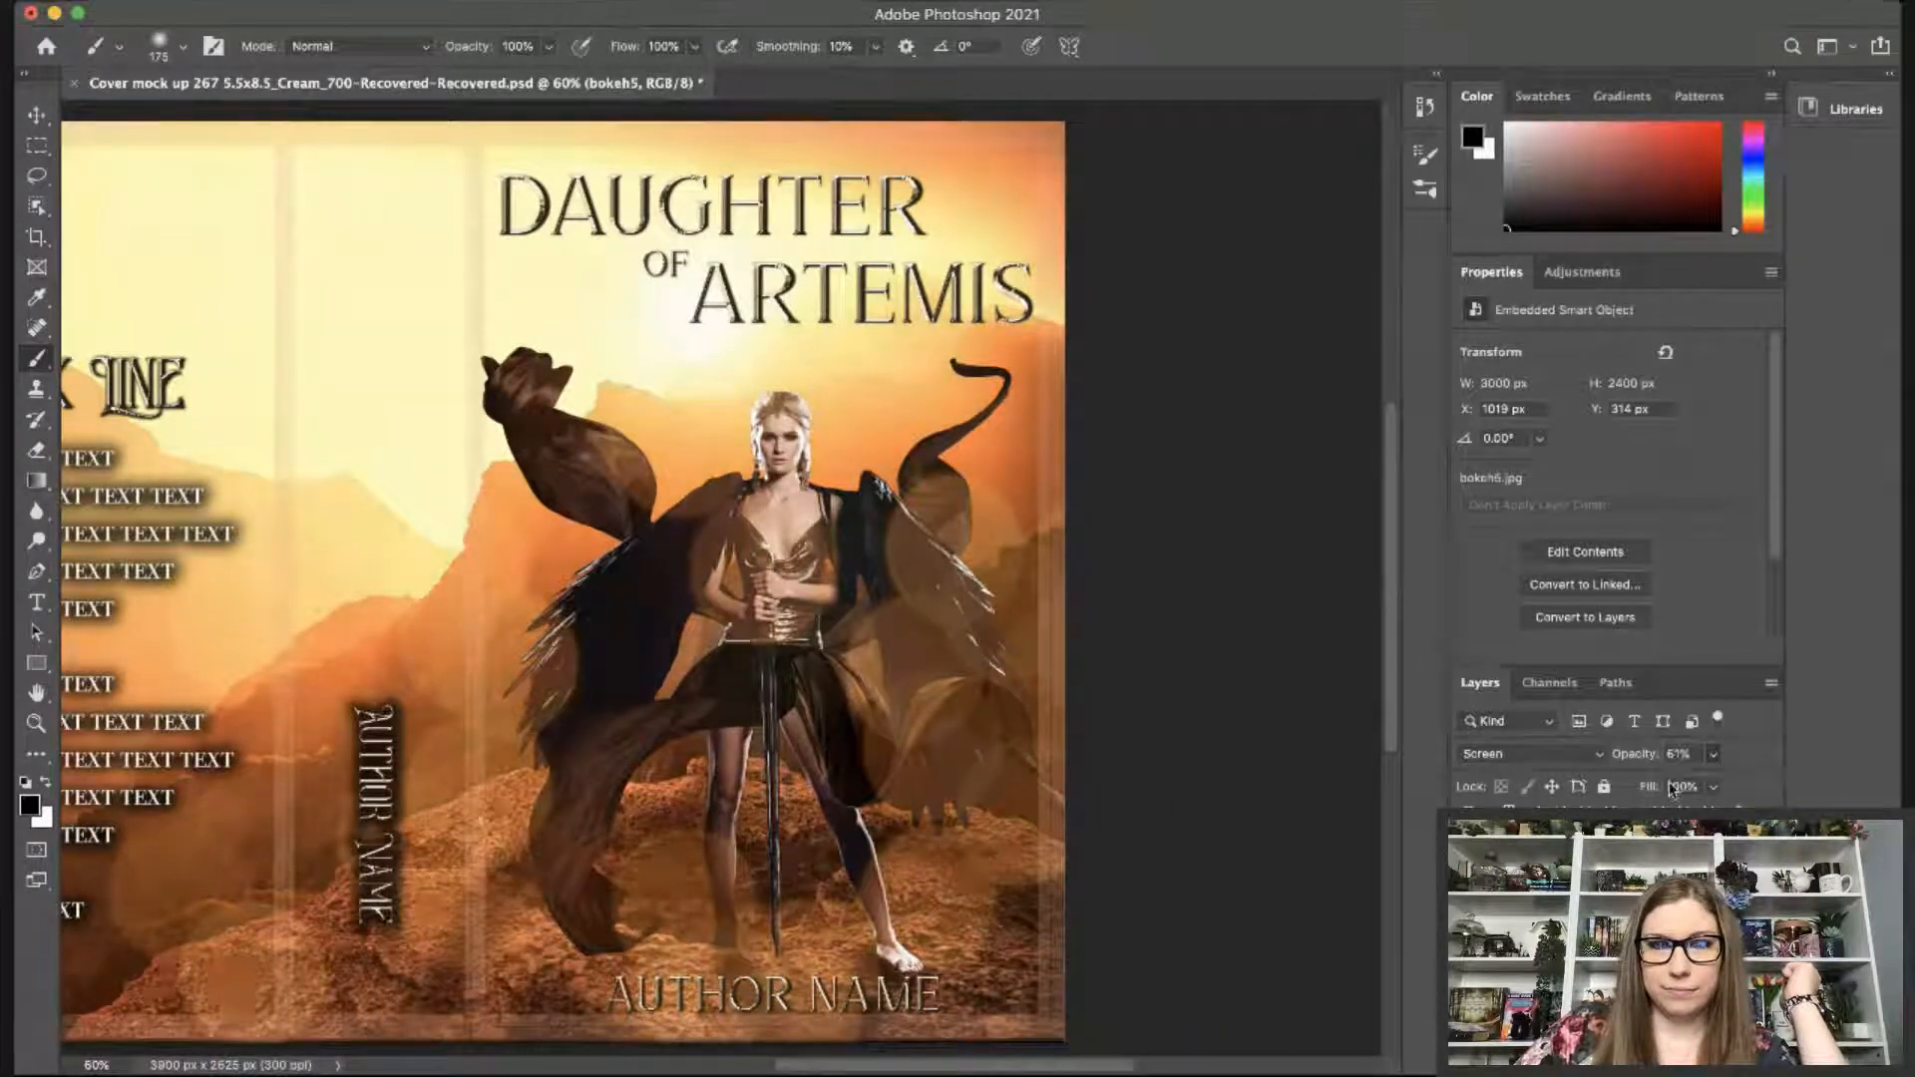
pyautogui.moveTo(1676, 785); pyautogui.dragTo(1675, 788)
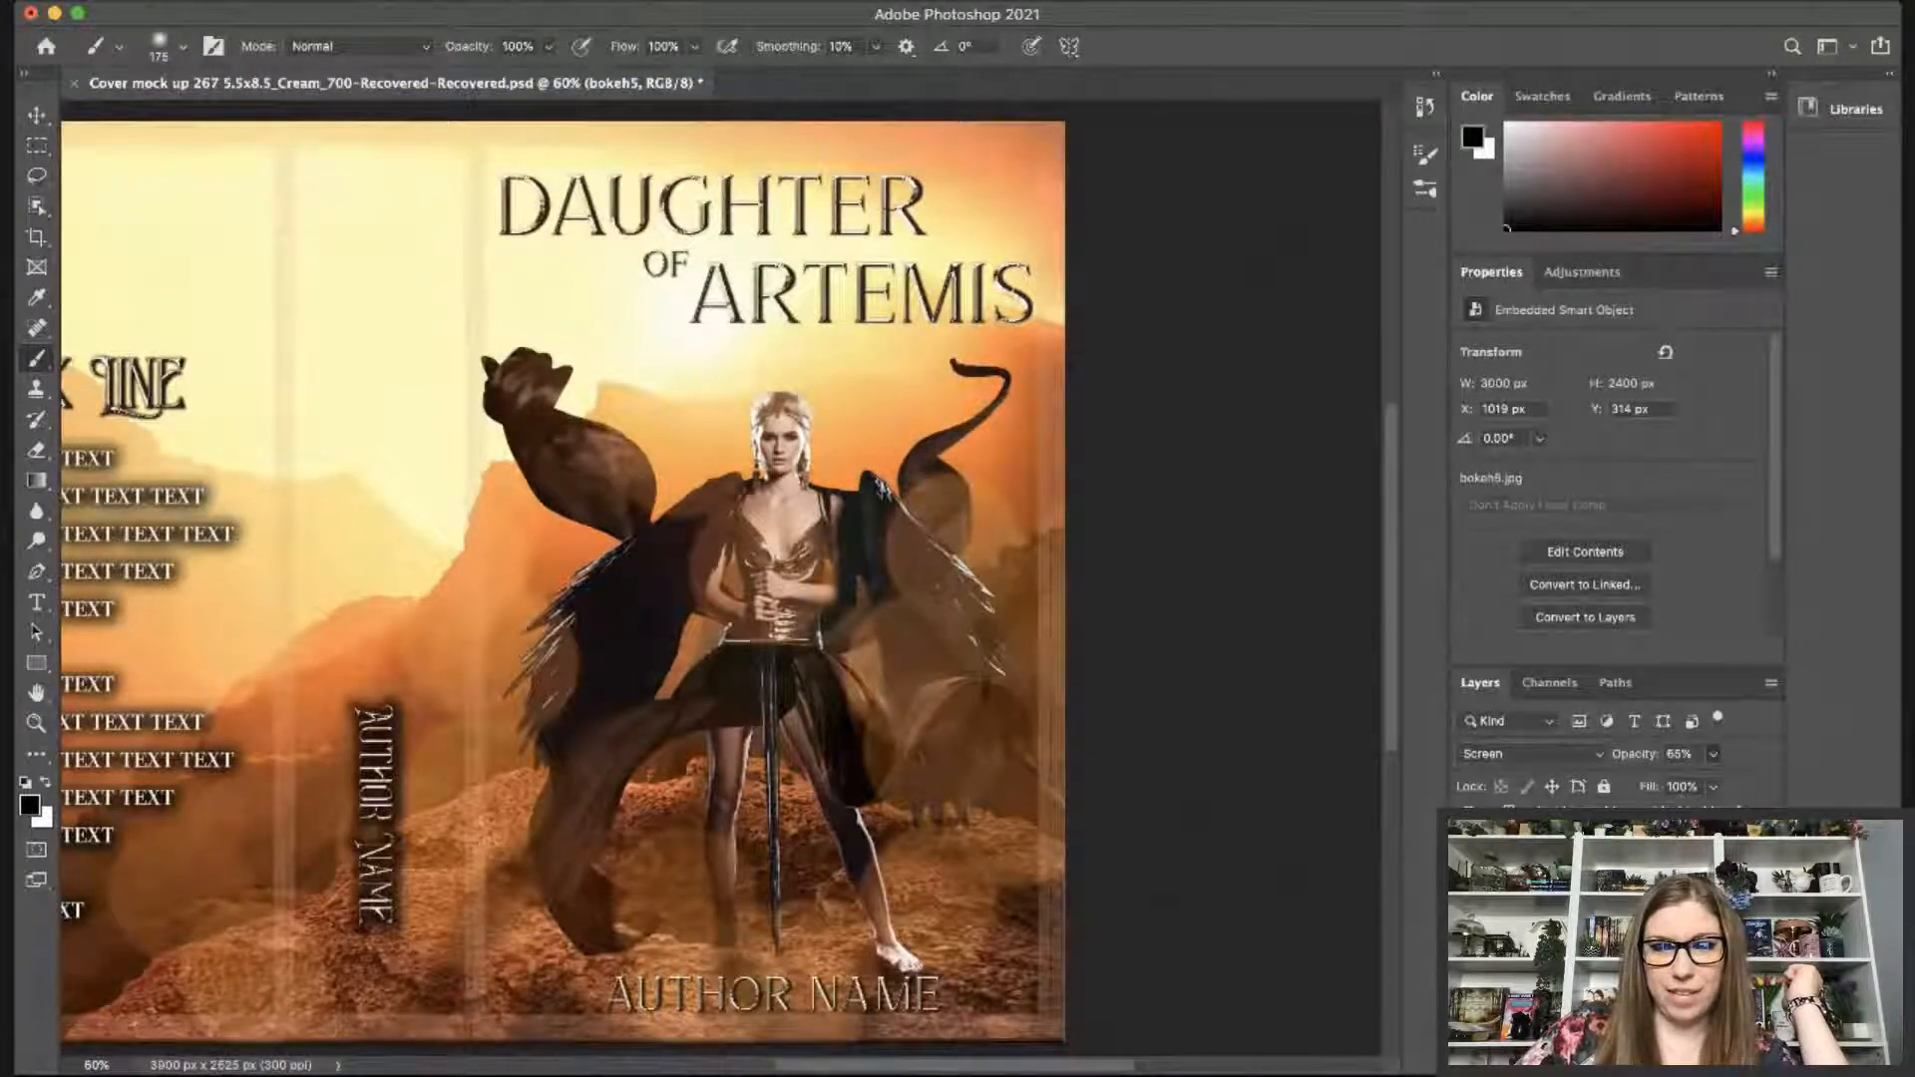
# Toggle the bokeh5 overlay's visibility to compare the cover with and without it.
pyautogui.press('super+comma')
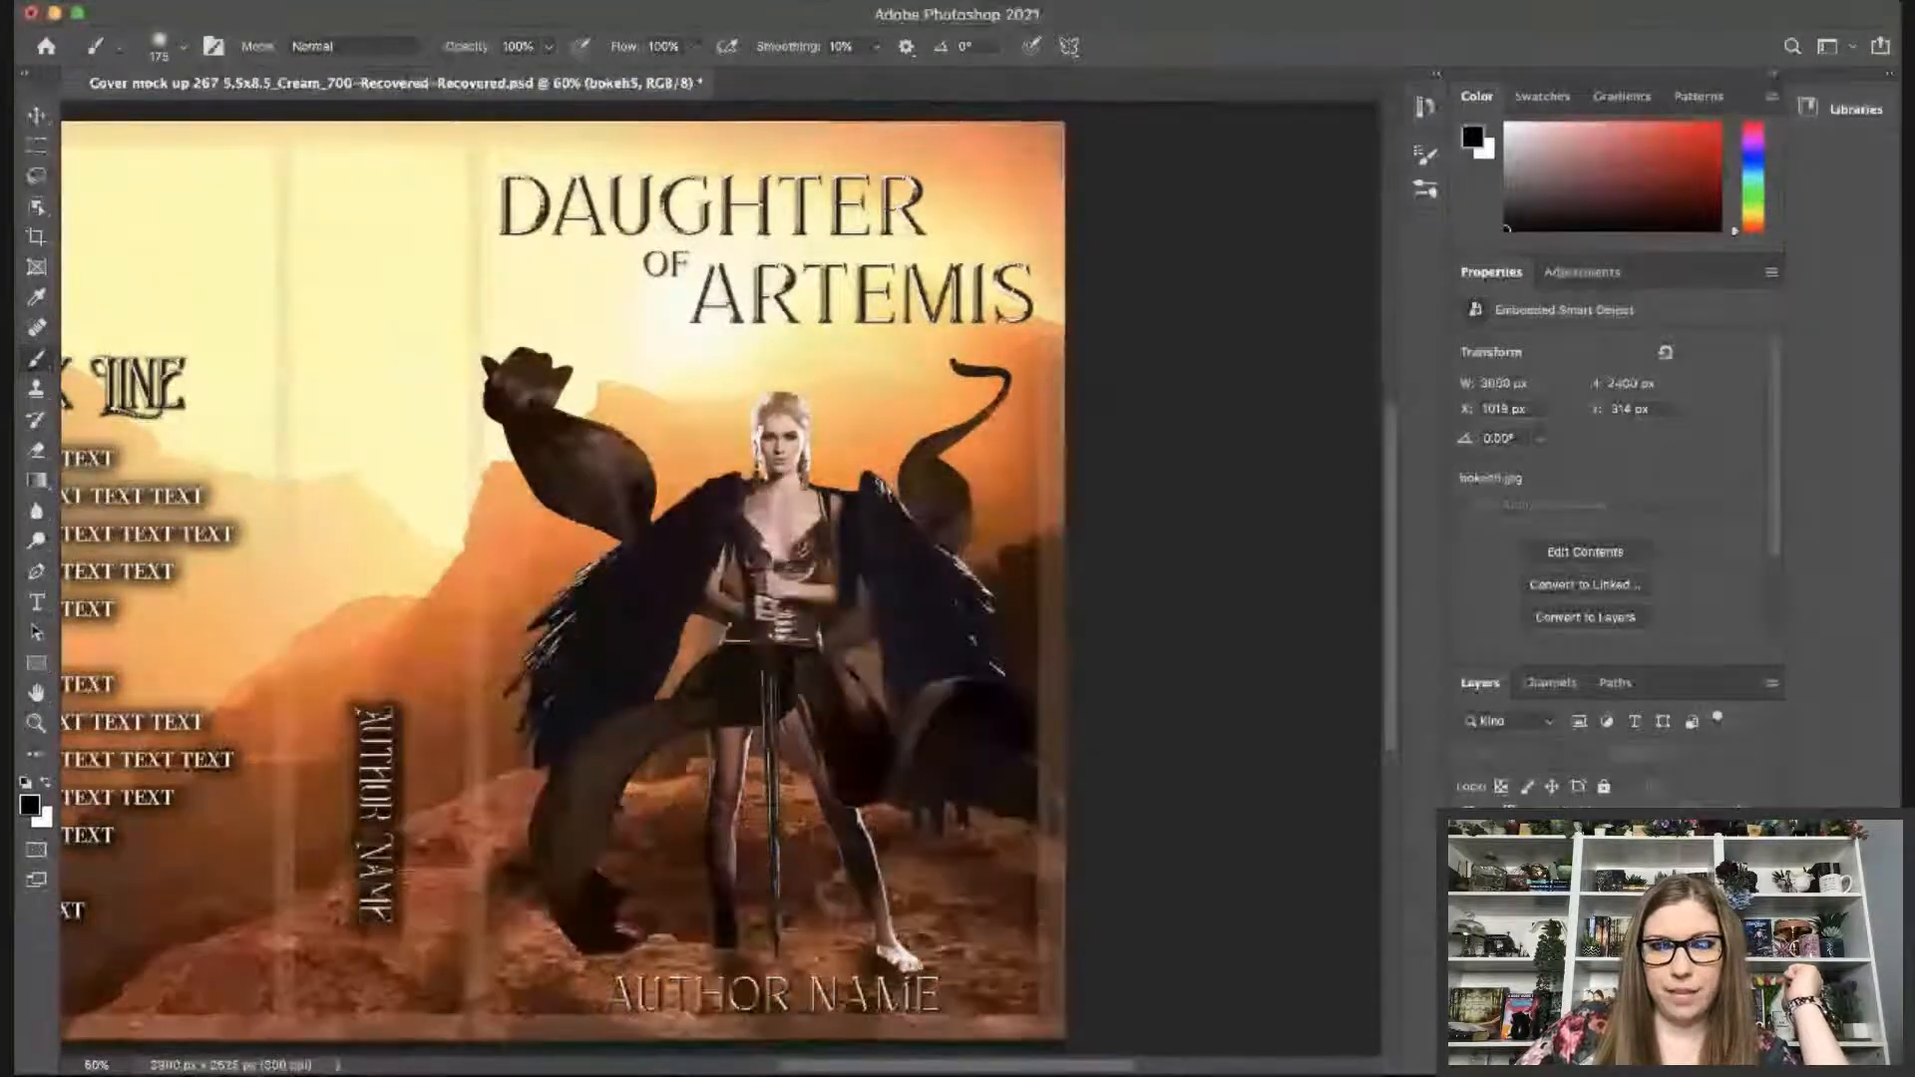
pyautogui.press('super+comma')
pyautogui.press('super+comma')
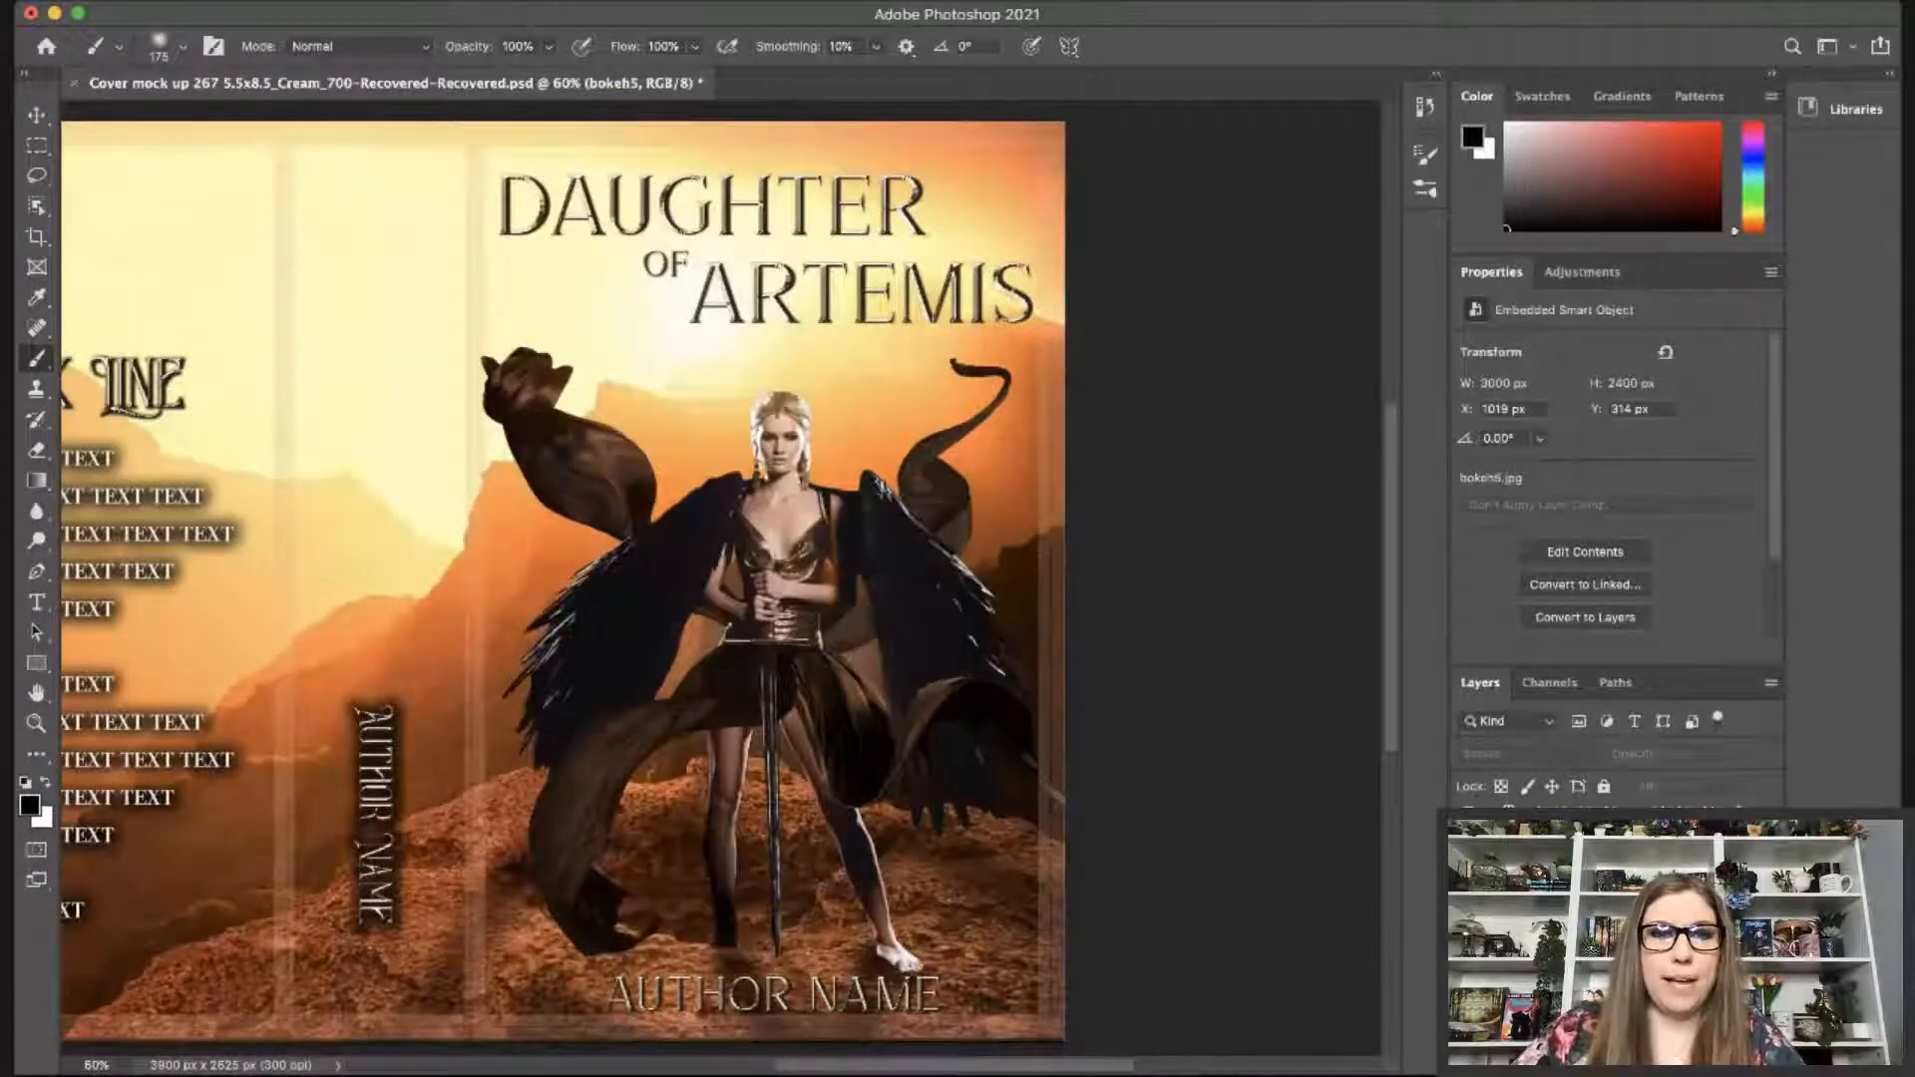
pyautogui.press('super+comma')
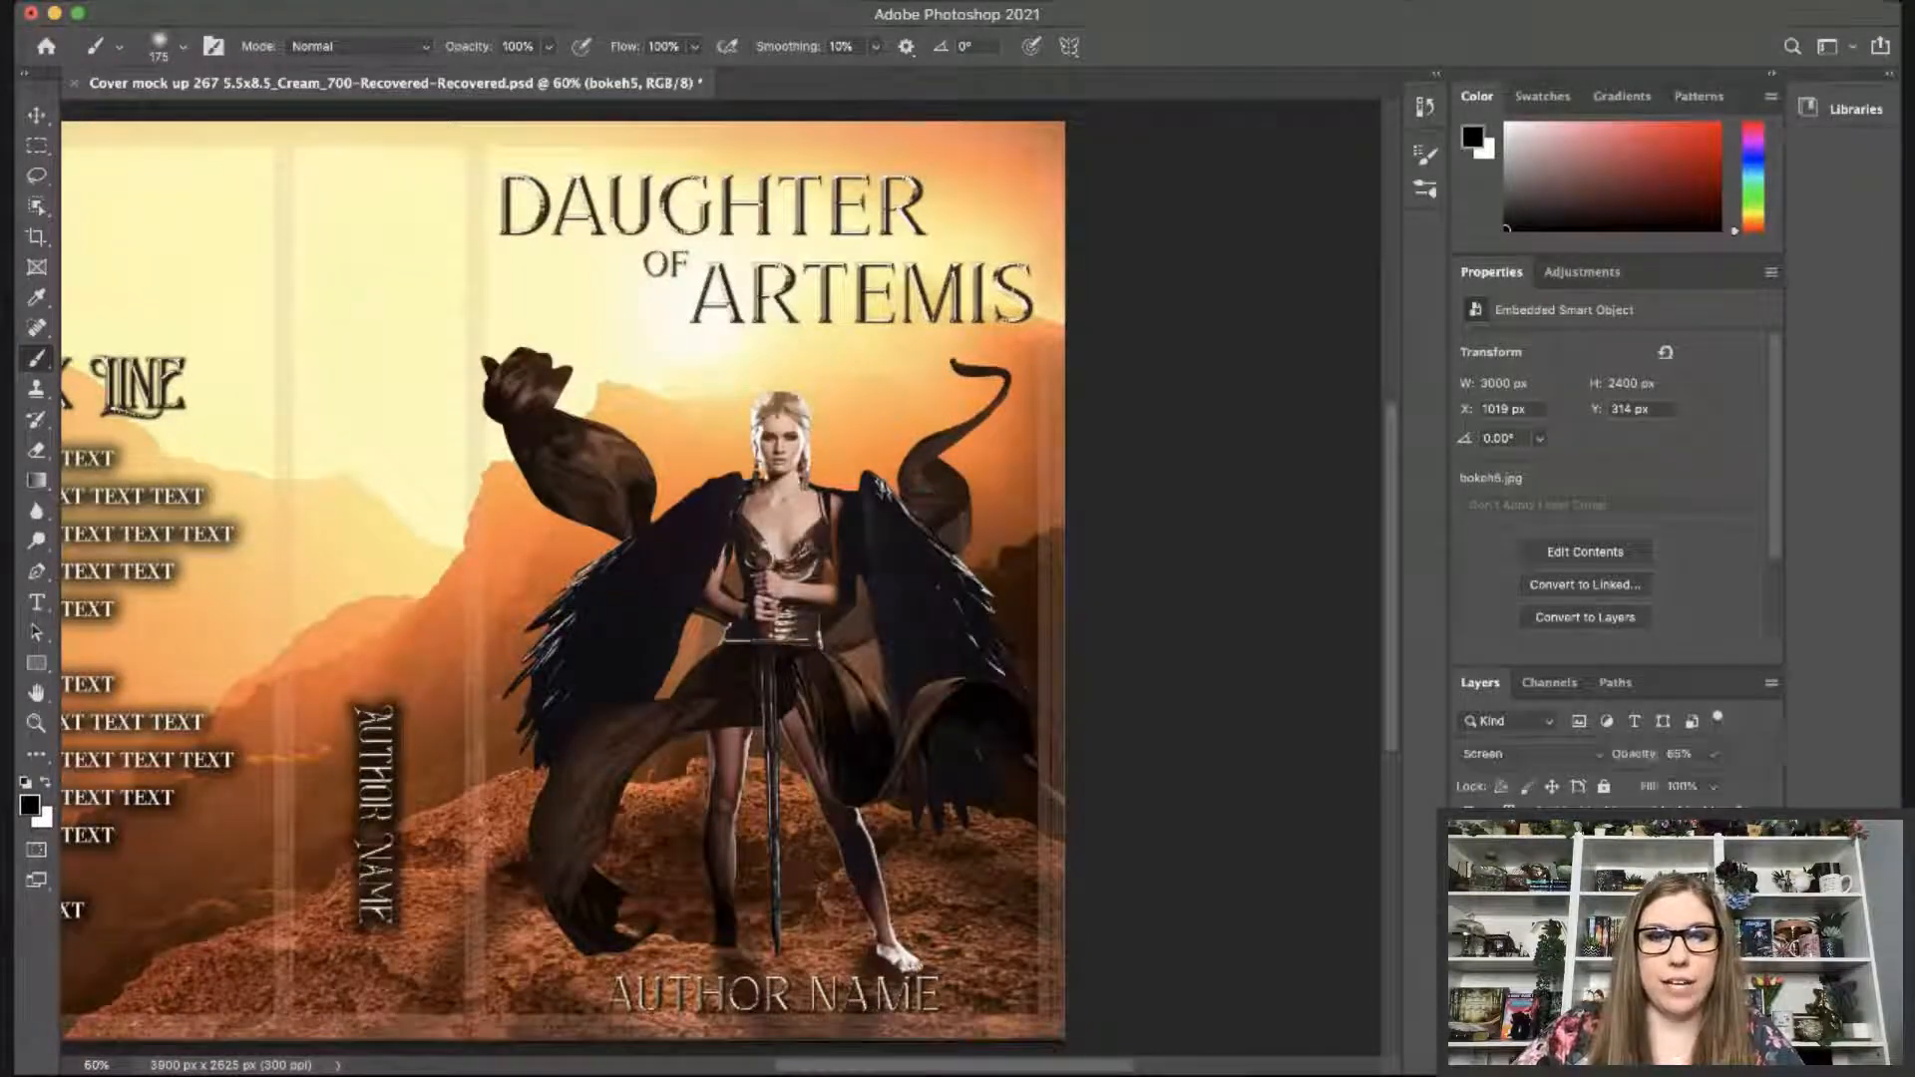
pyautogui.press('super+t')
pyautogui.moveTo(572, 706)
pyautogui.mouseDown()
pyautogui.moveTo(668, 851)
pyautogui.moveTo(1125, 851)
pyautogui.moveTo(835, 858)
pyautogui.moveTo(678, 989)
pyautogui.mouseUp()
pyautogui.press('Return')
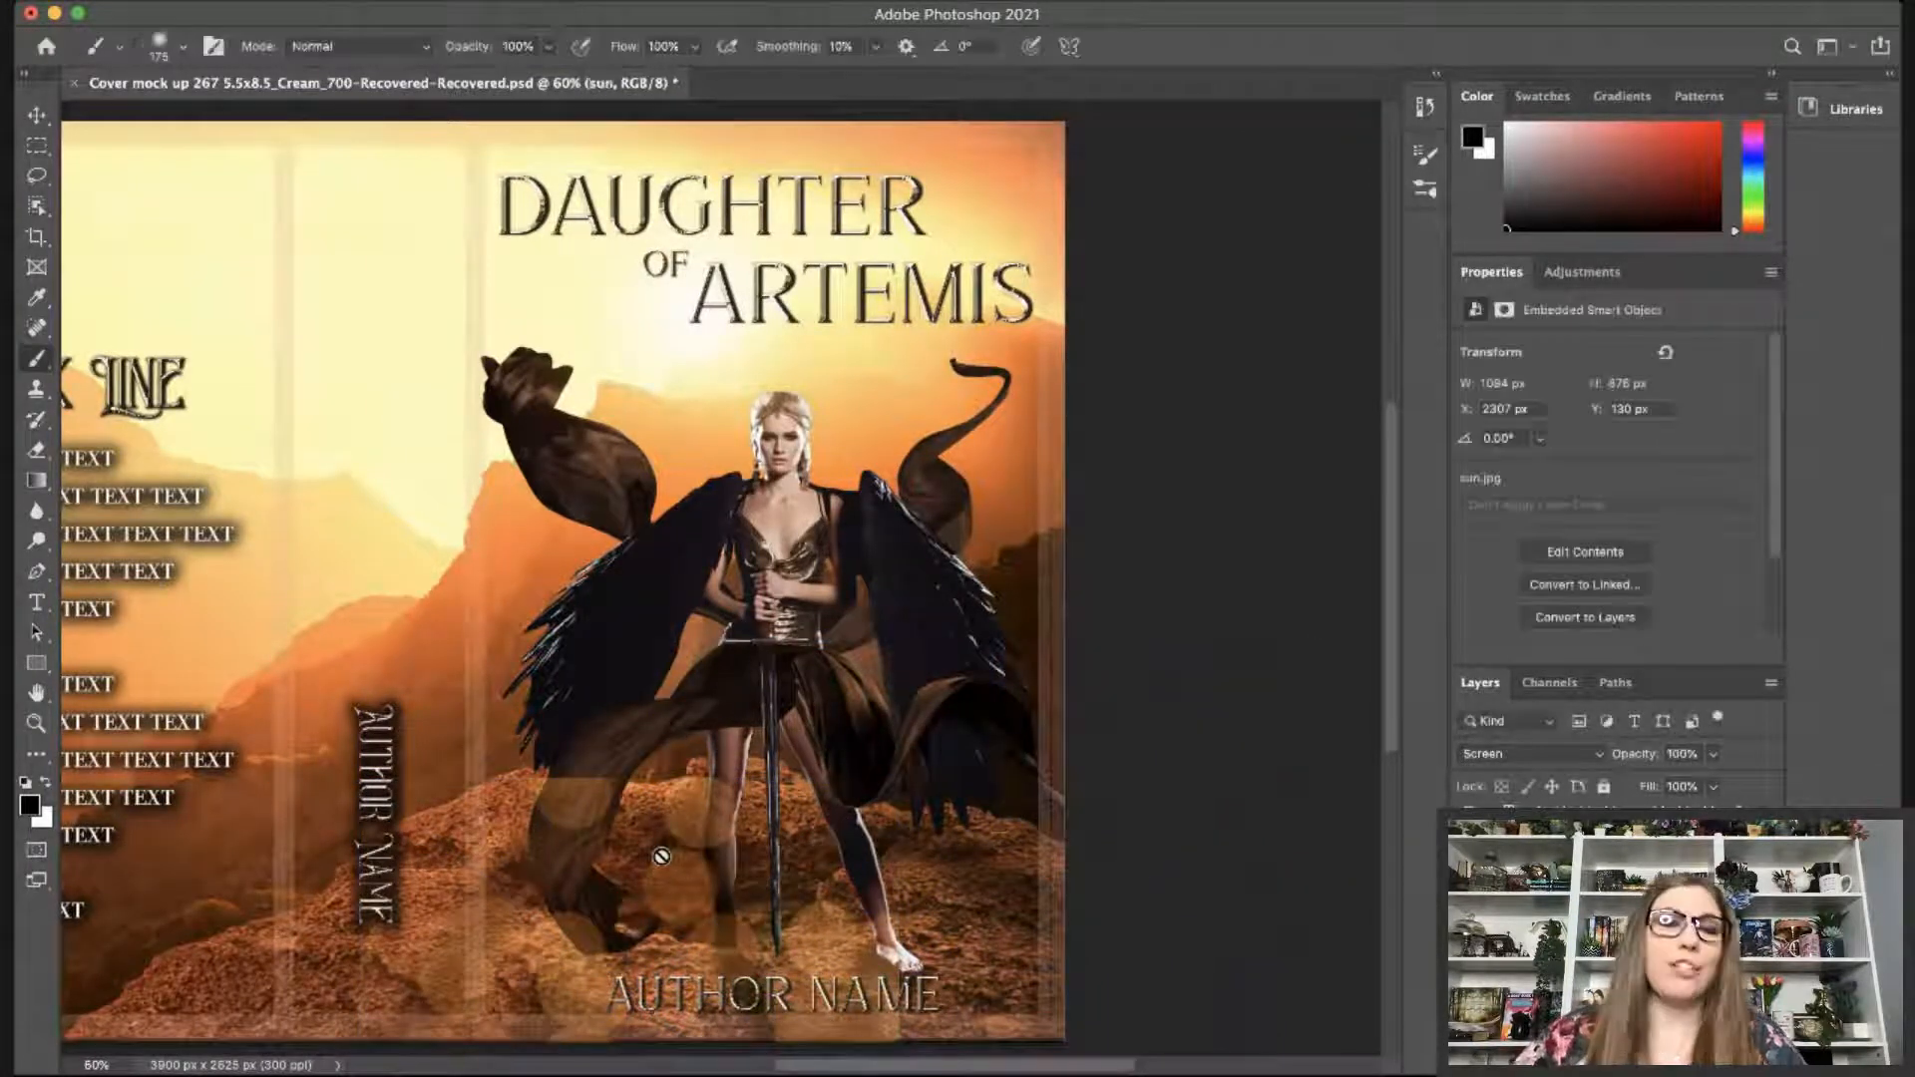
# Place the Flare 73 image in Screen mode, enlarged to about 4217 px wide with its glow at the front cover's lower right edge.
pyautogui.press('v')
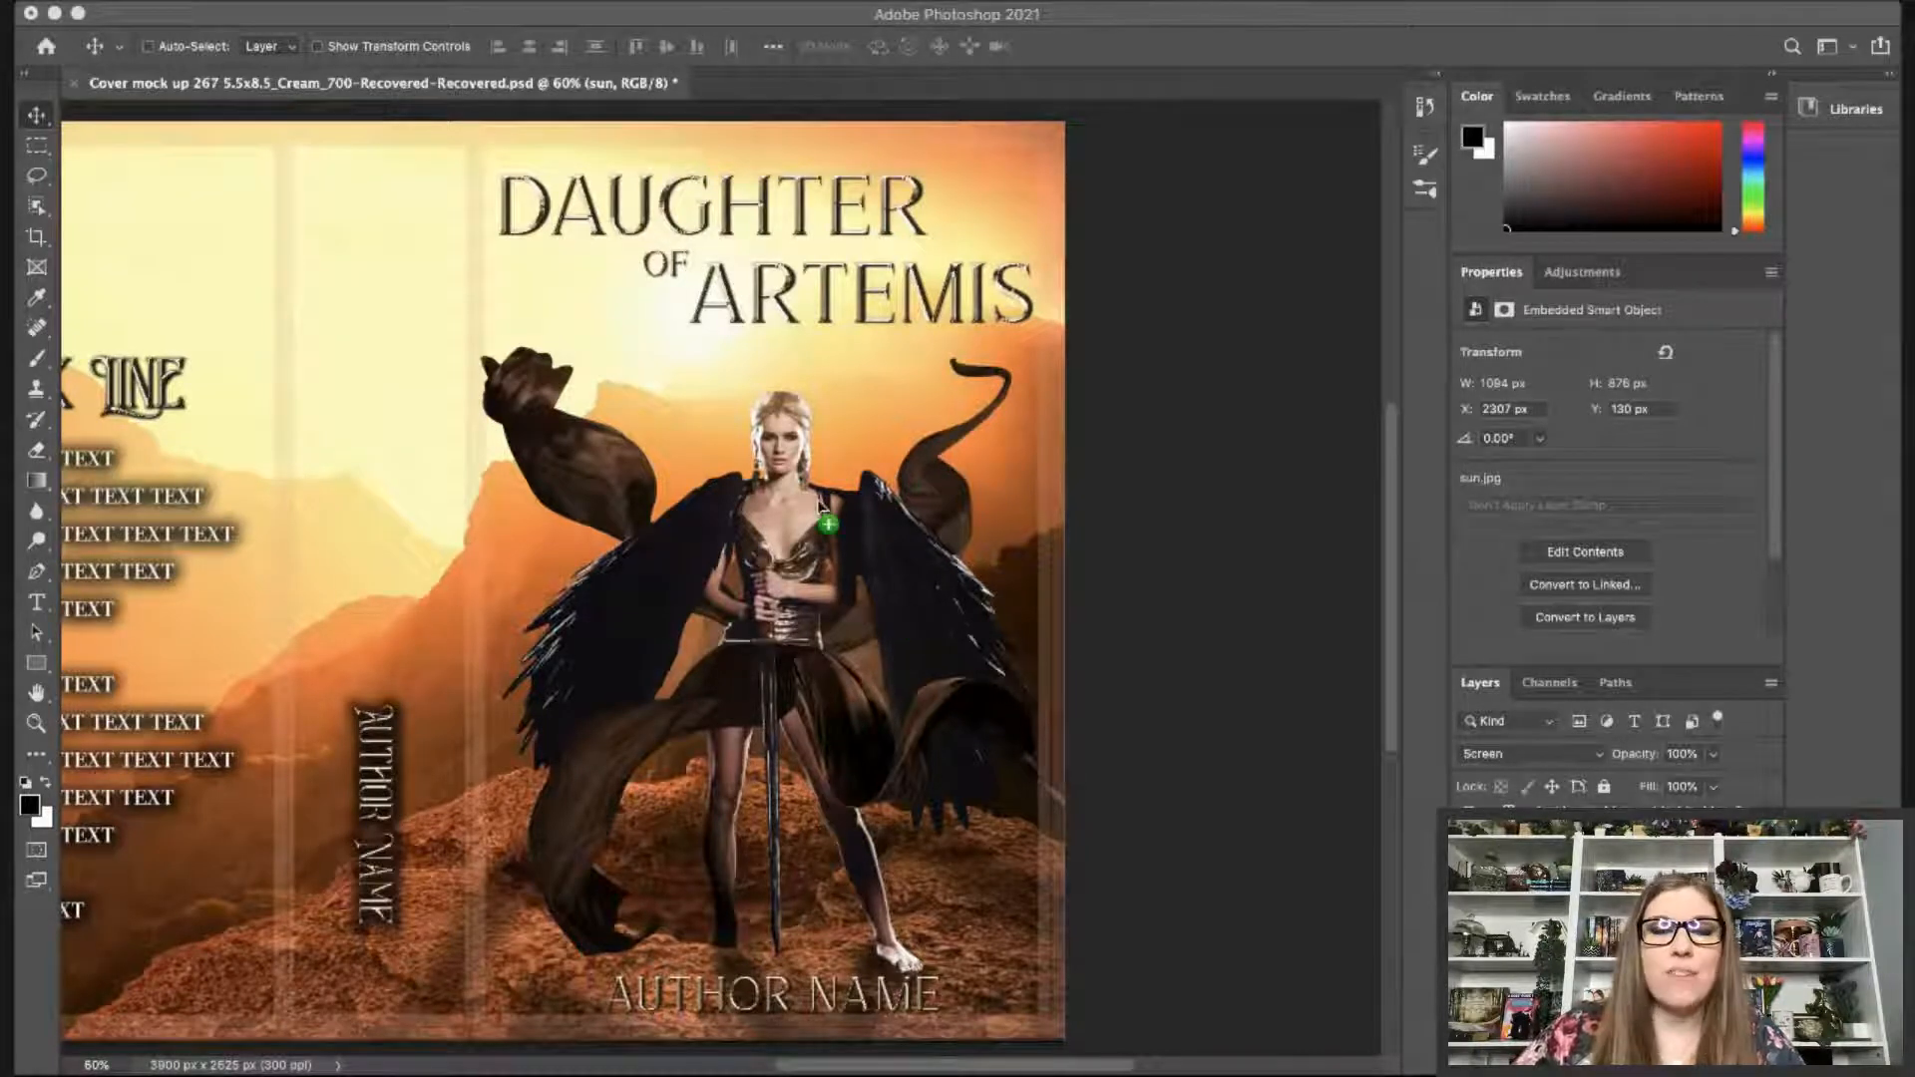
pyautogui.press('super+t')
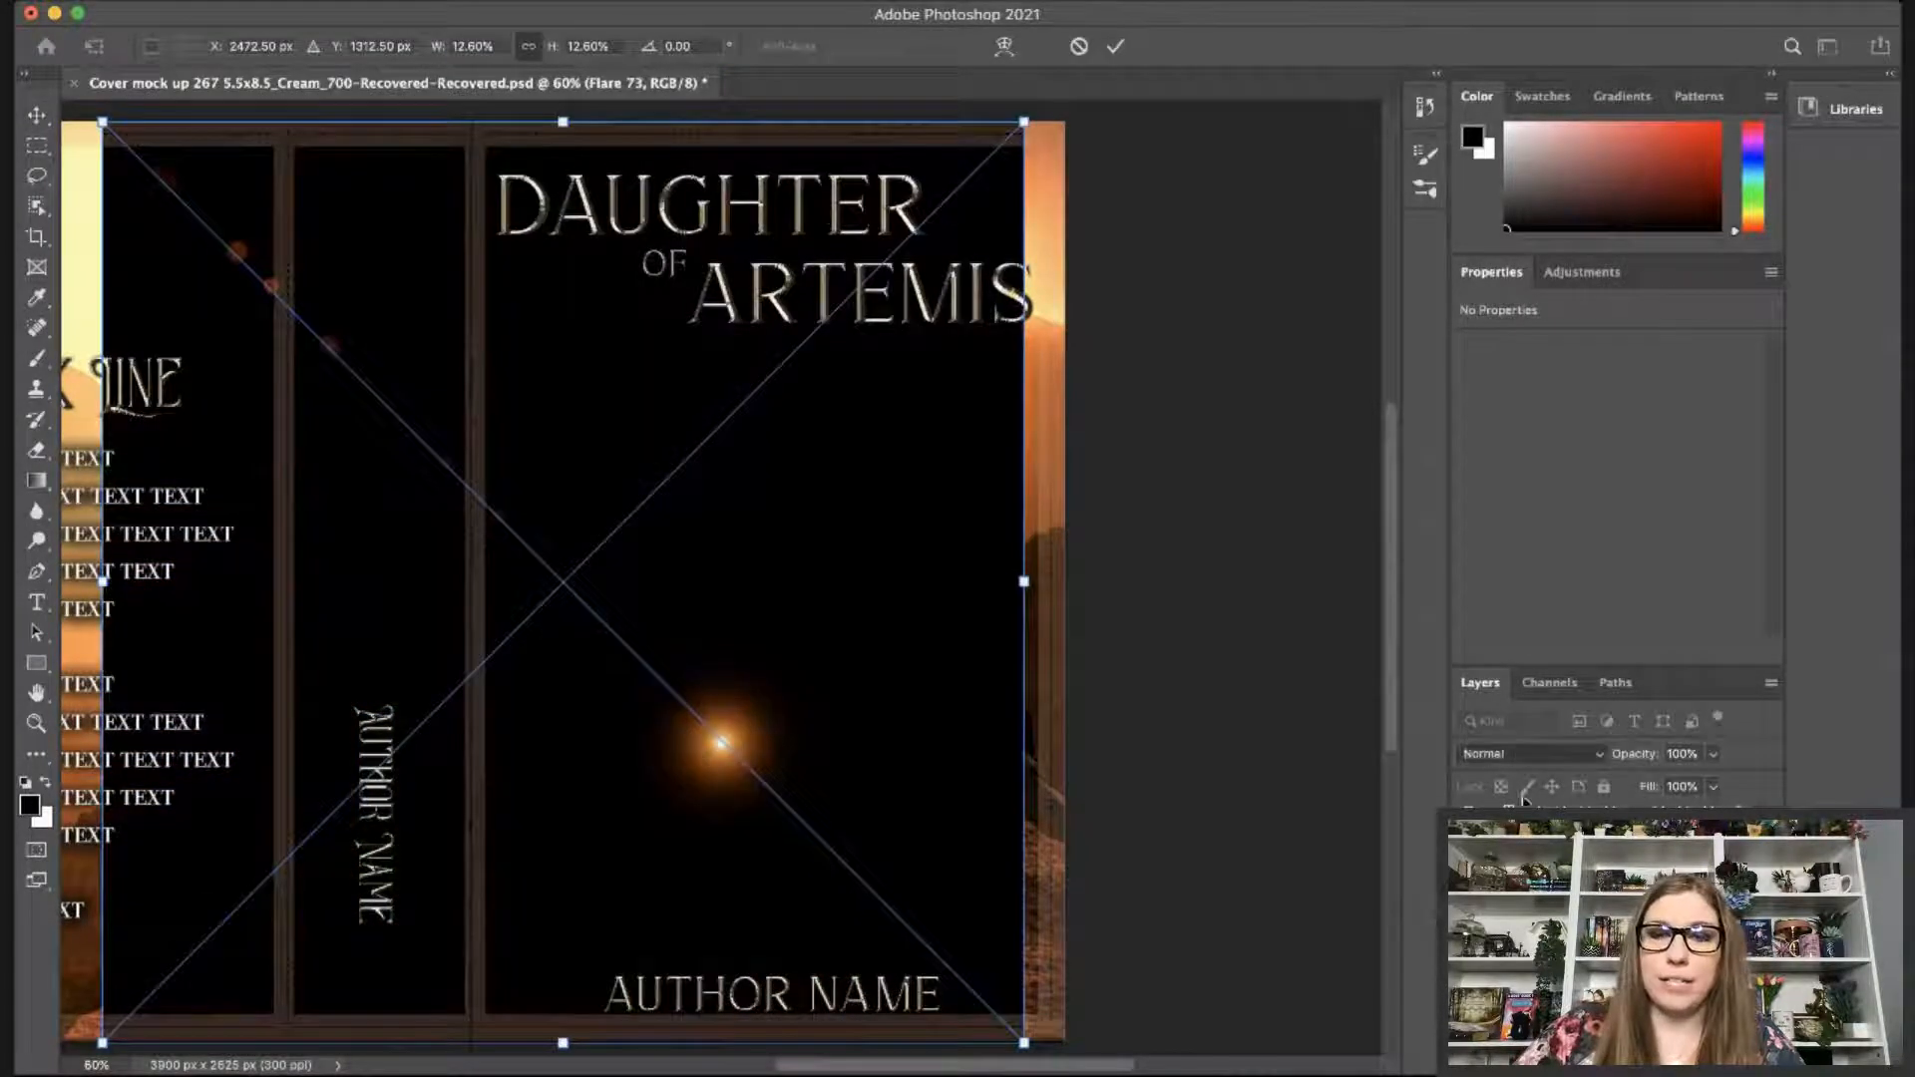
pyautogui.hotkey('alt', 'shift', 's')
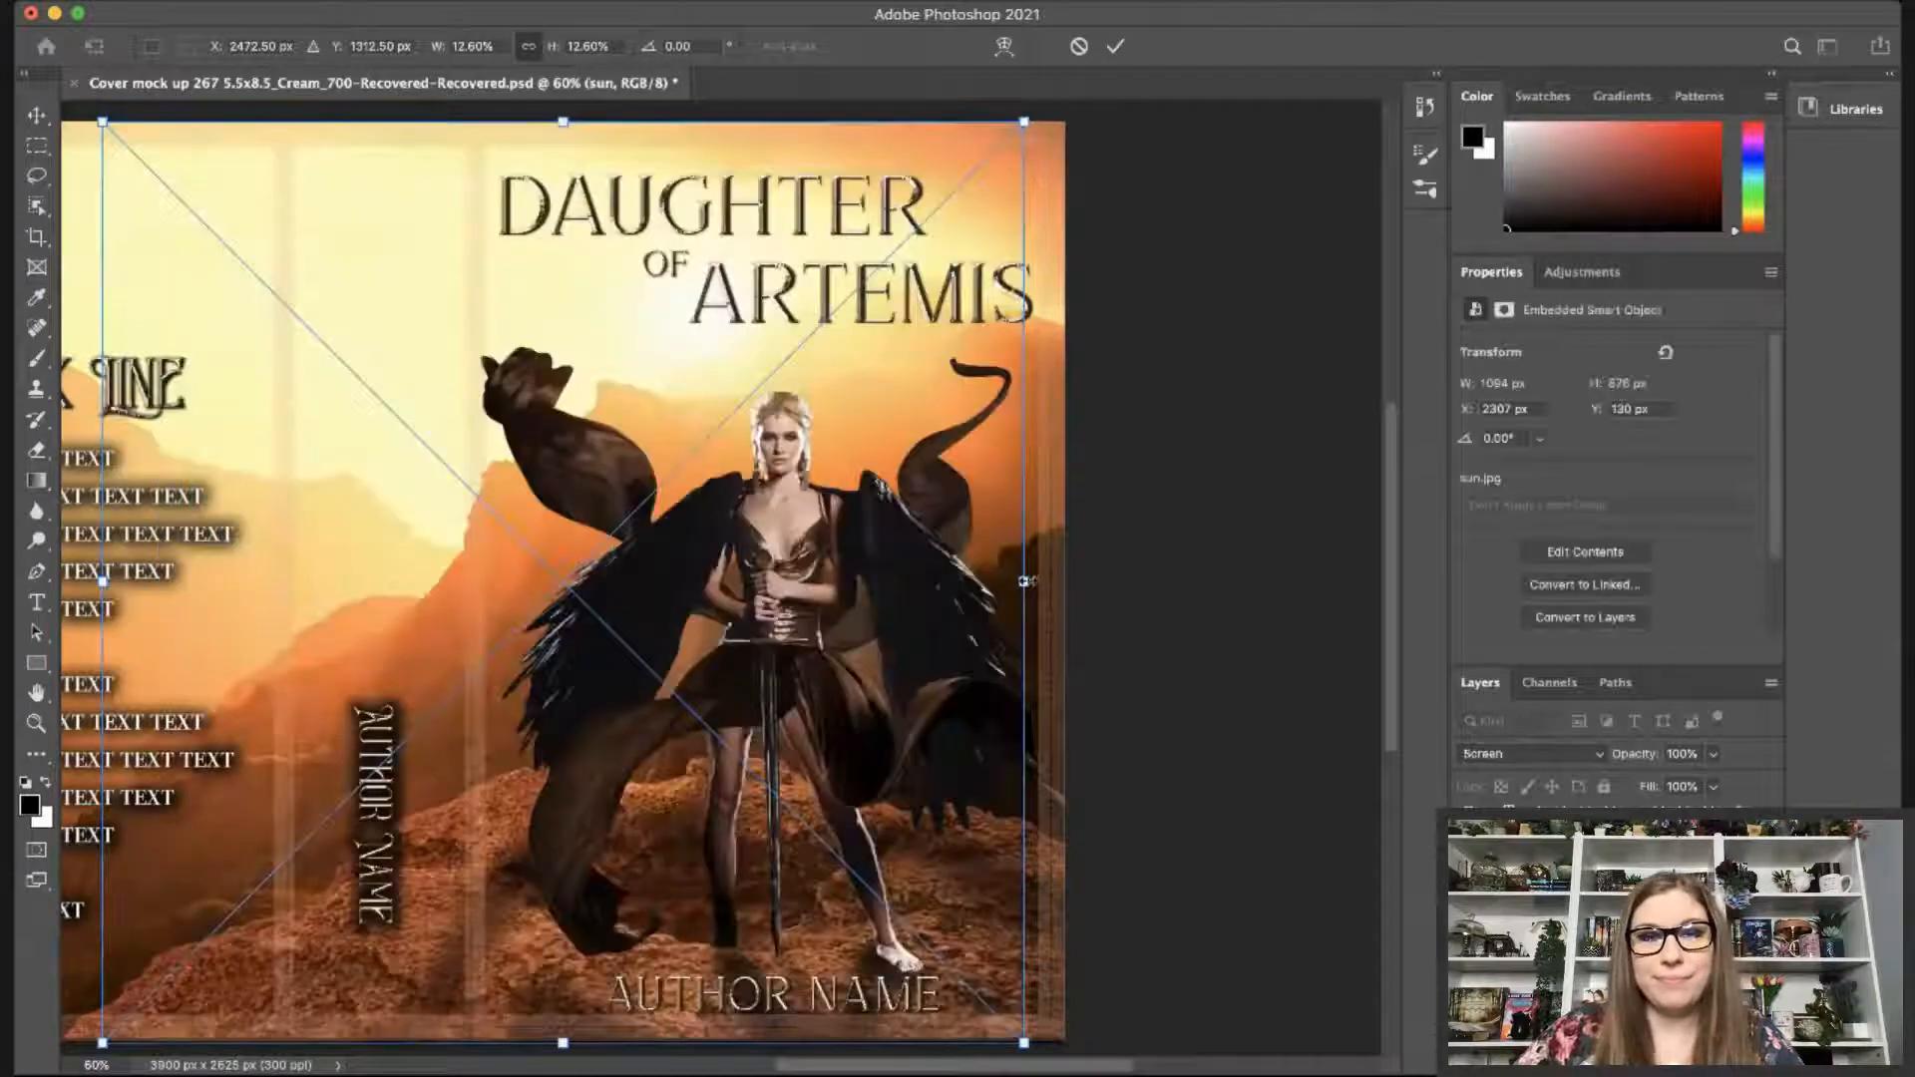
pyautogui.moveTo(1024, 582); pyautogui.dragTo(1577, 399)
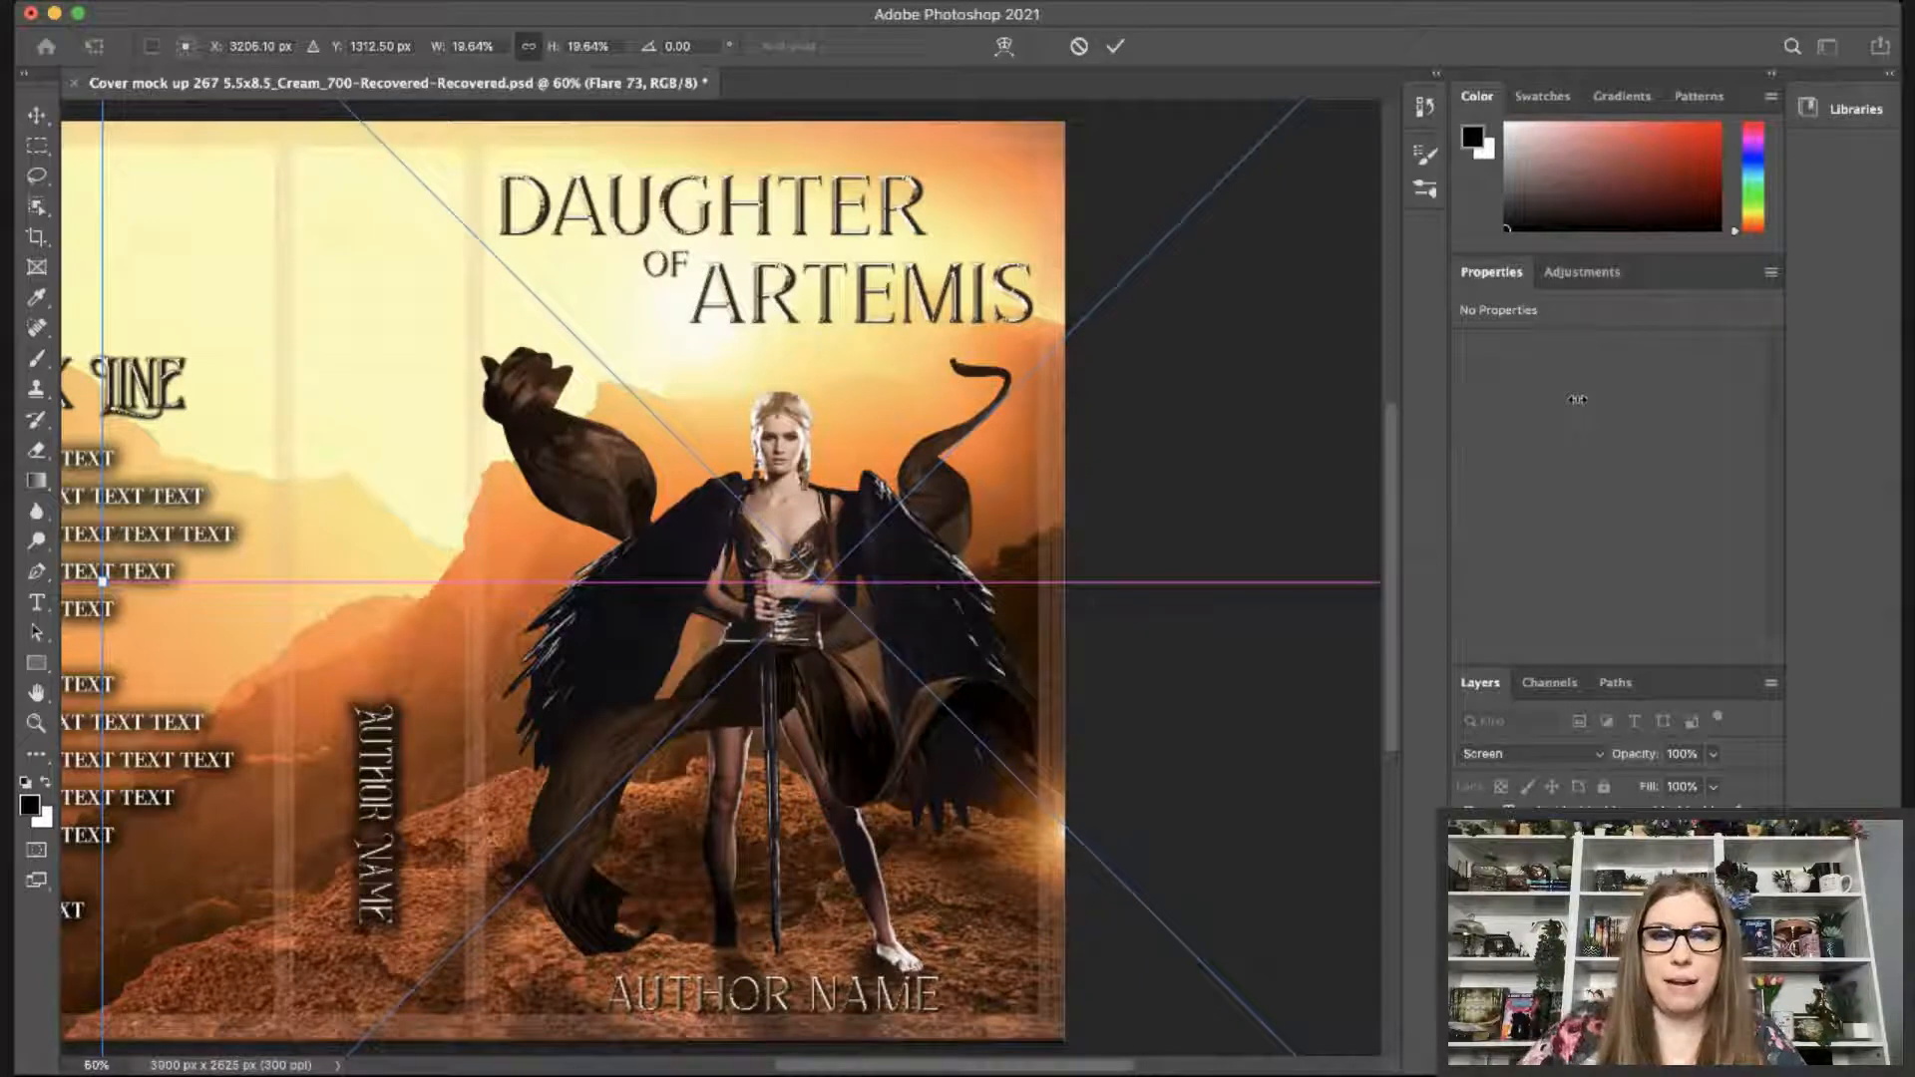
# Duplicate the Flare 73 layer, try the copy at several spots over the warrior, and delete the copy.
pyautogui.moveTo(1009, 853); pyautogui.dragTo(688, 630)
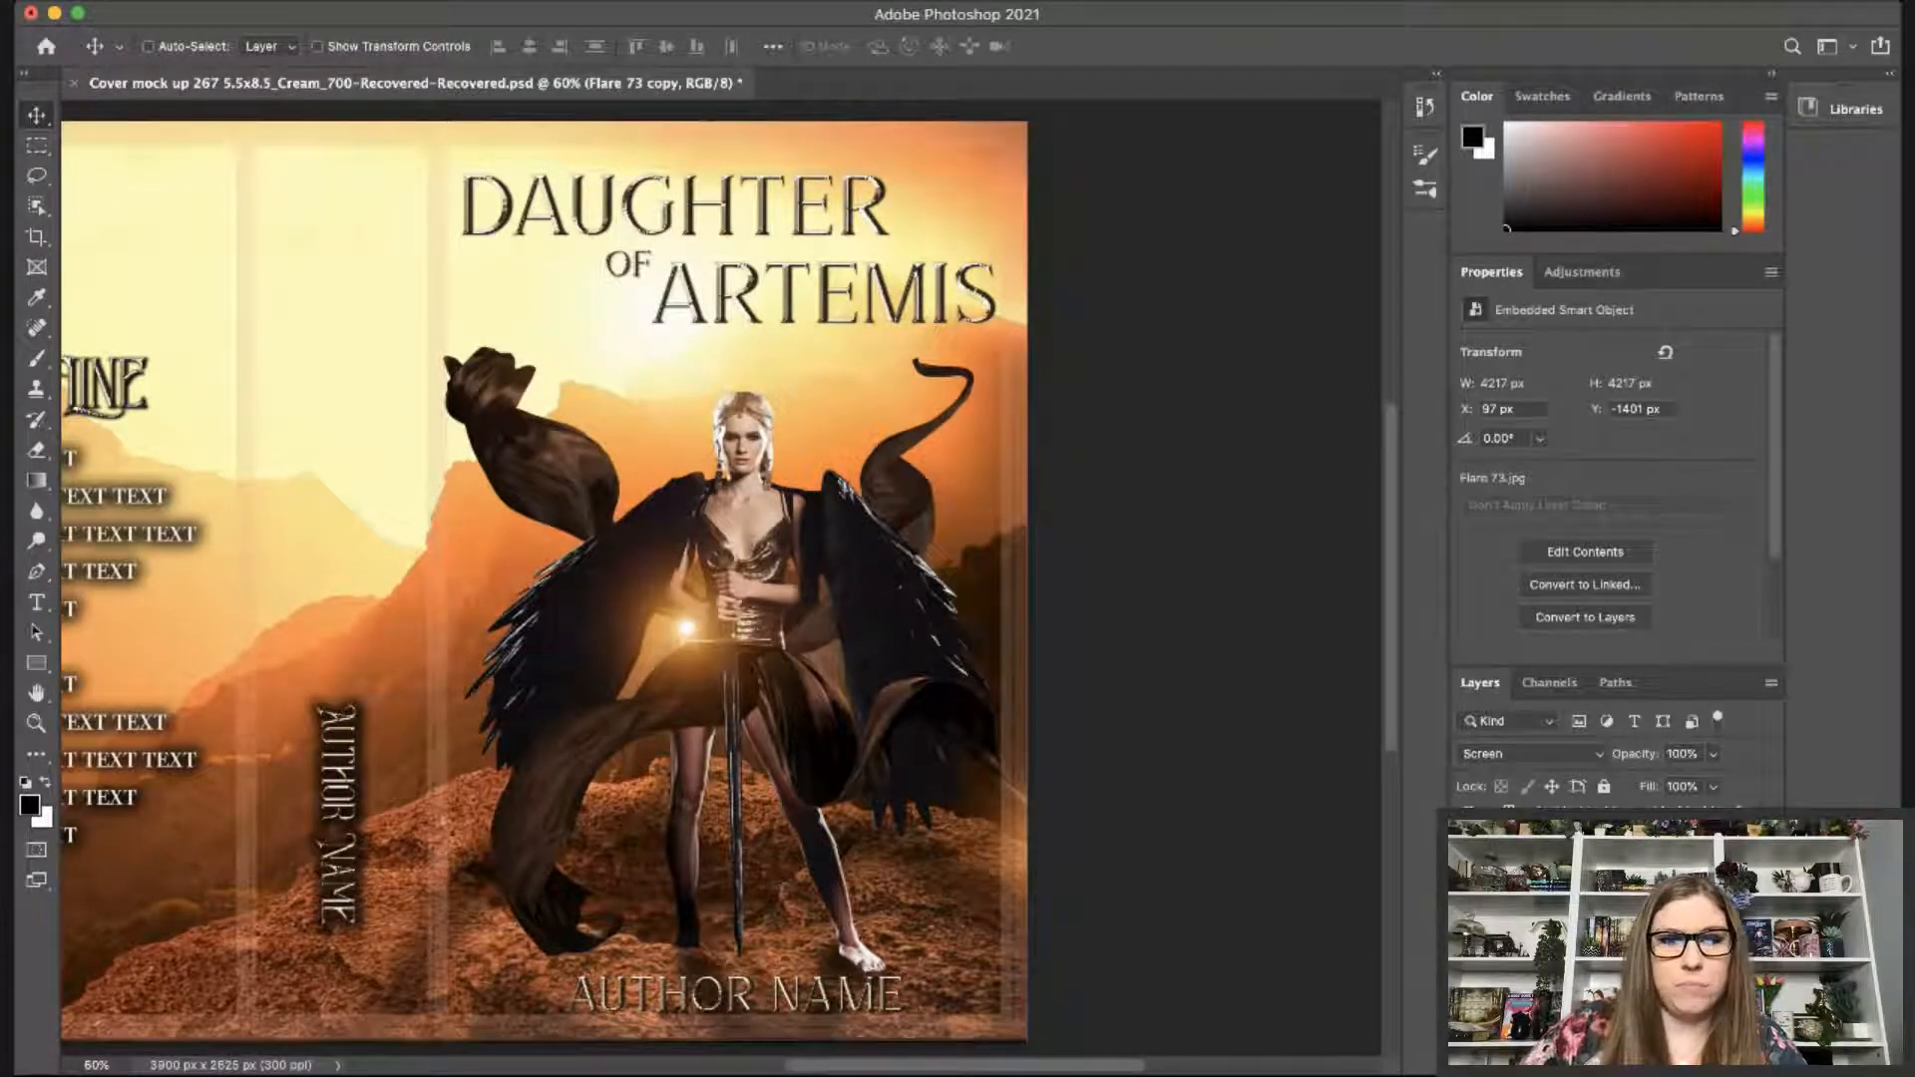
pyautogui.moveTo(695, 642); pyautogui.dragTo(710, 581)
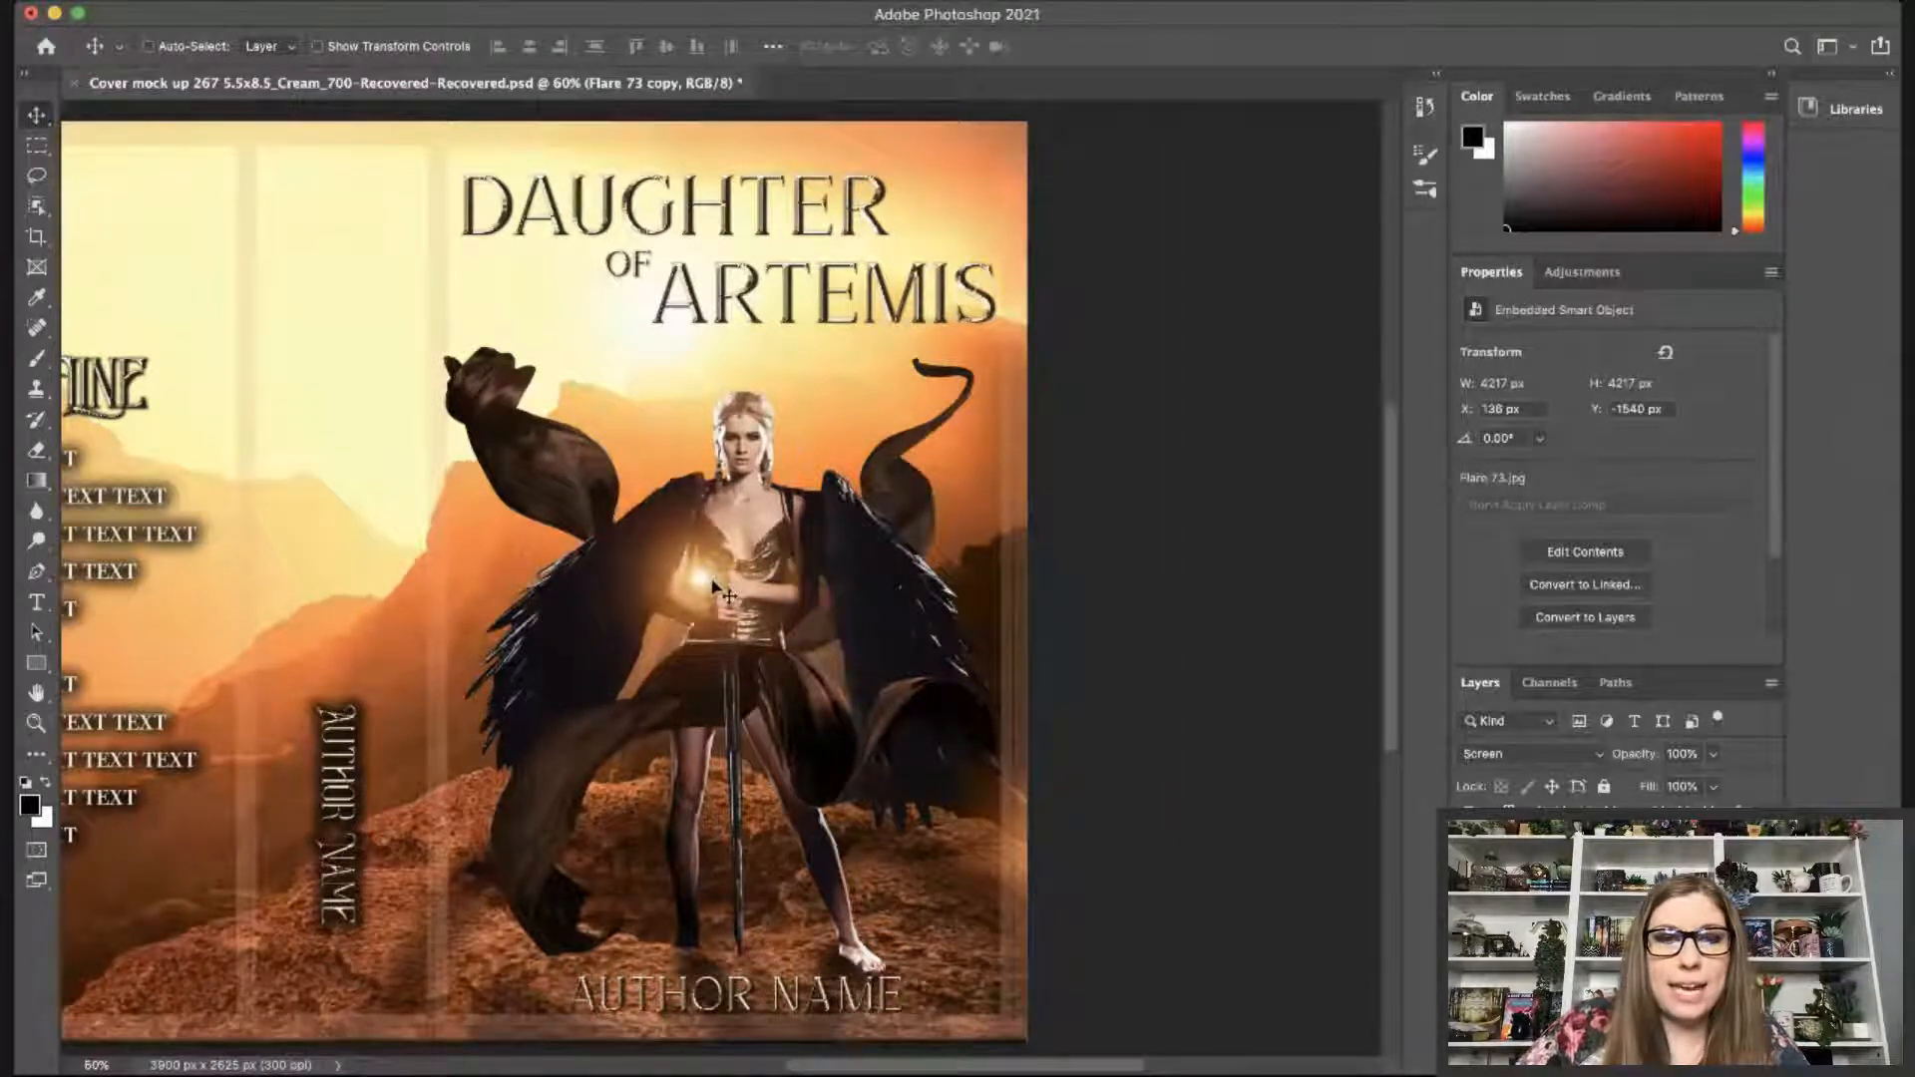
pyautogui.moveTo(713, 585); pyautogui.dragTo(793, 563)
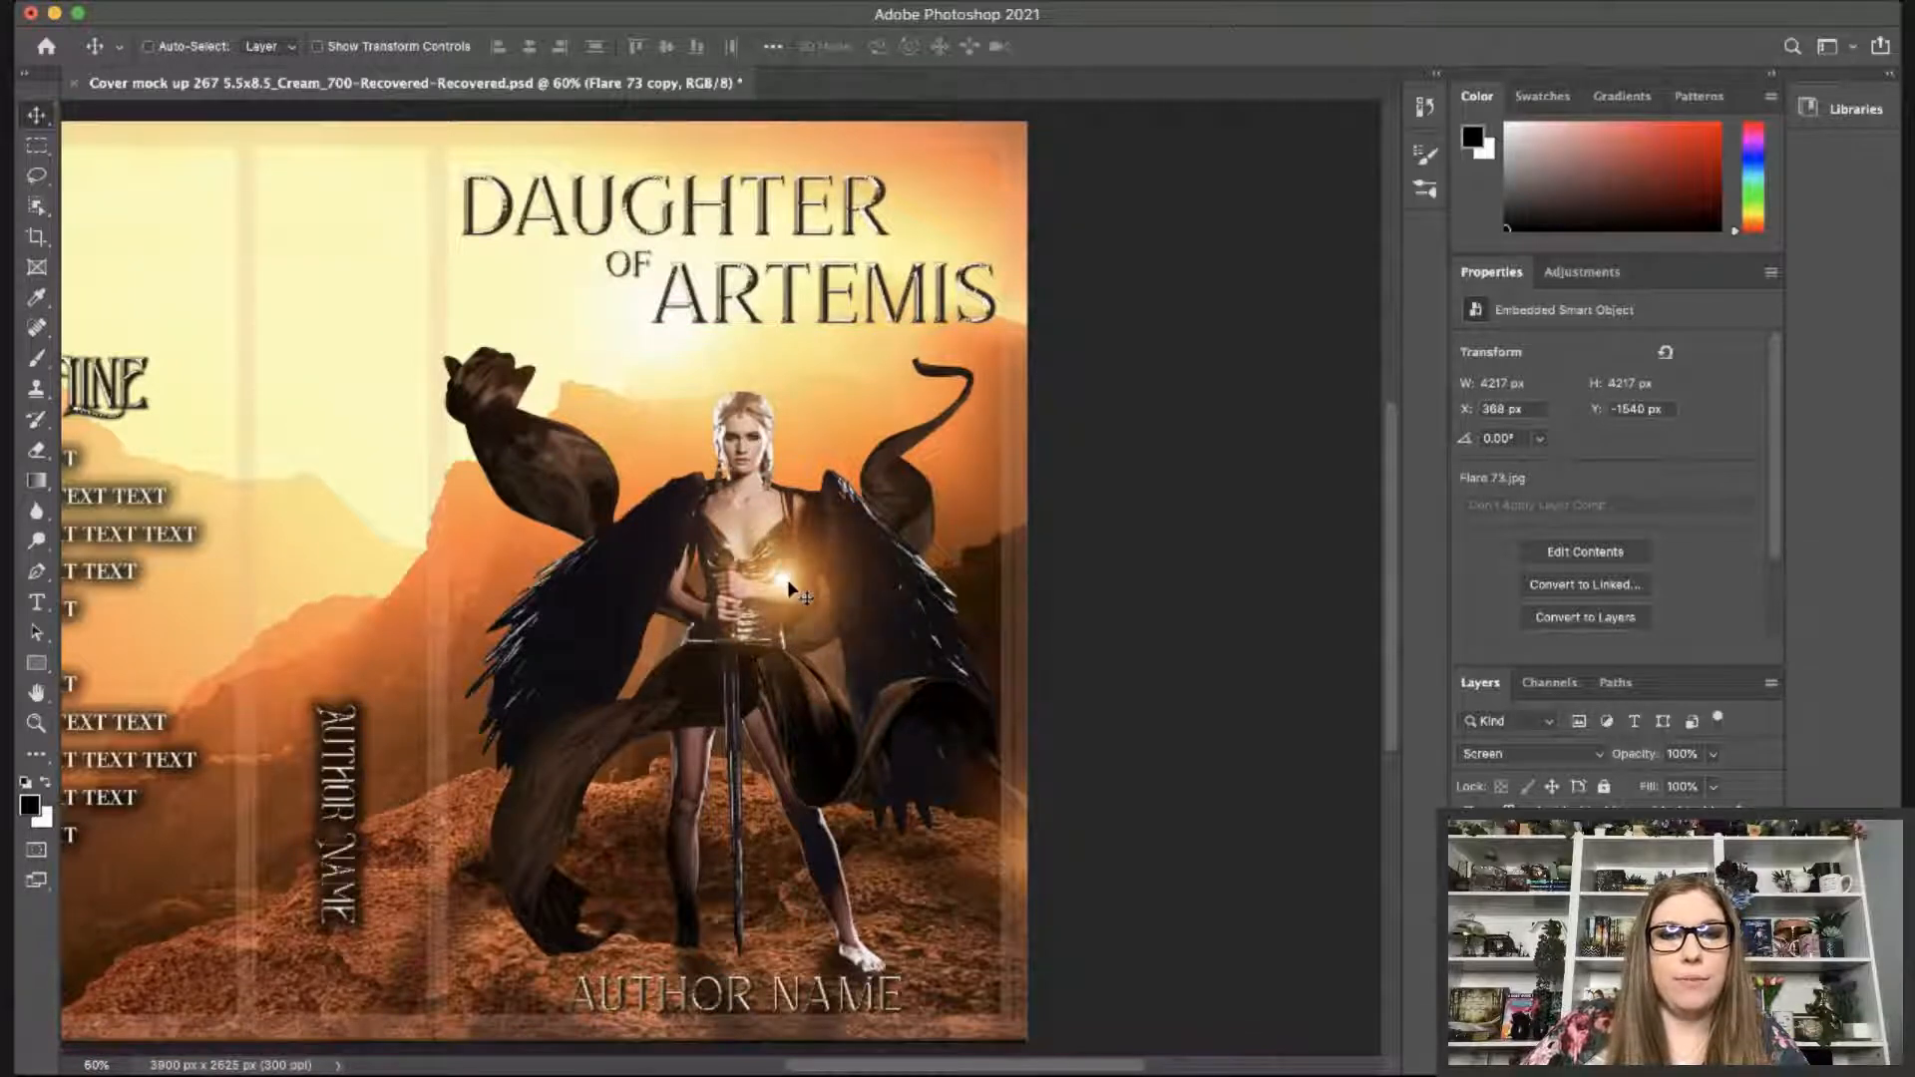
pyautogui.moveTo(788, 589); pyautogui.dragTo(713, 474)
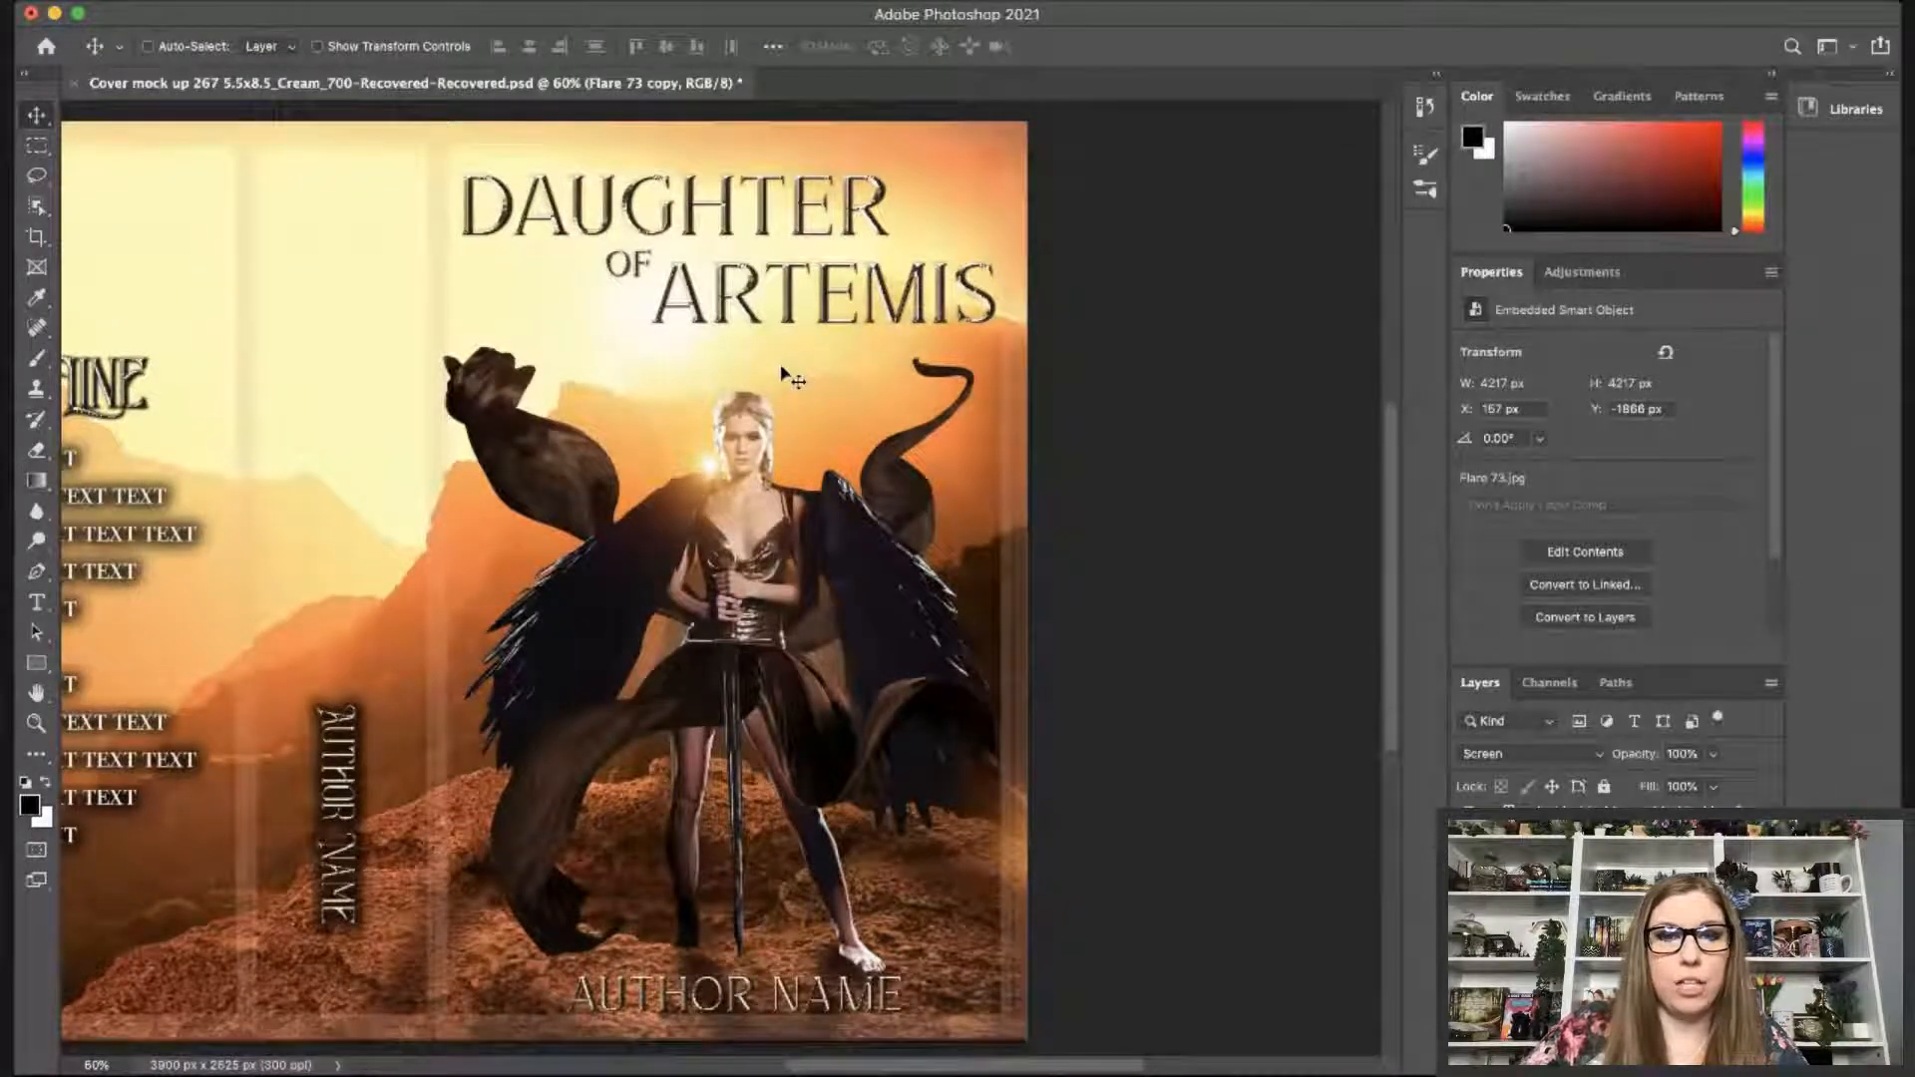
pyautogui.moveTo(733, 479); pyautogui.dragTo(865, 916)
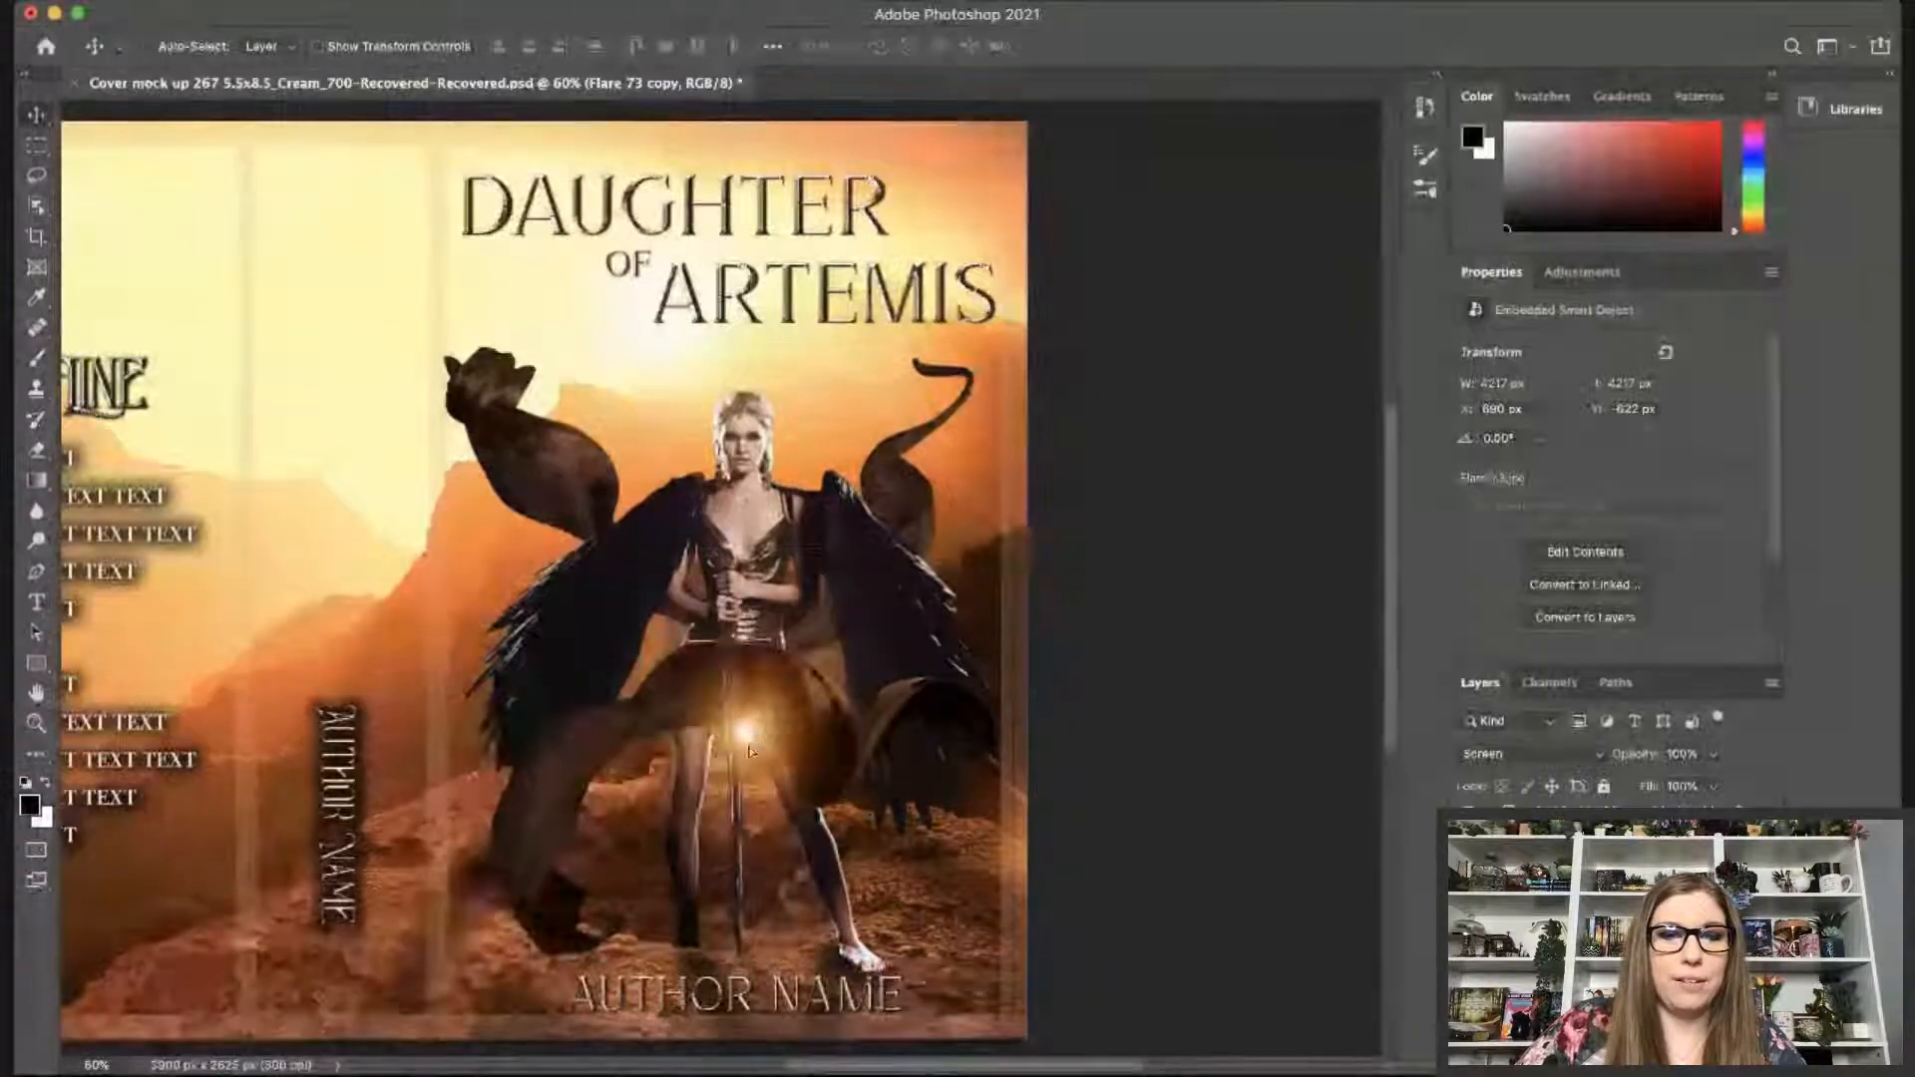
pyautogui.moveTo(744, 748); pyautogui.dragTo(806, 501)
pyautogui.press('Delete')
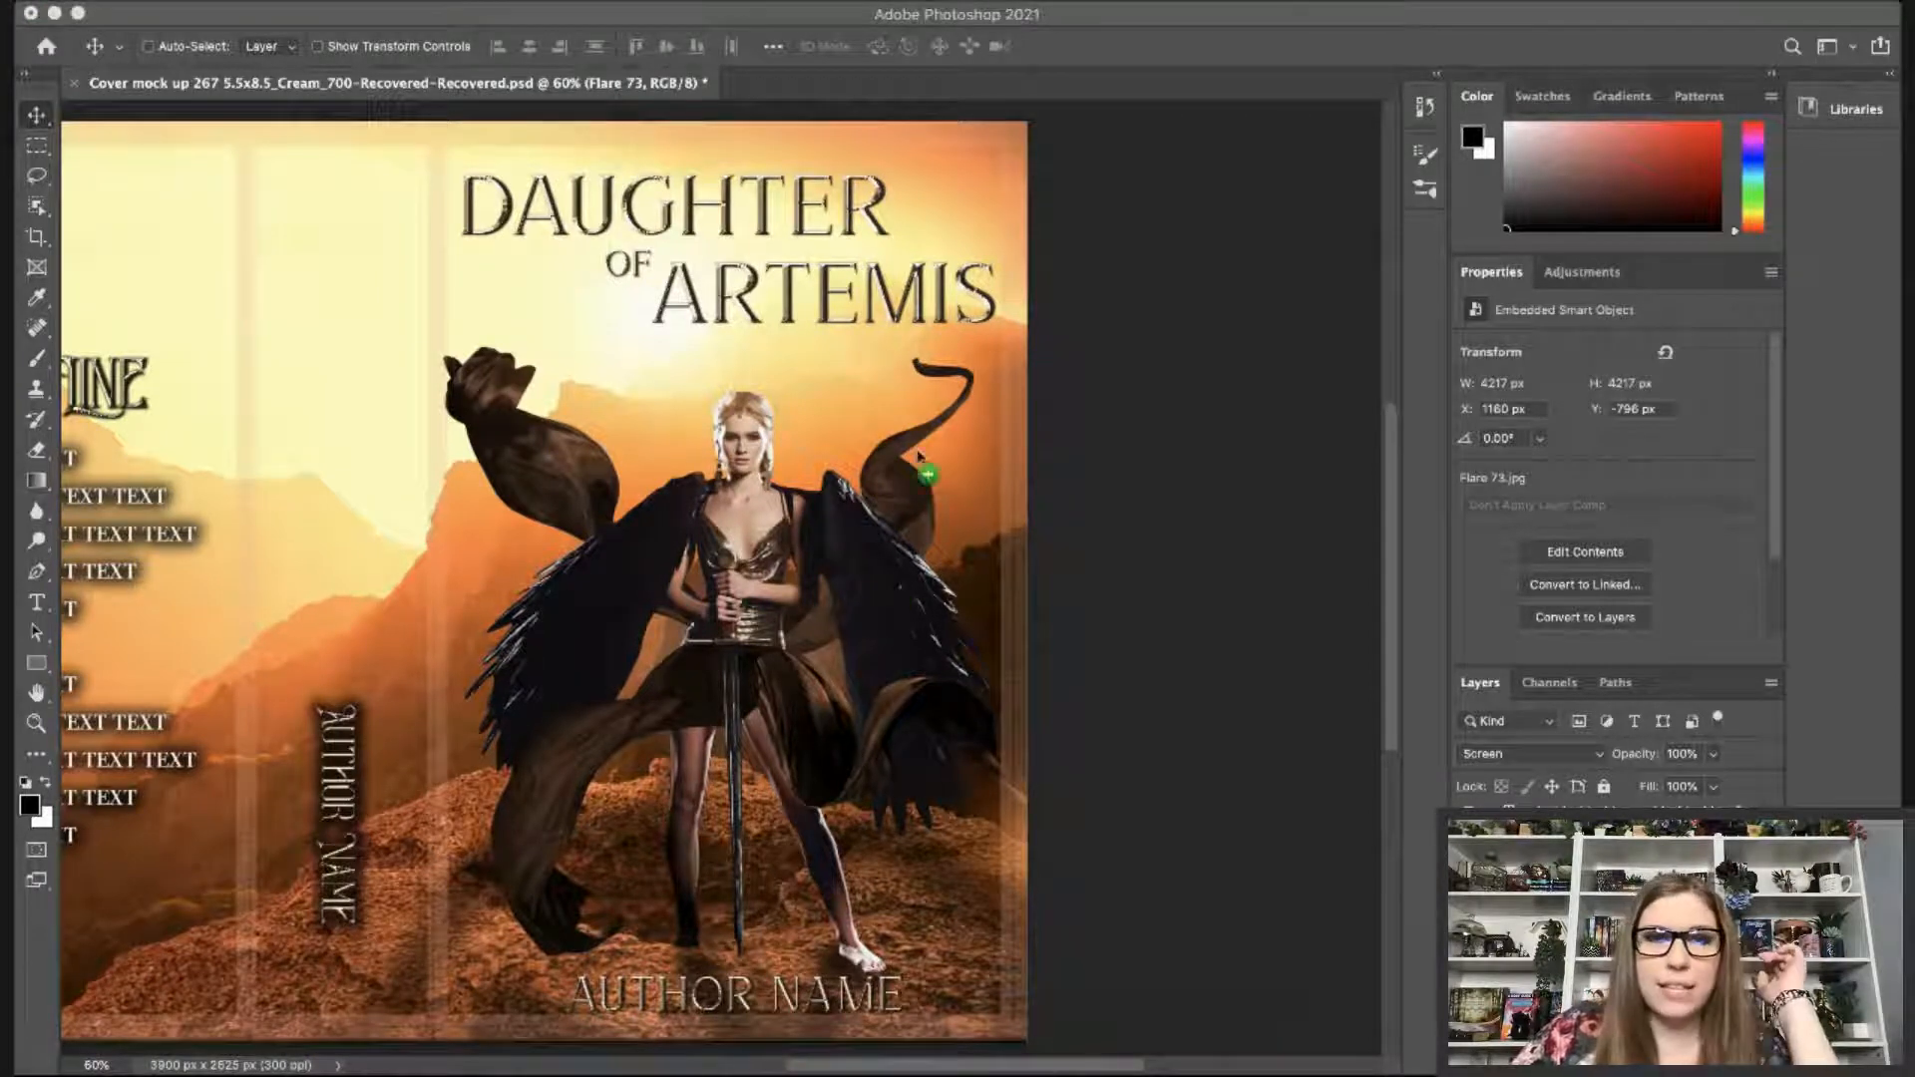
# Place the Flare 71 image in Screen mode, rotated about 11.18°, with its streak running across the warrior's right-hand wing.
pyautogui.hotkey('ctrl', 't')
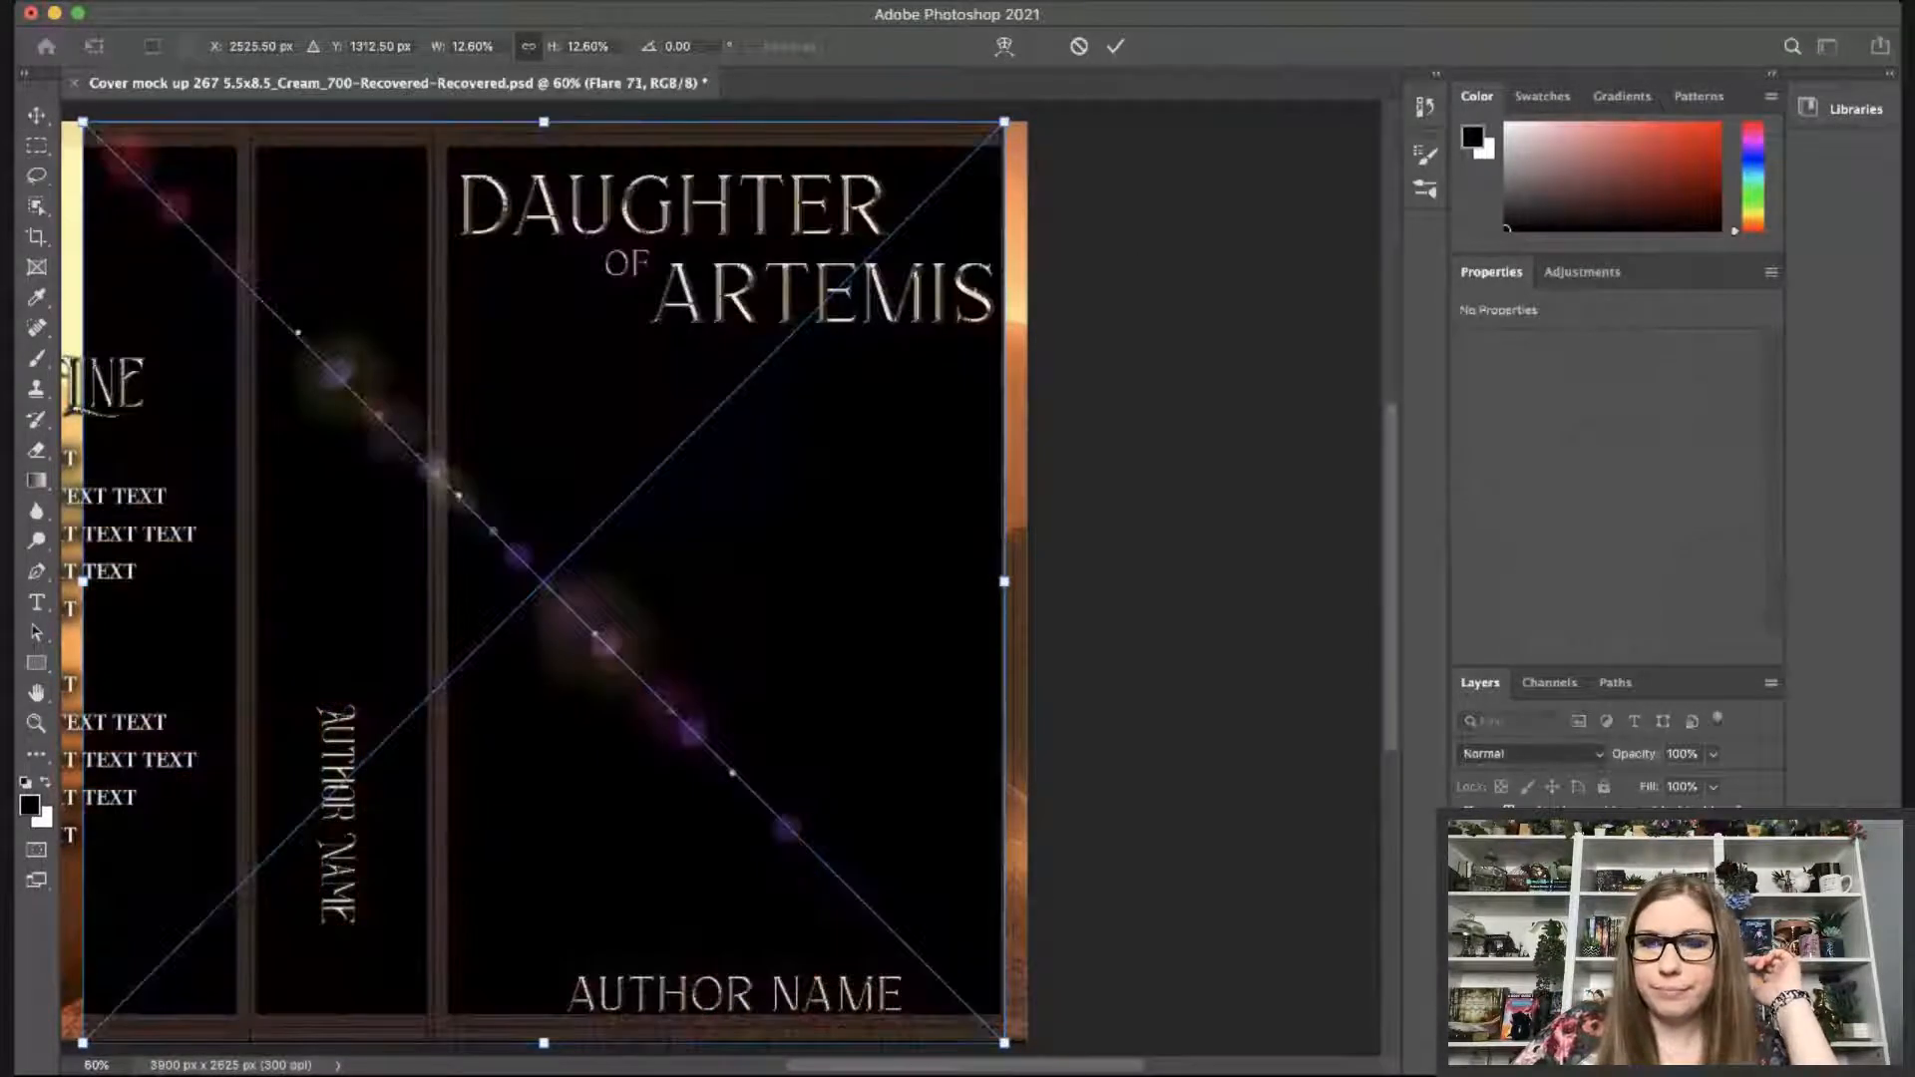
pyautogui.hotkey('shift', 'alt', 's')
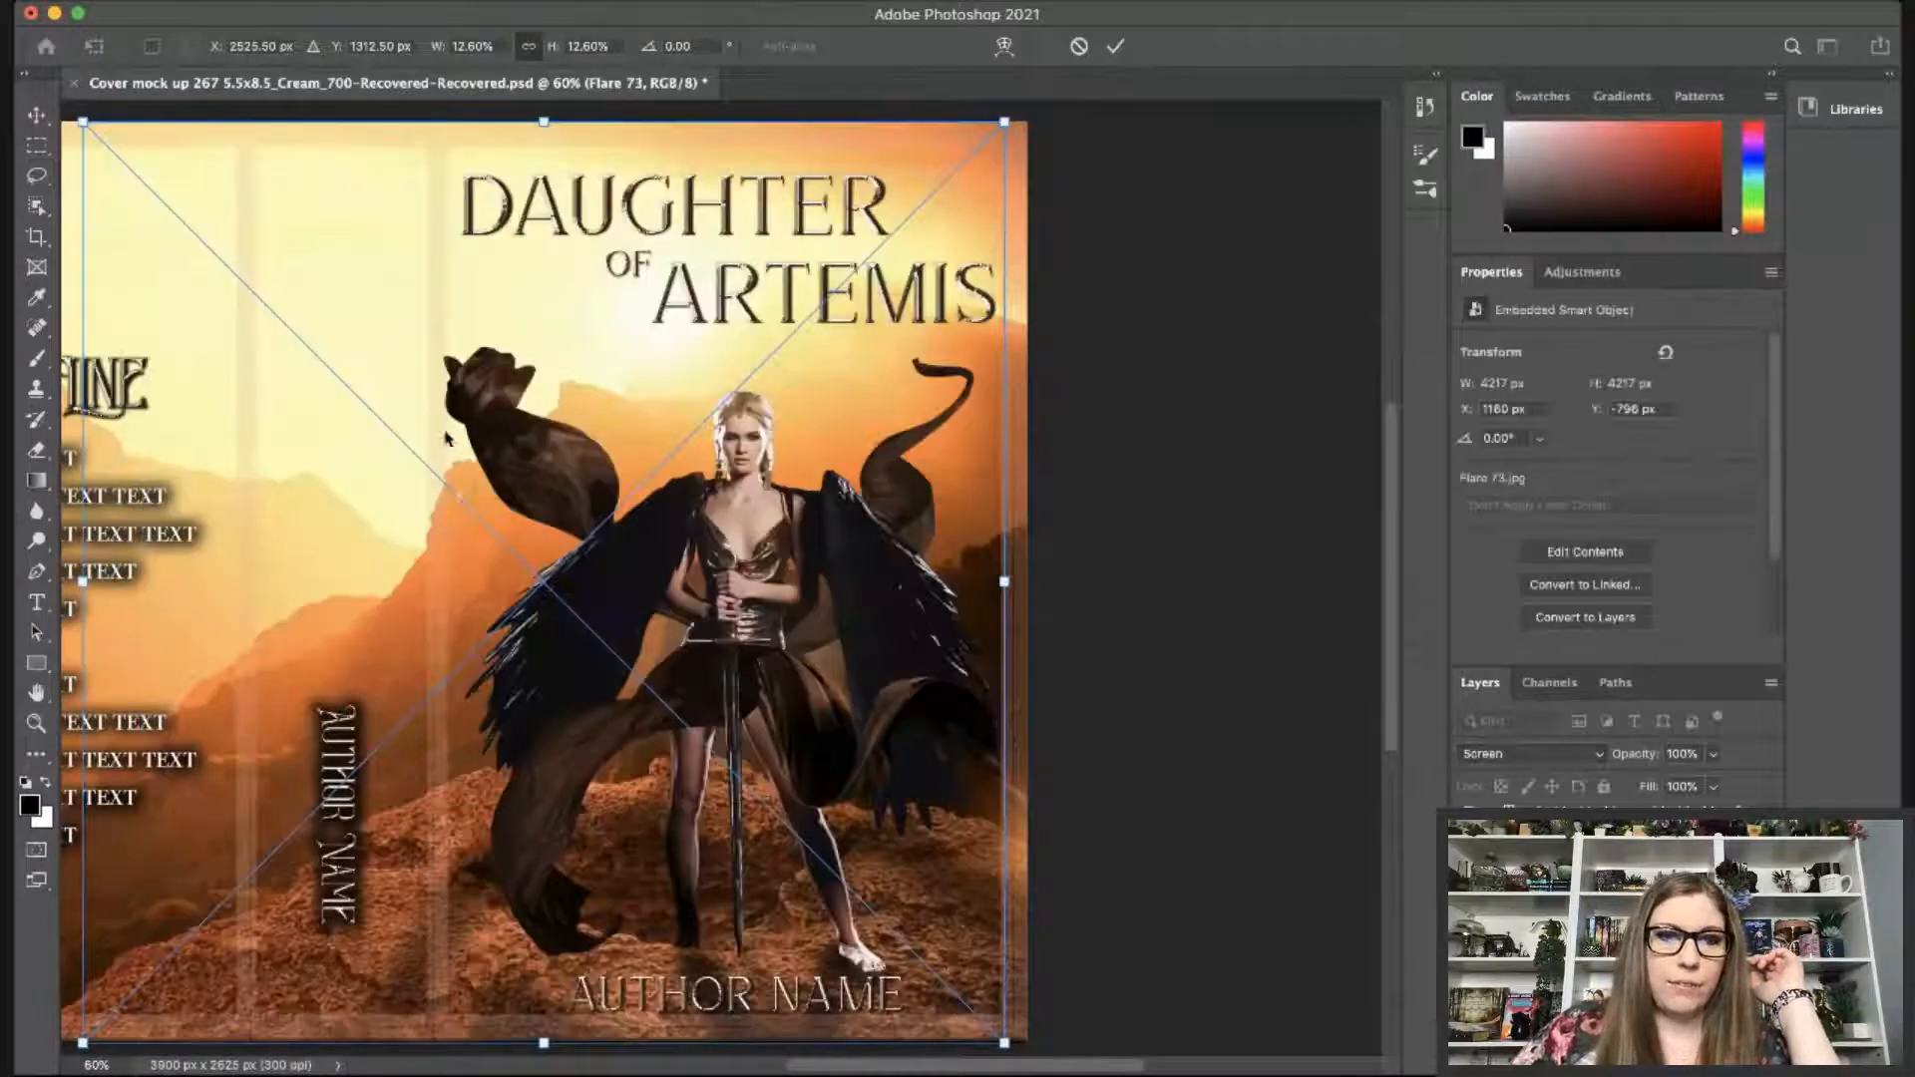
pyautogui.moveTo(423, 428); pyautogui.dragTo(805, 510)
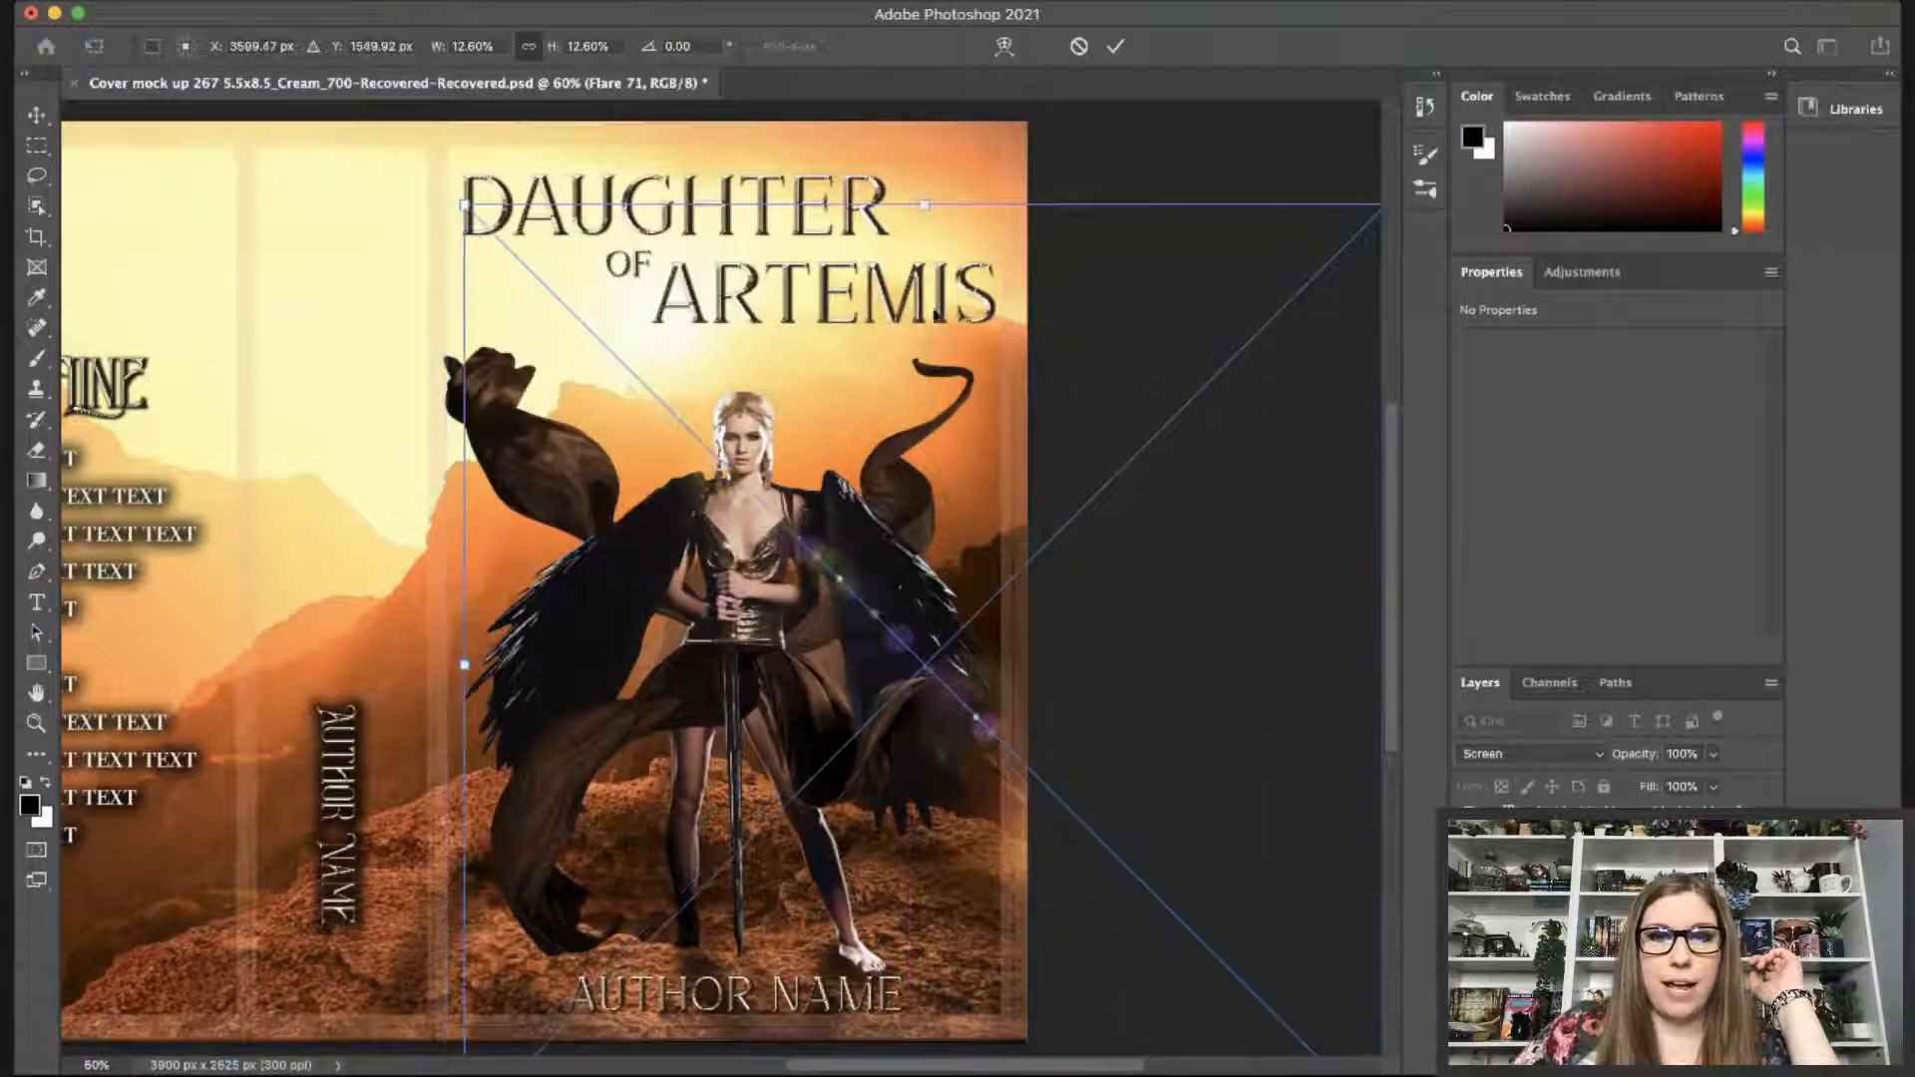
pyautogui.moveTo(1072, 174); pyautogui.dragTo(1065, 217)
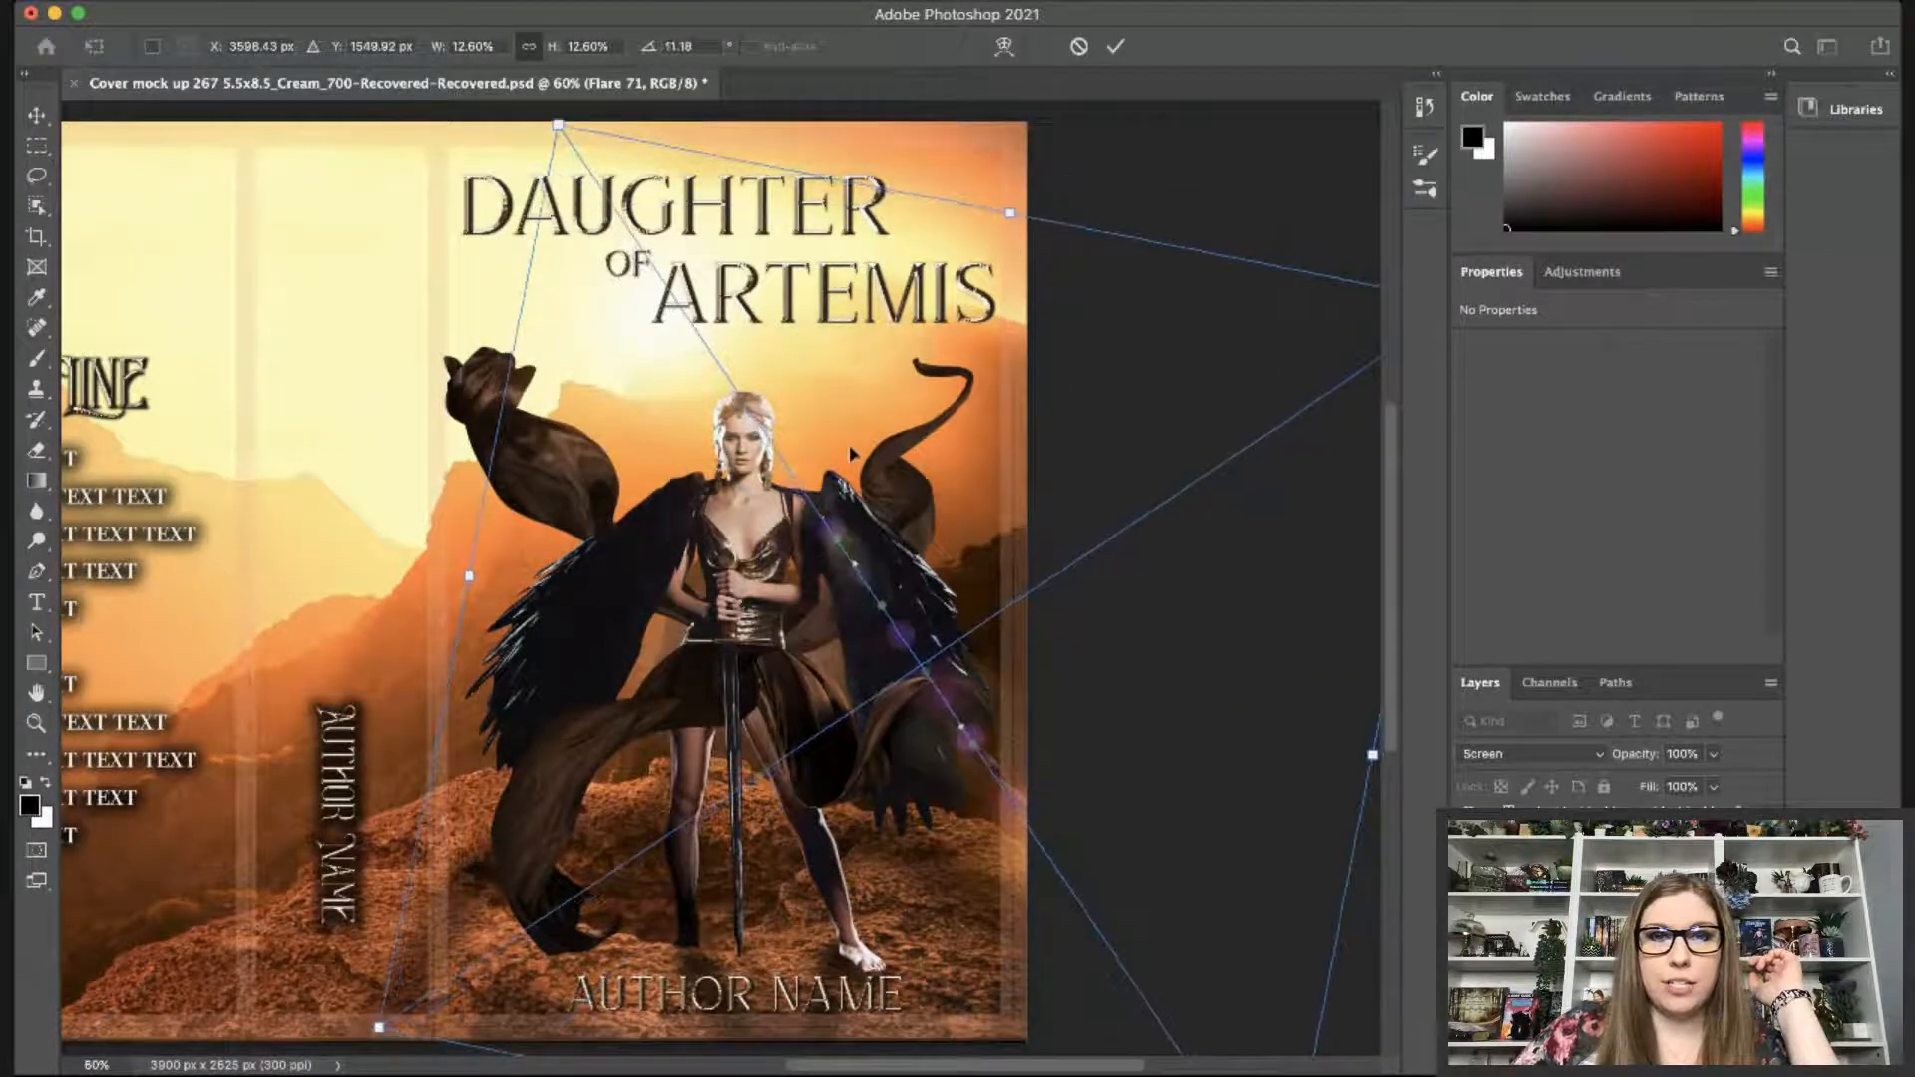
pyautogui.moveTo(850, 454); pyautogui.dragTo(801, 429)
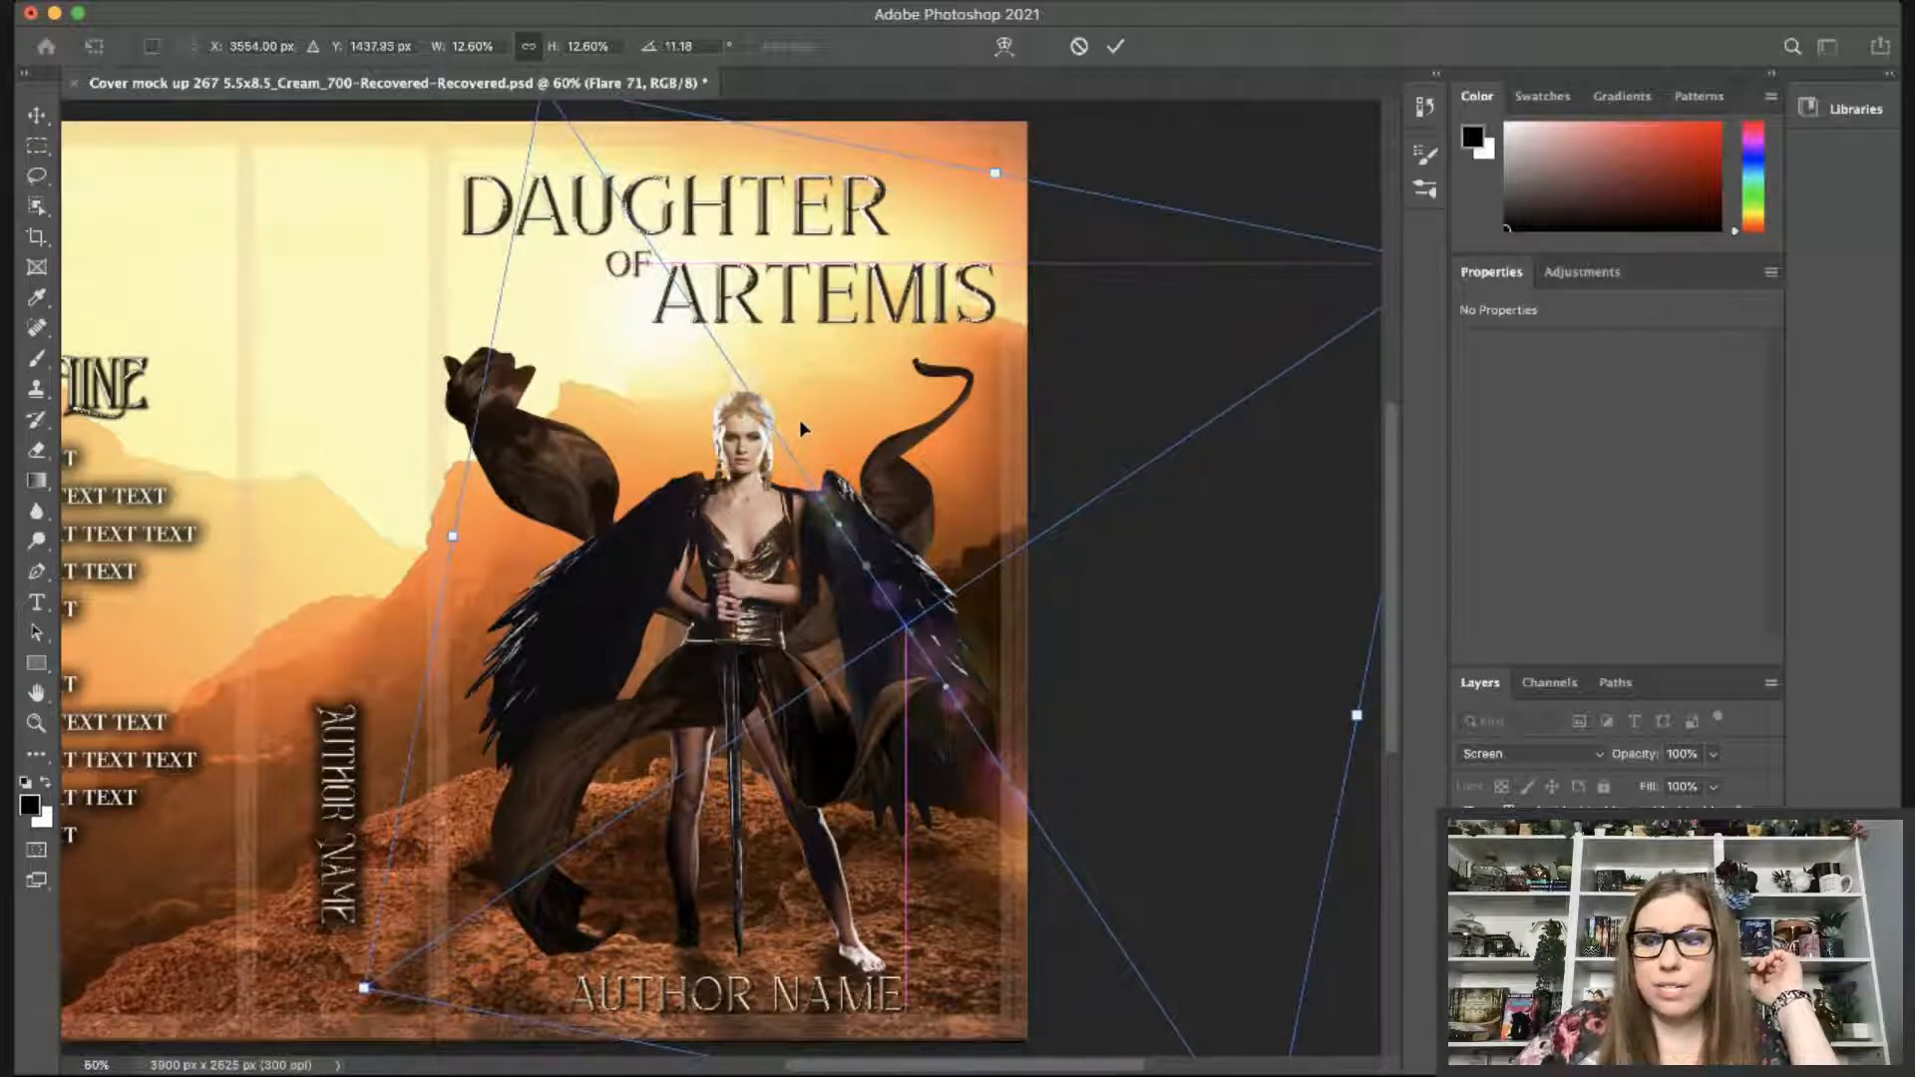
pyautogui.press('Return')
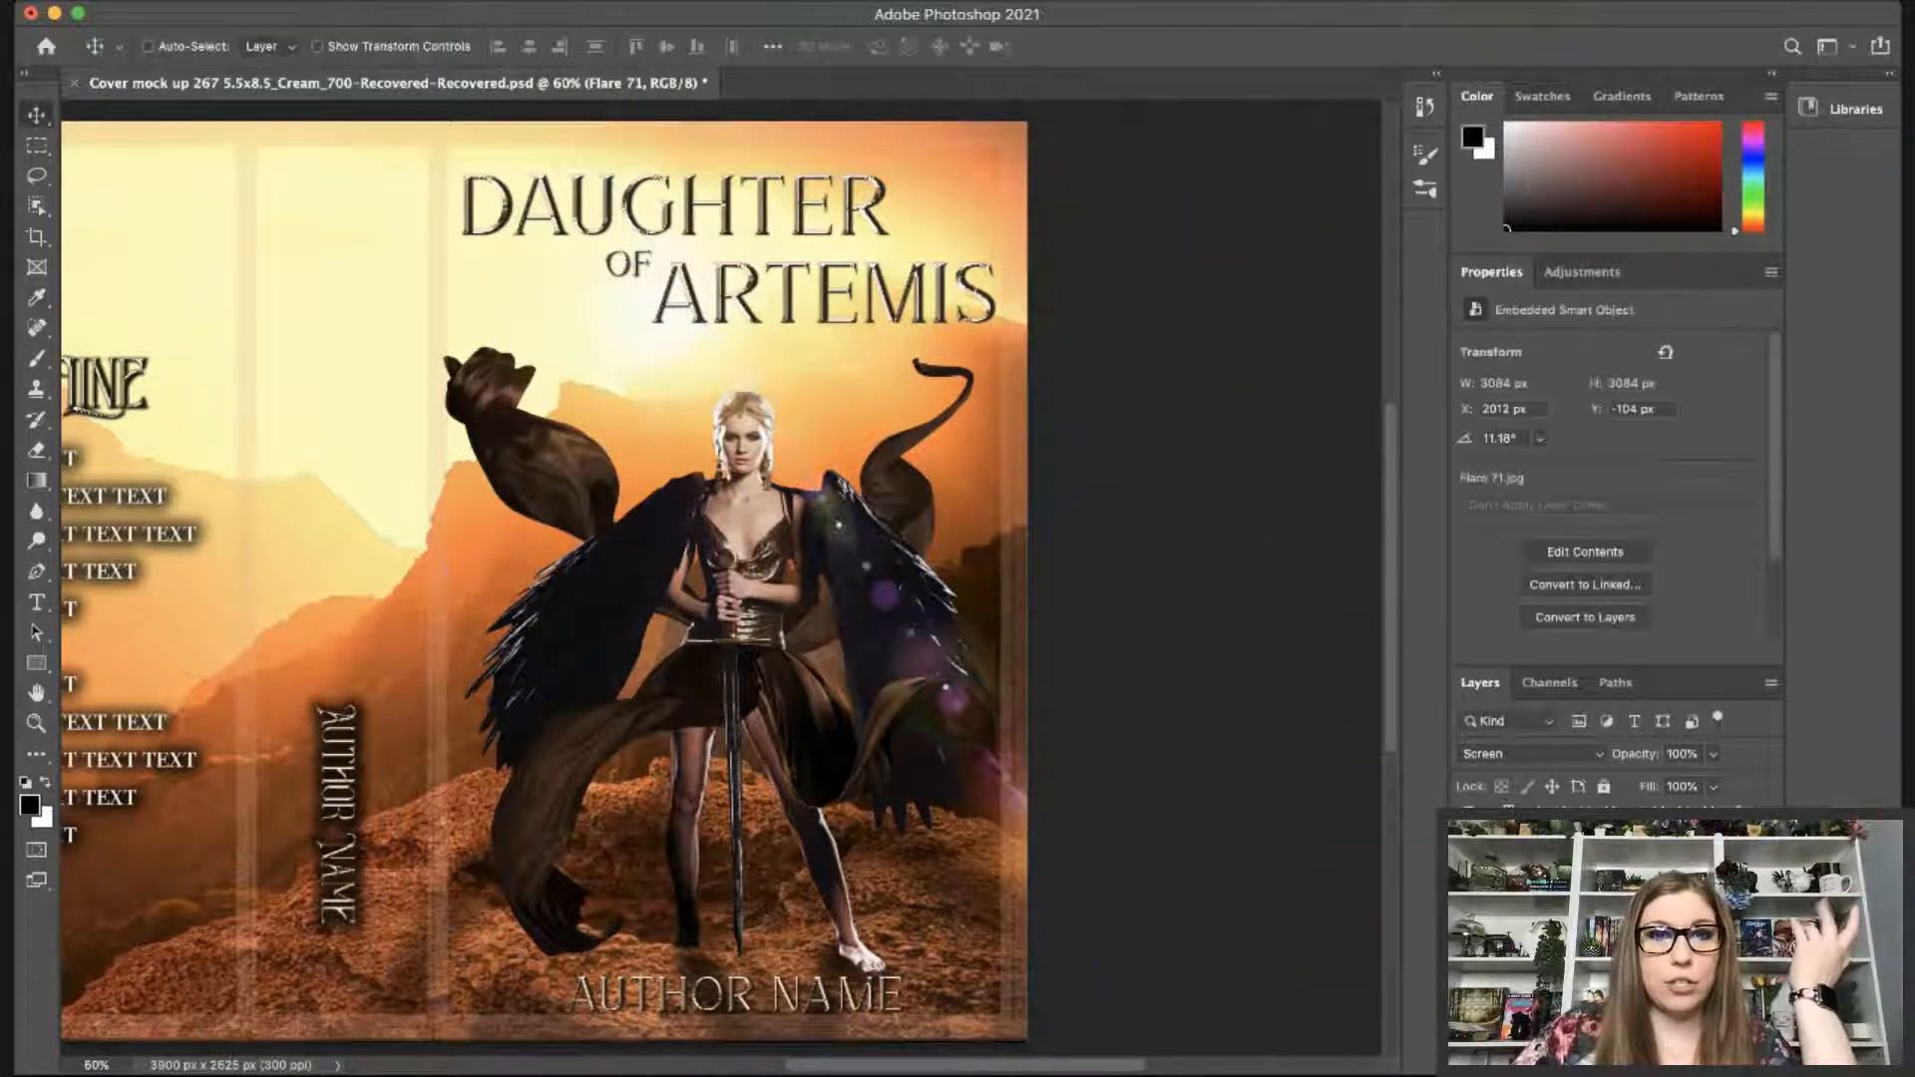
# Soften the Flare 71 overlay with a blur filter and lower its opacity to 78%.
pyautogui.click(936, 387)
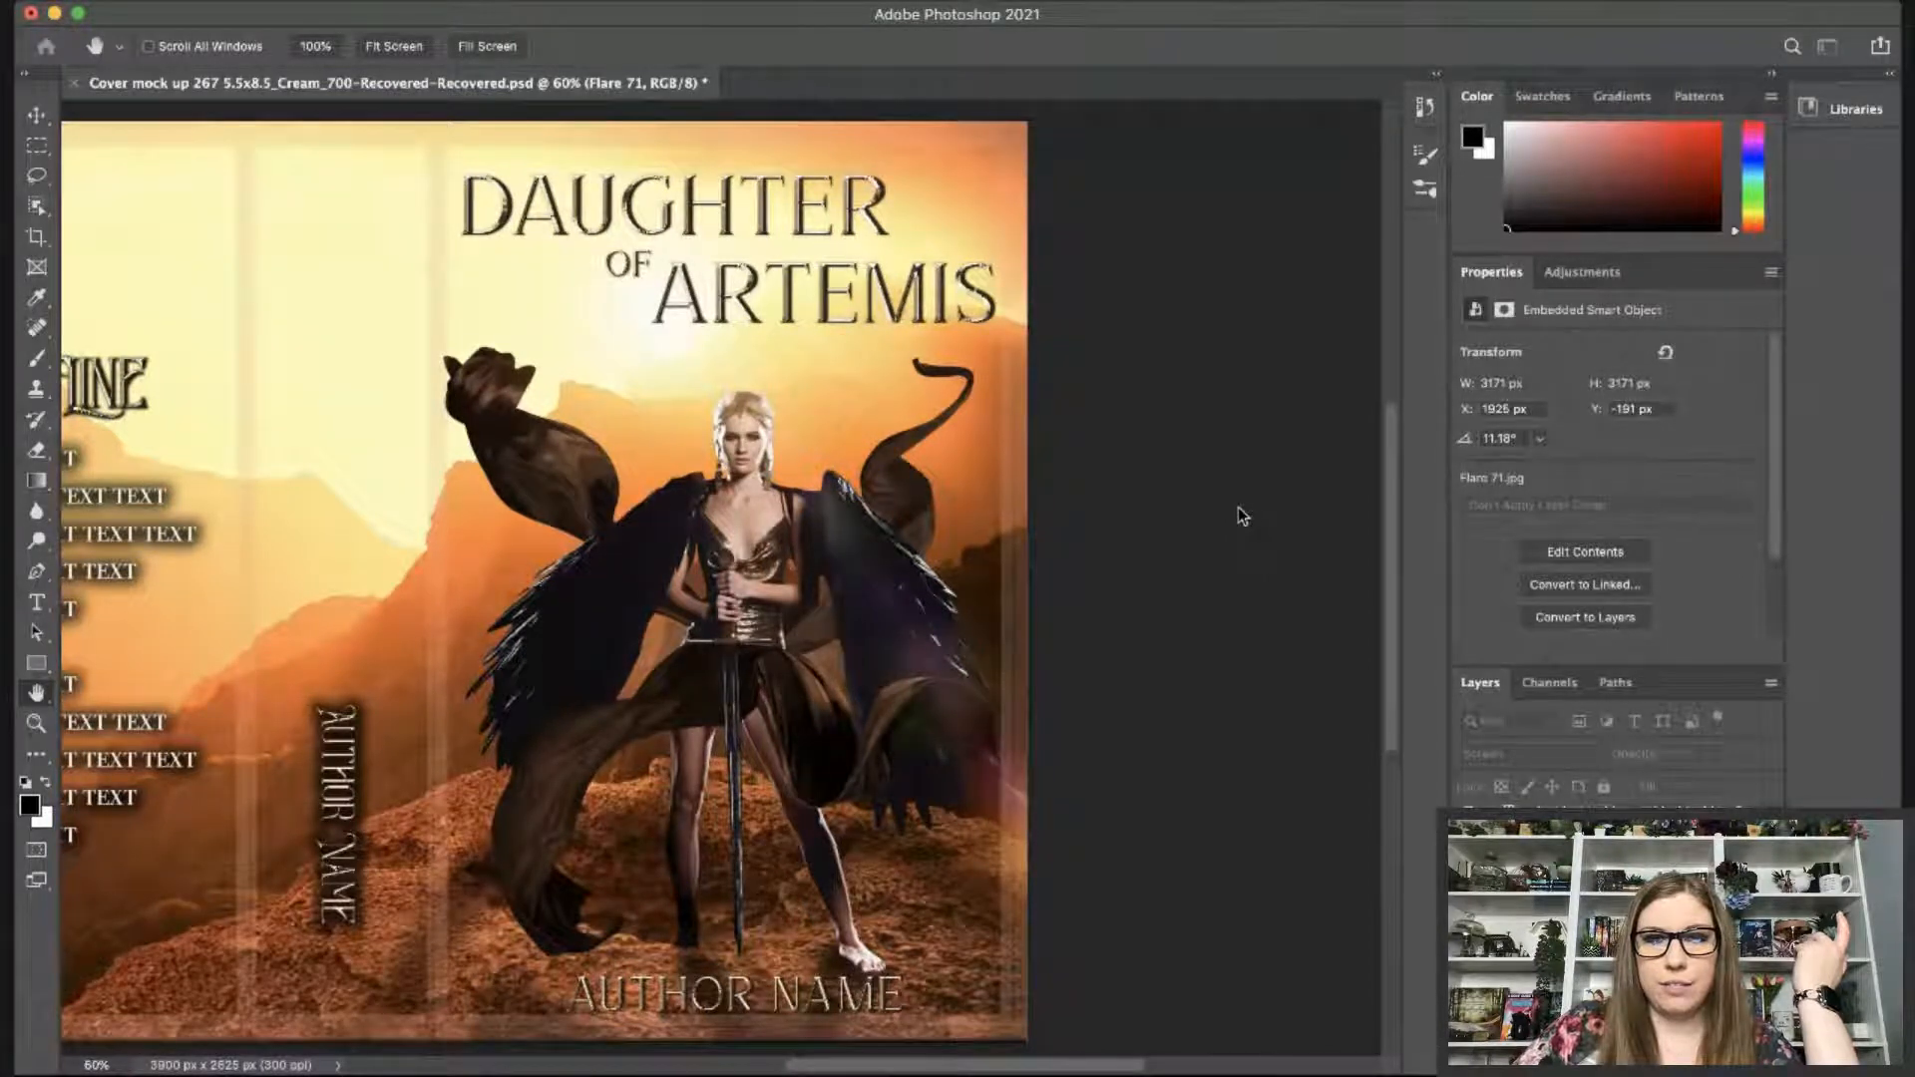
pyautogui.click(1440, 196)
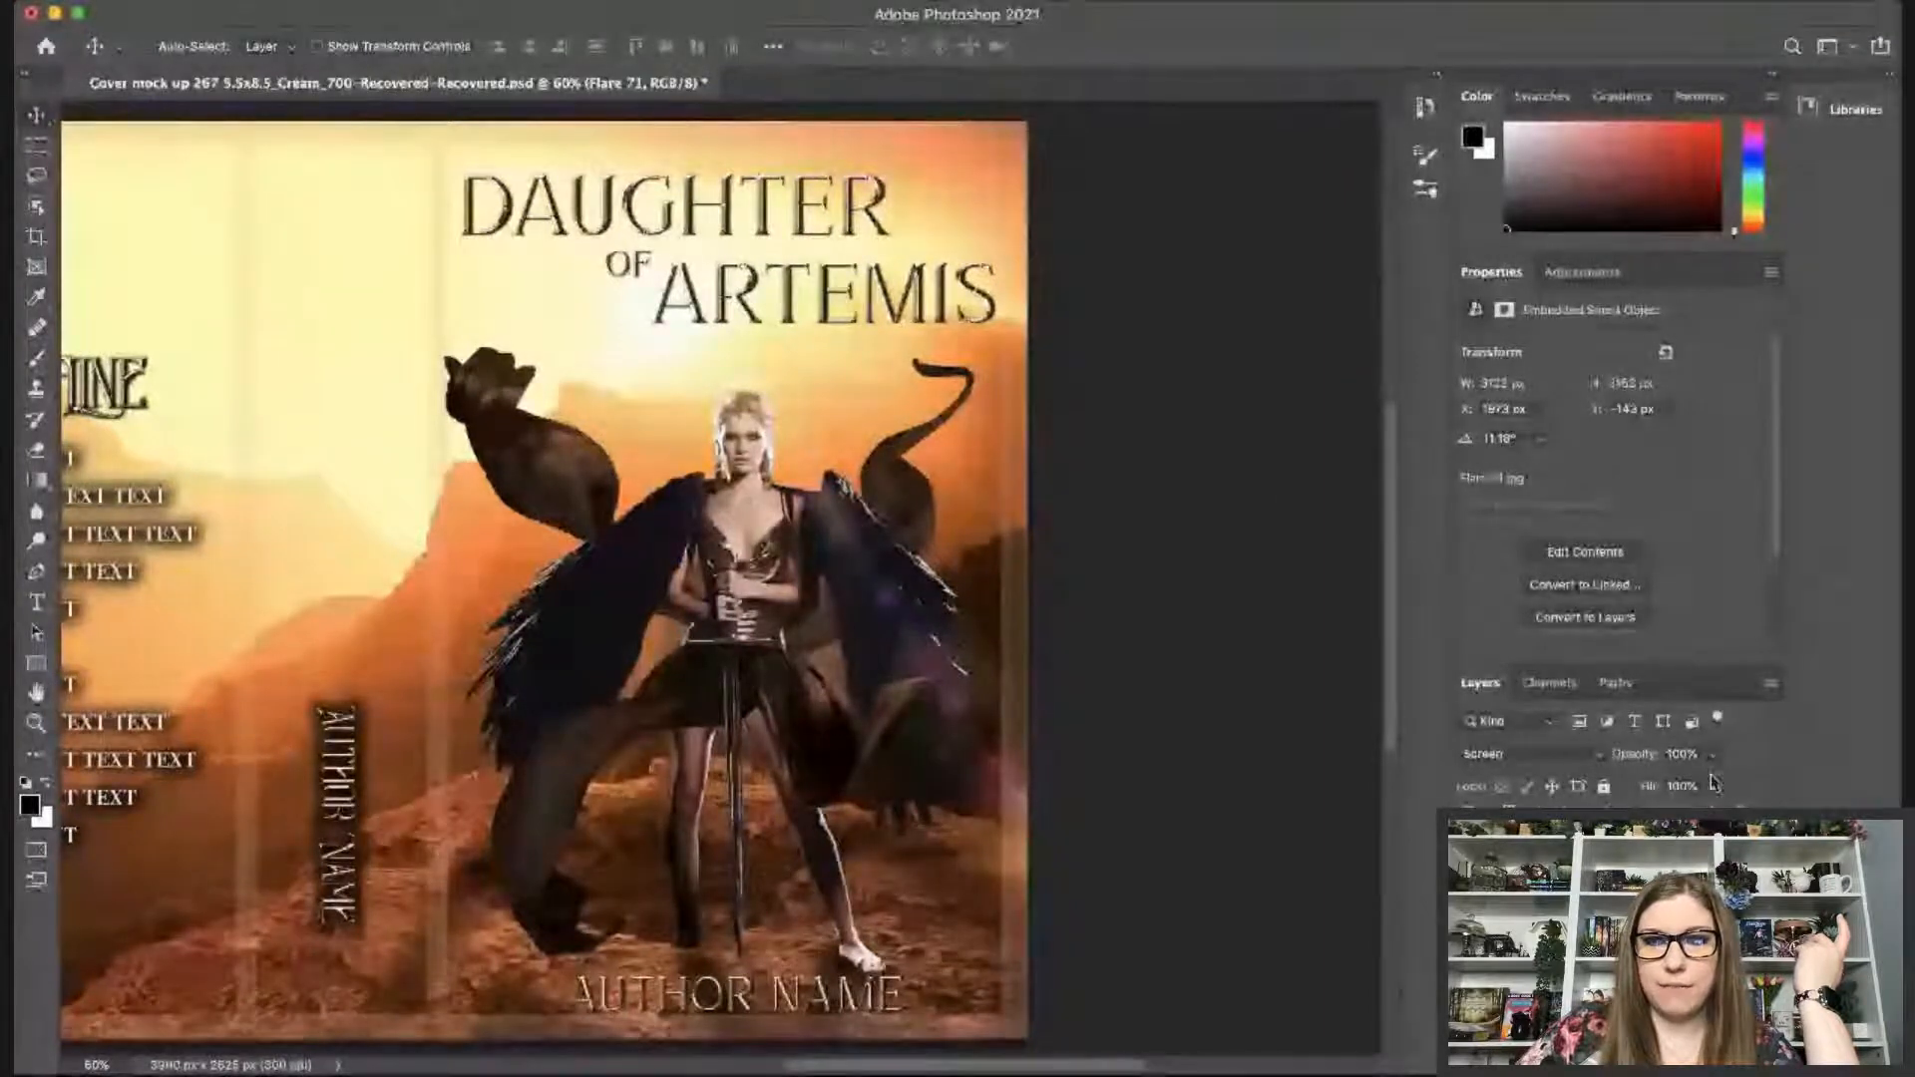
pyautogui.moveTo(1711, 777); pyautogui.dragTo(1699, 783)
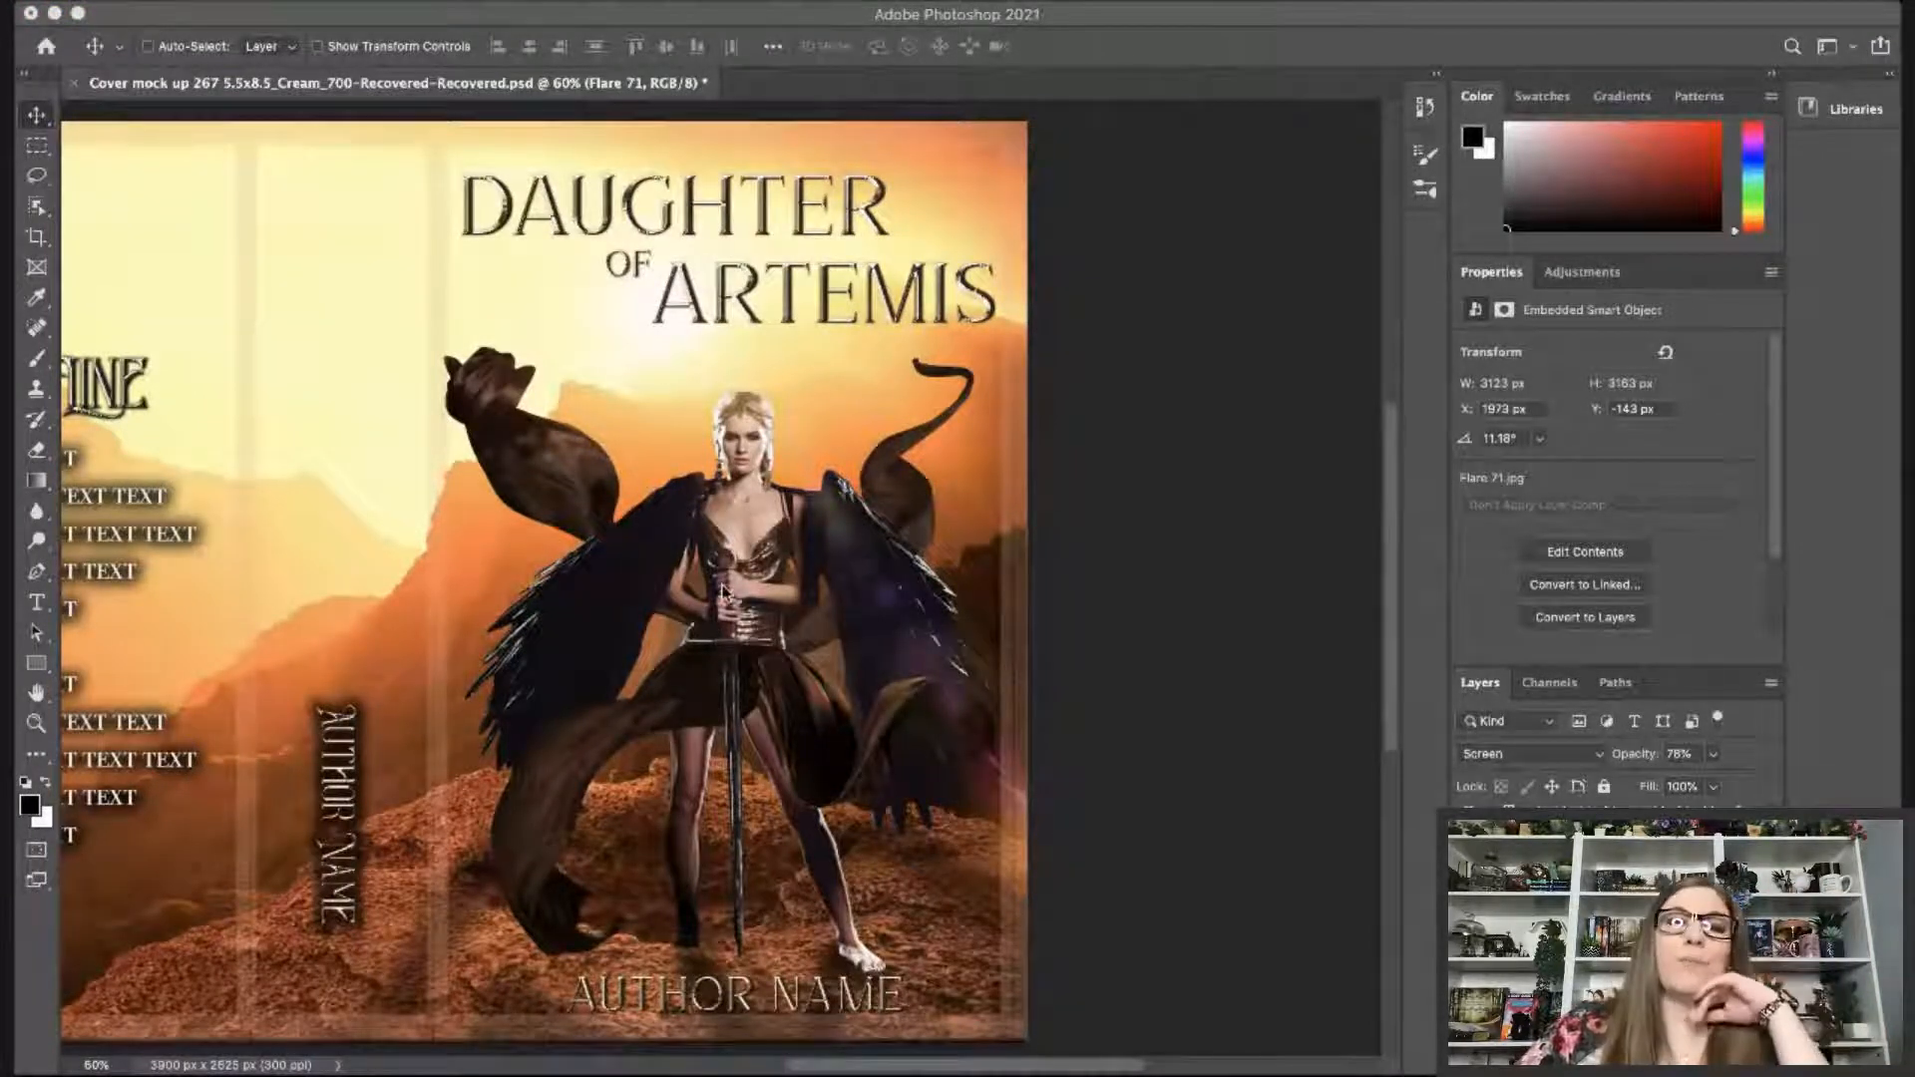
# Place the Flare 91 image in Screen mode, rotated about -33.92°, with its light spots over the cloak beside the warrior's legs.
pyautogui.press('super+t')
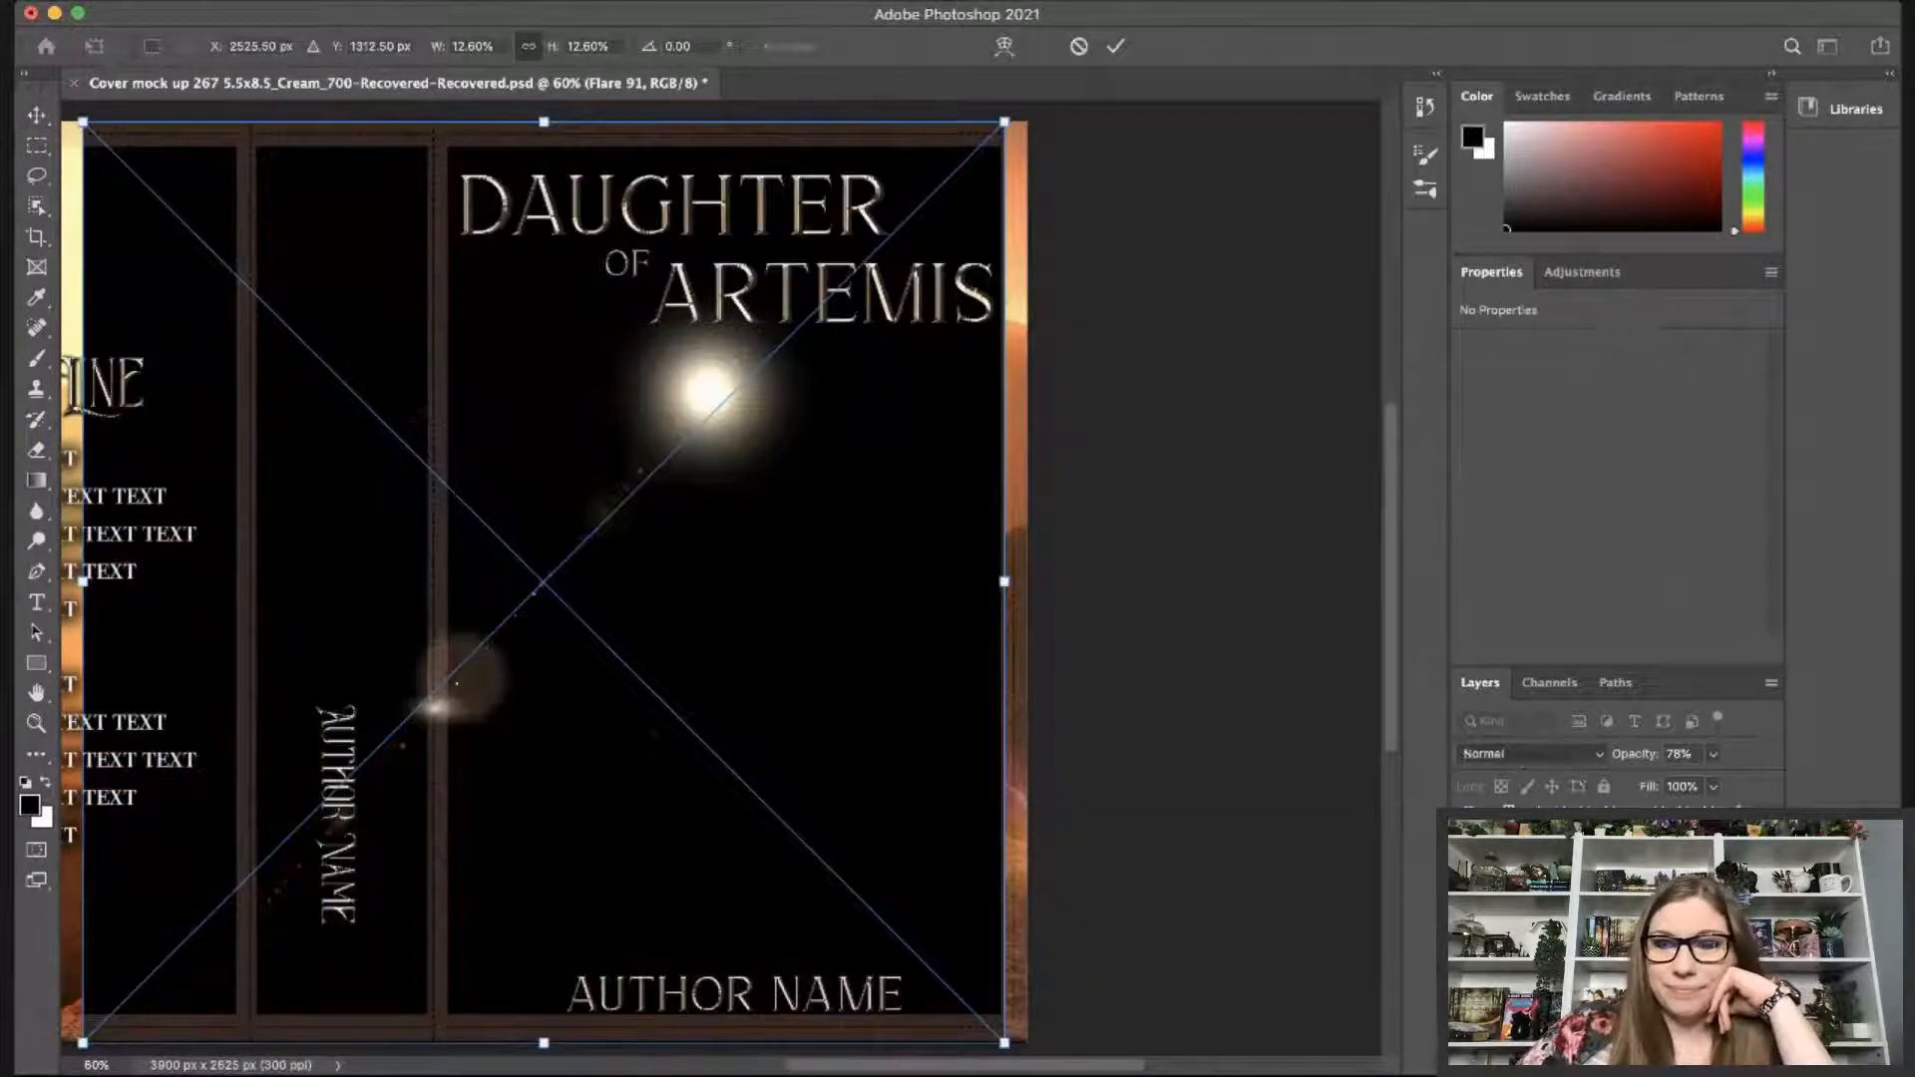
pyautogui.press('Escape')
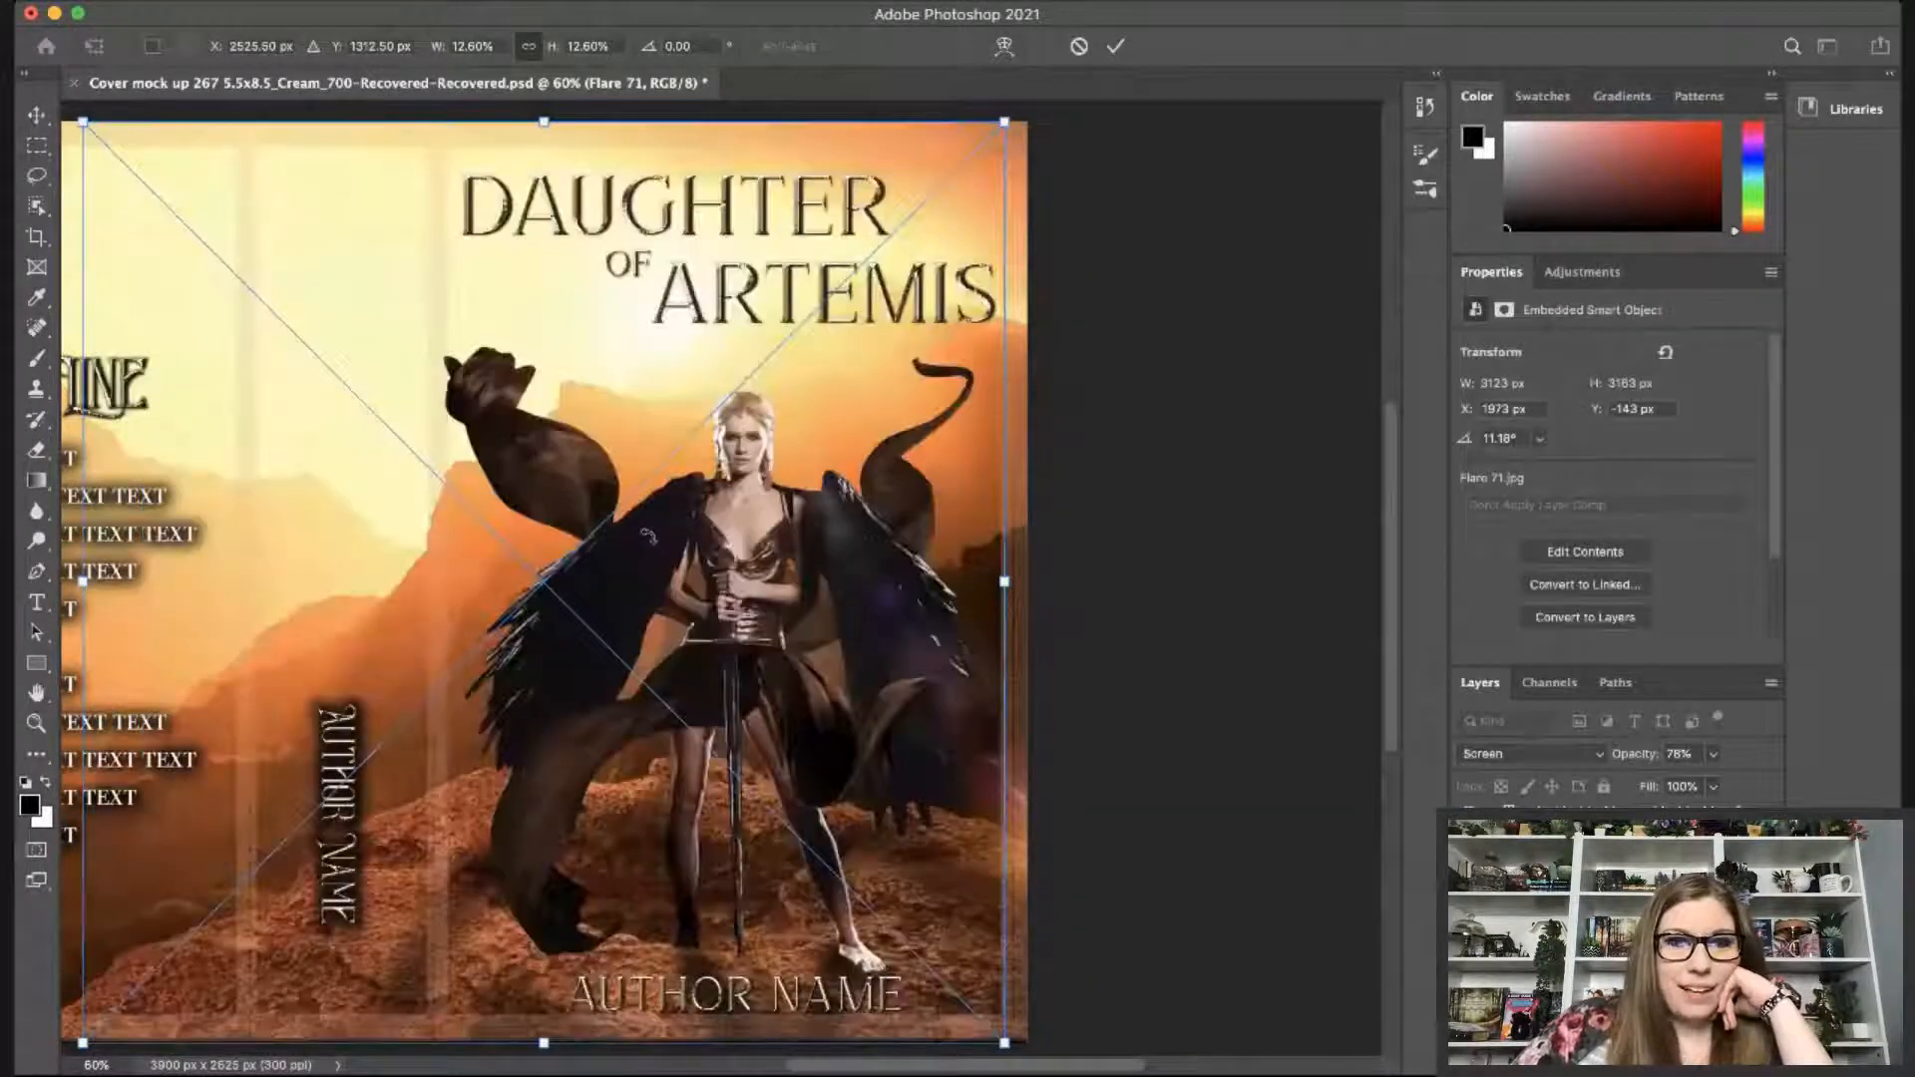
pyautogui.moveTo(1033, 114); pyautogui.dragTo(1183, 738)
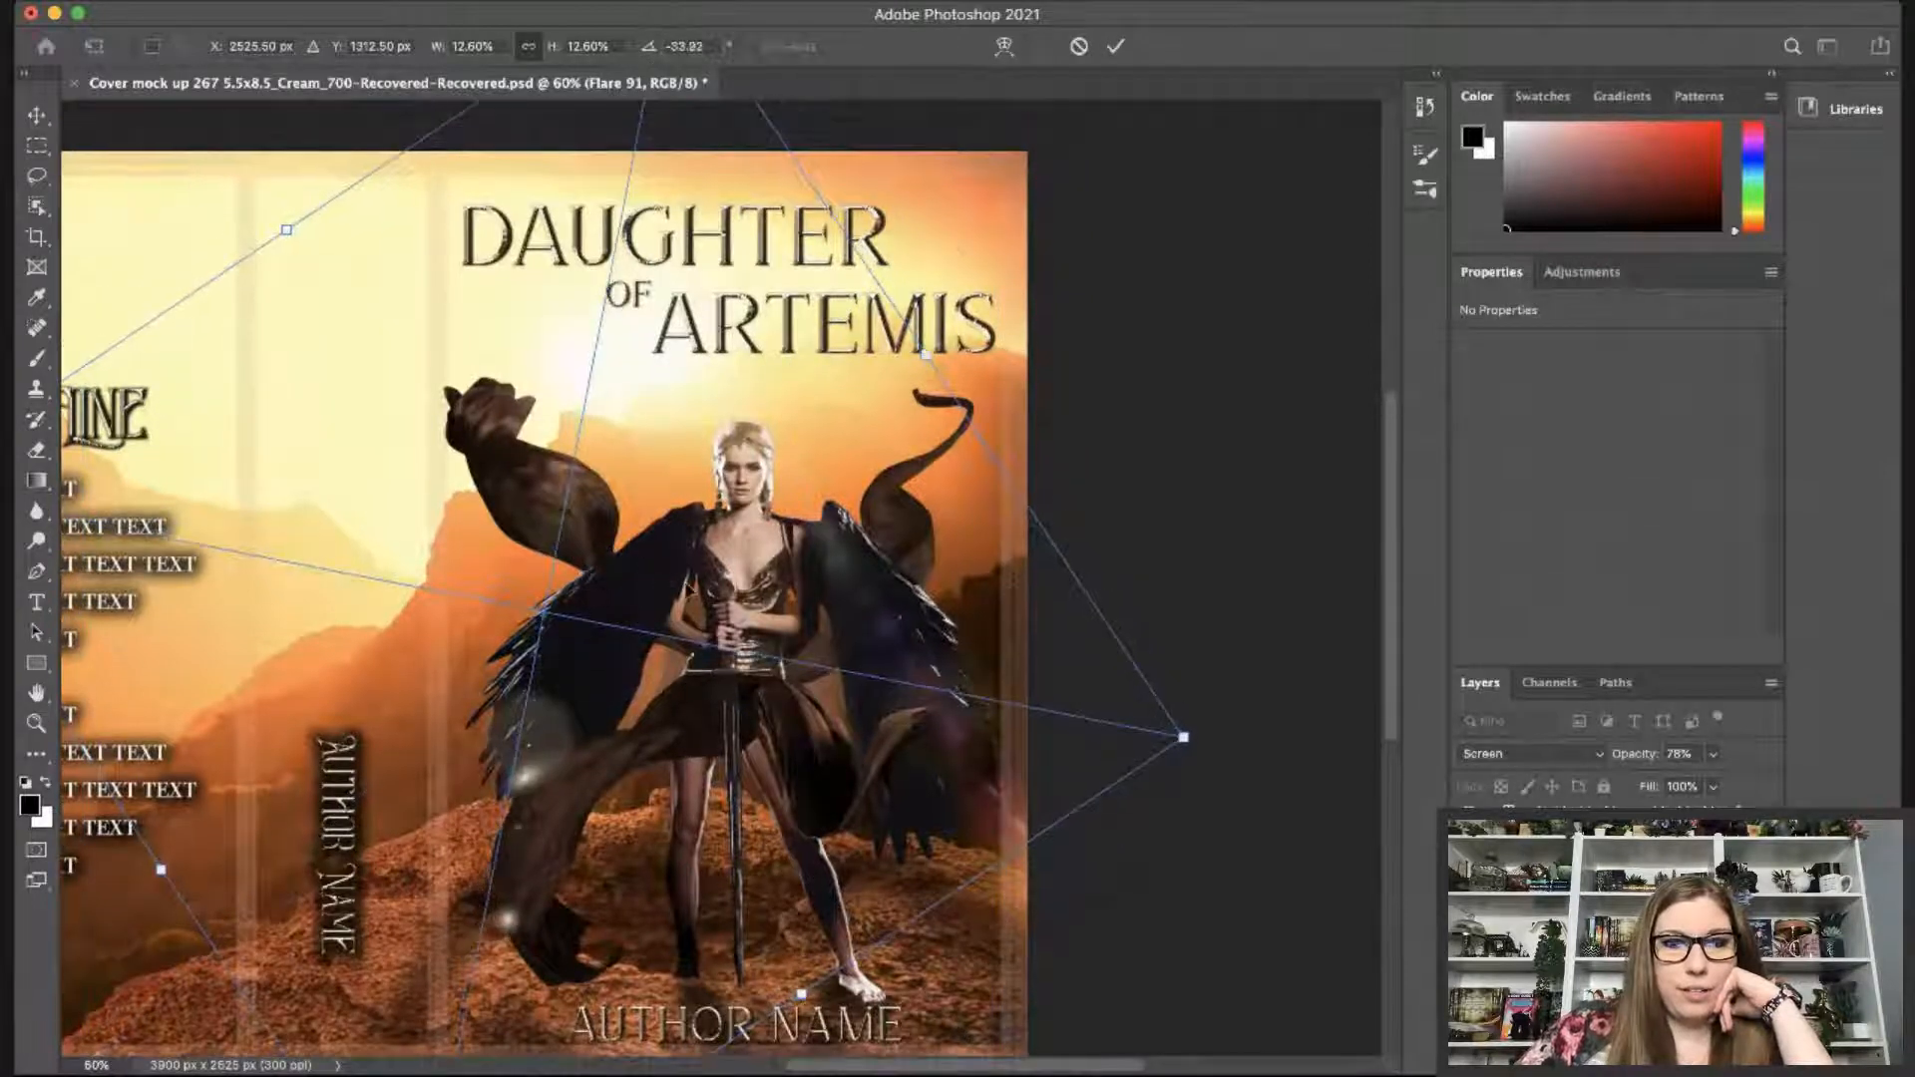
pyautogui.moveTo(688, 588); pyautogui.dragTo(796, 597)
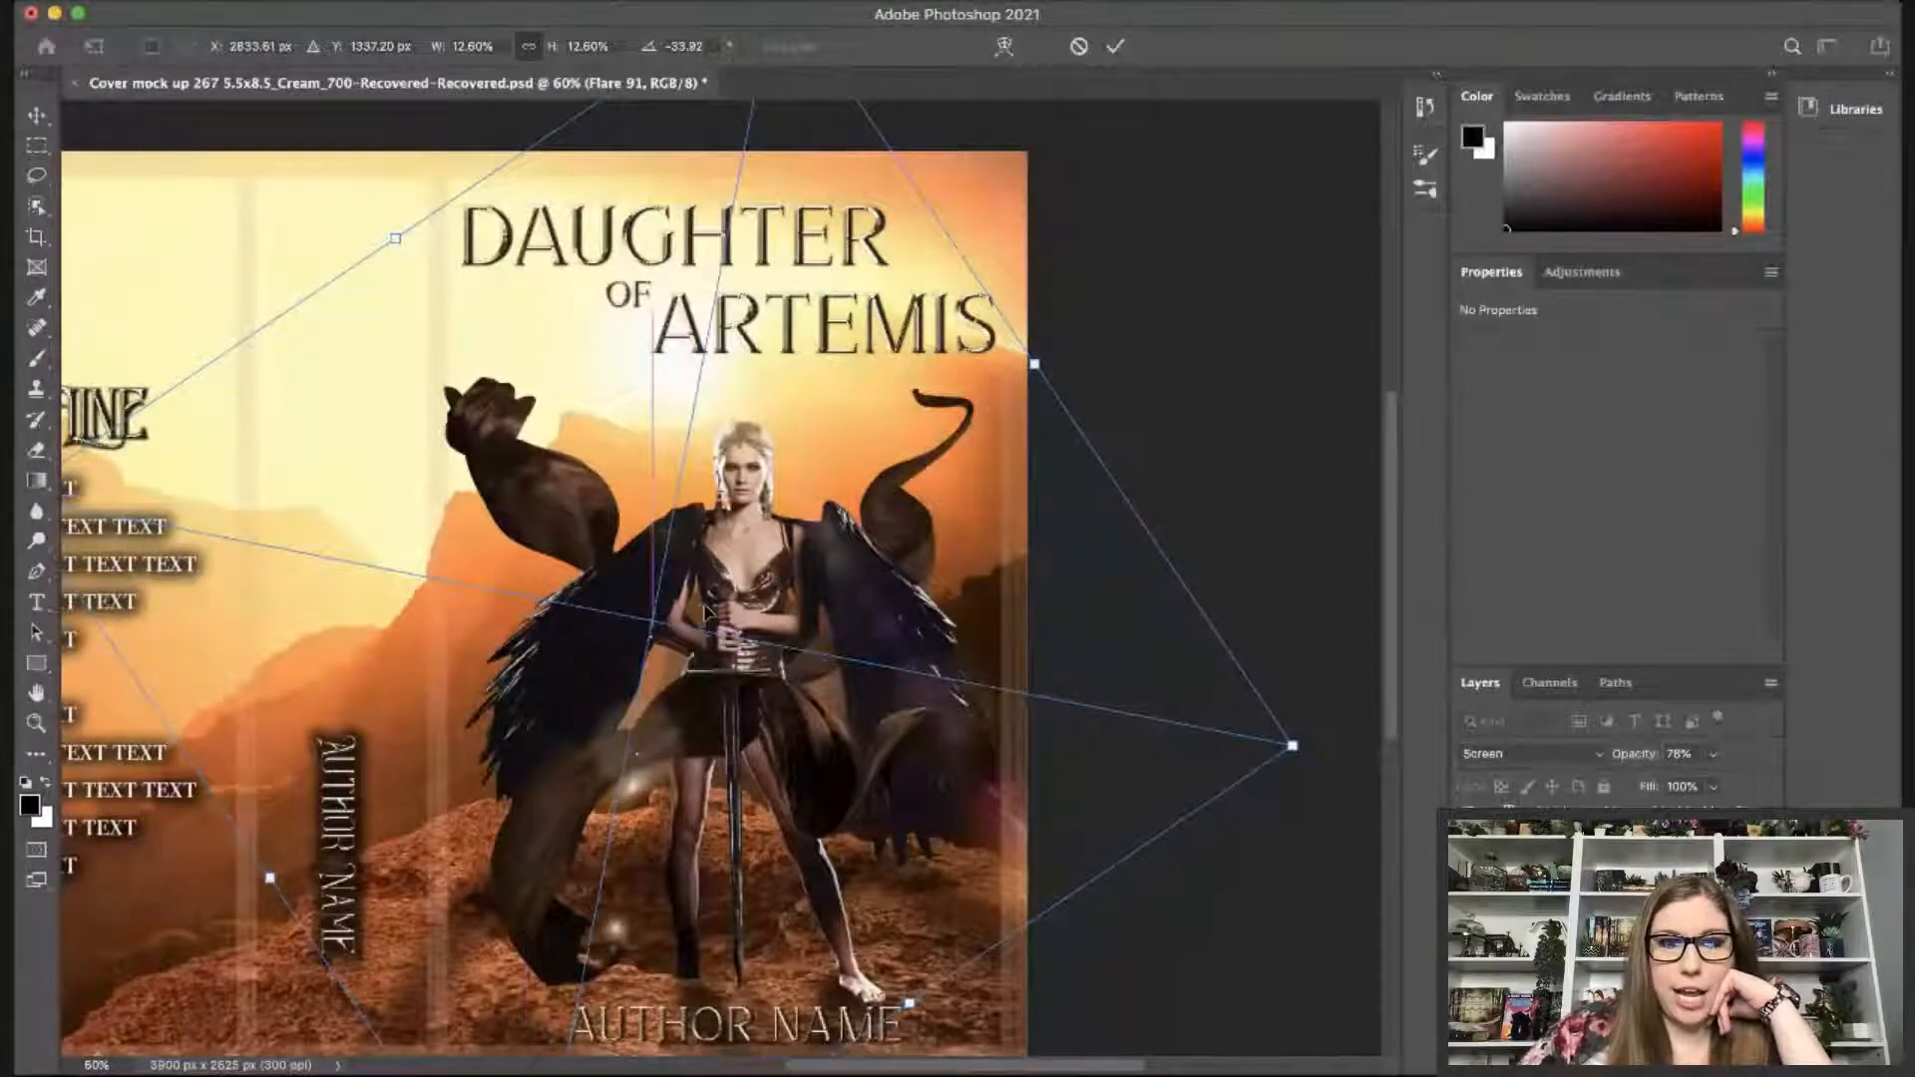
pyautogui.press('Return')
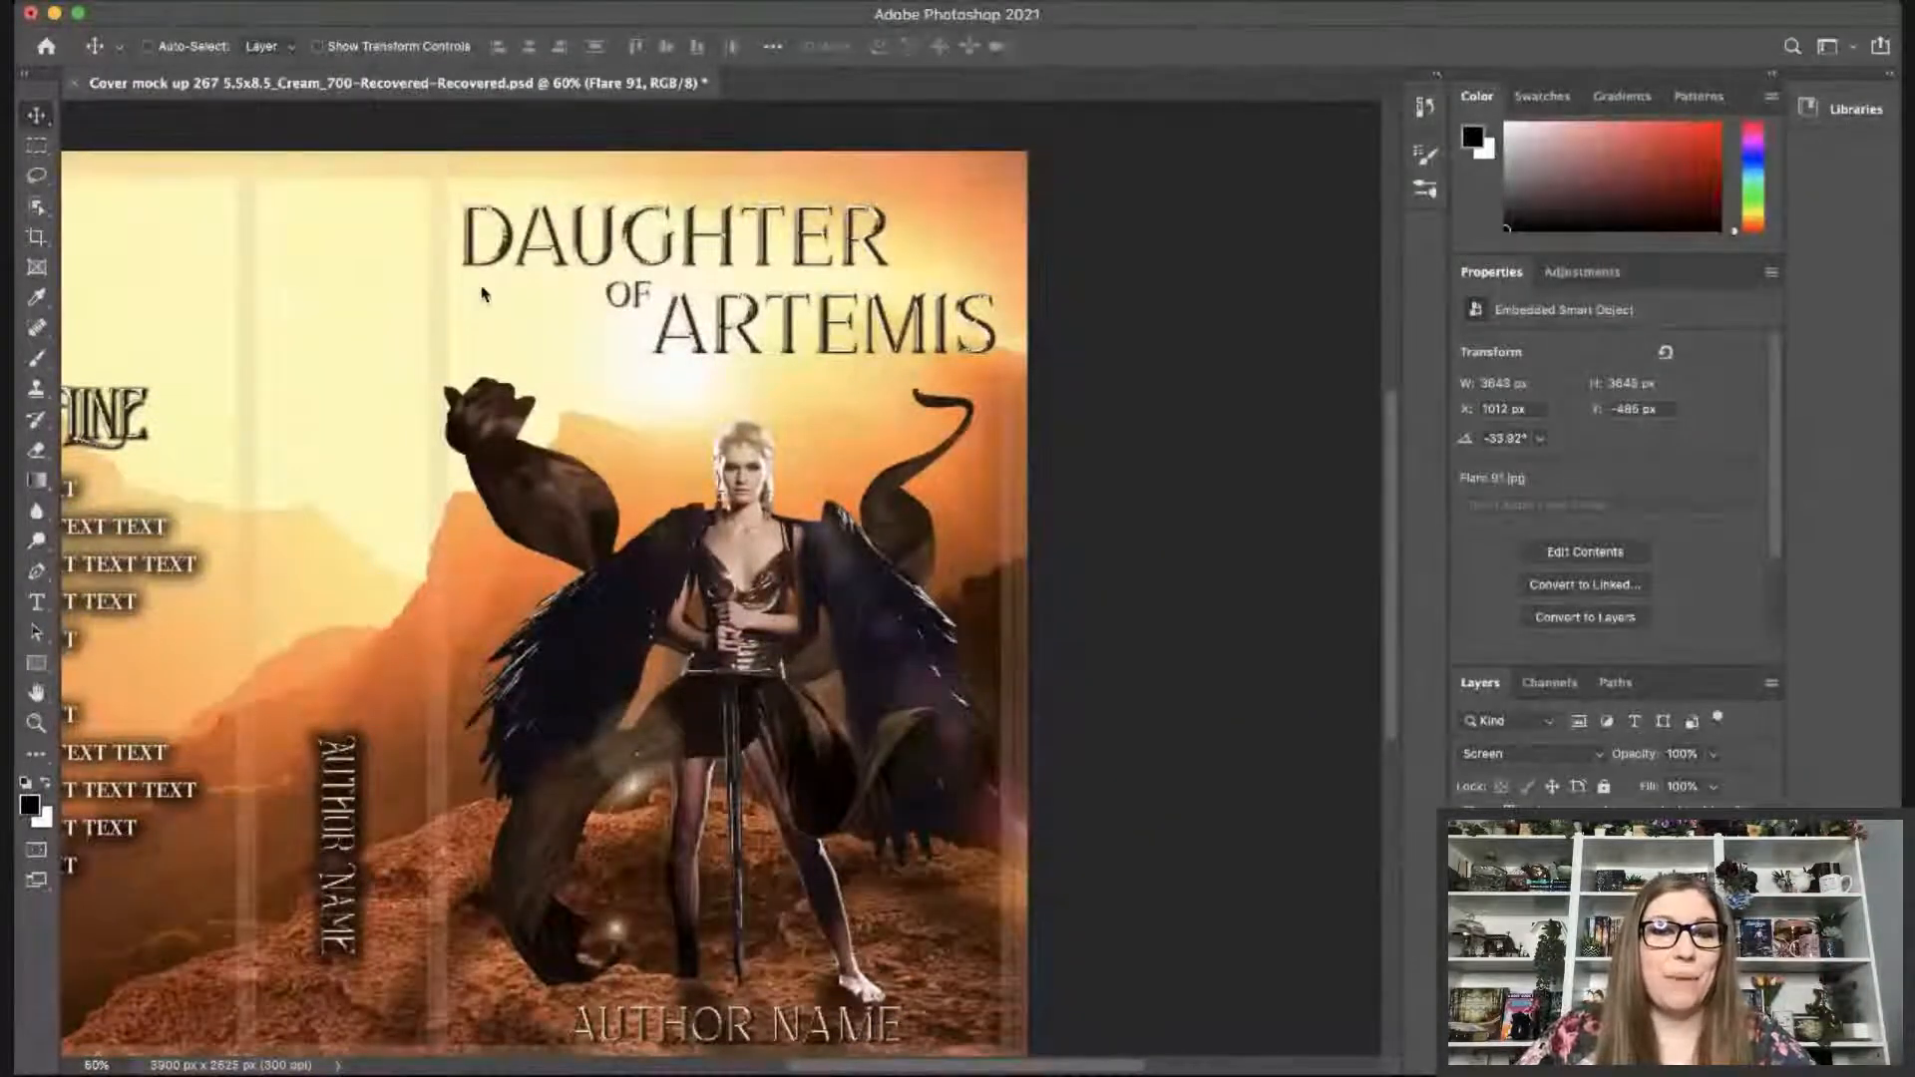
# Shrink the Flare 91 overlay to about 2478 px wide and reposition it with its bright spot beside the warrior's head.
pyautogui.press('h')
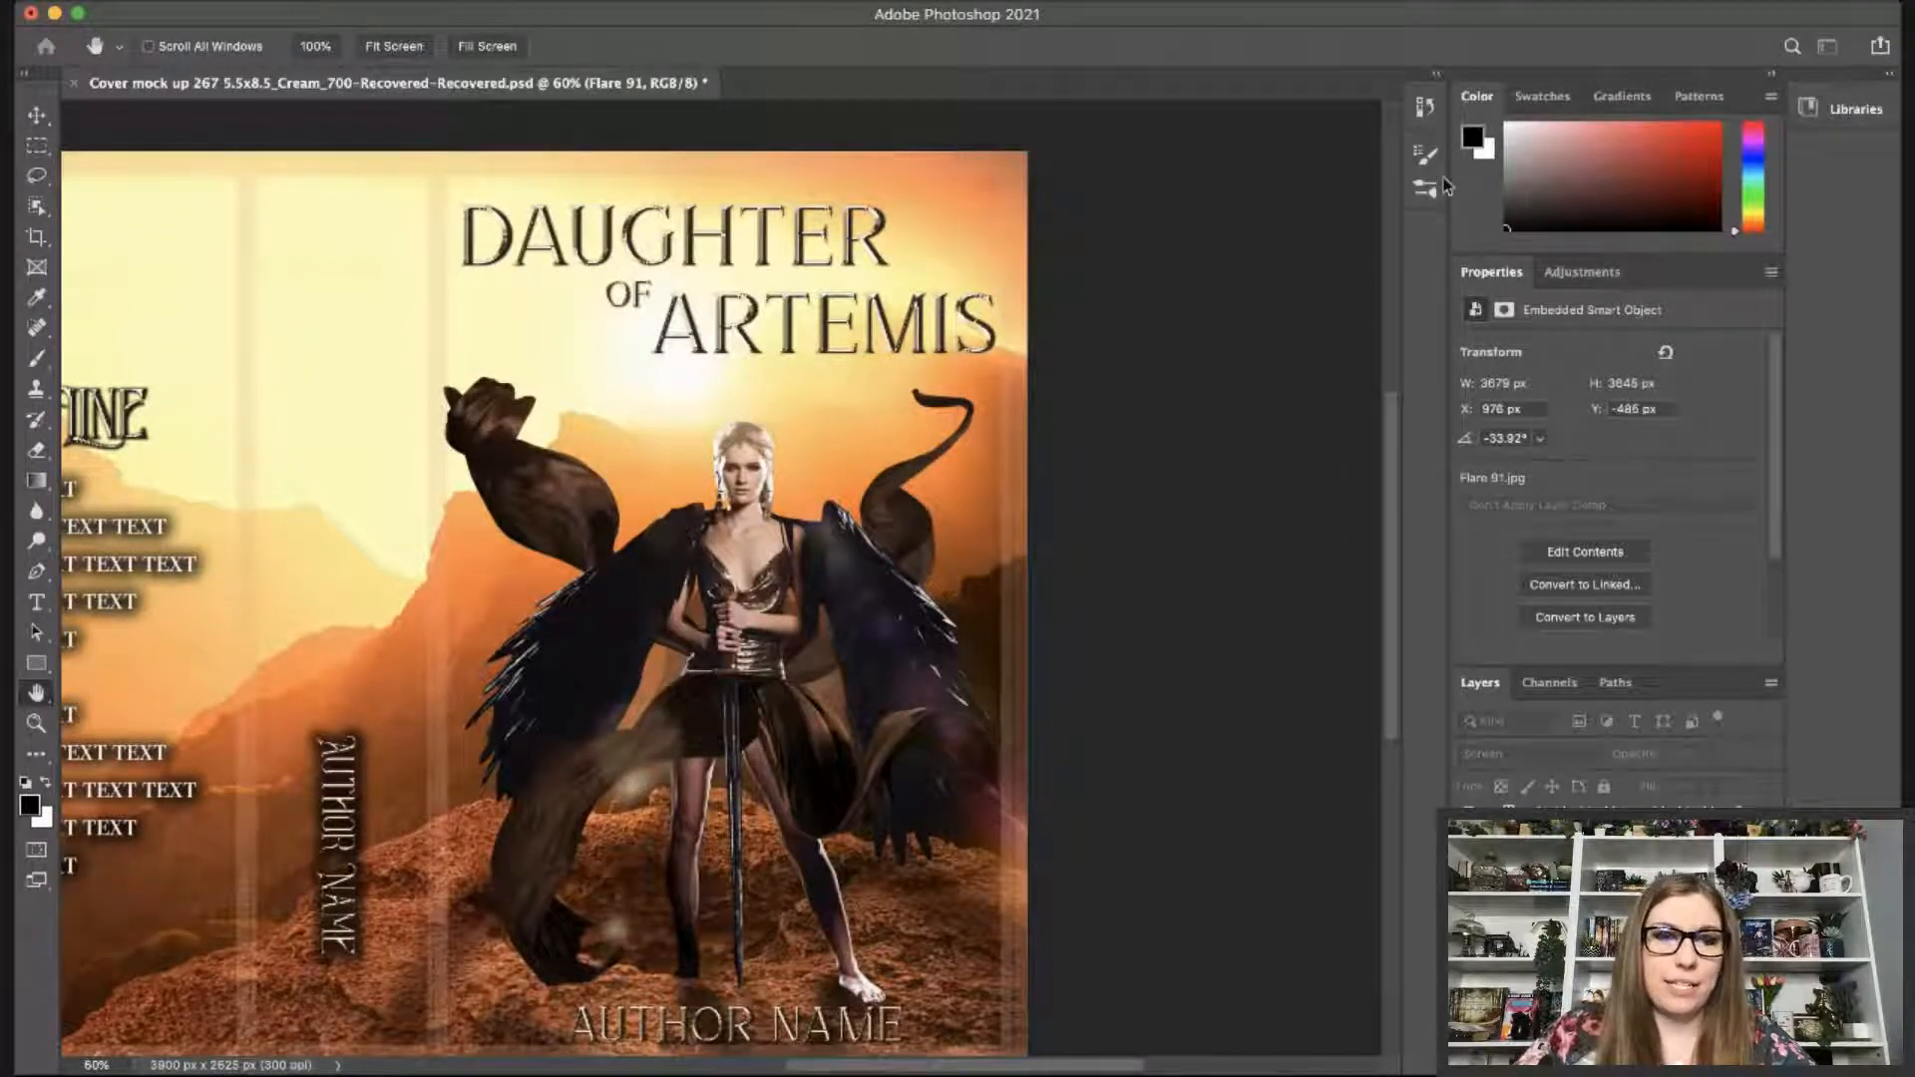
pyautogui.press('v')
pyautogui.moveTo(649, 789); pyautogui.dragTo(688, 404)
pyautogui.press('super+t')
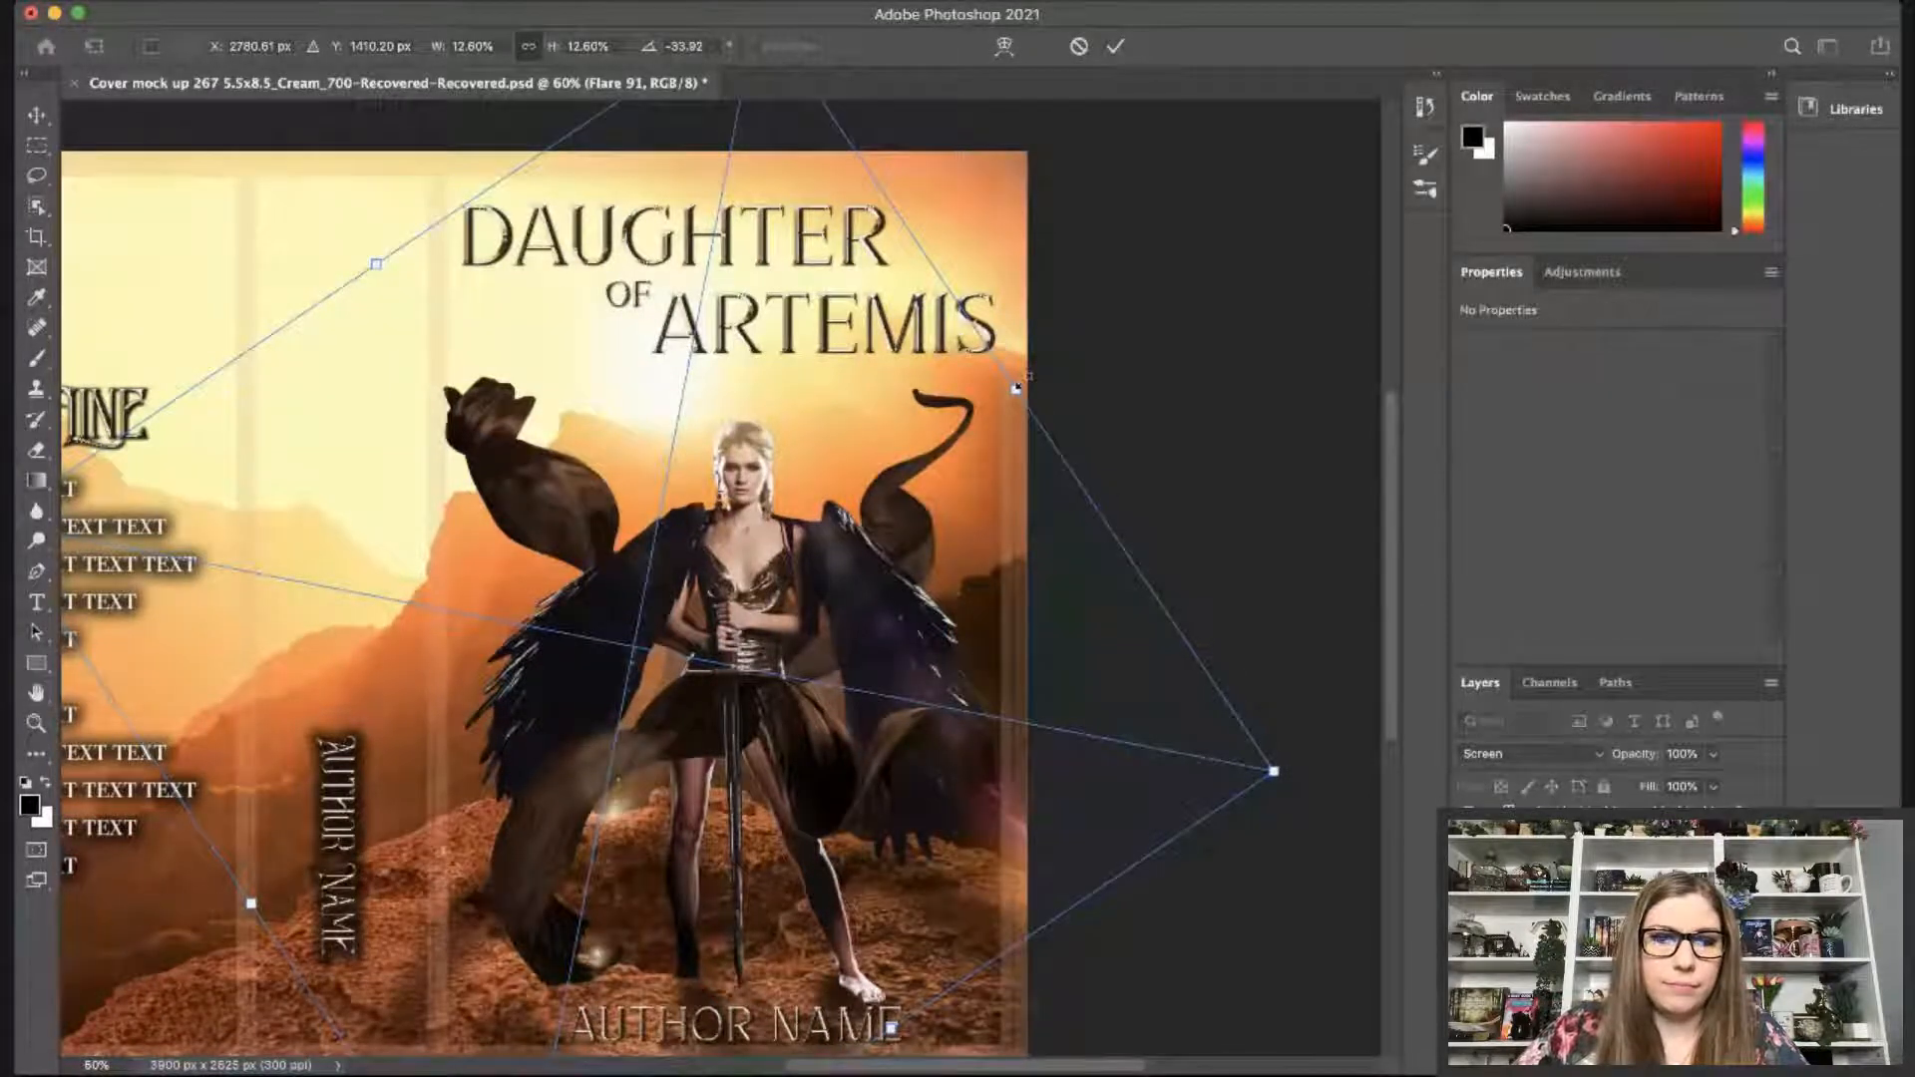
pyautogui.moveTo(1016, 388); pyautogui.dragTo(792, 581)
pyautogui.moveTo(580, 673); pyautogui.dragTo(704, 587)
pyautogui.press('Return')
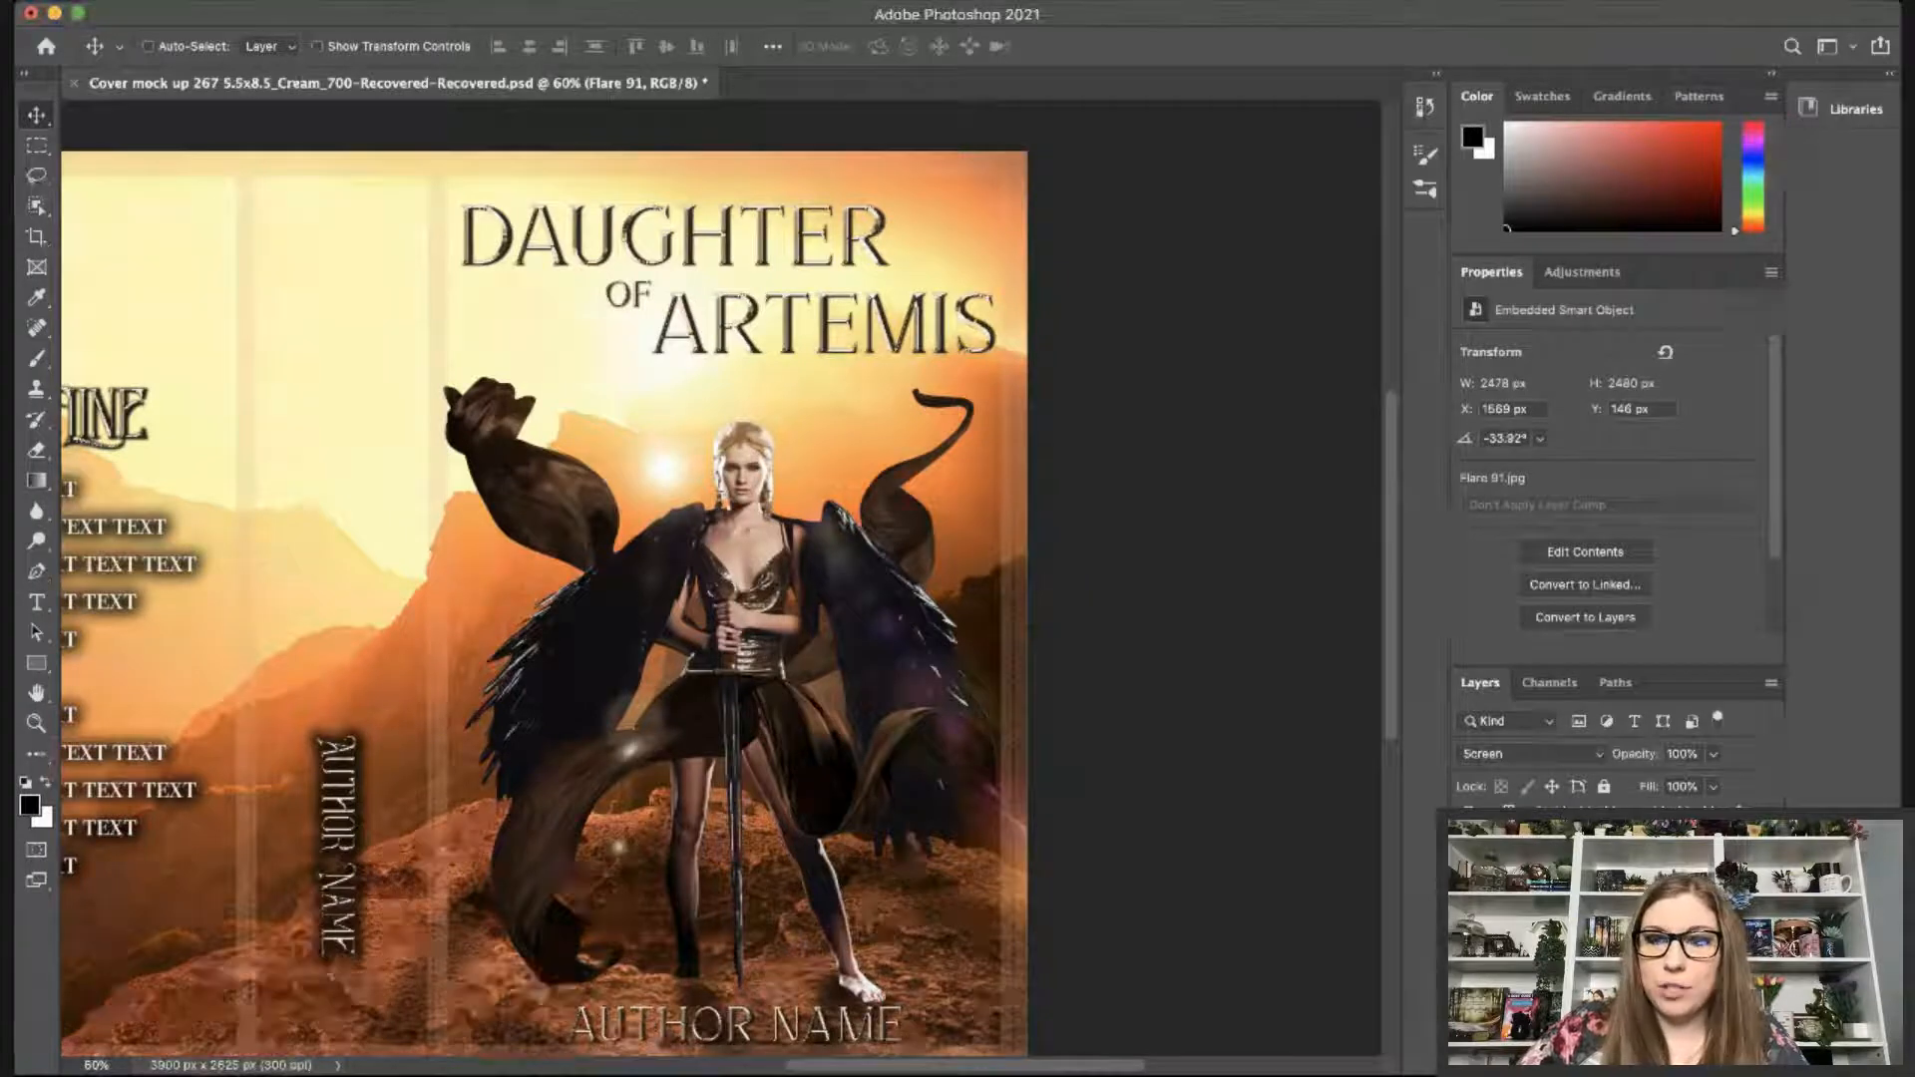
# Add a layer mask to Flare 91 and paint black over the bright spots beside the warrior's head and on the cloak.
pyautogui.click(1600, 1062)
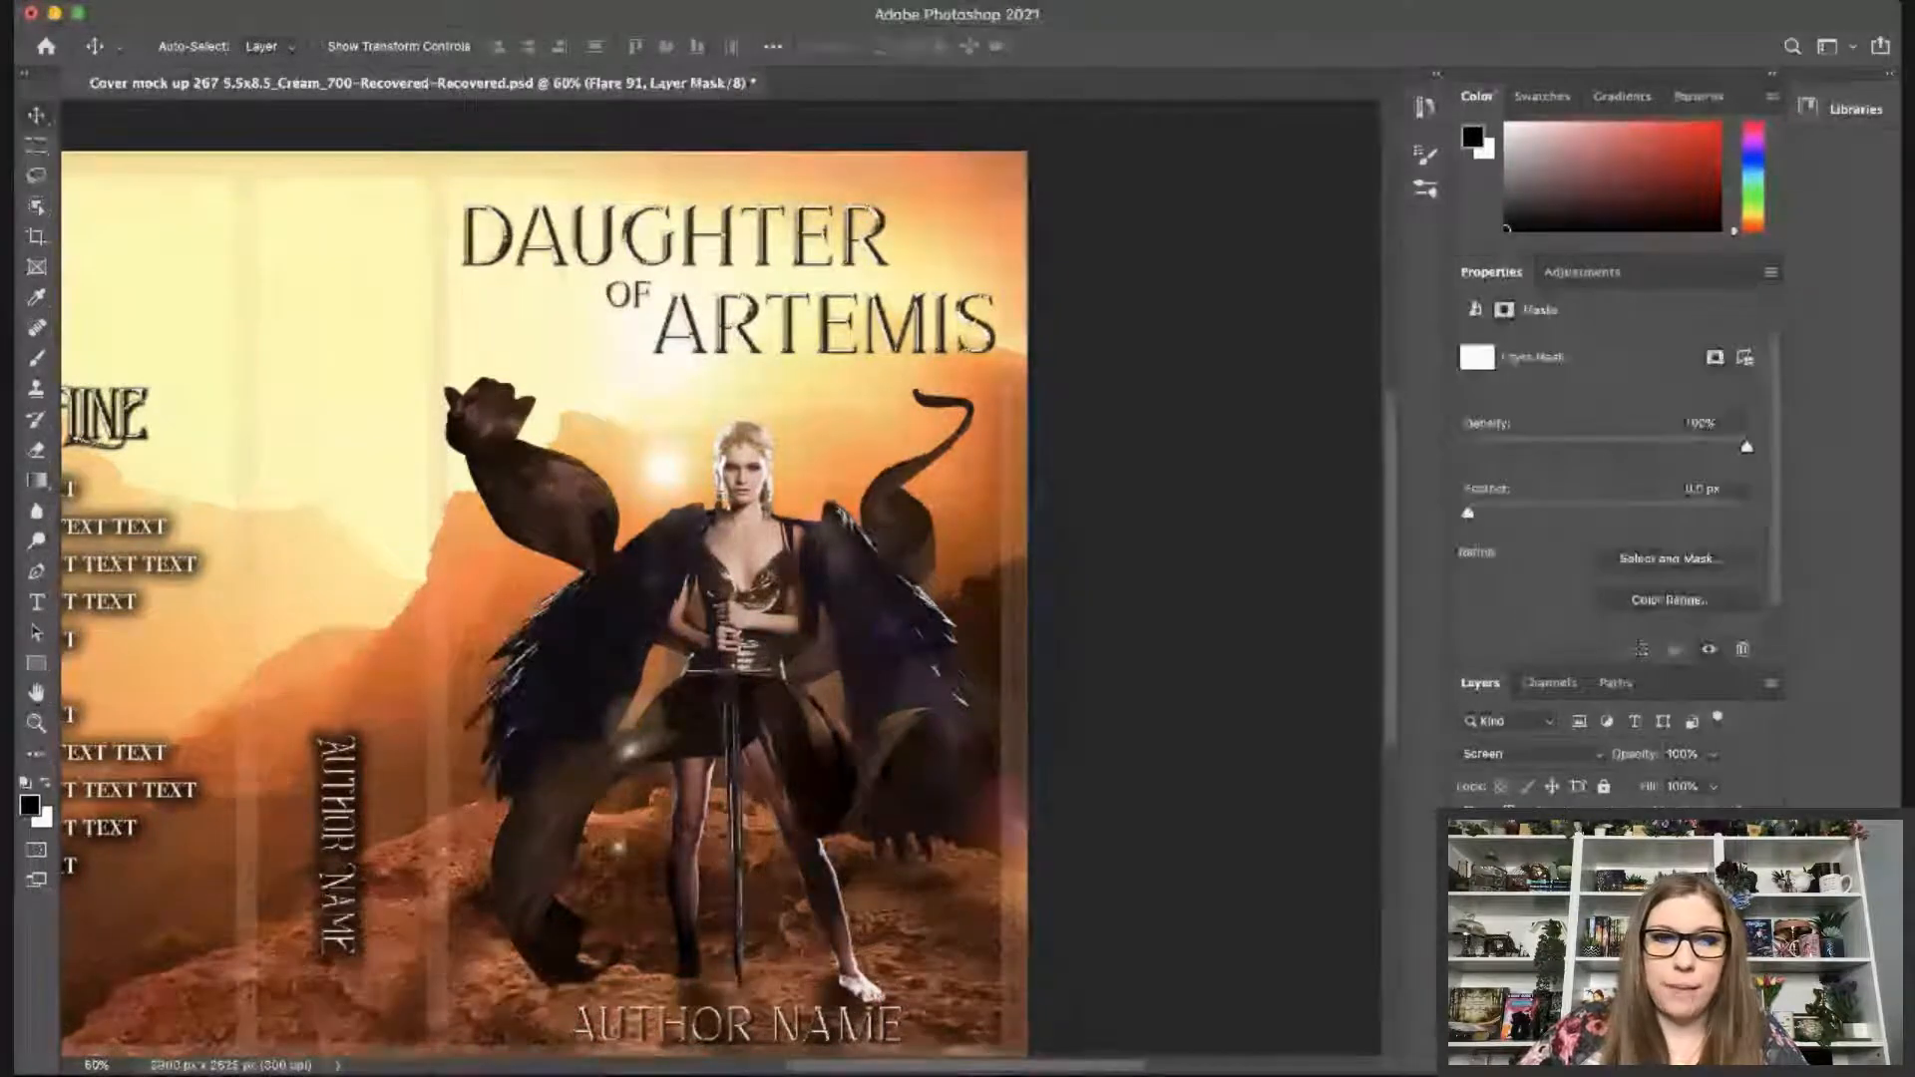
pyautogui.click(37, 357)
pyautogui.moveTo(664, 507); pyautogui.dragTo(588, 327)
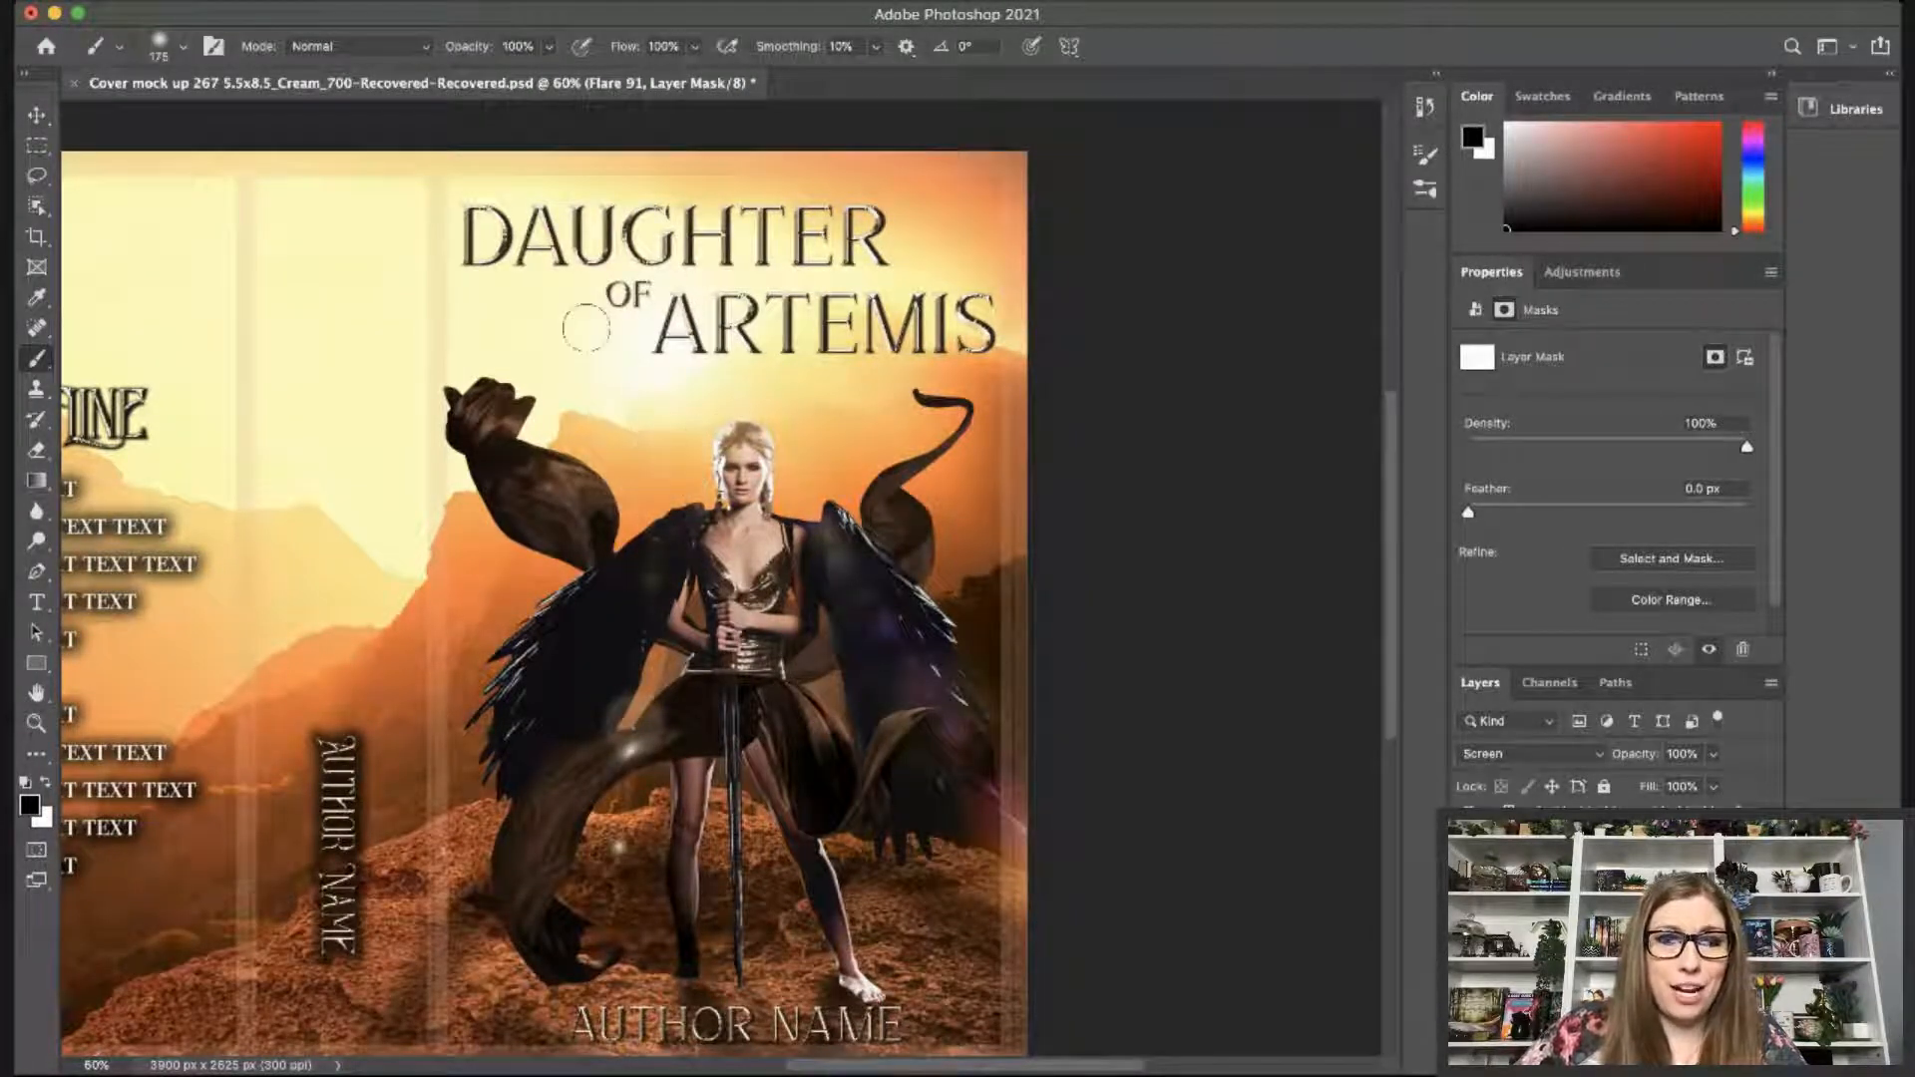
pyautogui.moveTo(685, 758)
pyautogui.mouseDown()
pyautogui.moveTo(617, 698)
pyautogui.moveTo(713, 745)
pyautogui.moveTo(797, 661)
pyautogui.mouseUp()
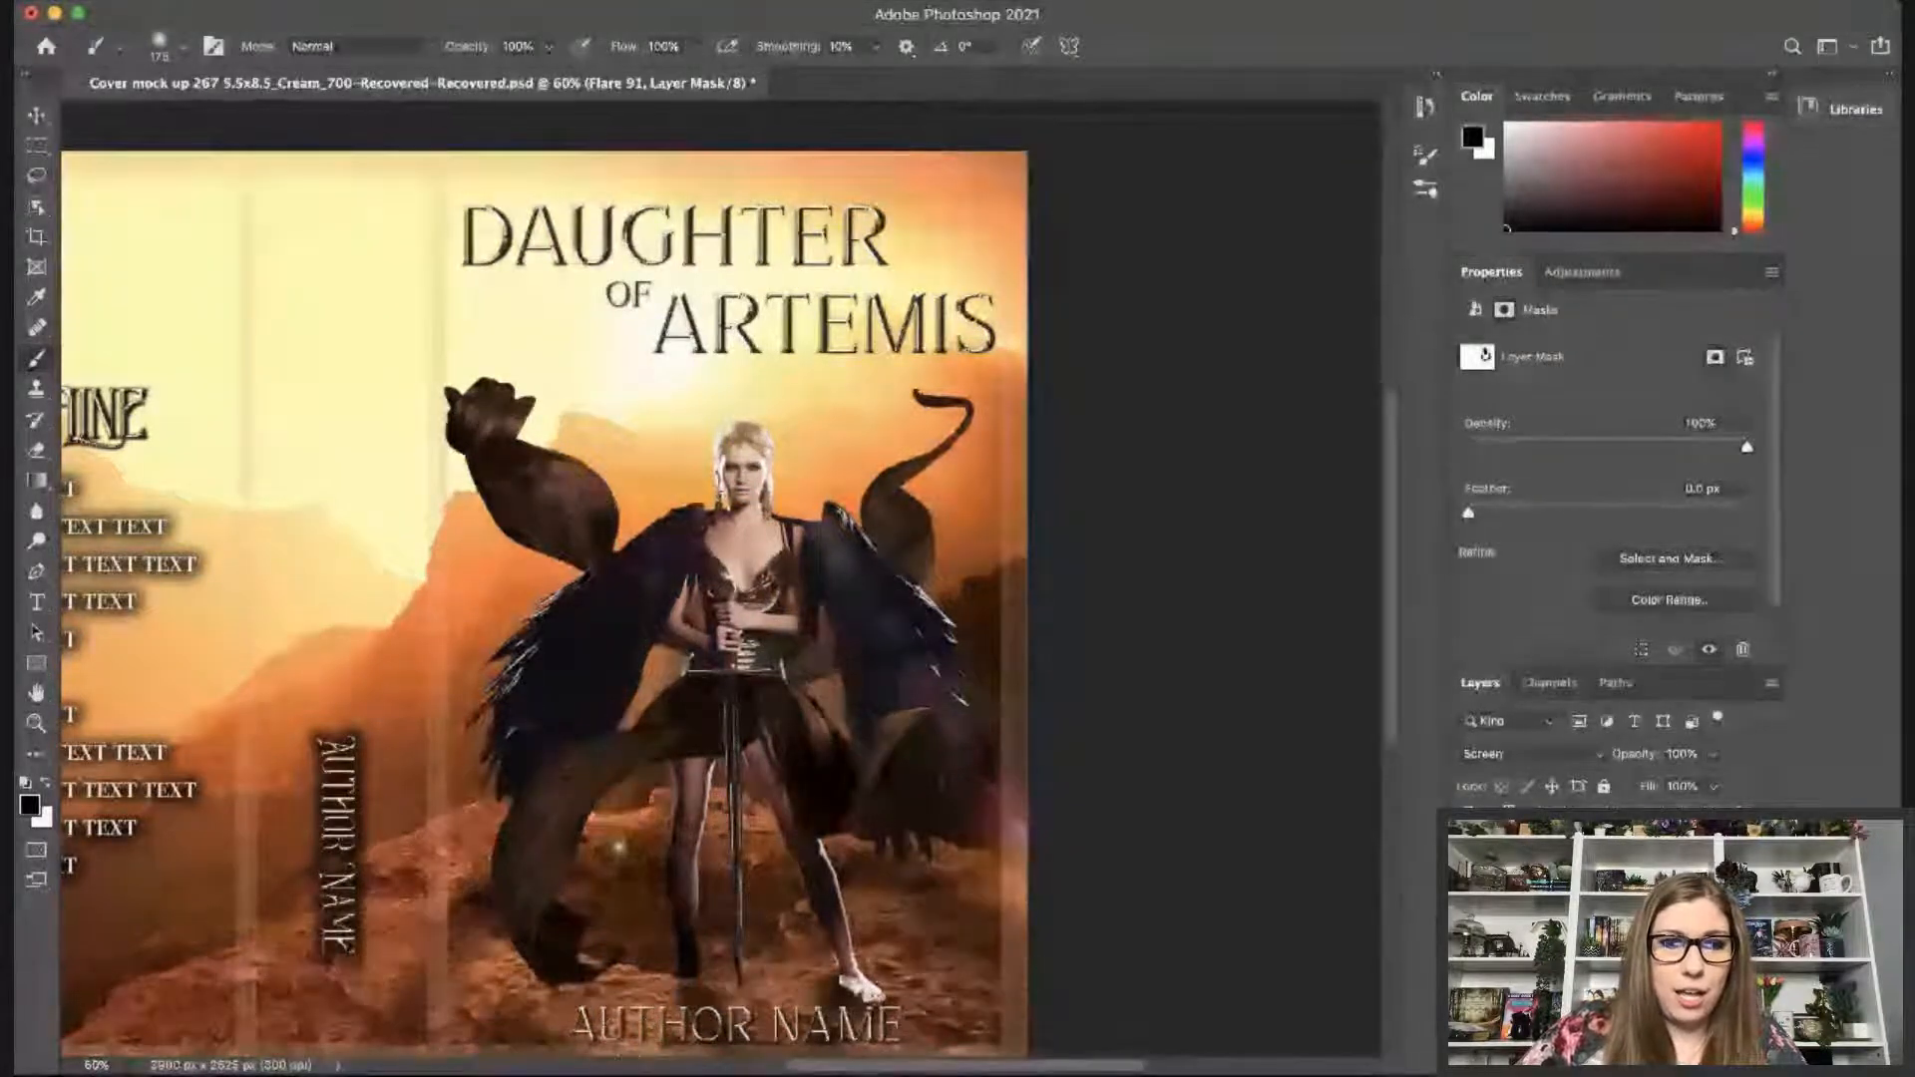
pyautogui.moveTo(559, 718); pyautogui.dragTo(626, 858)
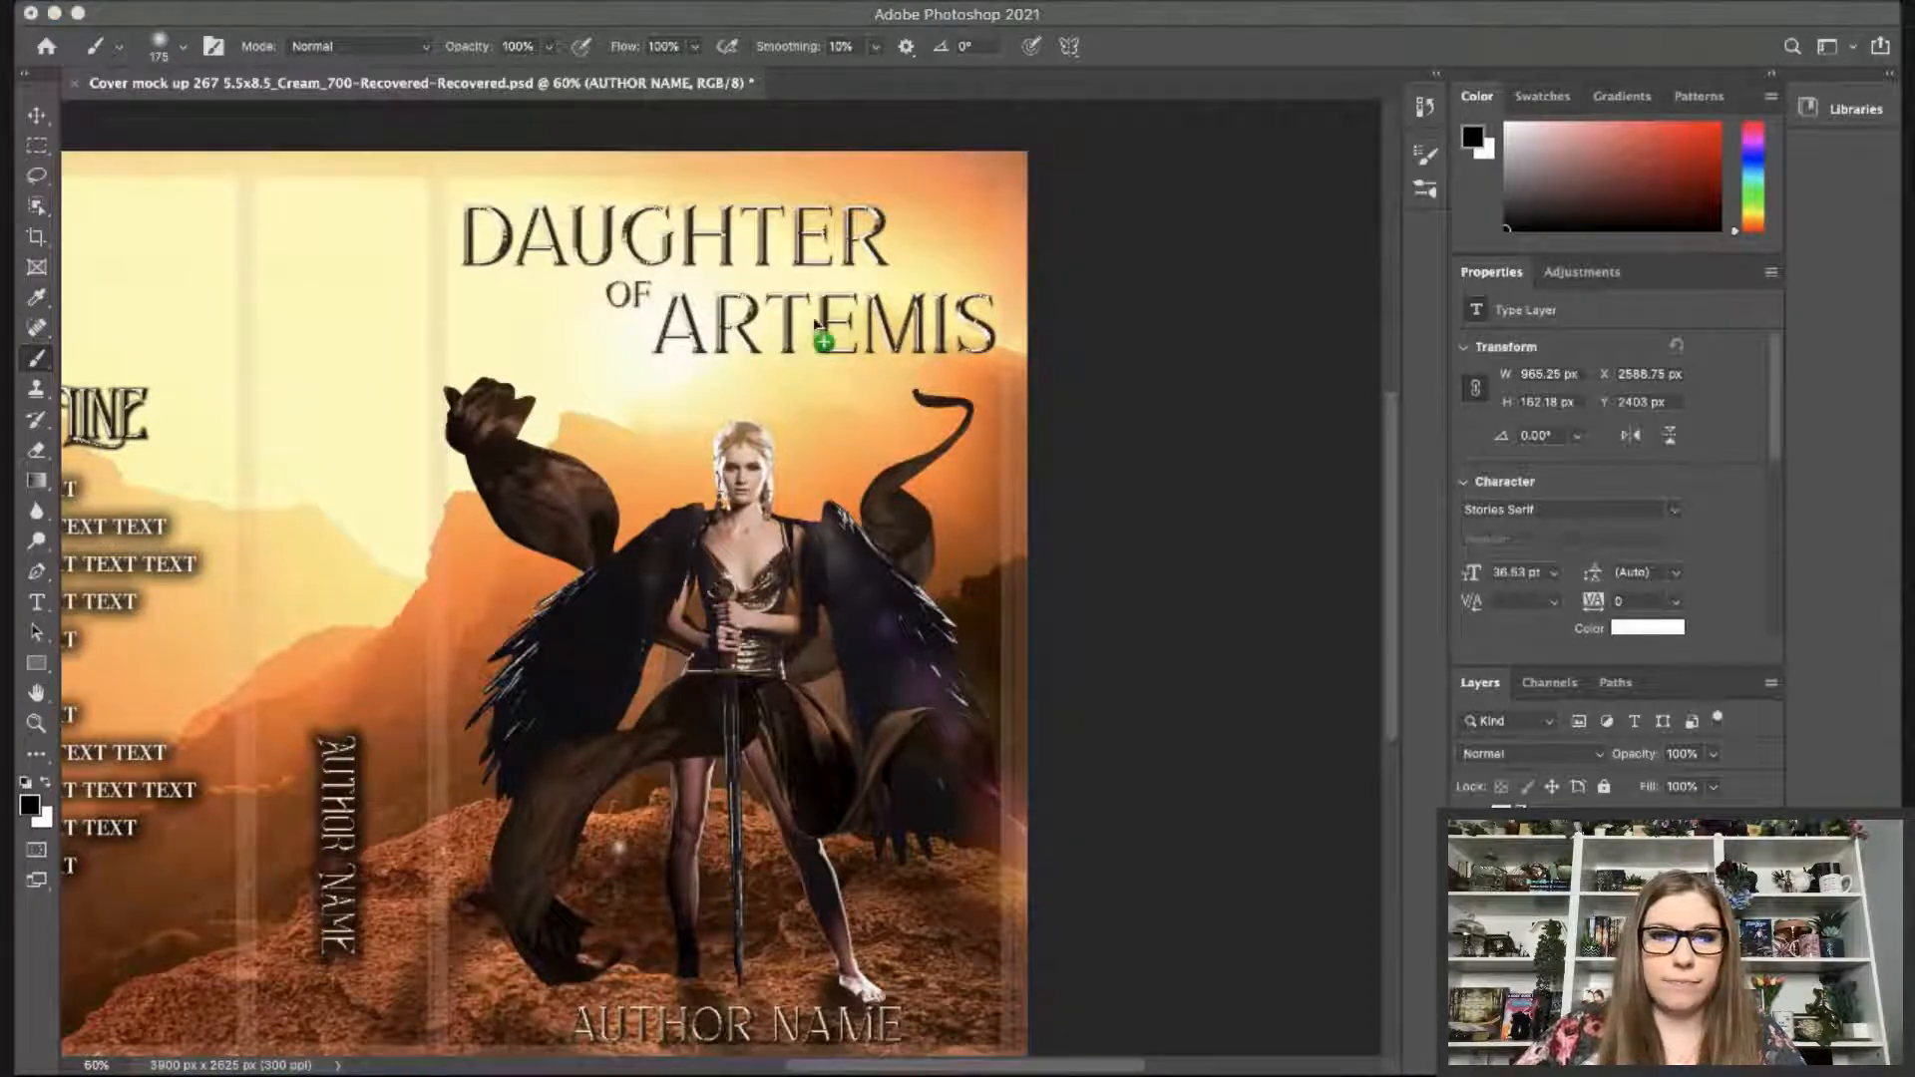
# Place the Flare 81 image in Screen mode, scaled to about 5.66%, over the M of ARTEMIS in the title.
pyautogui.moveTo(816, 323); pyautogui.dragTo(988, 335)
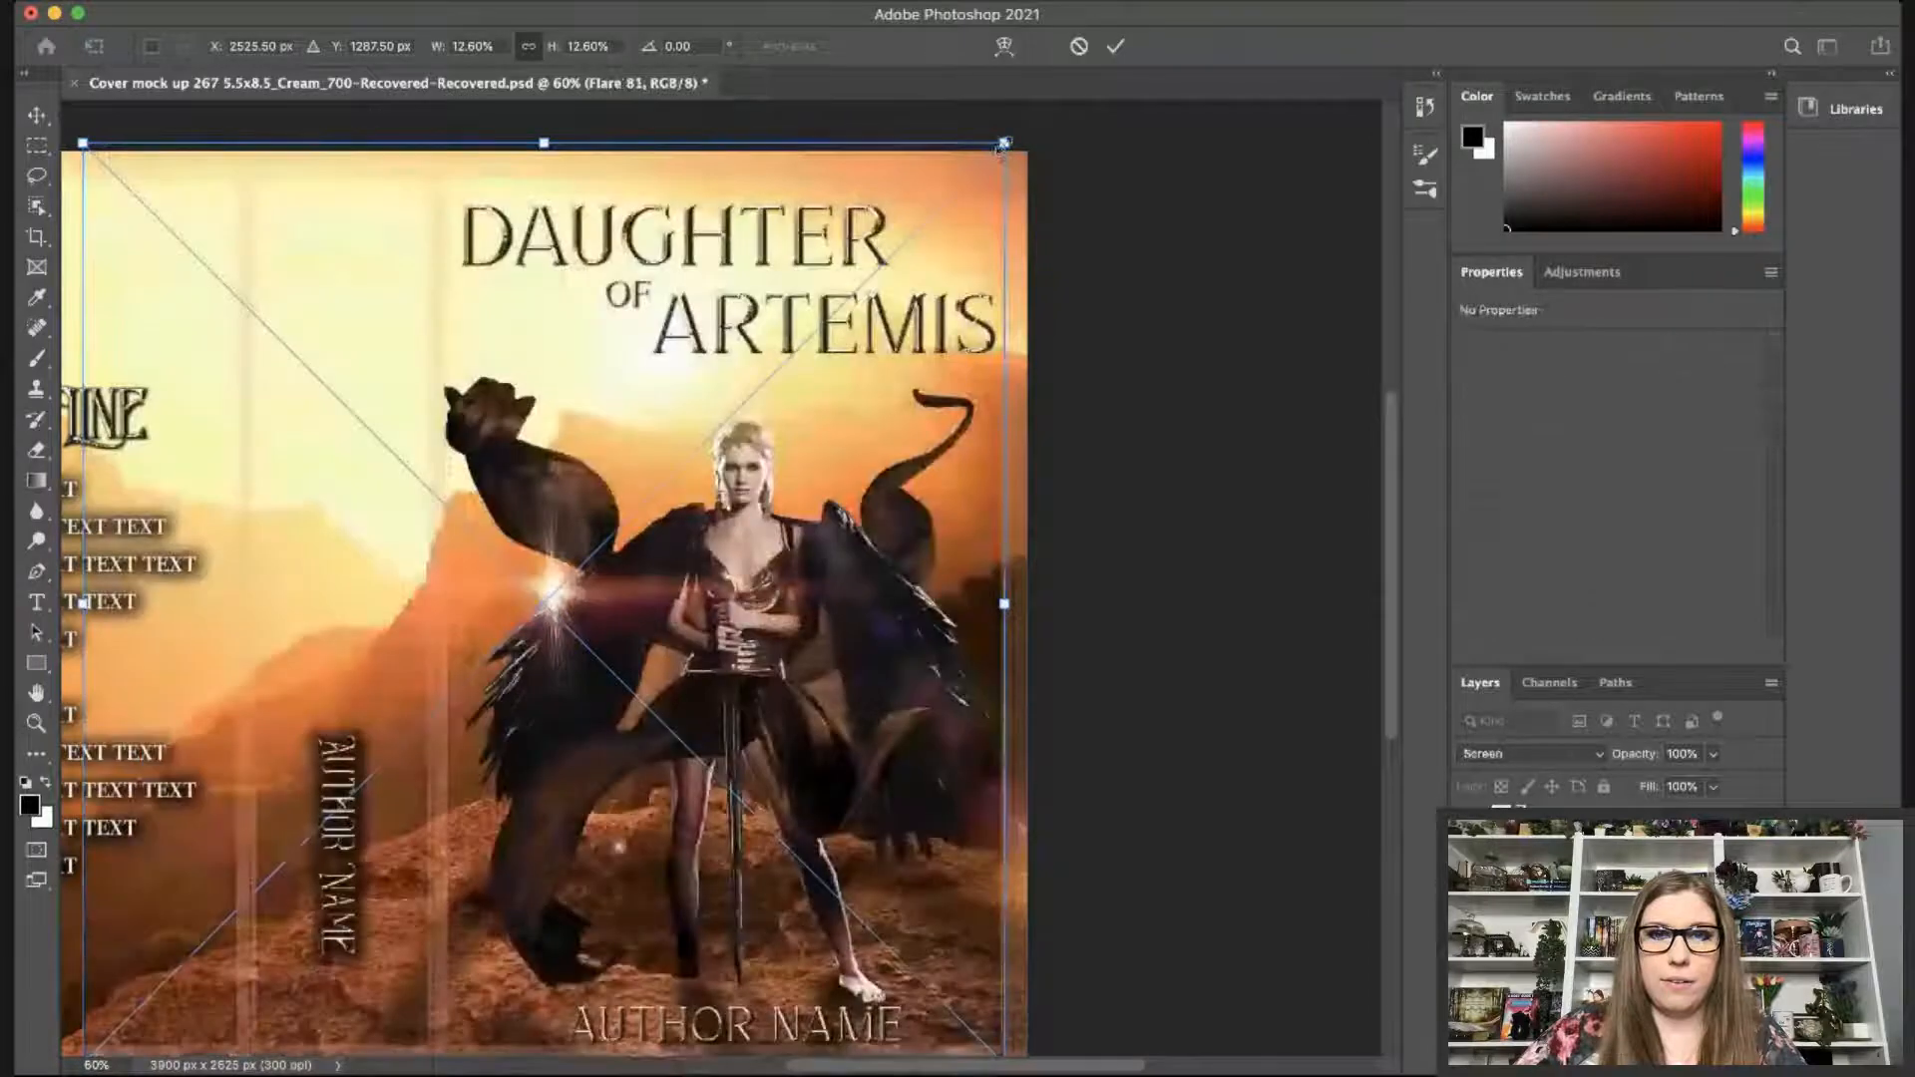
pyautogui.moveTo(1001, 144); pyautogui.dragTo(950, 374)
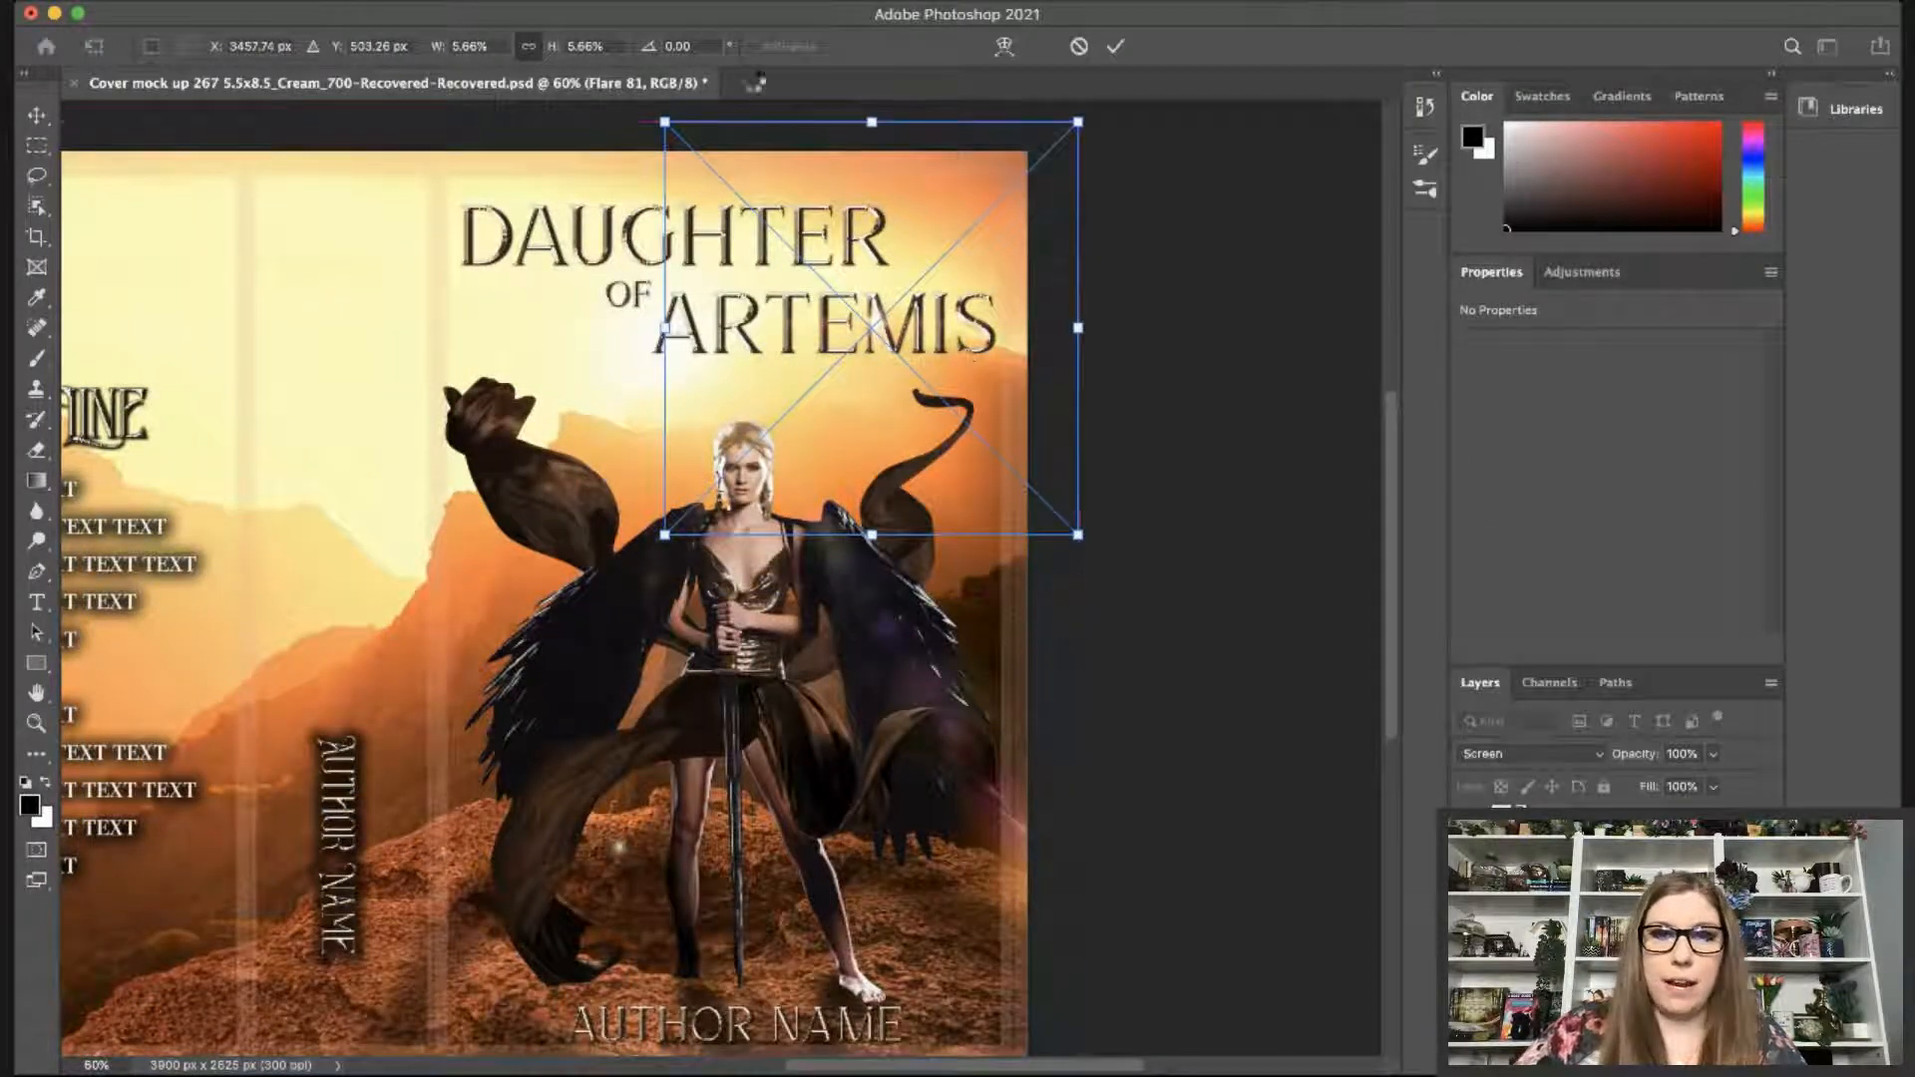
pyautogui.press('Return')
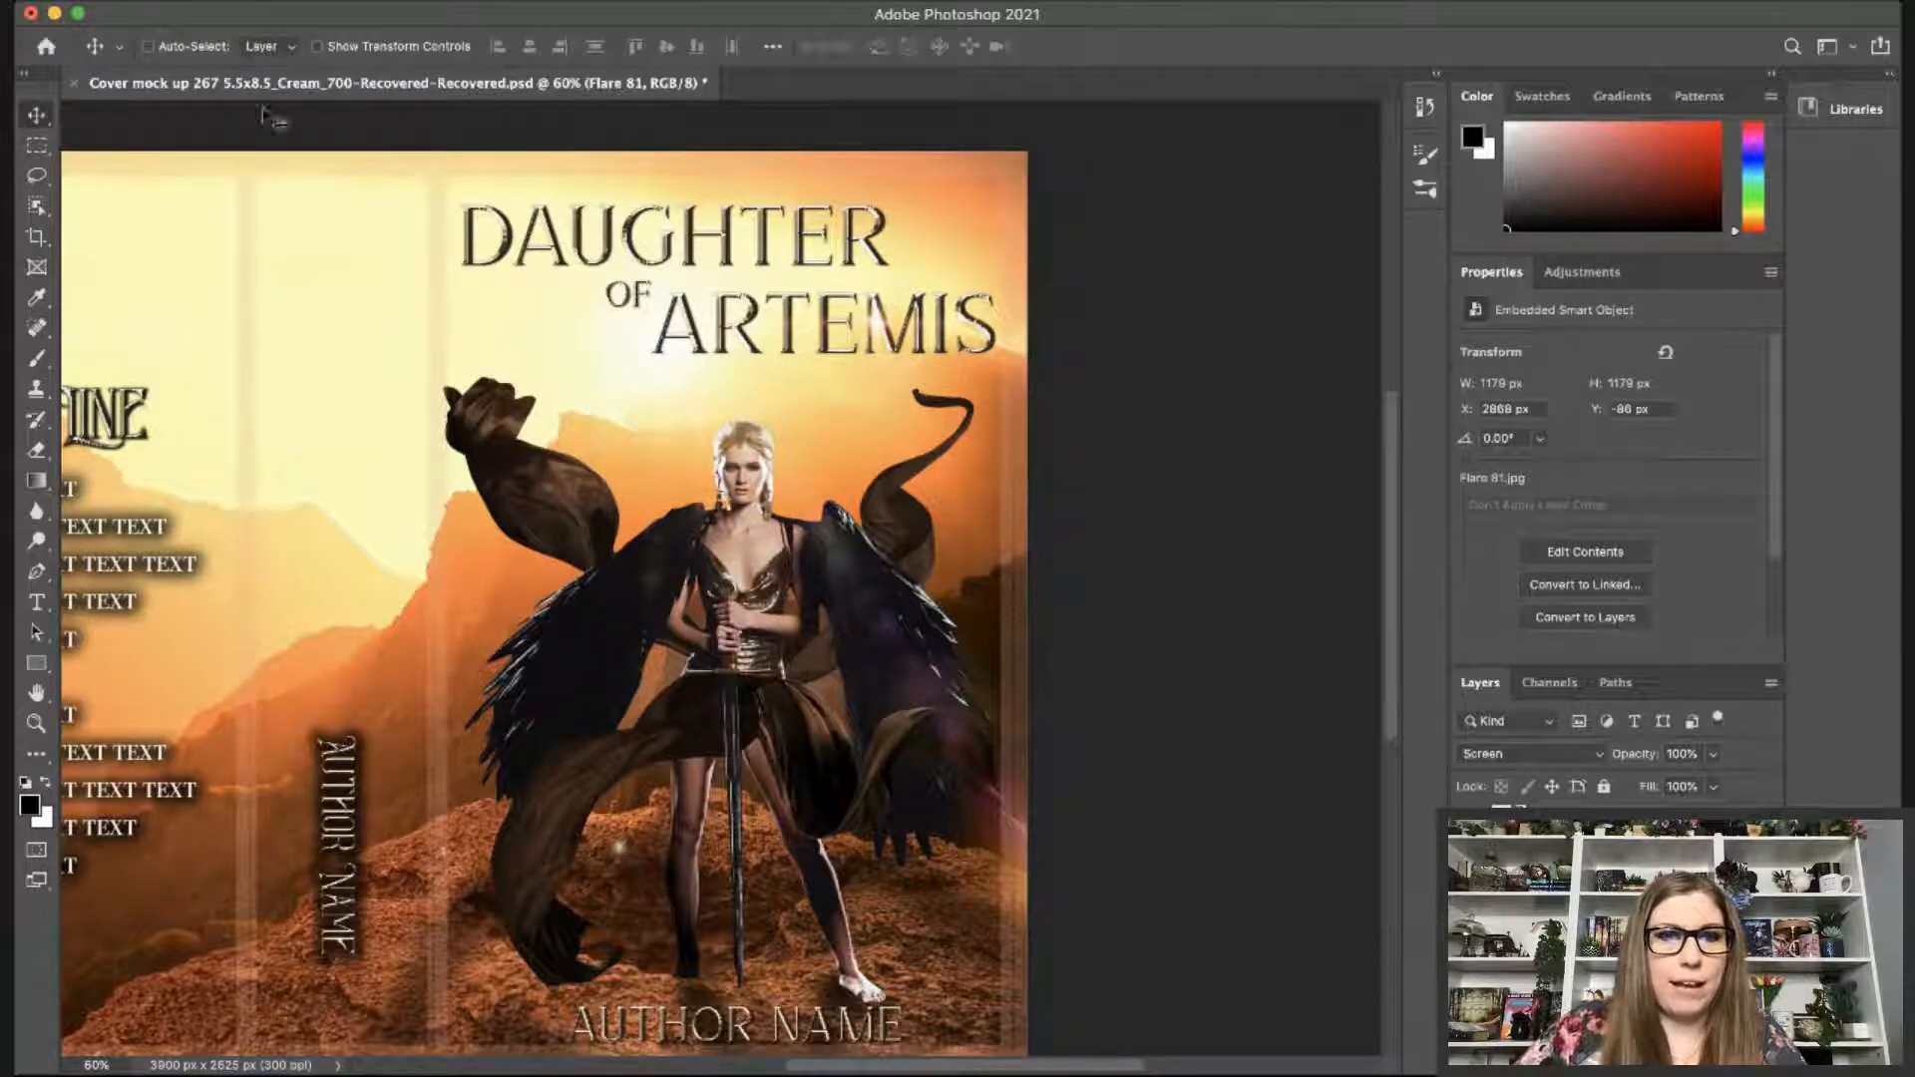
# Move the Flare 81 overlay onto the I of ARTEMIS and place a duplicate over the U of DAUGHTER.
pyautogui.moveTo(923, 327); pyautogui.dragTo(967, 330)
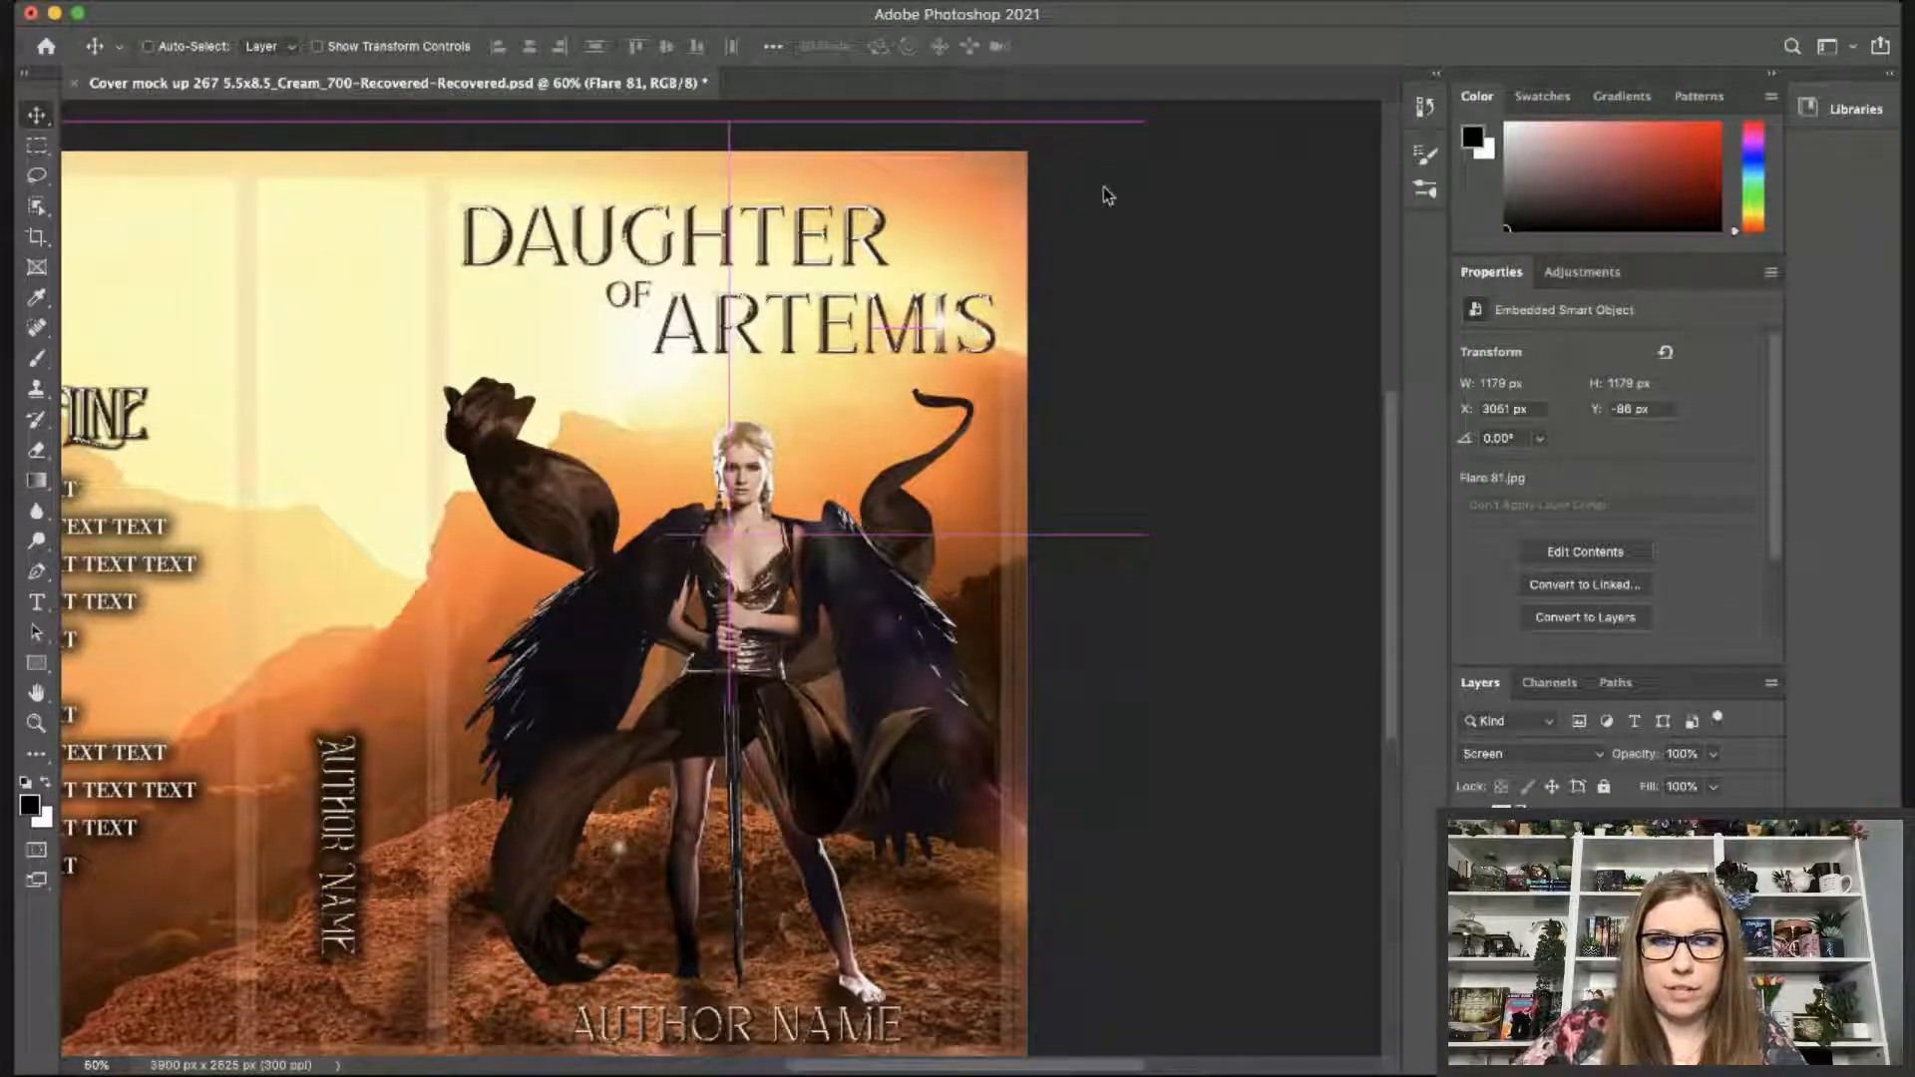
pyautogui.moveTo(1107, 195); pyautogui.dragTo(1108, 196)
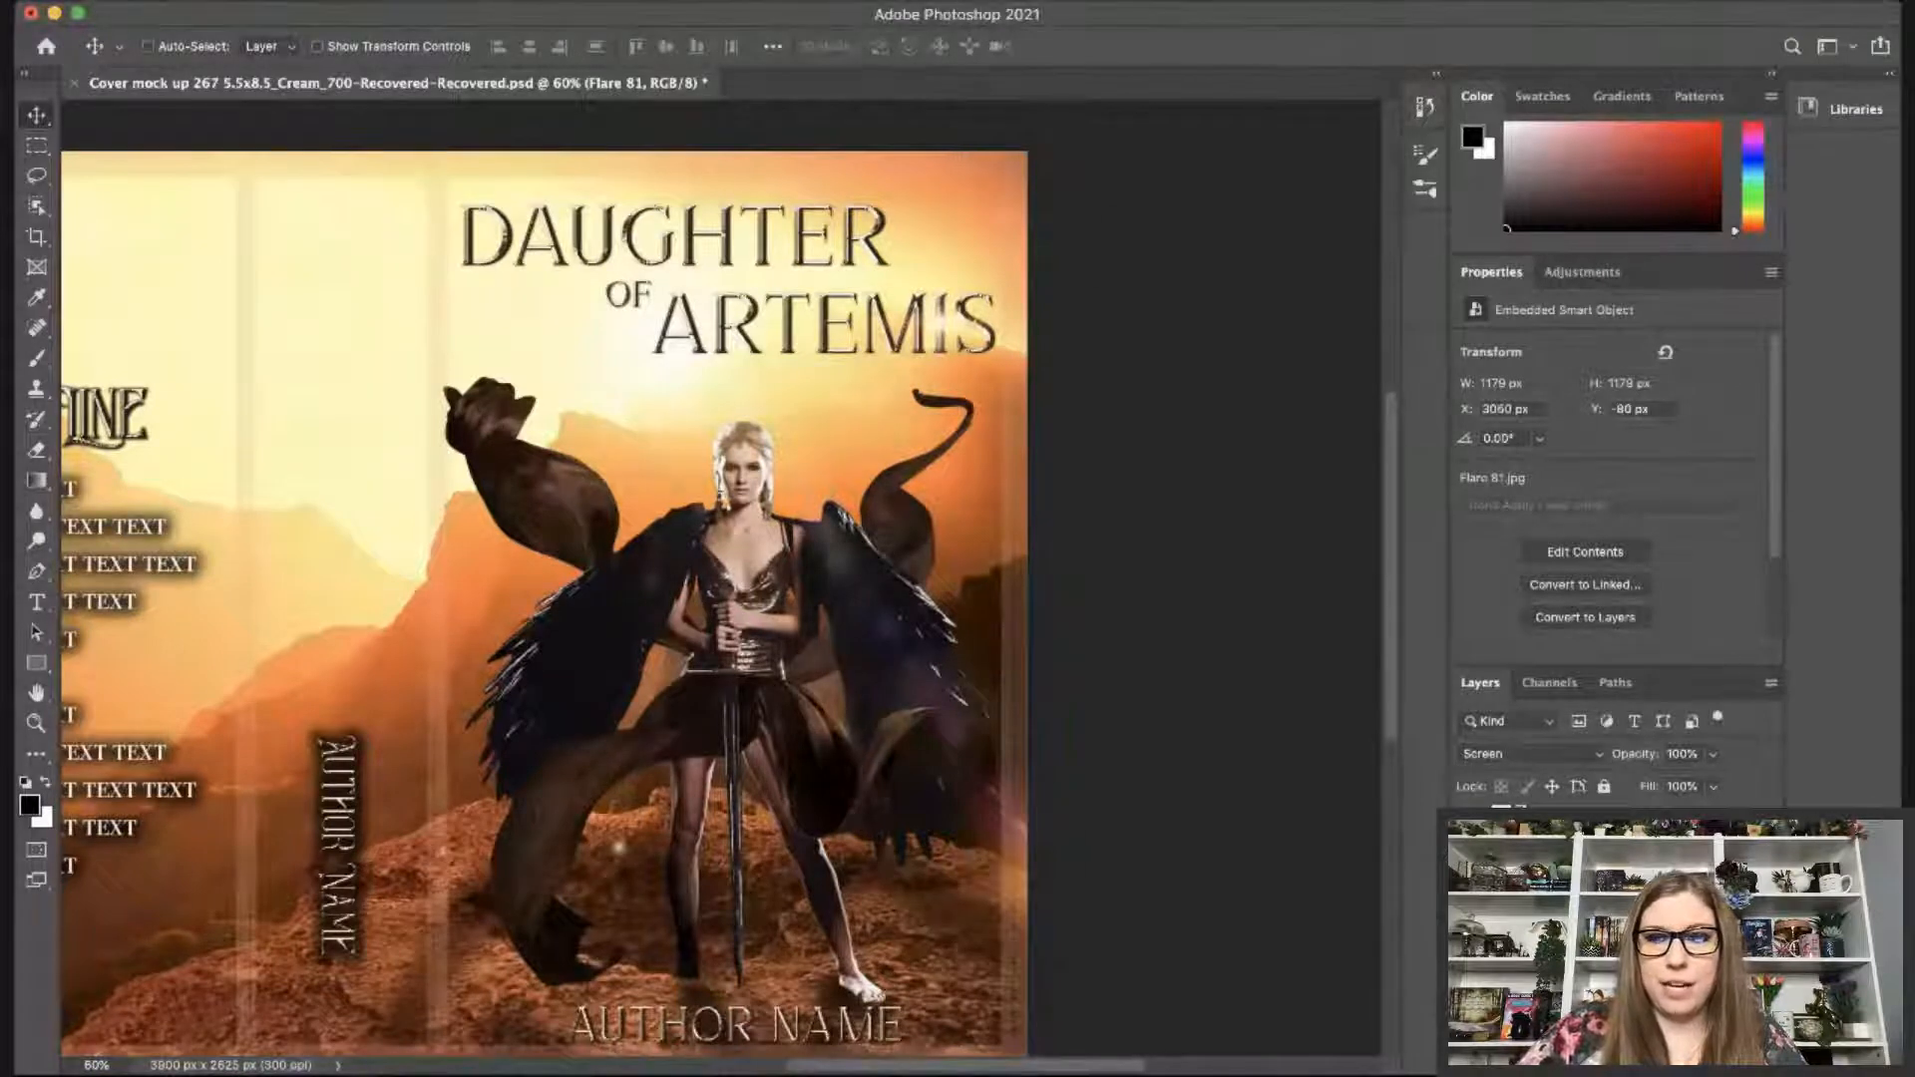
pyautogui.press('super+j')
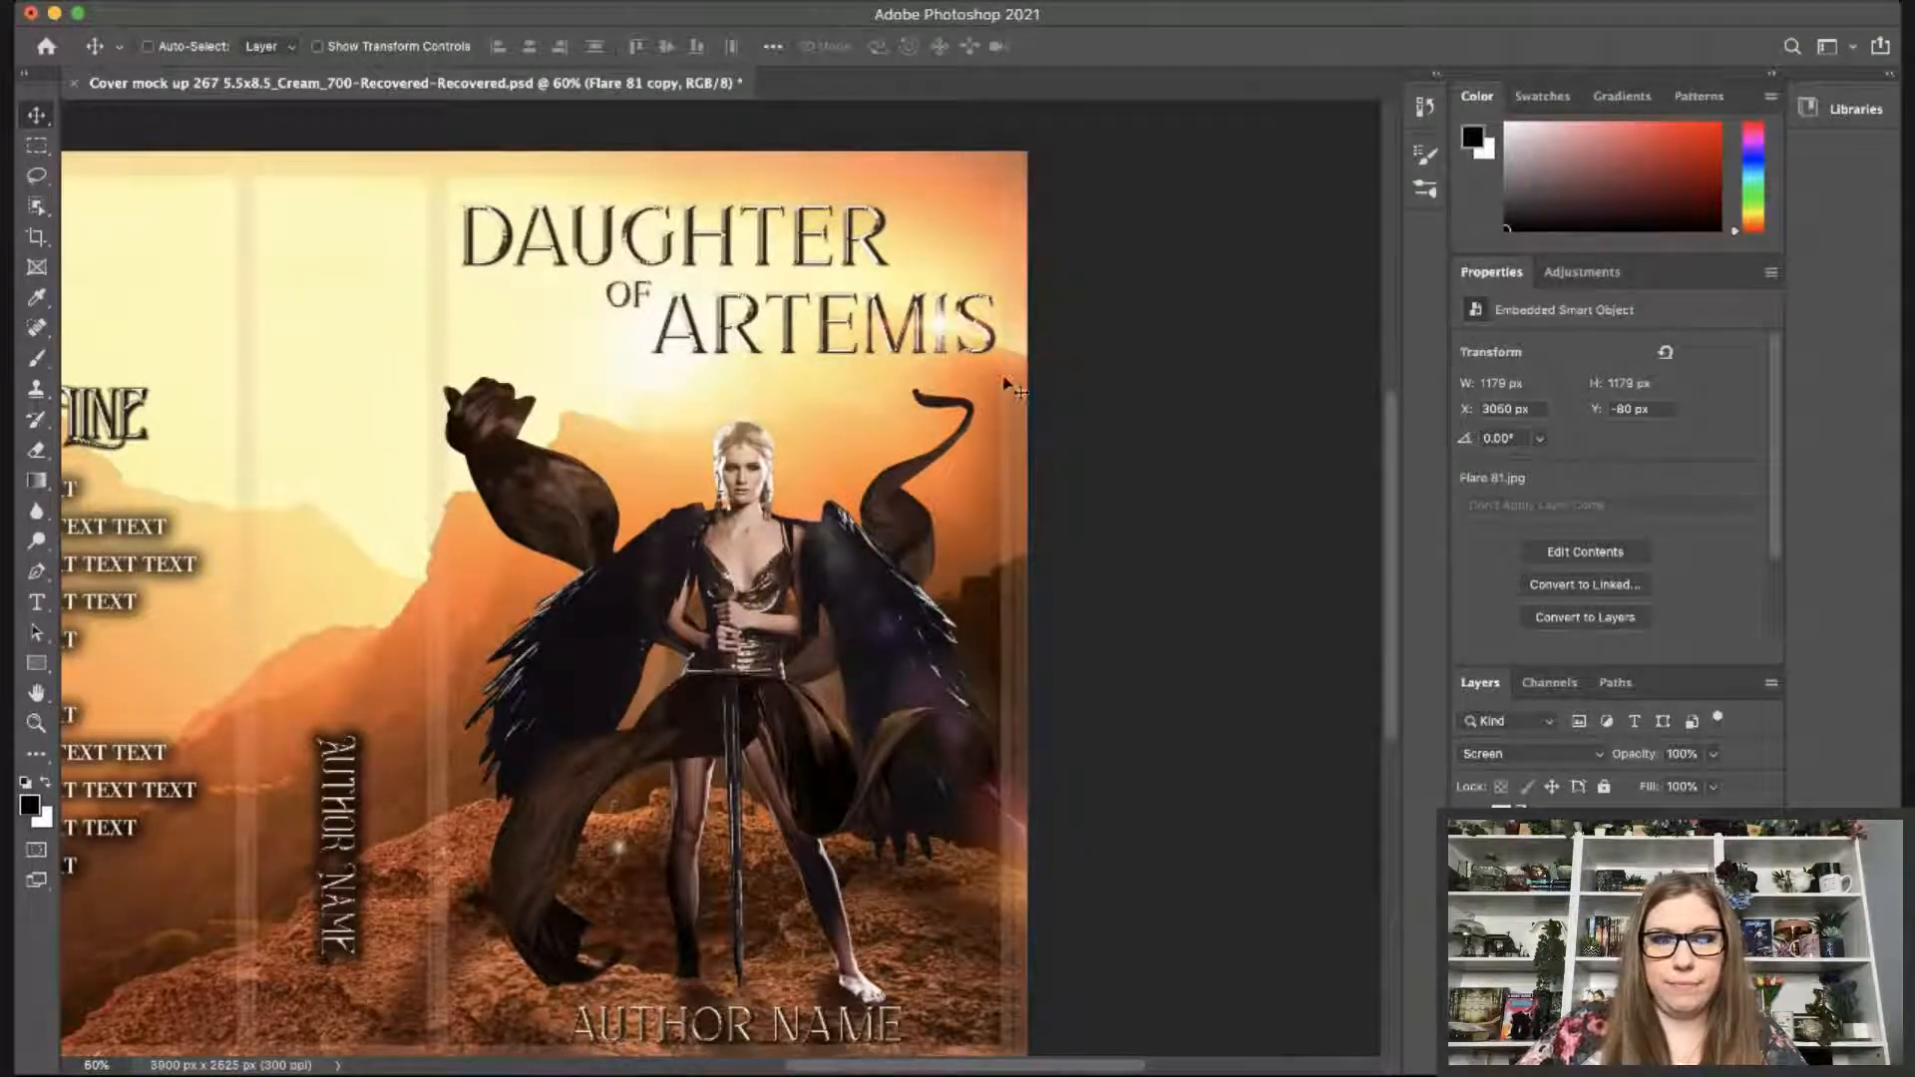
pyautogui.moveTo(1011, 394); pyautogui.dragTo(668, 189)
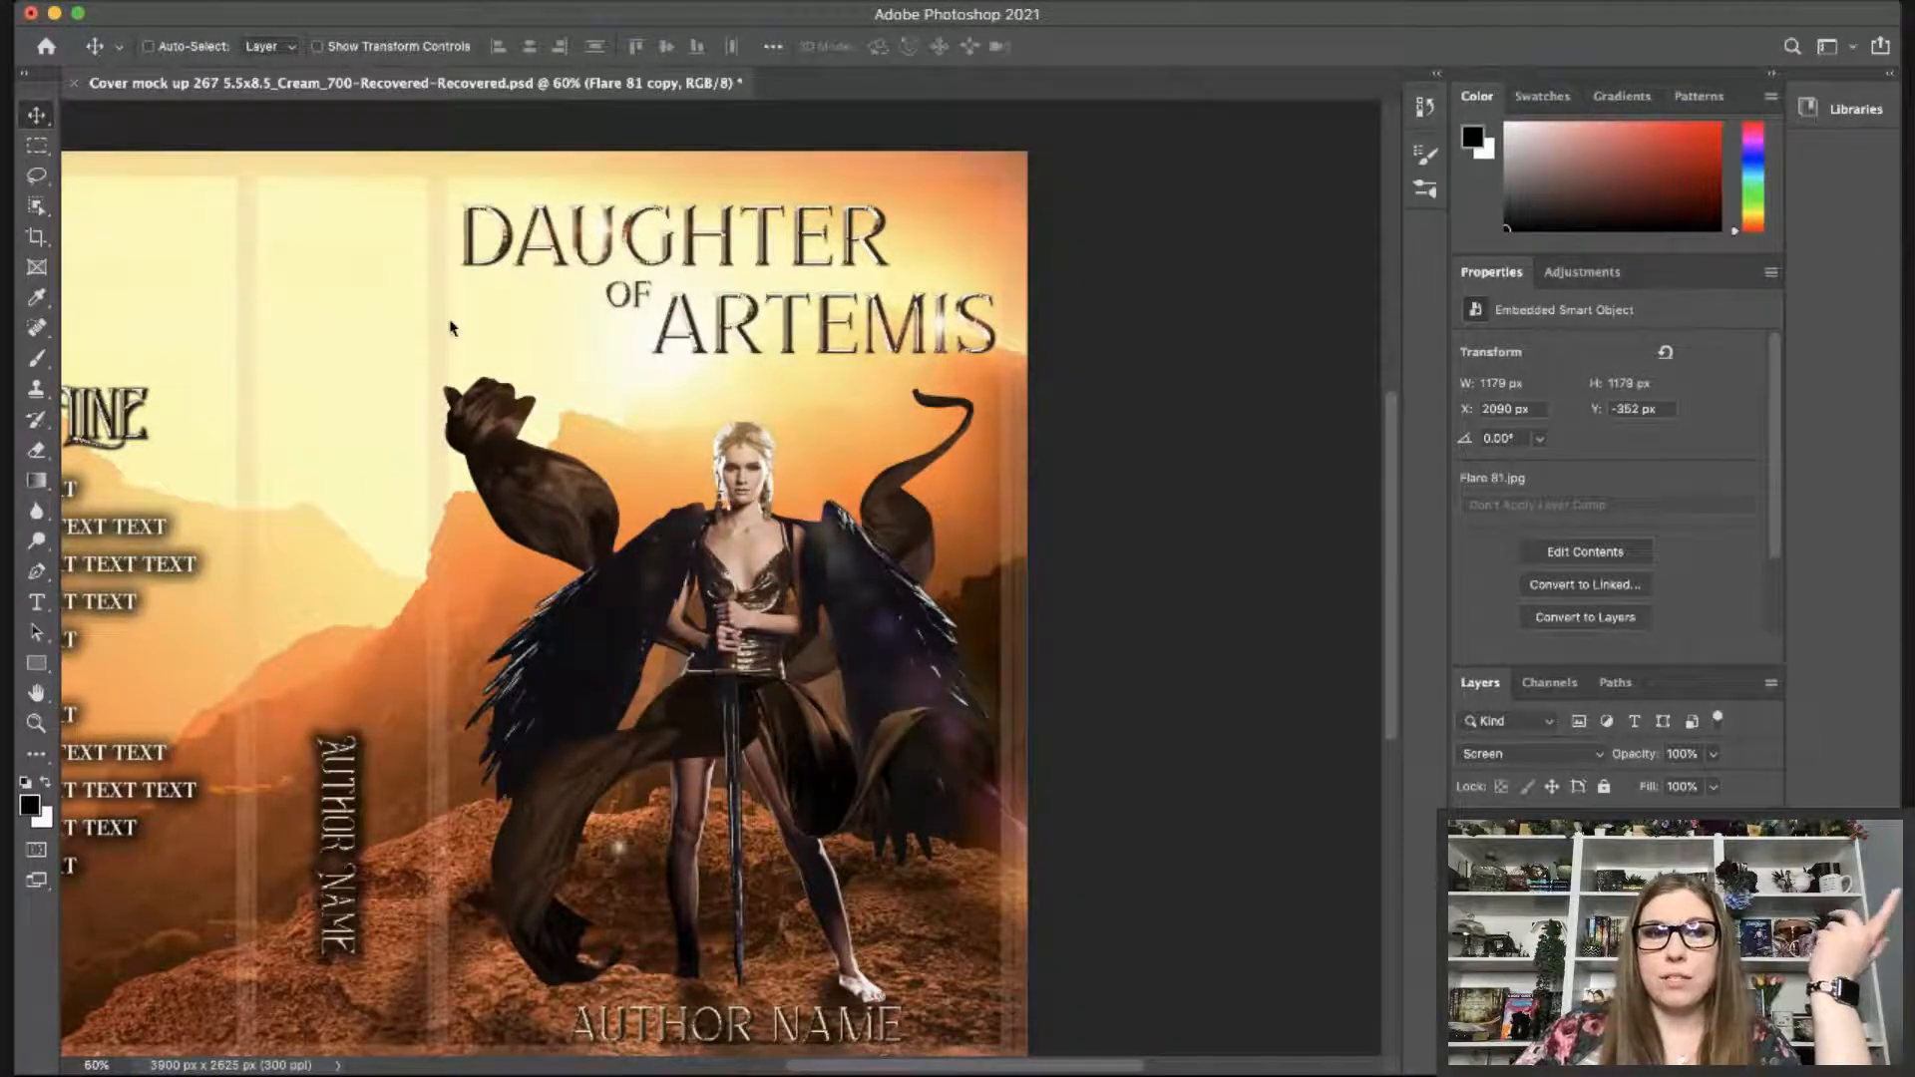
# Set up a 35 px brush in the first Pale swatch colour and rasterize the Flare 81 copy layer.
pyautogui.press('b')
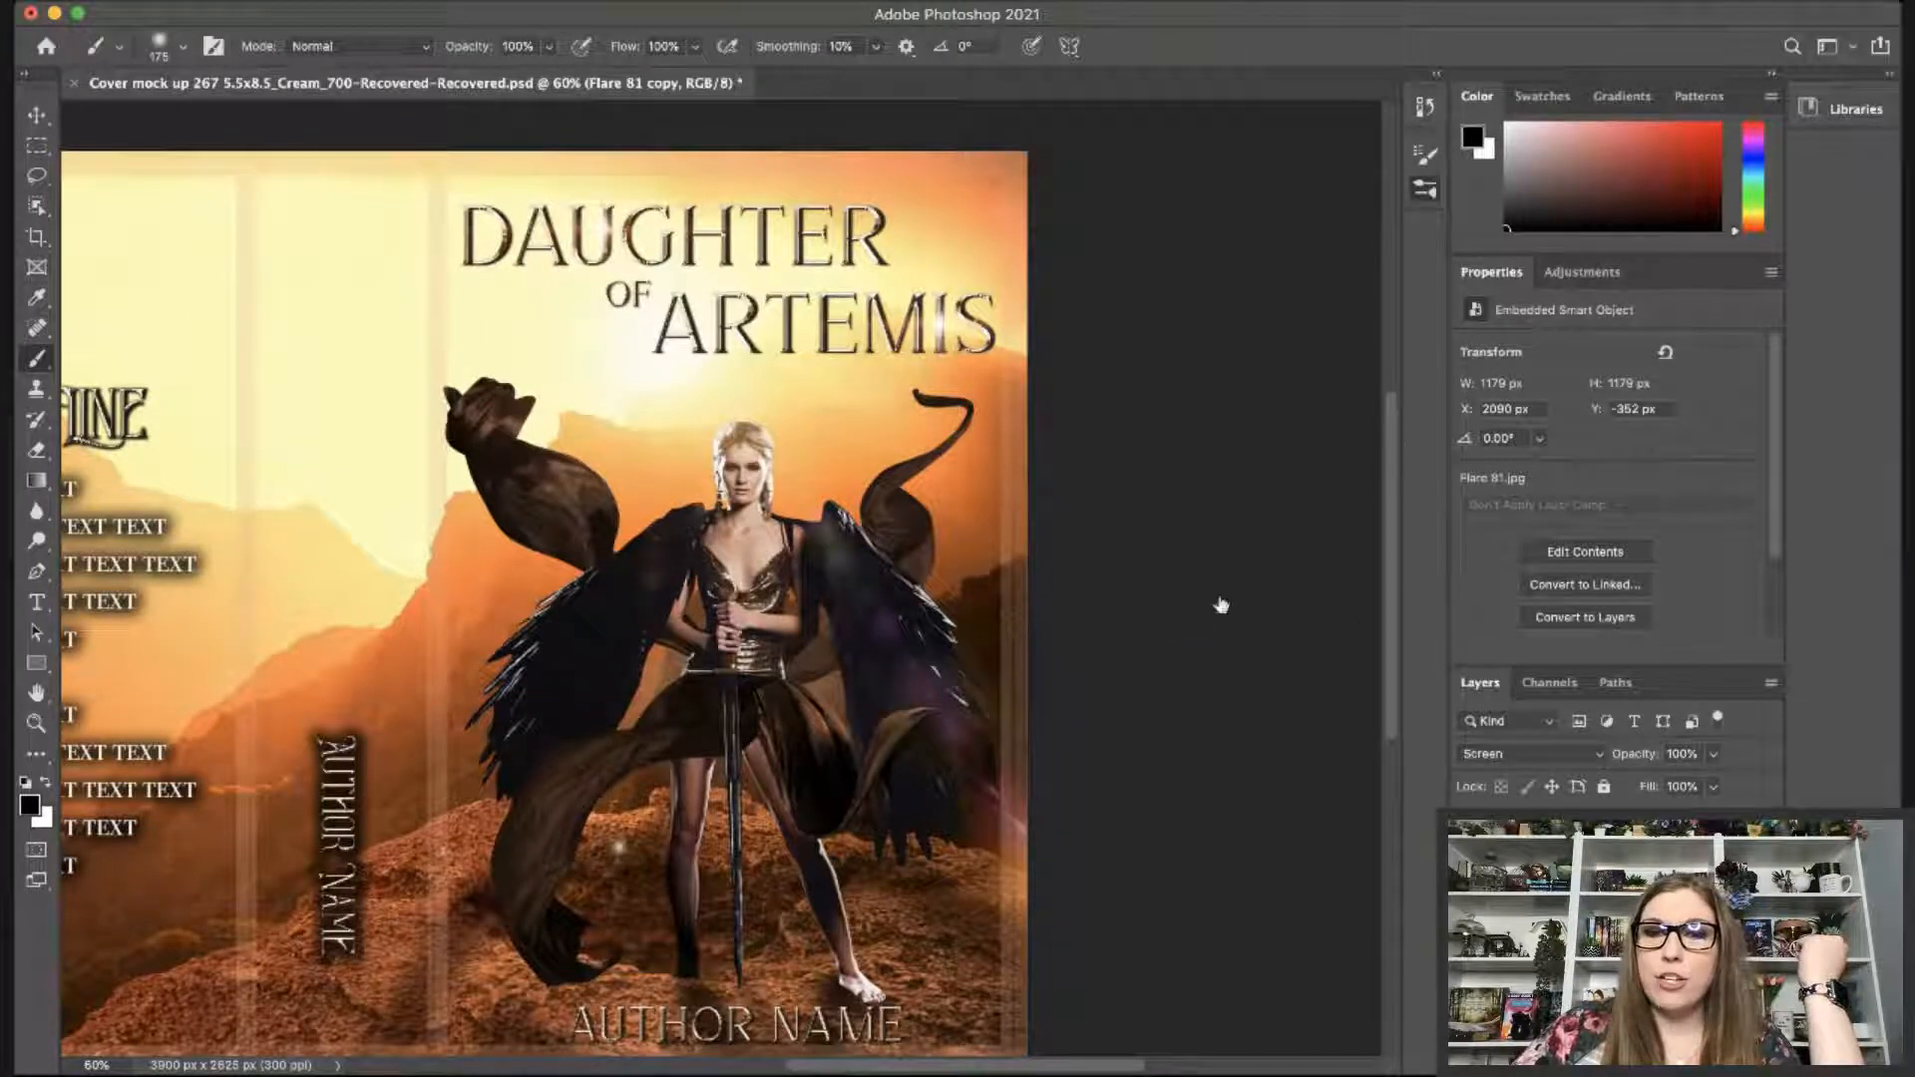
pyautogui.press('[')
pyautogui.press('[')
pyautogui.press('[')
pyautogui.press('[')
pyautogui.press('[')
pyautogui.press('[')
pyautogui.press('[')
pyautogui.press('[')
pyautogui.press('[')
pyautogui.press('[')
pyautogui.press('[')
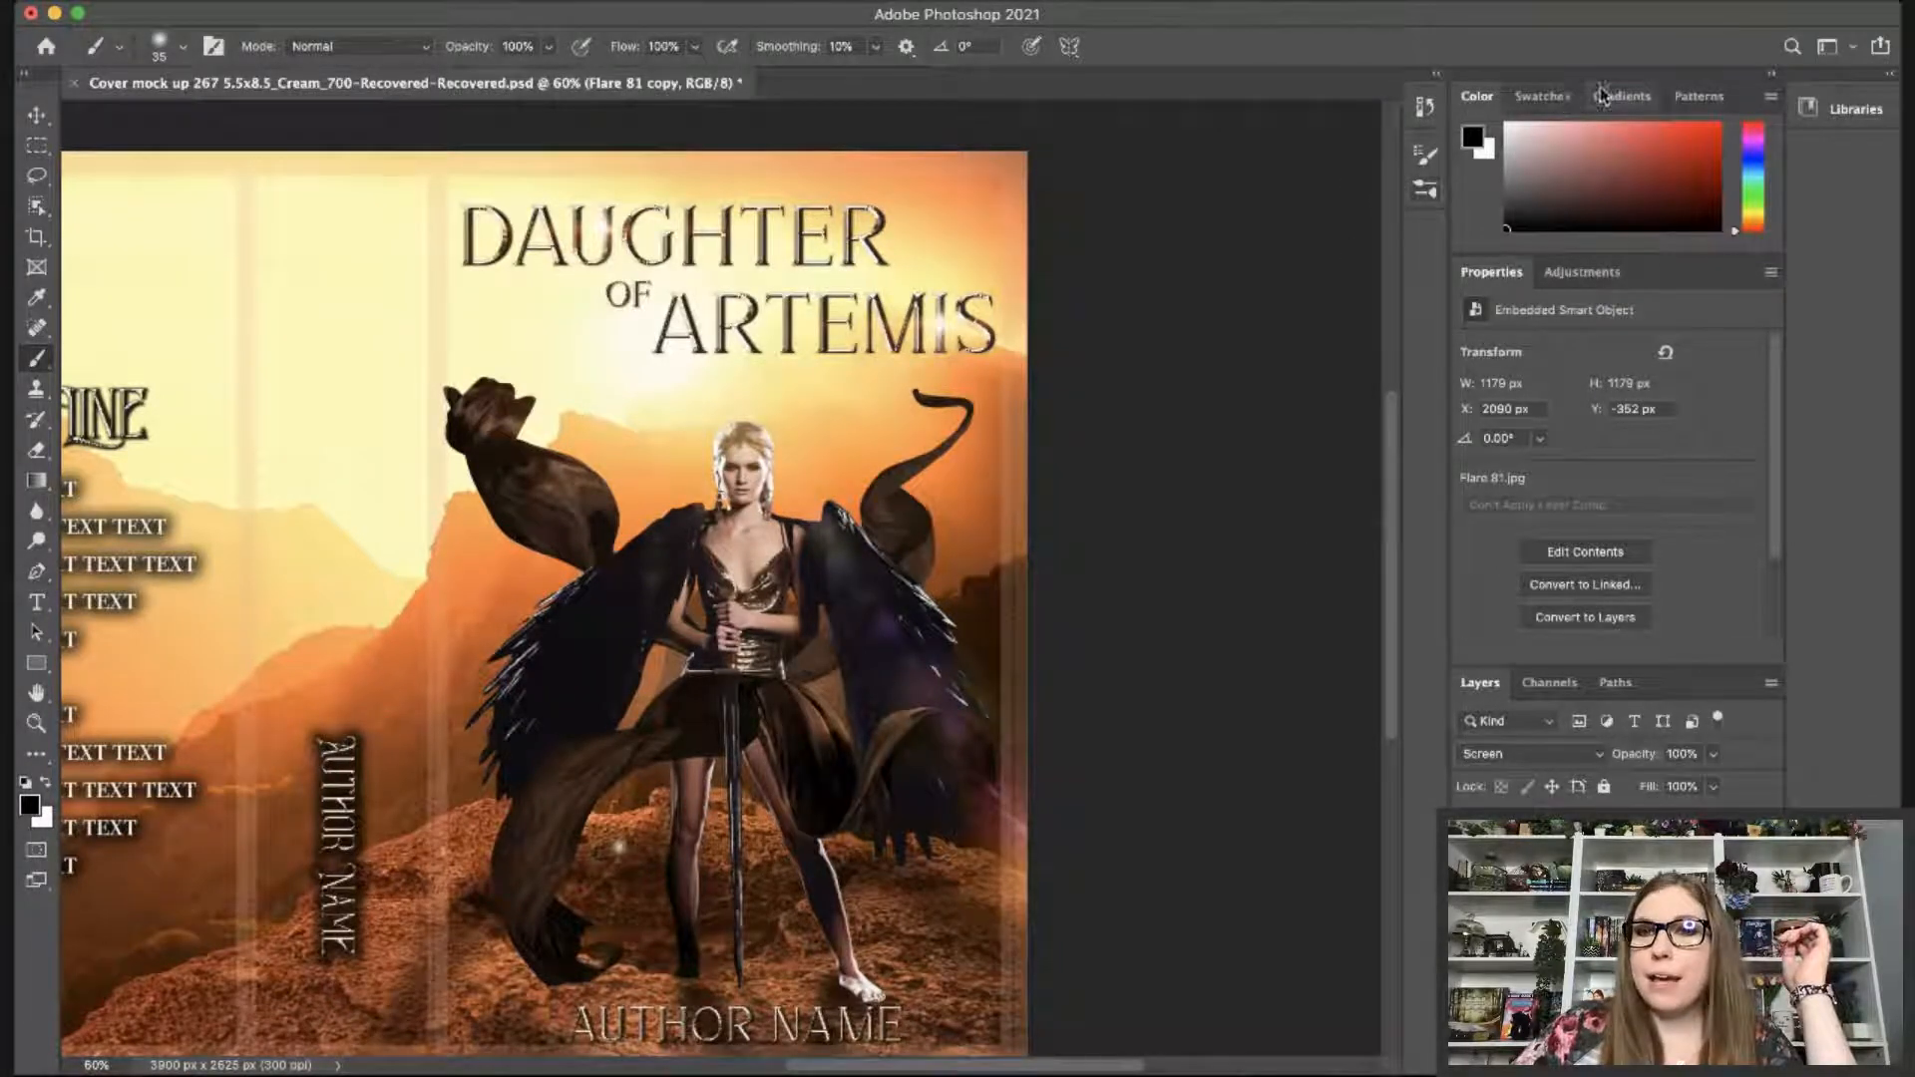
pyautogui.click(1547, 97)
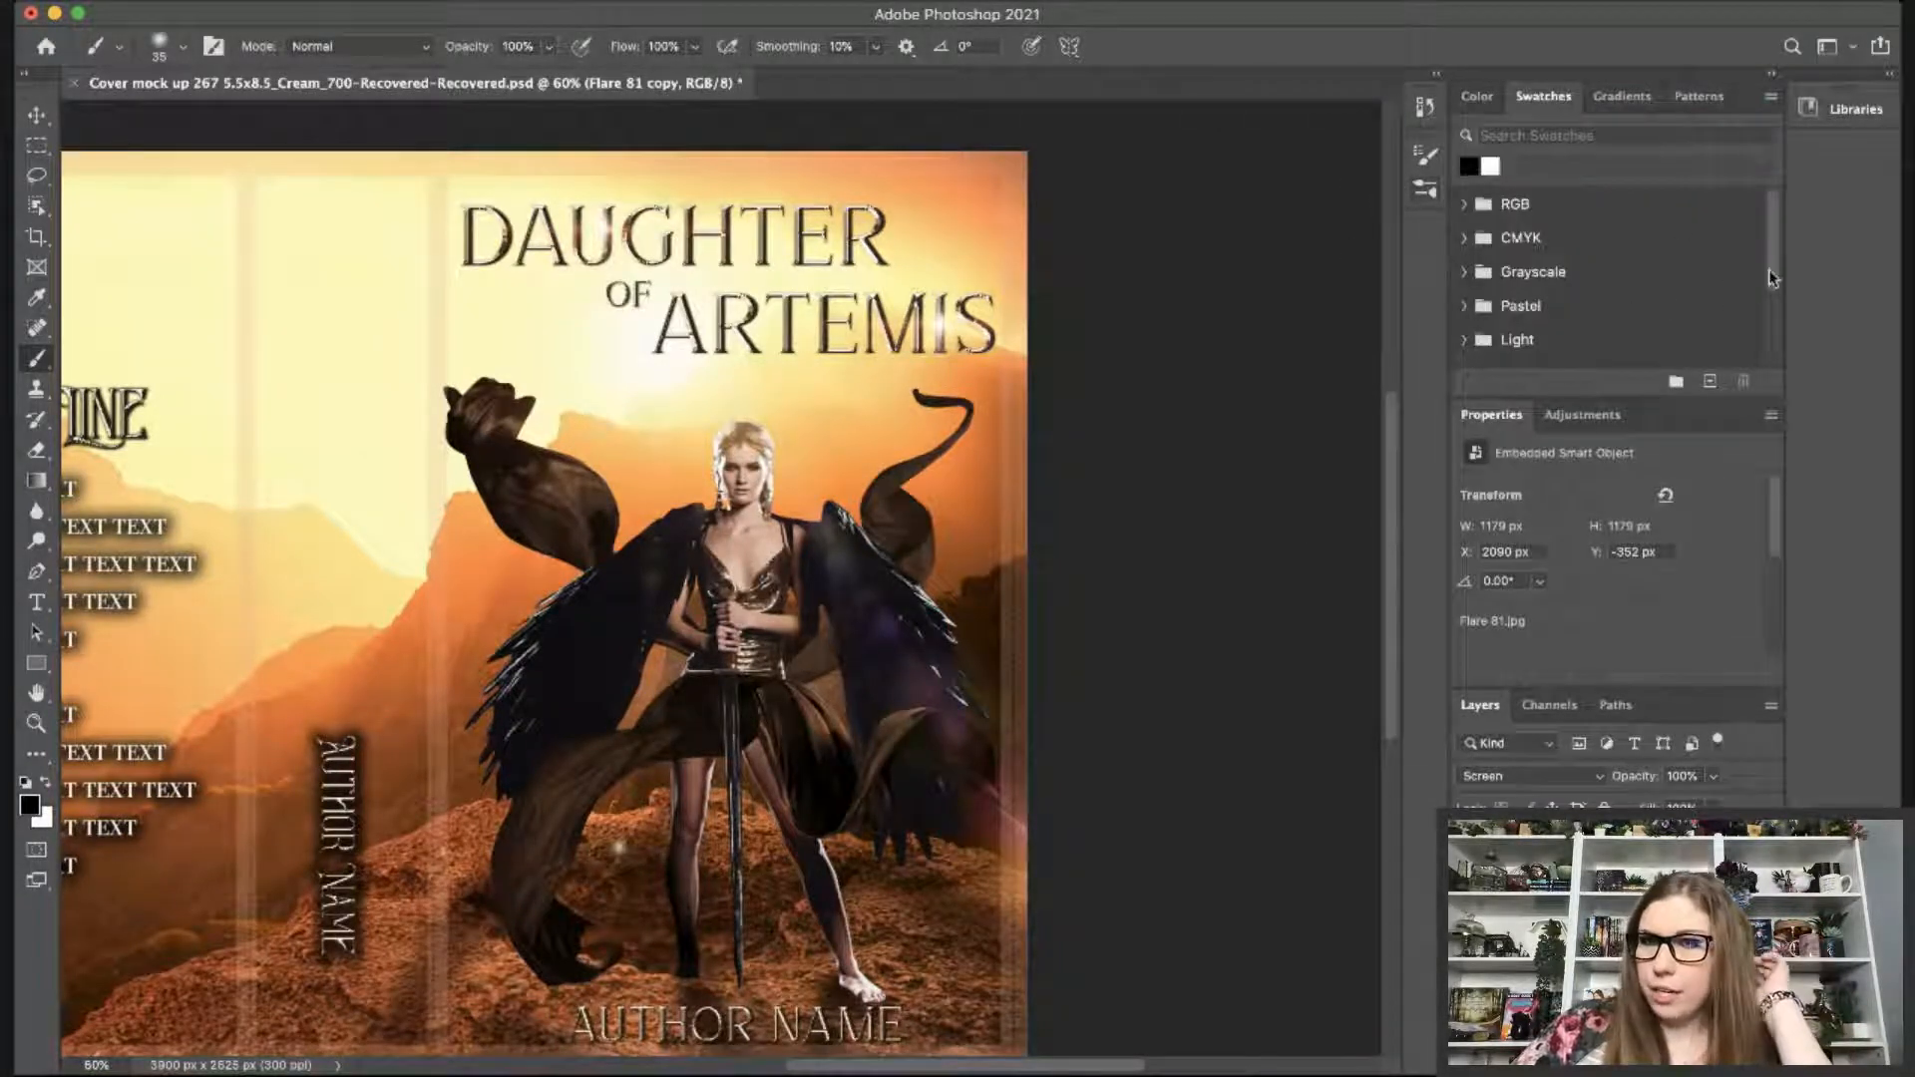
pyautogui.scroll(-3, 1463, 347)
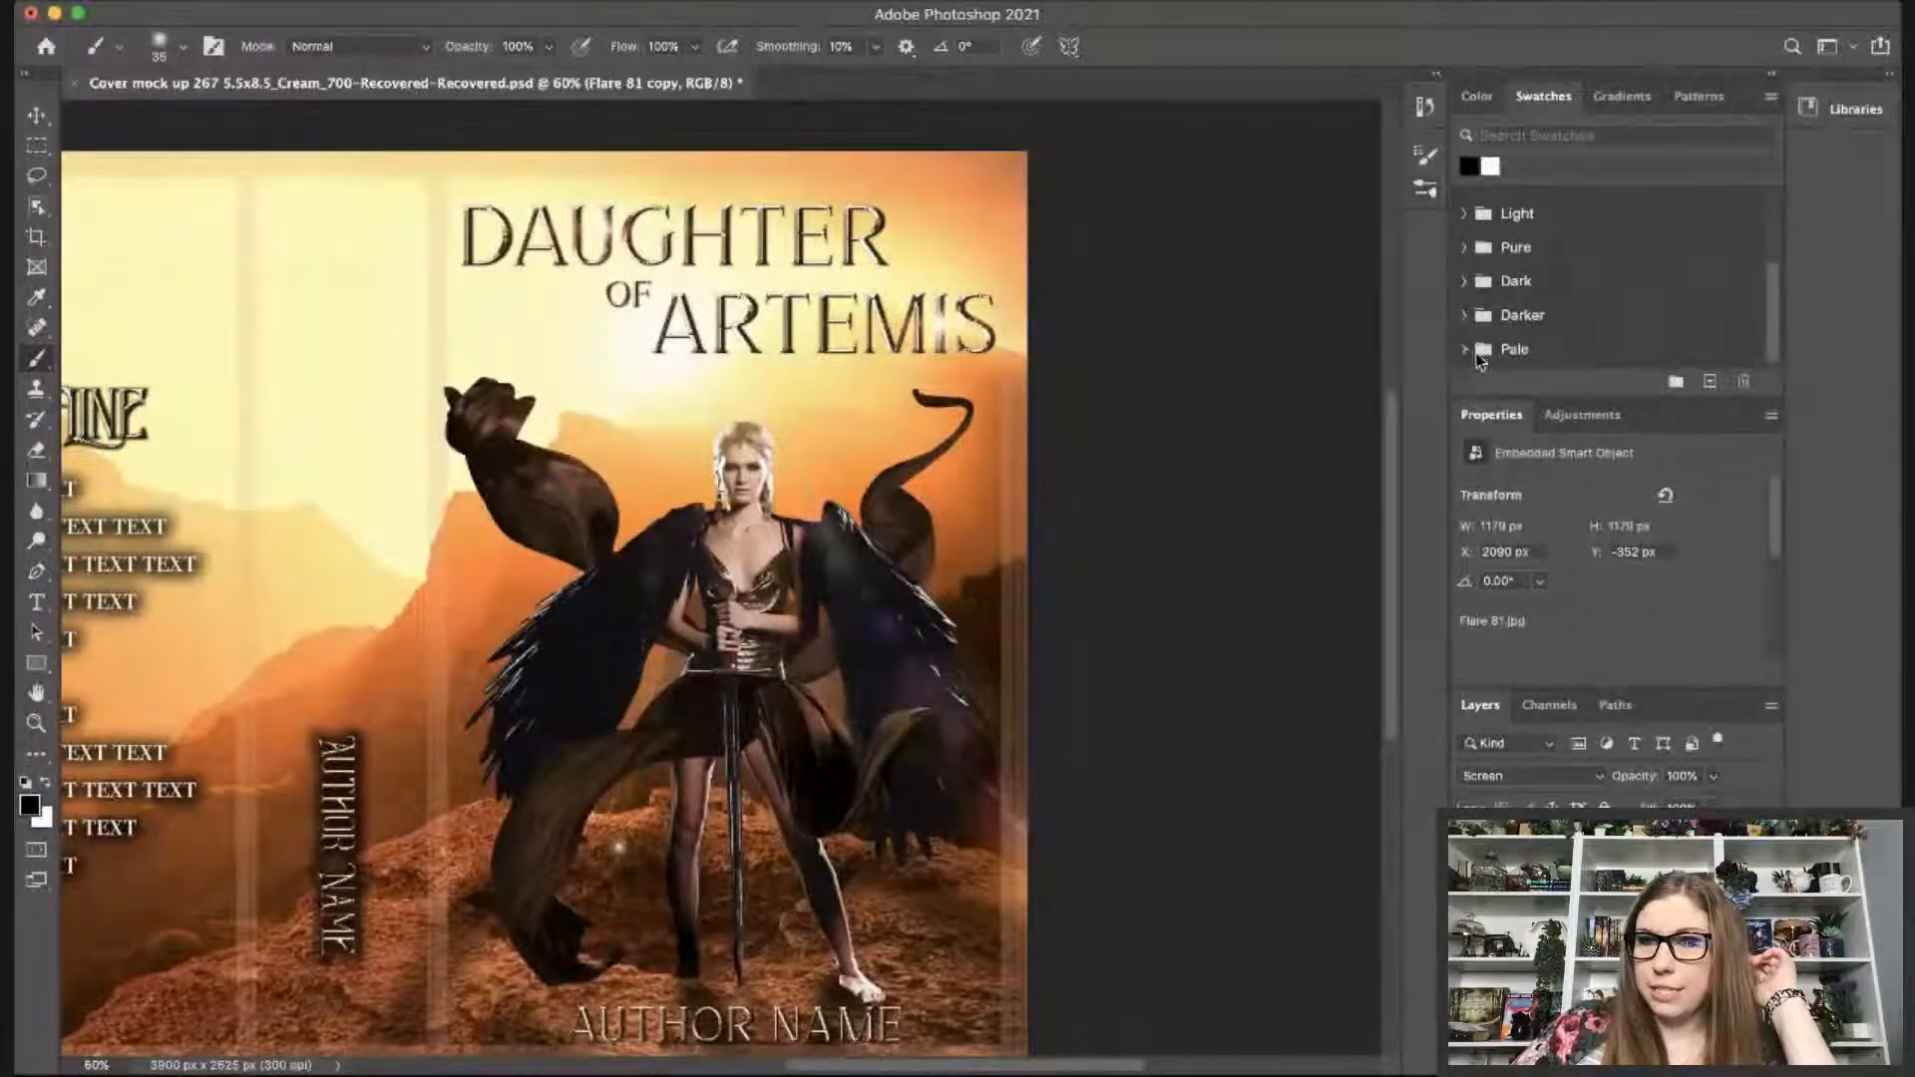
pyautogui.click(1462, 349)
pyautogui.scroll(-2, 1596, 309)
pyautogui.click(1491, 317)
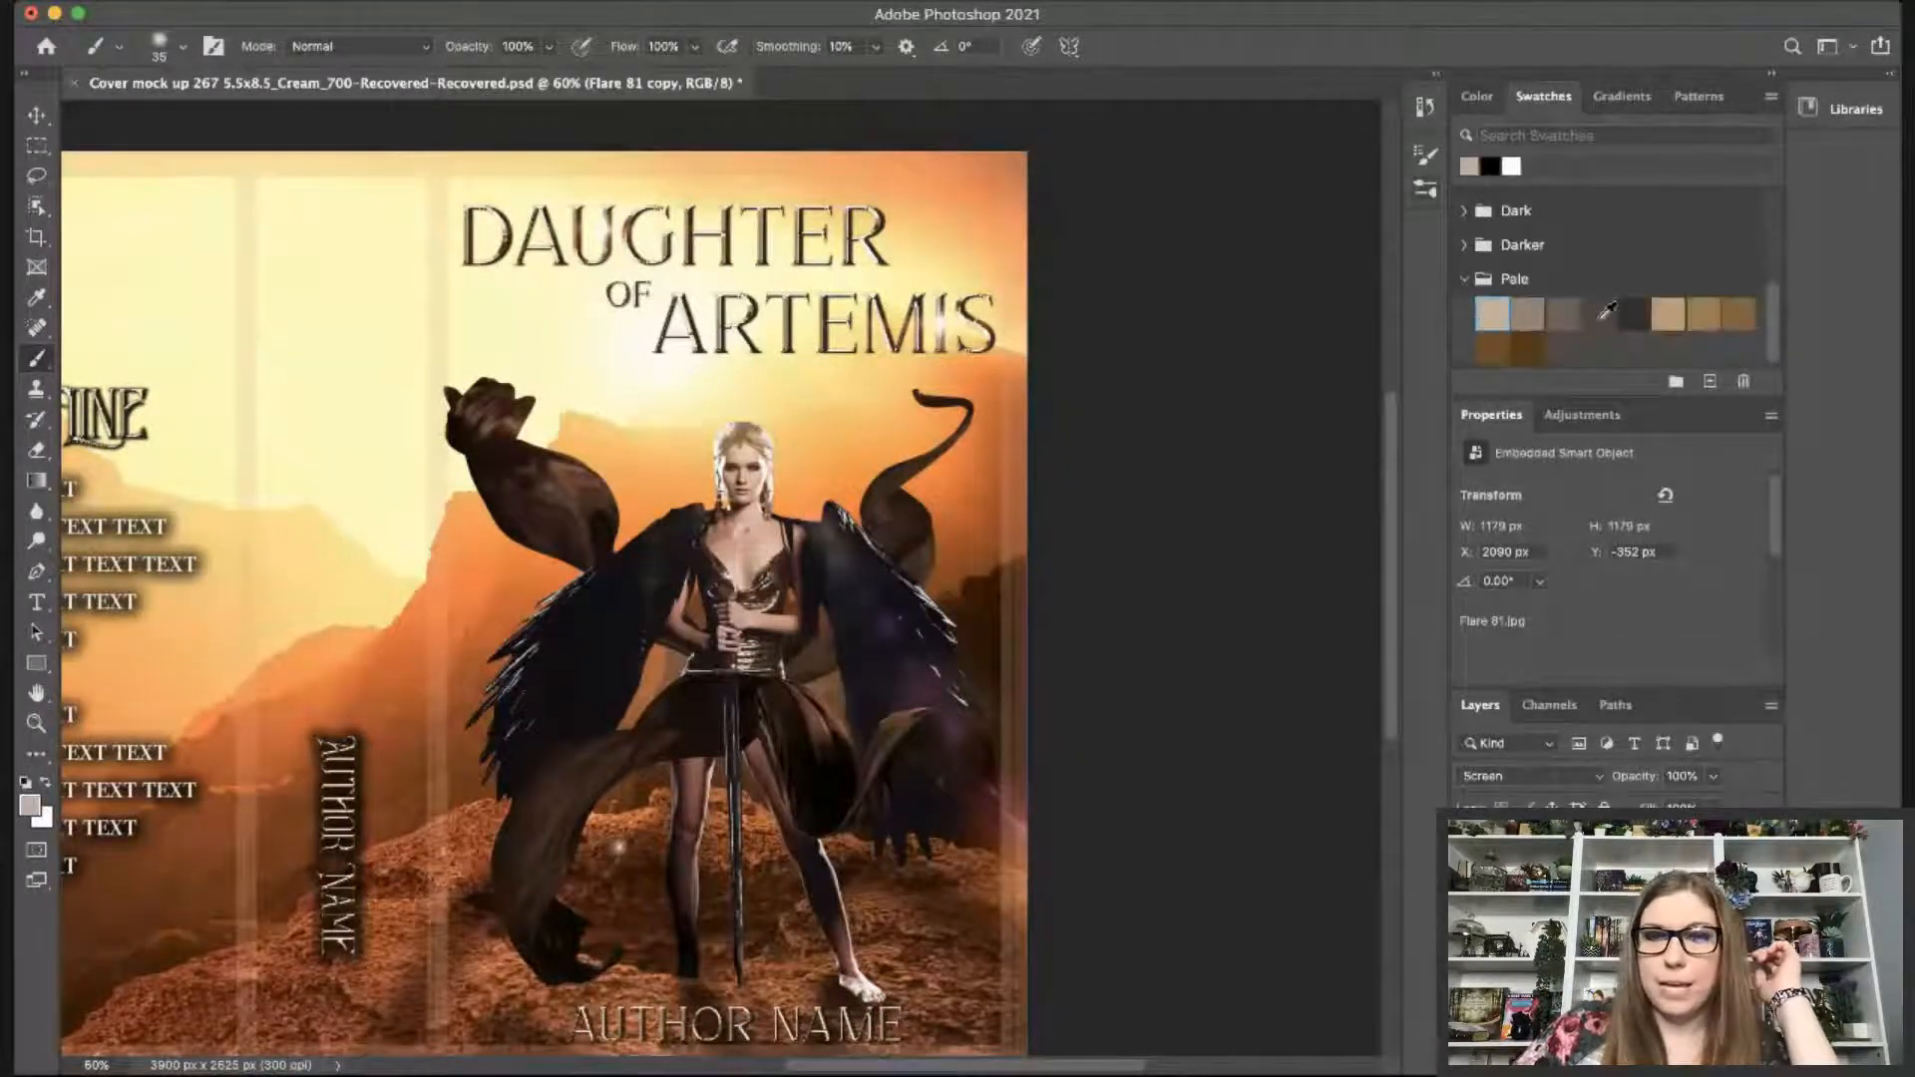
pyautogui.click(1162, 422)
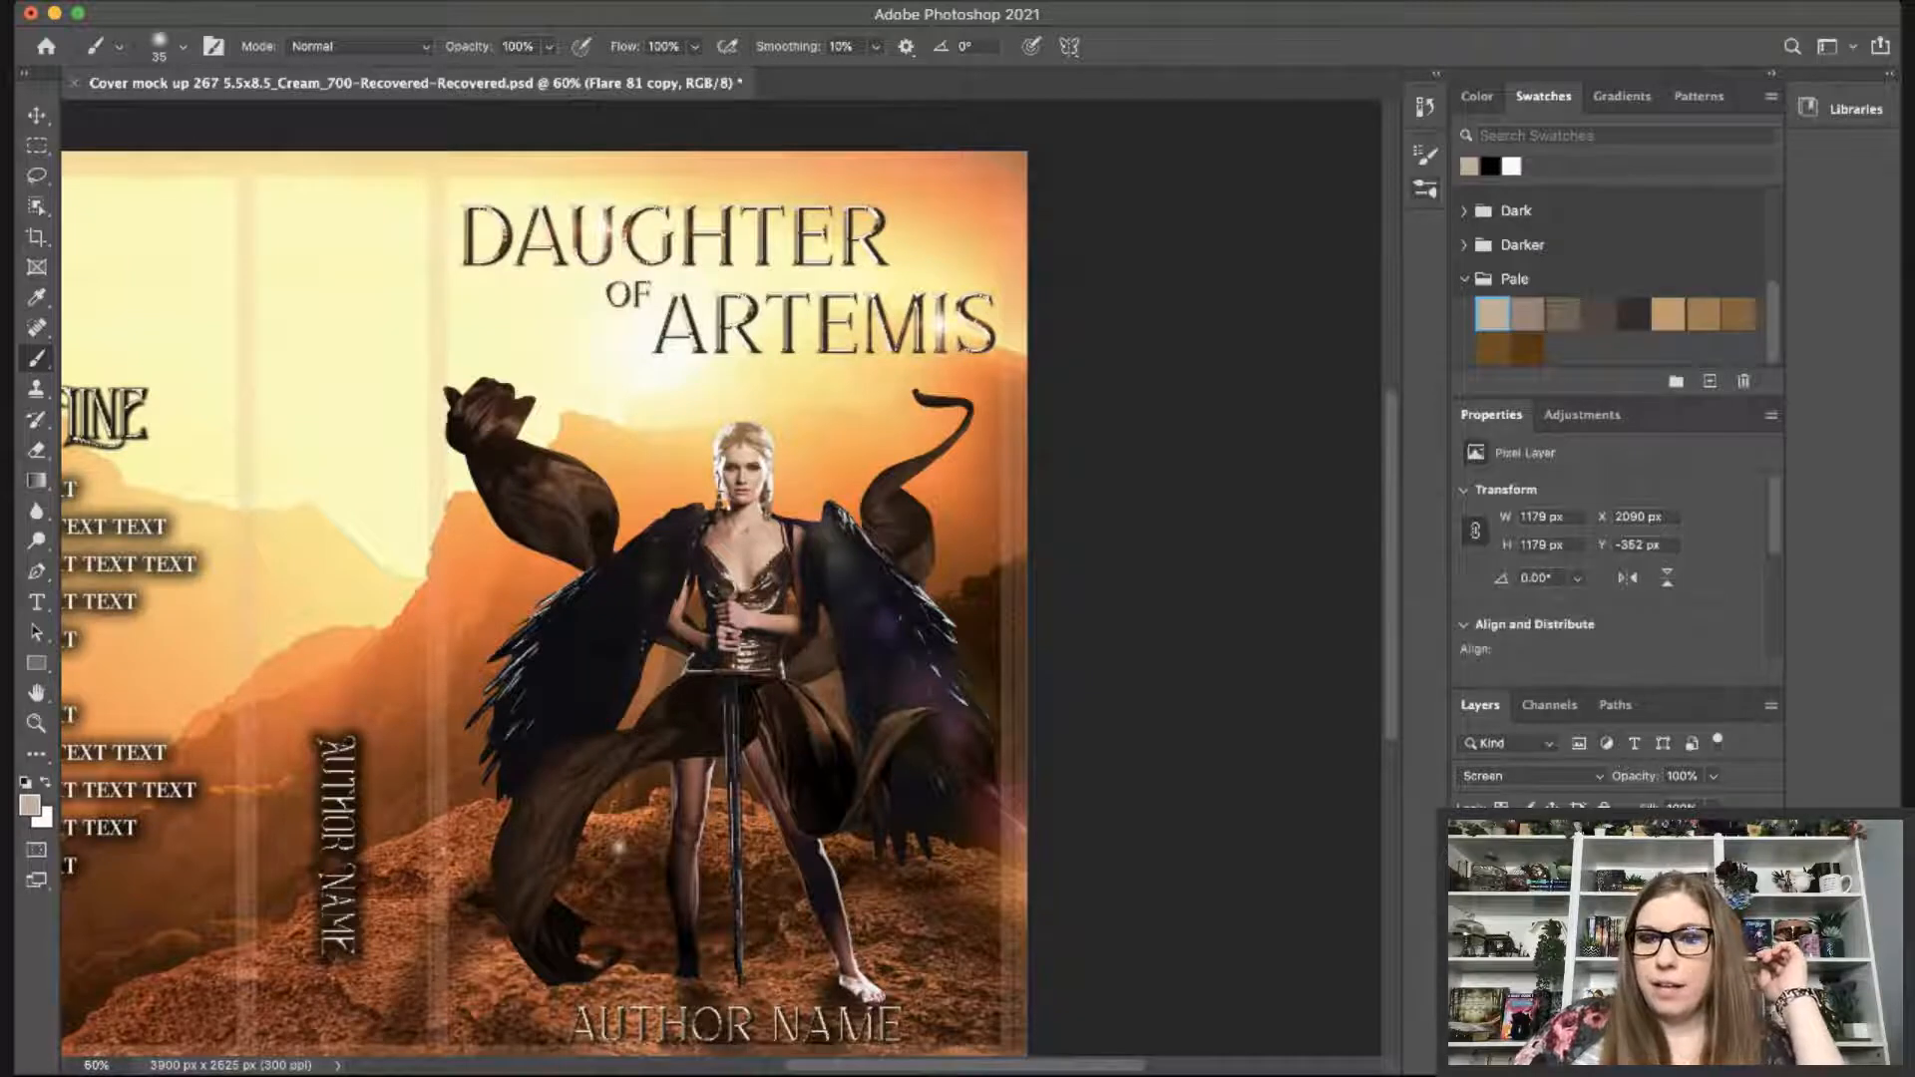
# Dab pale 50 px dust specks around the warrior and cloak on a new layer, and set that layer's opacity to 76%.
pyautogui.press('super+shift+alt+n')
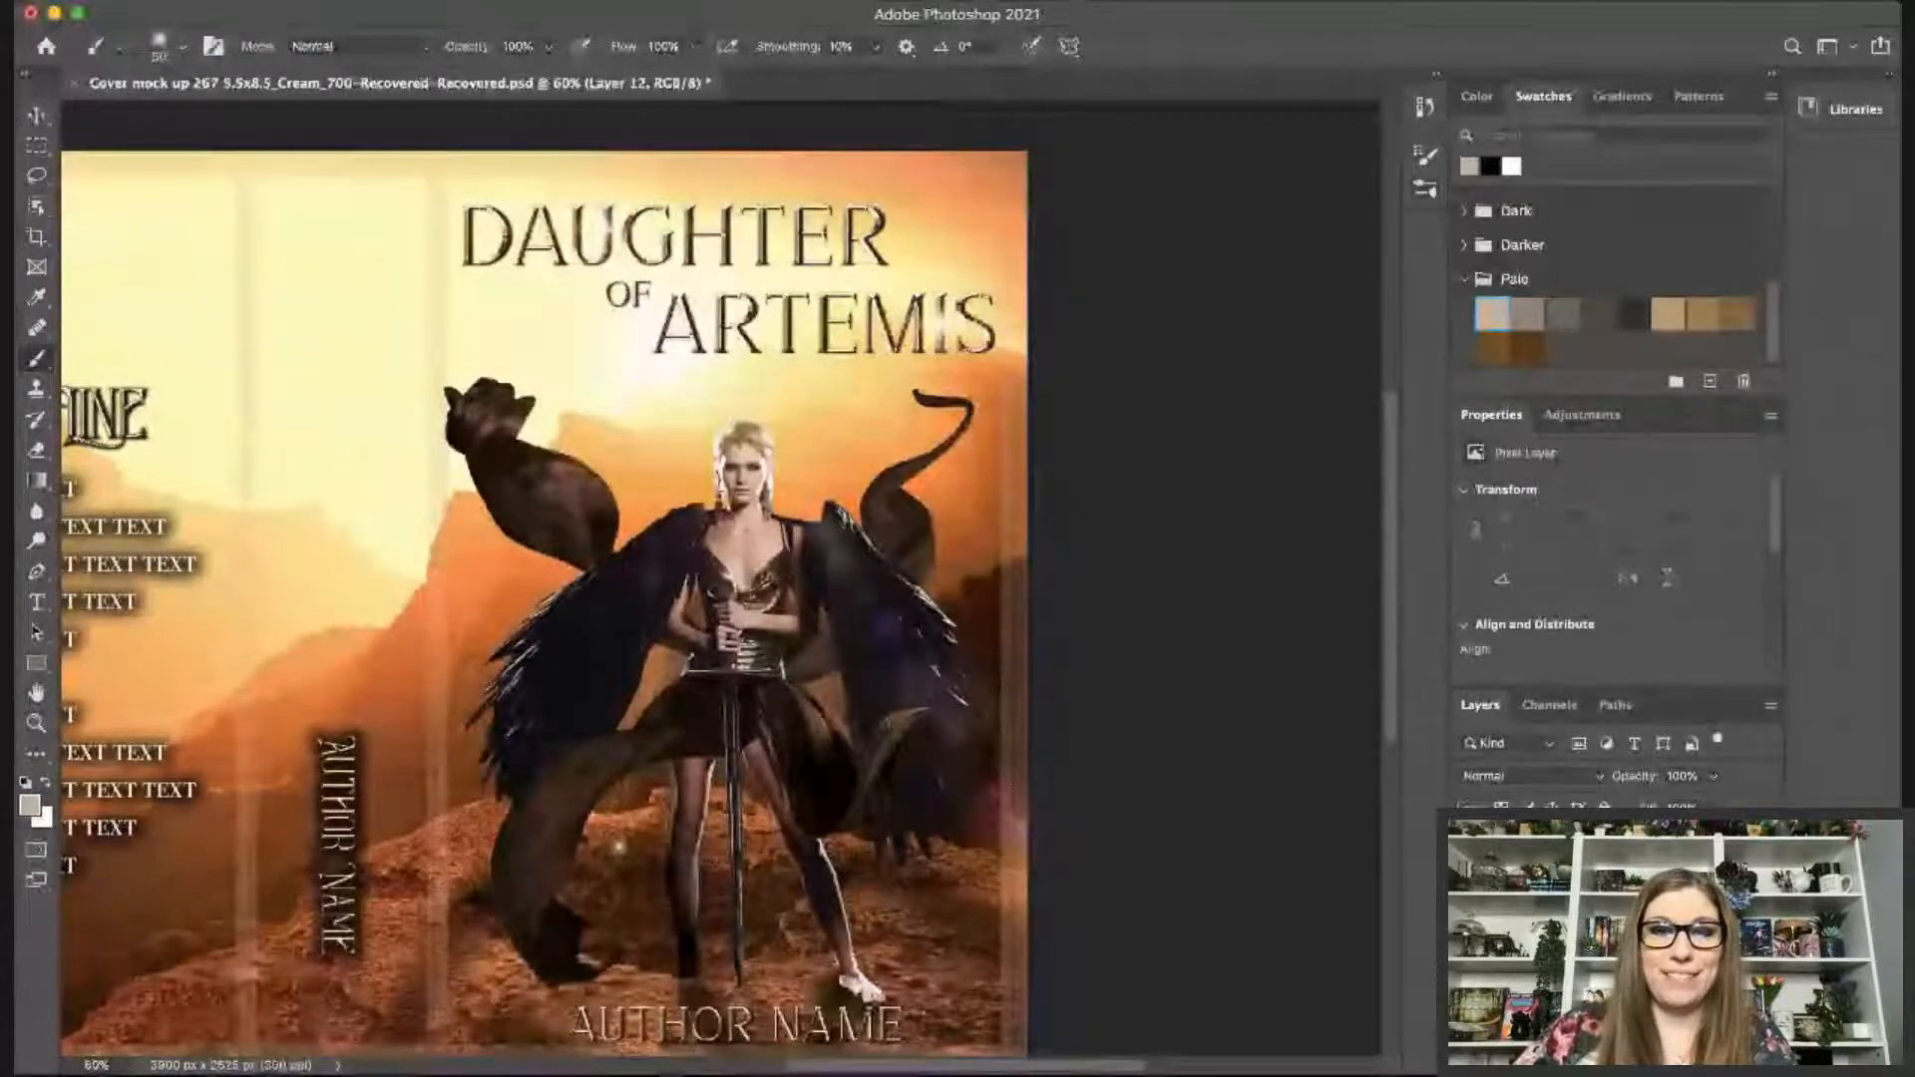
pyautogui.click(501, 877)
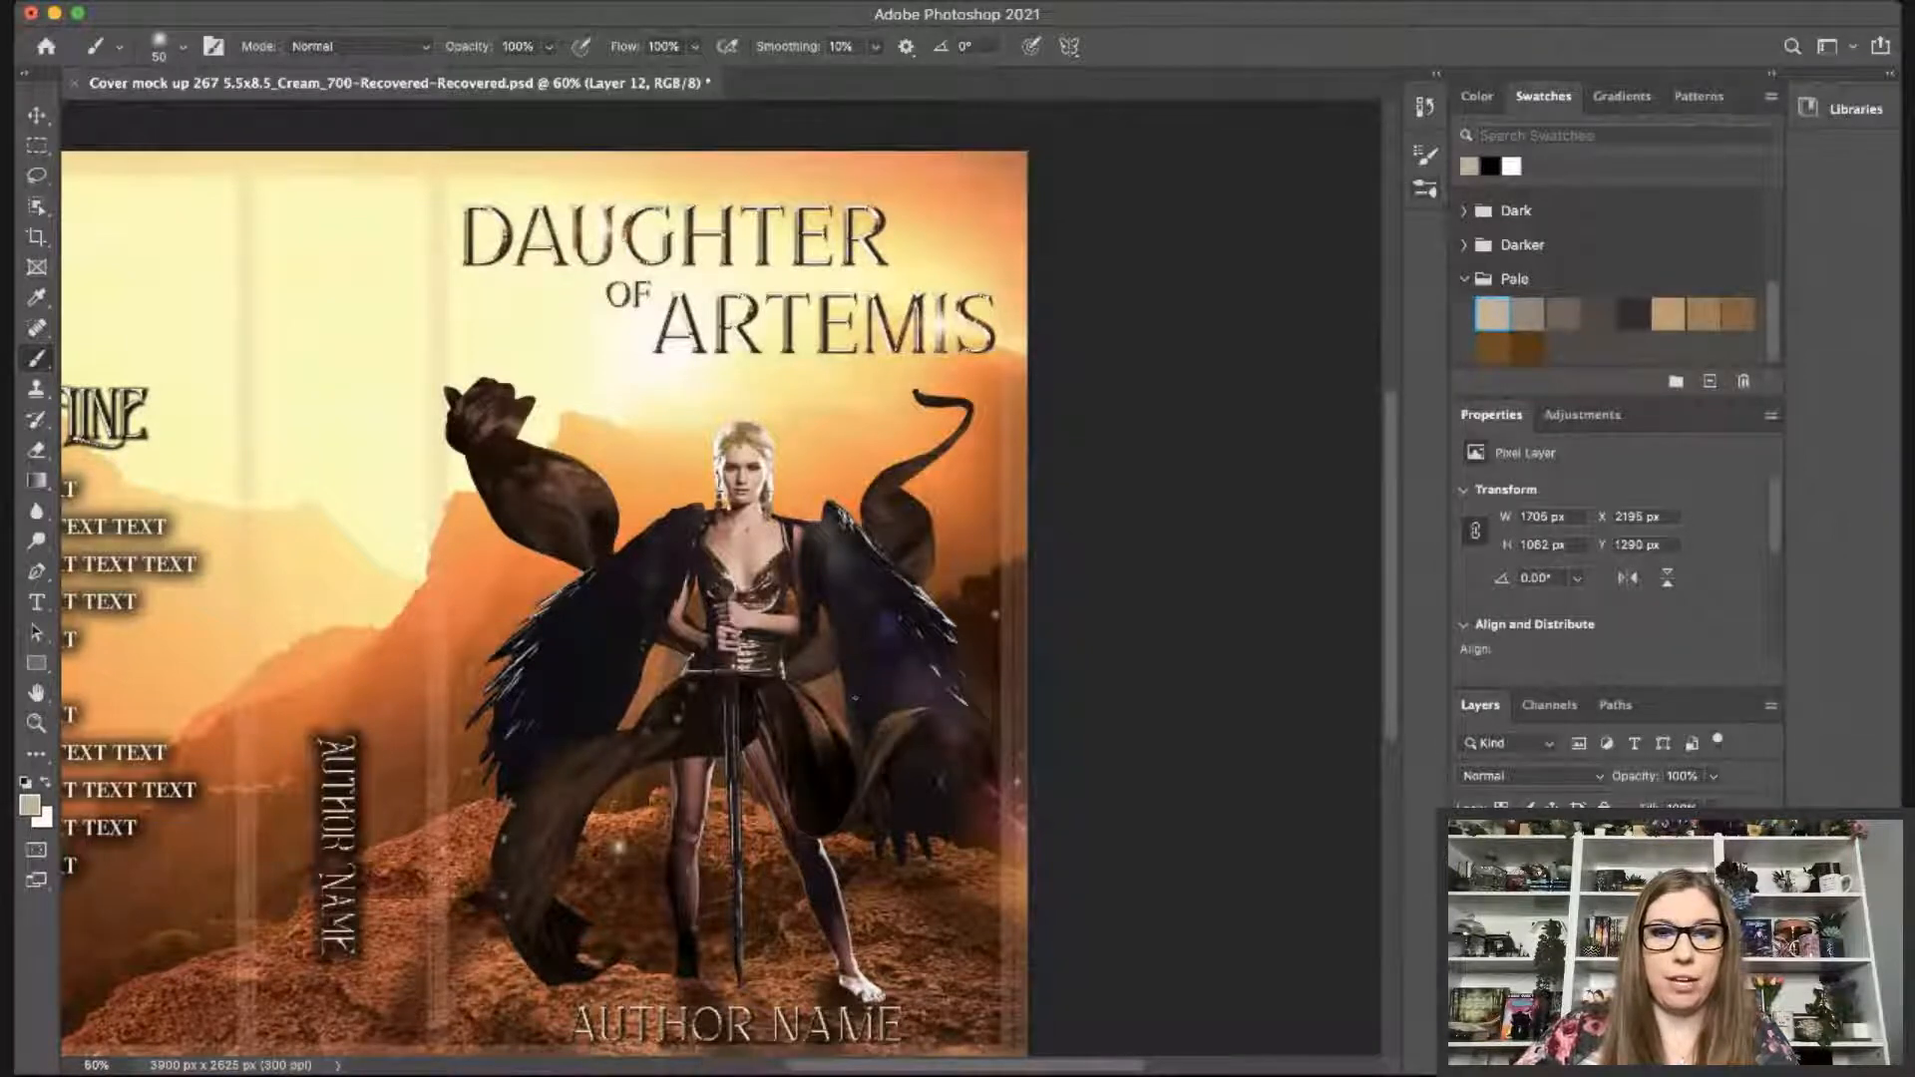
pyautogui.moveTo(989, 642); pyautogui.dragTo(984, 529)
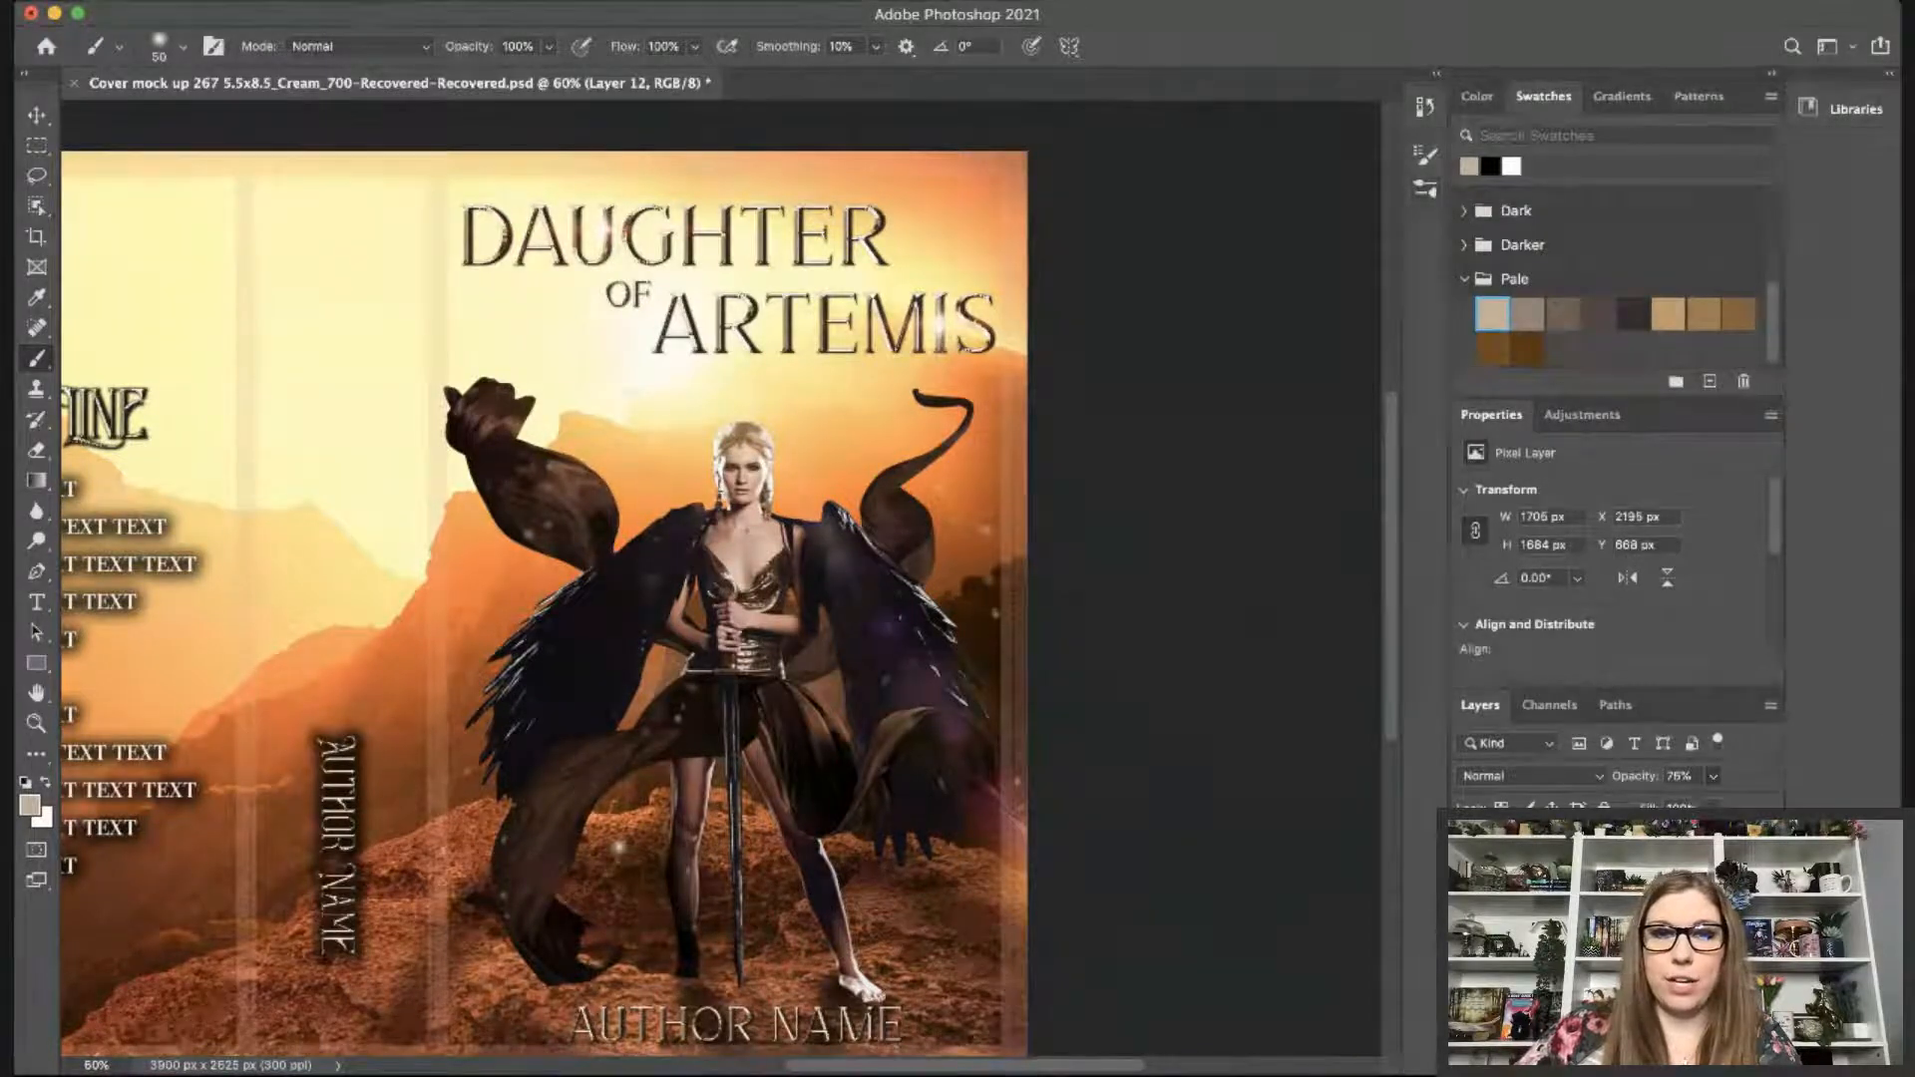
# Add a layer of fine 10 px pale specks and another of soft 300 px spots in a lighter grey across the front cover.
pyautogui.click(1710, 1060)
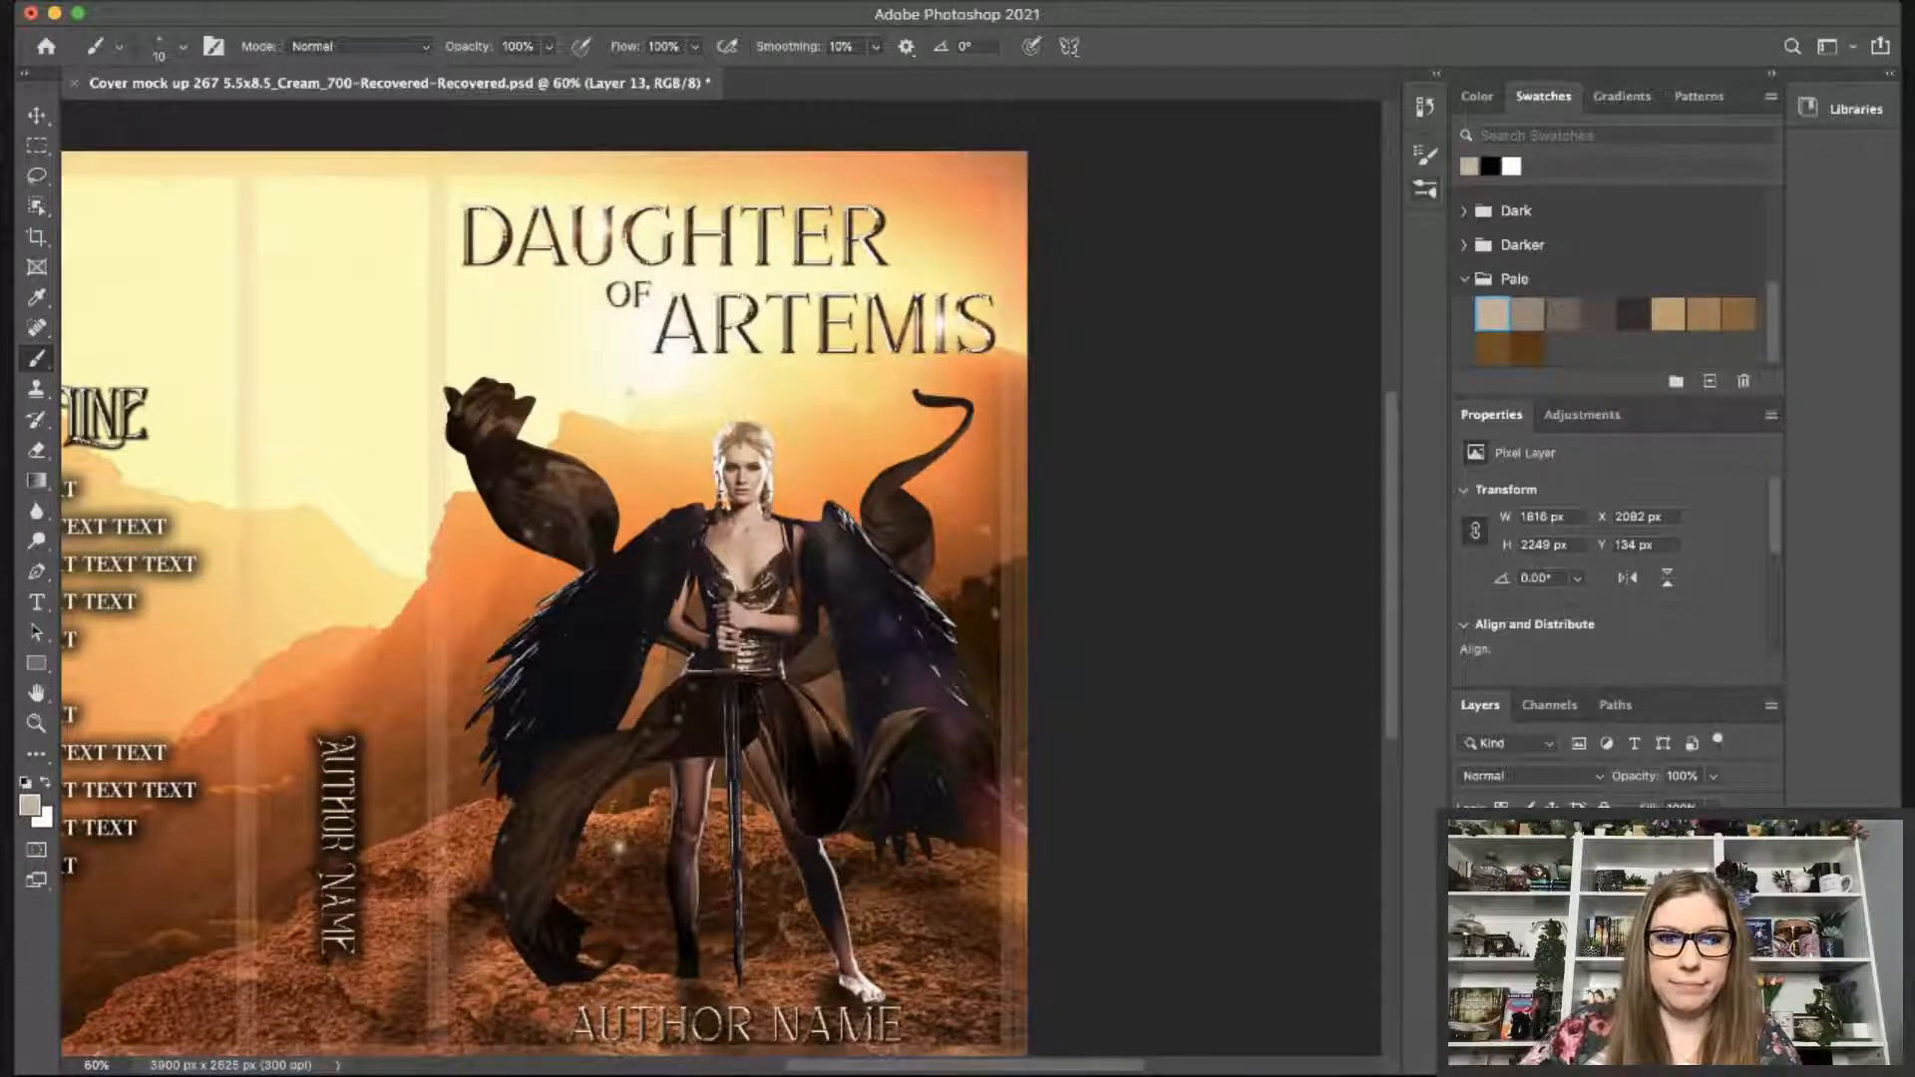
pyautogui.click(1710, 1062)
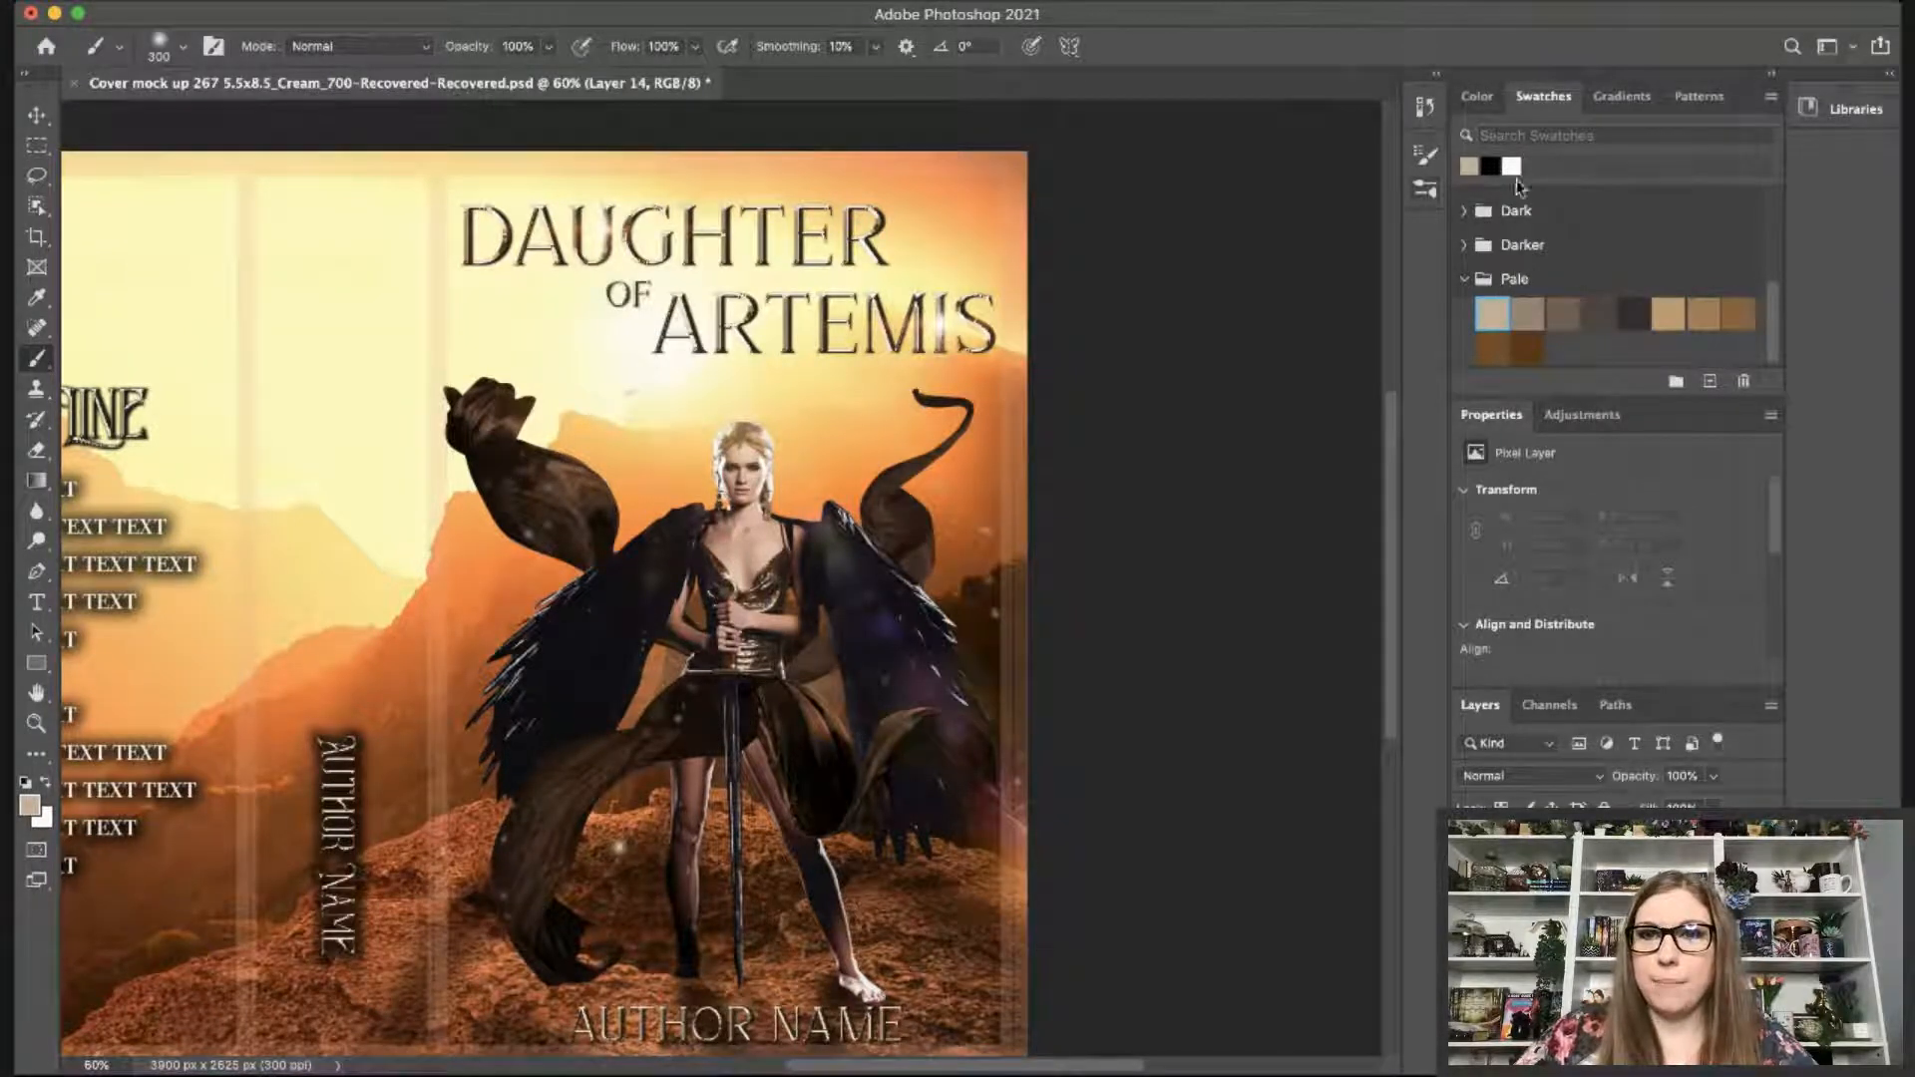
pyautogui.click(1476, 95)
pyautogui.click(1535, 155)
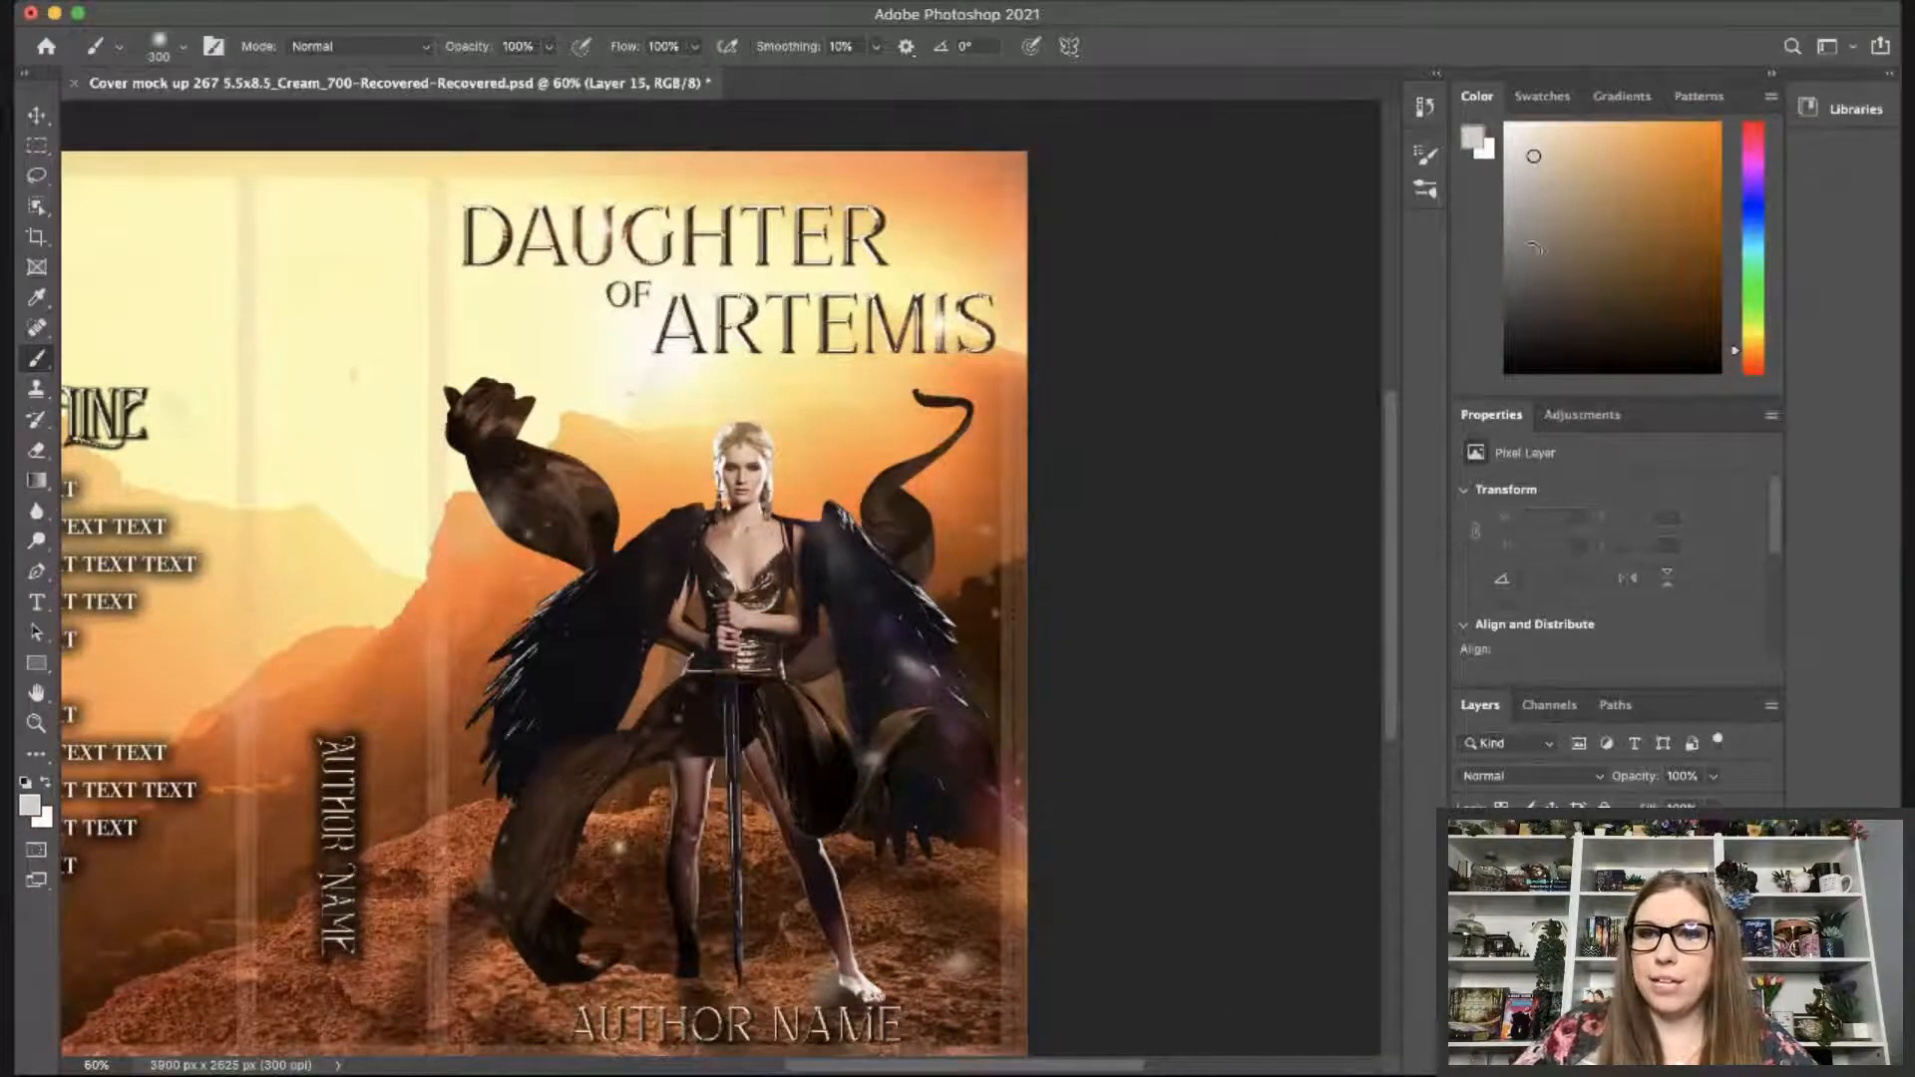
# Try dark brown 20 px specks in the sky around the warrior's head on a new layer.
pyautogui.moveTo(1619, 272)
pyautogui.mouseDown()
pyautogui.moveTo(1625, 308)
pyautogui.moveTo(1648, 280)
pyautogui.mouseUp()
pyautogui.press('[')
pyautogui.press('[')
pyautogui.press('[')
pyautogui.press('[')
pyautogui.press('[')
pyautogui.press('[')
pyautogui.press('[')
pyautogui.press('[')
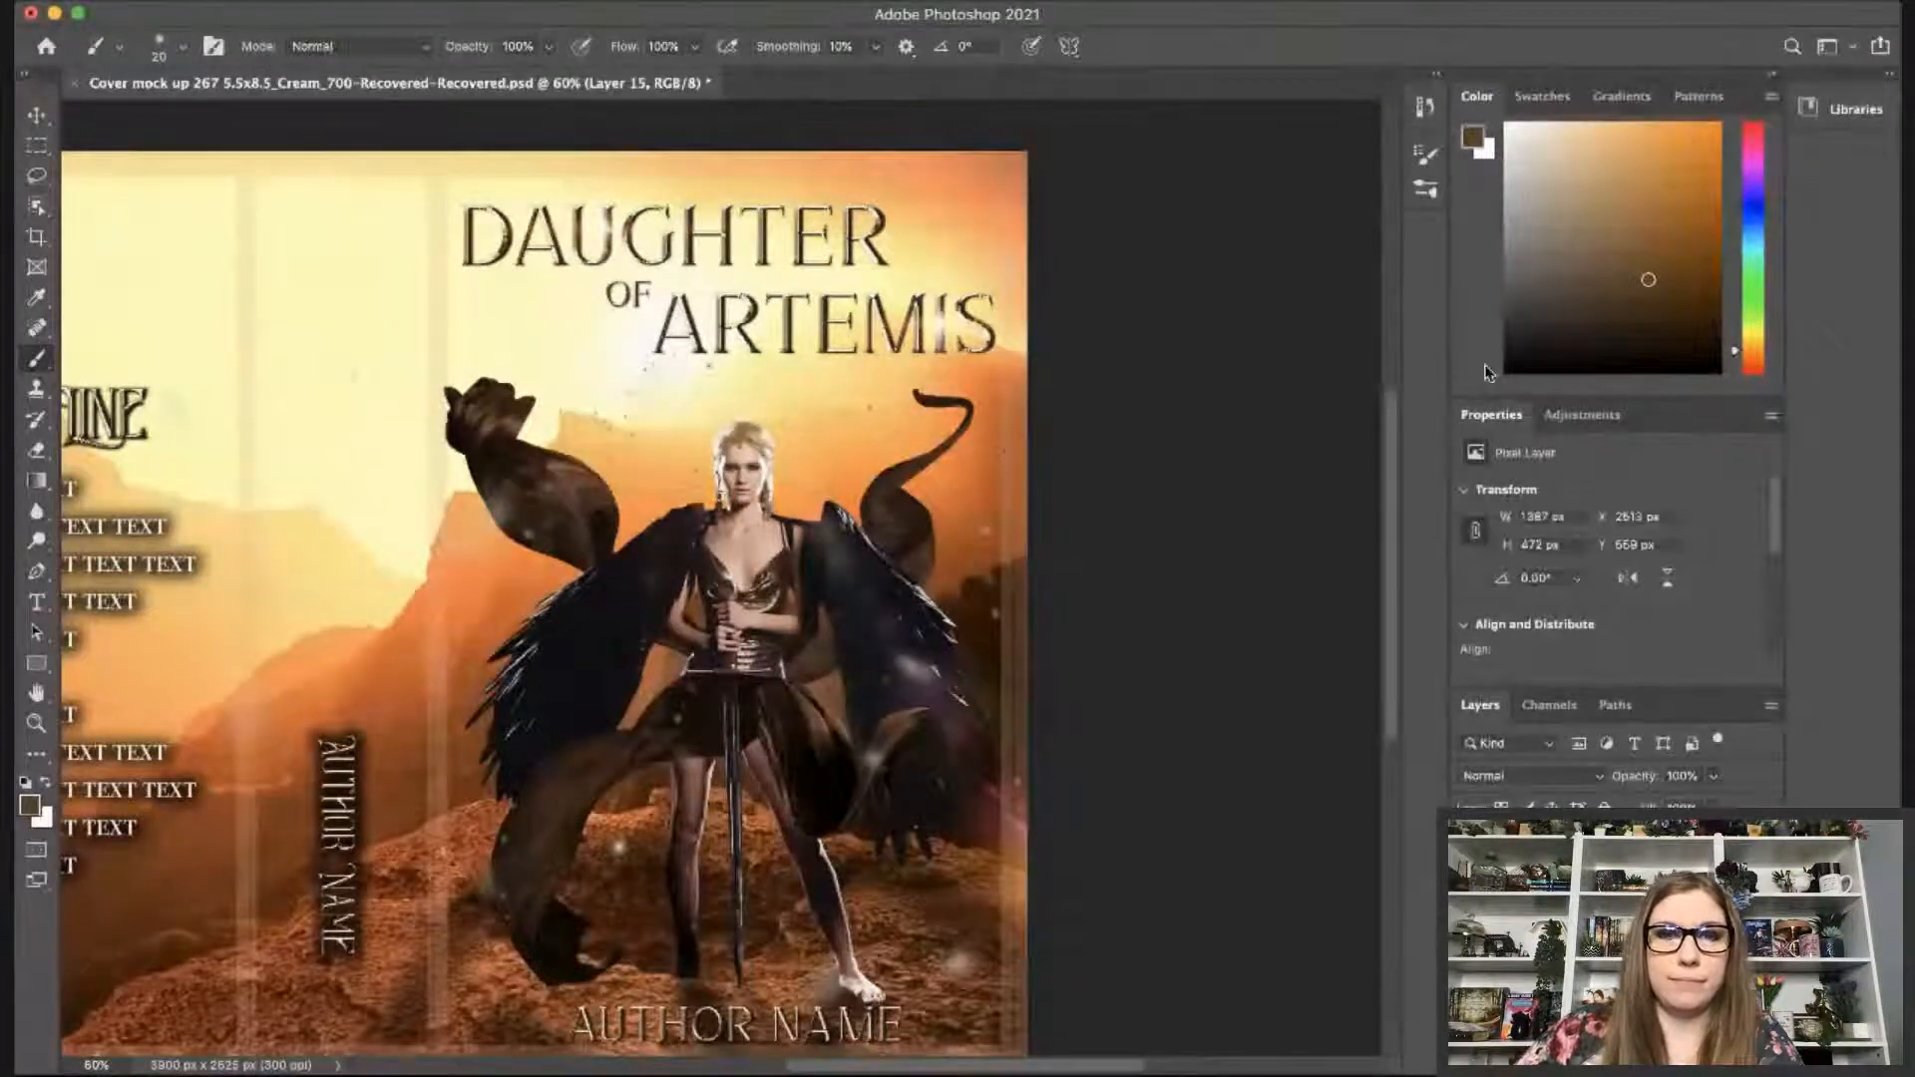
pyautogui.press('super+z')
pyautogui.press('super+z')
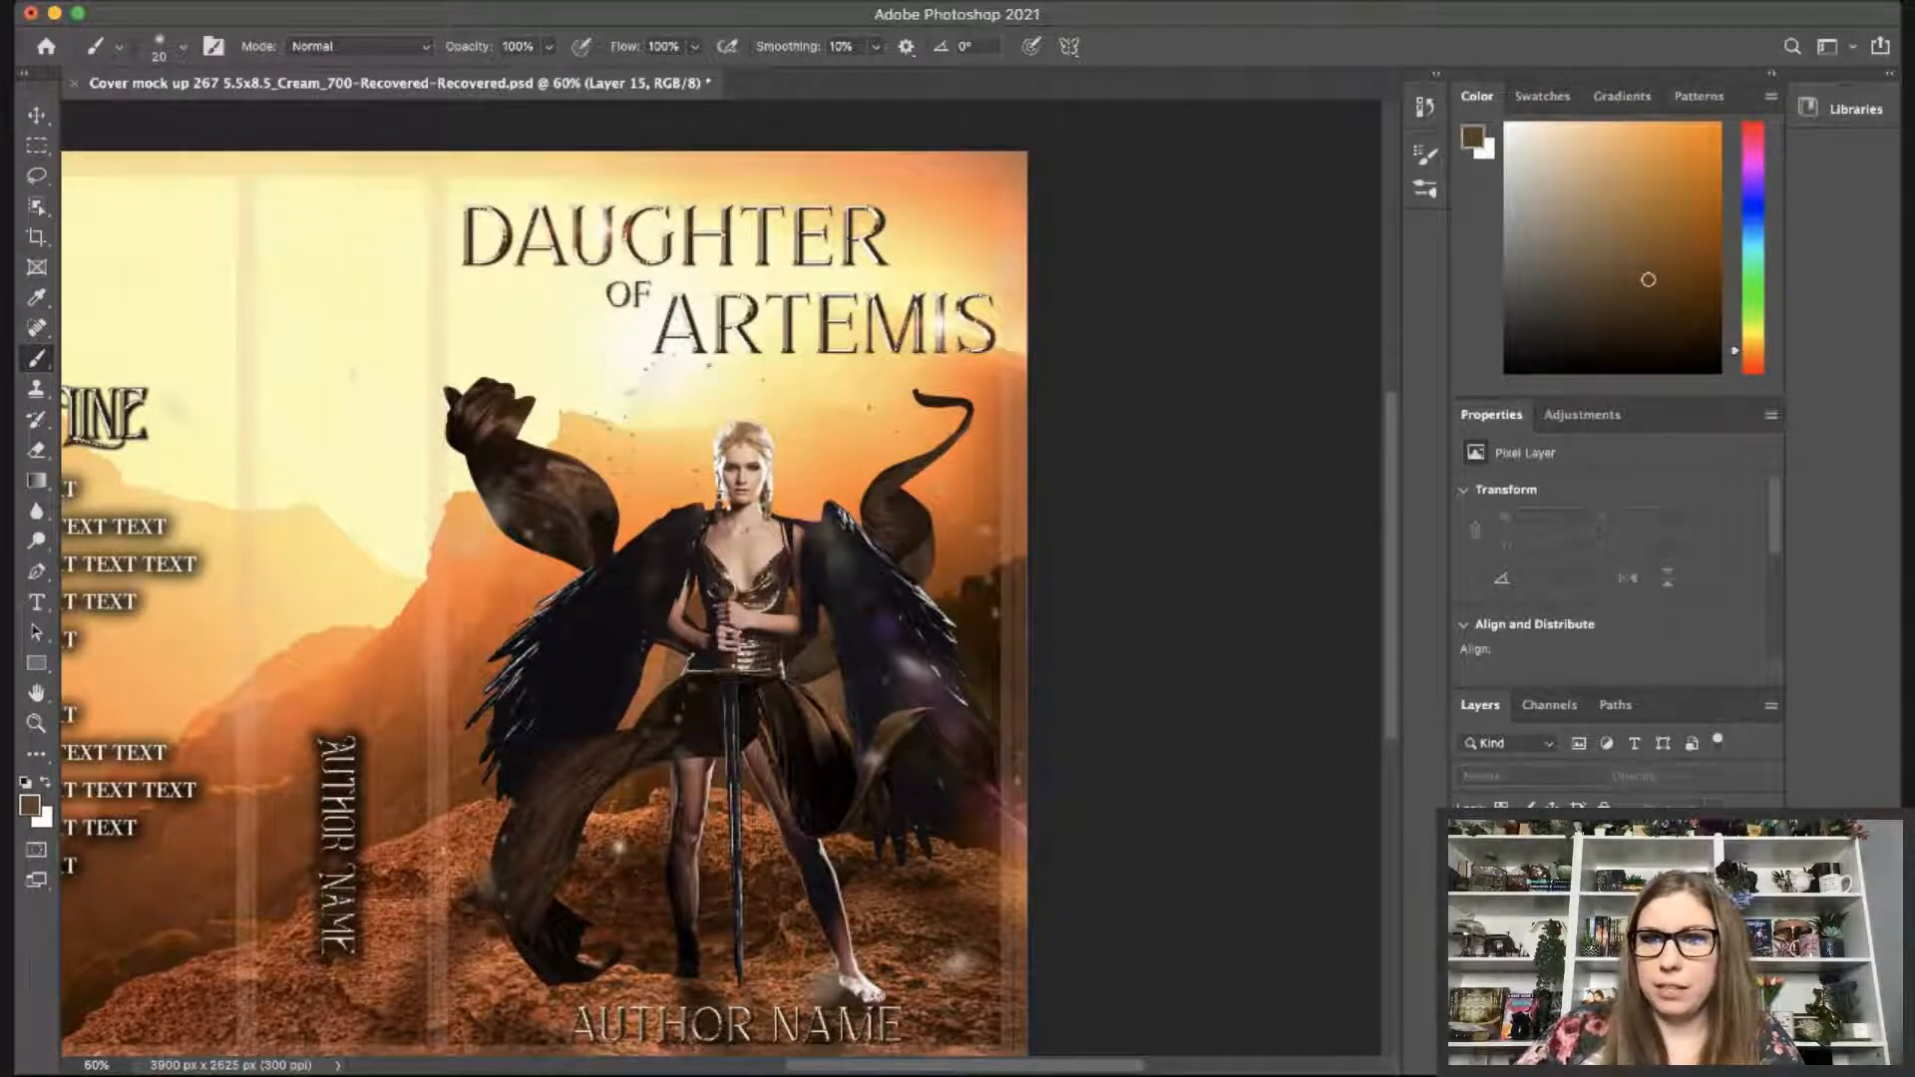
# Change the brush colour to golden yellow and show the whole cover at 55% zoom.
pyautogui.moveTo(1753, 347)
pyautogui.mouseDown()
pyautogui.moveTo(1728, 322)
pyautogui.moveTo(1735, 337)
pyautogui.mouseUp()
pyautogui.click(1666, 157)
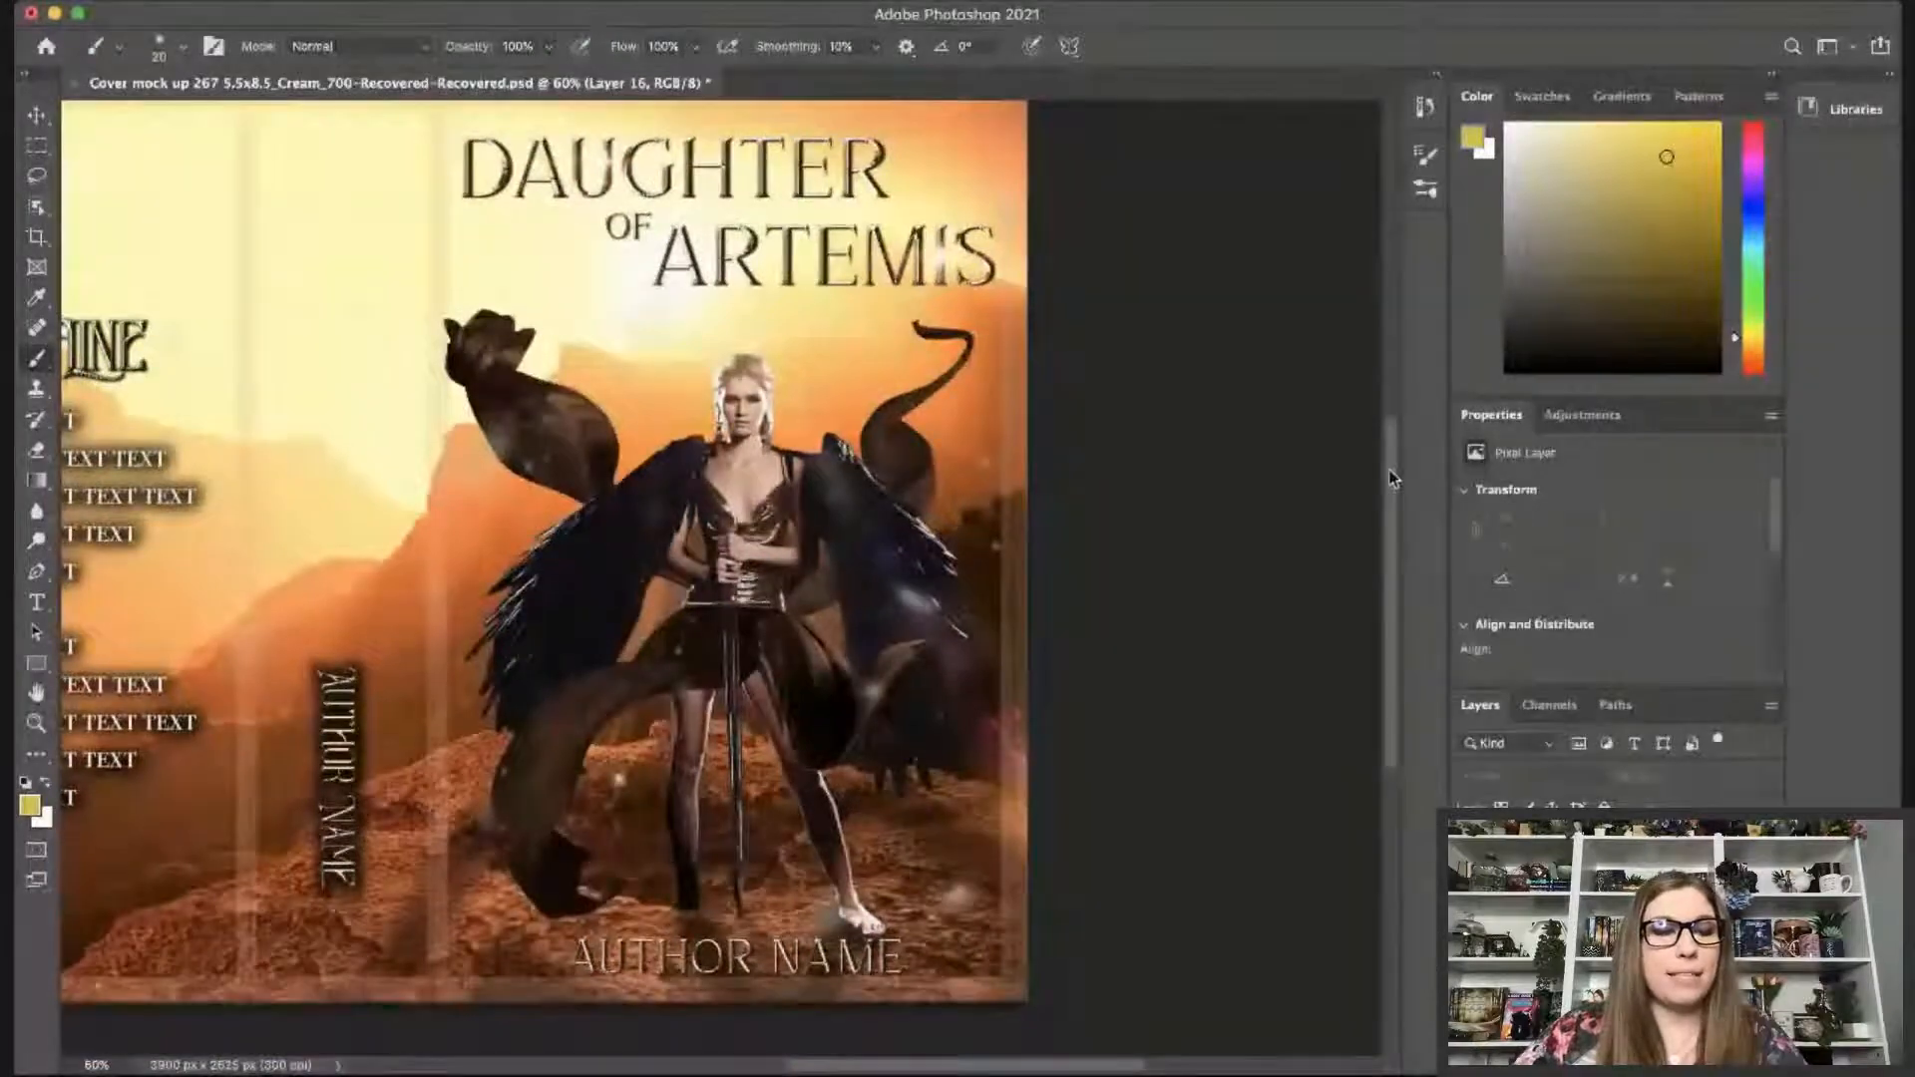
pyautogui.write('55')
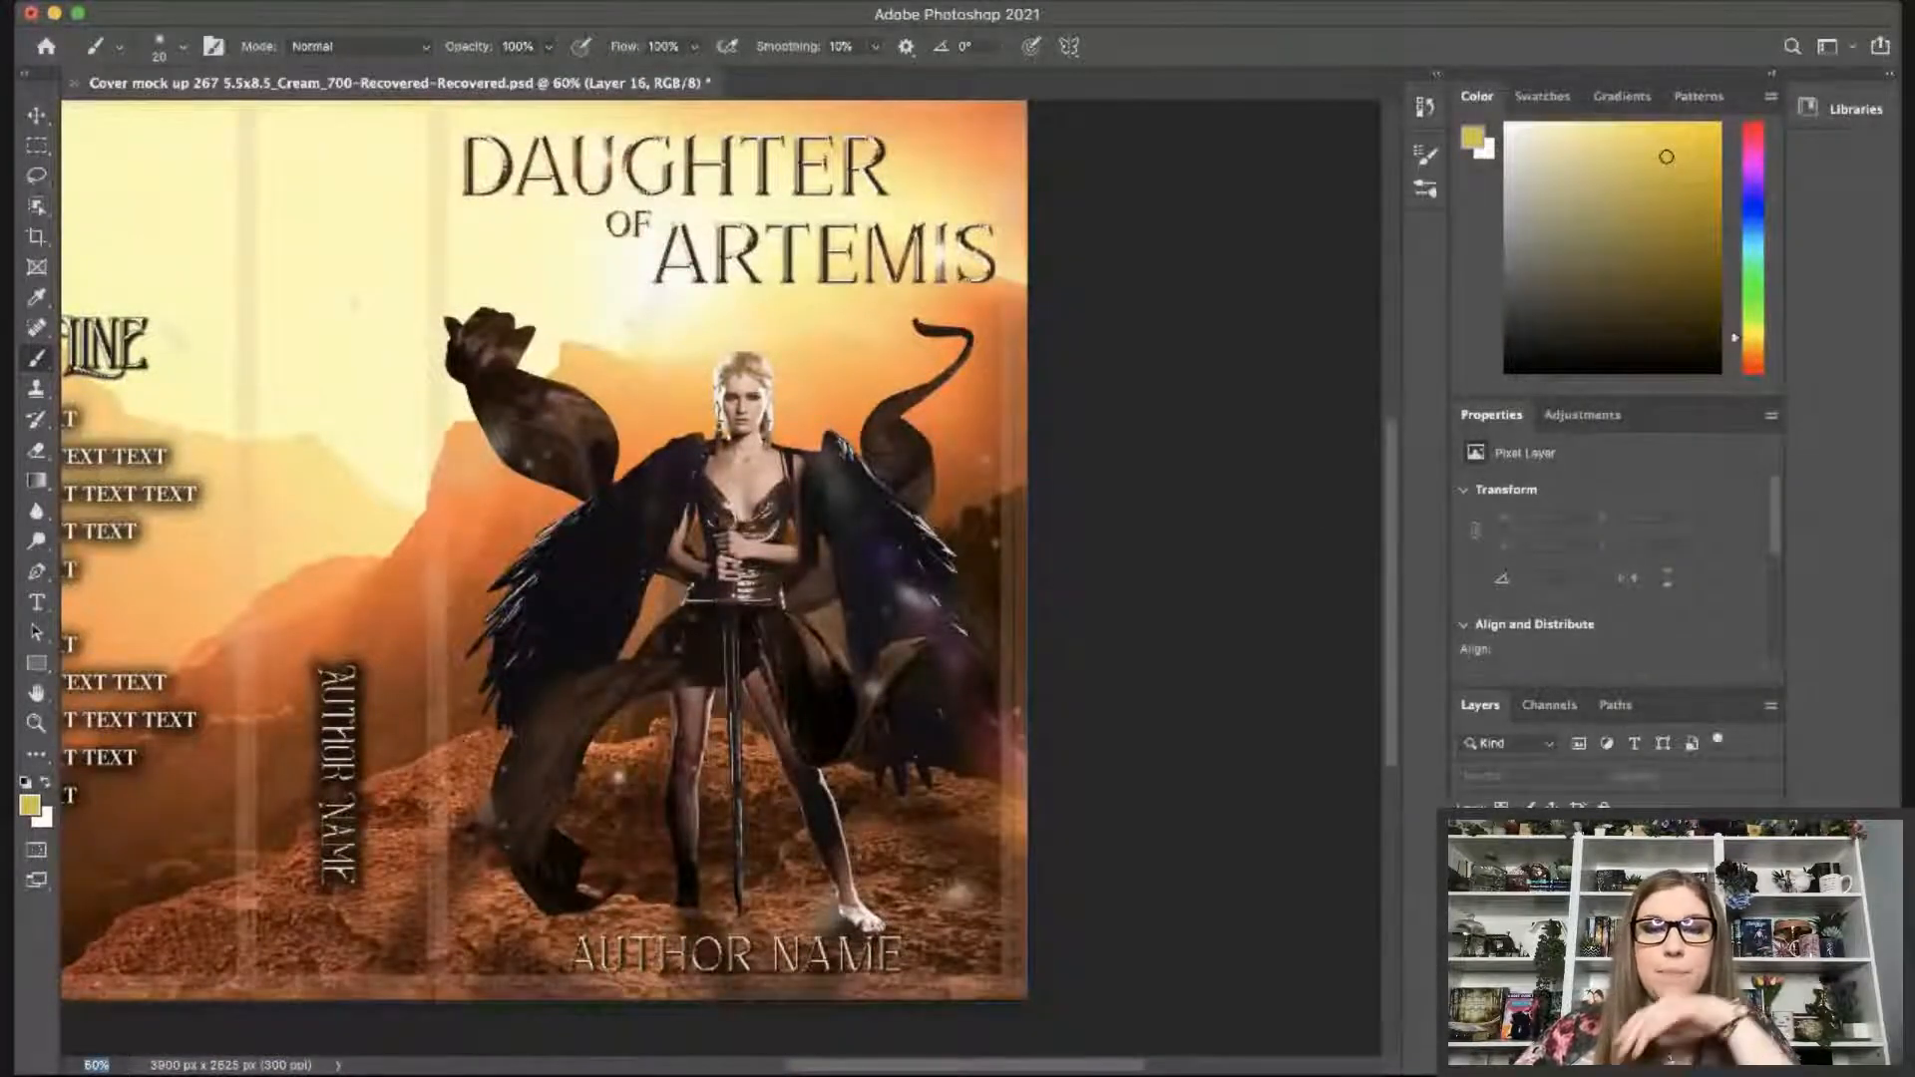
pyautogui.press('Return')
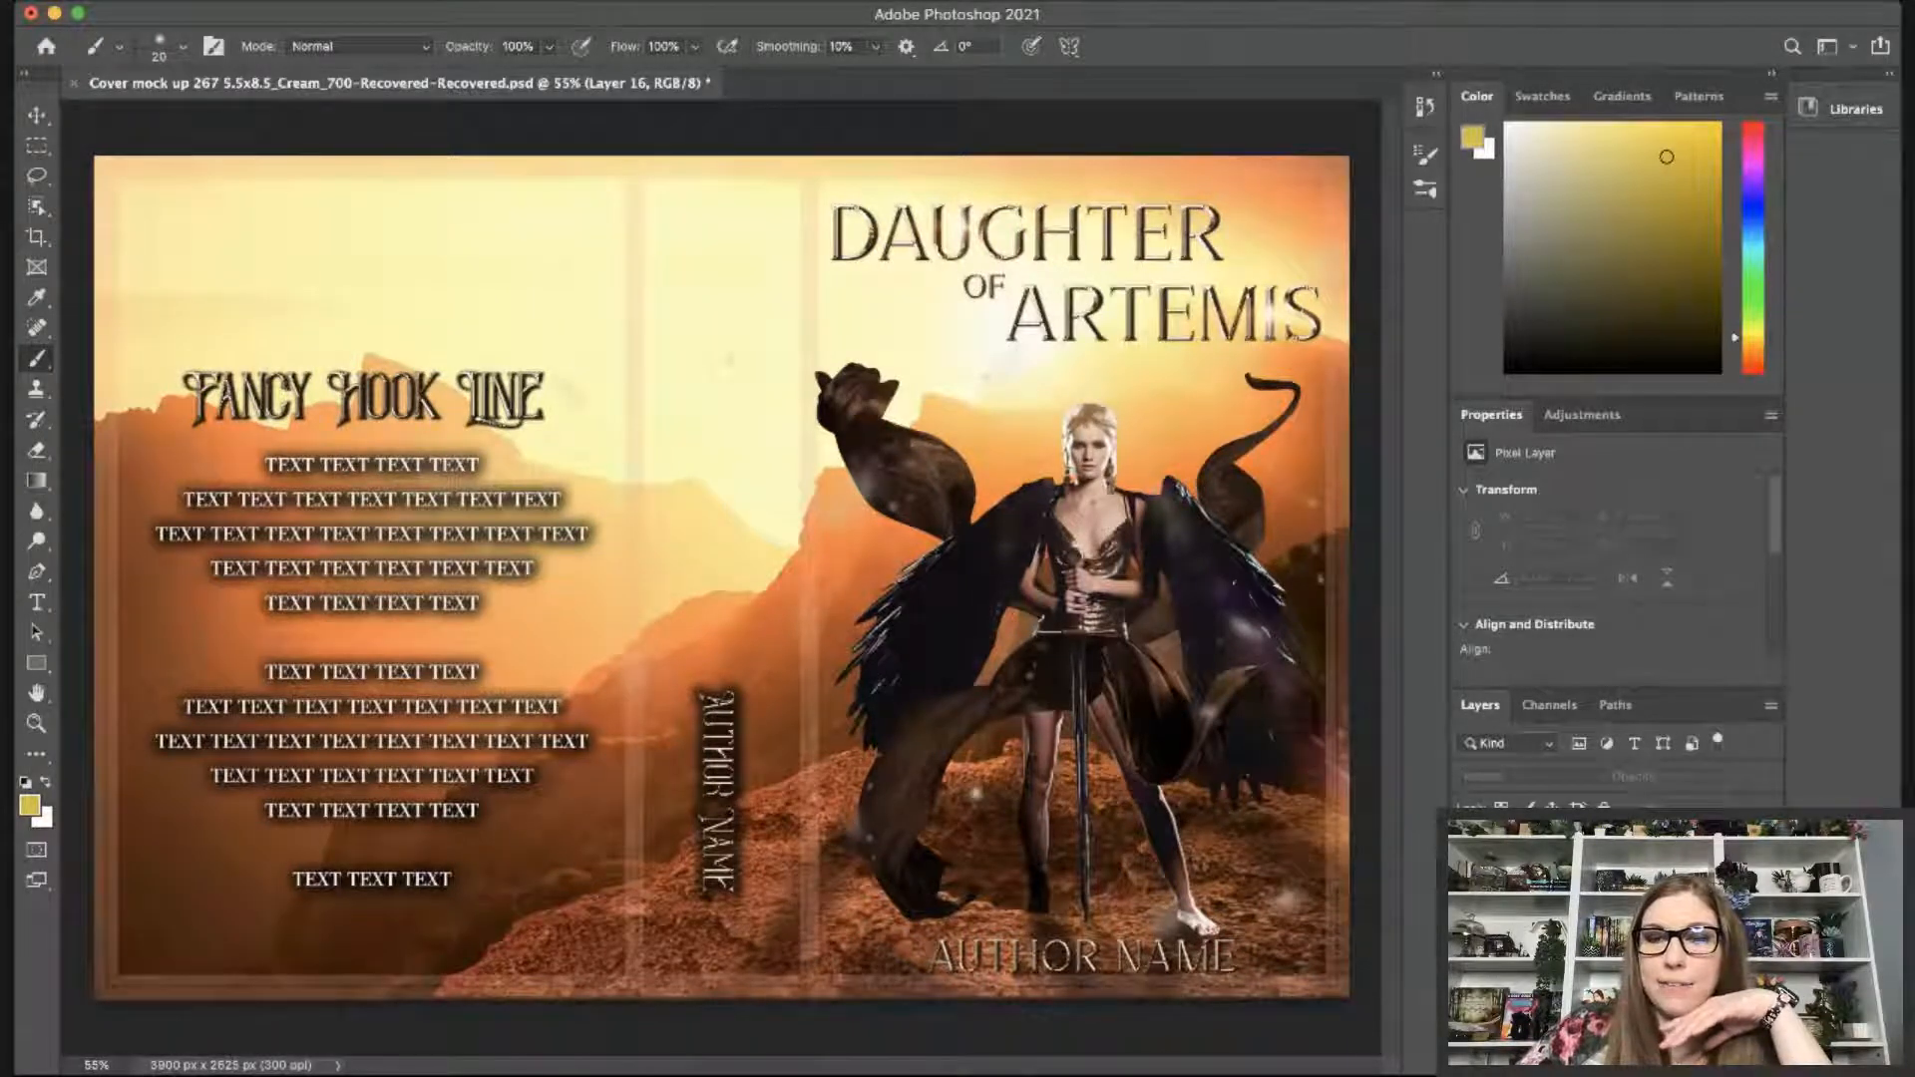
# Shade the lower rock and the front cover's outer edge with black radial gradients on a new layer above the rock at 78% opacity.
pyautogui.hotkey('alt', '[')
pyautogui.press('super+shift+alt+n')
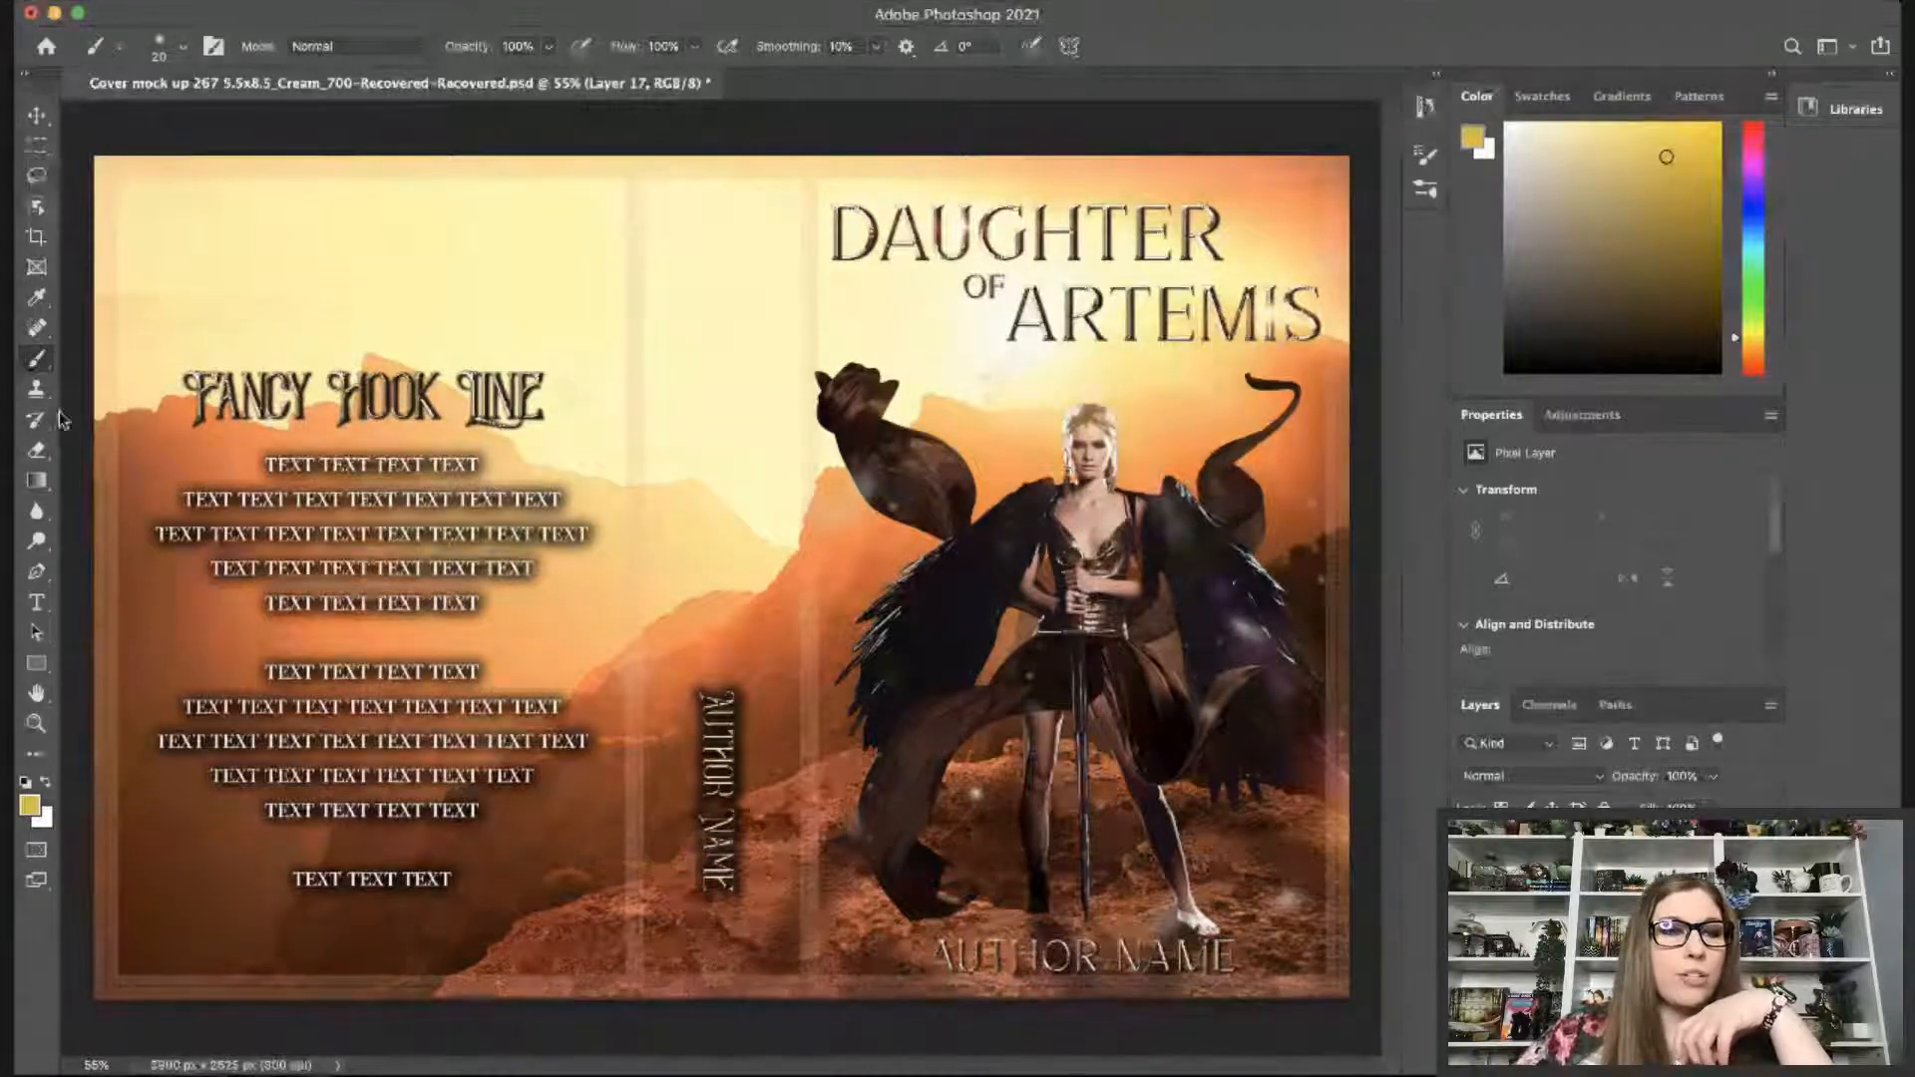
pyautogui.click(37, 481)
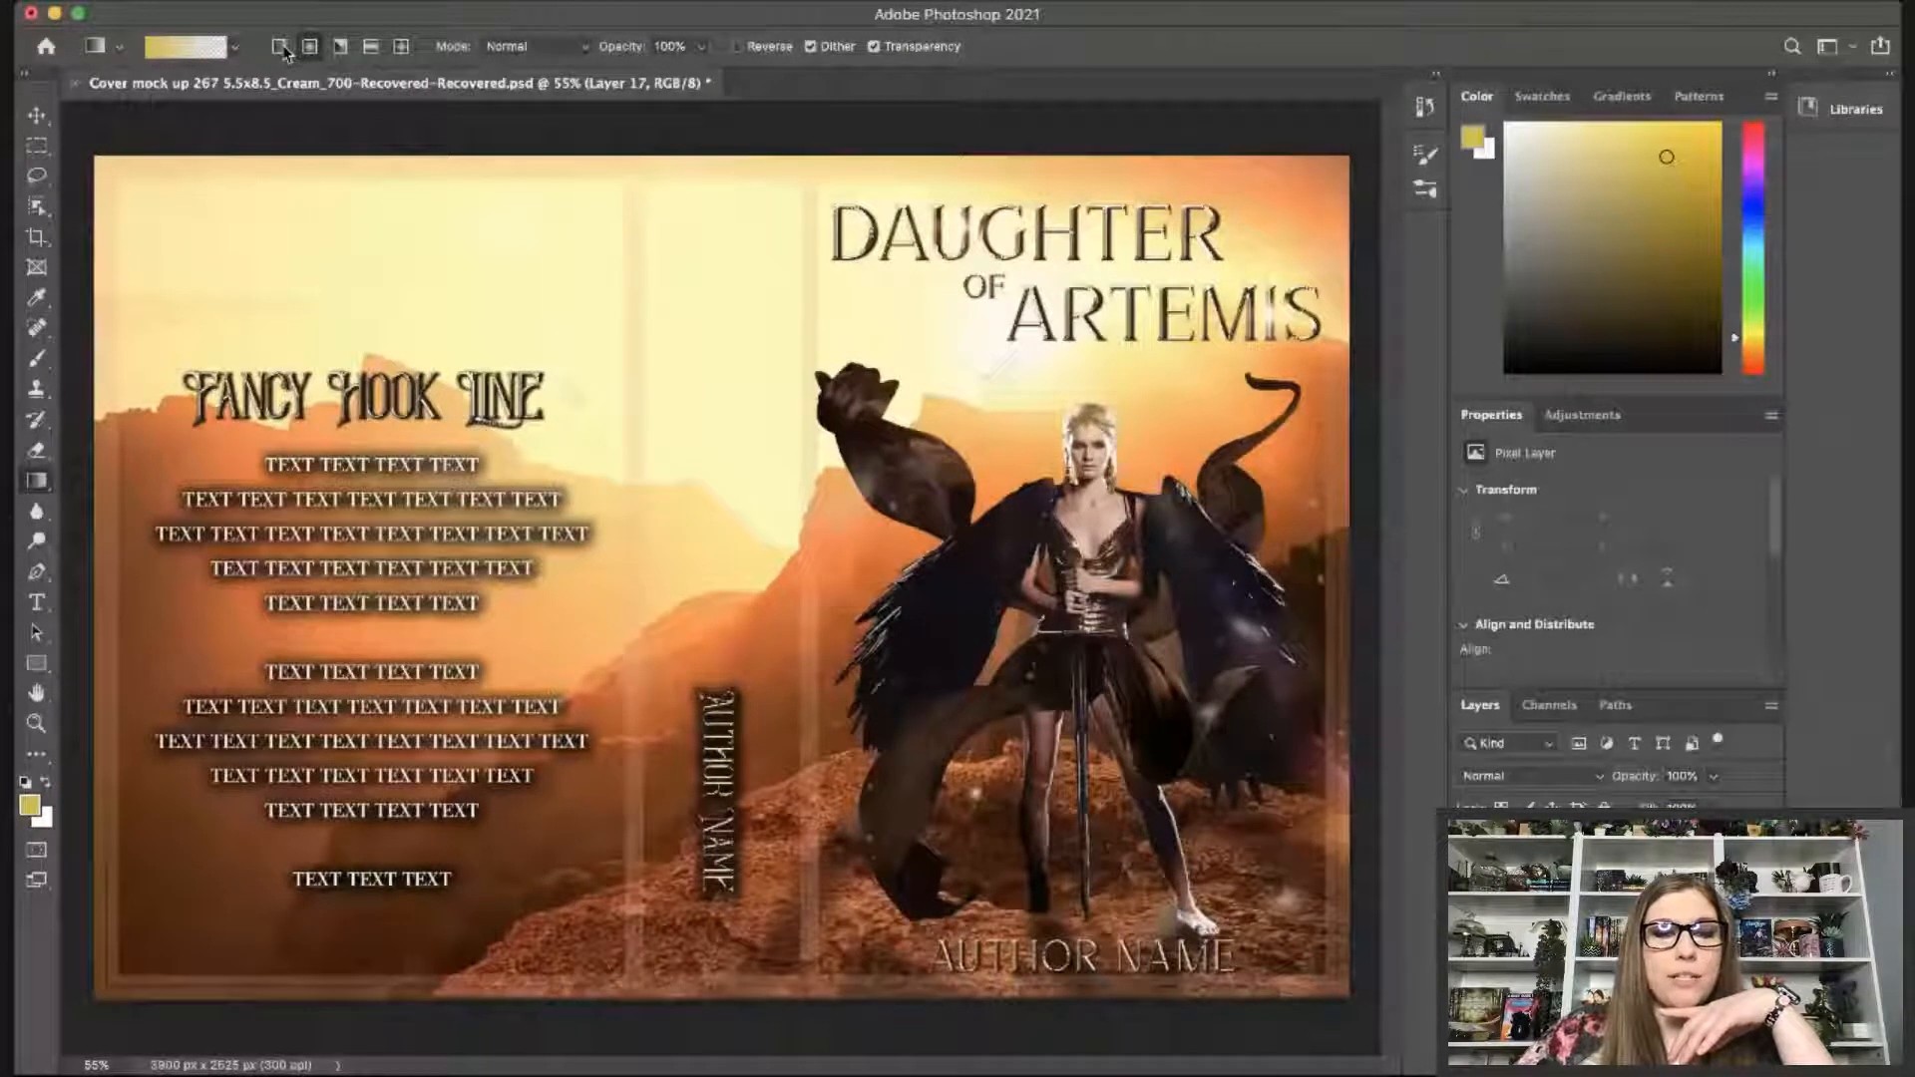
pyautogui.press('d')
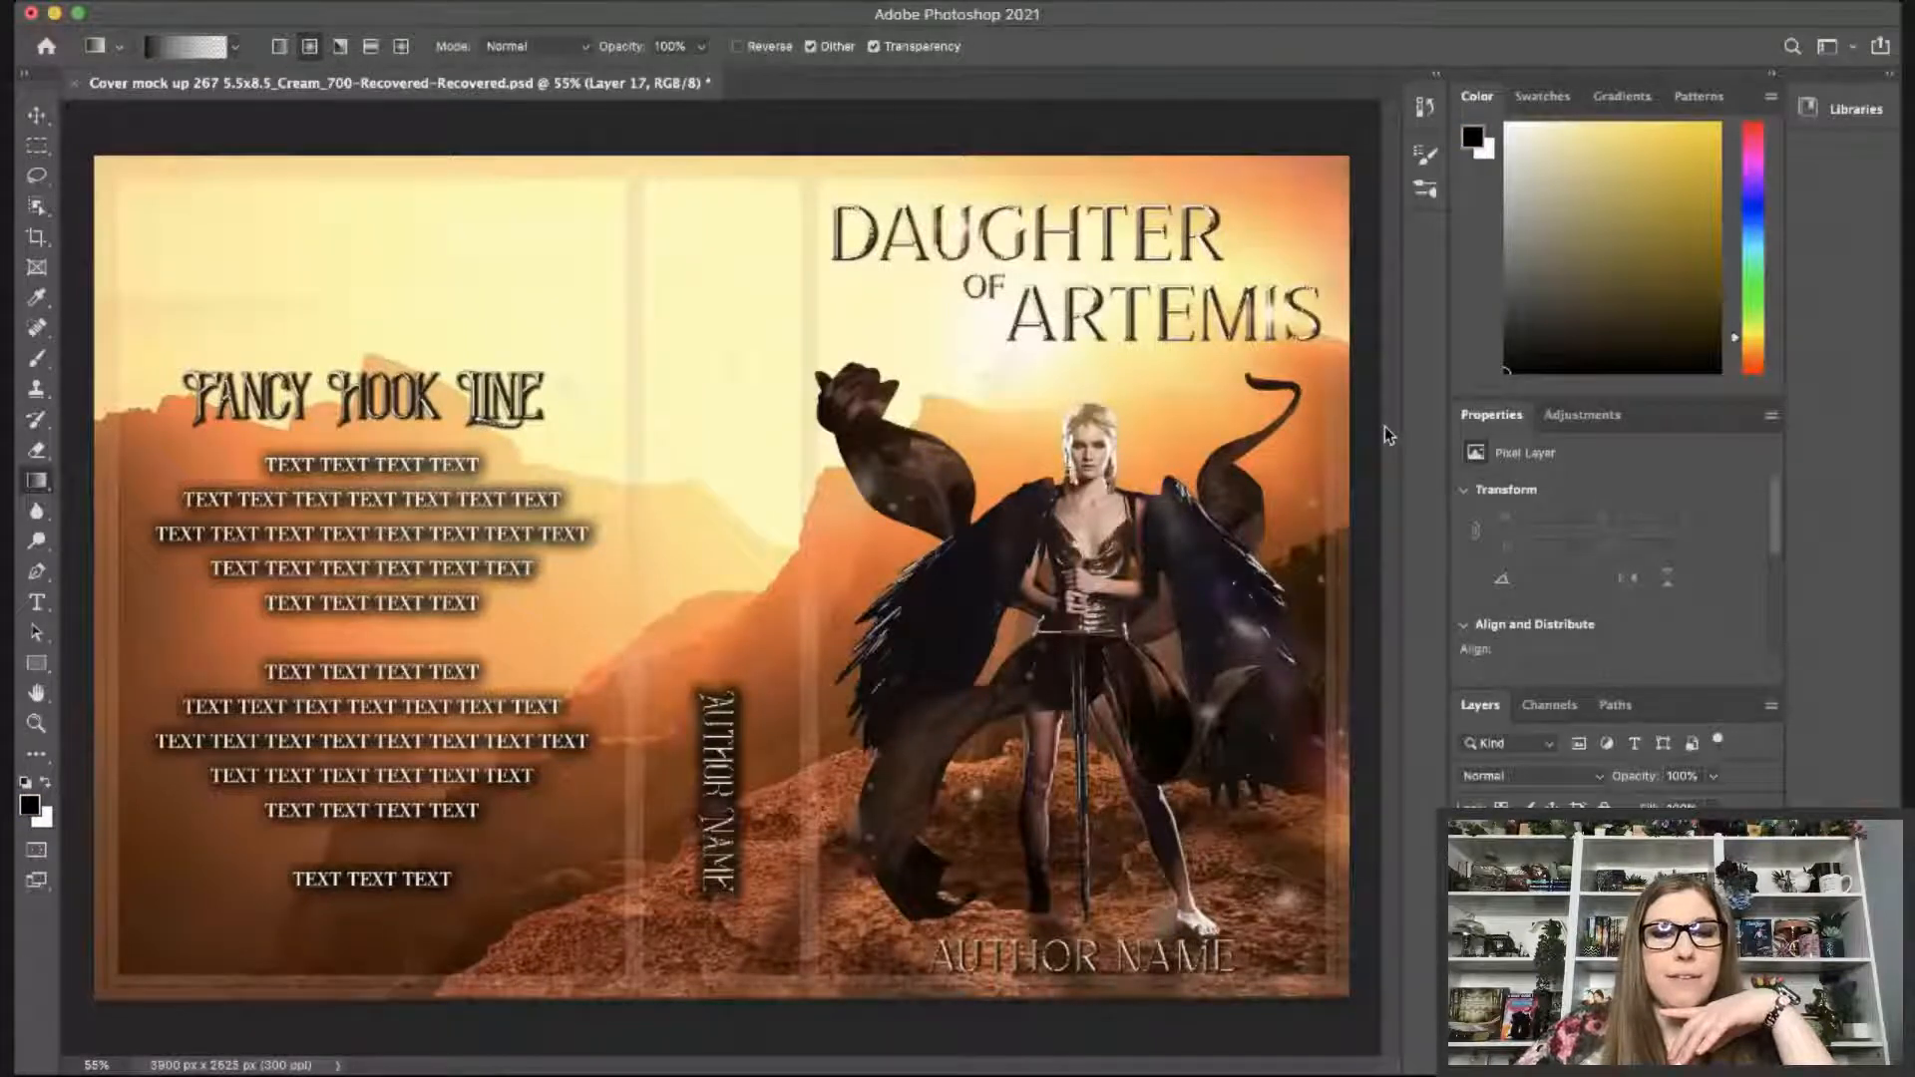
pyautogui.moveTo(476, 996)
pyautogui.mouseDown()
pyautogui.moveTo(503, 925)
pyautogui.moveTo(574, 868)
pyautogui.moveTo(693, 820)
pyautogui.moveTo(786, 665)
pyautogui.mouseUp()
pyautogui.moveTo(1338, 829); pyautogui.dragTo(1392, 782)
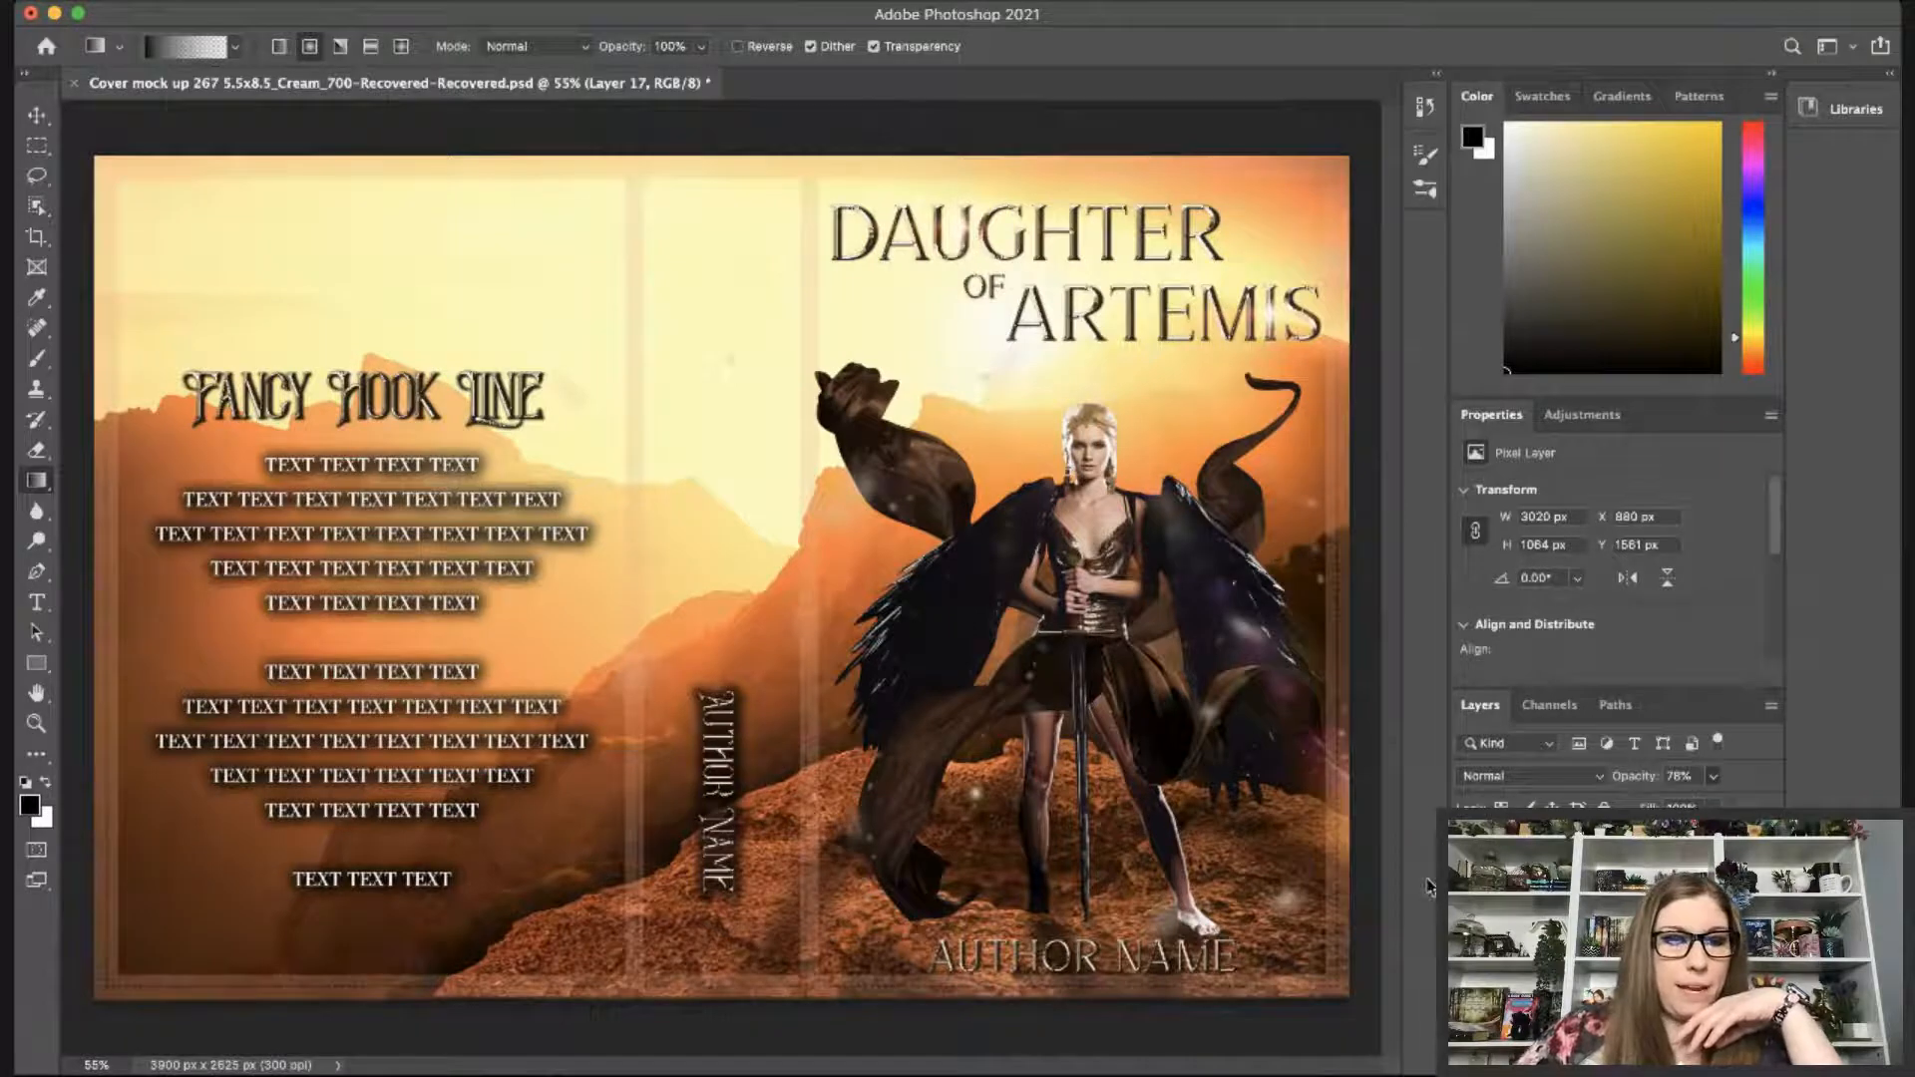
# Darken the back cover's bottom and outer edge with more black radial gradients, and undo the last one.
pyautogui.moveTo(262, 1030); pyautogui.dragTo(249, 910)
pyautogui.moveTo(140, 1043); pyautogui.dragTo(122, 932)
pyautogui.moveTo(89, 1002); pyautogui.dragTo(112, 839)
pyautogui.moveTo(82, 727); pyautogui.dragTo(106, 603)
pyautogui.moveTo(83, 509); pyautogui.dragTo(103, 375)
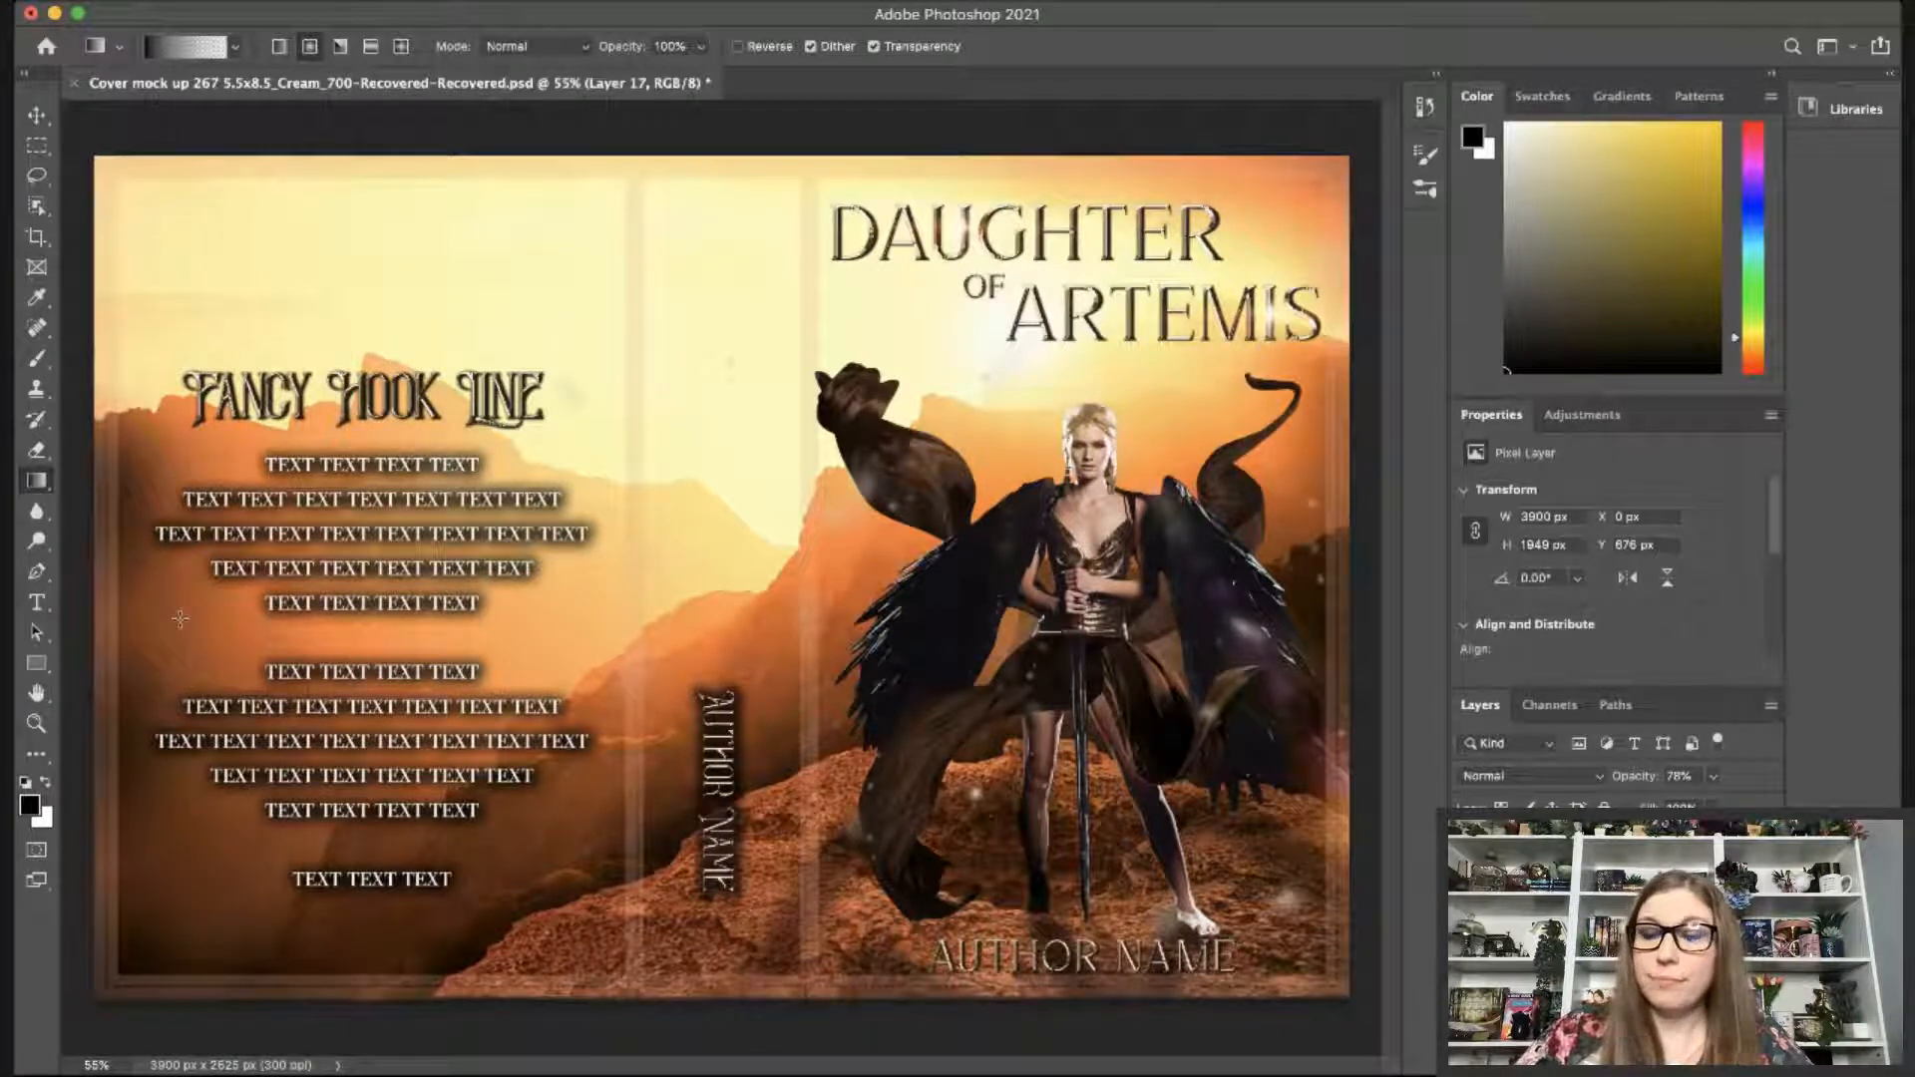
pyautogui.press('super+z')
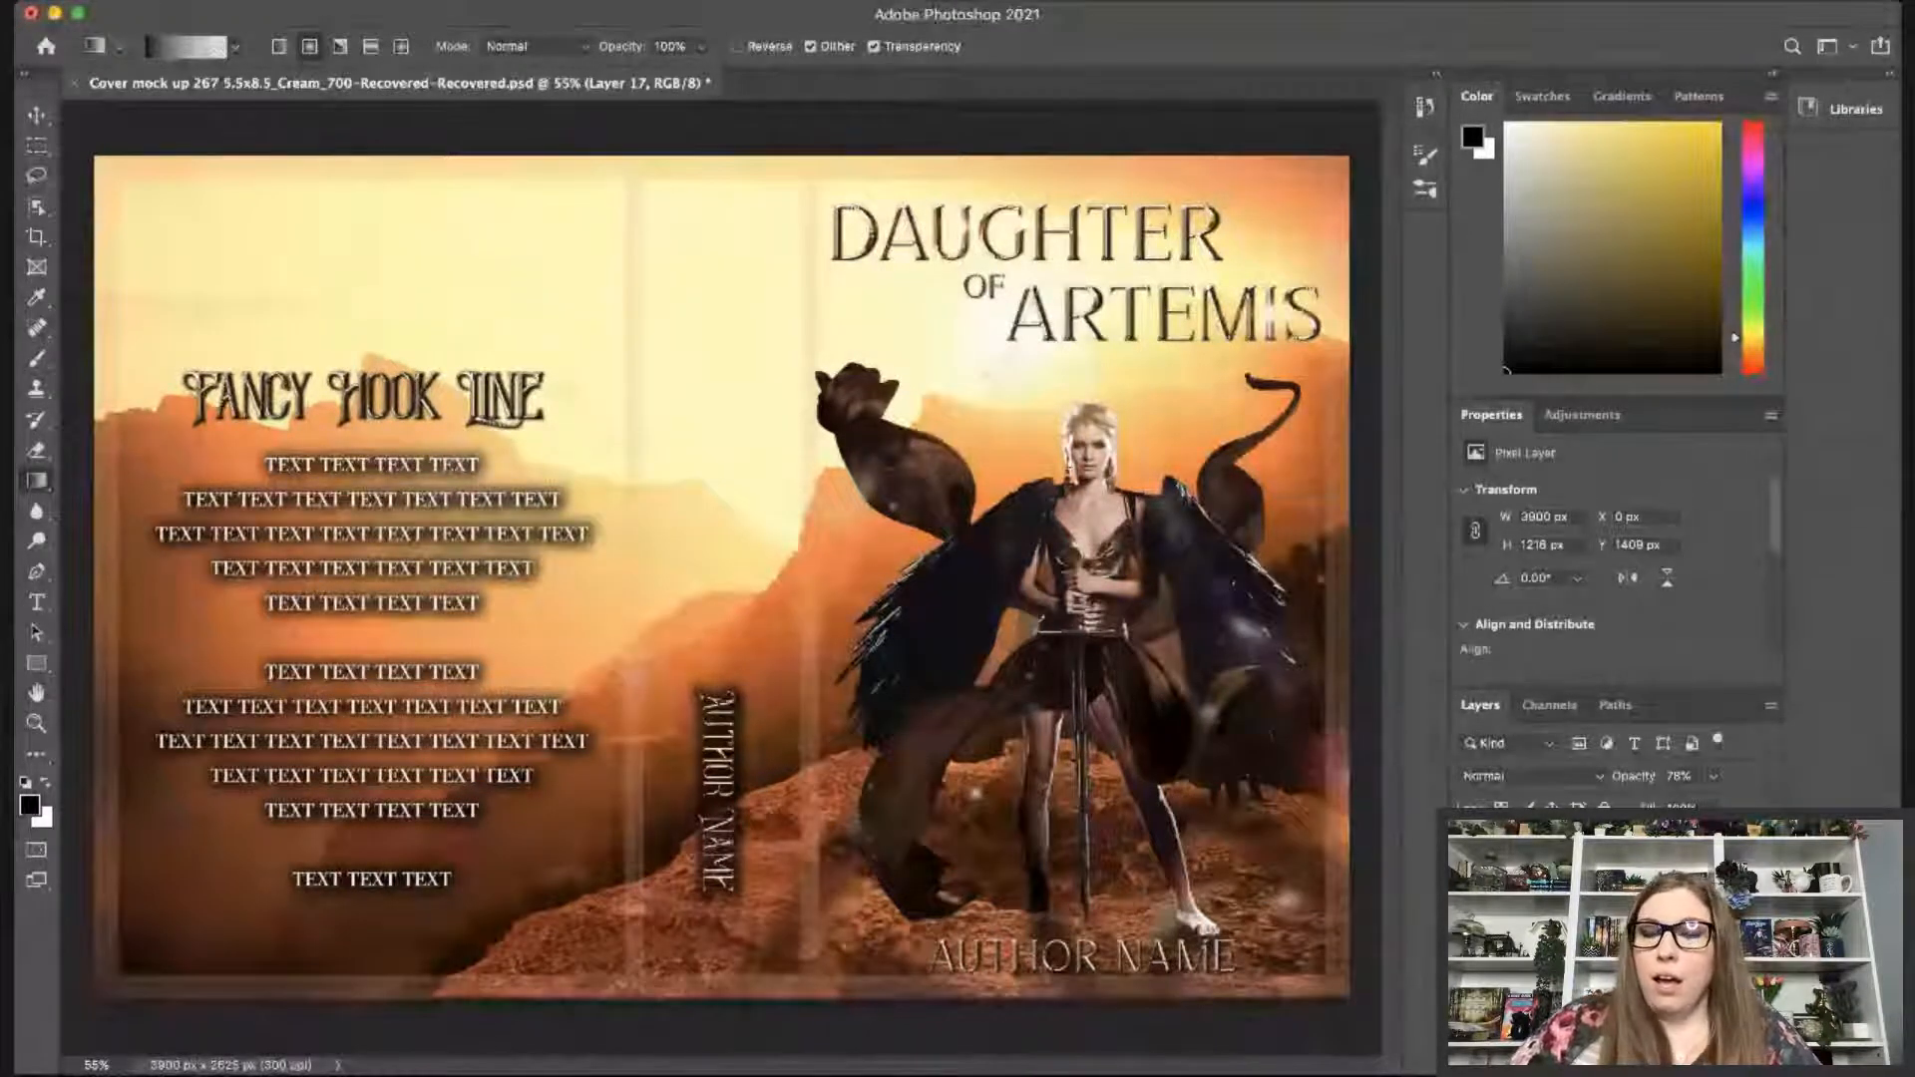
# Add a black linear gradient about 342 px high along the cover's bottom edge on a new layer at 91% opacity.
pyautogui.hotkey('alt', '[')
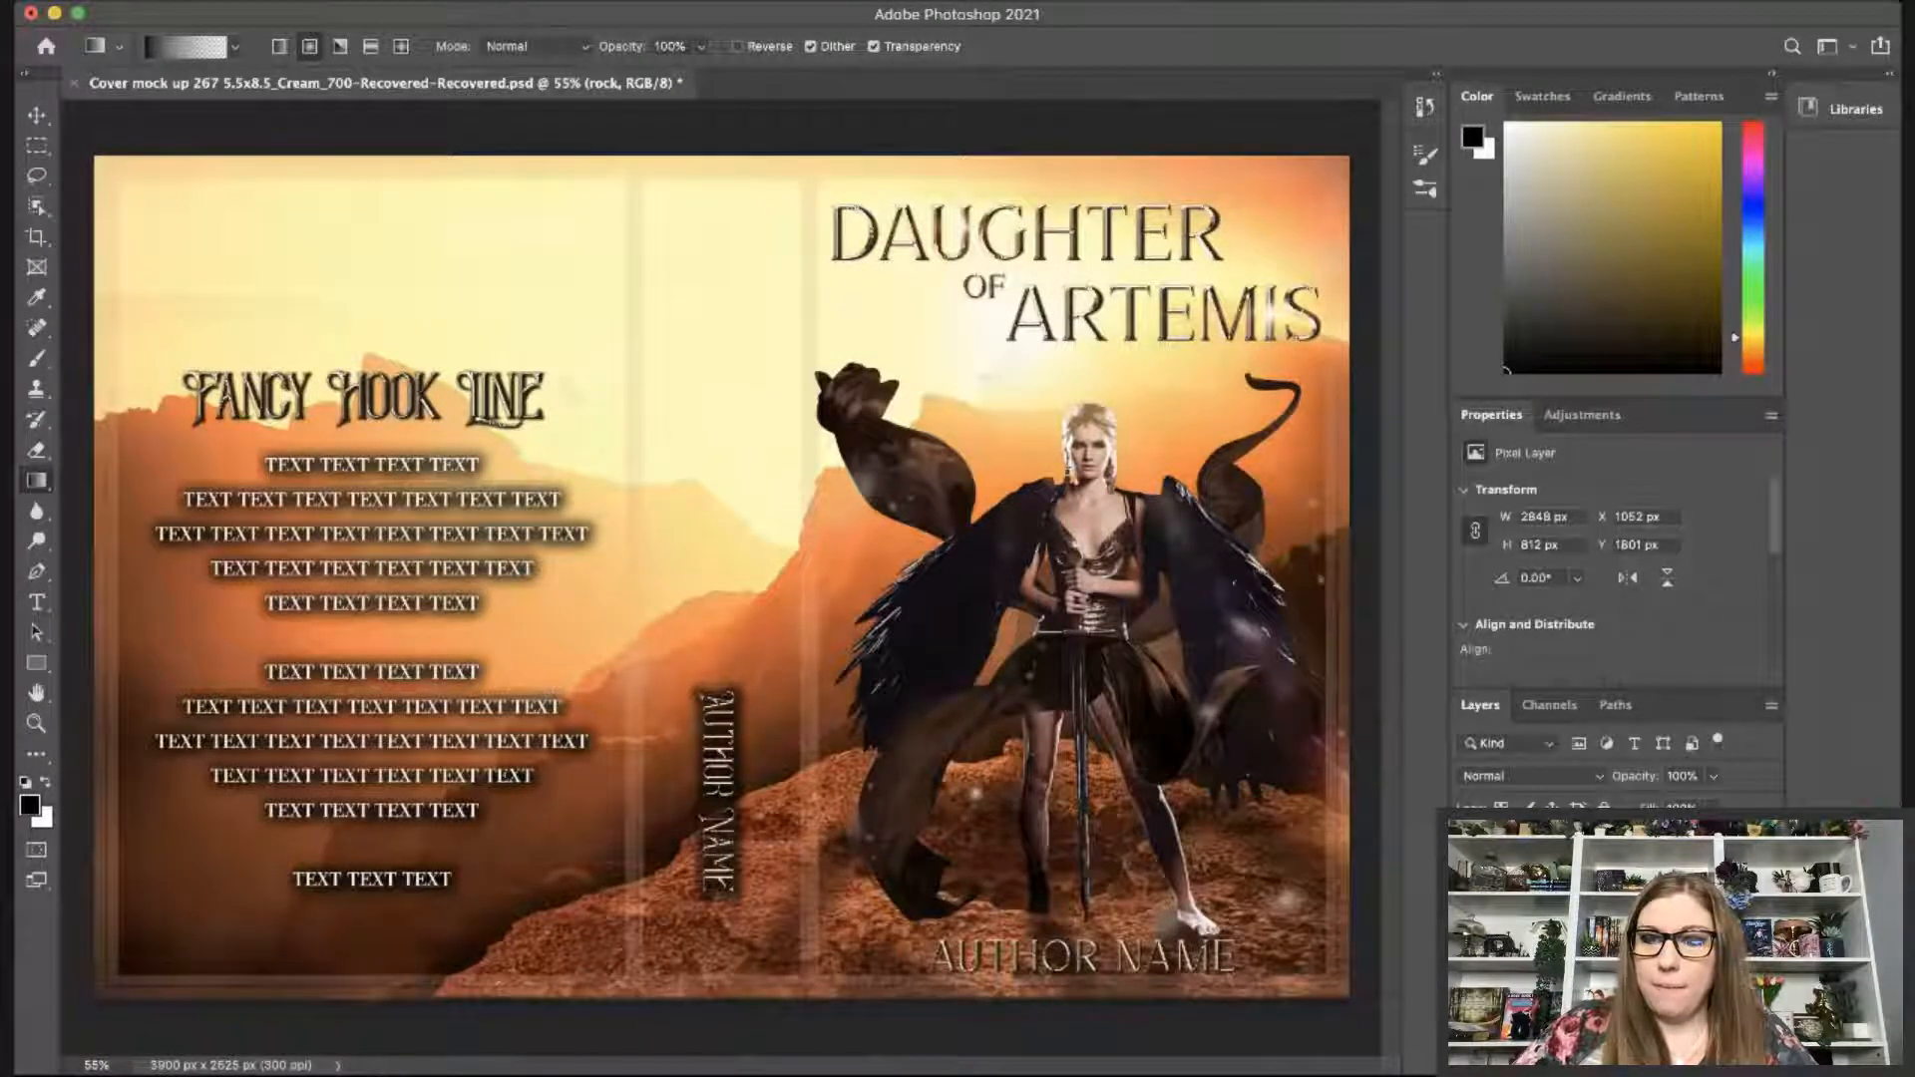
pyautogui.hotkey('alt', ']')
pyautogui.hotkey('alt', ']')
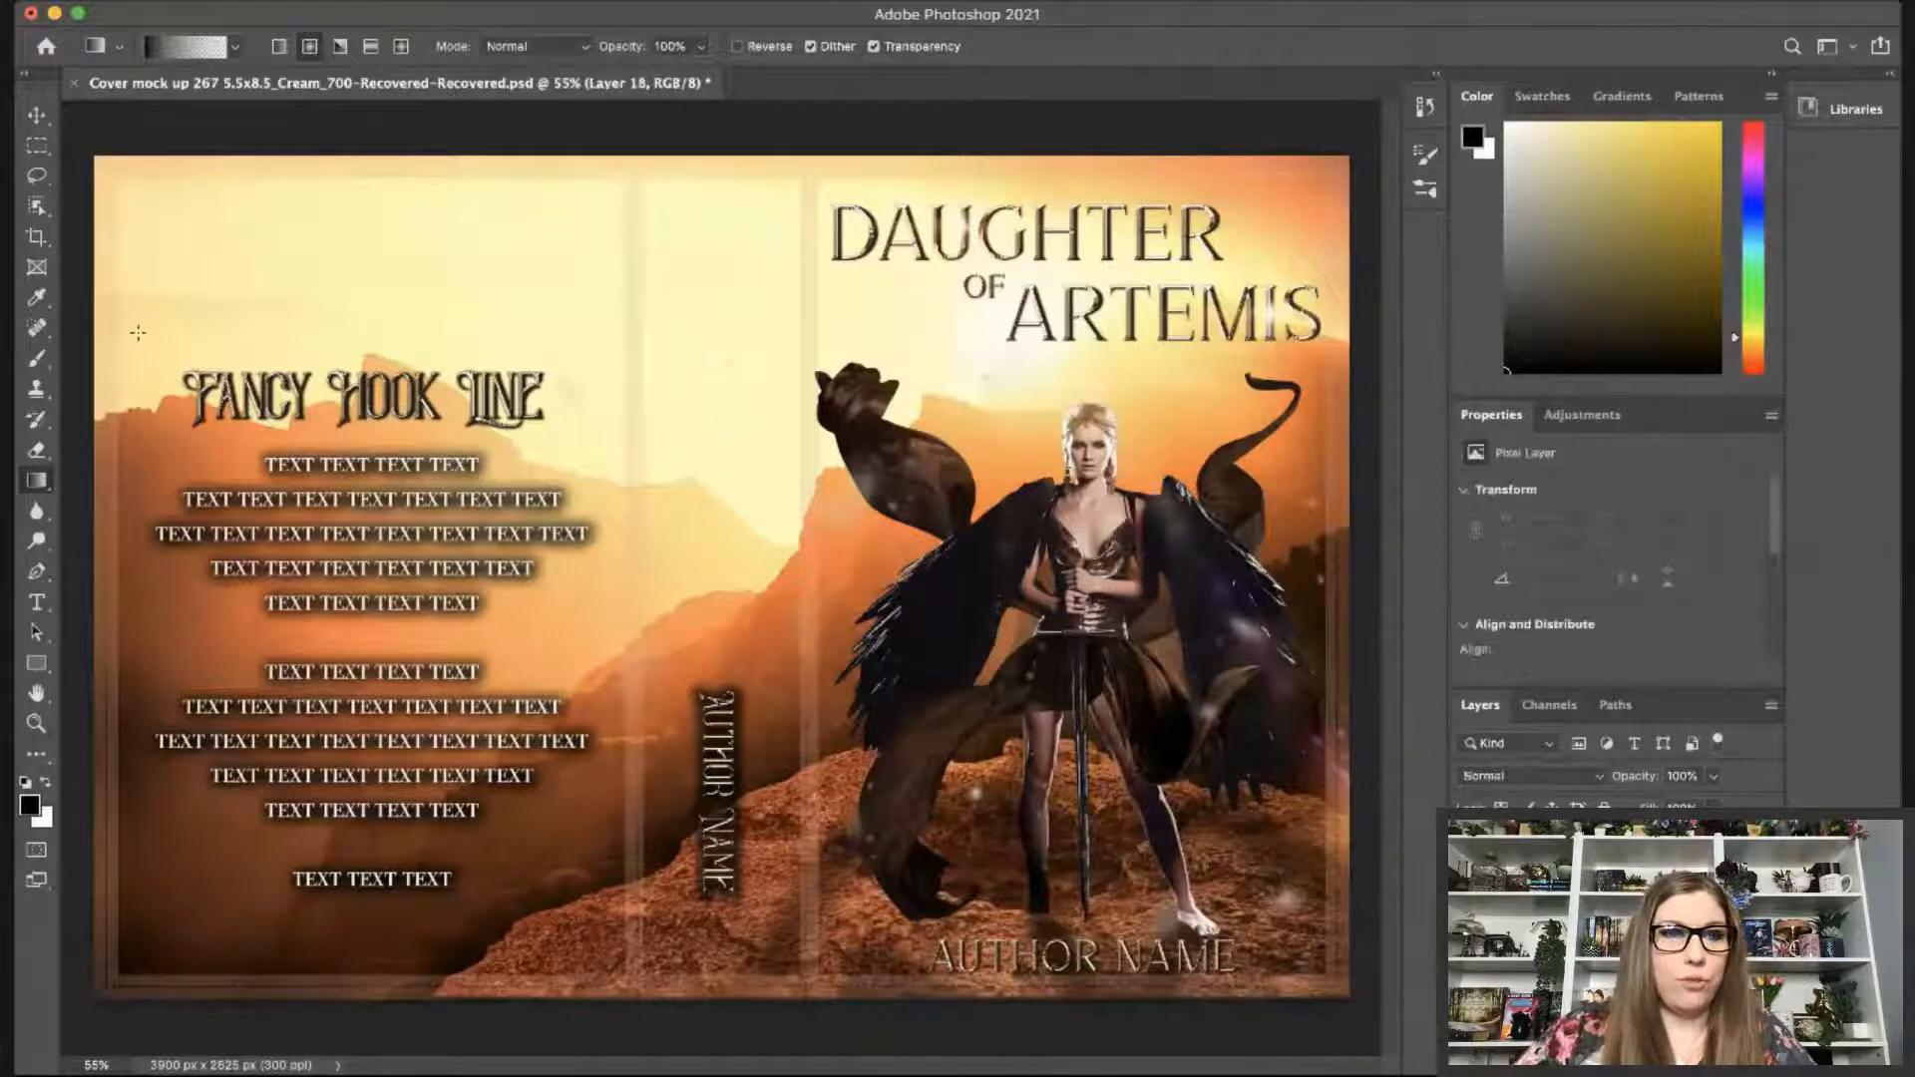
pyautogui.click(280, 46)
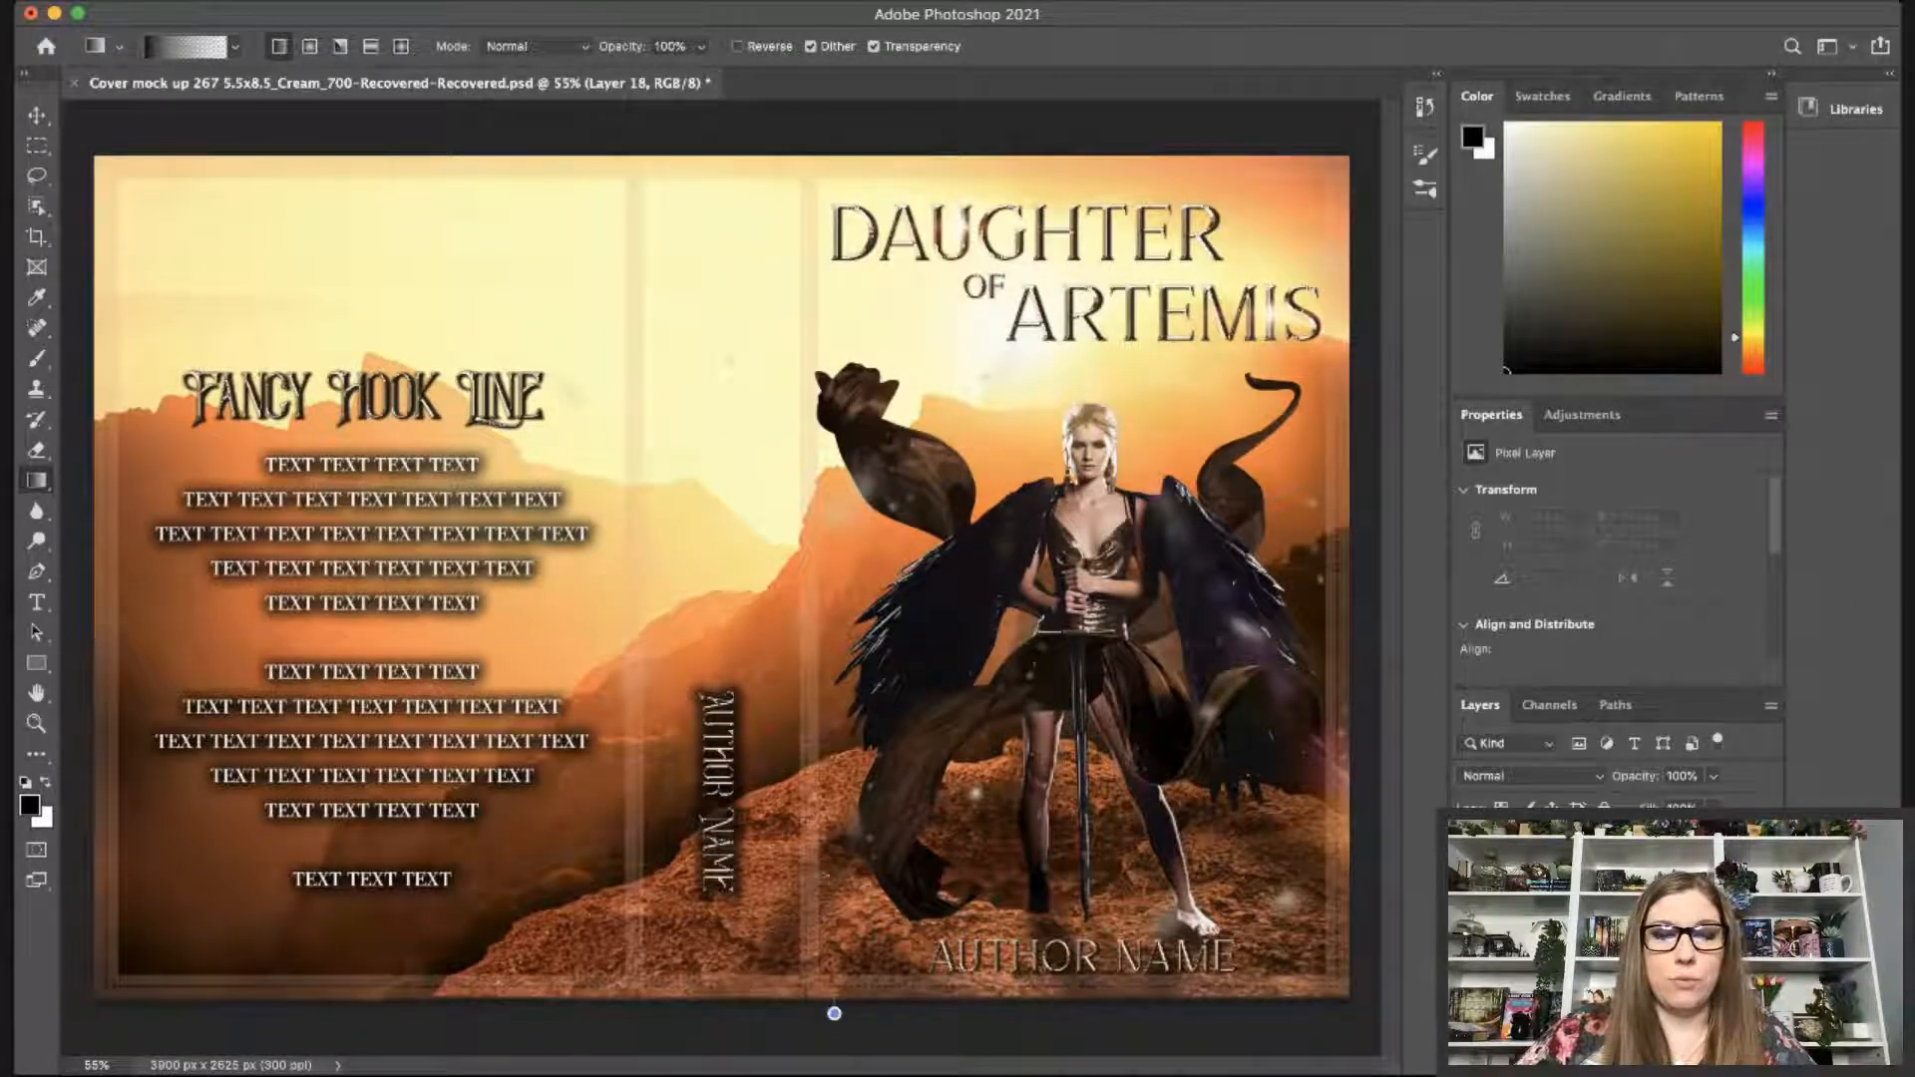
pyautogui.moveTo(834, 1014)
pyautogui.mouseDown()
pyautogui.moveTo(832, 880)
pyautogui.moveTo(826, 959)
pyautogui.moveTo(803, 817)
pyautogui.mouseUp()
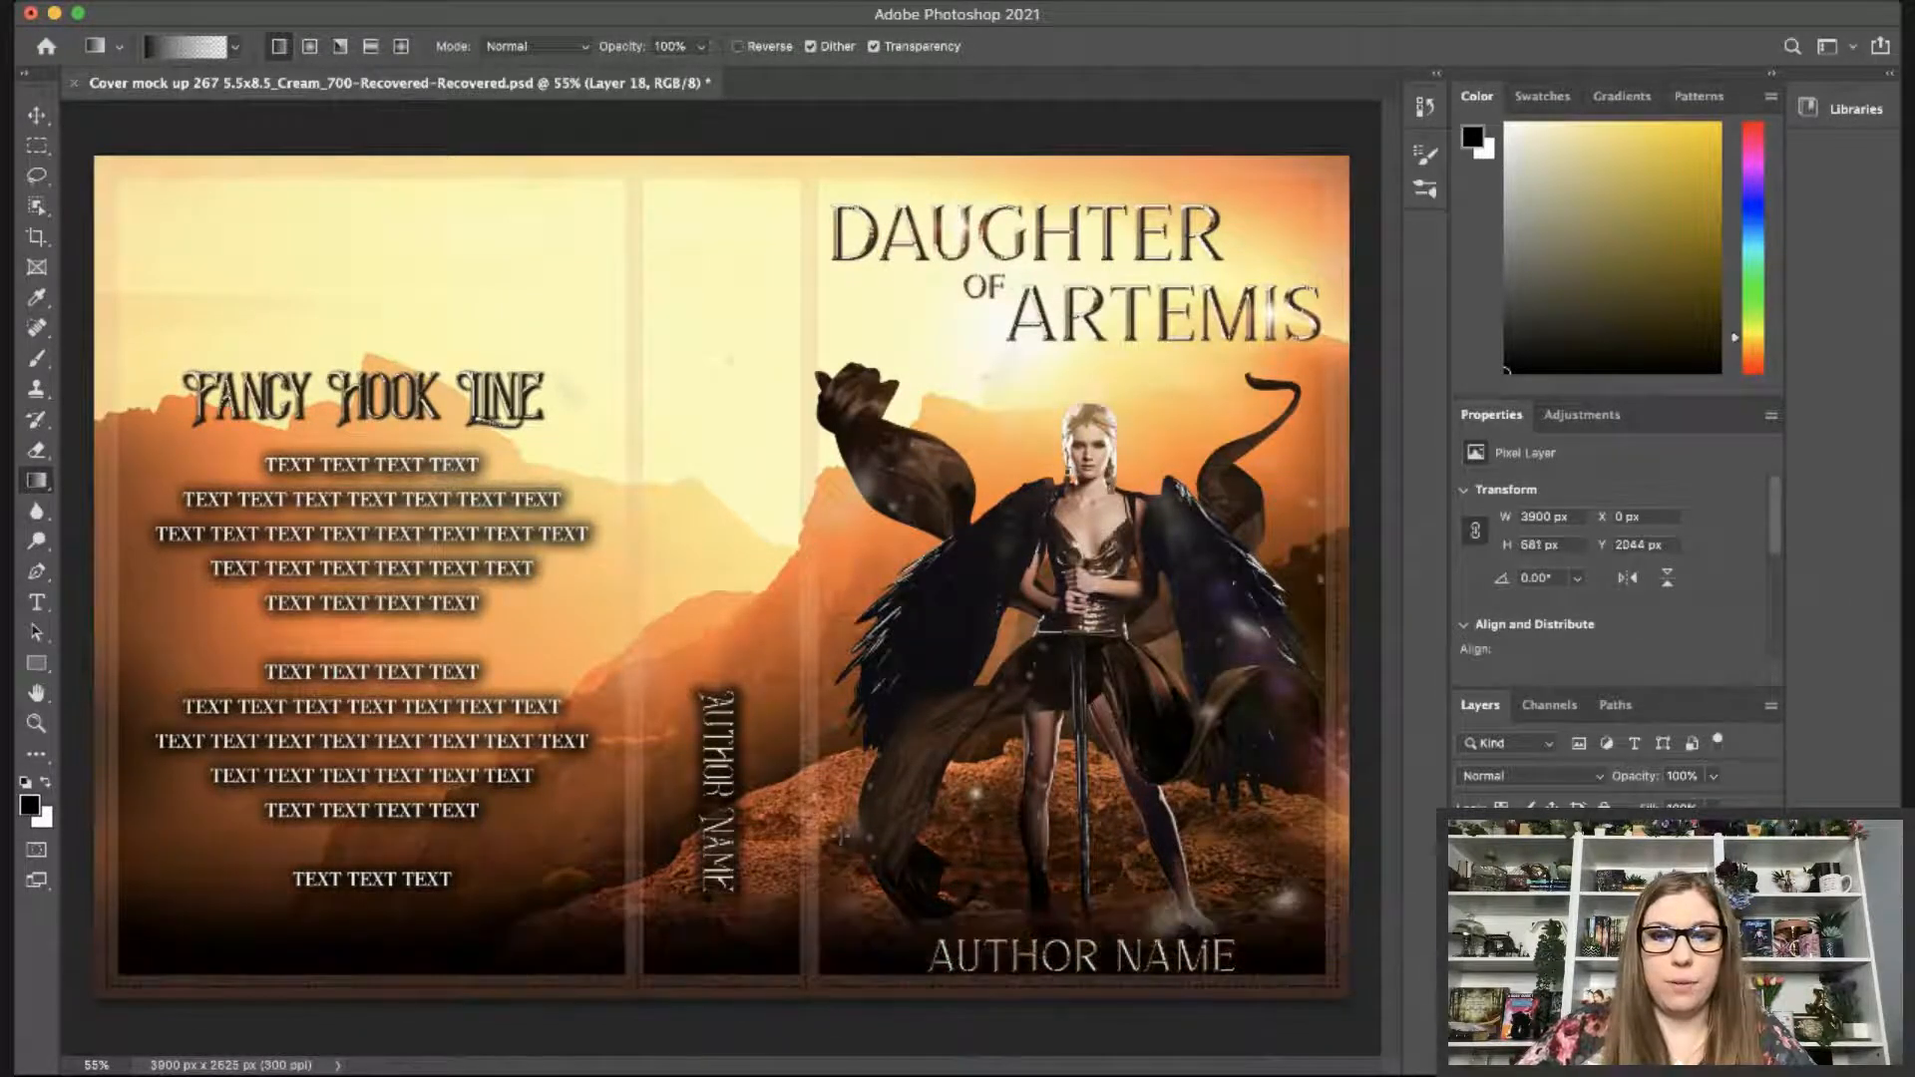
pyautogui.moveTo(982, 879); pyautogui.dragTo(977, 1012)
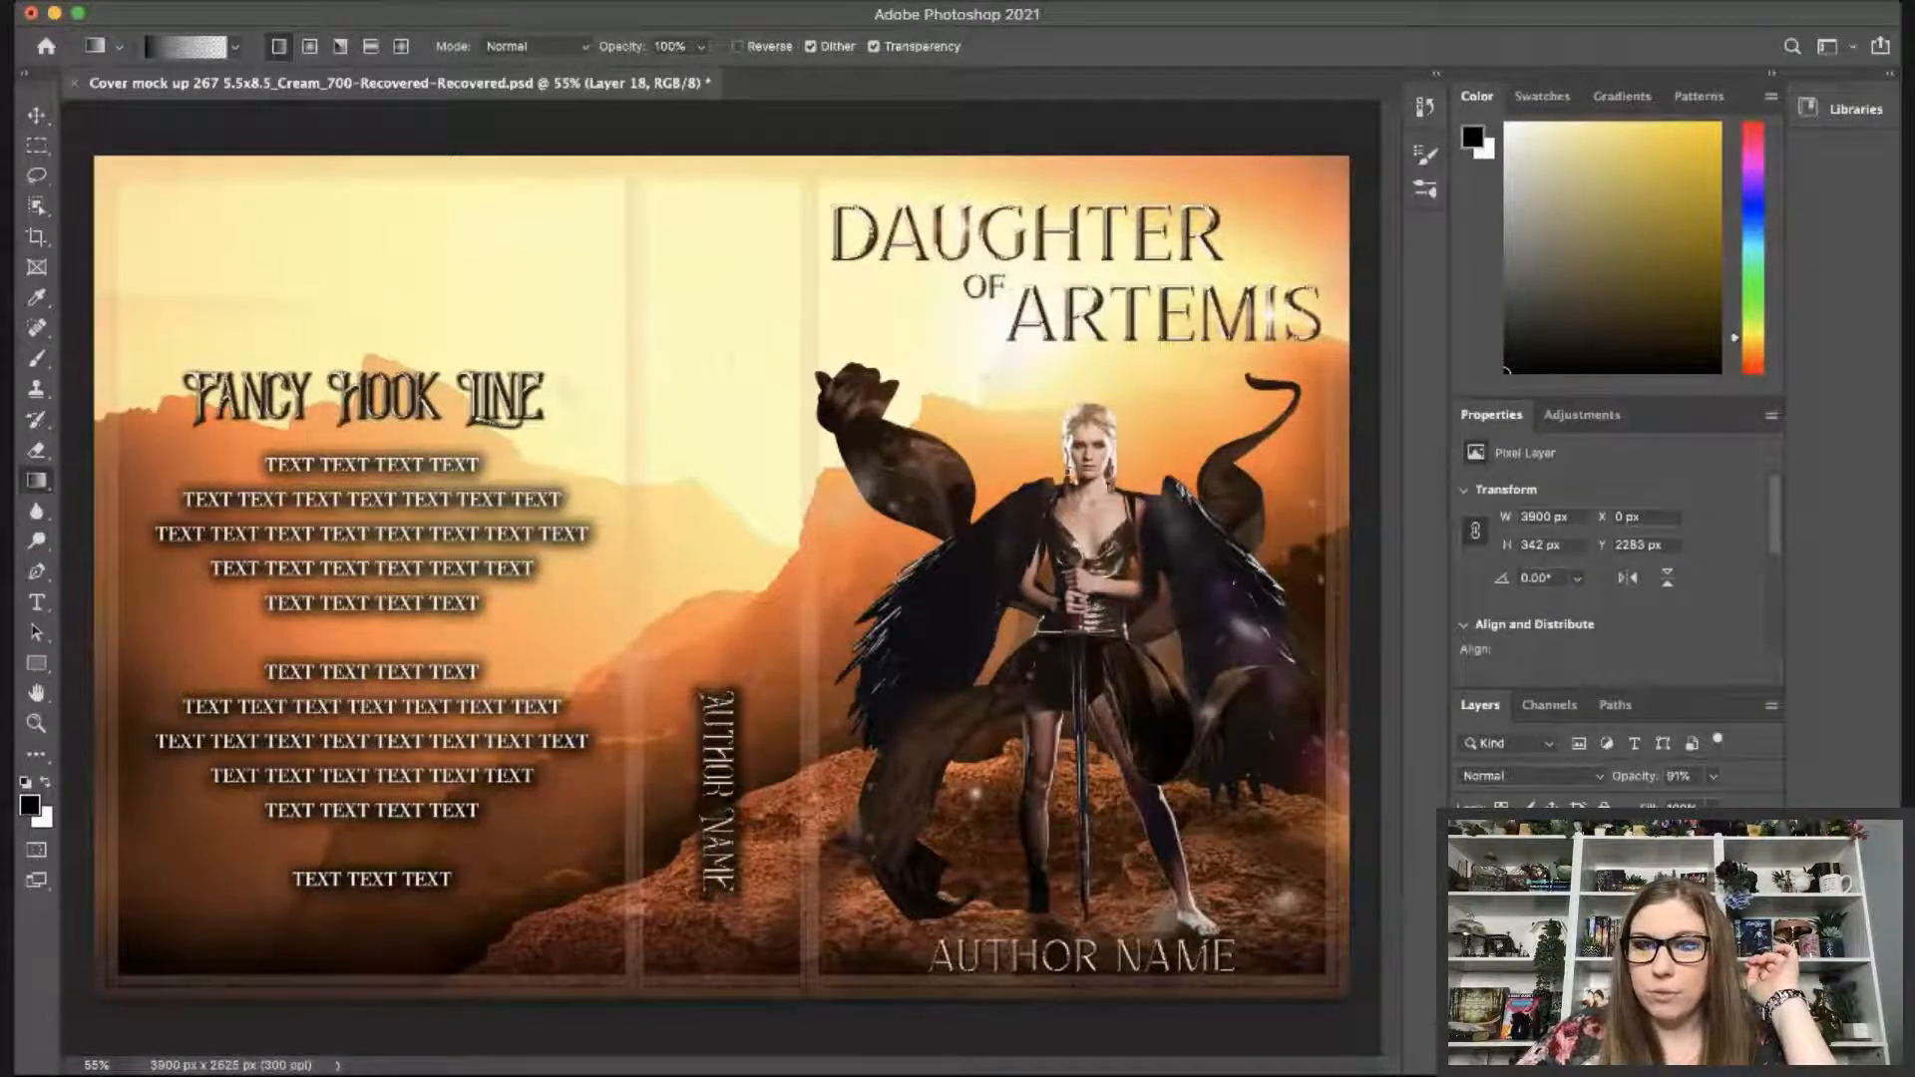
# Stamp white sparkles around the warrior's ribbons, wings and legs on a new layer, using a sparkle brush in varying sizes.
pyautogui.press('super+shift+alt+n')
pyautogui.press('b')
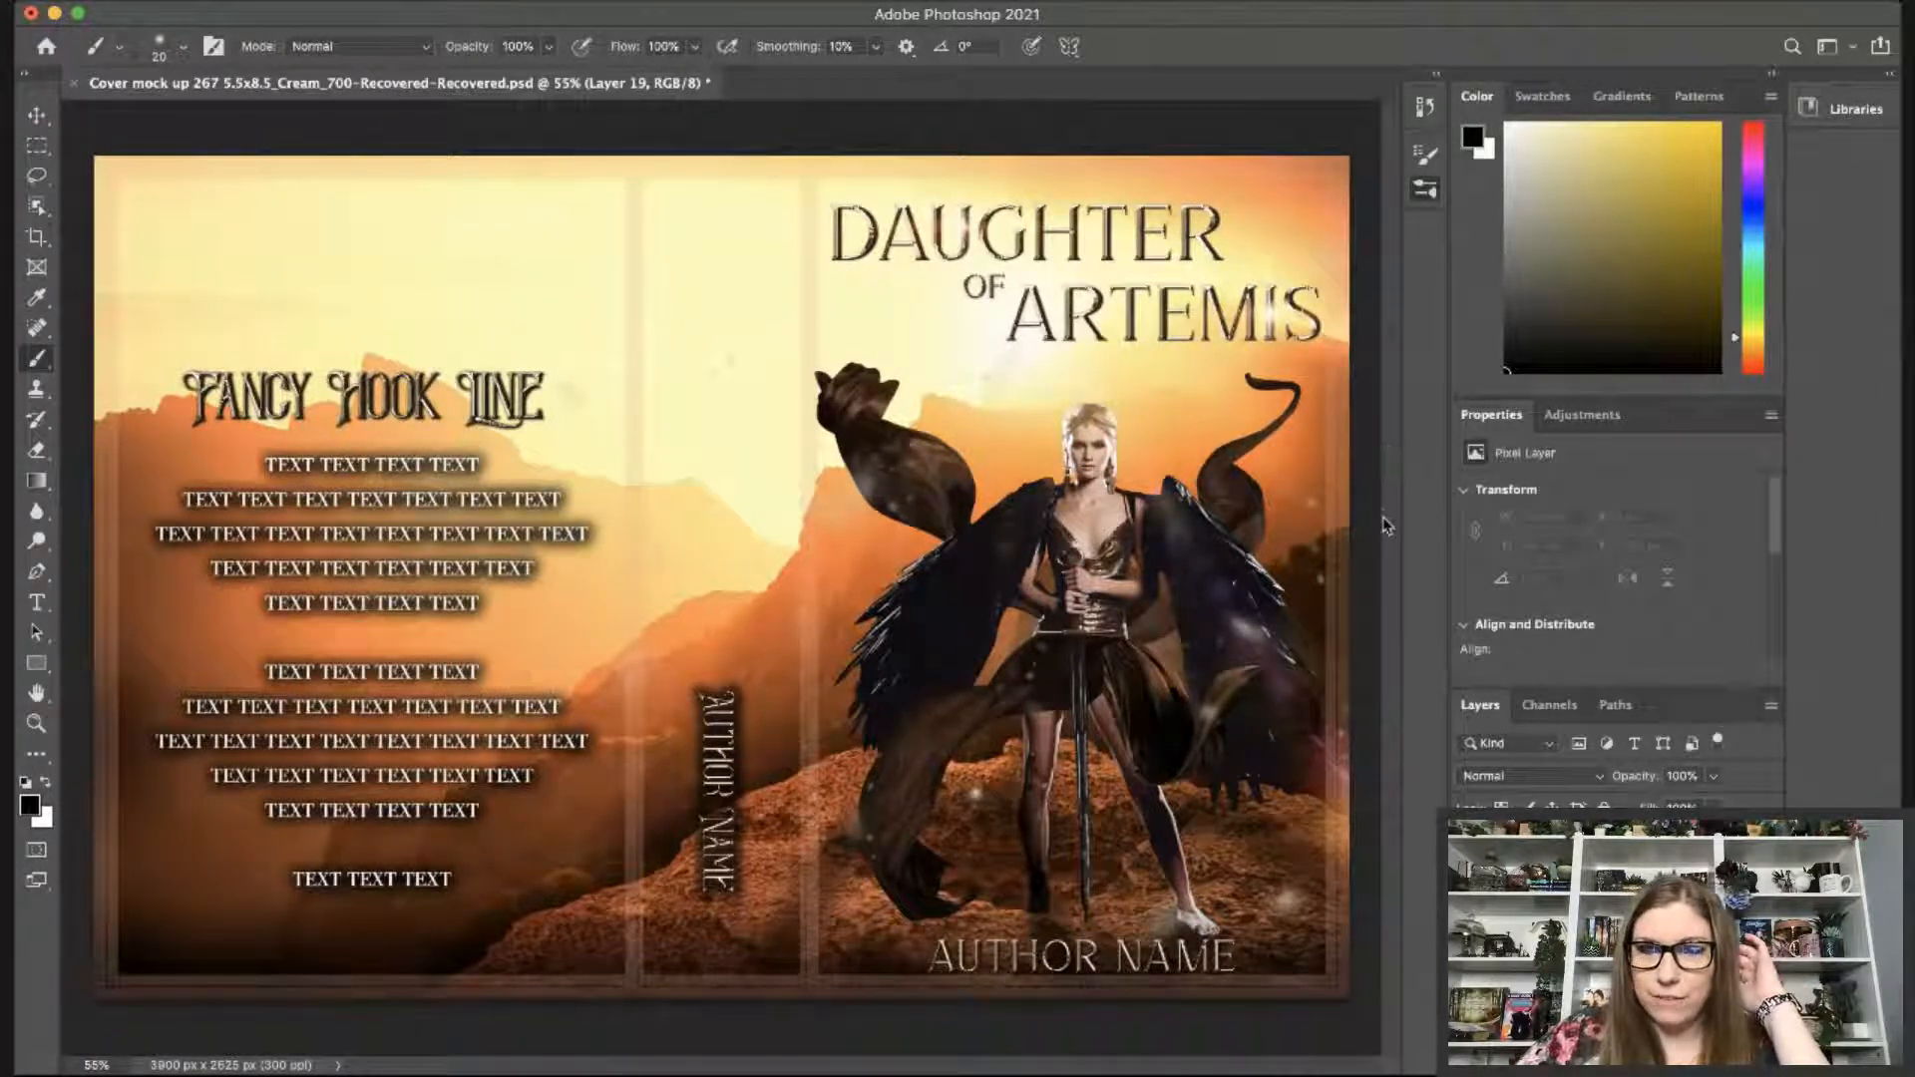
pyautogui.press('.')
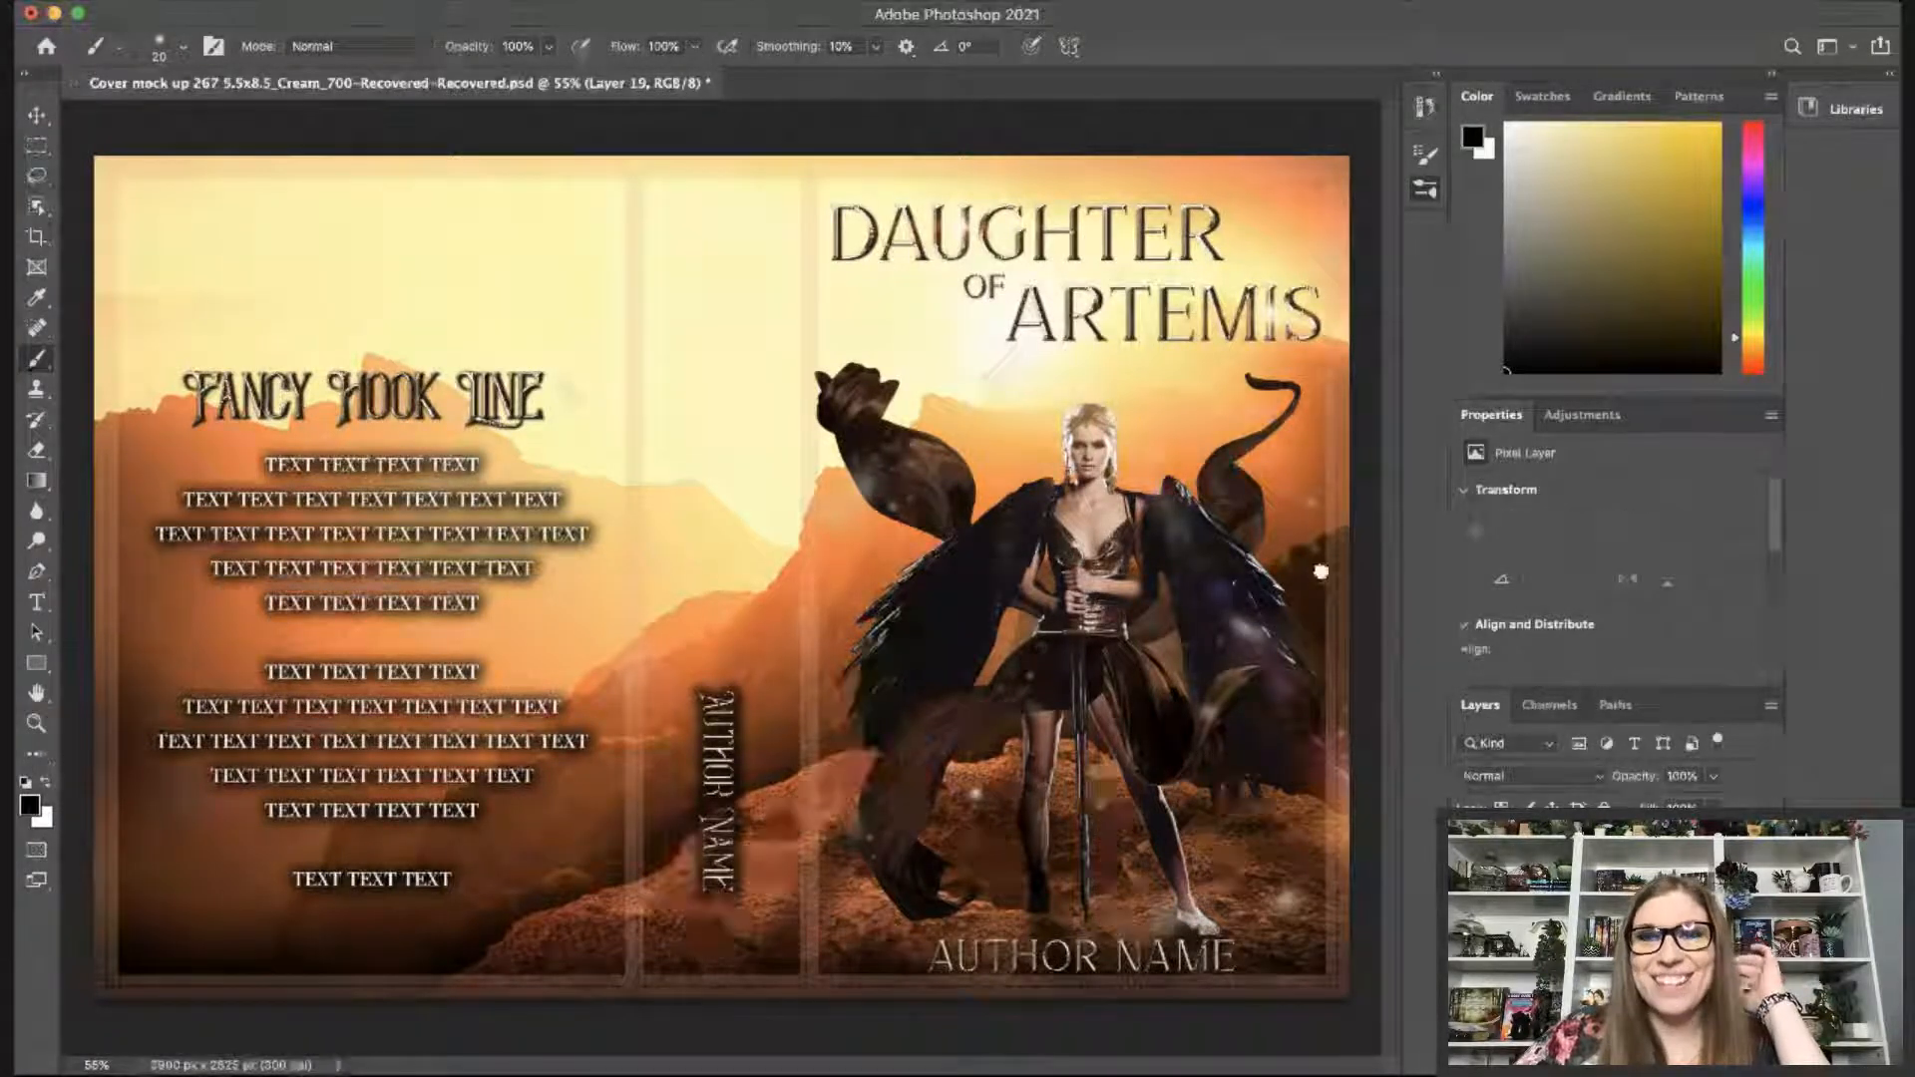
pyautogui.press('x')
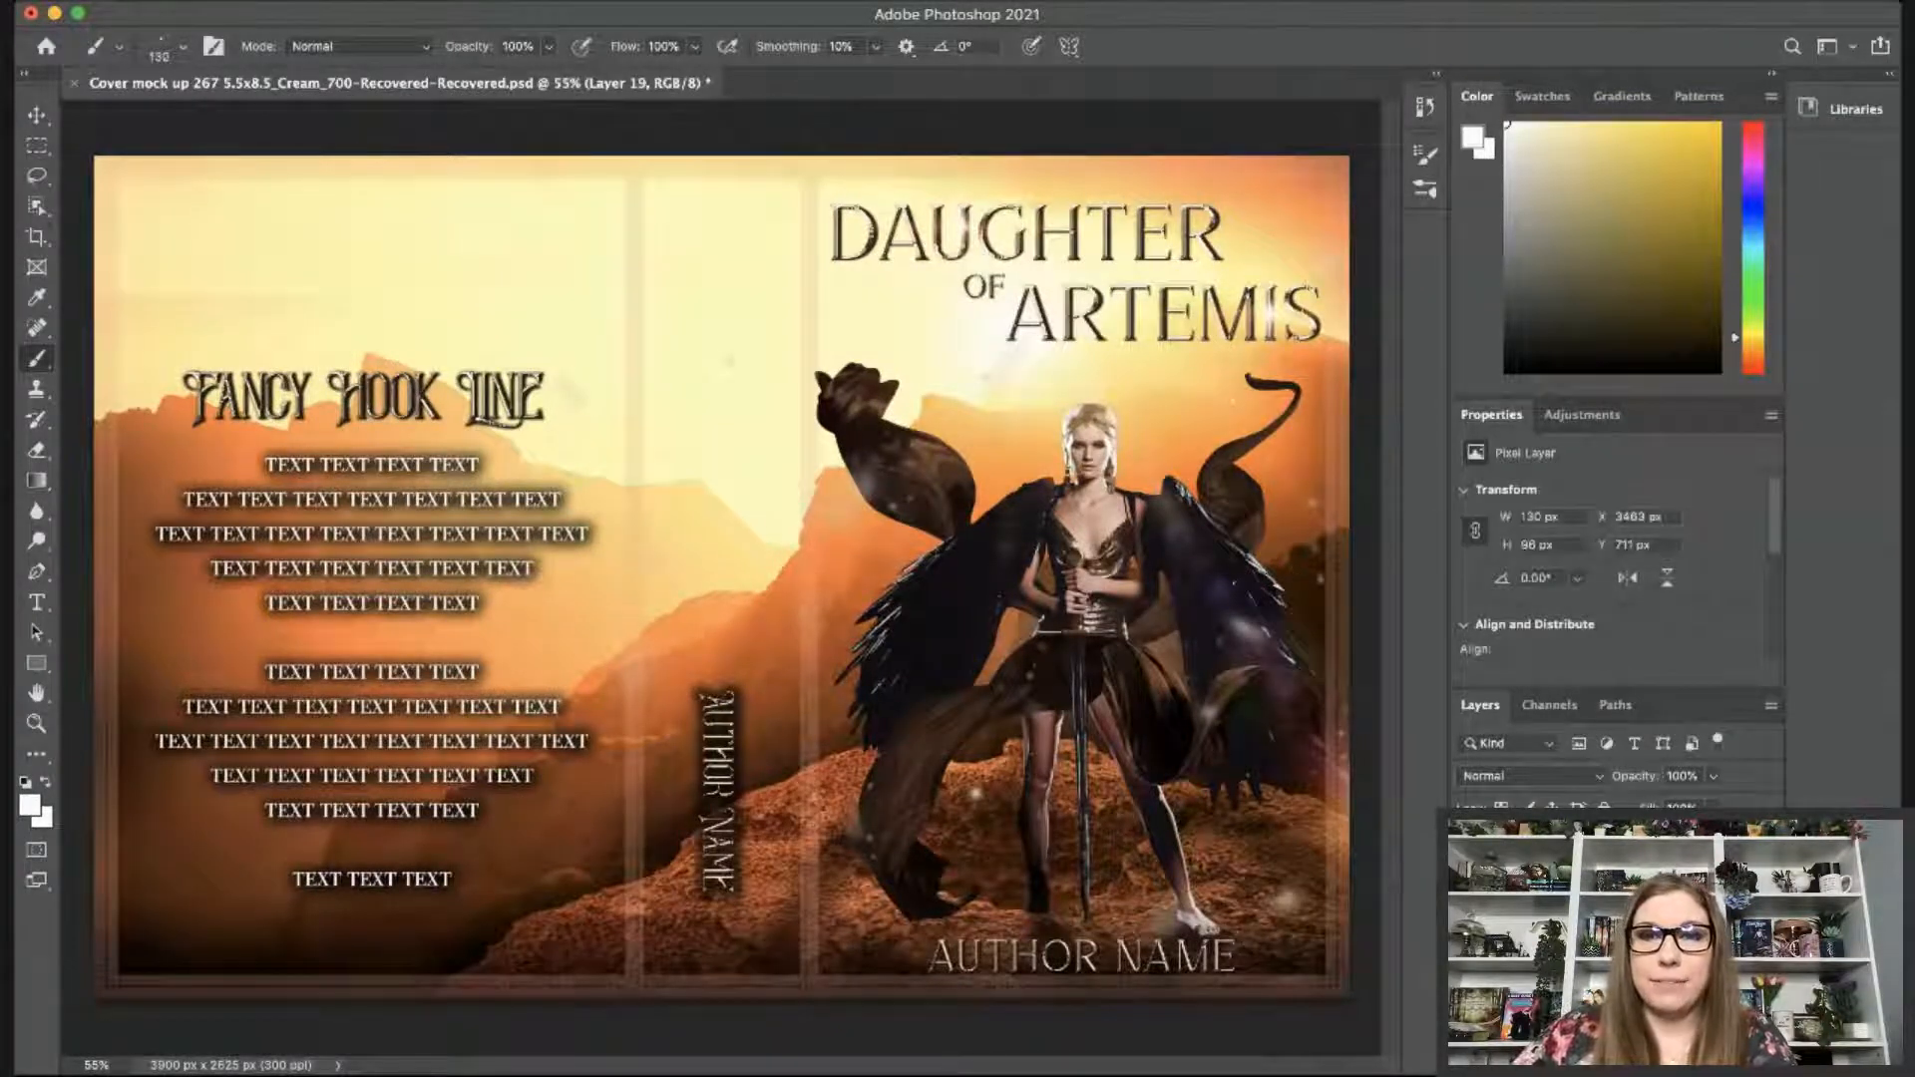
pyautogui.press('.')
pyautogui.click(1303, 449)
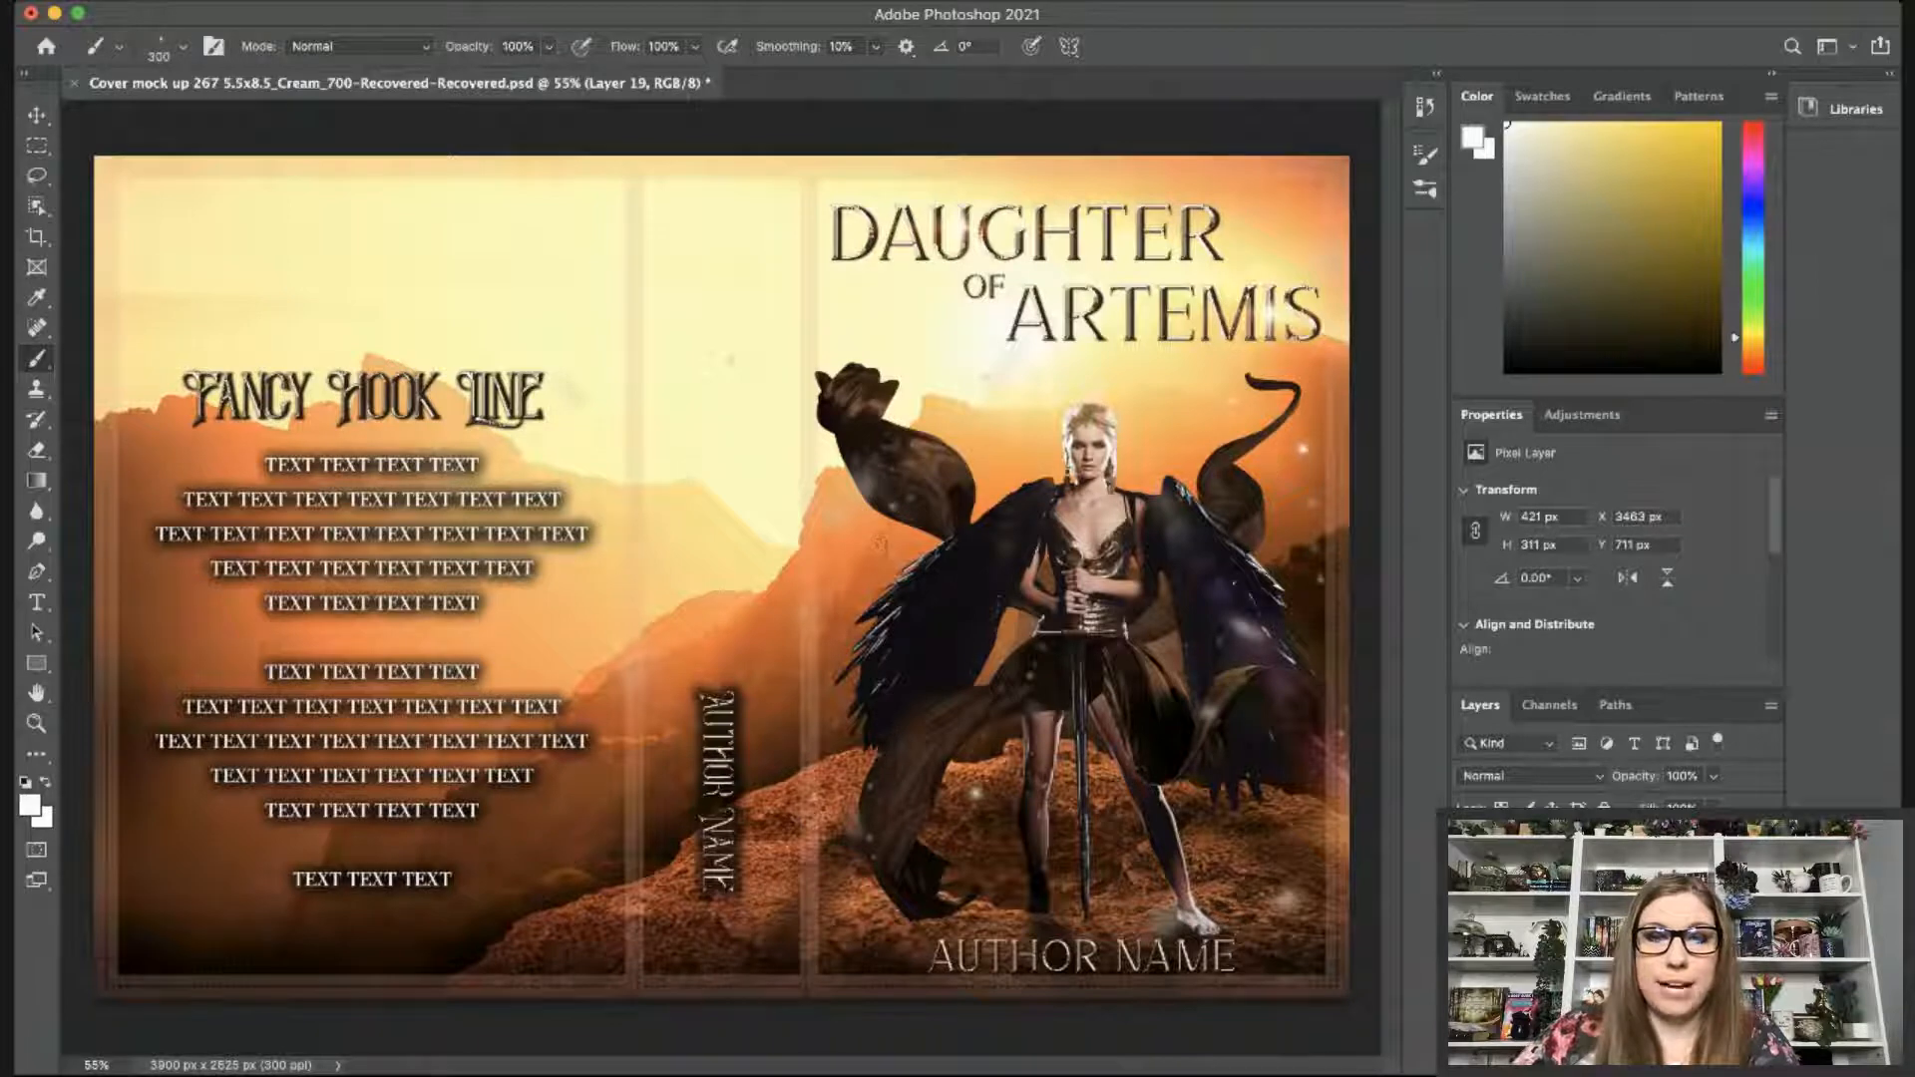
pyautogui.click(884, 544)
pyautogui.click(1003, 776)
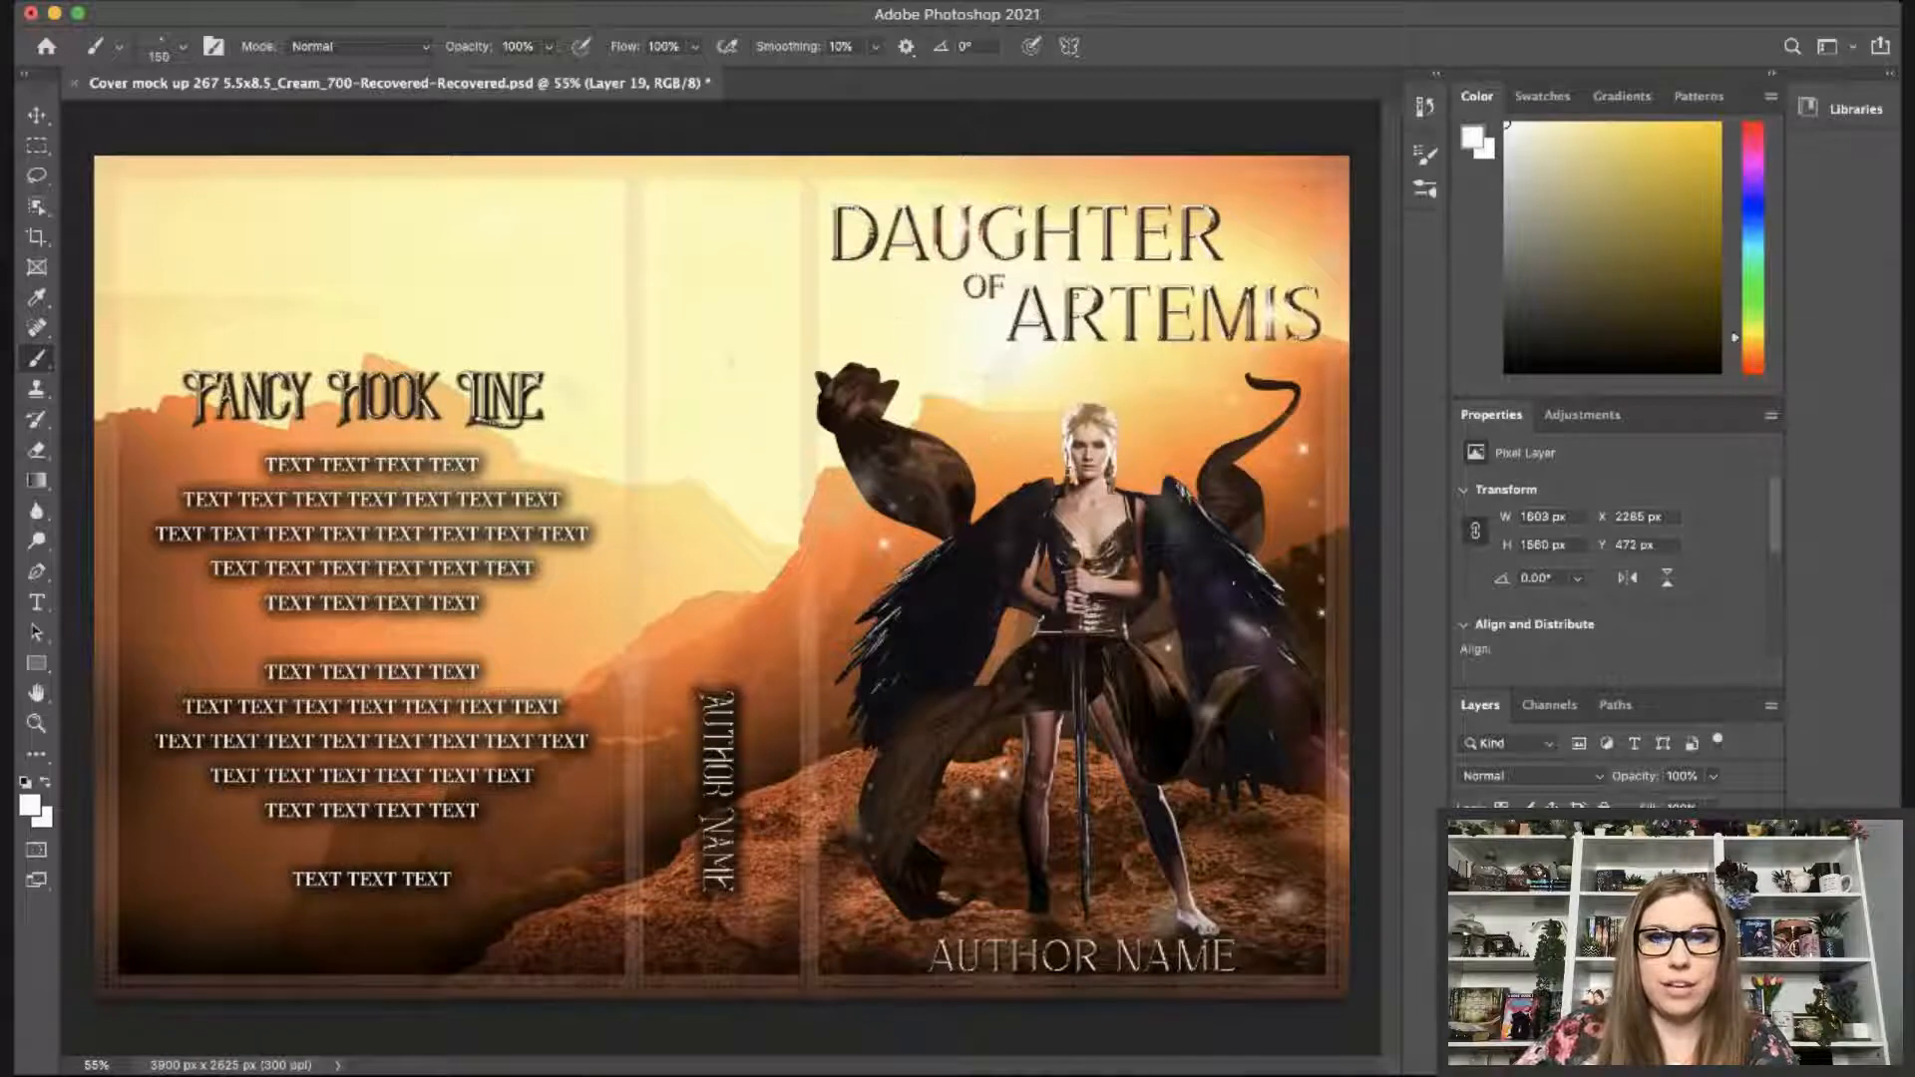
# Add more white sparkles in varied sizes near the front cover's upper outer corner, over the rock and around the author name.
pyautogui.press(']')
pyautogui.press(']')
pyautogui.press(']')
pyautogui.press(']')
pyautogui.press(']')
pyautogui.click(1285, 208)
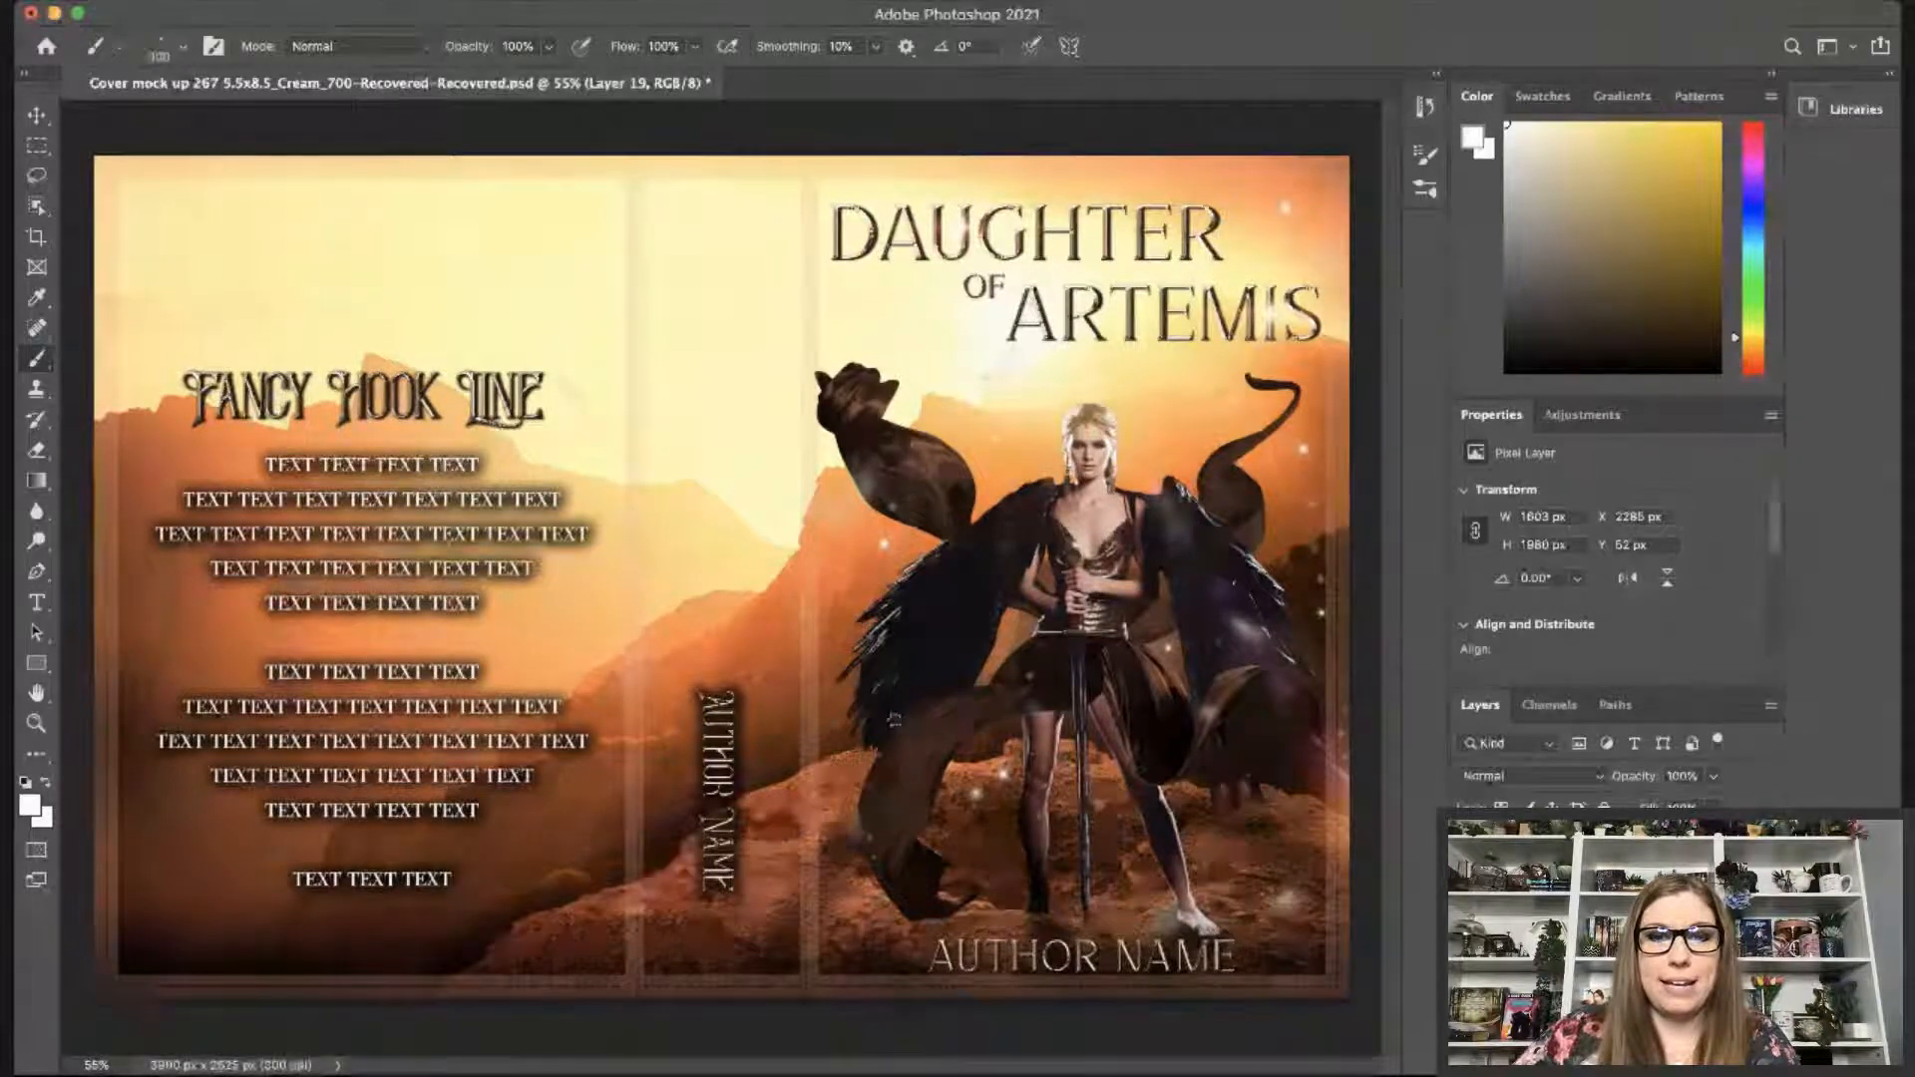
pyautogui.click(842, 768)
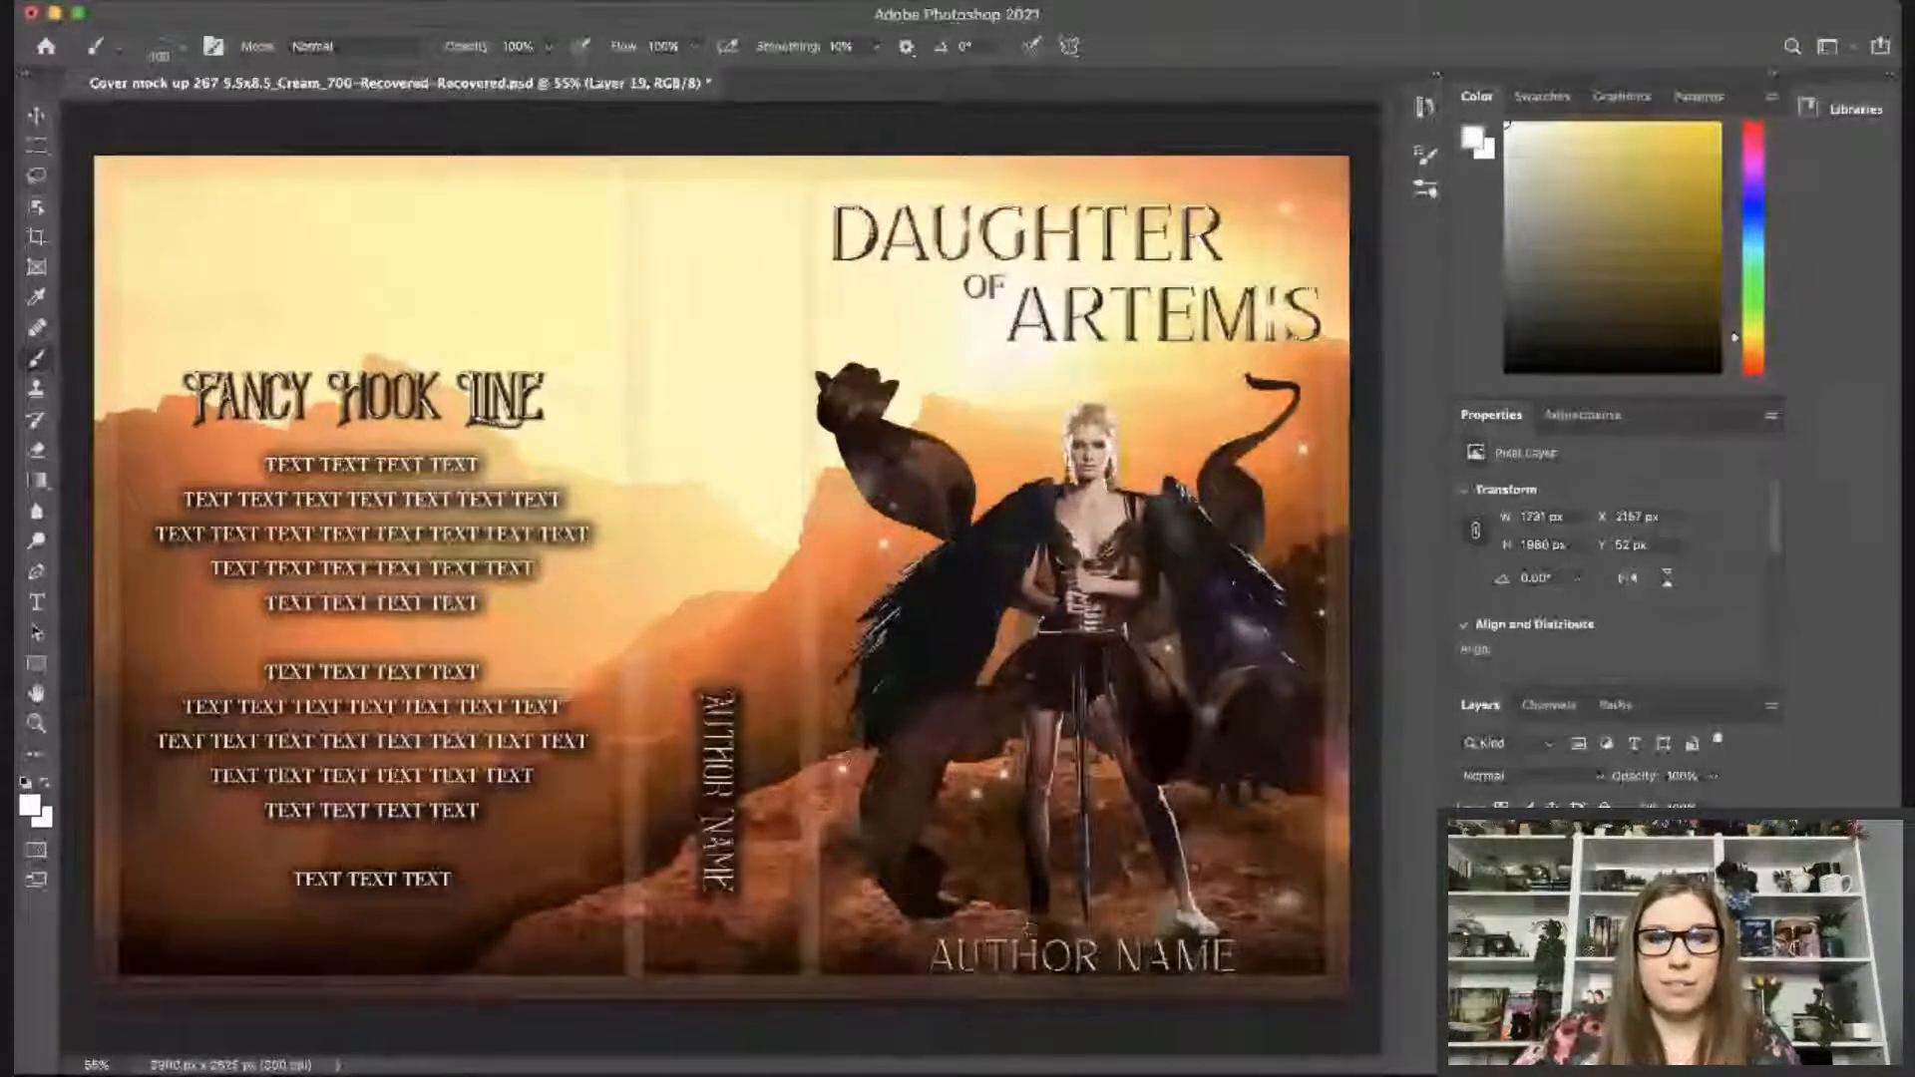
pyautogui.press(']')
pyautogui.click(864, 952)
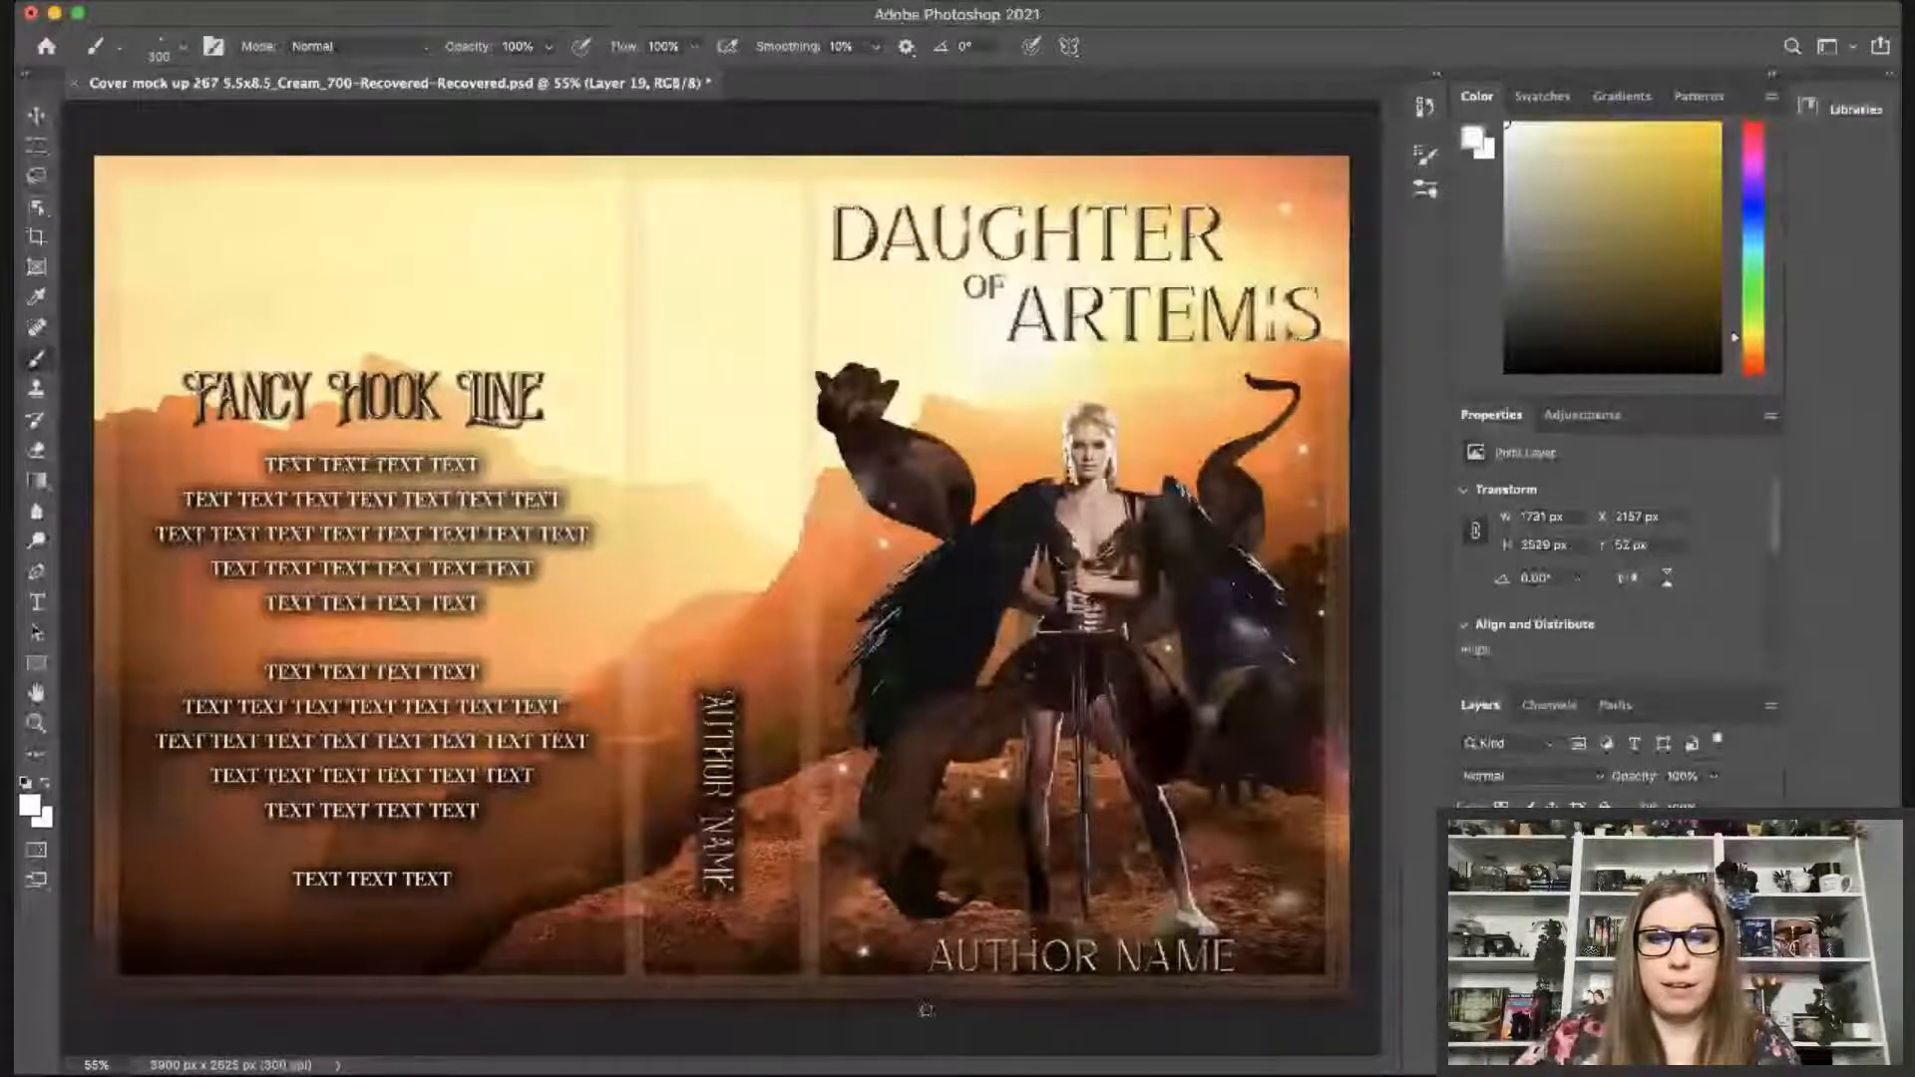
pyautogui.click(1279, 955)
pyautogui.click(1323, 869)
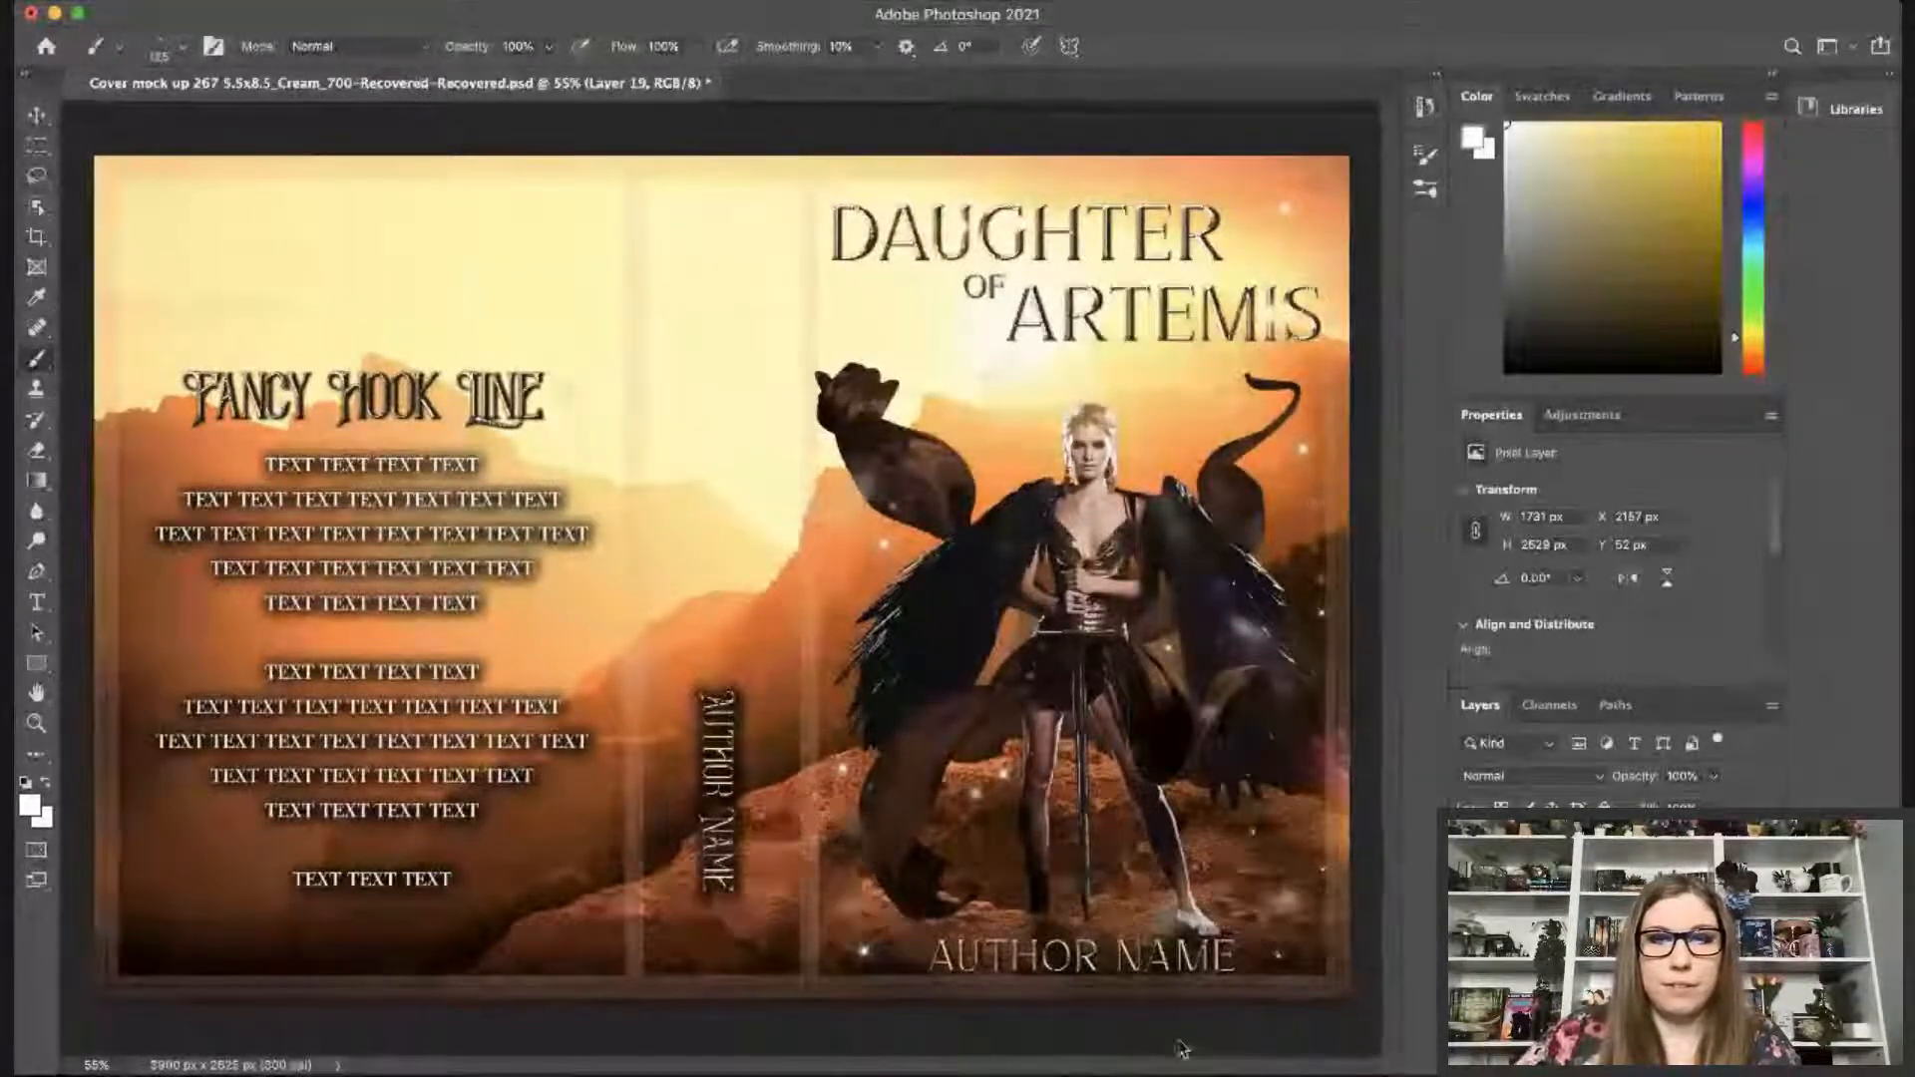
pyautogui.click(1006, 869)
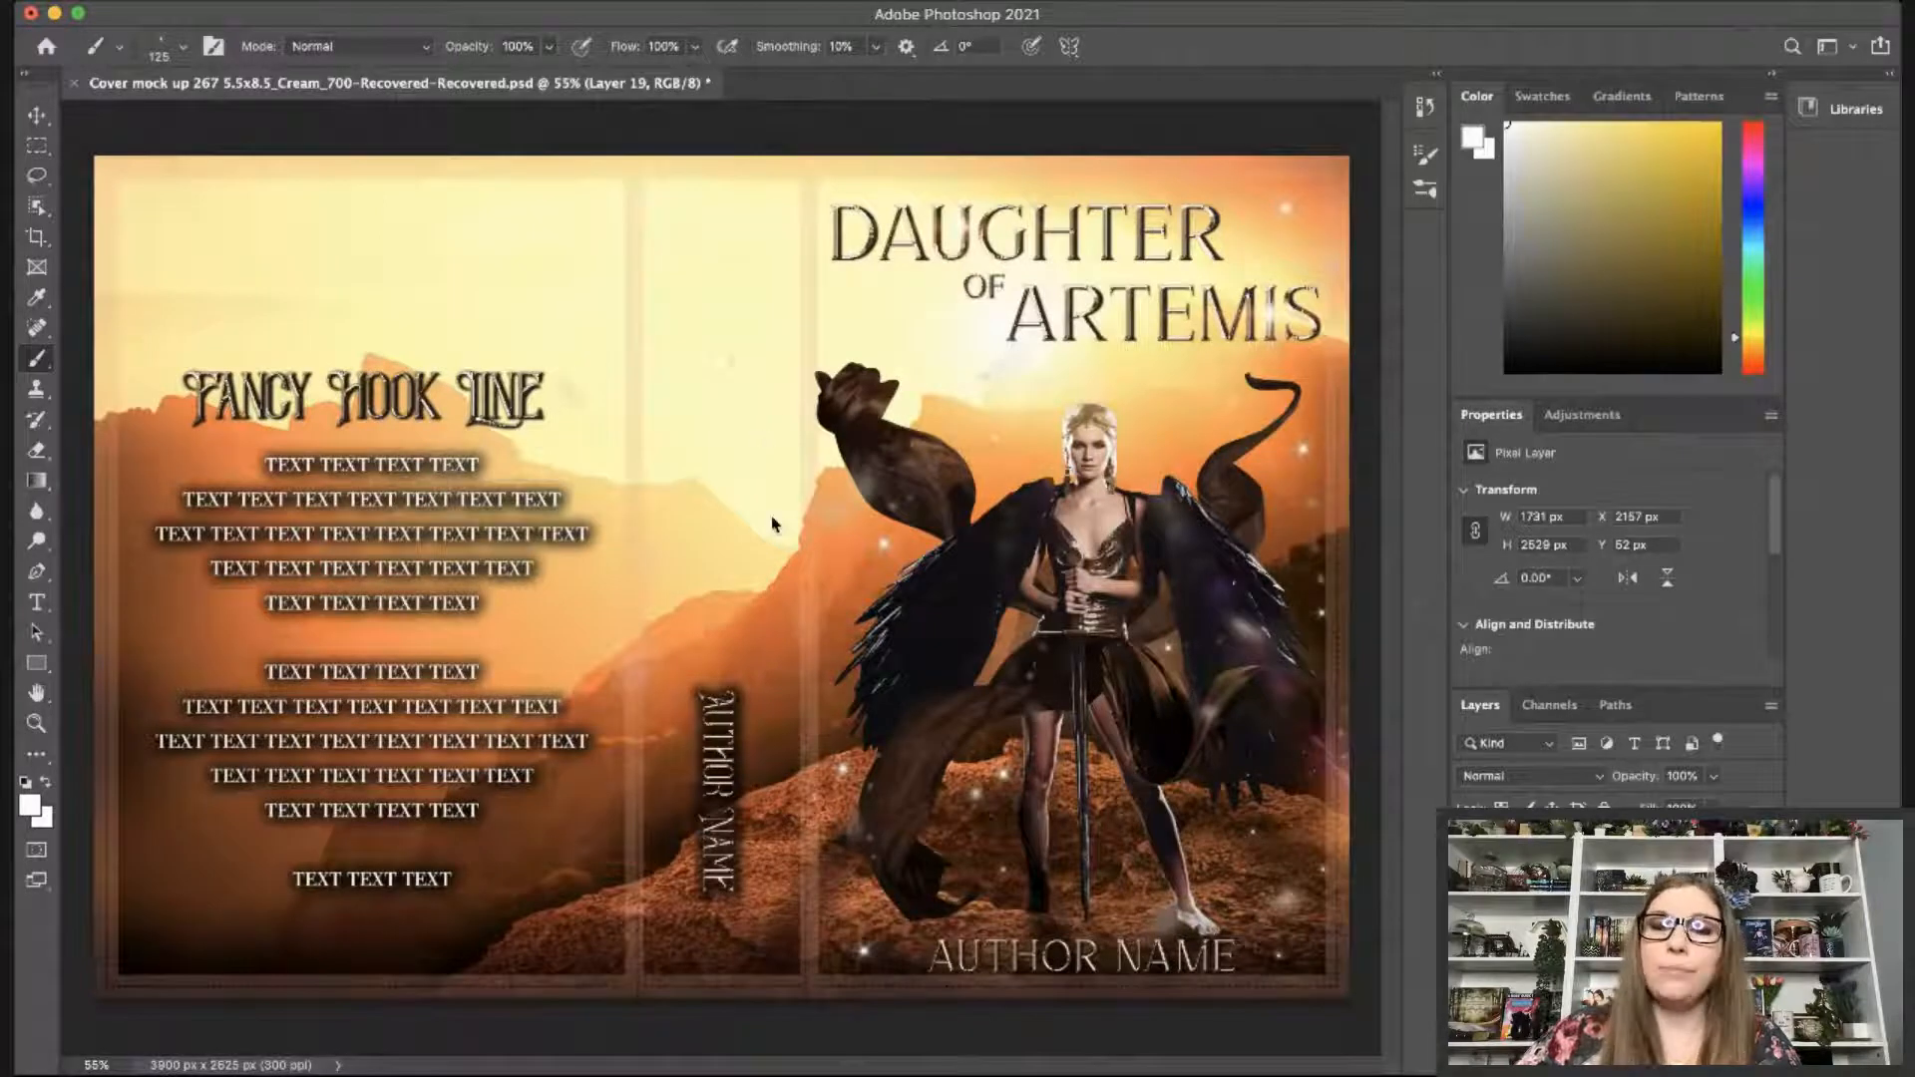
pyautogui.press('space')
pyautogui.press('i')
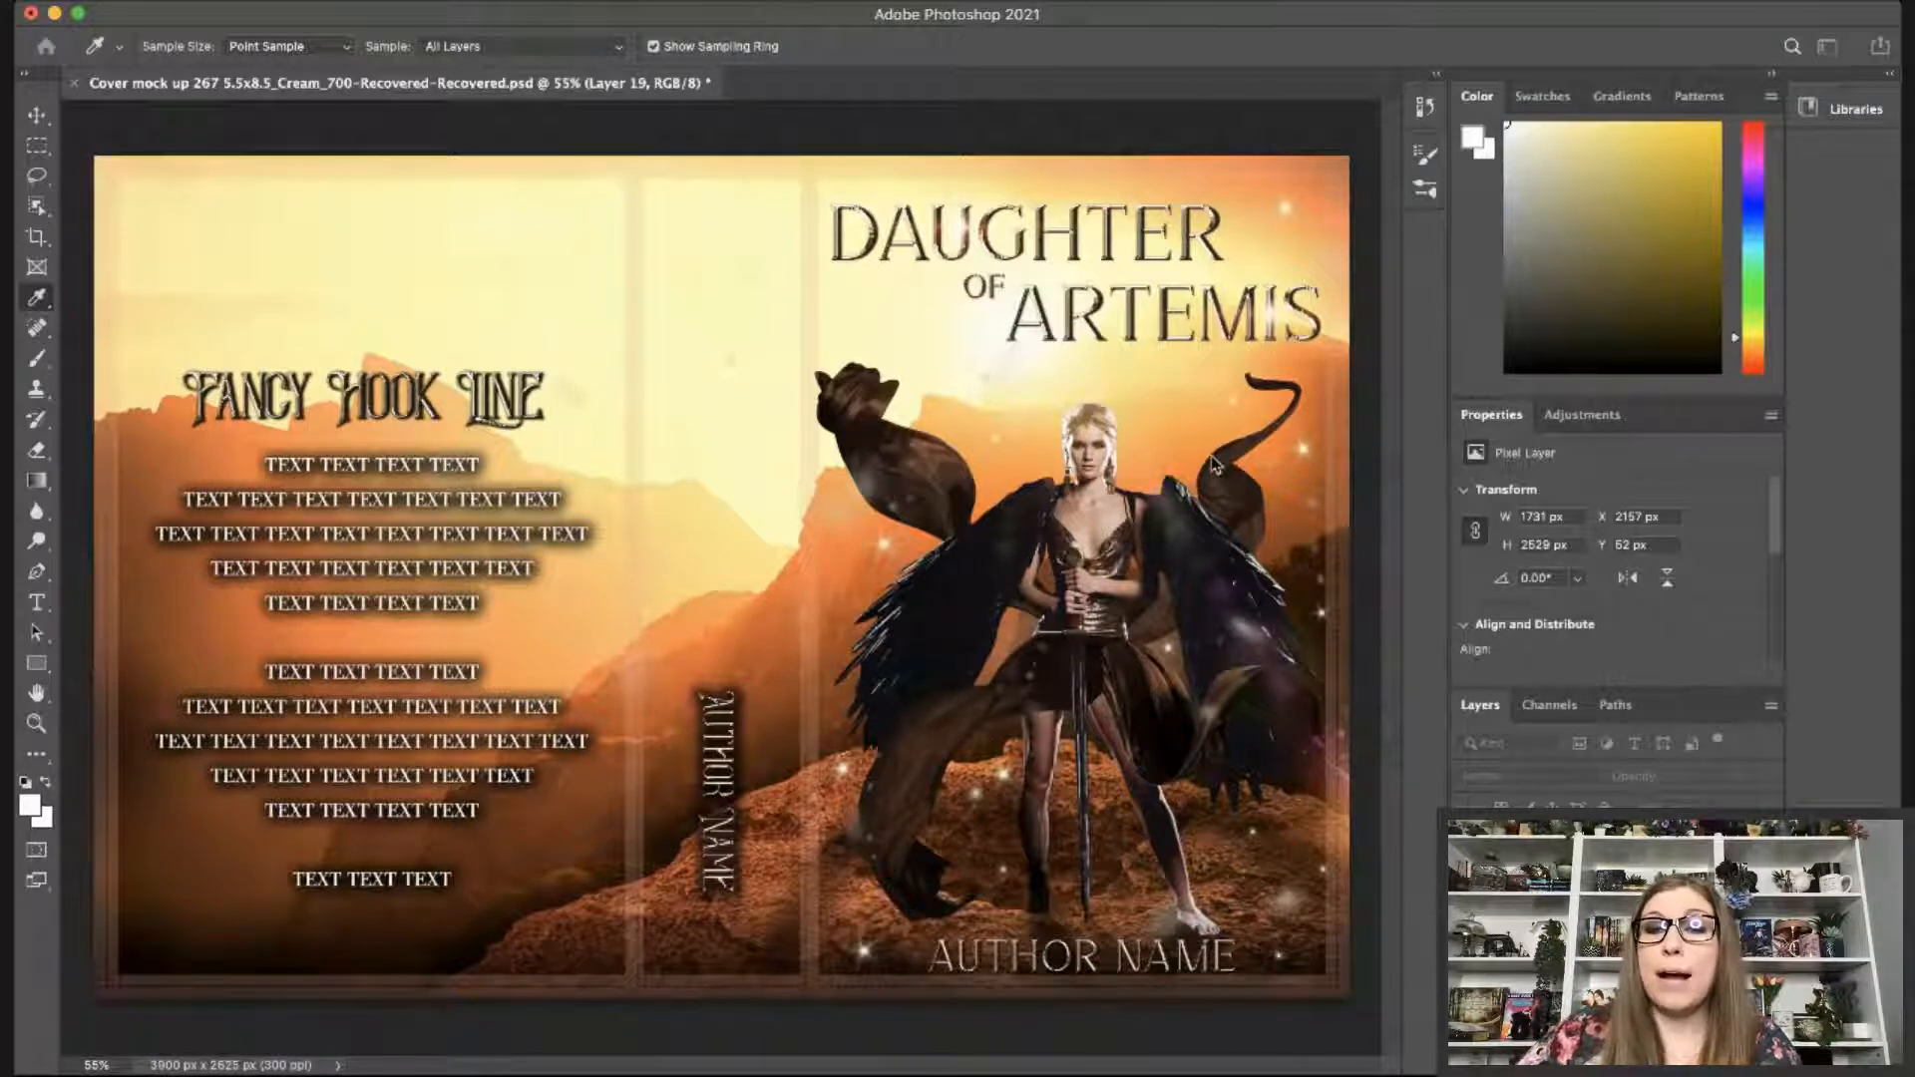
pyautogui.press('space')
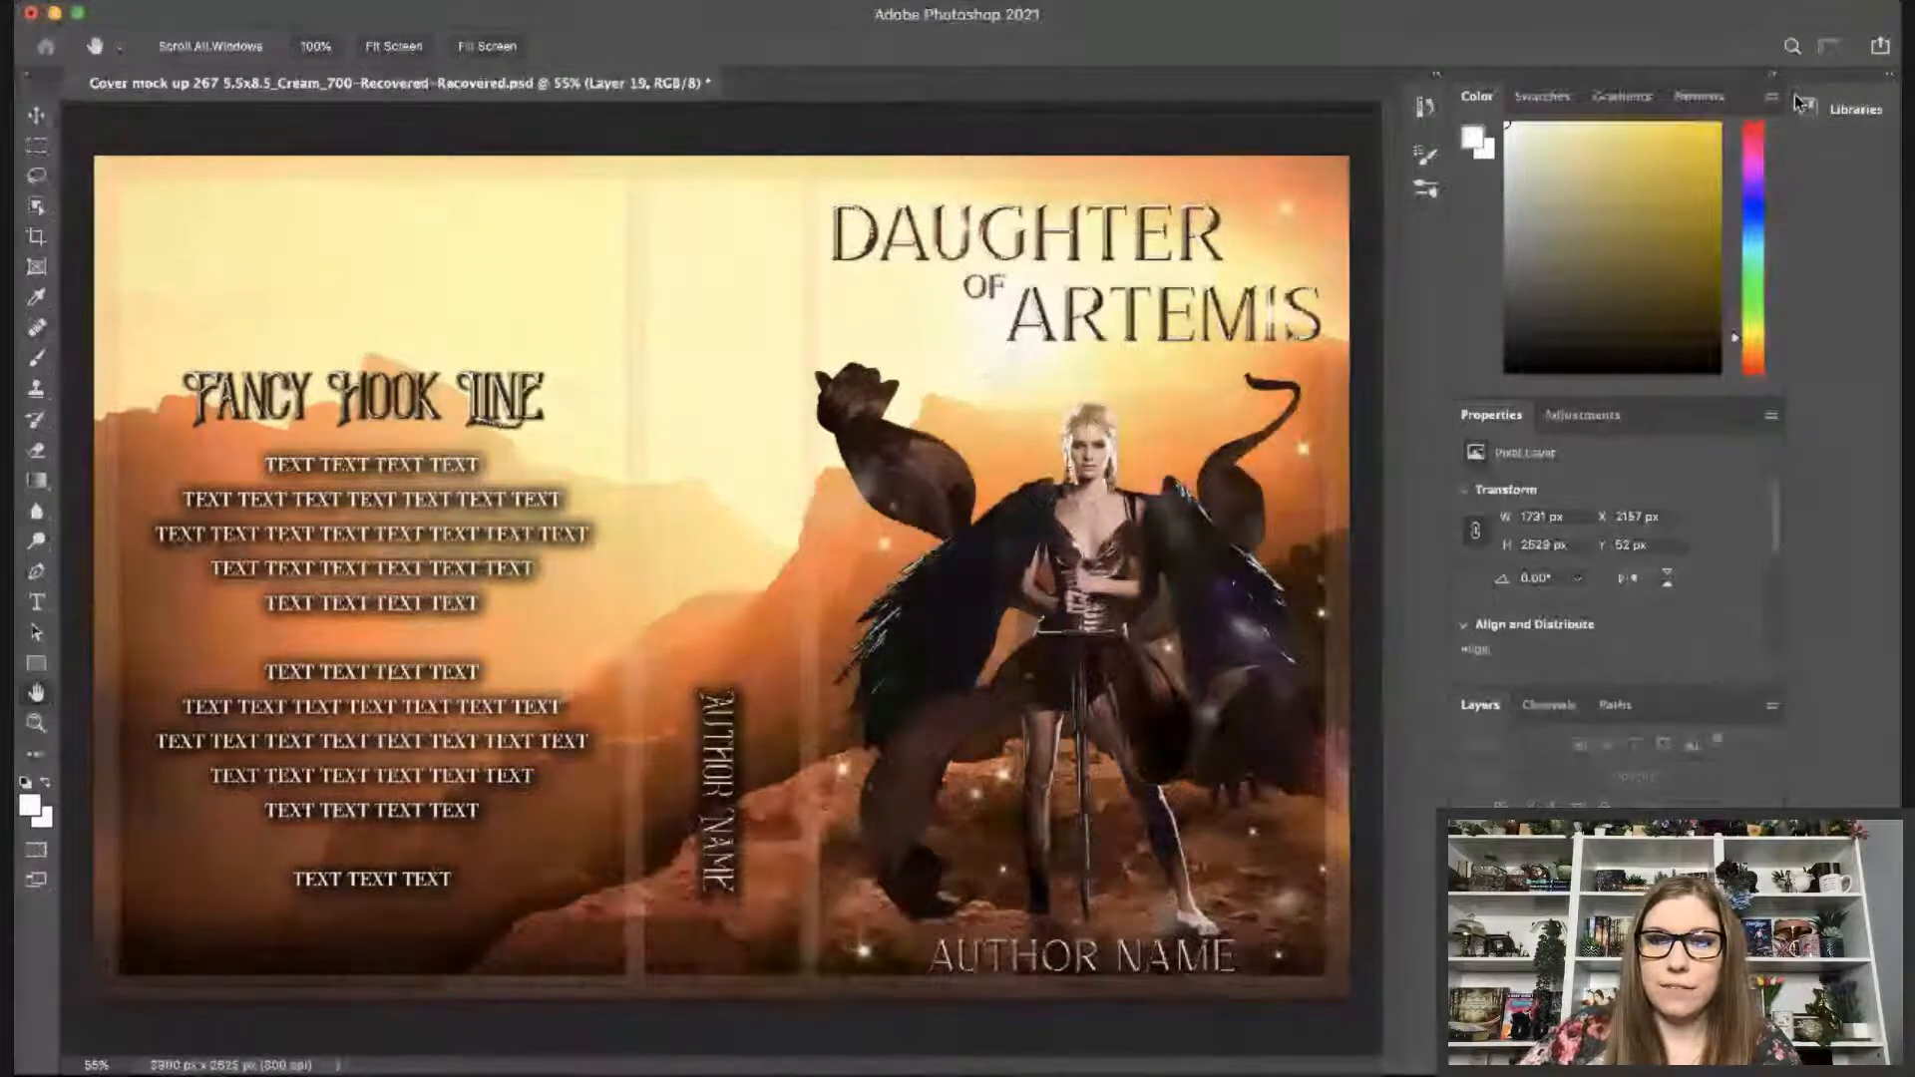
# Scatter white sparkles over the back cover and spine, with a larger one beside the lowest blurb lines.
pyautogui.press('b')
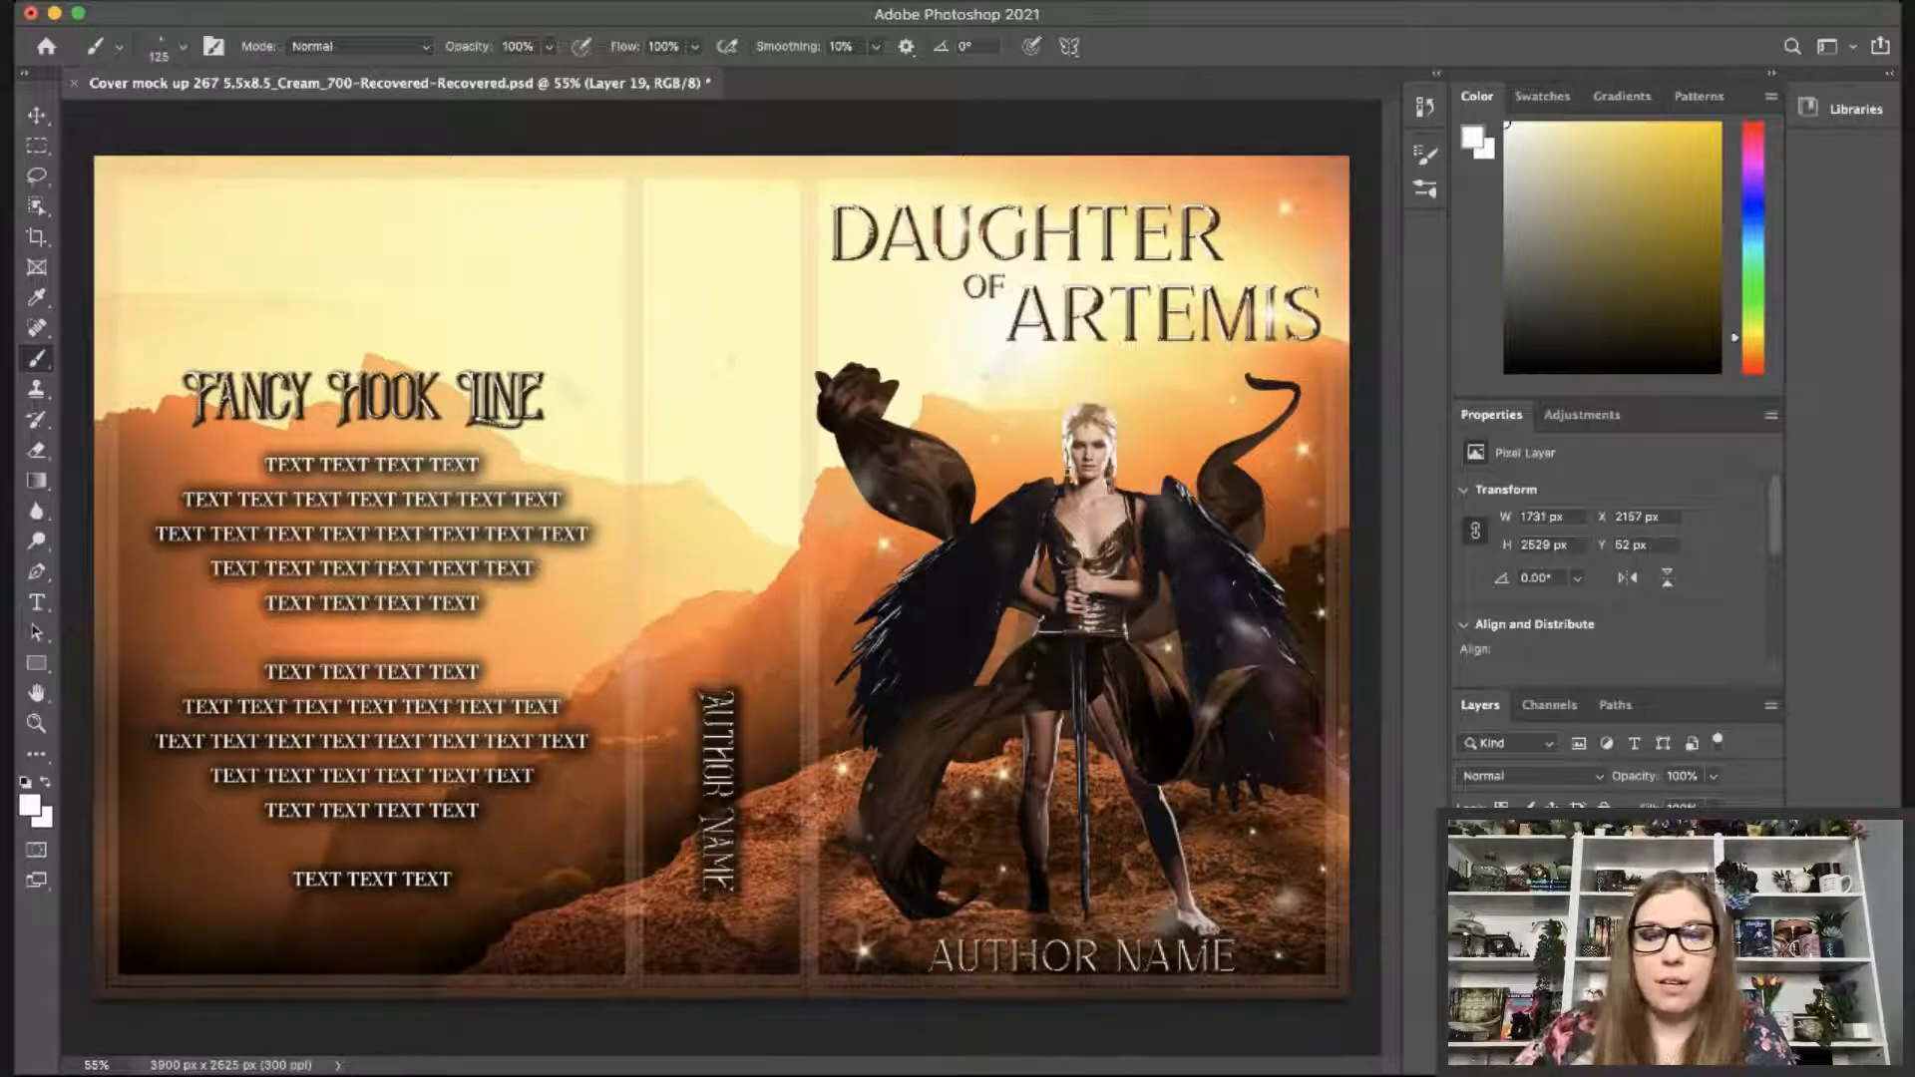
pyautogui.click(149, 590)
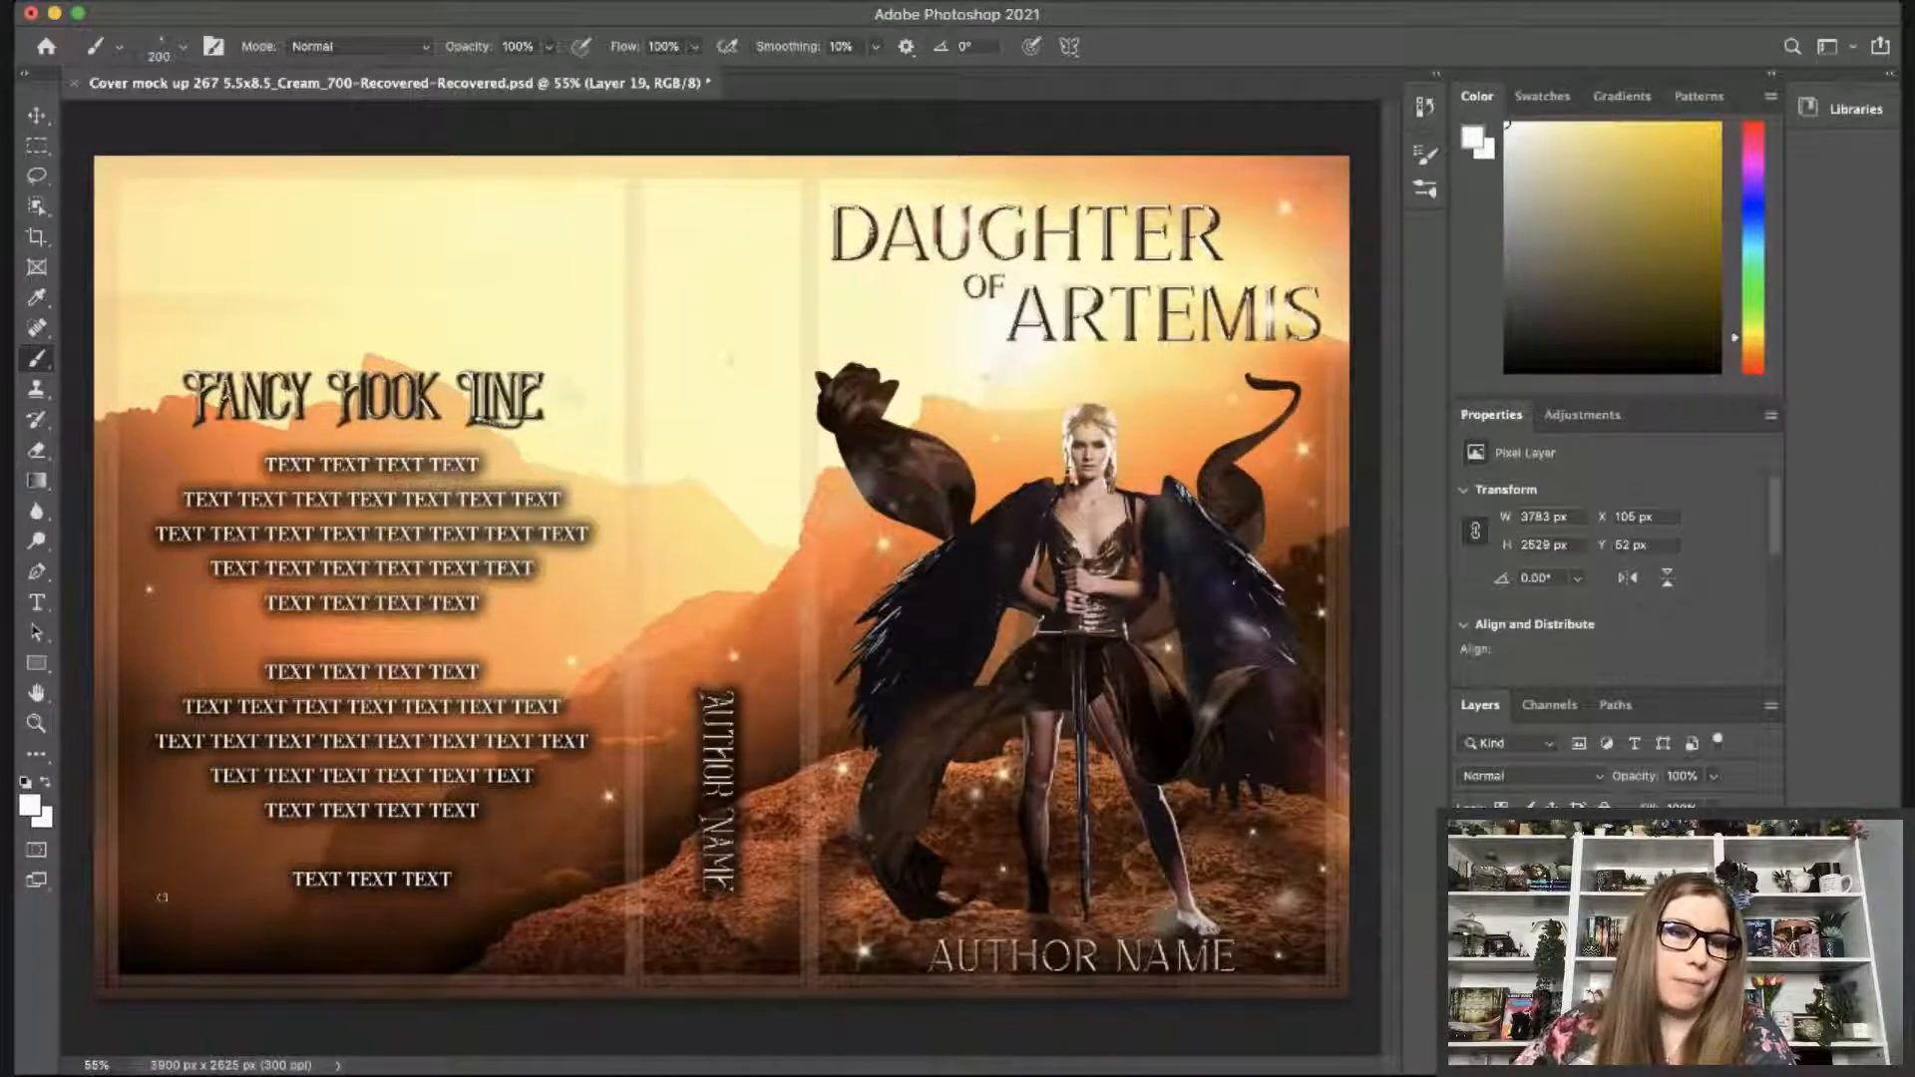
pyautogui.press(']')
pyautogui.click(147, 843)
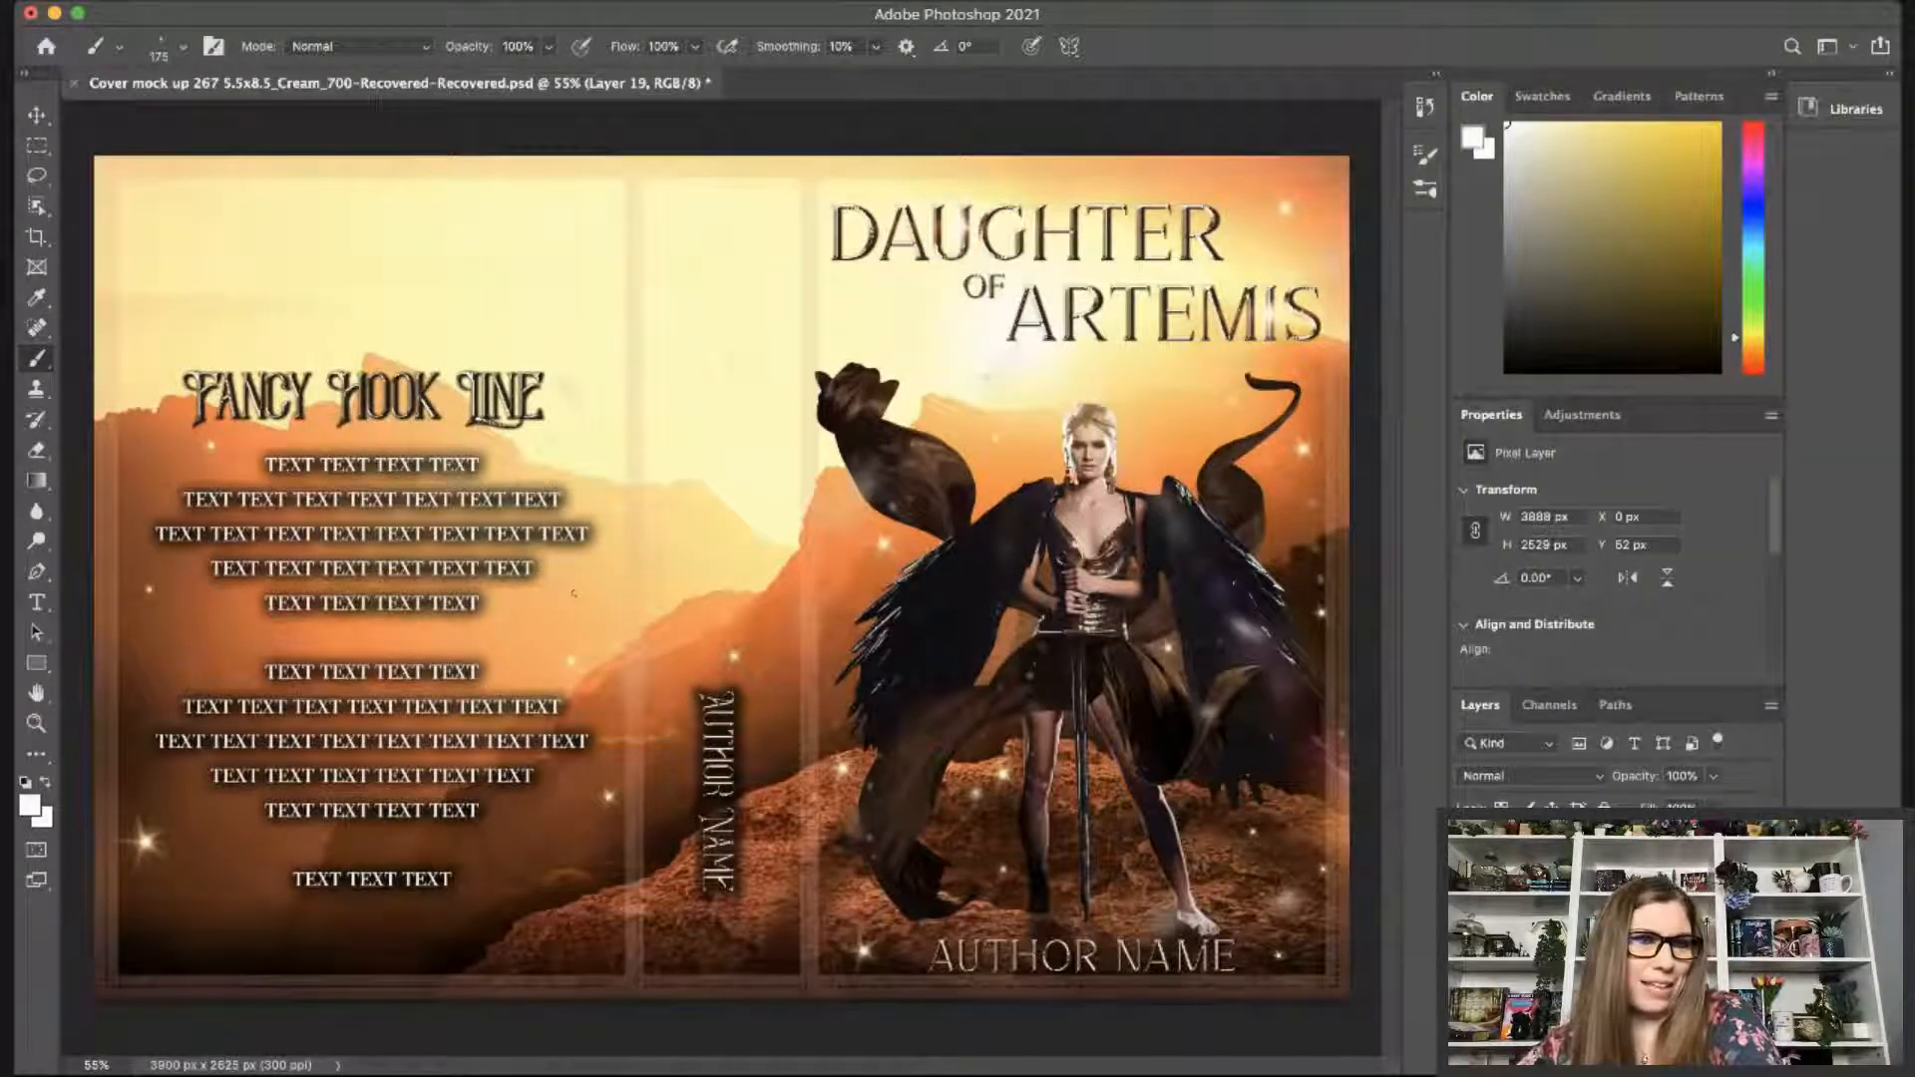
pyautogui.press(']')
pyautogui.press(']')
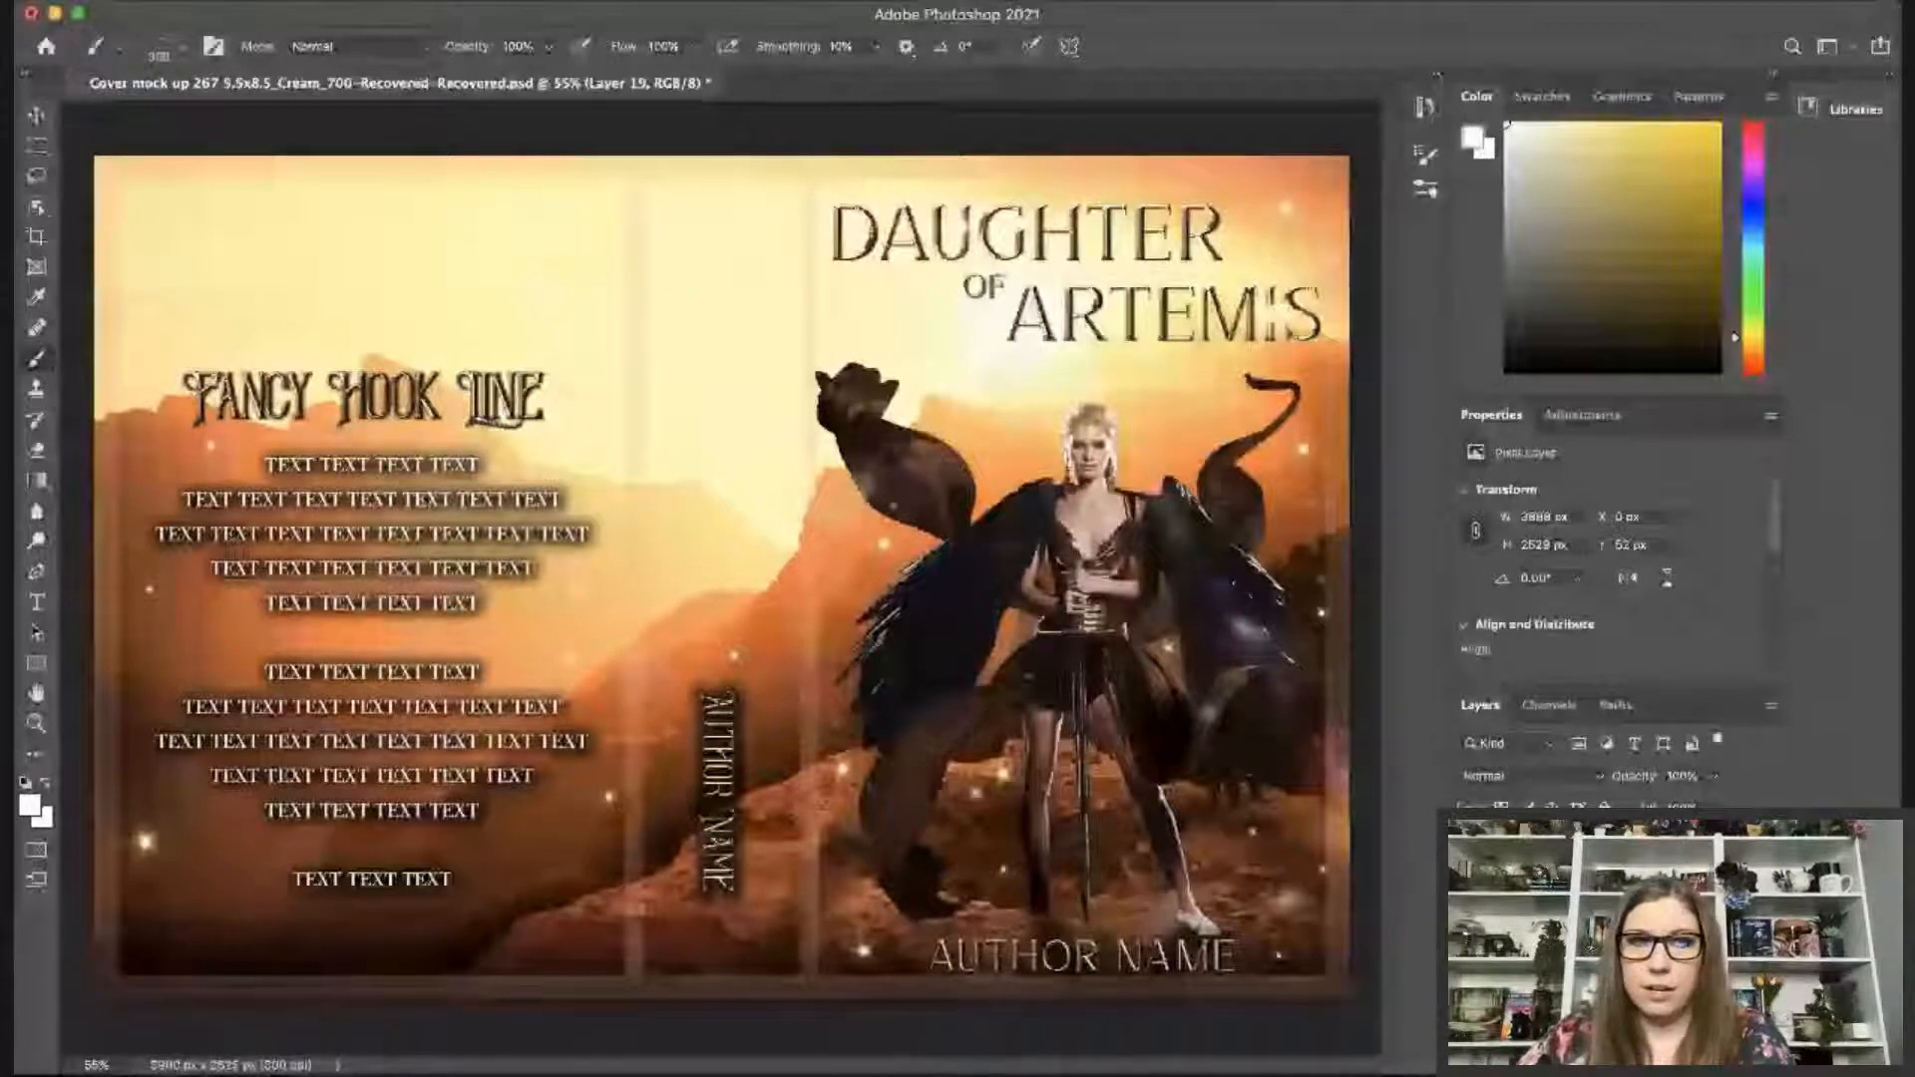
# Rasterize the mountain background layer and heal the streak in the back cover's sky with the content-aware Spot Healing Brush.
pyautogui.press('super+comma')
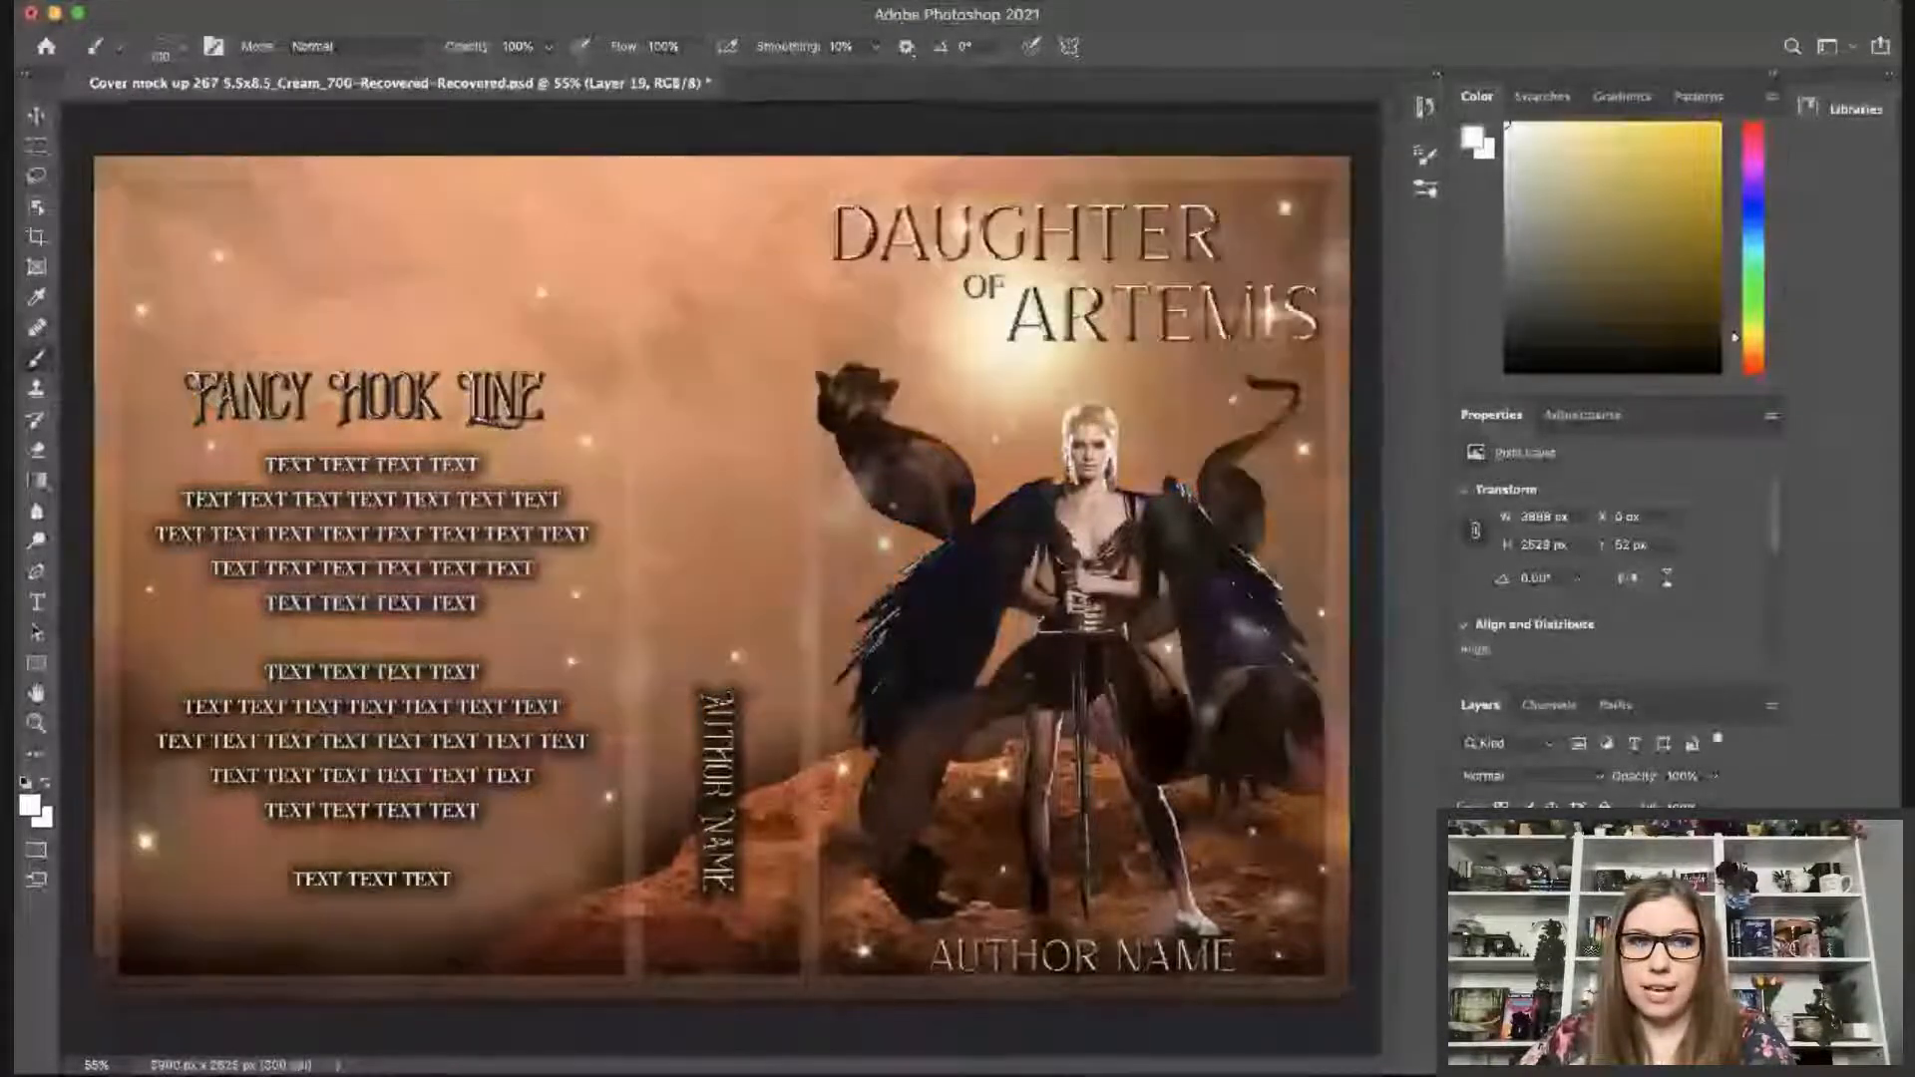
pyautogui.press('super+comma')
pyautogui.click(37, 327)
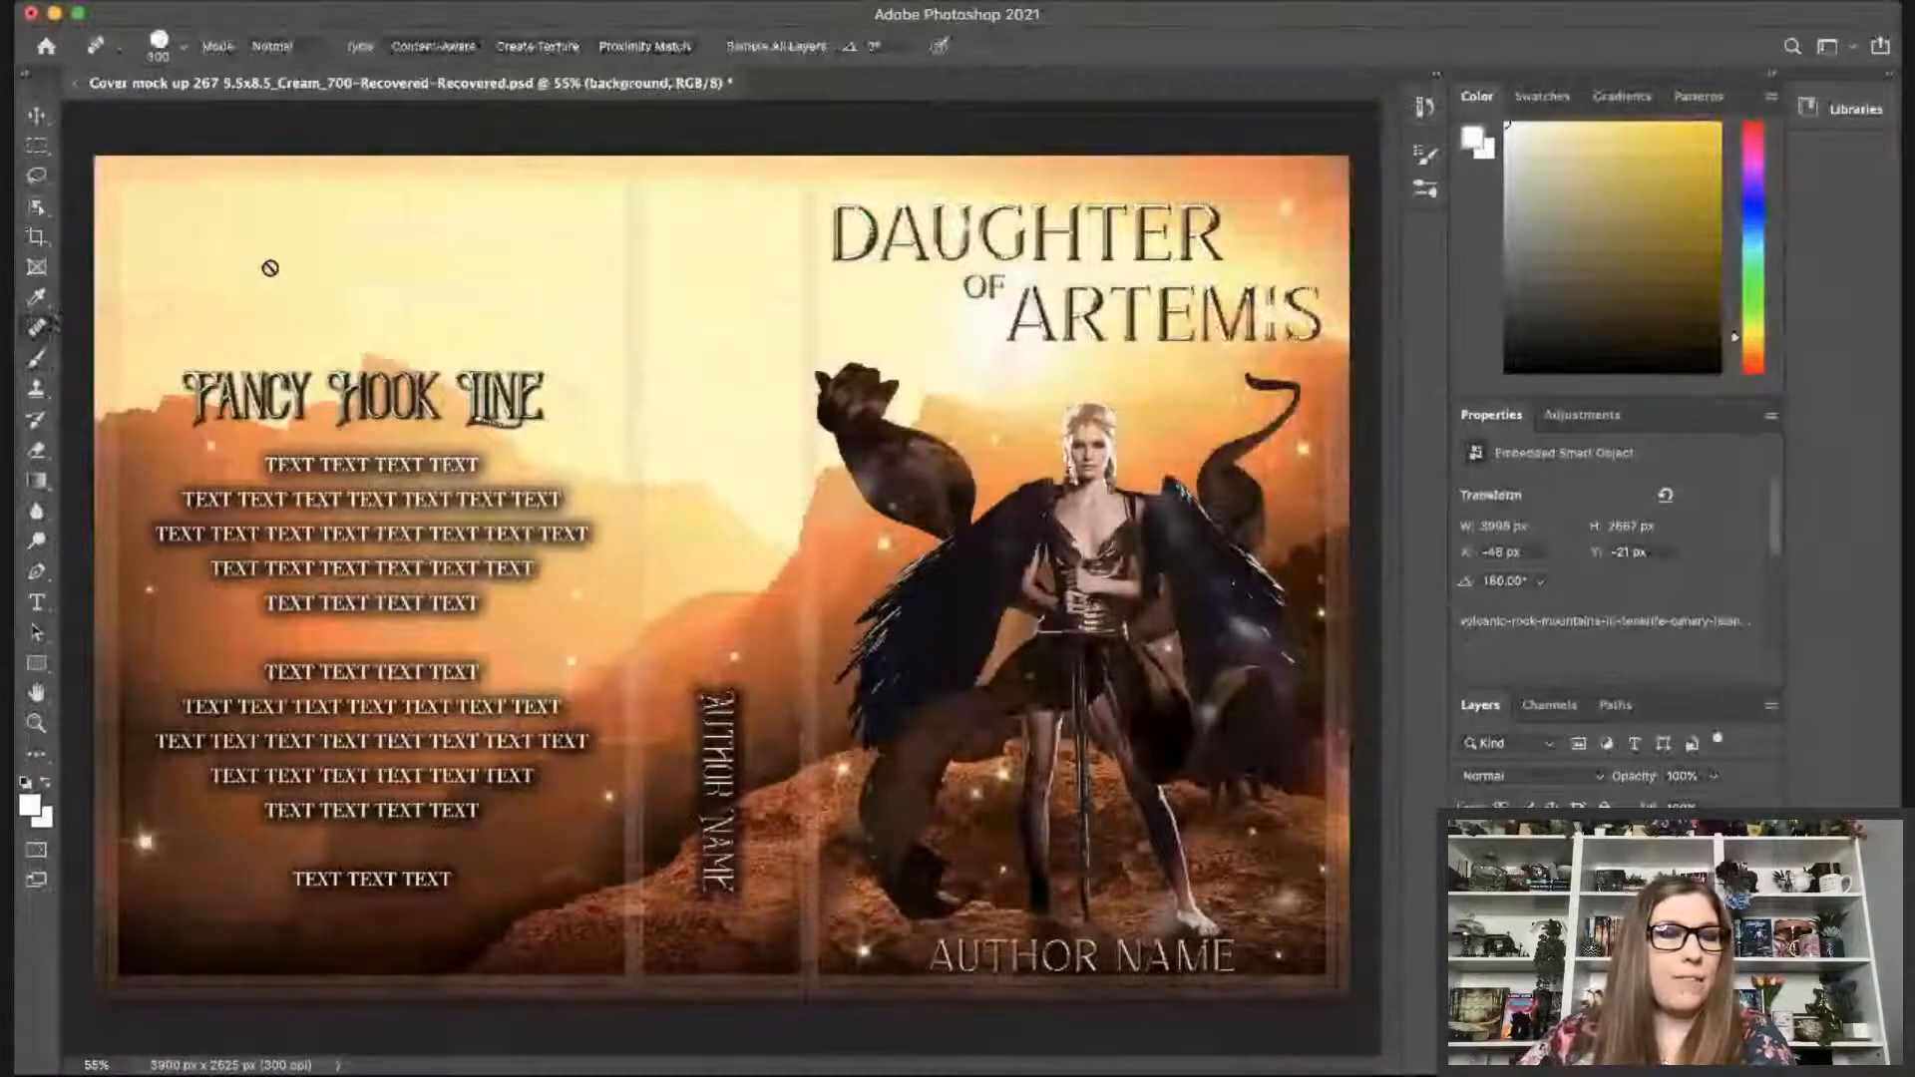
pyautogui.press(']')
pyautogui.press(']')
pyautogui.press(']')
pyautogui.moveTo(419, 277)
pyautogui.mouseDown()
pyautogui.moveTo(438, 279)
pyautogui.moveTo(355, 300)
pyautogui.moveTo(100, 294)
pyautogui.mouseUp()
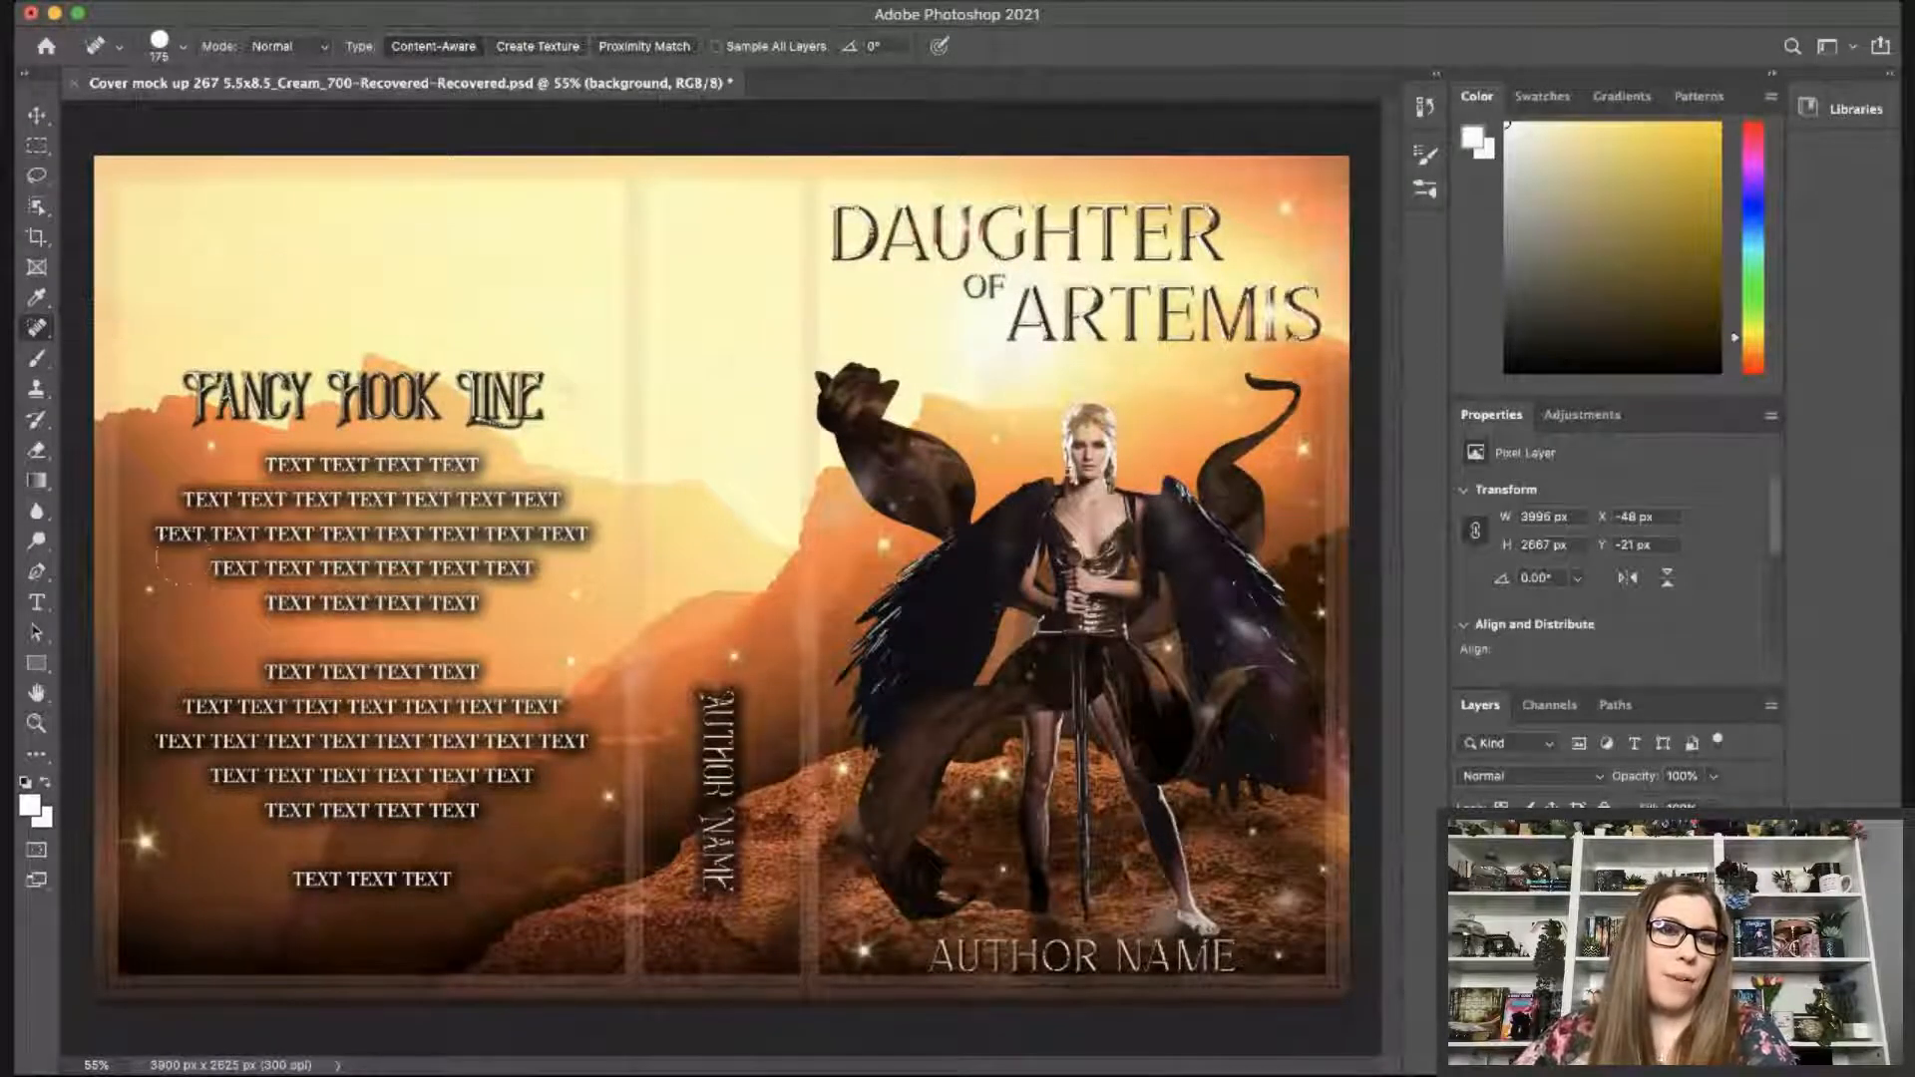
pyautogui.click(124, 297)
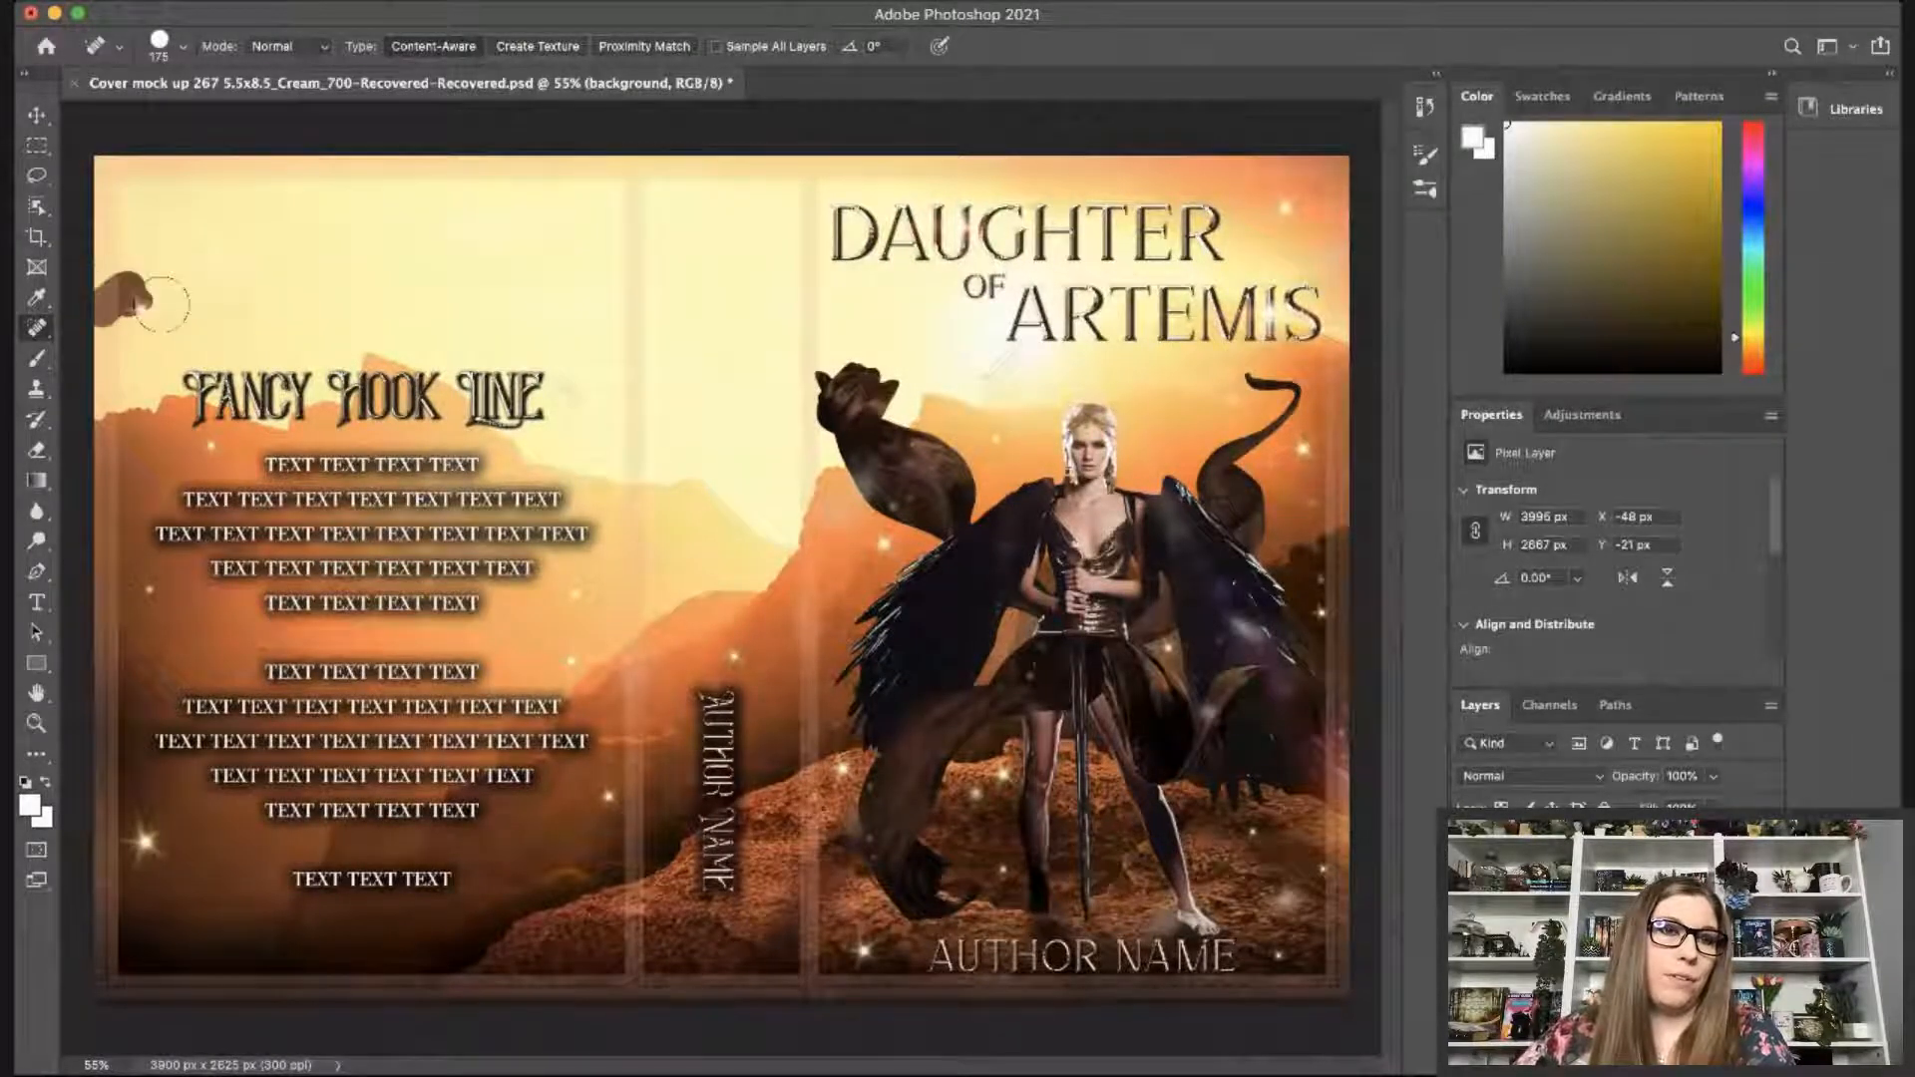
pyautogui.click(107, 280)
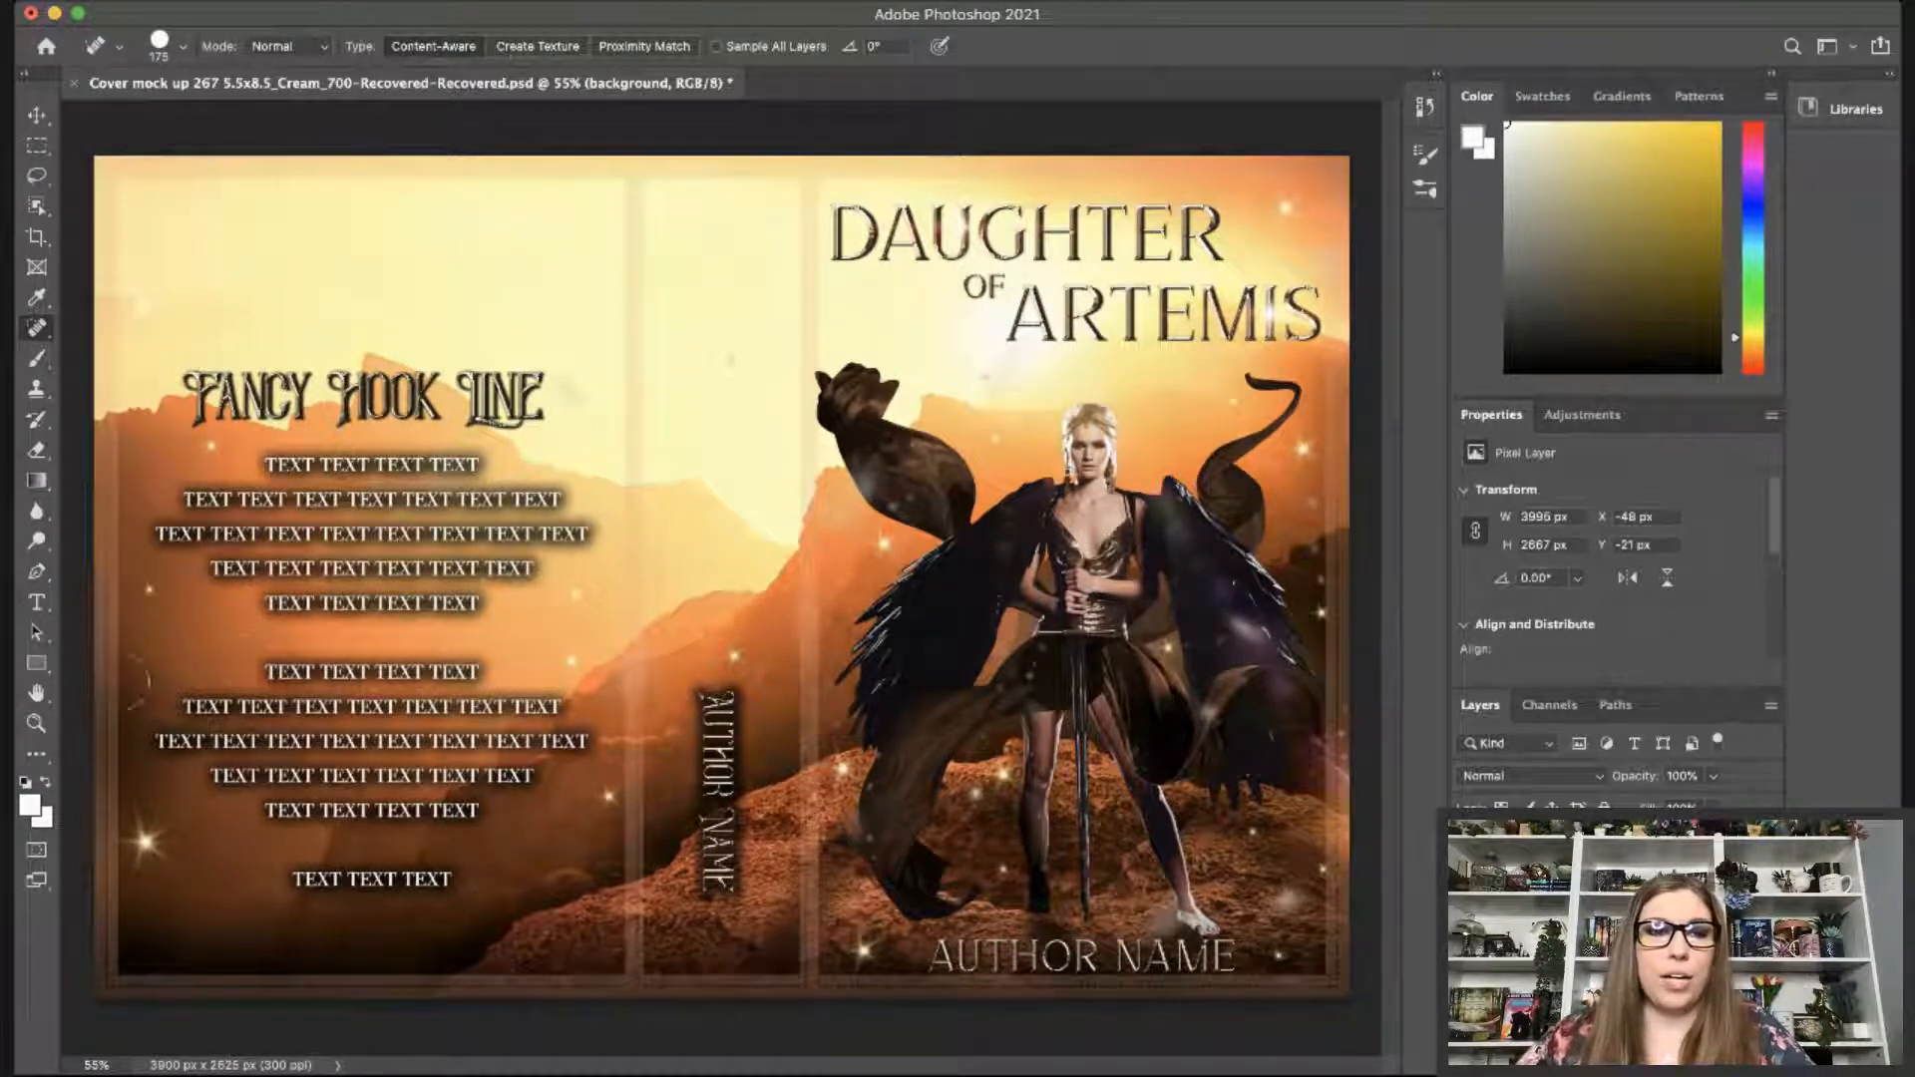
# Duplicate the DAUGHTER title layer and place the copy above the hook line on the back cover.
pyautogui.click(37, 602)
pyautogui.click(877, 230)
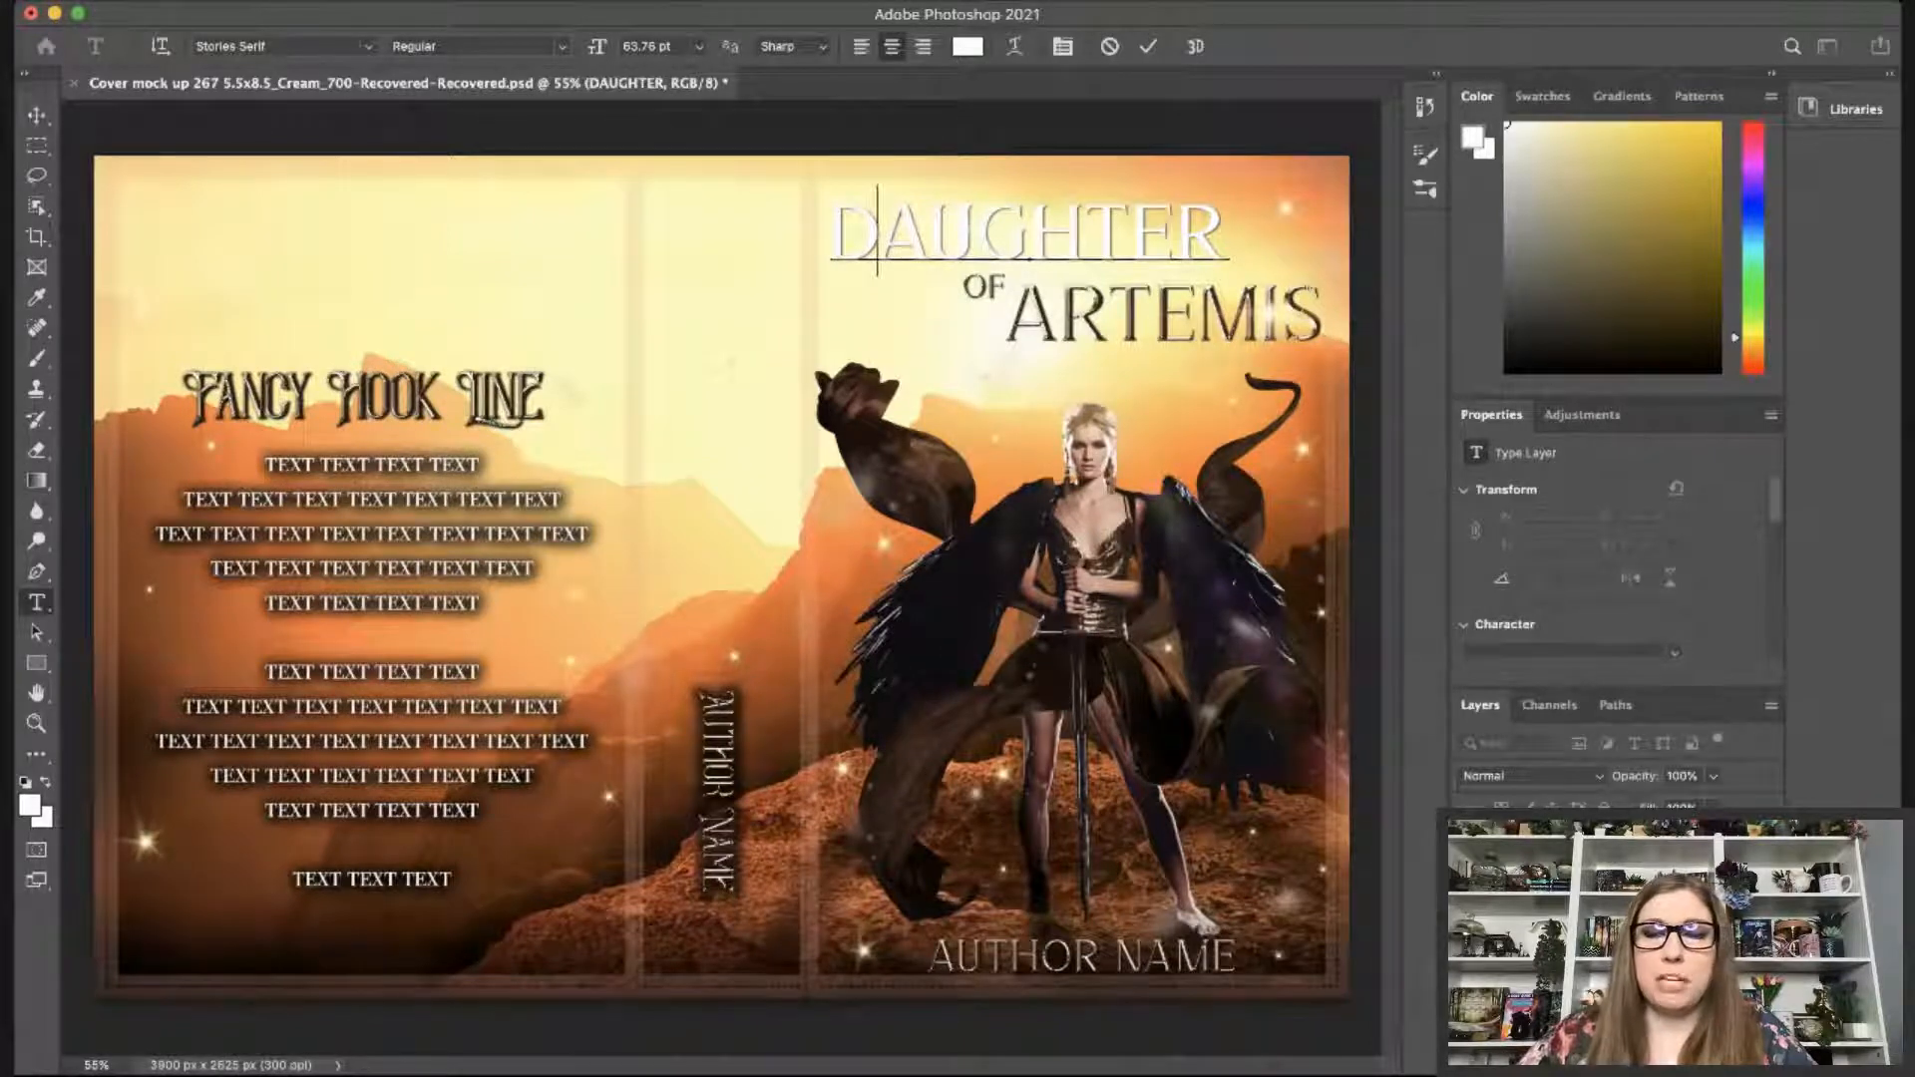
pyautogui.press('Escape')
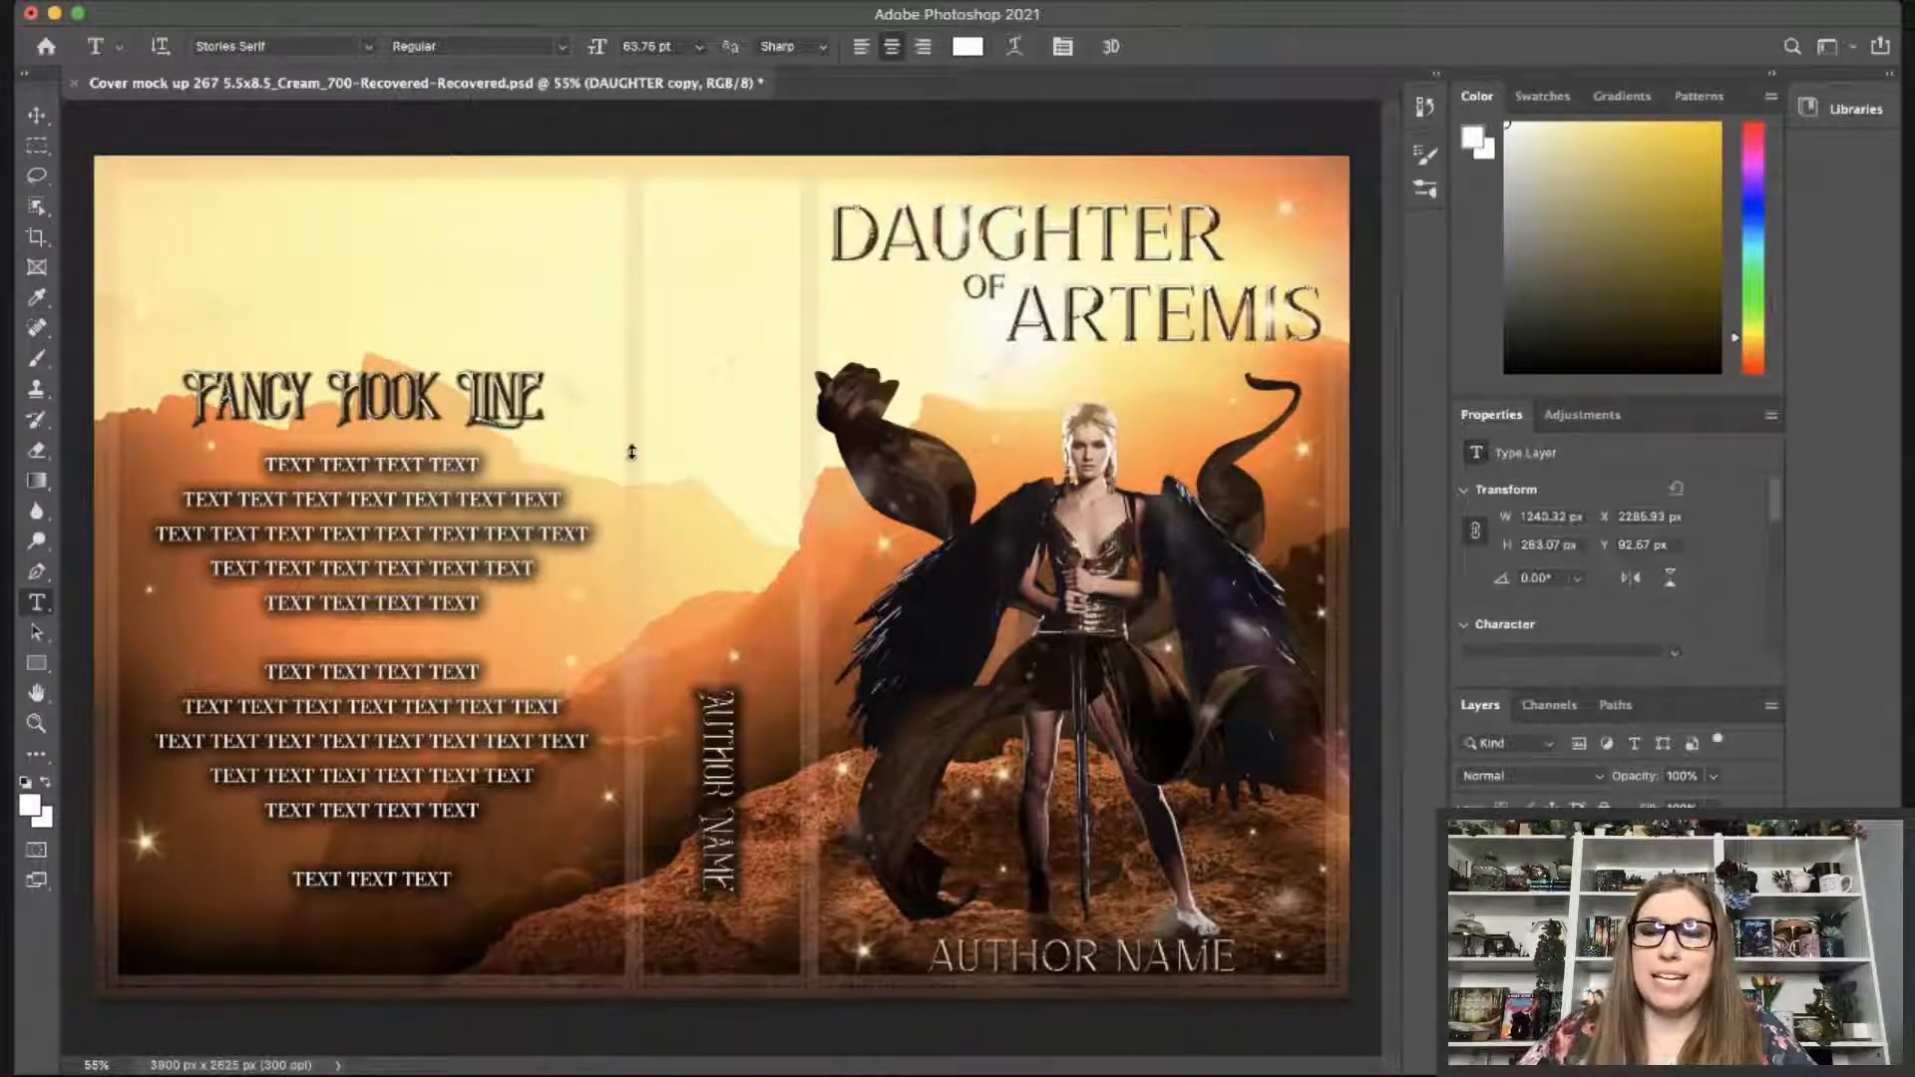
pyautogui.press('v')
pyautogui.moveTo(1044, 263); pyautogui.dragTo(384, 320)
# Replace the copied title's text with "FANCY HOOK LIKE".
pyautogui.press('t')
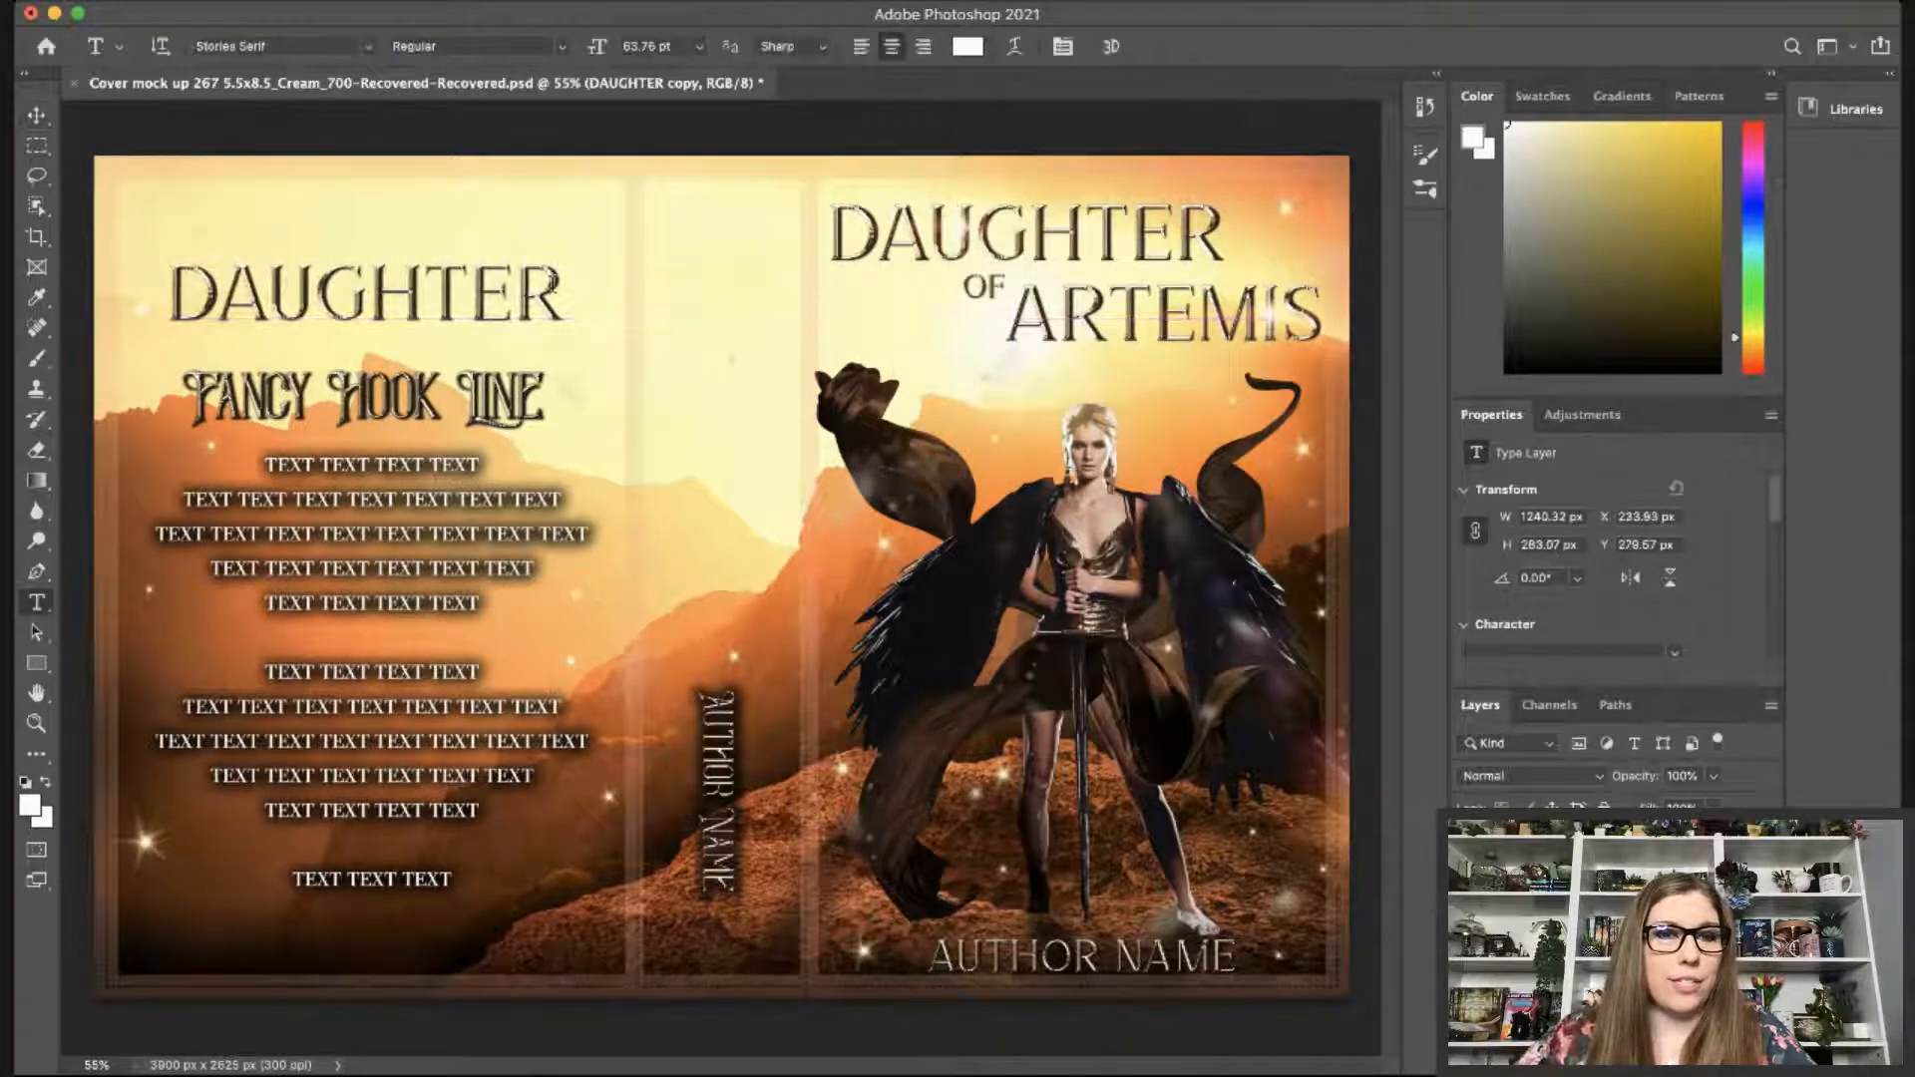
pyautogui.doubleClick(368, 295)
pyautogui.write('FANYC')
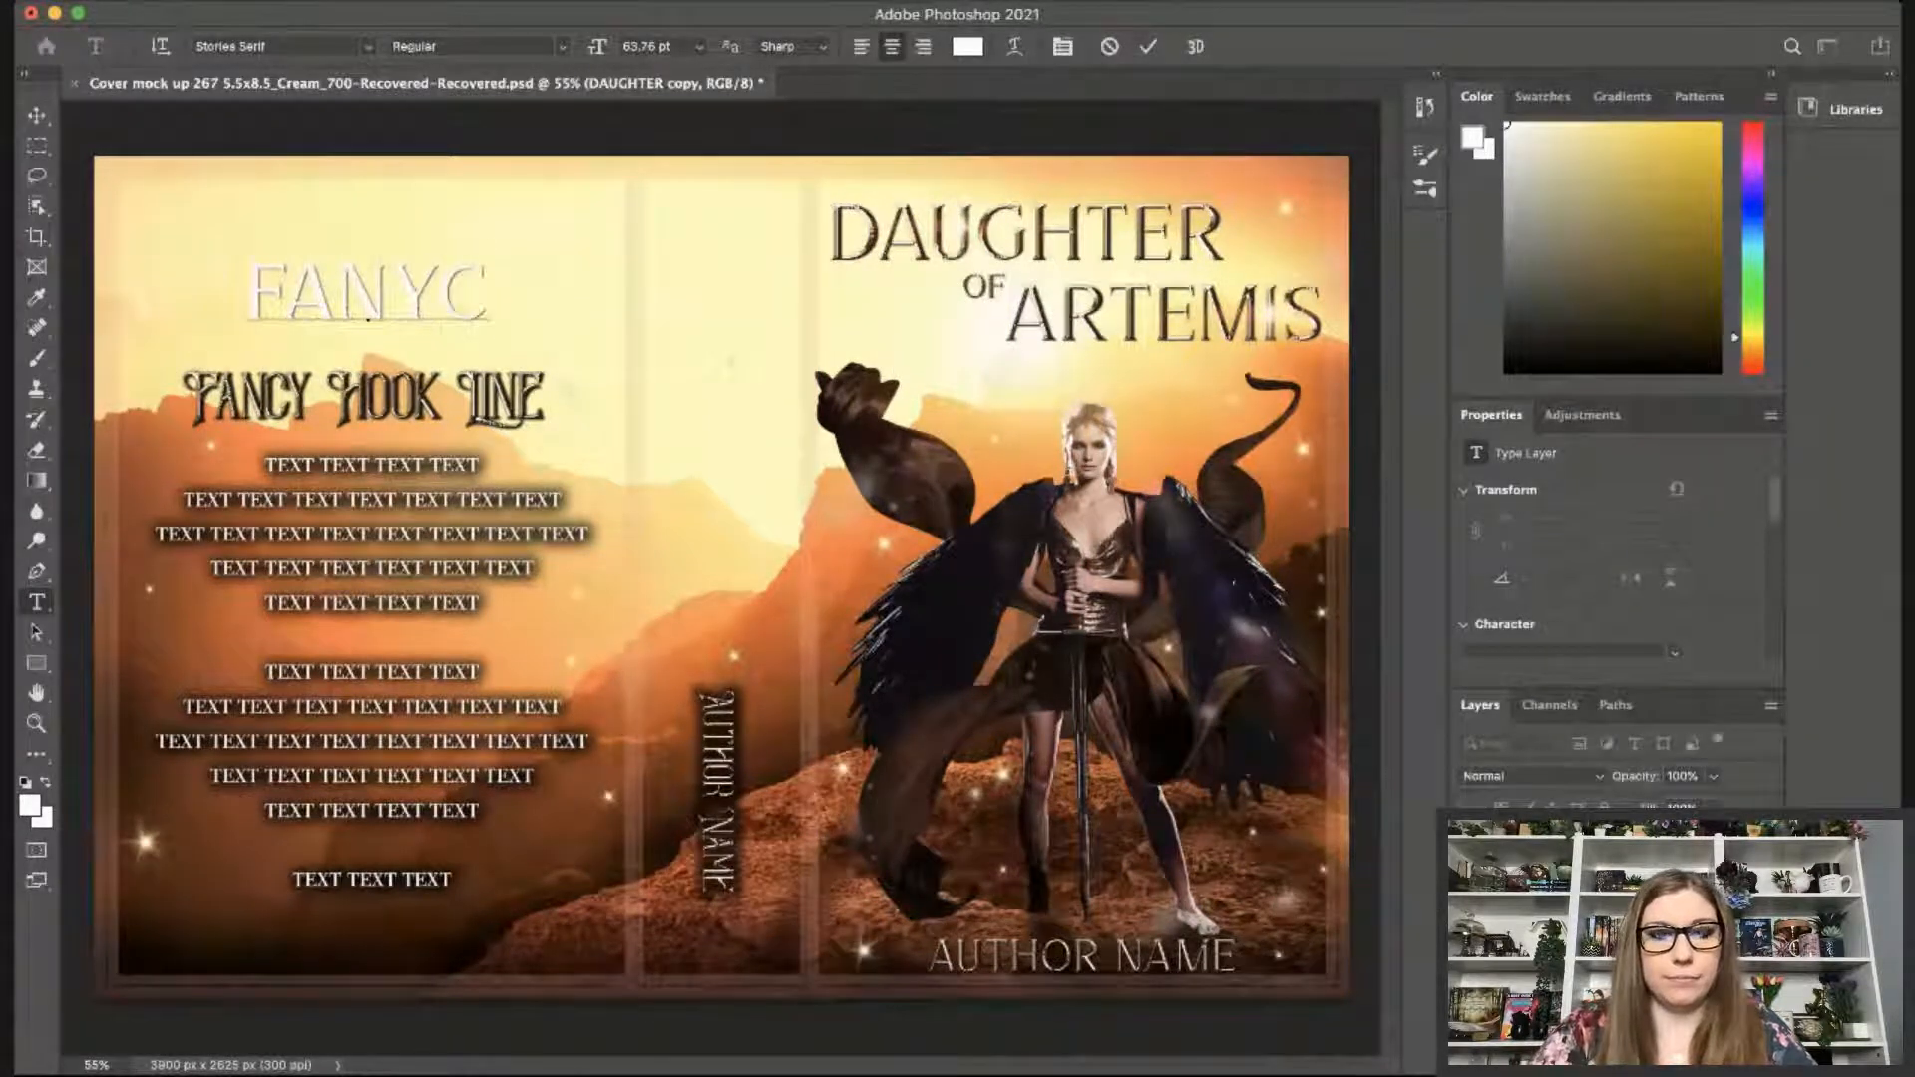
pyautogui.press('BackSpace')
pyautogui.press('BackSpace')
pyautogui.write('CY HO')
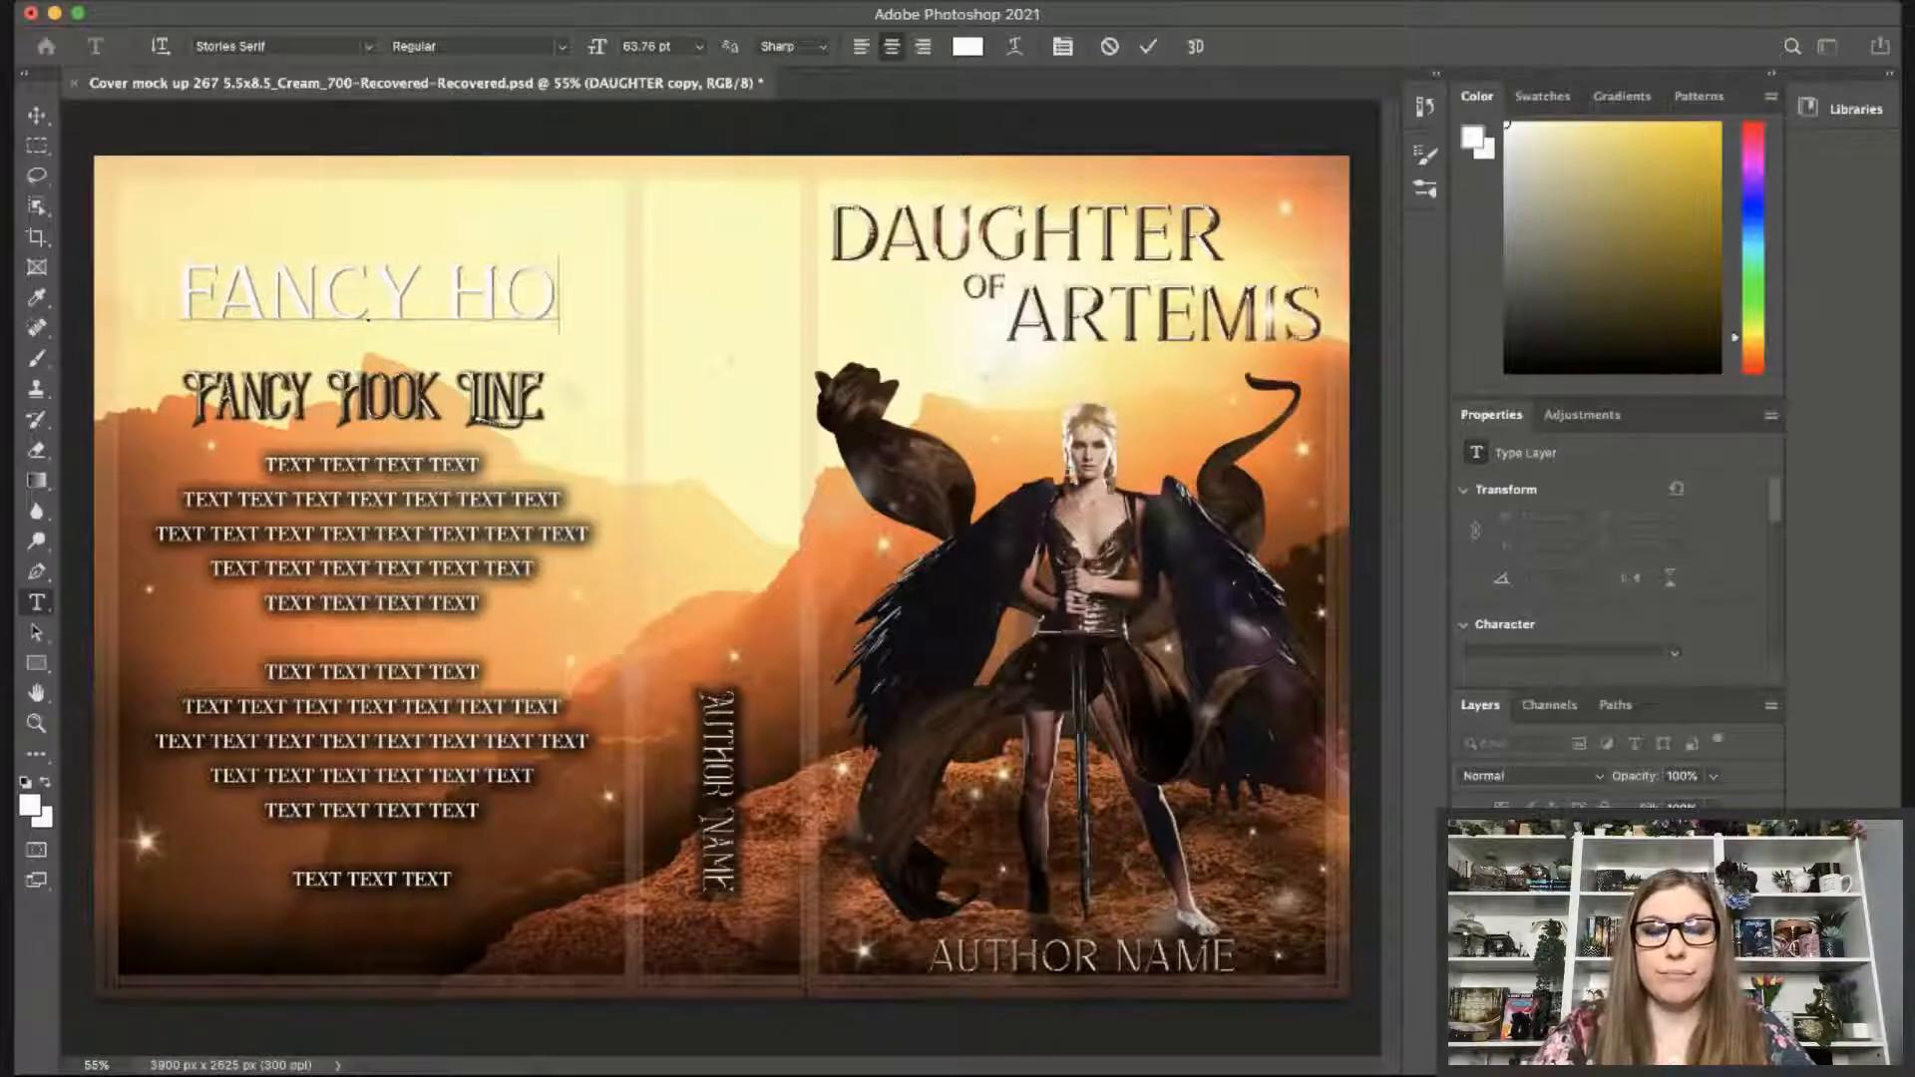
pyautogui.write('OK LIKE')
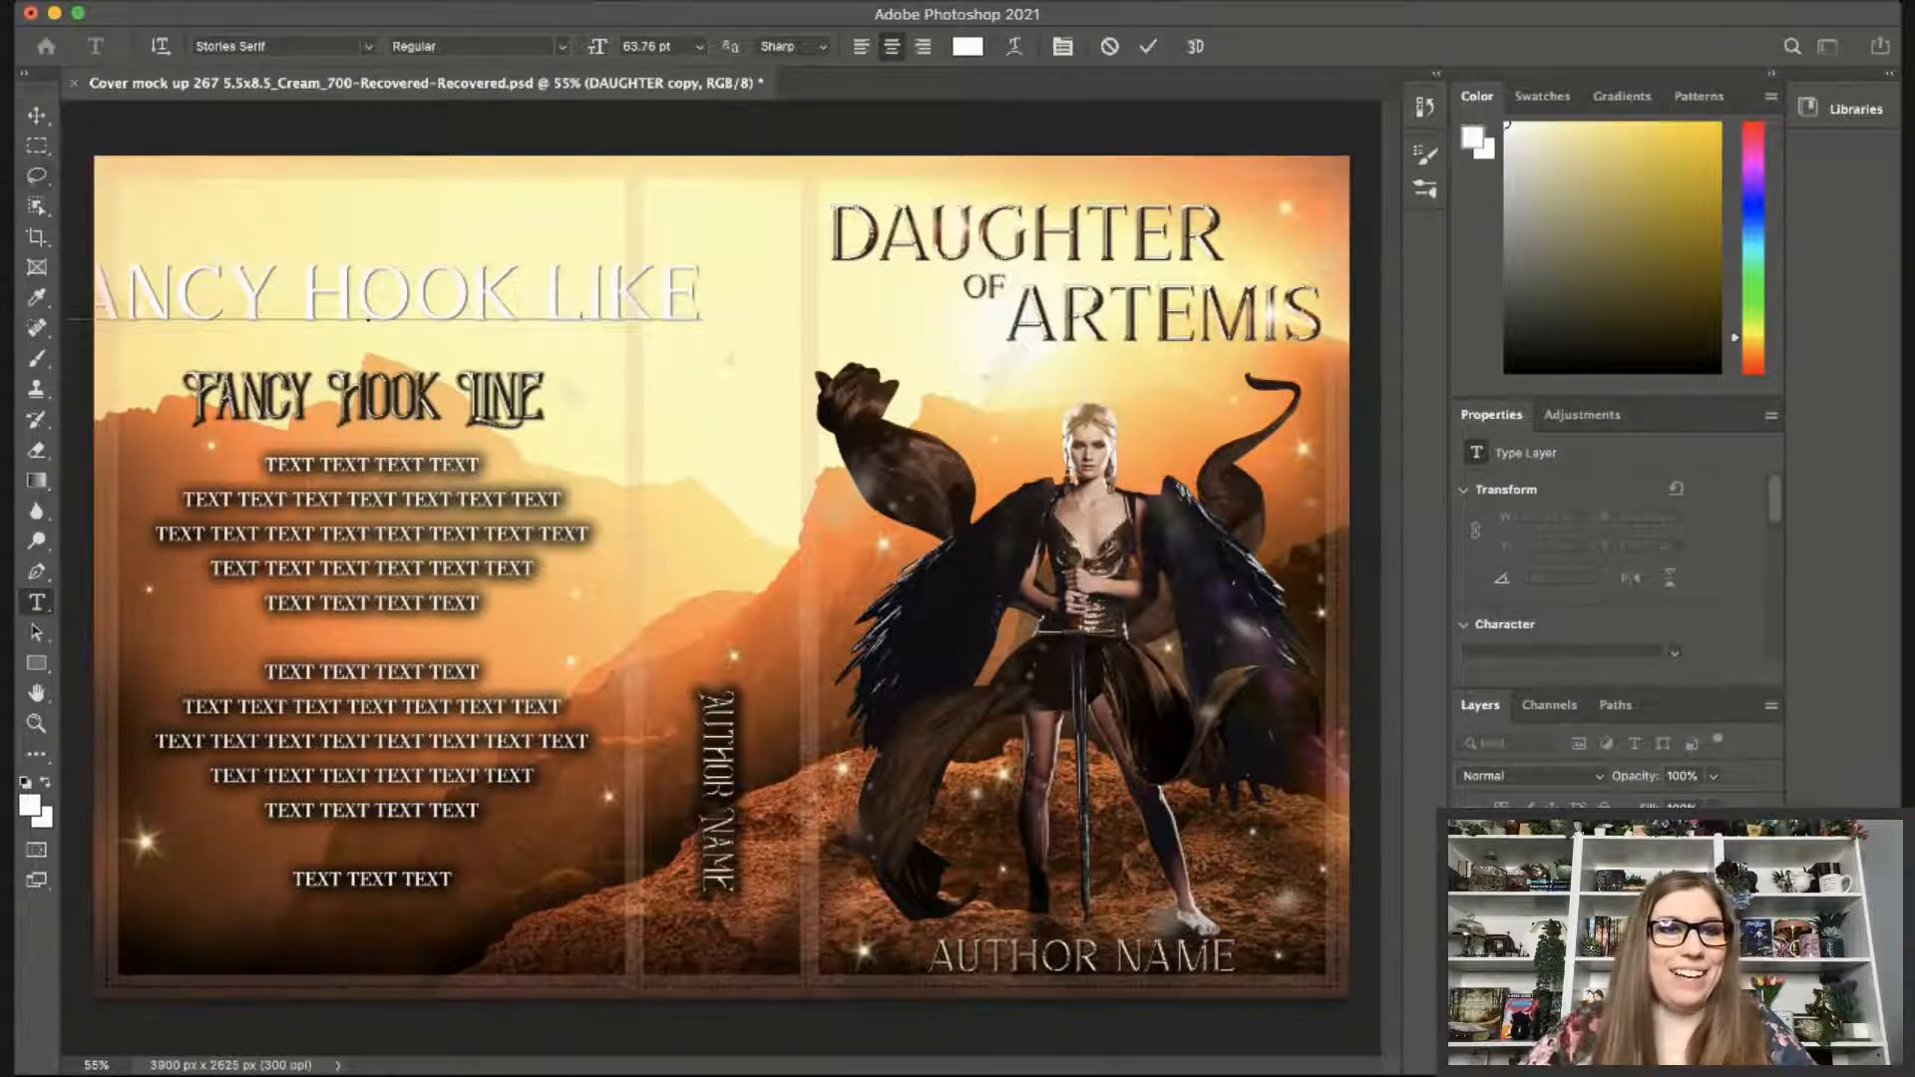
# Scale the new hook line proportionally to about 68.62% so it fits the back cover's width.
pyautogui.hotkey('ctrl', 't')
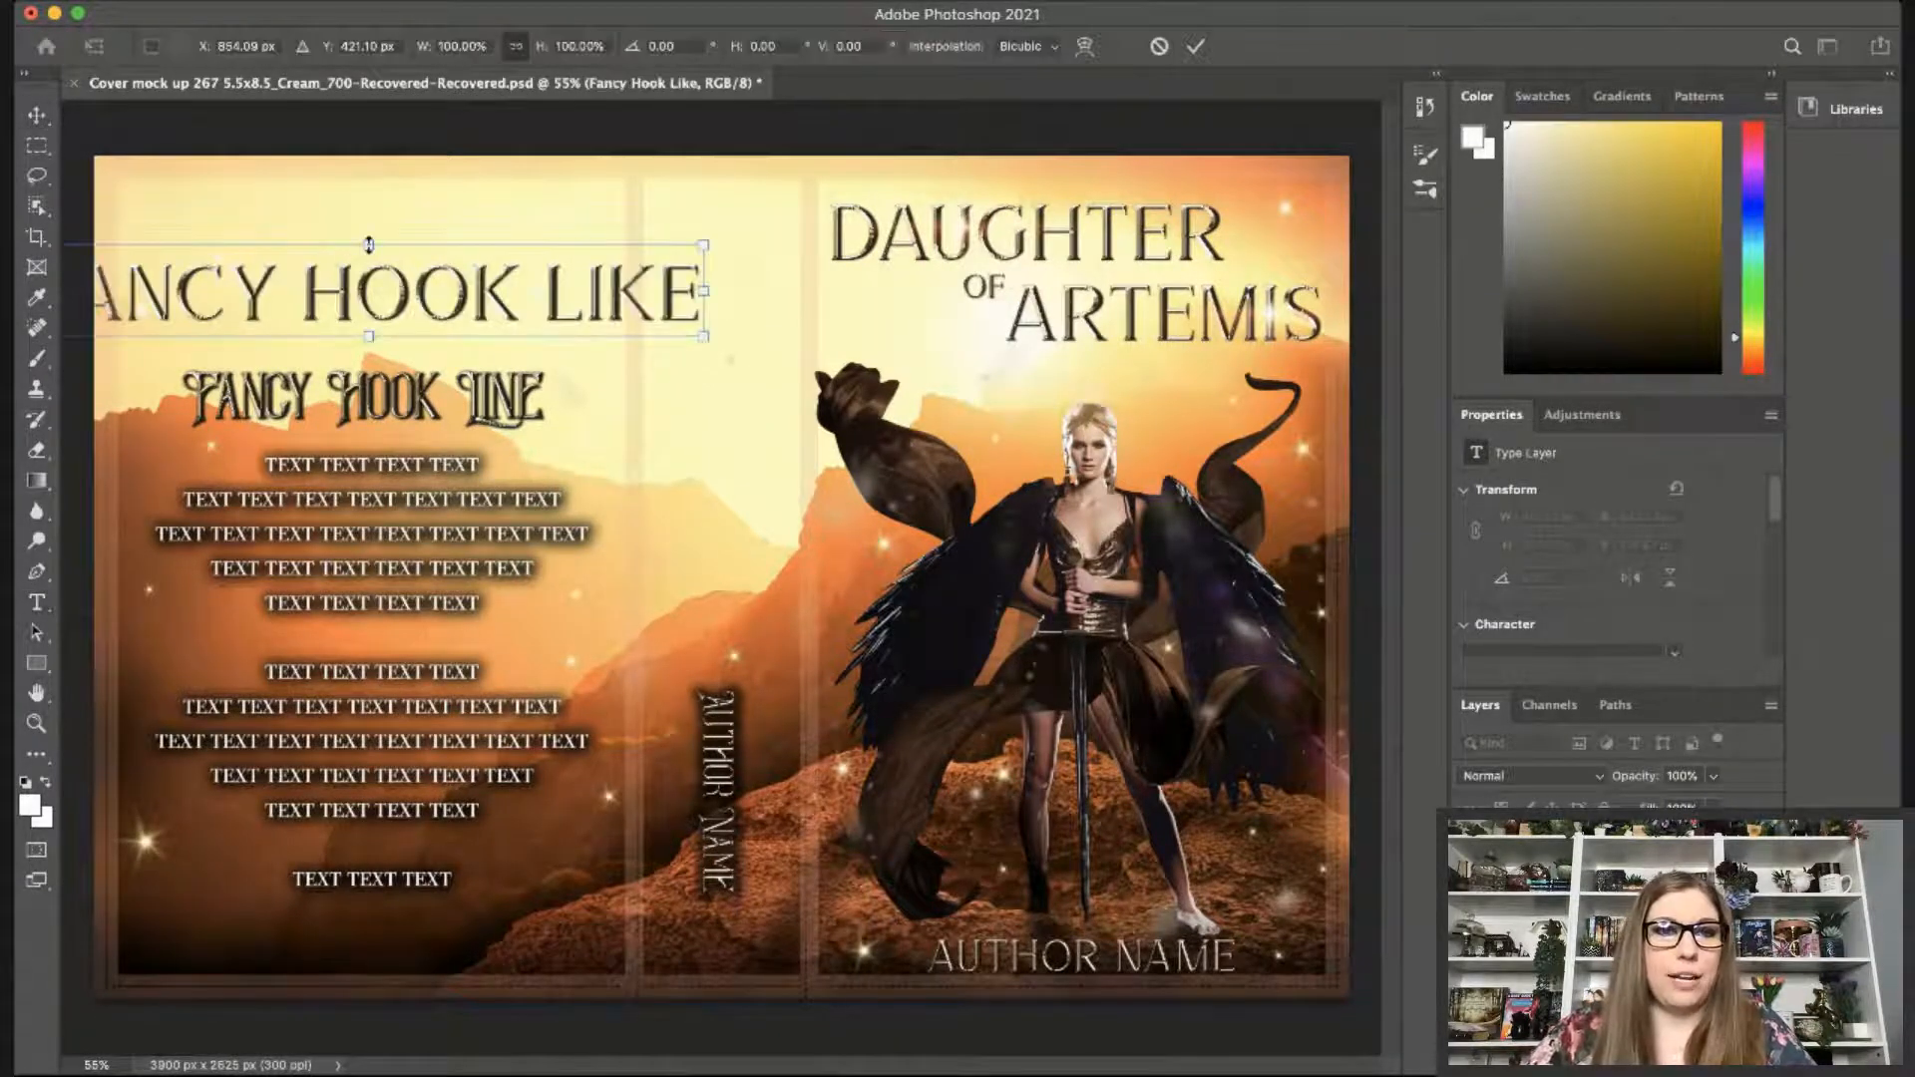
pyautogui.moveTo(369, 244); pyautogui.dragTo(378, 274)
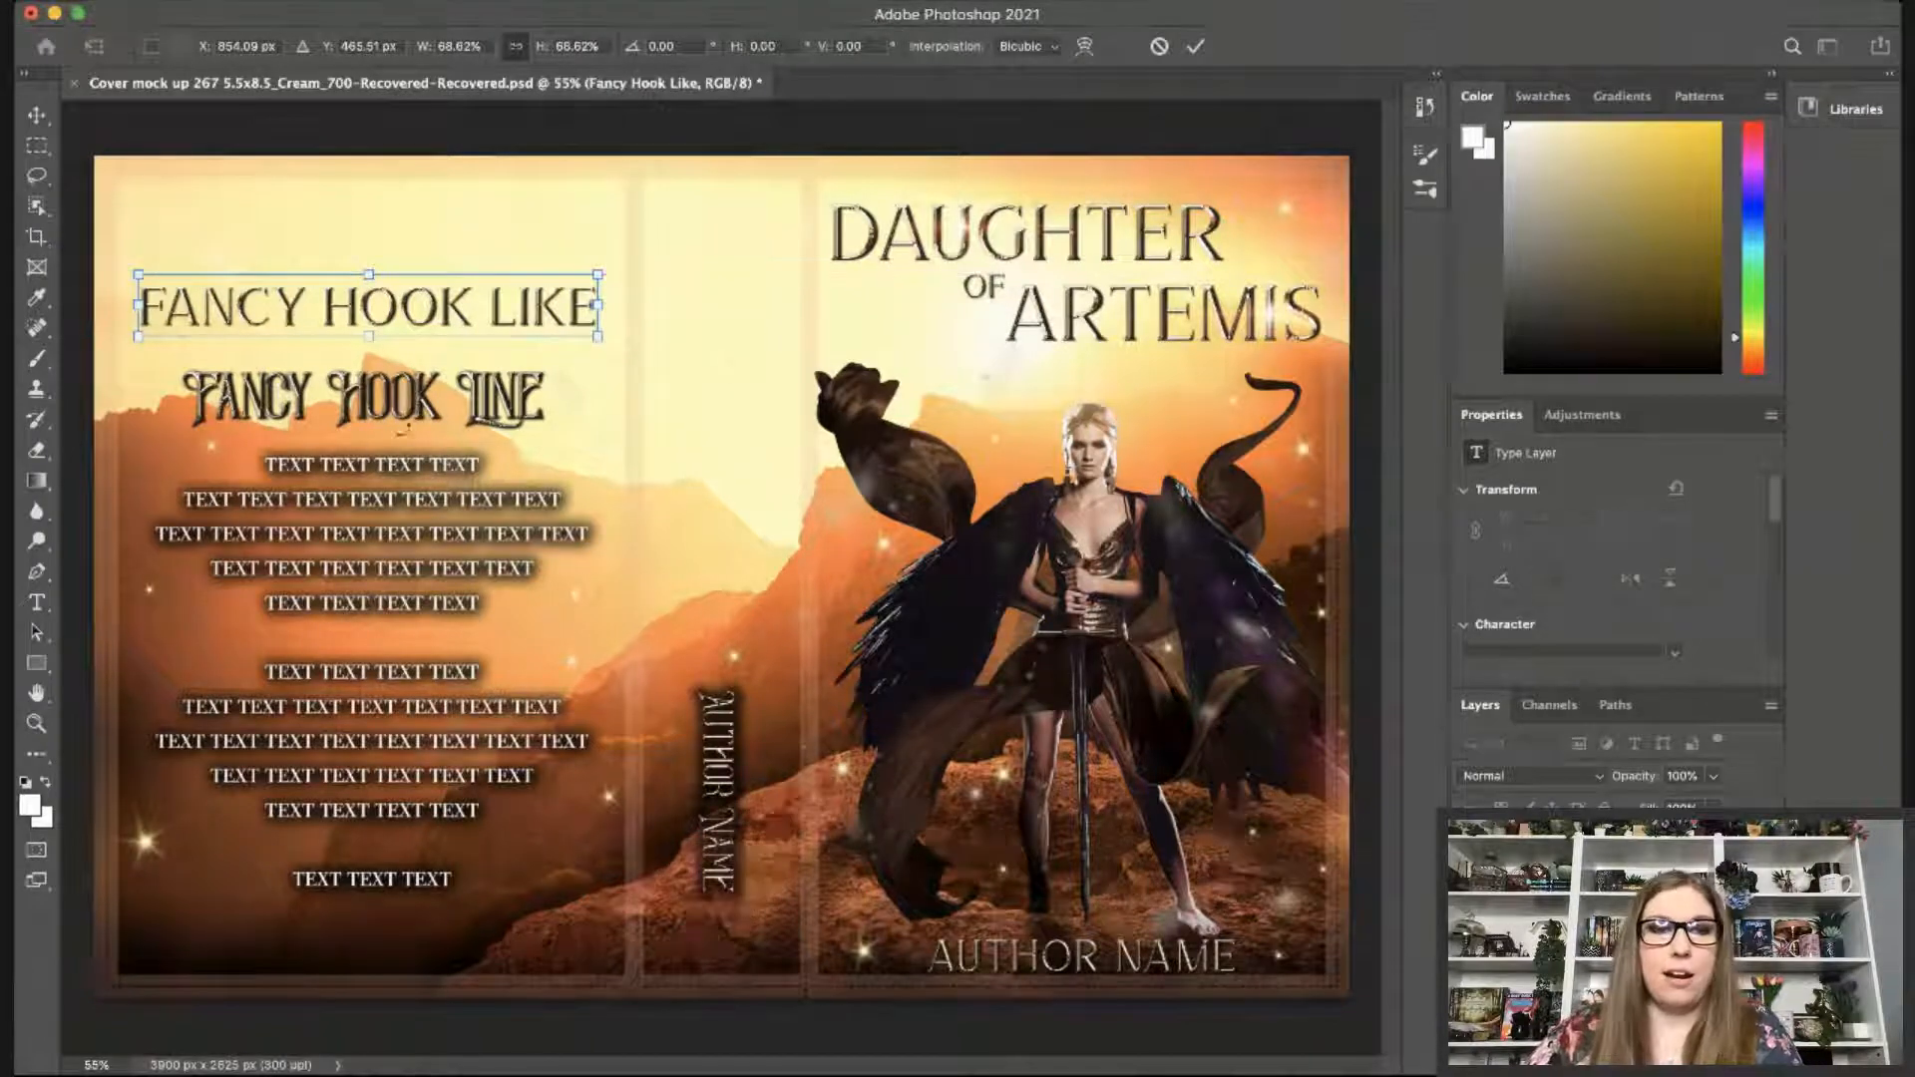
pyautogui.press('Return')
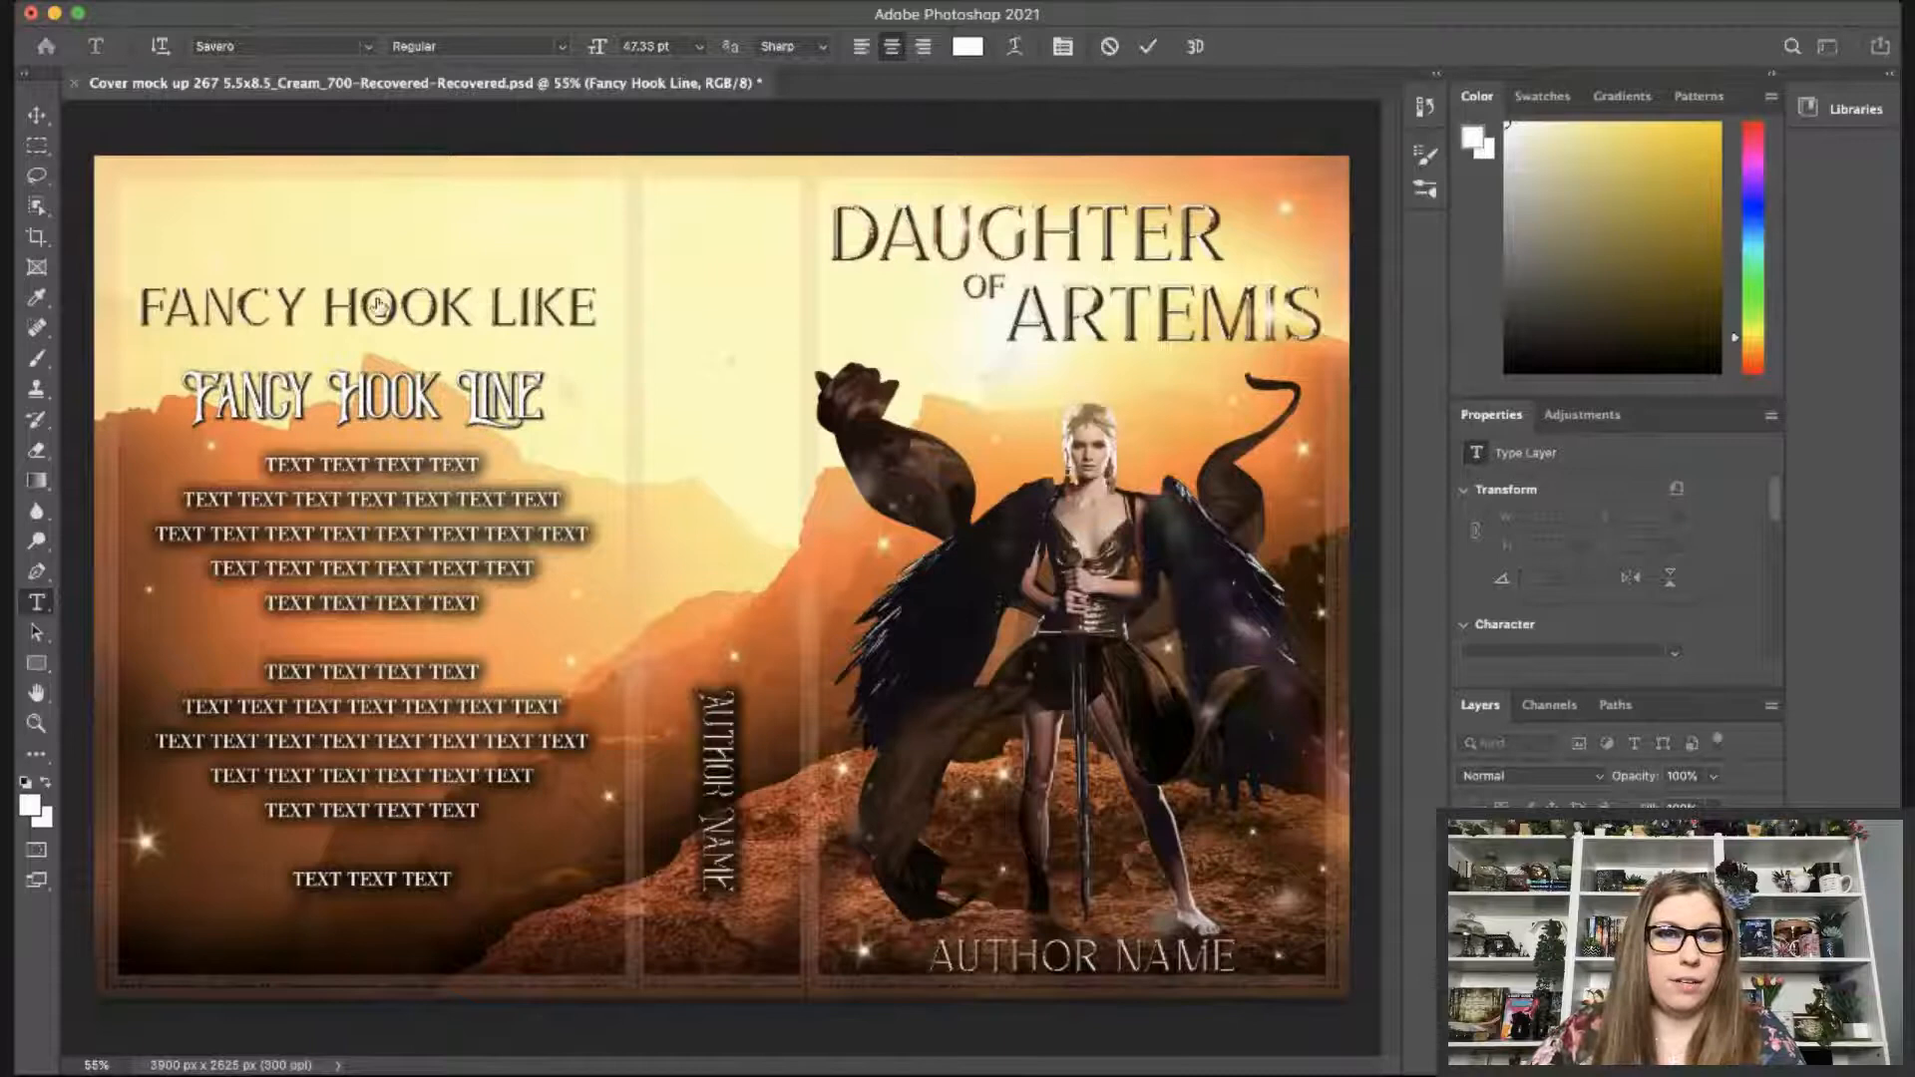
# Remove the old ornate hook line and move the new one into its place directly above the blurb.
pyautogui.press('Escape')
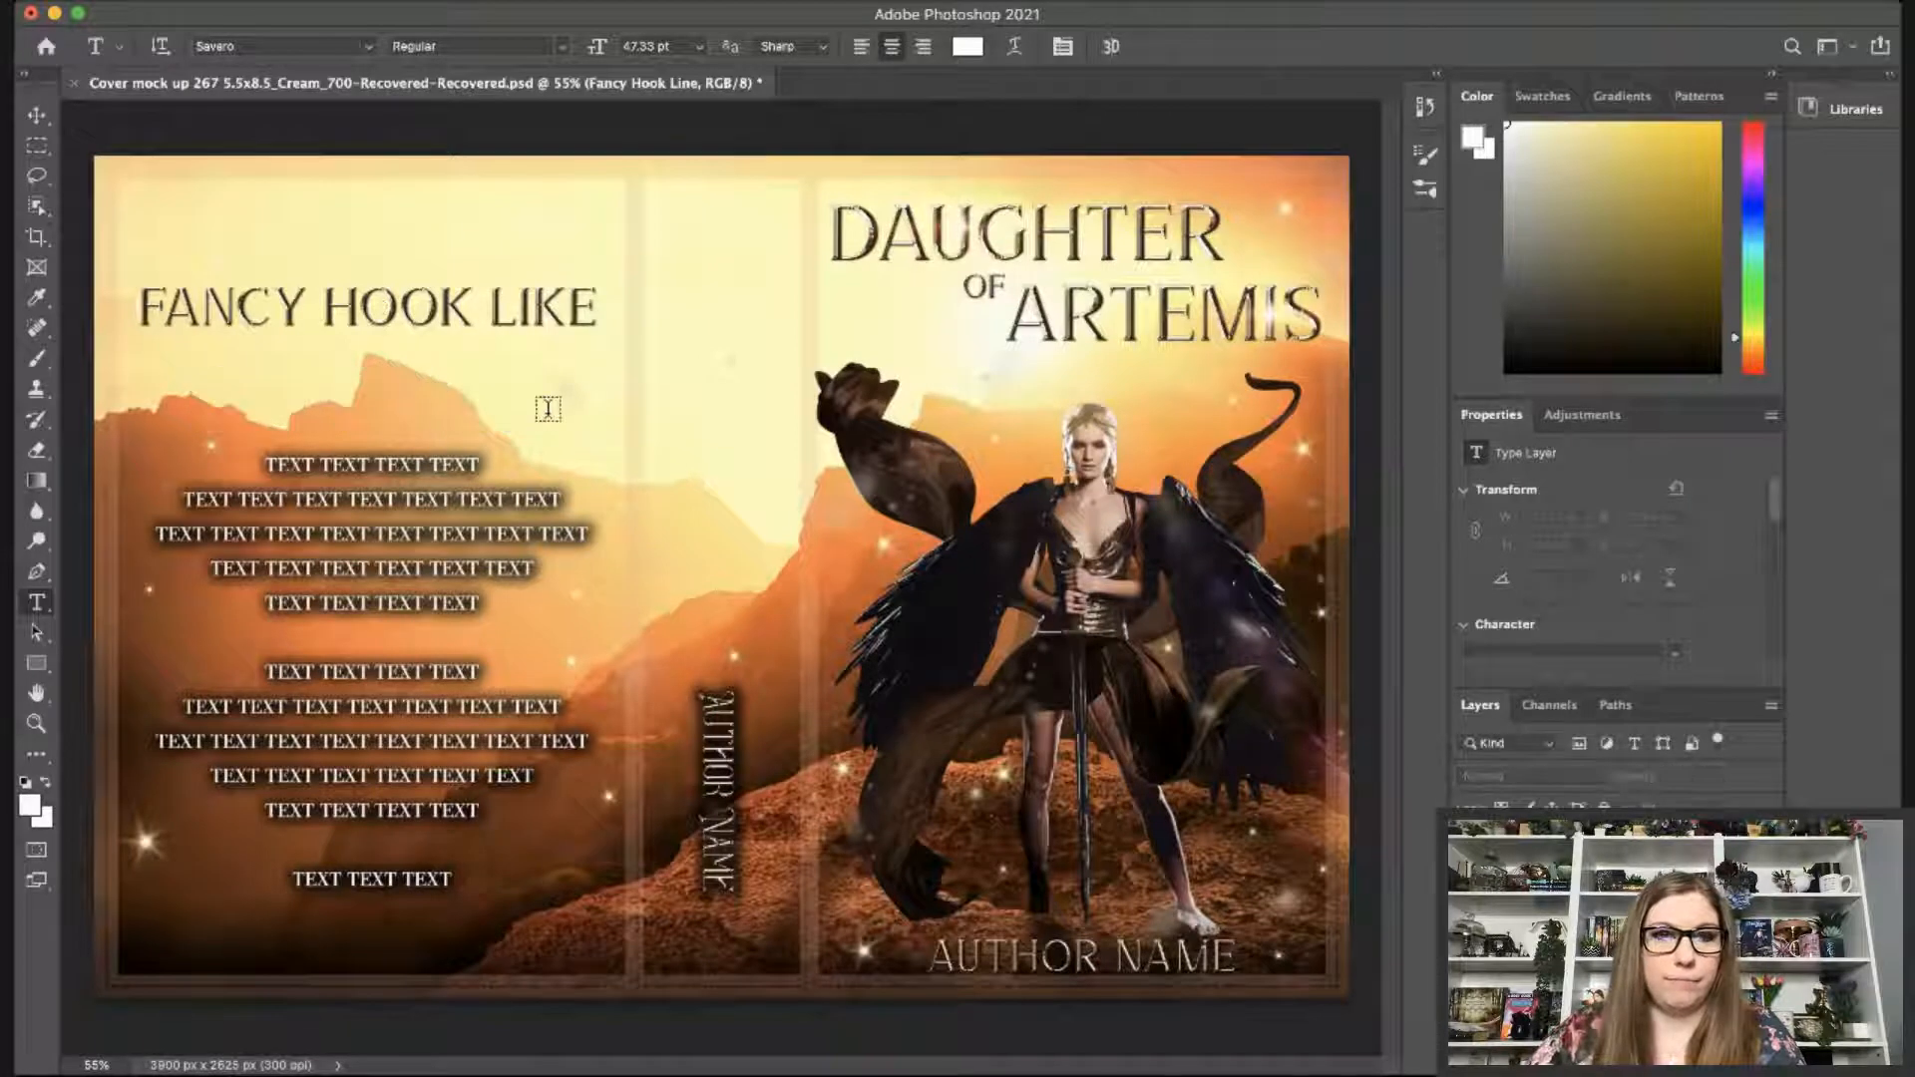
pyautogui.press('v')
pyautogui.moveTo(420, 318); pyautogui.dragTo(427, 415)
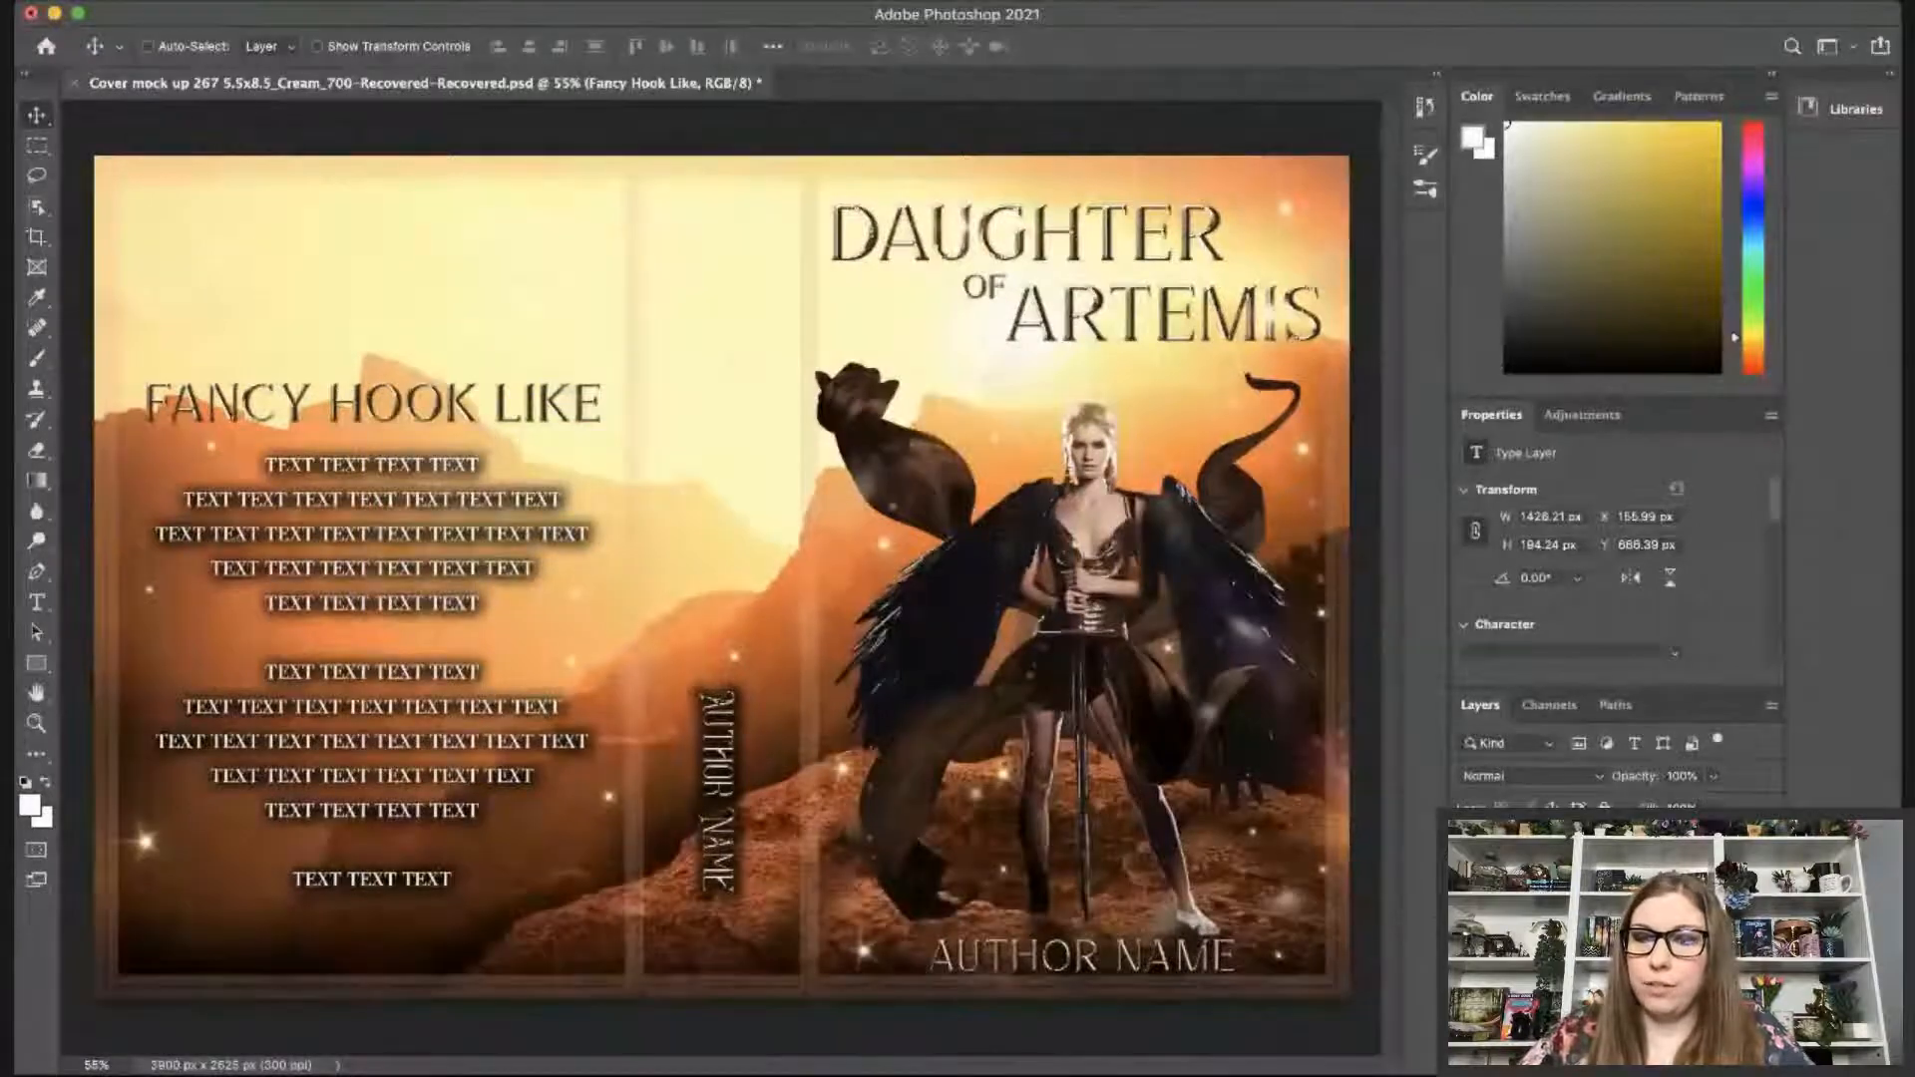
# Duplicate the DAUGHTER title, move the copy onto the back cover and extend its text to "DAUGHTER OF ARTEMIS".
pyautogui.click(1557, 898)
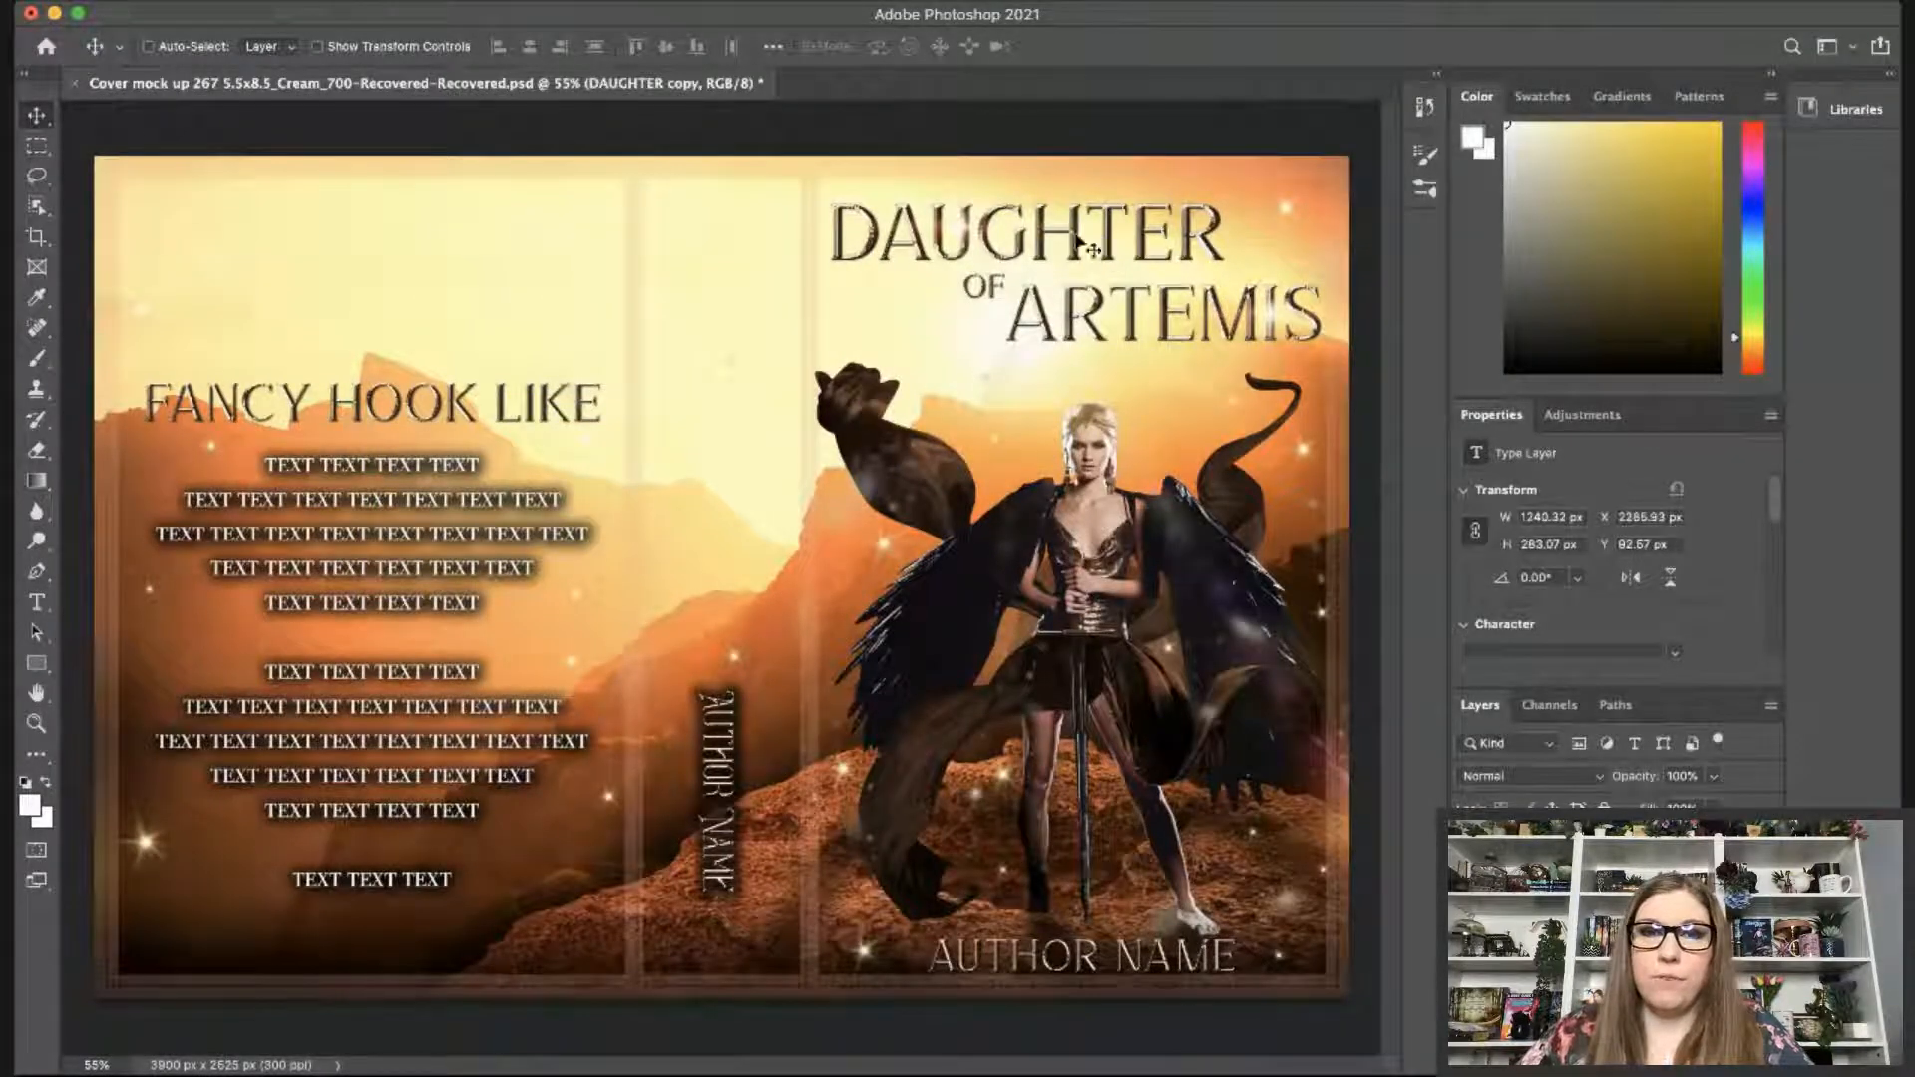
pyautogui.moveTo(1093, 249); pyautogui.dragTo(527, 290)
pyautogui.press('t')
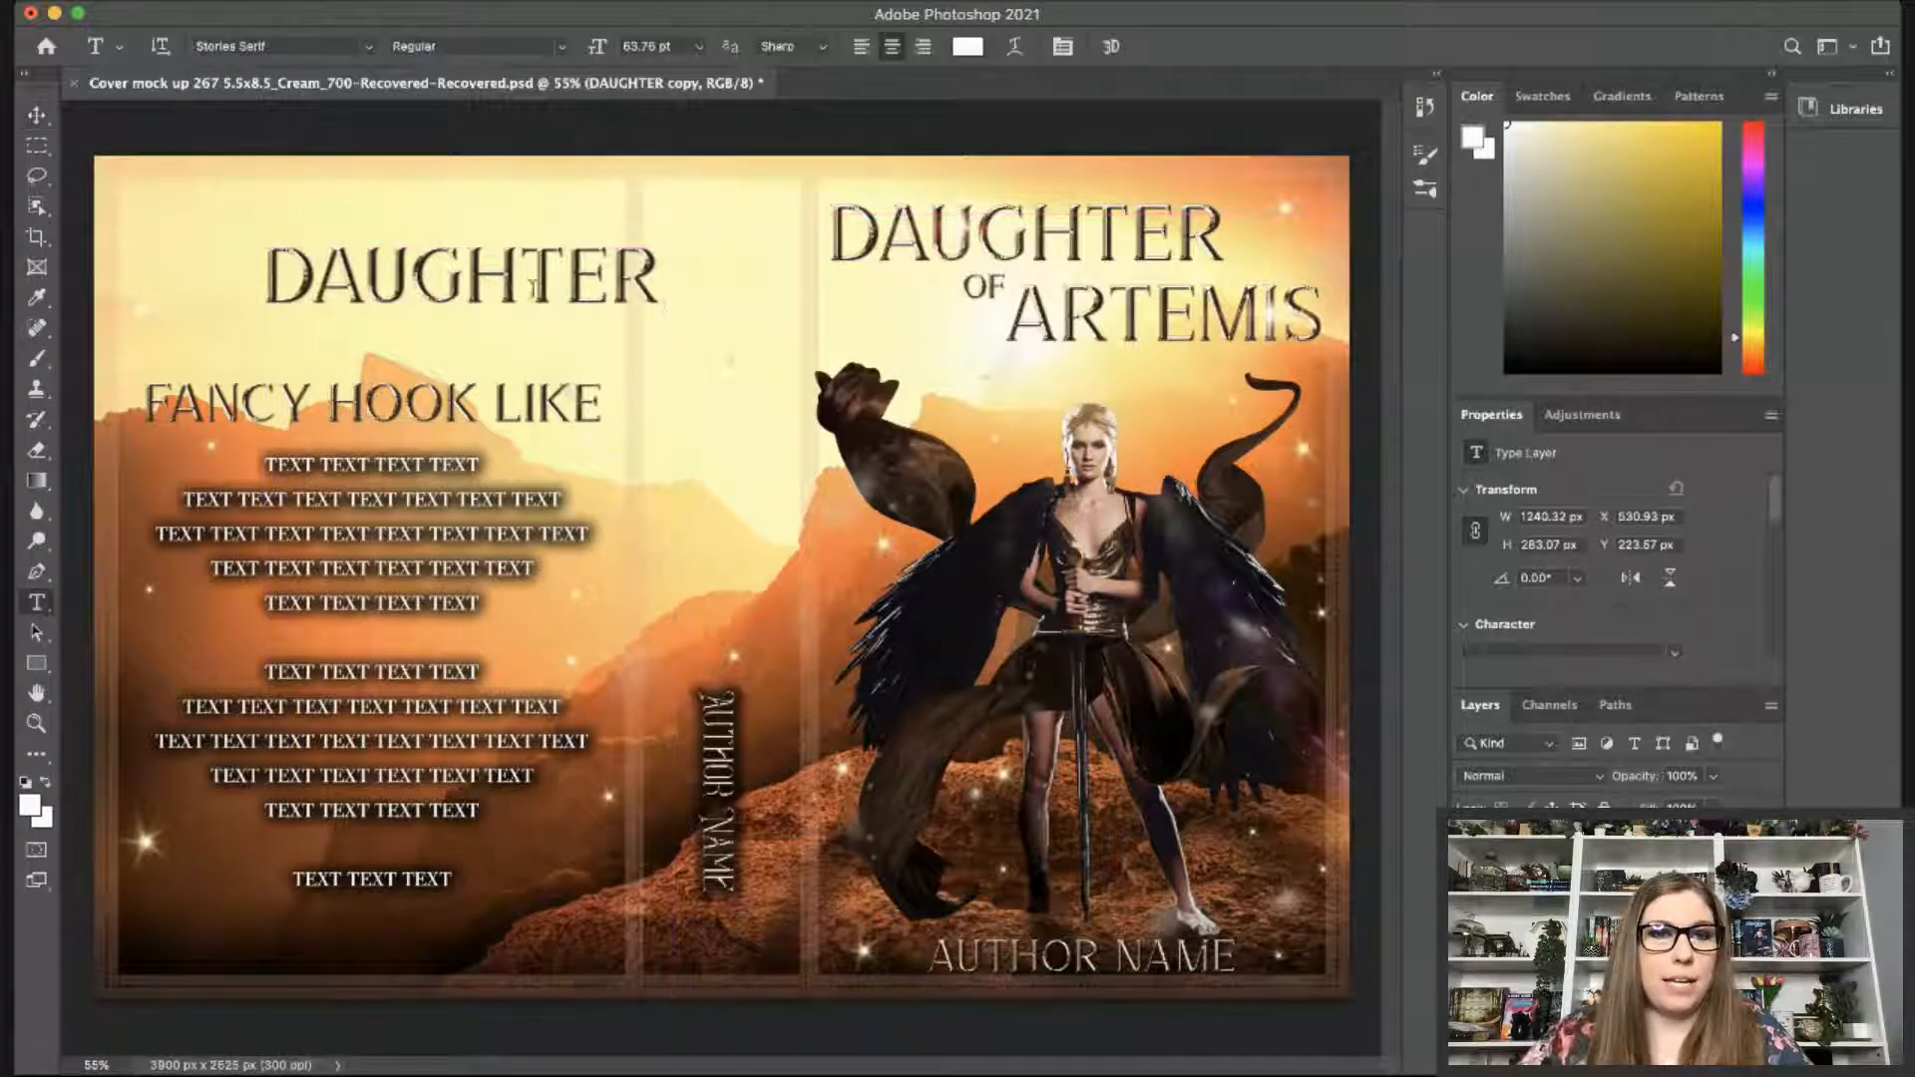
pyautogui.click(656, 284)
pyautogui.write('OF')
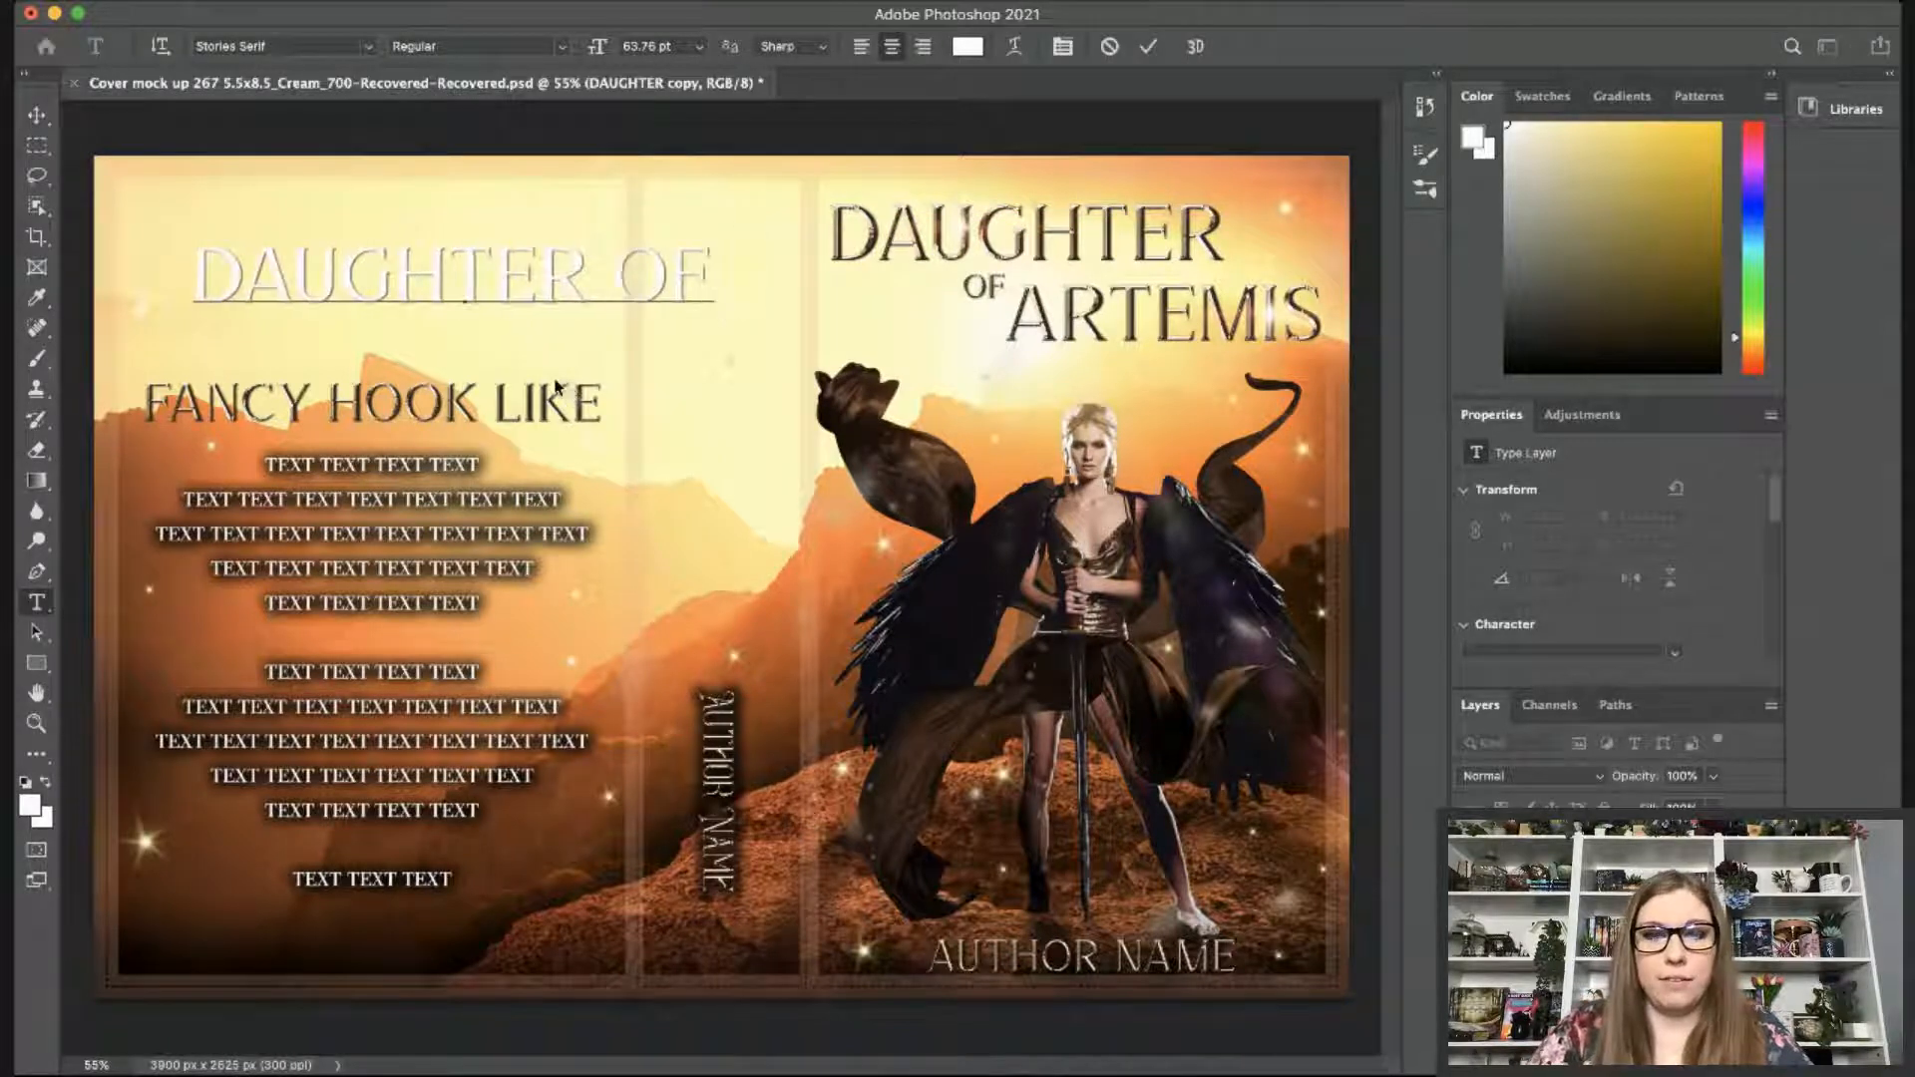
pyautogui.write(' ARTEMIS')
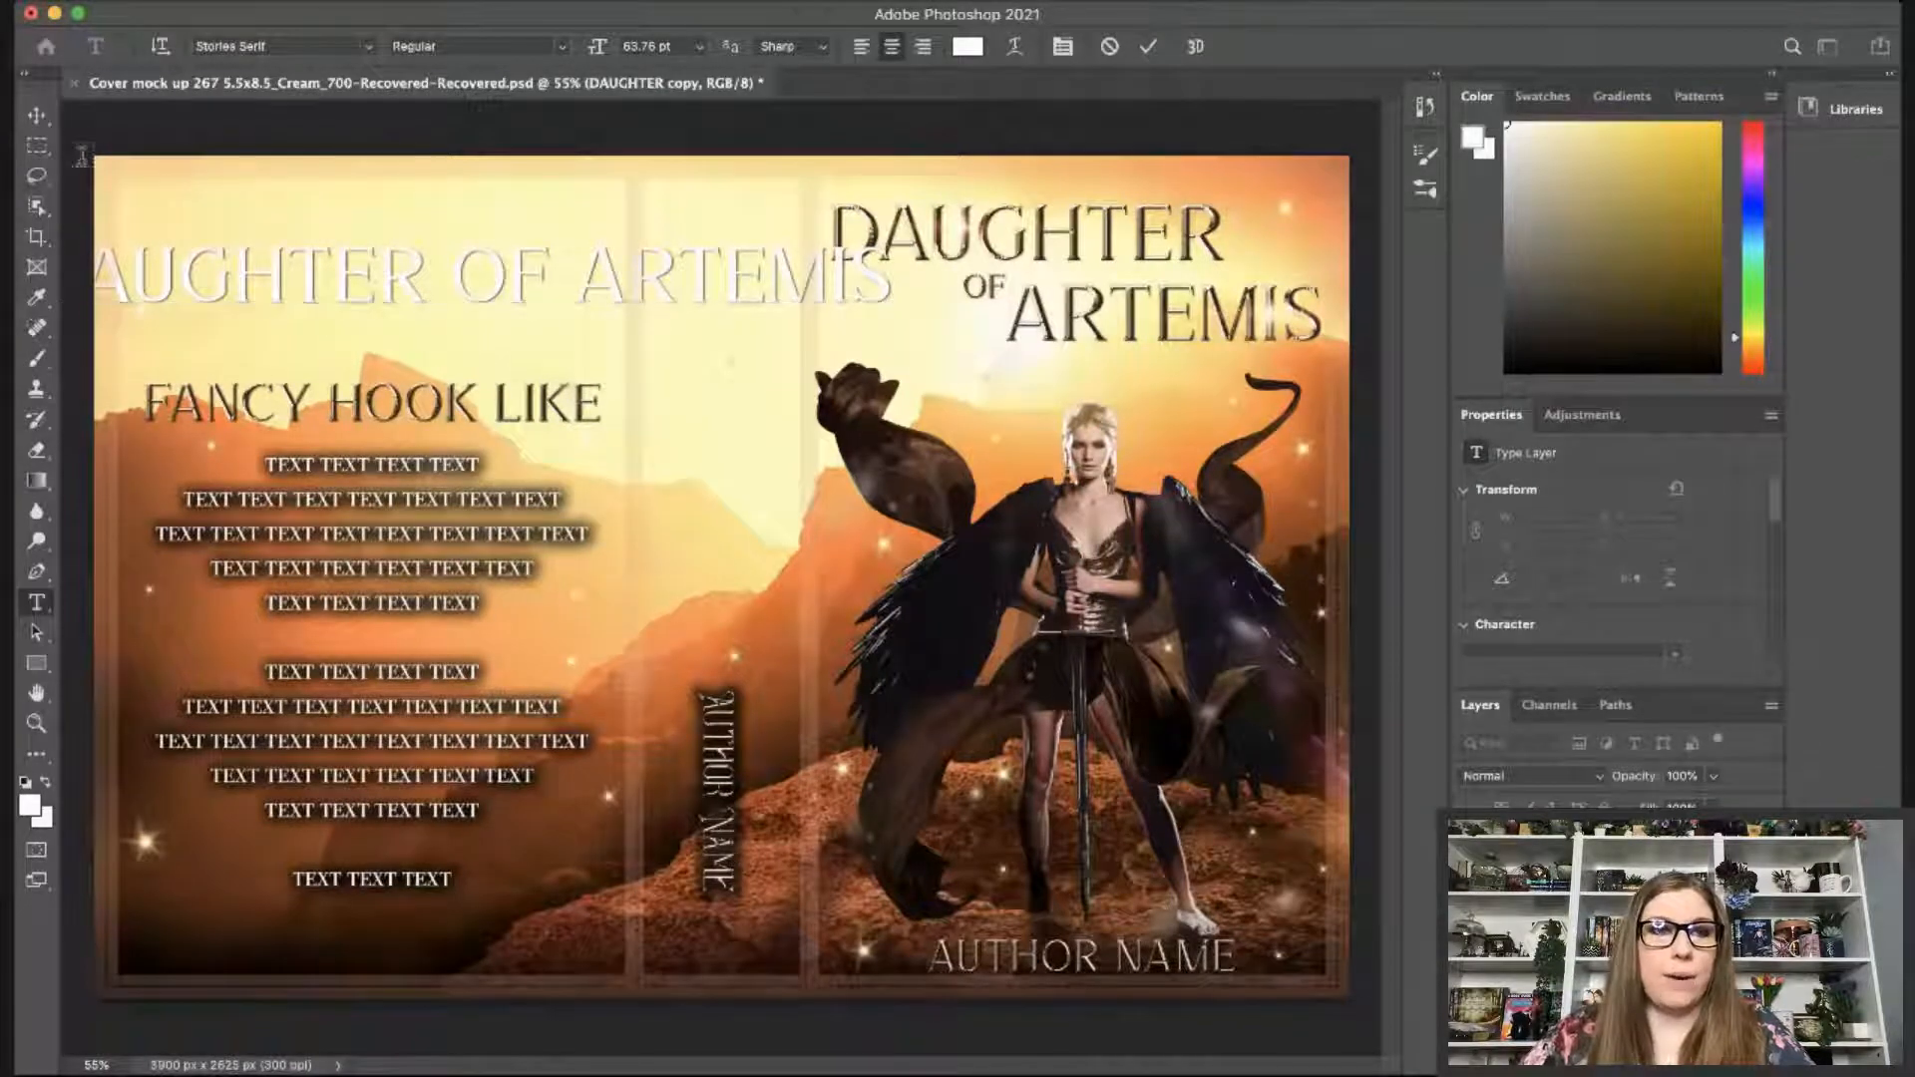
pyautogui.click(36, 114)
# Rotate the full title copy 90°, scale it down proportionally to about 1250 px long and centre it on the upper spine.
pyautogui.press('super+t')
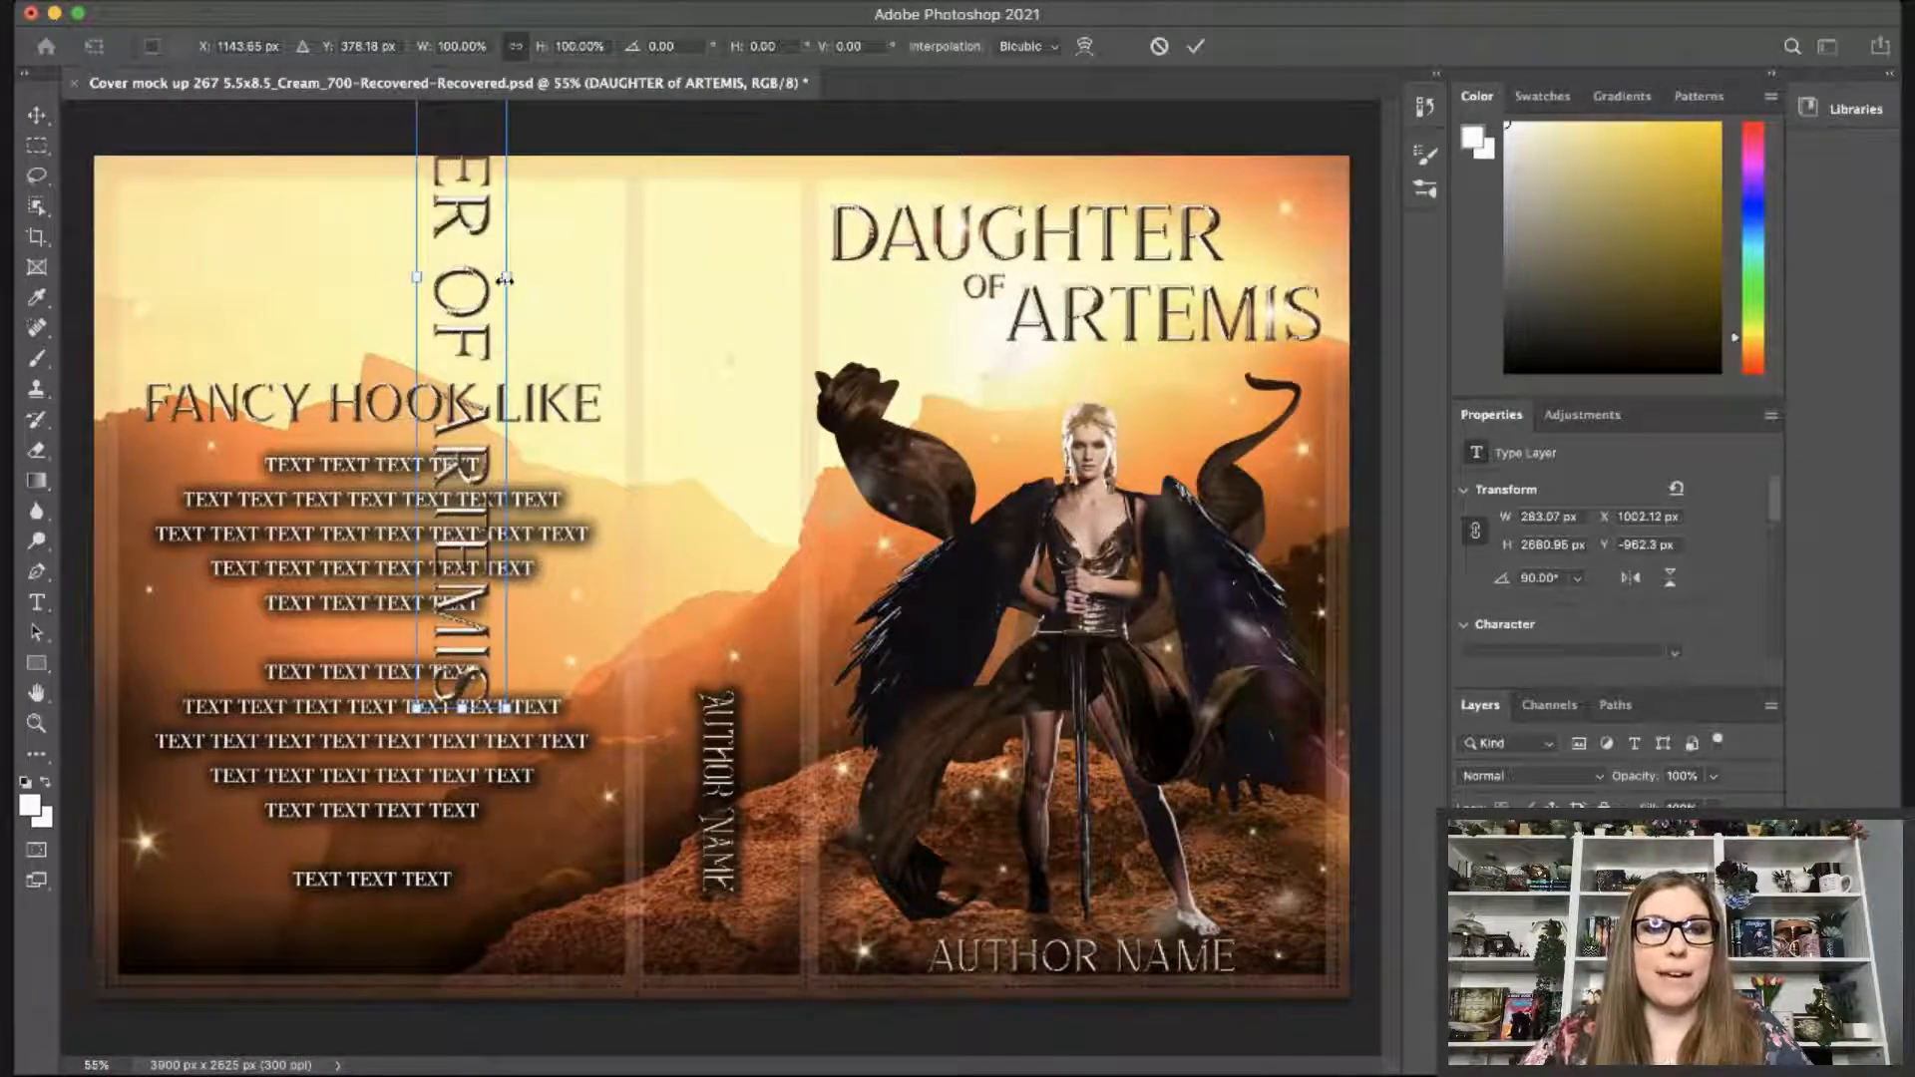
pyautogui.moveTo(506, 277); pyautogui.dragTo(451, 277)
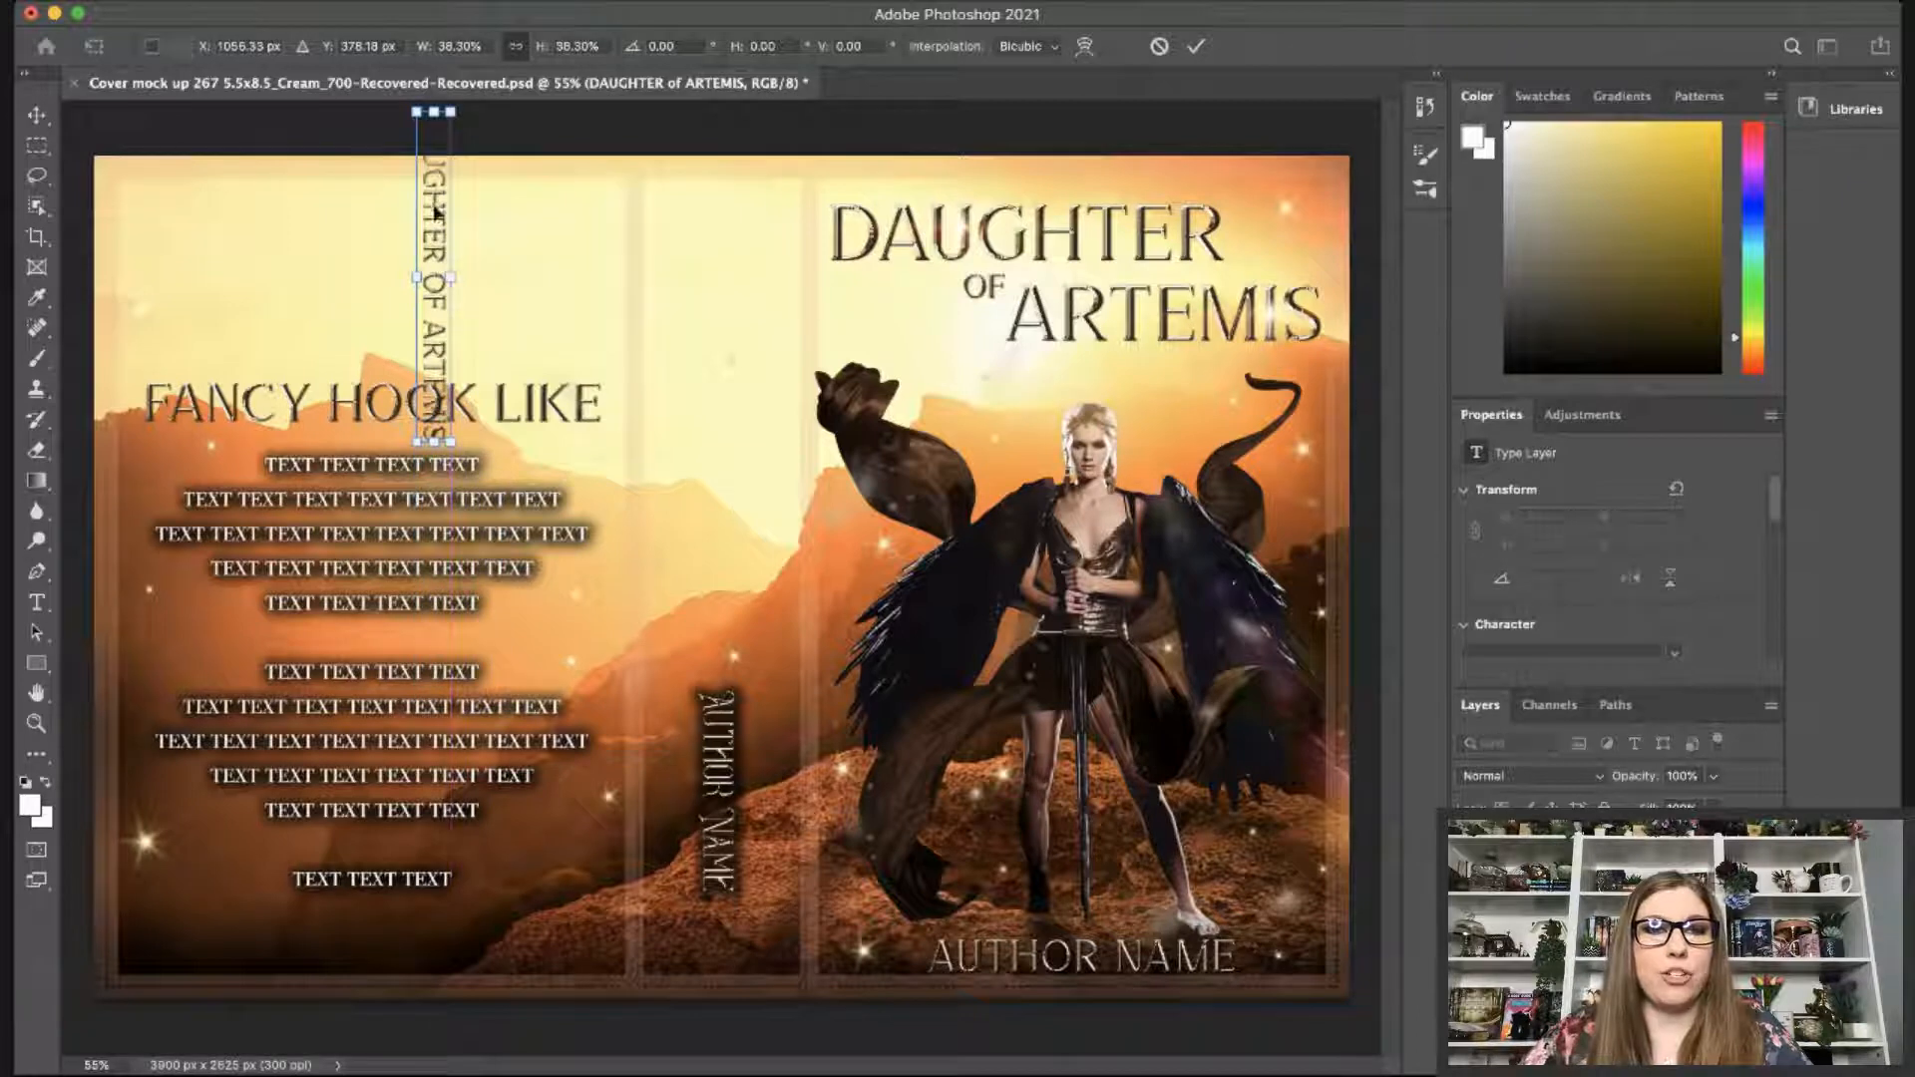
pyautogui.moveTo(417, 209); pyautogui.dragTo(700, 277)
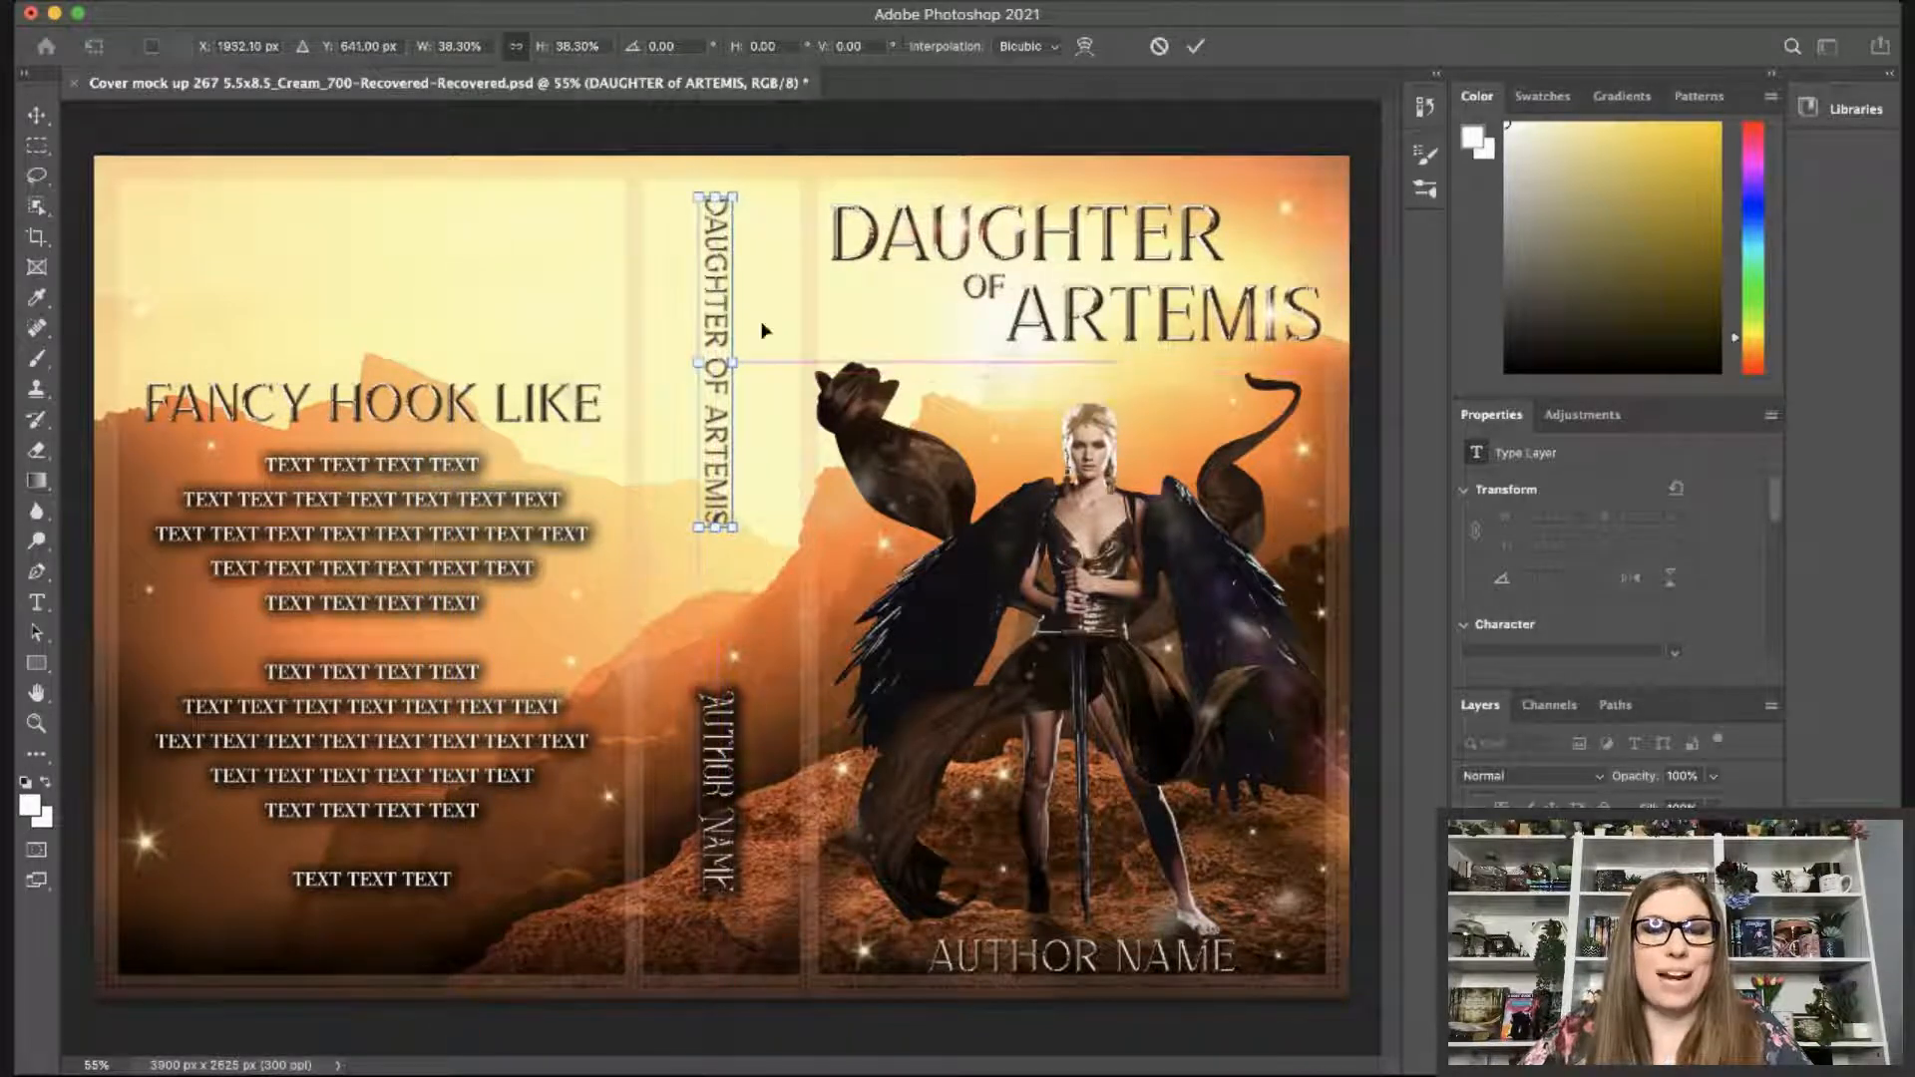
pyautogui.moveTo(734, 525); pyautogui.dragTo(779, 593)
pyautogui.press('Return')
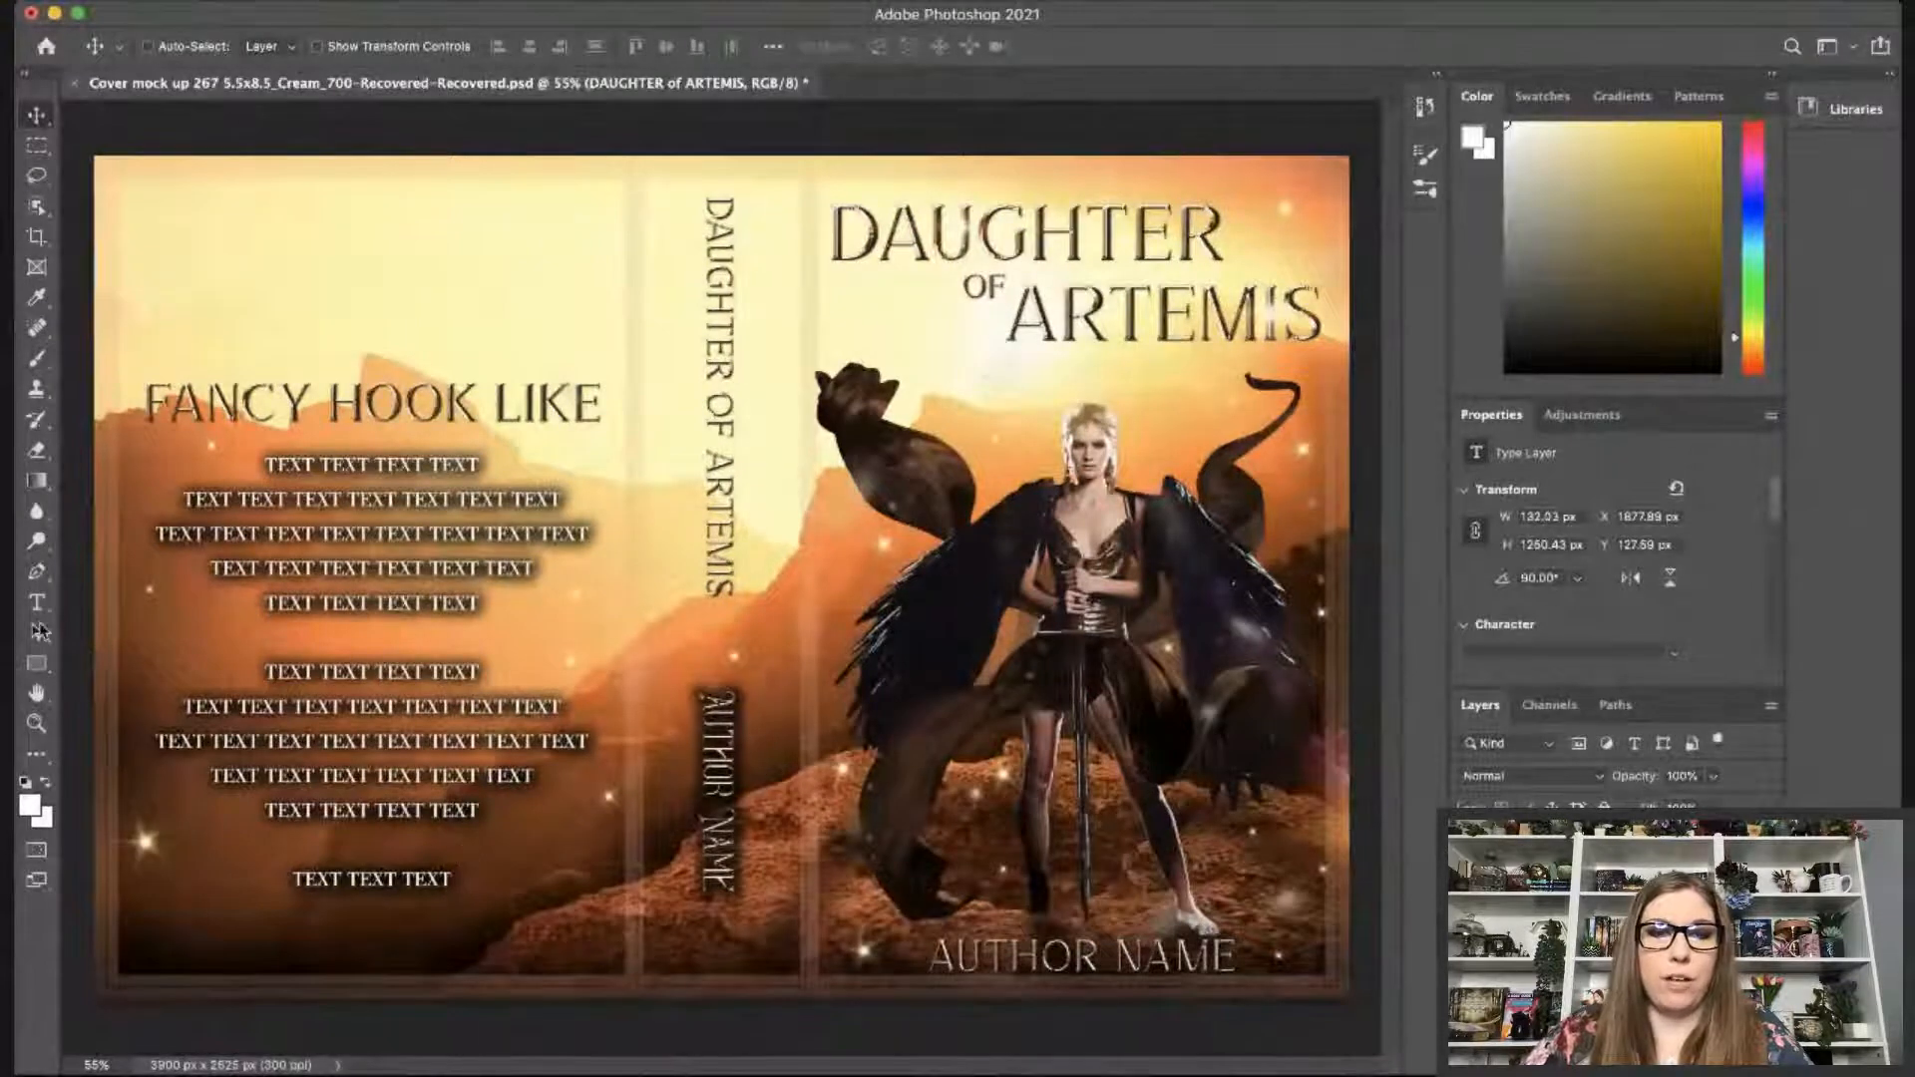
# Delete the old ornate author name text from the lower spine.
pyautogui.click(37, 603)
pyautogui.click(726, 758)
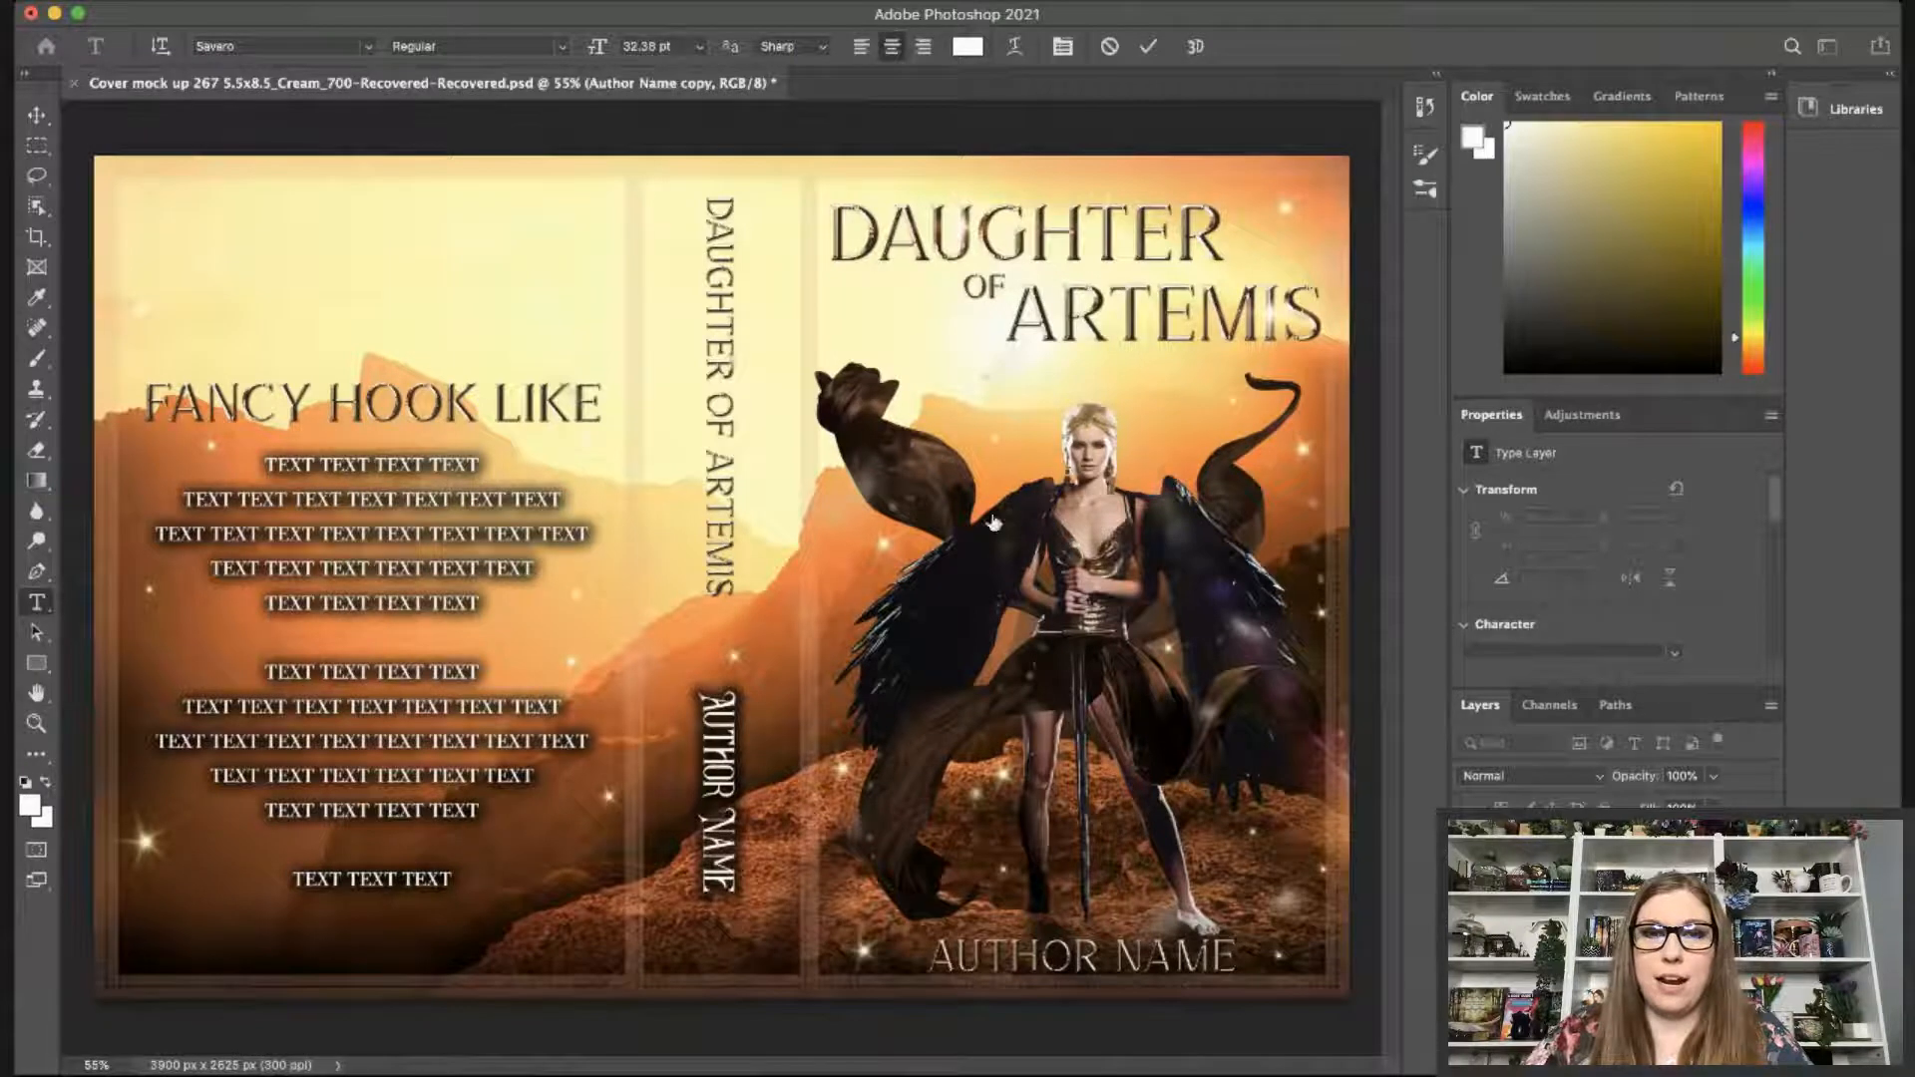
pyautogui.press('BackSpace')
# Duplicate the spine title, replace the copy's text with "AUTHOR NAME" and move it below the title on the spine.
pyautogui.click(715, 387)
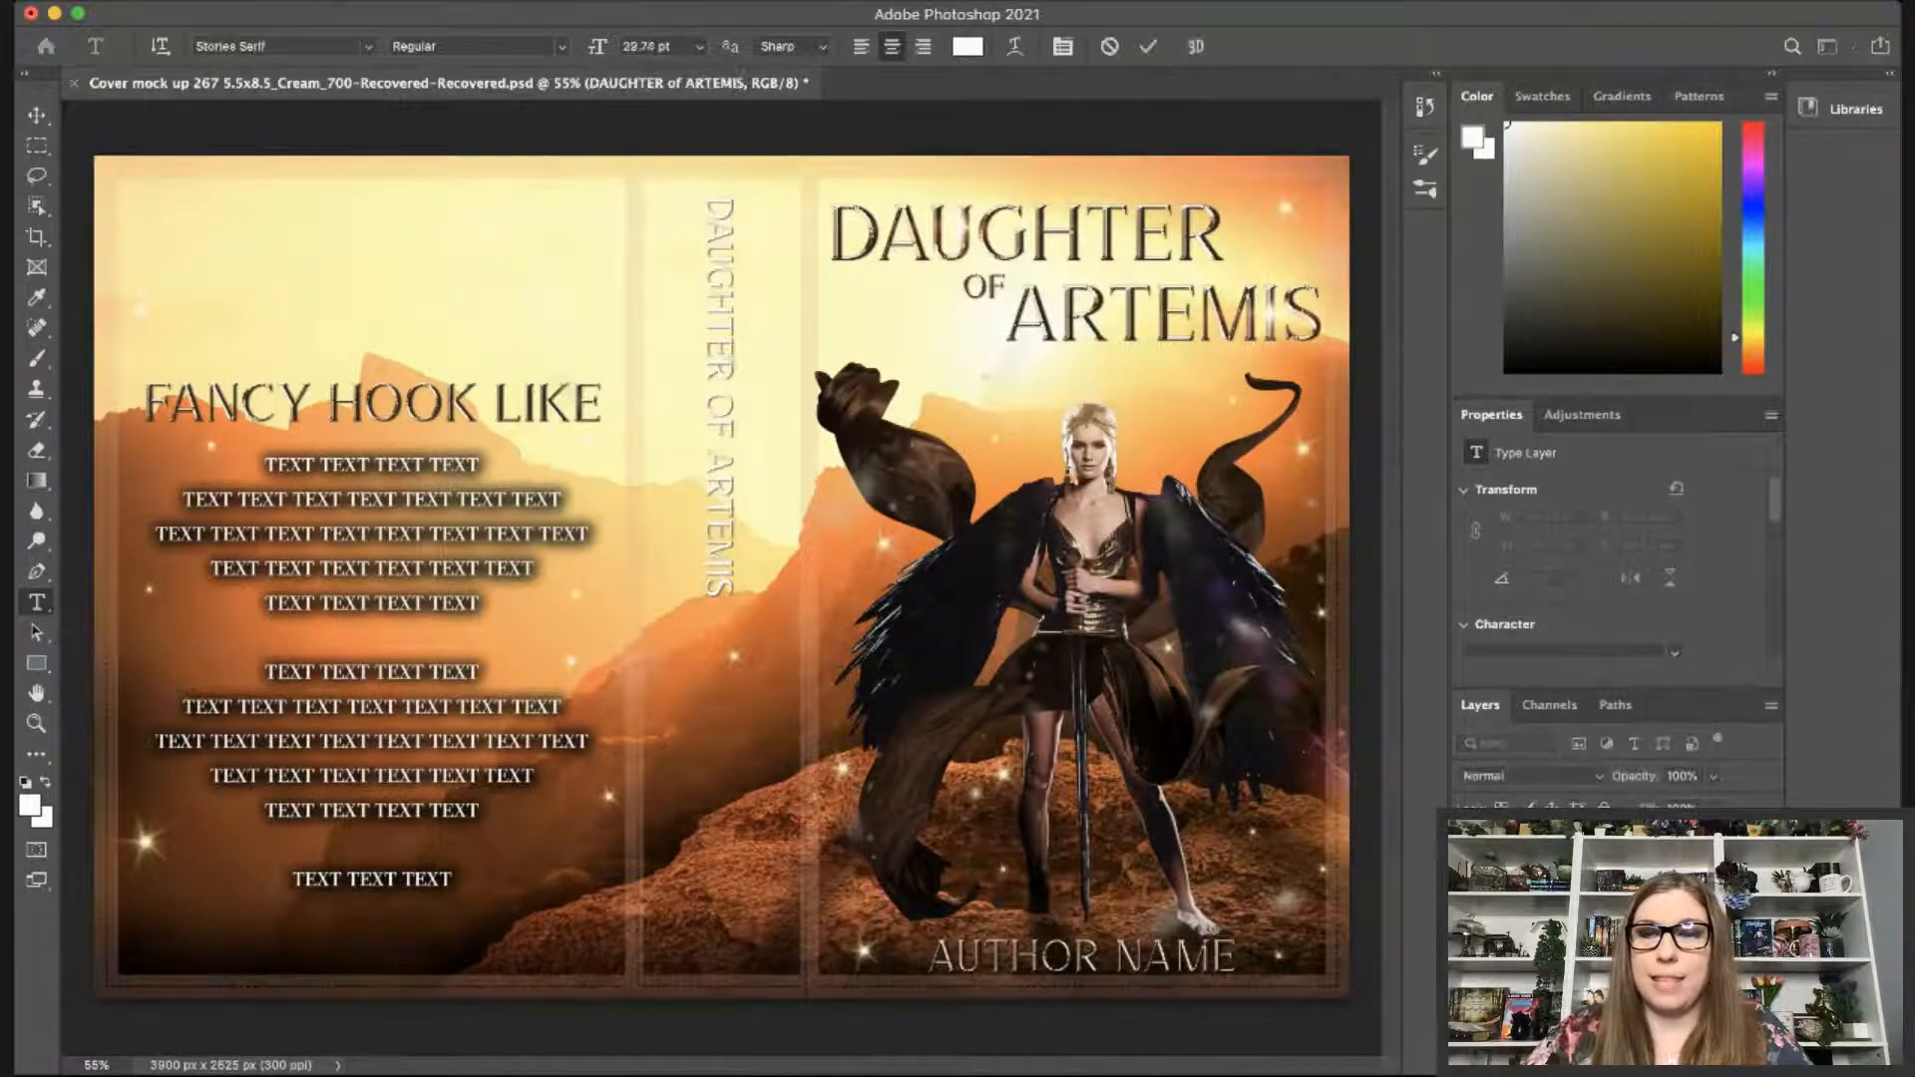
pyautogui.press('super+j')
pyautogui.moveTo(716, 201); pyautogui.dragTo(726, 619)
pyautogui.write('AUTHOR NAME')
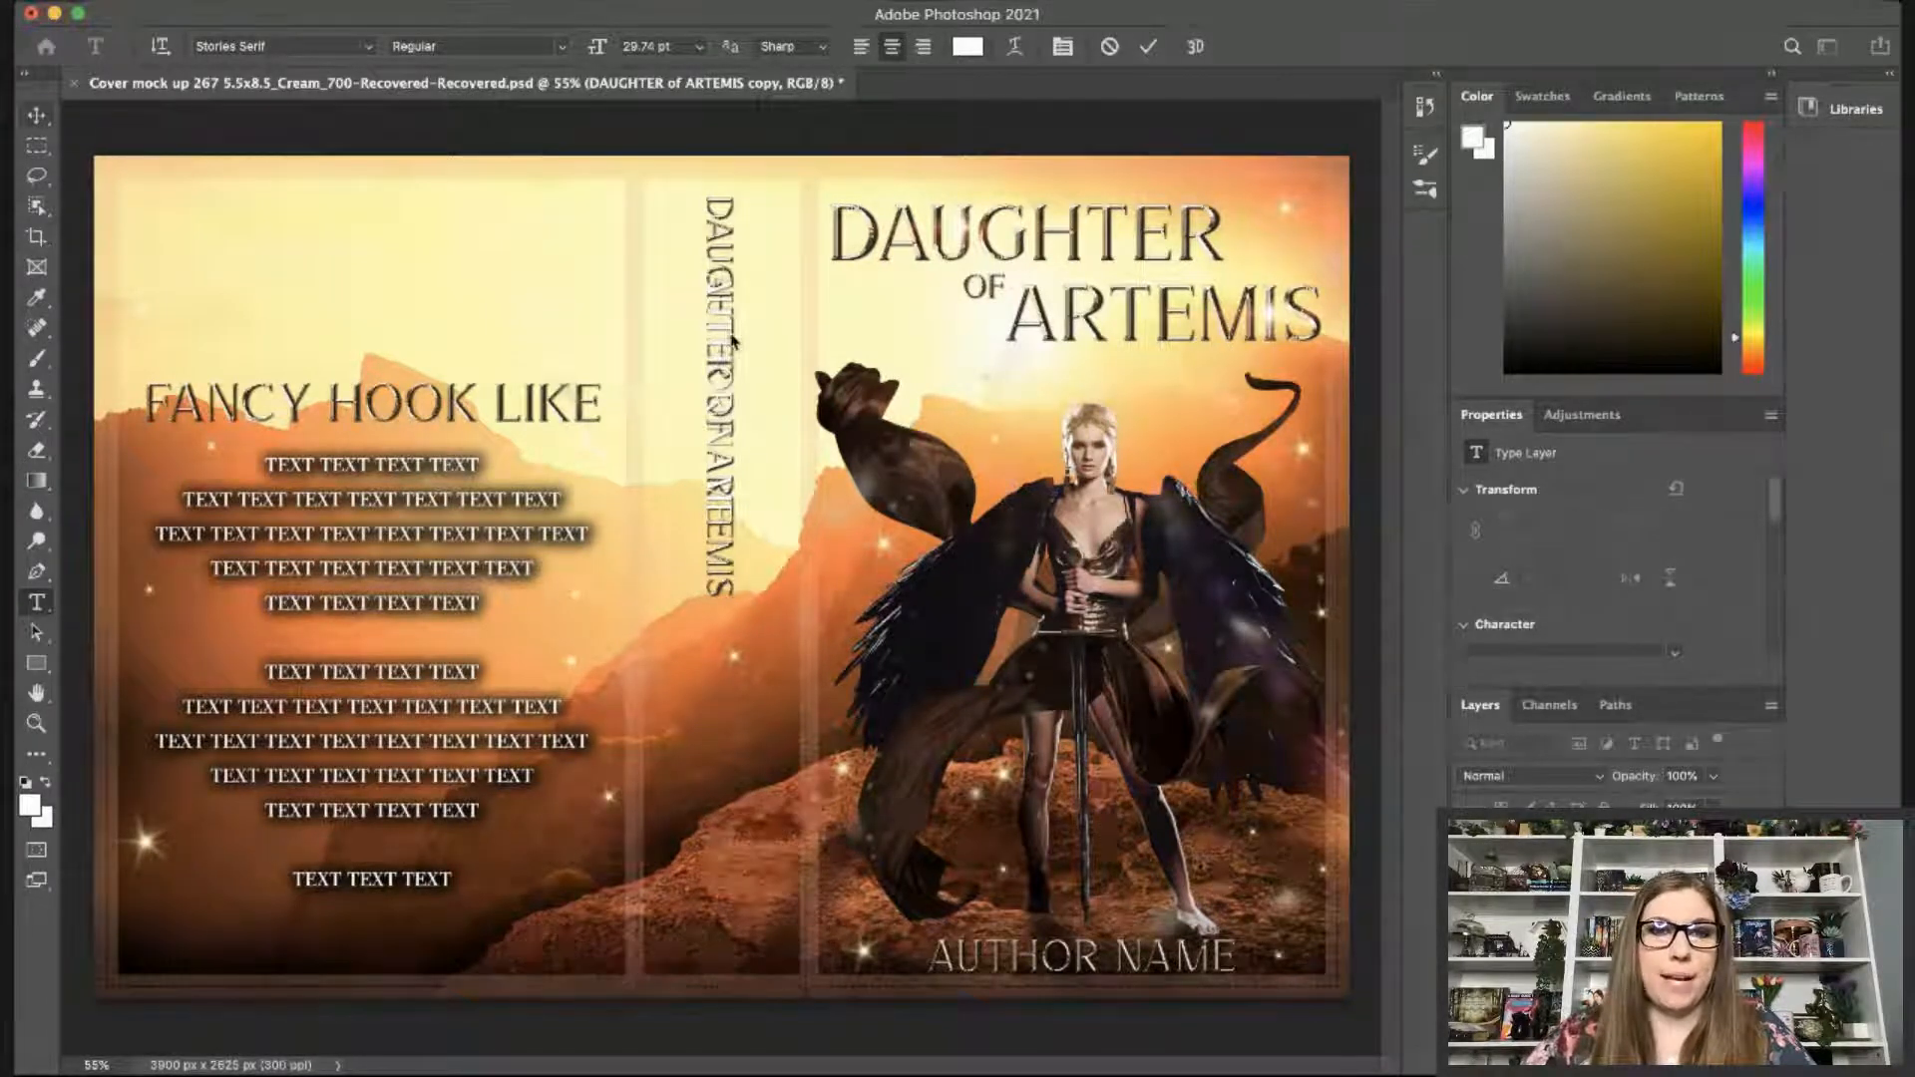
pyautogui.press('super+Return')
pyautogui.moveTo(728, 329); pyautogui.dragTo(725, 724)
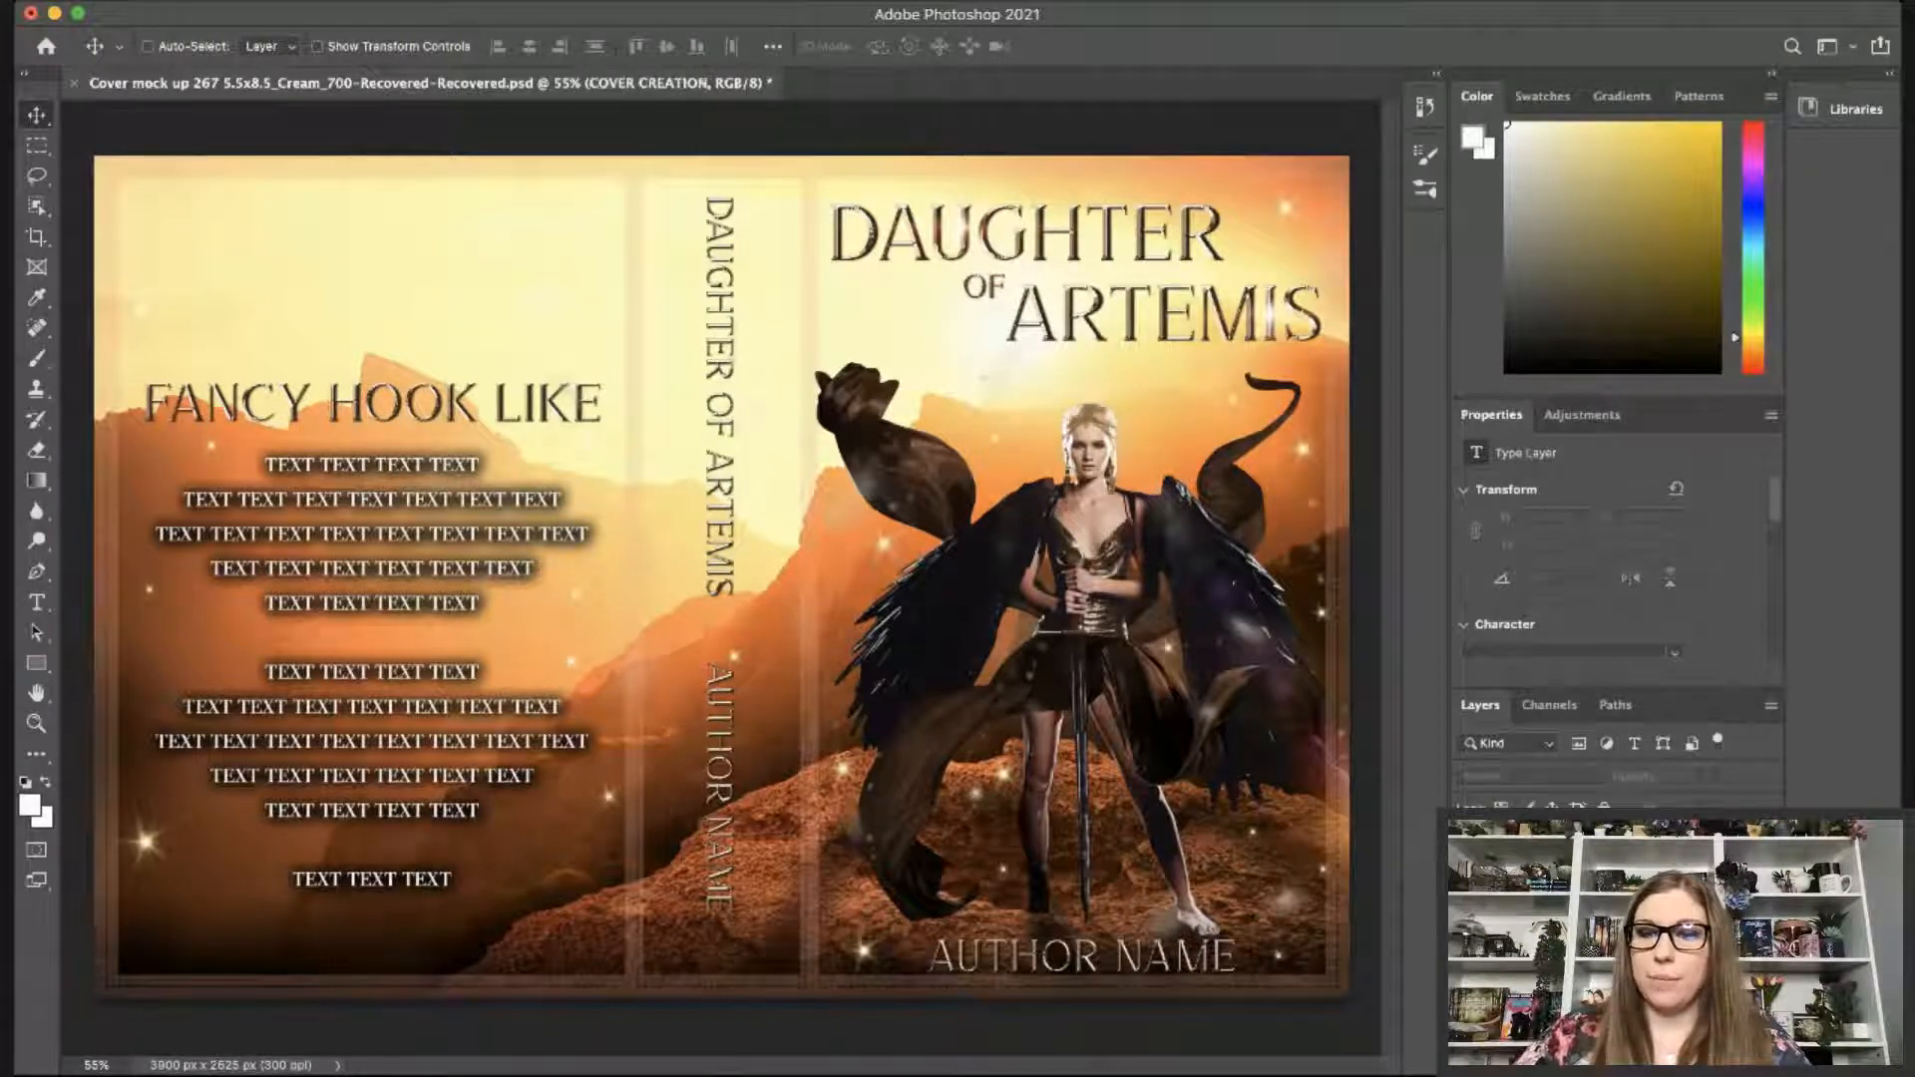
# Add a Brightness/Contrast adjustment over the whole cover with brightness 13 and contrast 14, and save the document.
pyautogui.click(1688, 726)
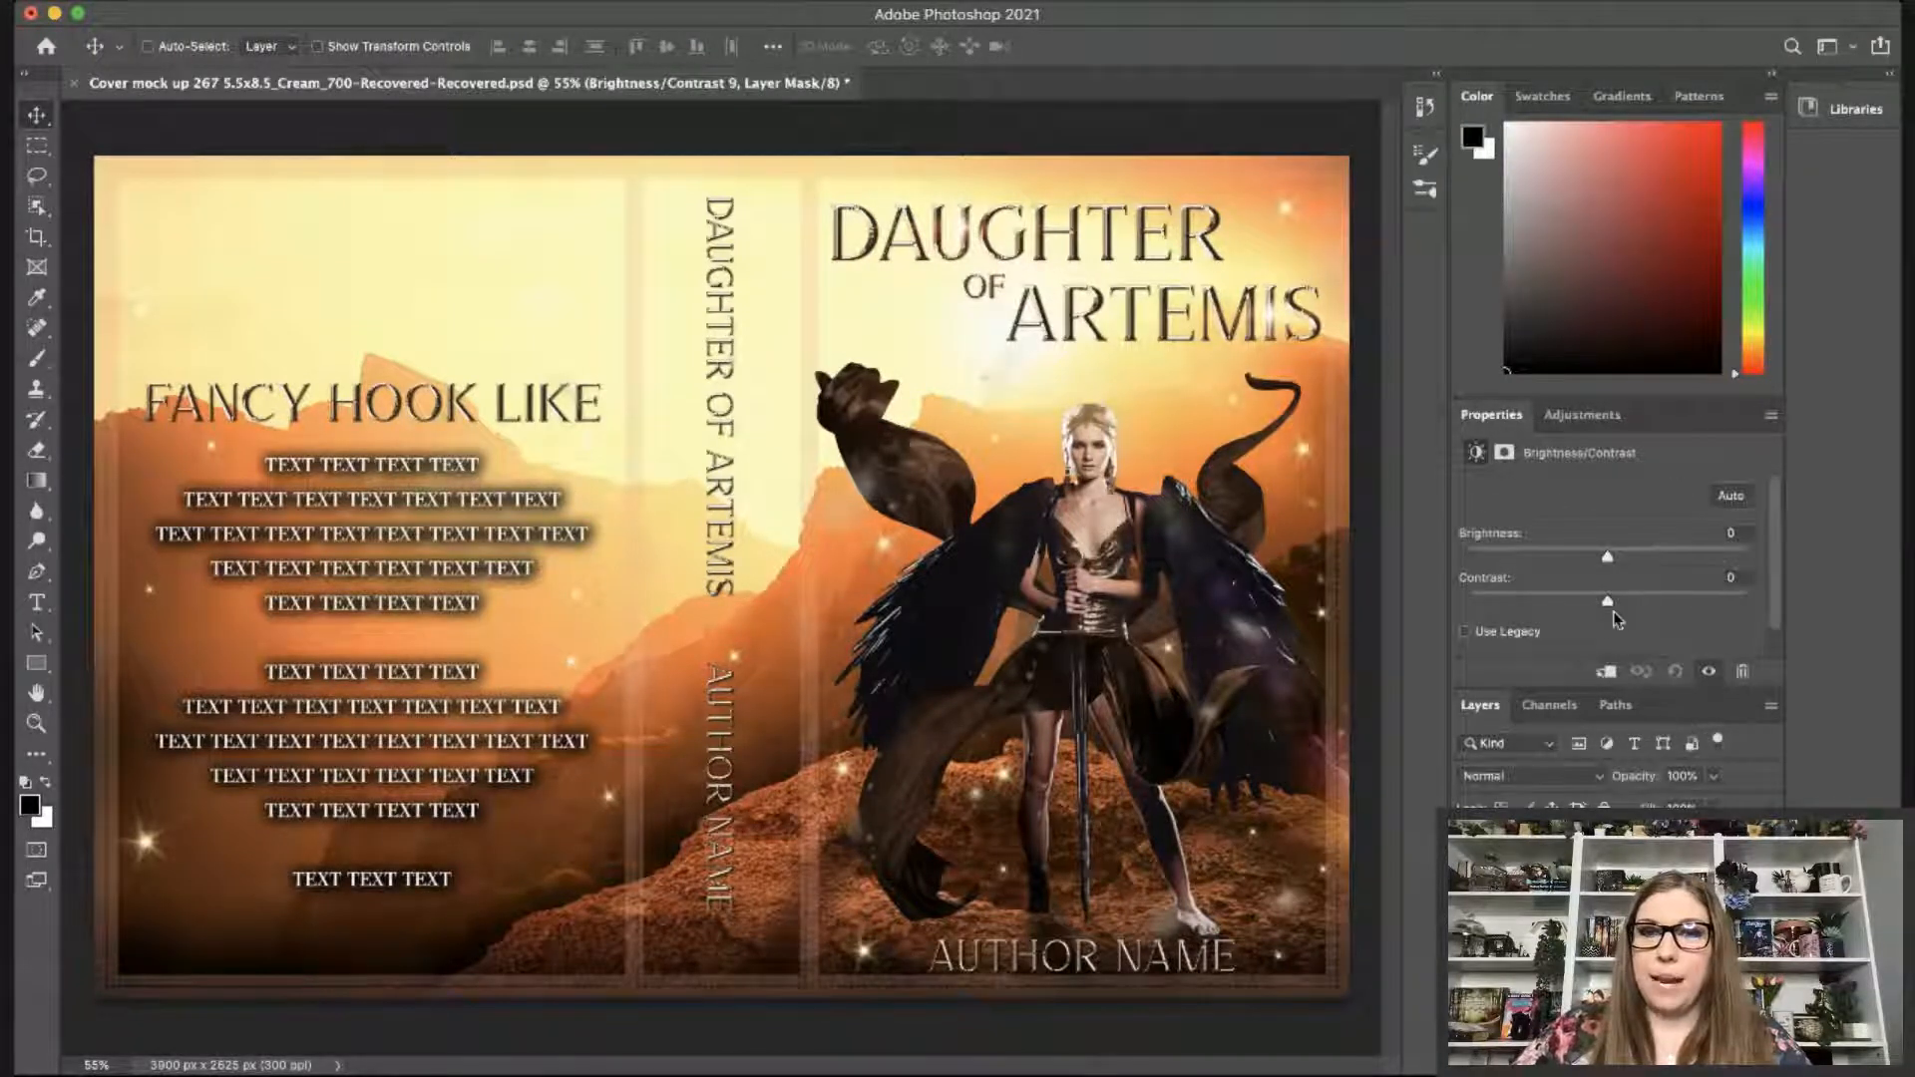
pyautogui.moveTo(1615, 601); pyautogui.dragTo(1620, 559)
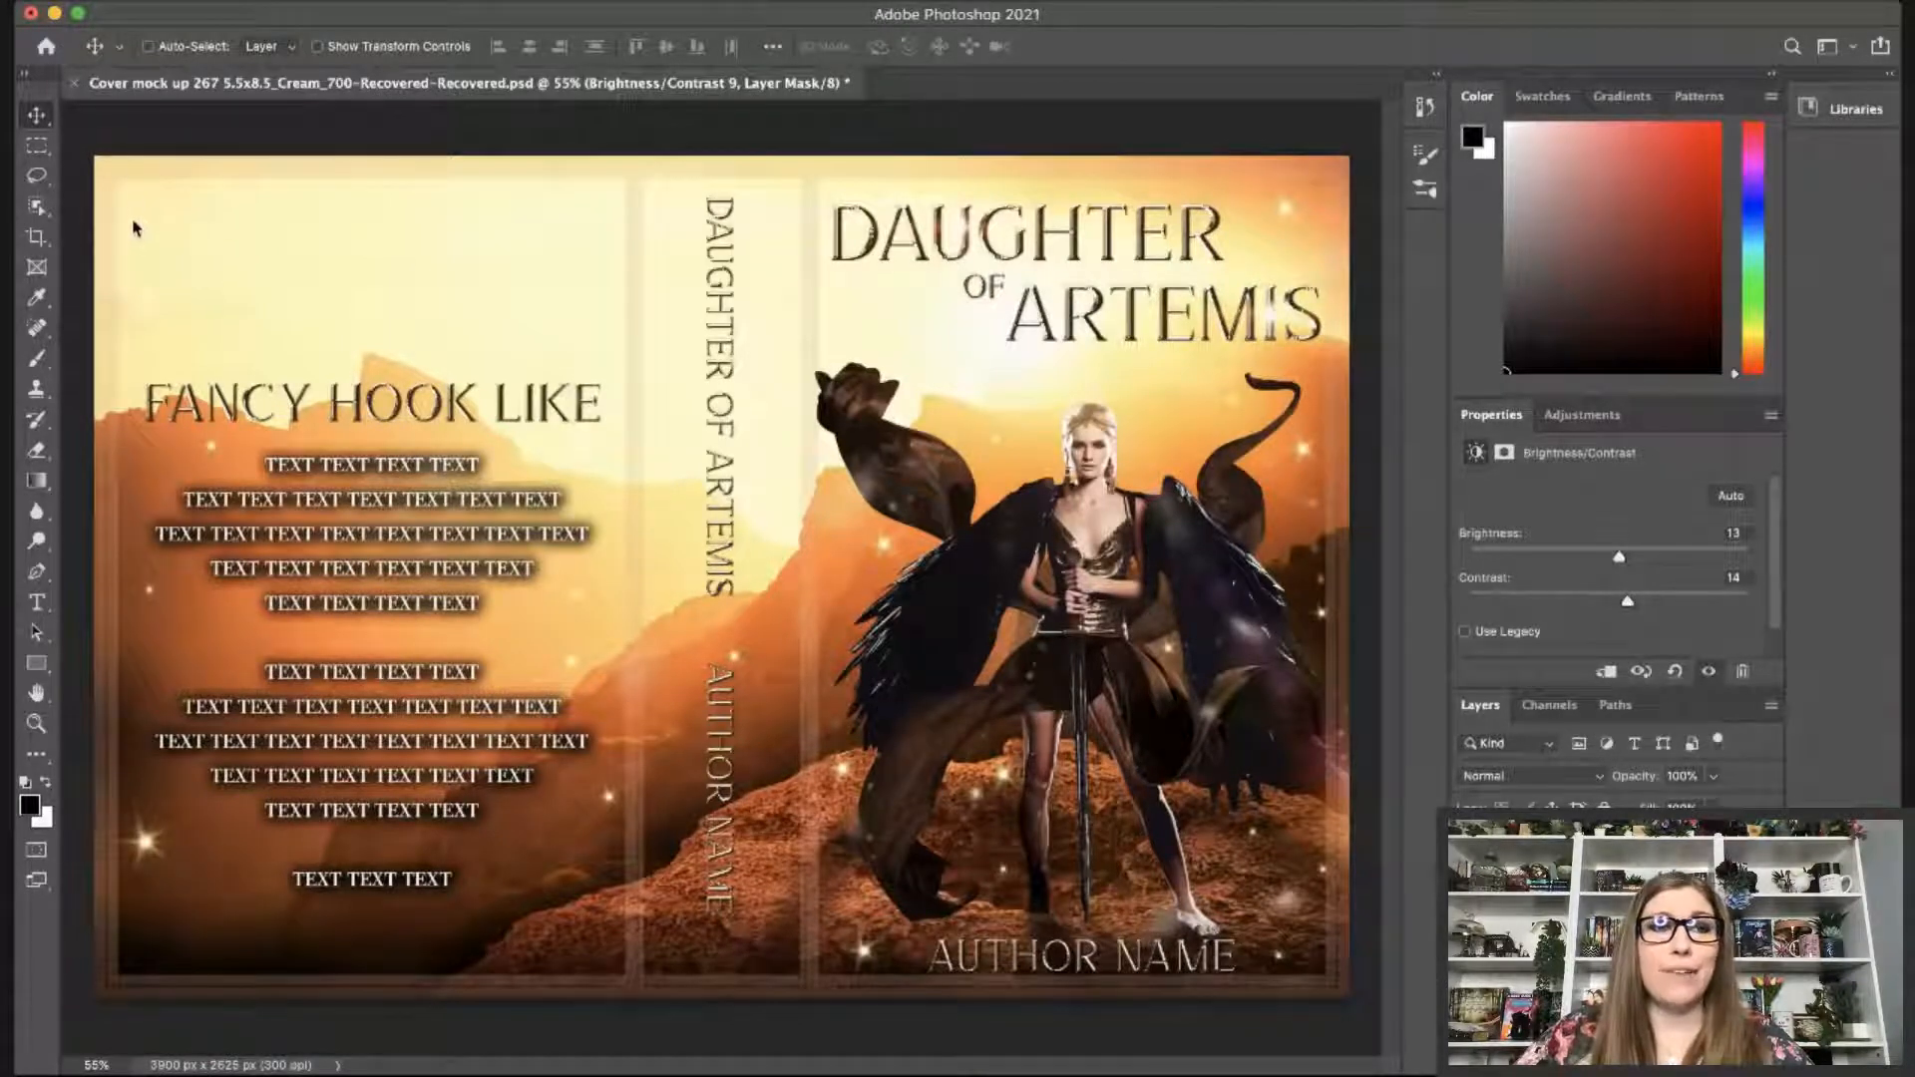
pyautogui.press('super+s')
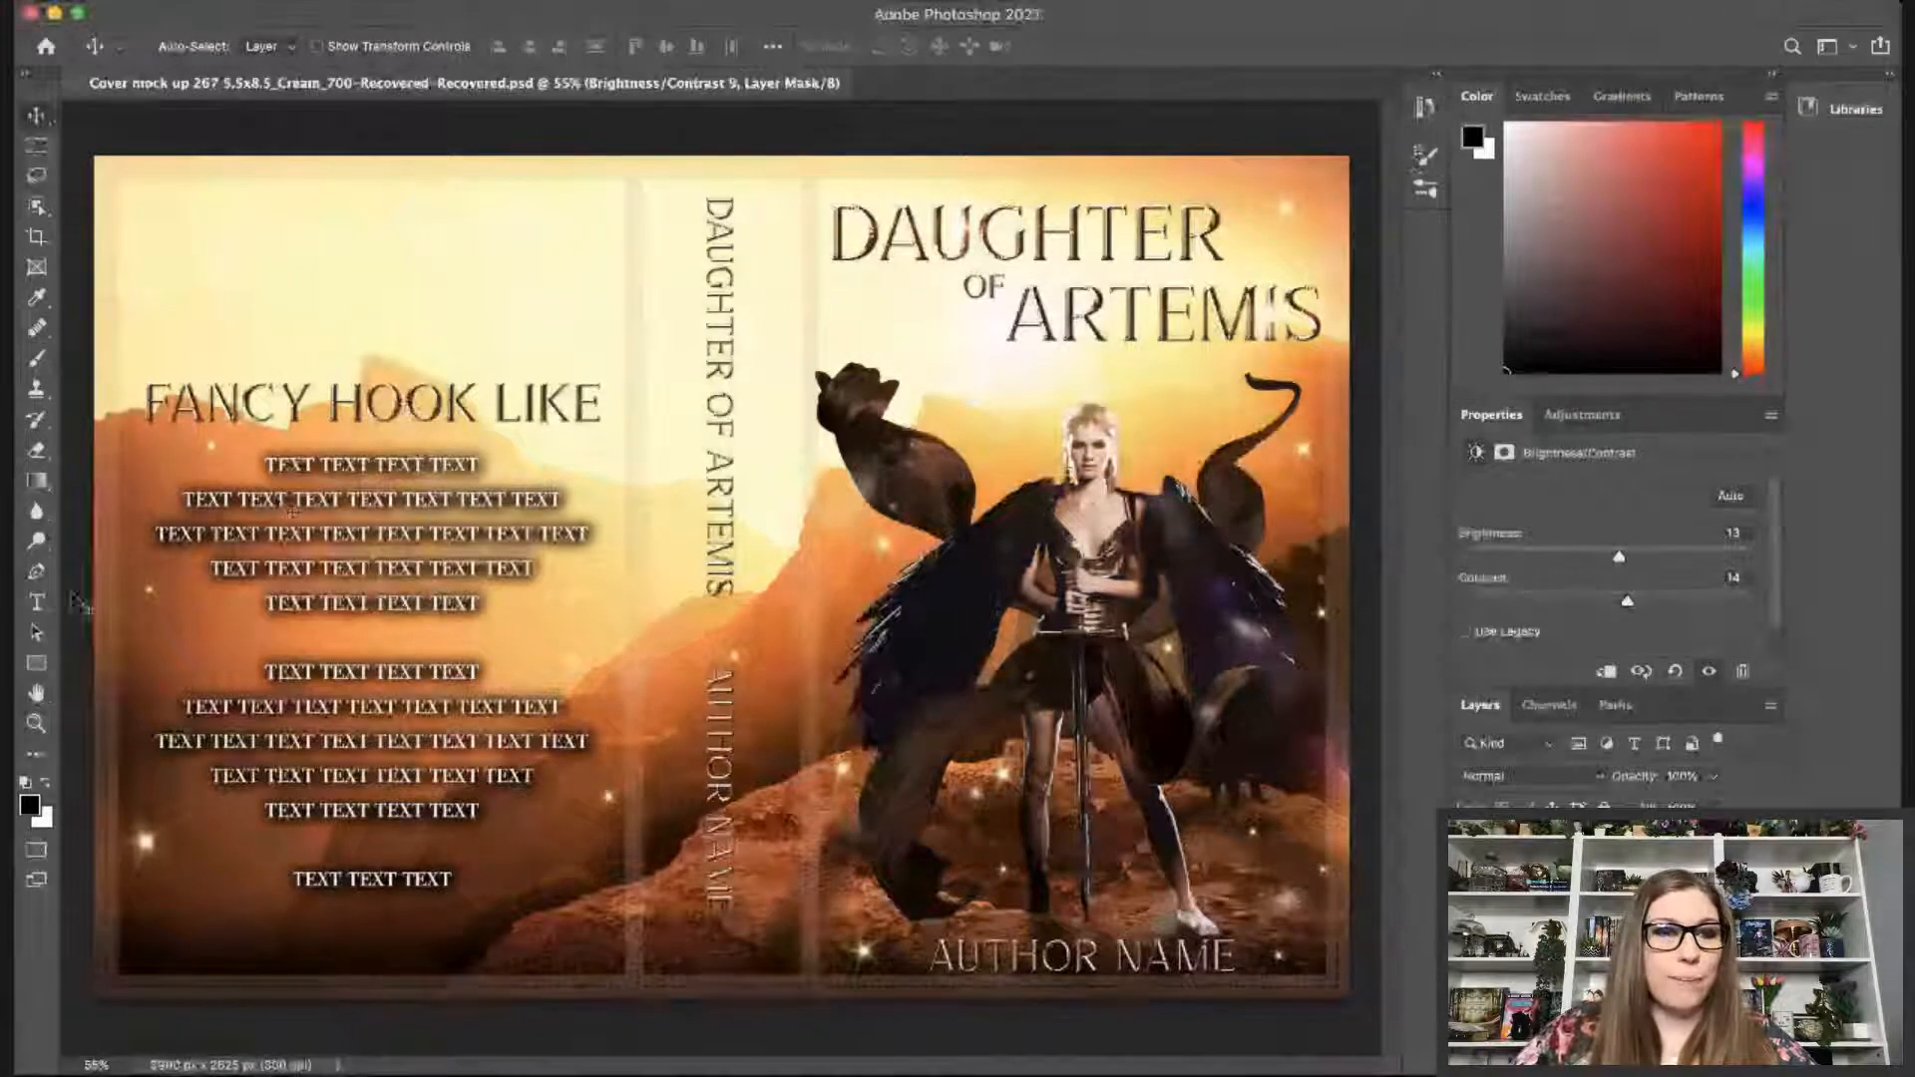
# Correct the back cover's hook text to "FANCY HOOK LINE" and save the document.
pyautogui.press('t')
pyautogui.tripleClick(571, 402)
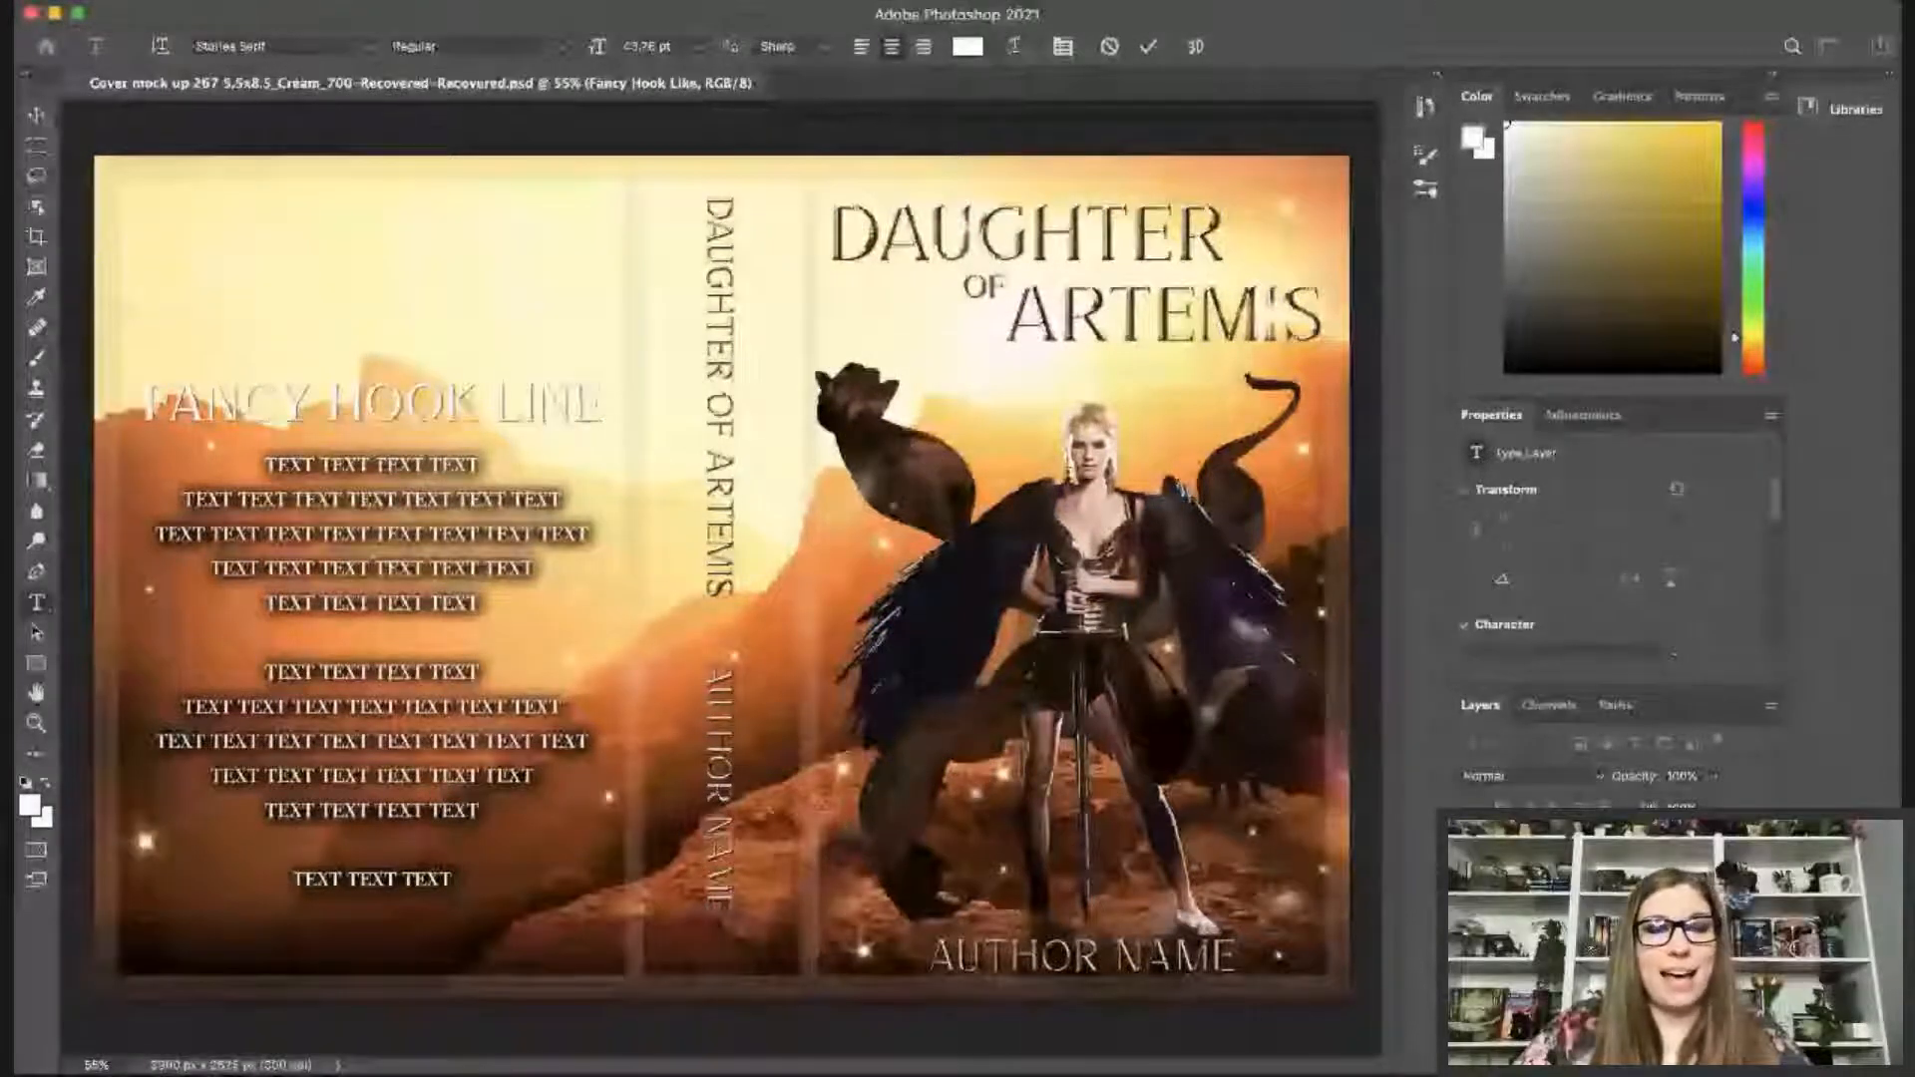
pyautogui.press('super+s')
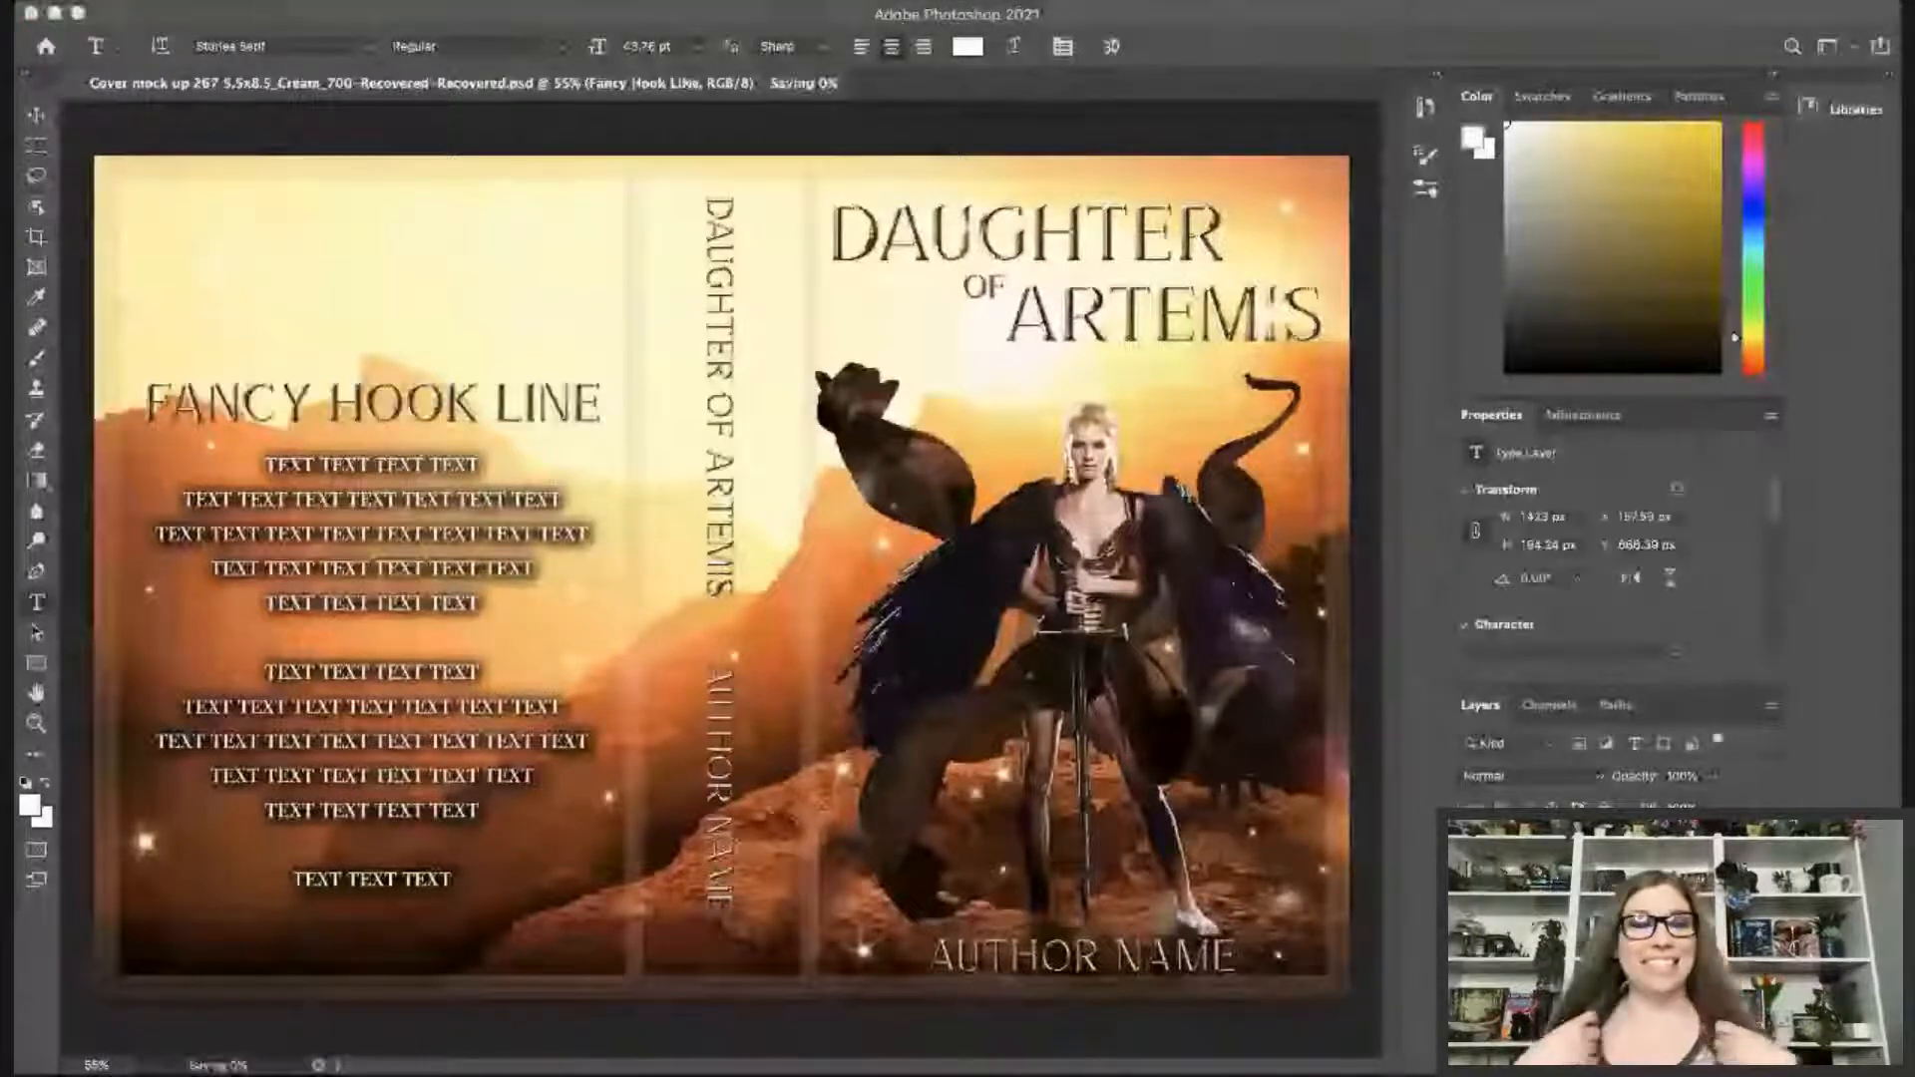